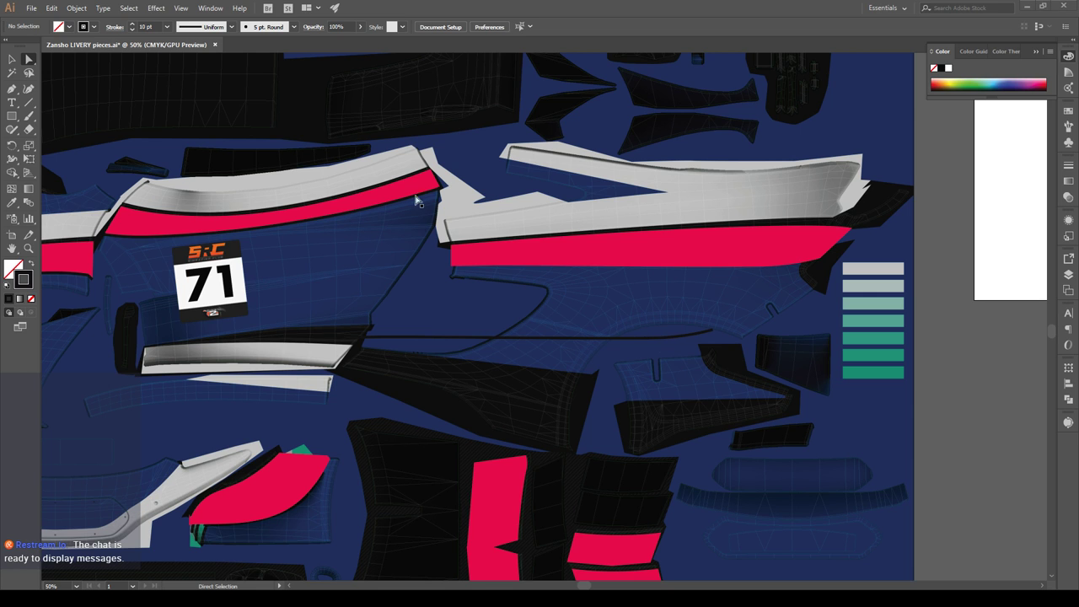
Step: Move the loose long black line from below the pink stripe of the rear side panel onto that stripe's lower edge
key("space")
left_click_drag(428, 150, 498, 321)
left_click_drag(629, 385, 578, 276)
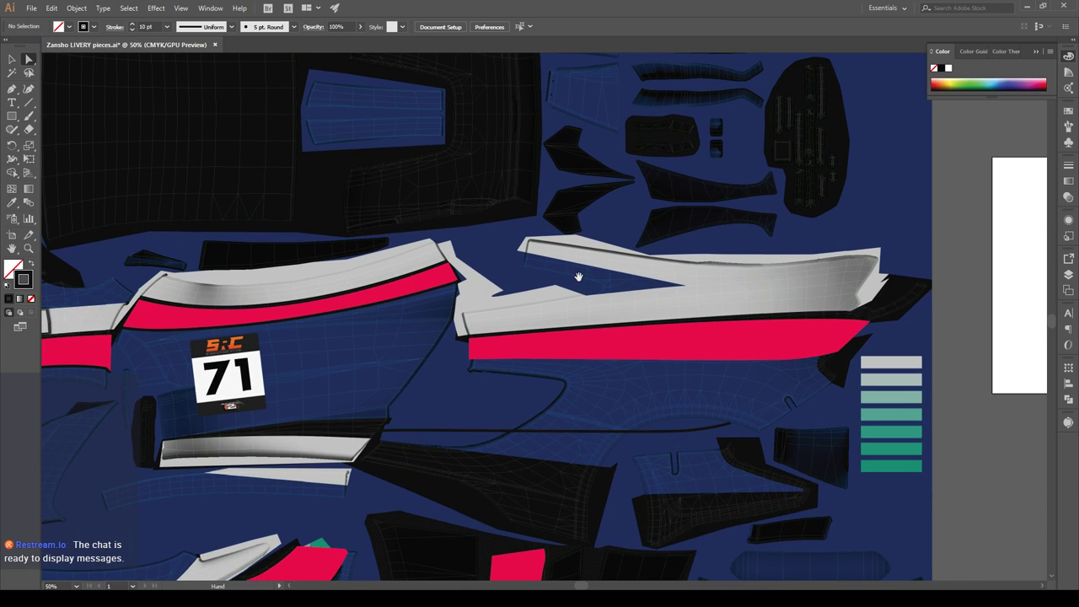
left_click_drag(355, 380, 137, 301)
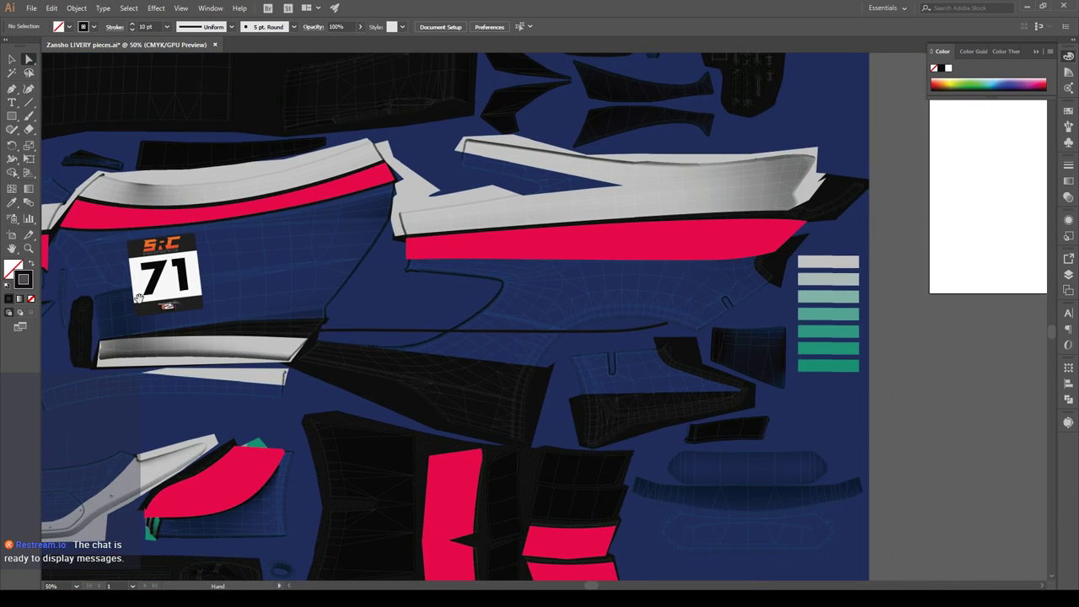
left_click_drag(503, 315, 475, 333)
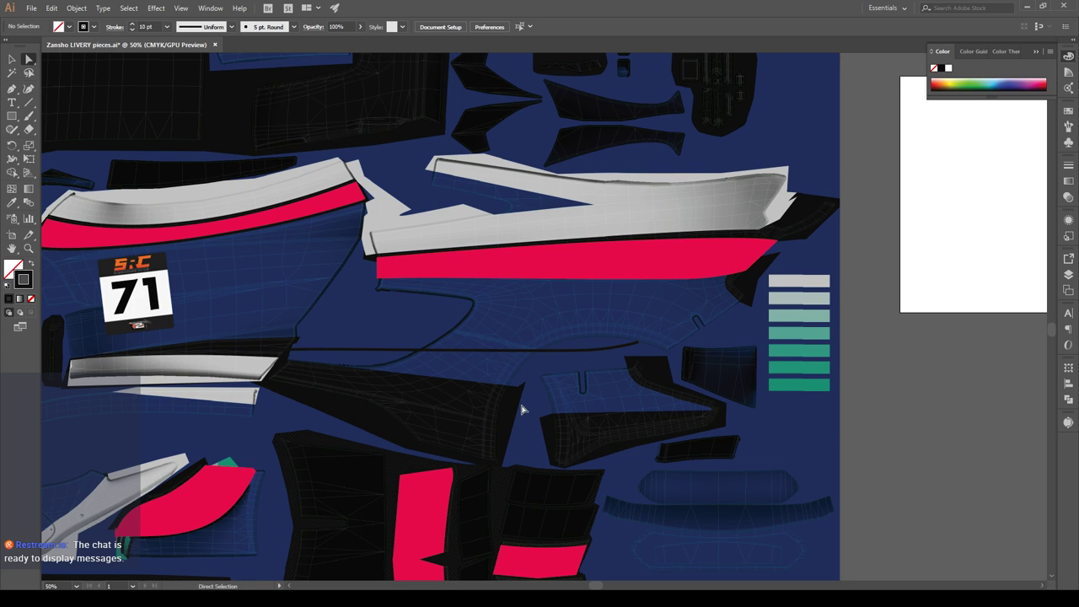
left_click(13, 60)
left_click(453, 348)
left_click_drag(460, 347, 590, 283)
left_click(591, 316)
left_click(576, 281)
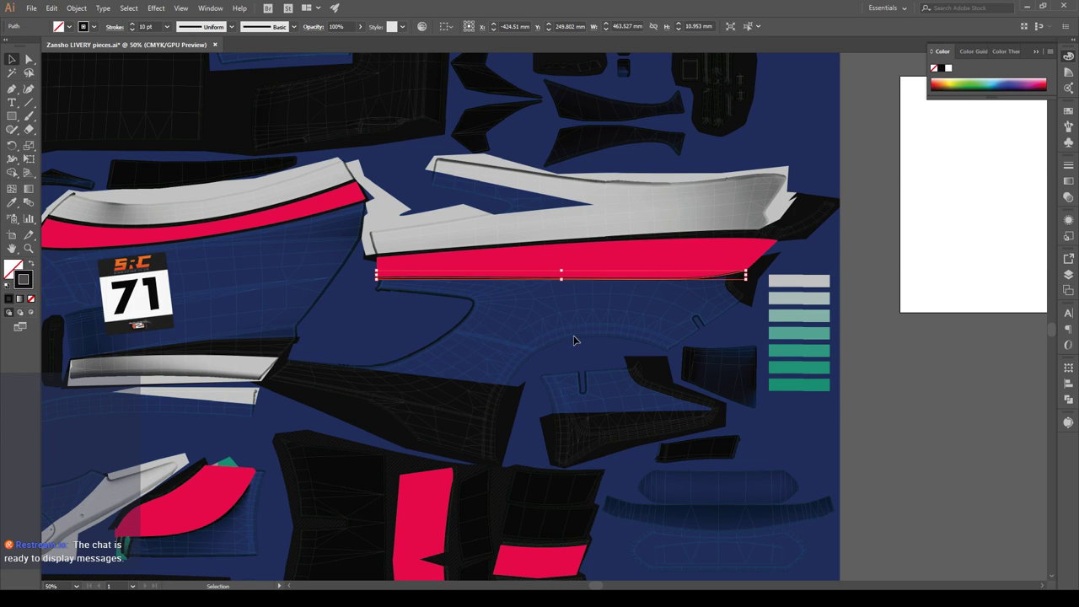
left_click(562, 339)
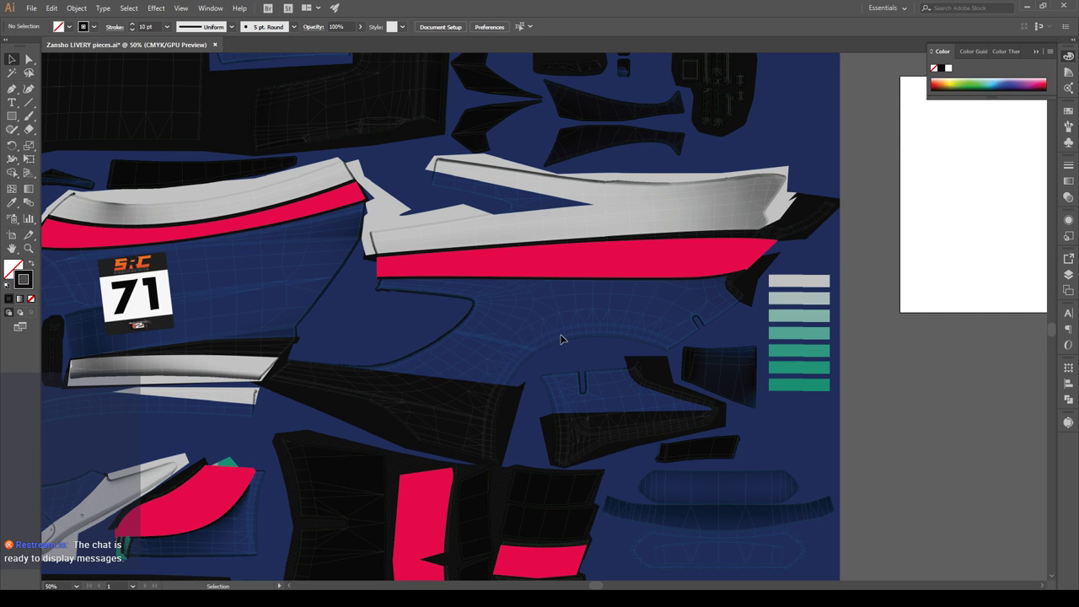
Step: Copy the lower curved edge of the pink shape at the bumper's right end and paste it as a separate path
left_click_drag(451, 398, 638, 354)
left_click_drag(414, 380, 506, 196)
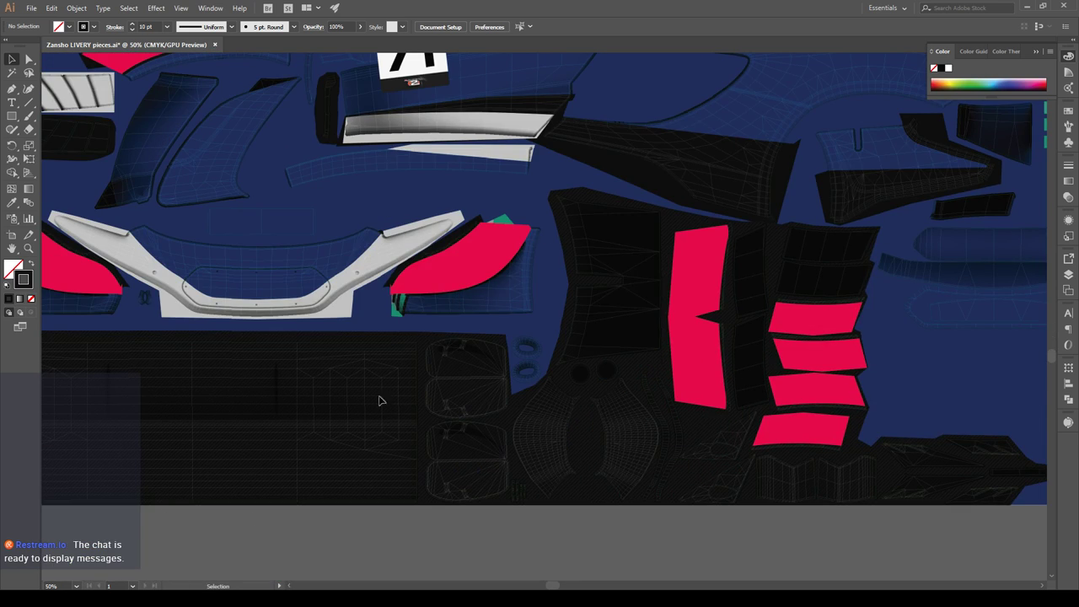
left_click(28, 60)
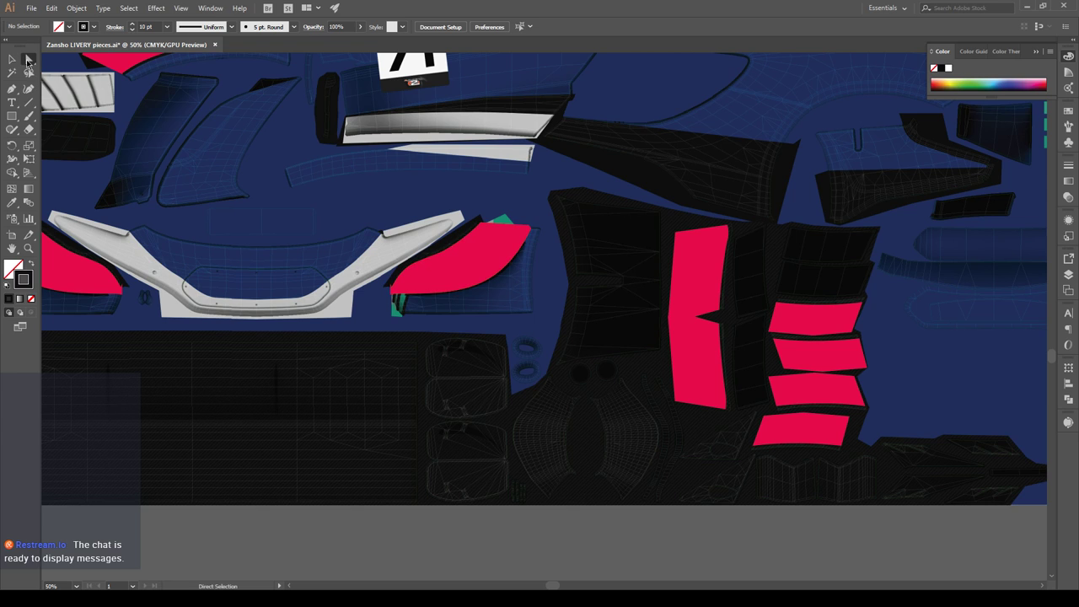
left_click(496, 283)
key("z")
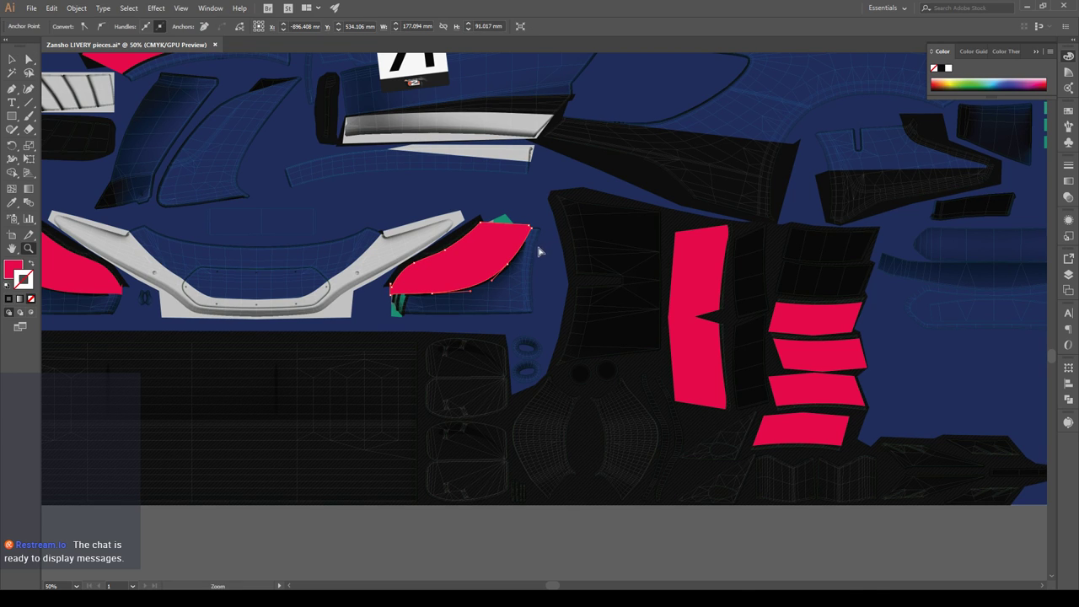
left_click(529, 262)
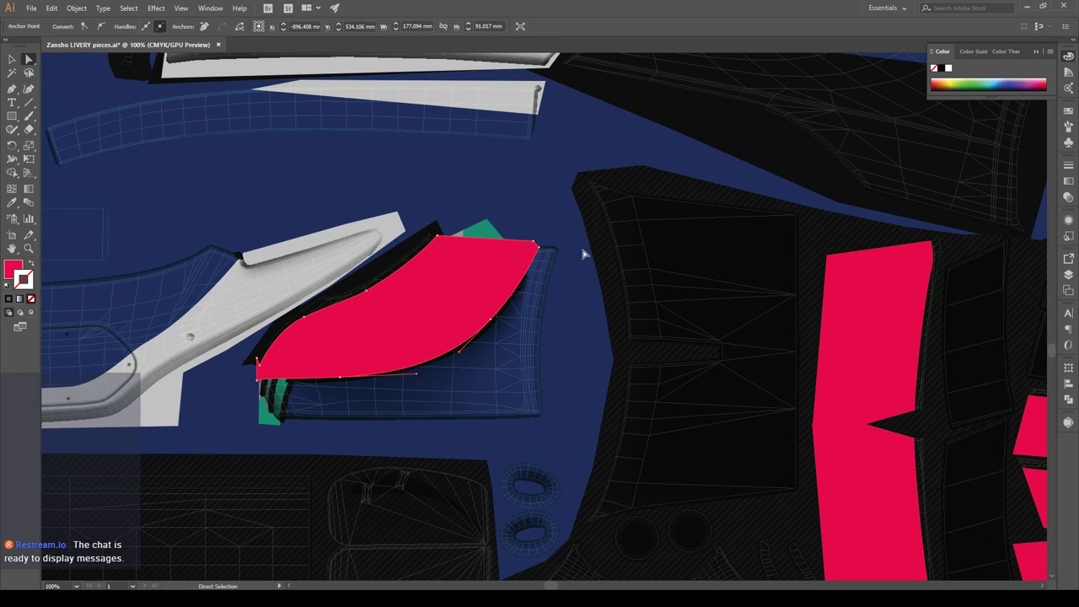
left_click(534, 245, "ctrl")
left_click(490, 319, "shift")
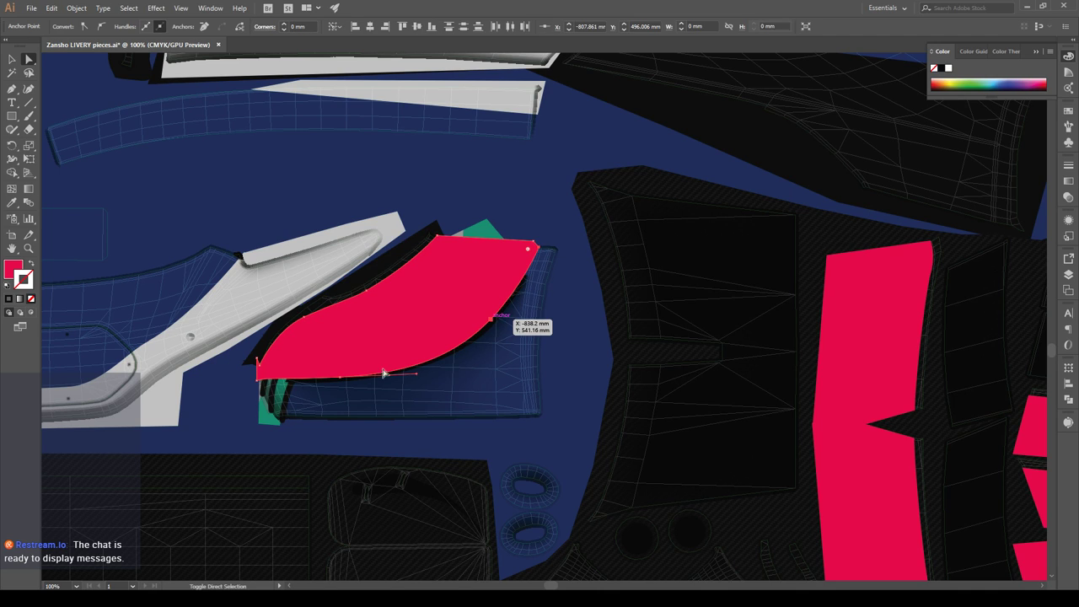
left_click(340, 377, "shift")
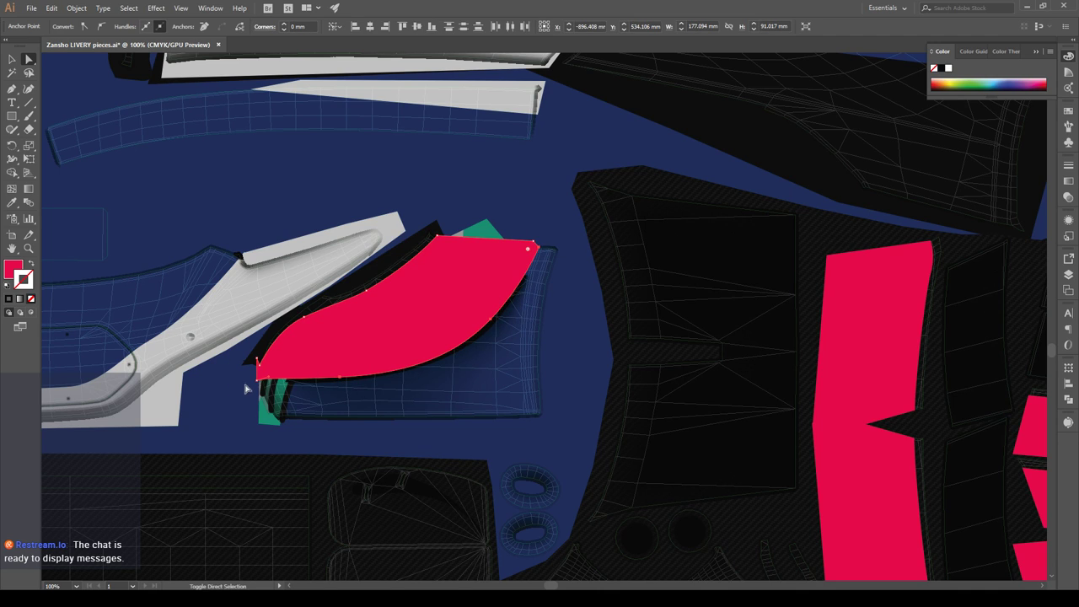
left_click(472, 425)
key("ctrl+v")
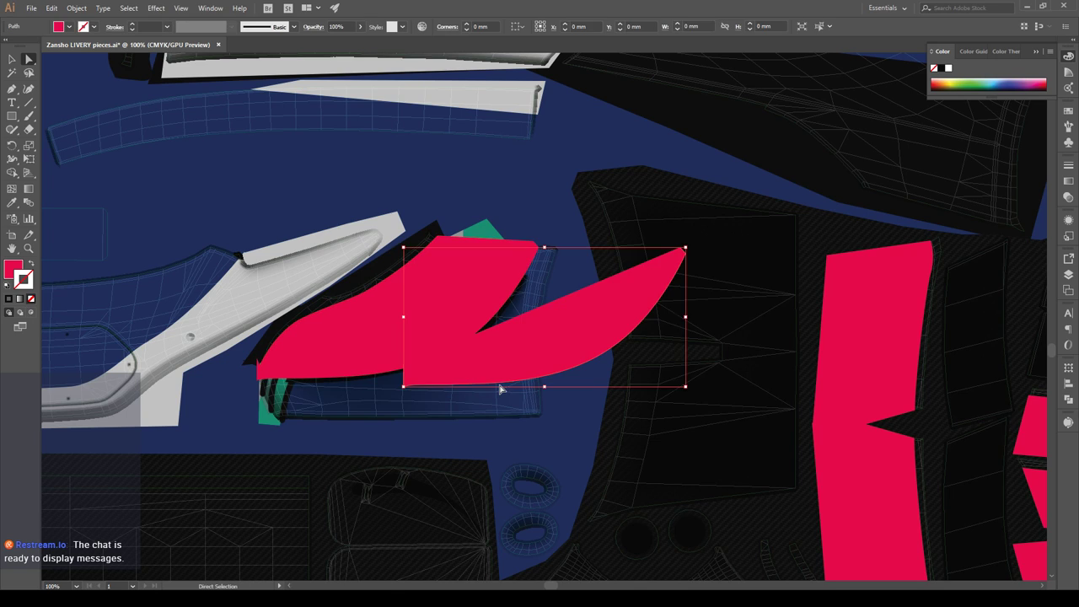
Step: Swap the pasted curve's fill and stroke, and sample the 10 pt black outline style from the pink door stripe's edge
left_click(33, 266)
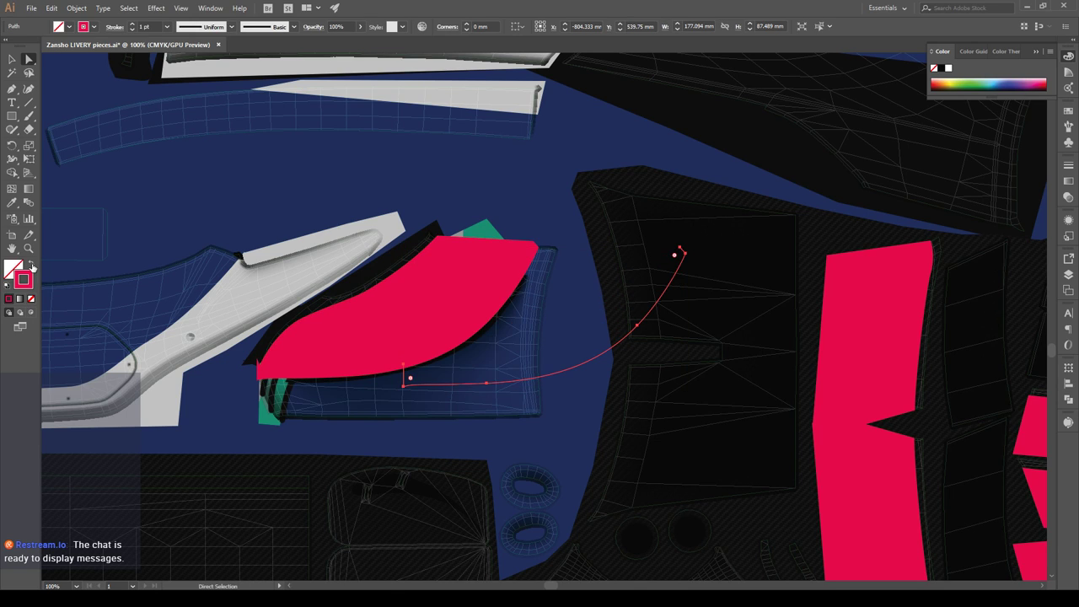
left_click(12, 59)
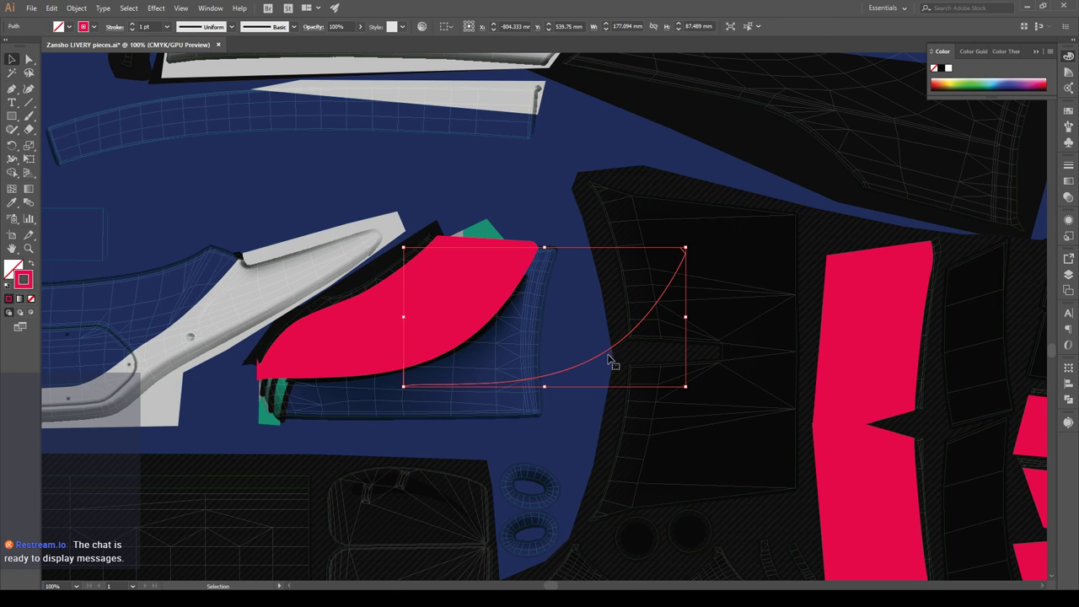
left_click_drag(484, 180, 580, 361)
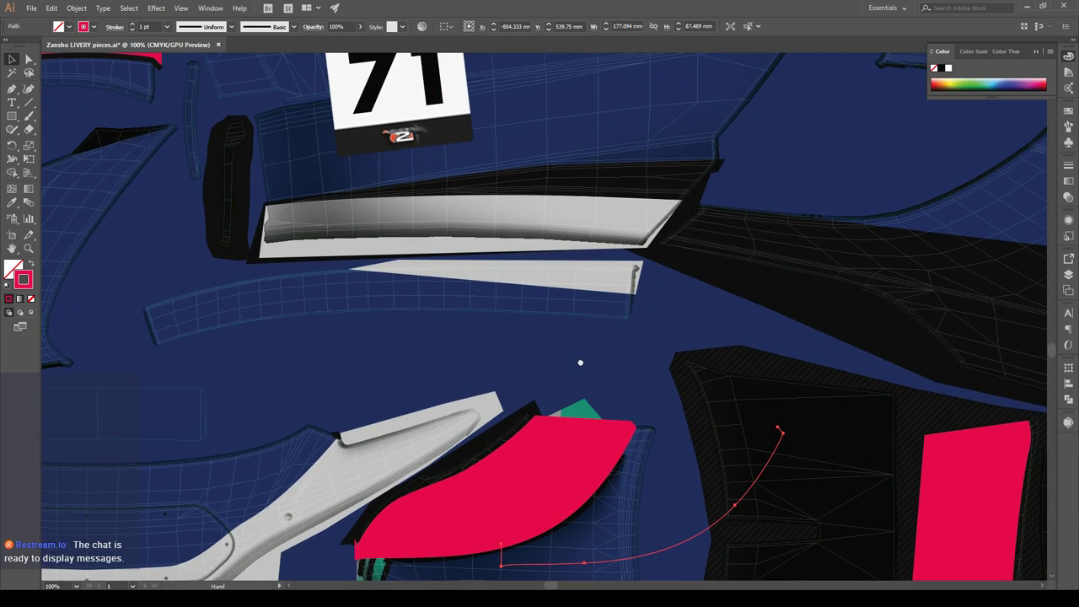
key("i")
left_click_drag(610, 136, 545, 386)
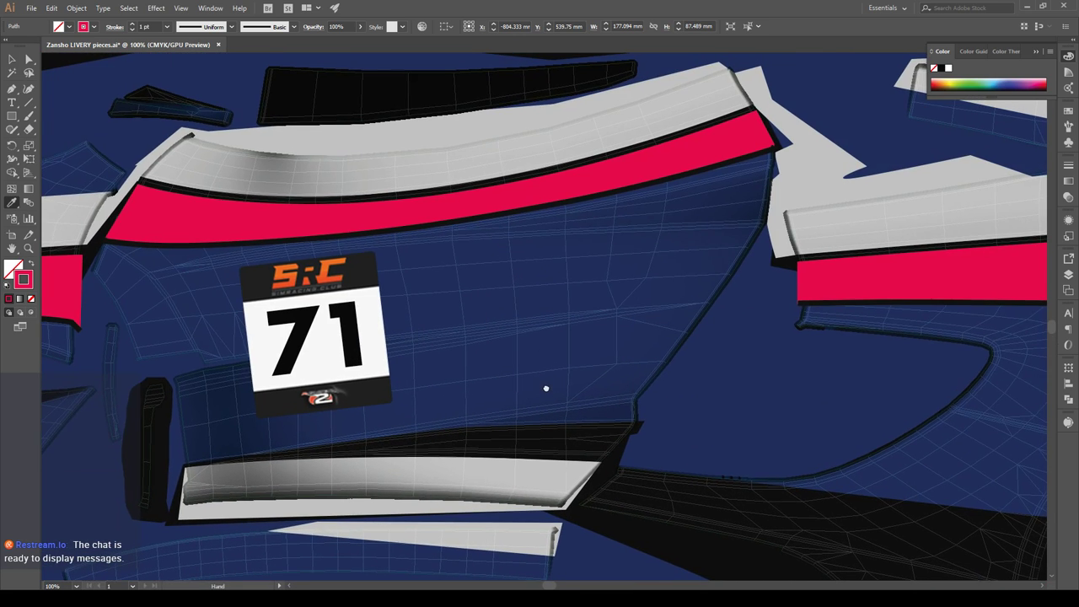
left_click(591, 196)
left_click_drag(606, 497, 684, 126)
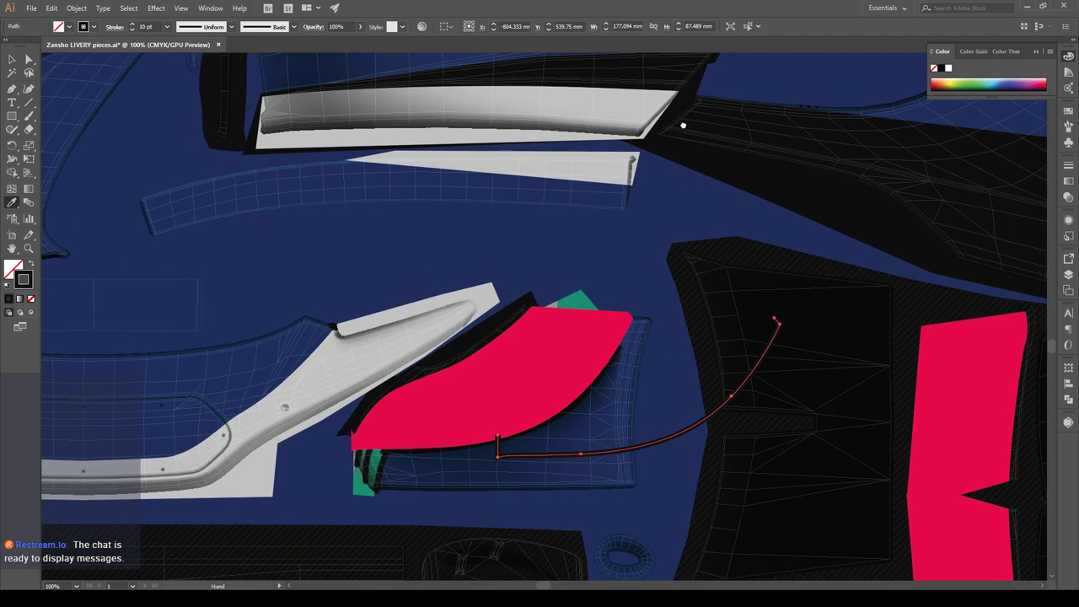
Step: Move the black curve onto the lower edge of the pink shape at the bumper's right end
left_click(12, 61)
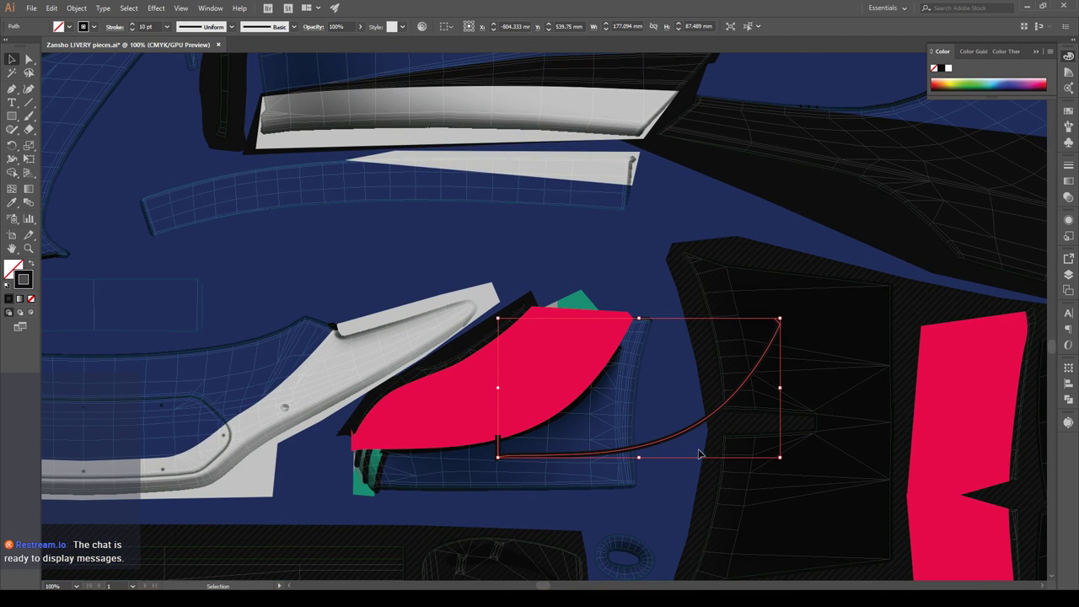
left_click_drag(697, 432, 547, 424)
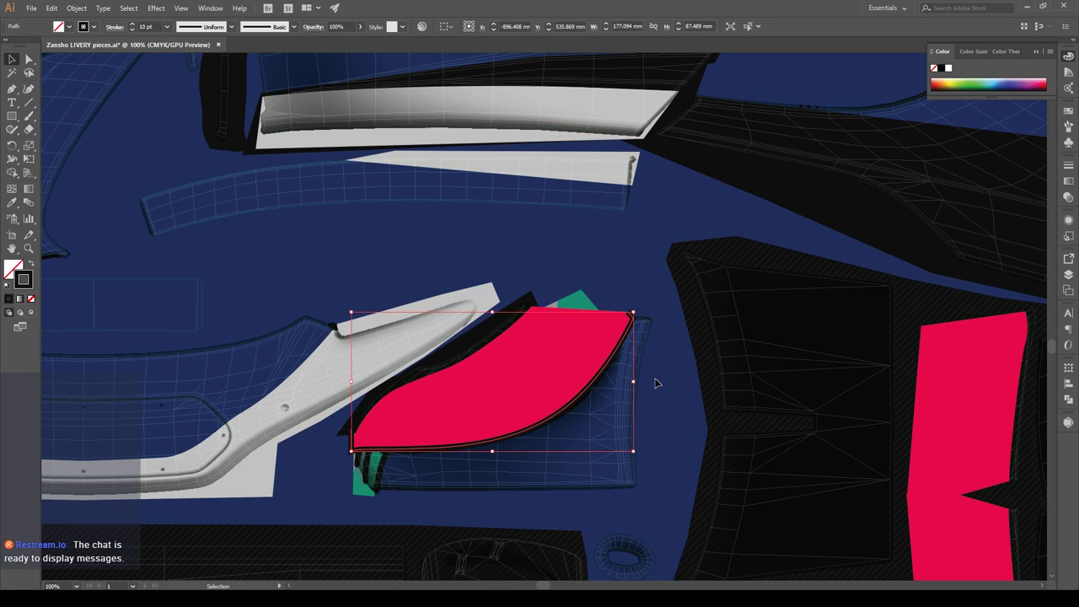
left_click(659, 379)
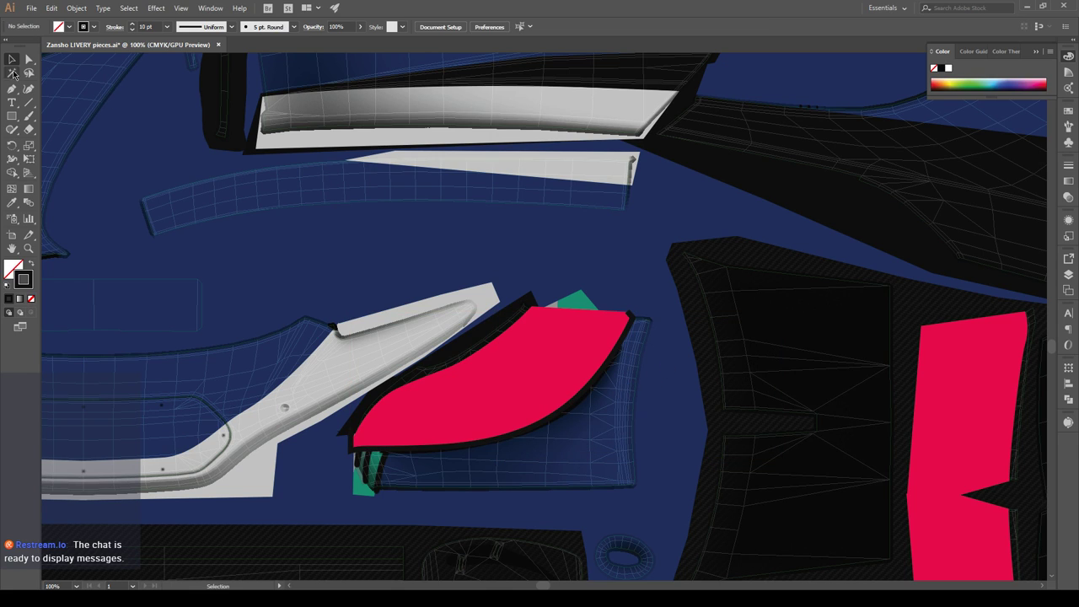
Step: Place a copy of the black curve over the pink shape at the bumper's left end
key("backslash")
key("v")
left_click(597, 384)
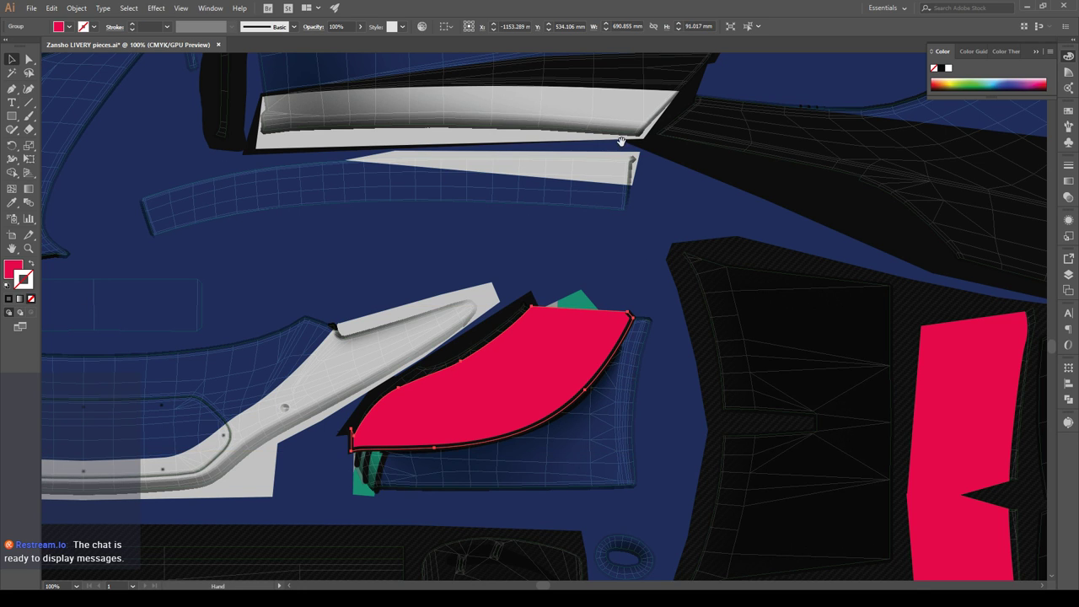
left_click(532, 253)
key("ctrl+minus")
key("ctrl+minus")
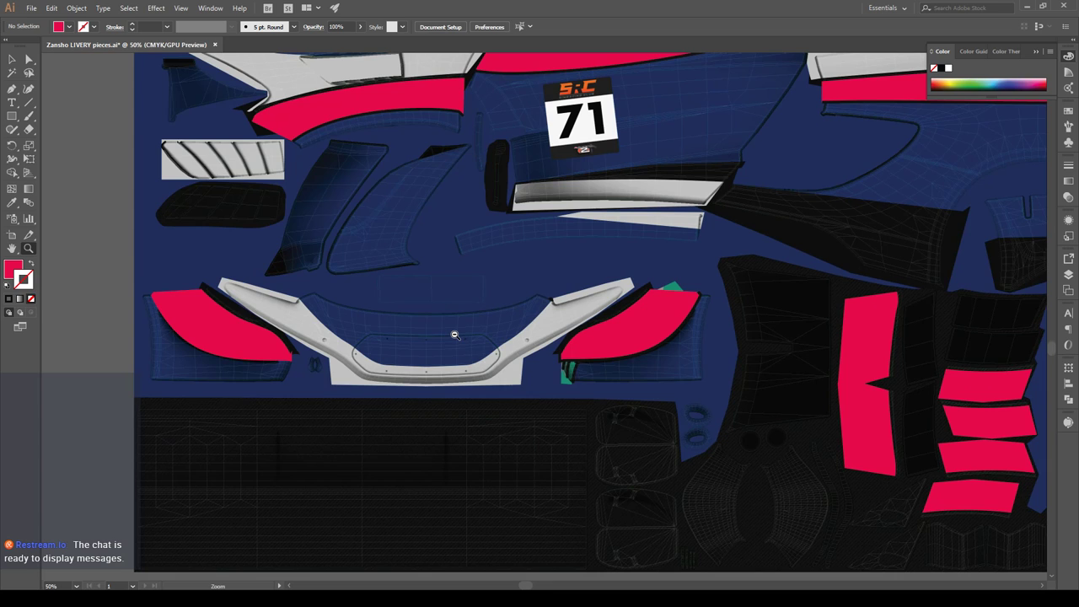
left_click(675, 338)
left_click_drag(675, 337, 266, 338)
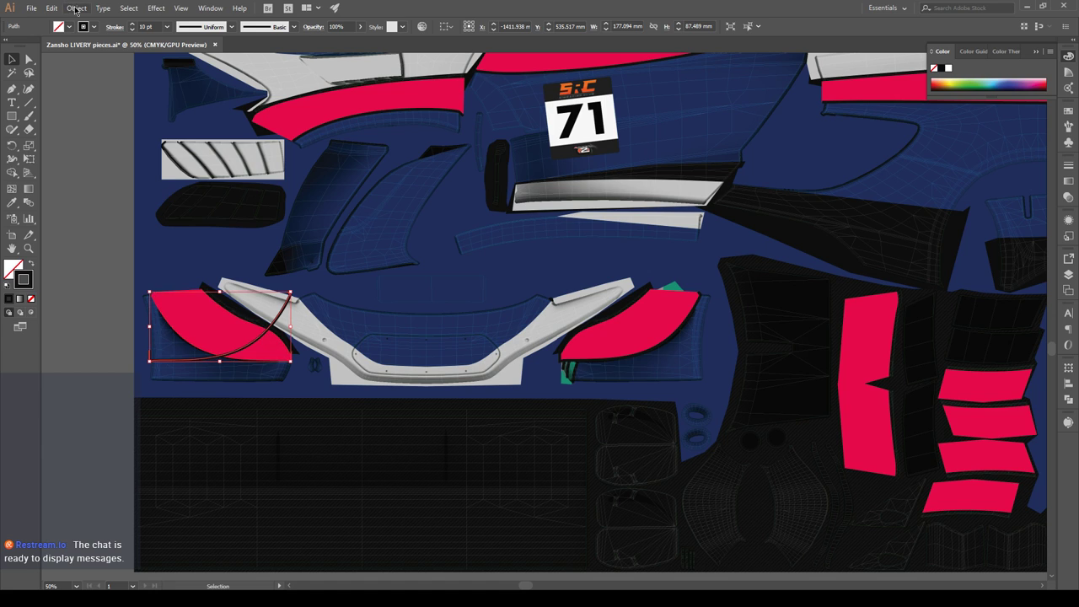
Step: Reflect the copied curve across the vertical axis so it follows the left pink shape's lower edge
left_click(76, 9)
mouse_move(132, 24)
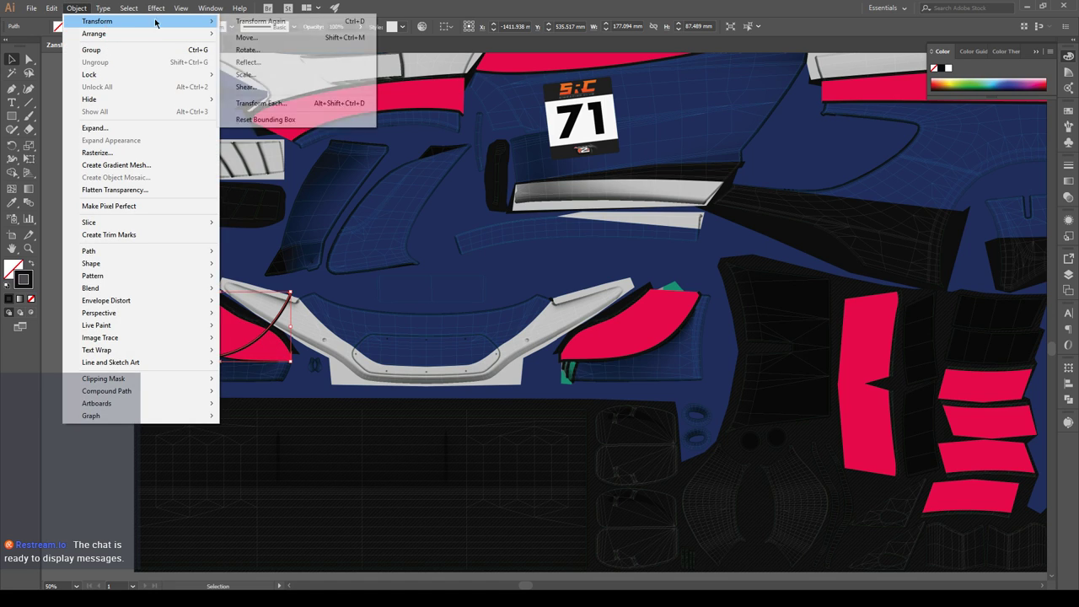
left_click(248, 62)
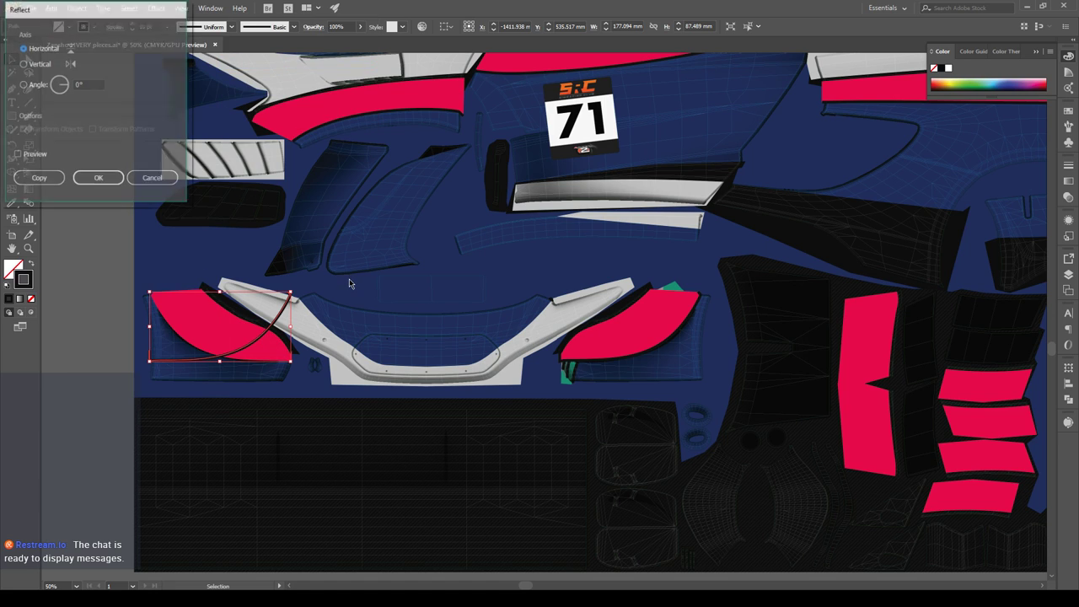
left_click(29, 64)
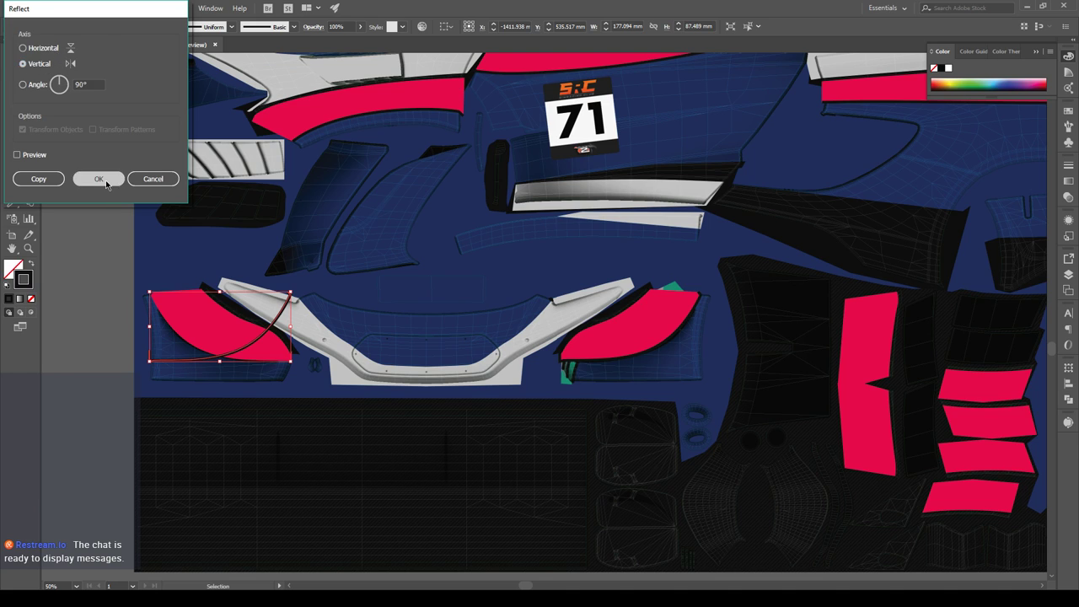
left_click(98, 179)
left_click(258, 272)
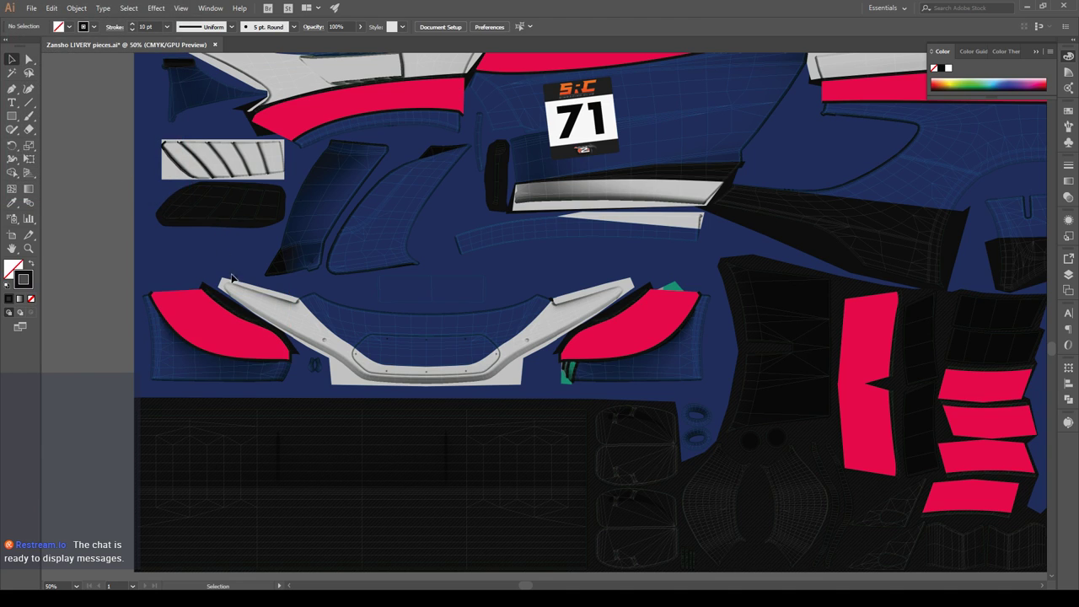
Step: Copy the three black outline curves under the front, door and rear pink stripes, and paste them over the roof area
scroll(447, 373, "up", 5)
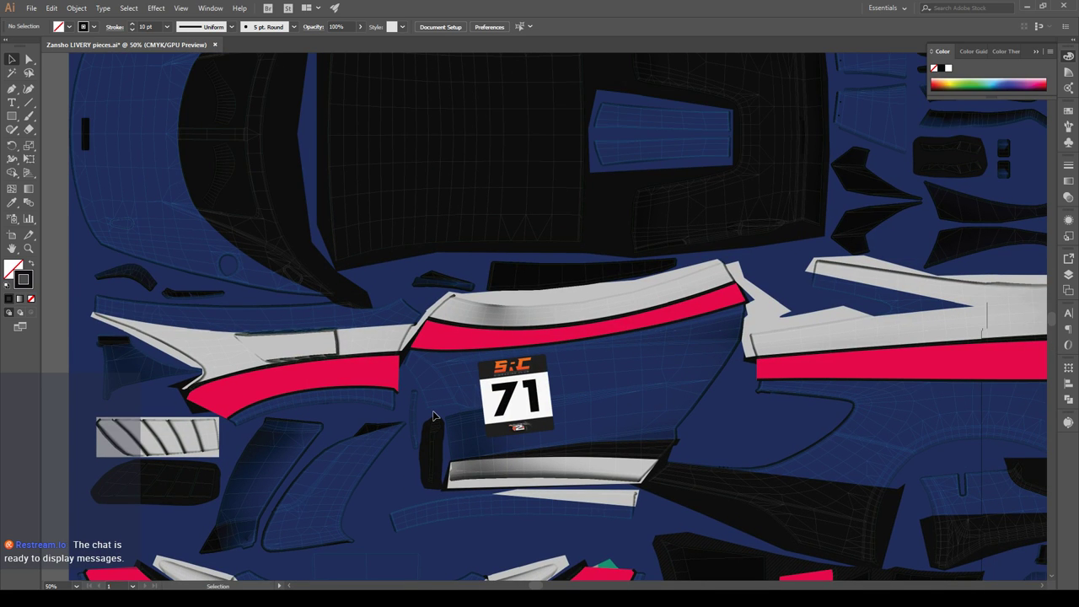
key("backslash")
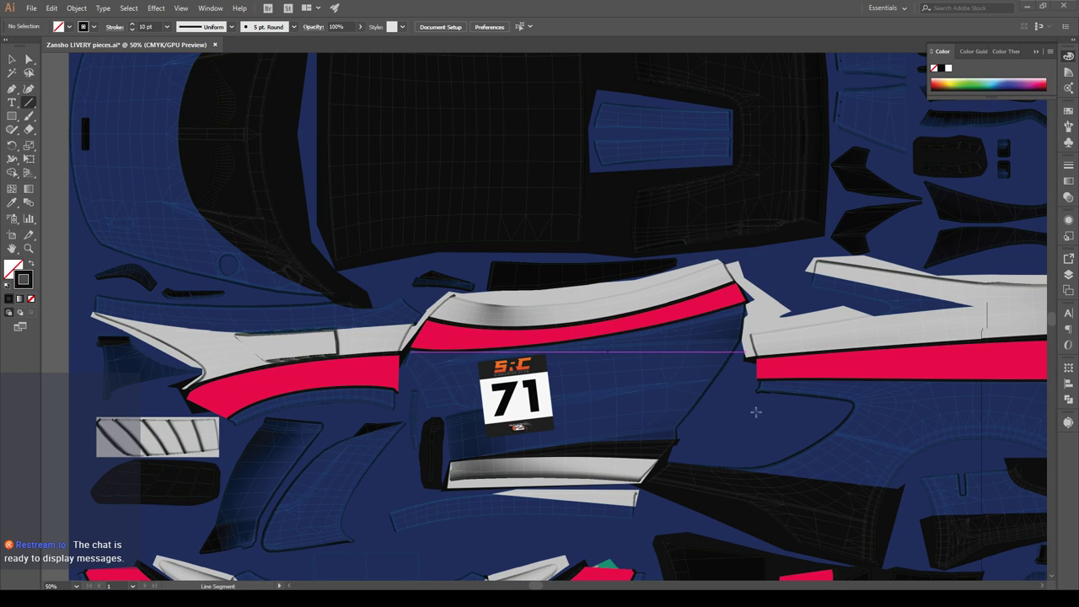
left_click_drag(694, 389, 681, 219)
left_click(12, 60)
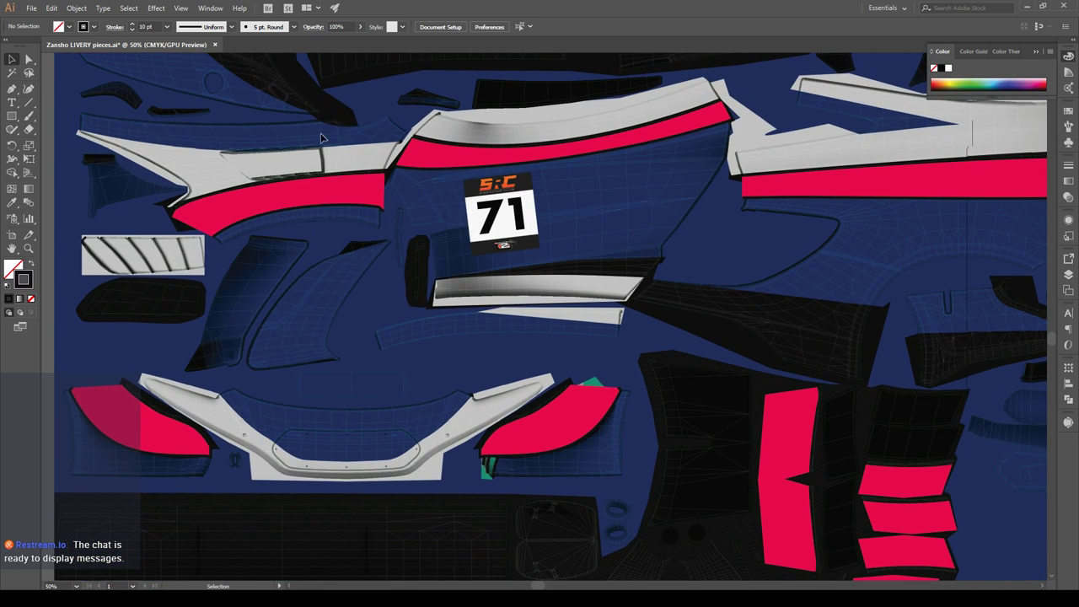
left_click(357, 207)
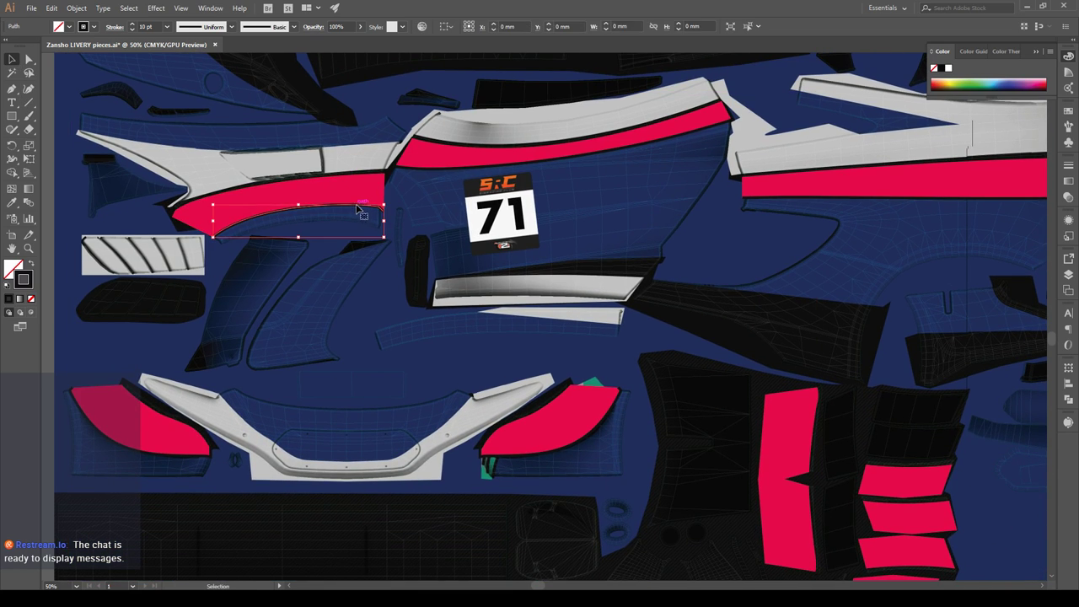
left_click(497, 161, "shift")
left_click(801, 201, "shift")
left_click_drag(550, 91, 564, 424)
key("ctrl+v")
left_click_drag(621, 288, 651, 399)
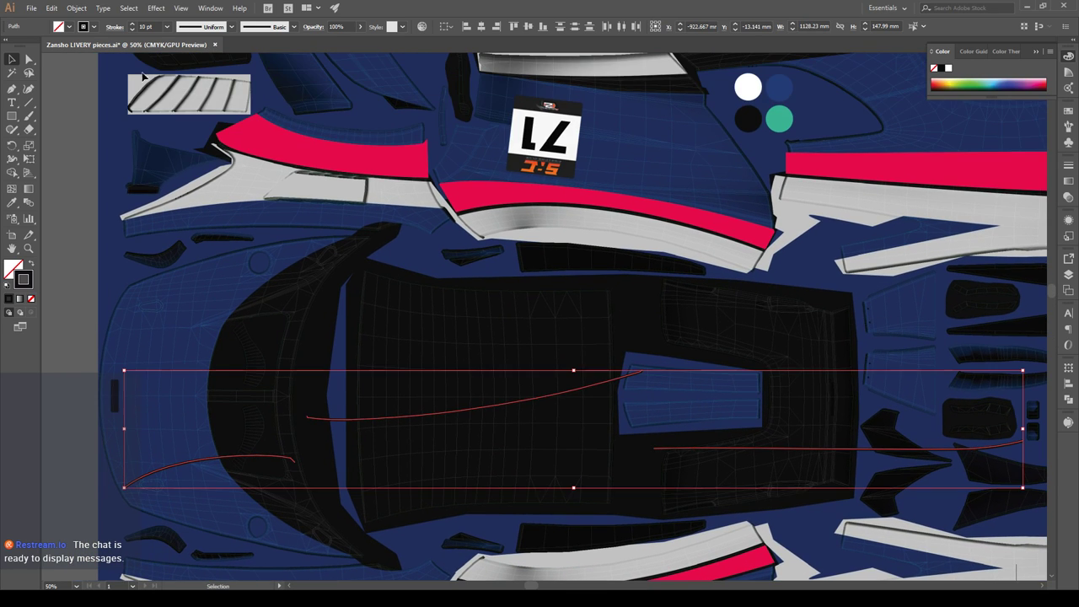
Step: Reflect the three pasted curves across the horizontal axis and move them onto the outer edges of the upside-down side's pink stripes
left_click(75, 9)
mouse_move(95, 33)
left_click(253, 32)
left_click(76, 9)
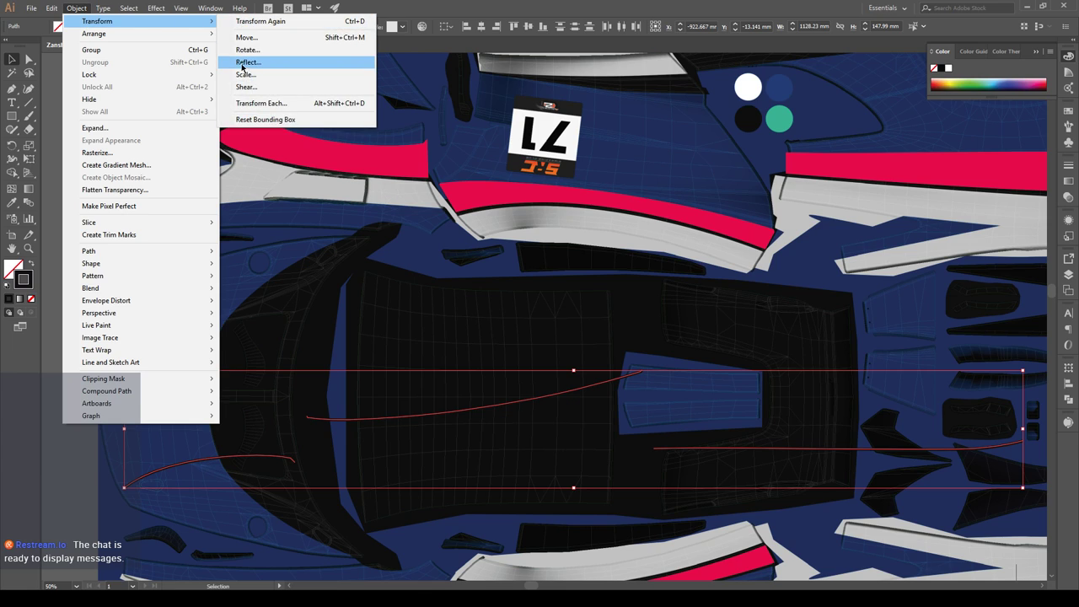
left_click(245, 62)
left_click(23, 48)
left_click(98, 178)
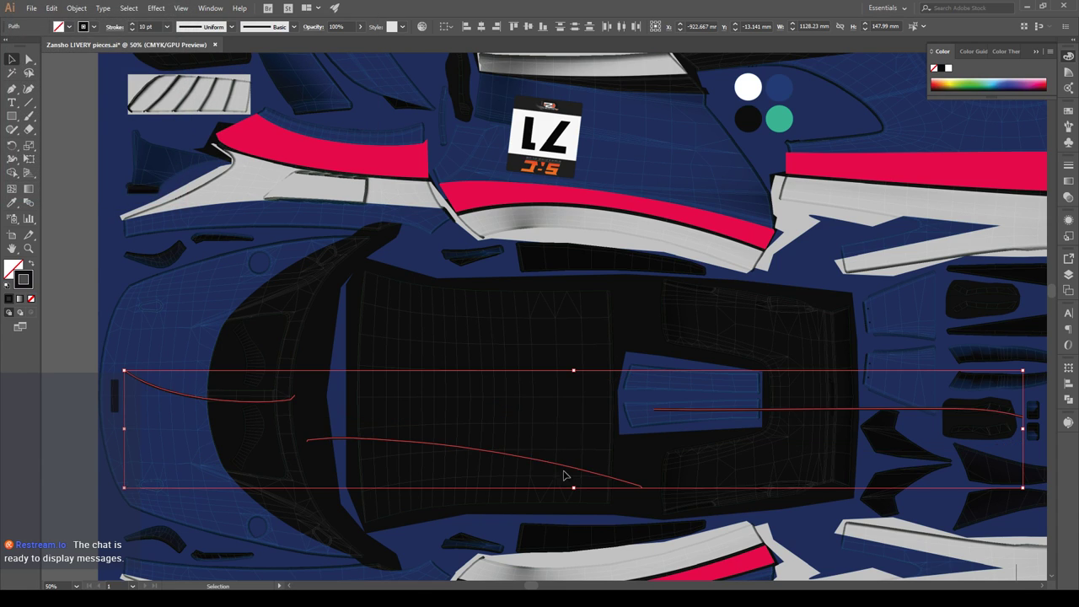
left_click_drag(570, 477, 699, 211)
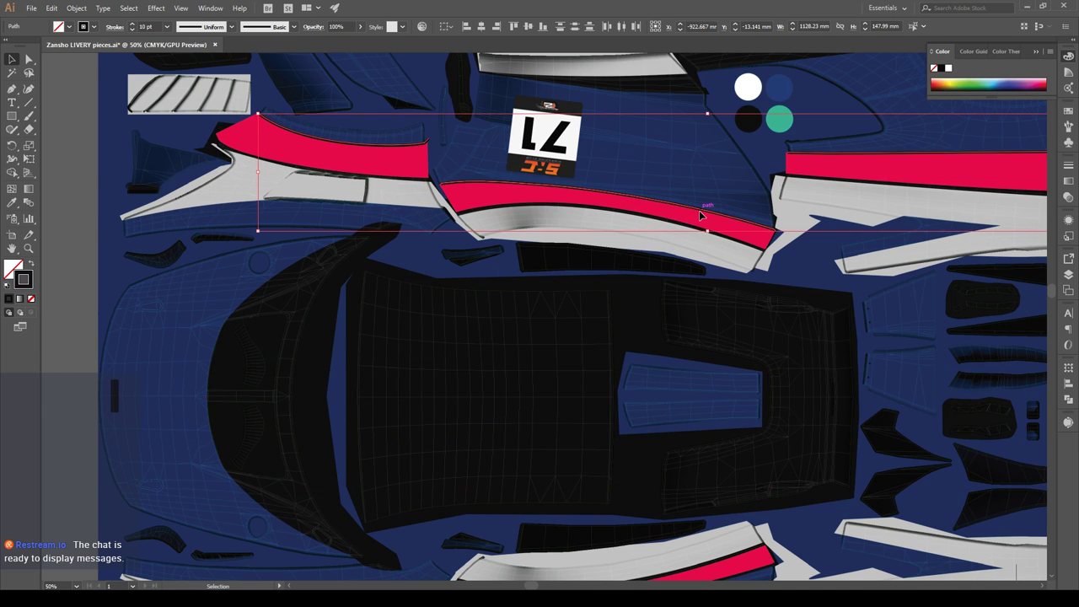
Step: Nudge the three mirrored black curves down onto the edges of the upside-down side's pink stripes and deselect them
key("Down")
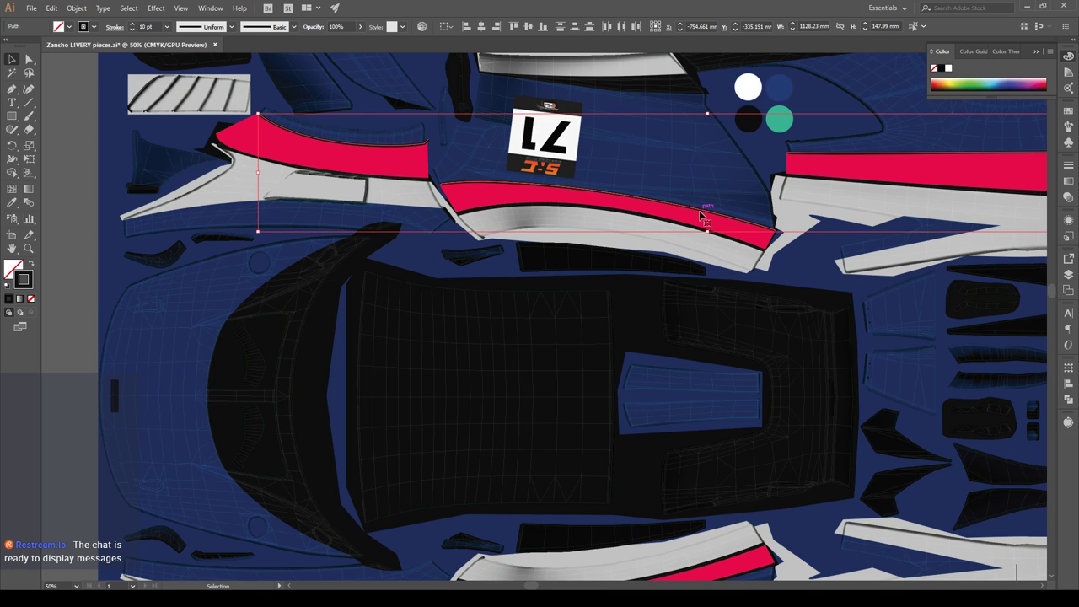
left_click(654, 170)
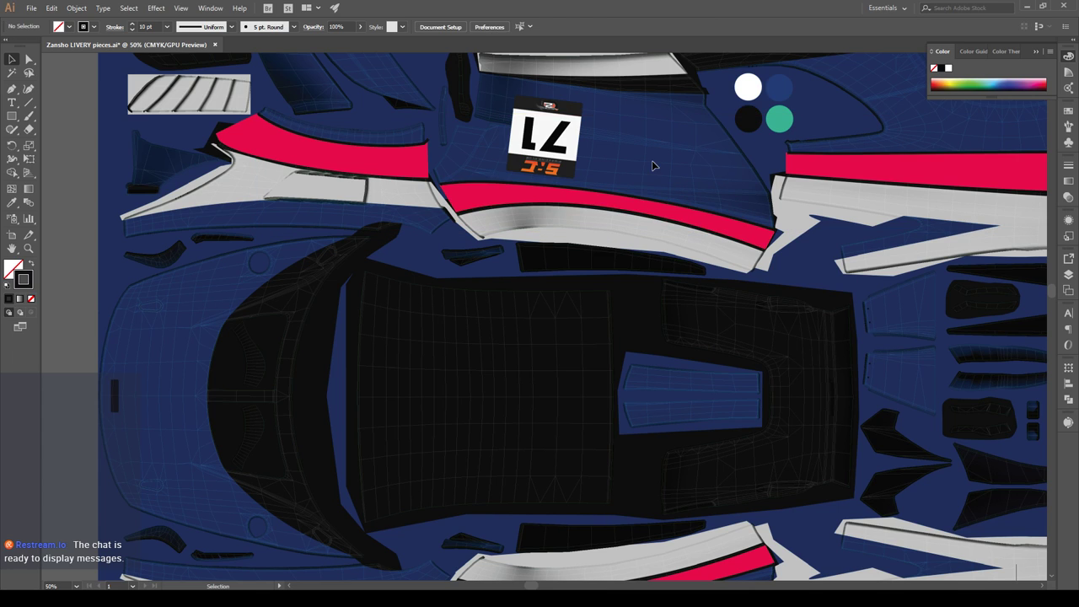
left_click_drag(710, 119, 616, 309)
key("z")
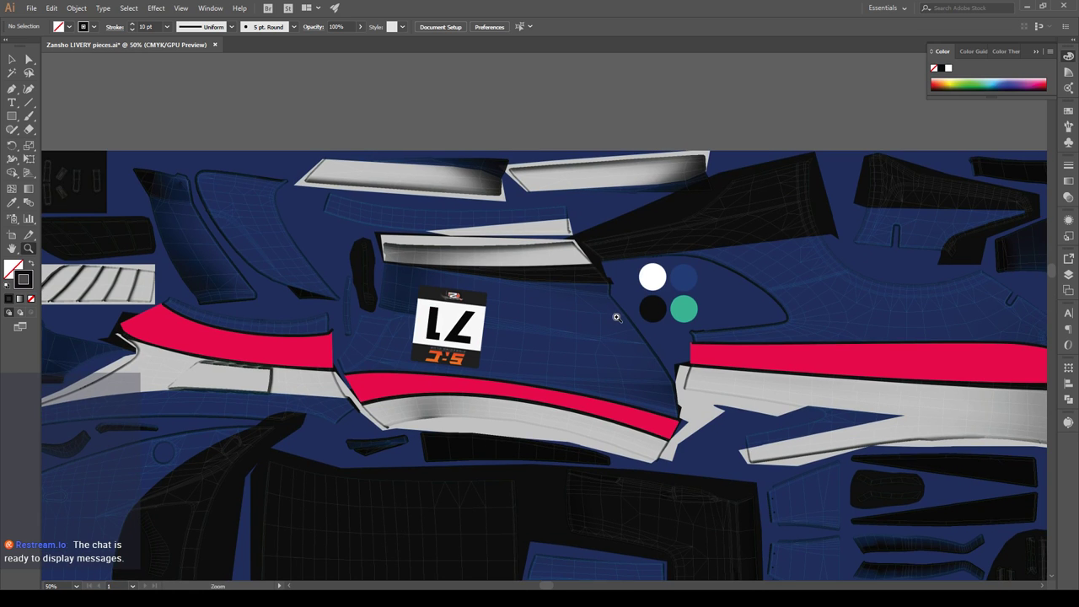
left_click(617, 317, "alt")
left_click(616, 317, "alt")
left_click(616, 317, "alt")
left_click_drag(548, 431, 610, 224)
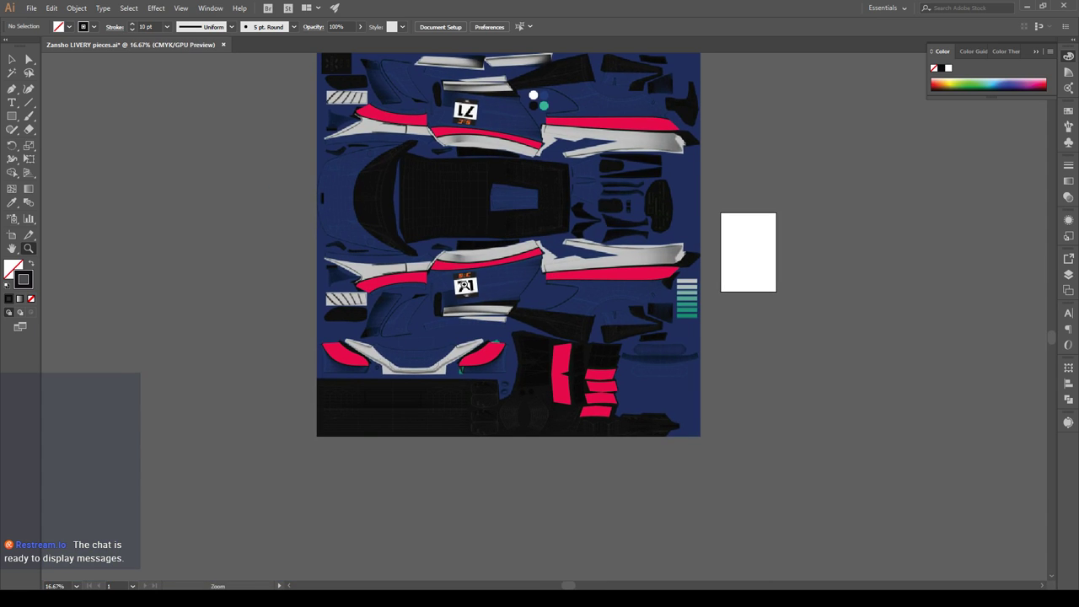
left_click(464, 285)
left_click_drag(499, 209, 482, 295)
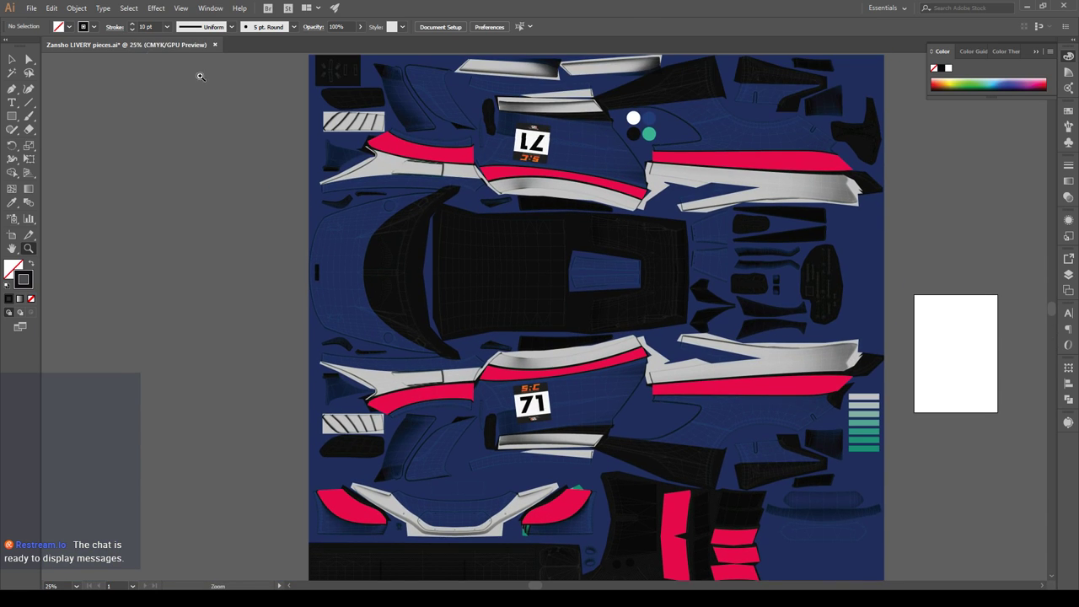
left_click(13, 61)
left_click(495, 171)
left_click(508, 384, "shift")
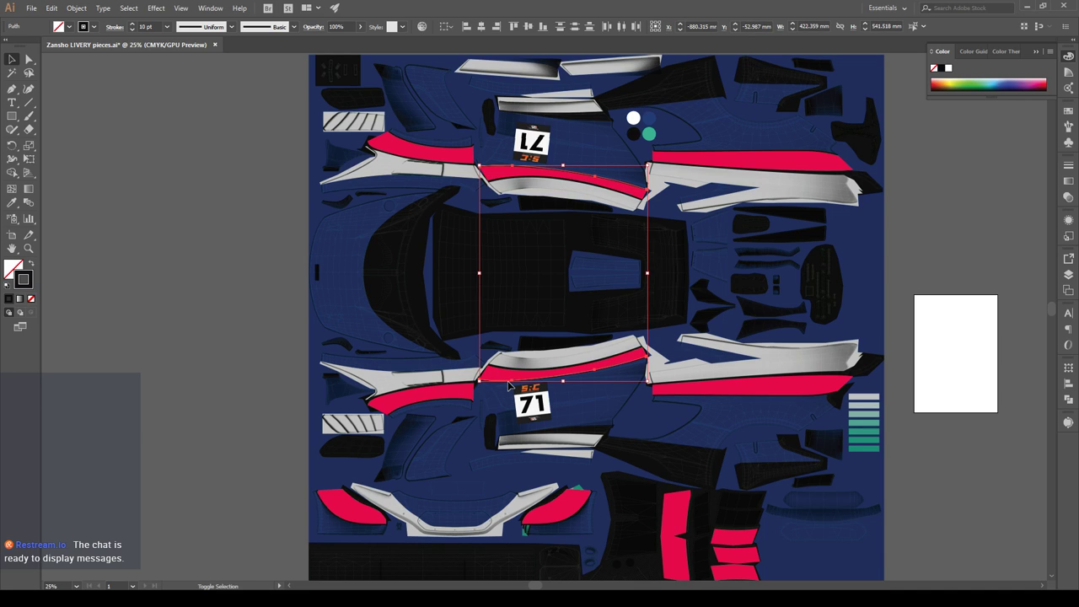
left_click(493, 133)
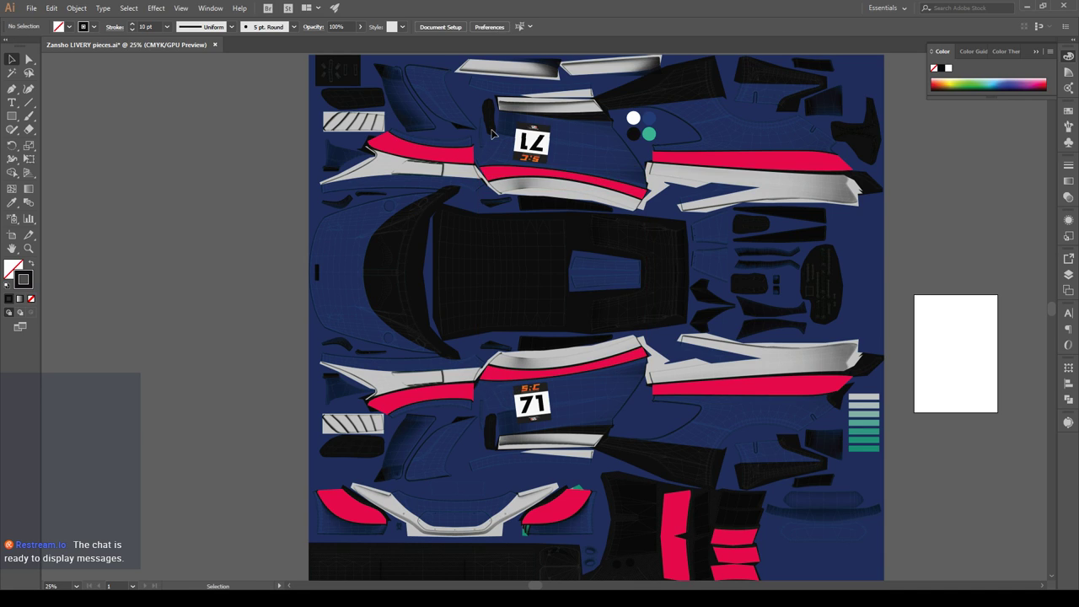
Step: Hide and show Layer 2 to check which artwork it holds
left_click(1068, 274)
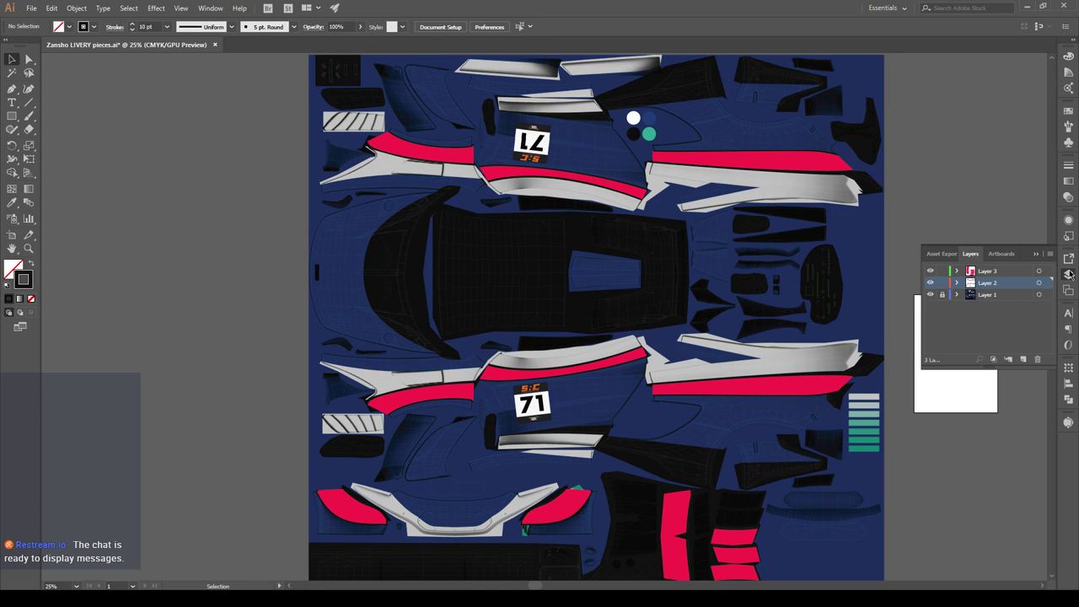
left_click(930, 282)
left_click(930, 283)
Step: Select the black outline strokes along the pink stripes on both car sides and the bumper, and copy them
left_click(640, 191)
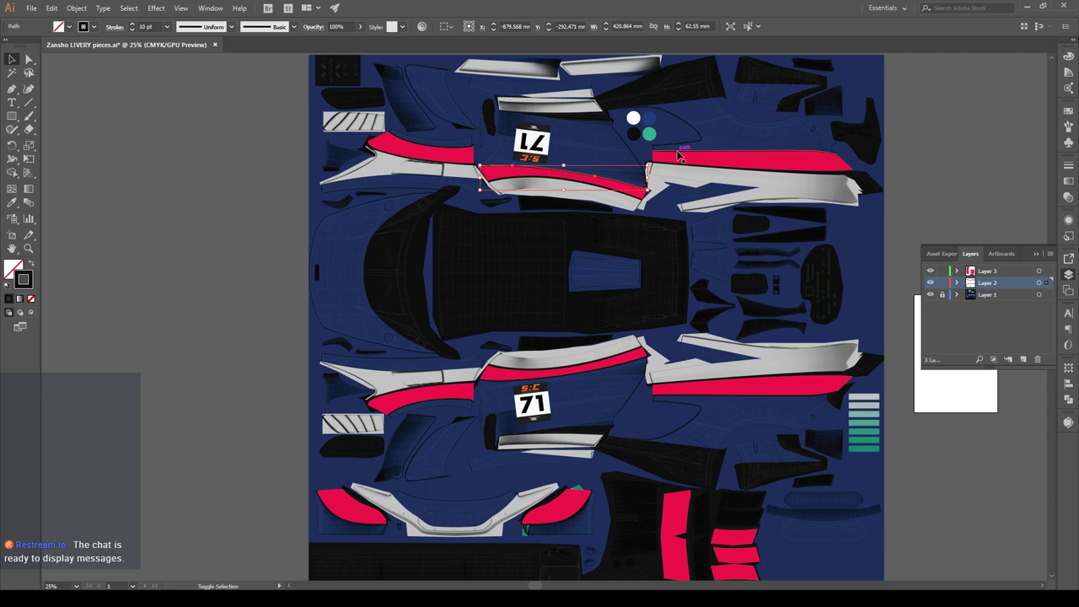
left_click(449, 148, "shift")
left_click(453, 401, "shift")
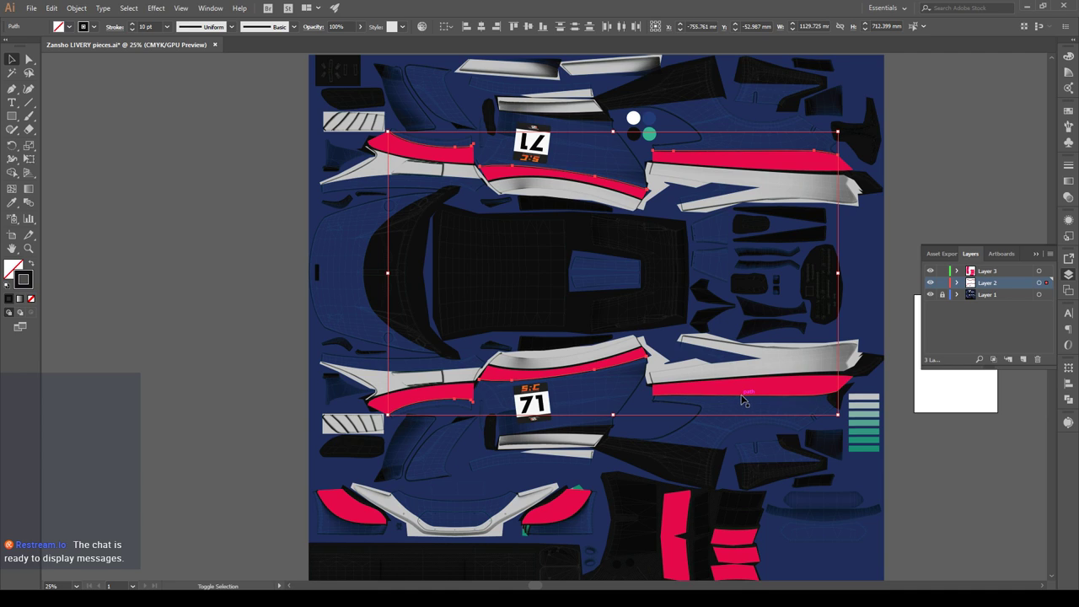
left_click(580, 520, "shift")
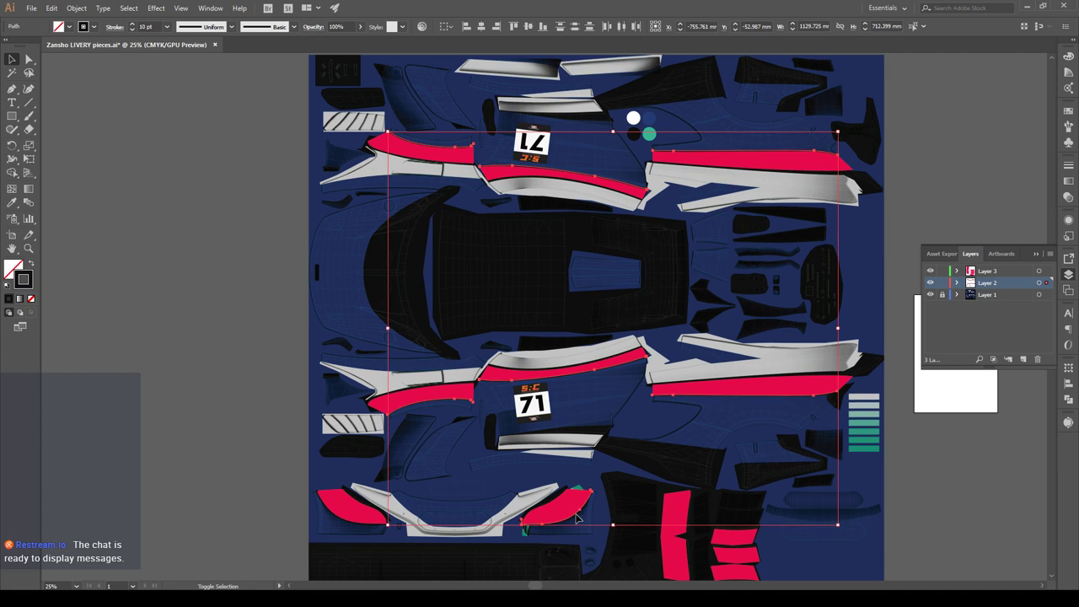
left_click(375, 529, "shift")
key("a")
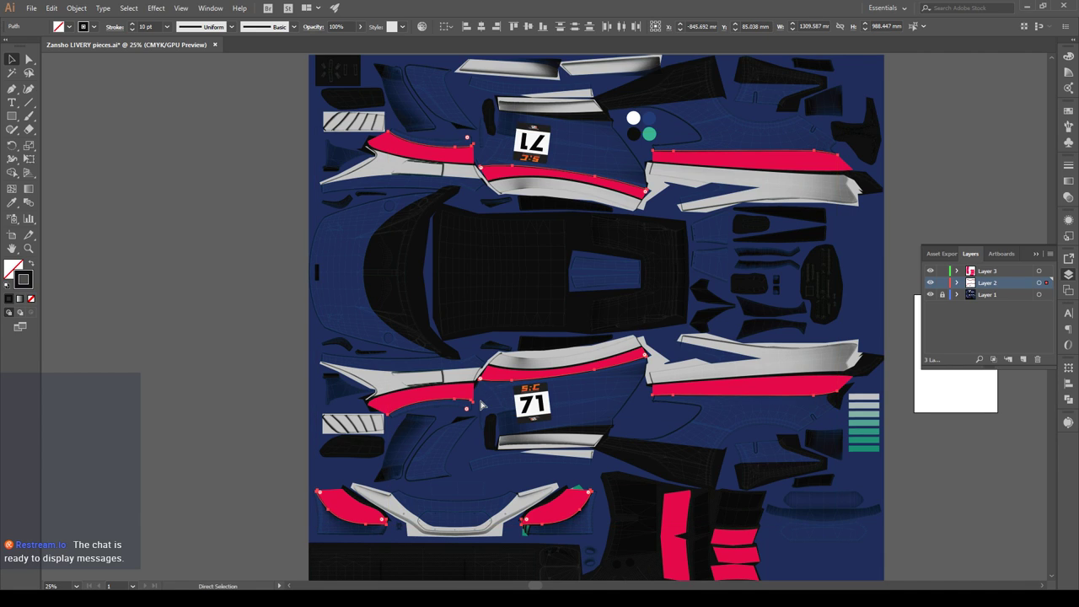
key("v")
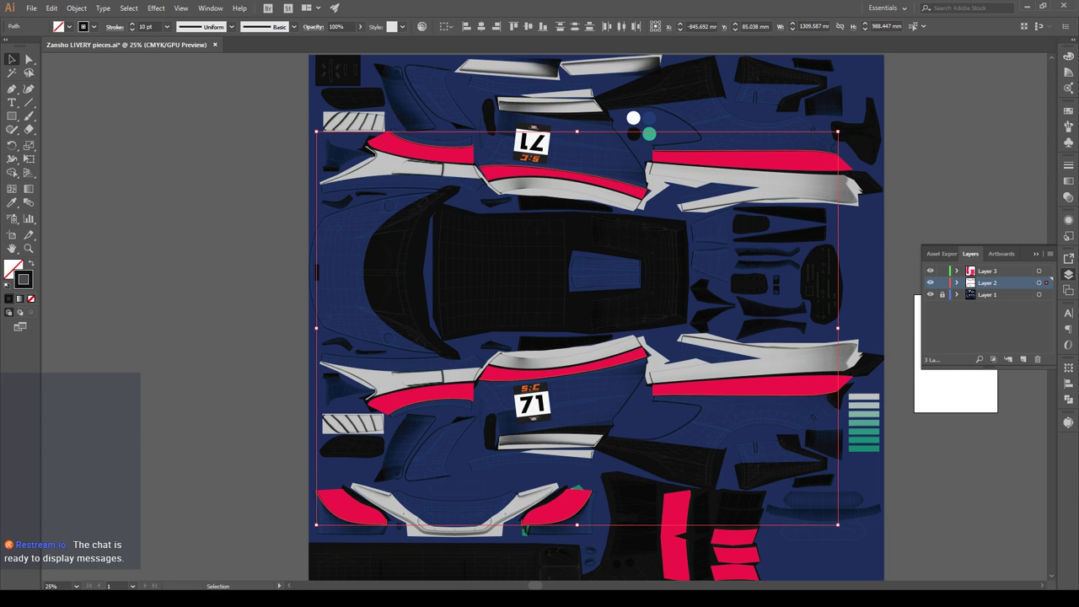
Step: Switch to Photoshop and paste the copied outlines into the McLaren ZANSHO document as a Smart Object
key("alt+Tab")
left_click_drag(540, 324, 497, 151)
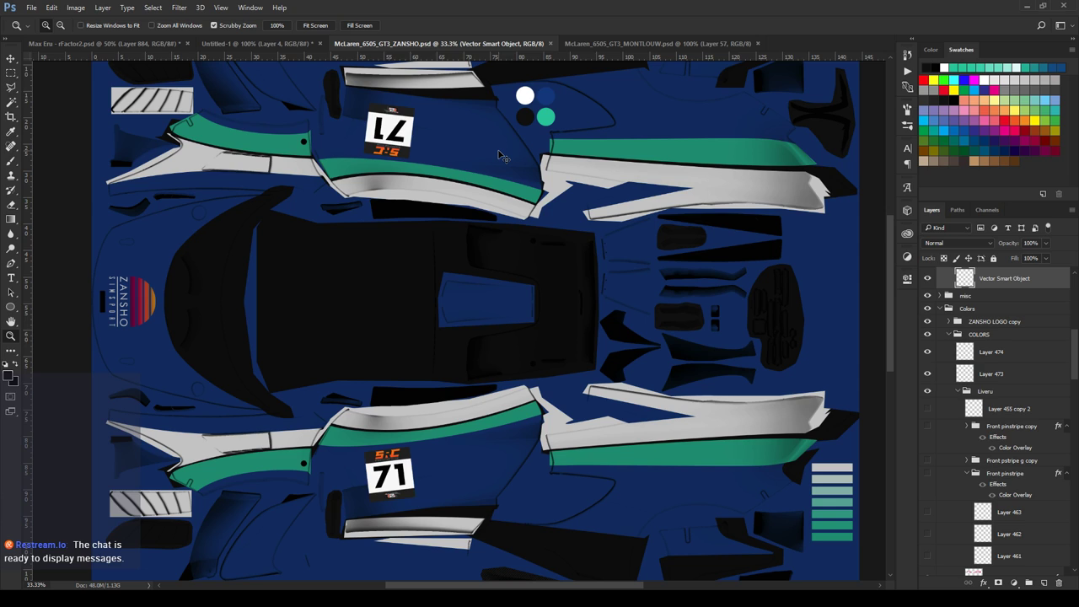
key("ctrl+v")
left_click(496, 189)
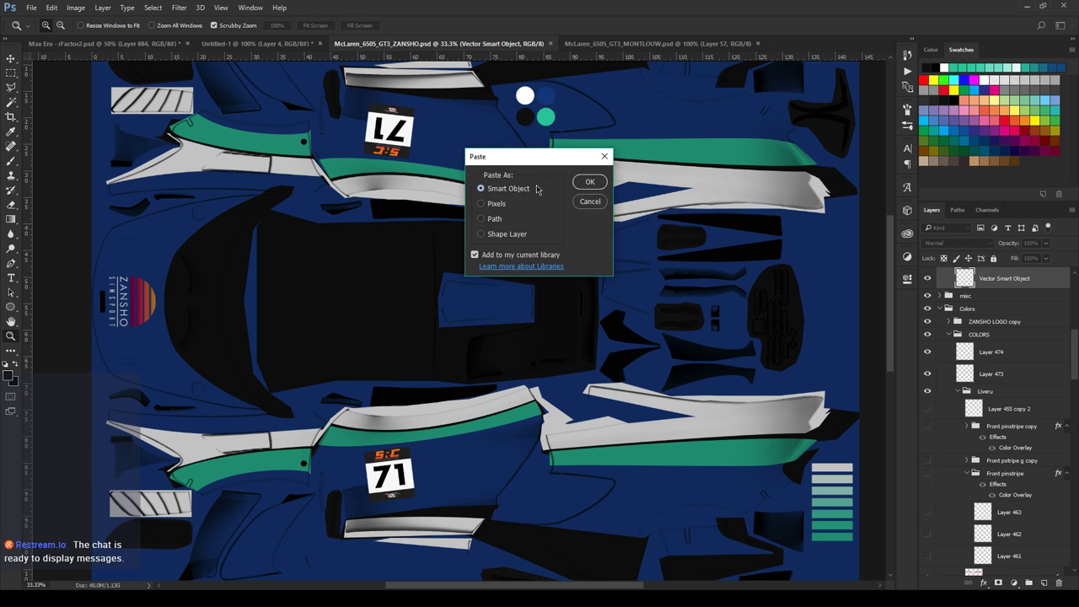
left_click(590, 181)
left_click_drag(492, 328, 464, 382)
left_click(384, 24)
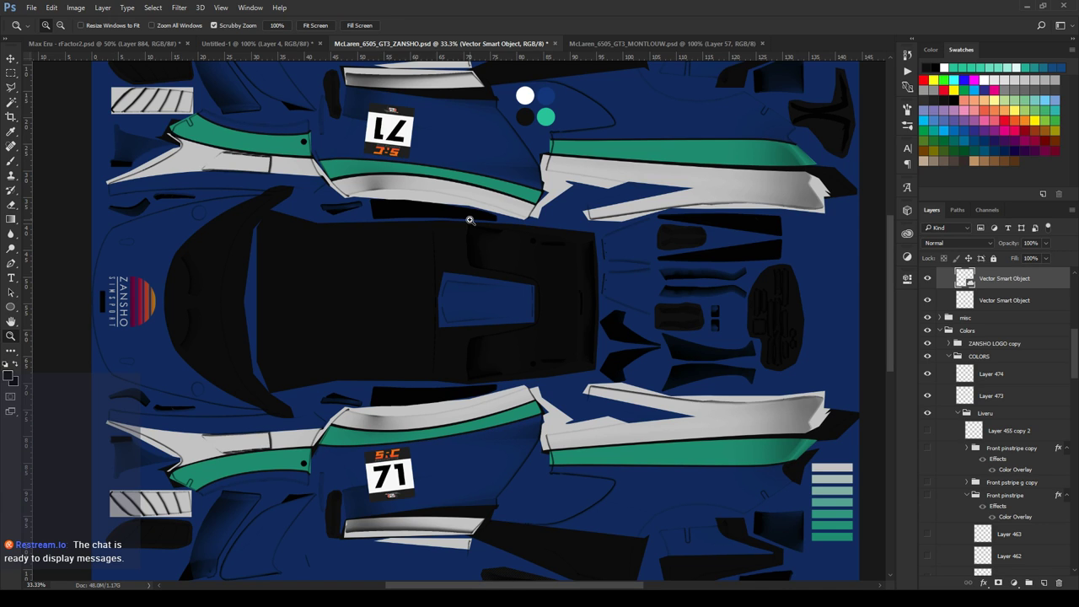
left_click(468, 217, "alt")
left_click(467, 218, "alt")
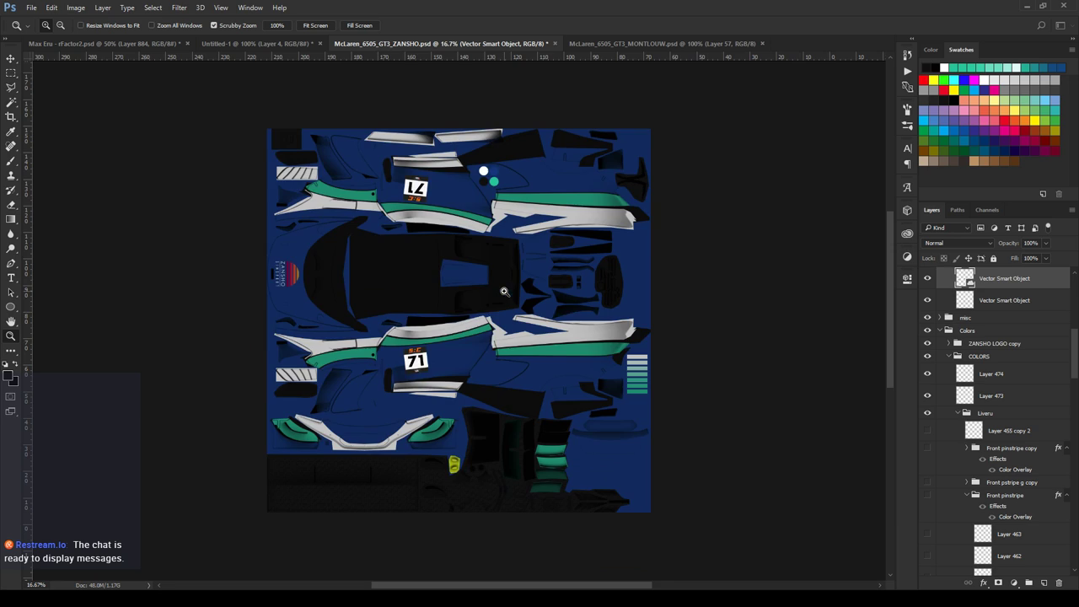
left_click(464, 376)
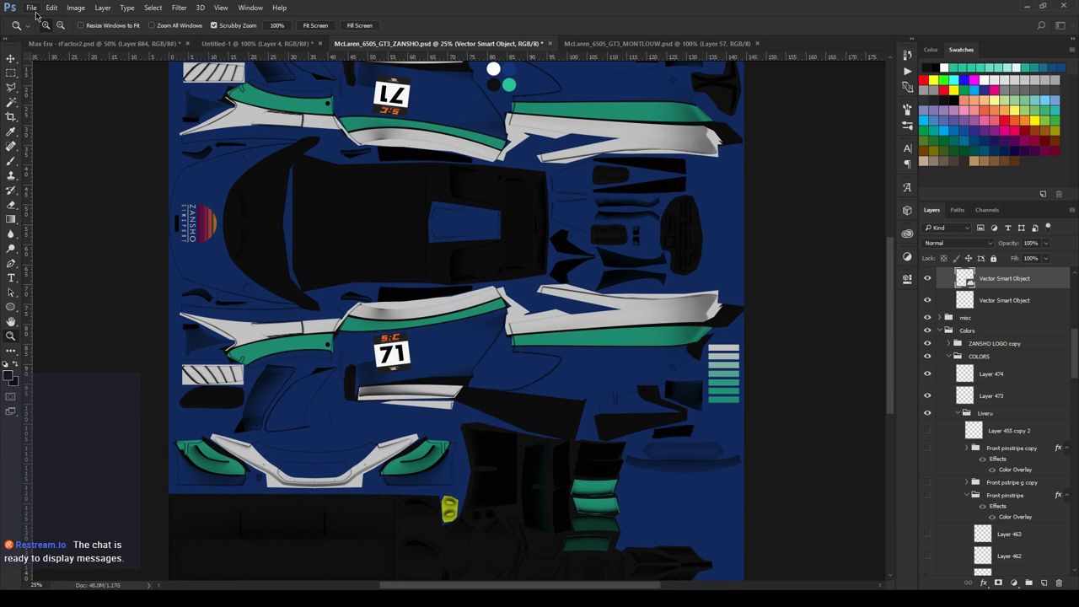
left_click(30, 8)
left_click(58, 131)
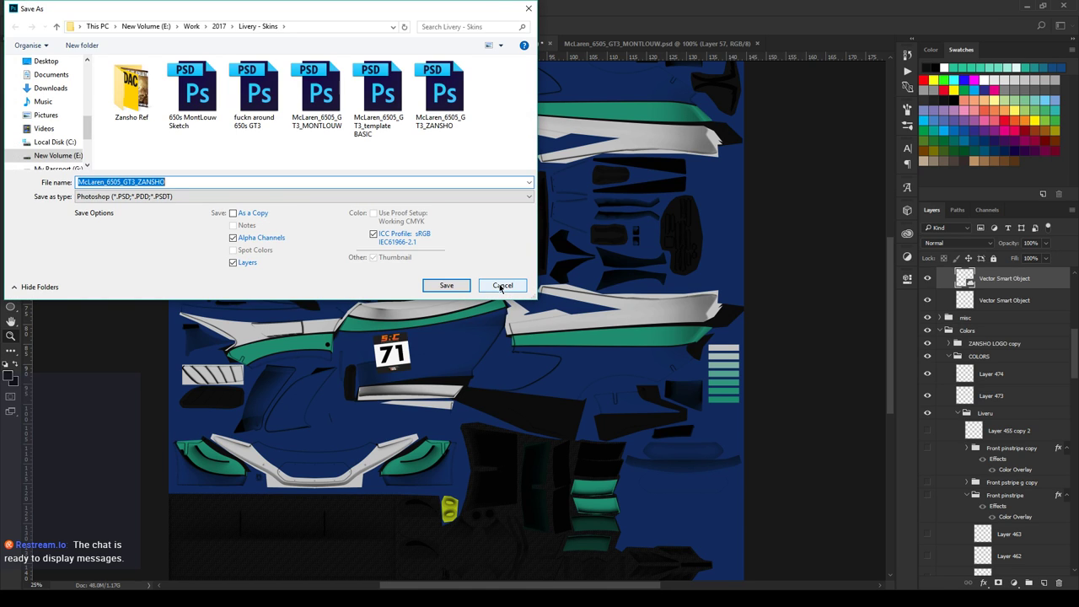
left_click(498, 284)
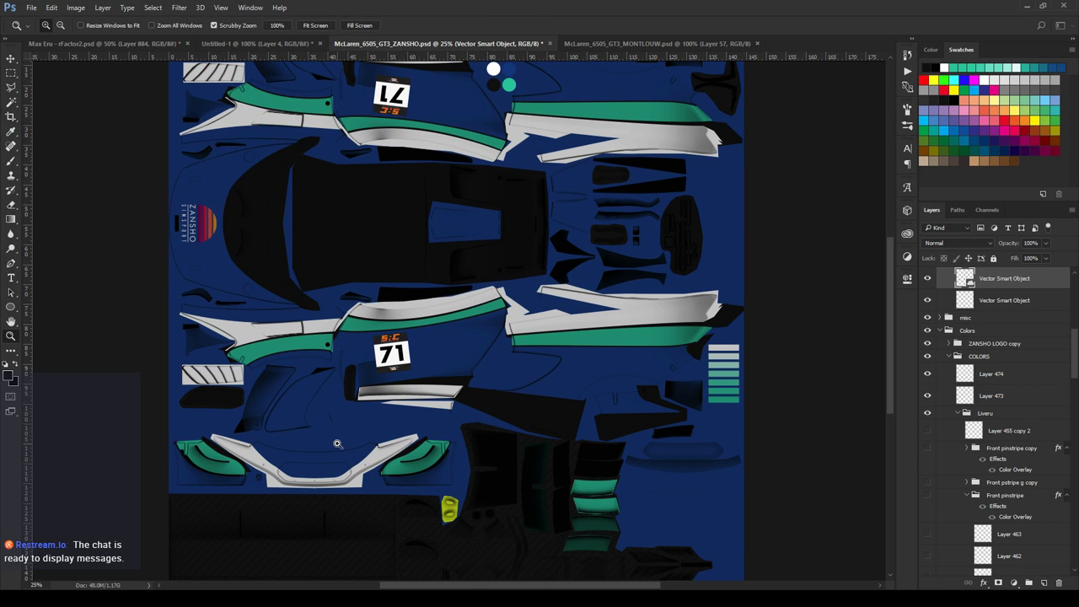
Step: Examine how the pasted black outlines fit the green stripes on the bumper and the car sides
left_click(337, 443)
left_click(412, 453)
left_click(413, 455)
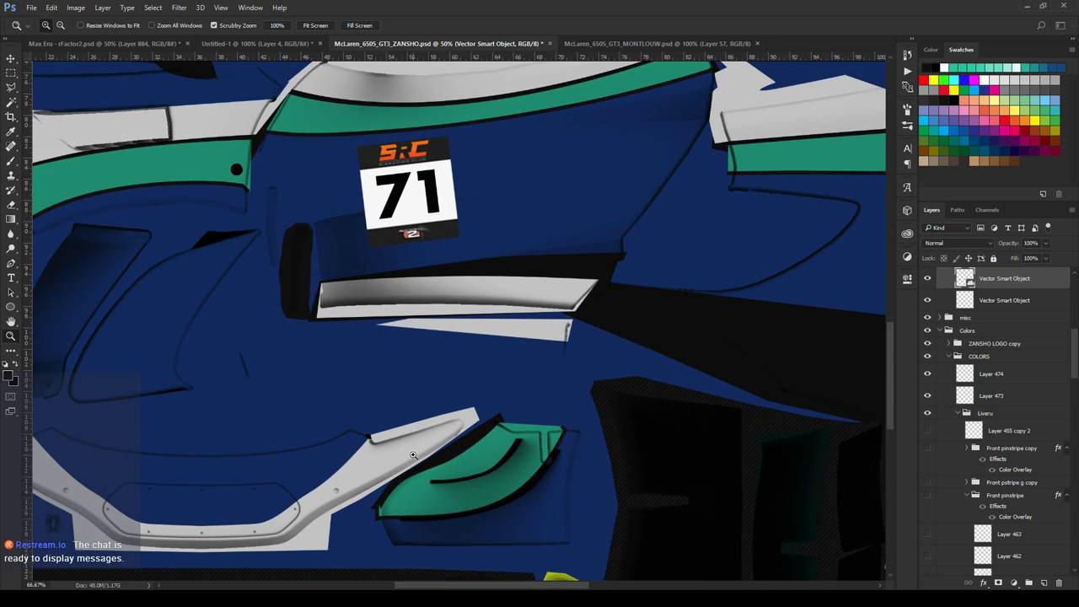
left_click(413, 455)
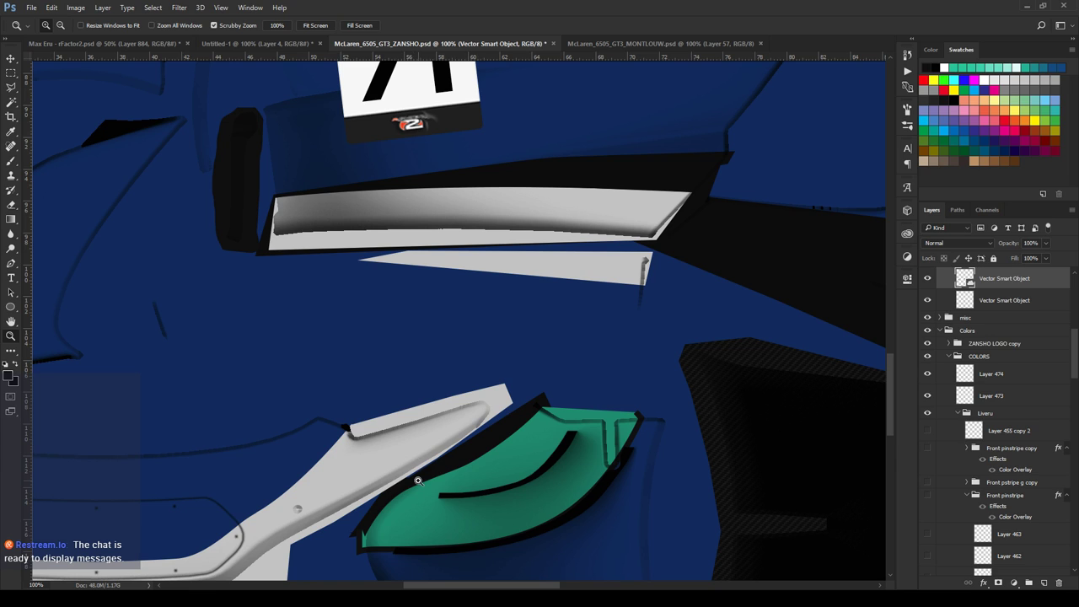
left_click(576, 376, "alt")
left_click_drag(523, 225, 538, 368)
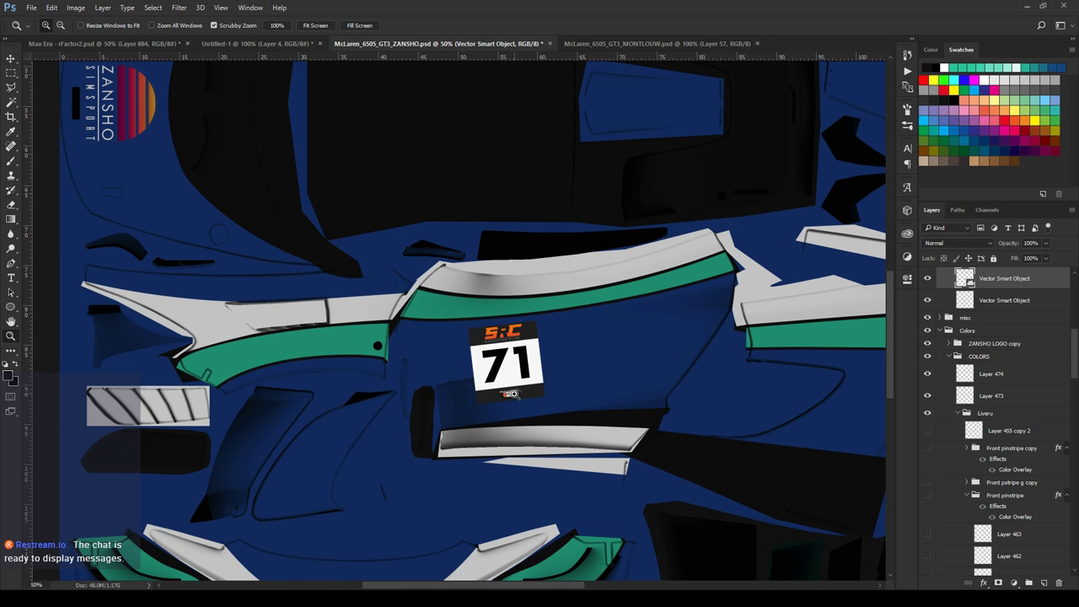
left_click(512, 398, "alt")
mouse_move(646, 331)
left_mouse_down()
mouse_move(557, 460)
mouse_move(665, 338)
left_mouse_up()
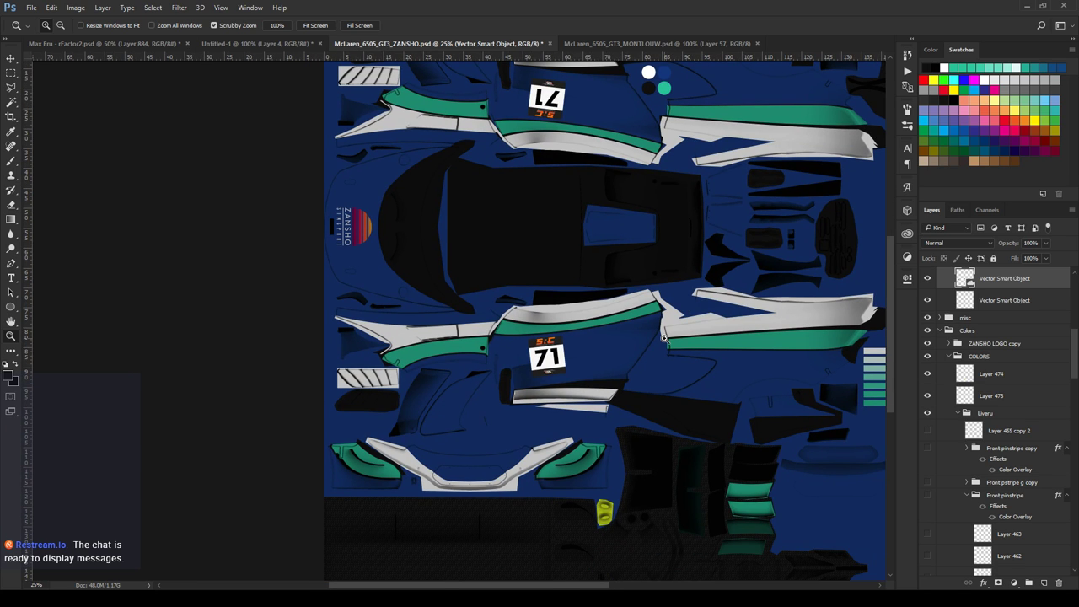
left_click(664, 338)
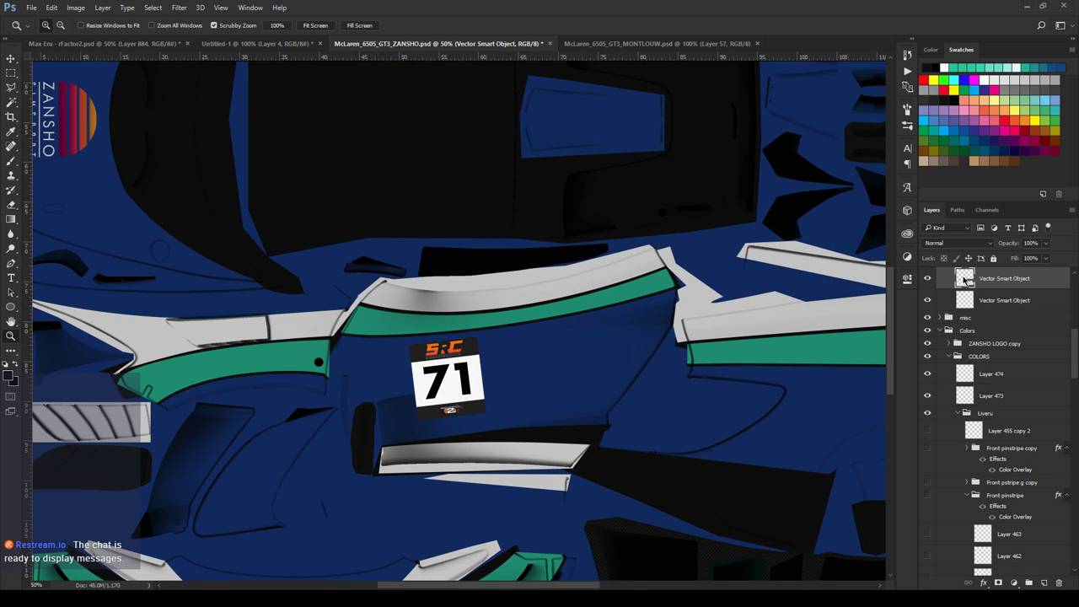
Step: Rasterize the newly pasted Vector Smart Object layer
right_click(965, 280)
left_click(969, 275)
right_click(968, 275)
left_click(974, 276)
right_click(980, 302)
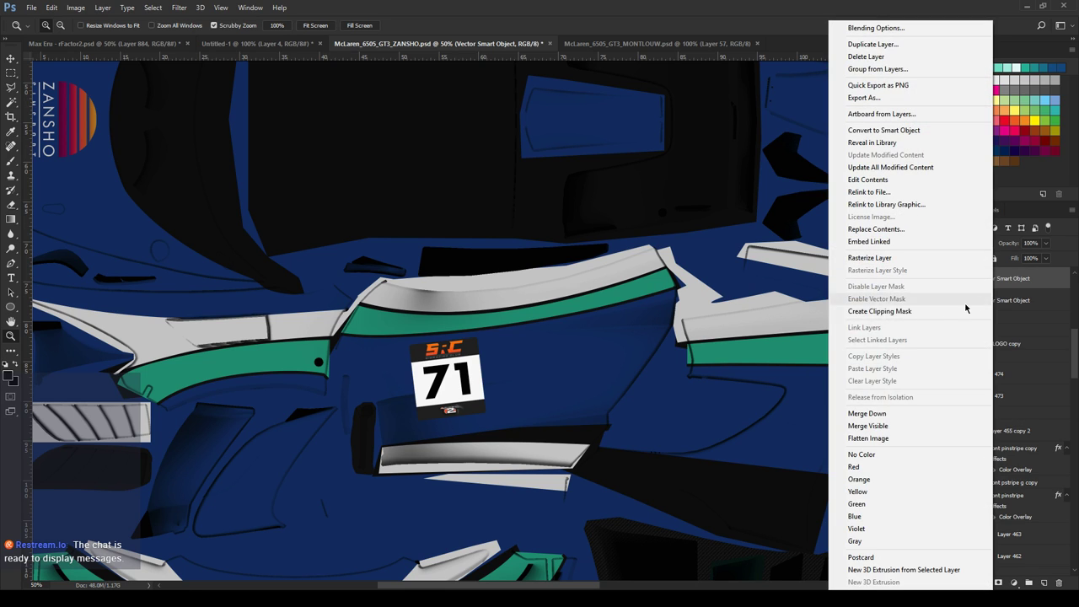
left_click(892, 258)
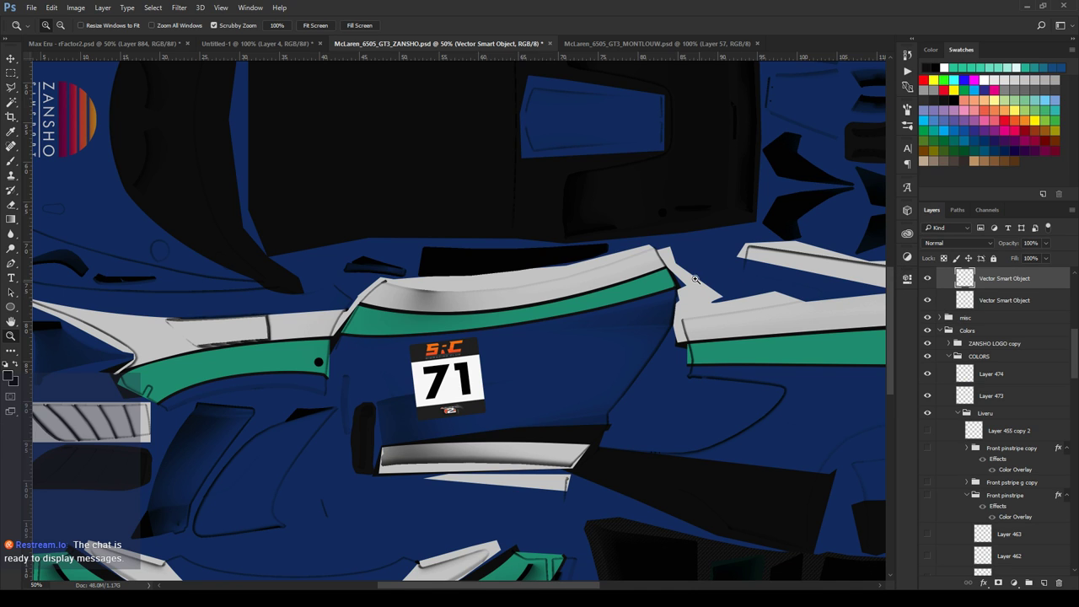
Step: Add a Color Overlay to the rasterized outline layer, using the black sampled from the palette circle on the template
left_click_drag(699, 280, 747, 392)
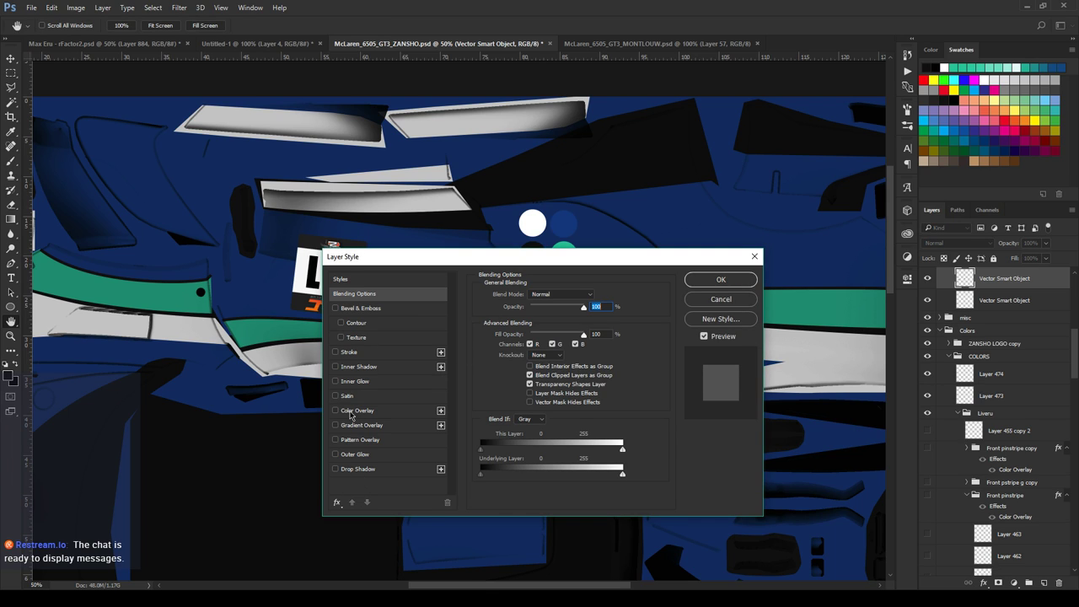
left_click_drag(615, 257, 614, 274)
left_click(595, 312)
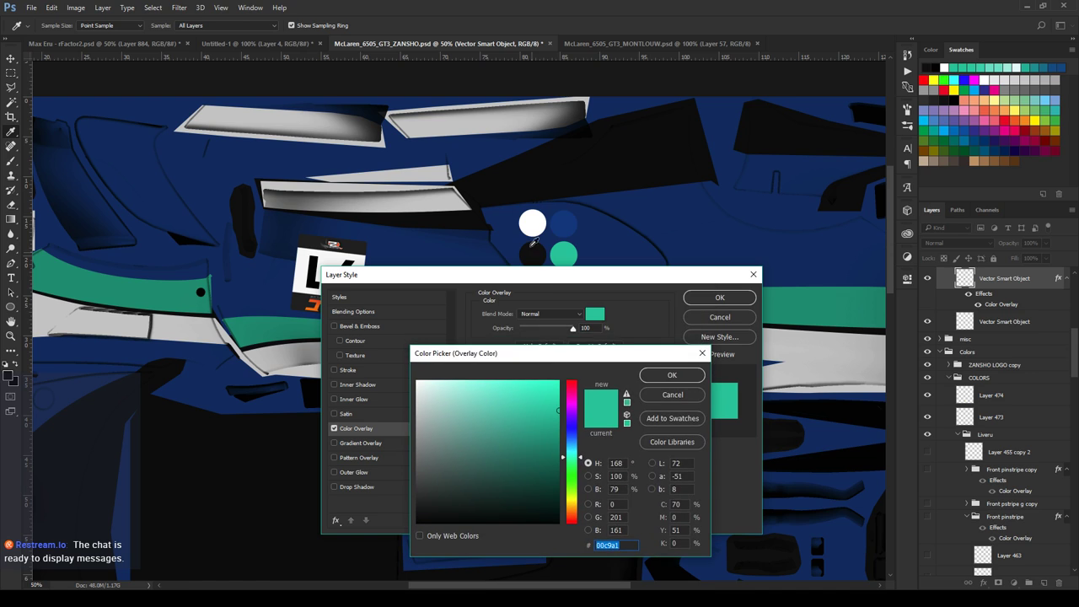
left_click(533, 250)
left_click(669, 376)
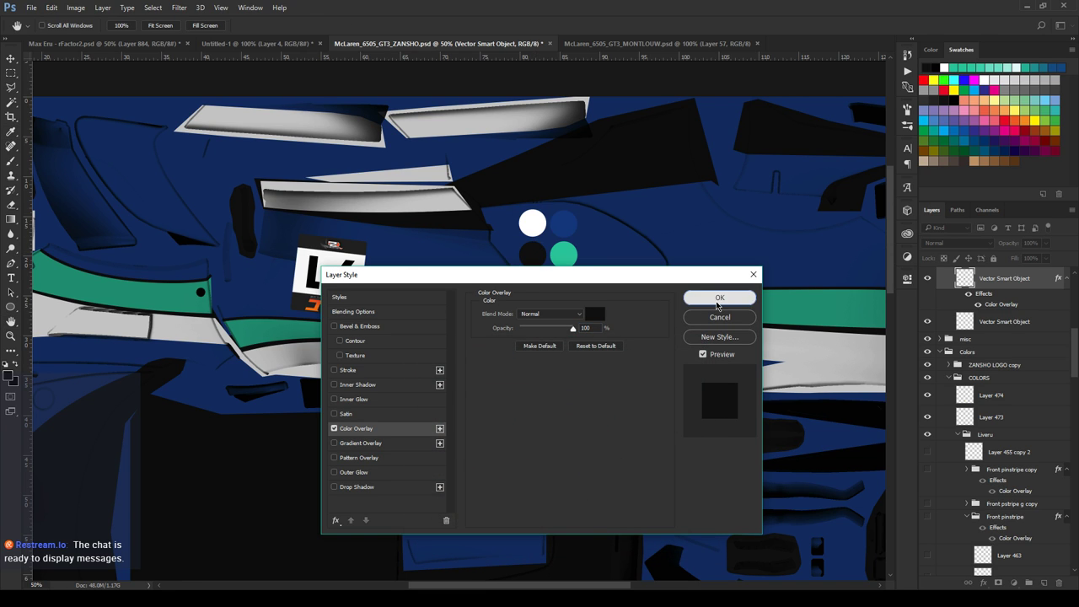
left_click(719, 298)
Step: Save the livery document with the recoloured outlines
key("z")
left_click(614, 351, "alt")
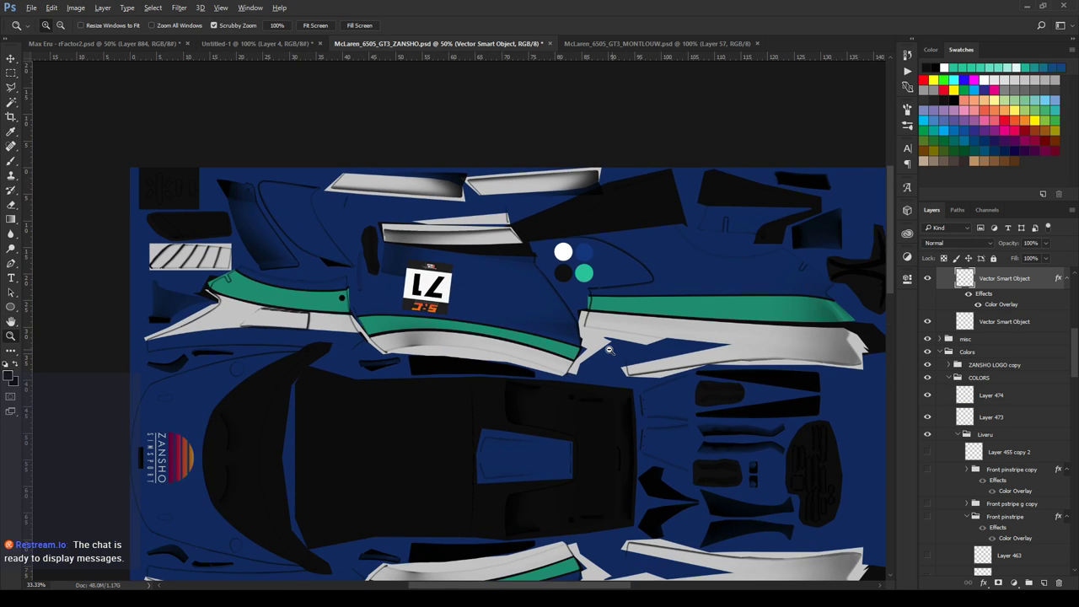
left_click(615, 354, "alt")
left_click(616, 357, "alt")
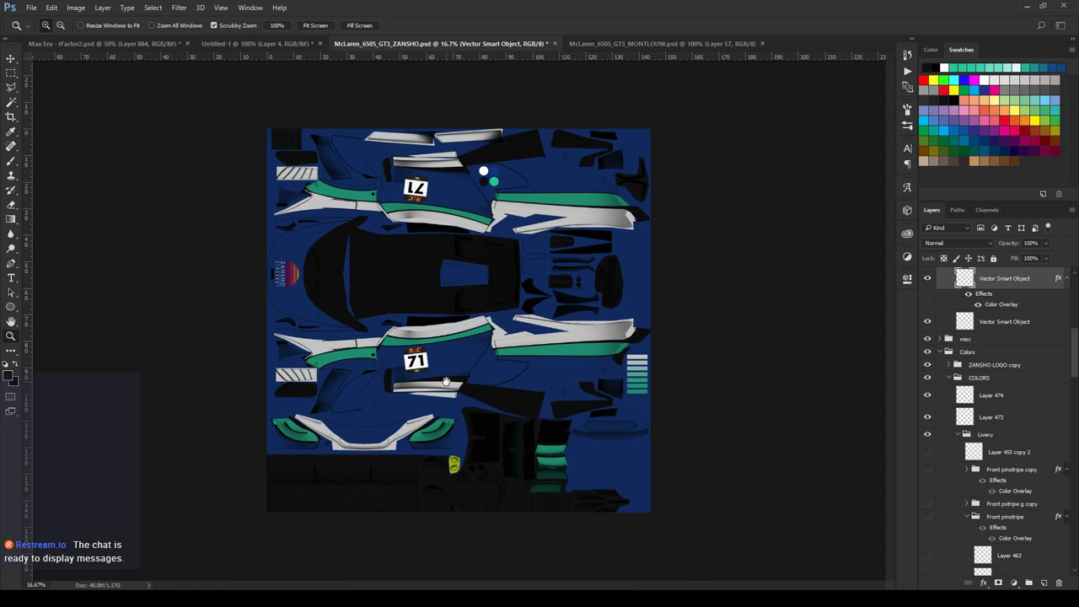
key("ctrl+s")
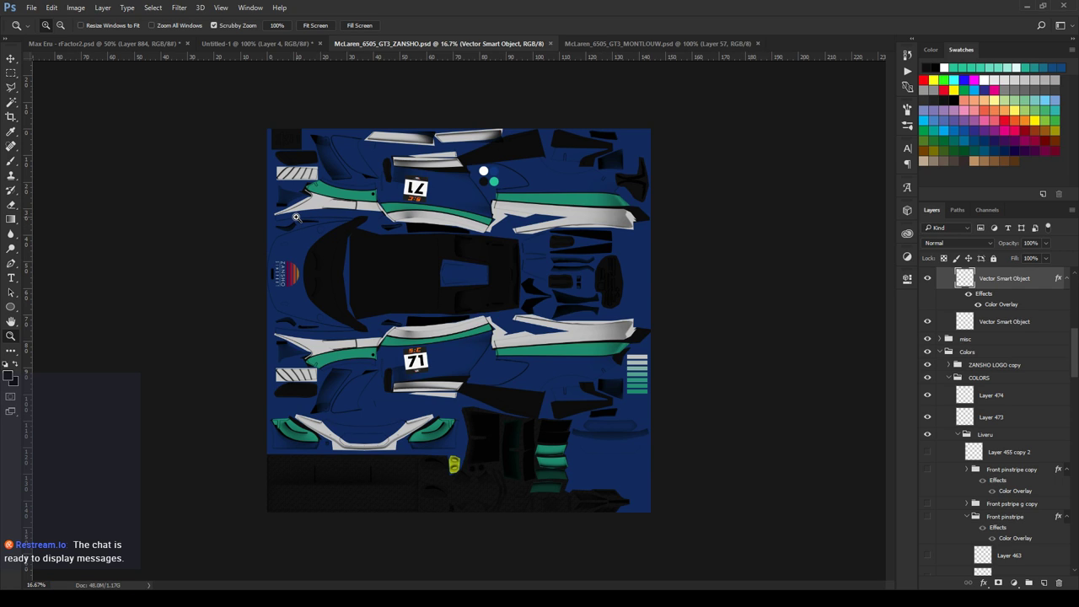
Step: Export the livery in D3D/DDS format over alt_71 in the MCL650S-GT3_59 folder, using DXT5 interpolated alpha with generated MIP maps
left_click(31, 8)
left_click(53, 131)
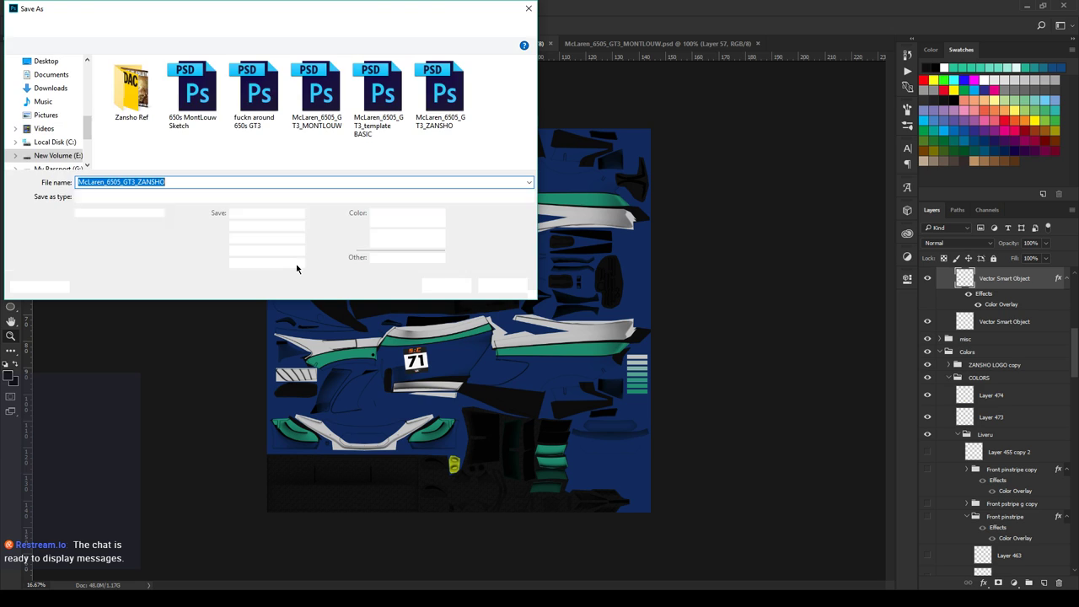
left_click(253, 196)
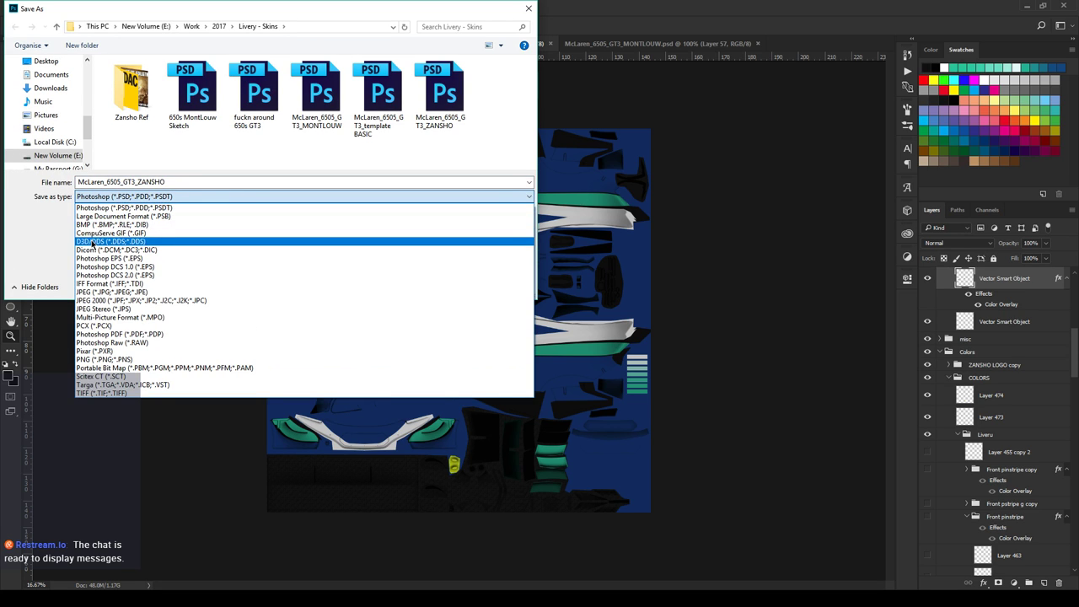
left_click(211, 240)
scroll(88, 127, "up", 5)
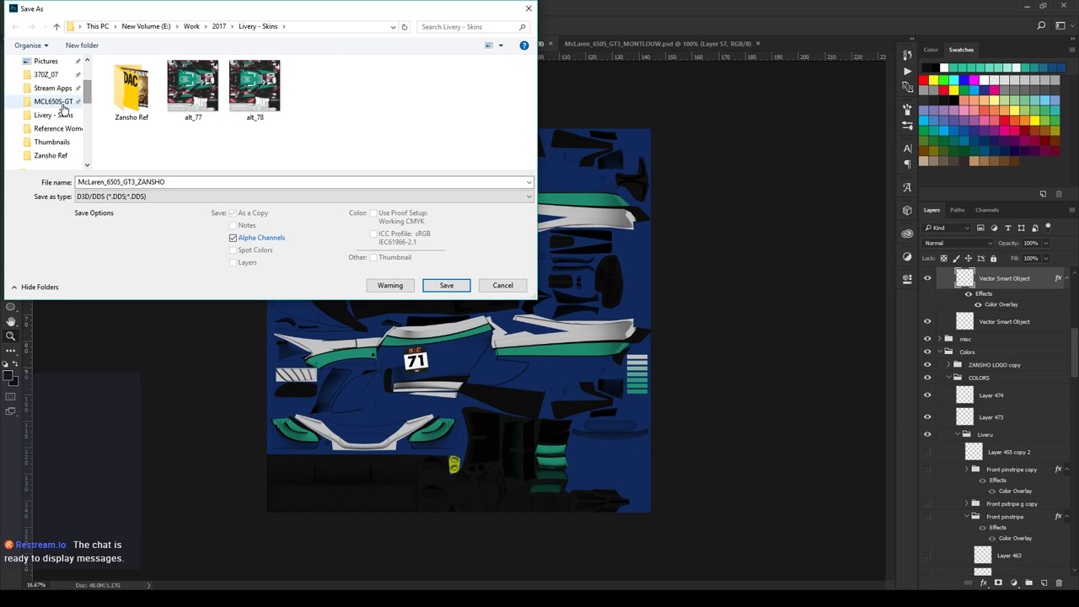
left_click(53, 103)
left_click(193, 88)
left_click(445, 285)
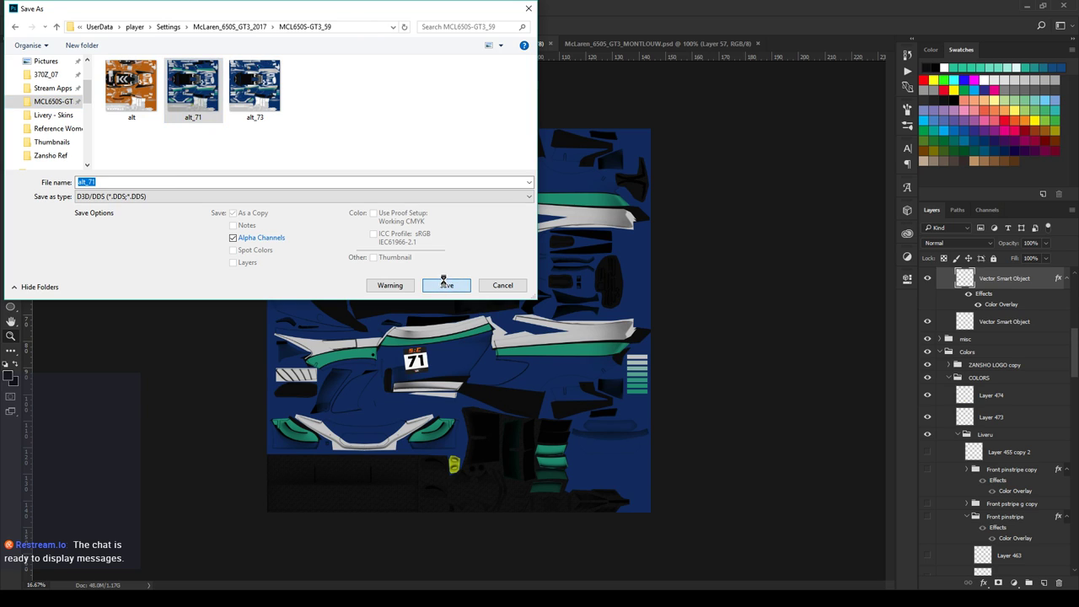
left_click(567, 301)
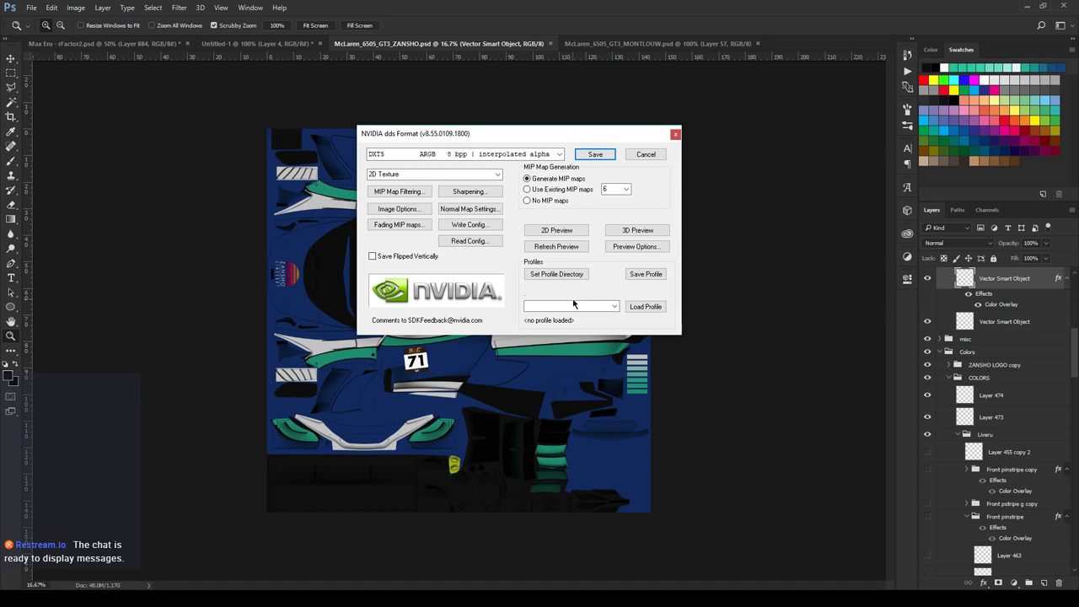
key("Return")
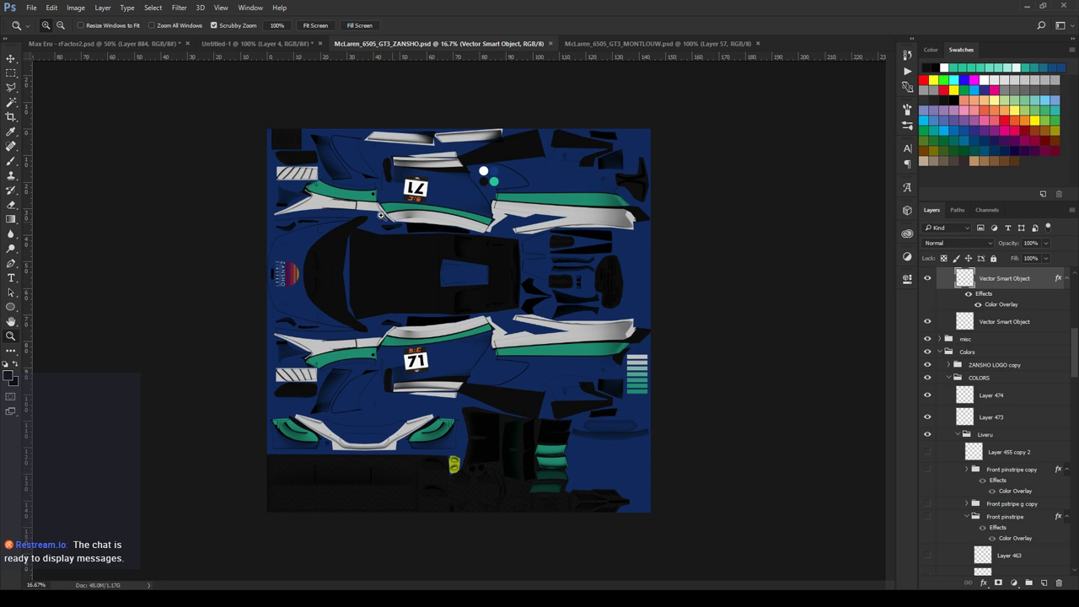
Step: Switch to rFactor 2, reload the car paint and examine the black outlines on the car's side and front
left_click(280, 596)
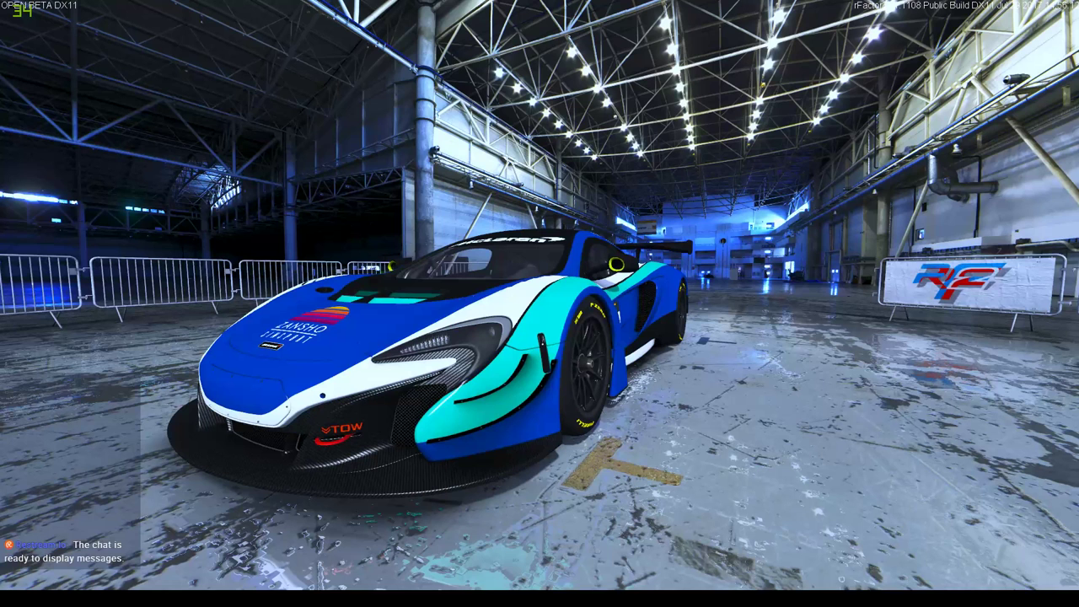
left_click_drag(475, 326, 458, 366)
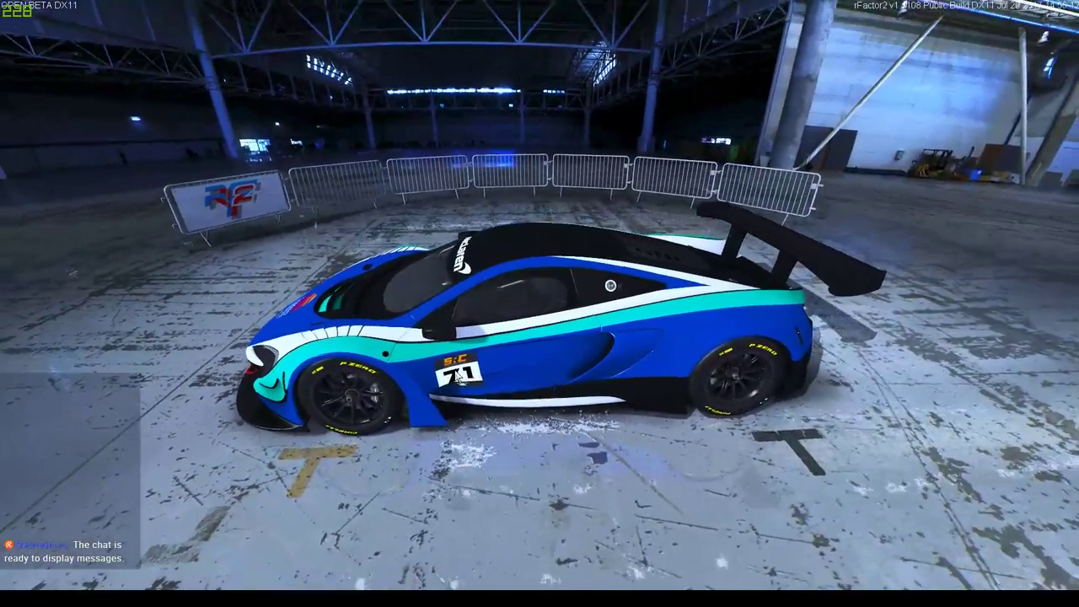
left_click(888, 508)
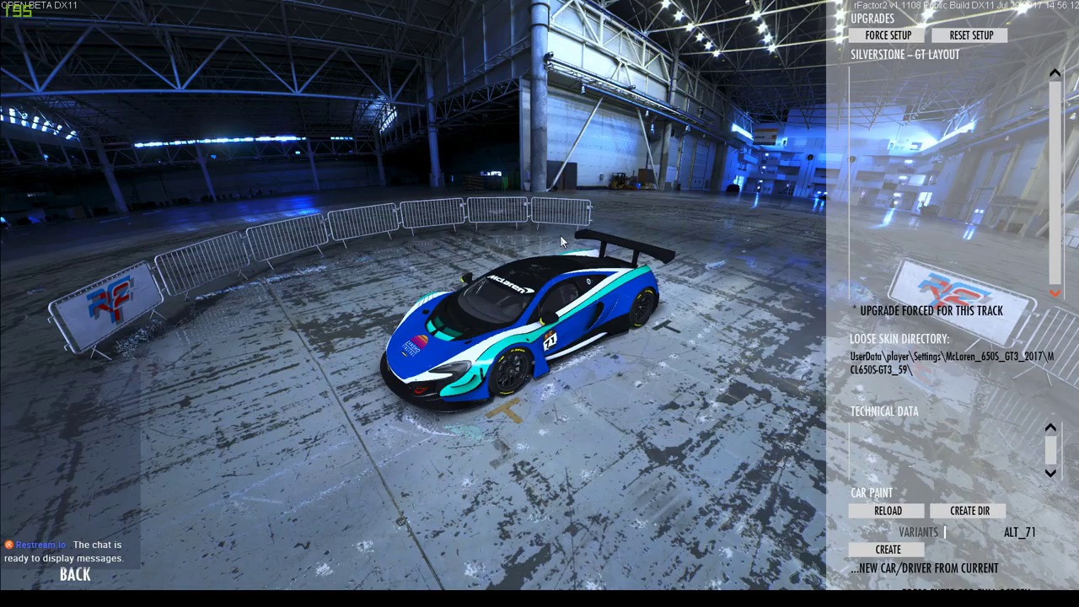
scroll(642, 282, "up", 5)
left_click_drag(504, 403, 617, 331)
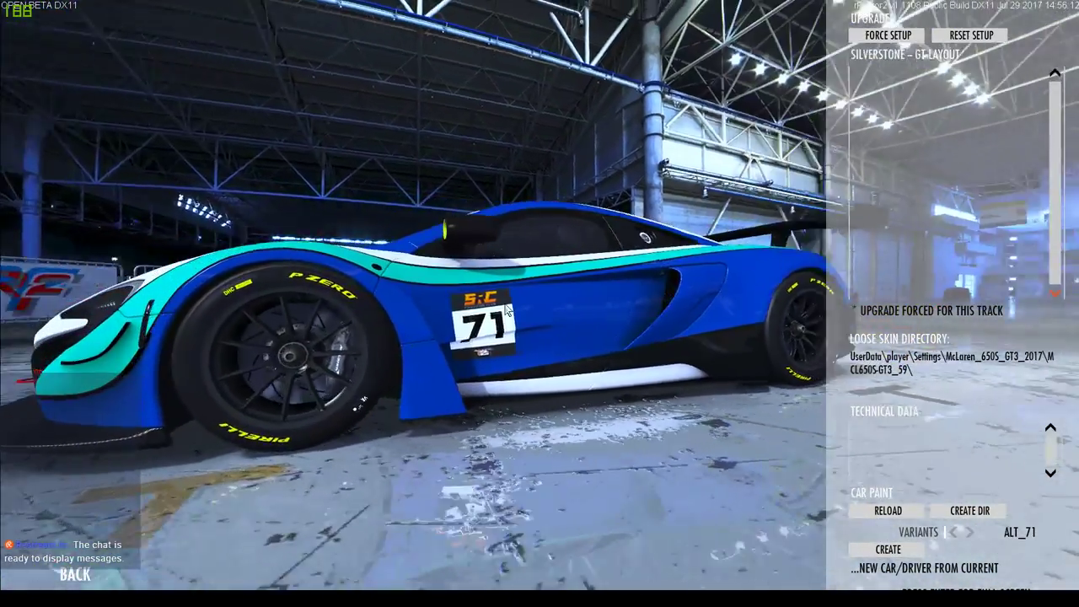
scroll(504, 303, "down", 5)
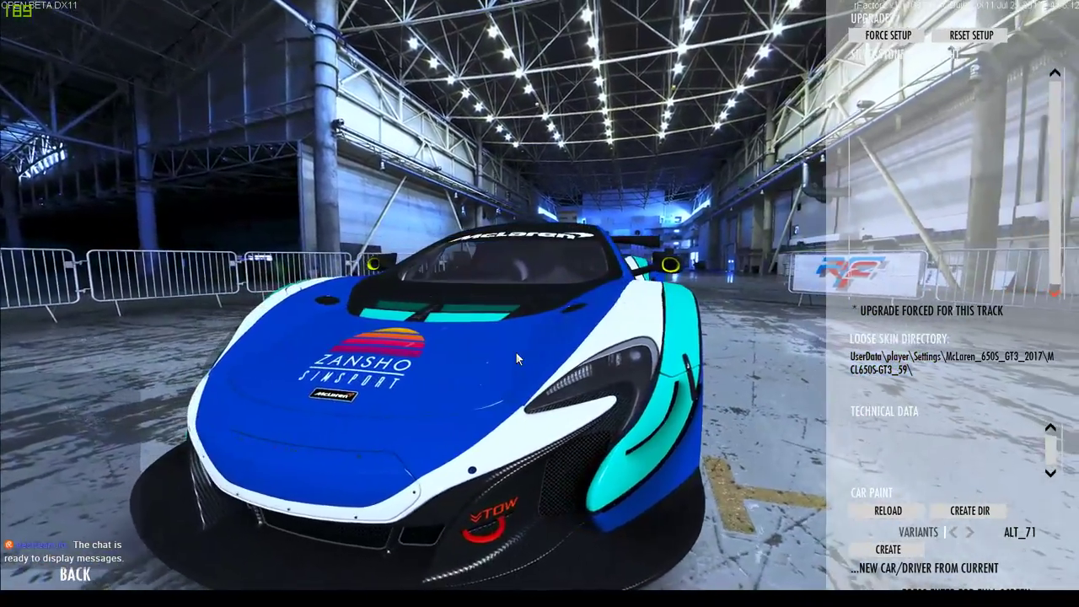
Step: Switch back to Photoshop and hide the shading on Layer 8 to expose the flat colours of the front bumper
key("alt+Tab")
left_click(357, 364)
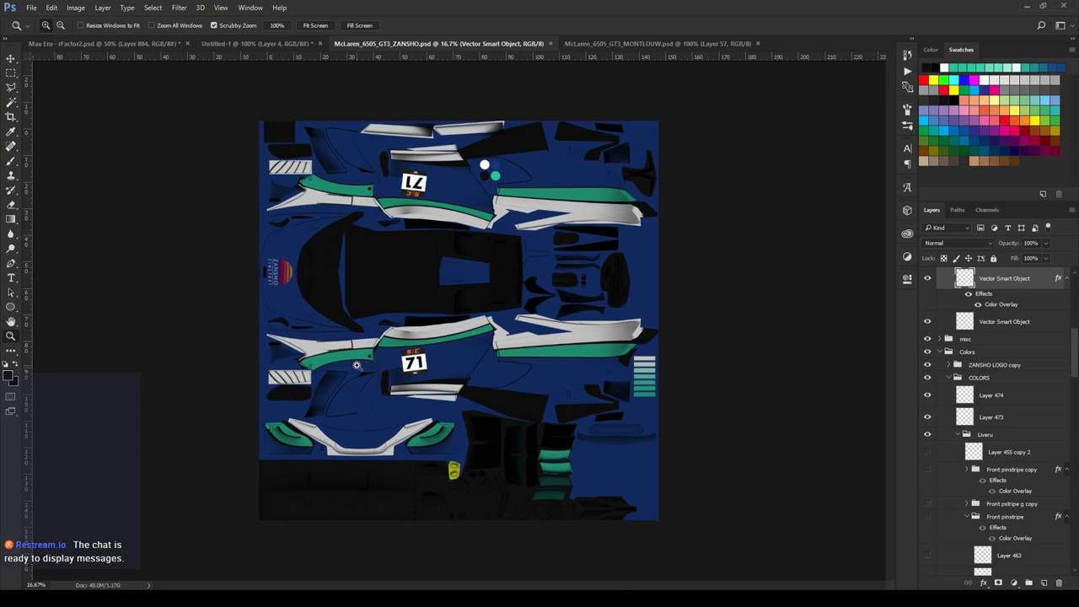
left_click(357, 365)
left_click(356, 365)
left_click_drag(360, 458, 401, 358)
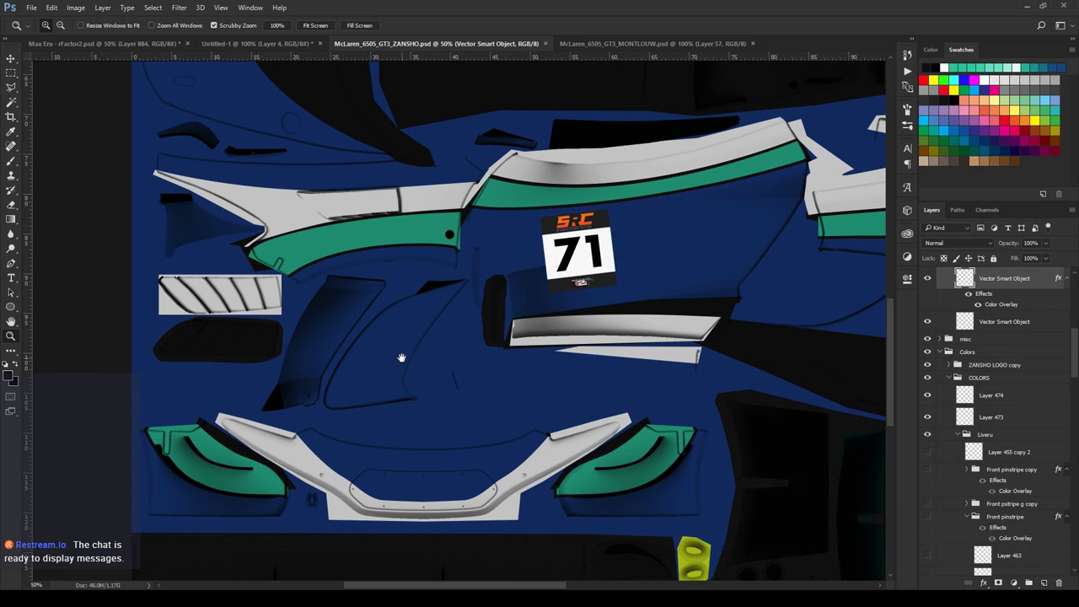
key("v")
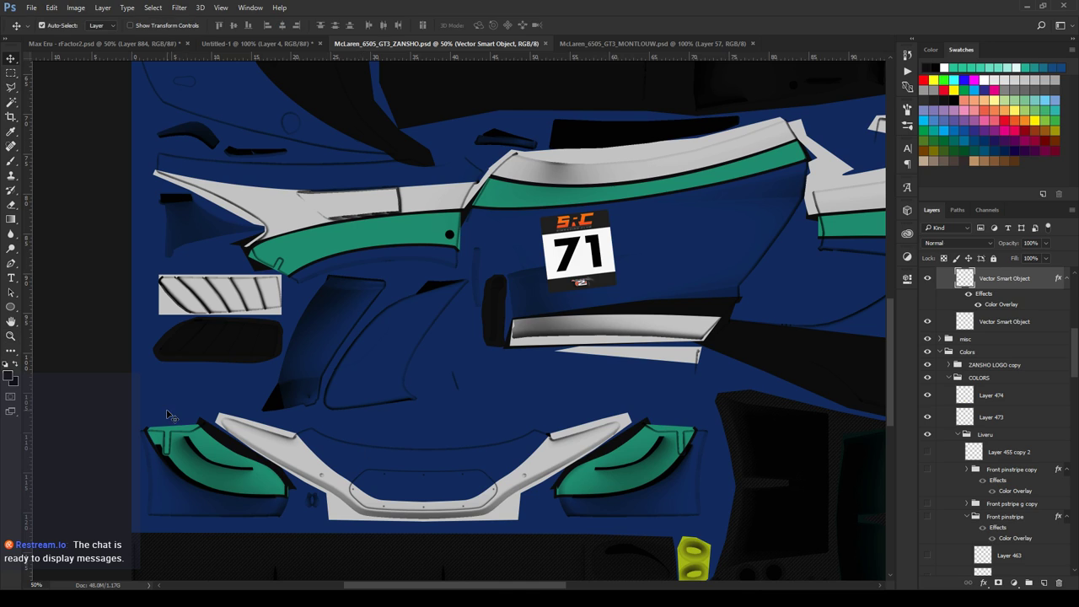
left_click(445, 398, "ctrl")
left_click(927, 281)
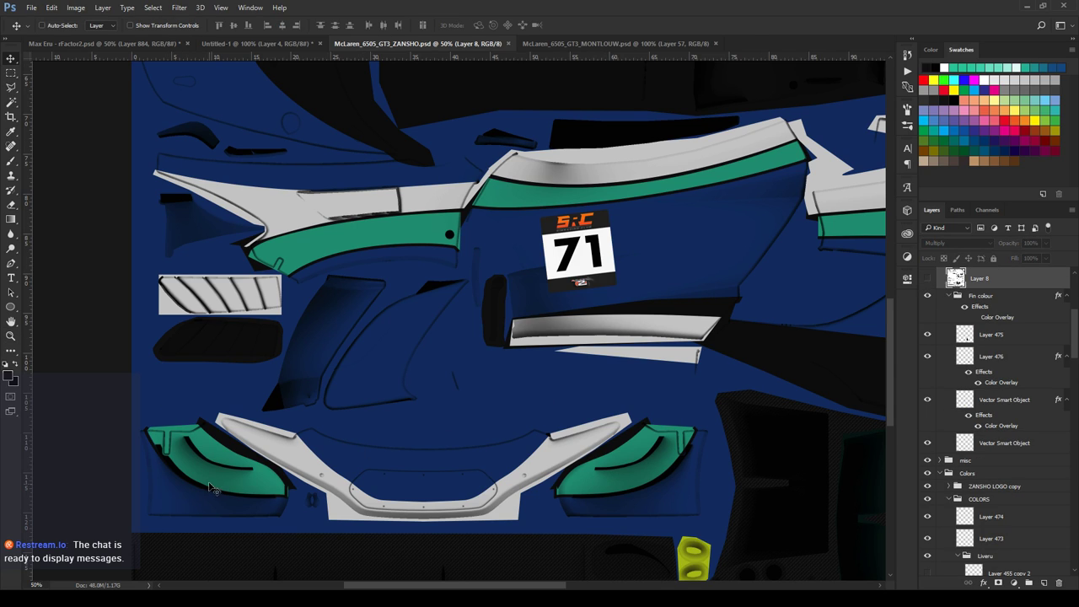
Step: Nudge the black outline of the left bumper corner slightly to the right on its Vector Smart Object layer, and show Layer 8 again
left_click(154, 447)
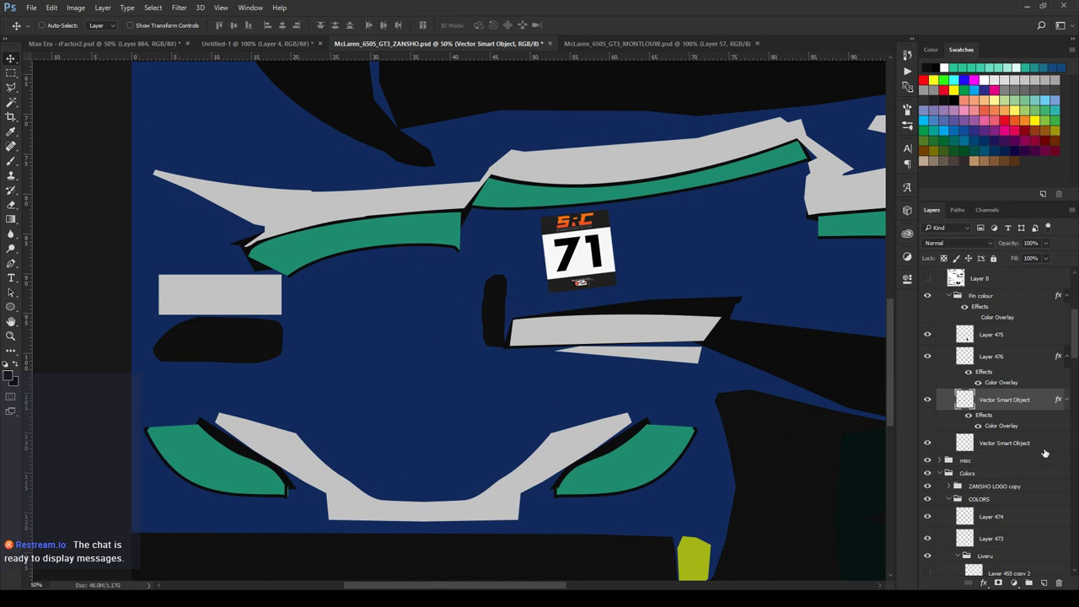
left_click(927, 400)
left_click(927, 401)
left_click(11, 72)
left_click_drag(325, 376, 122, 532)
key("ctrl+Right")
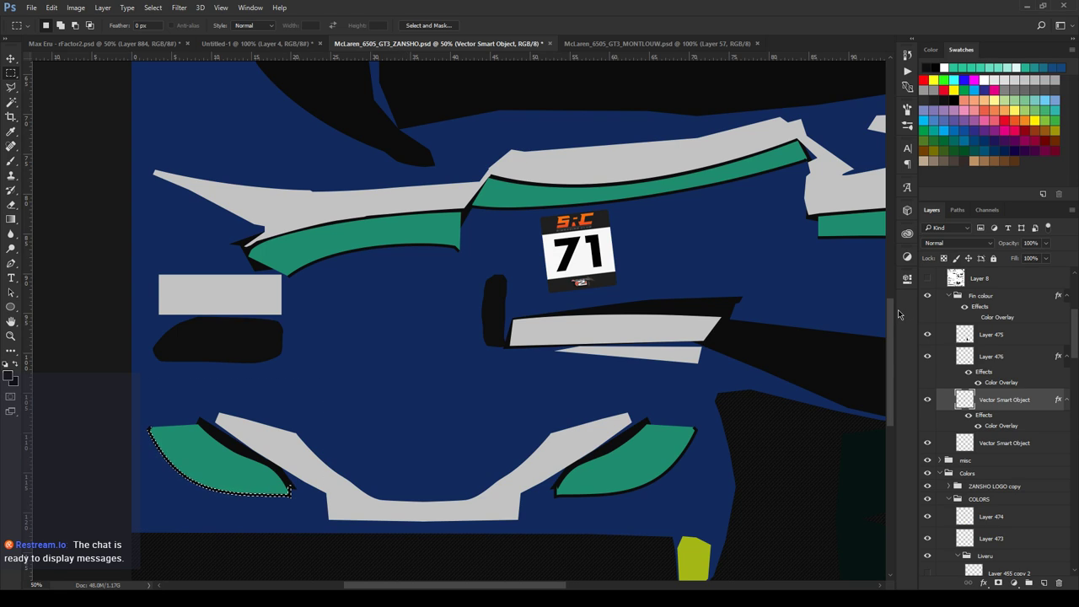
left_click(927, 279)
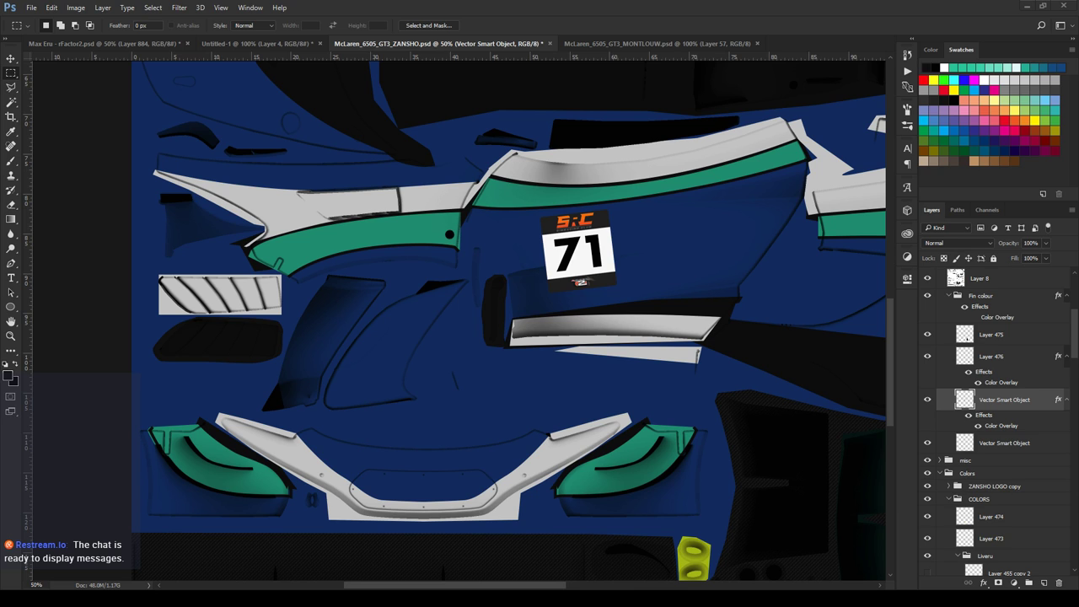
left_click_drag(0, 10, 630, 51)
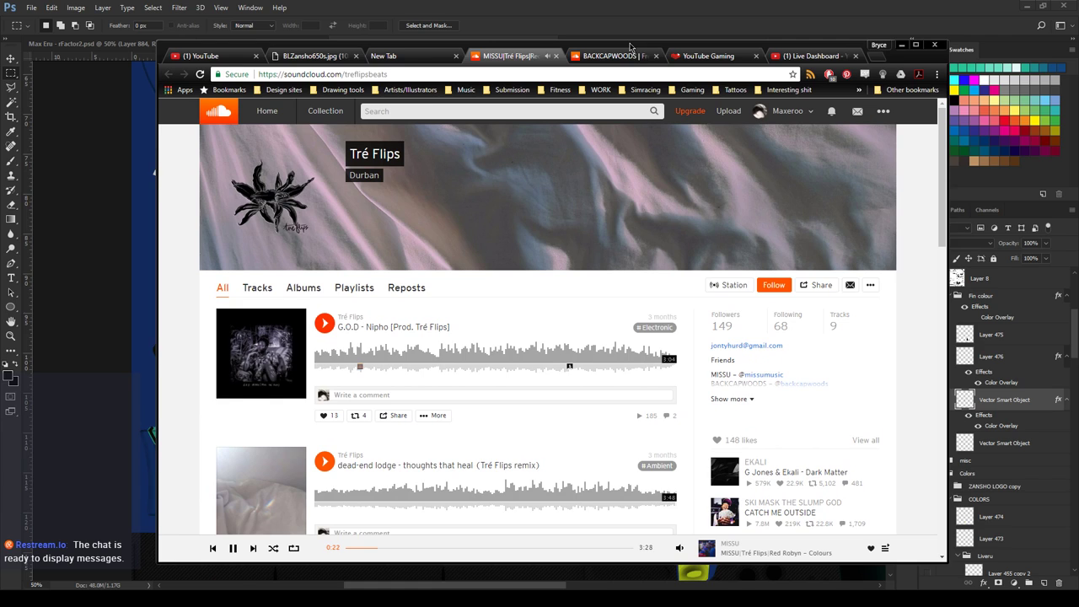
key("alt+Tab")
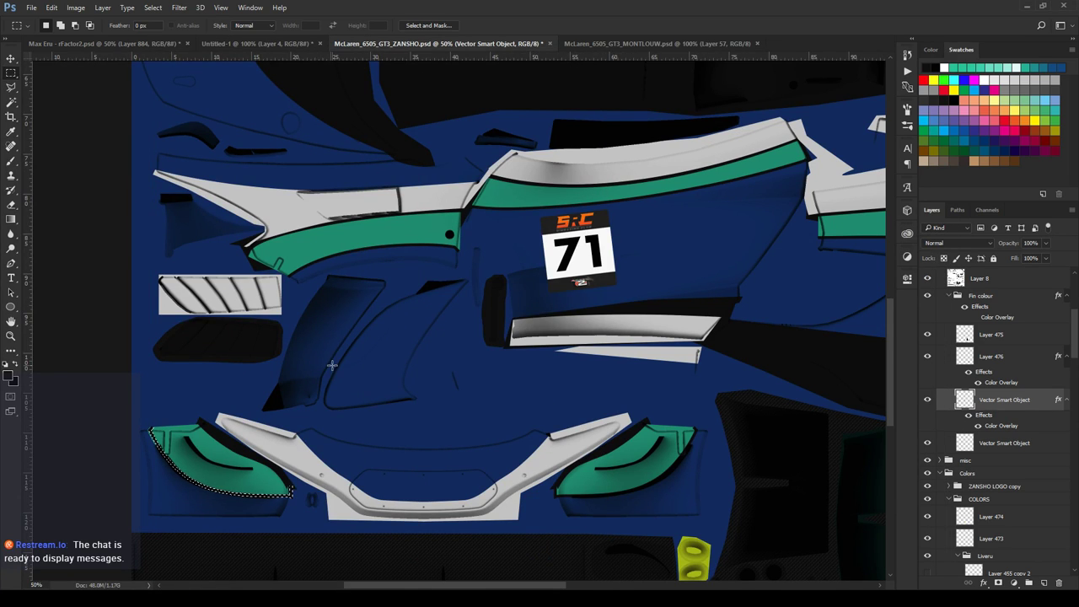
Step: Compare the left bumper corner in the template with the same corner on the car in rFactor 2, and return to Photoshop
left_click_drag(270, 441, 409, 292)
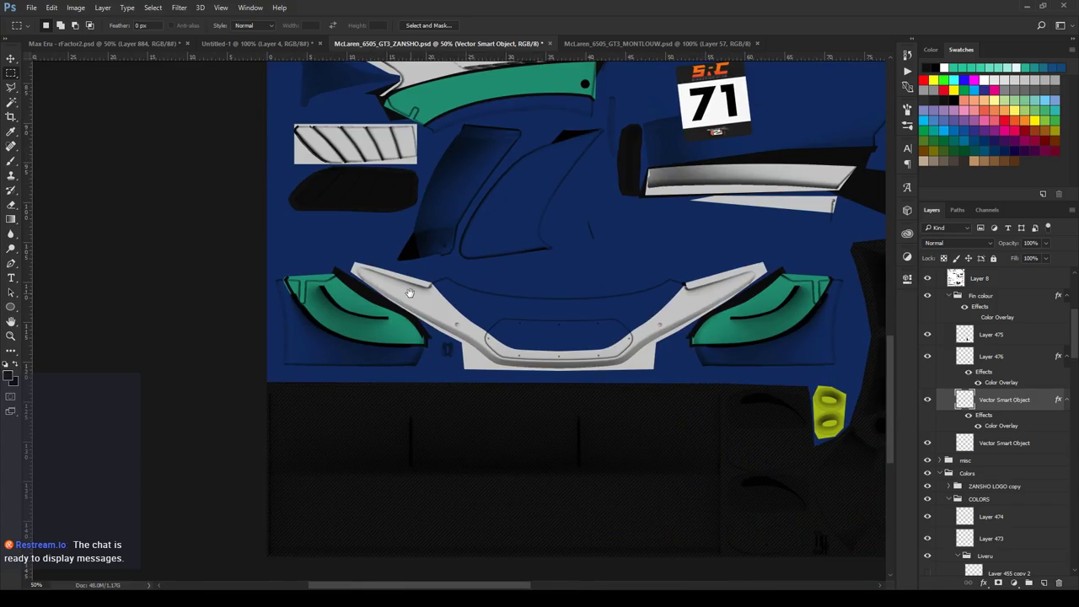
key("z")
left_click_drag(353, 315, 529, 362)
key("alt+Tab")
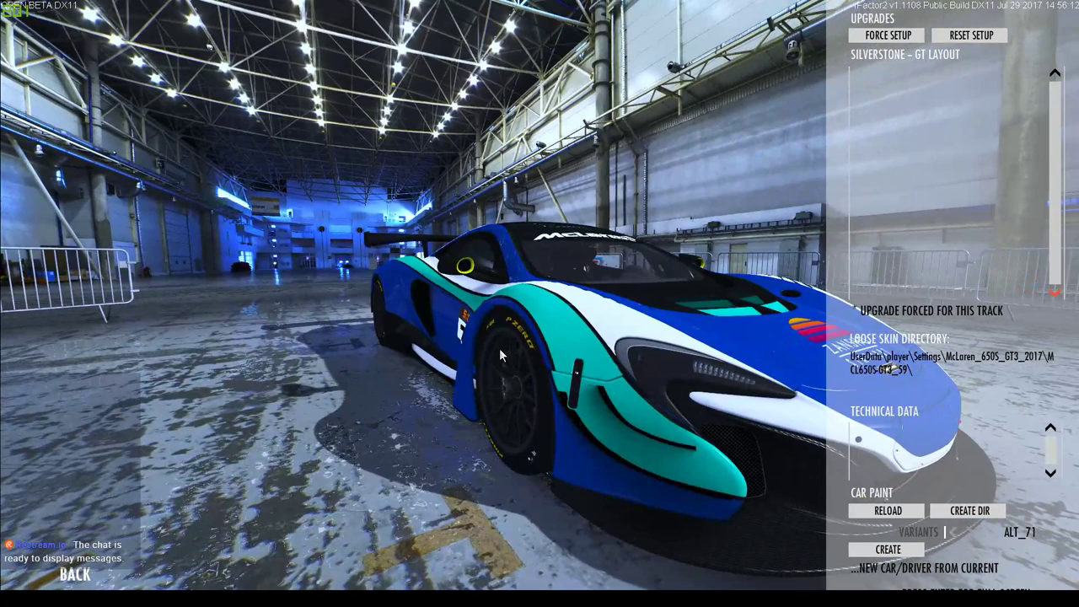
key("alt+Tab")
Step: With Layer 8 hidden, separate the left bumper corner's green fill onto its own layer and shift it to fit the black outline
key("v")
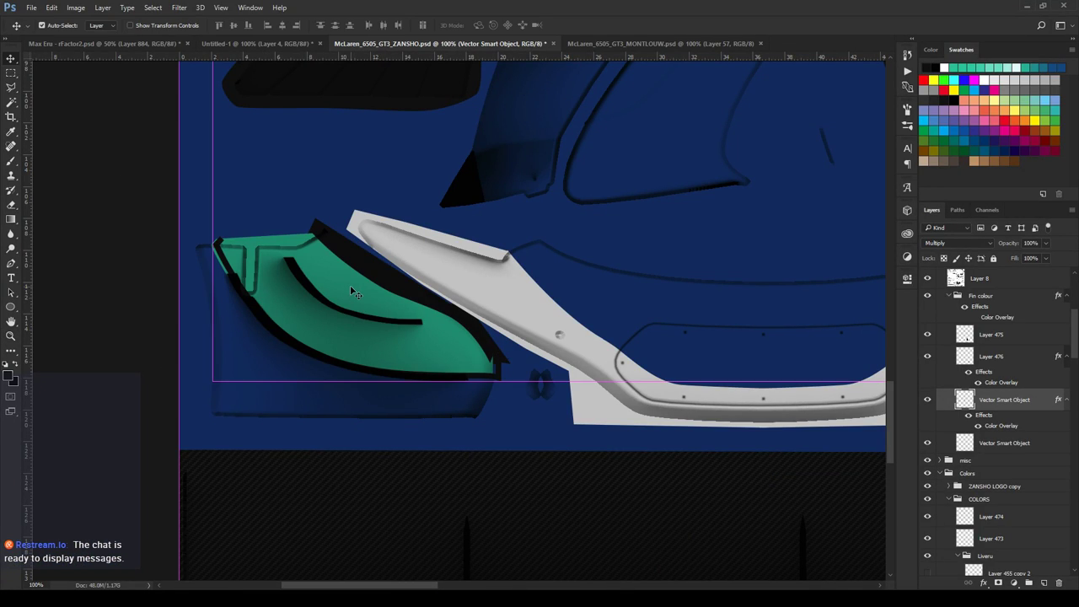
left_click(349, 285, "ctrl")
left_click(927, 278)
left_click(369, 289, "ctrl")
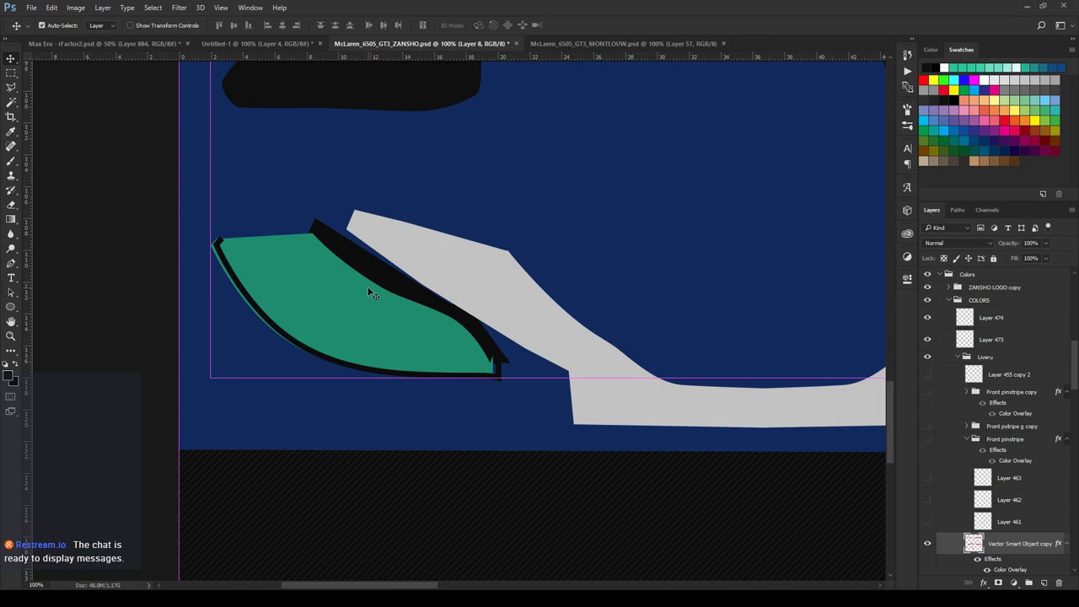
key("l")
left_click(305, 166)
left_click(580, 347)
left_click(477, 442)
left_click(162, 372)
double_click(163, 196)
right_click(331, 254)
left_click(371, 357)
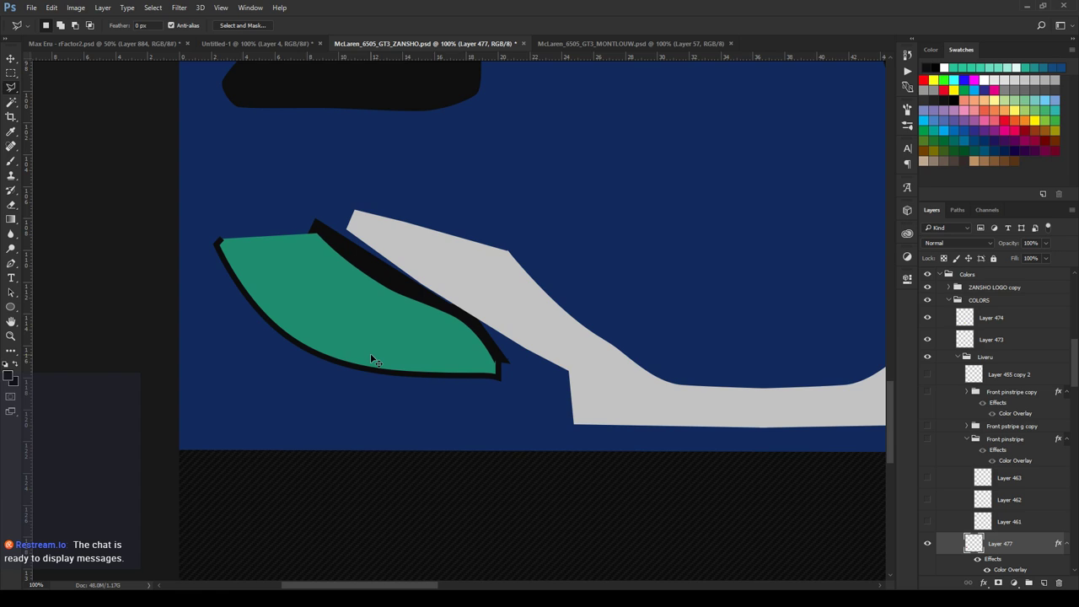
Step: Turn the Layer 8 shading back on over the whole template and save the livery document
key("z")
left_click(494, 265, "alt")
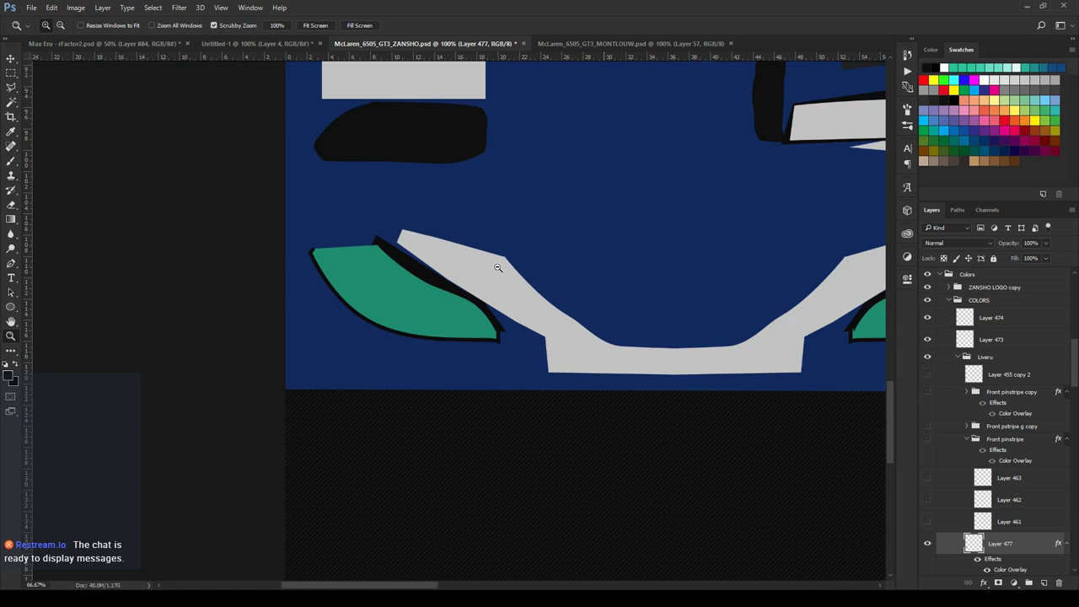
left_click(494, 264, "alt")
left_click(494, 265, "alt")
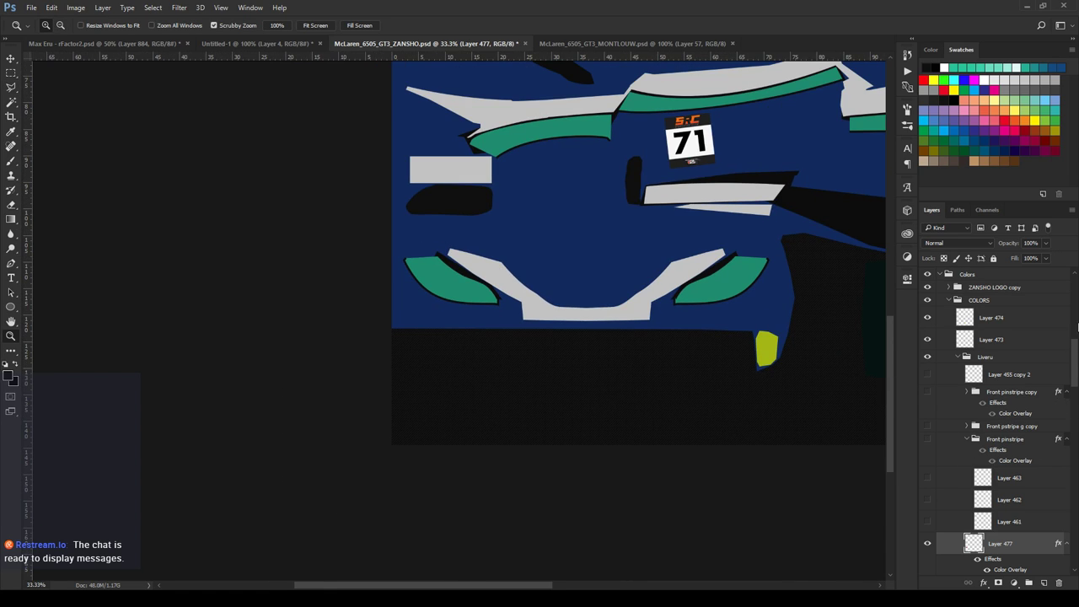
scroll(1062, 320, "up", 5)
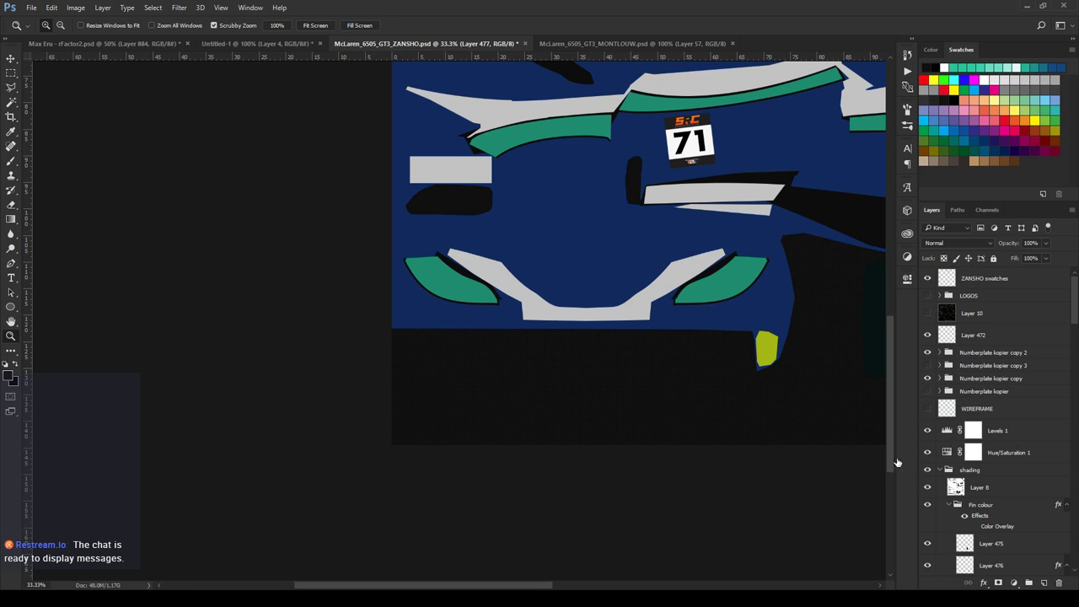
left_click(728, 255, "alt")
left_click(728, 255, "alt")
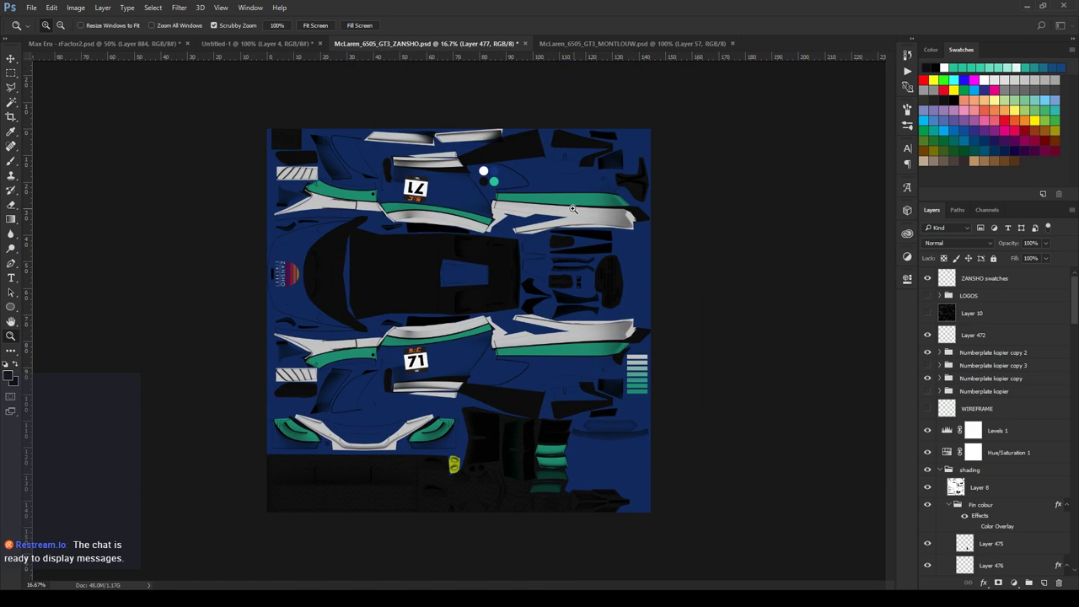
key("ctrl+s")
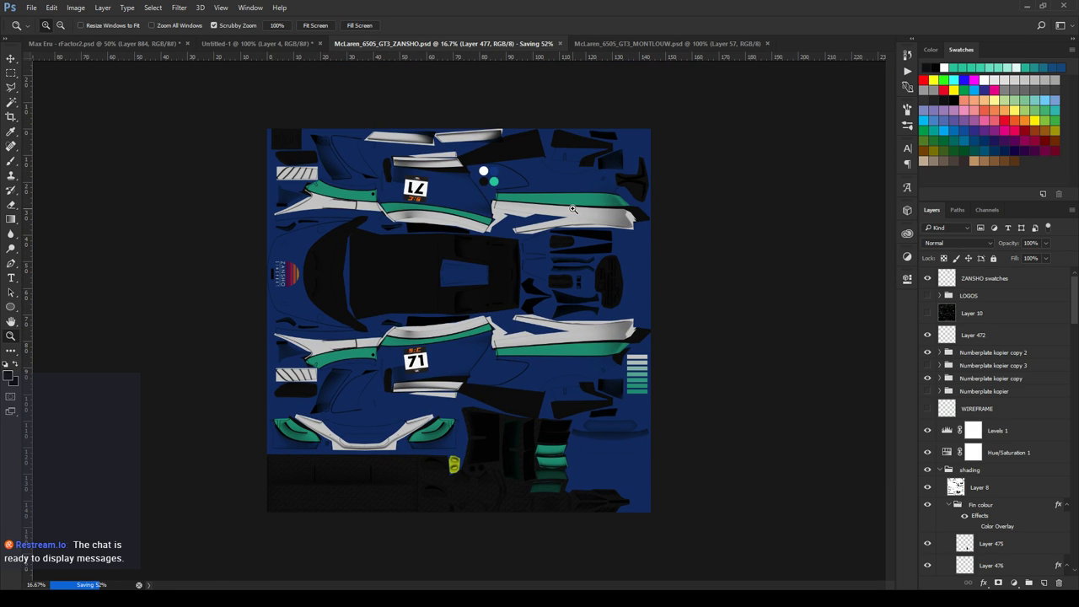
Step: Look through the layers of the LOGOS group, toggling the visibility of the group and the kanji ZANSHO copy text layer
left_click(939, 296)
left_click(1009, 313)
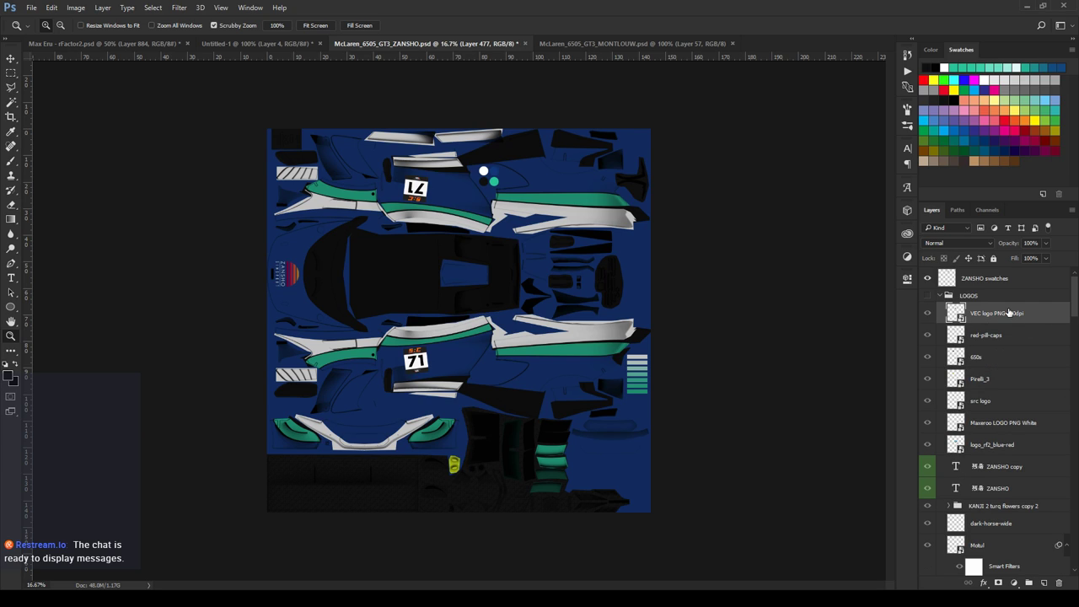
left_click(993, 421)
scroll(997, 435, "down", 2)
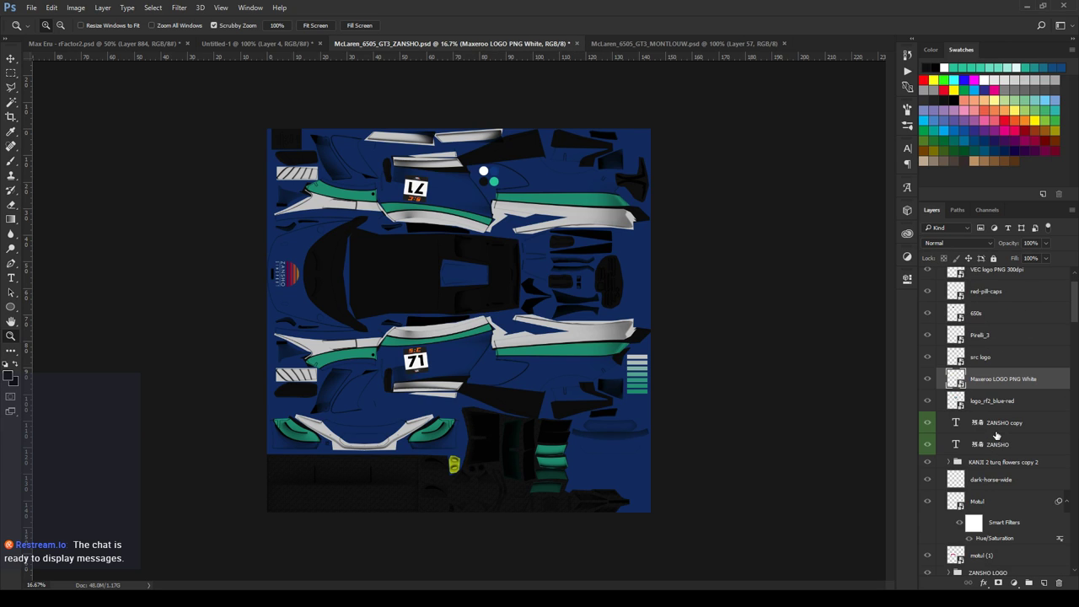
left_click(997, 428)
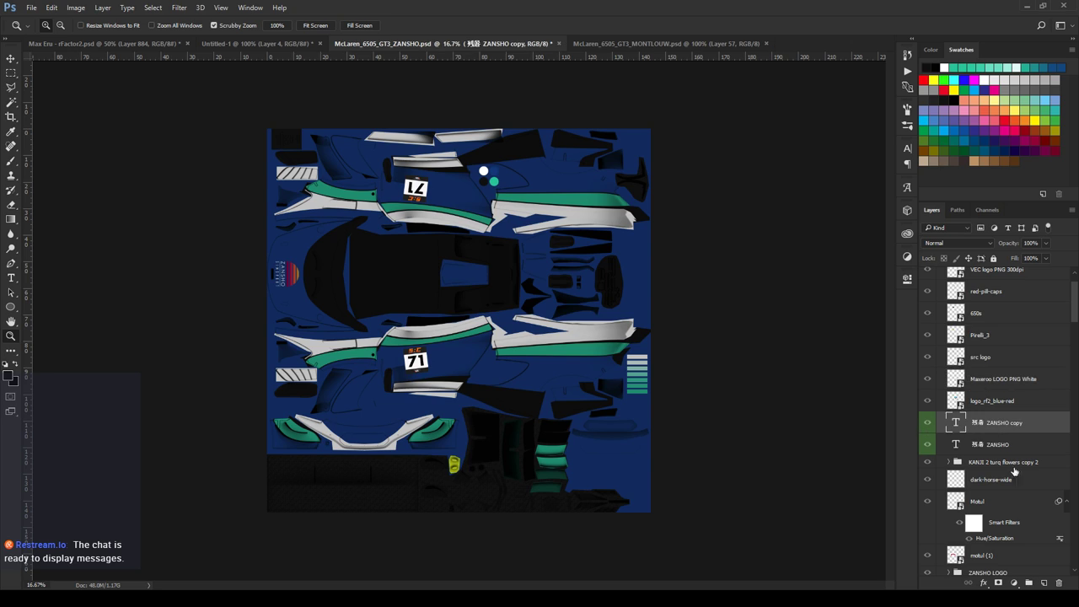
scroll(987, 452, "up", 2)
left_click(930, 296)
left_click(930, 296)
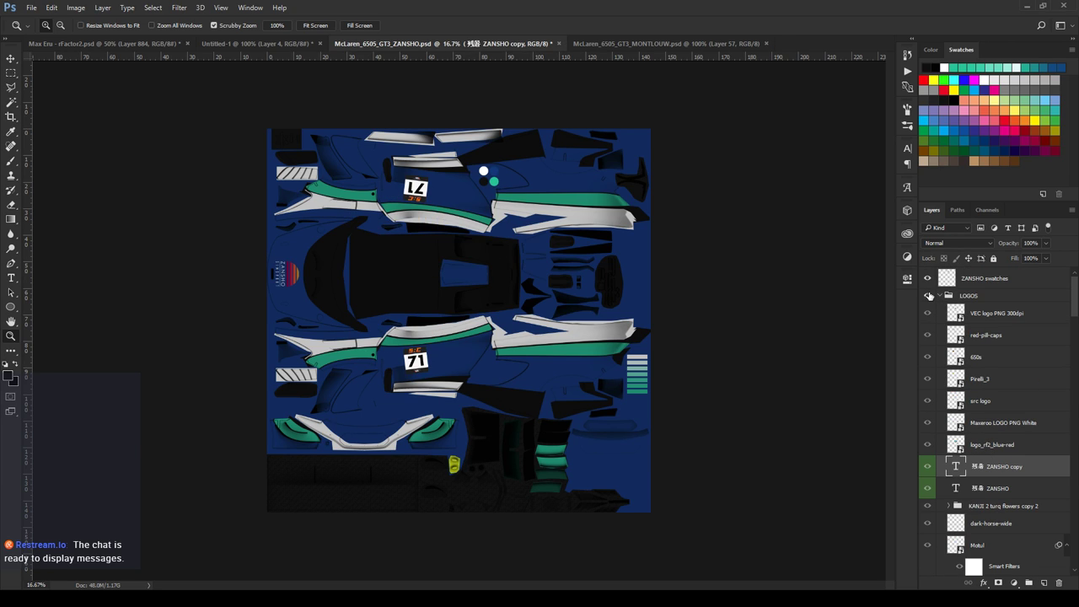
left_click(929, 296)
left_click(925, 467)
left_click(925, 470)
left_click(929, 296)
scroll(994, 464, "down", 3)
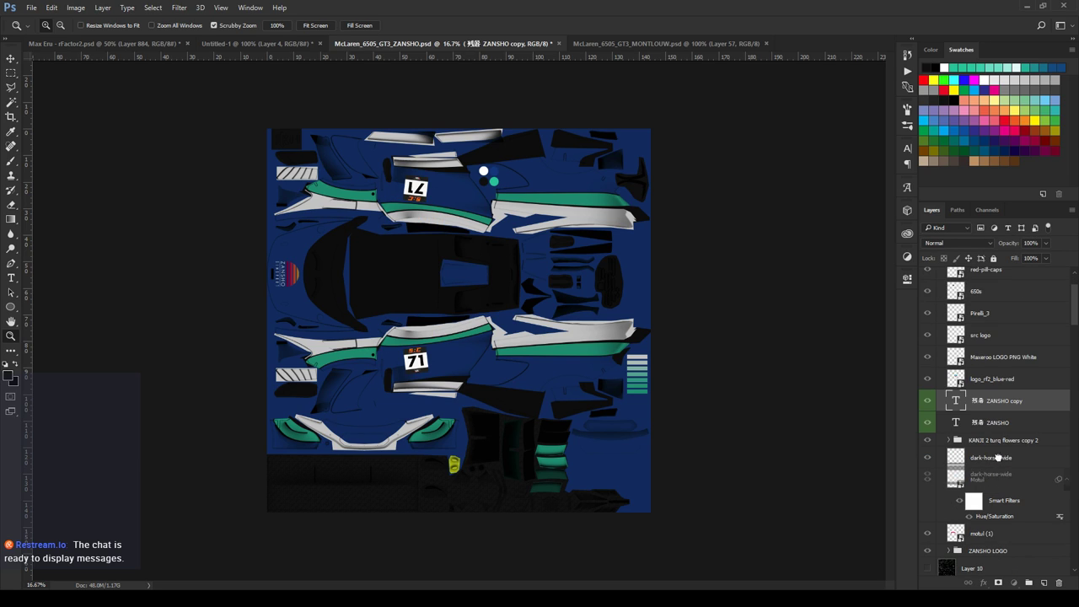
Step: Move the kanji ZANSHO copy text layer out of the LOGOS group to directly below Layer 8 in the shading group
left_click(992, 458)
left_click(993, 379)
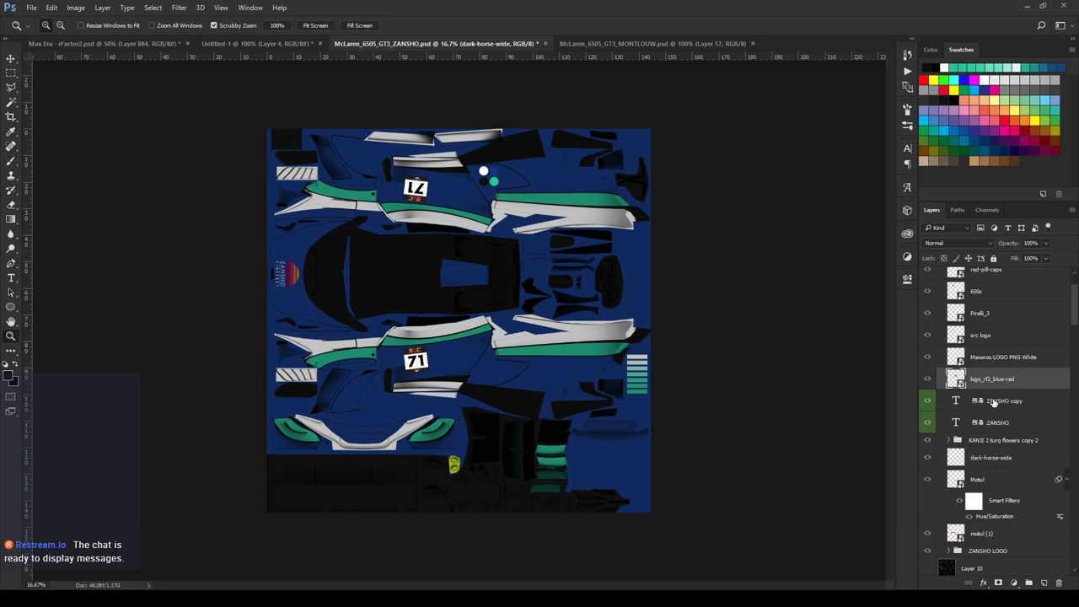
left_click(995, 400)
scroll(995, 401, "down", 1)
left_click_drag(1000, 578, 1001, 408)
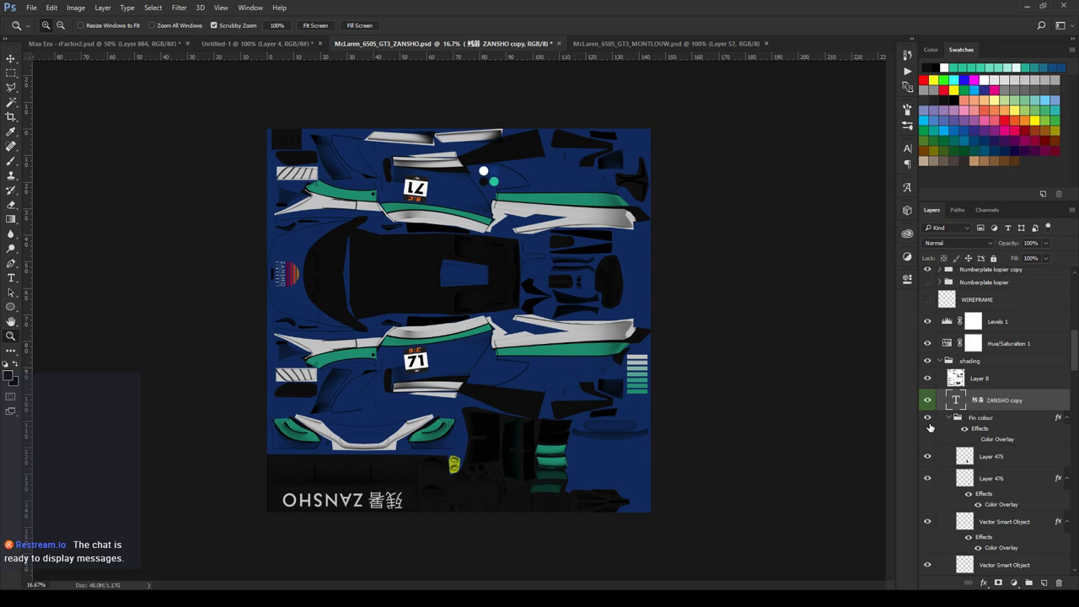
Step: Examine the layers below the ZANSHO copy text, toggling the visibility of the misc group, a Vector Smart Object, Layer 475 and Layer 476
scroll(997, 440, "down", 2)
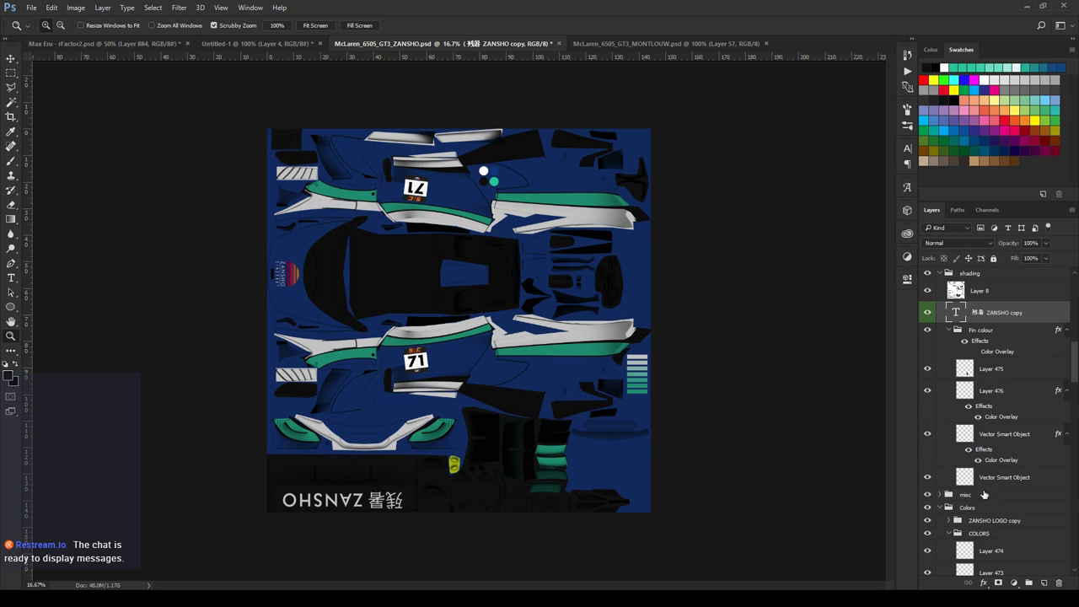
left_click(927, 495)
left_click(927, 481)
left_click(926, 482)
left_click(928, 370)
left_click(928, 370)
left_click(928, 388)
left_click(927, 389)
scroll(951, 505, "down", 3)
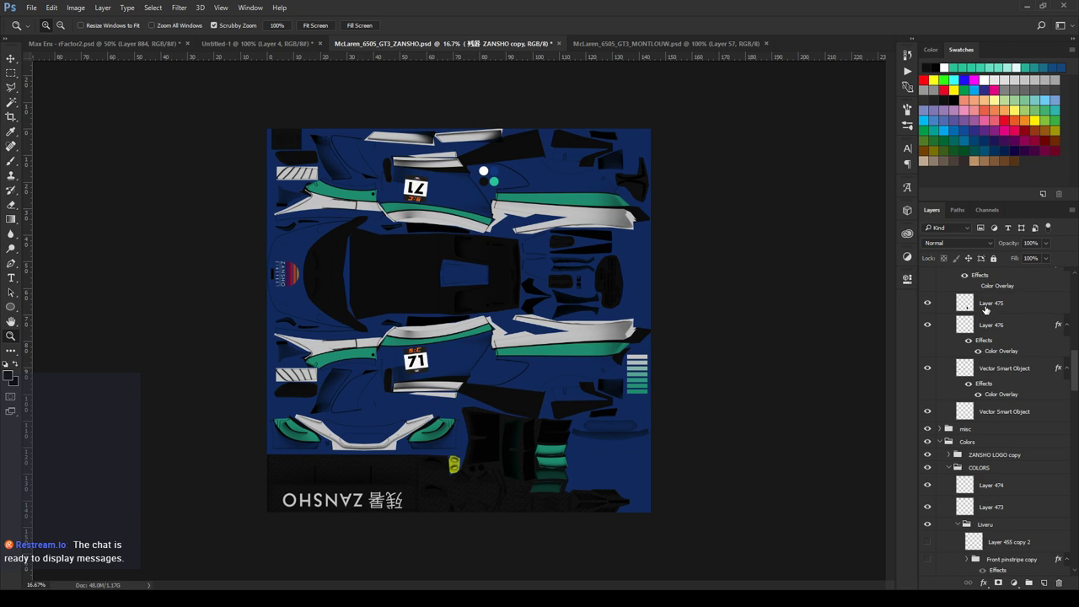
scroll(986, 337, "up", 3)
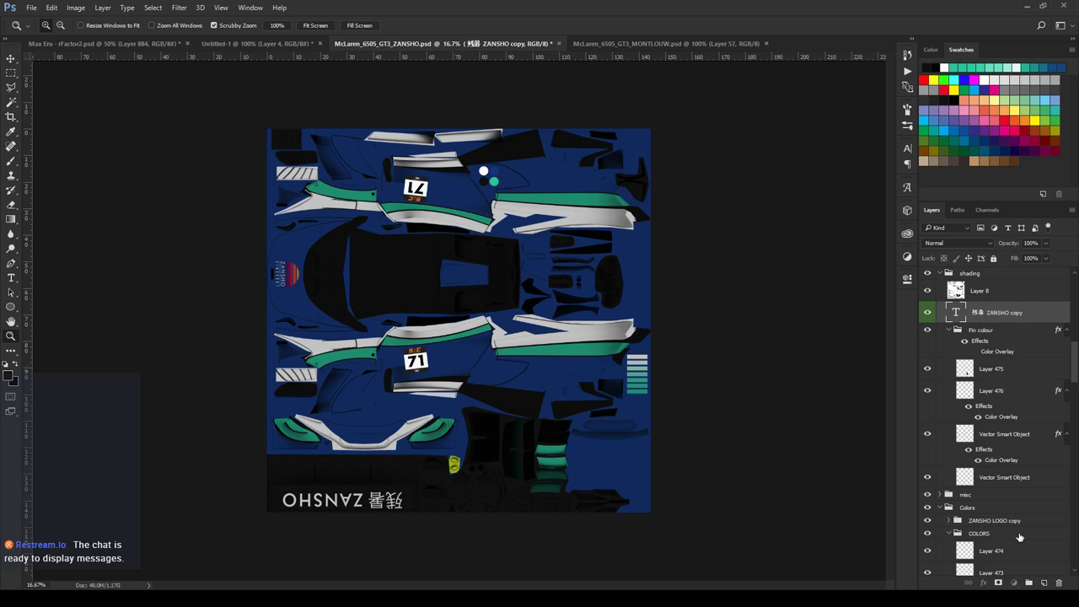
Step: Put the kanji ZANSHO copy text layer in its own group, name the group "LOGOS above" and collapse it
key("ctrl+g")
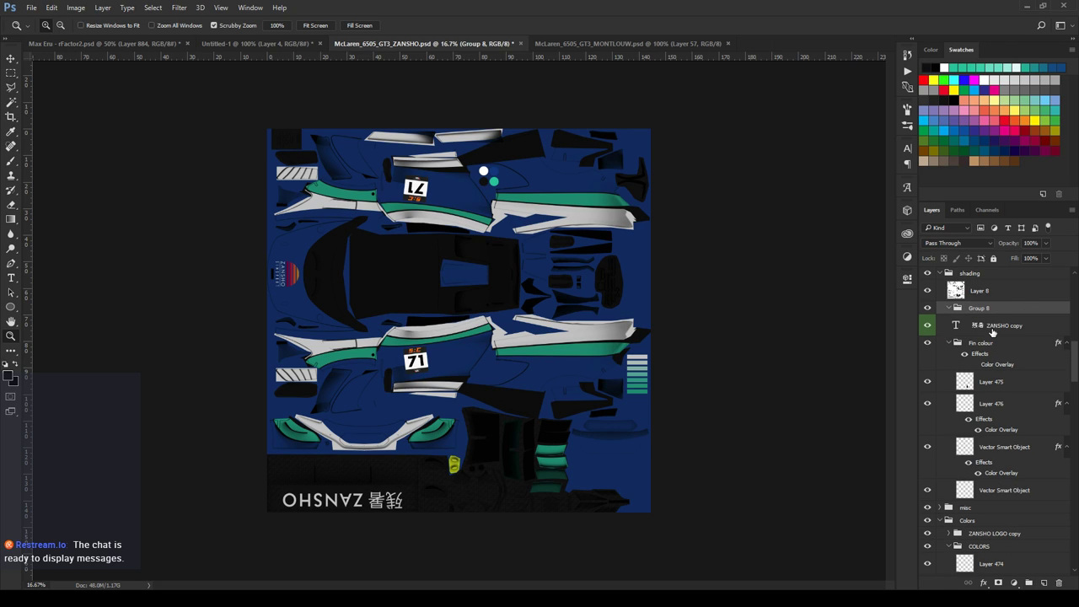
double_click(979, 309)
type("LOGOS above")
key("Return")
left_click_drag(1002, 325, 1003, 309)
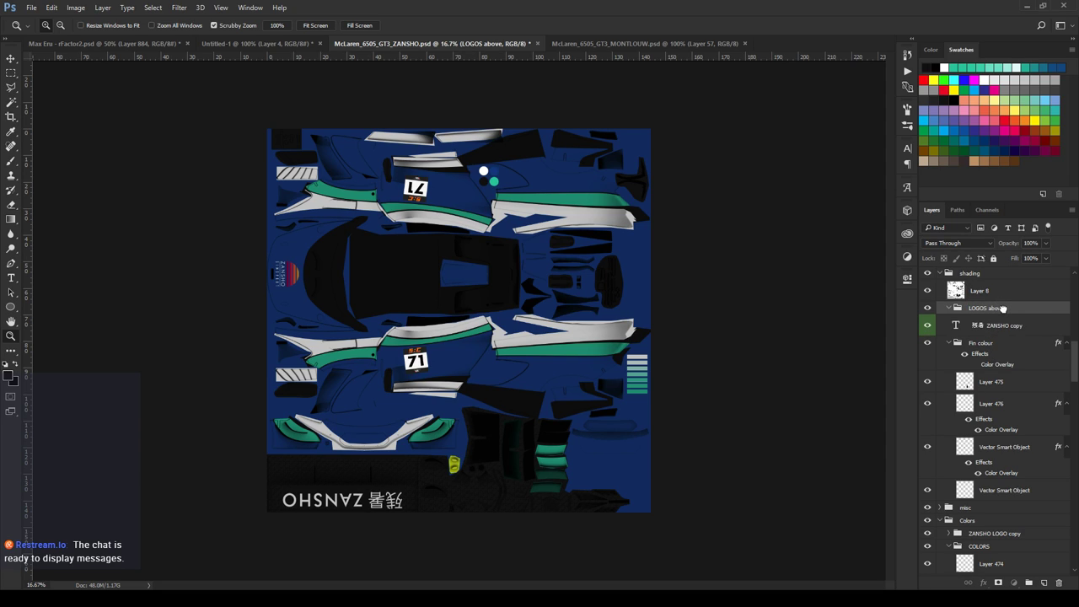
left_click(948, 308)
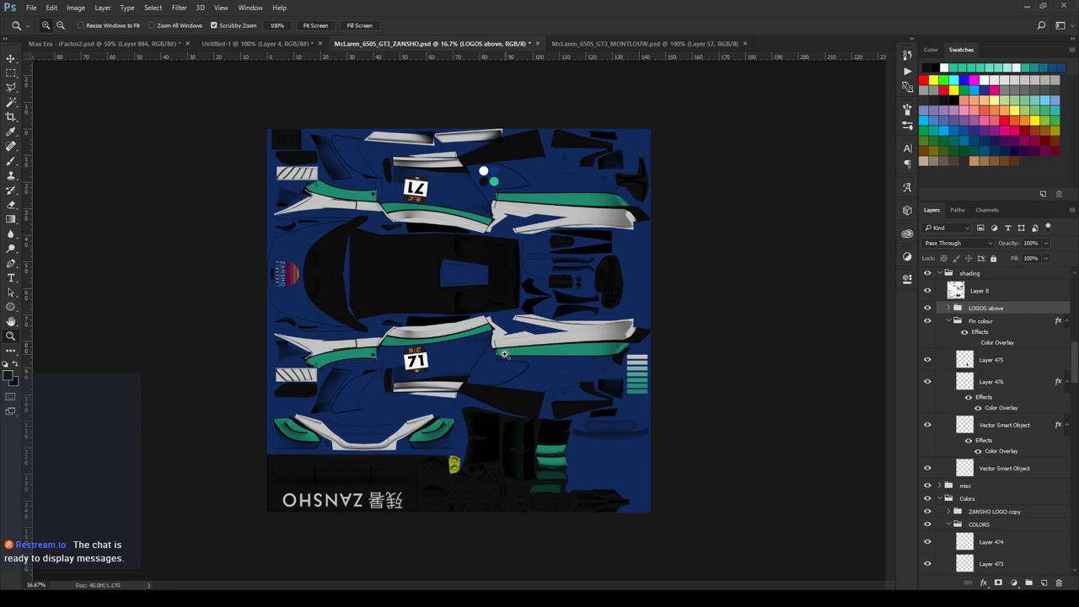
Step: Enlarge the template, switch to rFactor 2 to inspect the car's side, roof and front, and return to Photoshop
left_click(481, 322)
left_click_drag(368, 329, 454, 387)
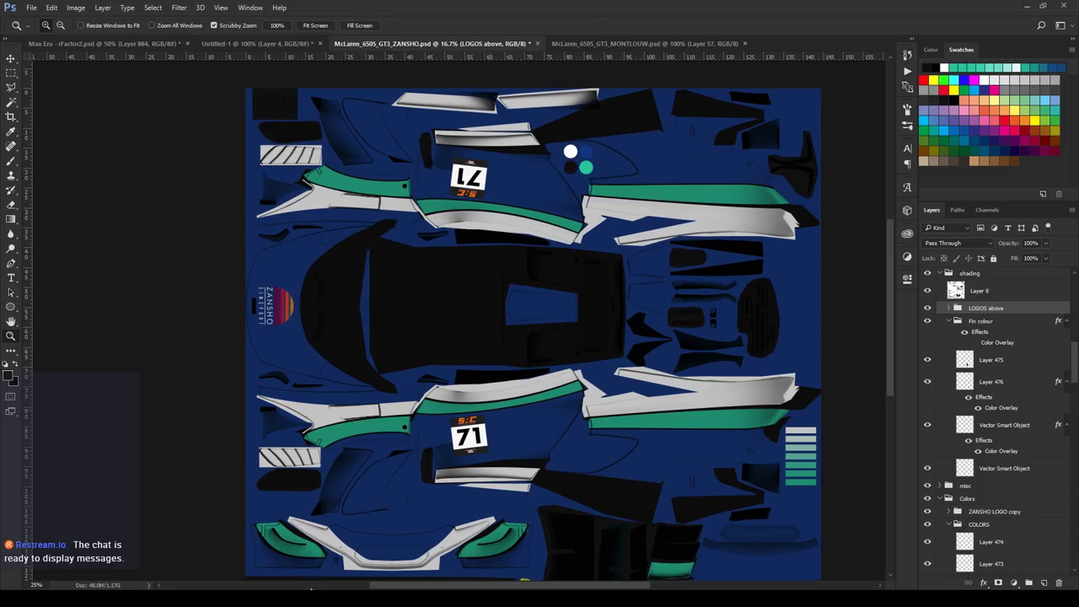
key("alt+Tab")
left_click_drag(663, 377, 296, 318)
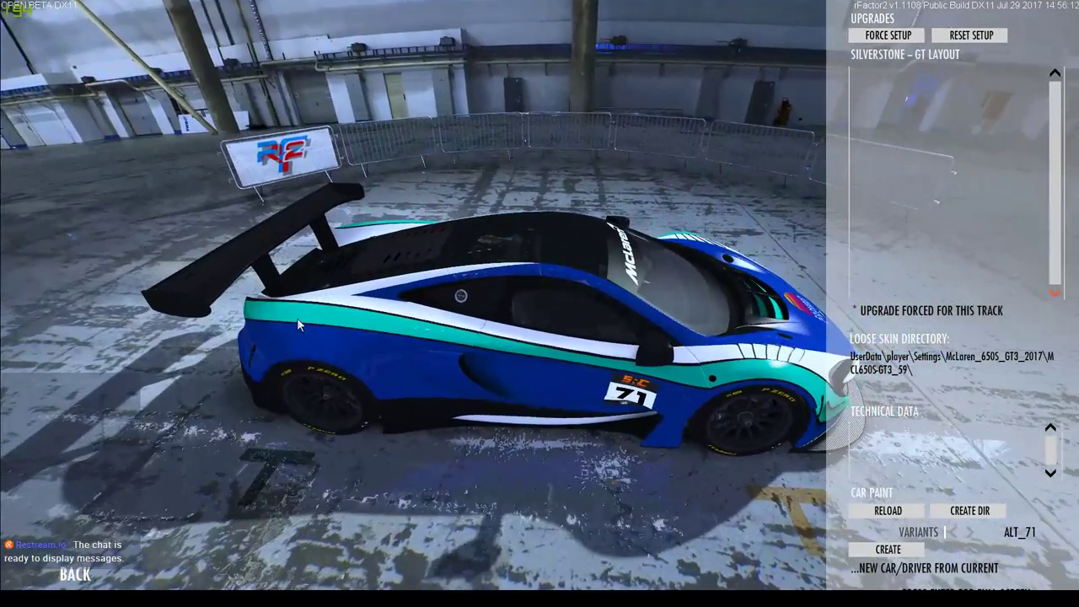
left_click_drag(571, 344, 530, 423)
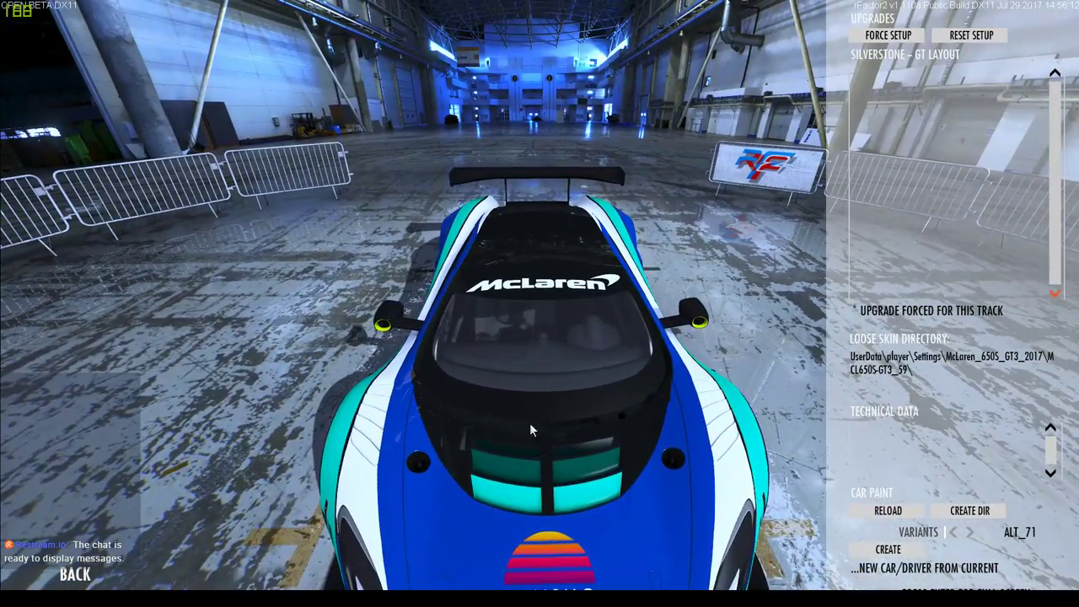
left_click_drag(675, 511, 424, 378)
key("alt+Tab")
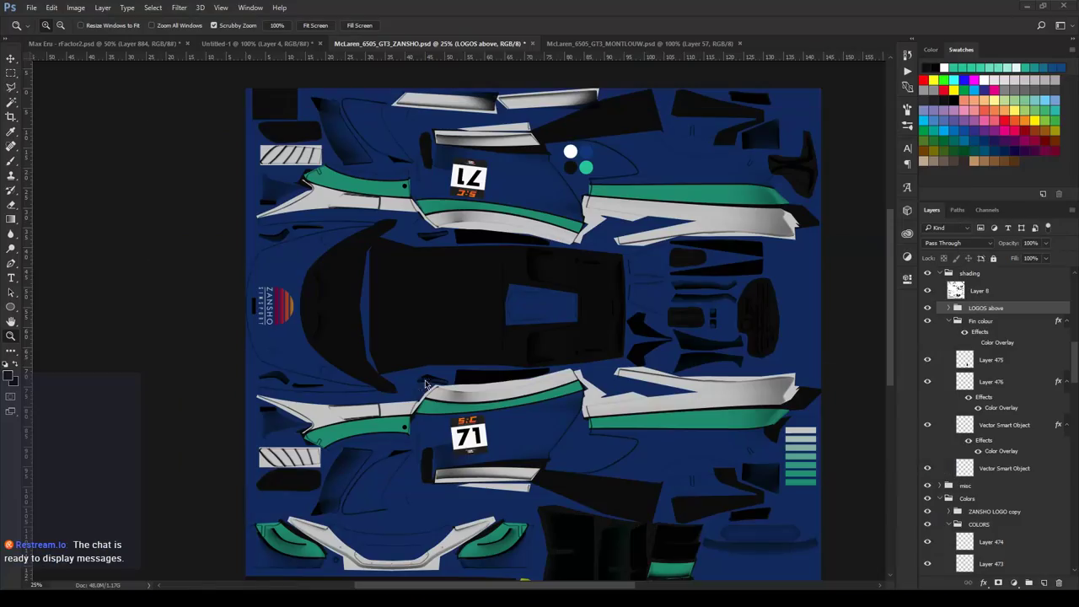
Step: Export the livery as a D3D/DDS file over alt_71 in the MCL650S-GT3_59 folder, using DXT5 ARGB interpolated alpha with generated MIP maps
scroll(477, 412, "down", 5)
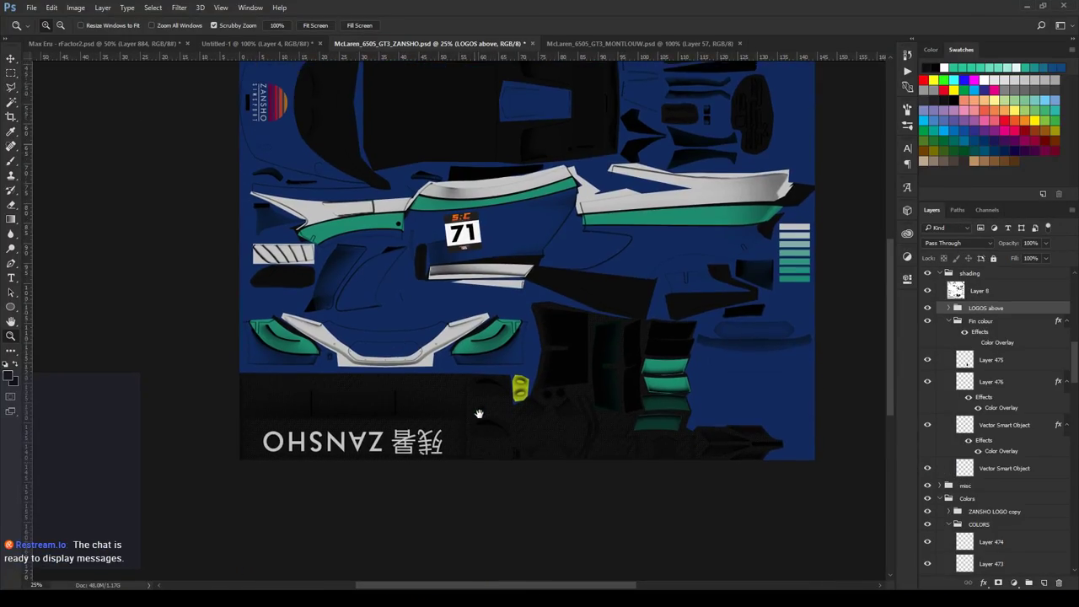
left_click_drag(451, 212, 452, 220)
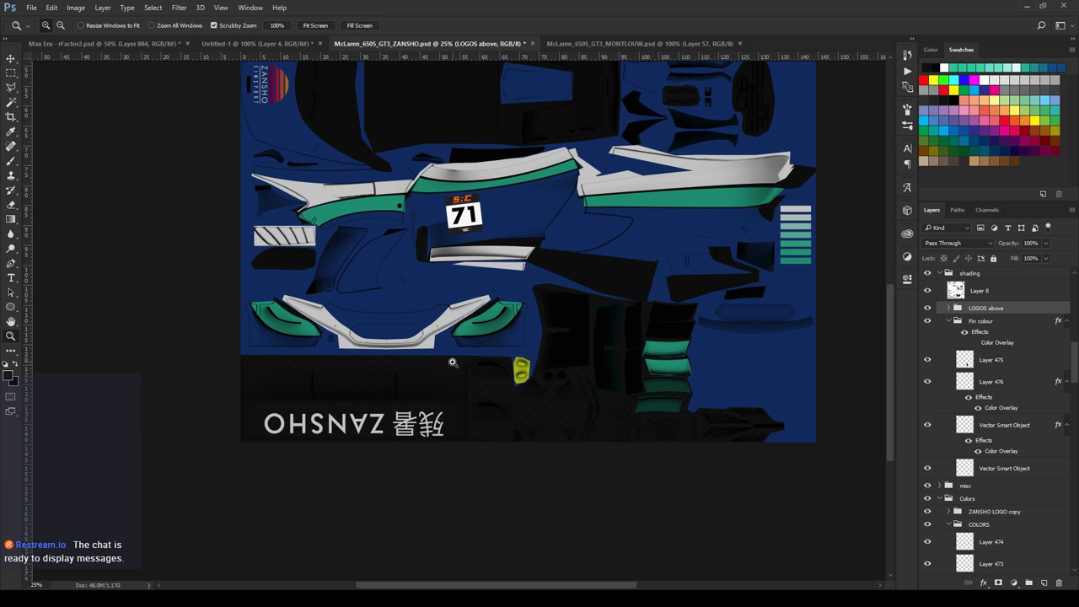
left_click(31, 8)
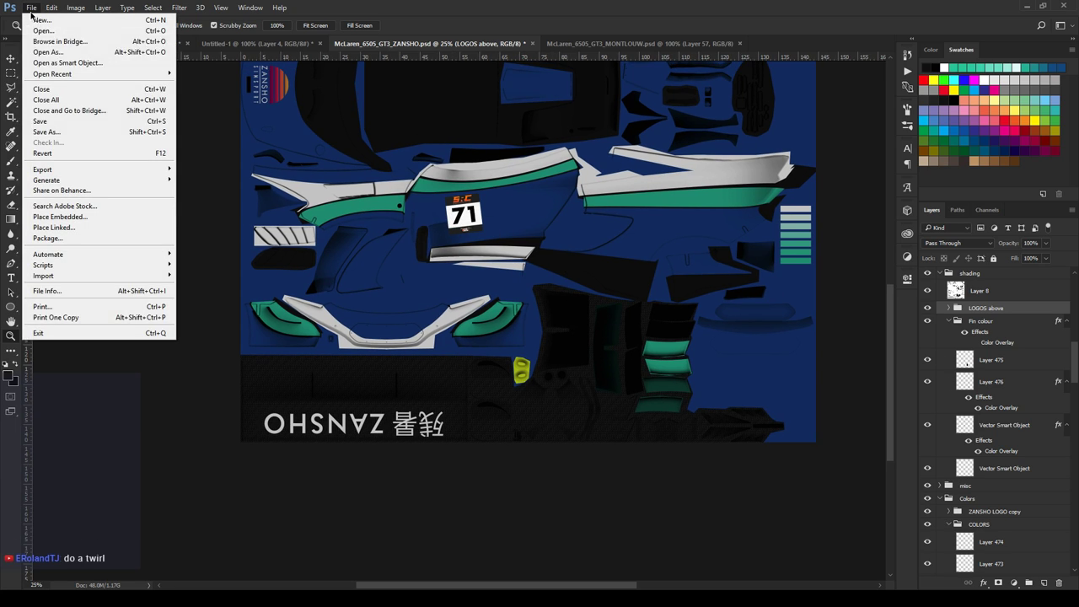
left_click(34, 130)
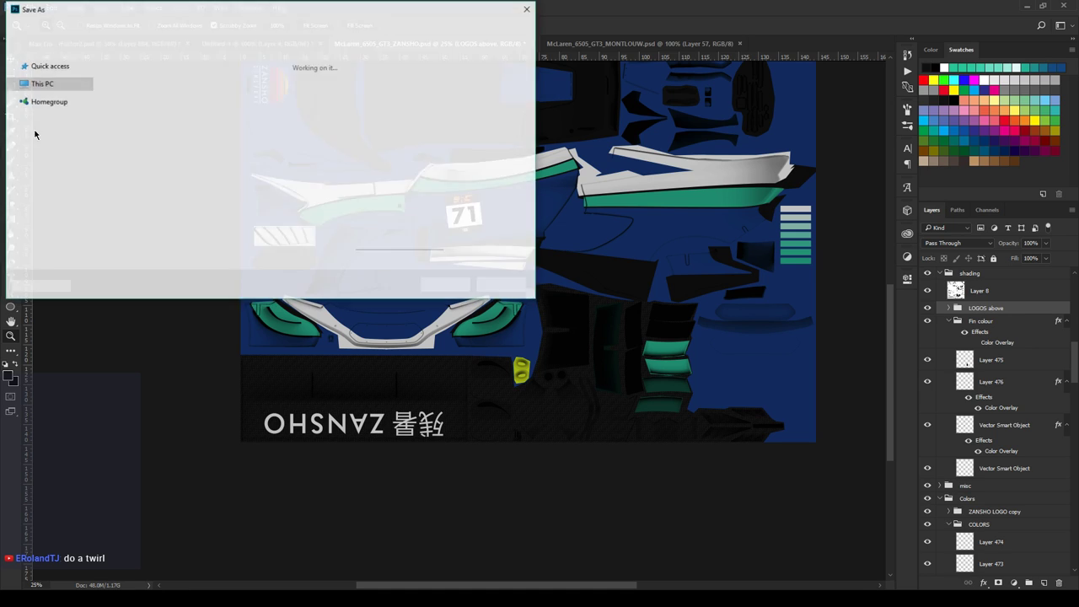
left_click_drag(88, 131, 92, 94)
left_click(58, 88)
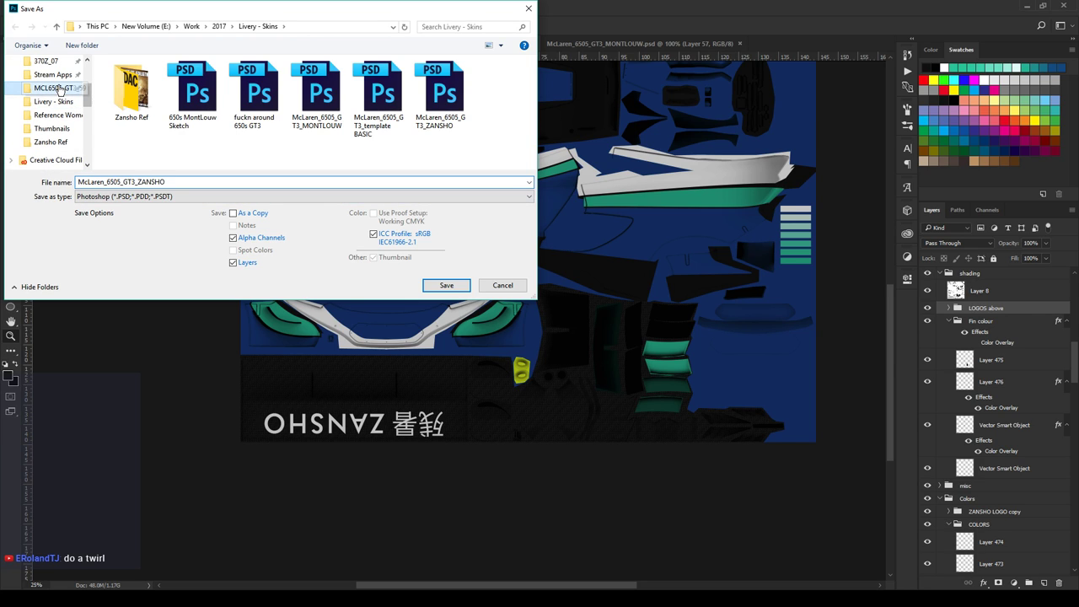
left_click(105, 196)
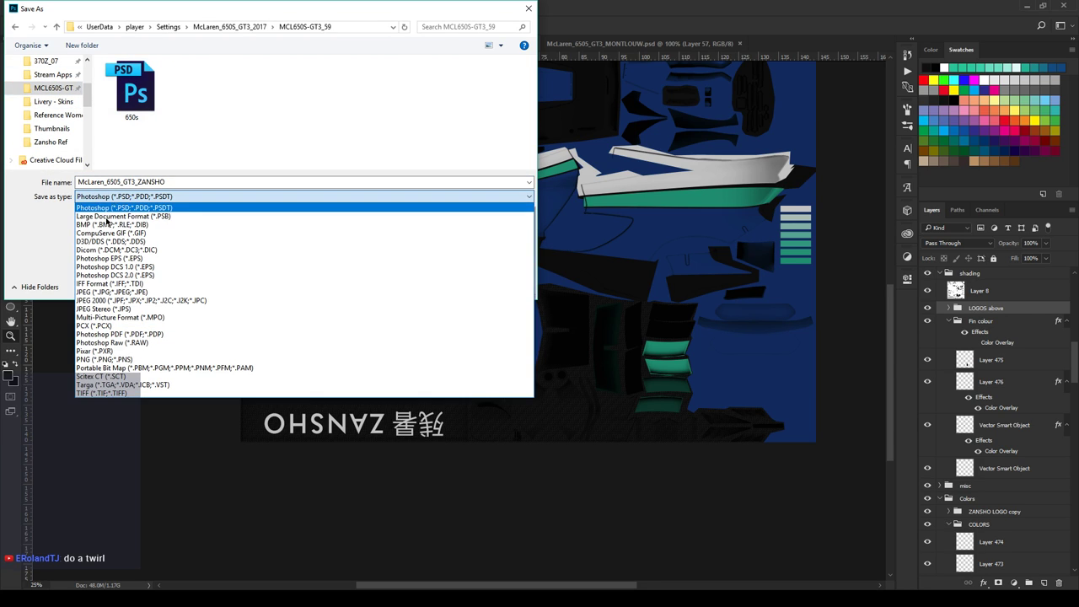
left_click(102, 244)
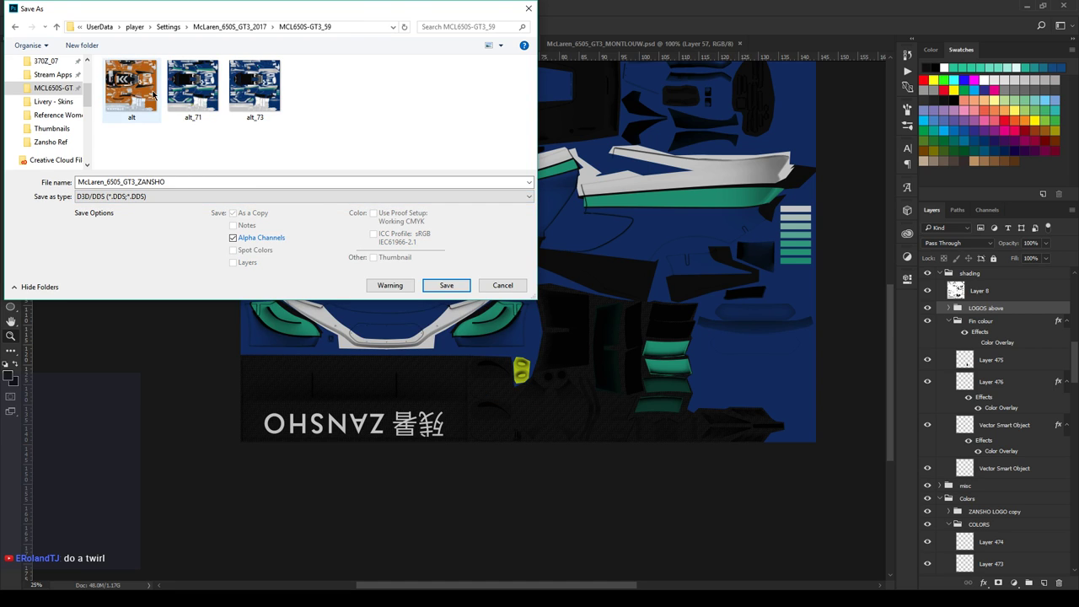
left_click(193, 87)
left_click(446, 285)
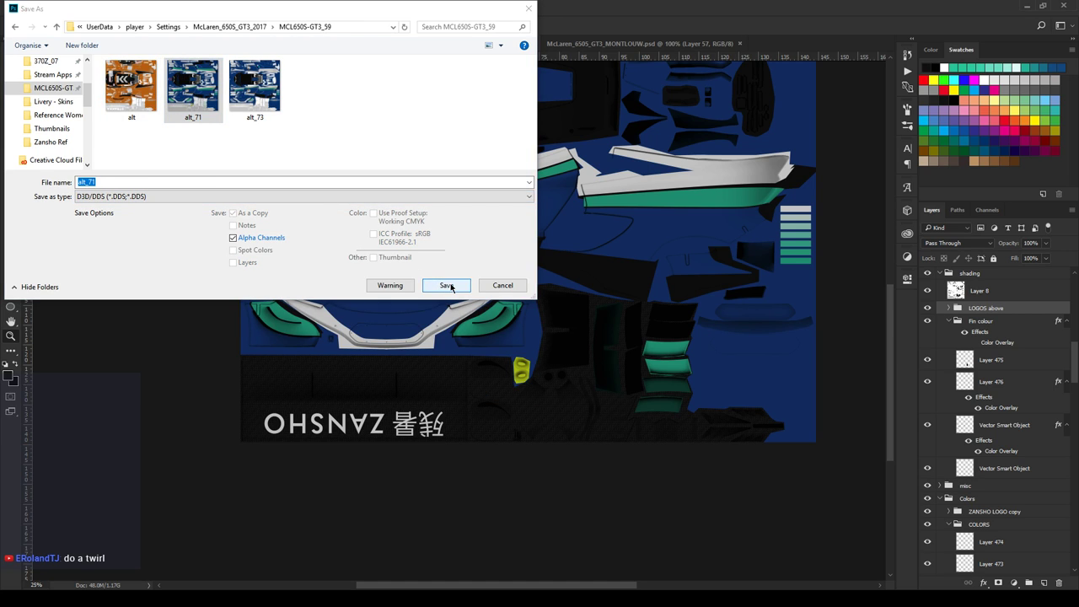
left_click(564, 300)
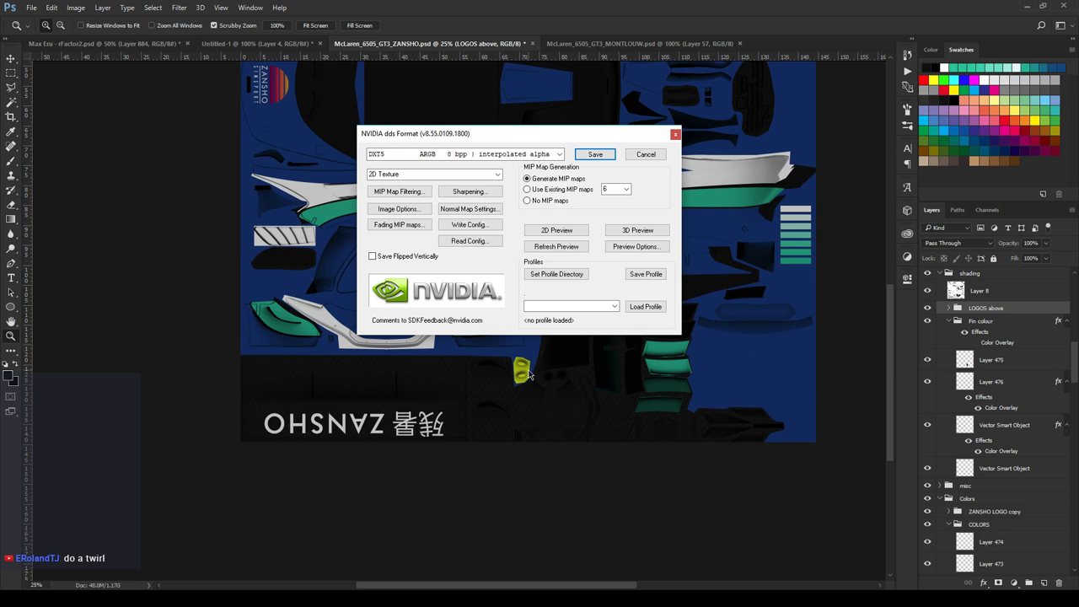
left_click(594, 155)
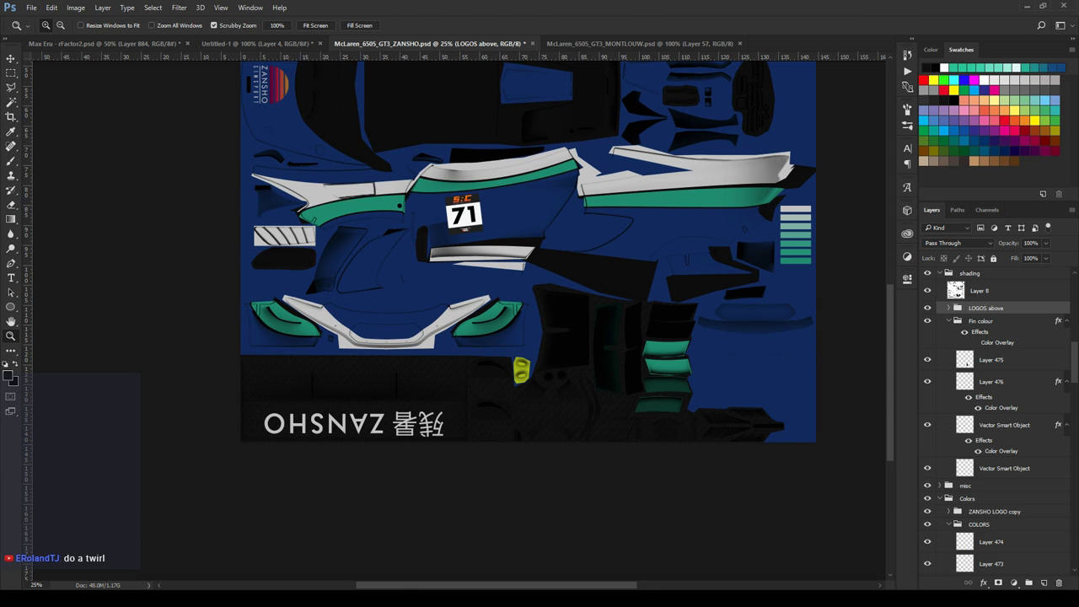
Step: Reload the car paint in rFactor 2 and inspect the alt_71 skin and its rear wing text from several sides
key("alt+Tab")
left_click(913, 511)
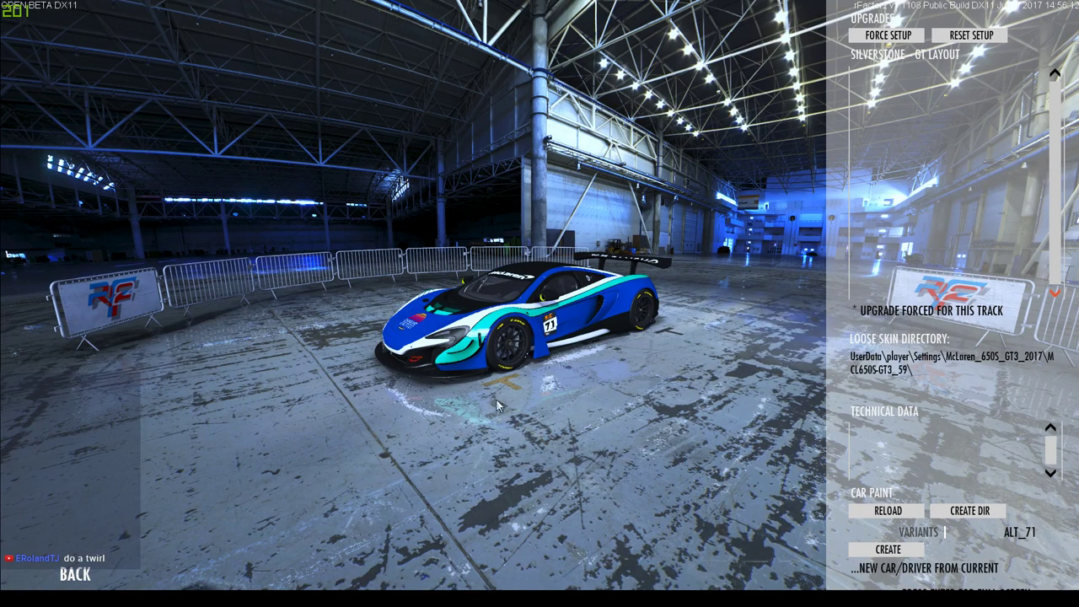
scroll(495, 401, "up", 3)
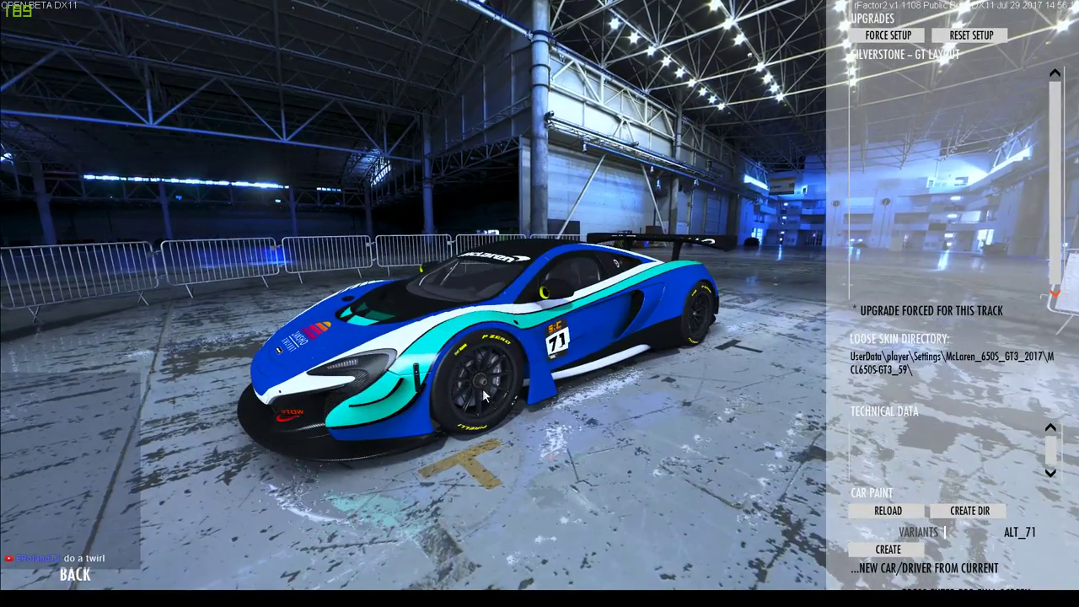
left_click_drag(482, 388, 588, 316)
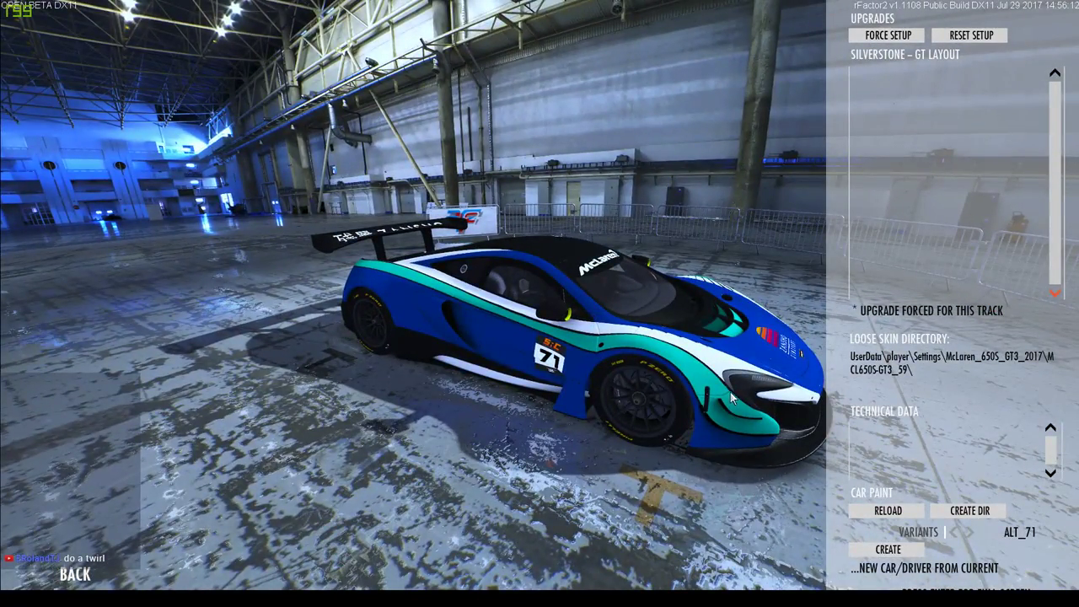
left_click_drag(672, 374, 593, 390)
left_click_drag(598, 381, 510, 358)
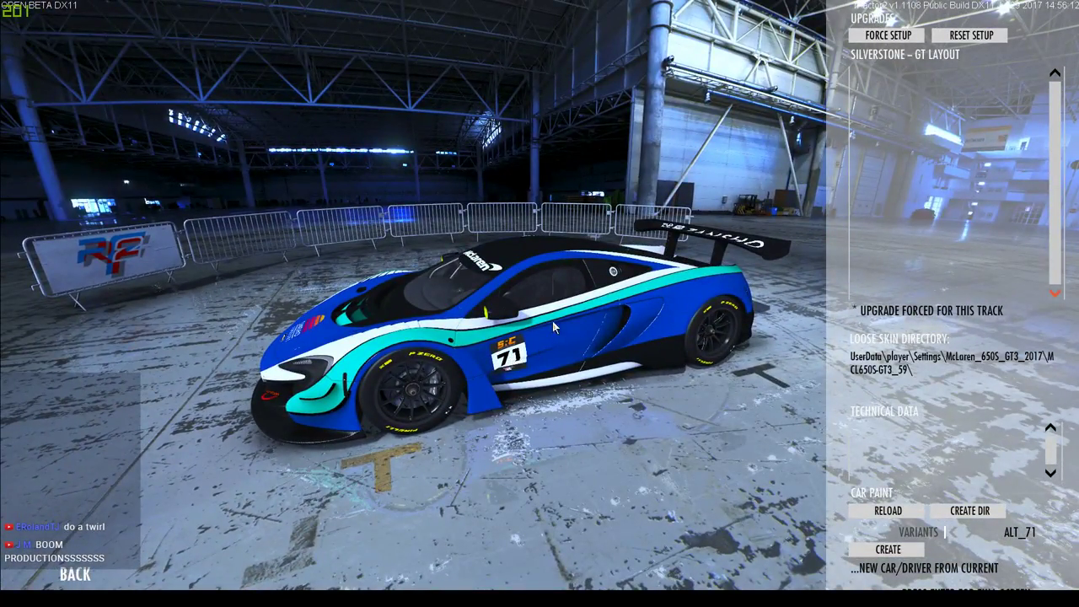
left_click_drag(413, 375, 567, 428)
scroll(564, 455, "up", 5)
left_click_drag(562, 471, 603, 300)
Step: Reopen the McLaren's tuning view in rFactor 2, compare its base colour with the template's colour layers, and return to Photoshop
left_click(74, 574)
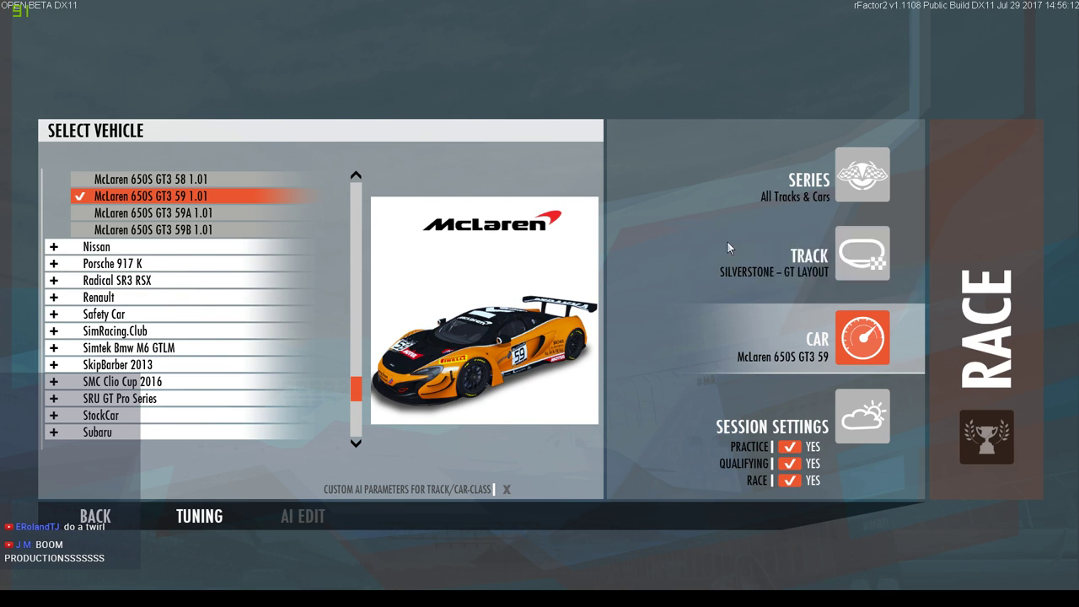
left_click(215, 516)
key("alt+Tab")
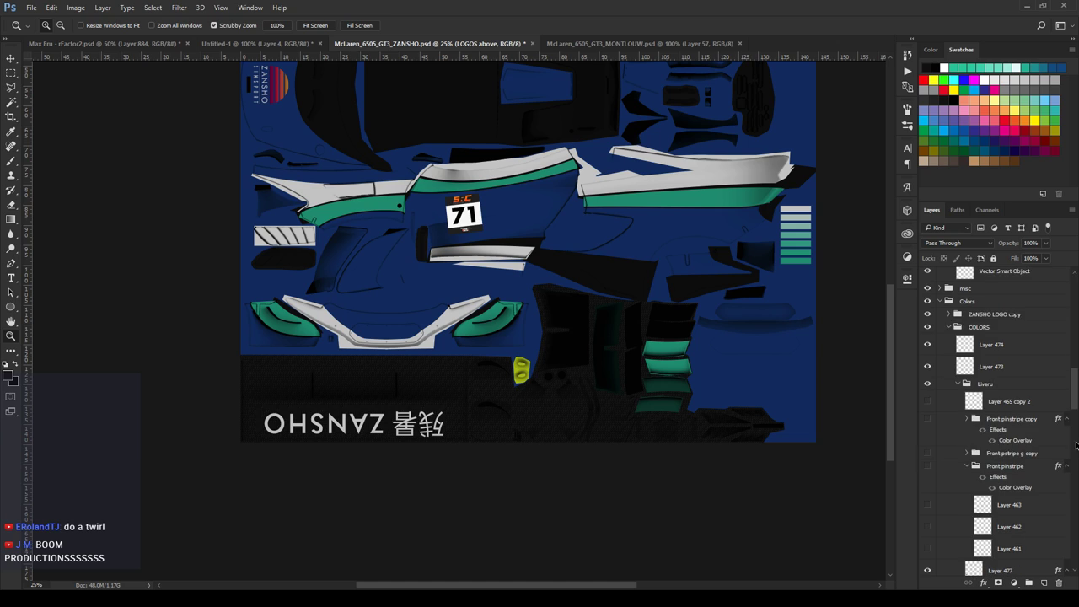
left_click_drag(1074, 522, 1077, 558)
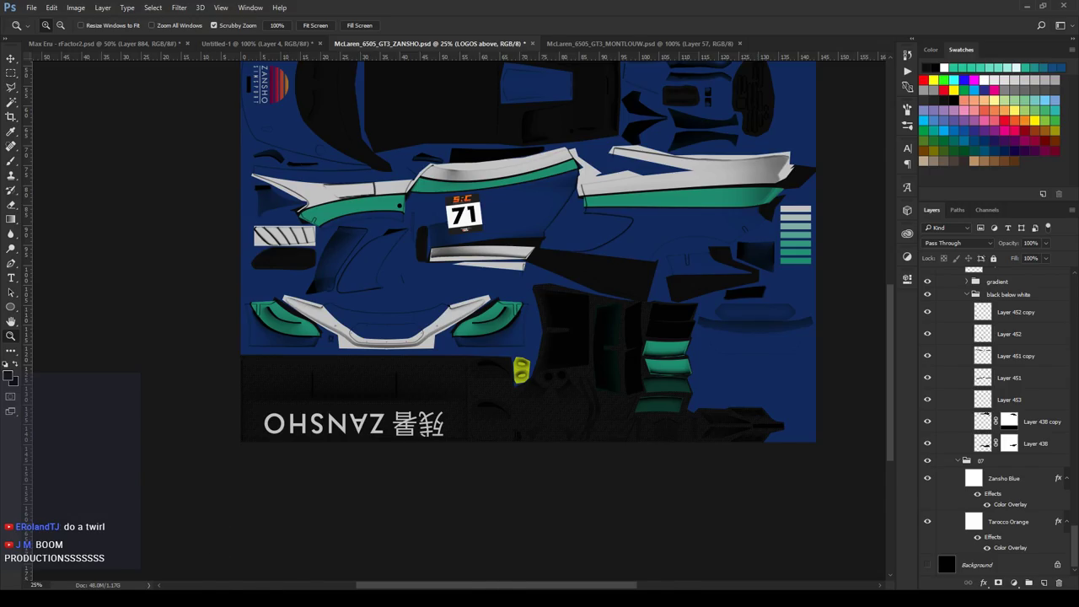
key("alt+Tab")
left_click_drag(497, 345, 572, 417)
key("alt+Tab")
Step: Change the Zansho Blue layer's Color Overlay to dark blue #002960 and save the livery document
left_click(999, 505)
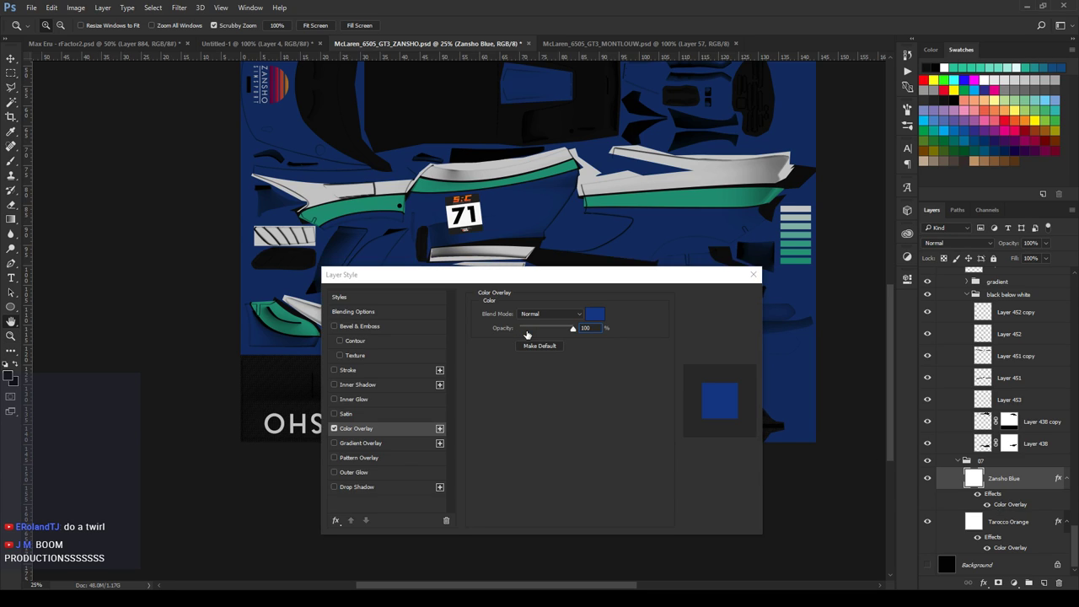
left_click(593, 318)
left_click_drag(552, 451, 562, 470)
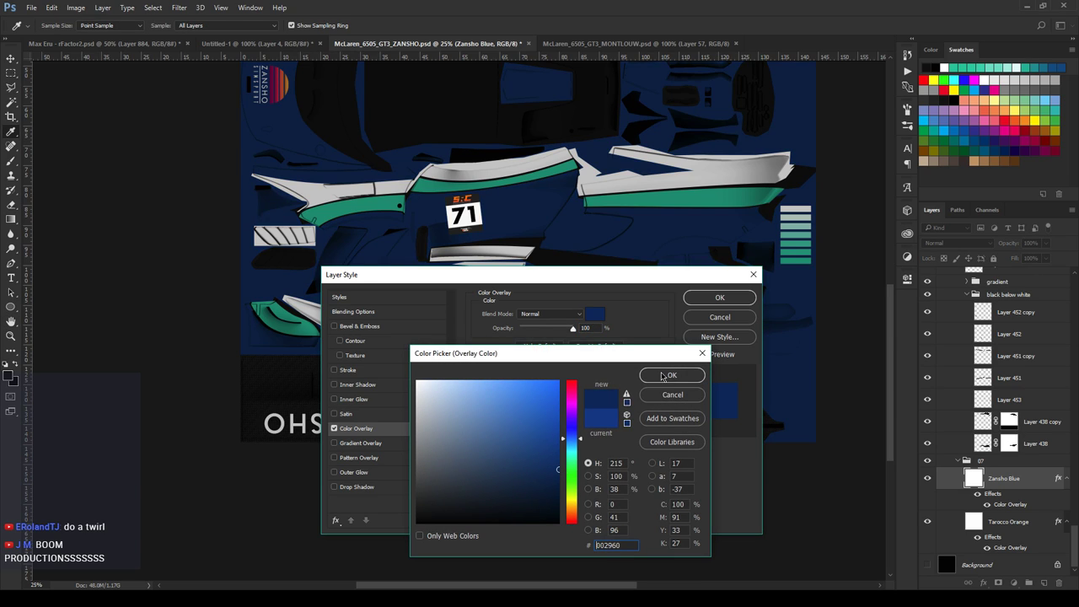
left_click(666, 375)
left_click(719, 298)
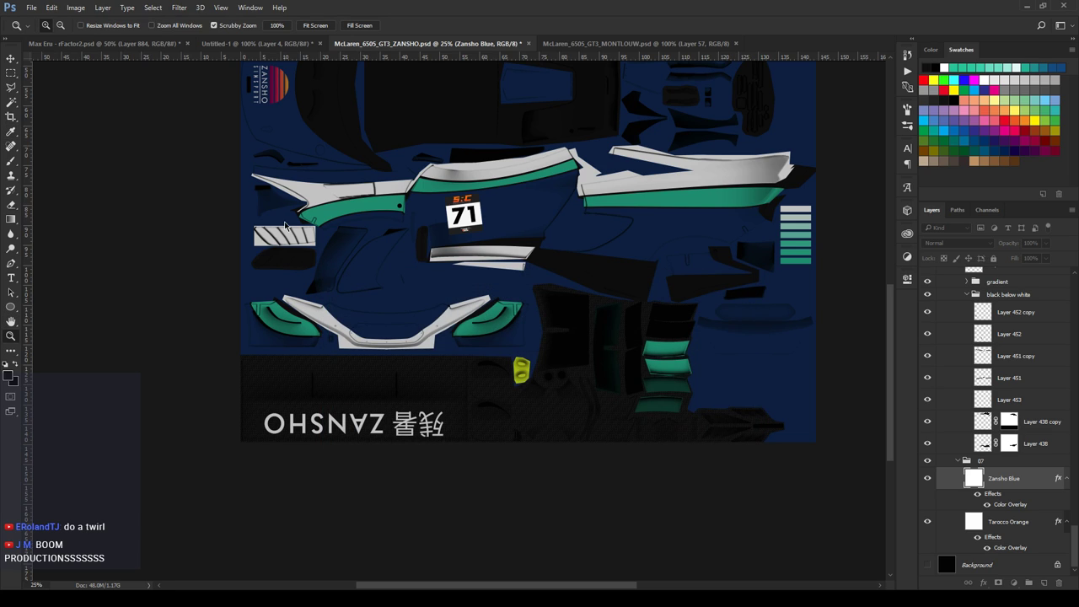
key("ctrl+s")
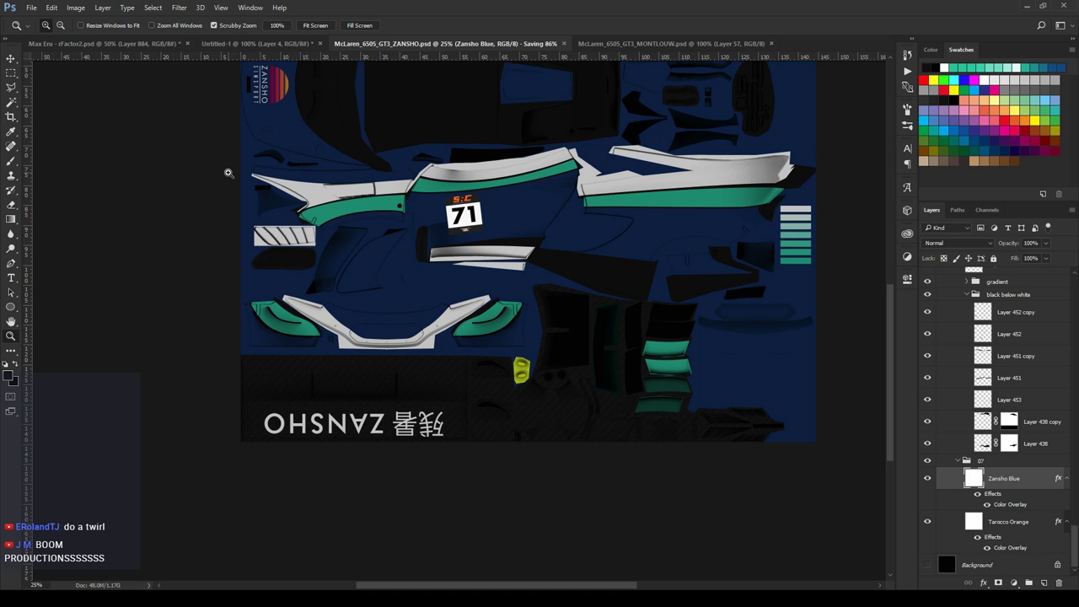
Step: Save the recoloured livery as a D3D/DDS copy replacing alt_71 in MCL650S-GT3_59, with DXT5 ARGB interpolated alpha and generated MIP maps
left_click(31, 10)
left_click(59, 133)
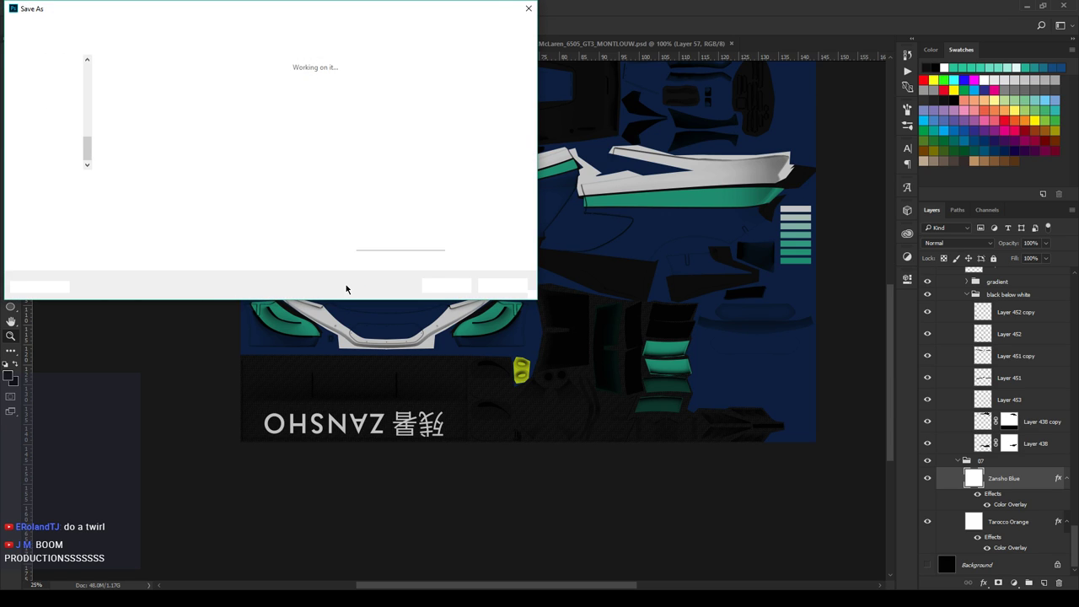
left_click(143, 196)
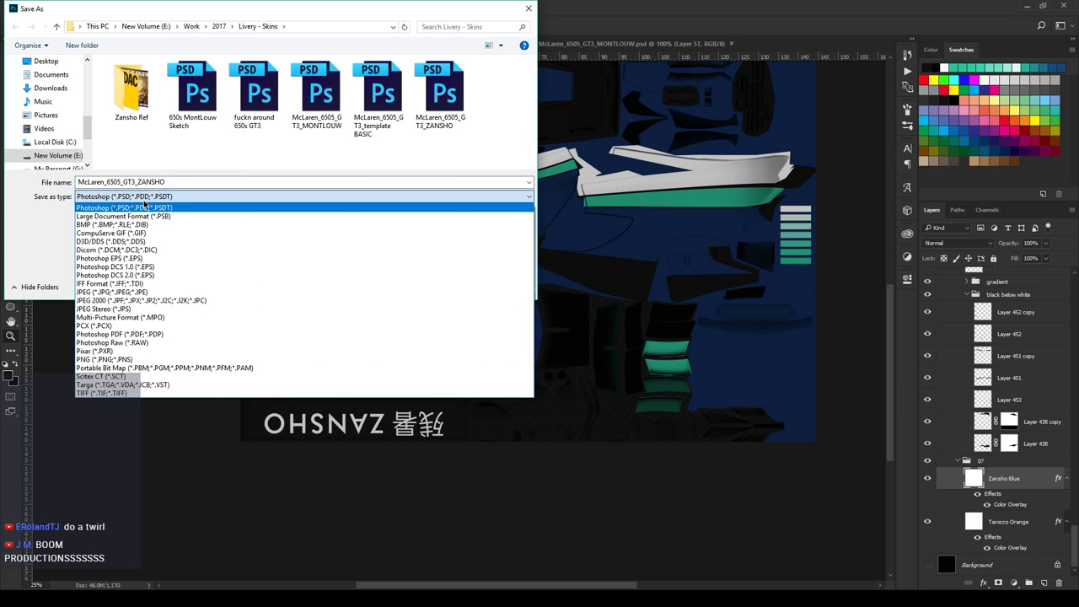
left_click(122, 243)
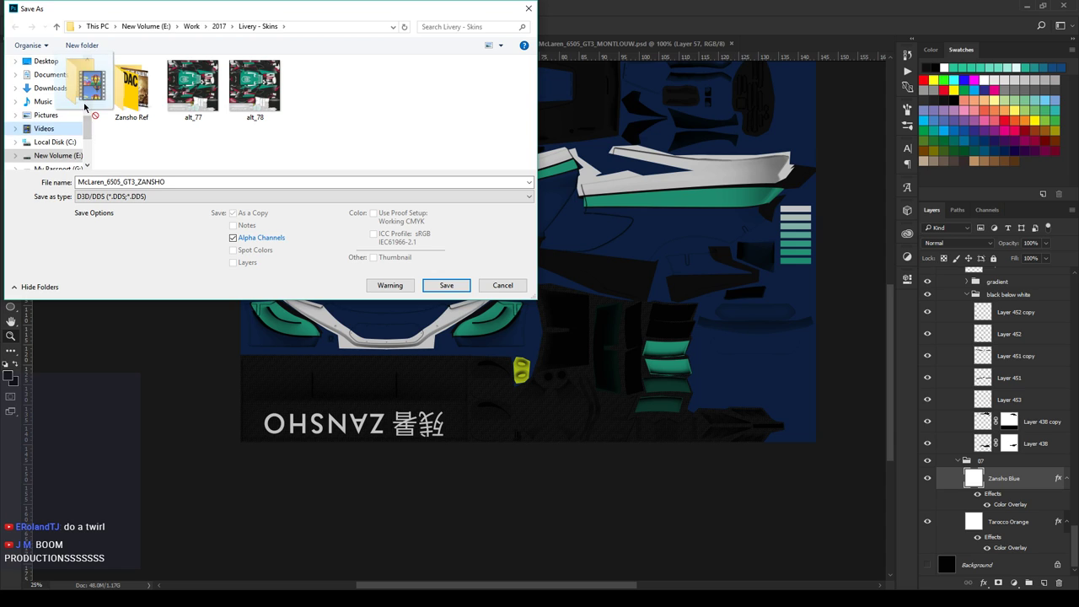
scroll(88, 128, "up", 3)
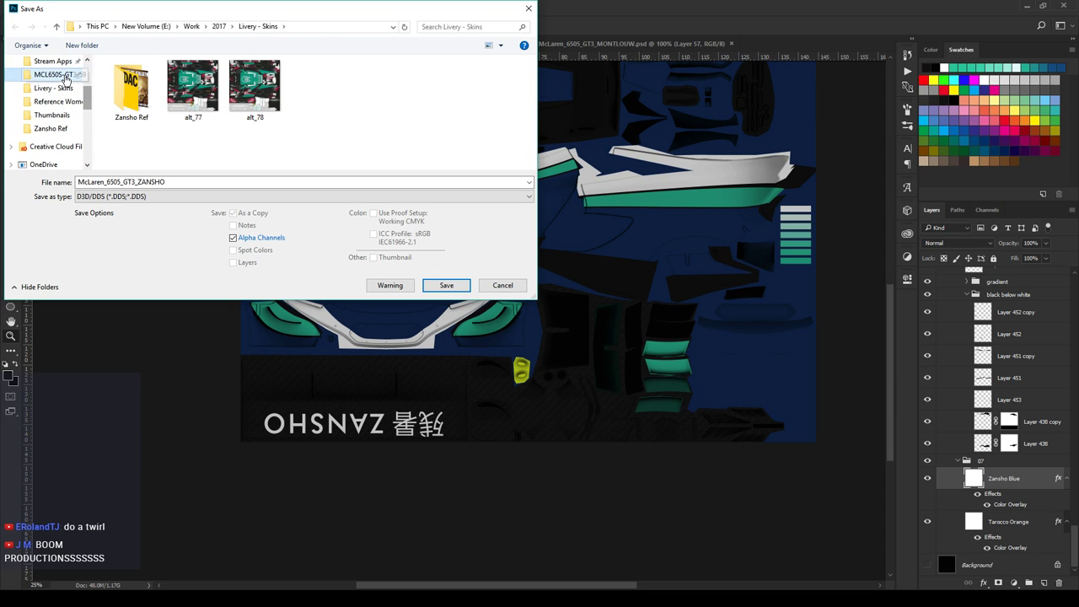
left_click(53, 74)
left_click(192, 93)
left_click(445, 285)
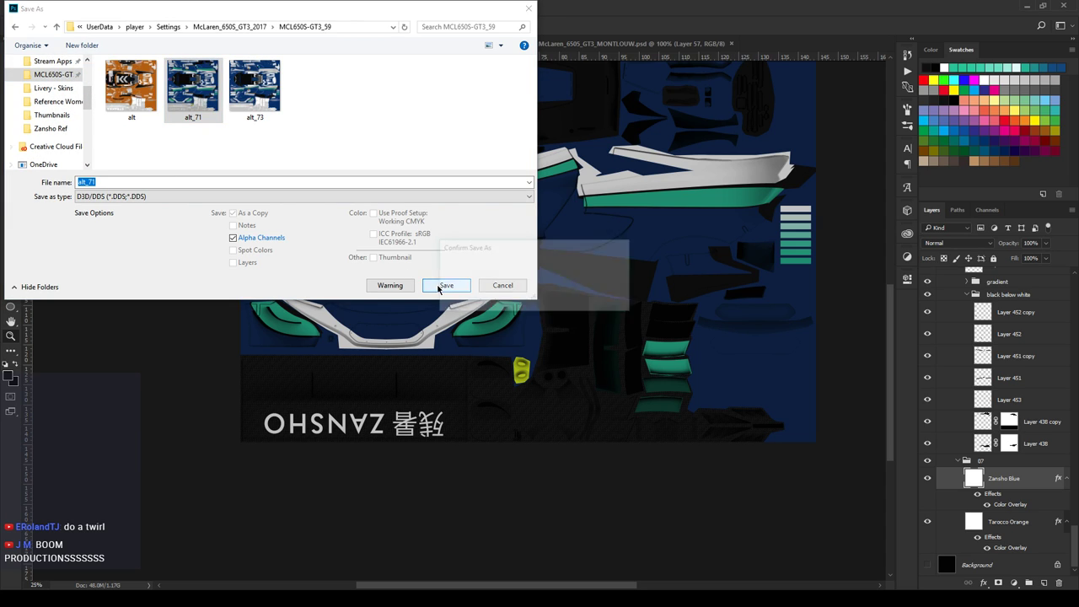
left_click(563, 301)
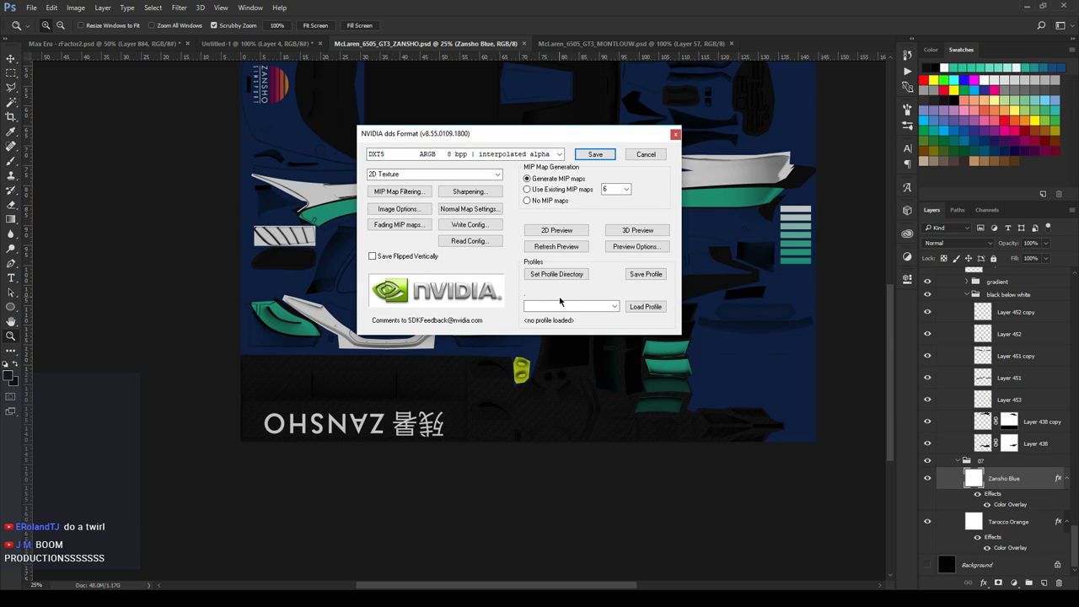
left_click(590, 154)
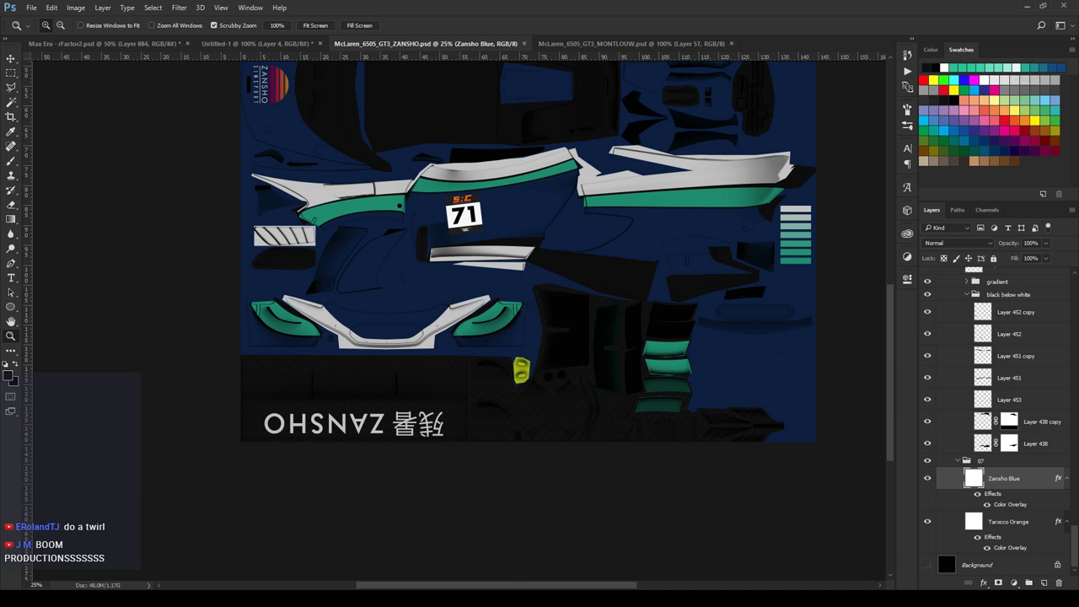
Step: Switch to rFactor 2, reload the car paint, and examine the alt_71 skin's blue from the rear and front
key("alt+Tab")
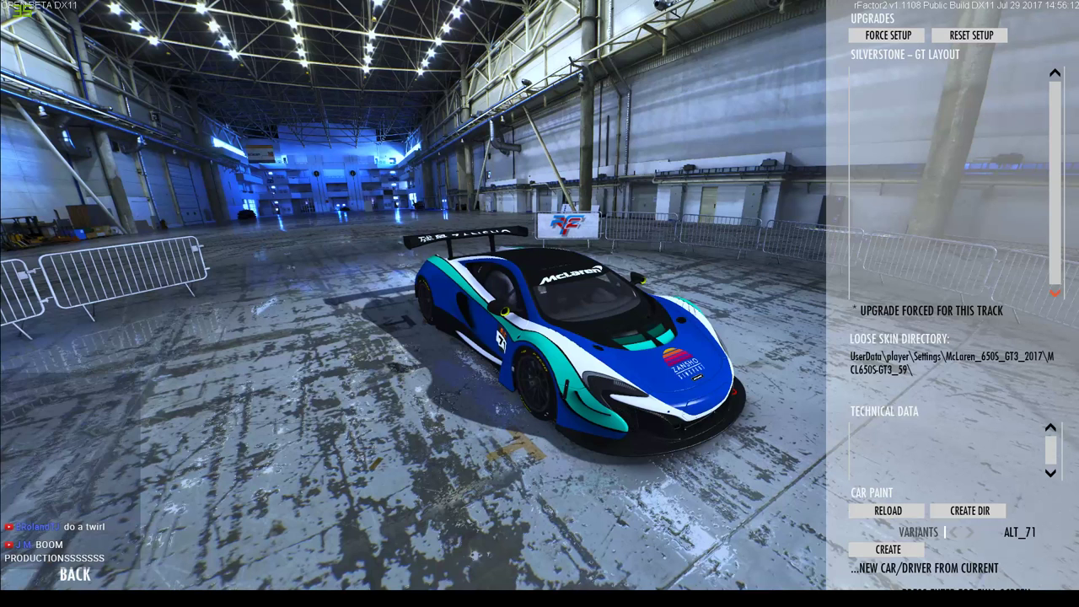
left_click(879, 515)
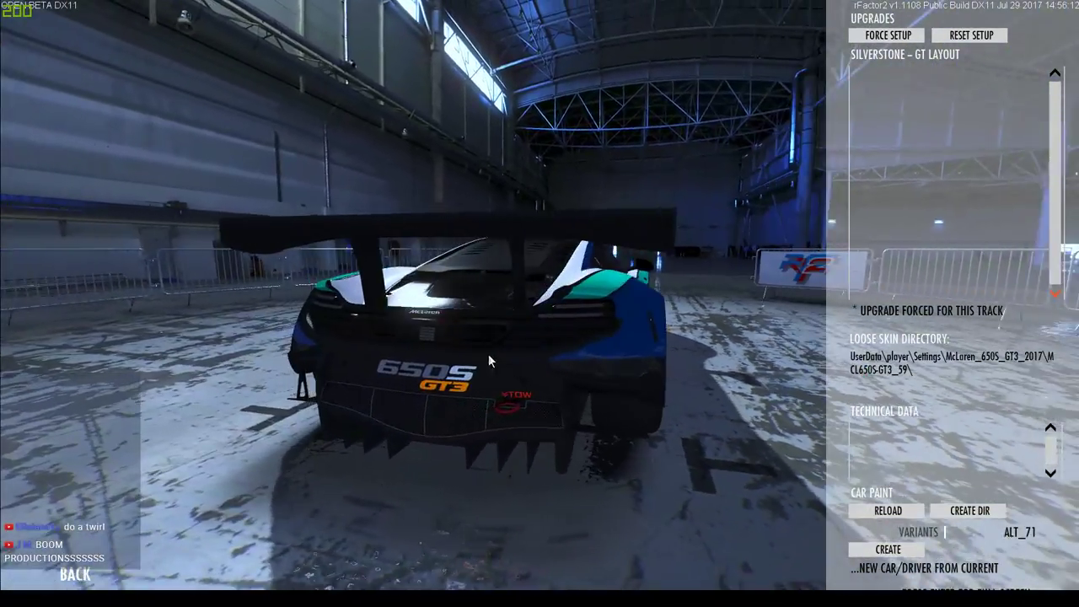
left_click_drag(488, 354, 514, 345)
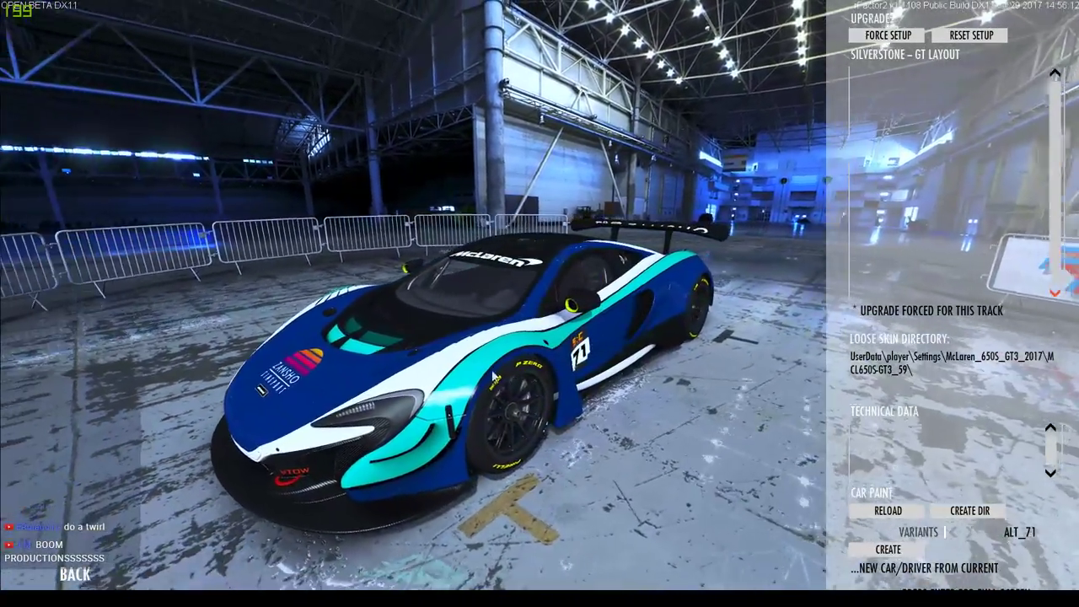
Step: Review the livery template in Photoshop and Illustrator's Zansho LIVERY pieces.ai, comparing the side panel with the car in rFactor 2
key("alt+Tab")
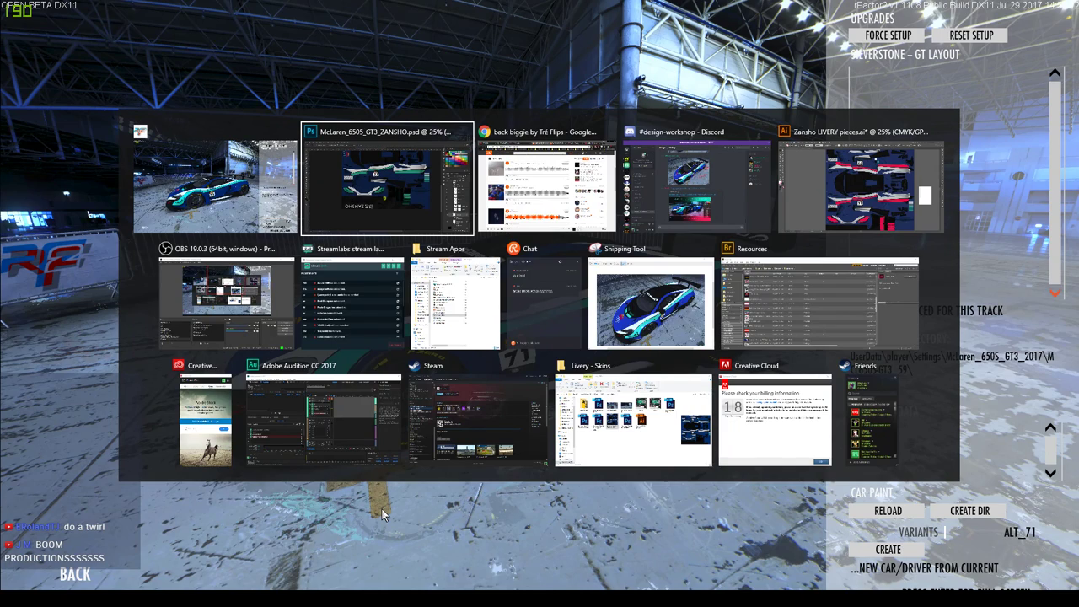
scroll(559, 402, "up", 3)
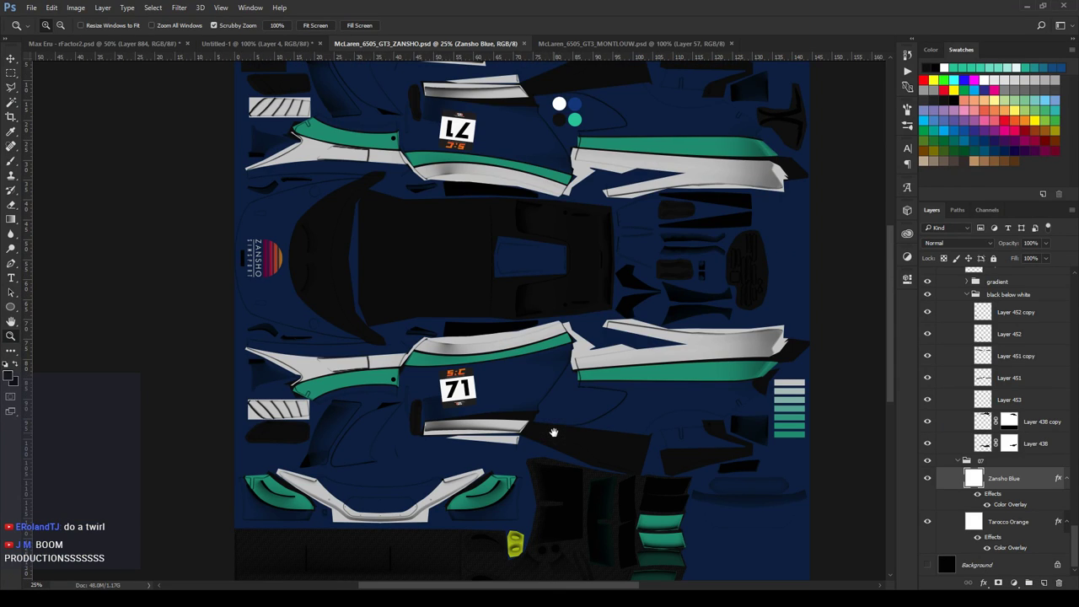
key("alt+Tab")
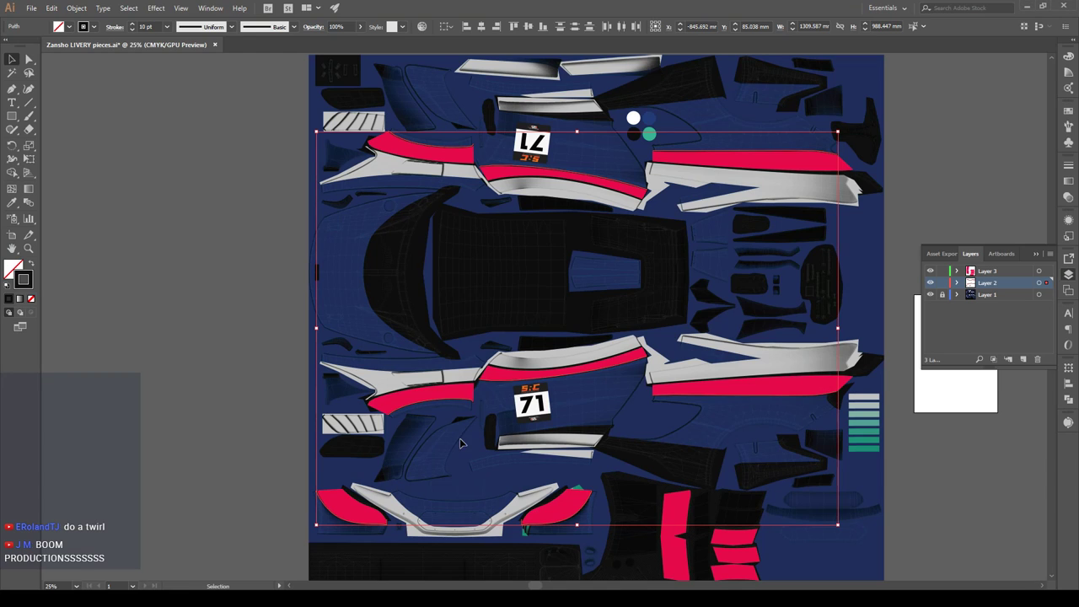
left_click(649, 415)
key("z")
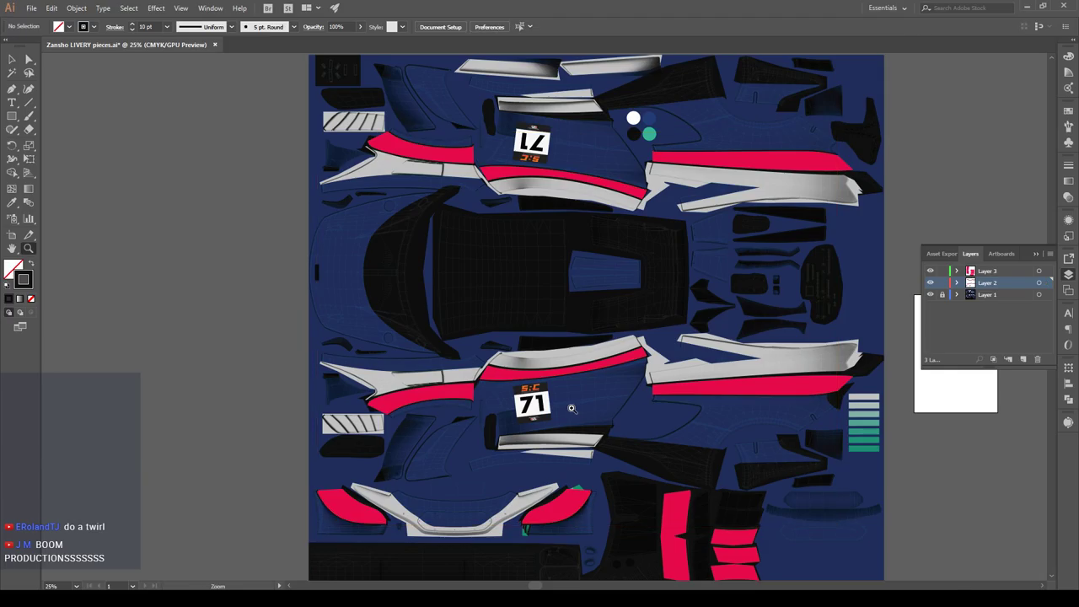
left_click(574, 410)
key("alt+Tab")
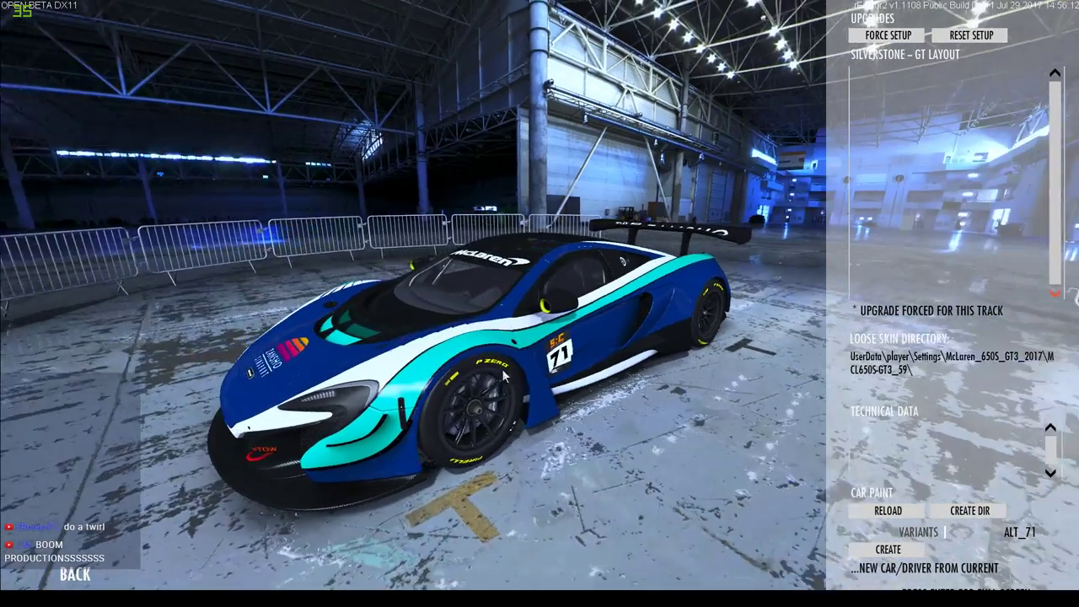
key("alt+Tab")
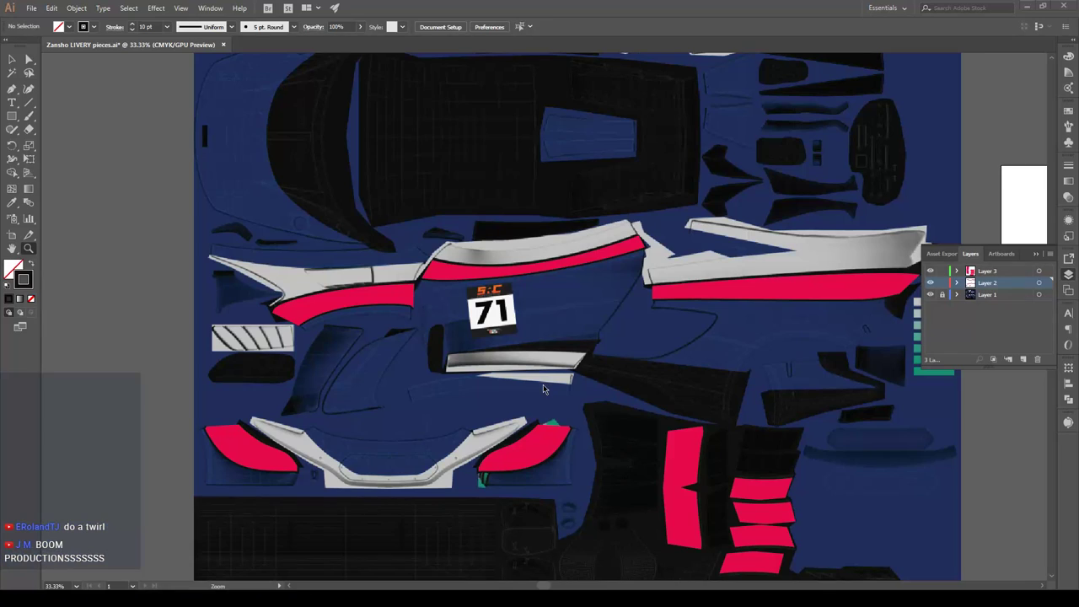
Step: Lock the existing artwork layers, add a new layer above Layer 3, and ready the Pen tool at the front fender
left_click(992, 274)
left_click(1024, 360)
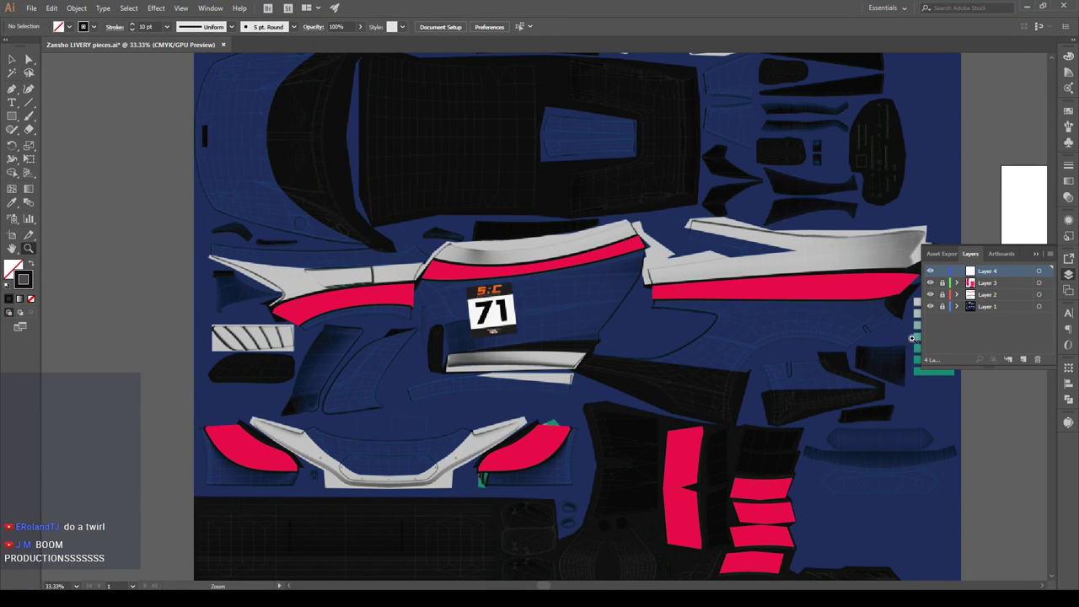
left_click(347, 355)
left_click(347, 355)
left_click(795, 225)
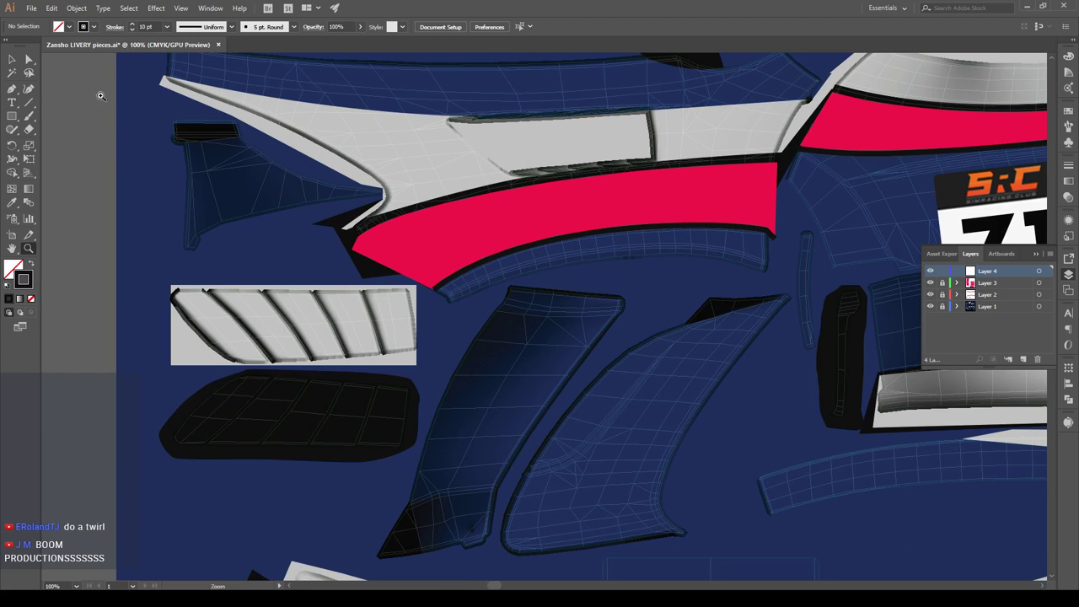
left_click(12, 89)
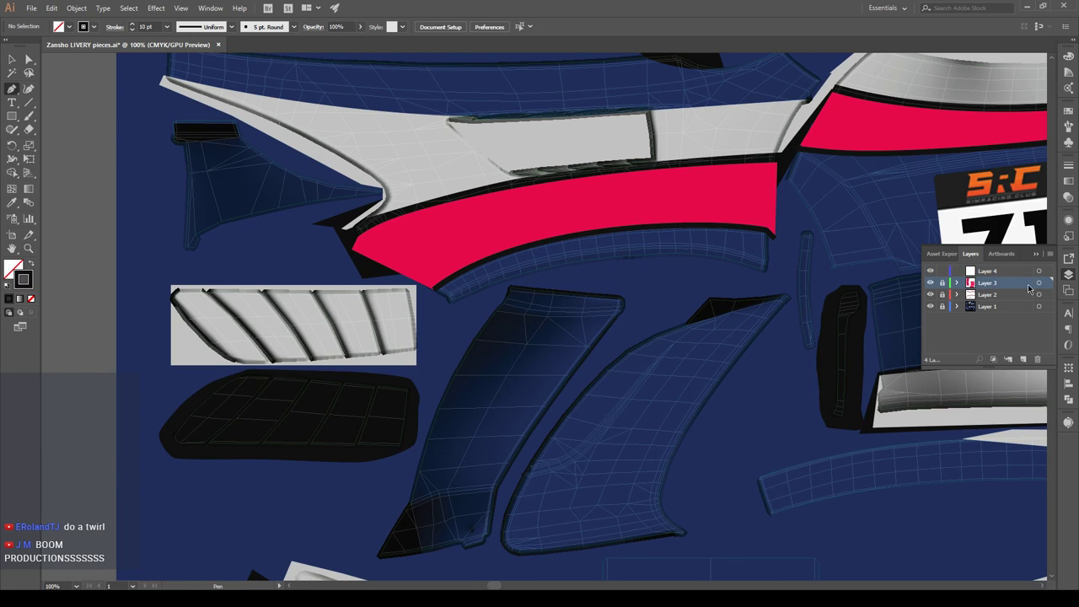
Step: Lower the opacity of Layer 2's artwork to 32%, deselect it, and make Layer 4 the active layer
left_click(1038, 296)
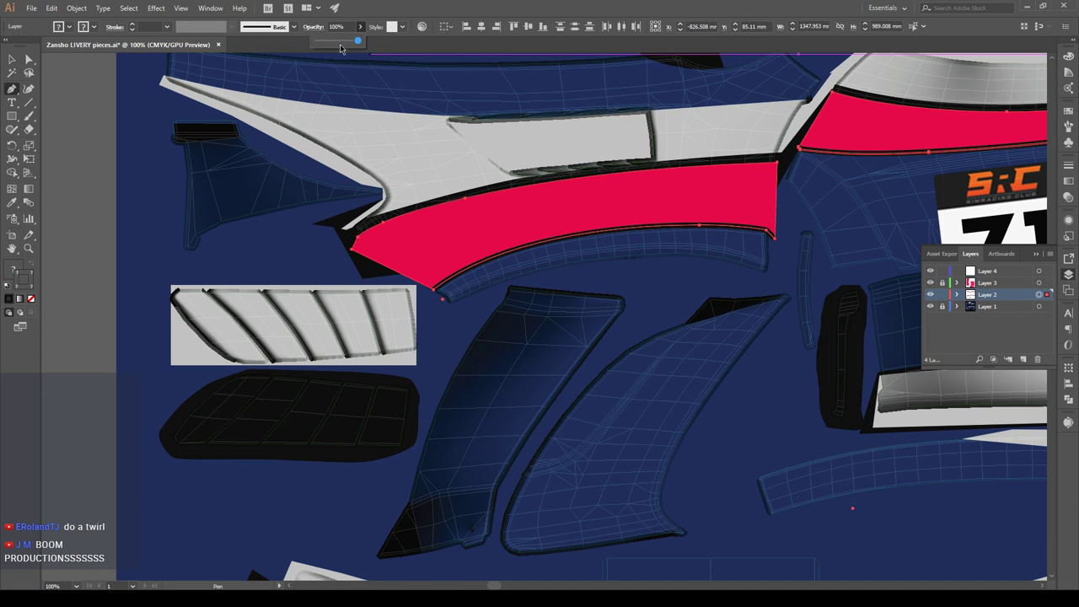
left_click(360, 29)
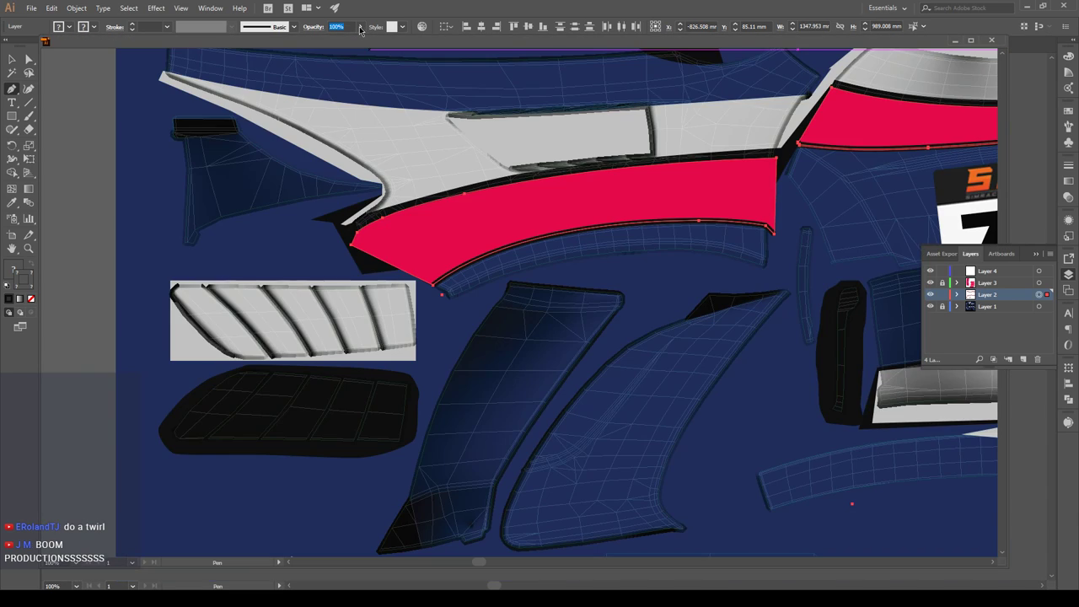
left_click(364, 28)
left_click(361, 28)
left_click(333, 41)
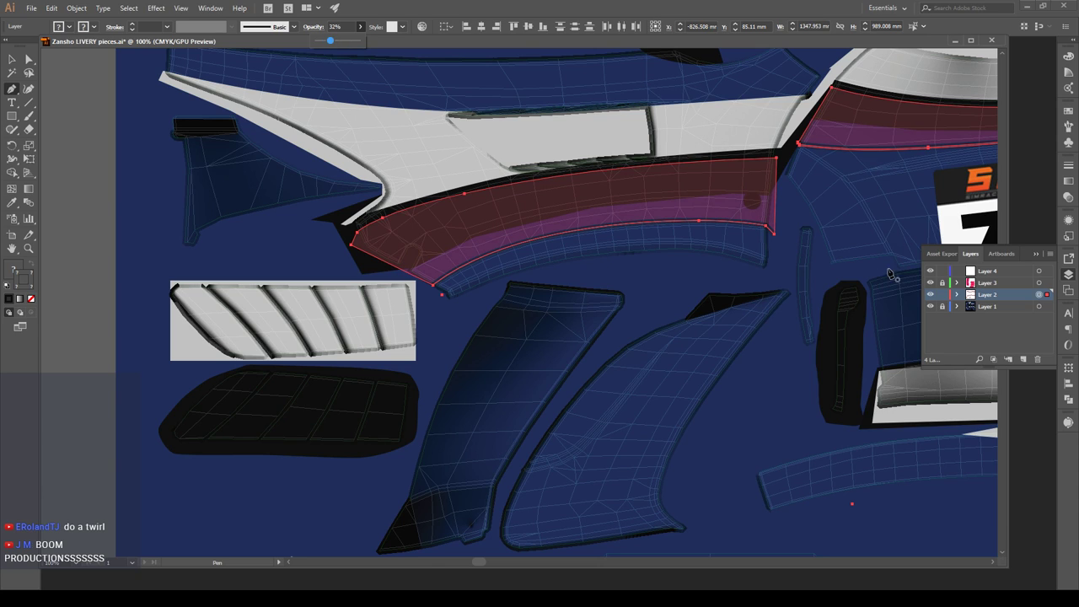
left_click(991, 270)
key("ctrl+shift+a")
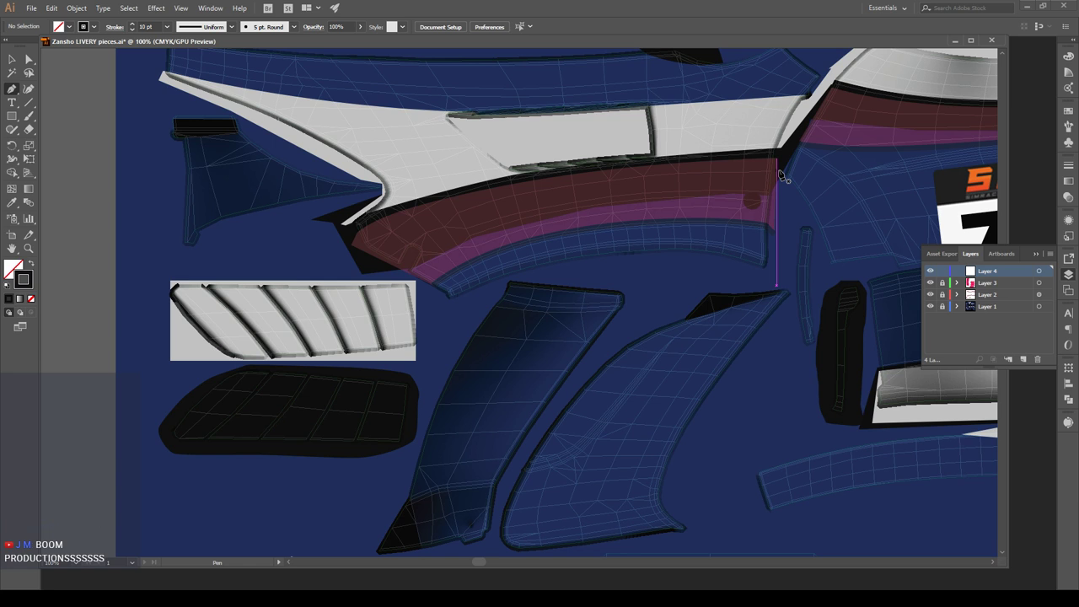
Step: Start a Pen path on Layer 4 at the end of the front fender's translucent stripe and end it there
left_click_drag(782, 175, 641, 363)
left_click_drag(752, 272, 855, 244)
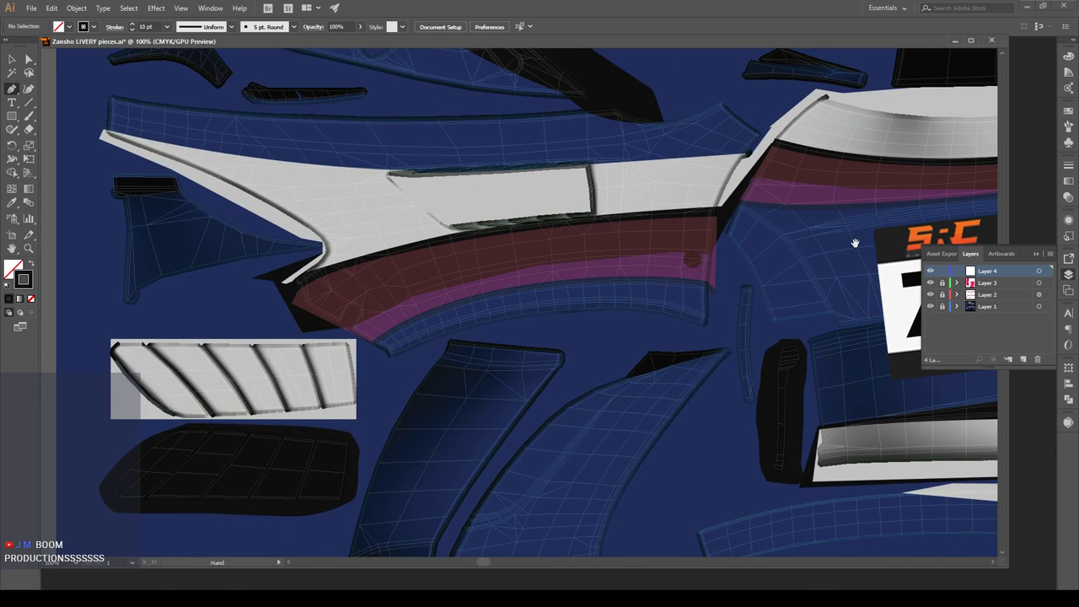
left_click(715, 229)
left_click_drag(305, 306, 122, 396)
key("v")
left_click(814, 262)
left_click_drag(799, 214, 171, 255)
key("p")
left_click_drag(519, 152, 507, 177)
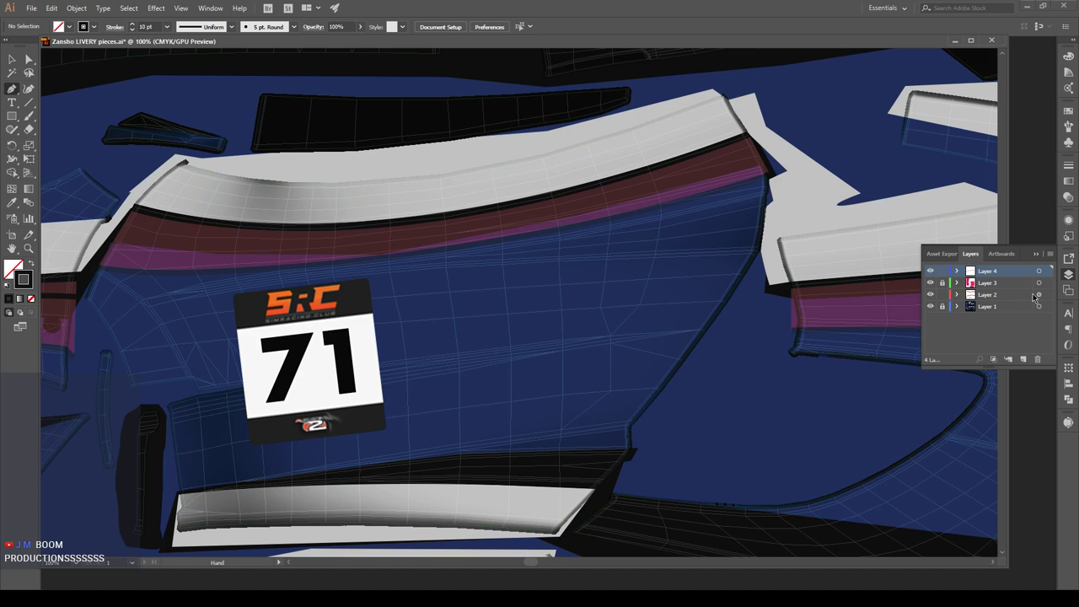
Step: Unlock and expand Layer 2, and select its individual line paths along the lower edges of the side stripes
left_click(957, 295)
left_click(1013, 309)
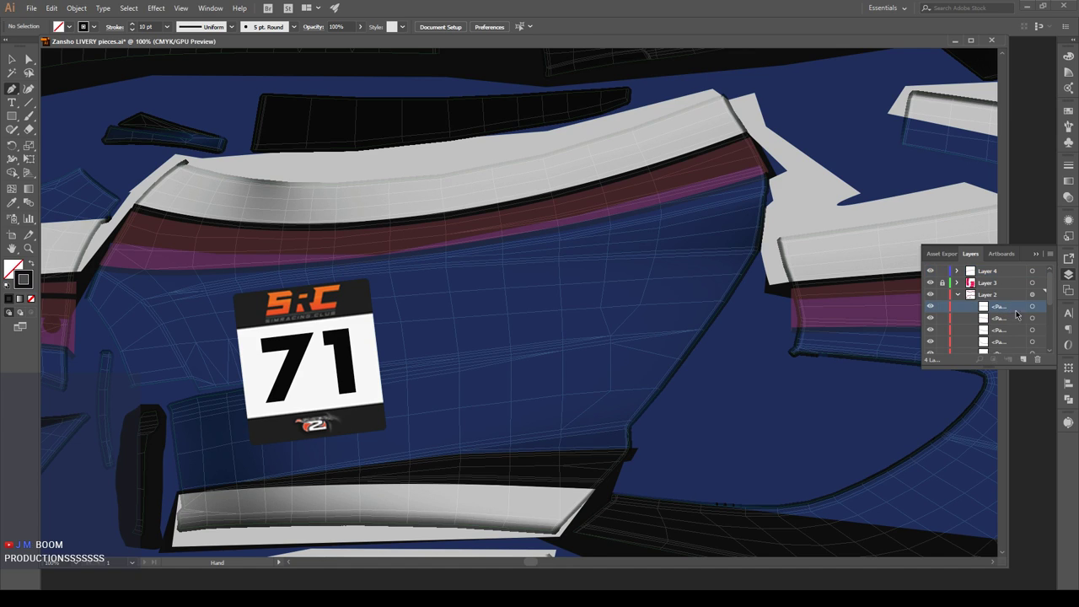
left_click(1035, 311)
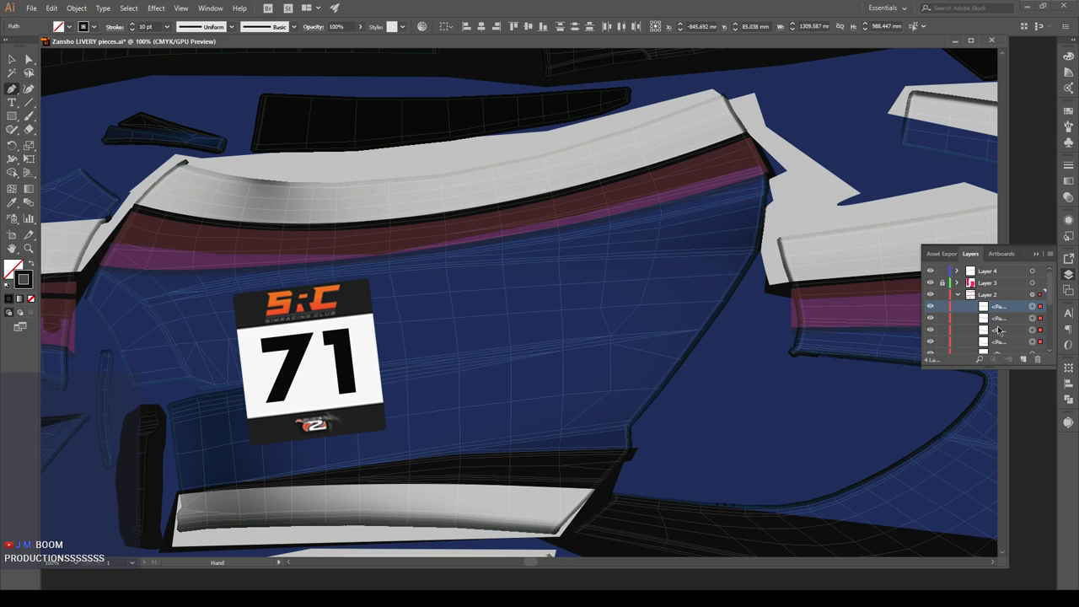
scroll(1021, 317, "down", 3)
left_click(1033, 295, "shift")
left_click(1032, 283, "shift")
scroll(1019, 320, "up", 1)
left_click(1033, 306, "shift")
left_click(1033, 294, "shift")
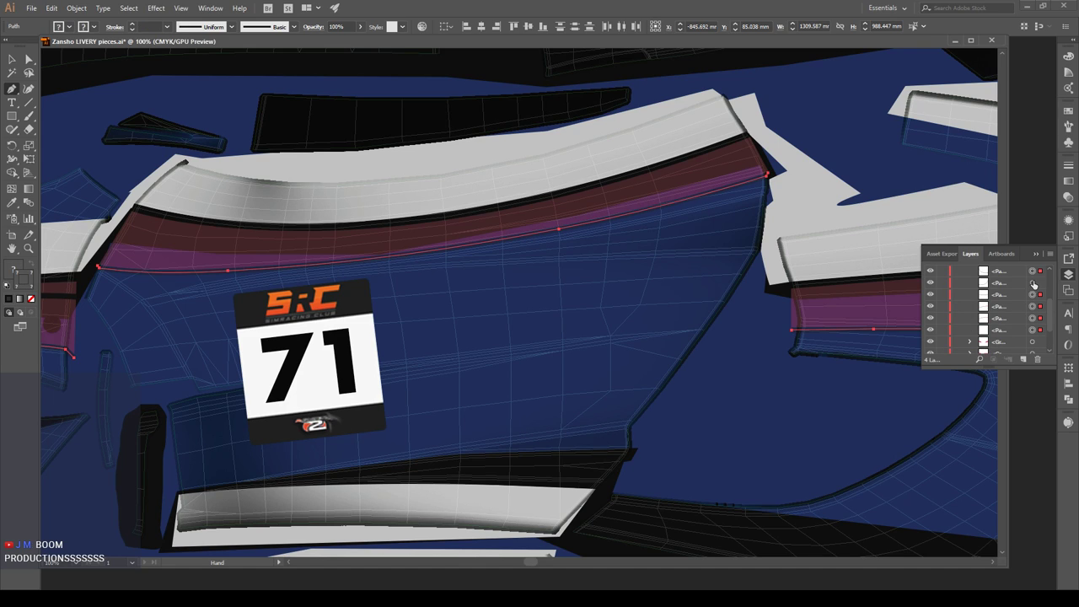
scroll(995, 328, "up", 3)
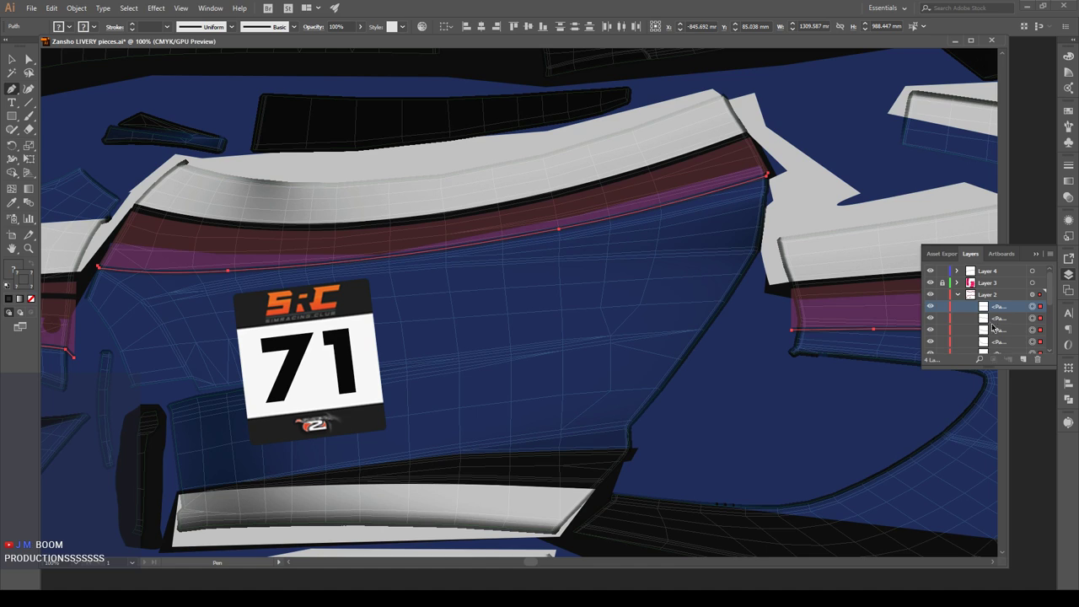
Step: Add a new top layer and send the selected stripe edge paths to it
key("ctrl+l")
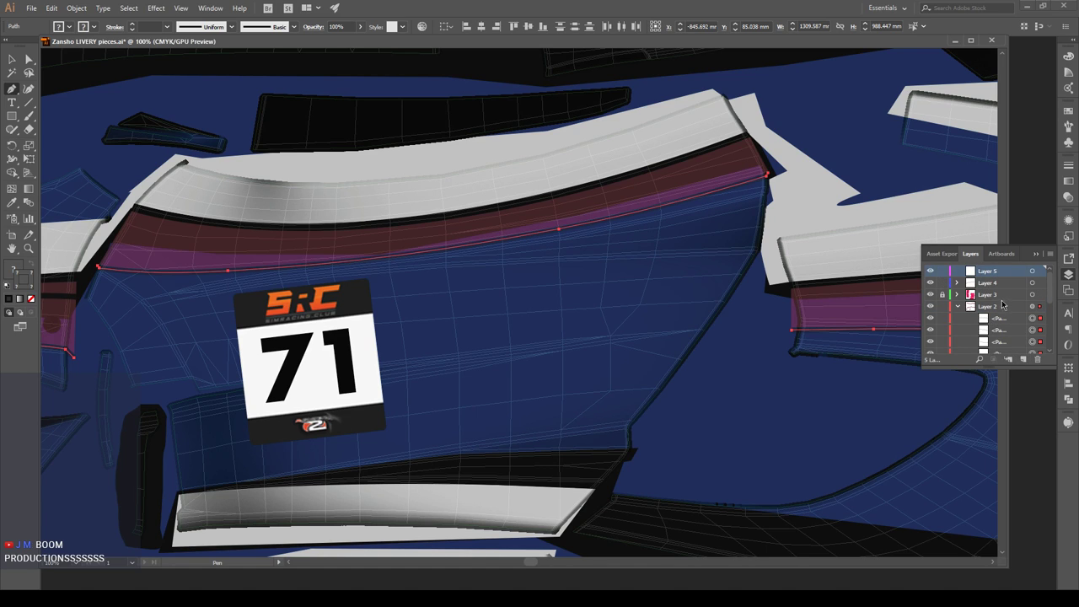
right_click(695, 196)
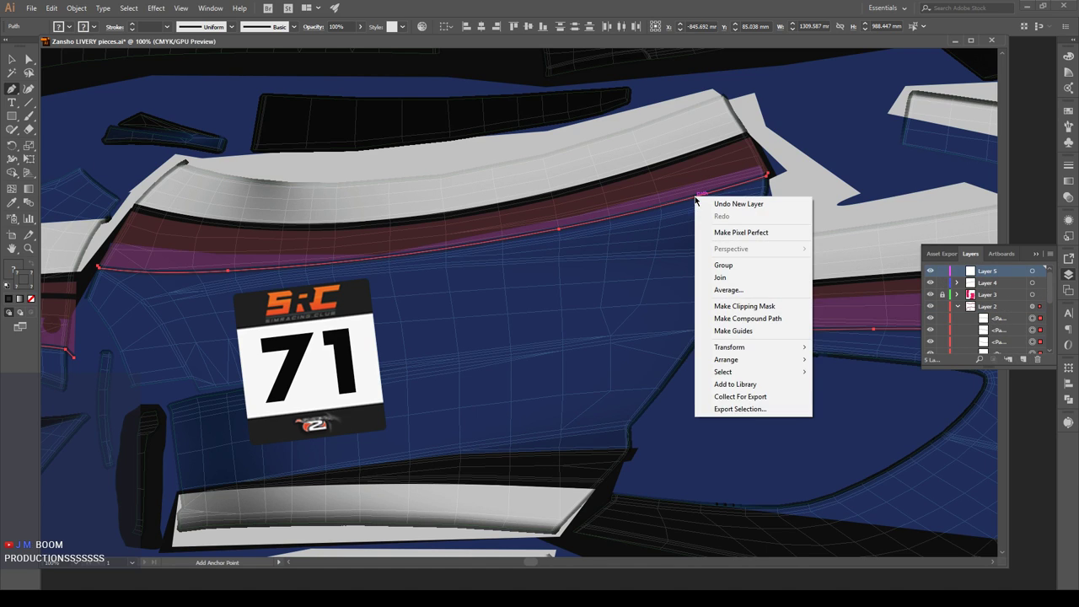
mouse_move(792, 359)
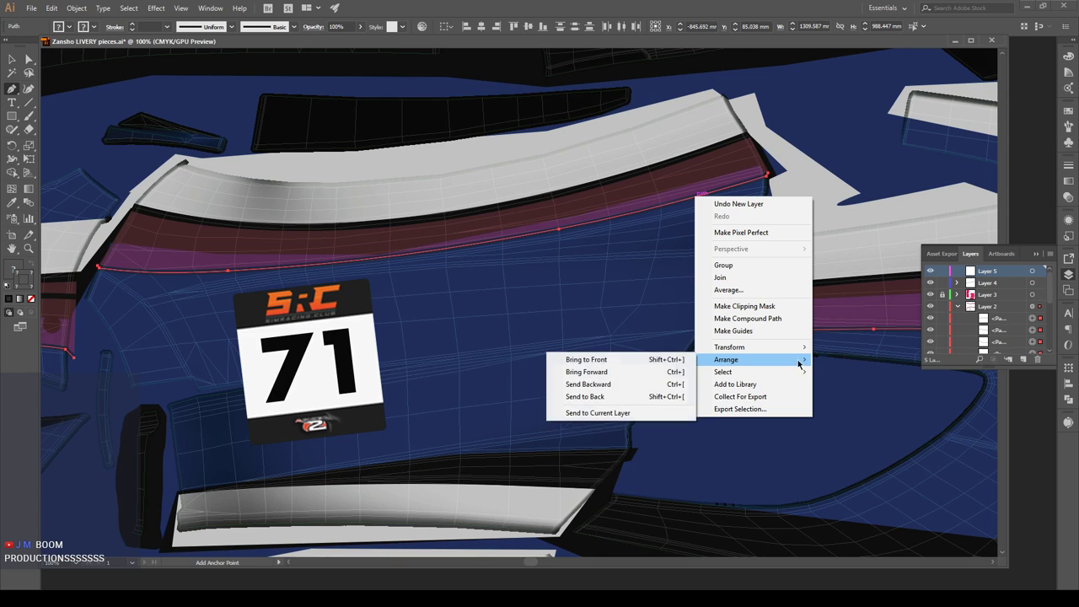
left_click(620, 414)
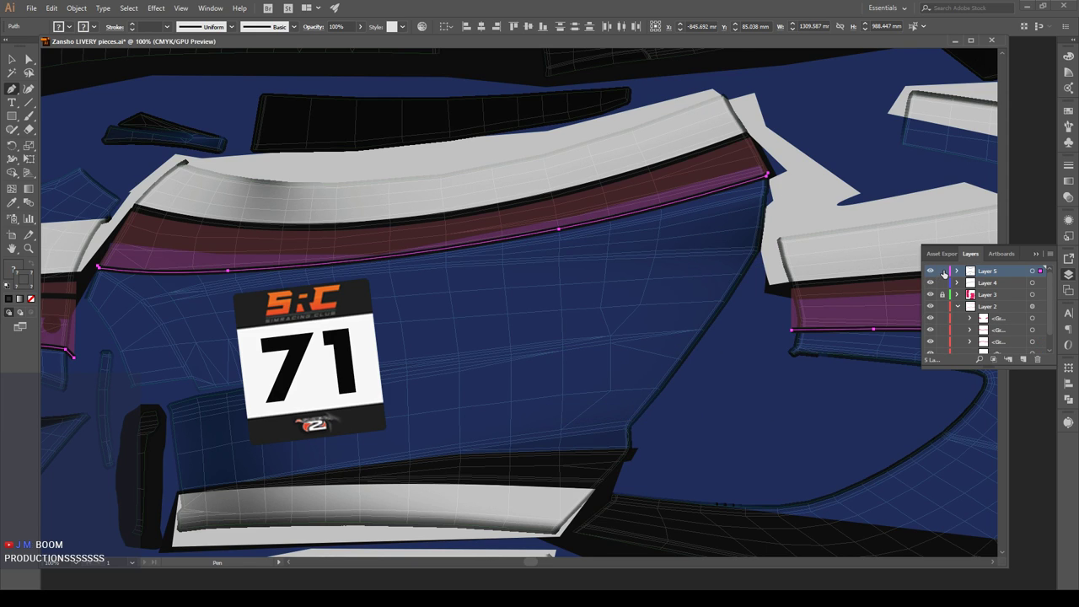
Step: Lock Layer 5 and Layer 2, collapse Layer 2, and make Layer 4 the active layer
left_click(942, 270)
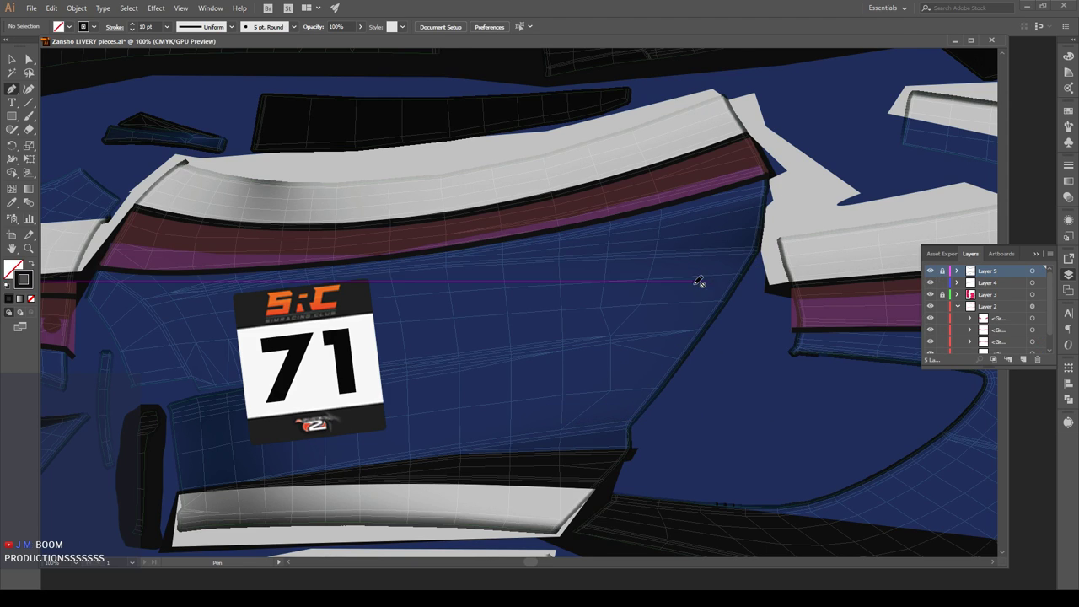
left_click(957, 307)
left_click(998, 285)
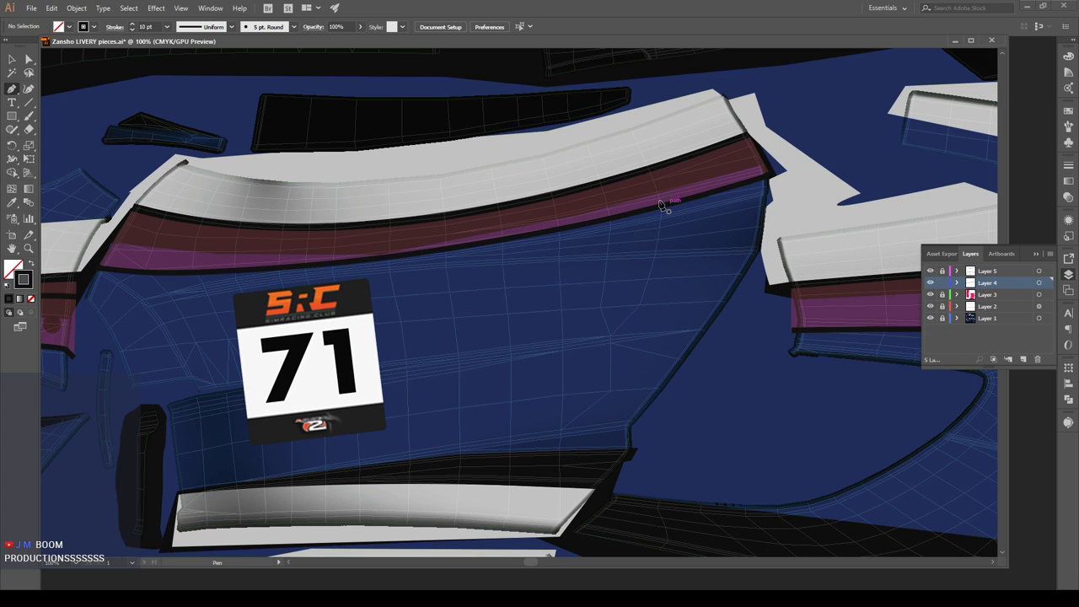
Step: Draw a curved Pen line on Layer 4 through the dark red band of the number 71 side panel and end the path
left_click_drag(273, 208, 305, 218)
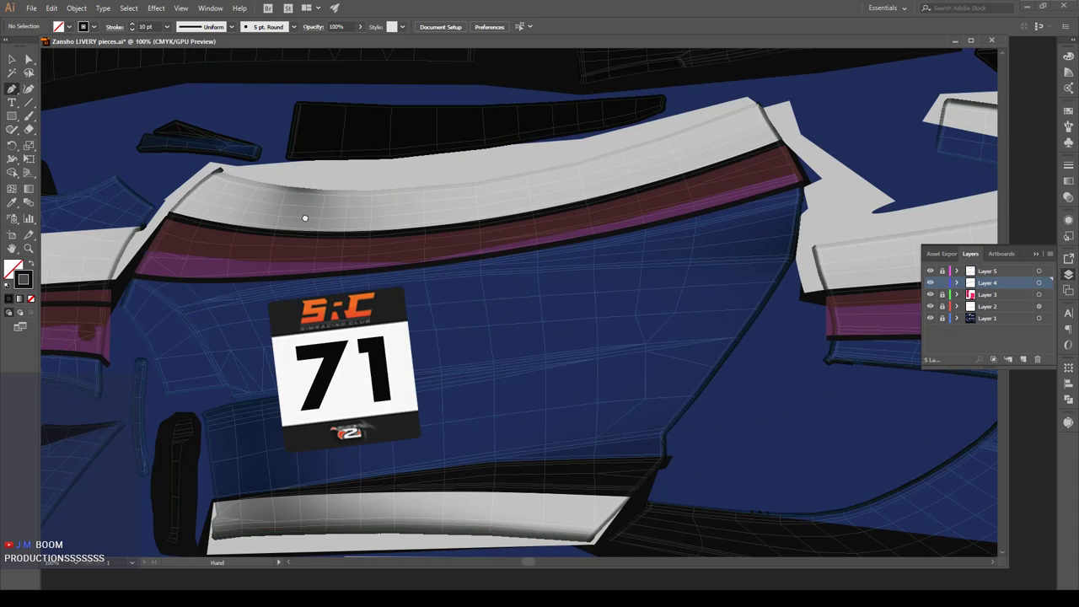
left_click(159, 229)
left_click(460, 237)
left_click_drag(636, 216, 638, 215)
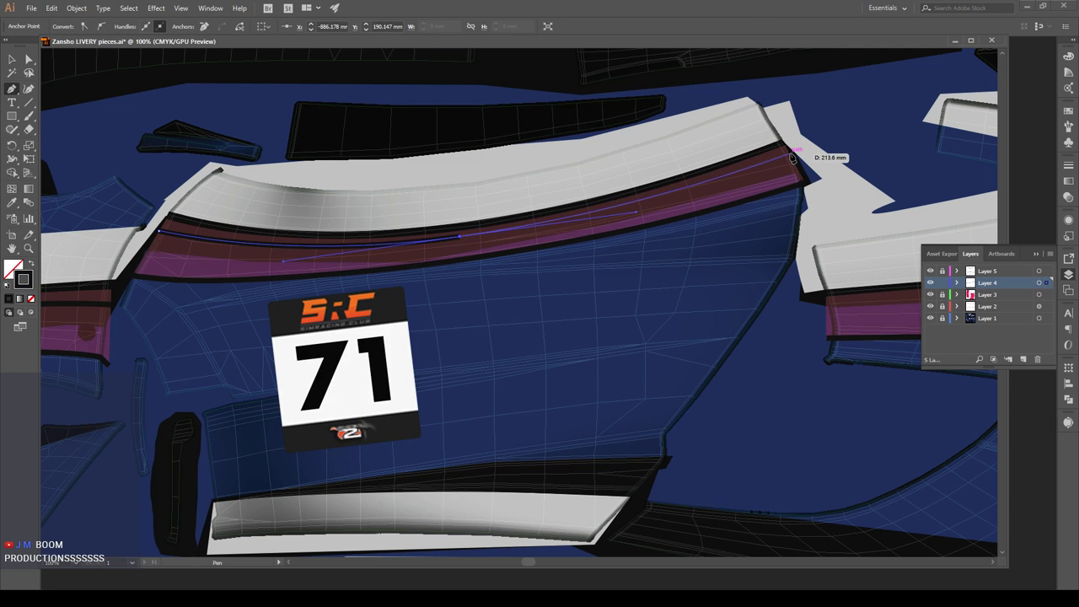
left_click(839, 170, "ctrl")
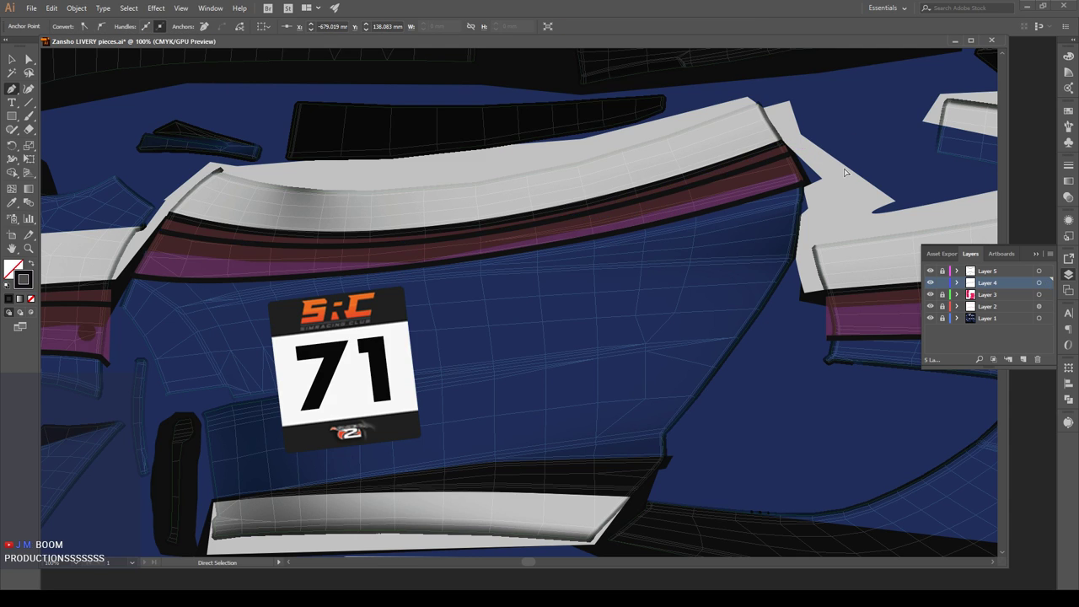
Step: Draw a second curved Pen line along the boundary between the dark red and purple bands of the number 71 panel
left_click(145, 251)
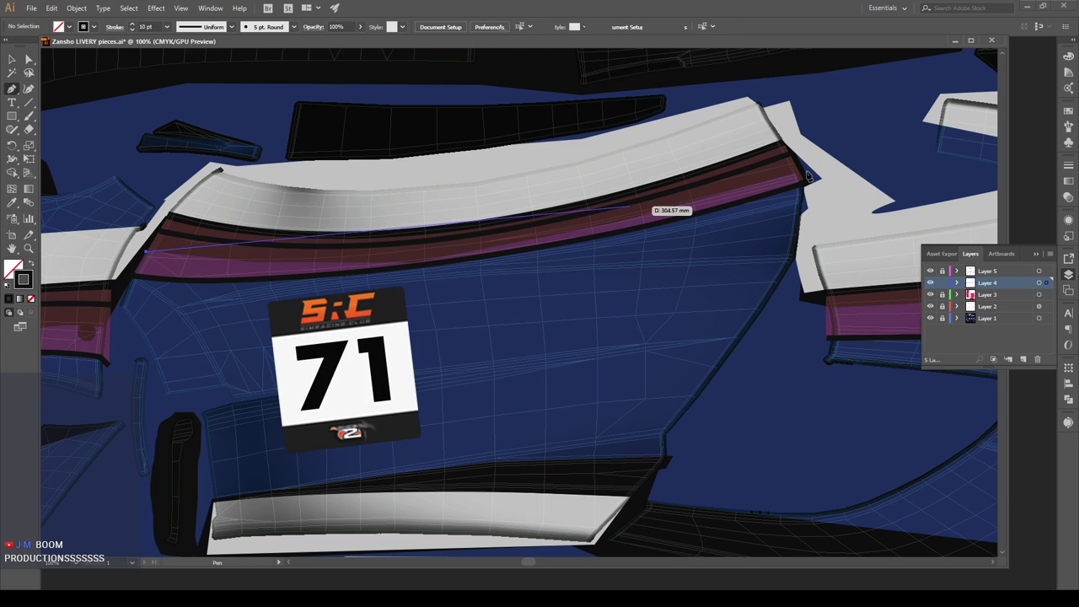
left_click_drag(462, 252, 483, 248)
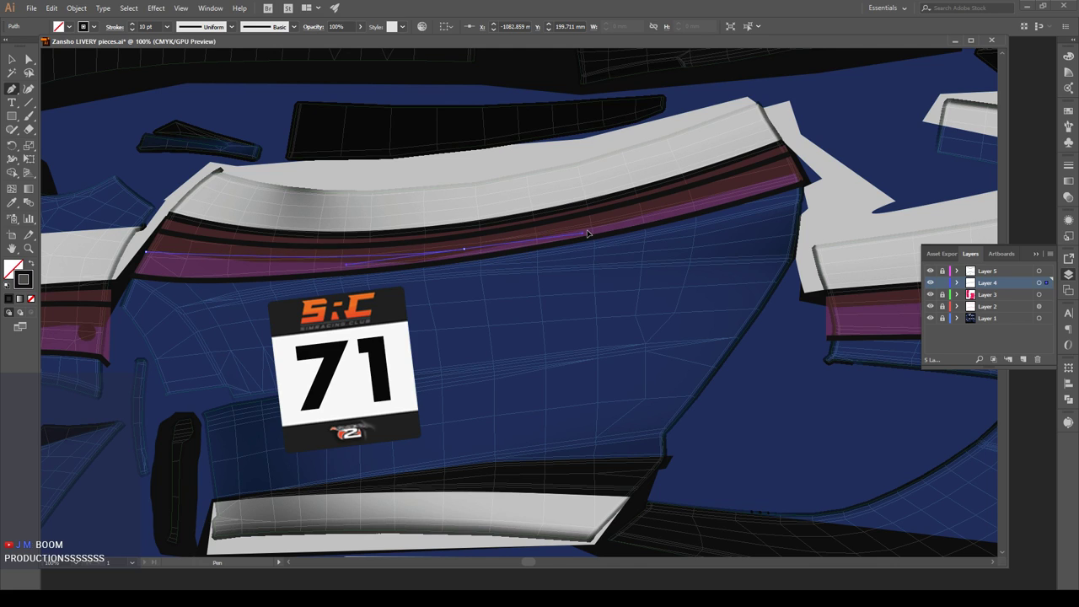
left_click(654, 224)
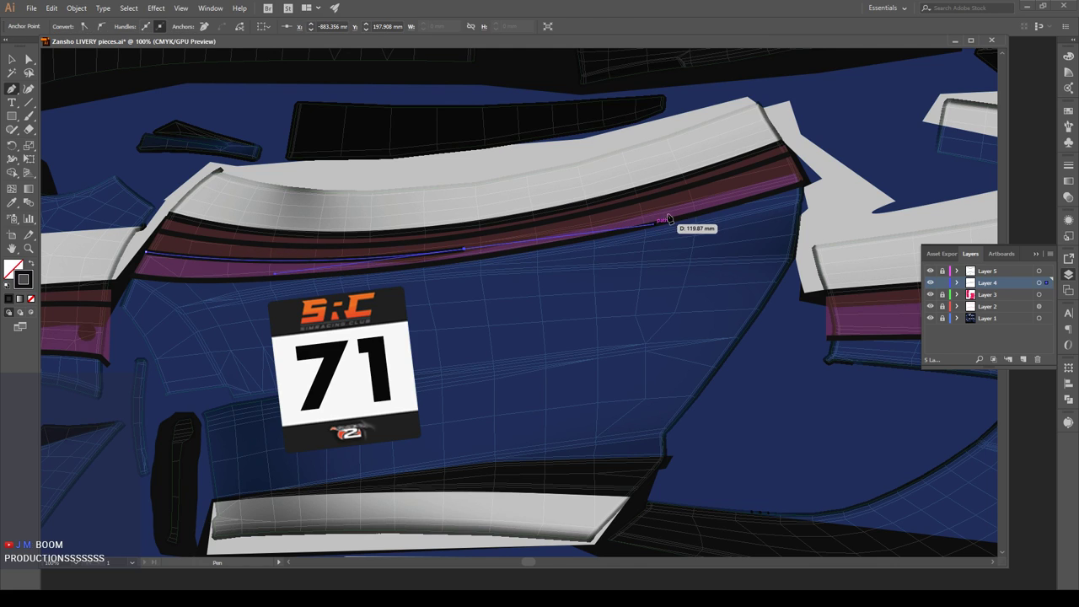
left_click(801, 172)
Step: Fine-tune the lower line's curve with Direct Selection by adjusting its middle anchor's handle and its left end anchor
left_click(29, 59)
left_click(490, 323)
left_click(465, 251)
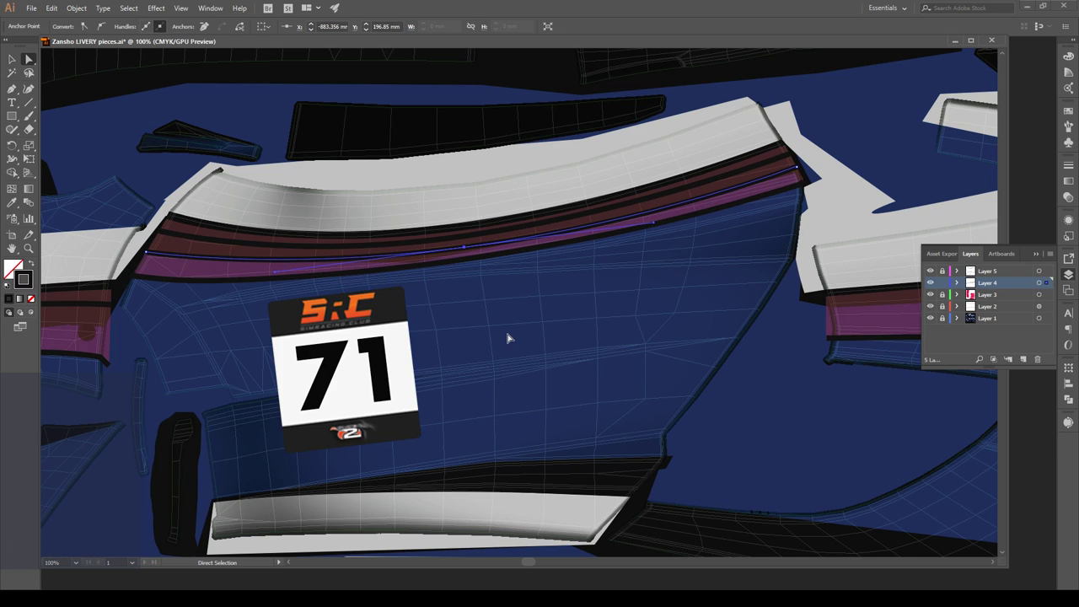
left_click_drag(274, 273, 270, 273)
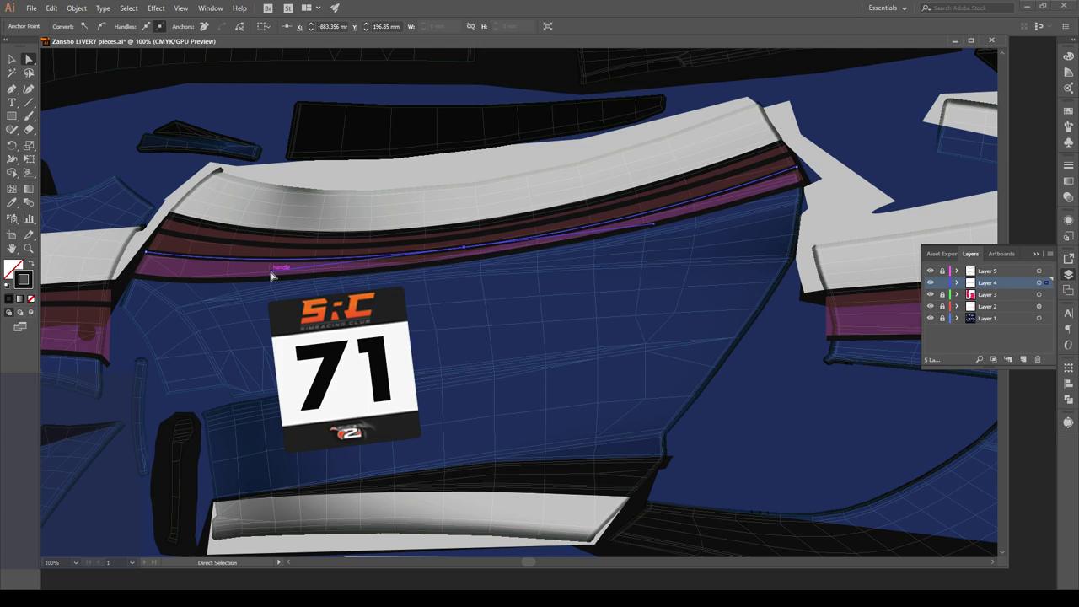
left_click(495, 292)
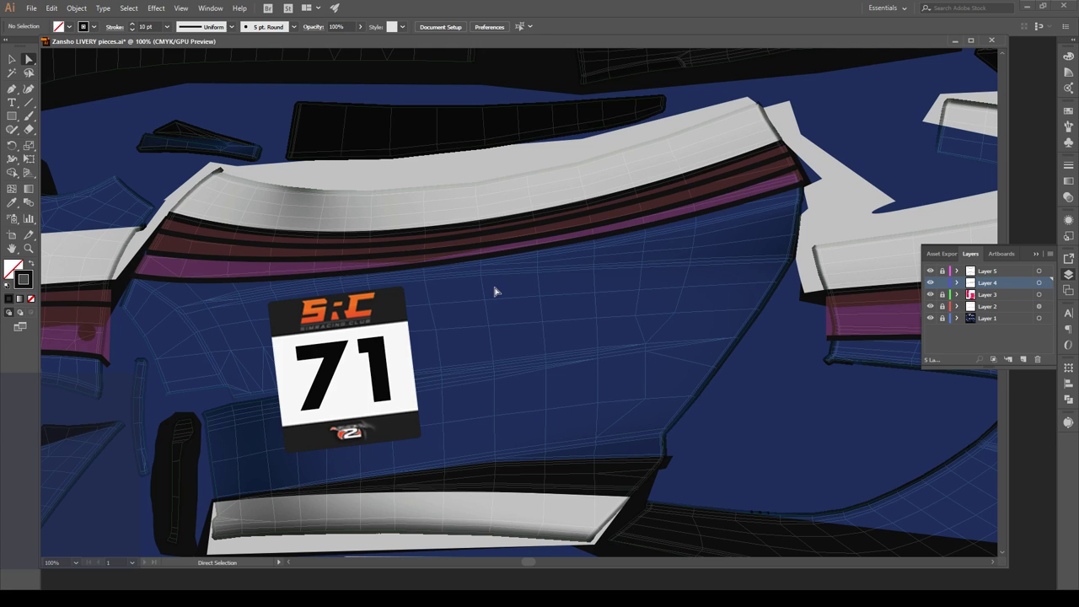
left_click(146, 258)
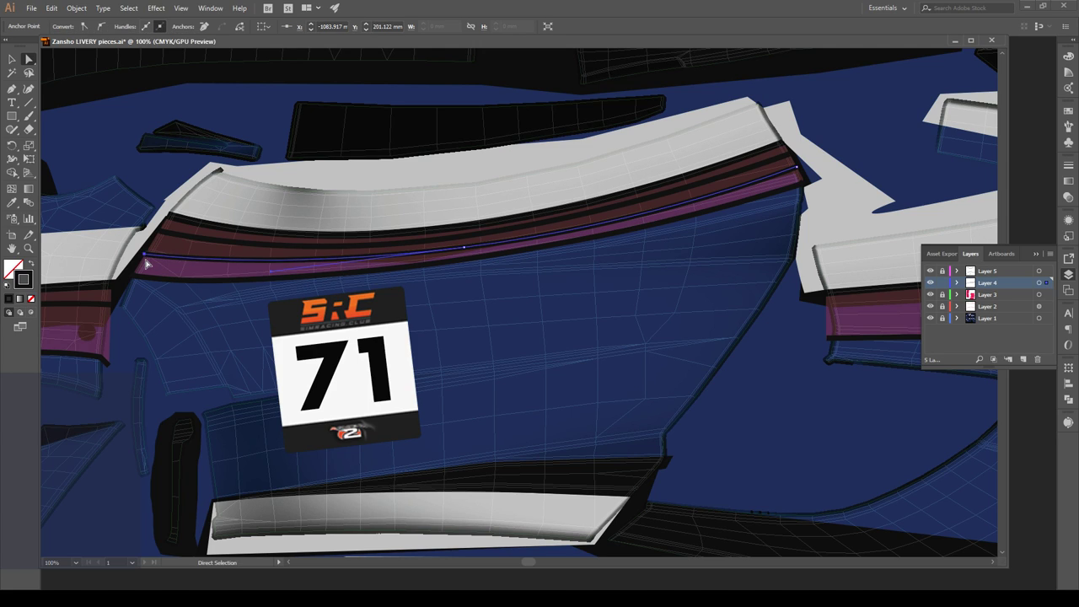
left_click(536, 269)
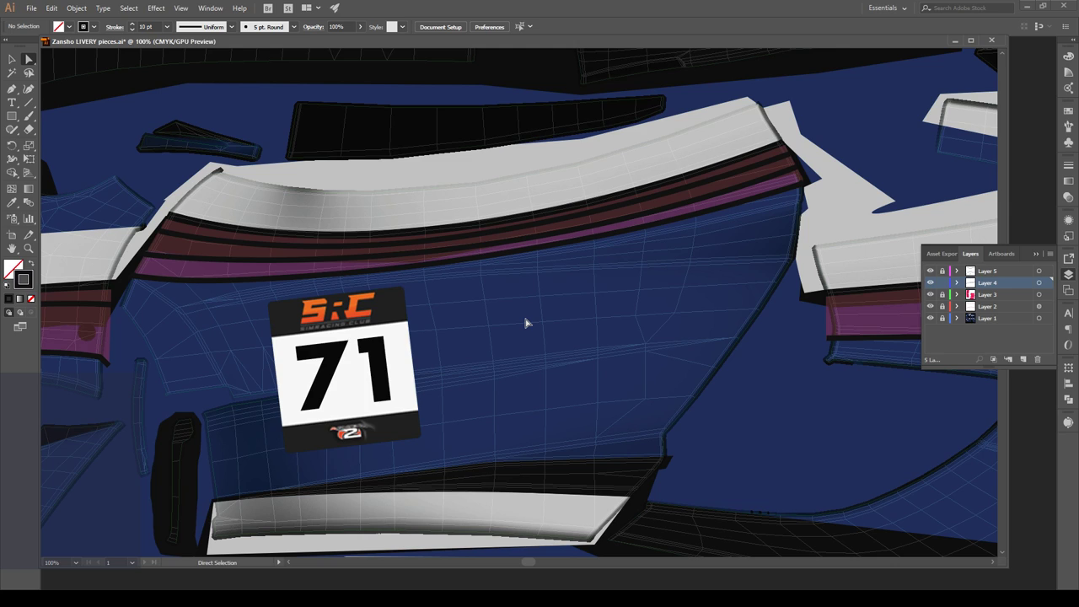
Step: Select the whole lower line on the number 71 panel and nudge it slightly downward
left_click(473, 244)
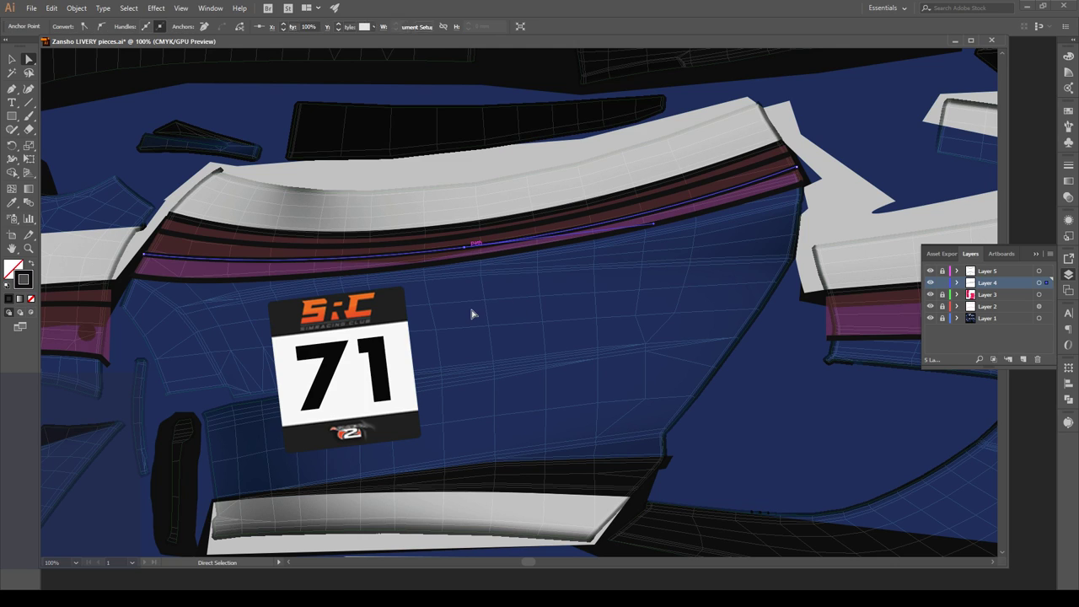
left_click(12, 59)
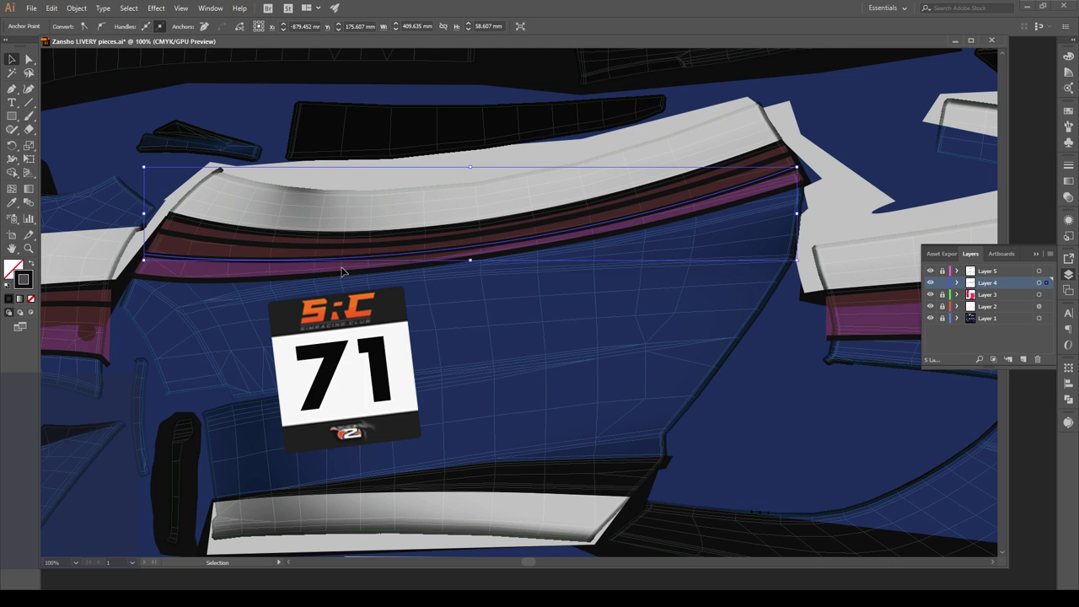
key("Down")
key("Down")
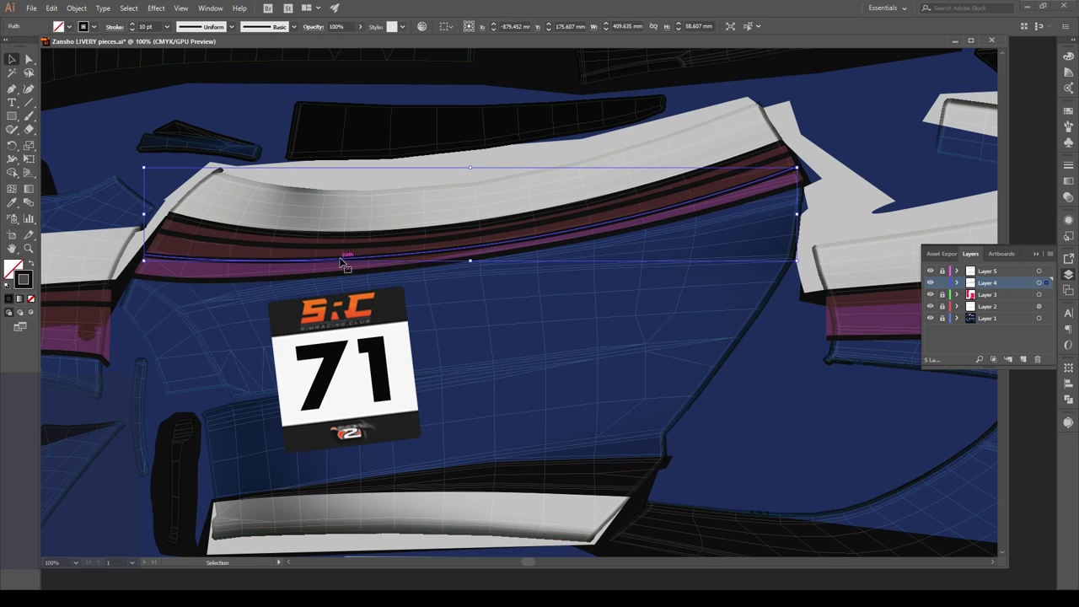
Step: Select the upper line in the dark red band, adjust its left end anchor with Direct Selection, and deselect it
left_click(376, 248)
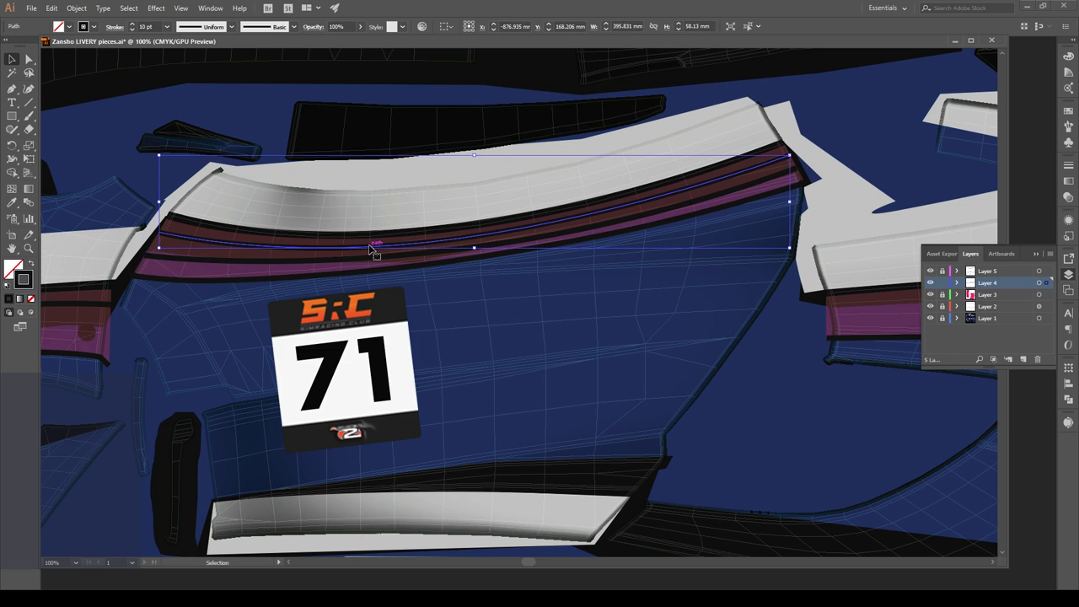
left_click(27, 59)
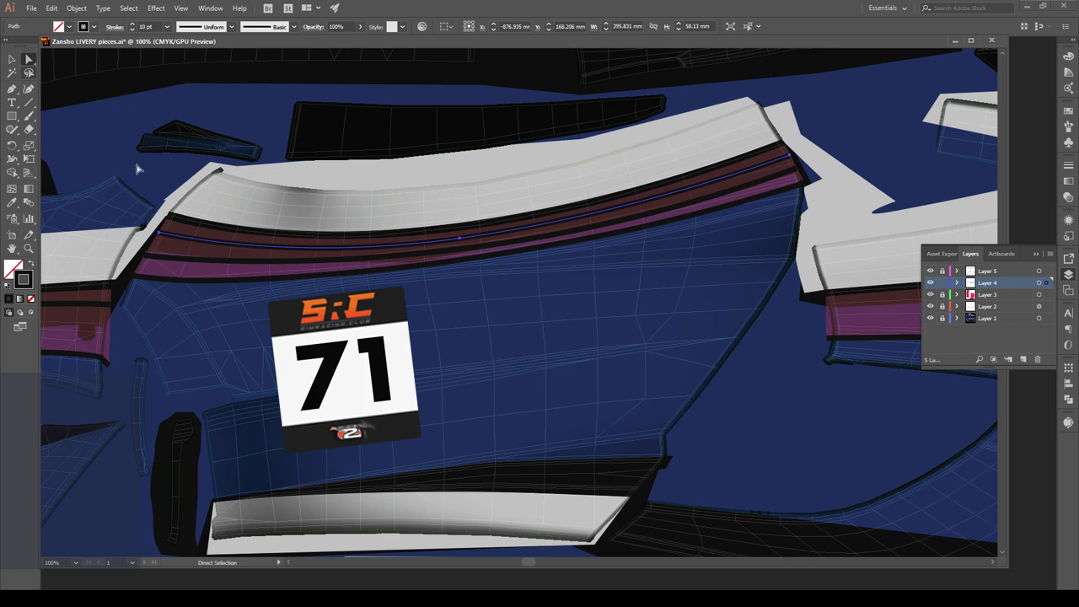
left_click(161, 233)
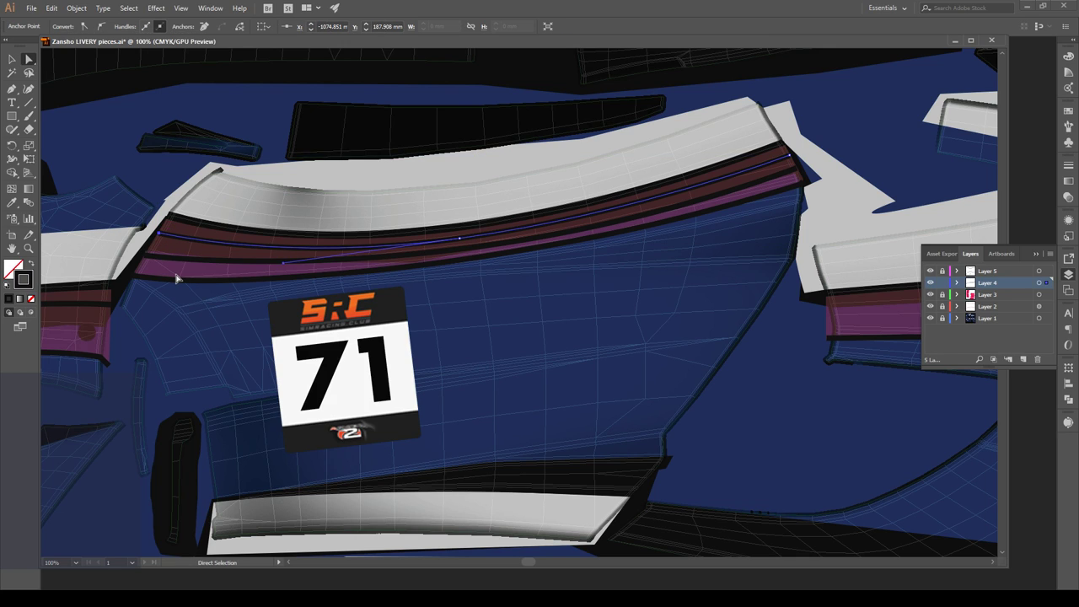
left_click(112, 305)
left_click(232, 332)
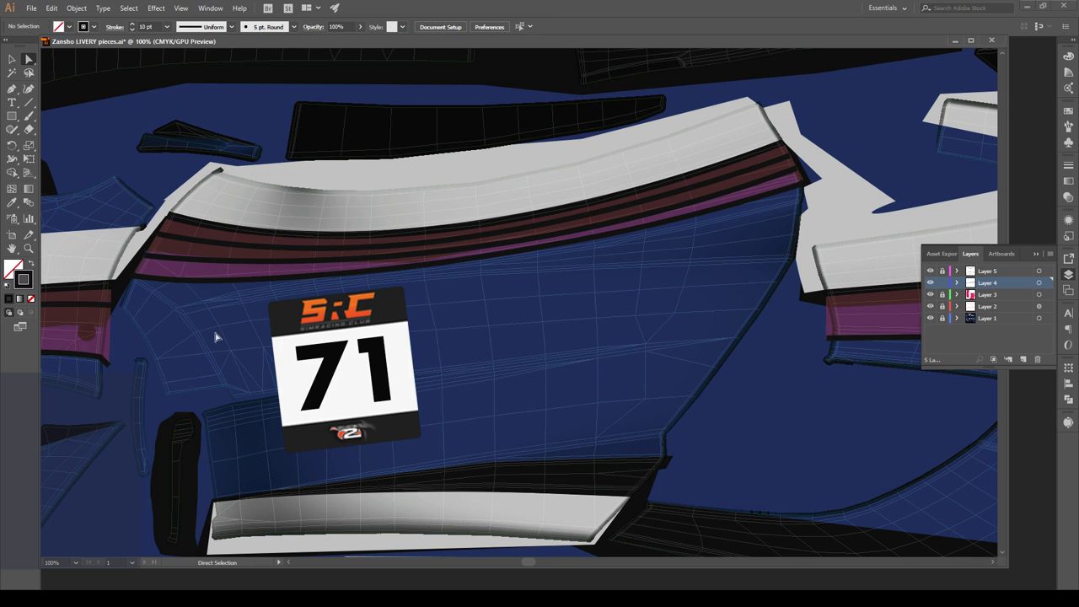
Step: Draw a curved Pen line between the dark red and purple bands of the adjoining fender panel and end the path
left_click_drag(224, 337, 622, 233)
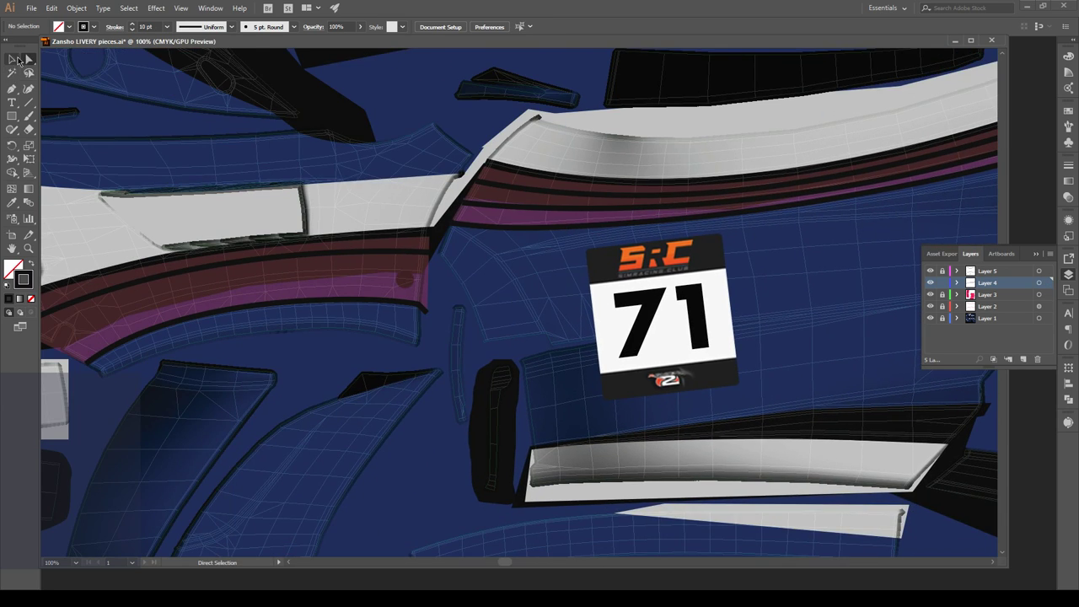
left_click(12, 88)
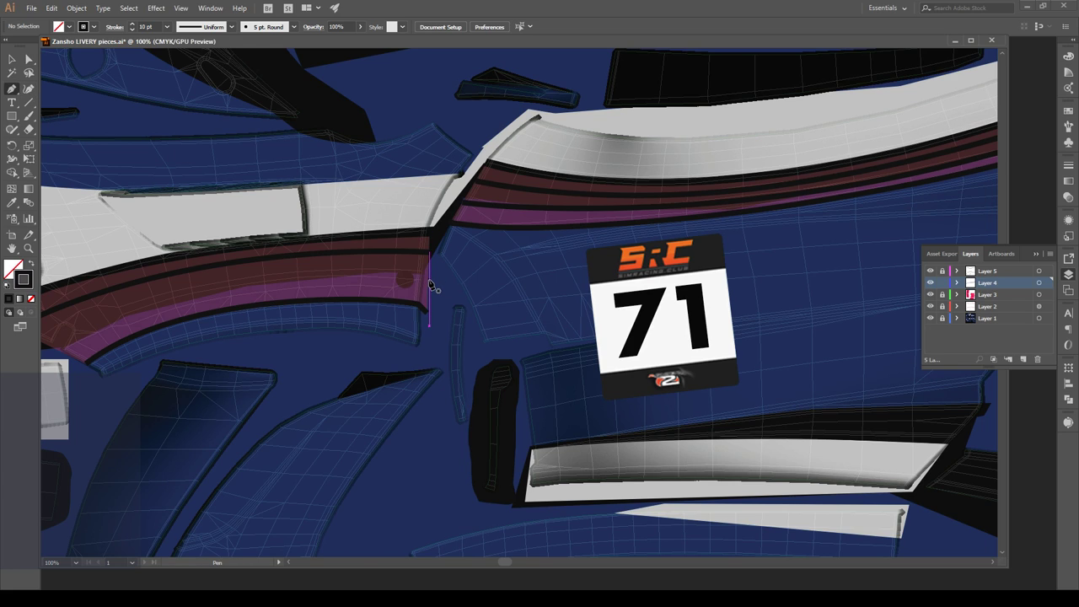
left_click(429, 281)
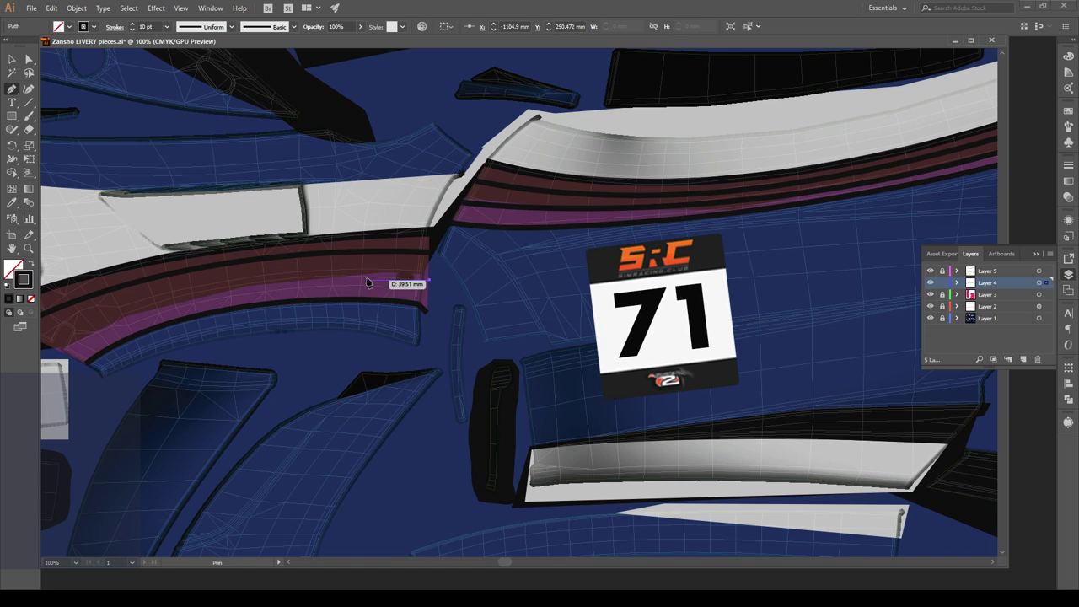
left_click_drag(234, 301, 512, 247)
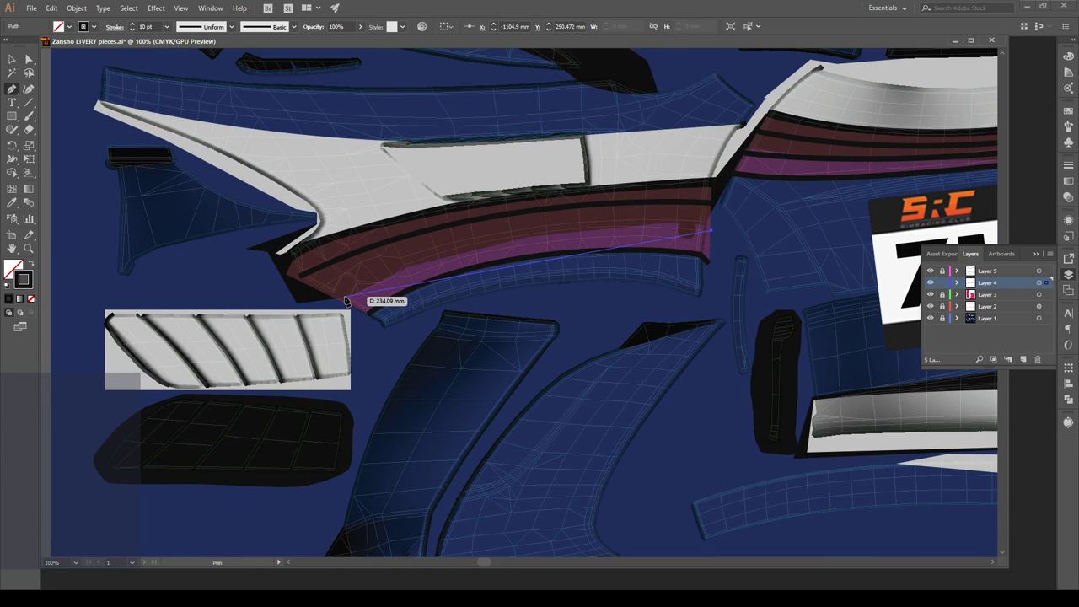
left_click_drag(336, 294, 180, 385)
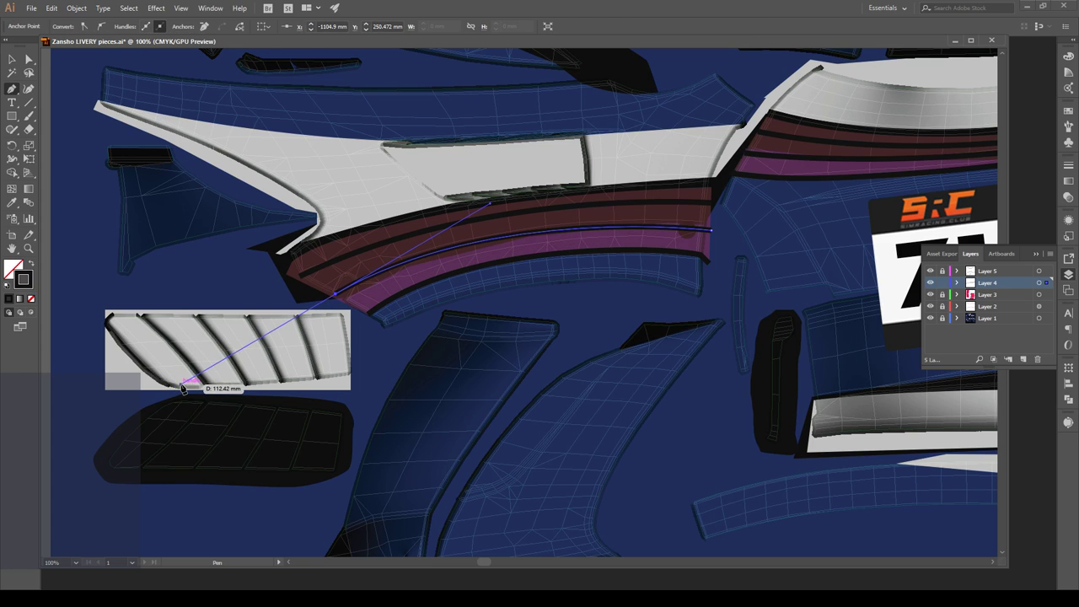
left_click(402, 338, "ctrl")
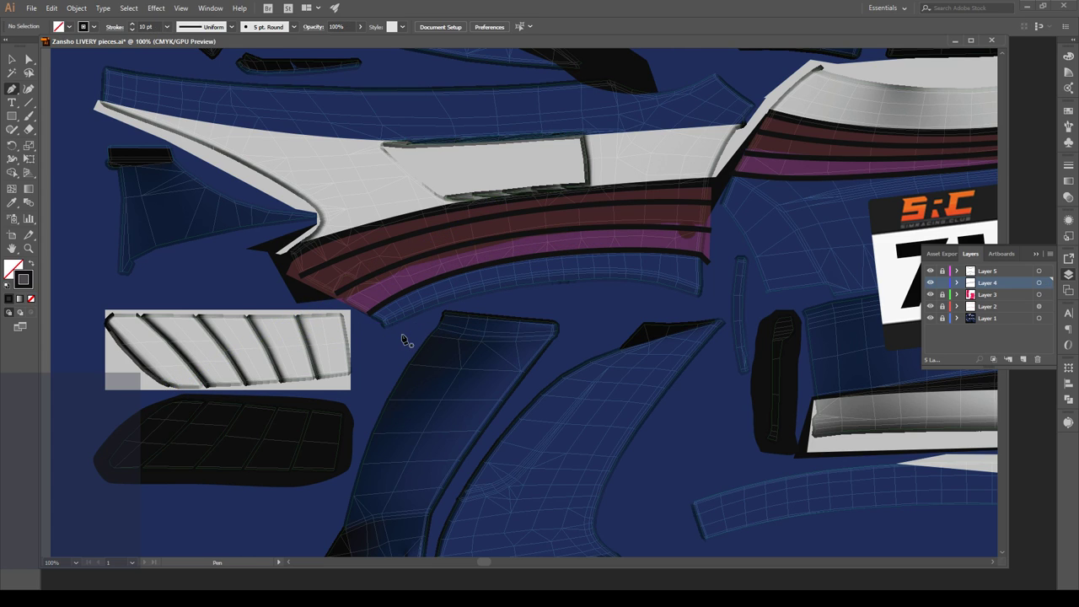
Step: Draw a curved Pen line on the small multicoloured panel, along the purple band's inner edge to the panel's narrow end
left_click_drag(775, 200, 404, 315)
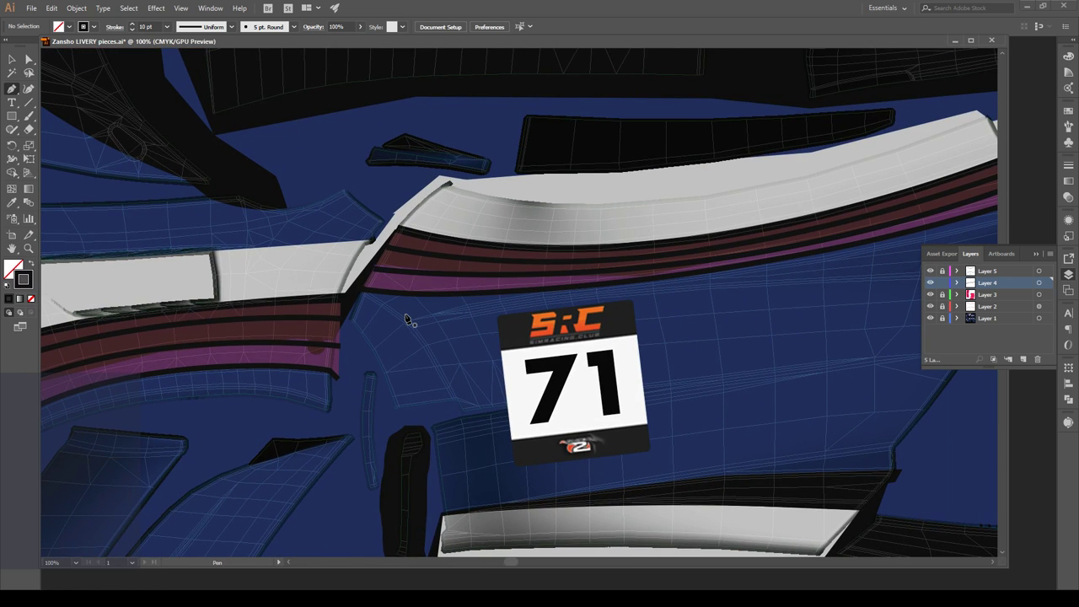
left_click_drag(426, 400, 615, 78)
left_click_drag(446, 202, 278, 376)
left_click_drag(619, 452, 555, 187)
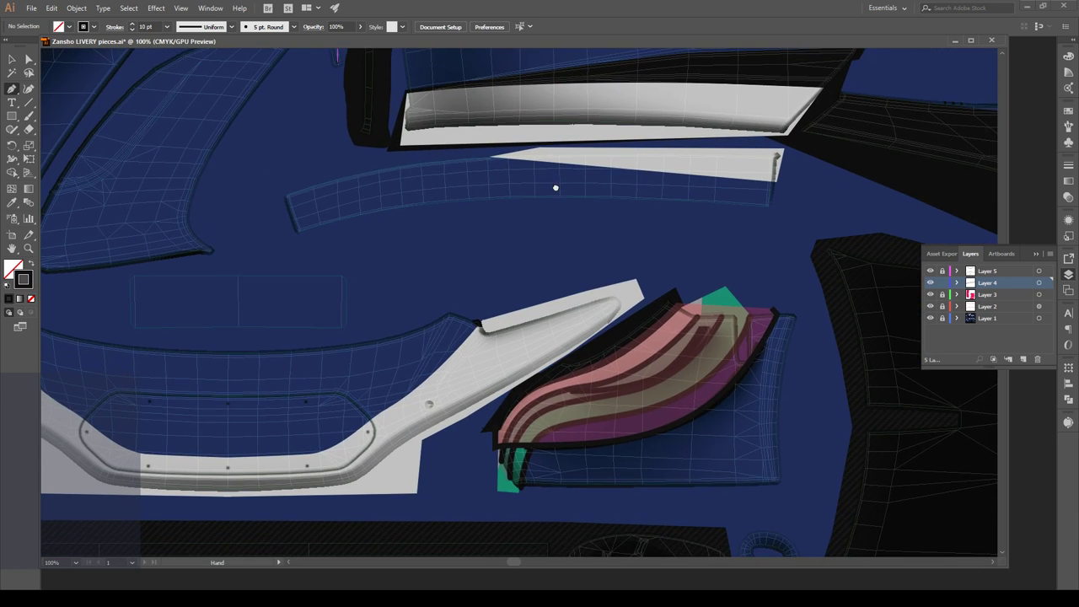
left_click(738, 321)
left_click_drag(641, 407, 420, 458)
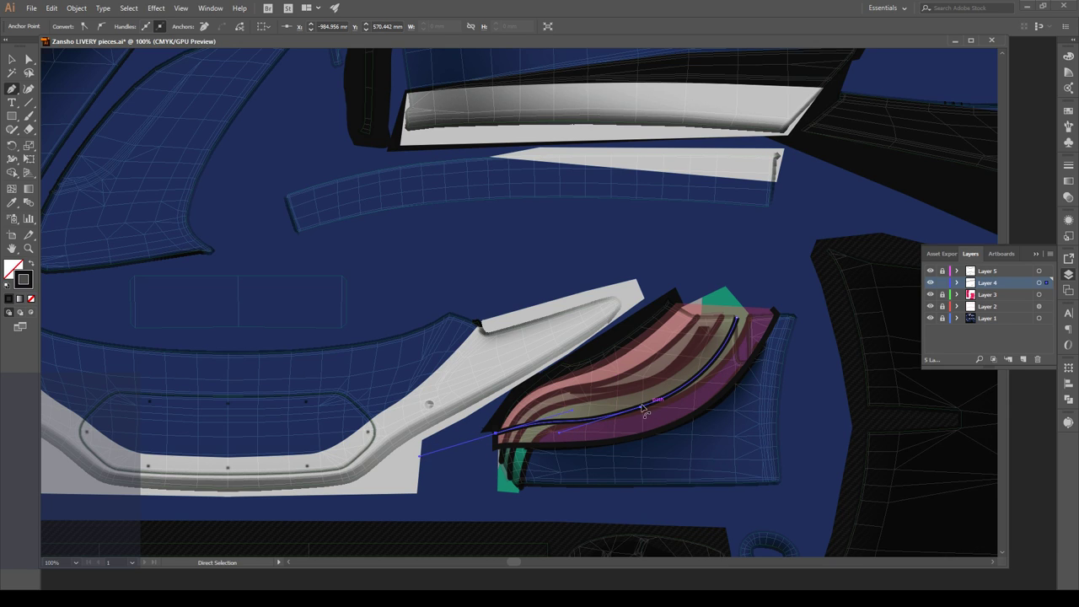
Step: Refine the new line's middle and end anchors and the end handle to smooth its curve, and end the path
mouse_move(641, 407)
left_mouse_down()
mouse_move(651, 401)
mouse_move(640, 407)
left_mouse_up()
left_click_drag(558, 435, 496, 444)
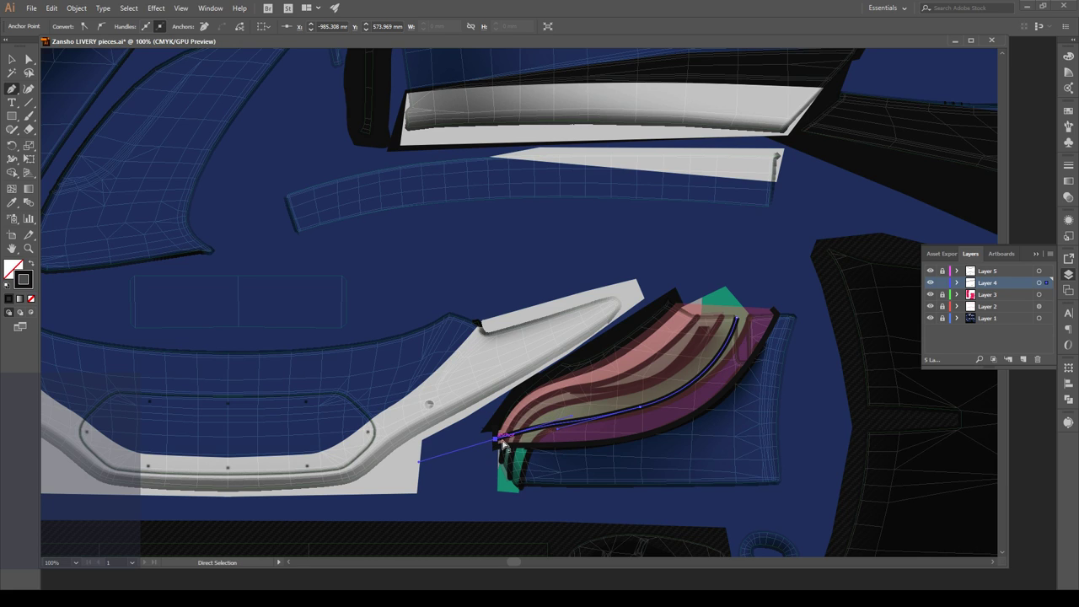
left_click_drag(570, 414, 556, 407)
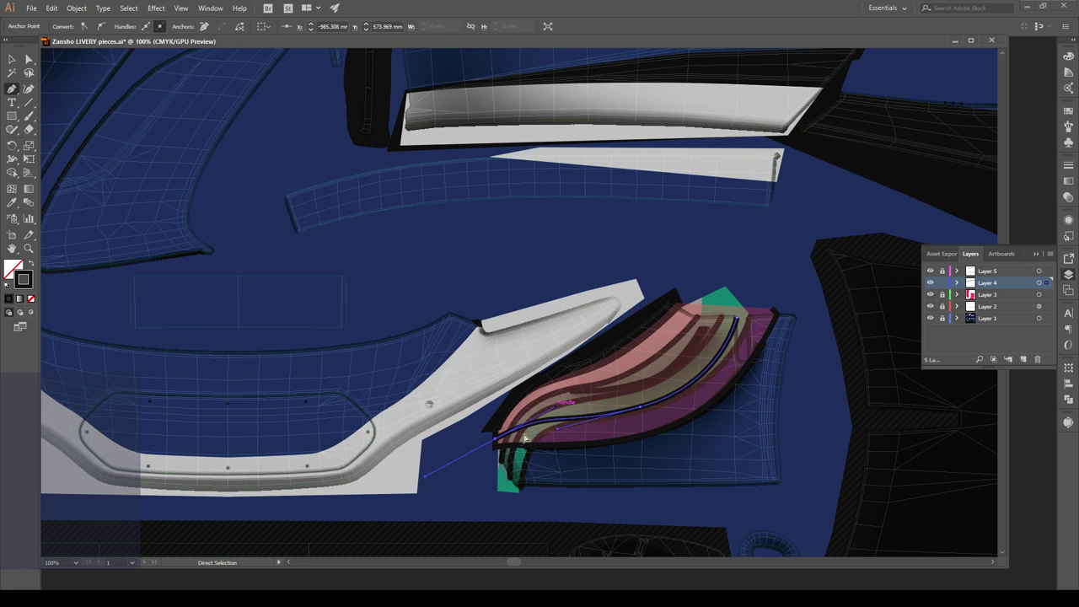
left_click_drag(496, 441, 496, 446)
left_click_drag(557, 410, 530, 420)
left_click(671, 473, "ctrl")
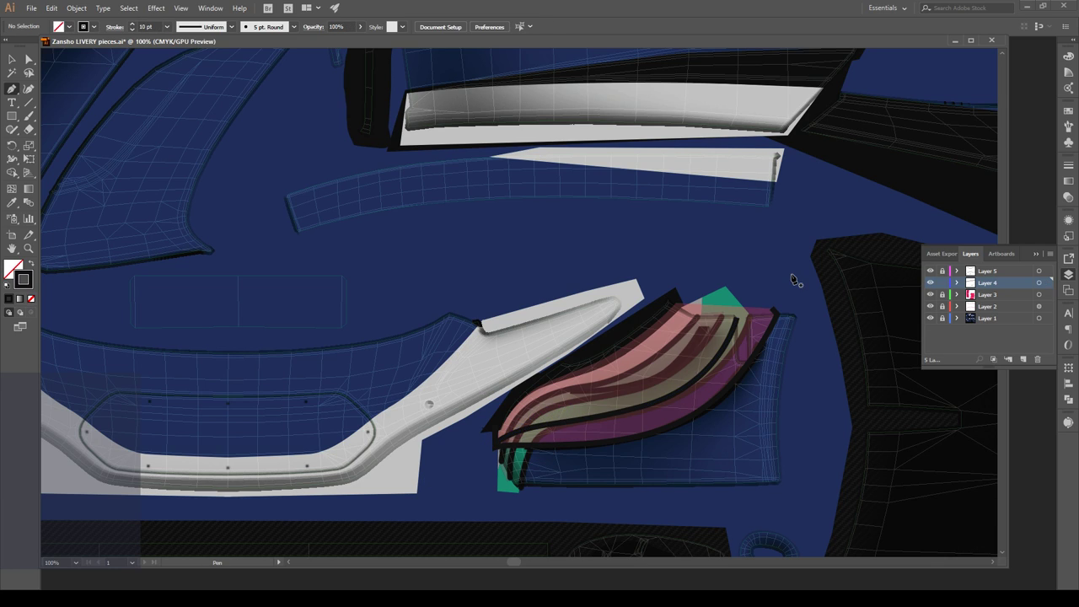
Step: Draw a curved Pen line on the small multicoloured panel, along the pink band's inner edge to the panel's narrow end
left_click_drag(734, 159, 473, 186)
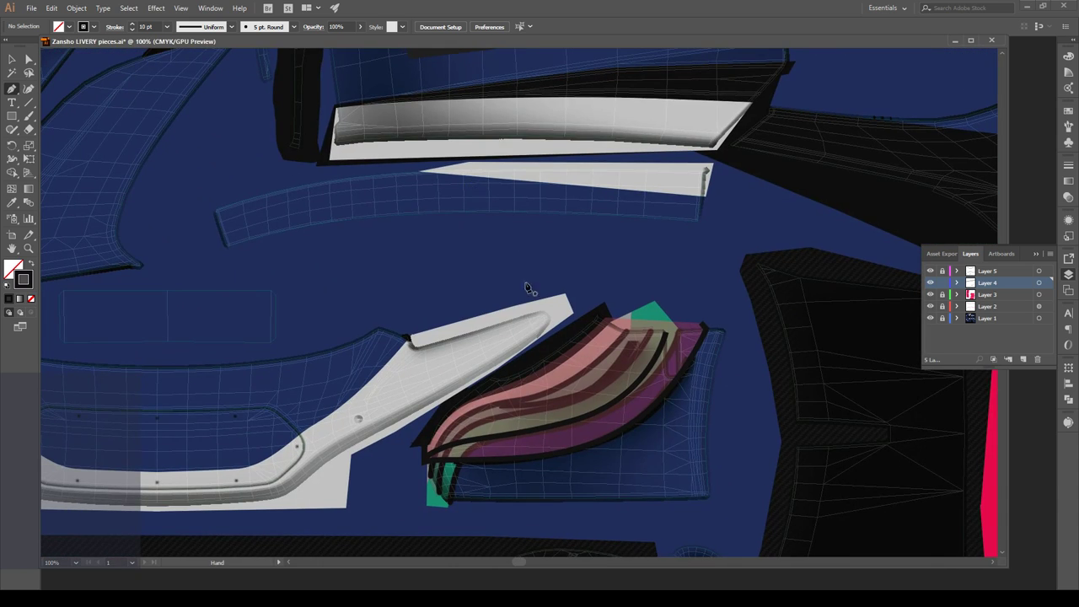
left_click(630, 330)
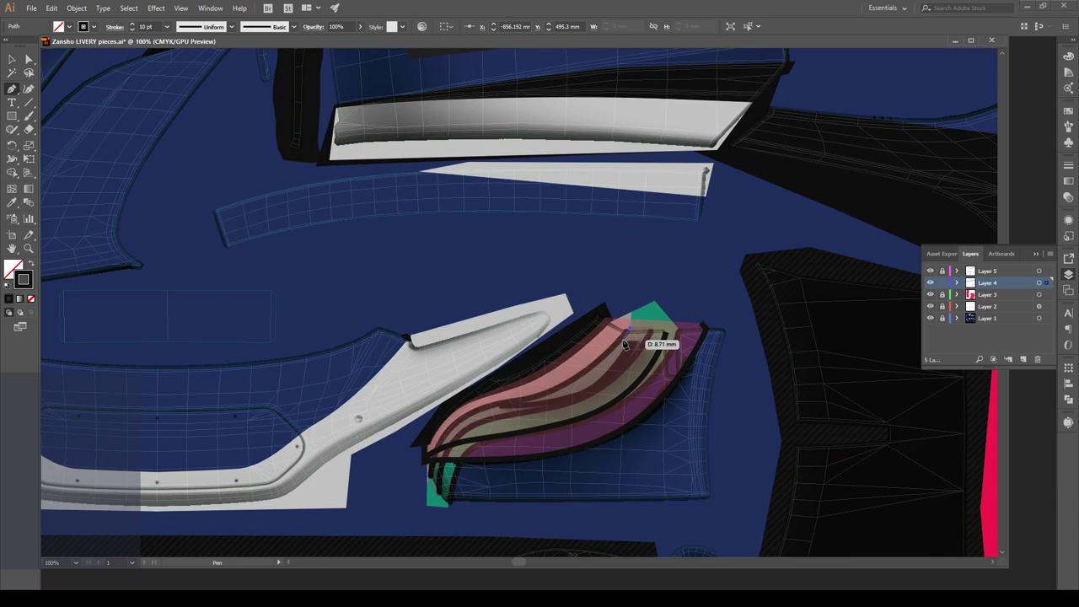
mouse_move(554, 395)
left_mouse_down()
mouse_move(495, 409)
mouse_move(550, 398)
left_mouse_up()
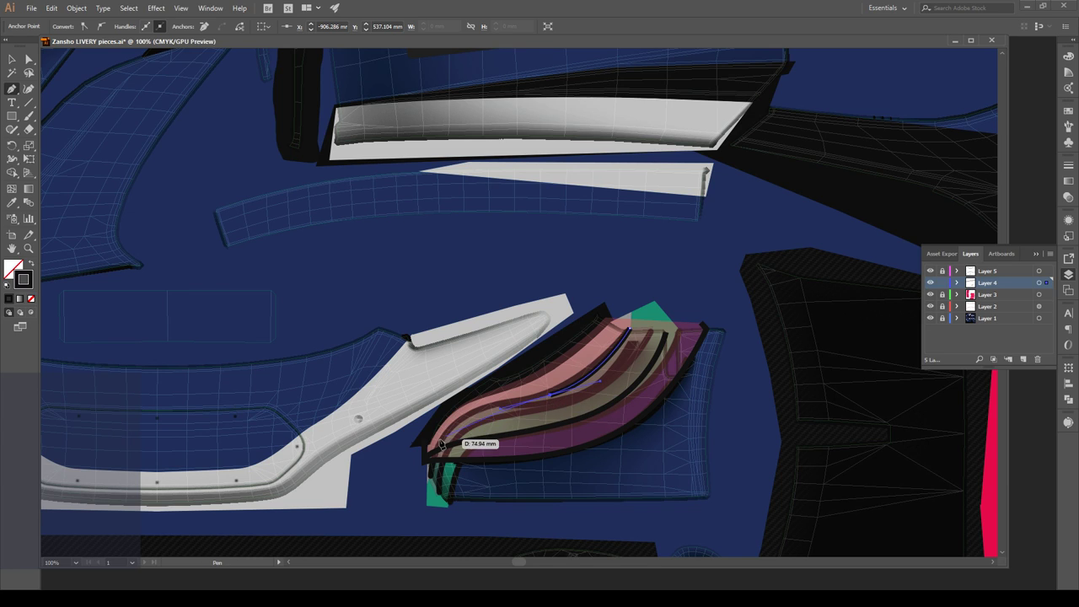
left_click_drag(427, 450, 398, 483)
Step: Refine the new line's middle handle, nudge its end anchor slightly down and inward at the panel's narrow end, and deselect it
key("ctrl")
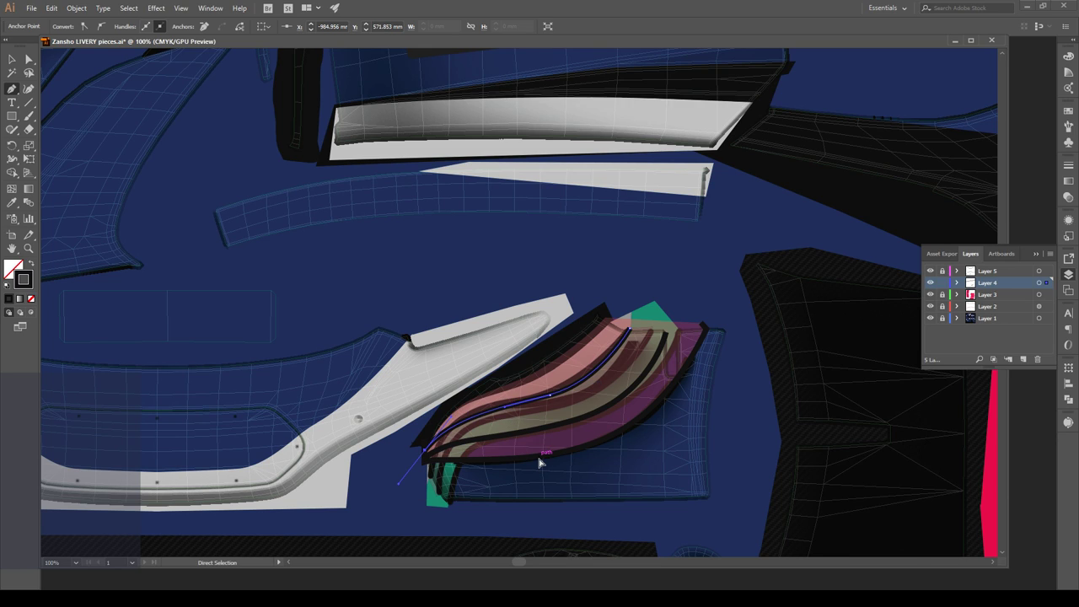
left_click(507, 407)
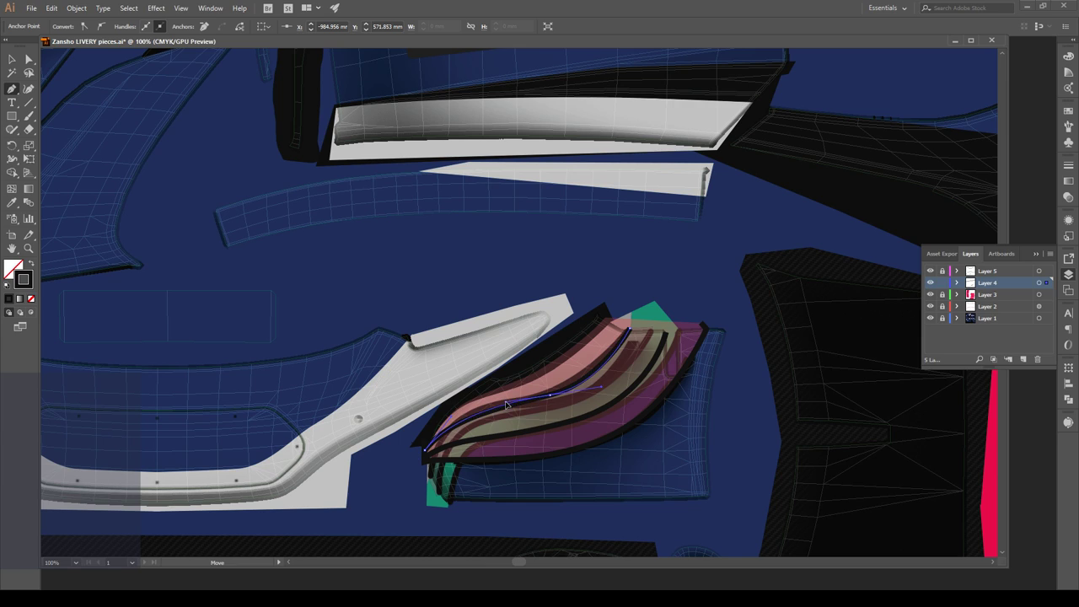
left_click_drag(506, 405, 506, 405)
left_click(425, 452, "ctrl")
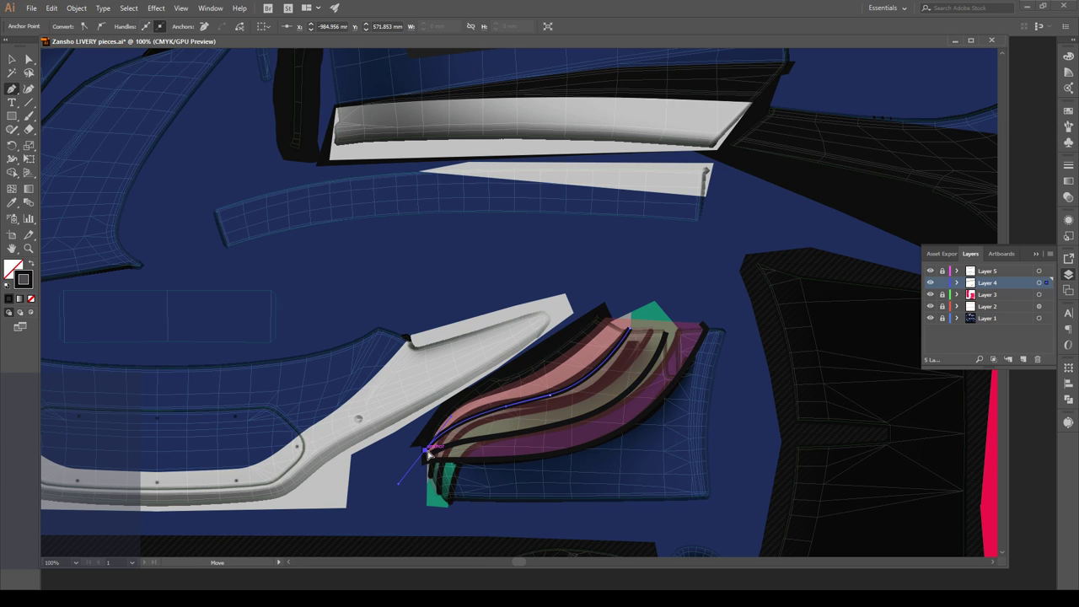
key("ctrl+Down")
key("ctrl+Down")
key("ctrl+Right")
key("ctrl+Right")
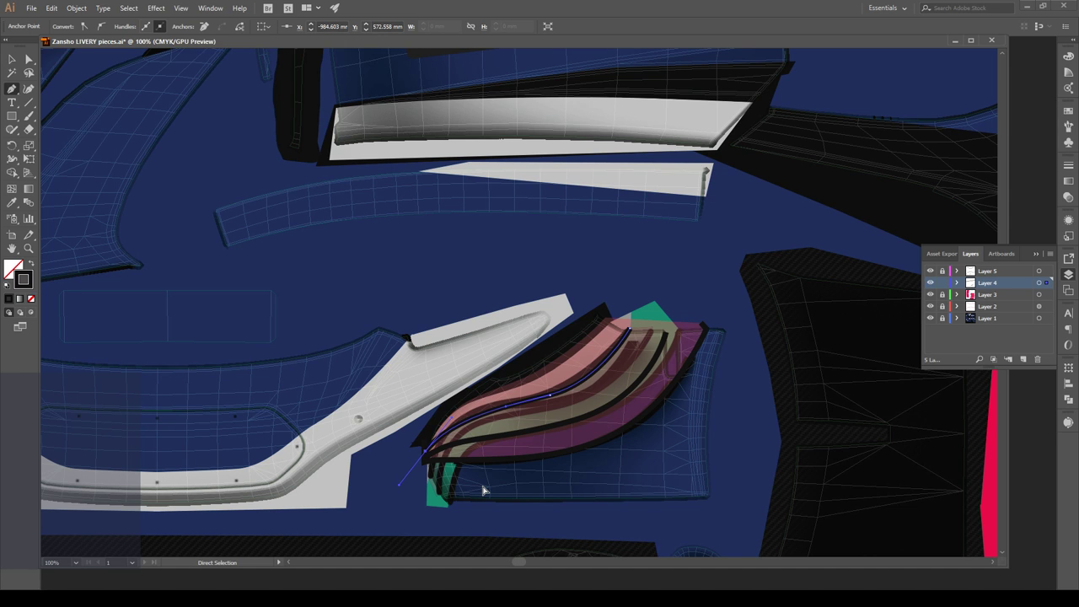
left_click(381, 489, "ctrl")
Step: Examine the whole livery layout, comparing the divided bands on the side, fender and small curved panels
key("z")
left_click(461, 366, "alt")
left_click(461, 365, "alt")
left_click(461, 366, "alt")
left_click(653, 250)
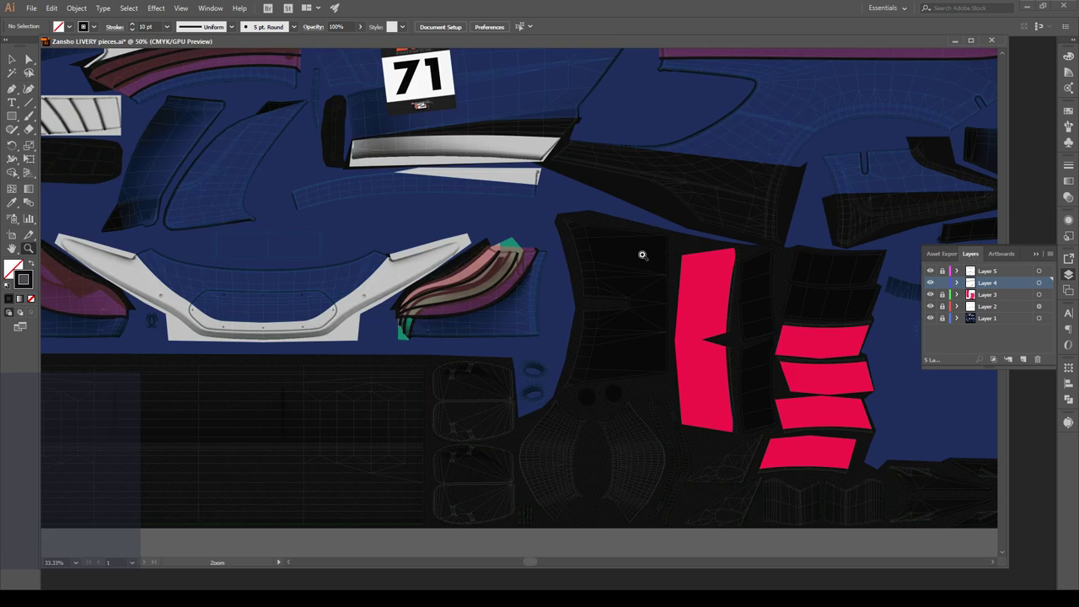
left_click(652, 249)
left_click_drag(345, 240, 675, 250)
left_click(613, 245, "alt")
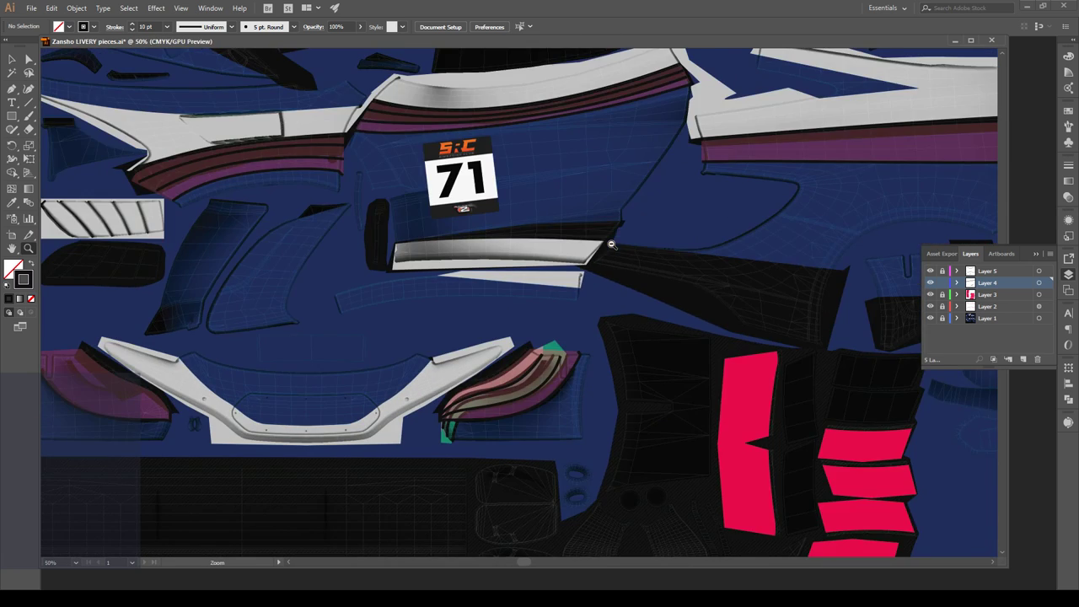
left_click(612, 244, "alt")
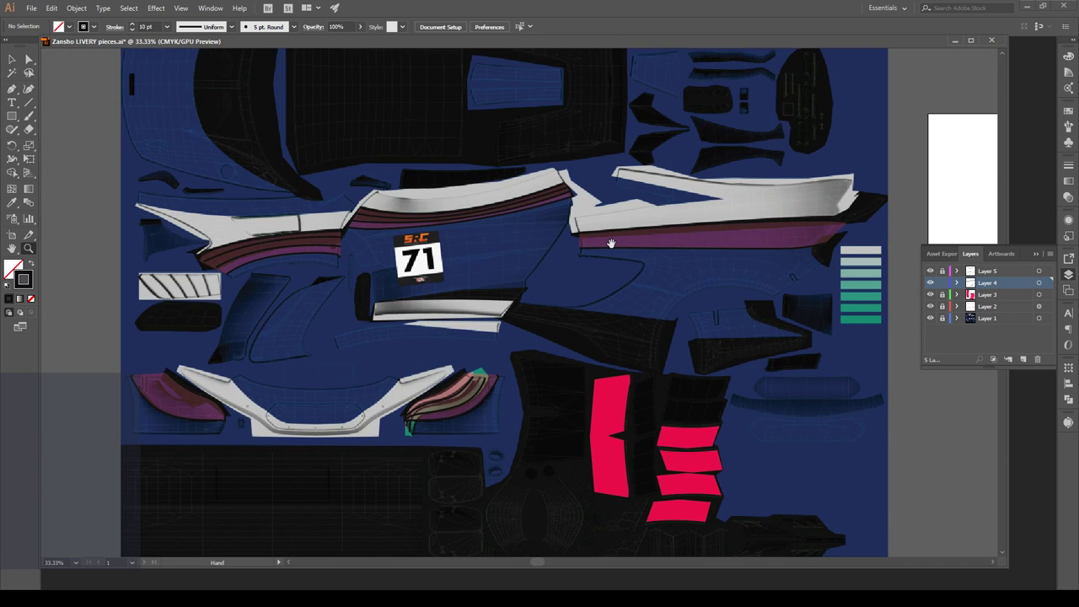
left_click(485, 207)
left_click(484, 206)
left_click(574, 435)
left_click(573, 436)
left_click_drag(451, 184, 579, 367)
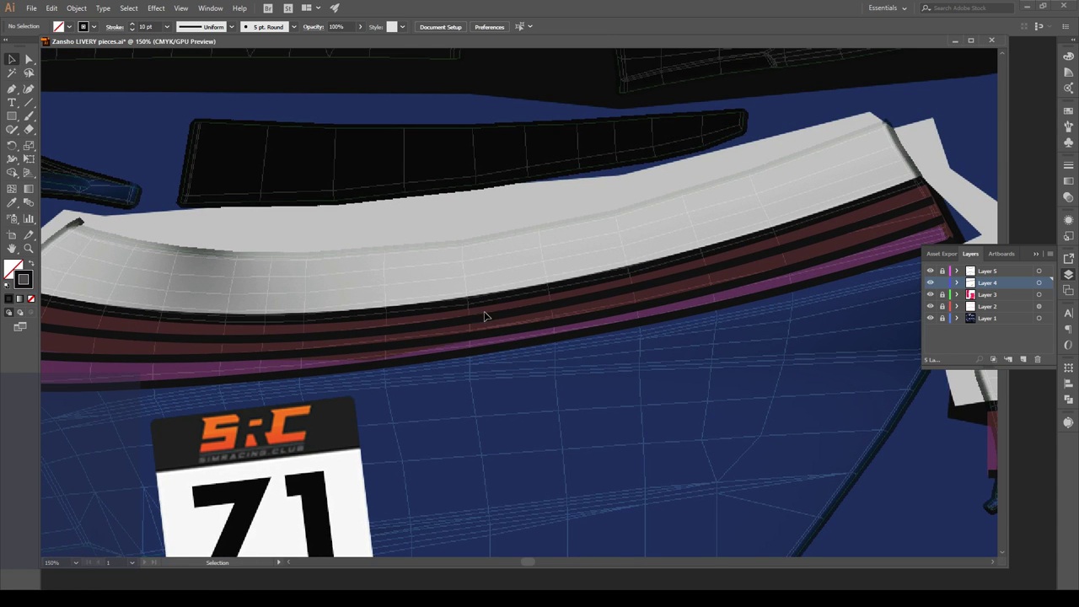
left_click(580, 398, "alt")
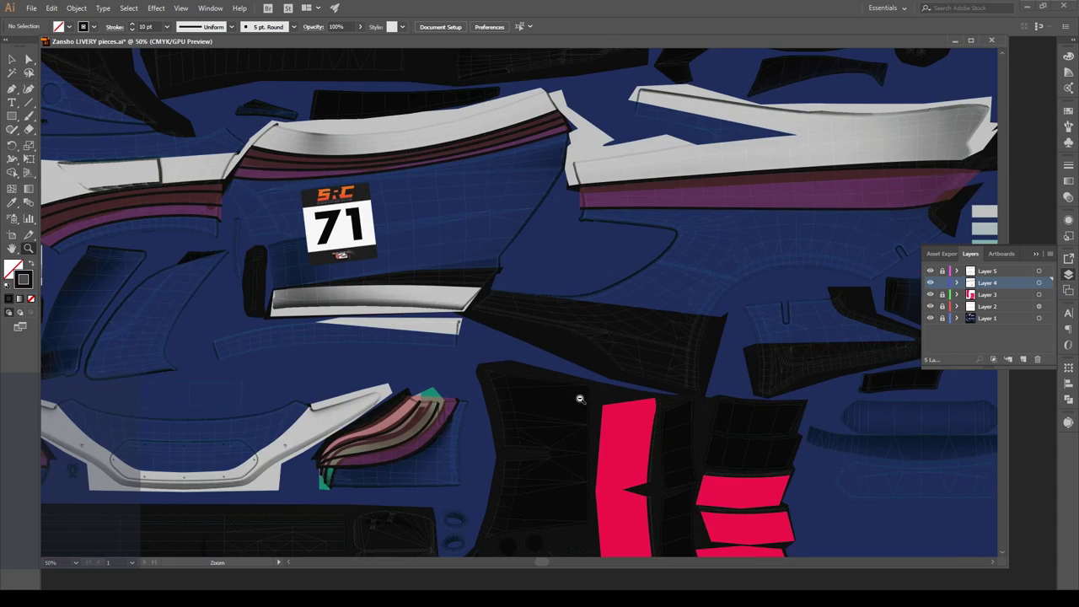
left_click(575, 391, "alt")
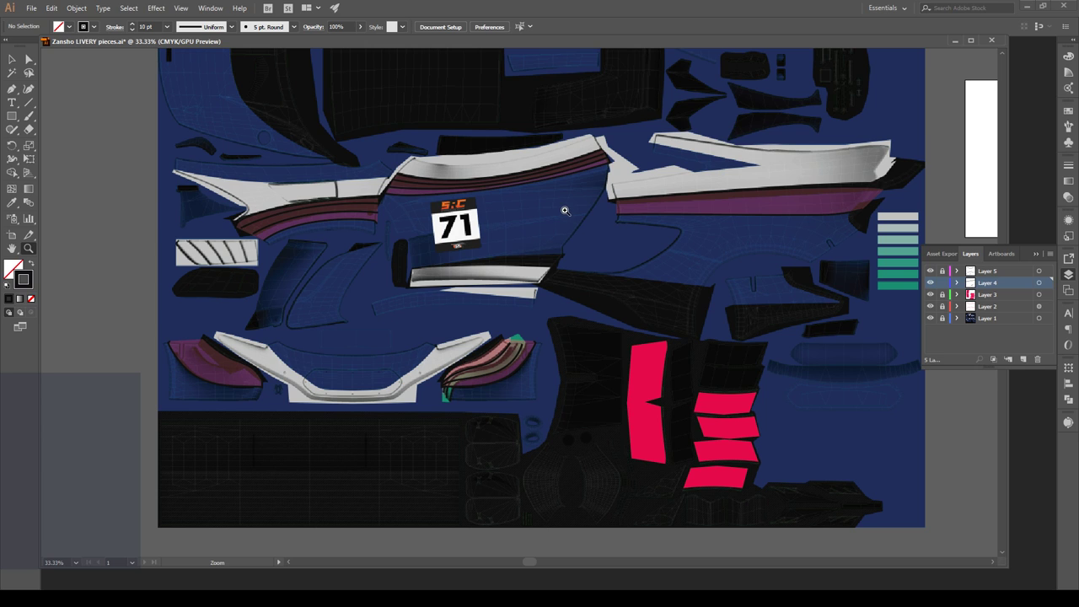
left_click(530, 353)
left_click_drag(528, 166, 561, 385)
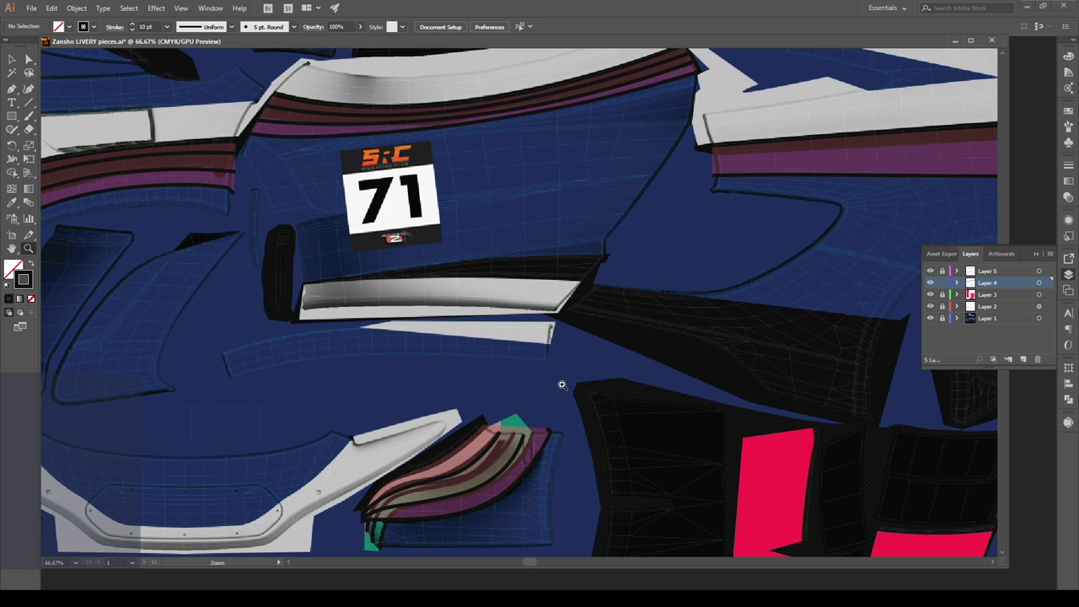
Step: Extend the line along the purple band's inner edge to the wide edge of the small multicoloured panel and end the path
left_click(515, 418)
left_click(535, 430)
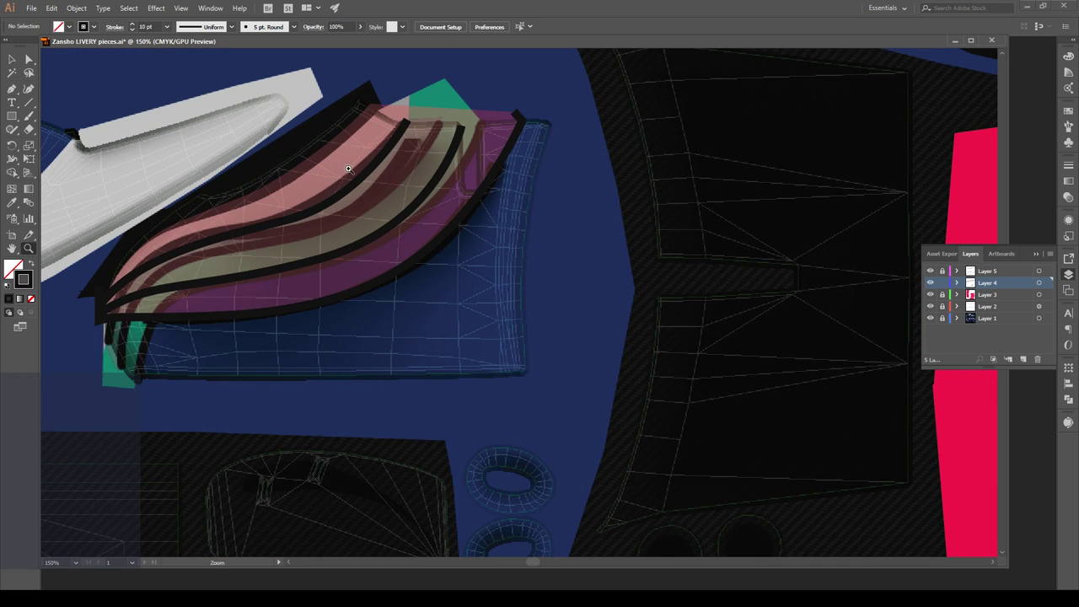
scroll(399, 228, "up", 2)
key("a")
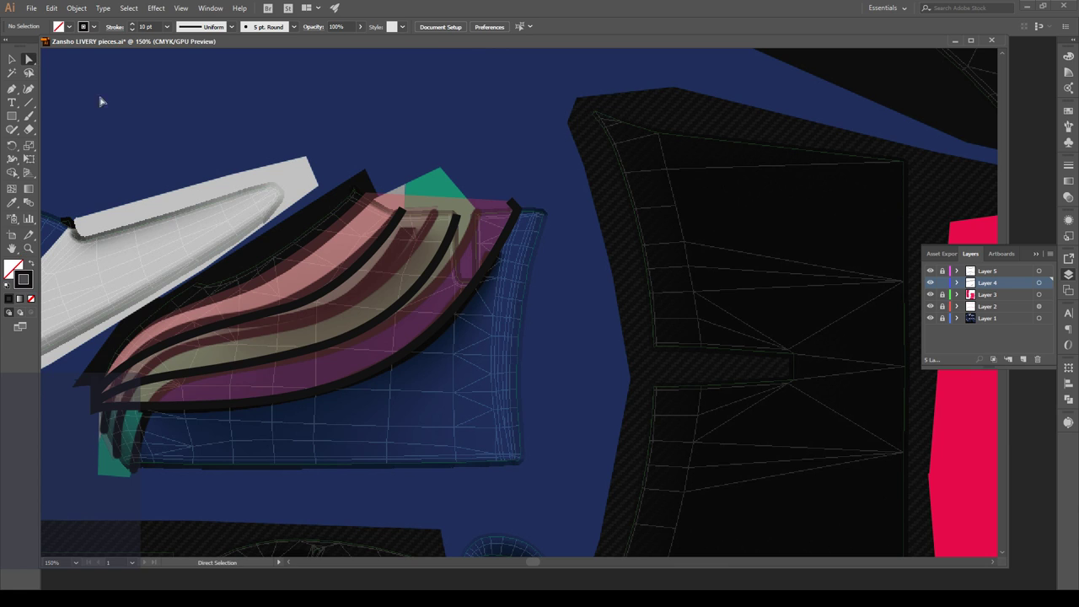
left_click(463, 221)
key("p")
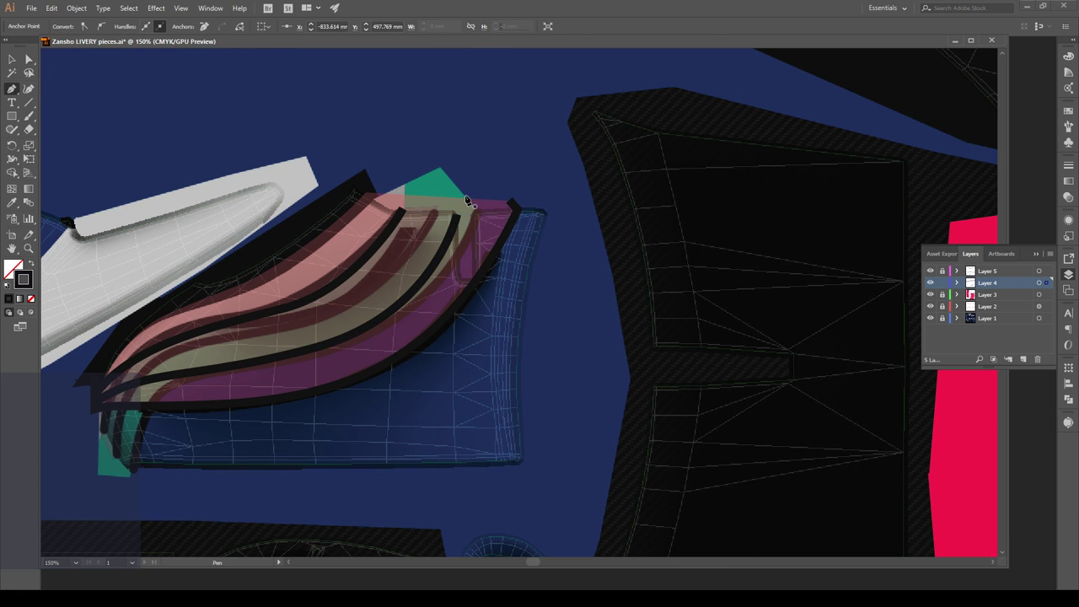
left_click(457, 216)
left_click(465, 191)
left_click(511, 161, "ctrl")
Step: Draw a curved Pen line between the dark red and purple bands of the long rear side panel and end the path
key("z")
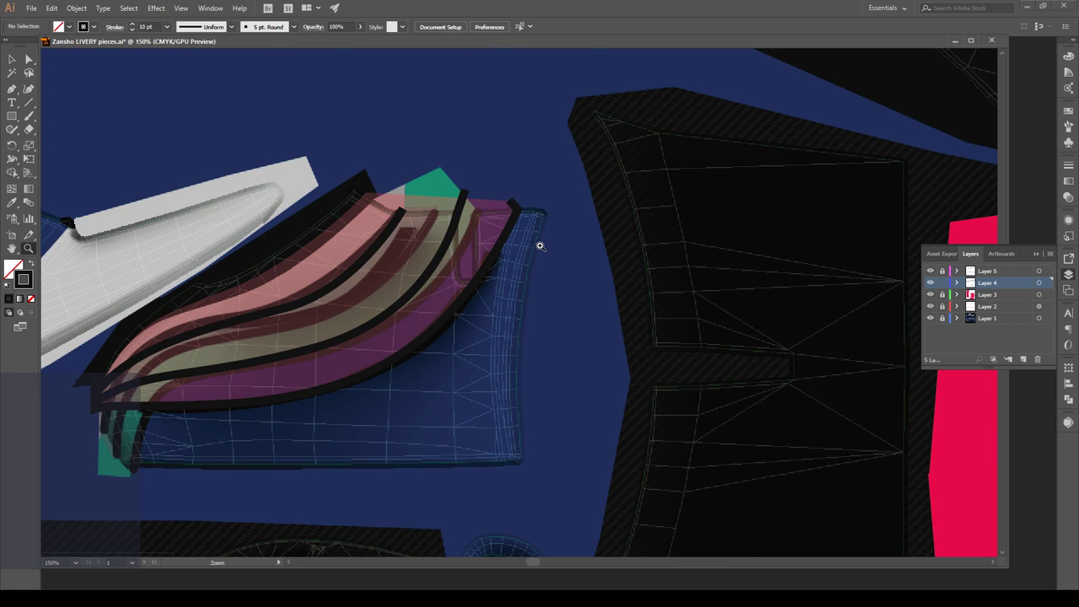
left_click(541, 246, "alt")
left_click(540, 247, "alt")
left_click(540, 246, "alt")
left_click_drag(693, 195, 548, 403)
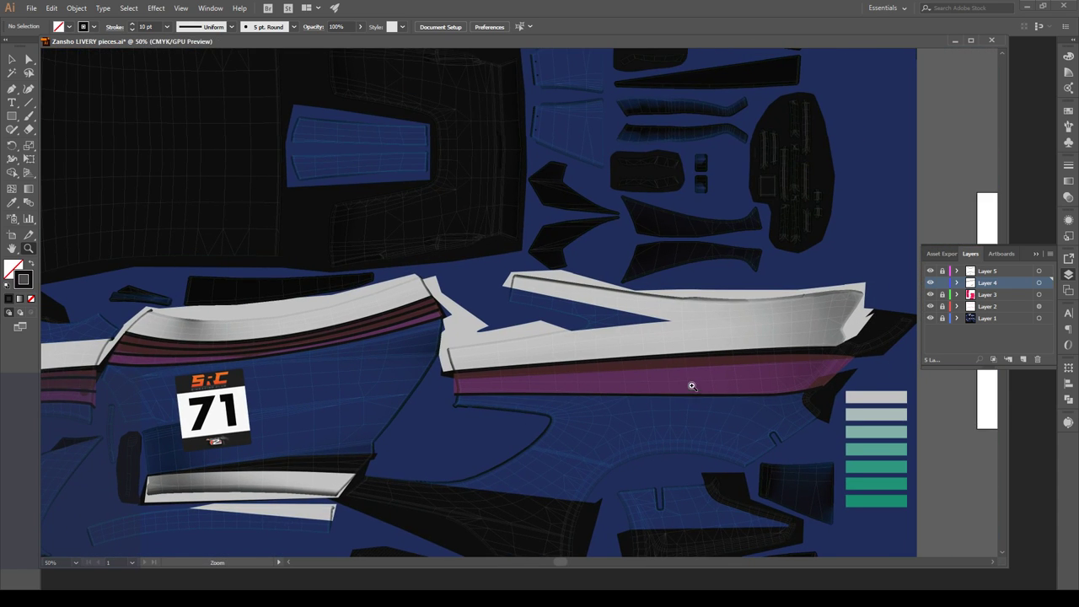
left_click(691, 389)
scroll(618, 321, "left", 5)
key("p")
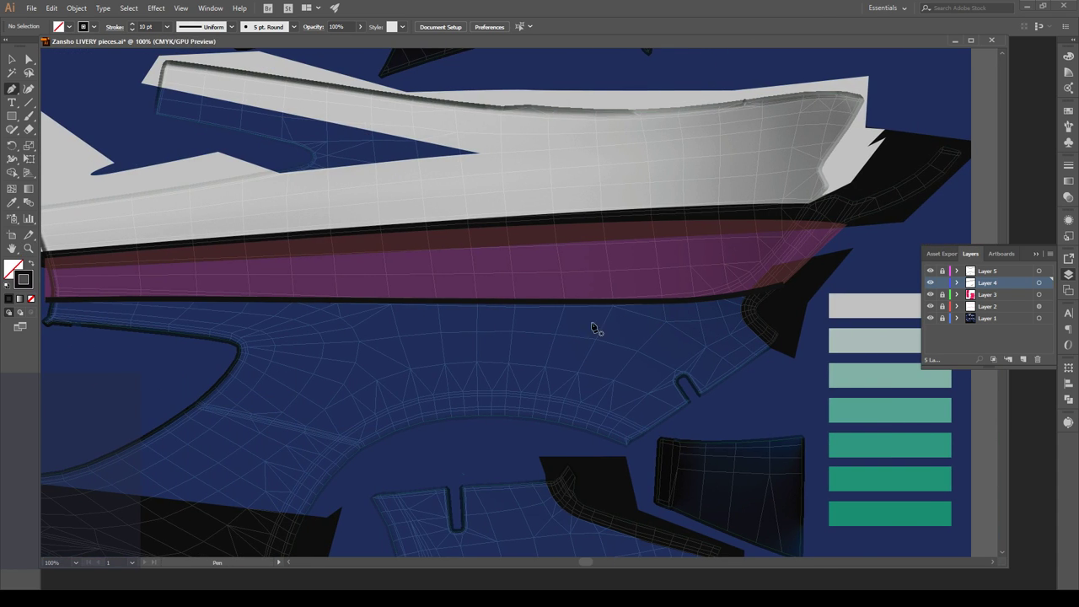
scroll(739, 292, "left", 8)
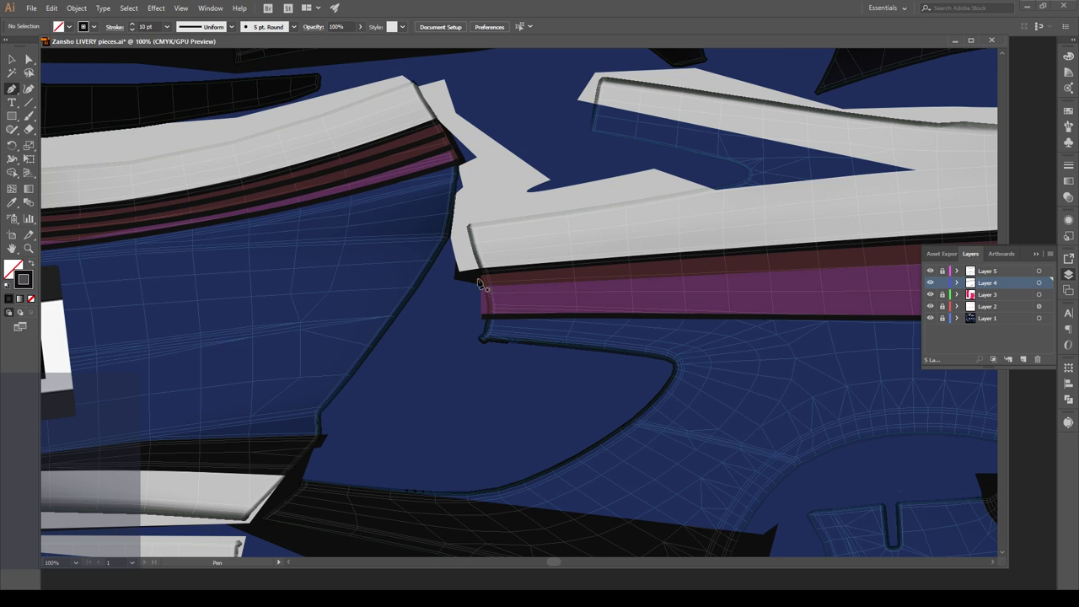
left_click(483, 289)
left_click_drag(733, 279, 328, 270)
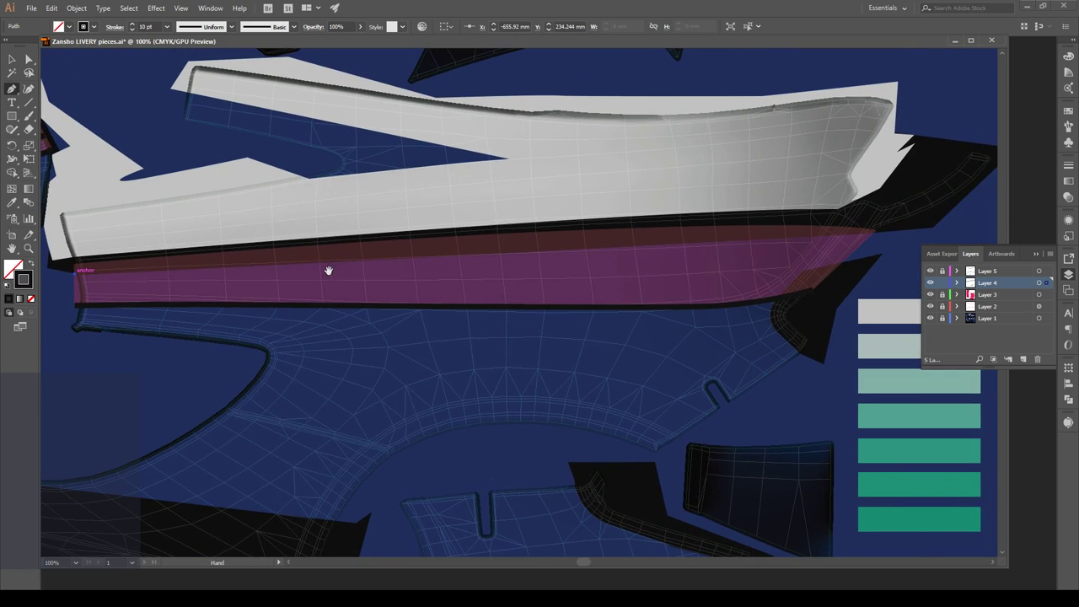
mouse_move(607, 248)
left_mouse_down()
mouse_move(691, 249)
mouse_move(609, 252)
left_mouse_up()
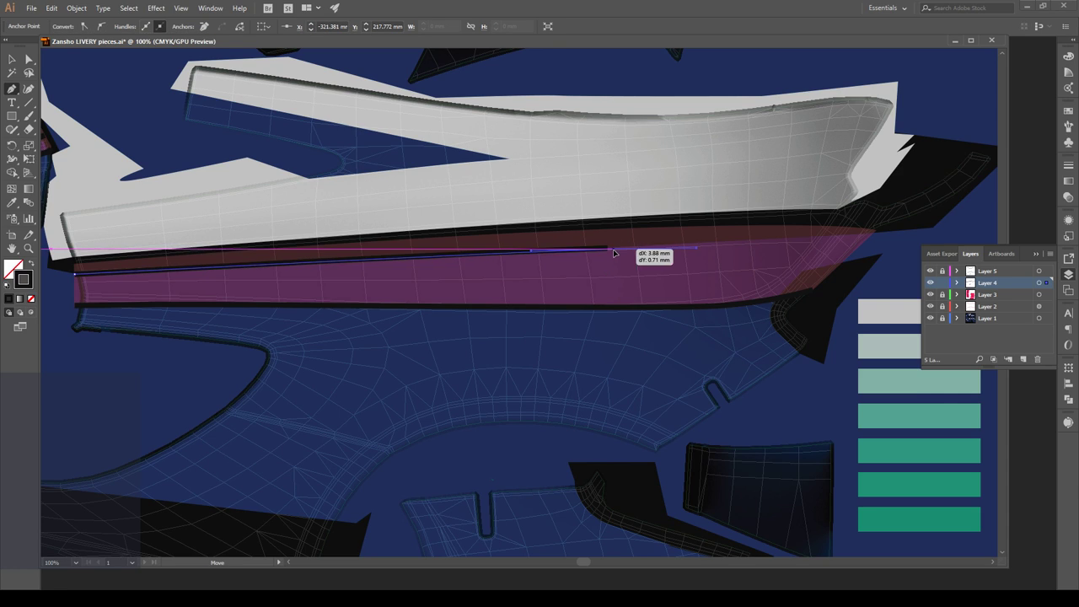
left_click_drag(861, 245, 921, 249)
left_click(699, 317, "ctrl")
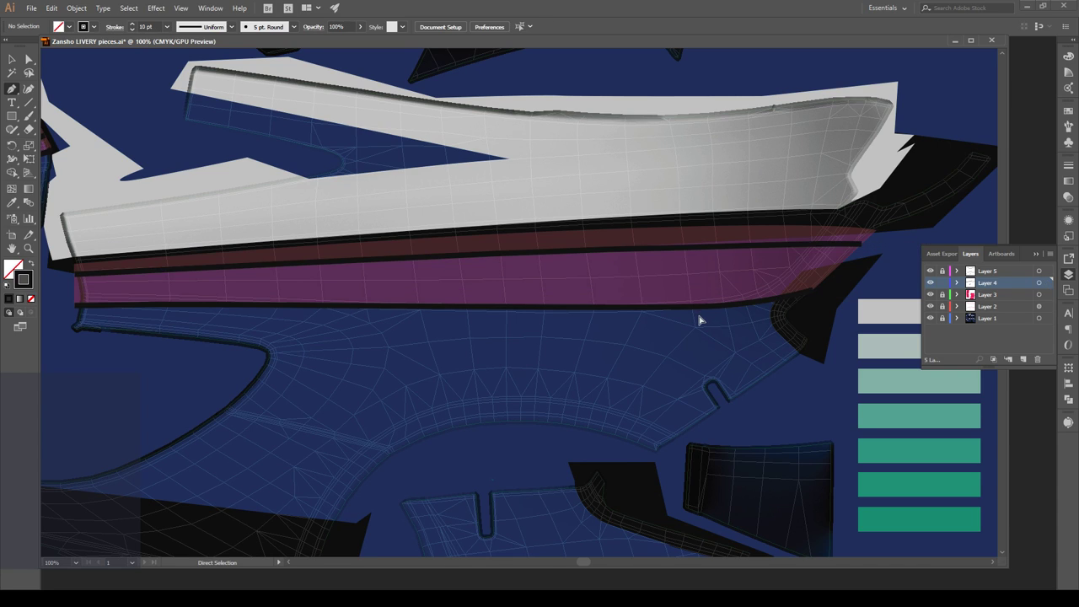
Step: Adjust the middle anchor's handle on the line between the dark red and purple bands to smooth its curve, and deselect it
left_click(754, 248, "ctrl")
left_click_drag(696, 248, 705, 246)
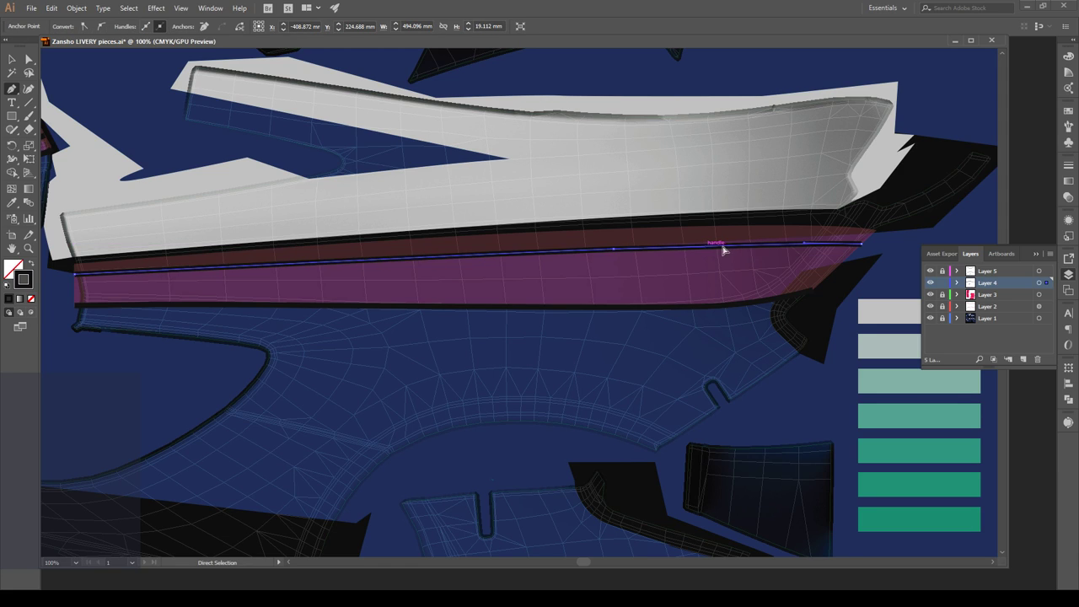
left_click(861, 243, "ctrl")
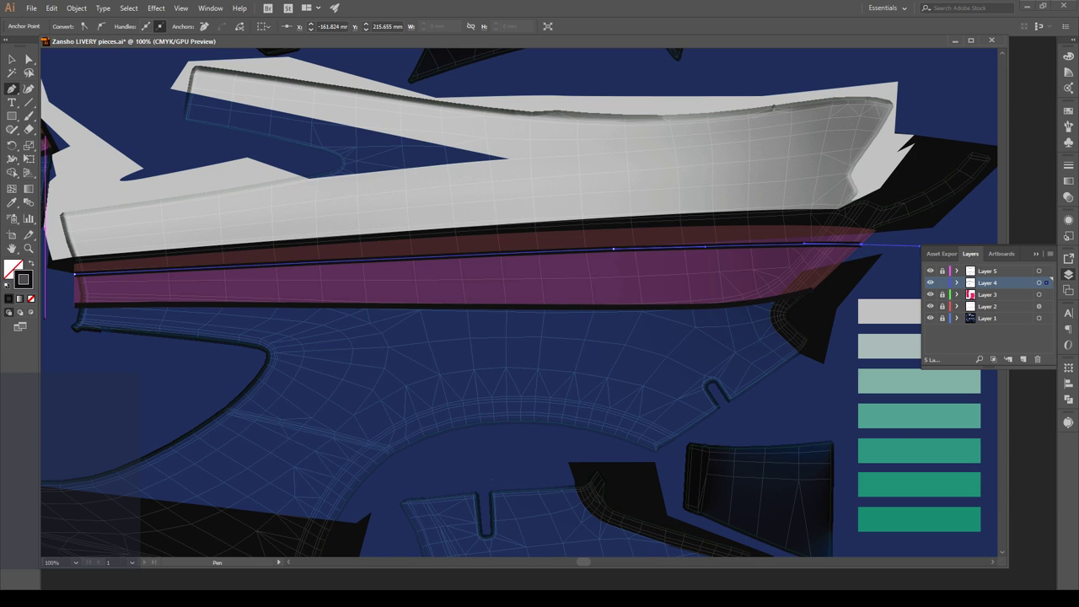
left_click(74, 292)
left_click(646, 389, "ctrl")
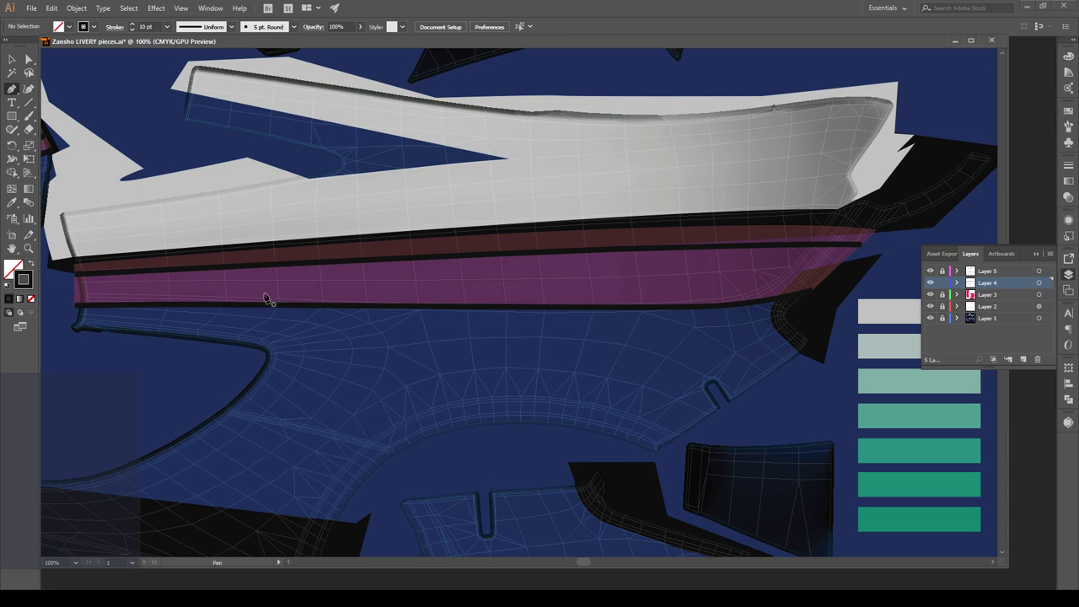
Step: Try a curved Pen line lengthwise through the purple band of the long rear side panel
left_click(75, 290)
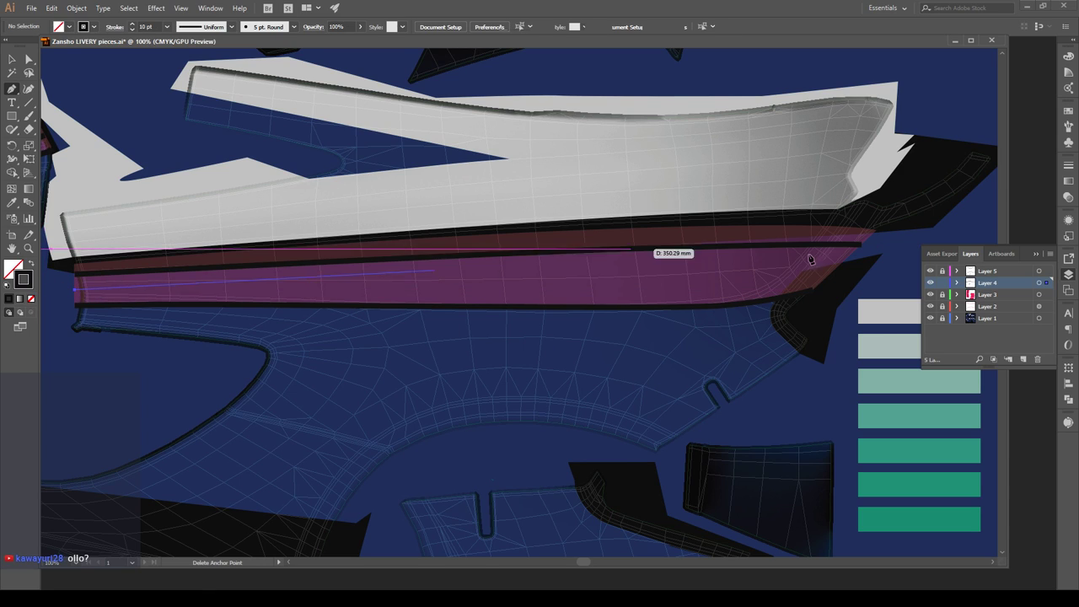
left_click_drag(726, 271, 786, 264)
mouse_move(215, 264)
left_mouse_down()
mouse_move(694, 273)
mouse_move(501, 257)
left_mouse_up()
left_click(378, 321, "ctrl")
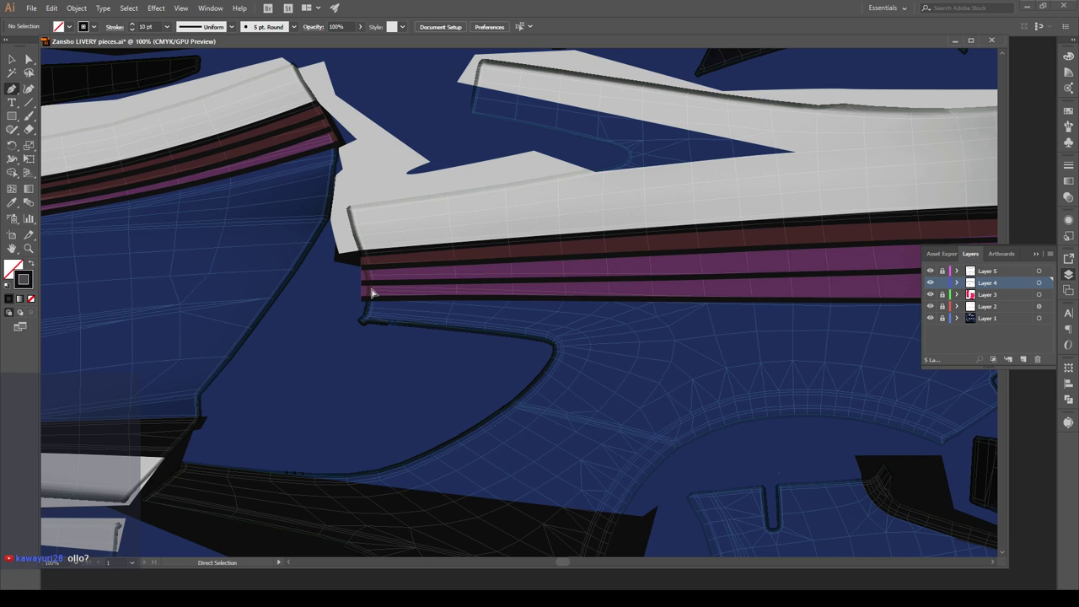
Step: Try to continue the purple-band line with a curved segment to the panel's tapered end and adjust its joining anchor
left_click(365, 288, "ctrl")
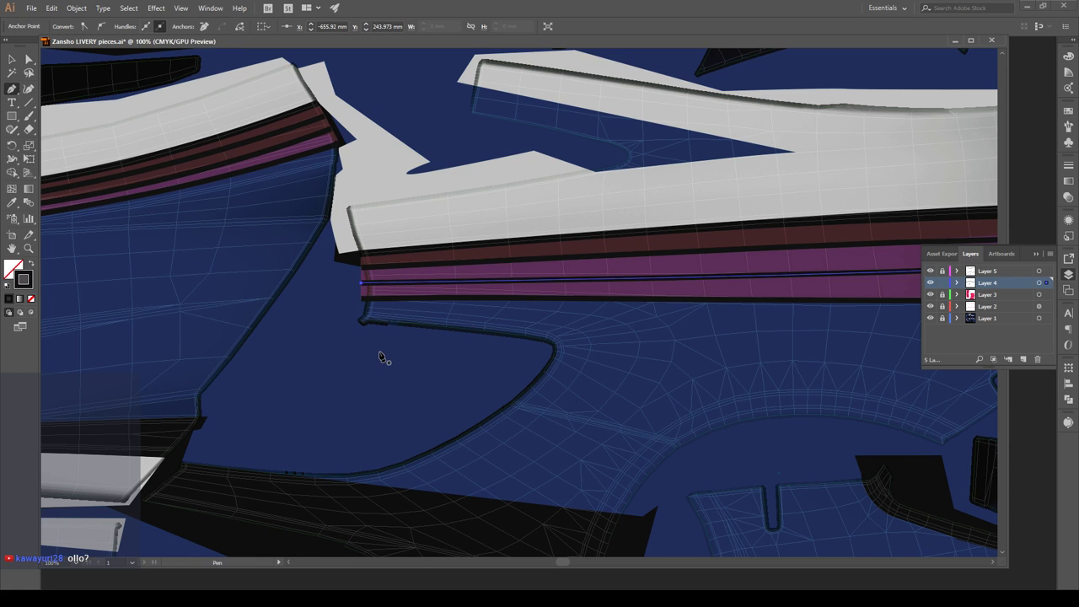
left_click_drag(789, 331, 314, 319)
left_click(541, 252, "ctrl")
left_click(541, 251)
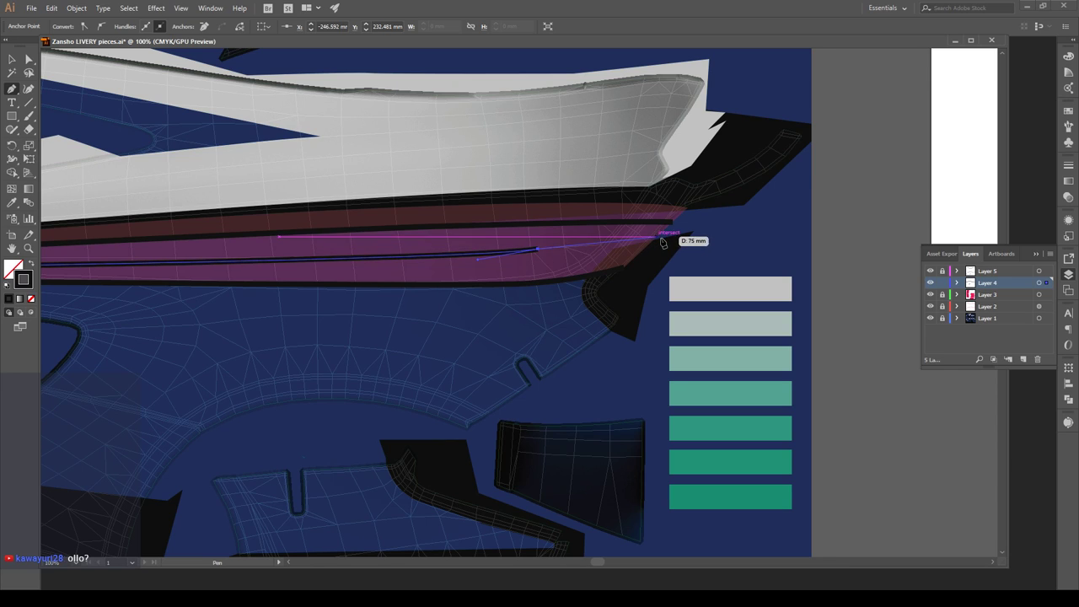
left_click_drag(693, 234, 689, 233)
left_click(539, 249, "ctrl")
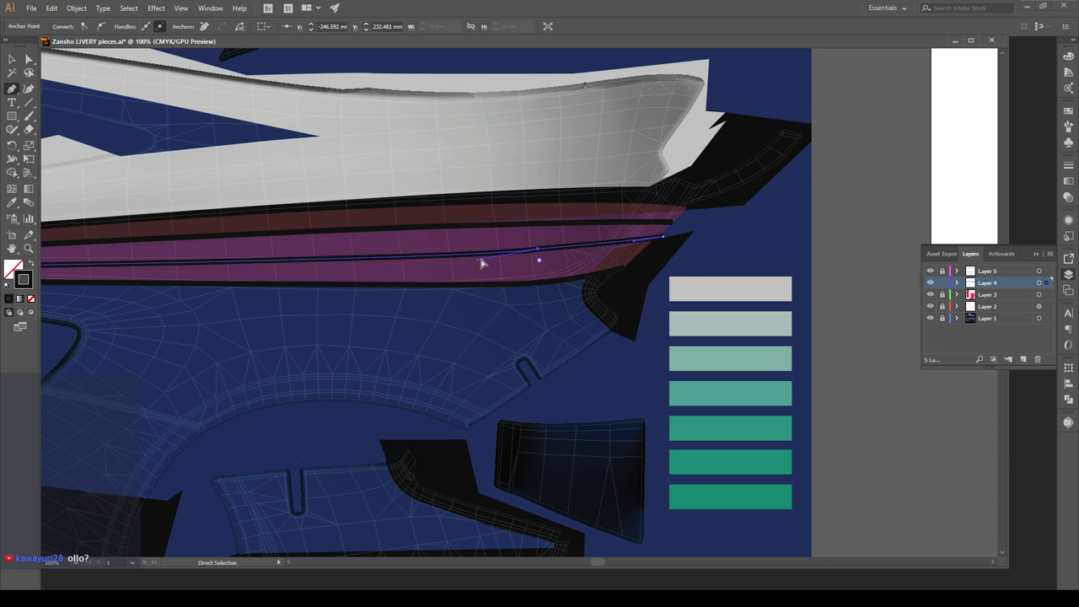
Step: Undo the purple-band line's segments back to its start anchor
key("ctrl+z")
key("ctrl+z")
key("ctrl+shift+z")
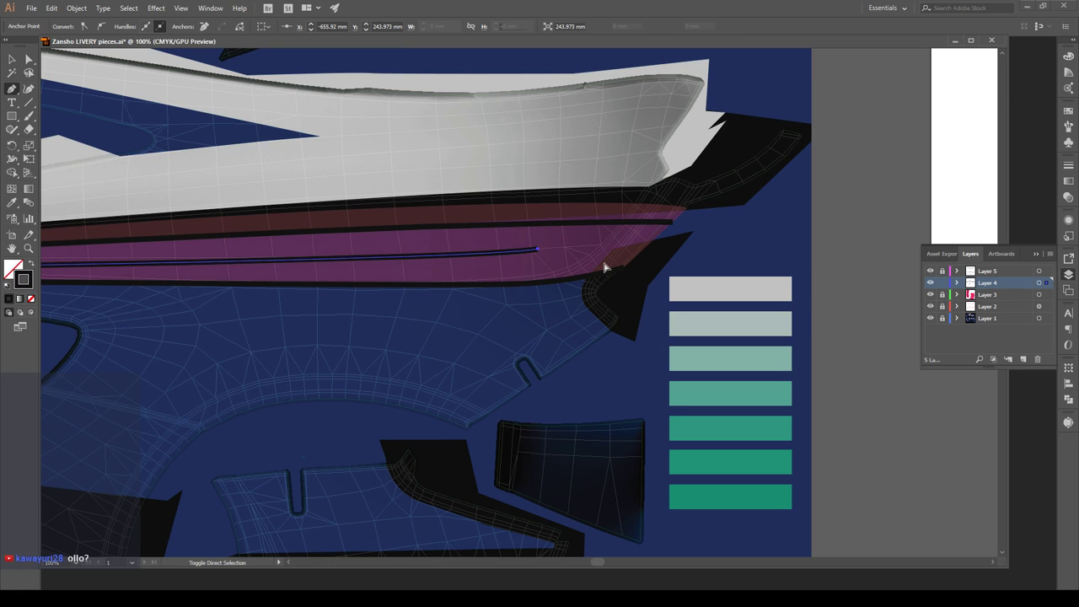
key("ctrl+z")
key("ctrl+z")
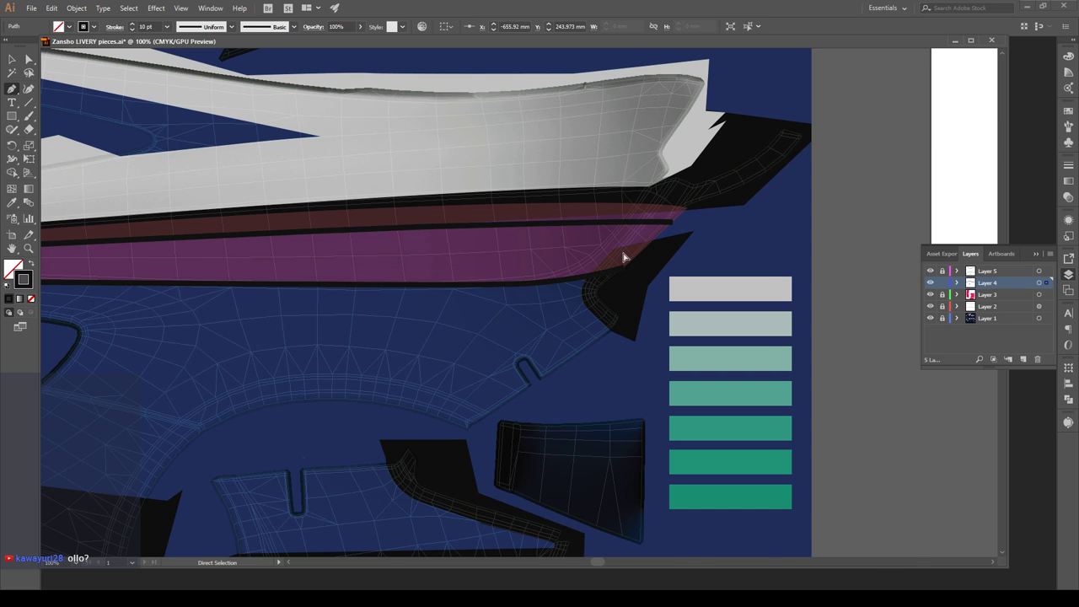
Step: Draw a curved Pen line lengthwise through the rear side panel's purple band to its tapered end, adjusting the middle anchor, and deselect it
left_click_drag(219, 265, 514, 266)
left_click_drag(613, 264, 515, 262)
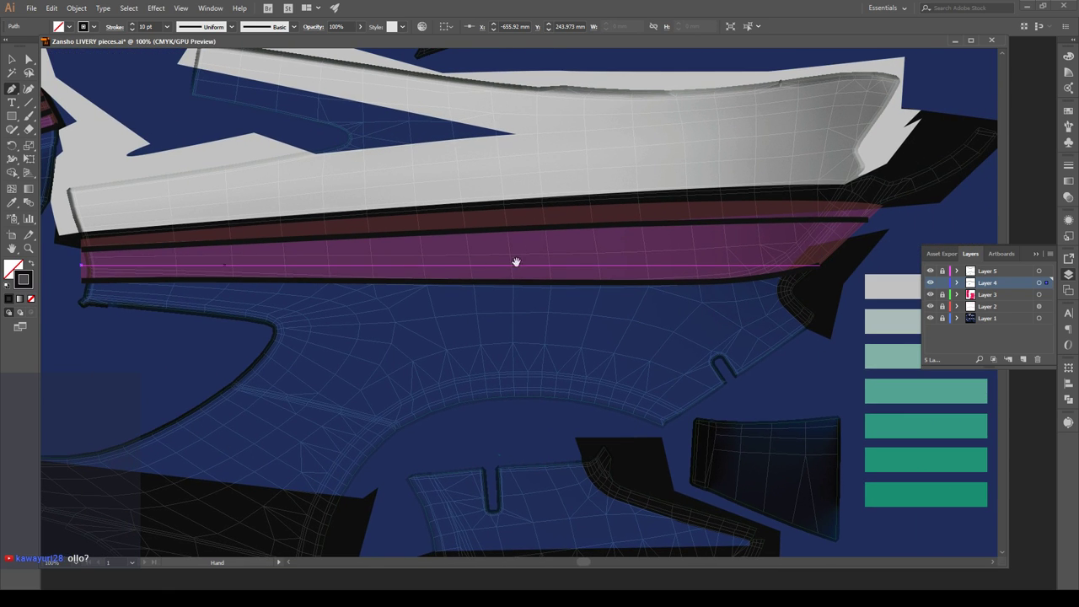
left_click(696, 252)
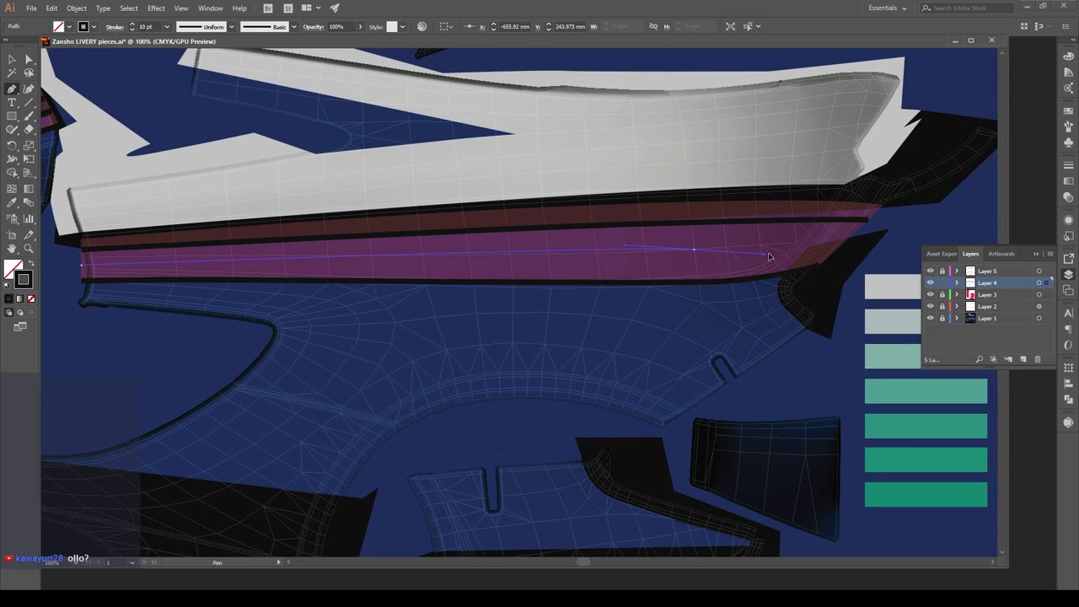
left_click_drag(694, 249, 682, 250)
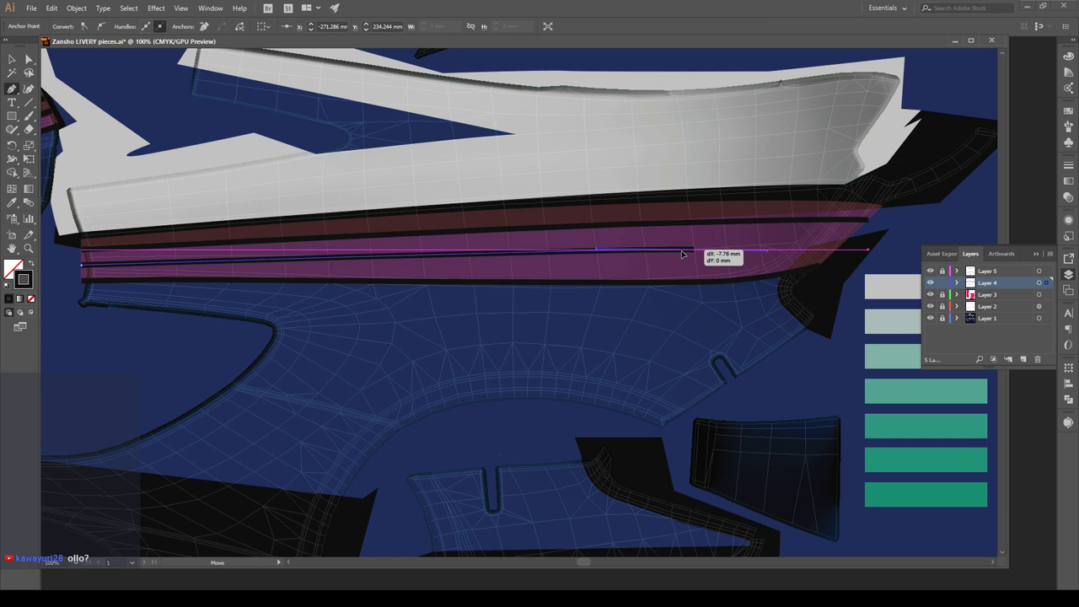
left_click(857, 240)
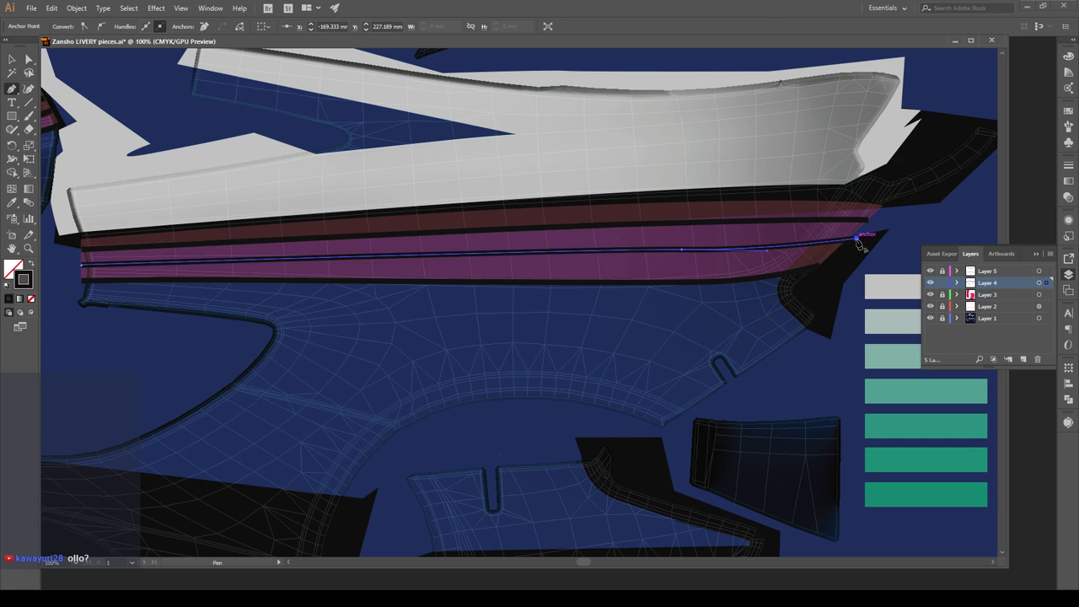
left_click(710, 364, "ctrl")
Step: Inspect how the dividing lines run across the fender, side and rear side panels and how they meet at the panel joints
key("z")
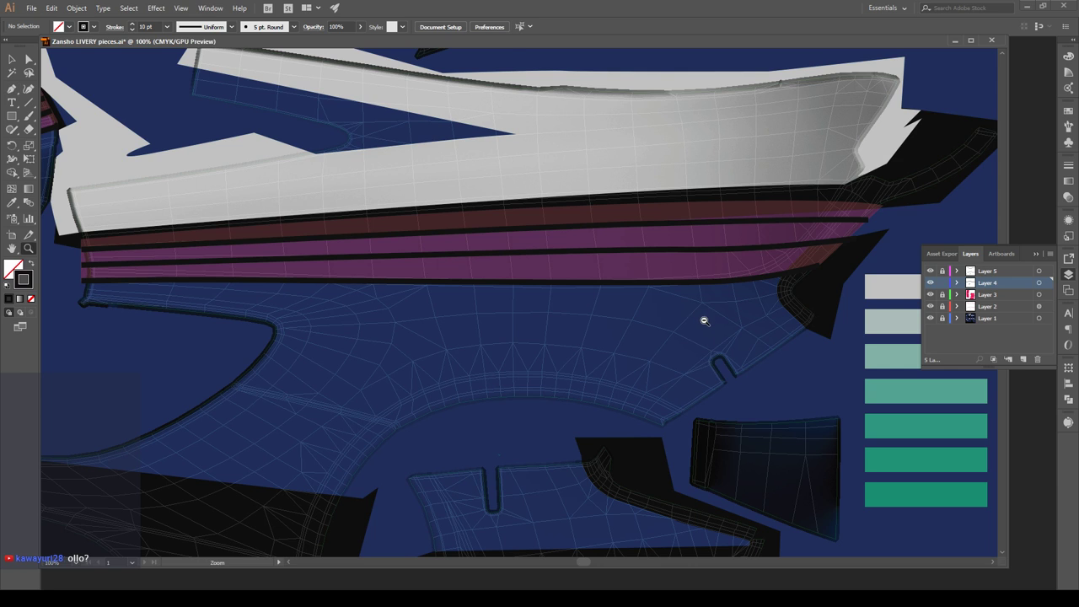
left_click(703, 318, "alt")
left_click(705, 320, "alt")
left_click(705, 320, "alt")
left_click_drag(362, 326, 798, 334)
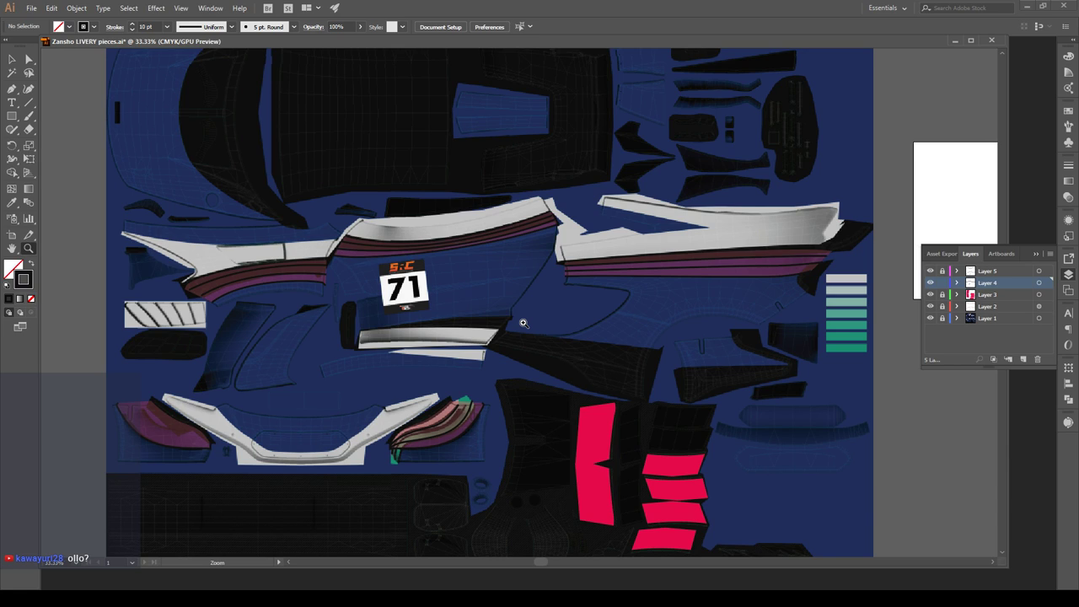
left_click_drag(588, 234, 501, 258)
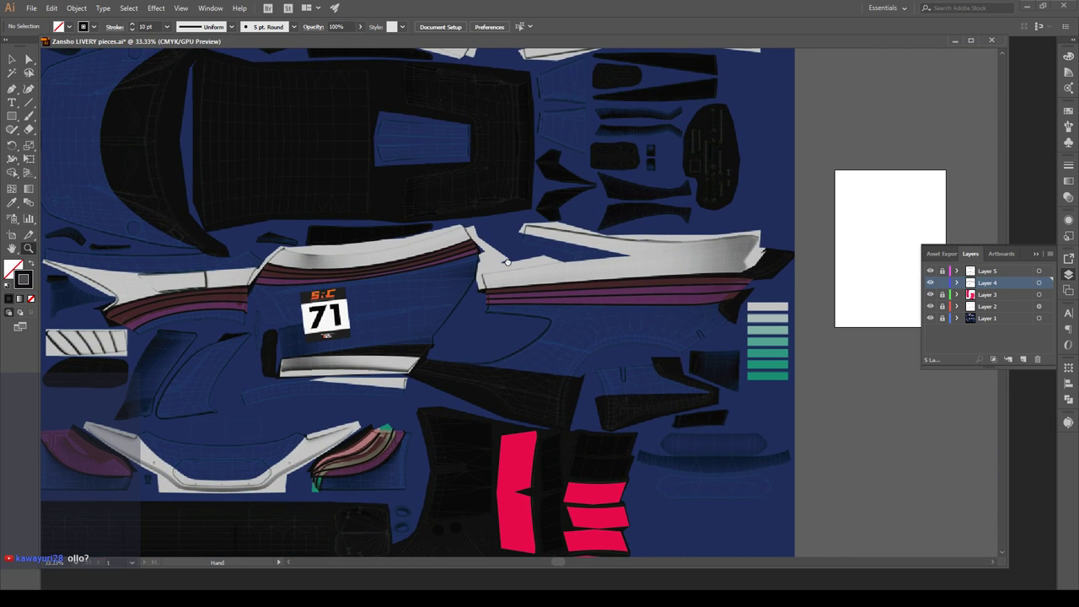
left_click(333, 253)
left_click(417, 251)
left_click(620, 347)
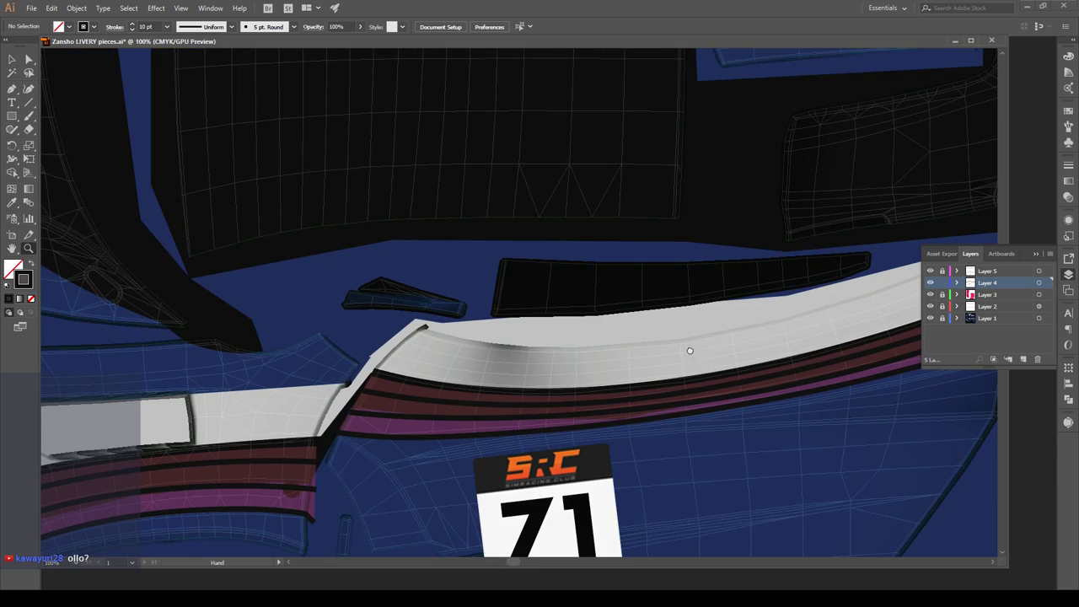
left_click_drag(702, 359, 568, 253)
left_click(587, 300, "alt")
left_click(588, 301, "alt")
left_click(588, 300, "alt")
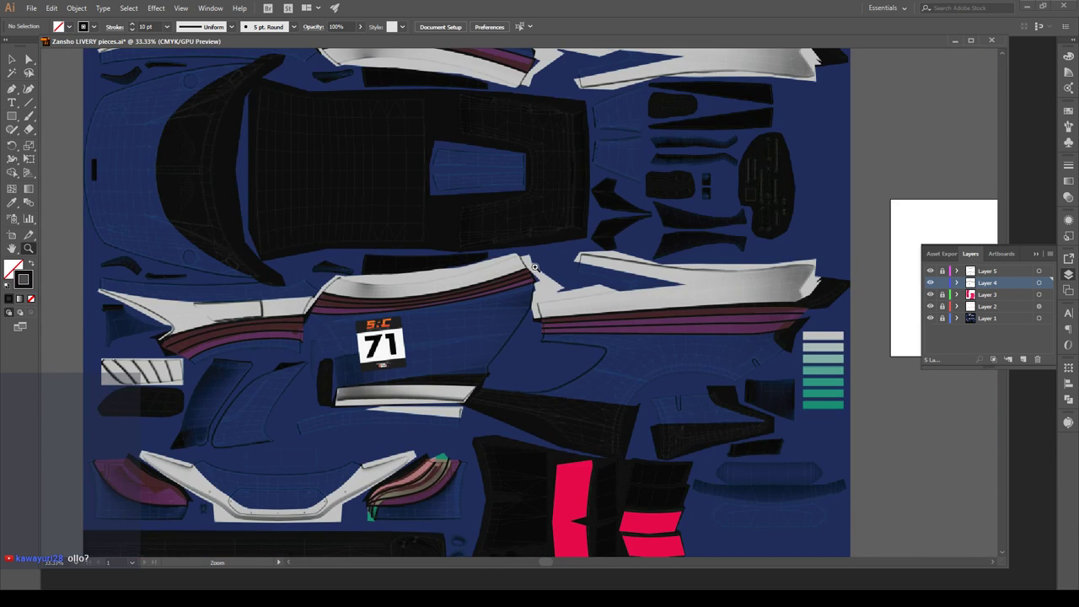
left_click(537, 267)
left_click(534, 267)
left_click(518, 450)
left_click(492, 458)
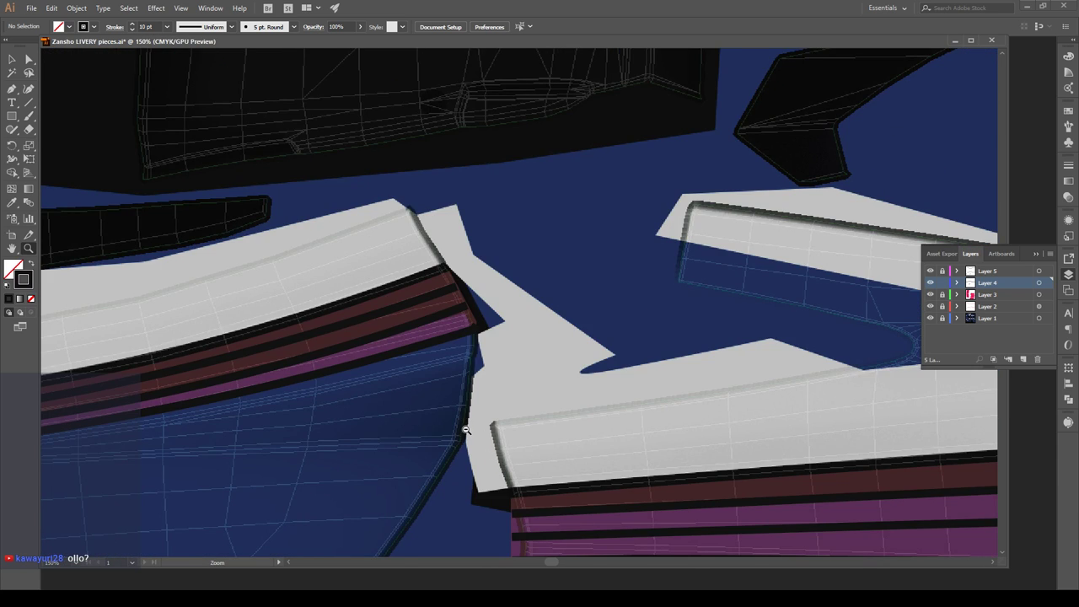
left_click(465, 430, "alt")
left_click(465, 430, "alt")
left_click(465, 430, "alt")
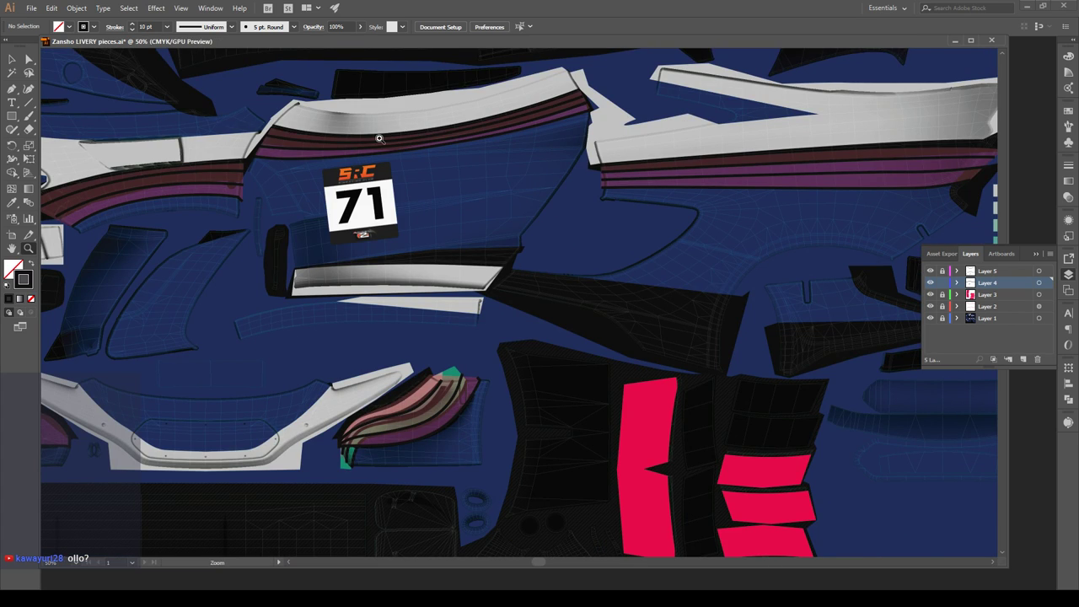
Step: Try to adjust the middle anchors of the two dividing lines on the side panel above number 71, and undo the change
left_click(426, 104)
left_click(543, 371)
left_click(503, 257)
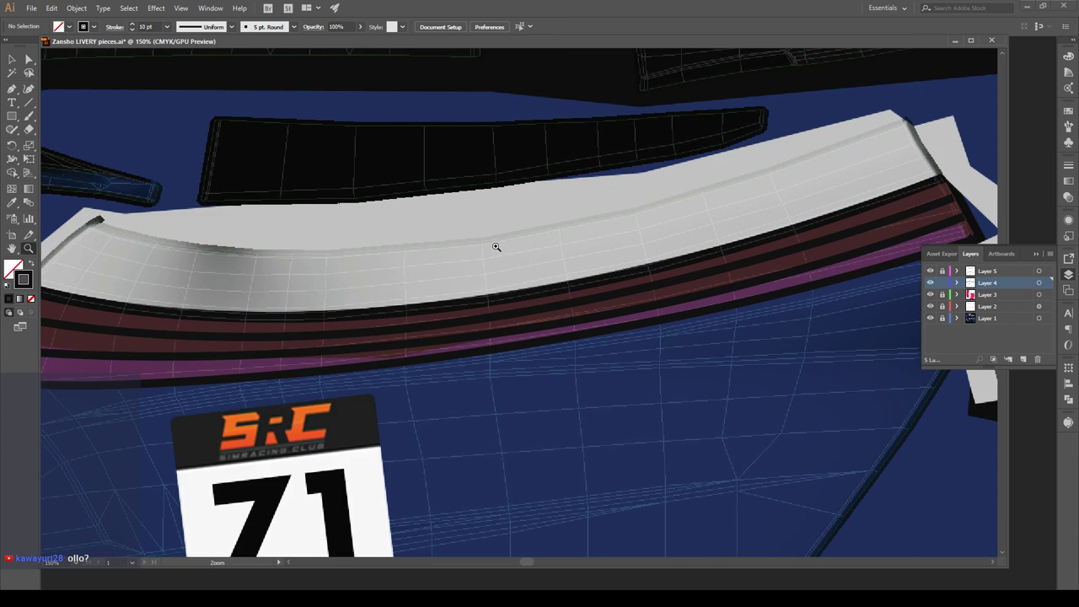
left_click(29, 60)
left_click(469, 342)
left_click(480, 320, "shift")
left_click(466, 337)
left_click(462, 327)
left_click(464, 322)
left_click(459, 322)
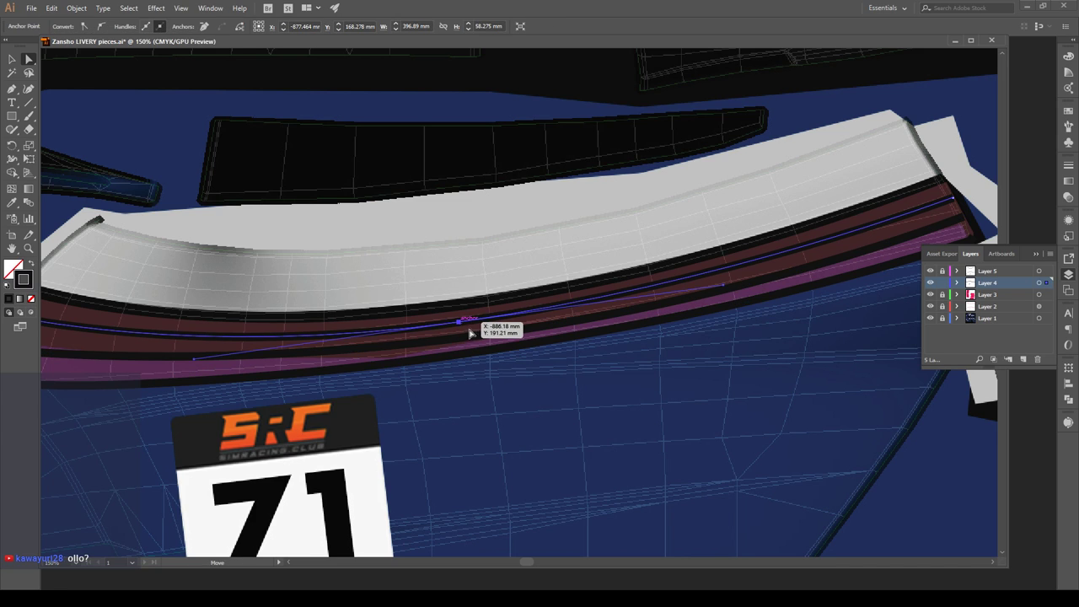
key("ctrl+z")
Step: Expand the two dividing lines on the side panel above number 71 into filled outline shapes
key("v")
left_click_drag(455, 345, 481, 329)
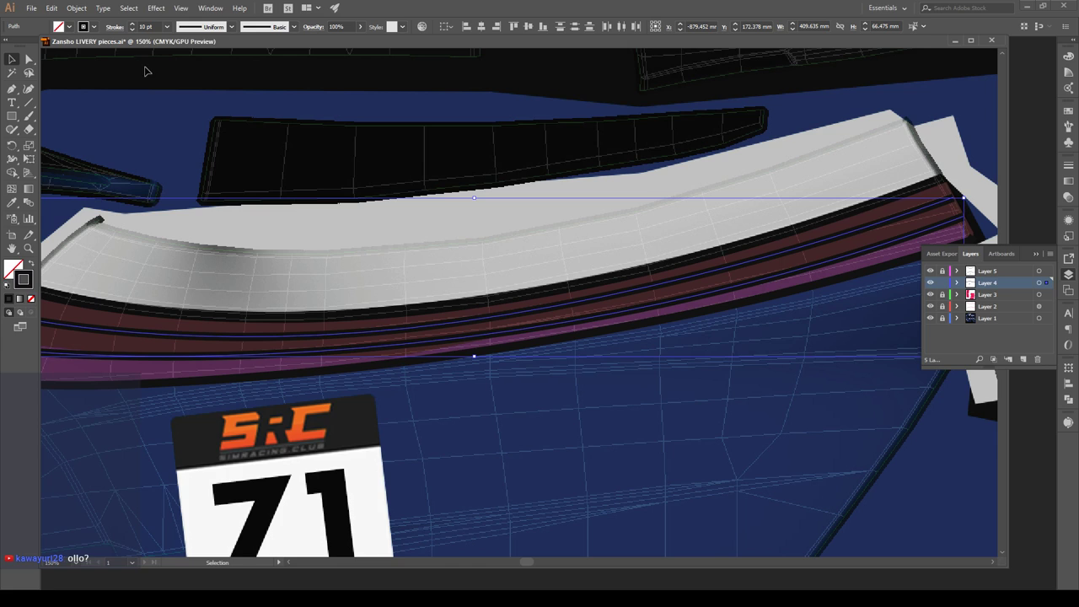
left_click(74, 8)
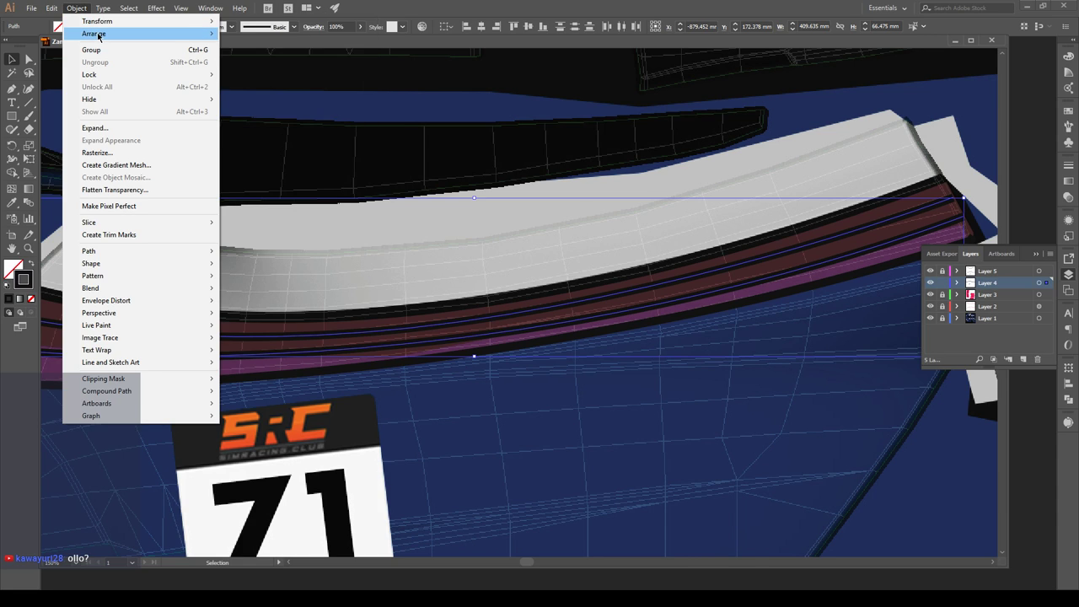
left_click(115, 129)
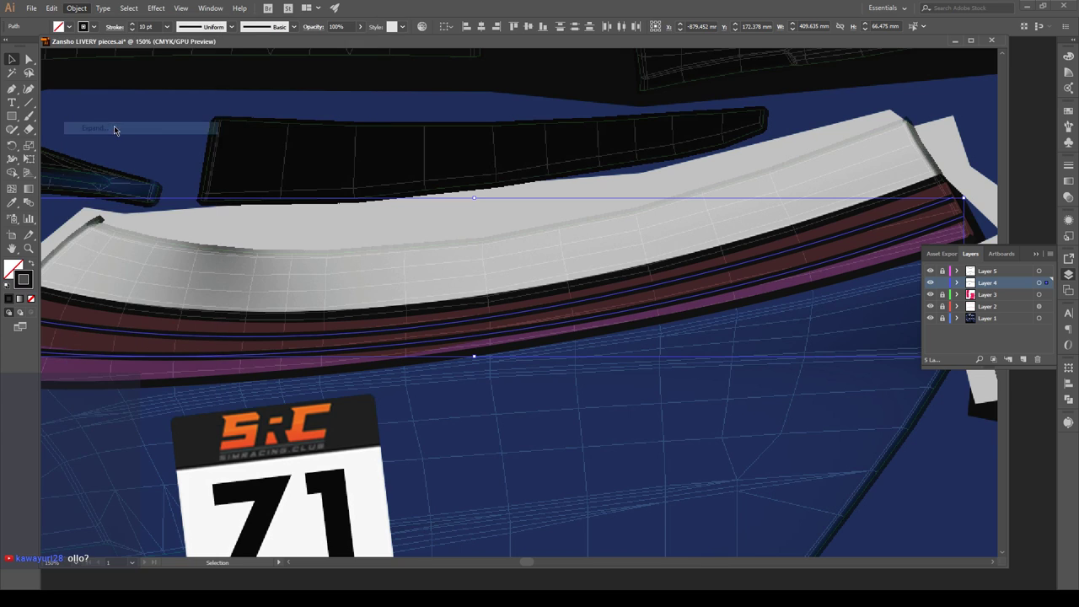
left_click(61, 165)
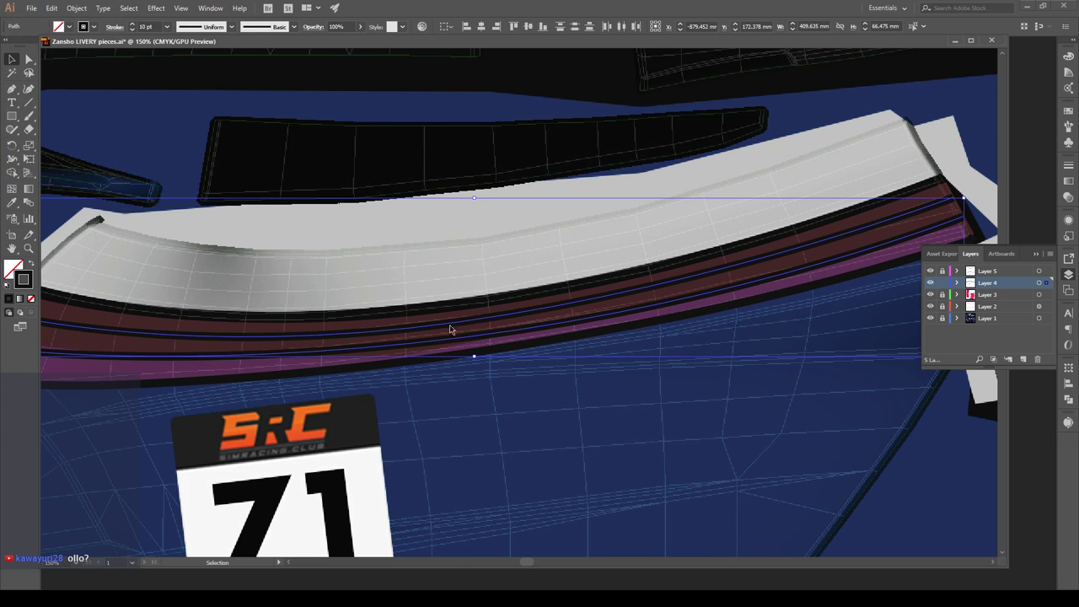
left_click(29, 59)
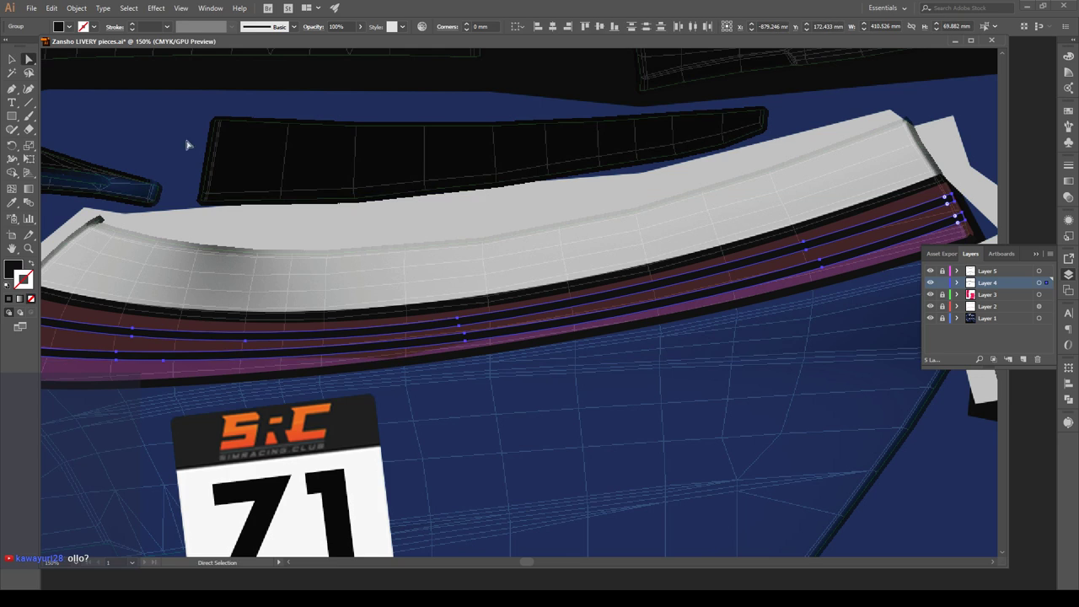
left_click(465, 344)
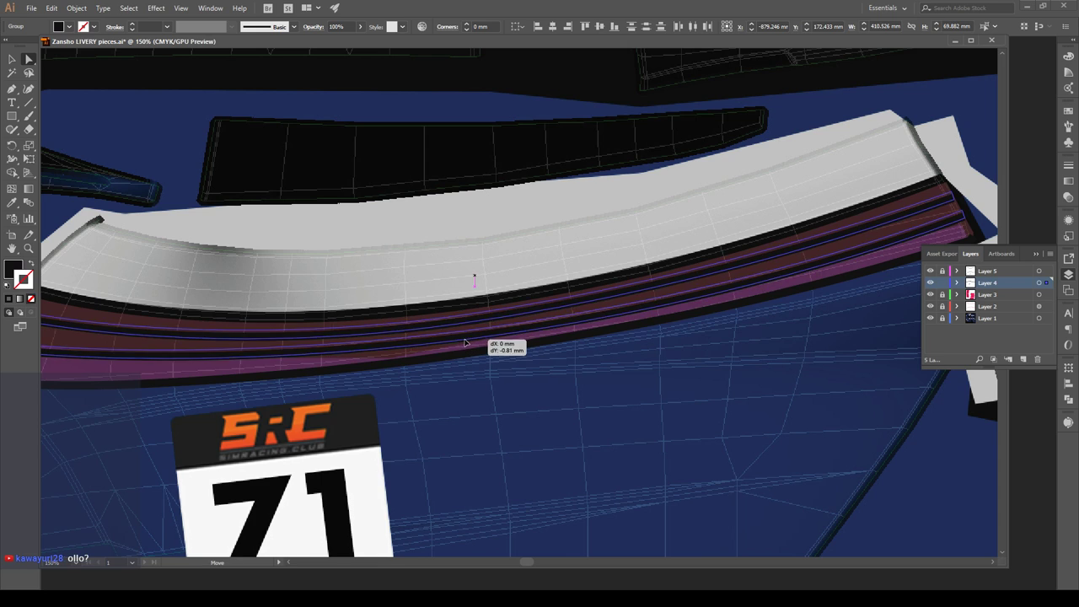
key("ctrl+shift+o")
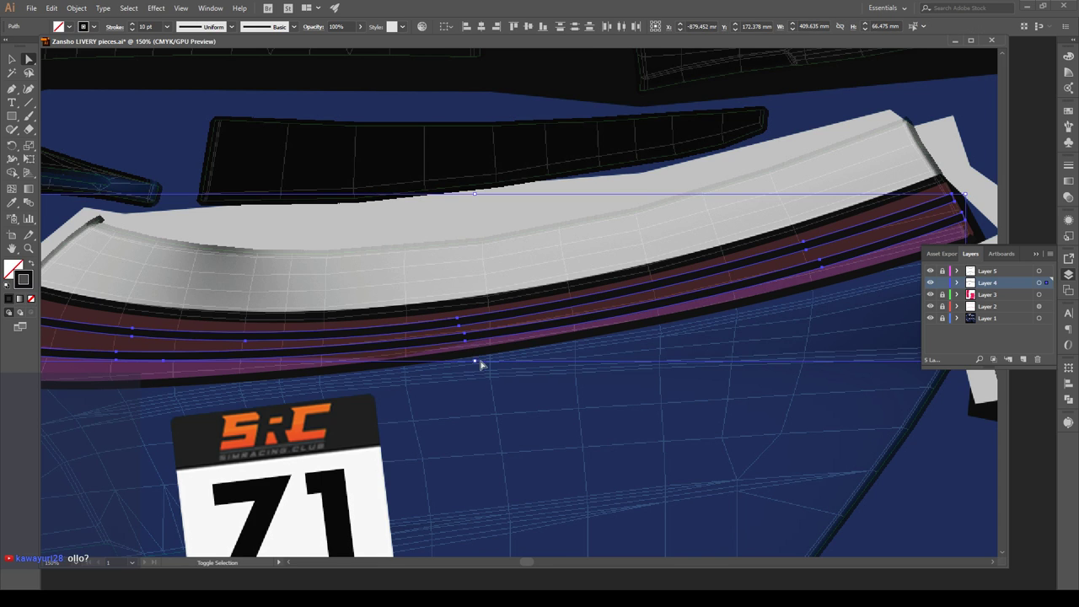
Step: Move the middle edge anchors of the two expanded lines closer together to thin the lines mid-panel, and deselect them
left_click(466, 343)
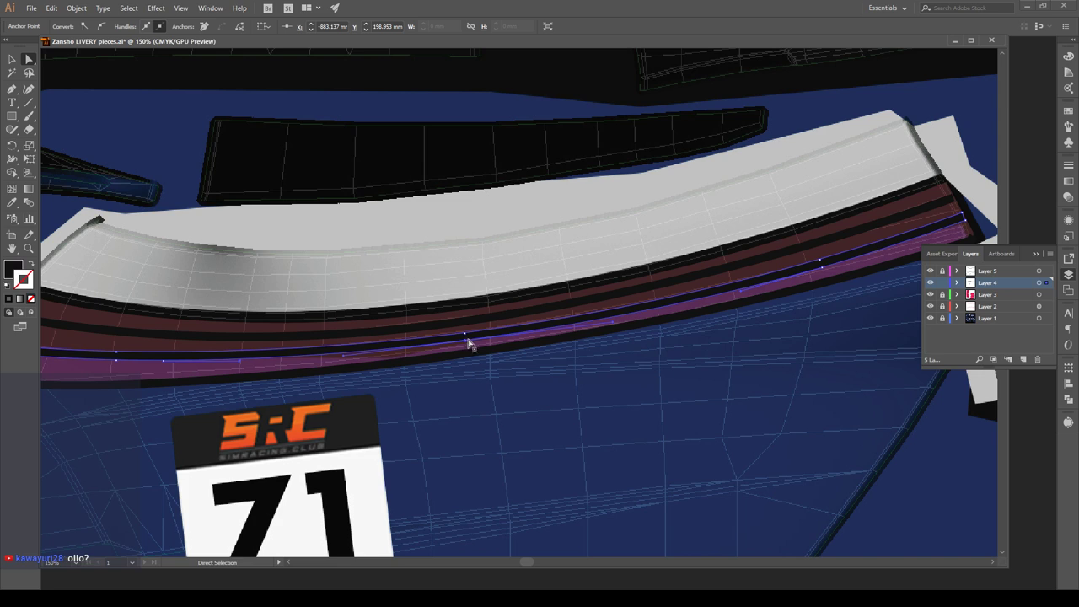
left_click(464, 334)
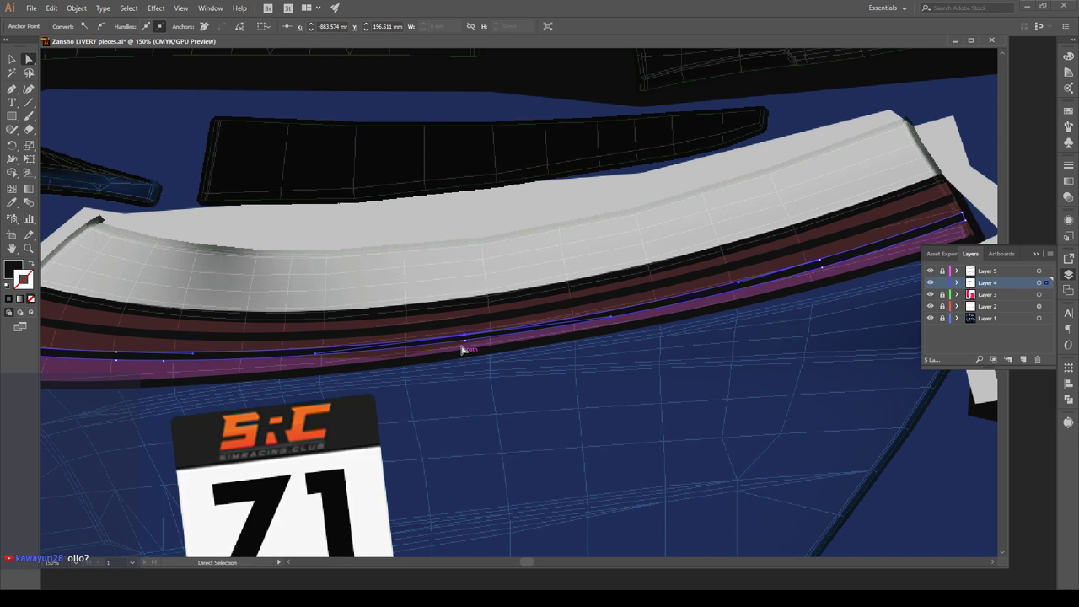
left_click(466, 340)
left_click(464, 328)
left_click(458, 322)
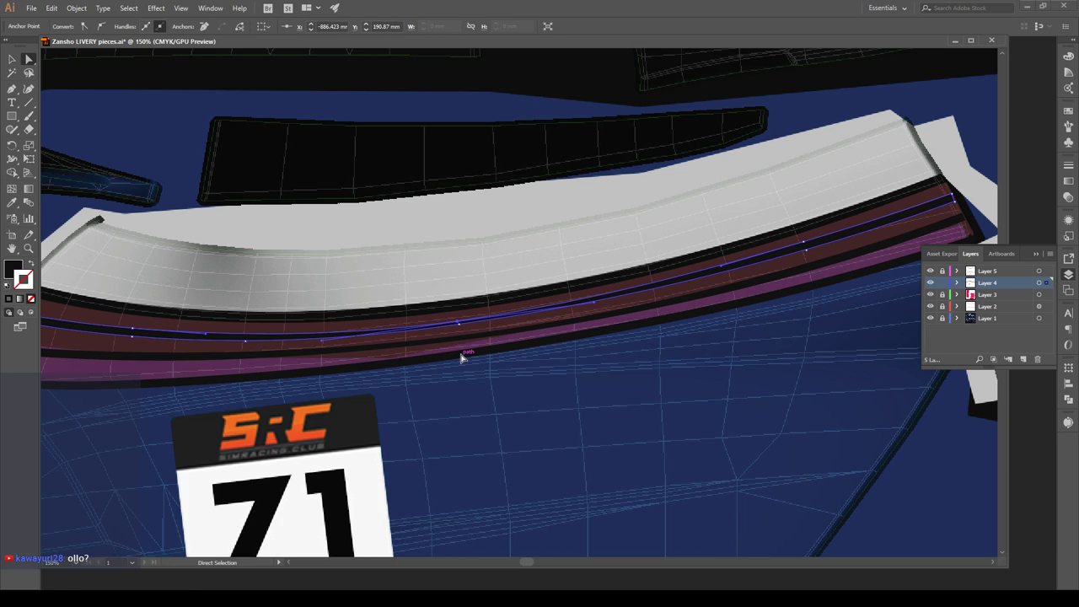
left_click(465, 345)
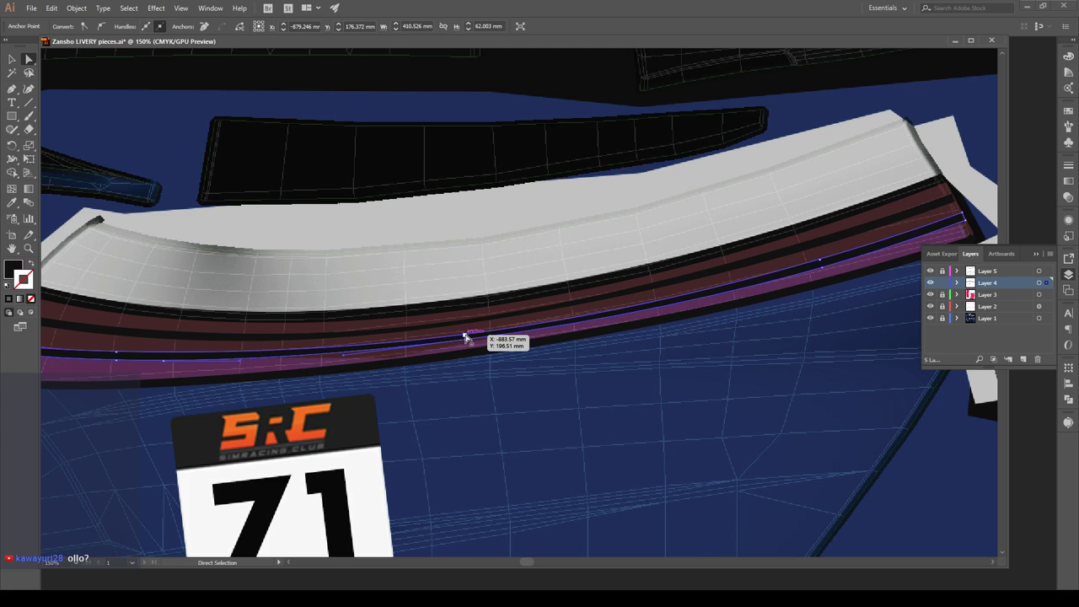
left_click(492, 396)
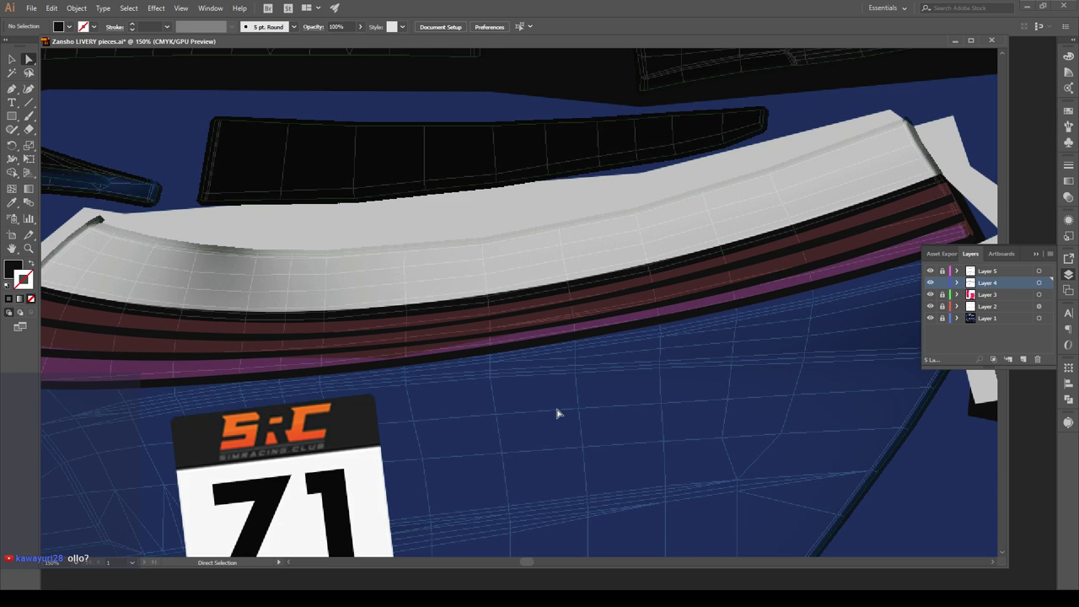
Step: Save the Zansho LIVERY pieces document
key("z")
left_click(485, 364, "alt")
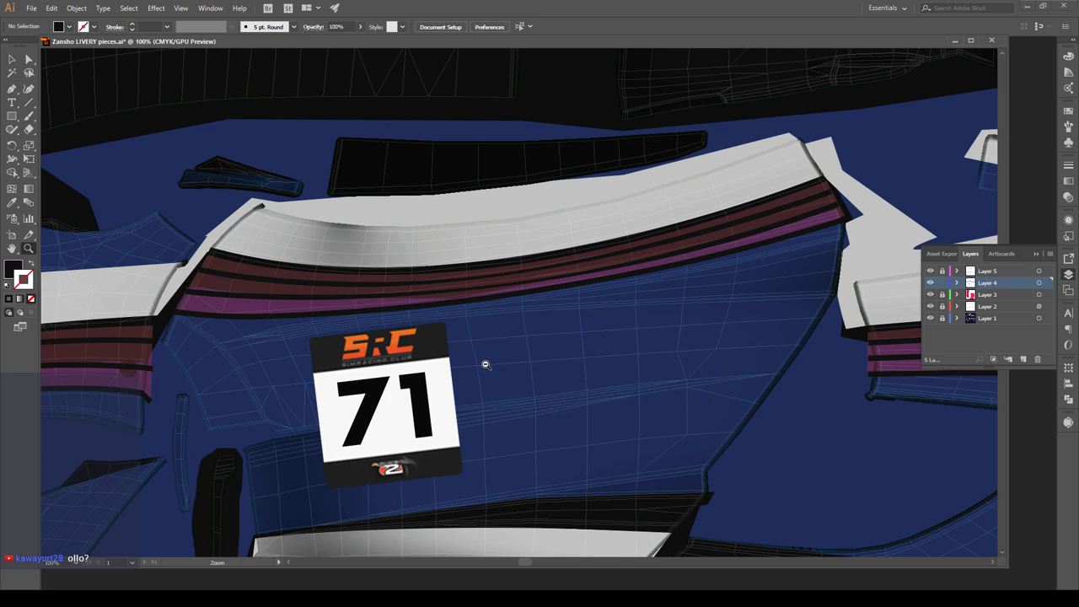
left_click(485, 365, "alt")
left_click(484, 365, "alt")
key("a")
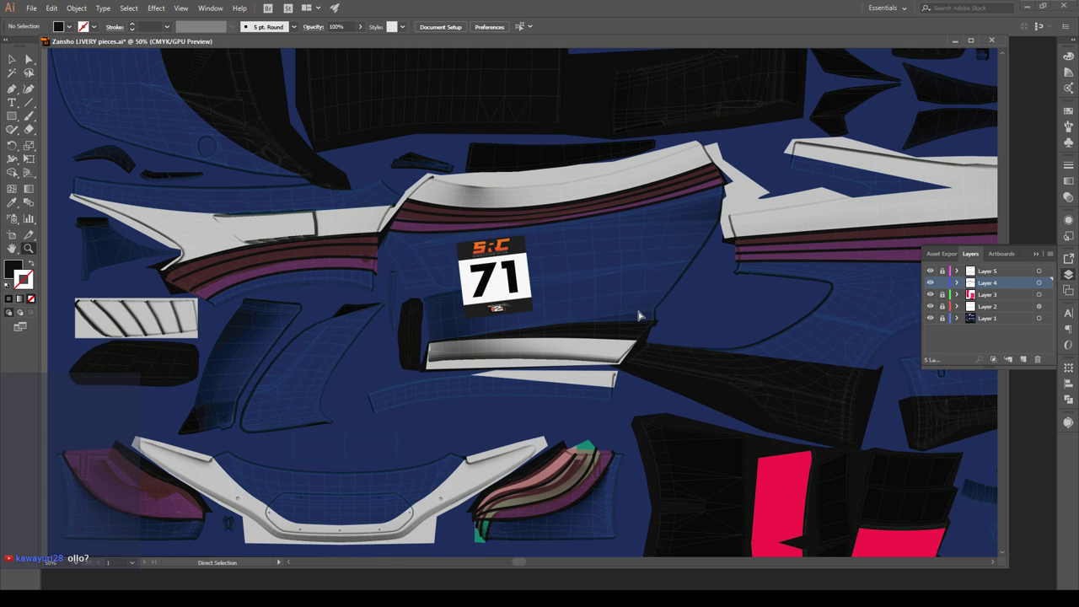
key("z")
key("v")
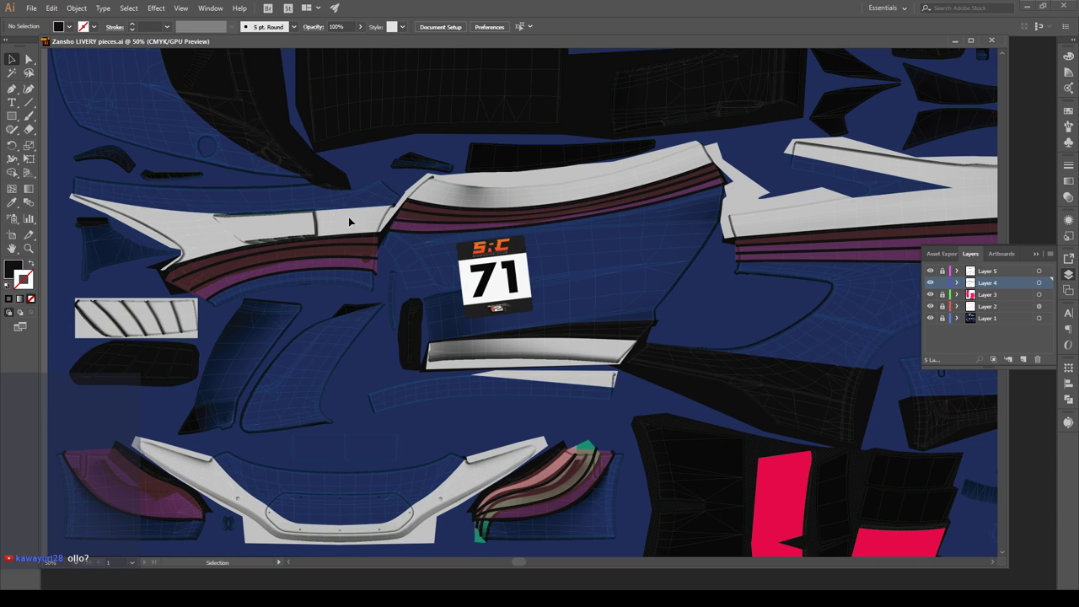
Step: Select the dividing lines across the fender, side and rear side panels and group them
left_click_drag(851, 125, 240, 361)
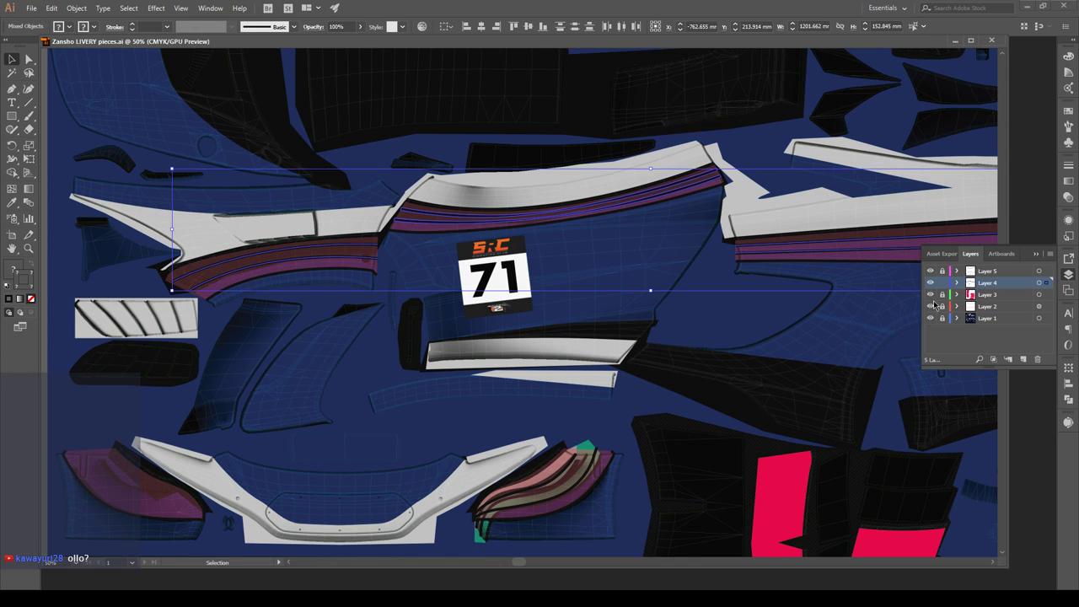
key("a")
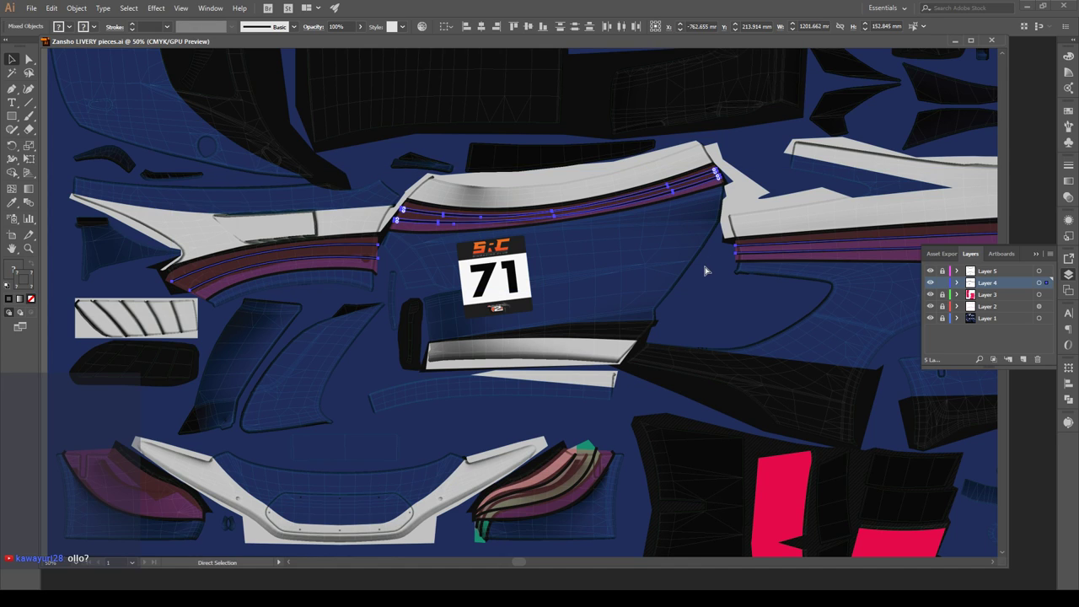
key("v")
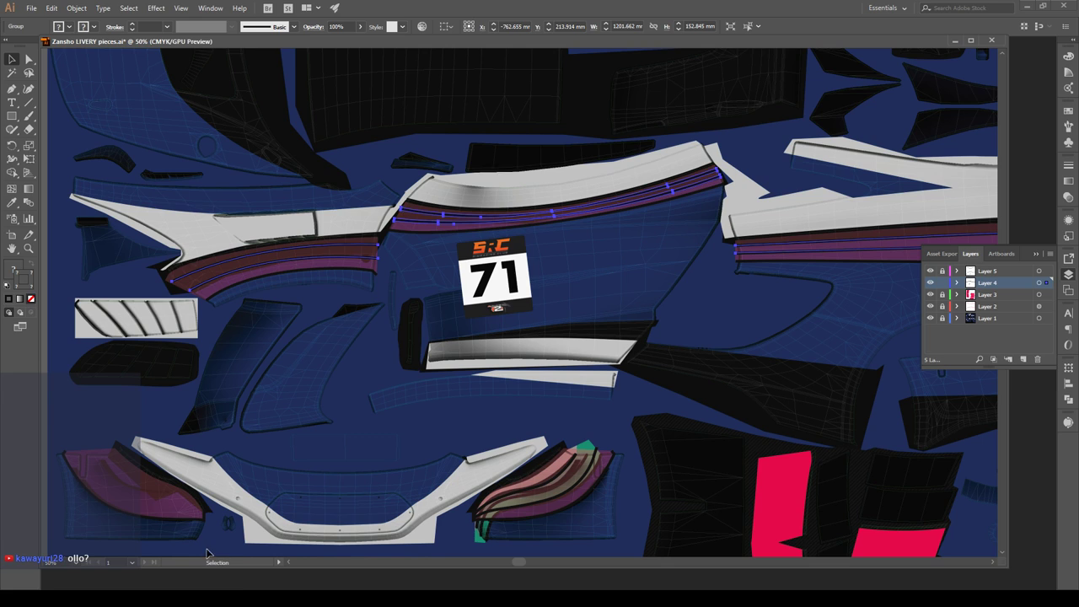
Step: Switch to Photoshop, locate the earlier dividing-line artwork by toggling layer visibility, and select its Vector Smart Object in the Fin colour group
key("alt+Tab")
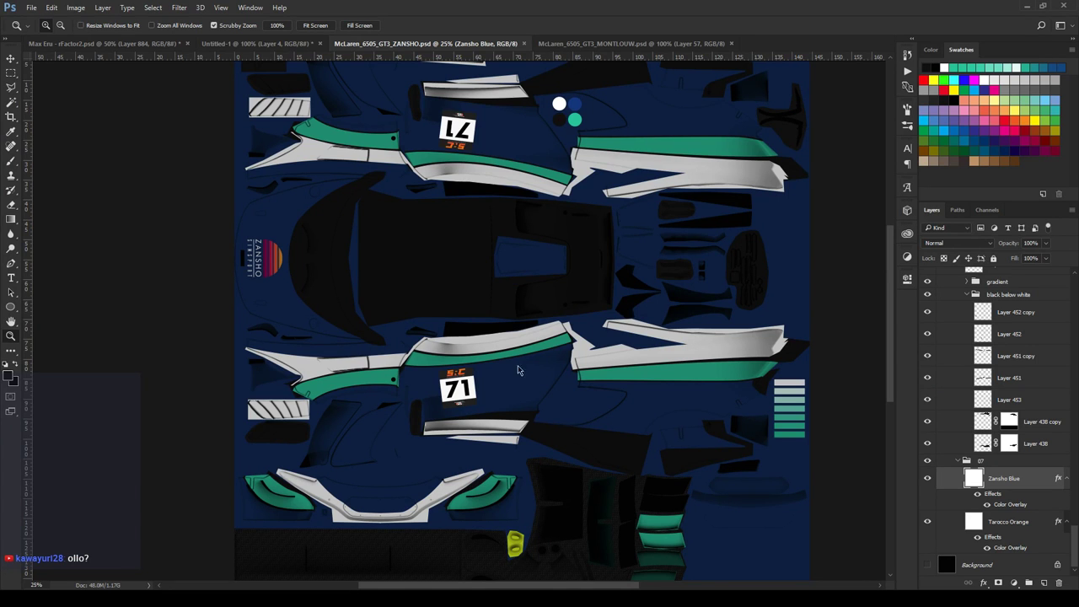
scroll(980, 477, "up", 1)
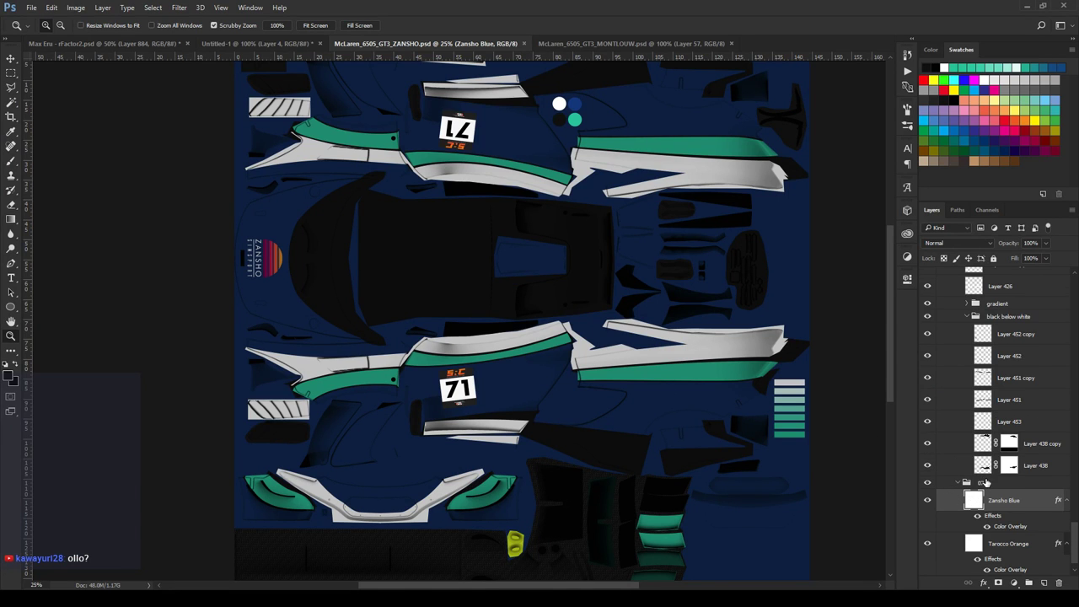
left_click(928, 316)
left_click(928, 317)
scroll(1064, 405, "up", 10)
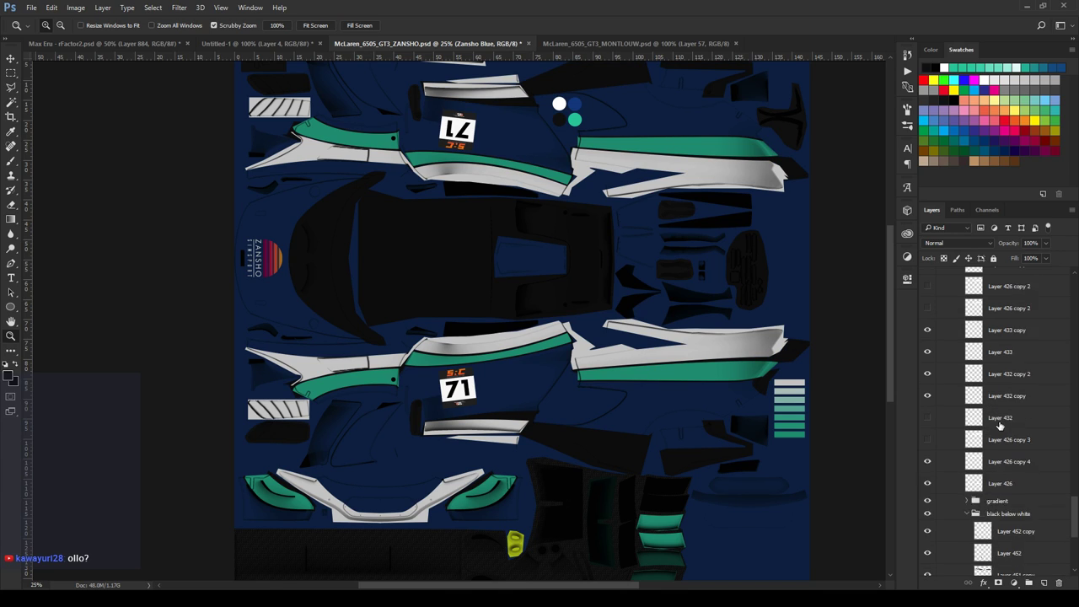
scroll(1064, 404, "up", 5)
scroll(1064, 371, "up", 3)
scroll(1041, 397, "down", 2)
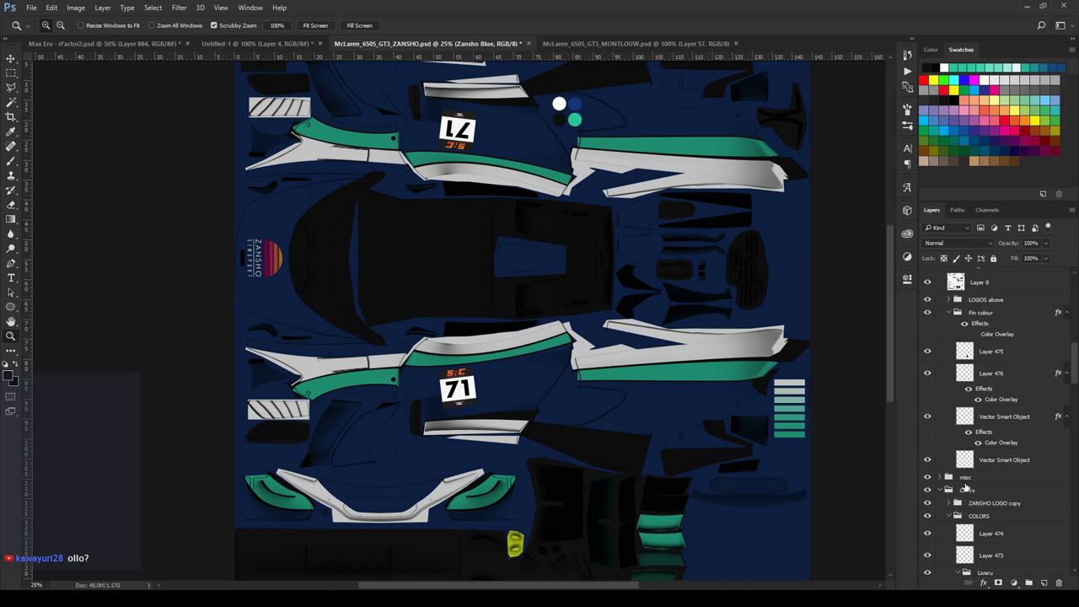
left_click(927, 484)
left_click(928, 480)
left_click(930, 416)
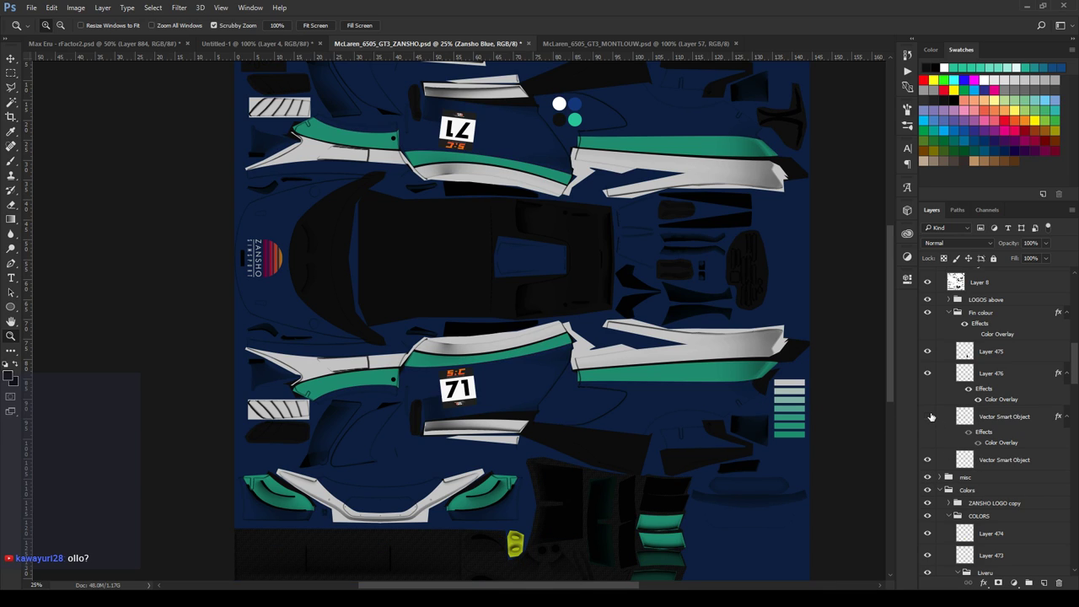
left_click(928, 417)
left_click(1002, 417)
Step: Paste the copied dividing lines as a smart object and place them over the green fender, side and rear side stripes
key("ctrl+v")
left_click(585, 182)
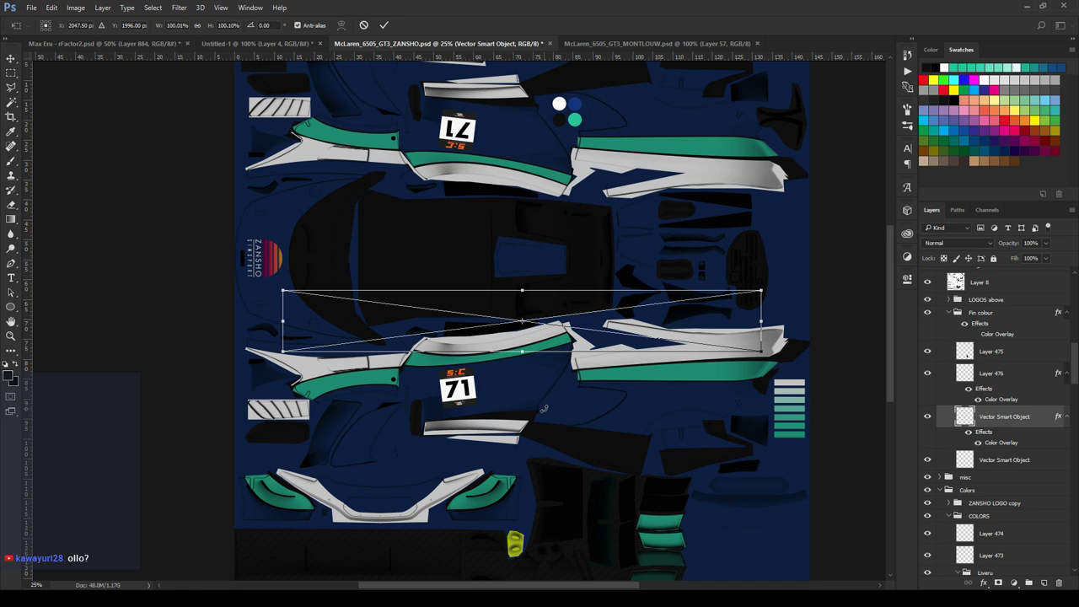
left_click_drag(547, 346, 584, 361)
left_click(383, 24)
key("z")
left_click(534, 390)
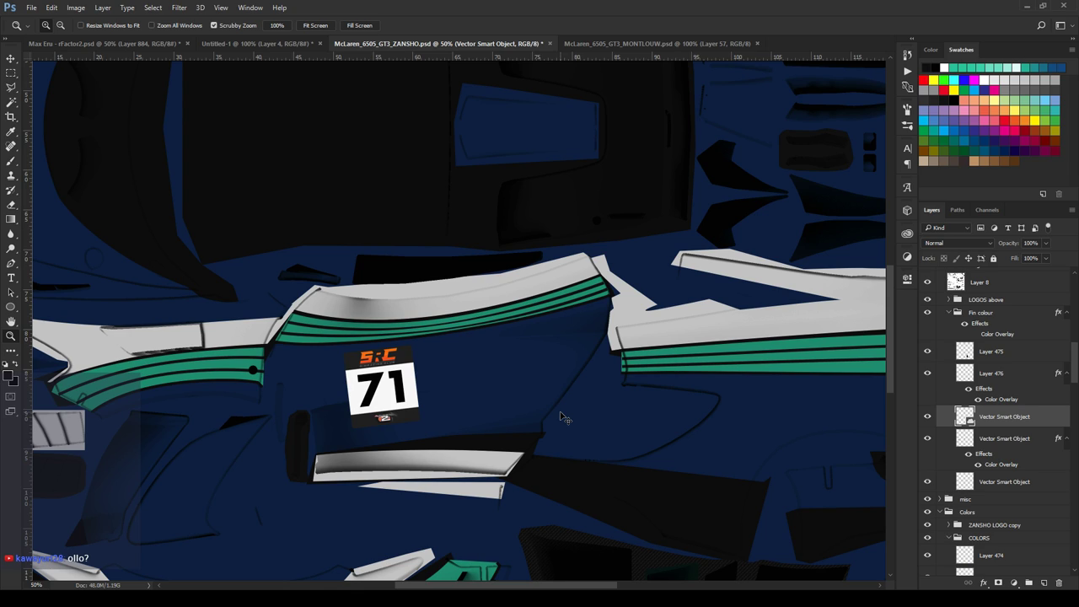
left_click(11, 73)
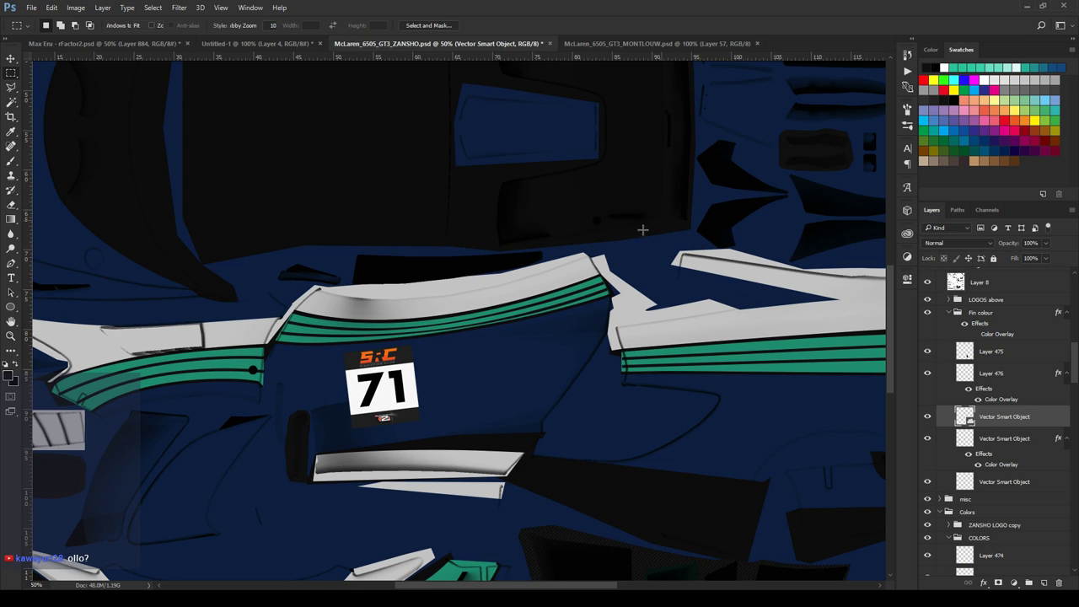
left_click_drag(614, 245, 266, 350)
key("ctrl+d")
key("ctrl+z")
key("ctrl+alt+z")
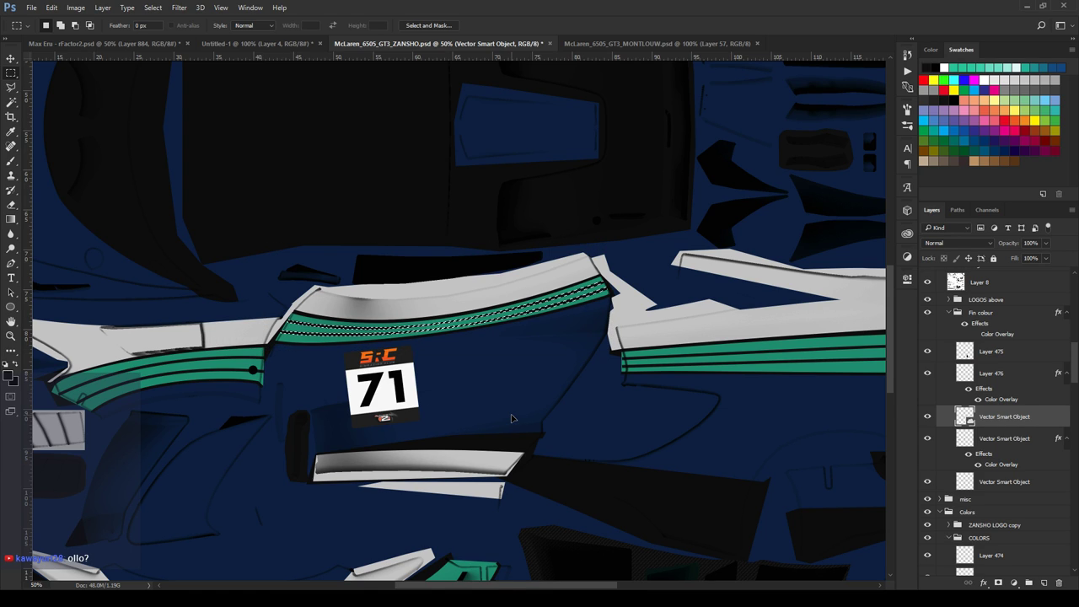
Step: Switch to Illustrator and copy the curved dividing lines on the corner piece of the front bumper below number 71
left_click_drag(775, 334, 483, 285)
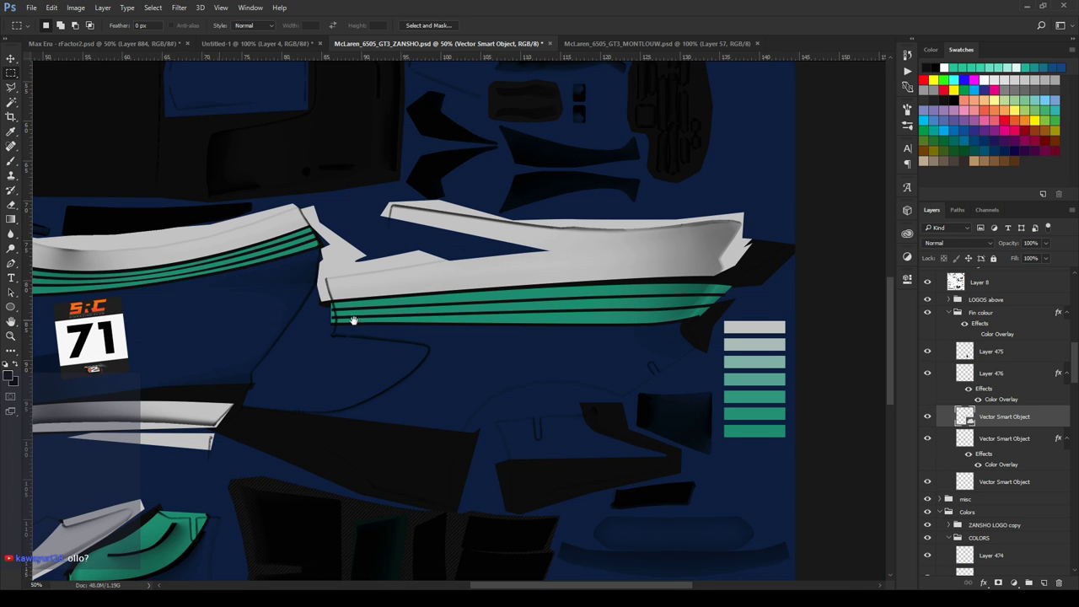
left_click_drag(304, 318, 536, 318)
key("z")
left_click(504, 378, "alt")
left_click(504, 379, "alt")
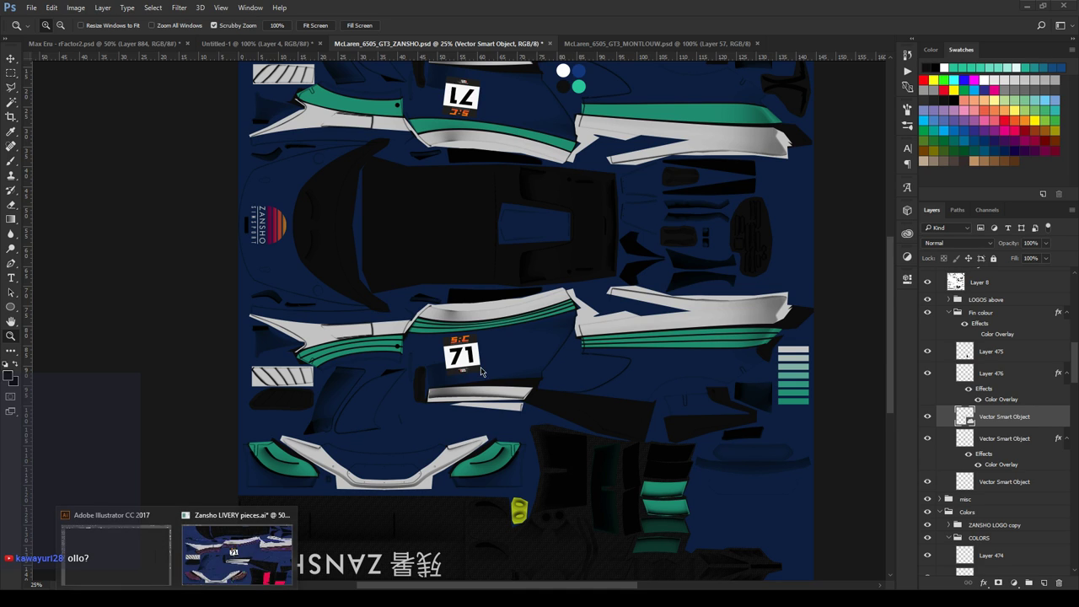
mouse_move(209, 582)
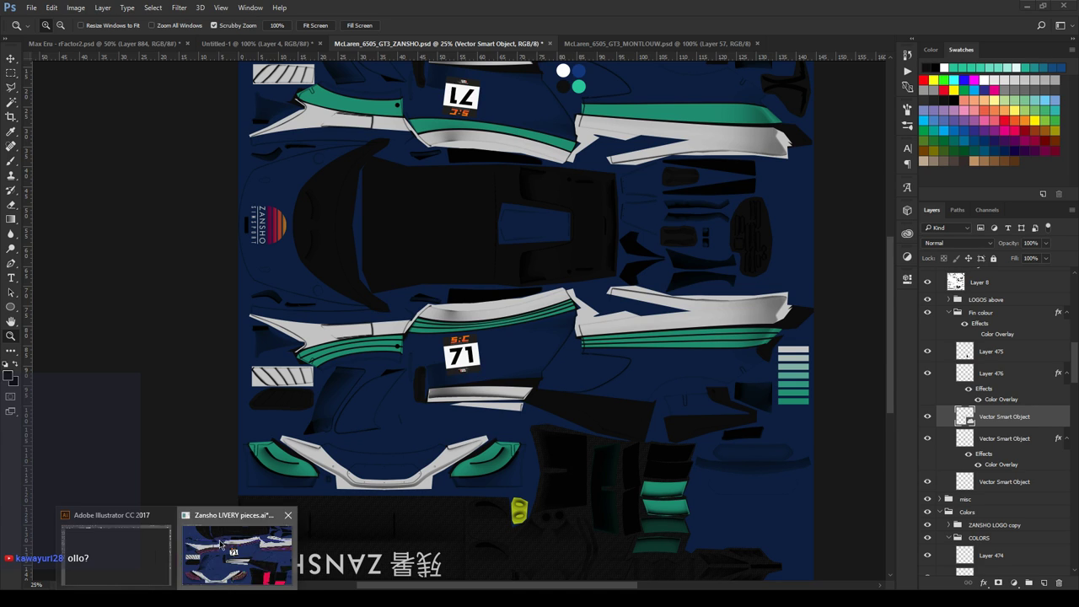
left_click(224, 544)
left_click_drag(645, 412, 468, 530)
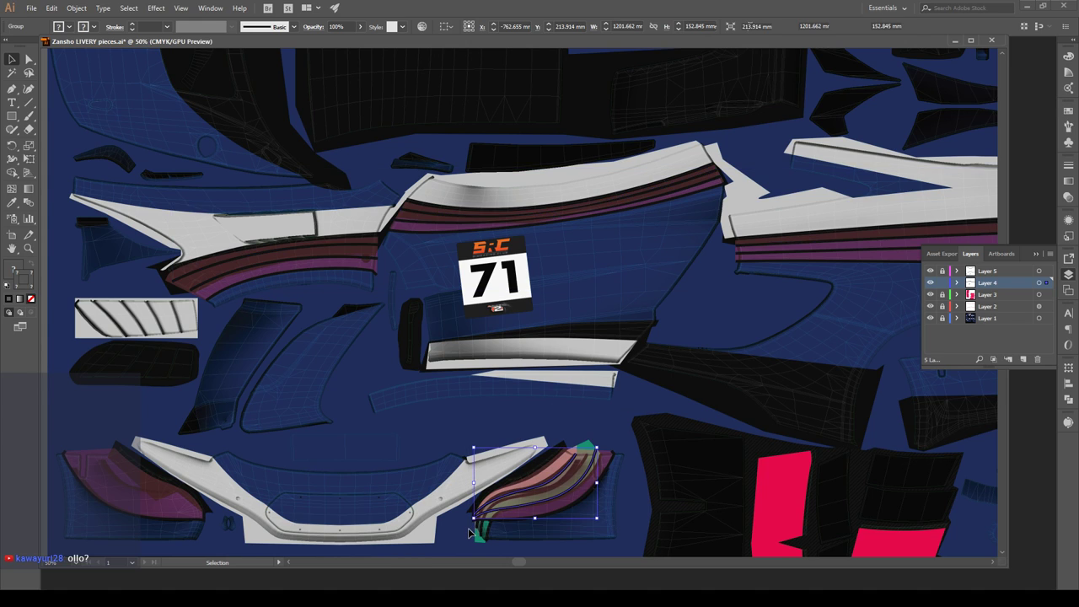
key("v")
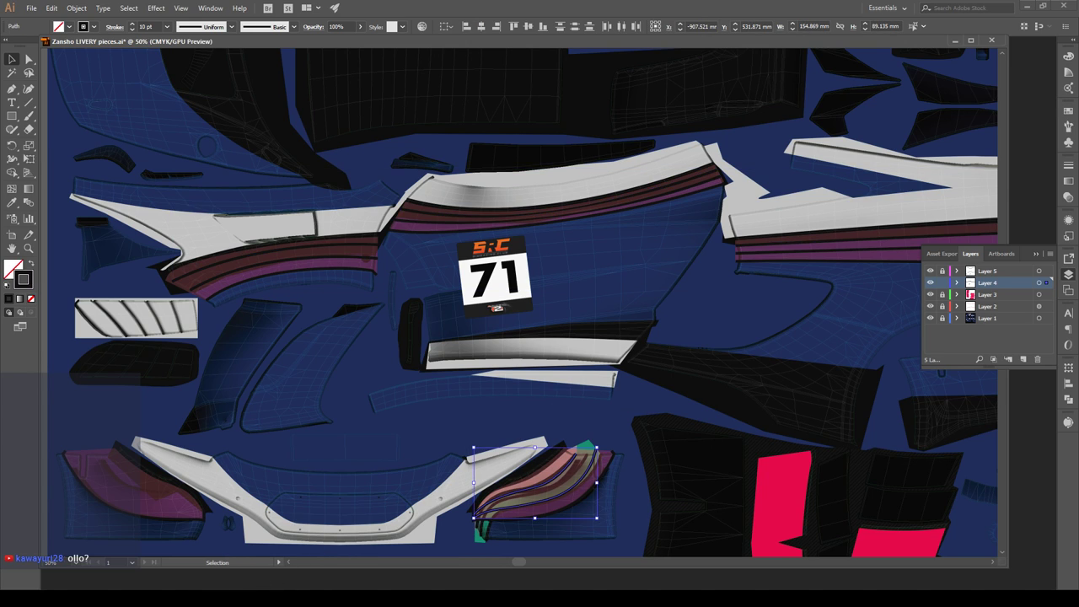
Step: Switch back to Photoshop, paste the bumper lines as a smart object and place them over the matching green front corner piece
key("alt+Tab")
left_click(530, 408)
key("ctrl+v")
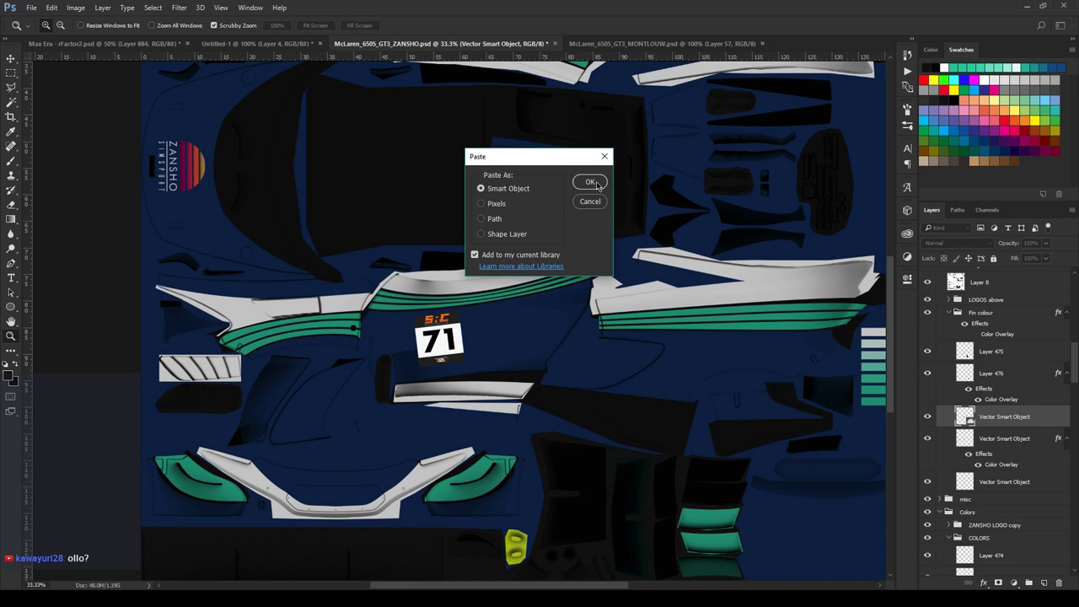
left_click(590, 184)
left_click_drag(531, 318, 485, 477)
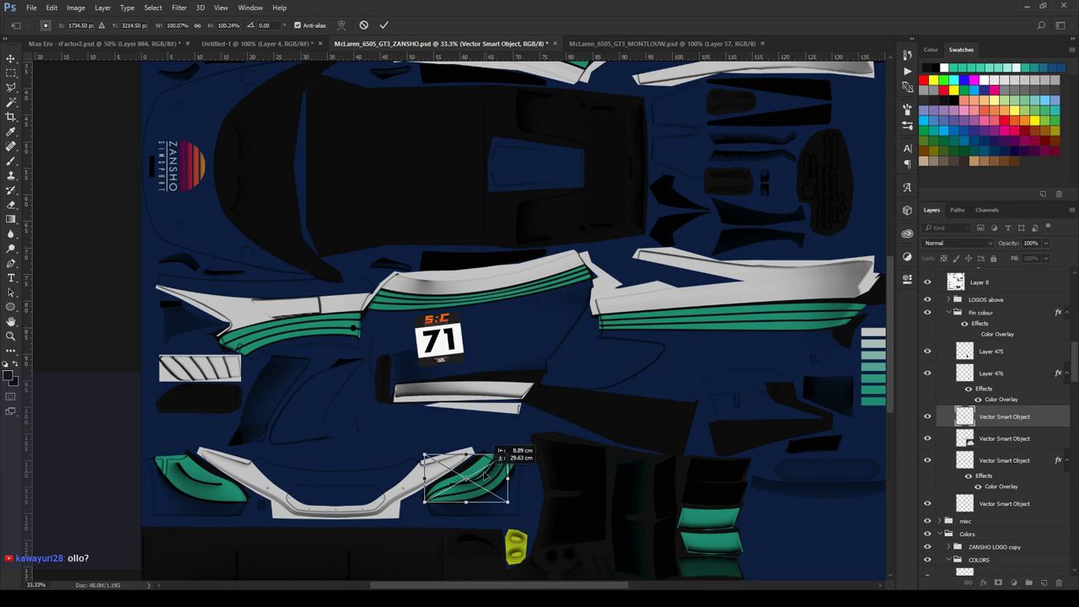
left_click(384, 25)
left_click_drag(464, 490, 549, 482)
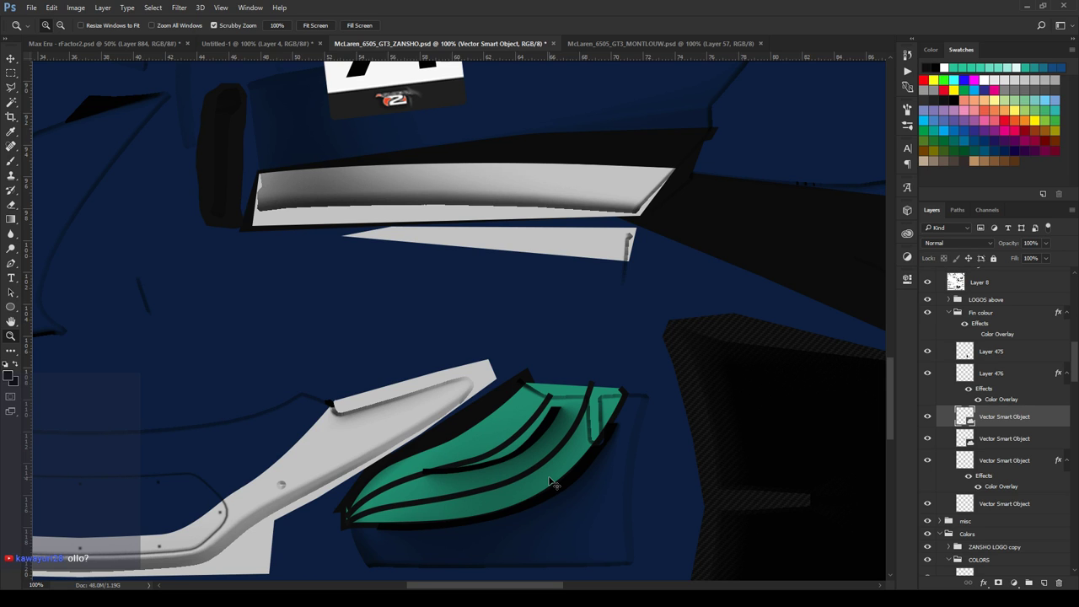
left_click(533, 386, "alt")
left_click(532, 386, "alt")
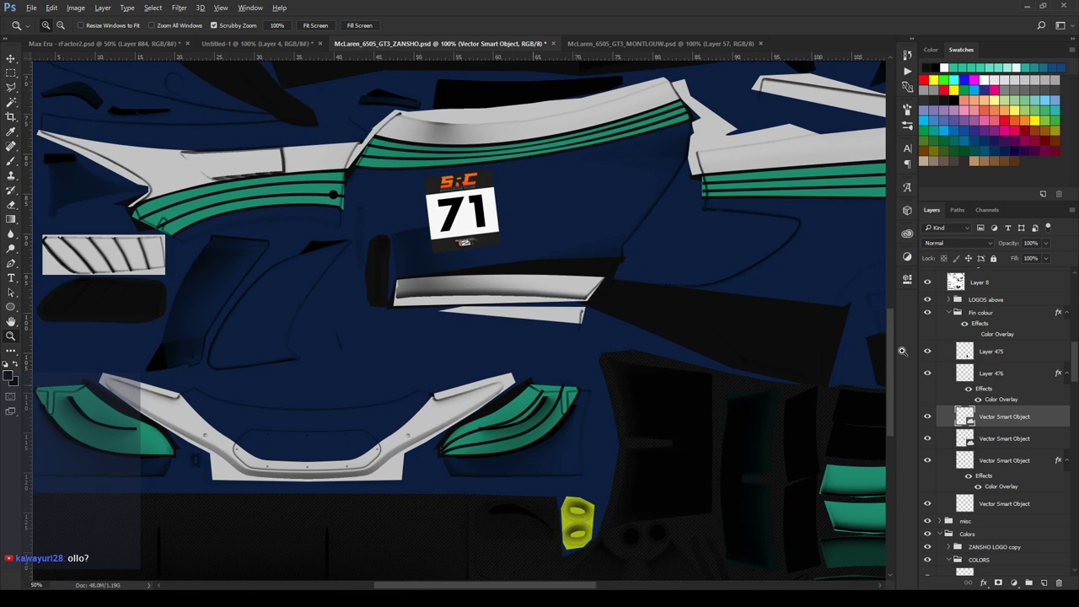
Step: Collapse the LOGOS group and show the WIREFRAME layer over the livery
left_click_drag(1074, 364, 1072, 275)
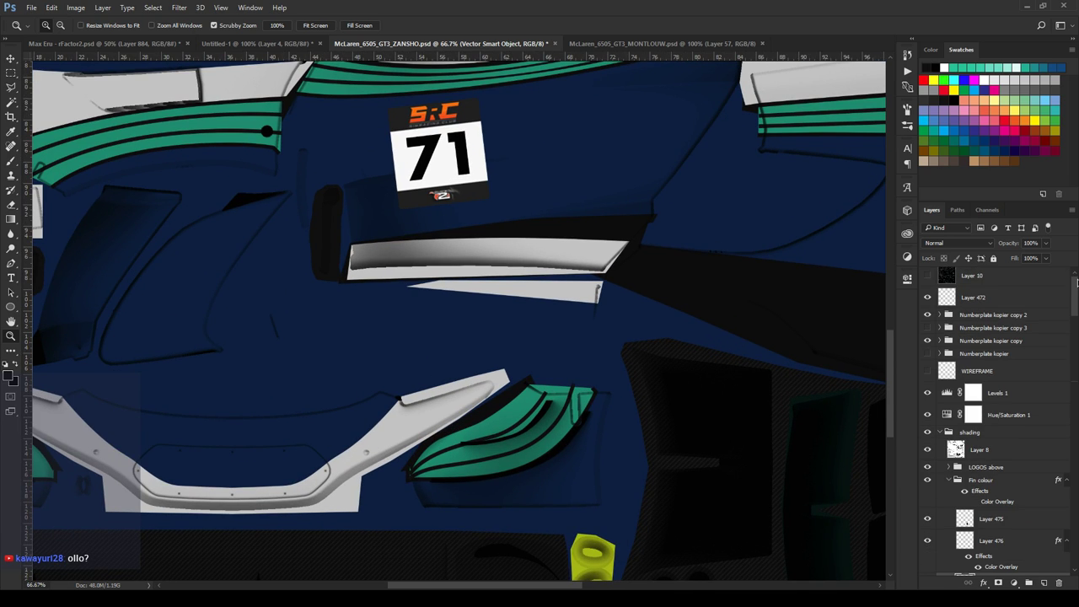
scroll(1076, 282, "up", 5)
scroll(930, 548, "down", 4)
scroll(930, 512, "up", 4)
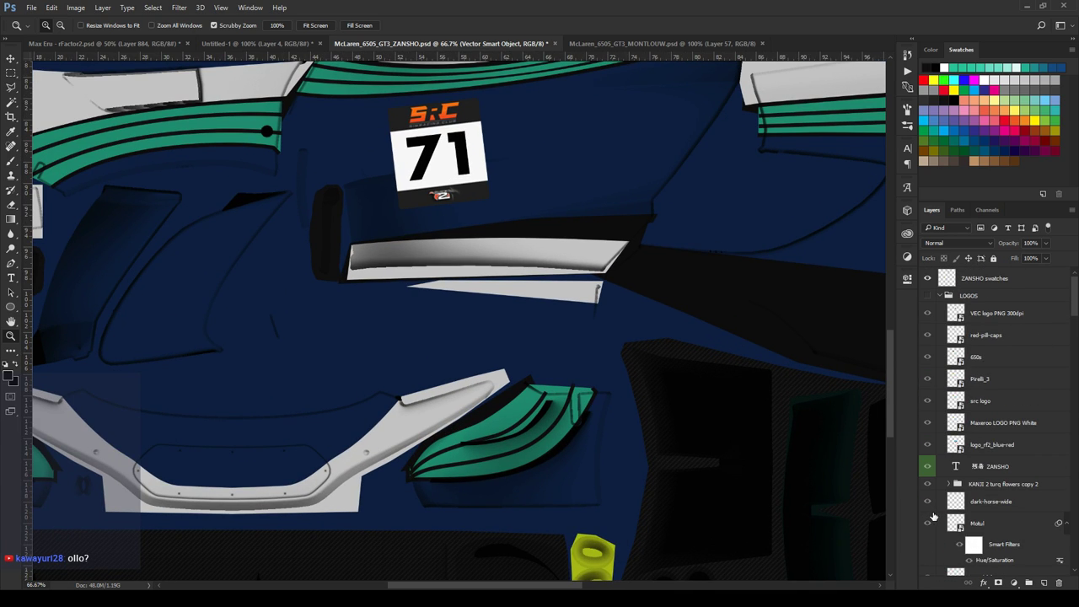
left_click(940, 296)
left_click(927, 408)
Step: Hide the Layer 8 shading and select the smart object holding the dividing lines on the side panel above number 71
left_click_drag(362, 273, 456, 333)
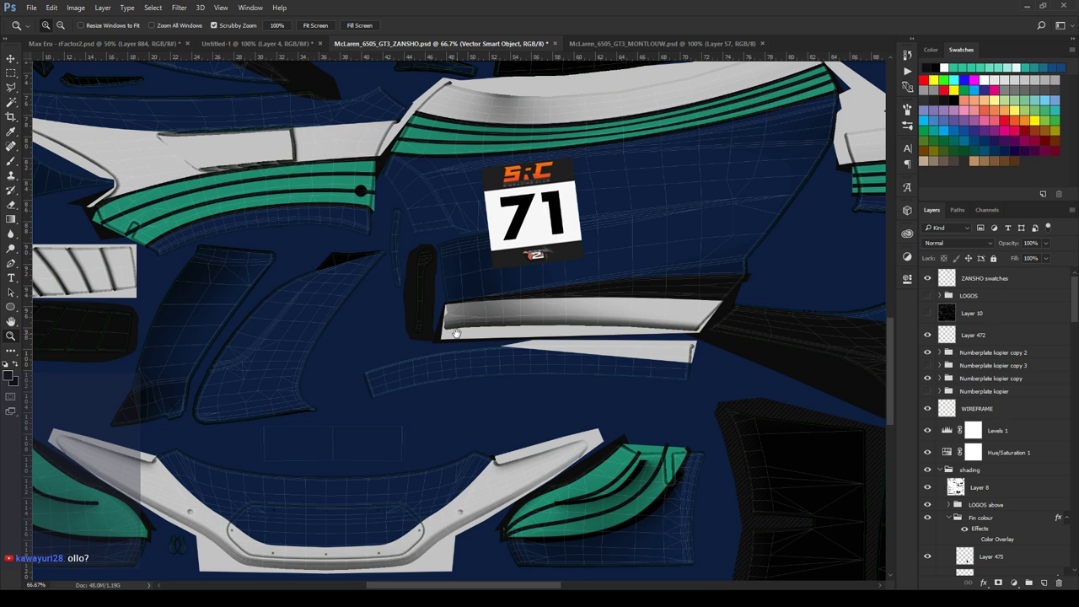
left_click(401, 135)
left_click(401, 135)
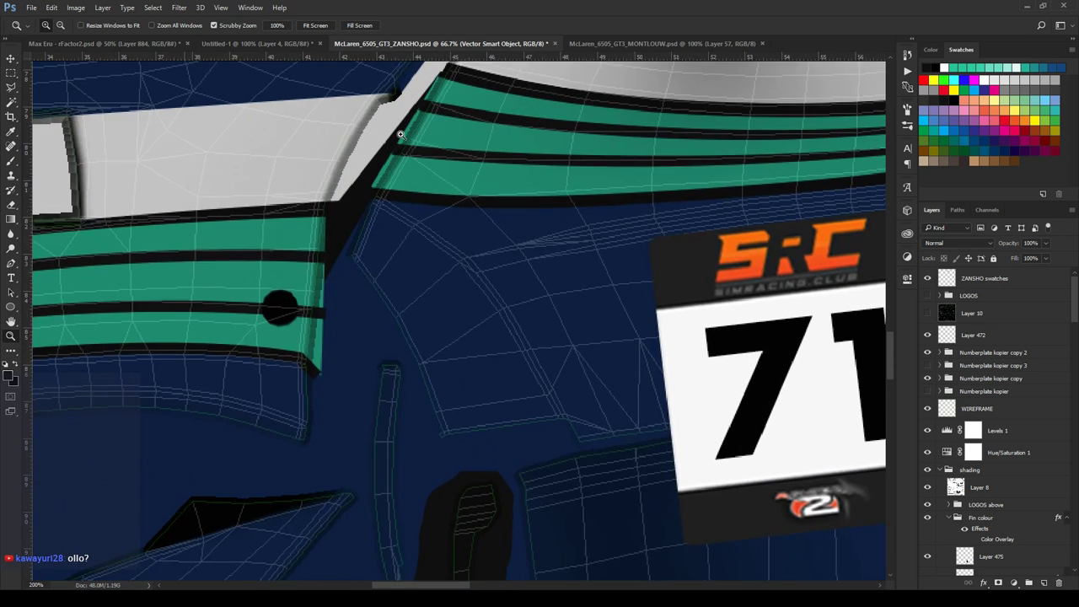
left_click(401, 135)
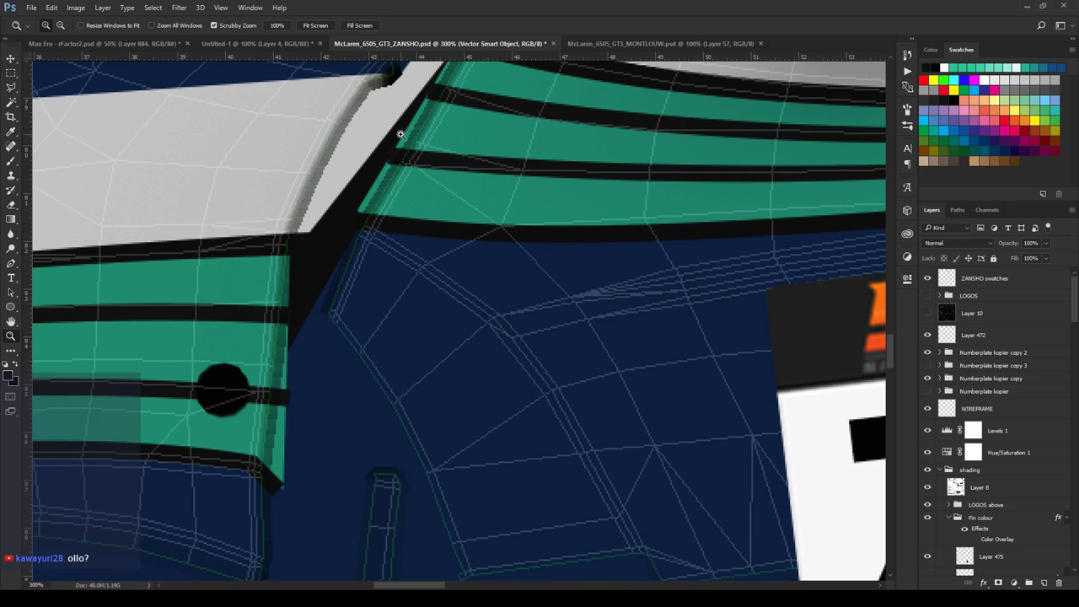
left_click_drag(788, 263, 463, 344)
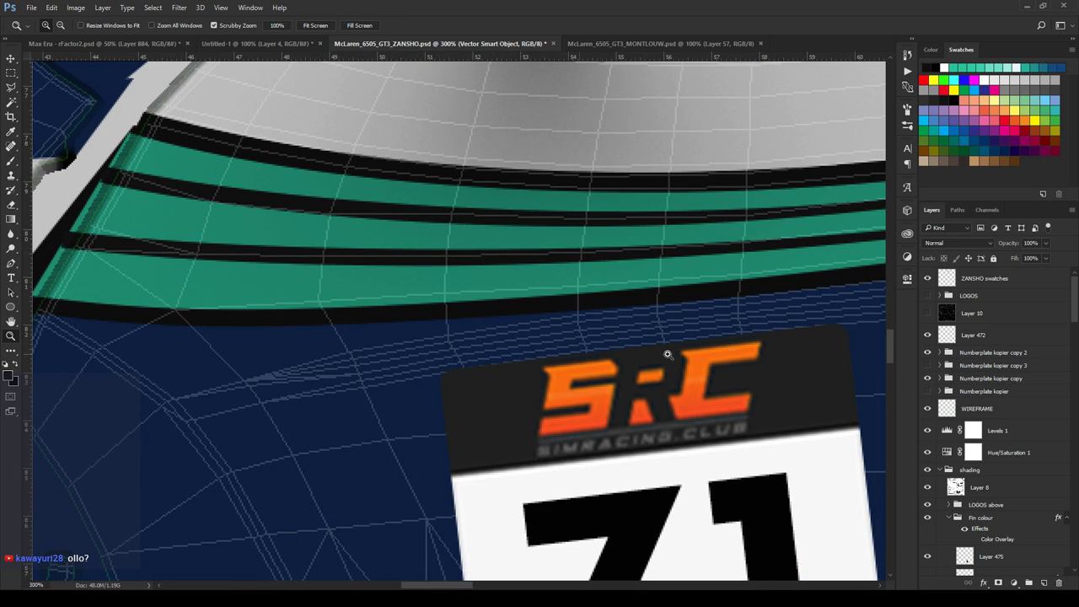
key("v")
left_click(484, 275, "ctrl")
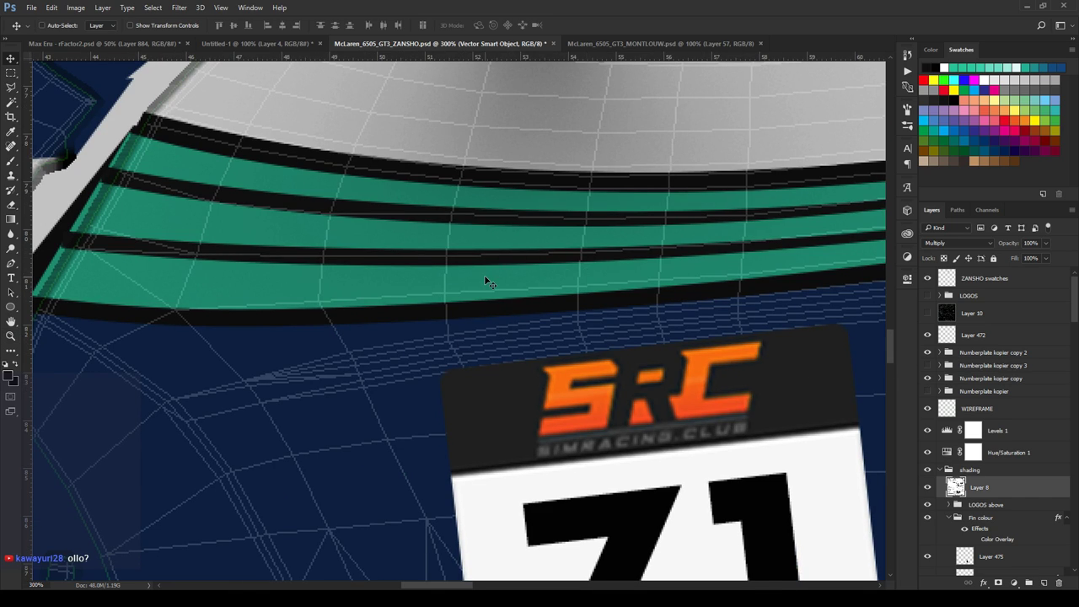
left_click(926, 489)
left_click(498, 255, "ctrl")
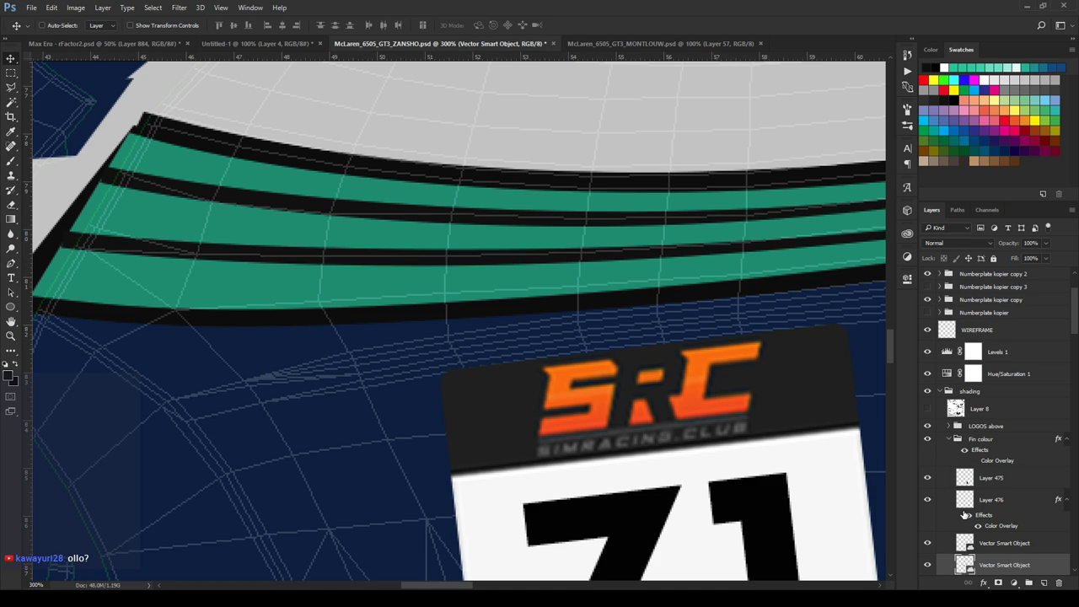
Step: Toggle the dividing-line smart object's visibility to compare the green side stripes with and without the lines
left_click(927, 564)
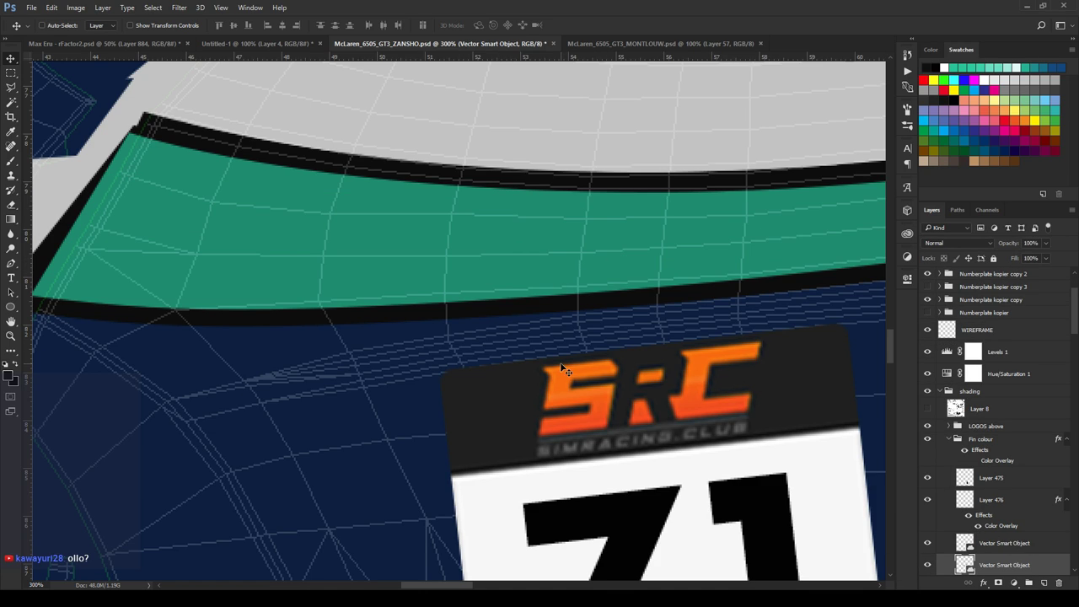
key("ctrl+z")
key("z")
left_click(558, 327)
left_click(557, 327)
left_click(557, 327)
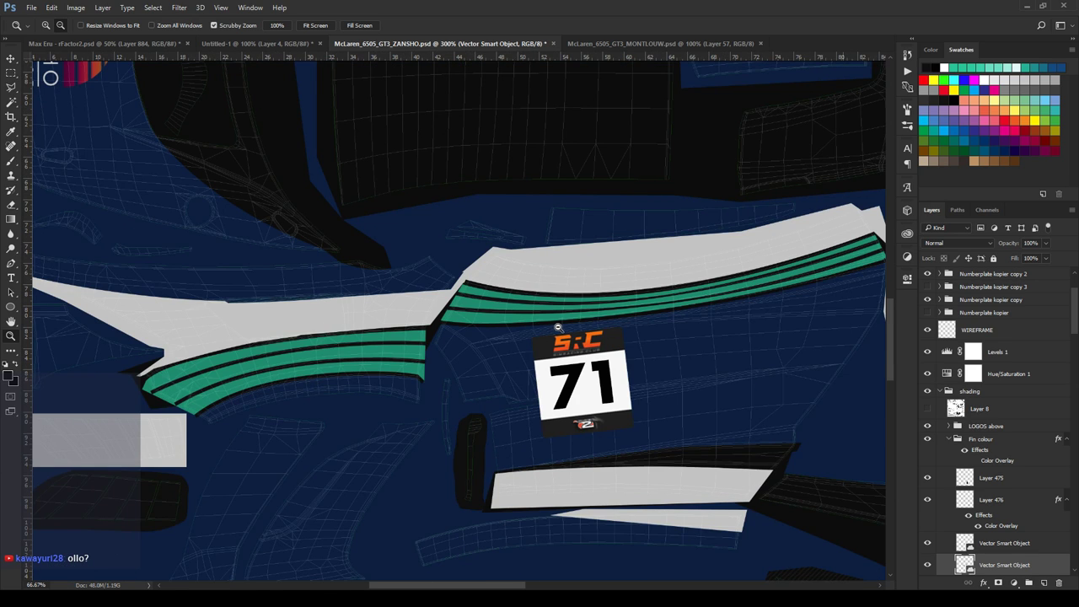
left_click(558, 327, "alt")
left_click(927, 565)
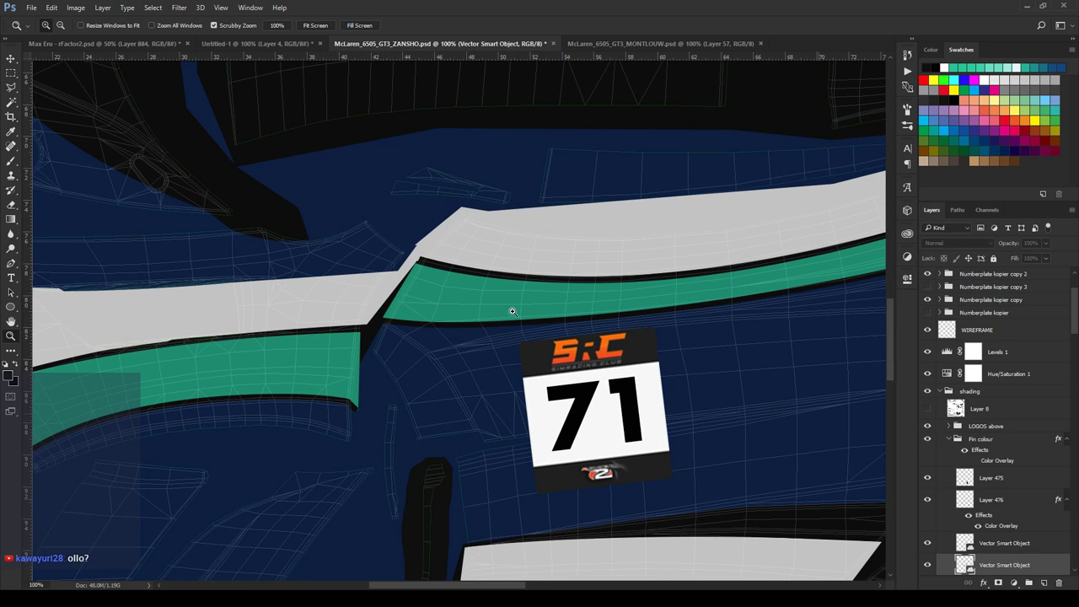
Step: Select the area around the side panel's dividing lines with rectangular marquees, including their raised rear end, and rasterize the smart object layer
key("m")
left_click_drag(363, 208, 848, 328)
left_click_drag(844, 179, 663, 275, "shift")
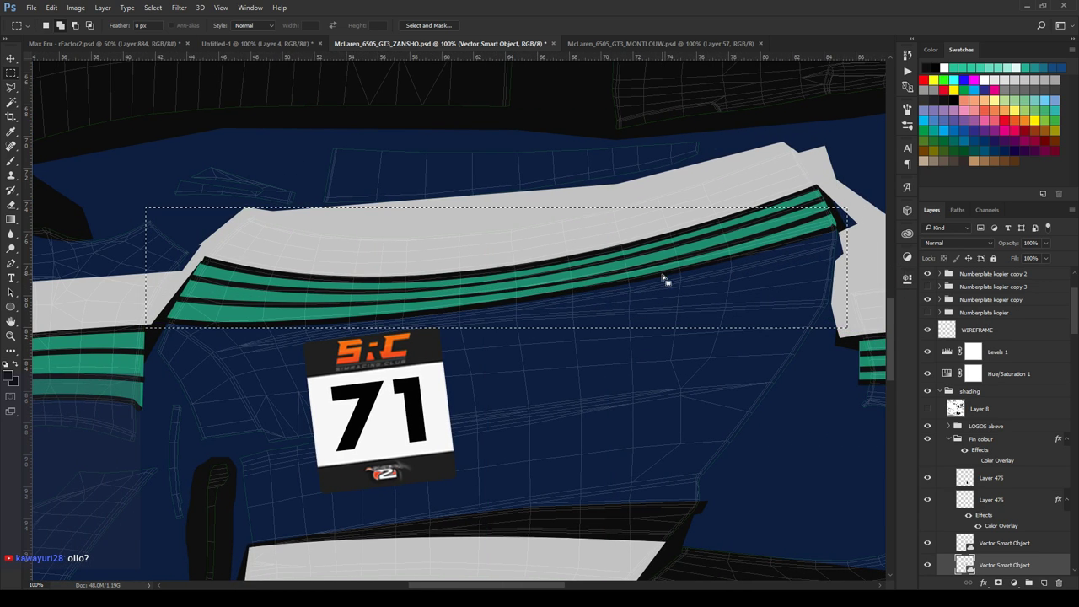
right_click(974, 568)
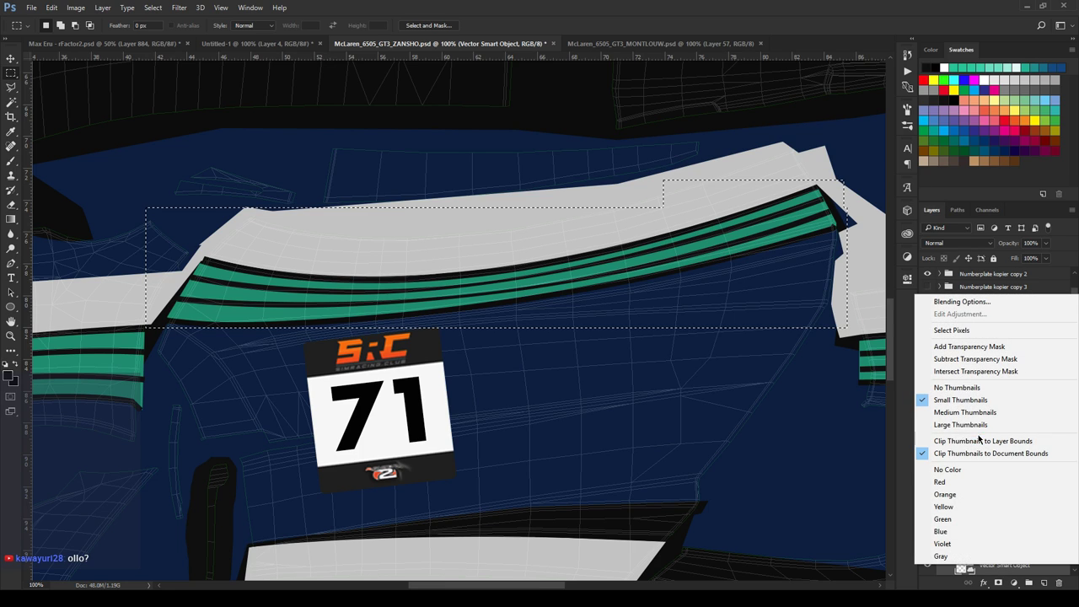
right_click(1005, 574)
right_click(1003, 570)
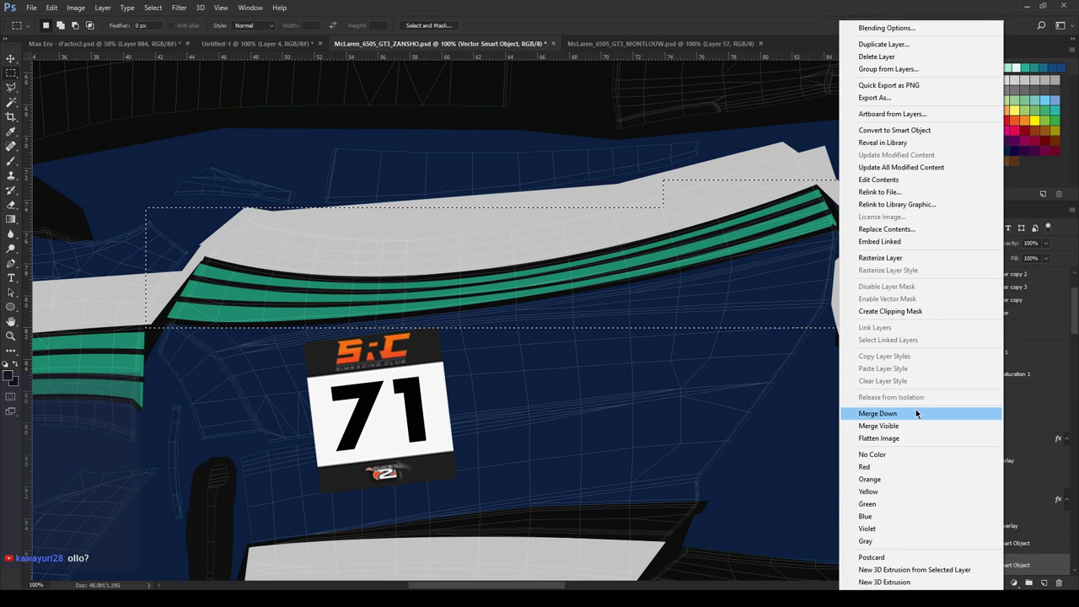
left_click(894, 258)
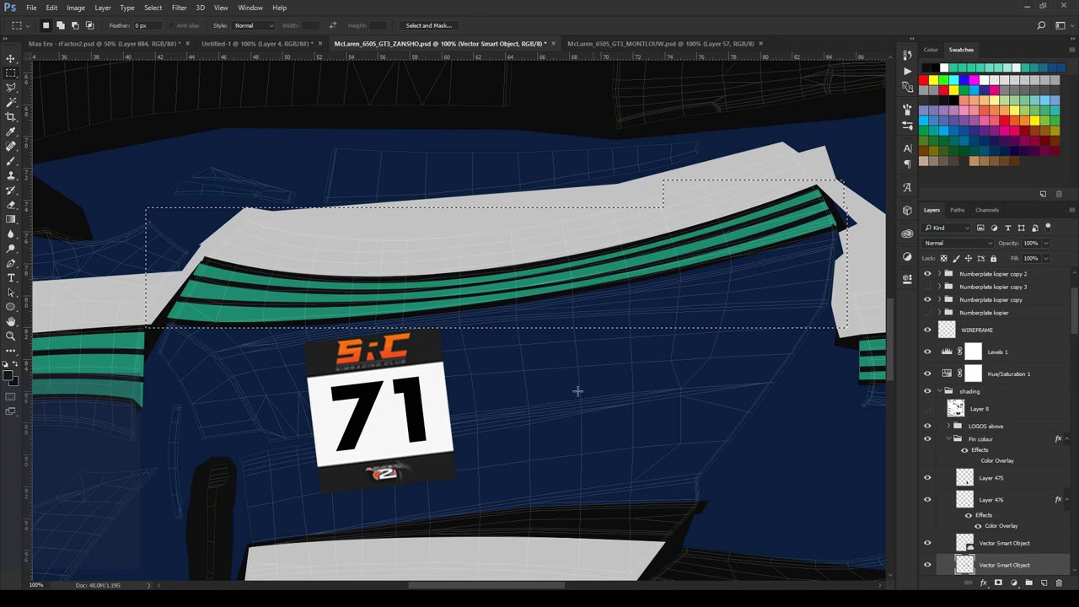
Step: Separate the selected side panel dividing lines onto their own layer with Layer via Cut
right_click(699, 252)
left_click(735, 353)
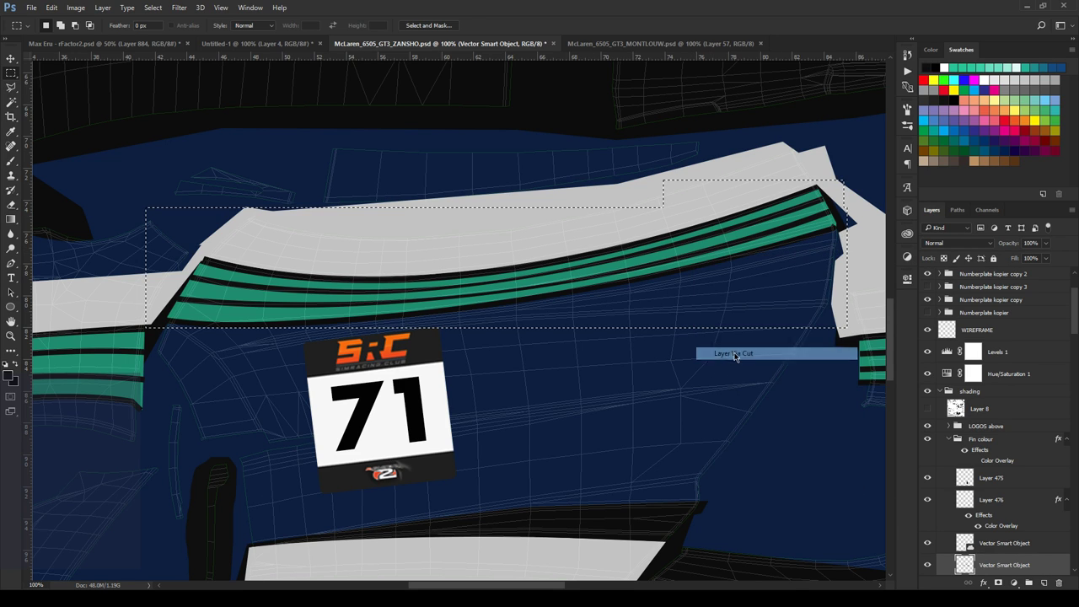
key("z")
left_click(190, 296)
left_click(189, 296)
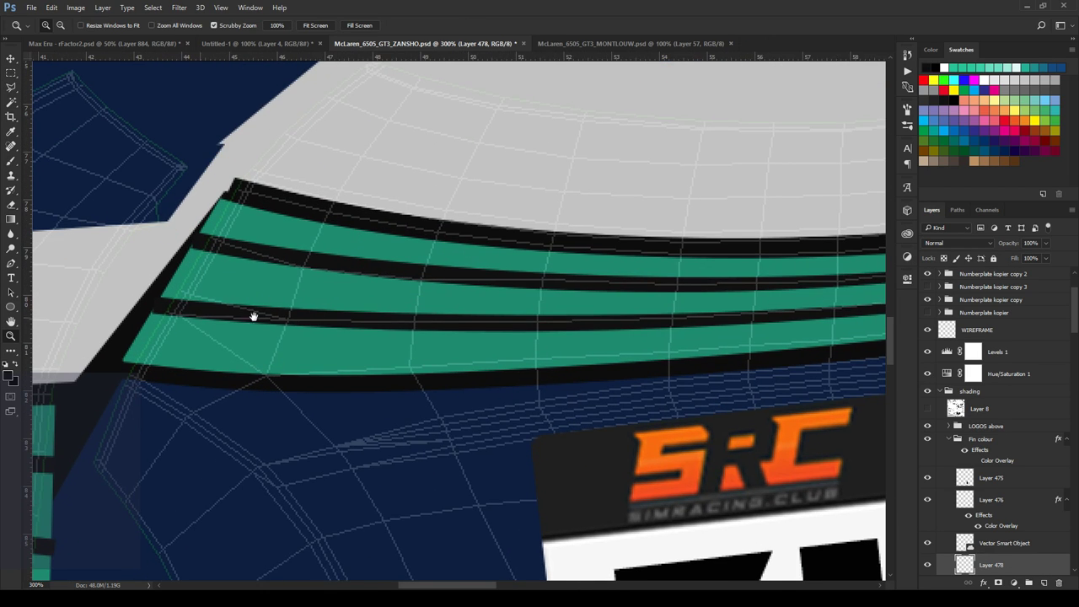
Step: Examine how the dividing lines and green stripes meet the panel edges along the car's side, from the front section to the rear
left_click_drag(197, 316, 460, 309)
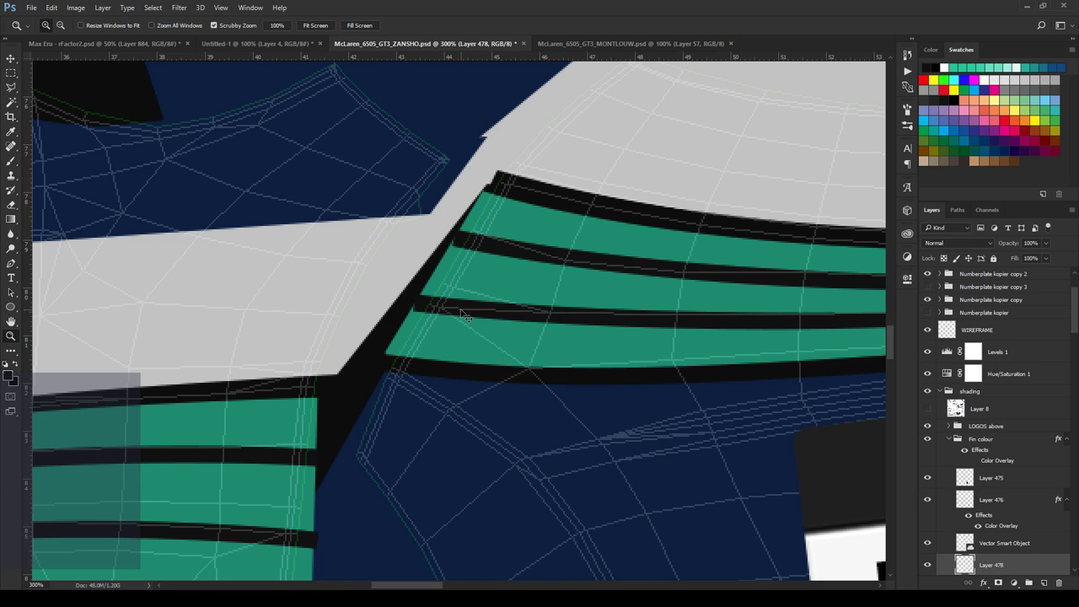
left_click_drag(590, 313, 397, 294)
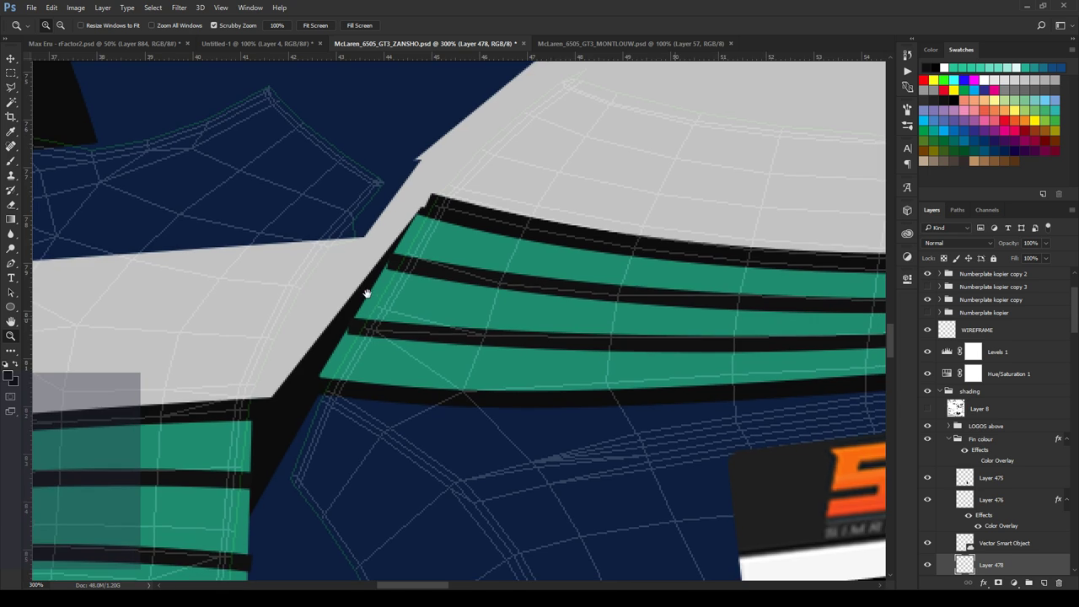
left_click_drag(792, 333, 425, 299)
left_click_drag(636, 288, 477, 270)
left_click_drag(227, 333, 36, 351)
left_click_drag(873, 166, 512, 301)
left_click_drag(574, 363, 490, 444)
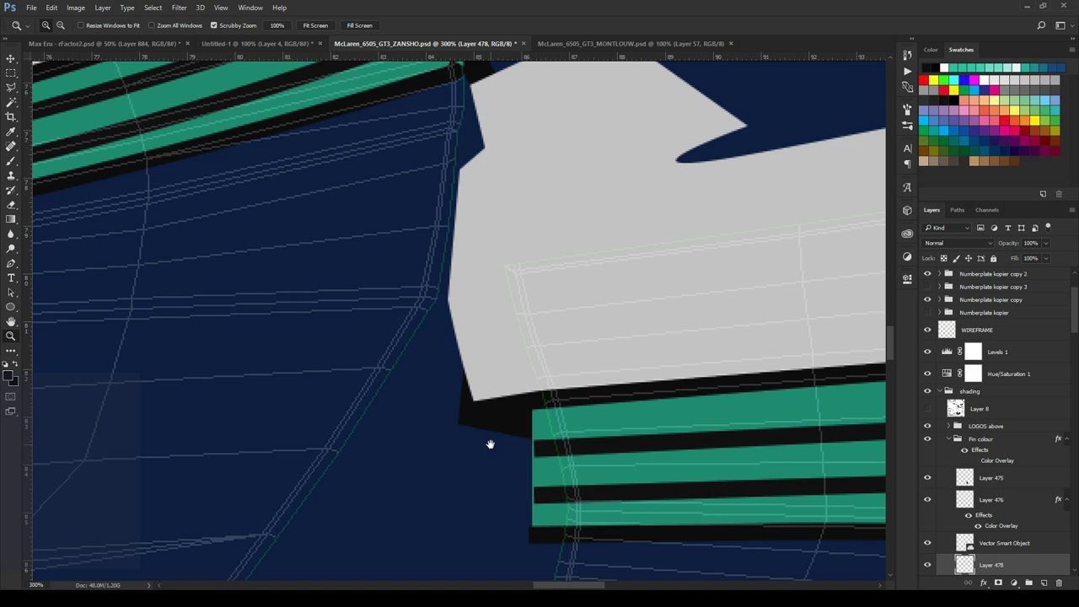
mouse_move(490, 445)
left_mouse_down()
mouse_move(490, 524)
mouse_move(480, 453)
left_mouse_up()
left_click_drag(666, 385, 251, 273)
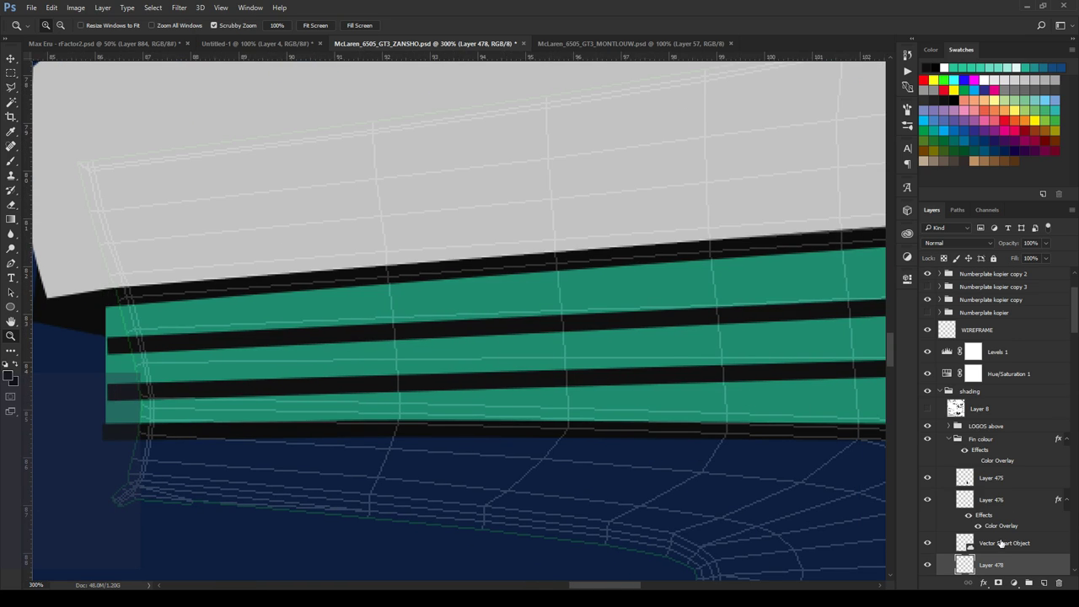
scroll(1000, 540, "down", 3)
left_click(996, 500)
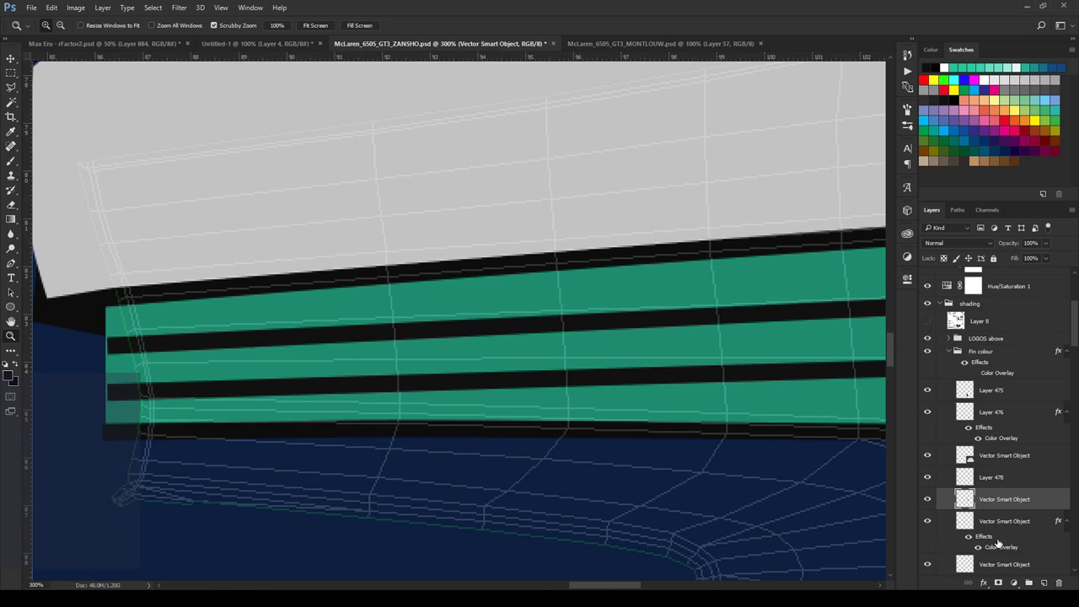
left_click_drag(289, 390, 792, 388)
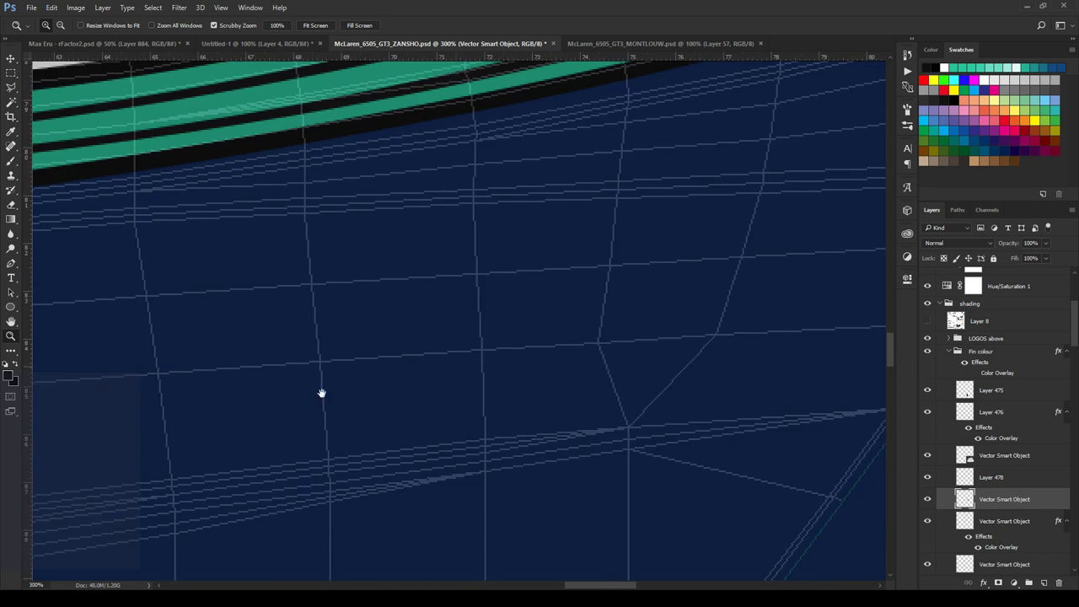
left_click_drag(337, 393, 650, 376)
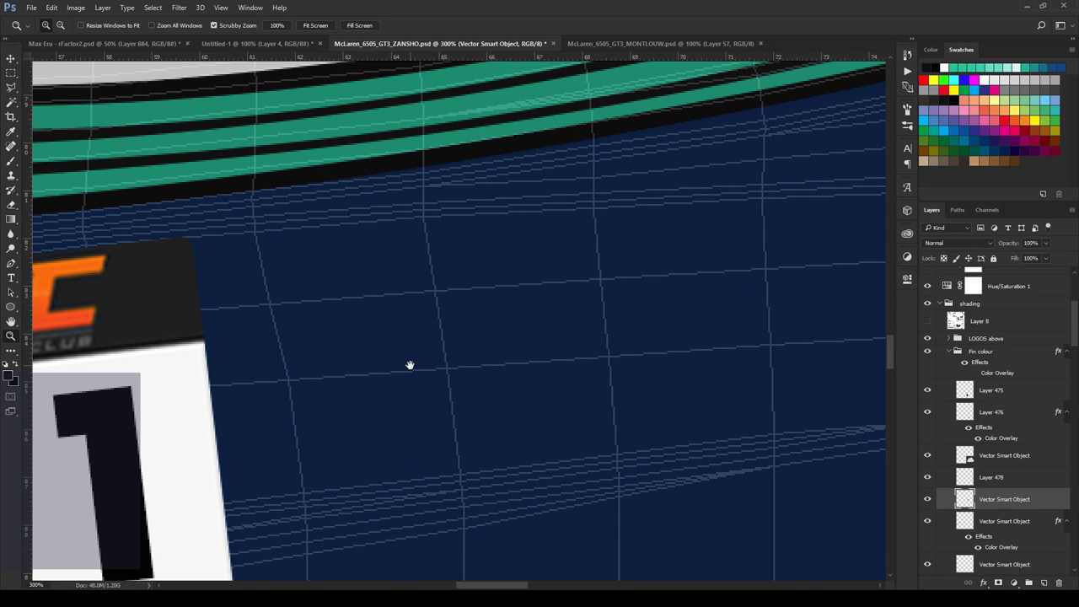
left_click_drag(222, 345, 809, 342)
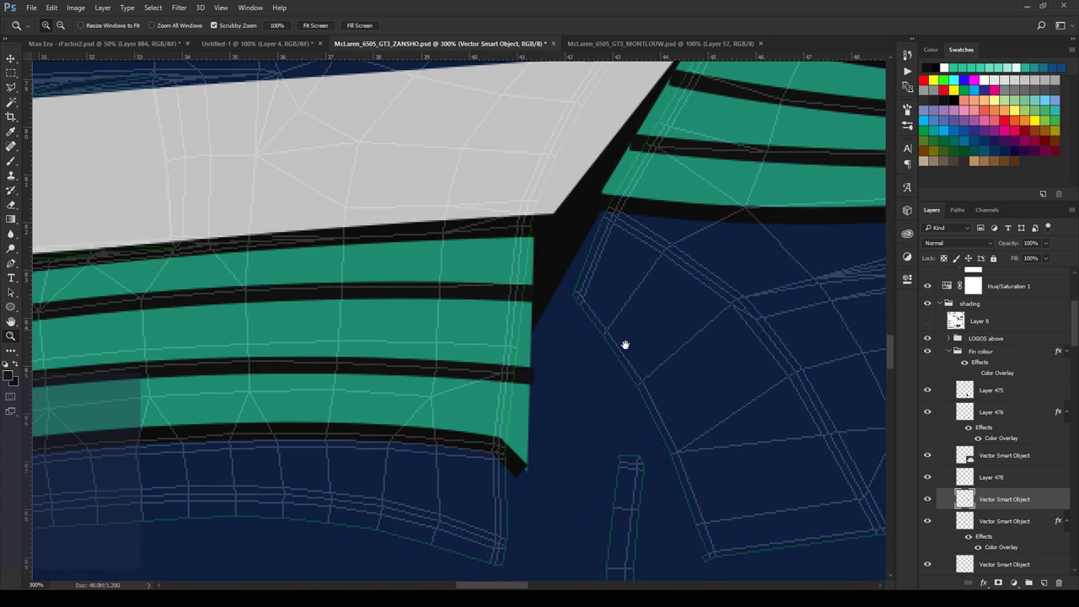
left_click_drag(625, 345, 621, 409)
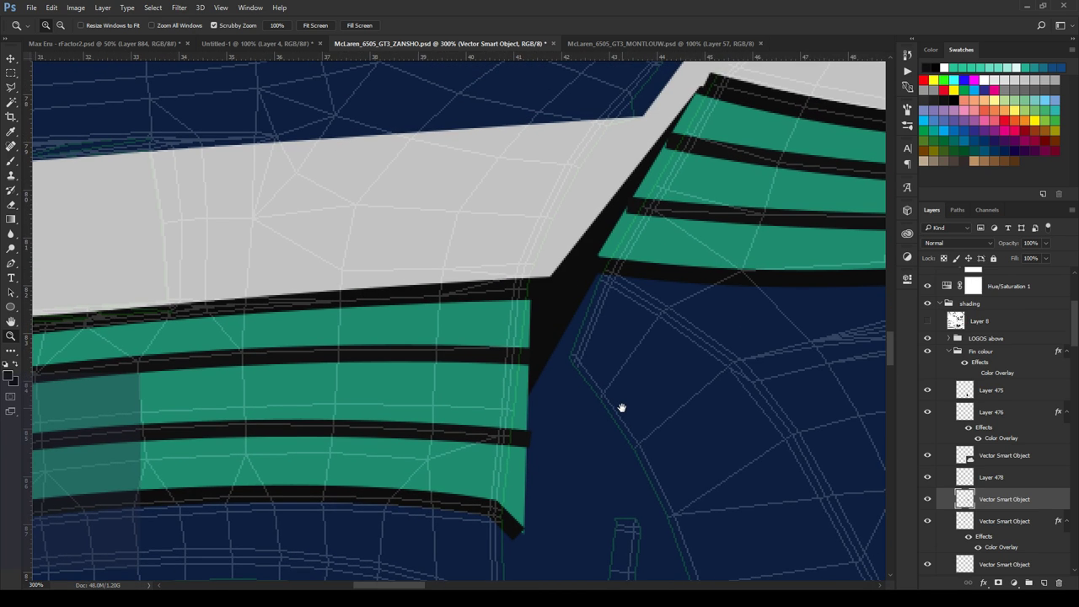
Step: Select the smart object holding the curved dividing lines on the green panel beside the grey front bumper shape, at its striped end
left_click(590, 410, "alt")
left_click(581, 410, "alt")
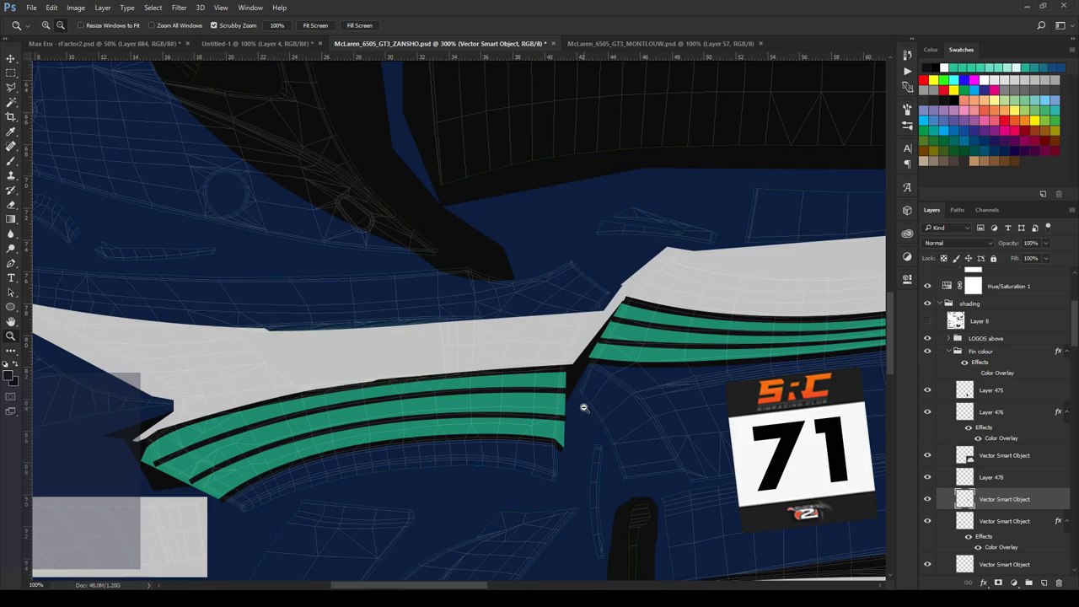
left_click(583, 407, "alt")
left_click(584, 407, "alt")
left_click_drag(578, 474, 569, 217)
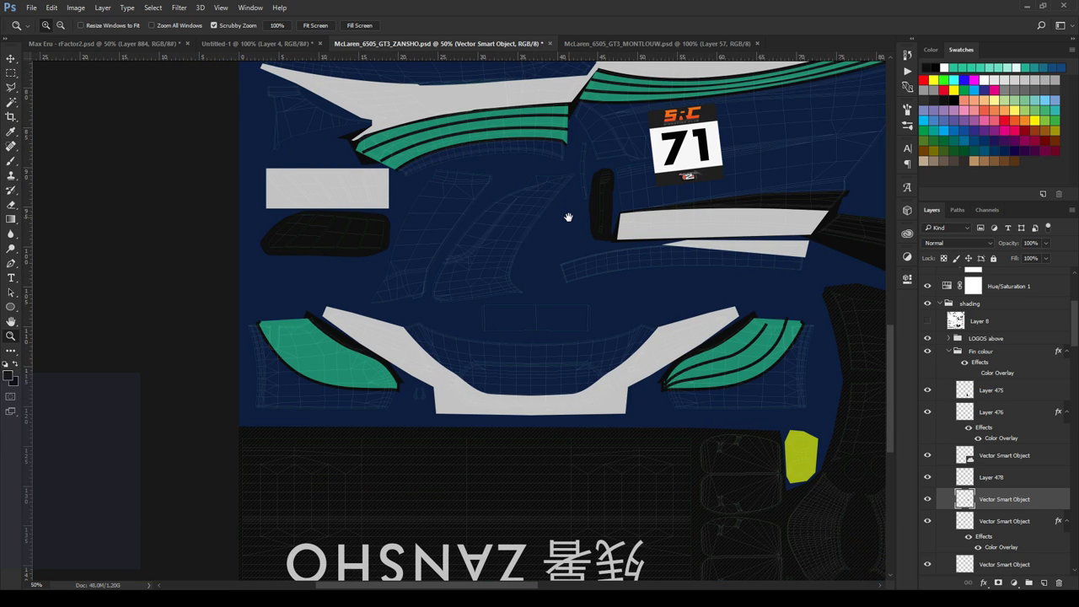
left_click(446, 175)
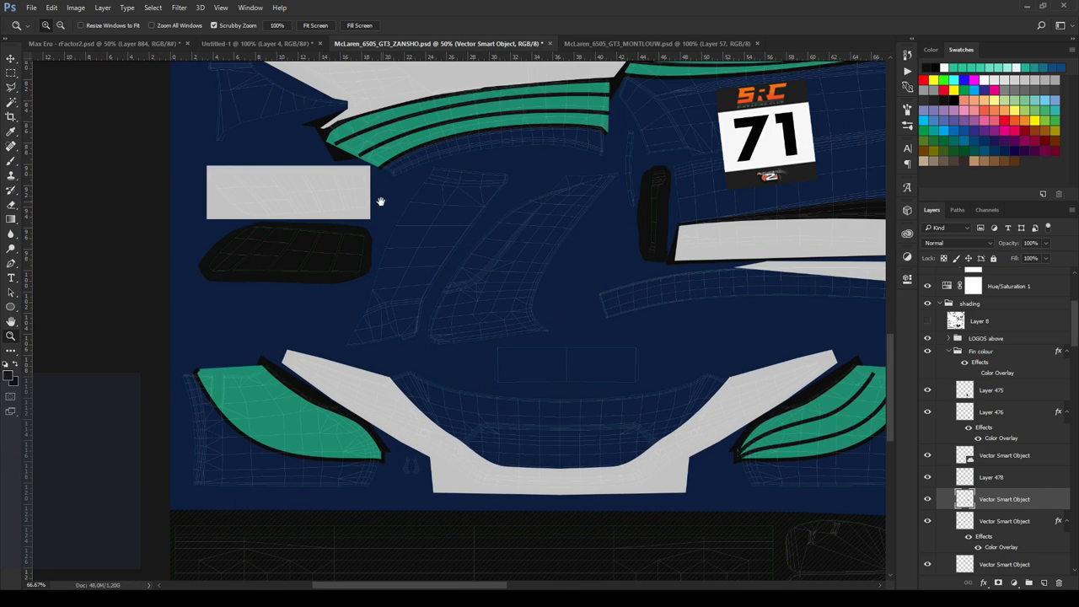
left_click_drag(582, 267, 511, 231)
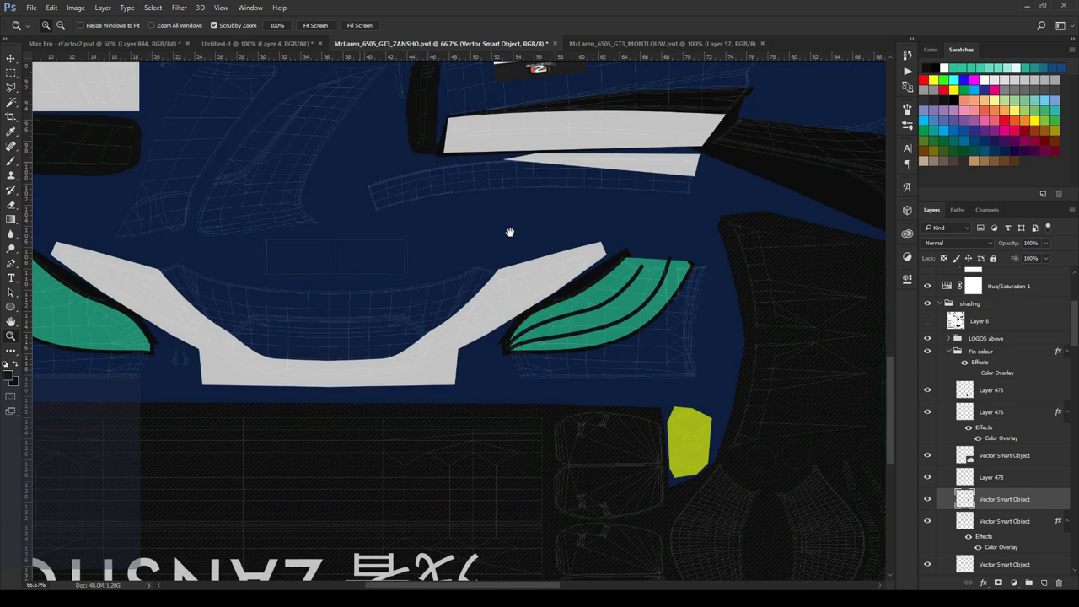
left_click(628, 290)
left_click(628, 290)
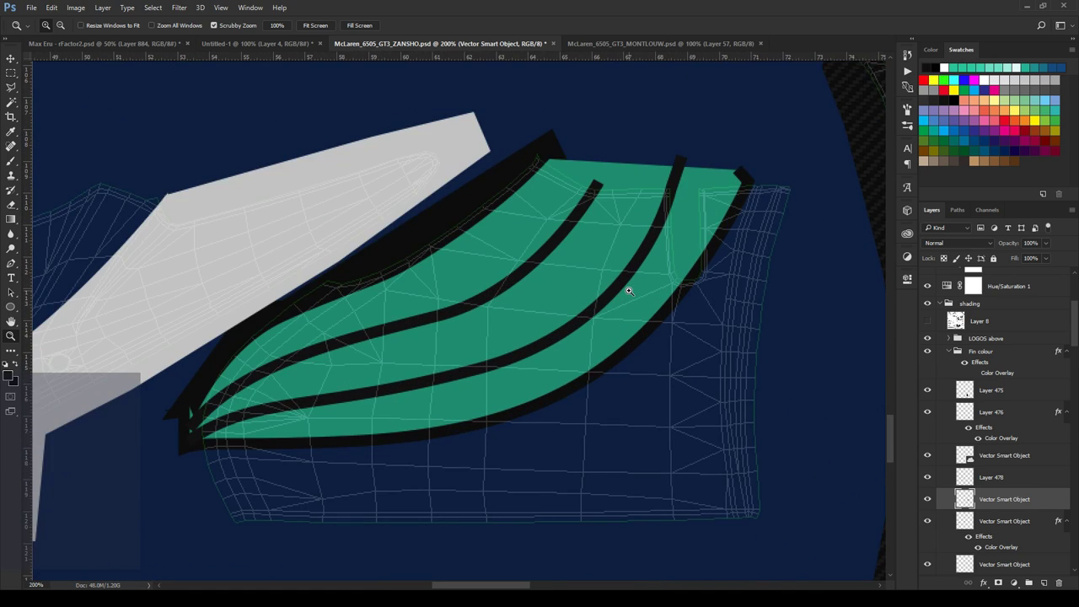
key("v")
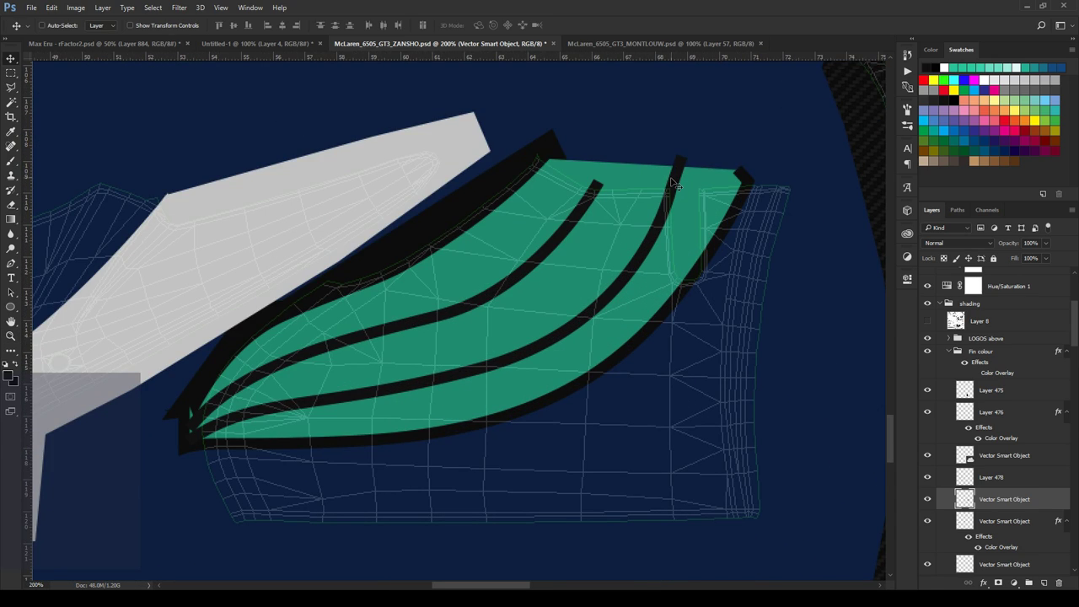
left_click(674, 274)
Step: Try to nudge the front bumper's dividing-line smart object after making a small lasso selection, and toggle its visibility to check it
key("l")
left_click(736, 64)
double_click(664, 135)
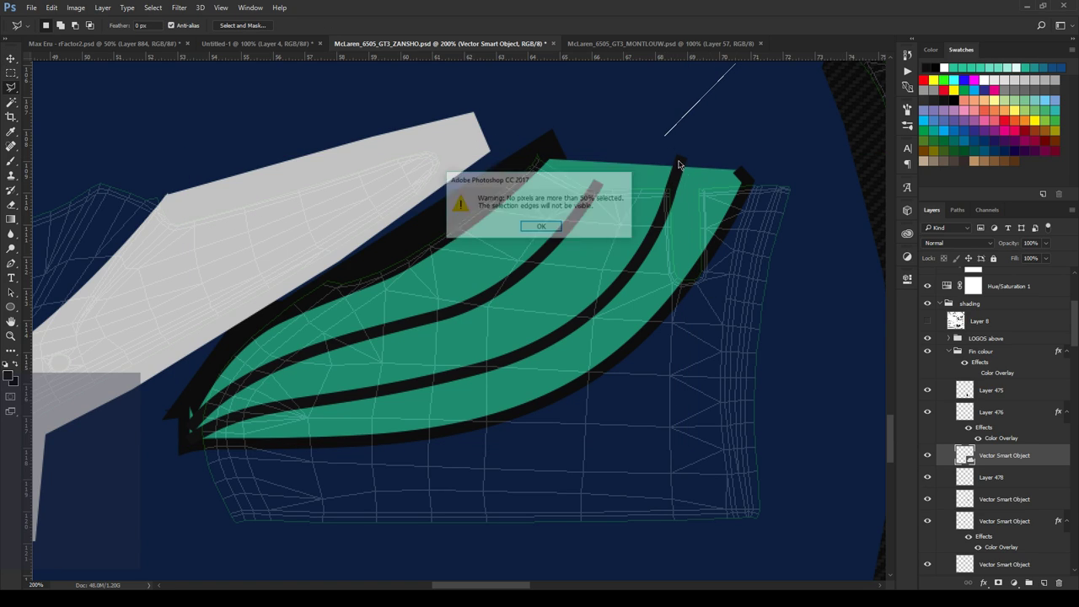
key("Return")
key("ctrl+Down")
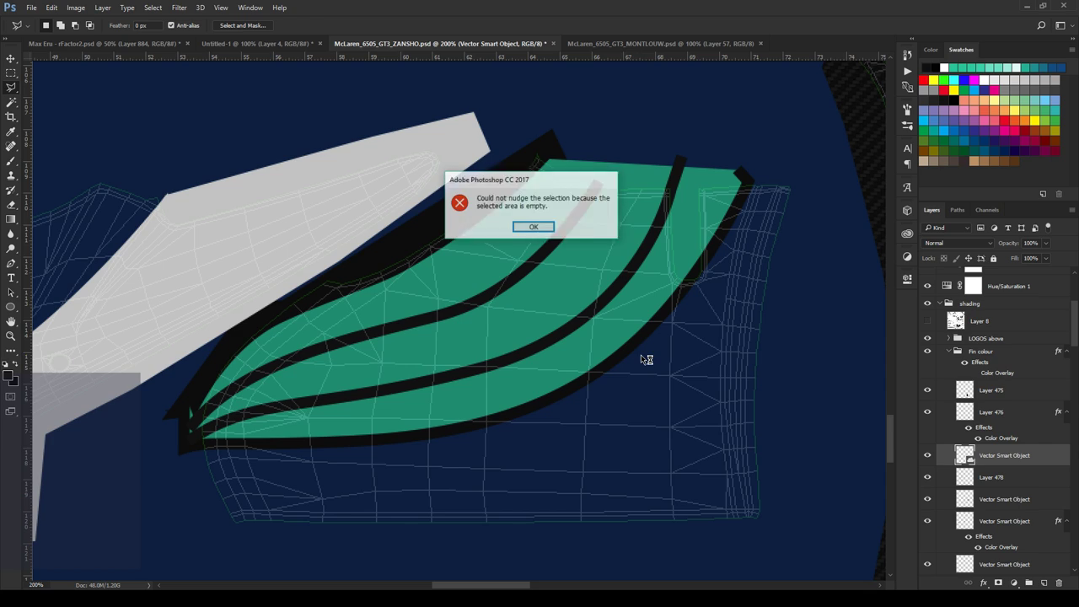
left_click(534, 227)
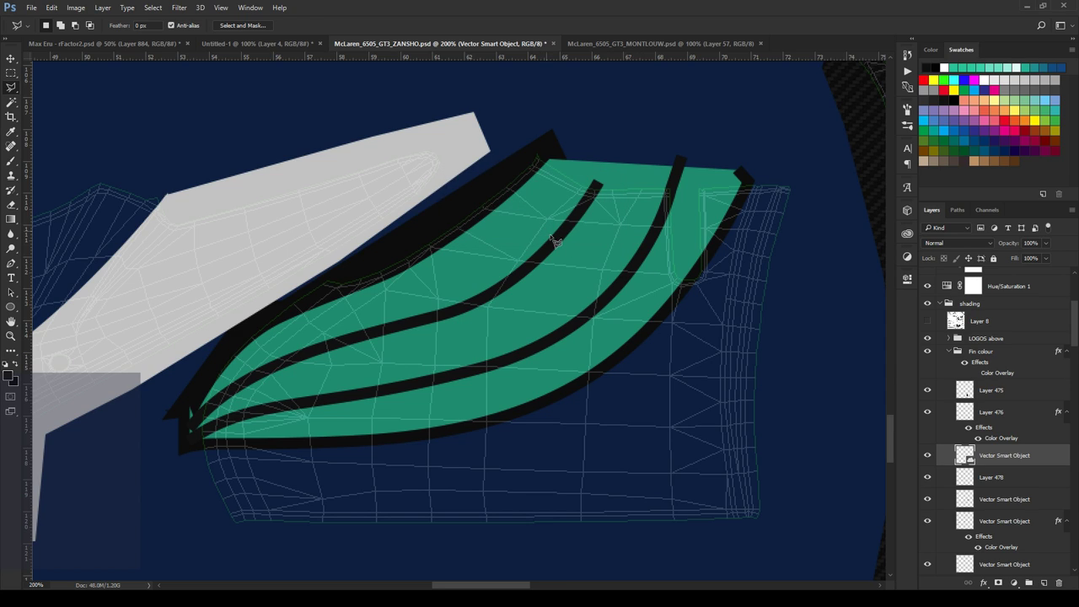
left_click(927, 455)
left_click(928, 455)
key("Down")
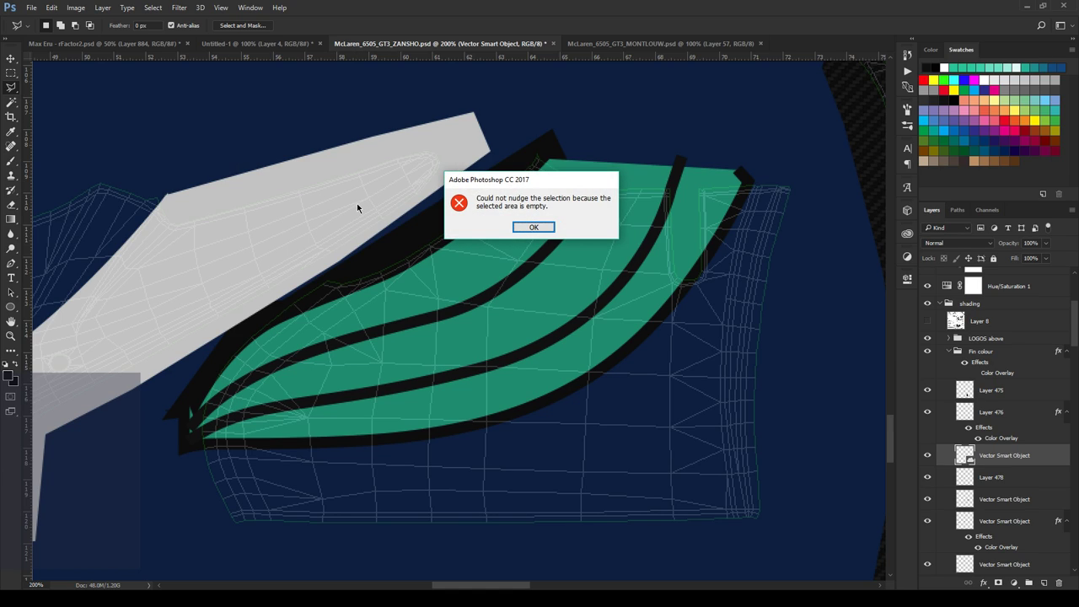
key("Return")
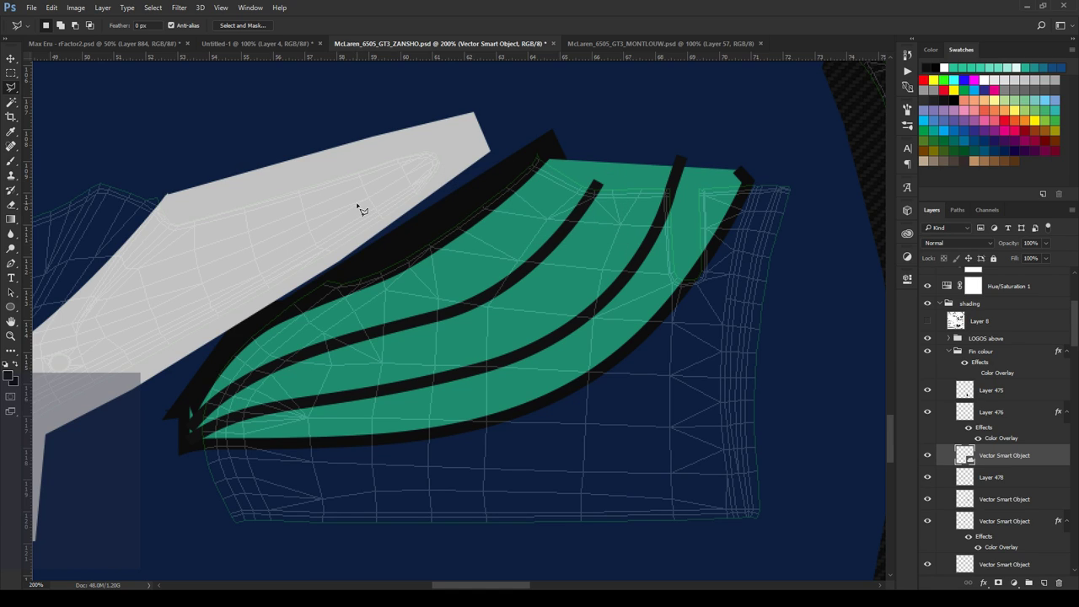
Step: Rasterize the smart object layer holding the front bumper panel's curved dividing lines
right_click(967, 457)
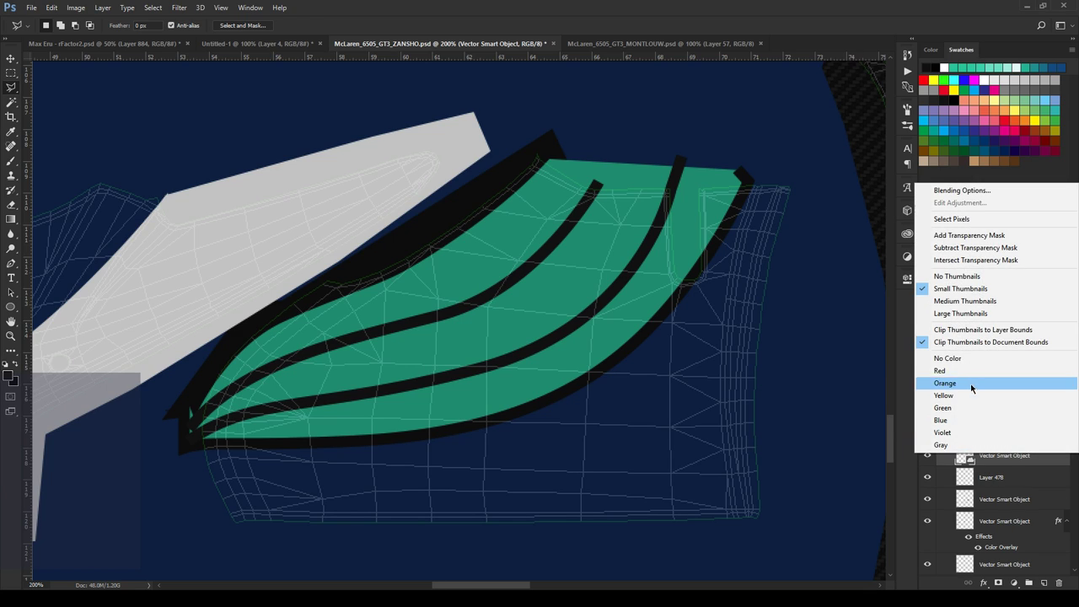
right_click(991, 458)
left_click(869, 261)
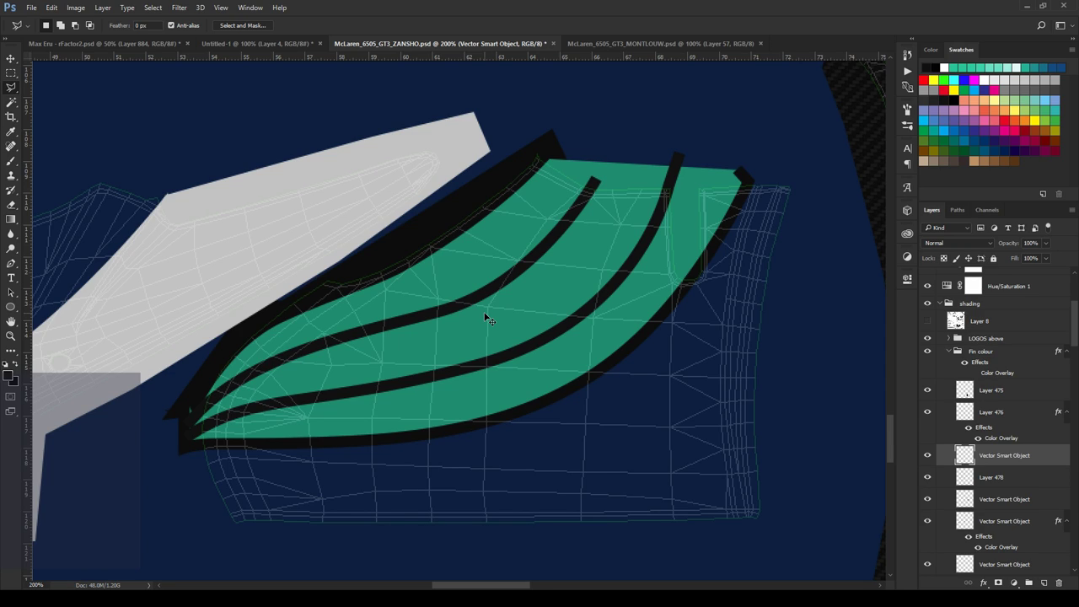
Step: Nudge the two inner dividing lines on the green front bumper panel slightly up and to the right to even out their spacing
key("ctrl+Up")
key("ctrl+Up")
key("ctrl+Right")
key("ctrl+Right")
key("ctrl+Right")
key("ctrl+Right")
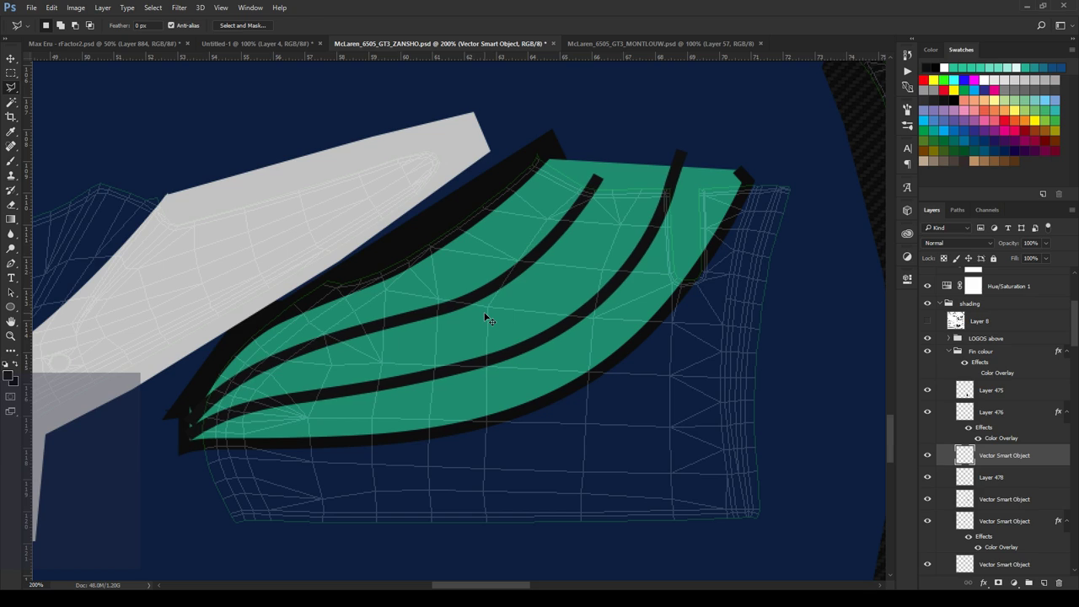
key("ctrl+Right")
key("ctrl+Right")
key("ctrl+Up")
key("ctrl+Left")
key("ctrl+Down")
key("ctrl+Right")
key("ctrl+Right")
key("ctrl+Right")
key("ctrl+Down")
key("ctrl+Left")
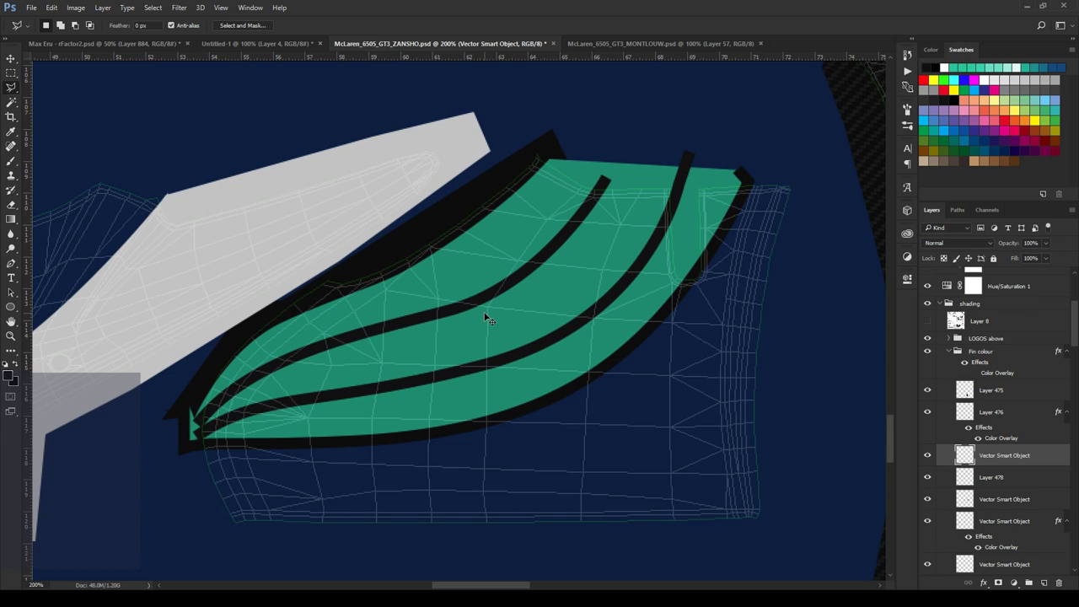
Step: Rotate the curved pinstripes on the green front bumper panel to -1.18° and move them to X 1731 px, Y 3208 px
key("ctrl+t")
left_click_drag(768, 113, 756, 112)
key("Left")
key("Left")
key("Left")
key("Left")
key("Left")
key("Up")
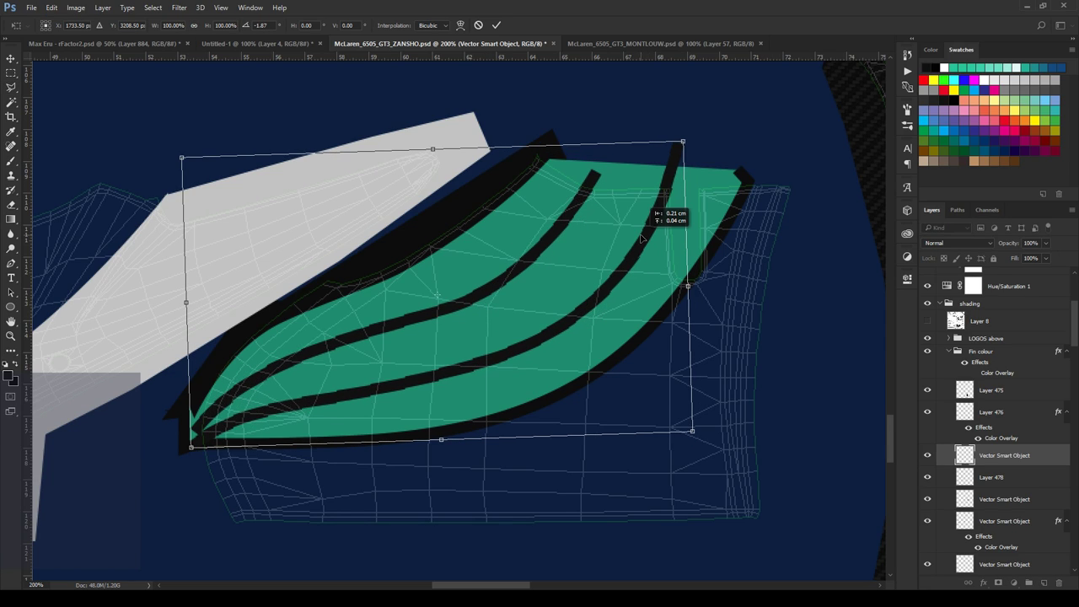
key("Left")
key("Left")
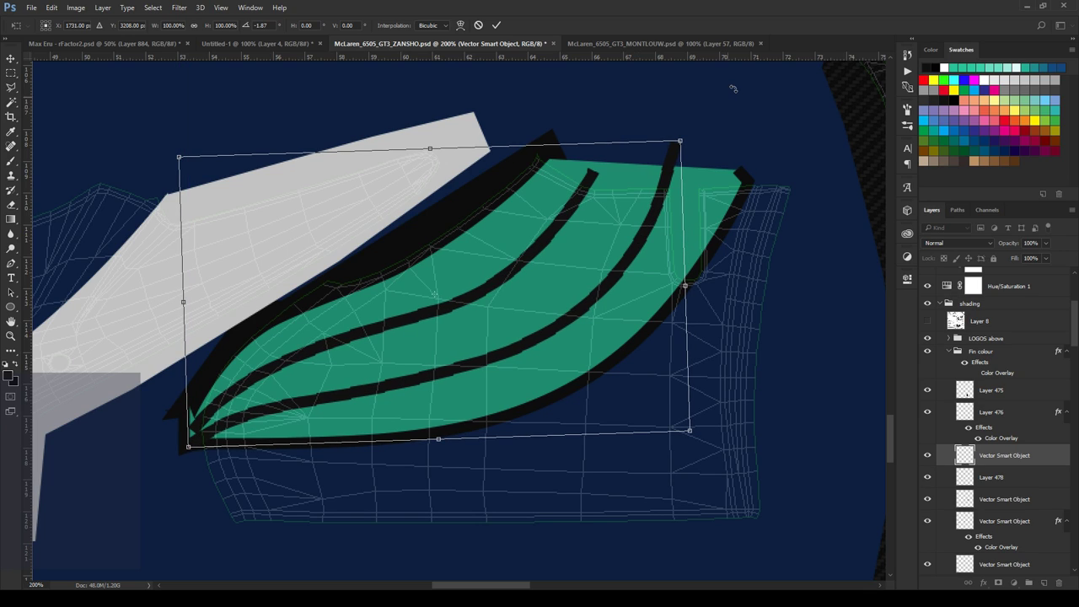
left_click_drag(735, 89, 737, 90)
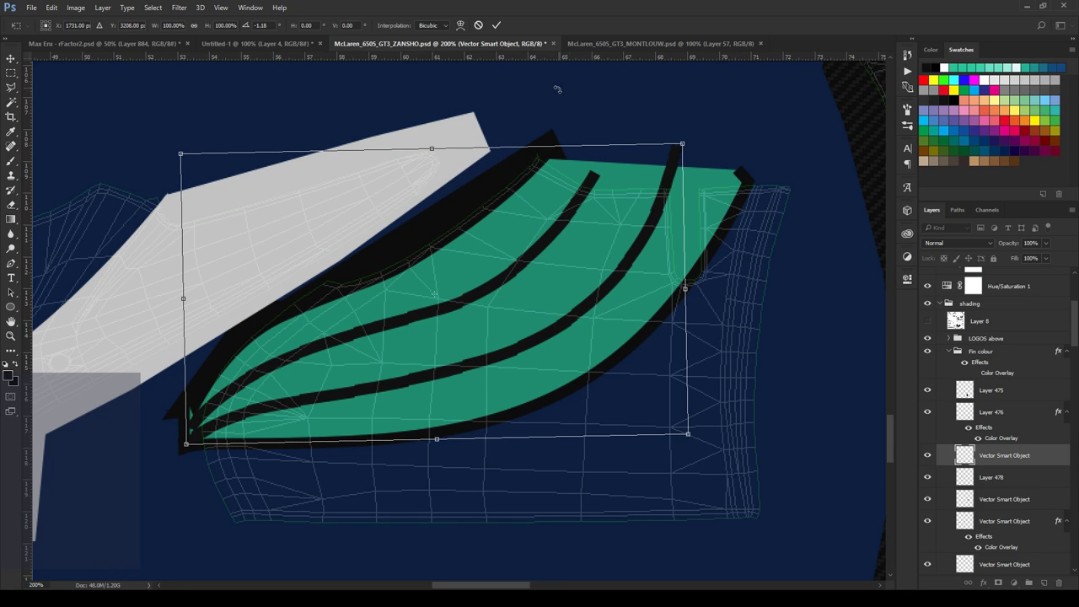
left_click(496, 25)
key("z")
left_click(528, 305, "alt")
left_click(528, 305, "alt")
left_click(528, 306, "alt")
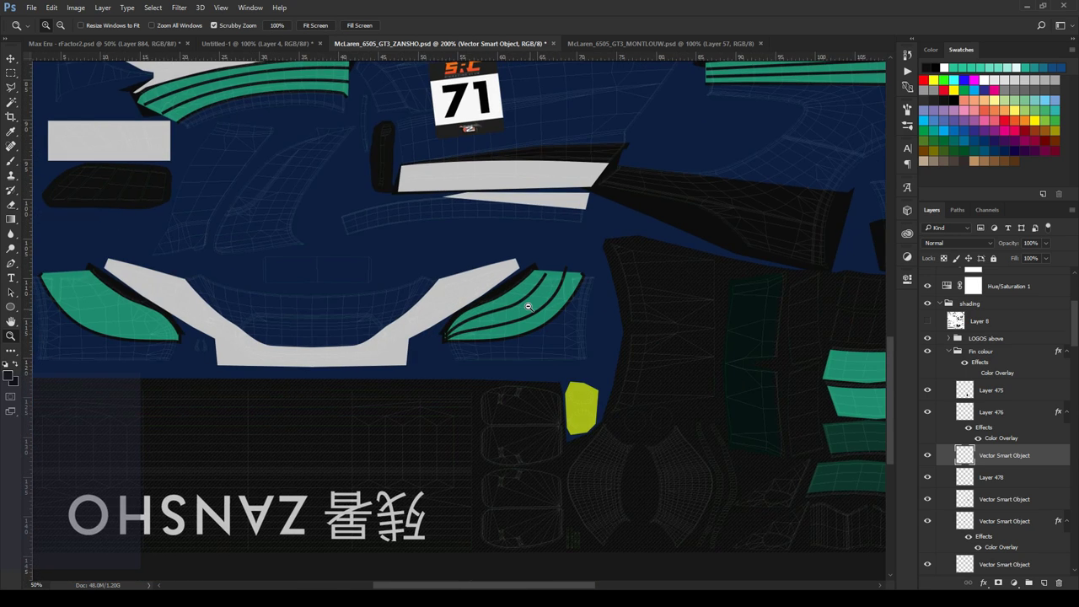
left_click(528, 305, "alt")
left_click_drag(528, 193, 525, 328)
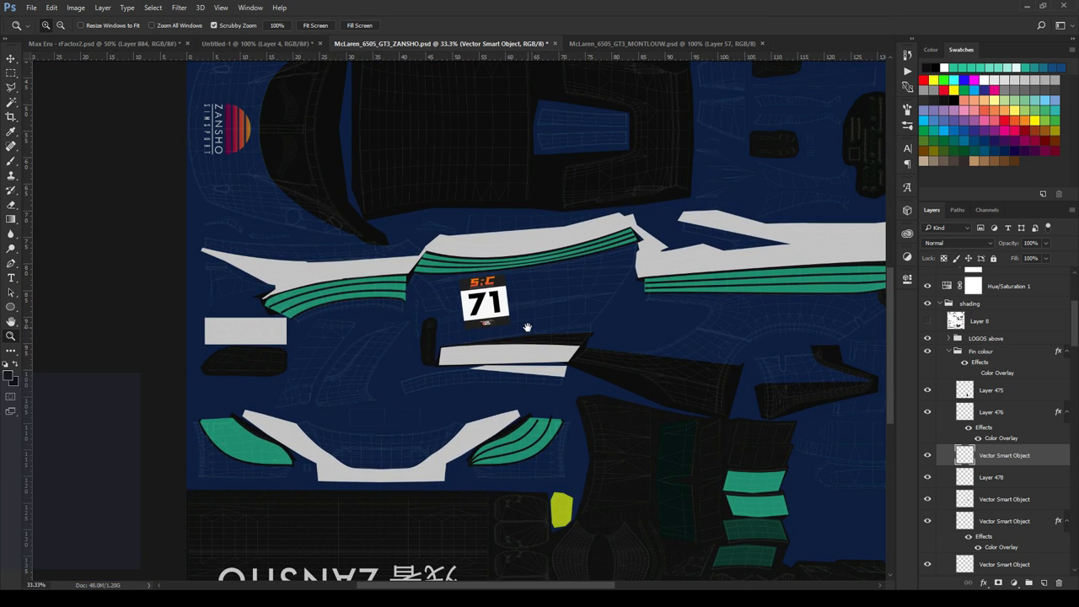
left_click(31, 8)
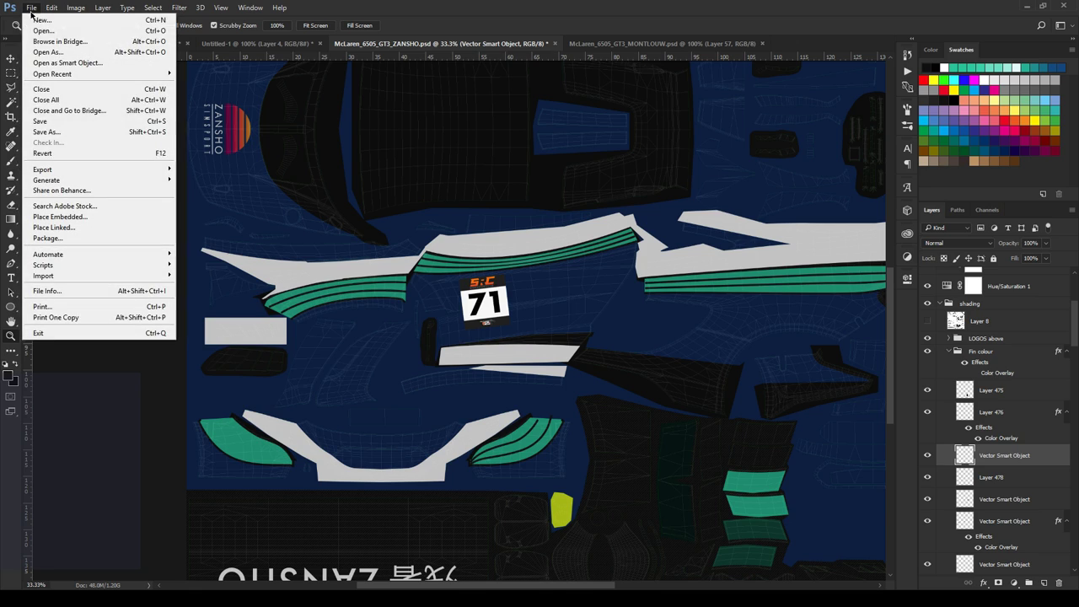
left_click(53, 132)
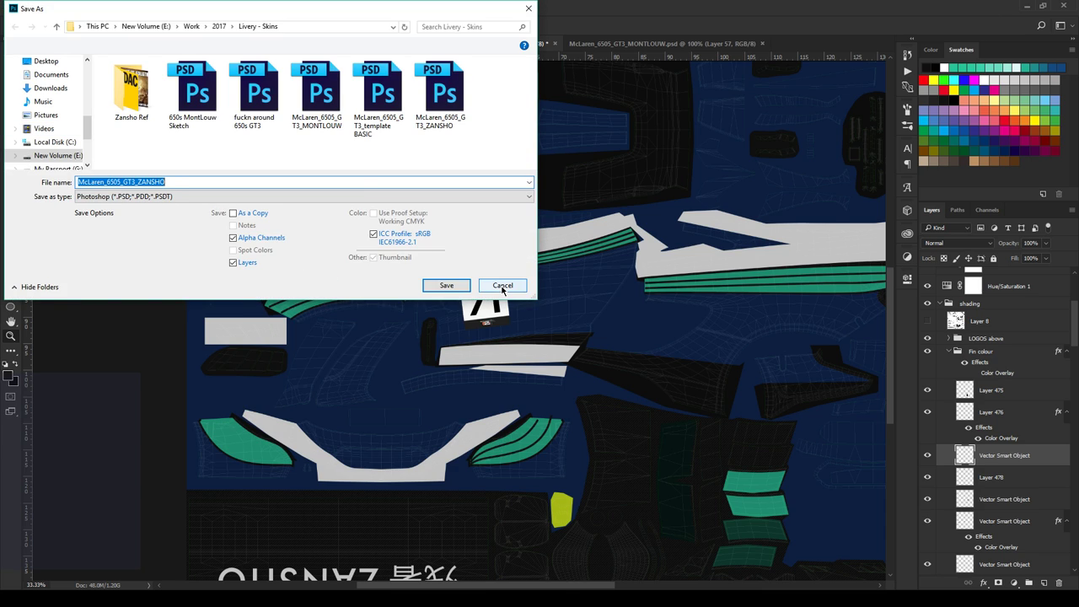
left_click(503, 287)
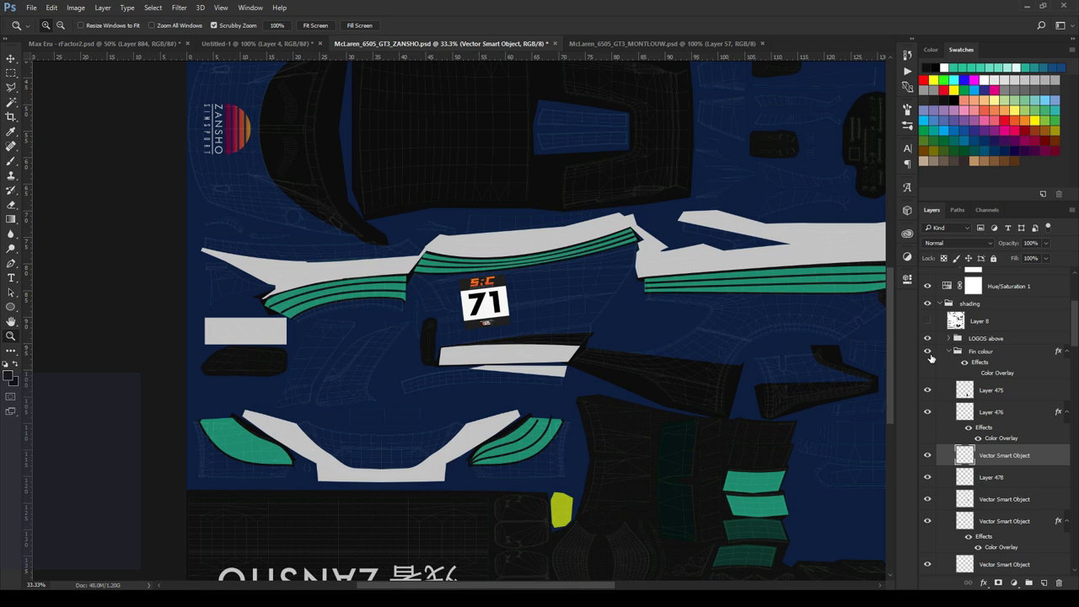
Step: Show Layer 8 in the shading group and start saving a copy of the livery in D3D/DDS format
left_click(928, 320)
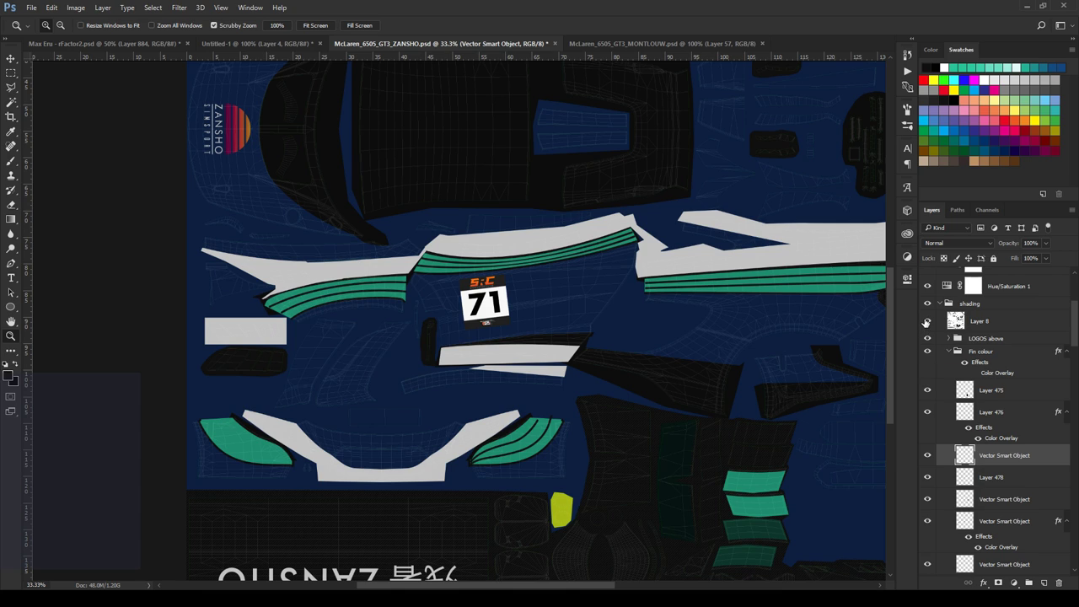
left_click(31, 8)
left_click(50, 133)
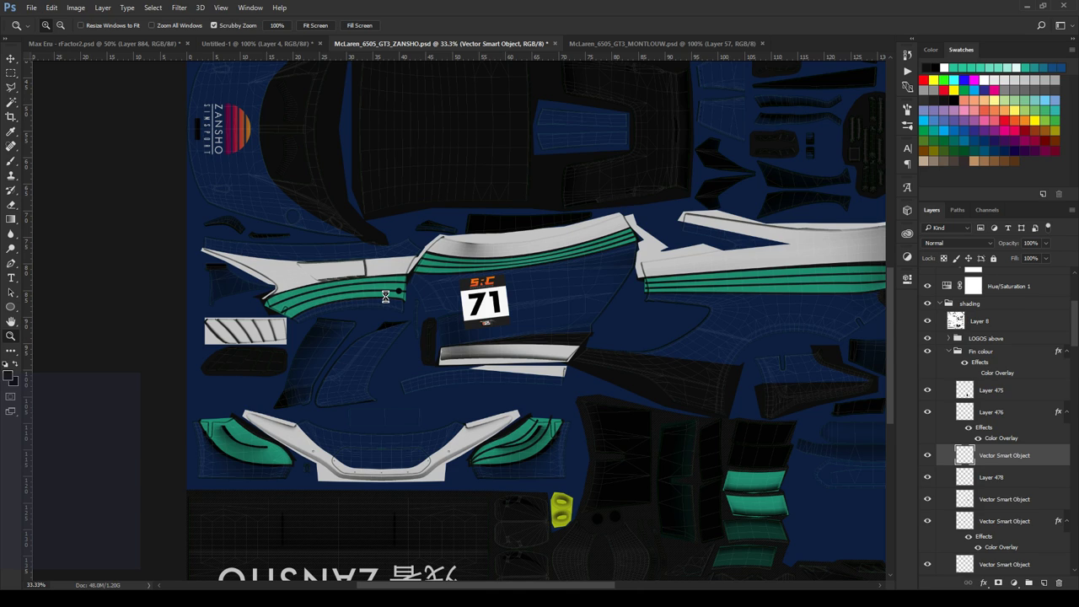
key("ctrl+shift+s")
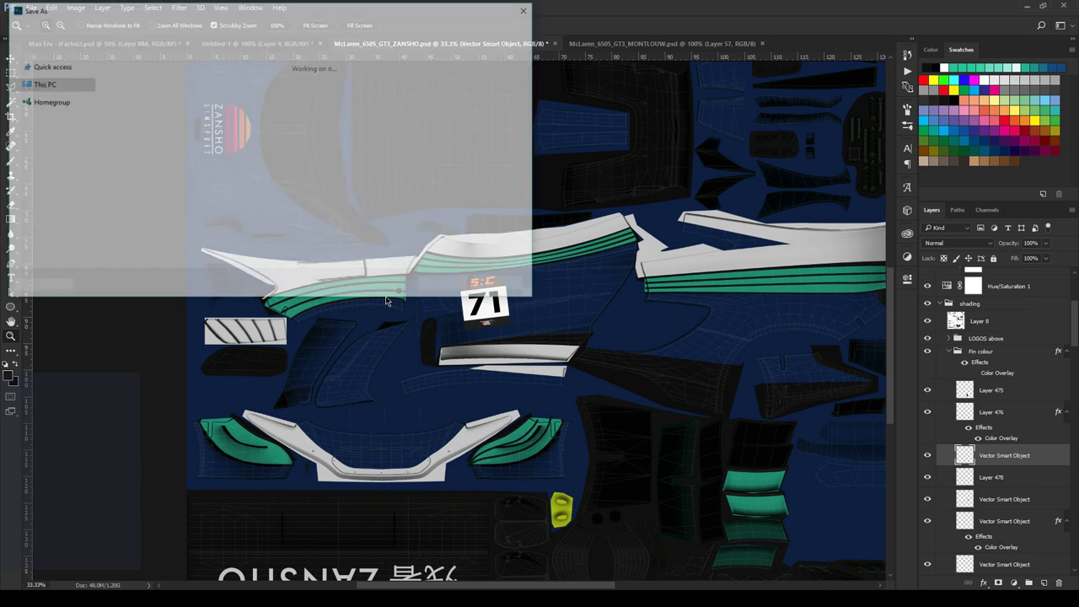
left_click(194, 196)
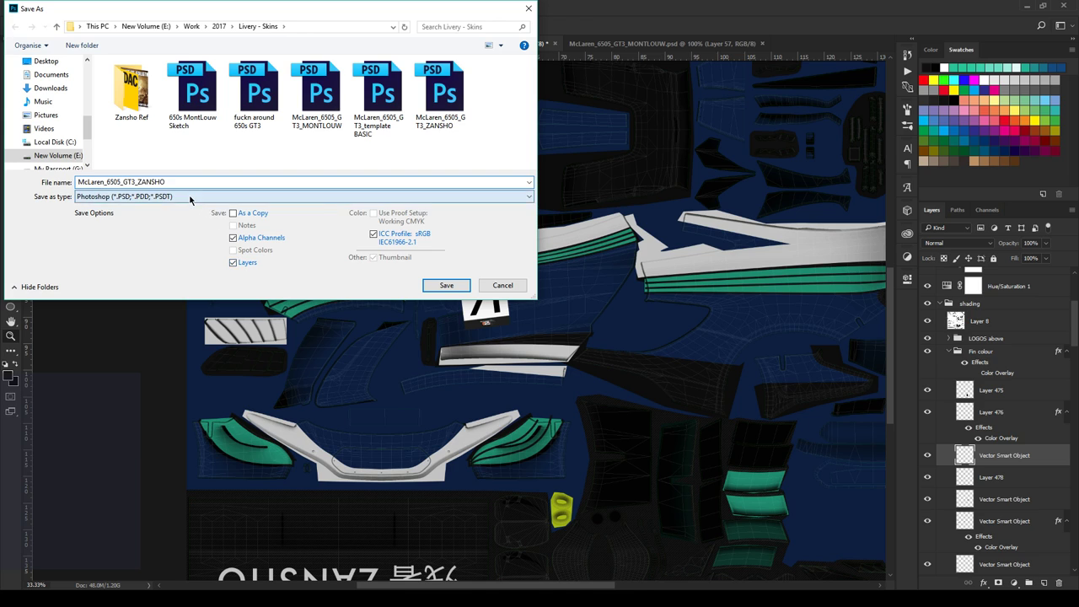
left_click(110, 291)
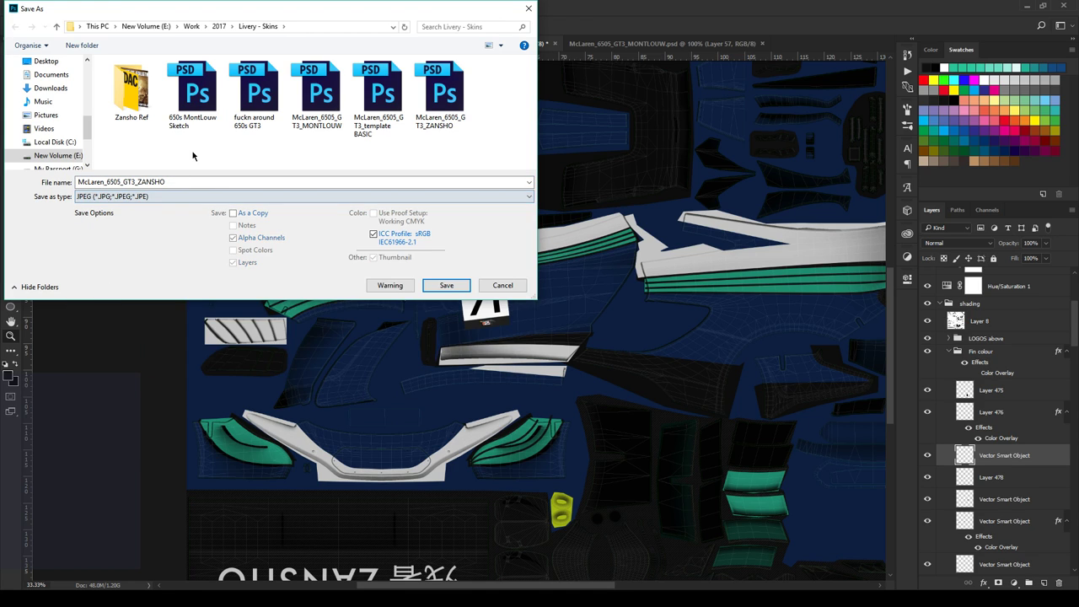
left_click(97, 197)
left_click(97, 241)
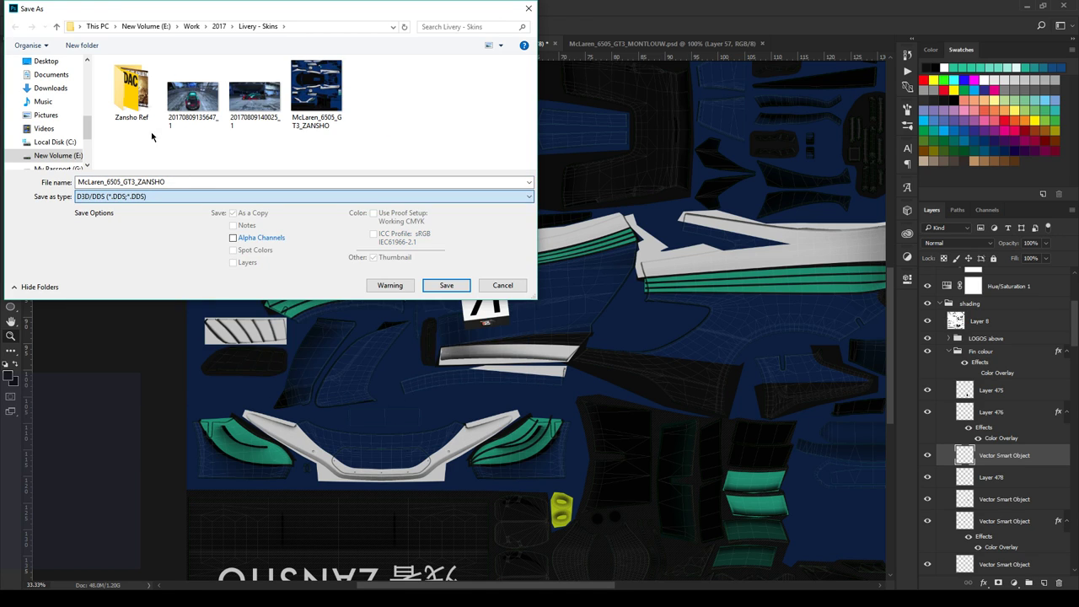
Step: Save the texture over alt_73 in the MCL650S-GT3_59 folder as DXT5 ARGB 8 bpp interpolated alpha with generated MIP maps
left_click_drag(87, 133, 88, 96)
left_click(57, 102)
left_click(200, 107)
left_click(270, 114)
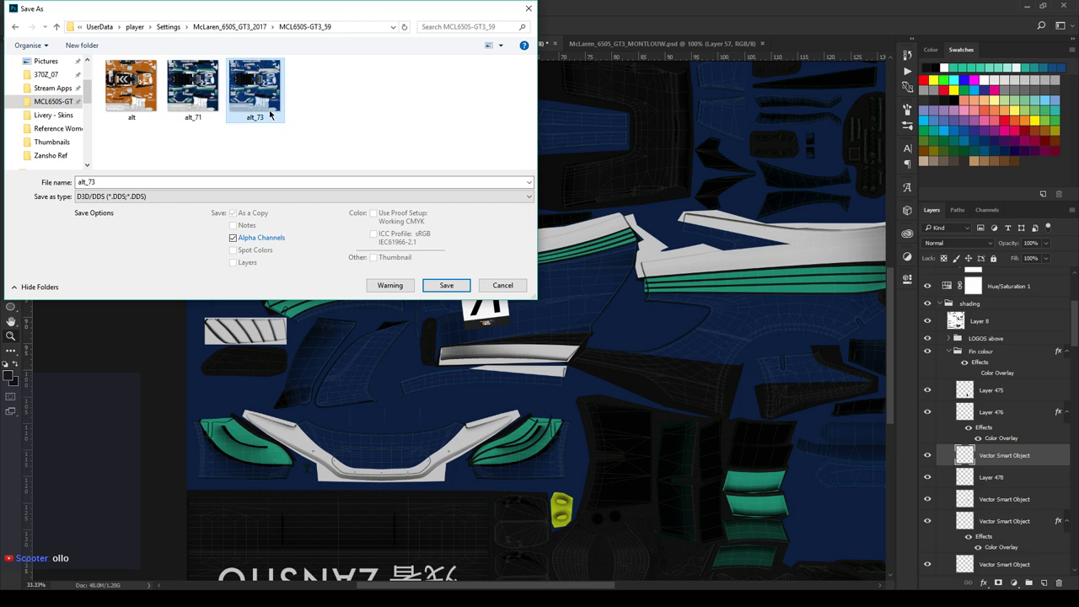
left_click(440, 288)
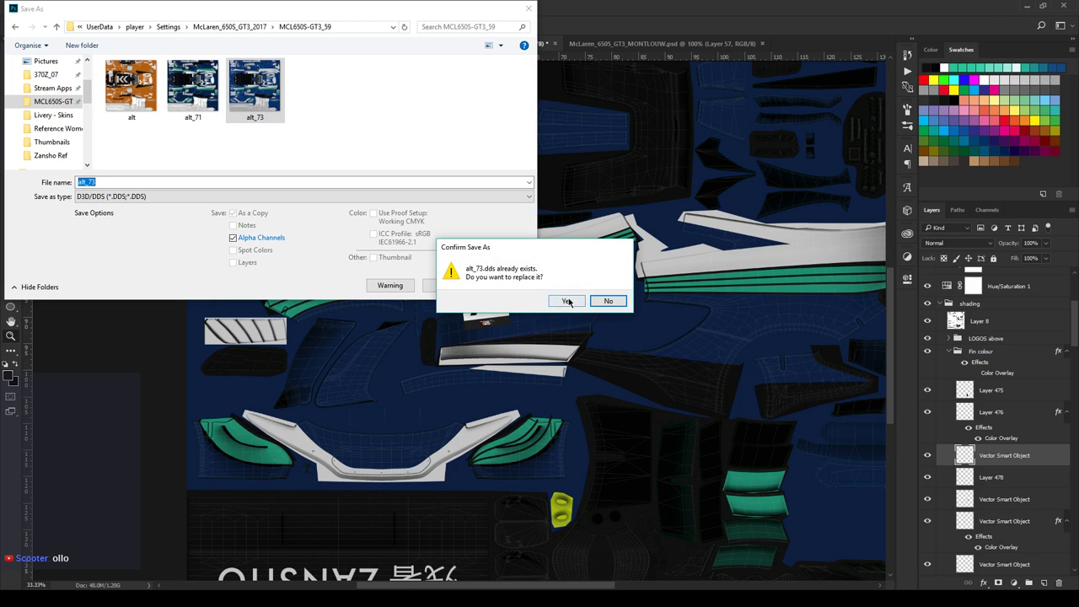
left_click(565, 298)
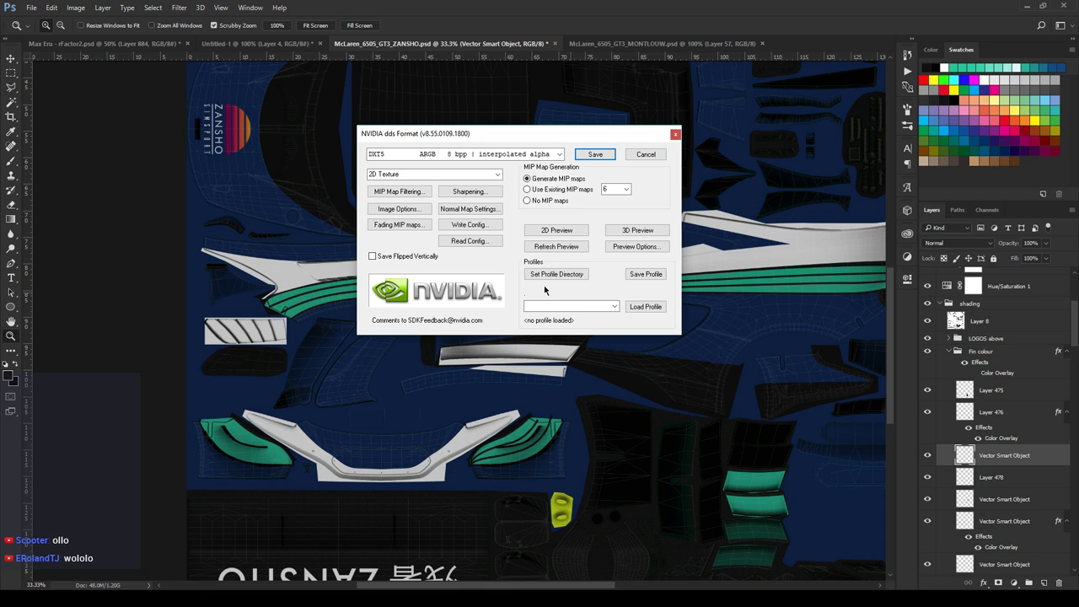
left_click(590, 154)
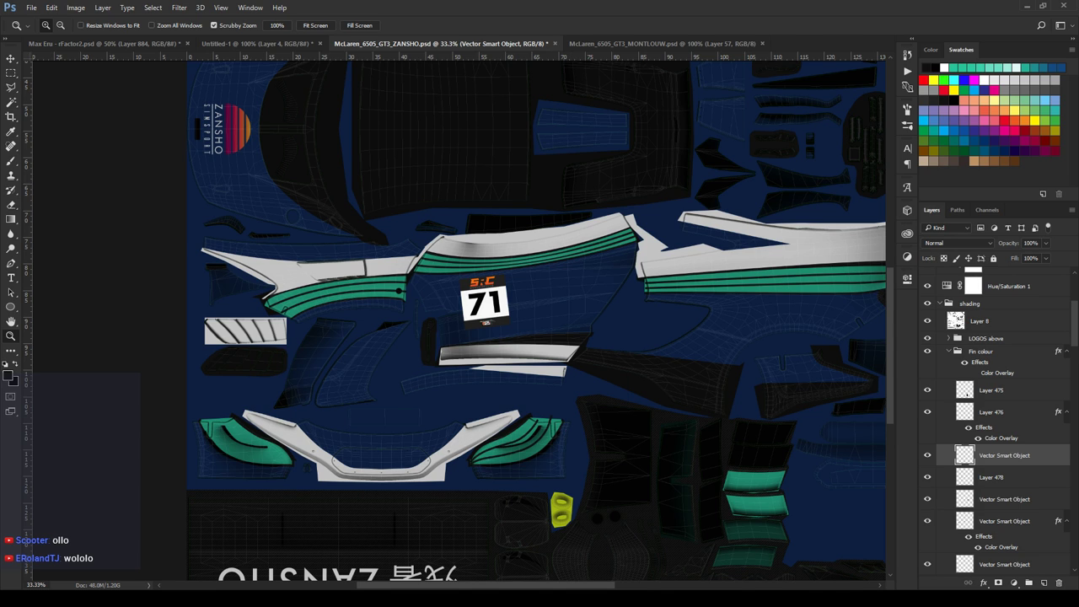
Step: Switch to rFactor 2 and examine the ALT_73 livery on the car from the side and above
key("alt+Tab")
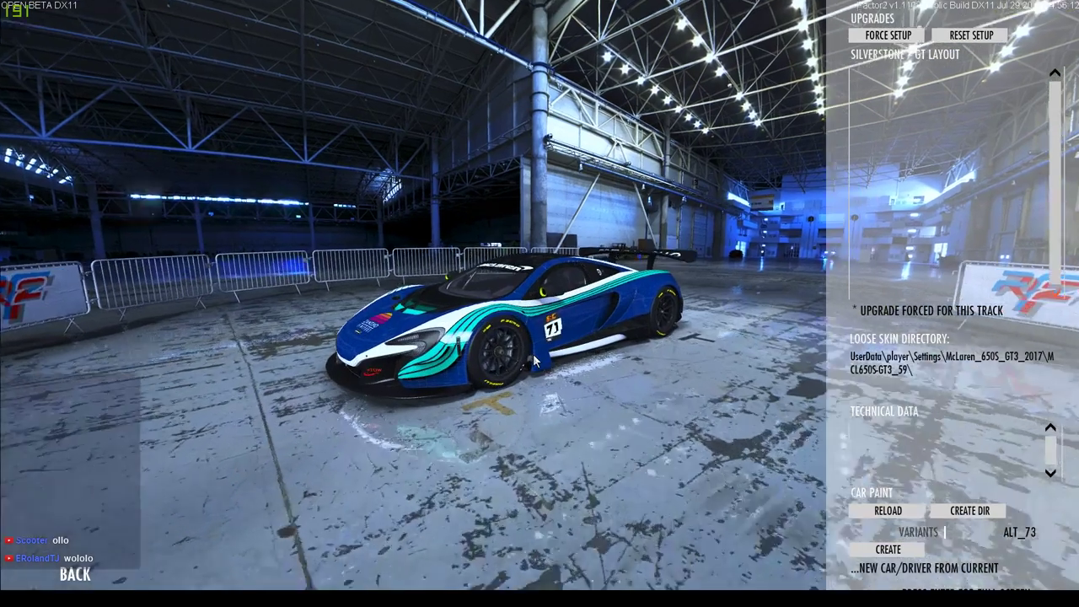
scroll(534, 355, "up", 3)
left_click_drag(593, 356, 550, 395)
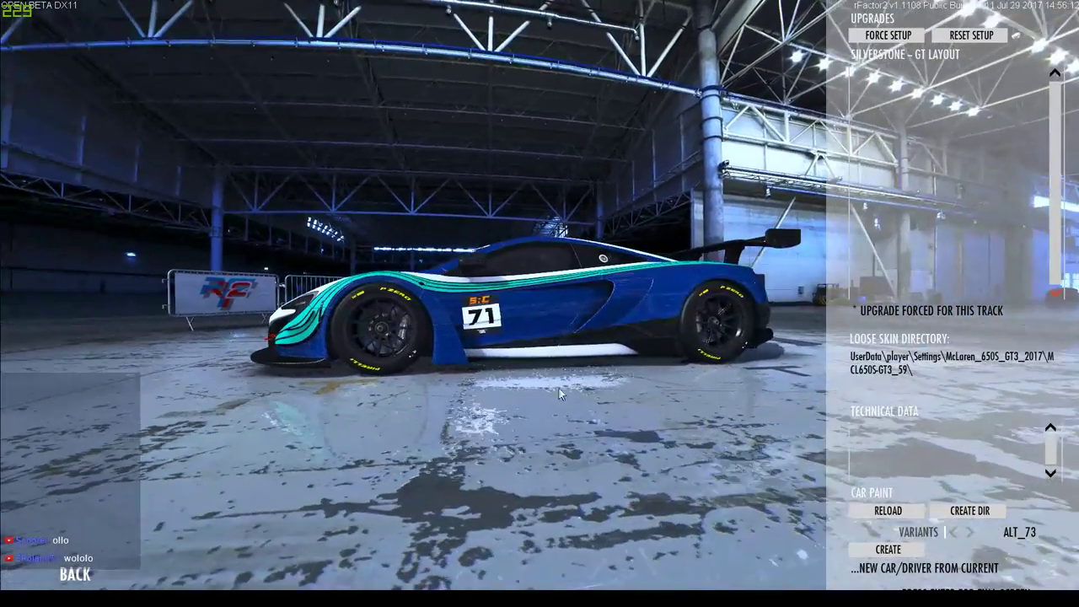
left_click_drag(627, 220, 613, 282)
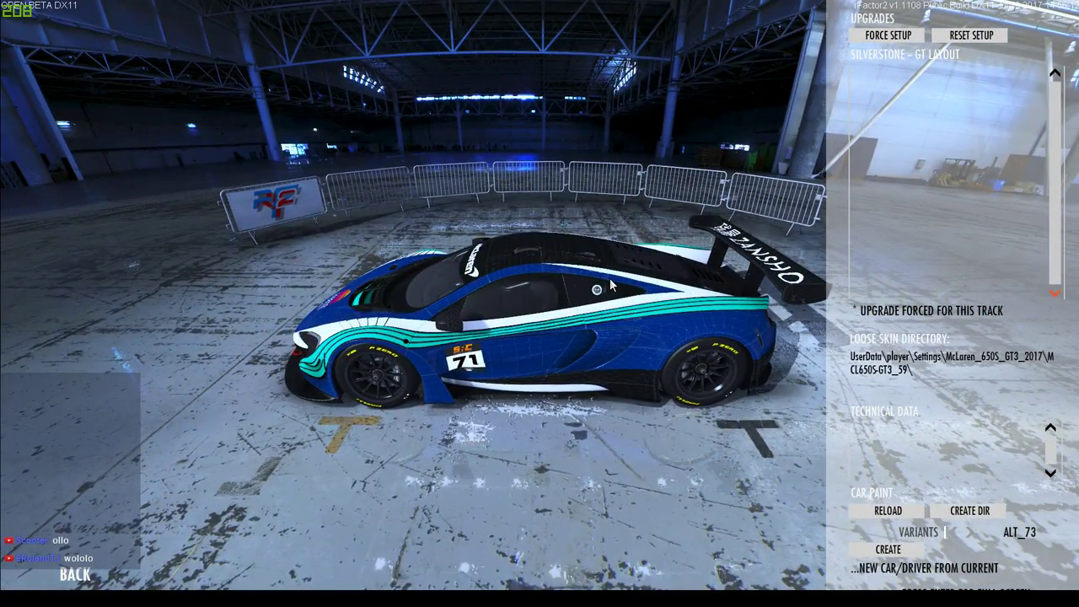
Step: Switch back to Photoshop, hide Layer 8 and nudge the black pinstripes on the green rear side panel up slightly
key("alt+Tab")
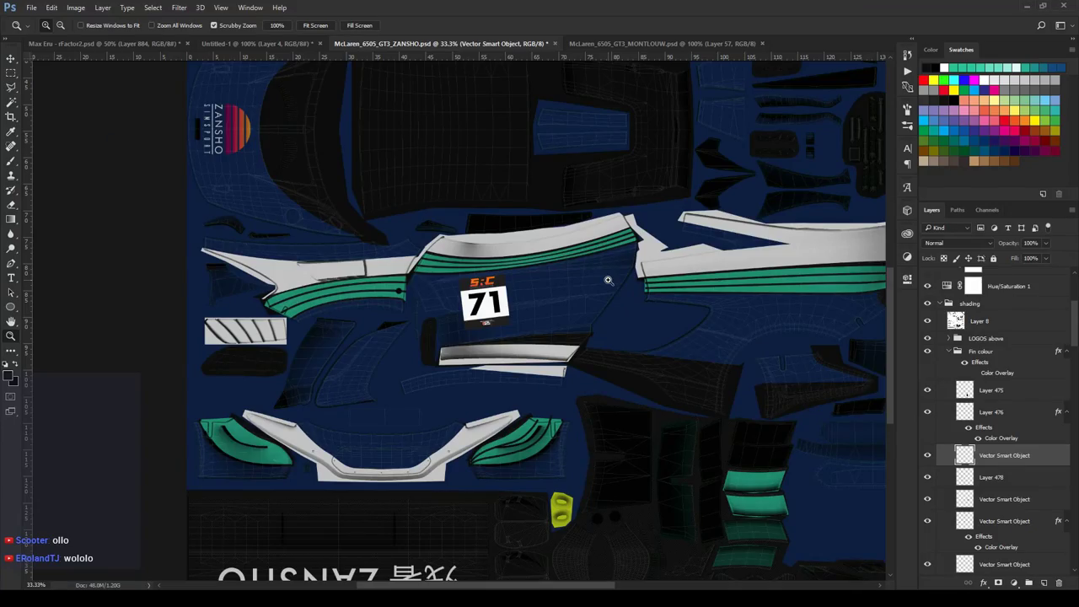
left_click_drag(745, 290, 708, 282)
key("v")
scroll(475, 340, "right", 5)
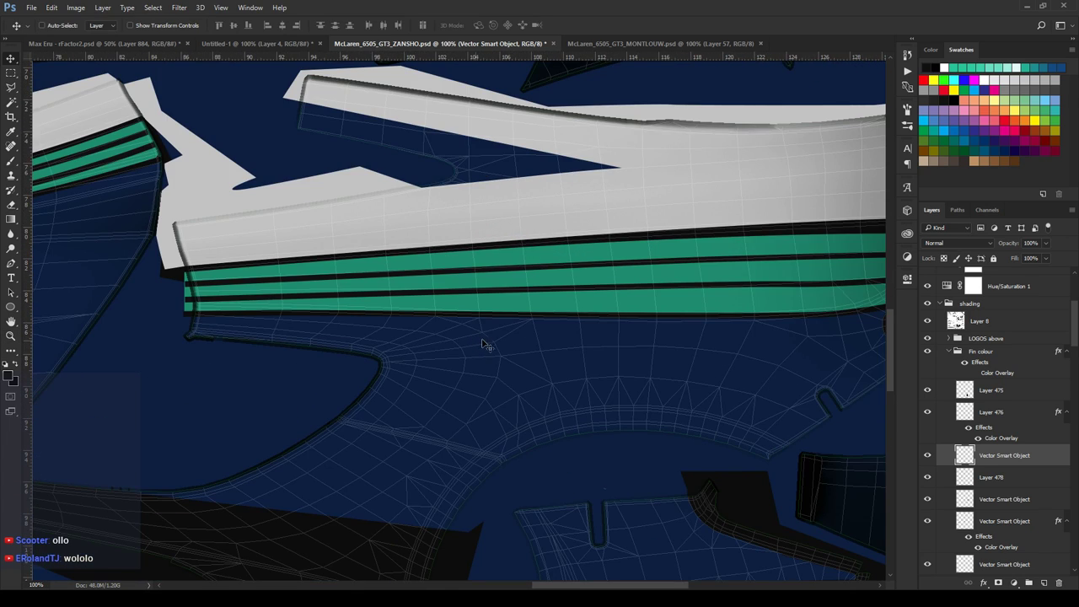
left_click(667, 304)
left_click(929, 322)
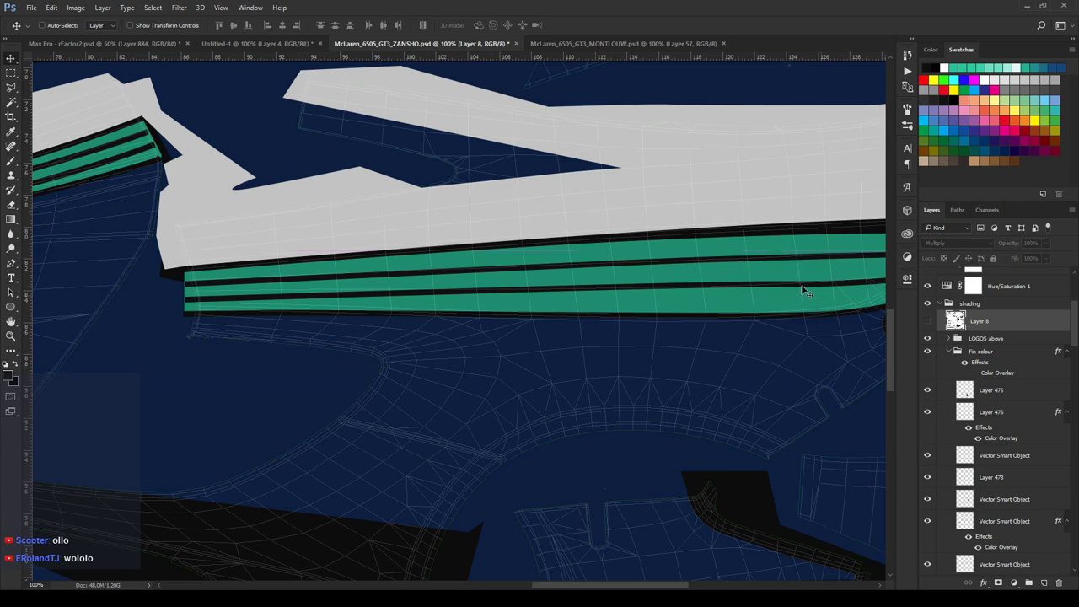
left_click(818, 348, "ctrl")
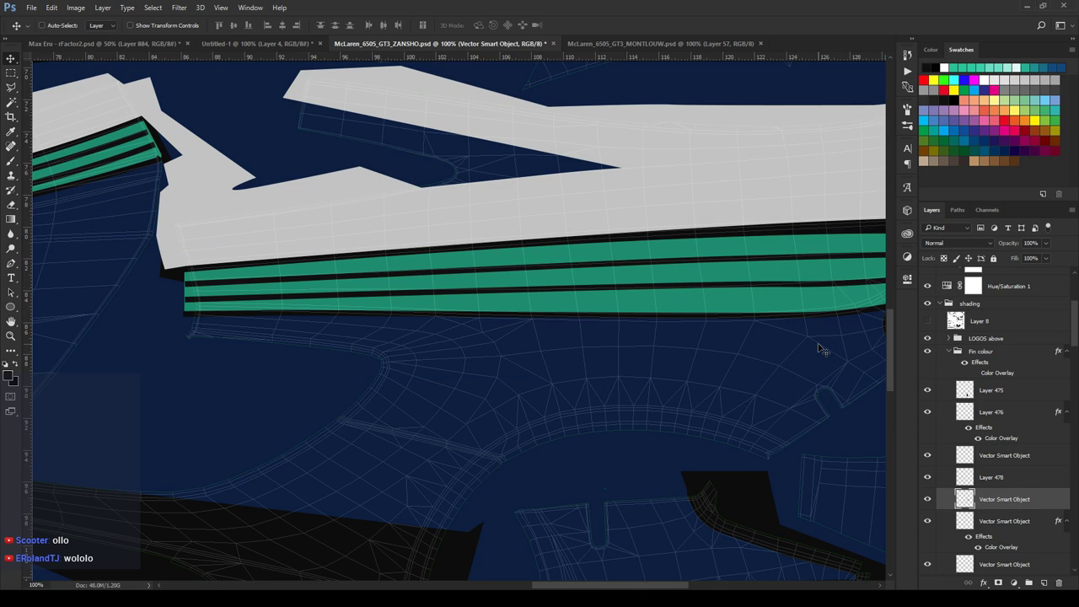
key("Up")
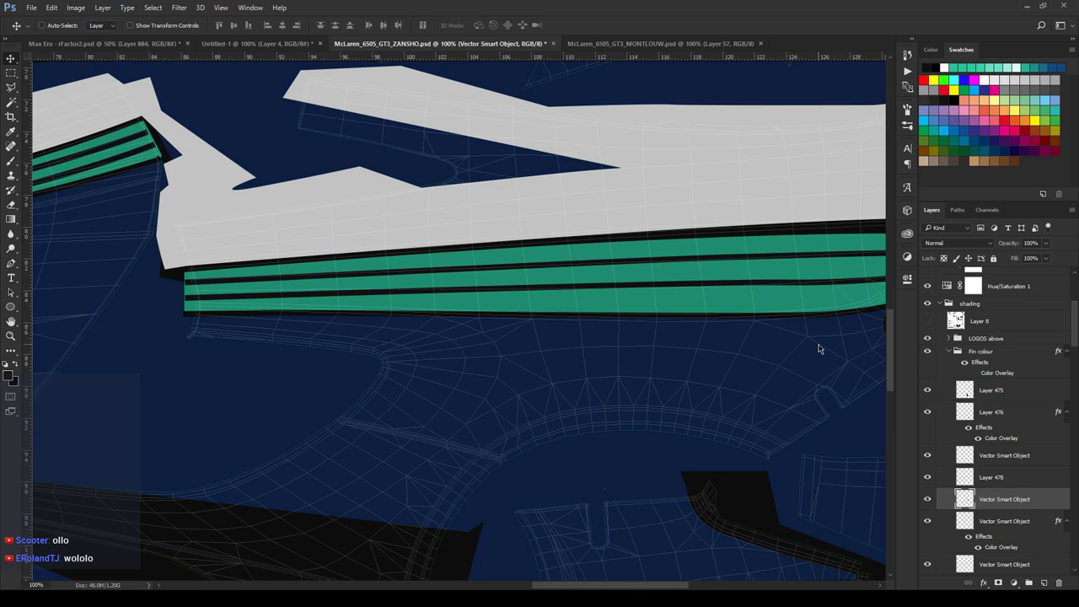
Step: Save the livery document and select the Vector Smart Object copy layer at the lower edge of the rear side stripes
key("ctrl+s")
key("z")
left_click(558, 336, "alt")
left_click(557, 336, "alt")
left_click(557, 336)
key("v")
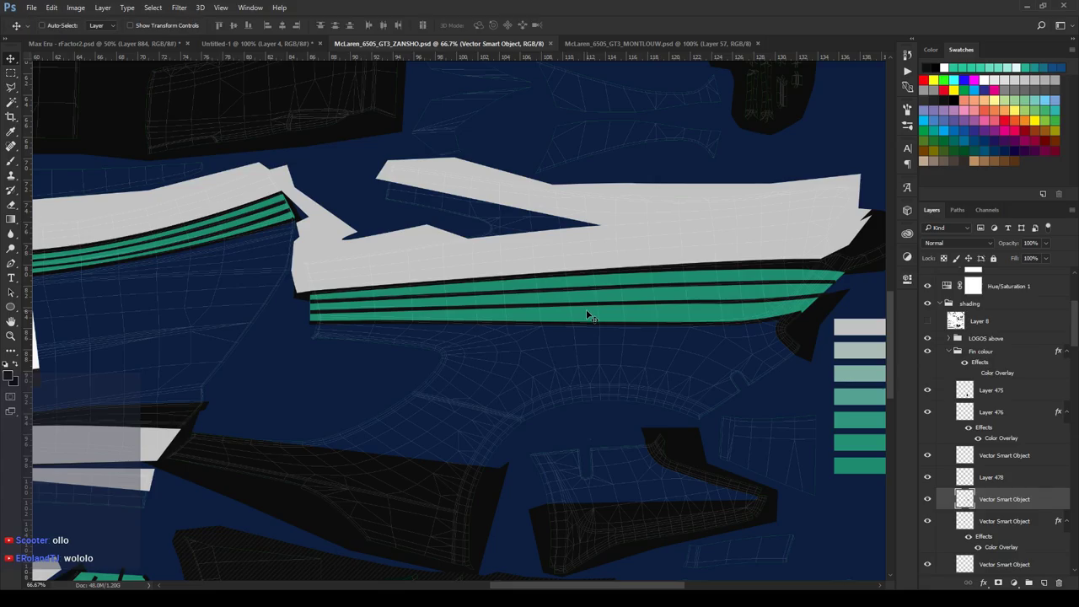
left_click(576, 326, "ctrl")
left_click_drag(552, 417, 614, 374)
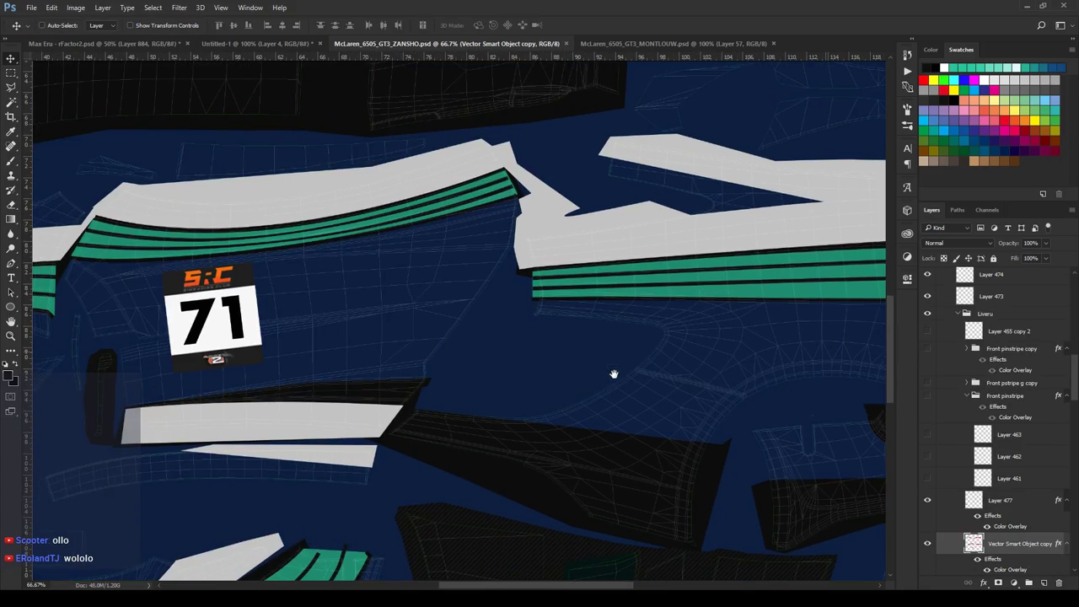
Step: Switch to rFactor 2 and examine how the stripes run over the front bumper, wheel arch and car side
key("alt+Tab")
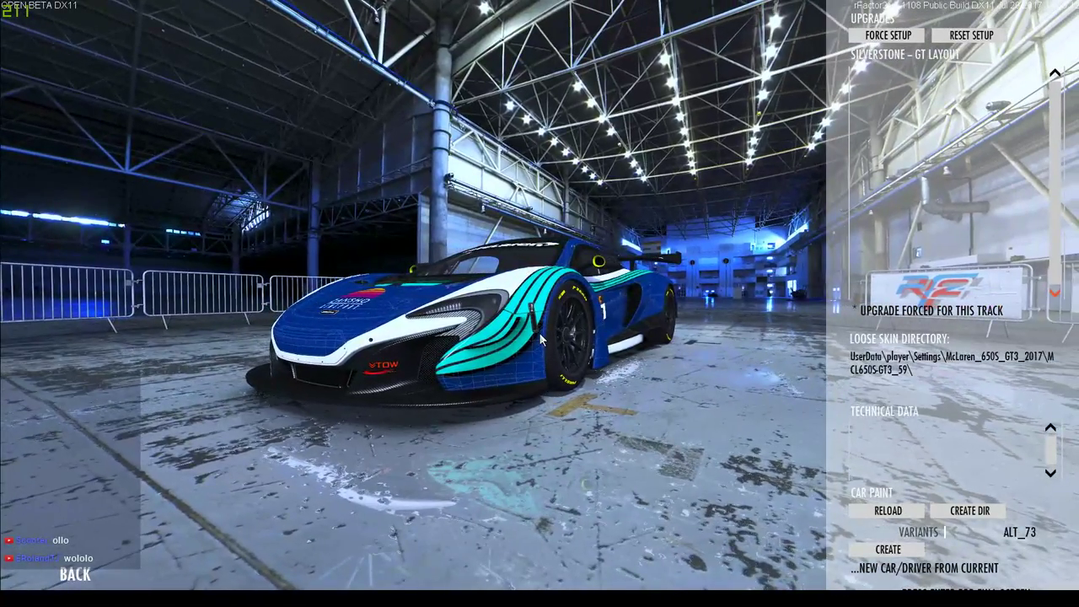
scroll(544, 342, "up", 3)
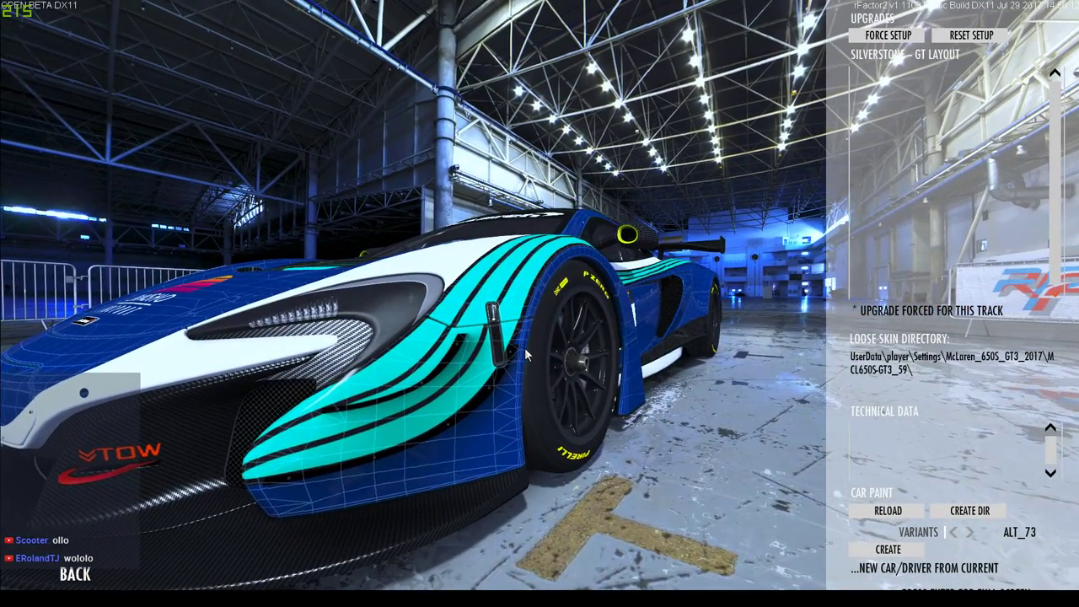
left_click_drag(489, 338, 495, 465)
left_click_drag(566, 456, 454, 360)
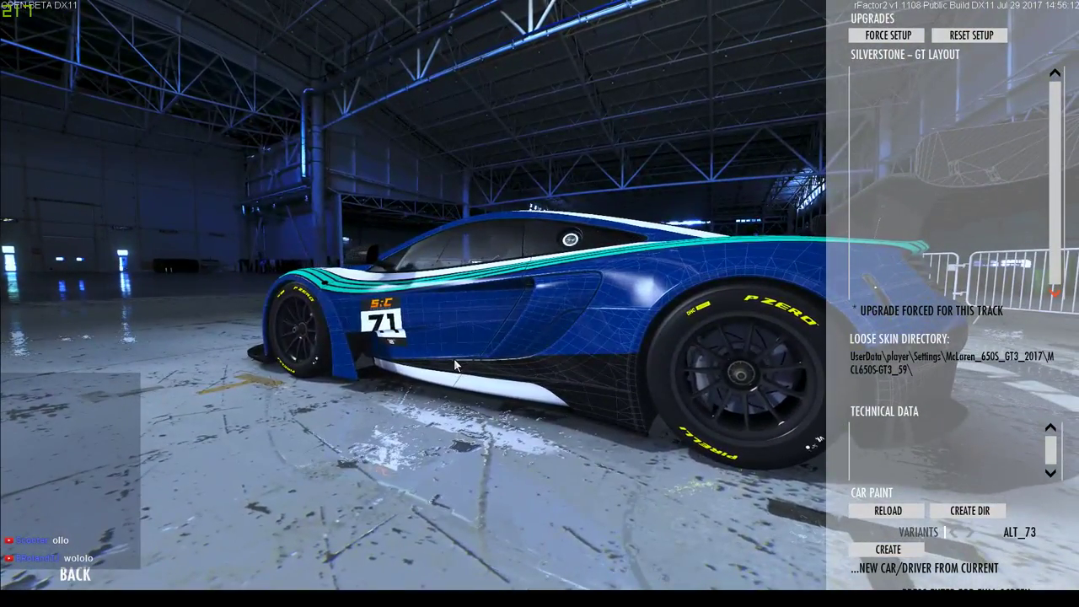
Step: Switch to Photoshop and compare the stripes around the front fender and number 71 door with the car in rFactor 2
key("alt+Tab")
left_click_drag(311, 315, 498, 311)
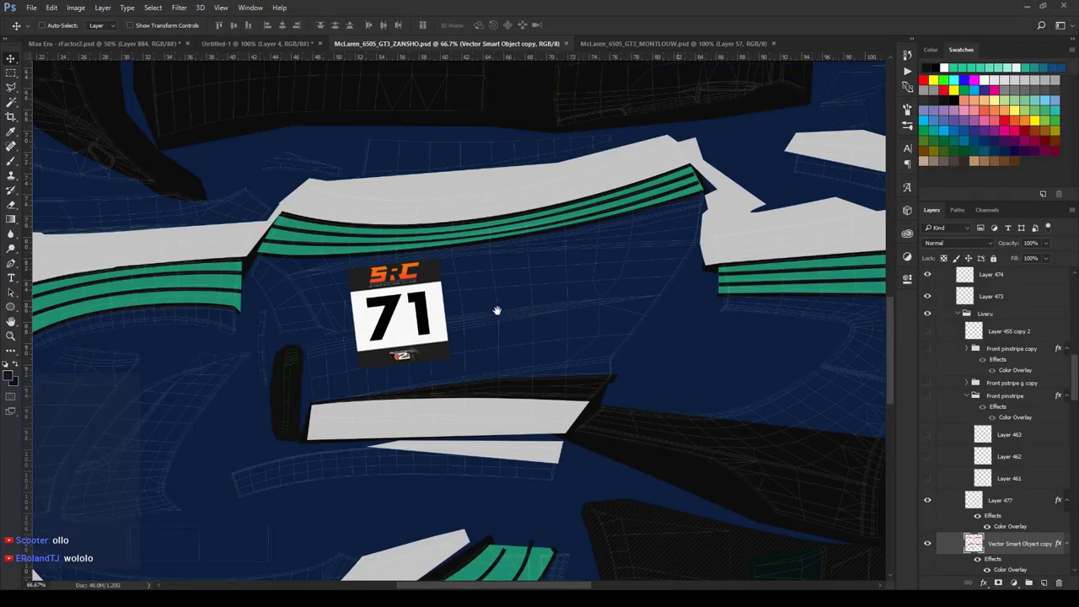
left_click_drag(340, 308, 389, 301)
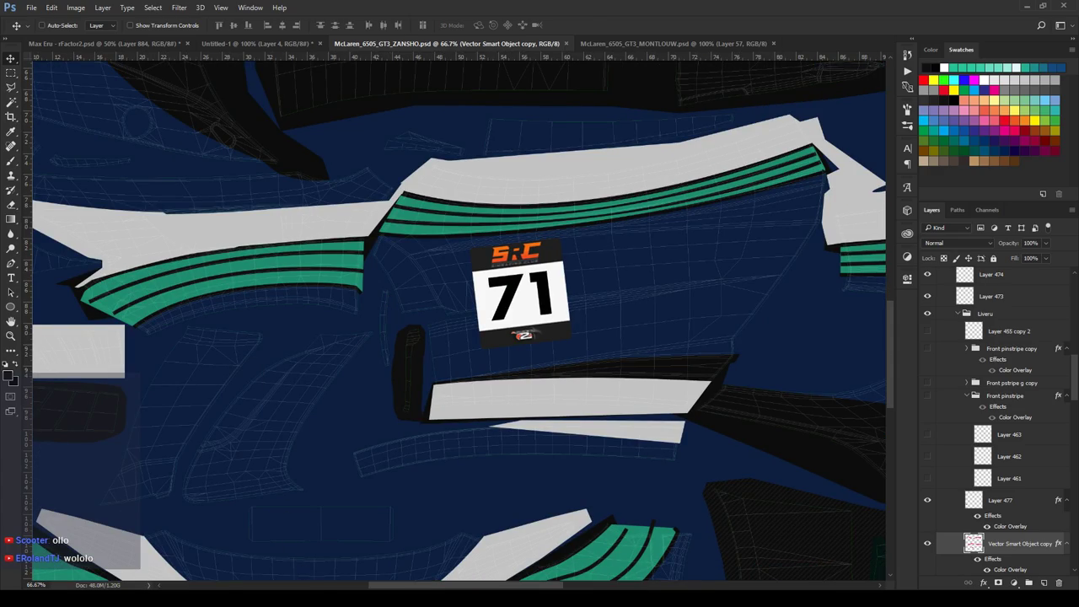
key("alt+Tab")
key("alt+Tab")
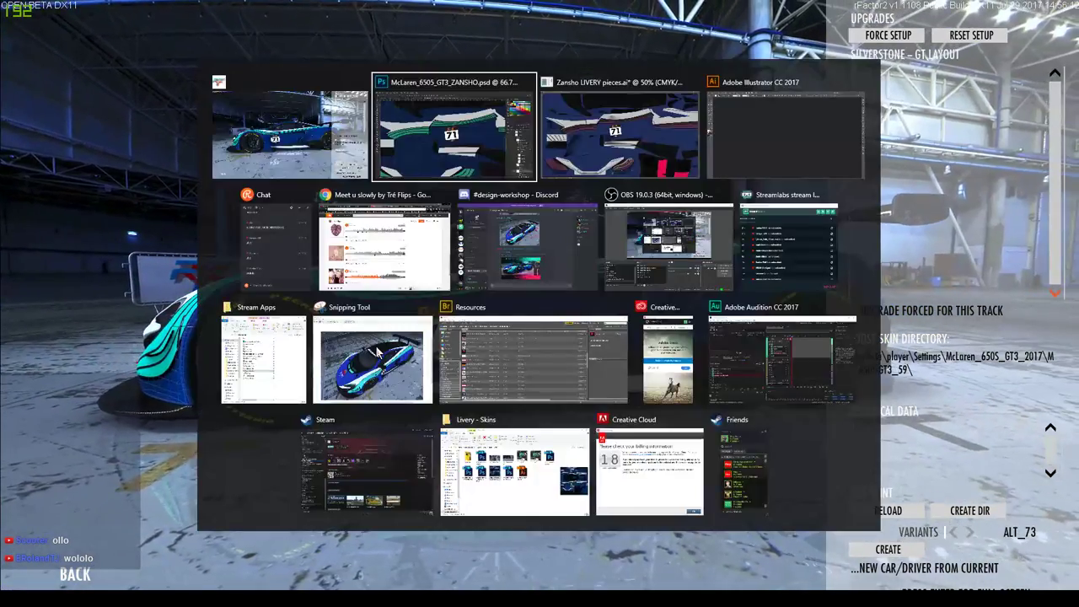
Step: Identify the layer that holds the two inner black pinstripes on the front fender by toggling its visibility
key("z")
left_click(321, 279)
left_click(321, 279)
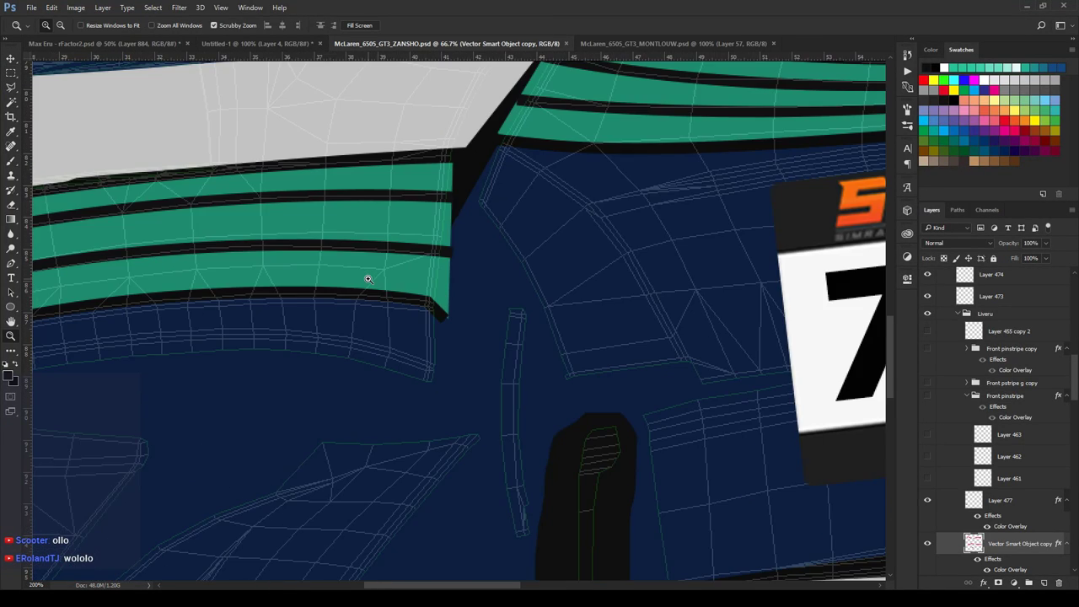
left_click(368, 279)
left_click(378, 299)
key("v")
left_click(493, 243, "ctrl")
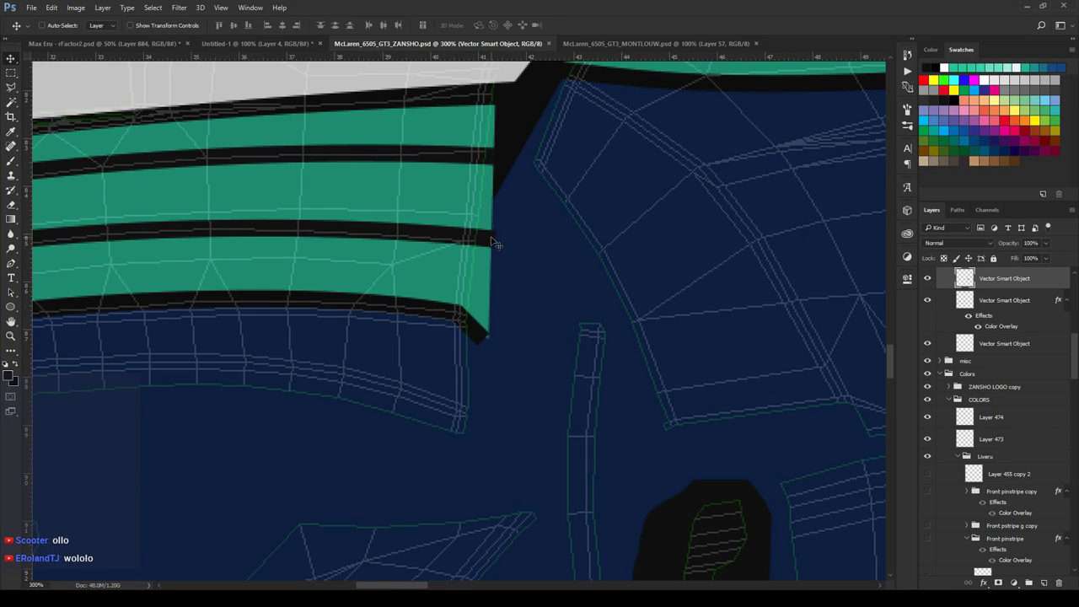
left_click(928, 280)
left_click(927, 279)
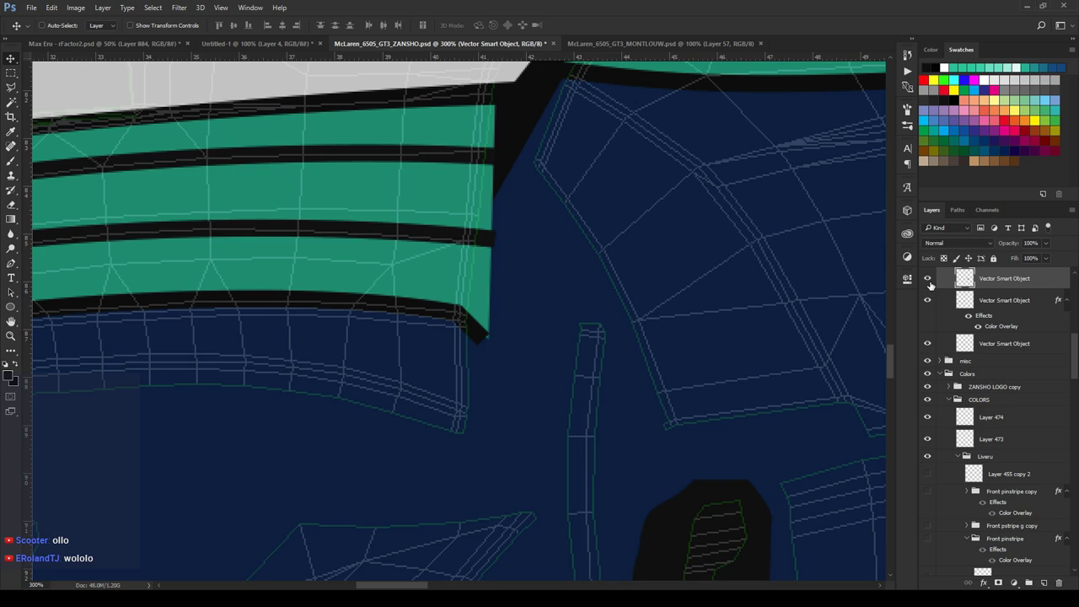
Step: Warp the door-side end of the front fender's lowest black pinstripe slightly upward
left_click(479, 335, "ctrl")
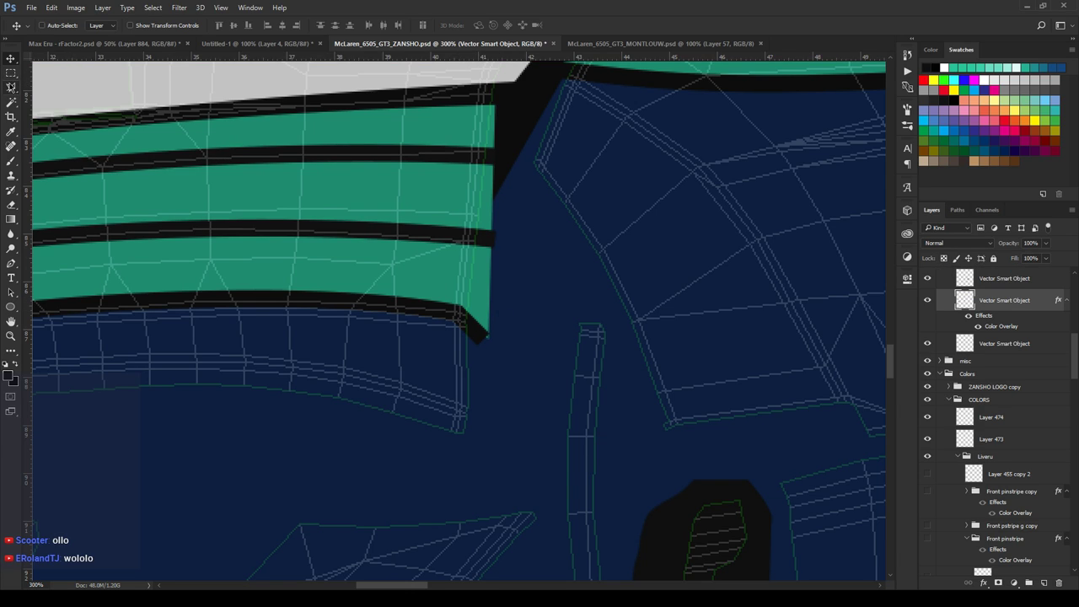
left_click(11, 74)
mouse_move(560, 261)
left_mouse_down()
mouse_move(371, 335)
mouse_move(216, 363)
left_mouse_up()
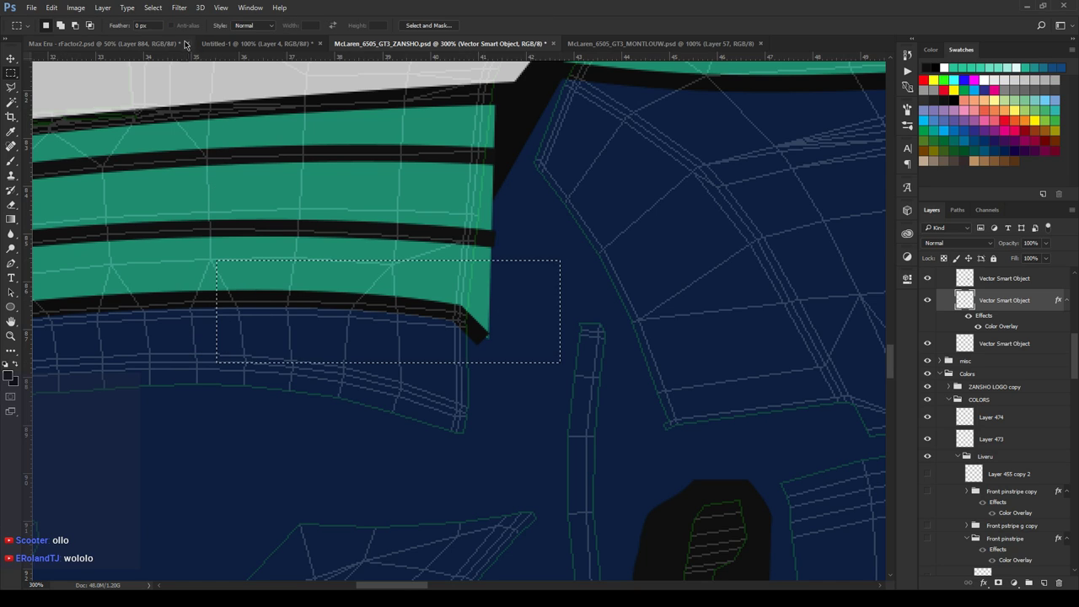
key("ctrl+t")
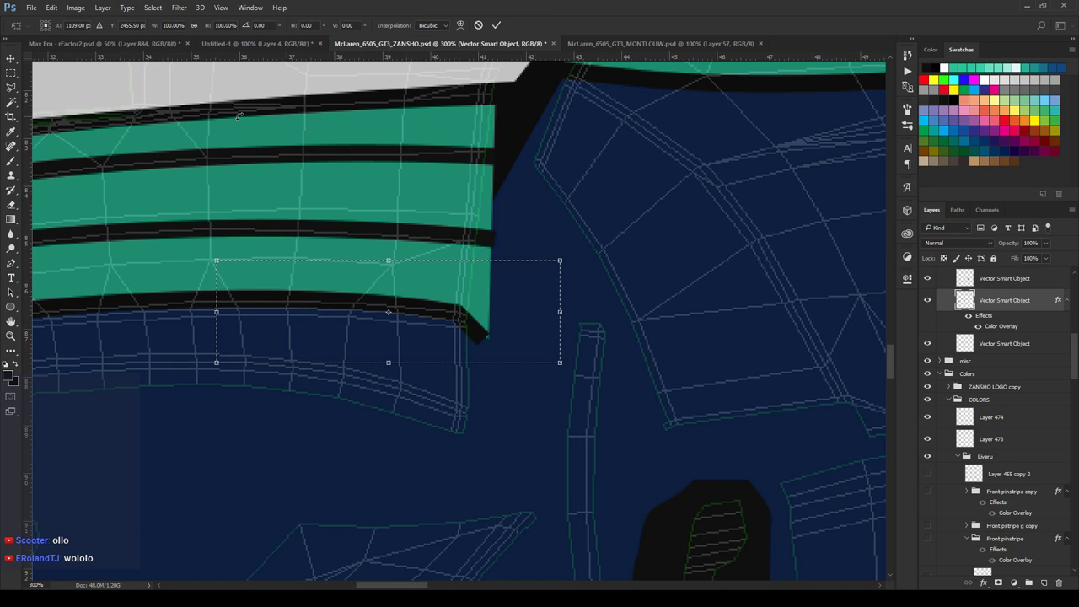
left_click(462, 26)
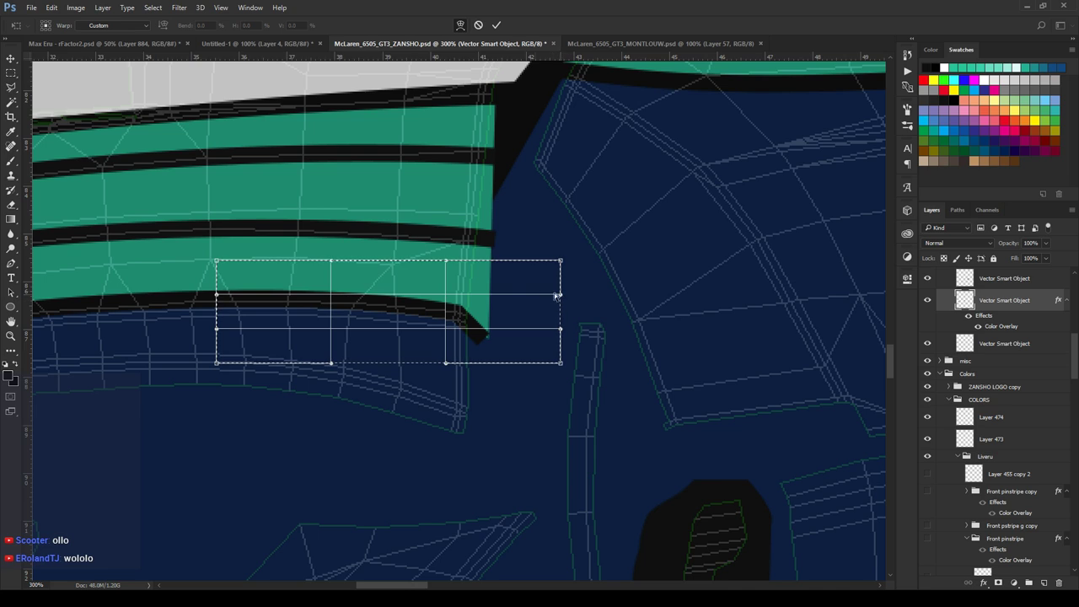
left_click_drag(558, 293, 537, 258)
mouse_move(525, 314)
left_mouse_down()
mouse_move(513, 335)
mouse_move(520, 323)
mouse_move(527, 333)
left_mouse_up()
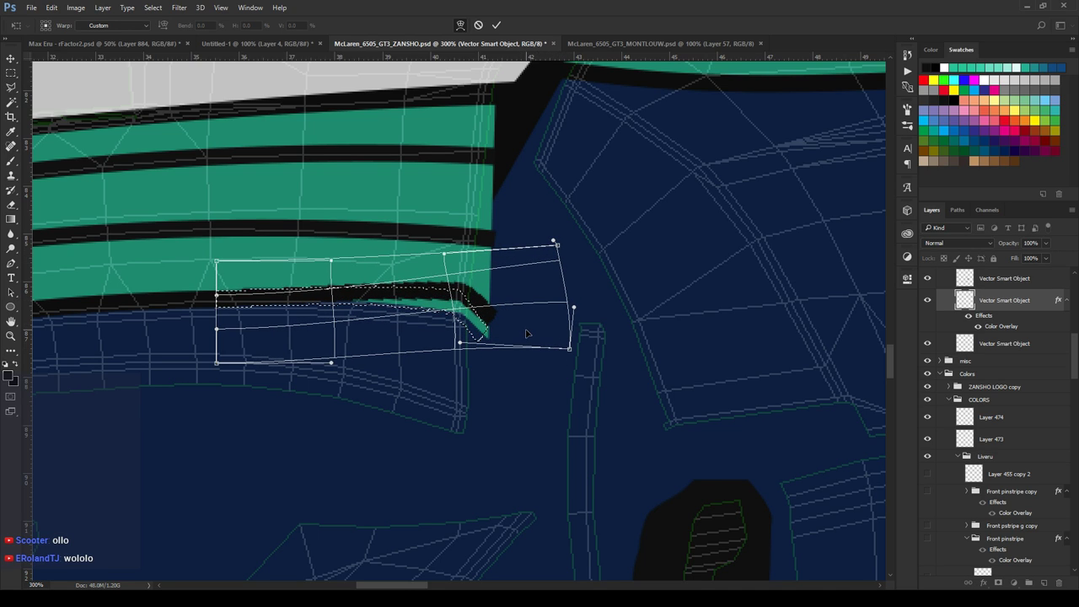
left_click_drag(360, 299, 341, 286)
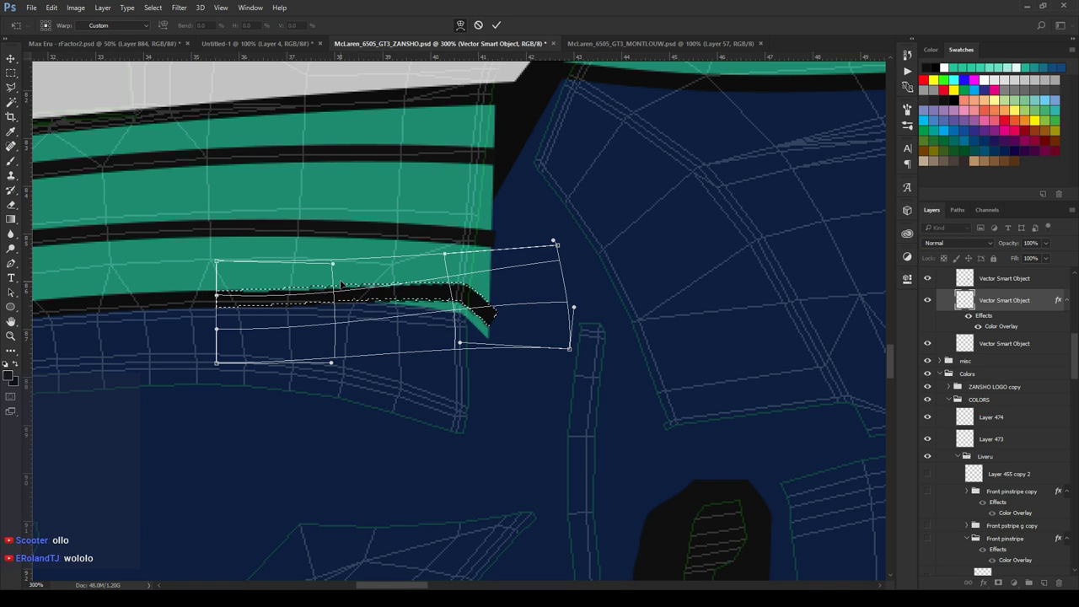
left_click(494, 28)
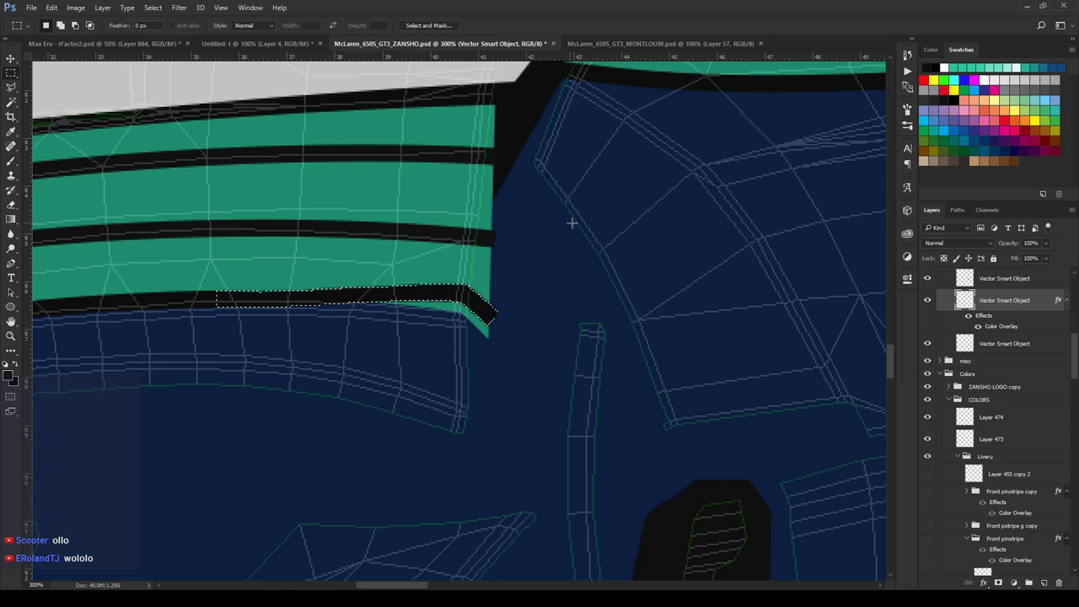
Step: Warp the door-side ends of the two inner black pinstripes on the front fender slightly upward
left_click_drag(543, 182, 223, 272)
left_click(521, 151)
left_click_drag(452, 209, 261, 271)
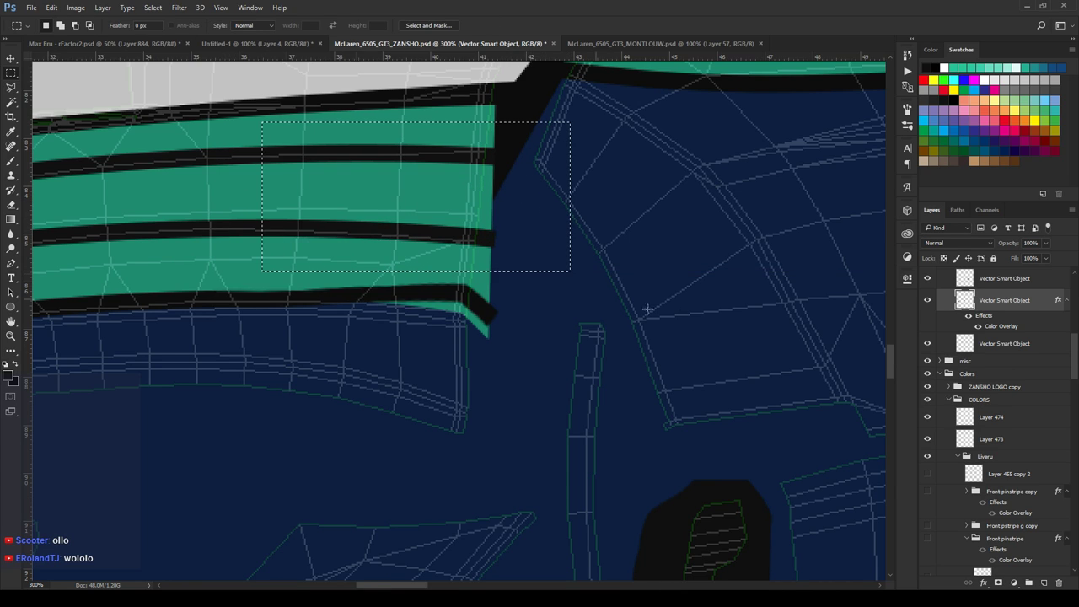
left_click(929, 279)
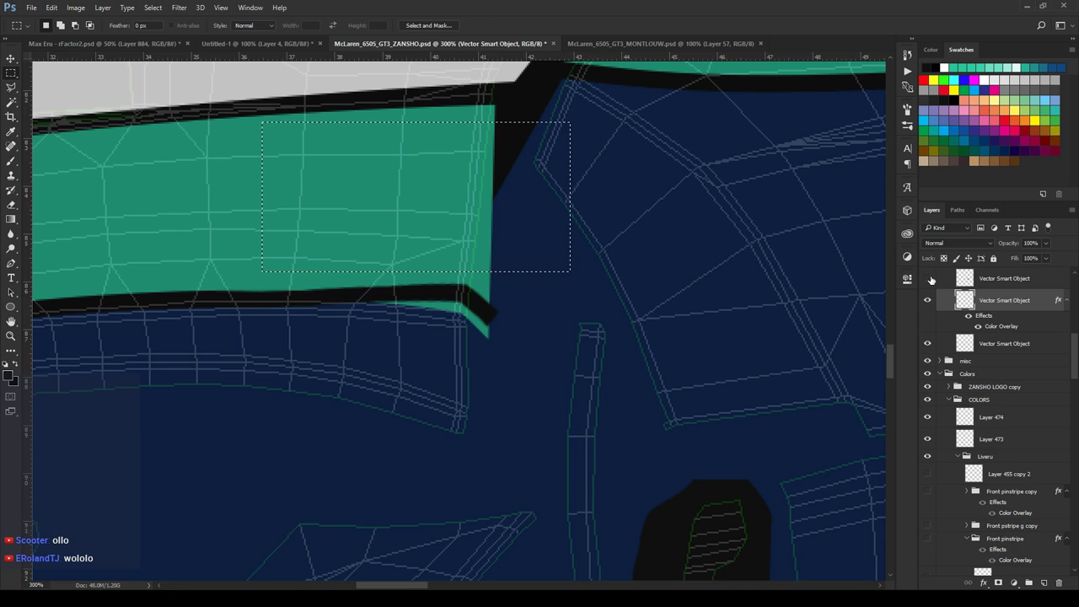
left_click(928, 279)
left_click(1003, 279)
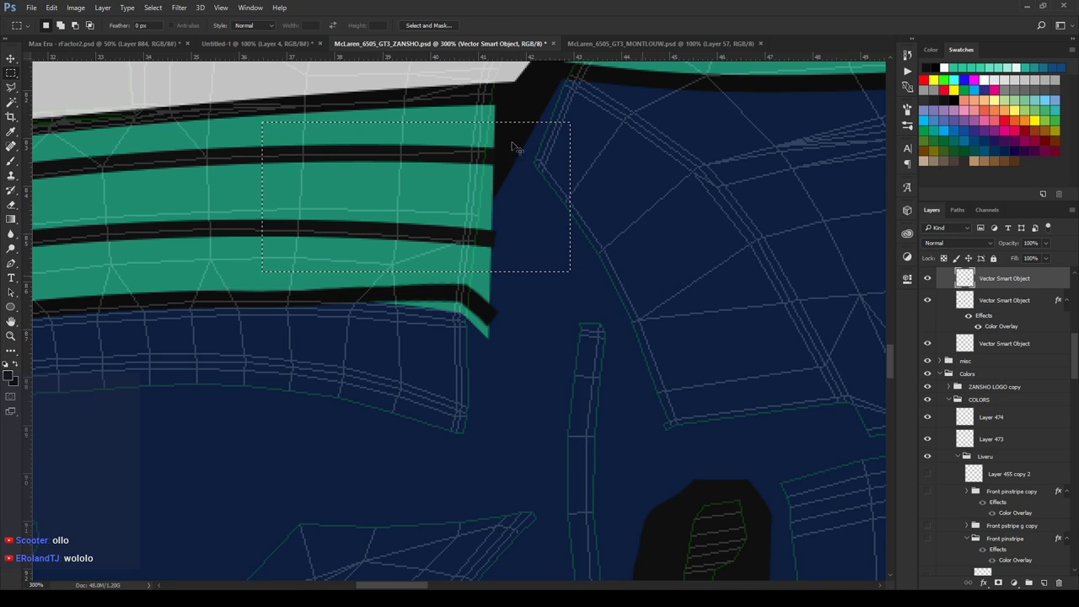
key("ctrl+t")
left_click(460, 25)
left_click_drag(530, 253, 527, 228)
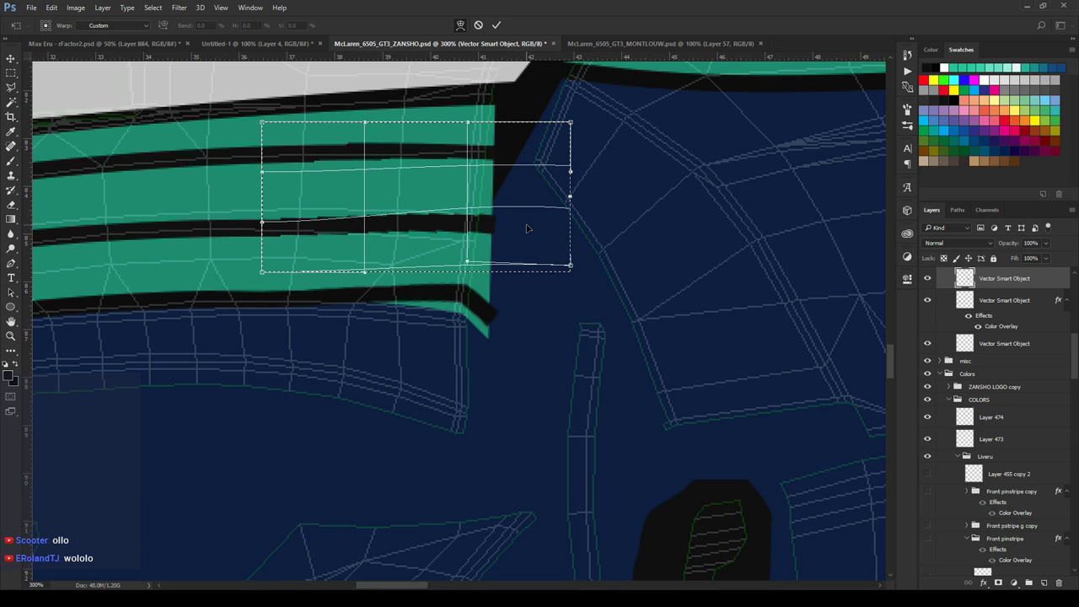
left_click_drag(532, 145, 532, 141)
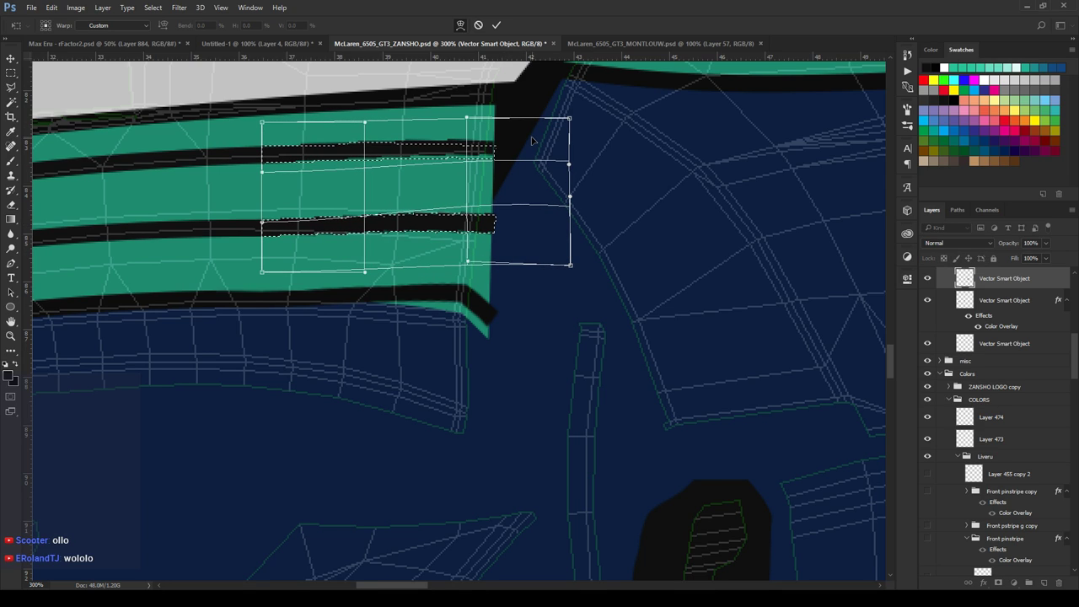
left_click_drag(427, 169, 411, 157)
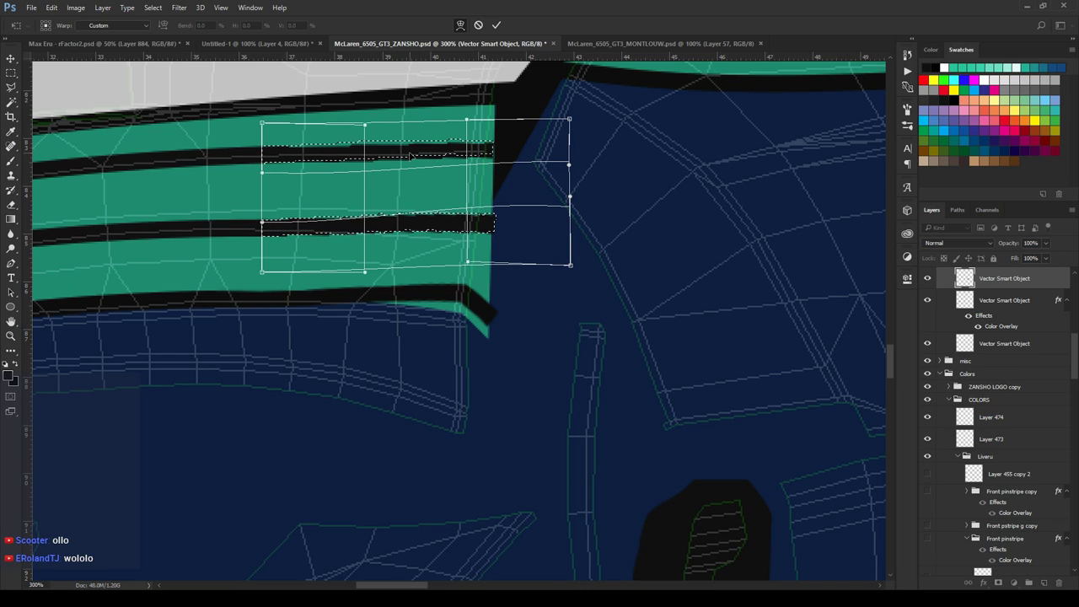
left_click(497, 26)
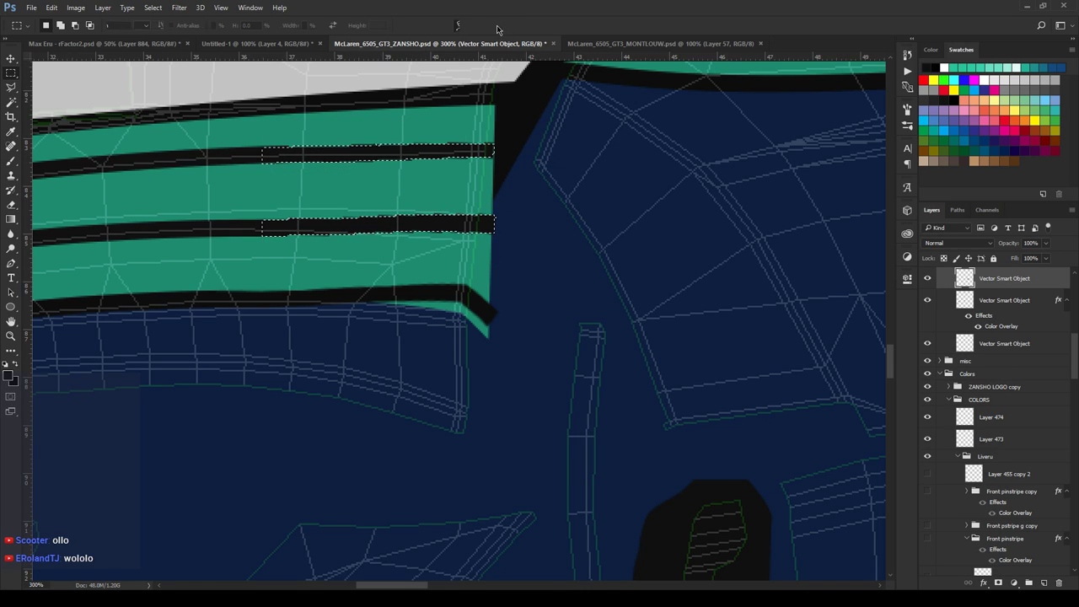
Step: On the Vector Smart Object copy layer, lasso and delete the green that sticks out below the fender's lowest pinstripe
key("ctrl+d")
left_click_drag(588, 313, 502, 340)
key("v")
key("ctrl+j")
left_click(928, 546)
left_click(927, 547)
key("l")
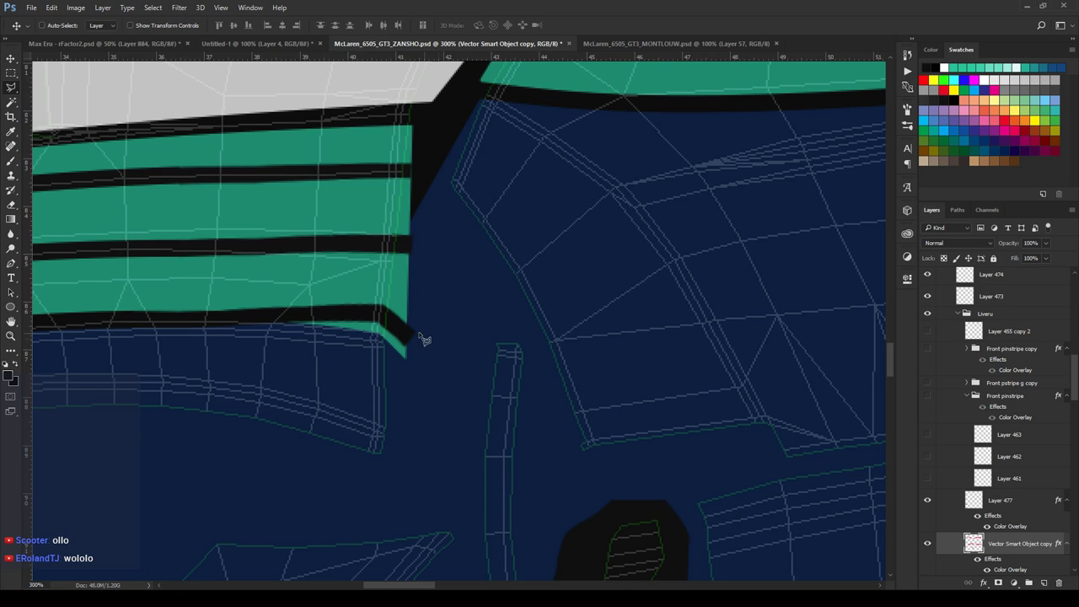
left_click(161, 321)
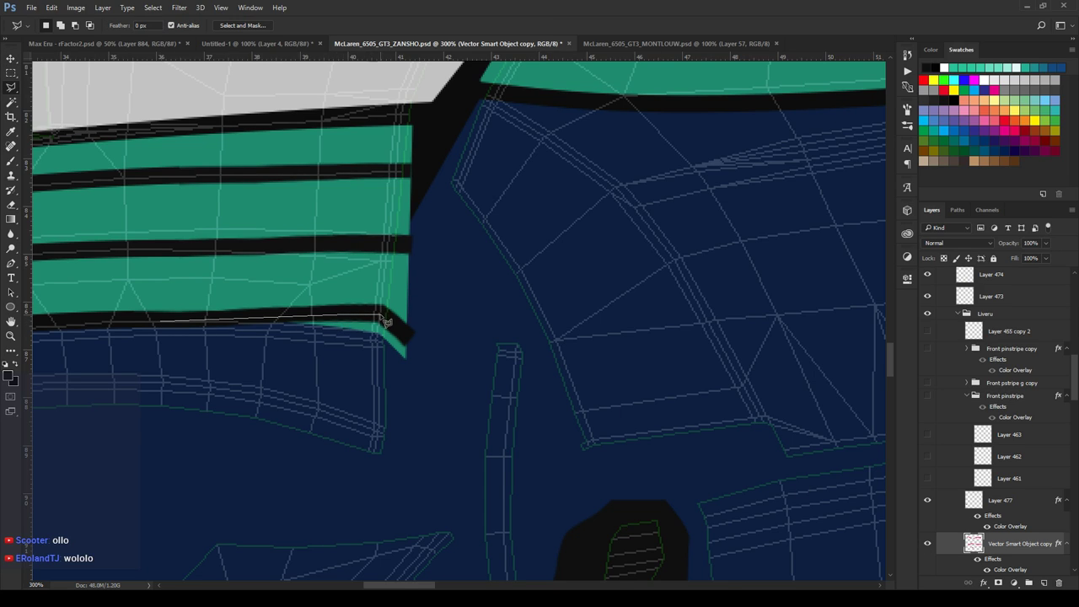
left_click(411, 343)
left_click(445, 412)
double_click(190, 385)
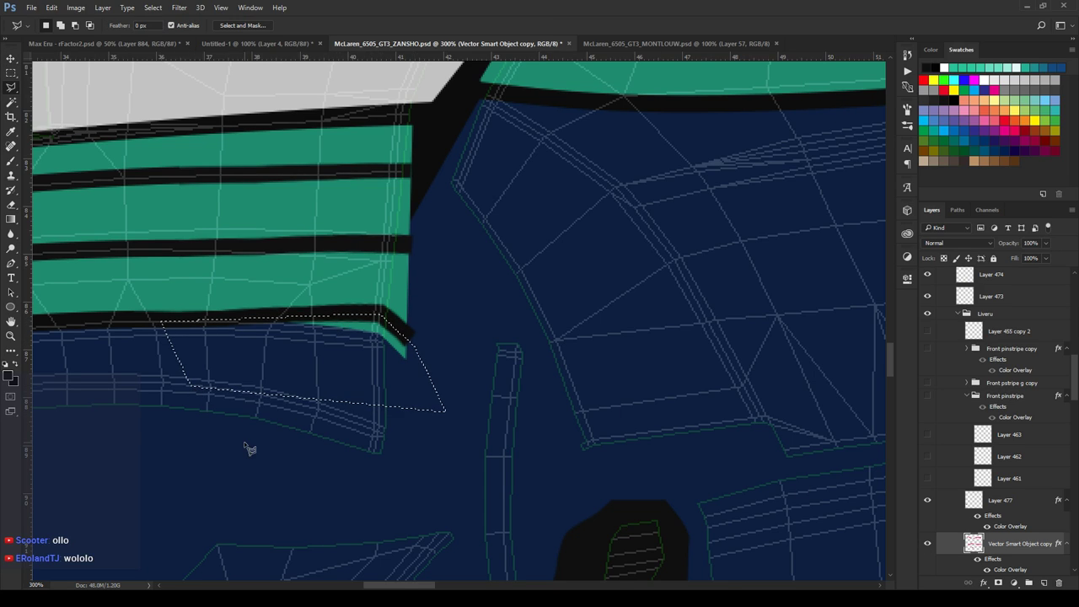
key("ctrl+d")
Step: Check the reshaped stripe ends on the front fender and select the layer of its lowest black pinstripe
key("z")
left_click(393, 357, "alt")
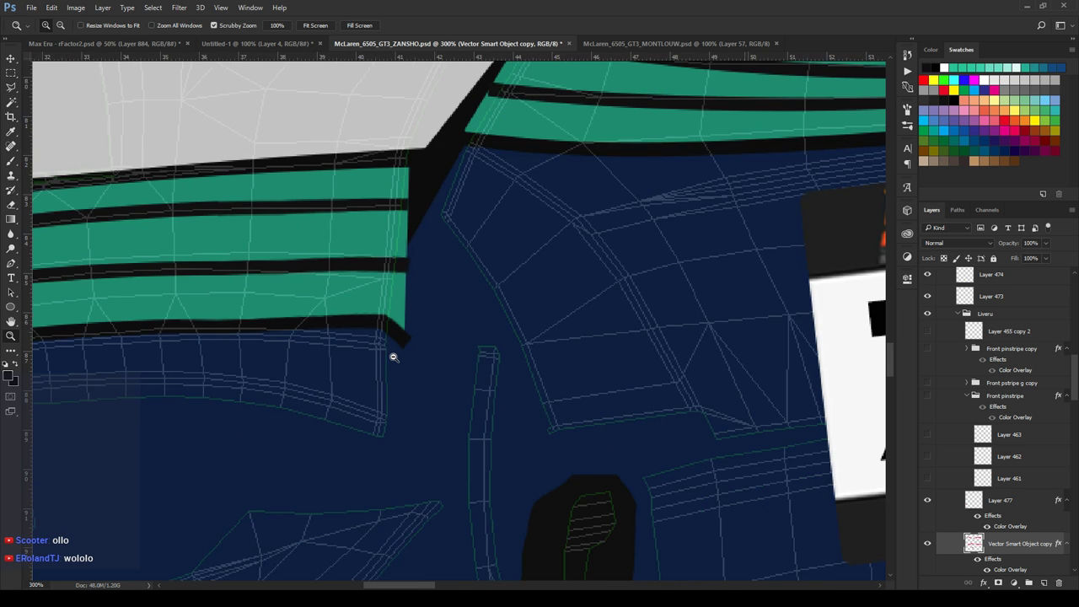
left_click(393, 357, "alt")
left_click(393, 357, "alt")
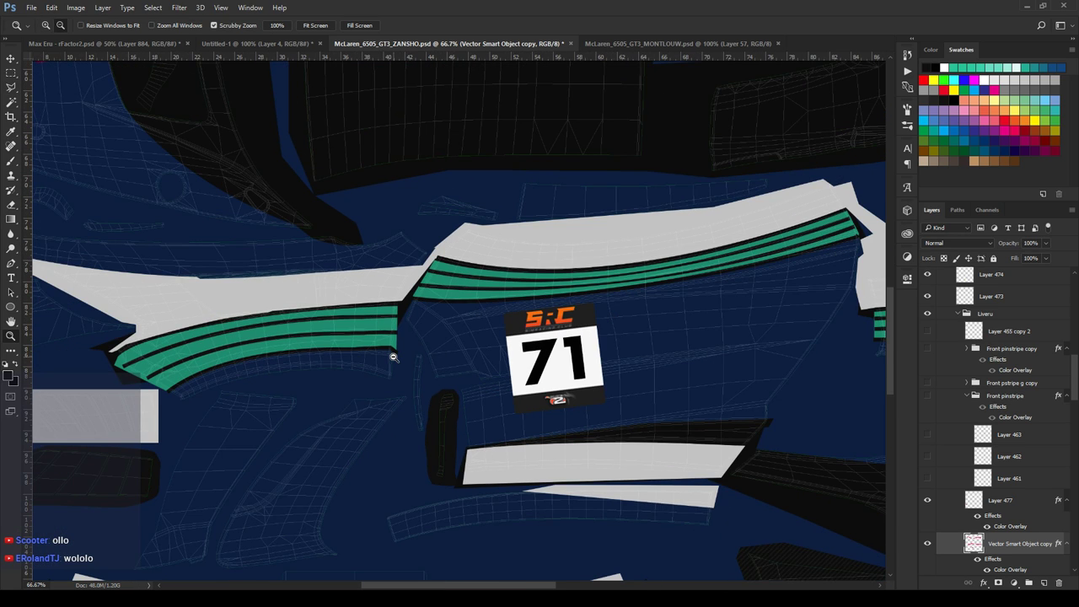
left_click(387, 359)
left_click(342, 360)
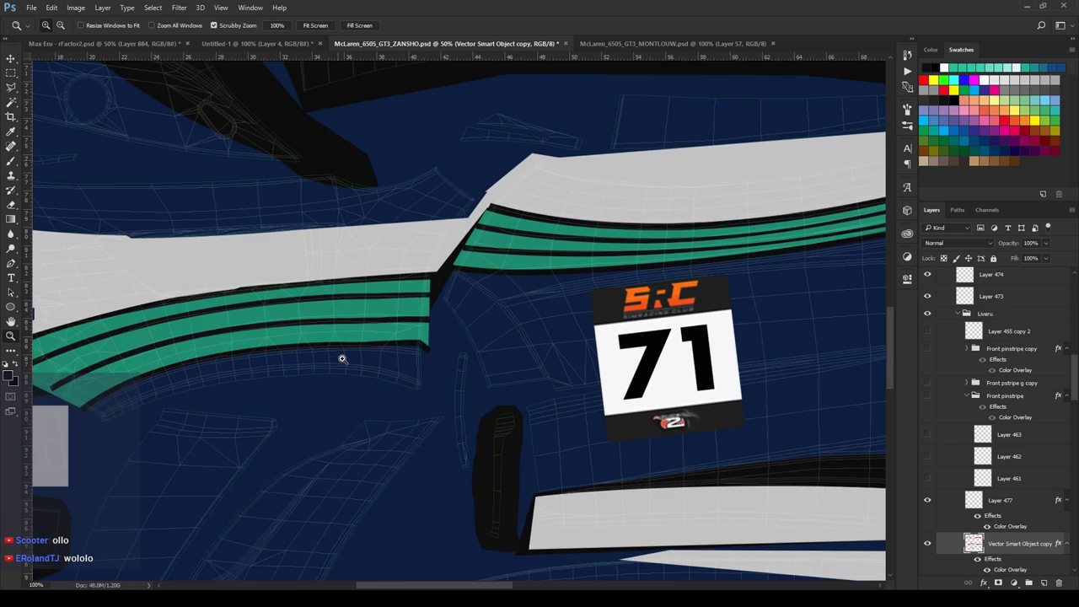
left_click(342, 359)
left_click(455, 312)
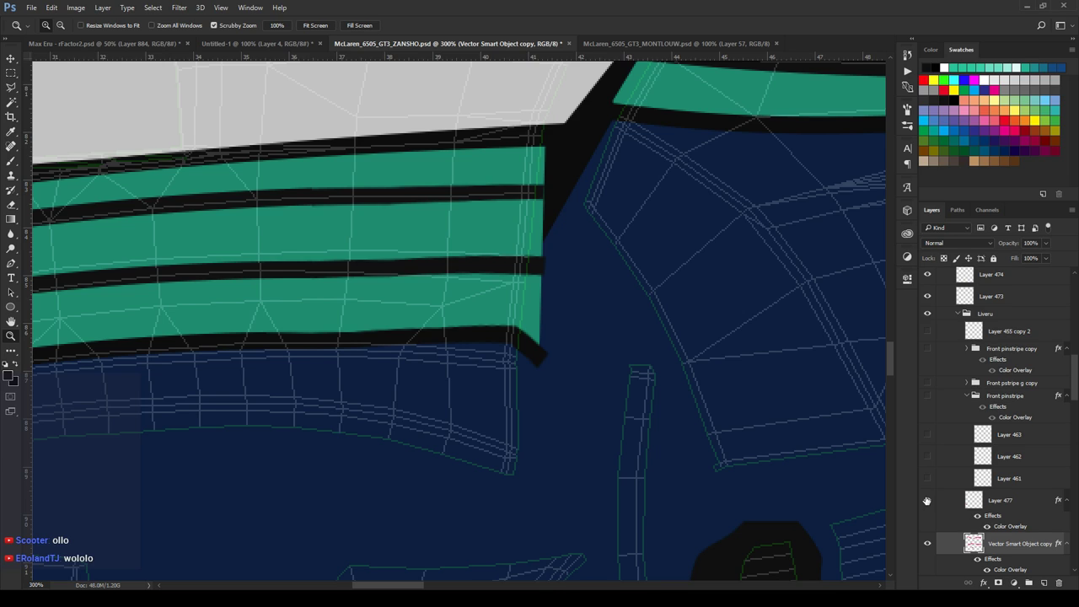
key("v")
left_click(532, 358, "ctrl")
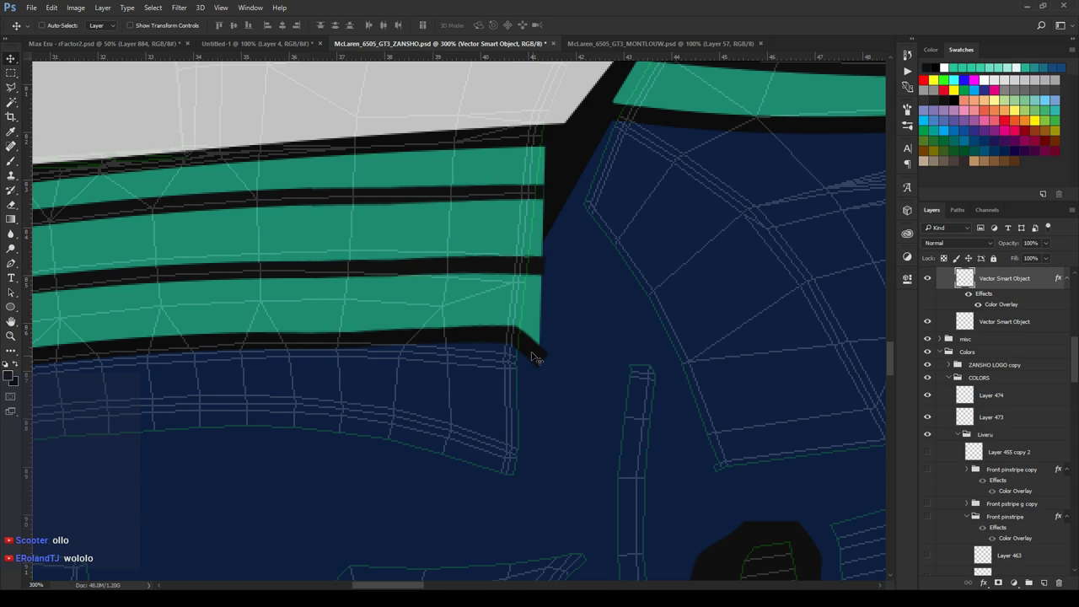
key("l")
left_click(335, 331)
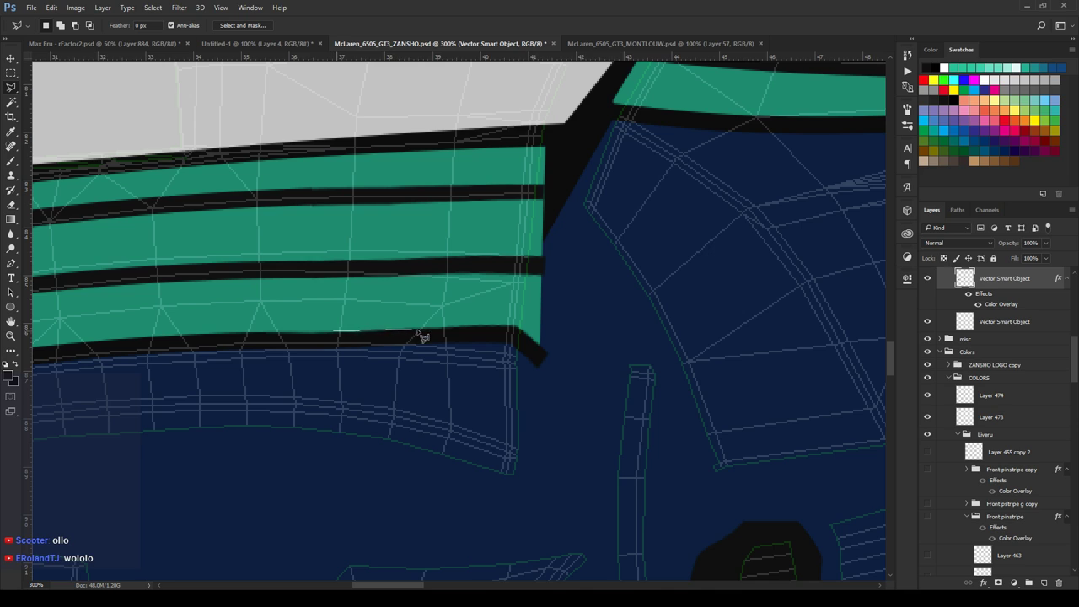
double_click(378, 330)
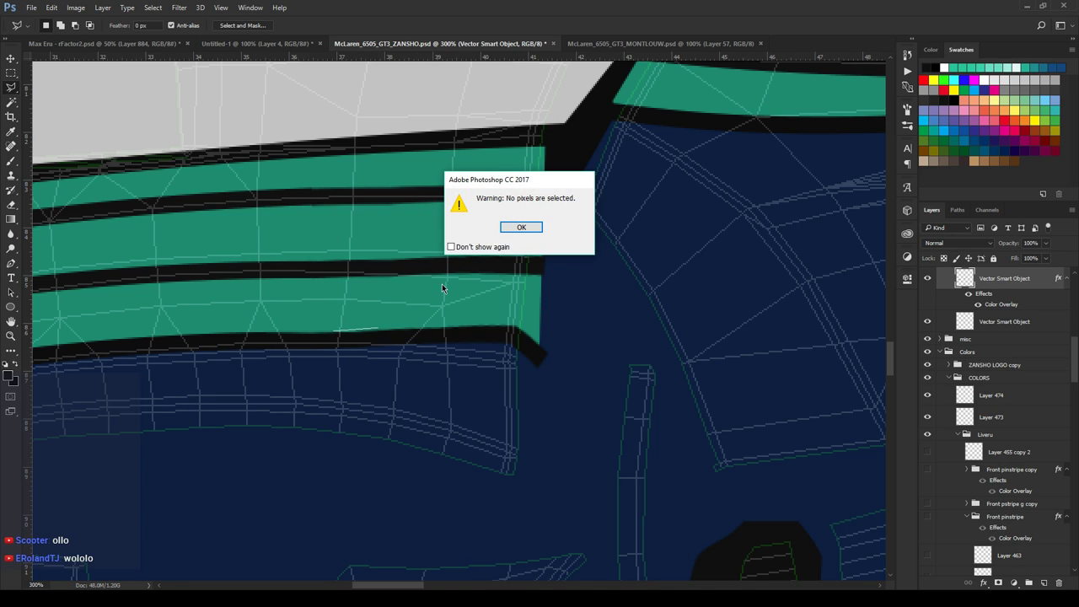
left_click(506, 231)
Step: Trace a Pen path over the upper edge of the lowest pinstripe's end, convert it to a selection with 0 feather and trim the excess black
key("p")
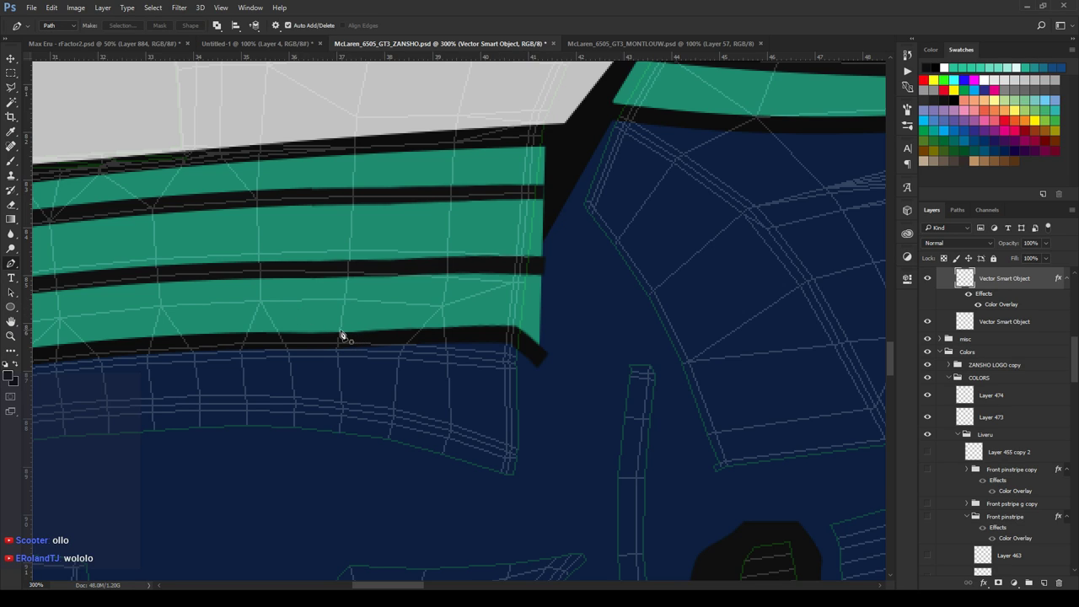
left_click(331, 333)
left_click(473, 327)
left_click(510, 322)
left_click_drag(471, 327, 494, 329)
right_click(434, 247)
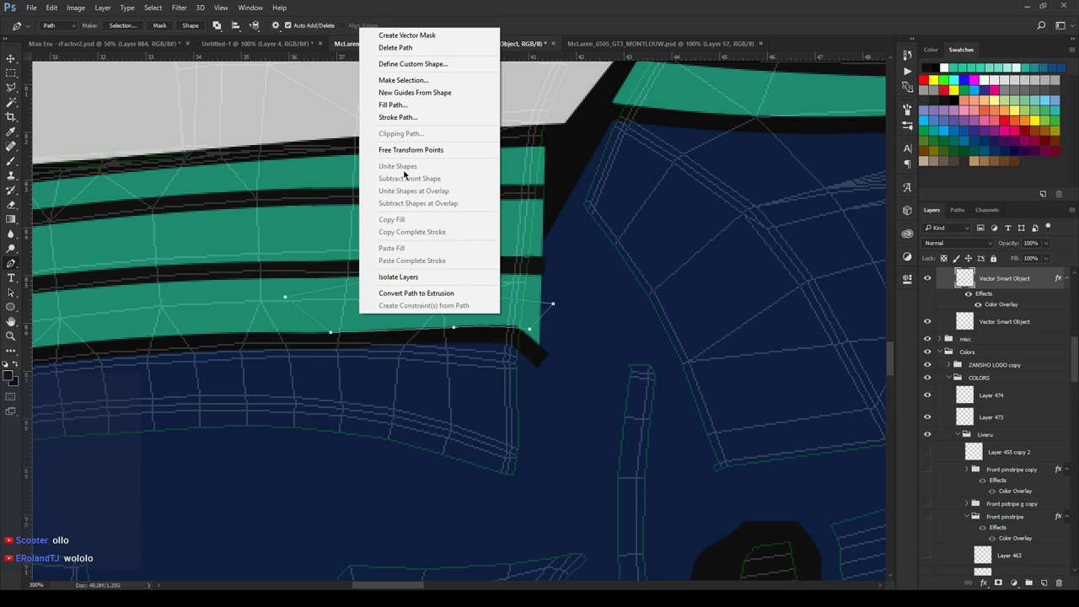
left_click(405, 82)
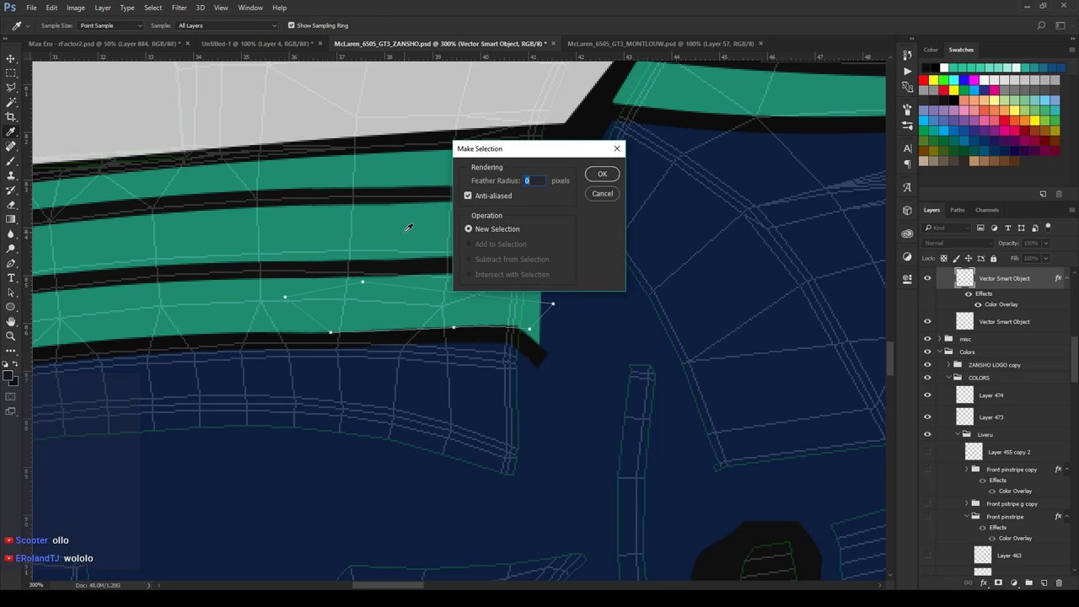
key("Return")
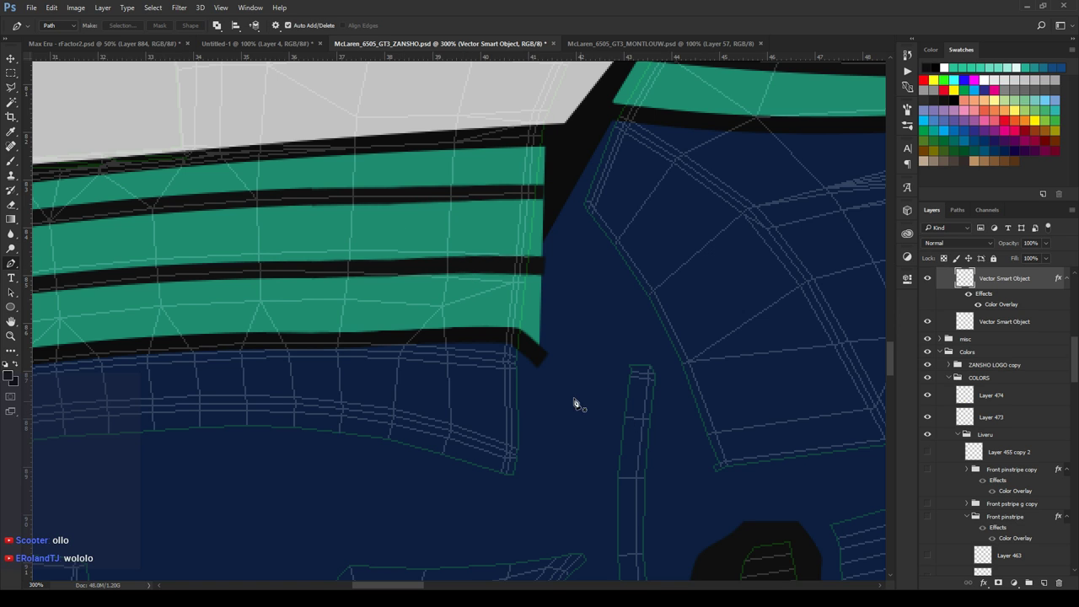
key("z")
left_click(516, 374, "alt")
left_click(516, 374, "alt")
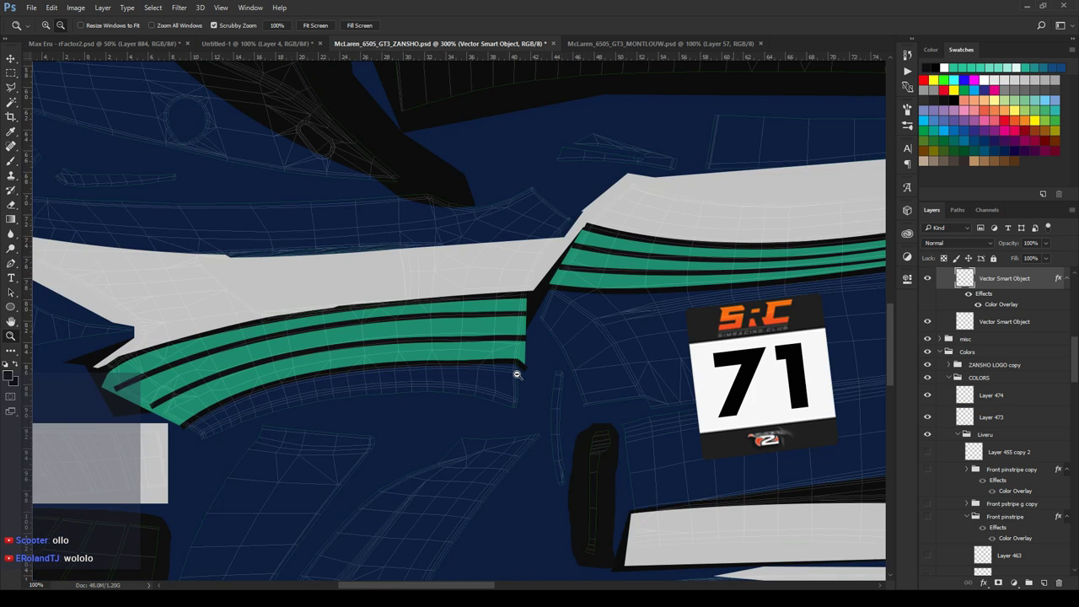
Step: Marquee-select the door-side end of the front fender's lowest black pinstripe and warp it slightly upward
left_click(516, 374, "alt")
left_click(516, 374, "alt")
left_click(573, 458, "alt")
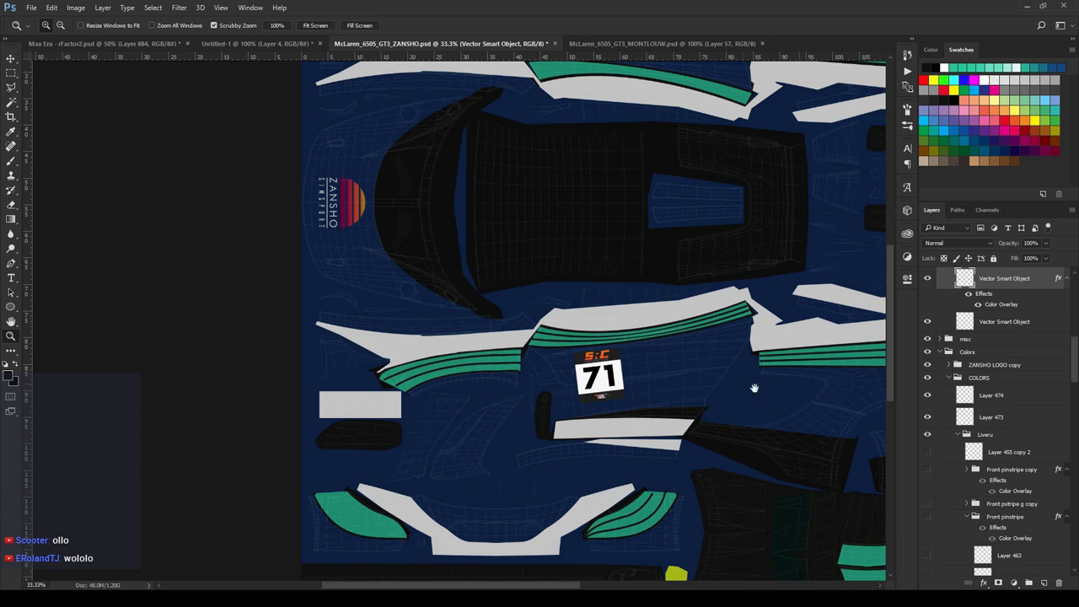
left_click(481, 402)
left_click(482, 402)
left_click(481, 402)
left_click(564, 284)
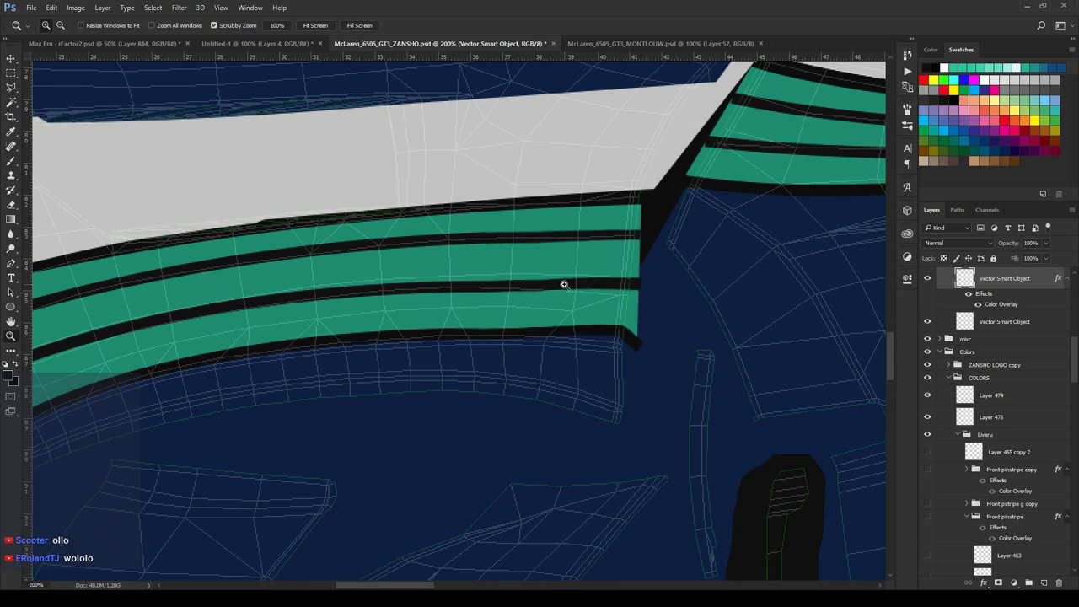
left_click(927, 279)
left_click(928, 280)
left_click(11, 73)
left_click_drag(670, 308, 481, 365)
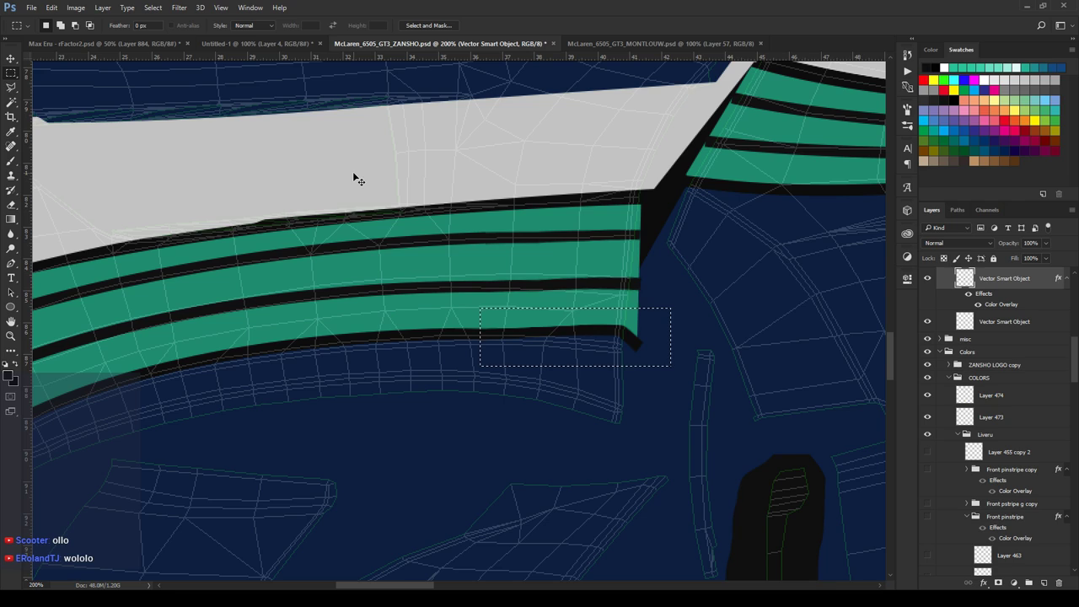
key("ctrl+t")
left_click(460, 25)
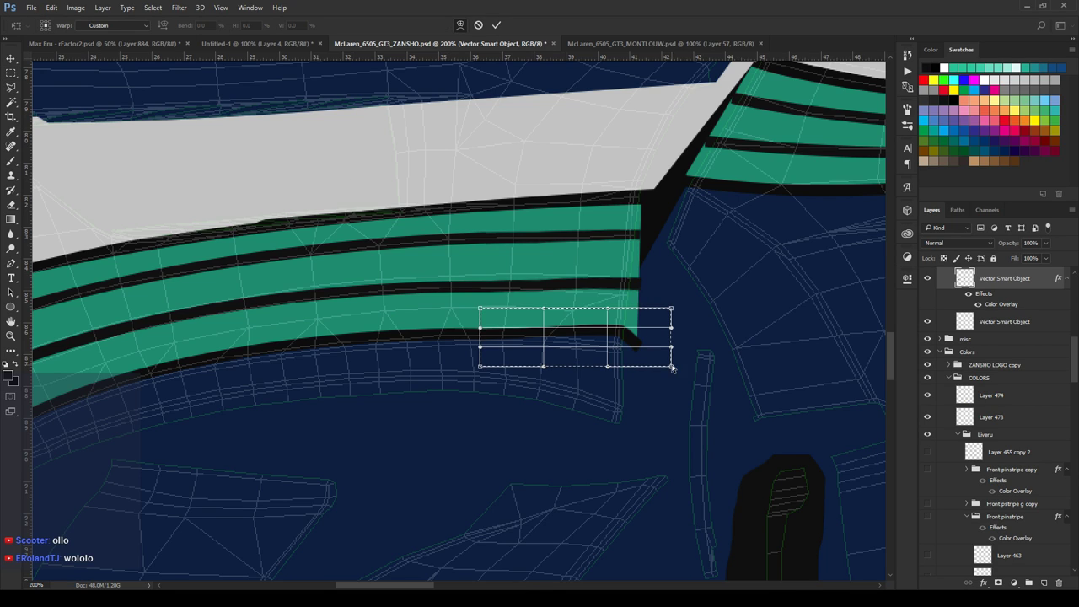
left_click_drag(656, 345, 658, 316)
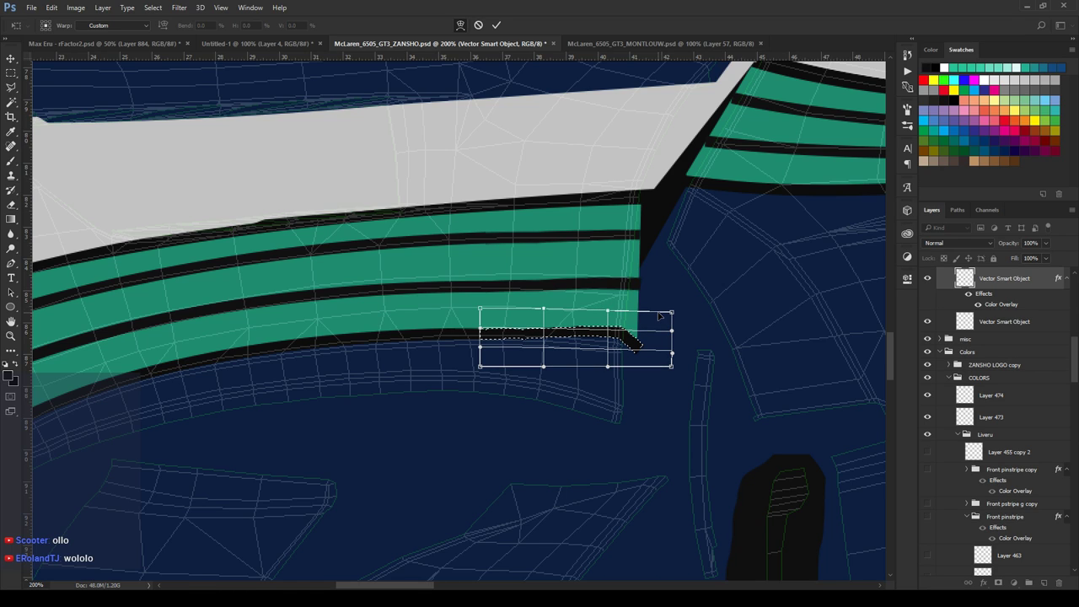
left_click(497, 26)
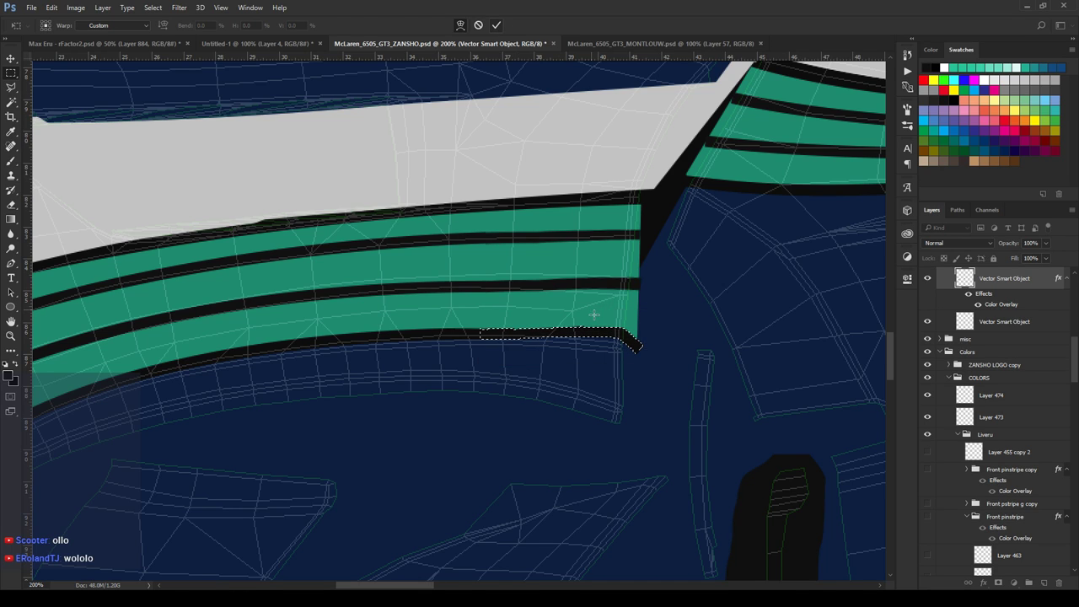
key("ctrl+d")
Step: Review the reshaped fender stripes within the whole side of the livery and save the Zansho document
key("z")
left_click(705, 280, "alt")
left_click(705, 280, "alt")
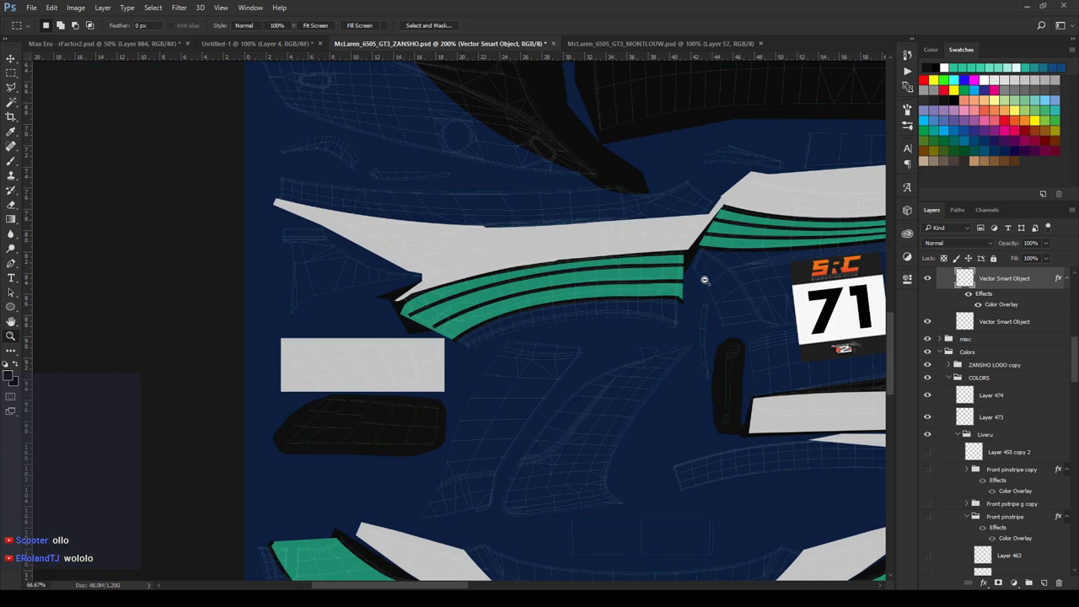
left_click(705, 281, "alt")
left_click(708, 287, "alt")
left_click(710, 291)
key("ctrl+s")
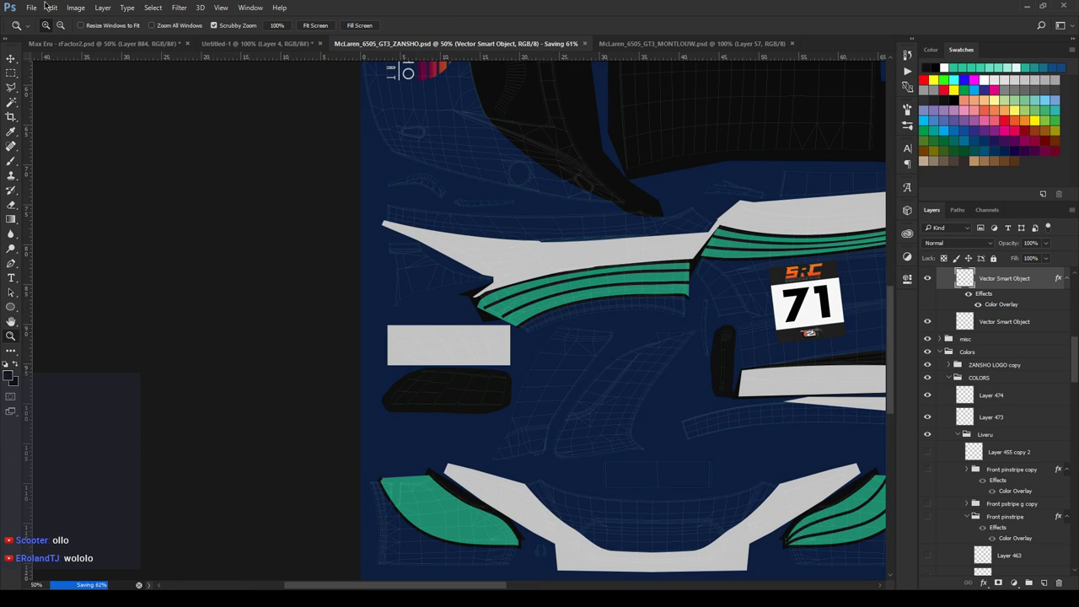
Step: Begin saving the livery under another format, dismiss the Creative Cloud billing notice and choose D3D/DDS as the file type
left_click(36, 9)
left_click(48, 9)
left_click(34, 8)
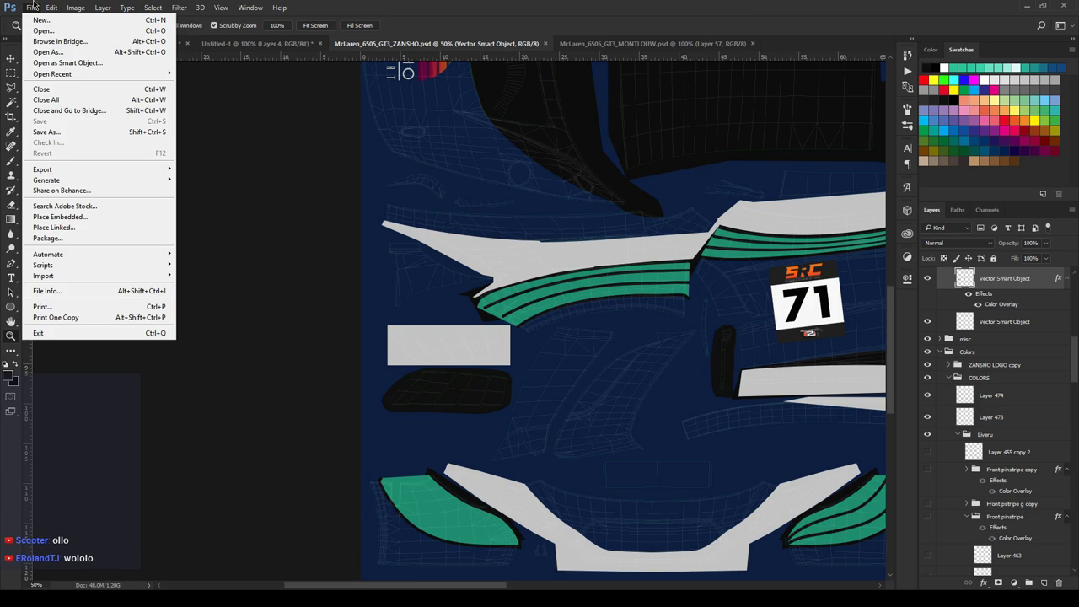
left_click(45, 134)
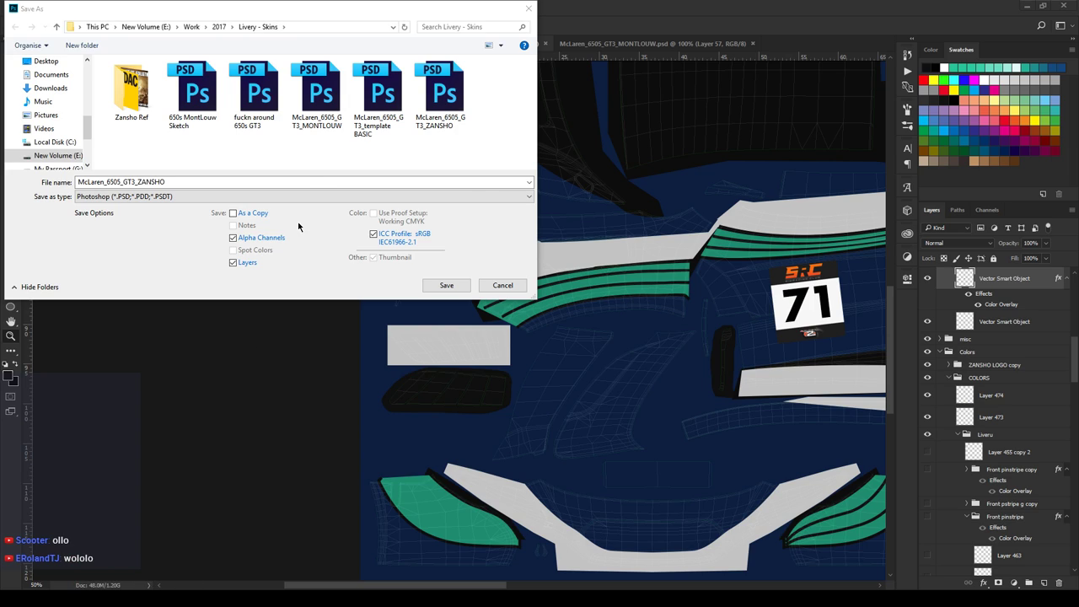
left_click(548, 338)
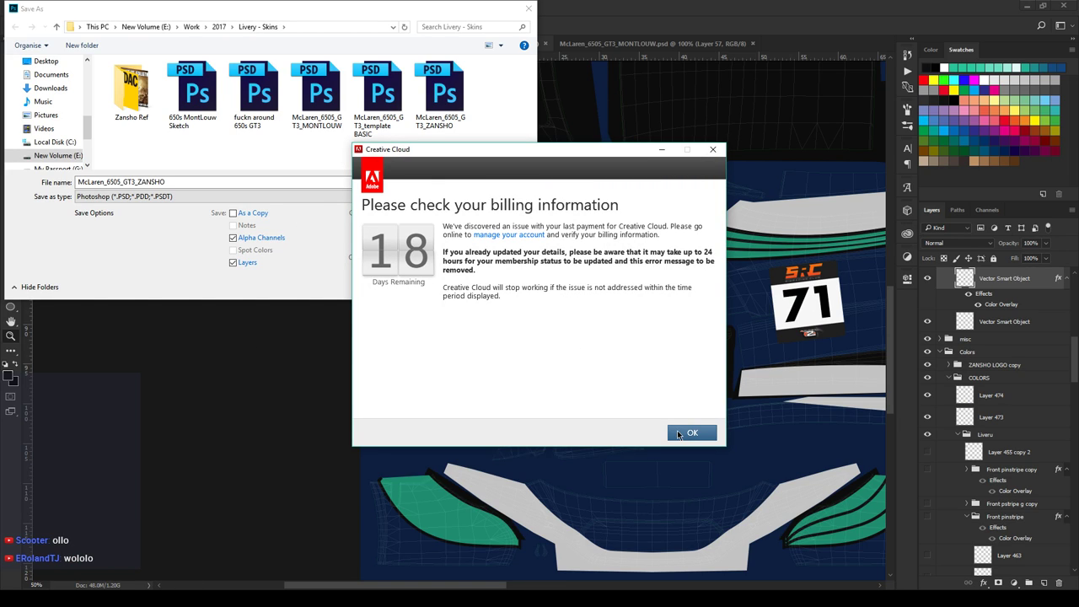
left_click(692, 433)
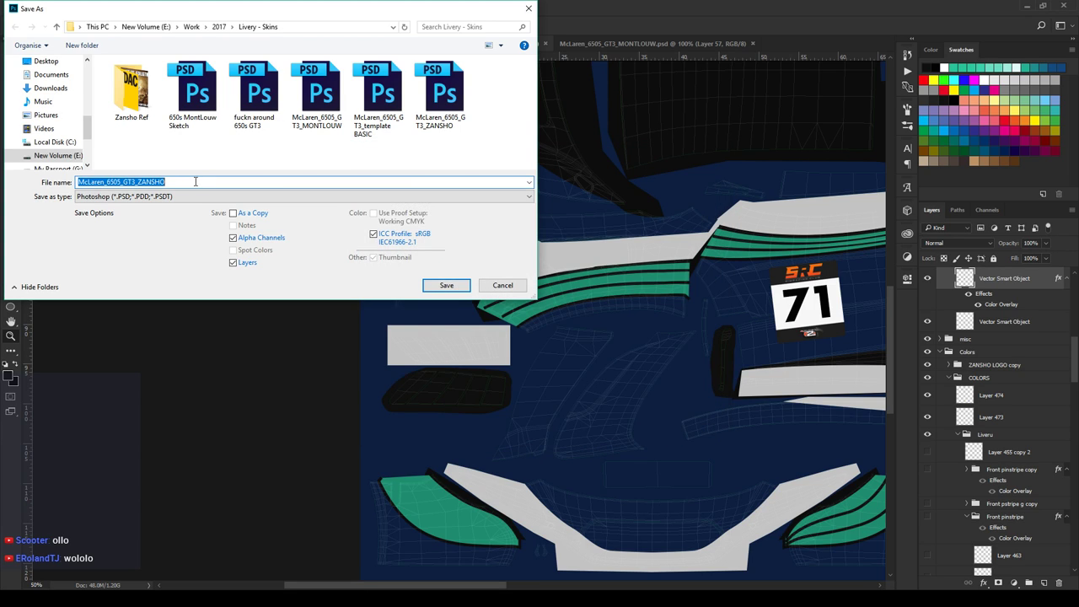
left_click(195, 181)
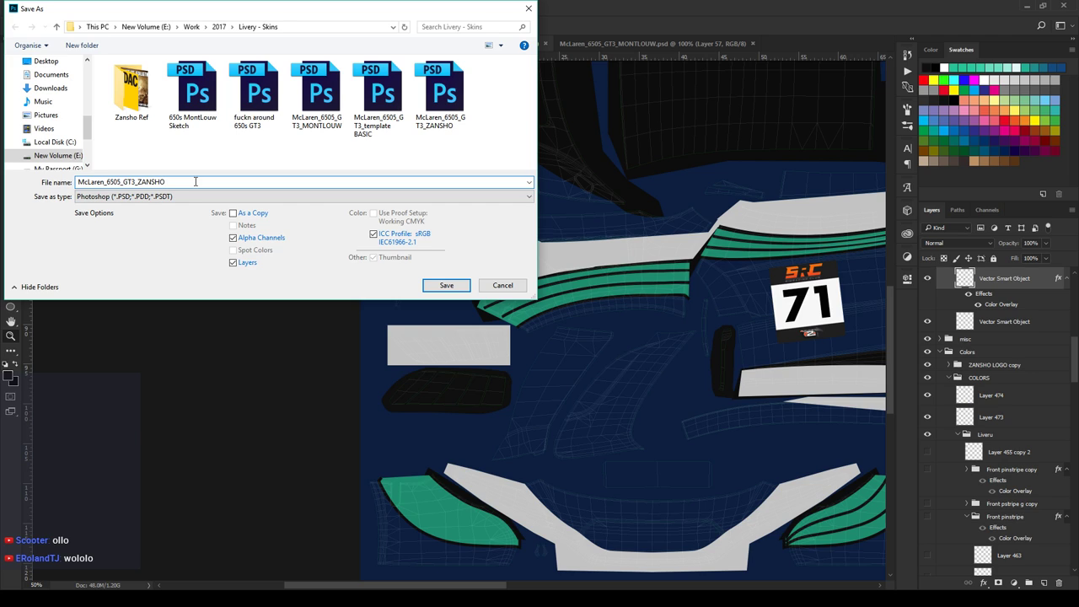
left_click(135, 197)
left_click(114, 240)
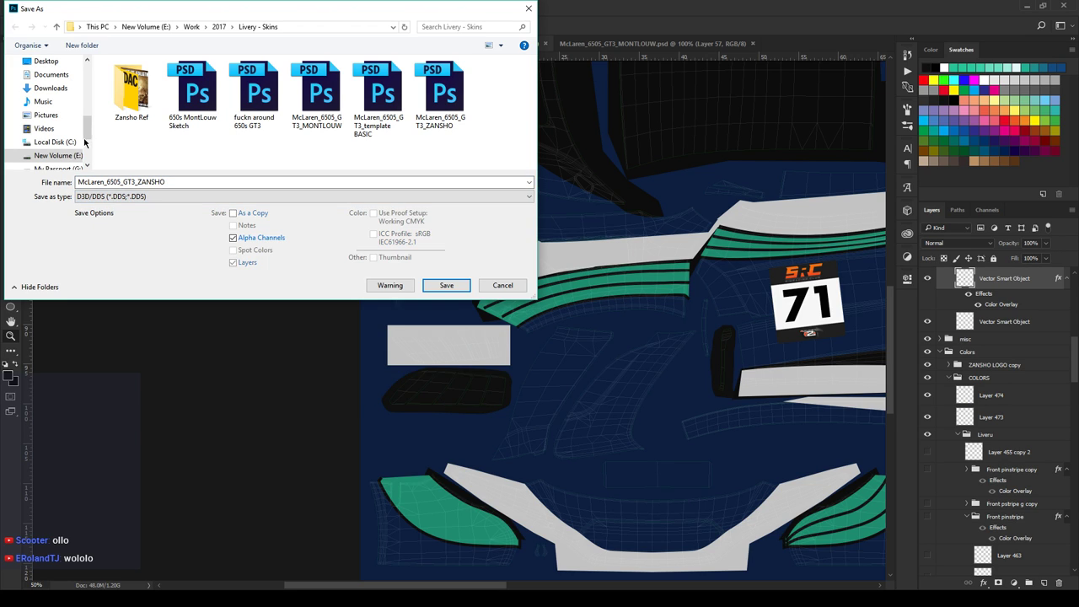
Step: Overwrite alt_73 in the MCL650S-GT3_59 folder, using DXT5 ARGB 8 bpp interpolated alpha with generated MIP maps
scroll(59, 134, "up", 8)
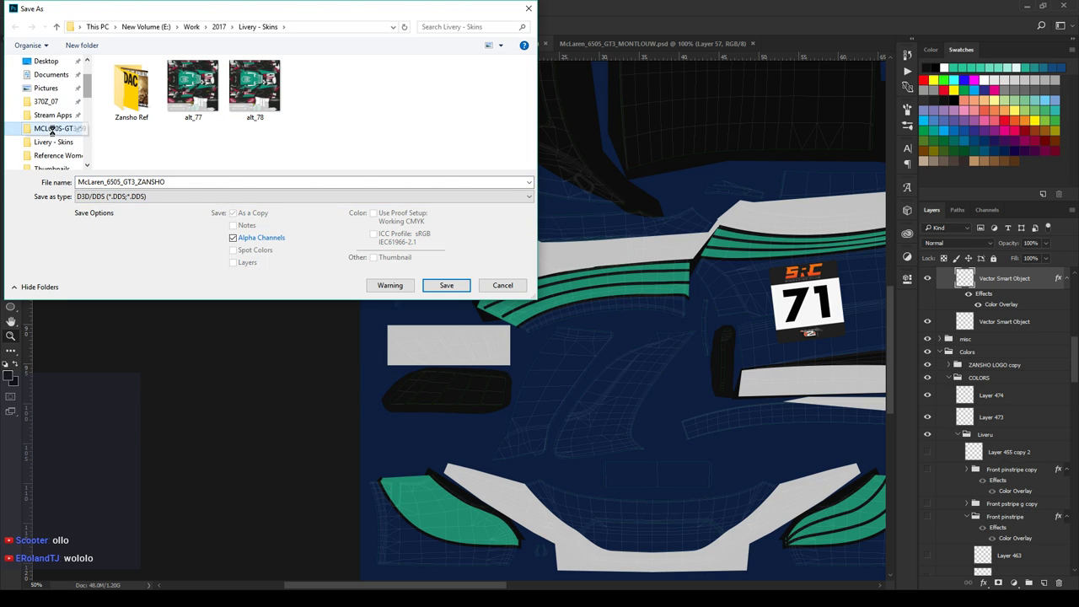
left_click(52, 128)
left_click(186, 84)
left_click(268, 88)
left_click(445, 285)
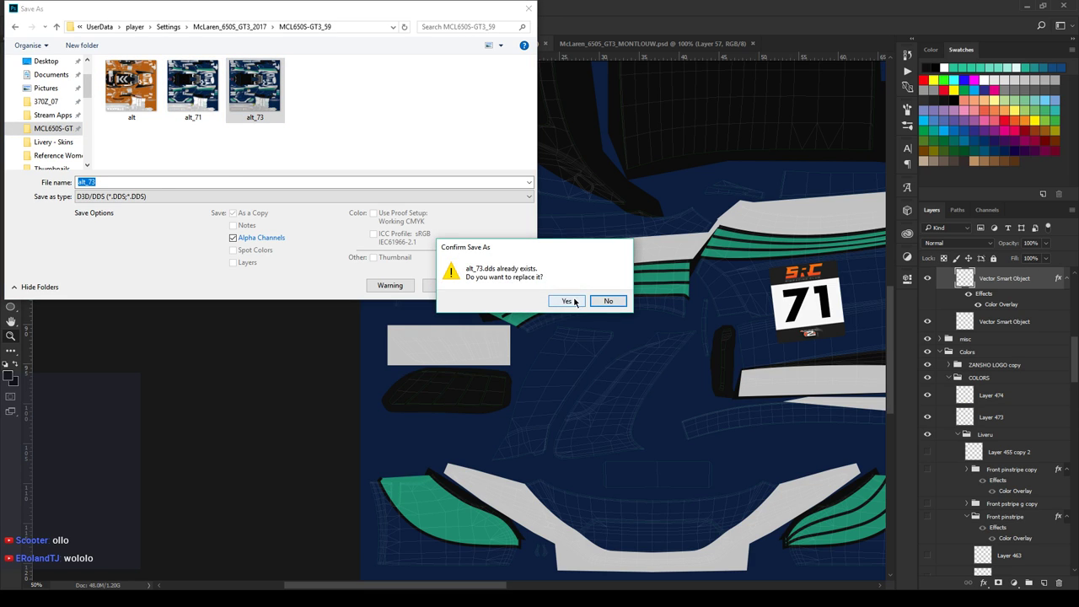
left_click(566, 301)
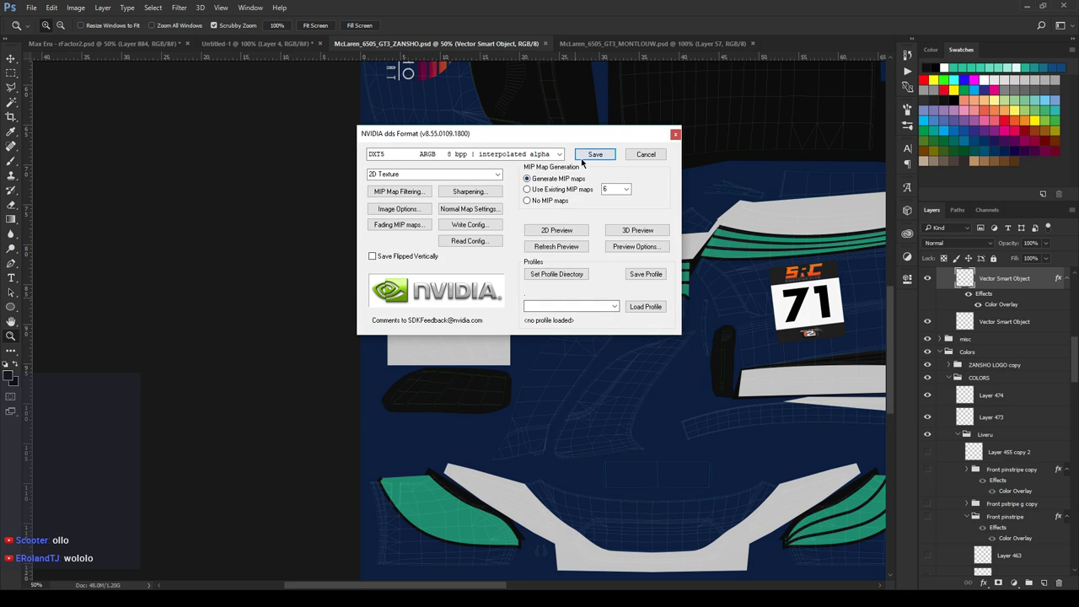
left_click(580, 158)
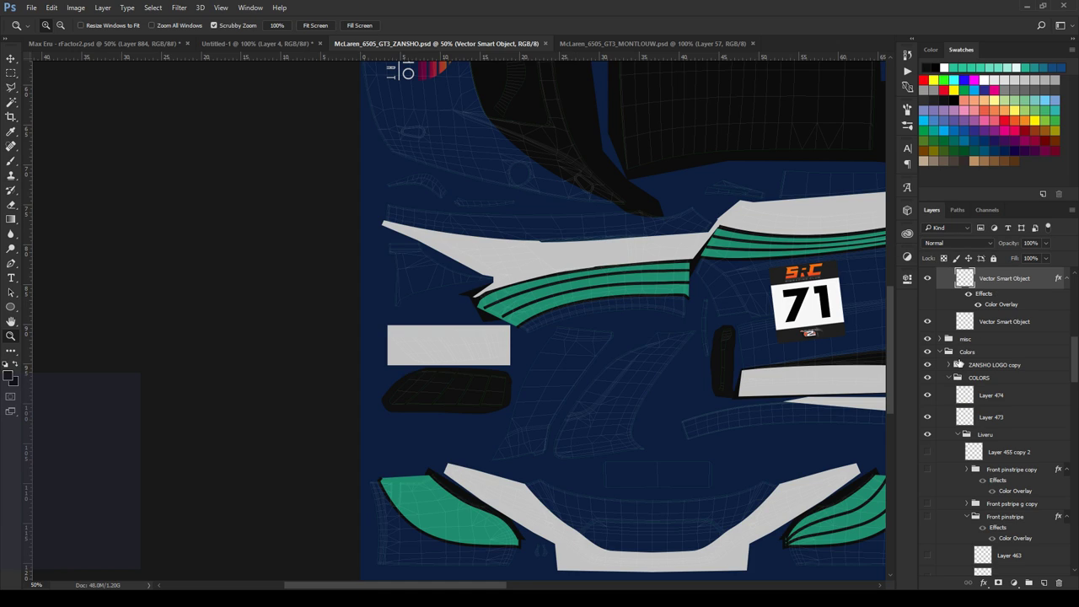
Step: Show shading Layer 8 and check how the fender and door stripes meet on the car in rFactor 2
scroll(996, 371, "up", 8)
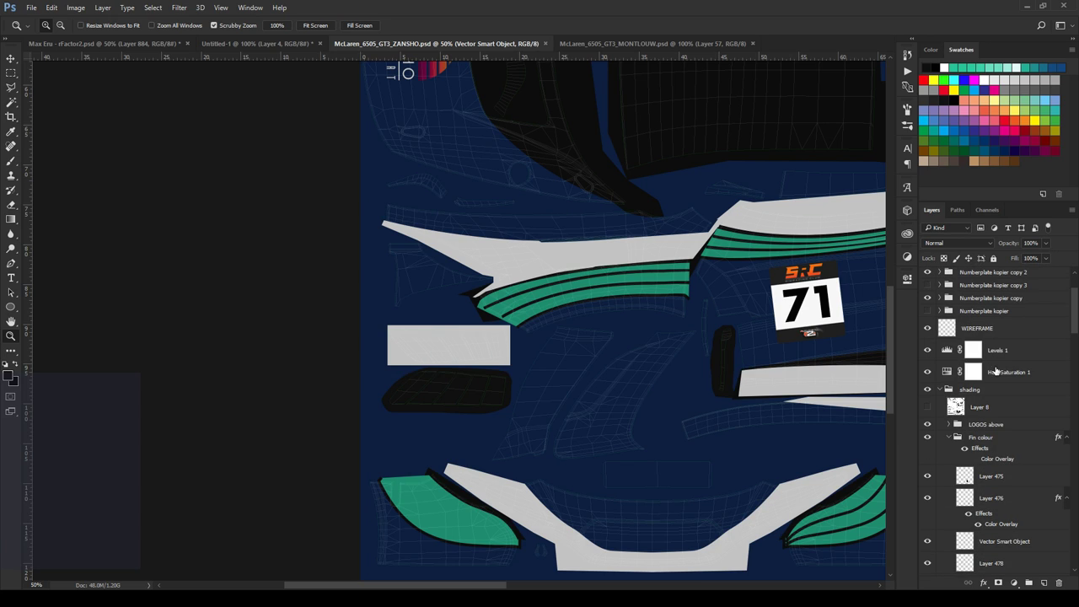
left_click(927, 407)
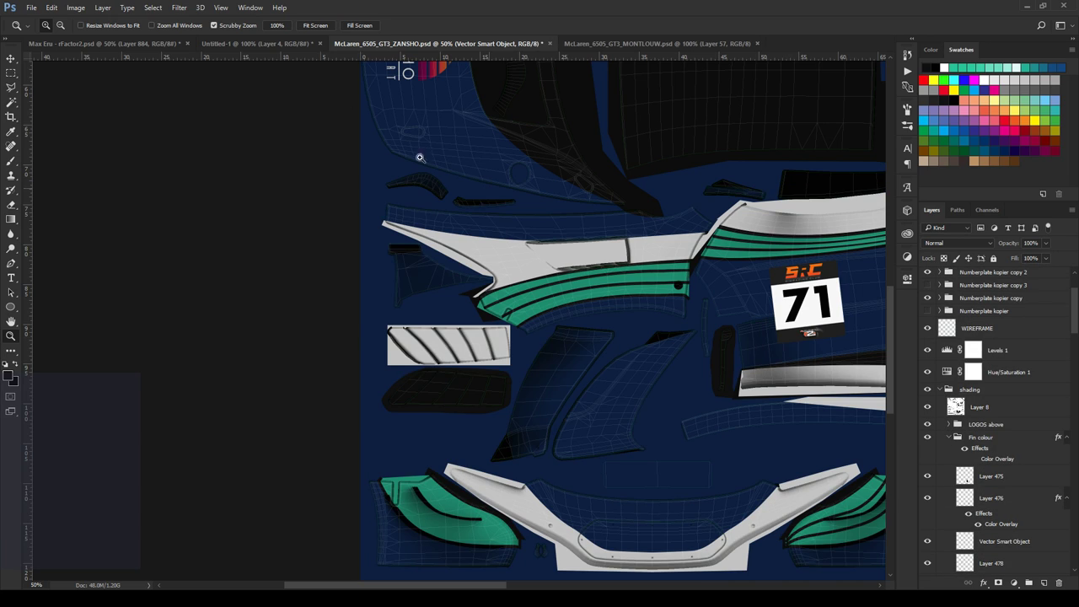
left_click(31, 7)
key("Escape")
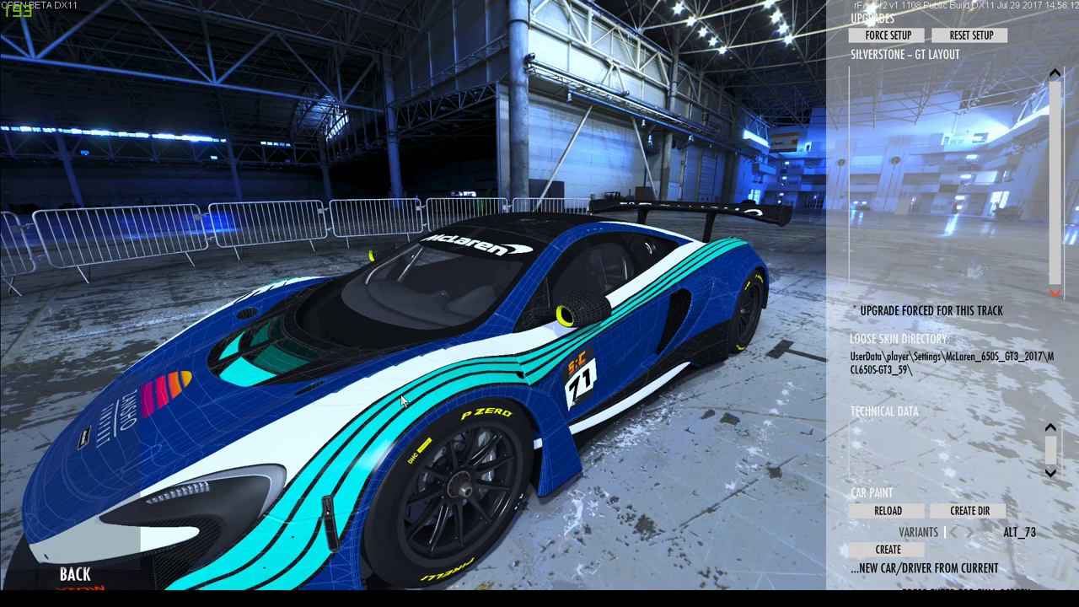
key("alt+Tab")
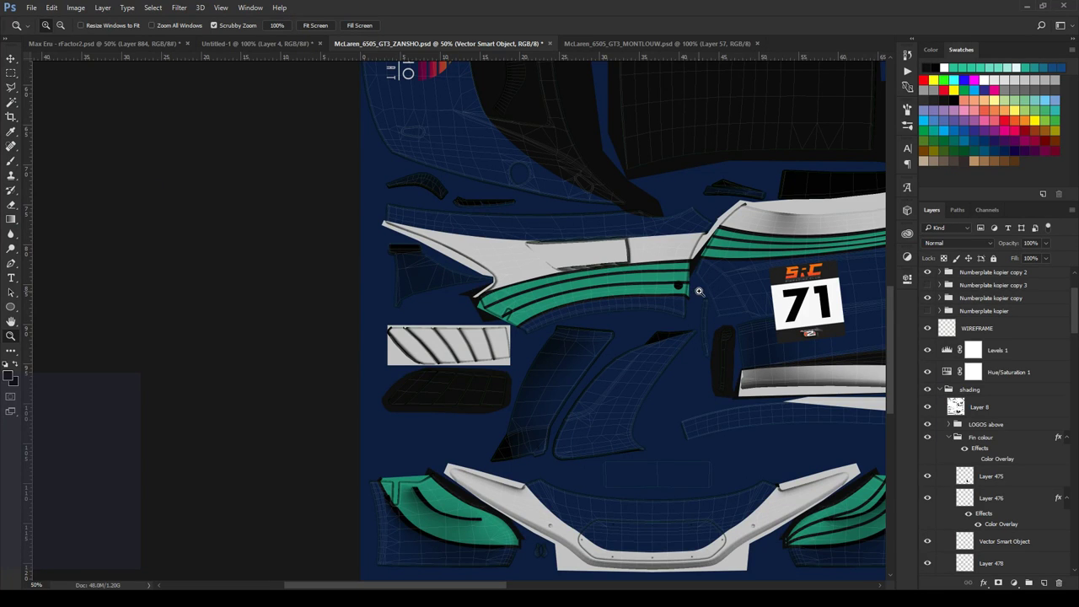
Step: Marquee-select the fender-side end of the door's lowest black pinstripe and hide shading Layer 8
left_click(779, 259)
left_click(715, 245)
left_click_drag(599, 233, 550, 235)
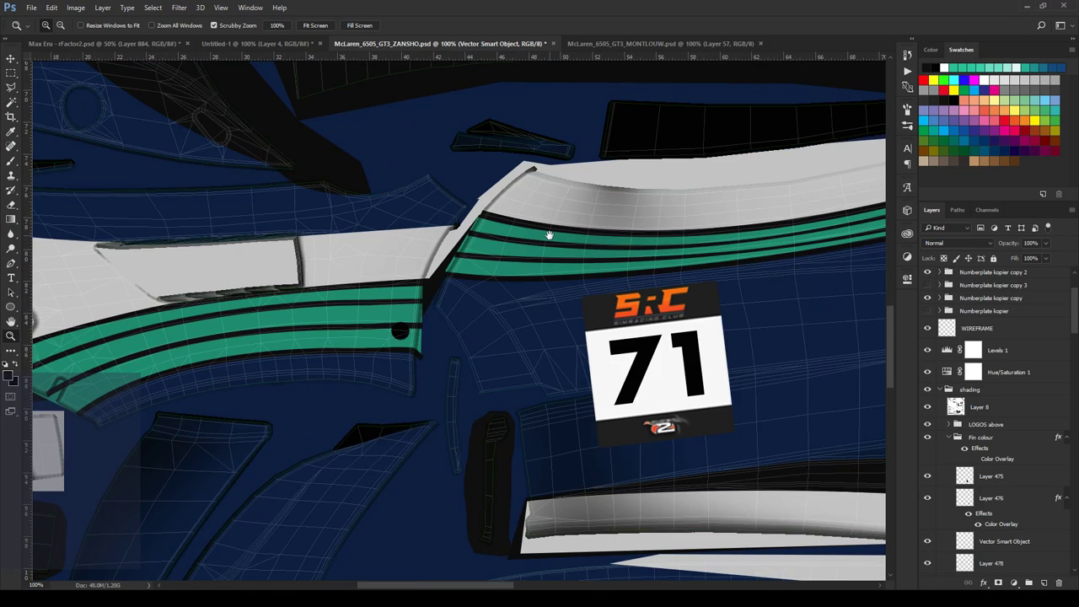
left_click(10, 72)
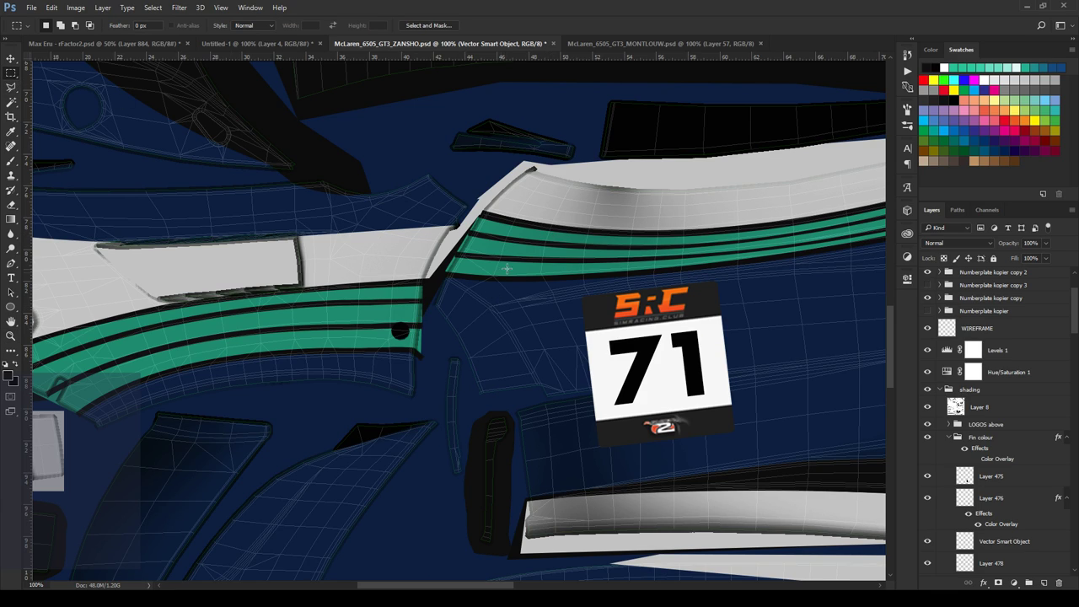
left_click_drag(445, 285, 430, 294)
key("v")
left_click(955, 407)
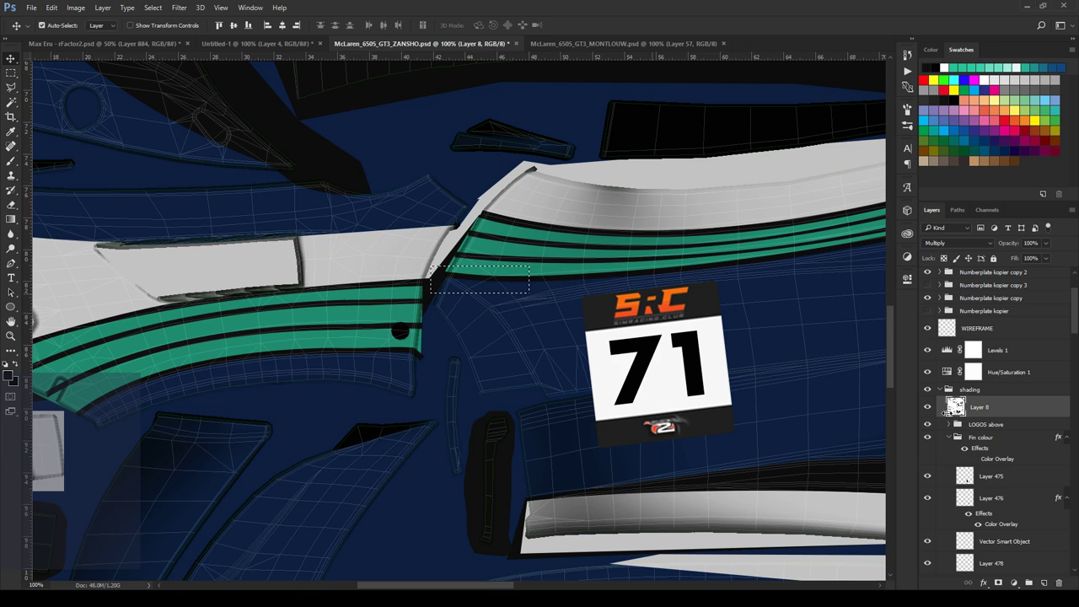
left_click(928, 408)
Step: Warp the selected end of the door's lowest black pinstripe slightly upward on its Vector Smart Object layer and deselect
left_click(558, 275, "ctrl")
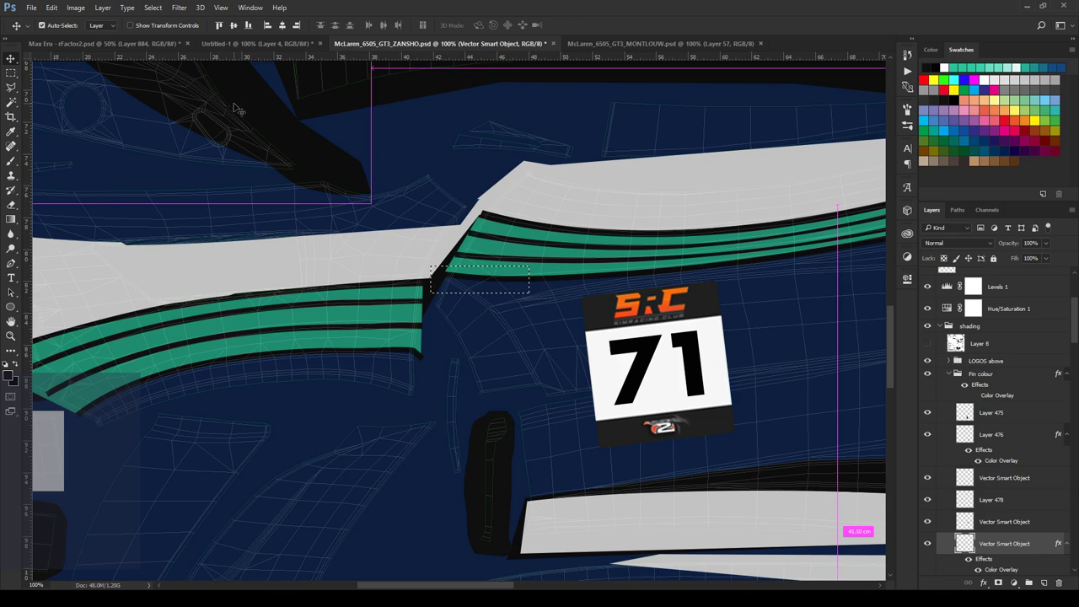
key("ctrl+t")
left_click(460, 25)
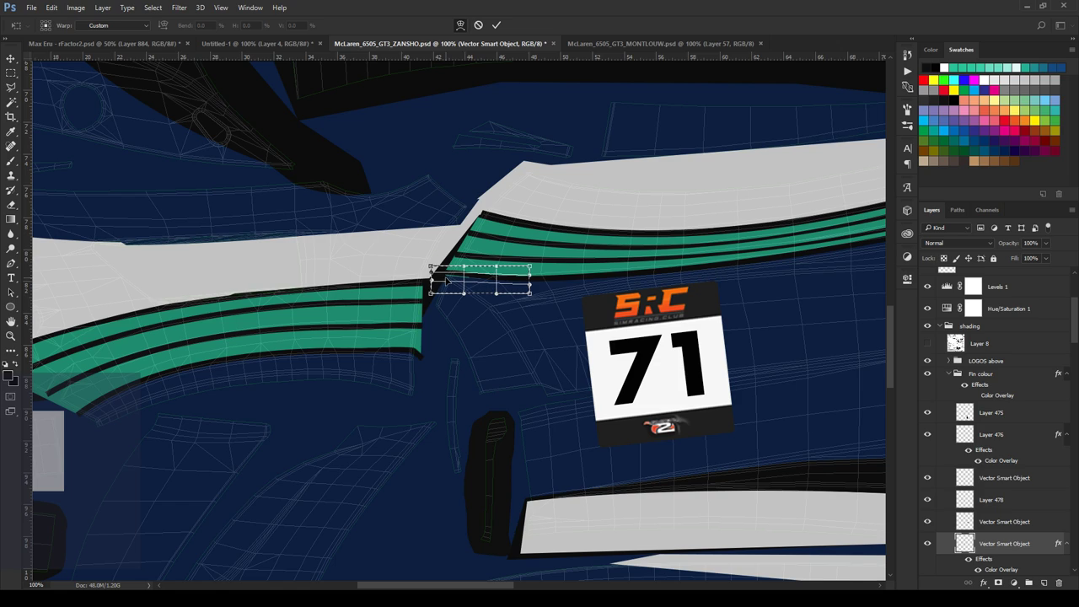
mouse_move(446, 282)
left_mouse_down()
mouse_move(429, 272)
mouse_move(443, 269)
mouse_move(438, 291)
left_mouse_up()
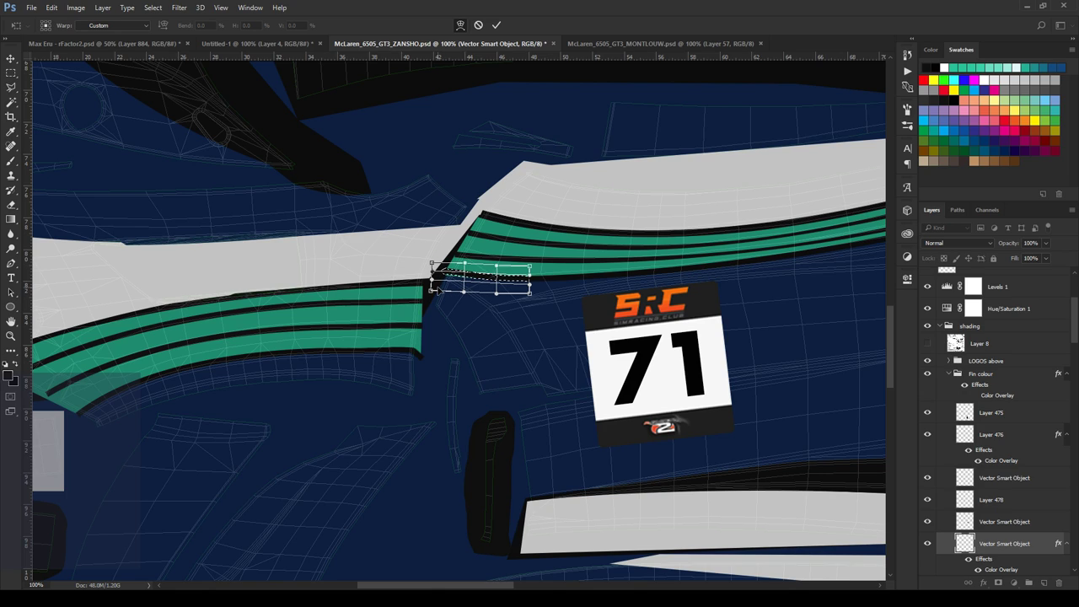
left_click(497, 24)
key("ctrl+d")
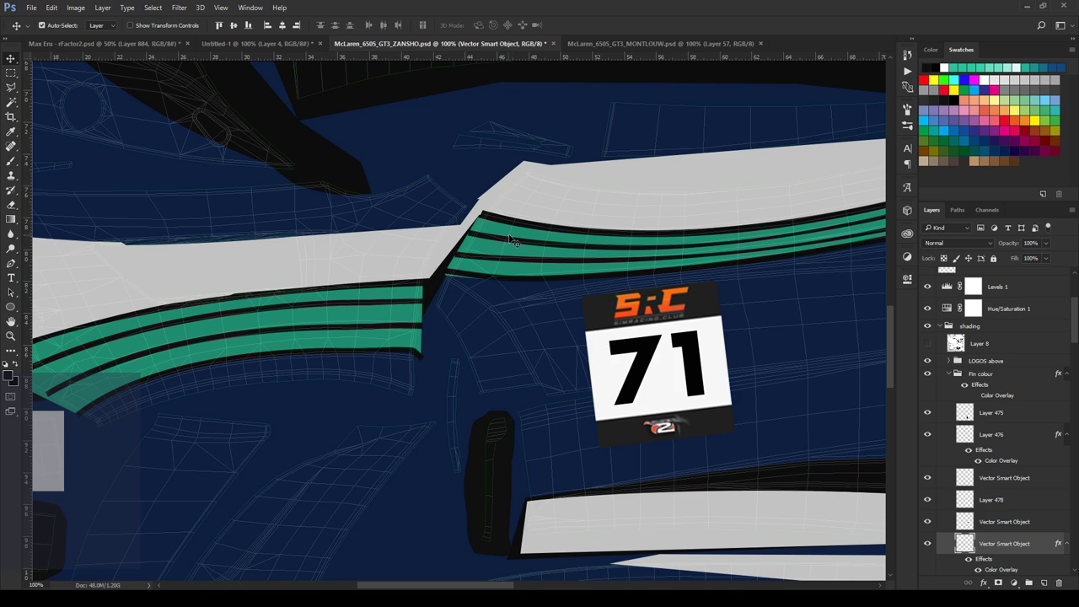
Step: Marquee-select the fender-side ends of the door's two inner pinstripes and identify their layer by toggling visibility, selecting Layer 478
left_click(10, 73)
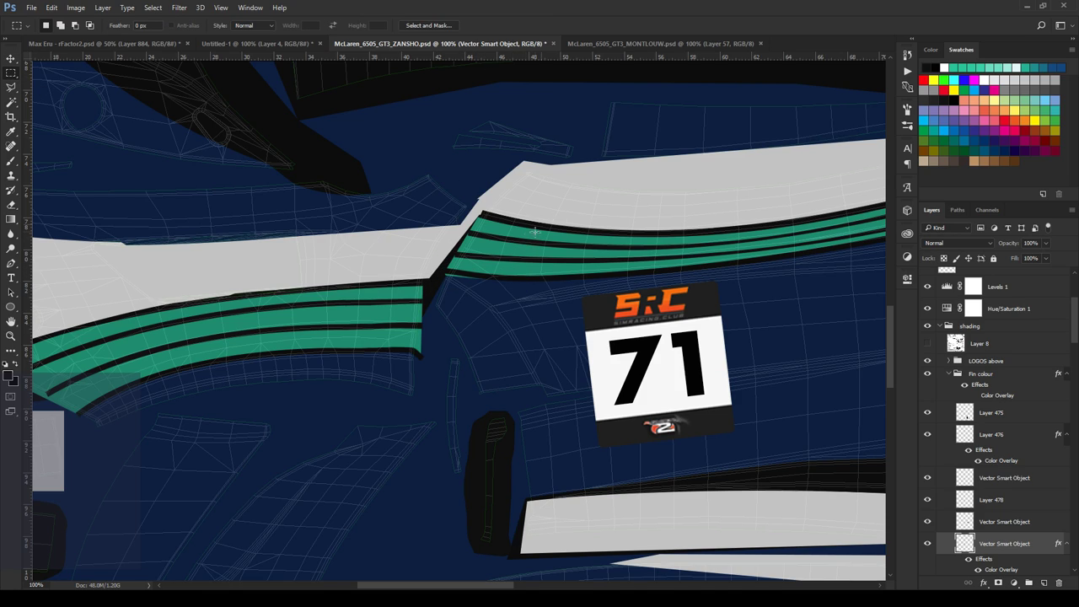
left_click_drag(533, 228, 425, 267)
left_click(952, 523)
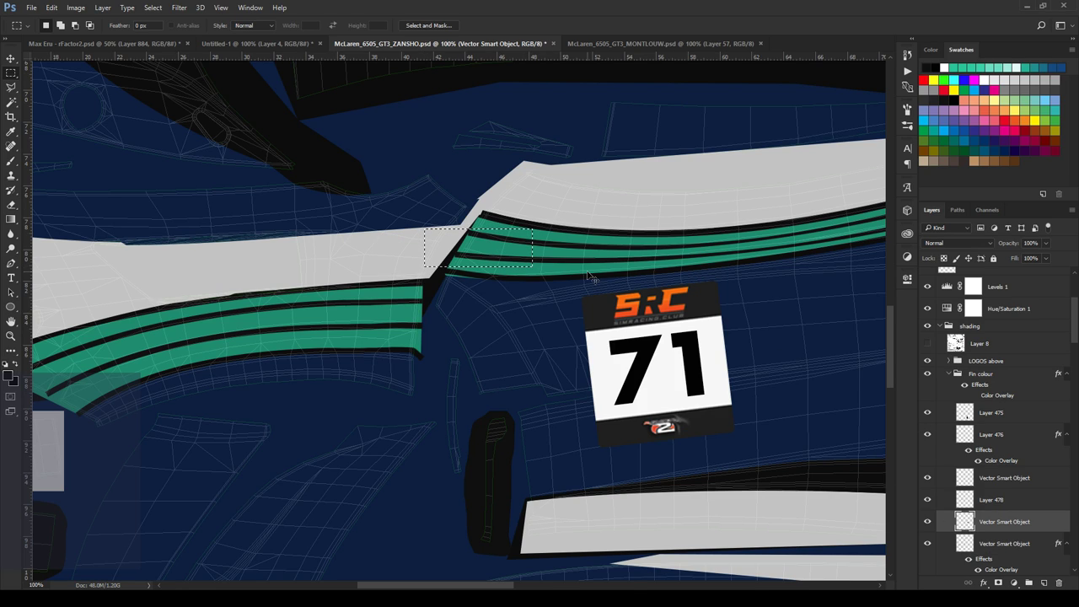
key("ctrl+t")
left_click(604, 224)
left_click(927, 522)
left_click(928, 522)
left_click(929, 500)
left_click(973, 501)
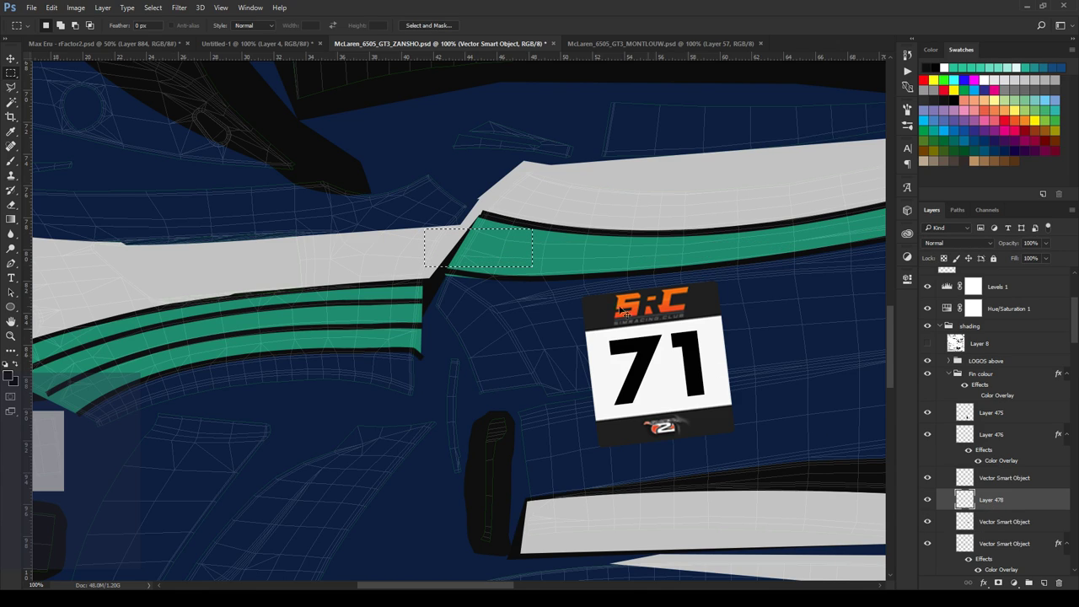
Step: Warp the selected ends of the door's two inner black pinstripes on Layer 478 slightly upward
key("ctrl+t")
left_click(460, 24)
mouse_move(442, 248)
left_mouse_down()
mouse_move(446, 232)
mouse_move(453, 250)
mouse_move(442, 234)
left_mouse_up()
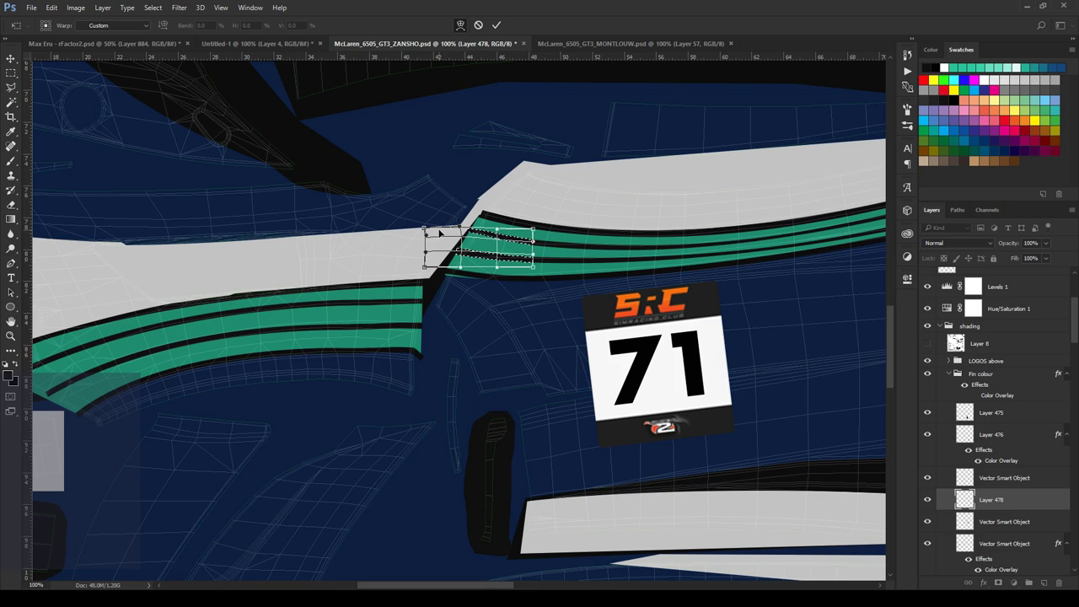
left_click_drag(426, 228, 429, 223)
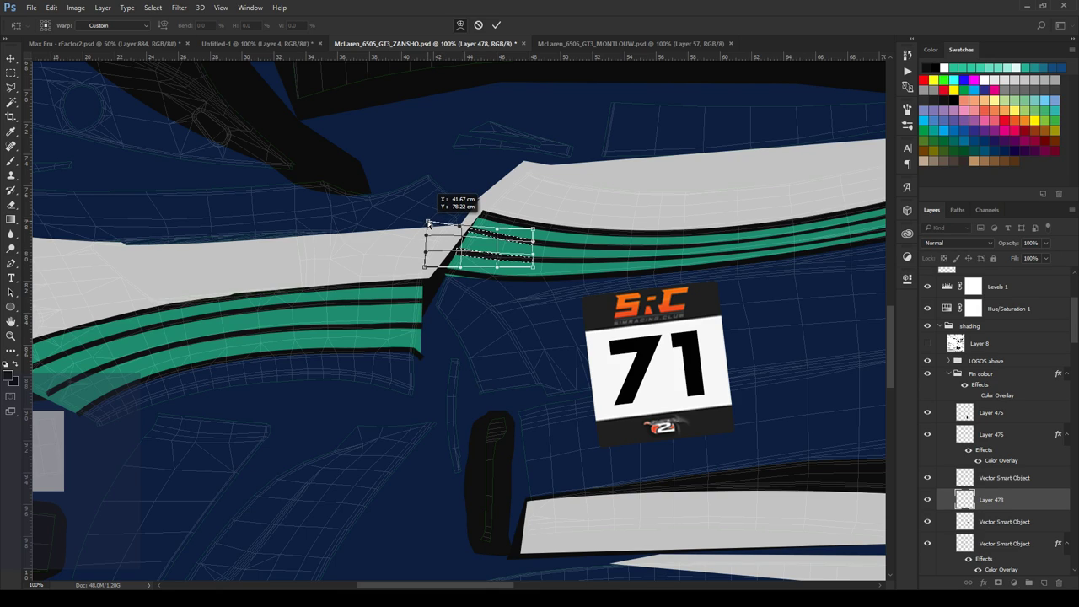
left_click(496, 25)
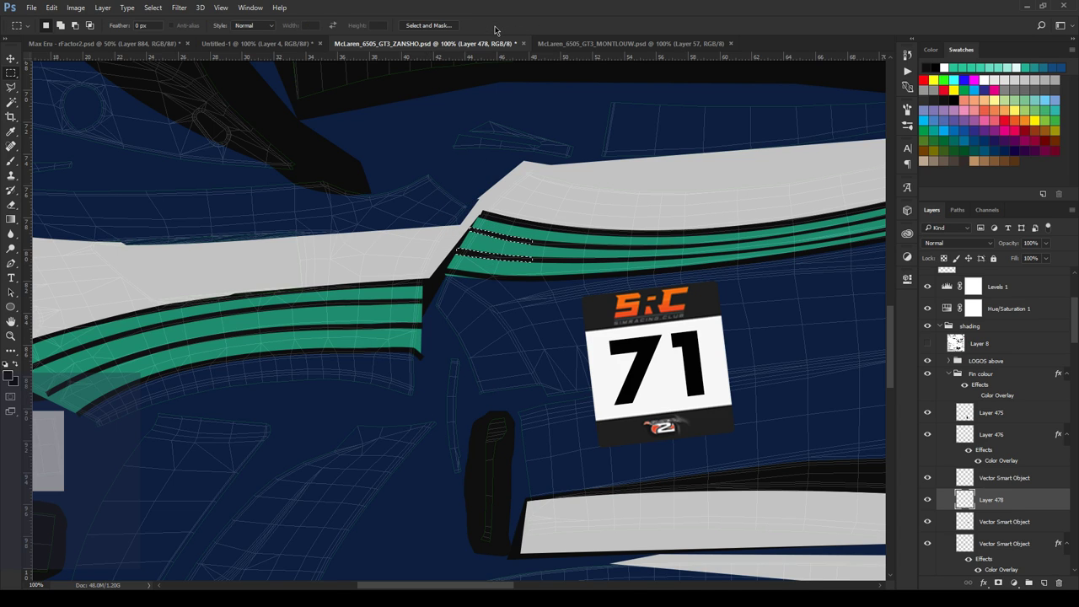
Step: Clear the pinstripe selection and examine the stripe alignment across the whole template and around the door
key("ctrl+d")
key("z")
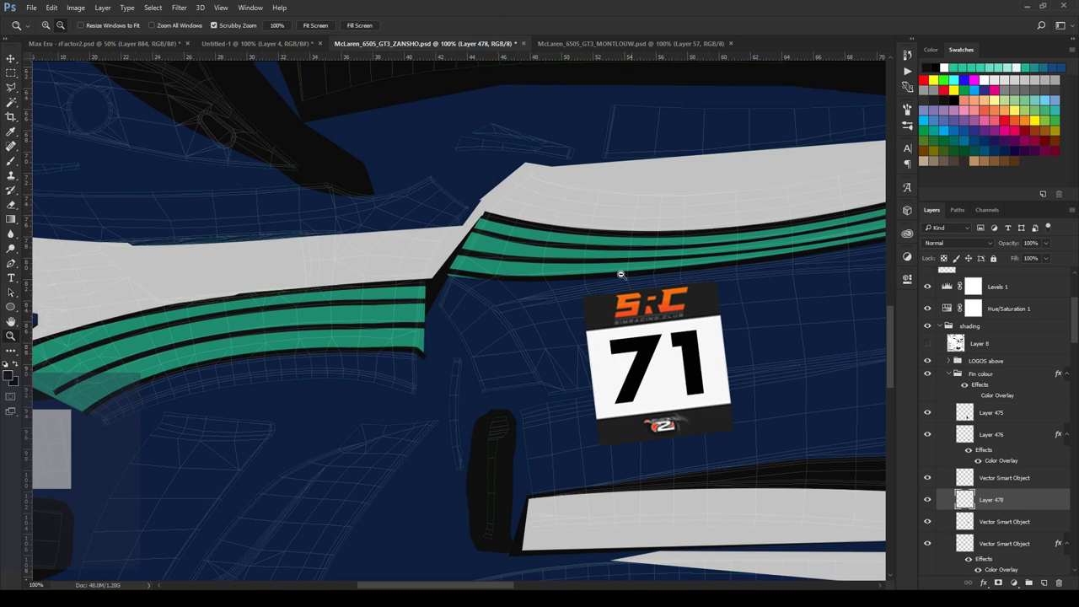
left_click(620, 274, "alt")
left_click(621, 275, "alt")
left_click(621, 275, "alt")
left_click(620, 275, "alt")
left_click(620, 275, "alt")
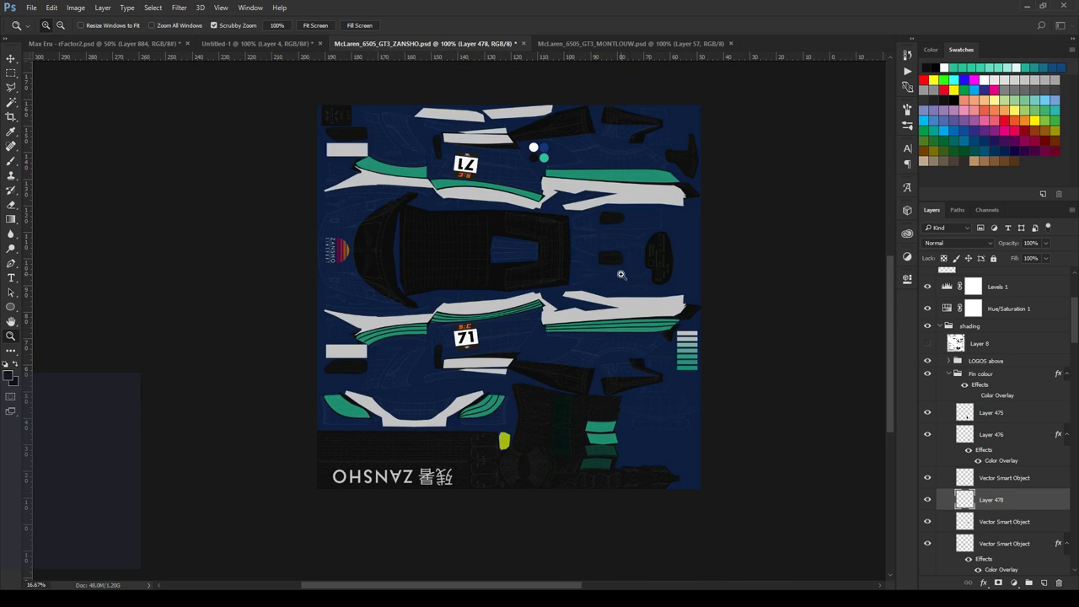
scroll(447, 360, "up", 4)
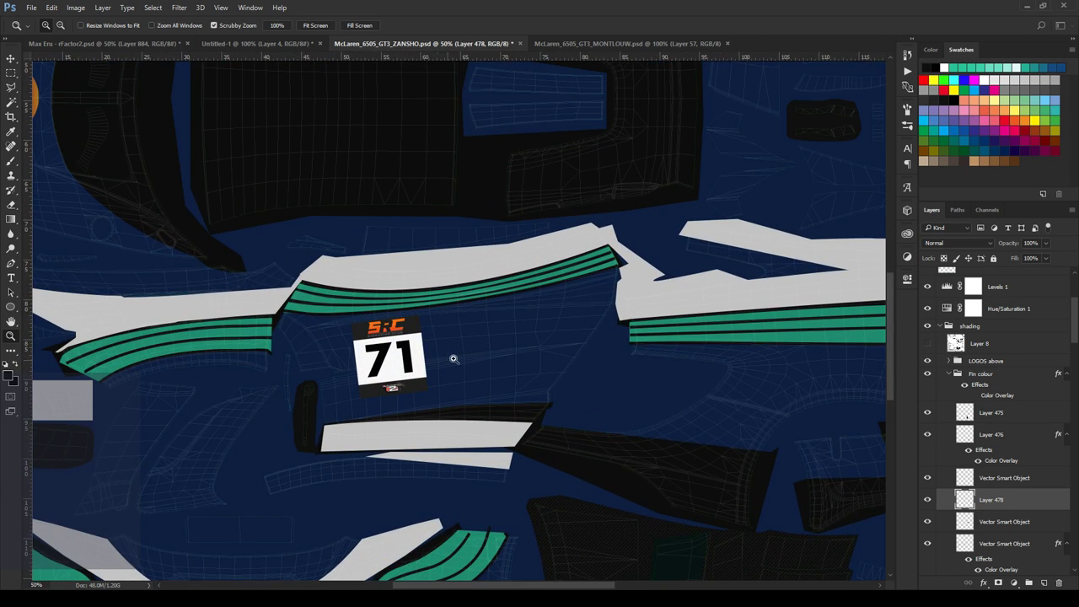
left_click_drag(447, 360, 622, 309)
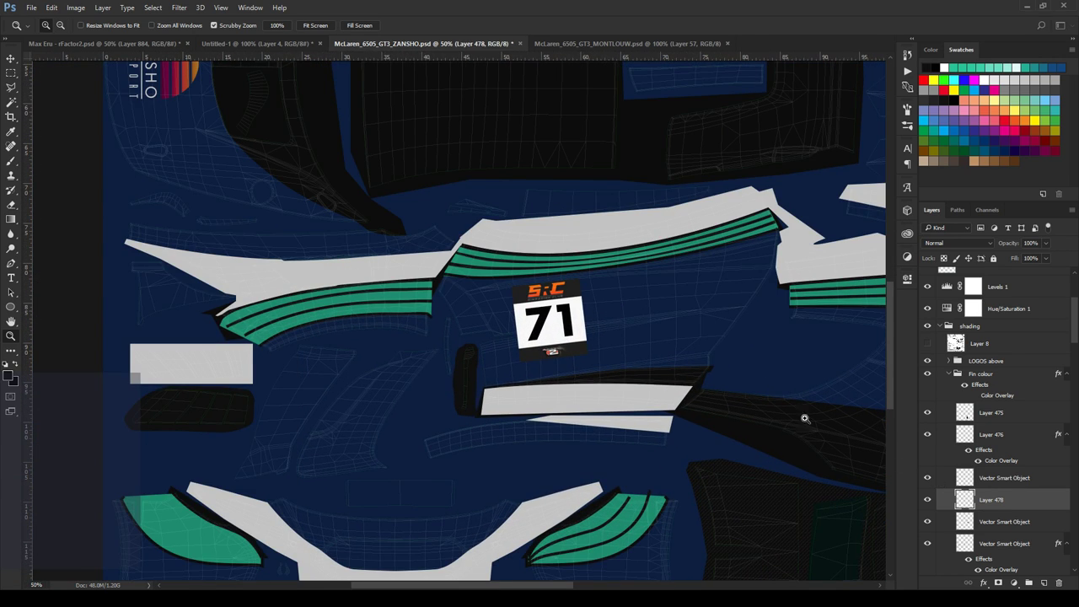
scroll(452, 278, "up", 1)
Step: Select the Vector Smart Object copy layer from the door's green stripe and toggle its visibility to identify its artwork
key("v")
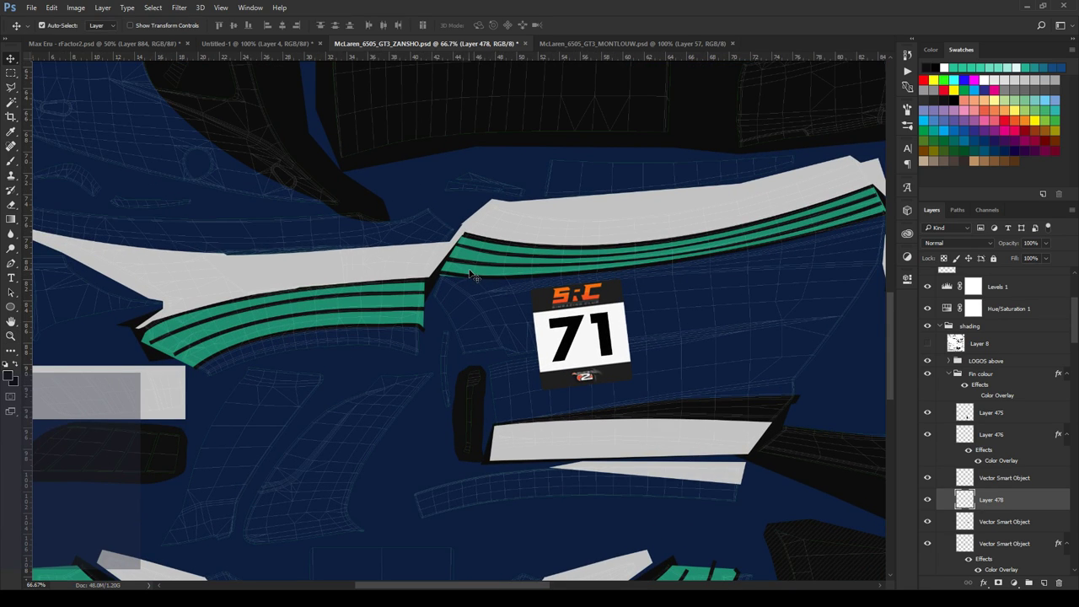
left_click(484, 271, "ctrl")
left_click(927, 545)
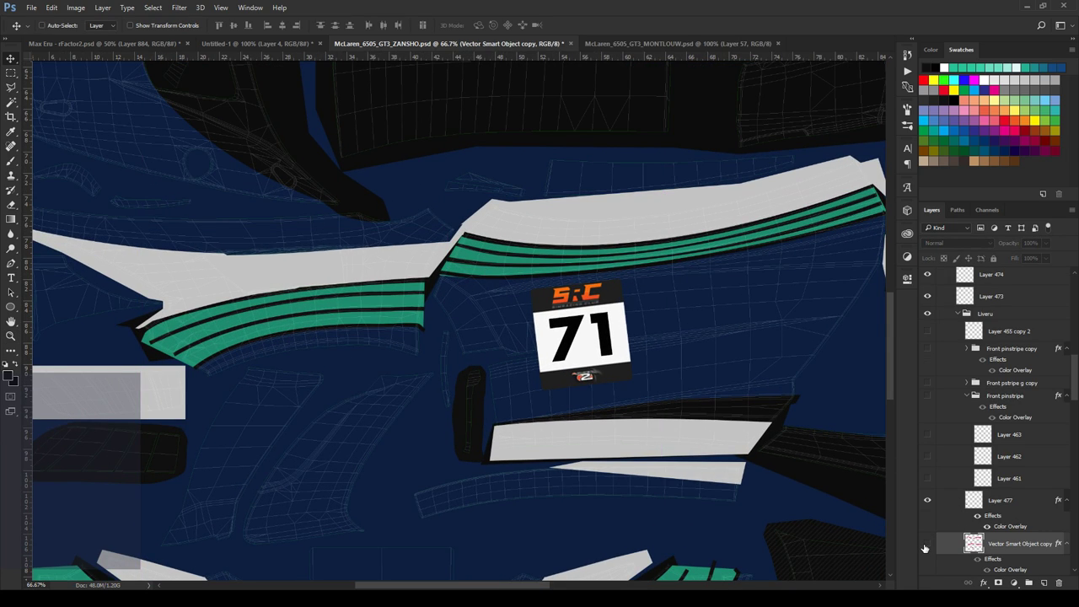
left_click(928, 544)
Step: Outline the small area beneath the fender-side end of the door stripe with the Polygonal Lasso and clear the selection
left_click(11, 87)
left_click(437, 273)
left_click(480, 279)
left_click(459, 294)
left_click(433, 281)
left_click(437, 273)
key("ctrl+d")
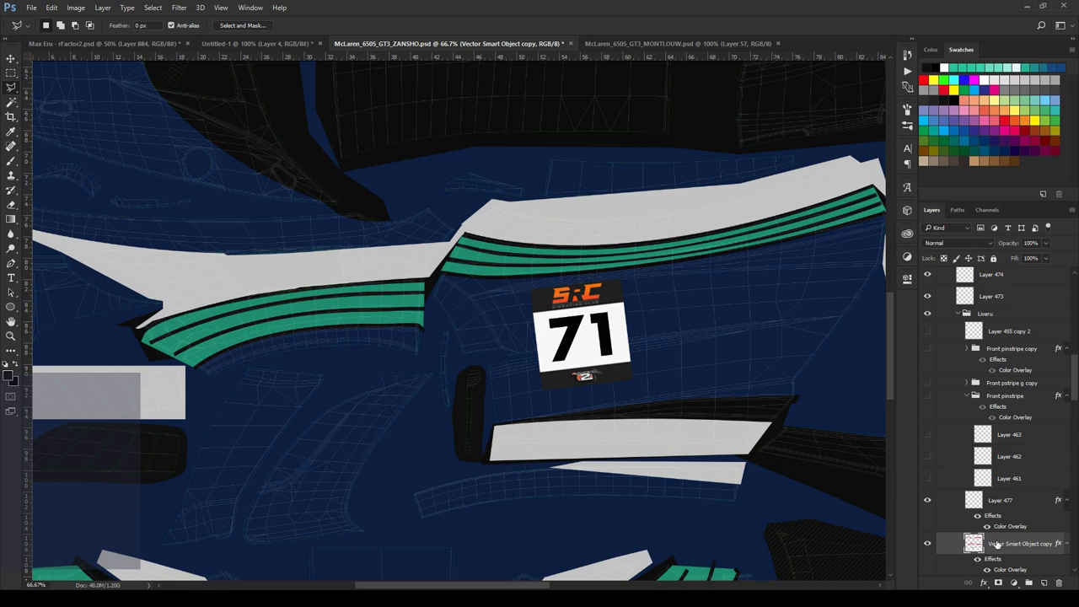
Step: Create a layer group above the Vector Smart Object copy layer with a new empty layer inside it
left_click_drag(540, 296, 482, 306)
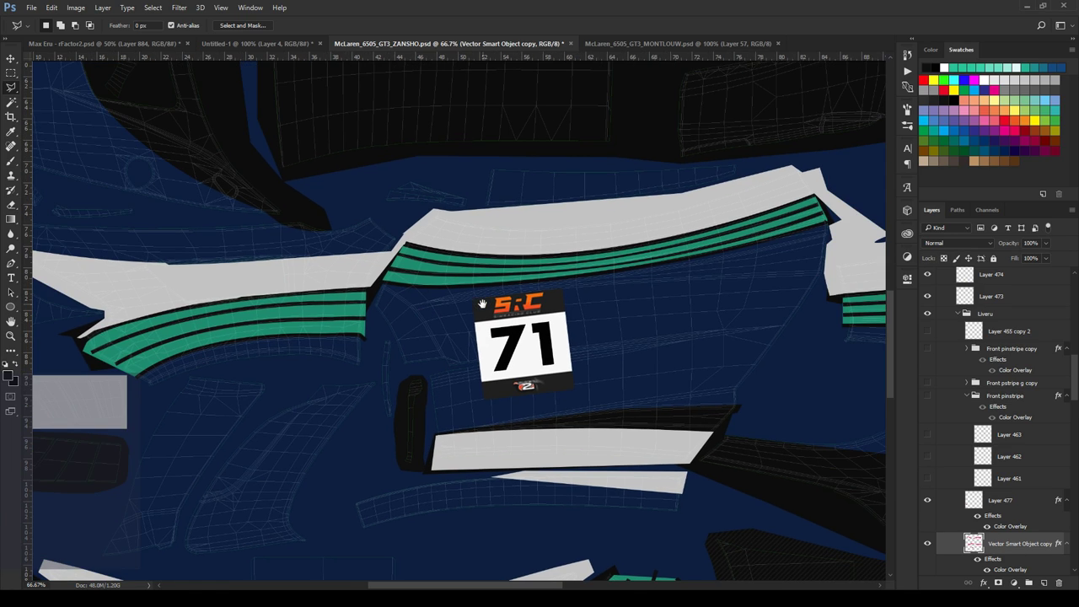
left_click(1043, 583)
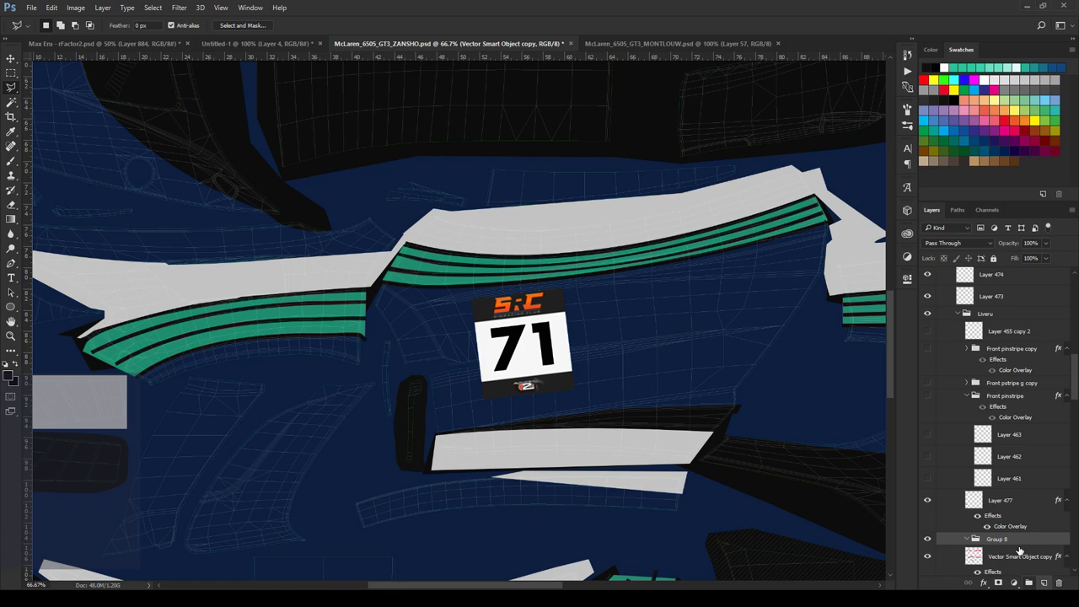
key("ctrl+g")
left_click_drag(726, 322, 753, 325)
Step: Outline the uppermost green band of the front fender stripe with the Polygonal Lasso, following the black pinstripes
left_click(118, 354)
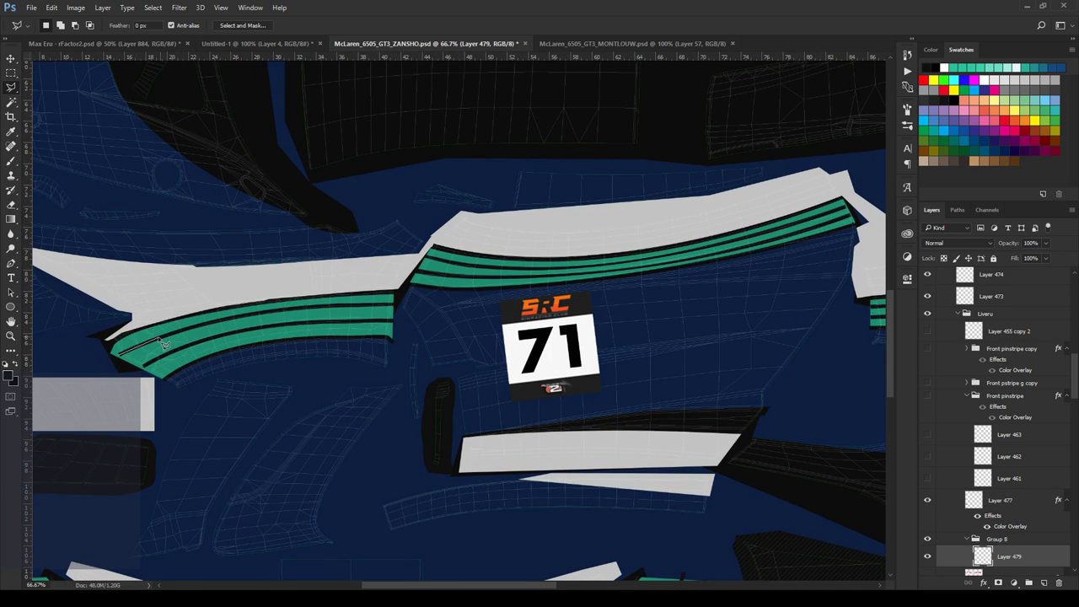
left_click(203, 324)
left_click(268, 312)
left_click(332, 304)
left_click(396, 302)
left_click(395, 302)
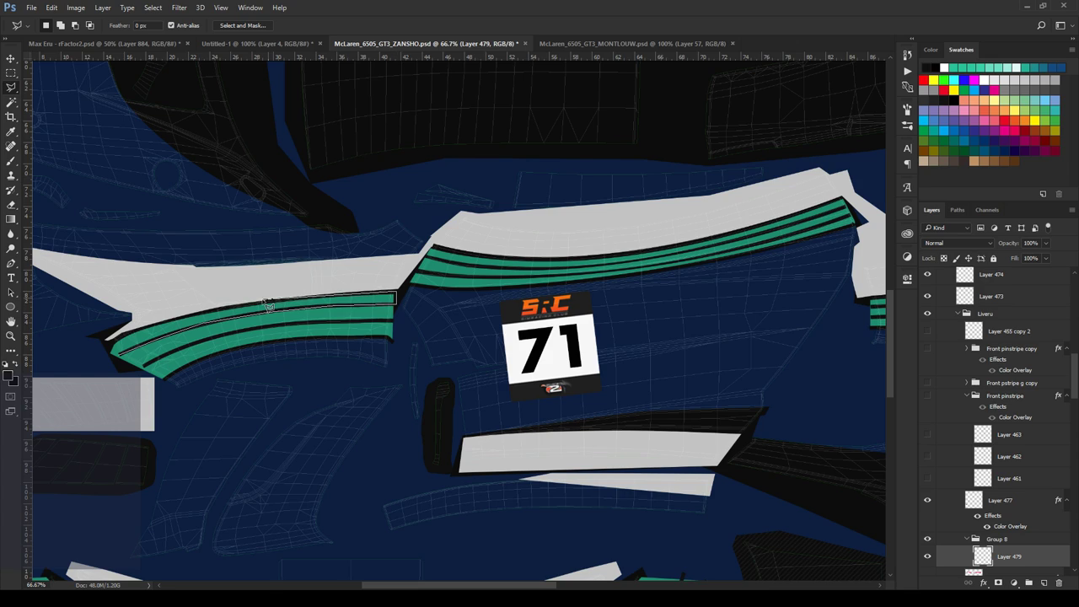
left_click(176, 317)
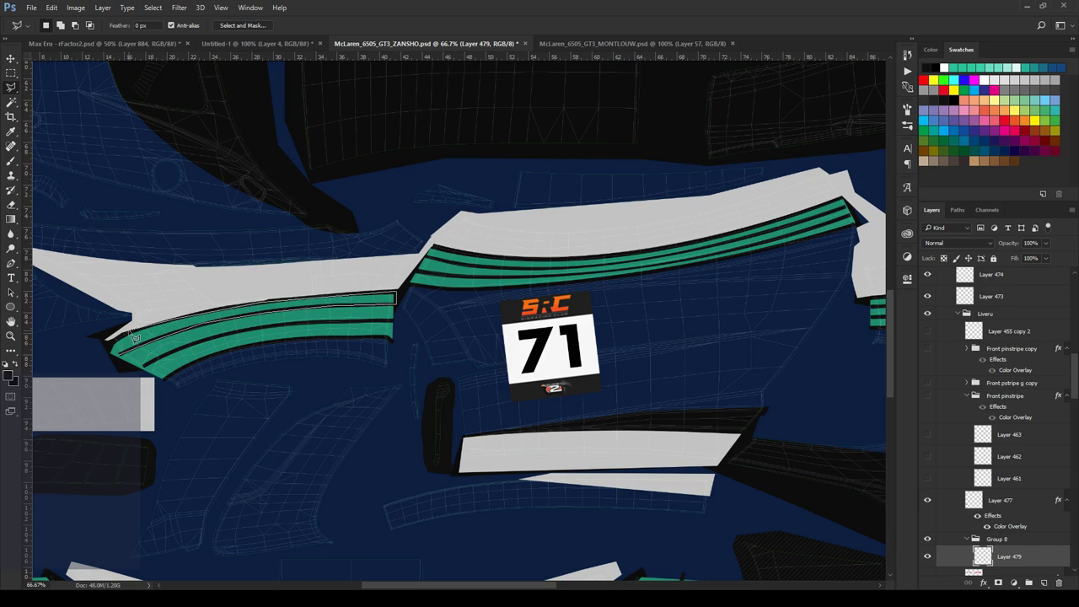
left_click(110, 354)
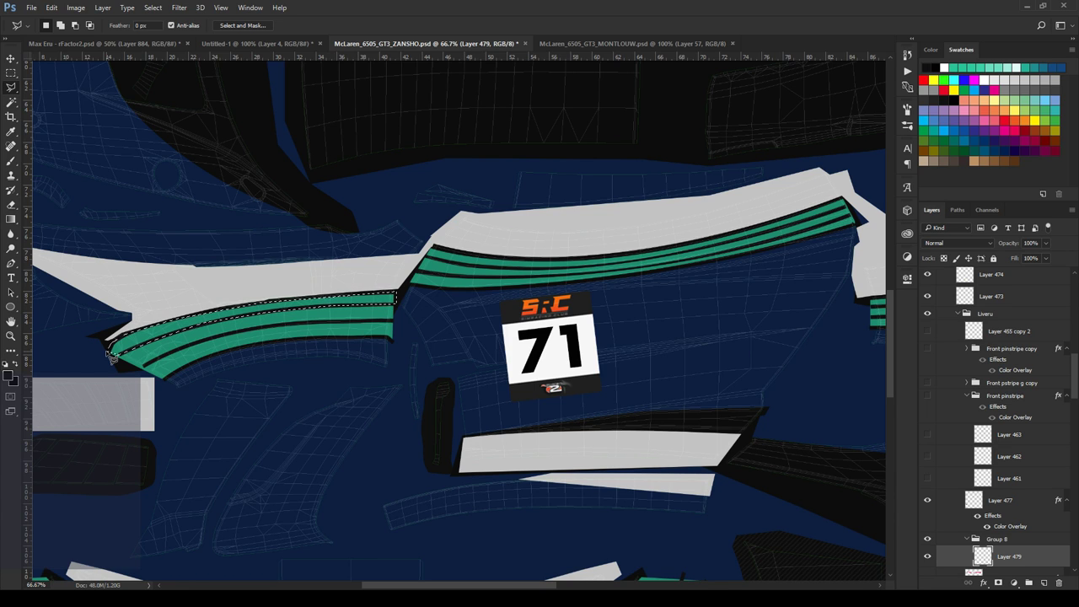
Step: Switch to rFactor 2 and examine how the fender and door stripes line up on the car
key("alt+Tab")
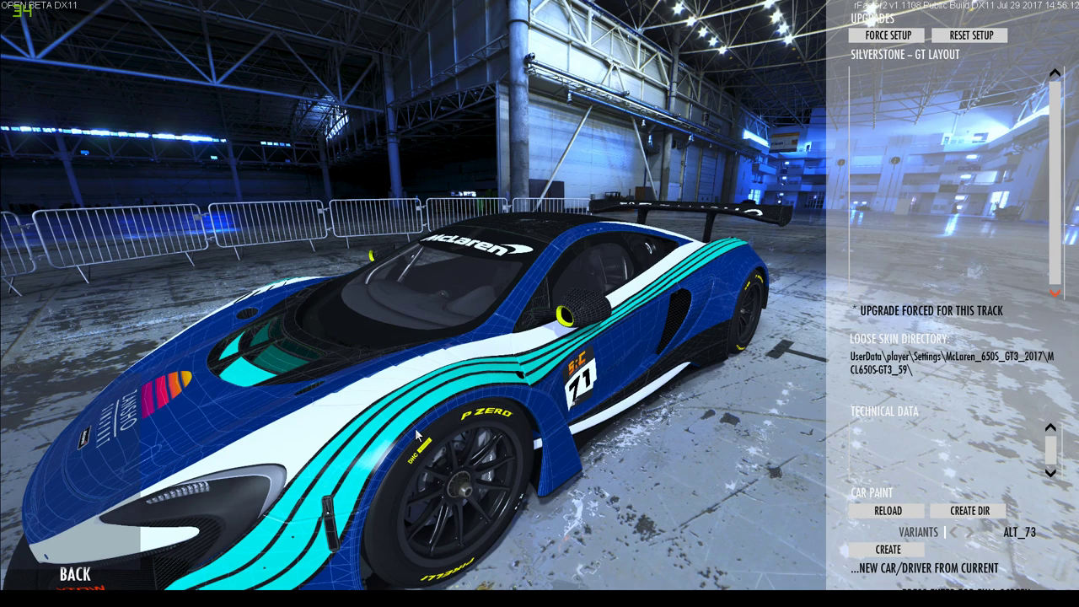
key("alt+Tab")
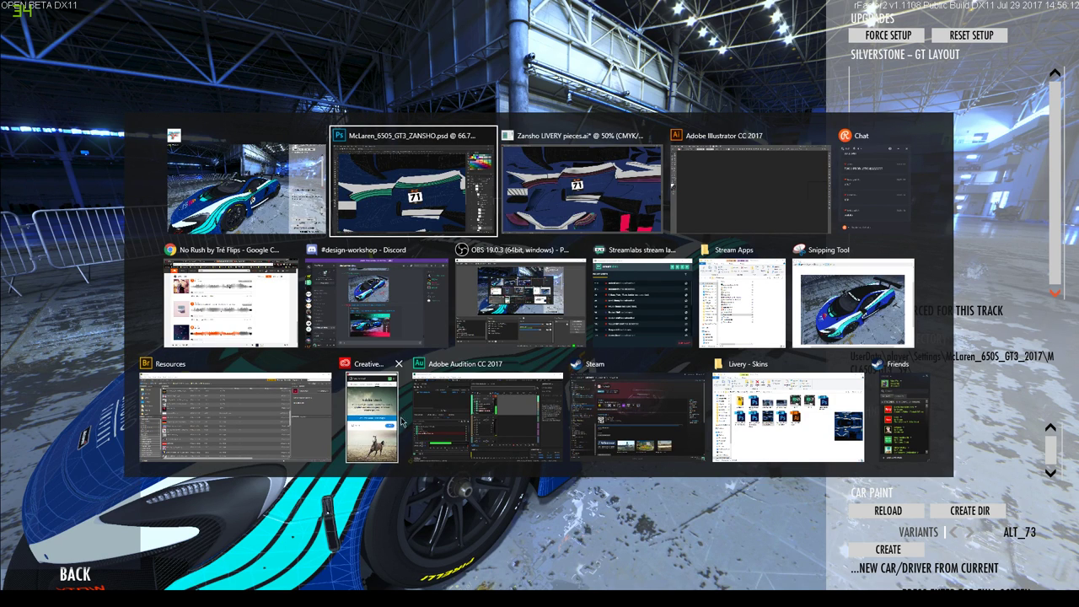
left_click(403, 191)
key("alt+Tab")
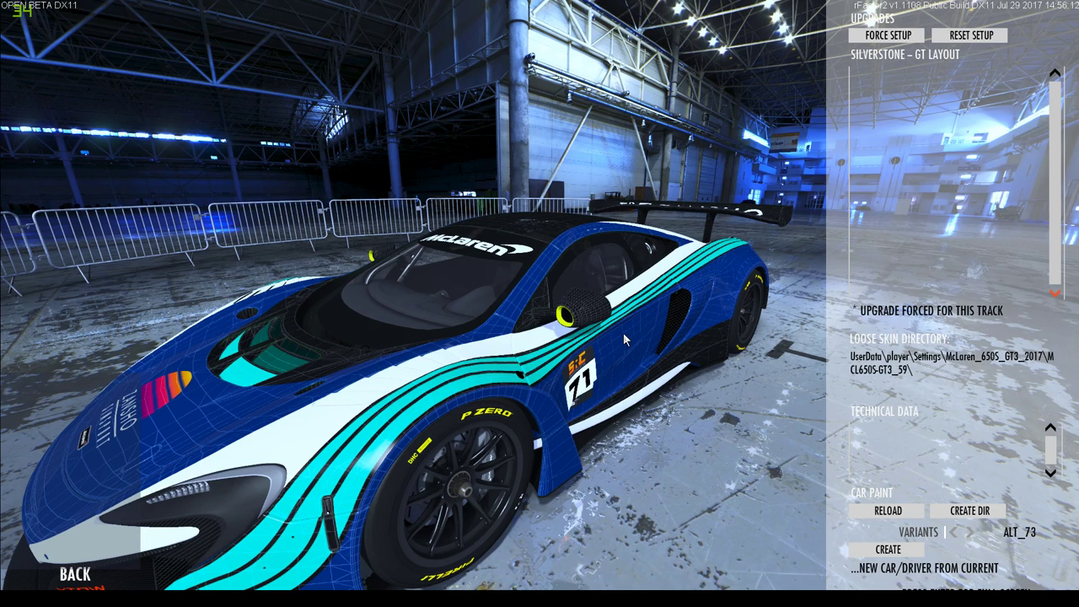
key("alt+Tab")
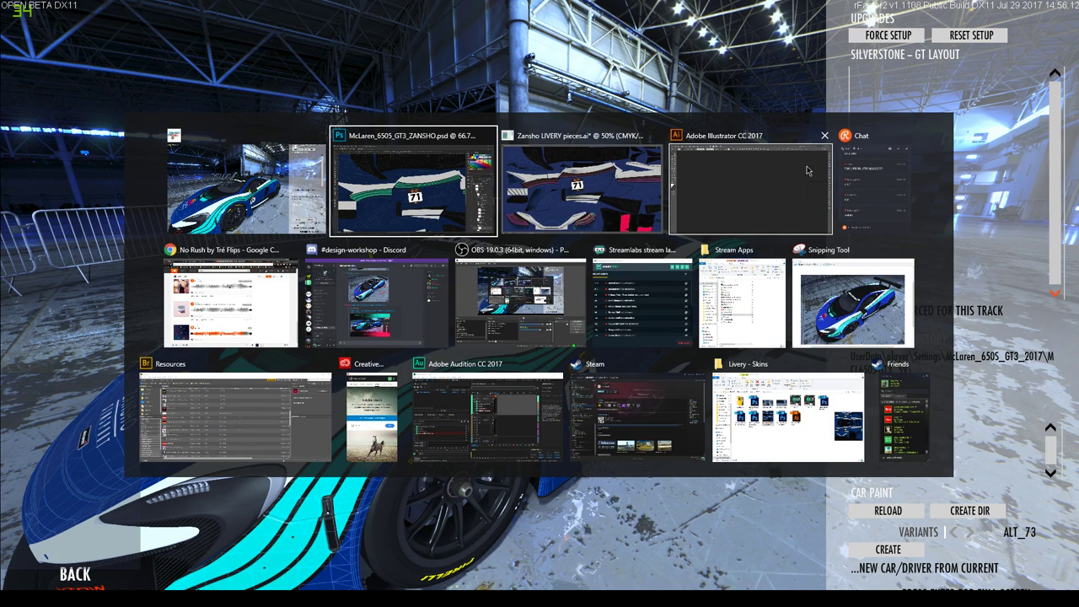
Step: Switch to Illustrator, save the Zansho LIVERY pieces.ai document, and return to the car in rFactor 2
left_click(615, 175)
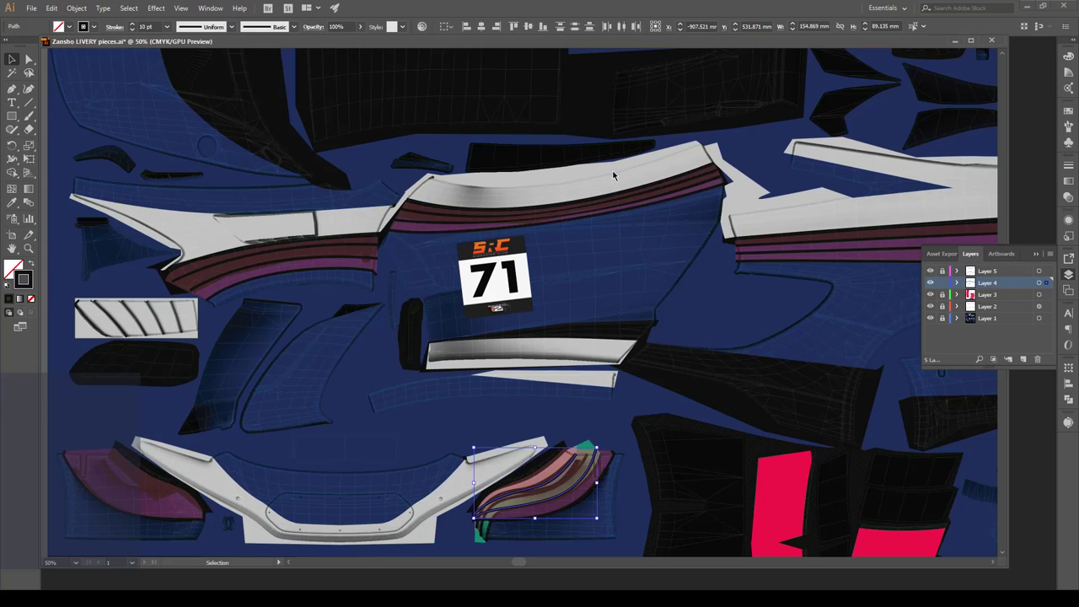
key("a")
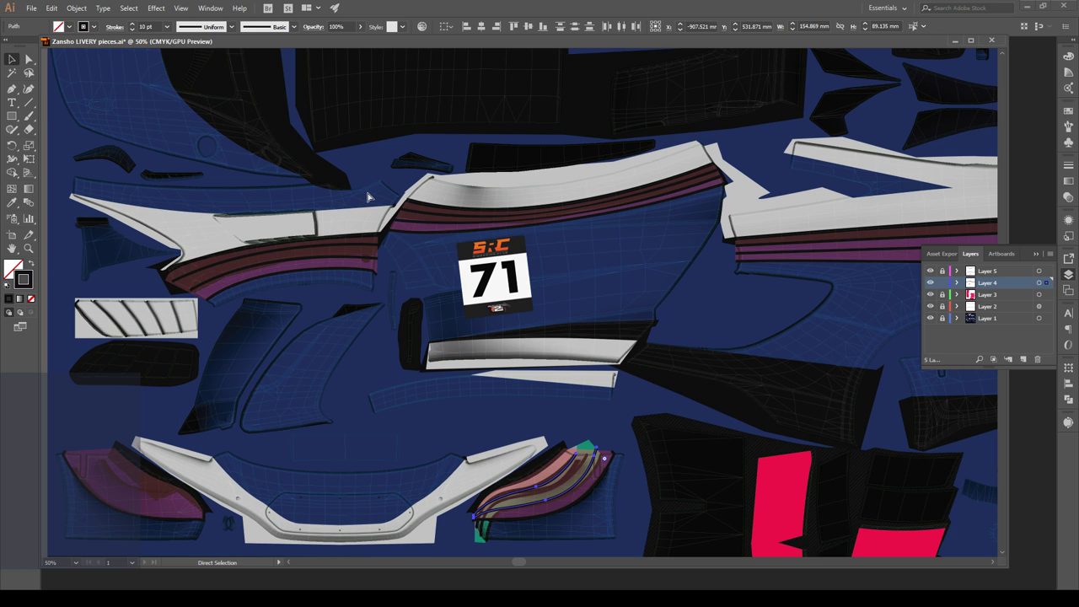
key("v")
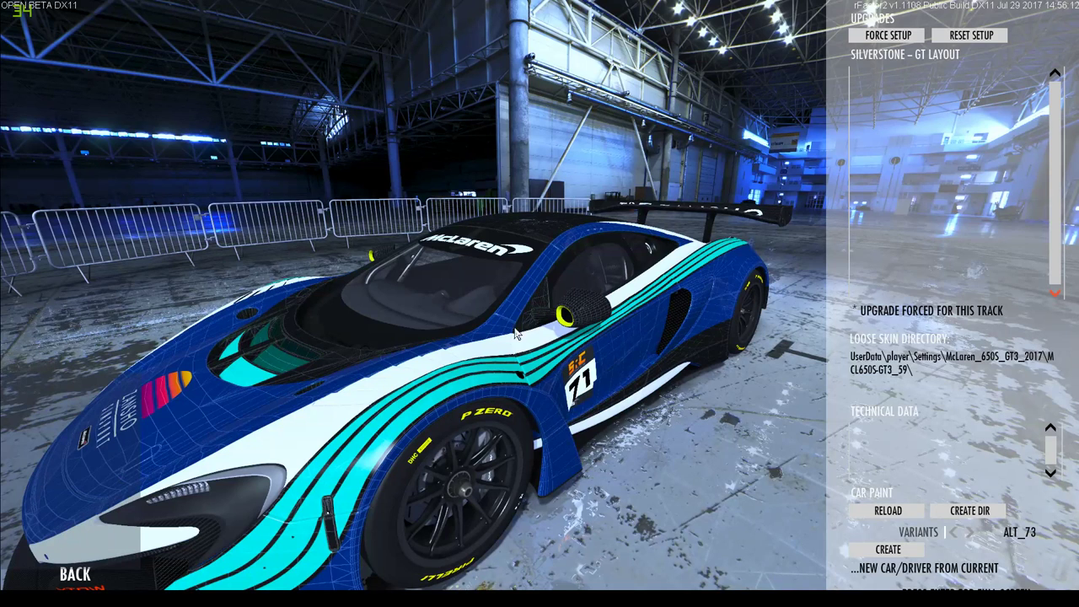
key("alt+Tab")
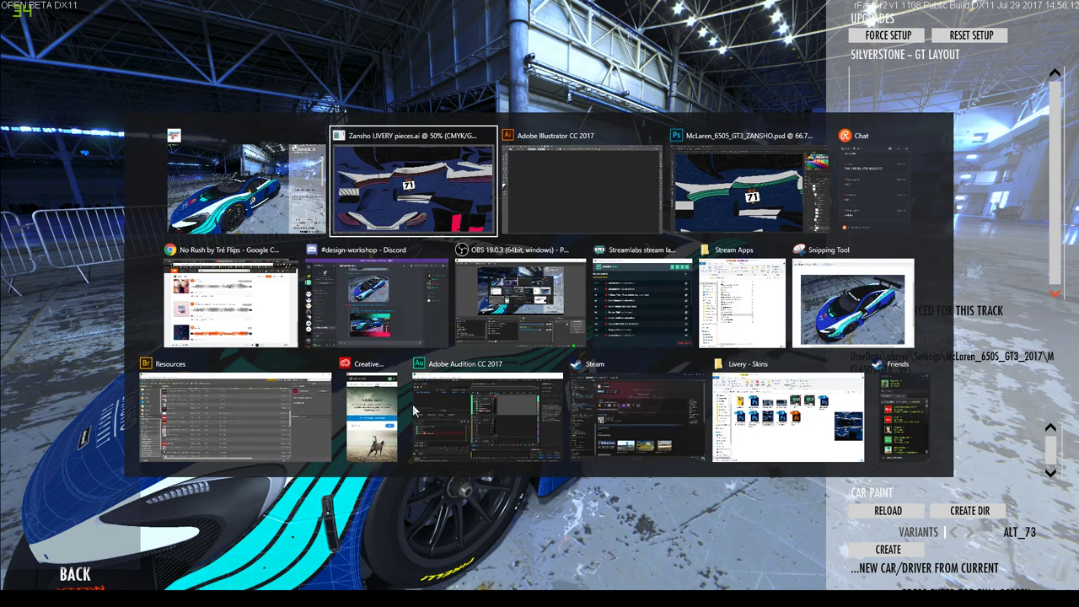
key("Escape")
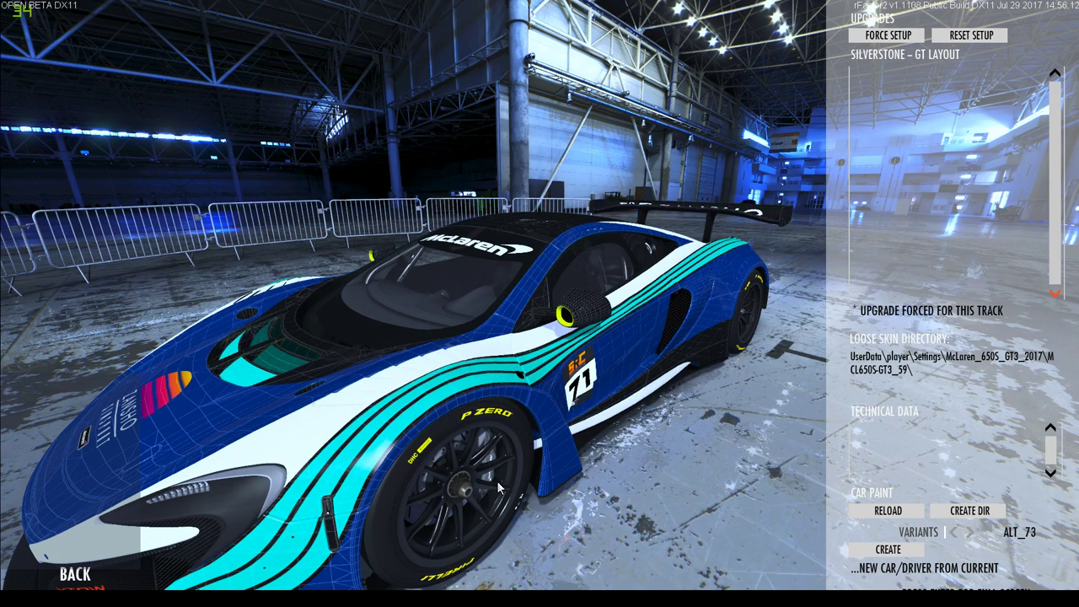
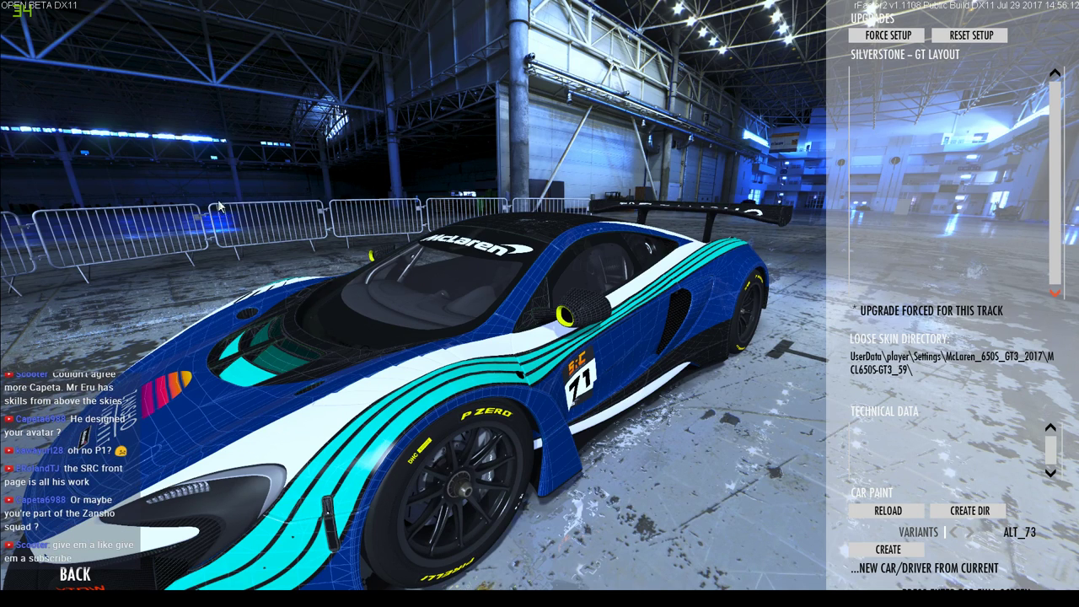
Step: Close the unresponsive rFactor 2 program and switch back to the Zansho livery document in Photoshop
key("alt+Tab")
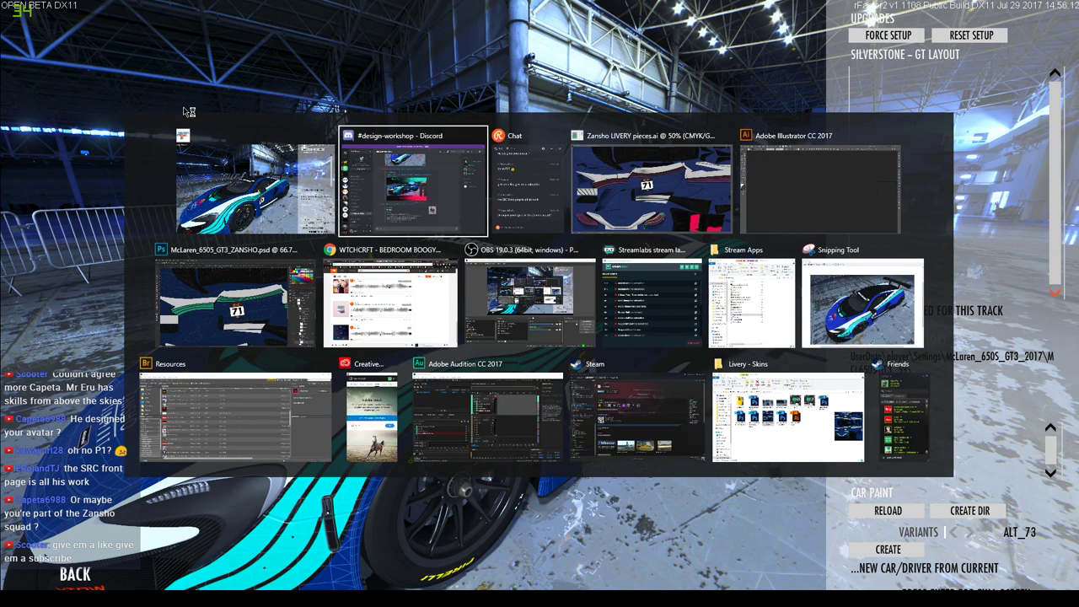
key("Escape")
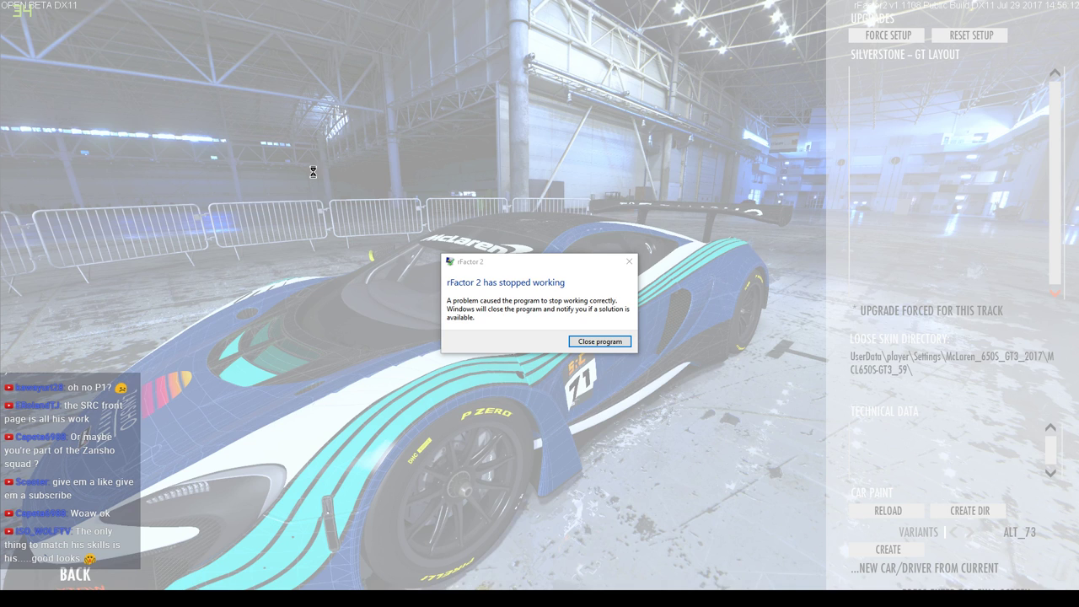
left_click(599, 342)
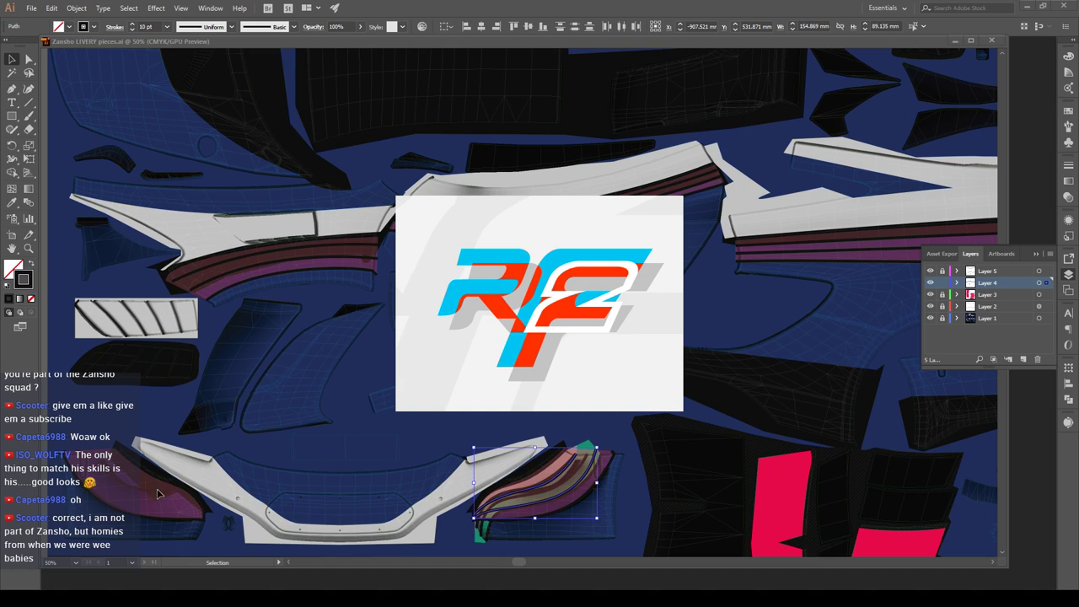
left_click(94, 599)
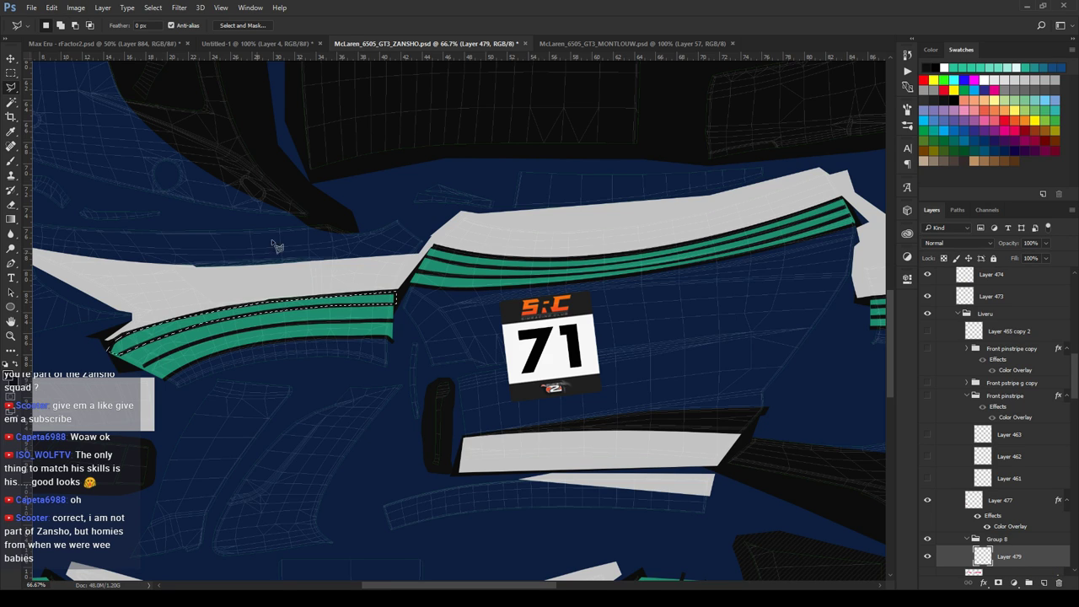
Step: Add the uppermost green band of the door stripe to the fender selection with the Polygonal Lasso
left_click_drag(441, 210, 325, 214)
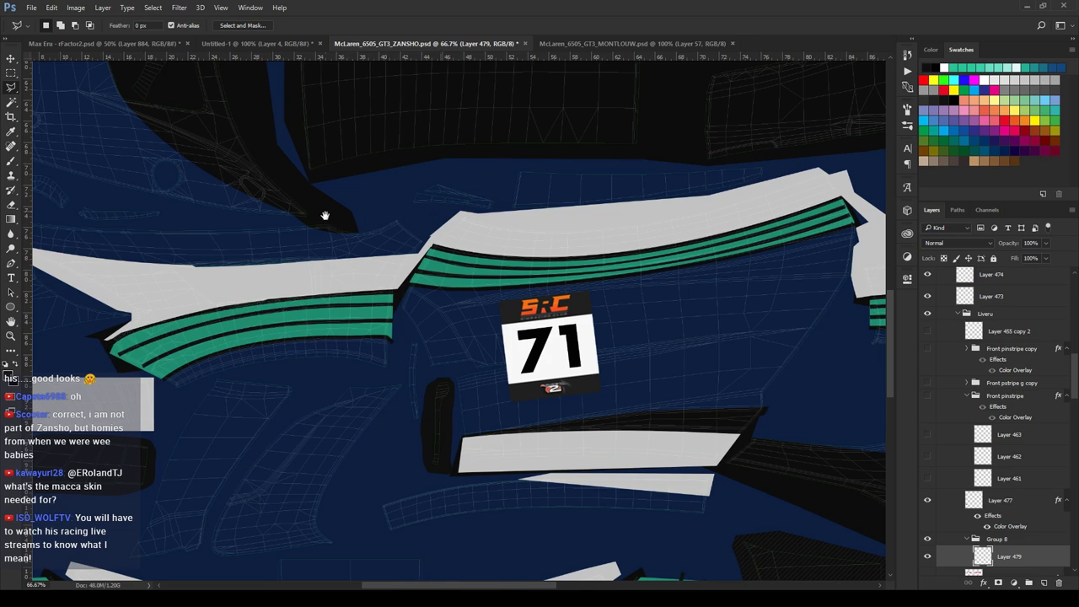
left_click(305, 262, "shift")
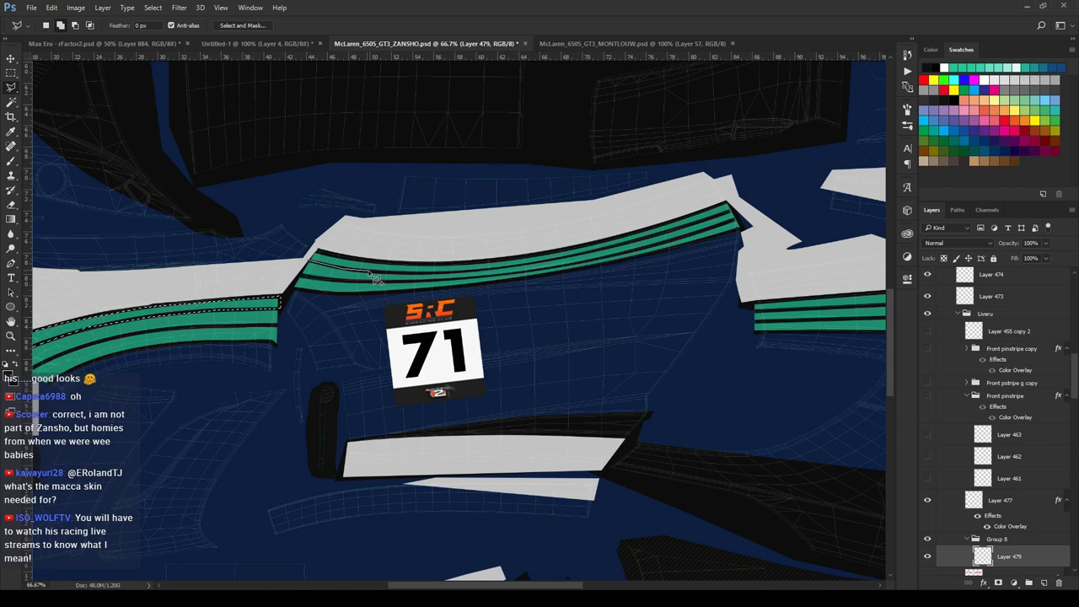
left_click(407, 273)
left_click(442, 273)
left_click(494, 268)
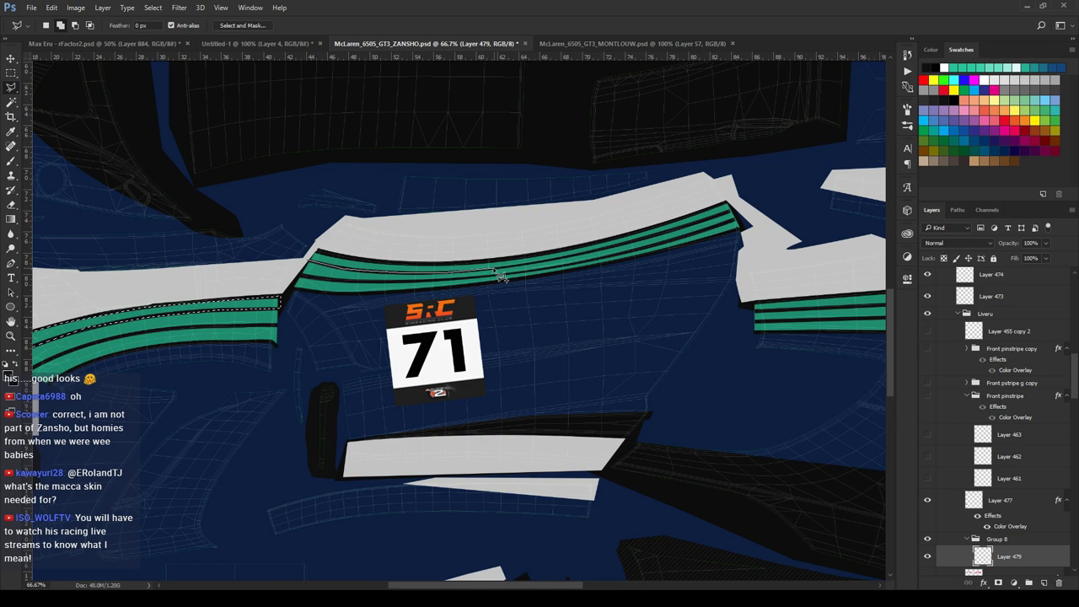
left_click(552, 261)
left_click(604, 250)
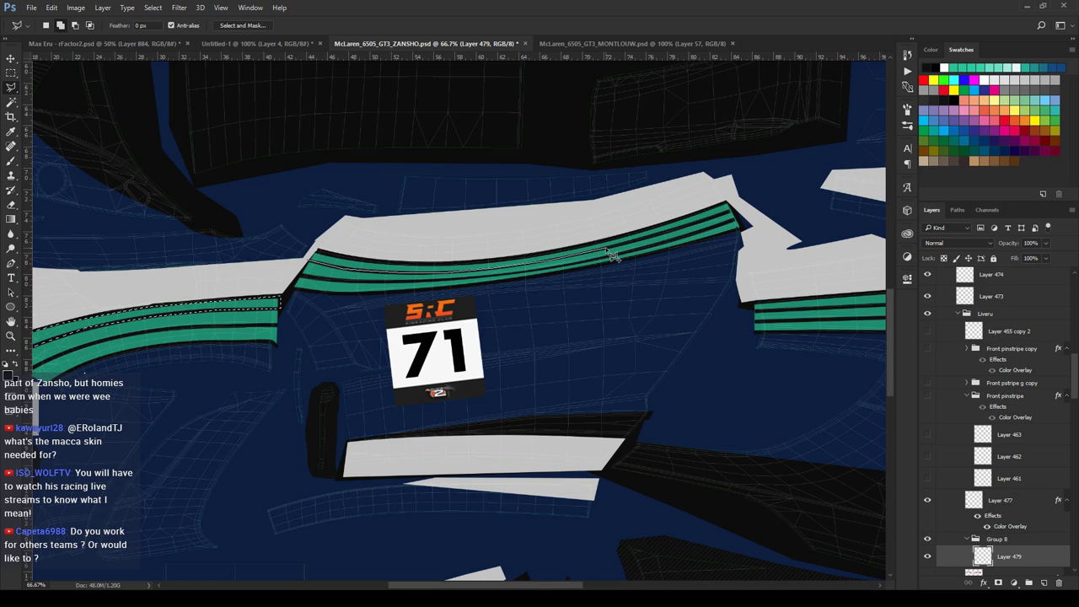
left_click(691, 228)
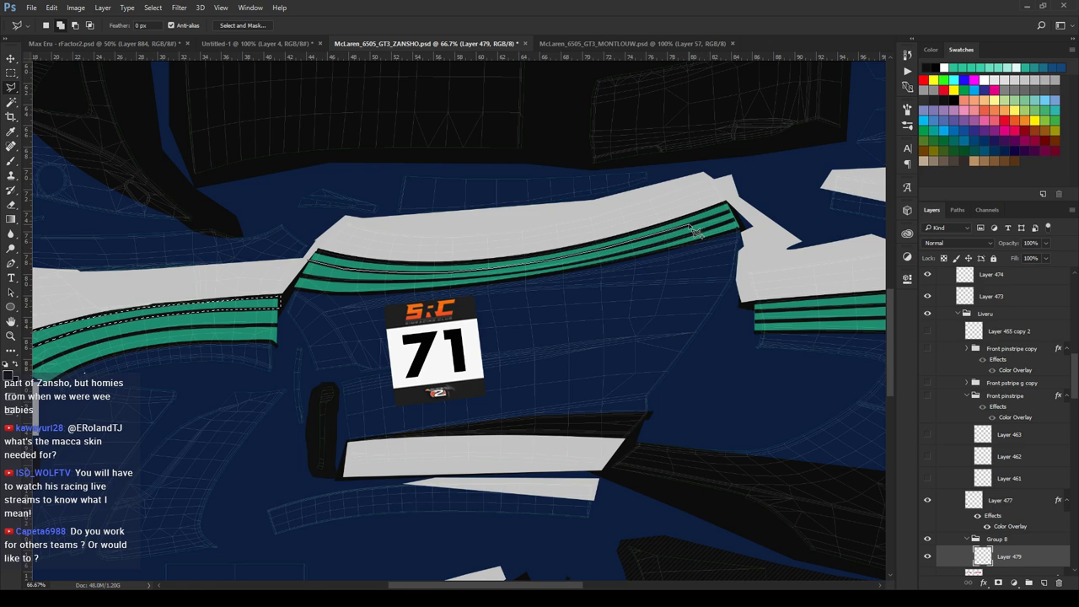
left_click(727, 203)
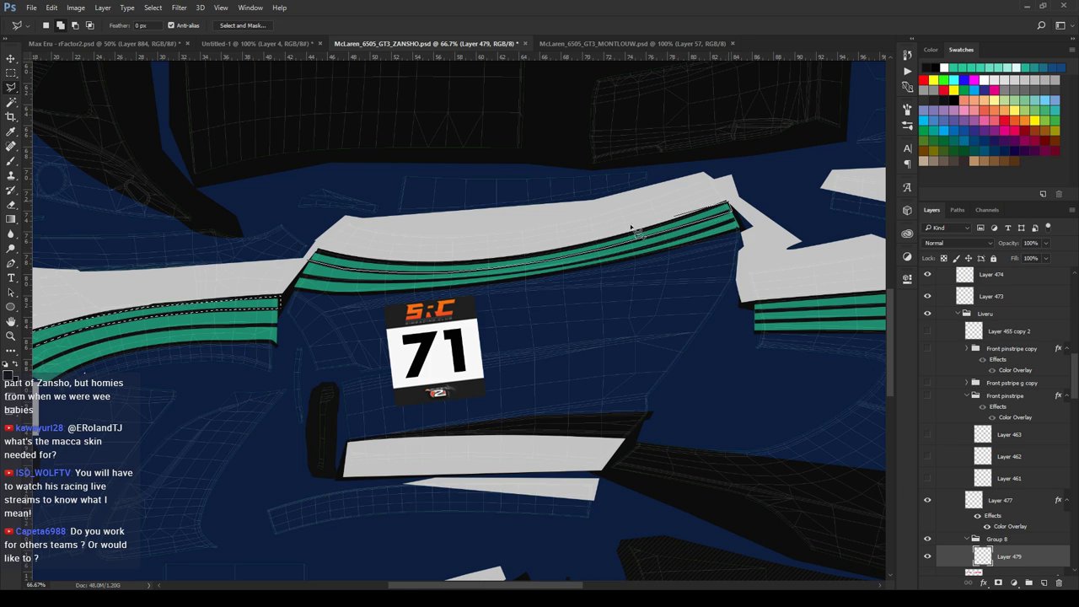
left_click(313, 251)
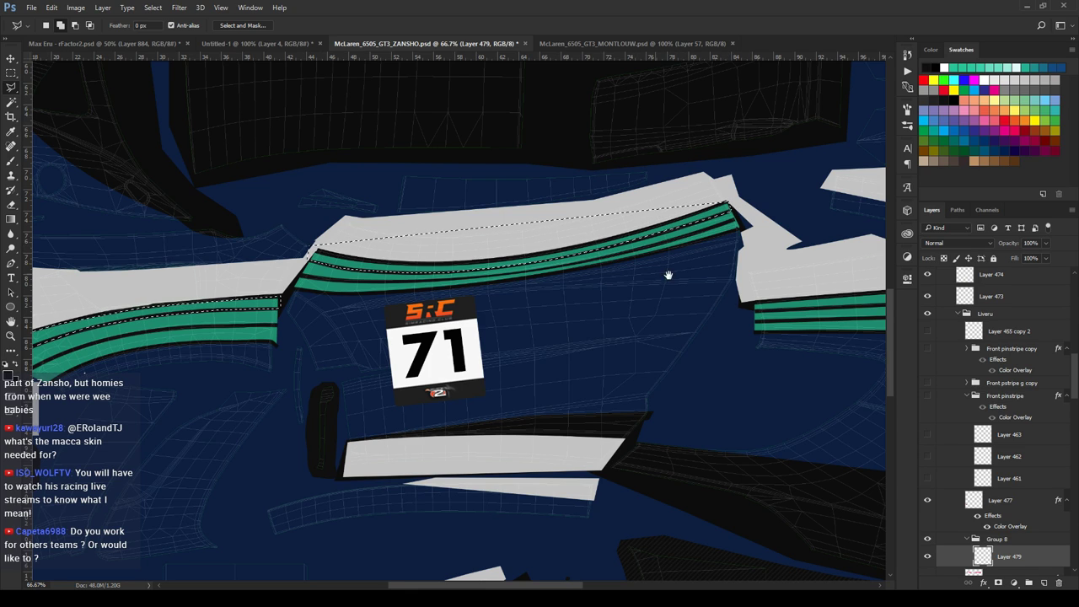
Step: Add the uppermost green band of the rear quarter panel stripe to the selection with the Polygonal Lasso
scroll(343, 273, "right", 5)
left_click(427, 308)
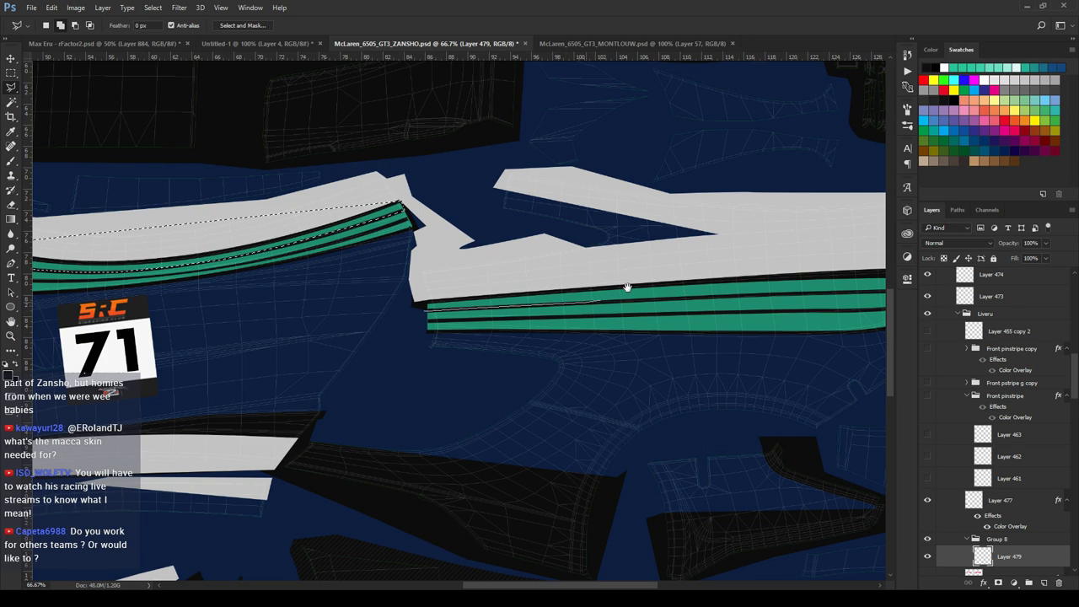
left_click_drag(626, 284, 299, 265)
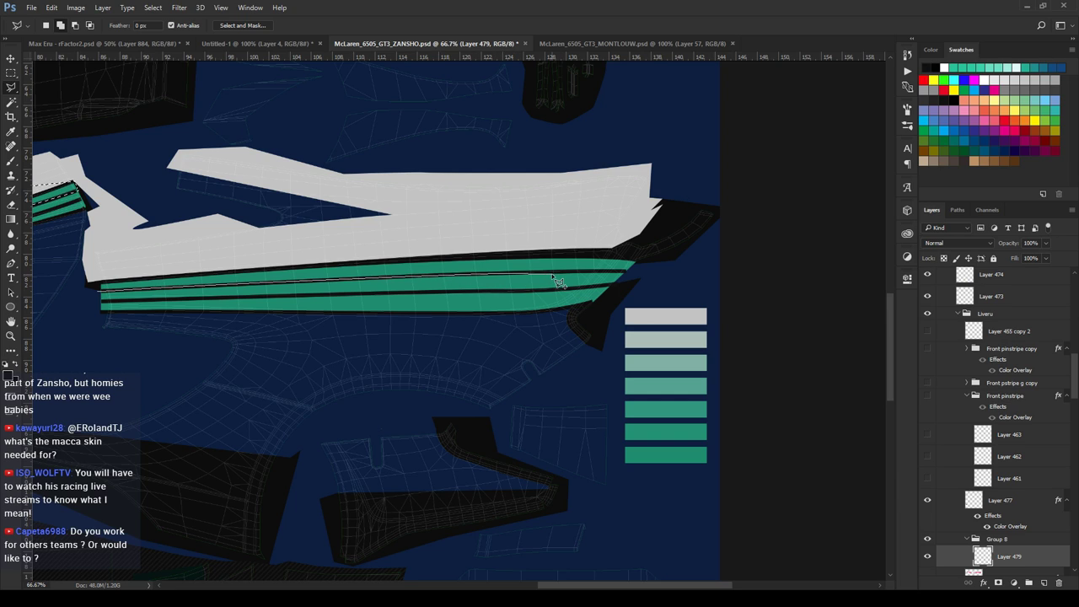
left_click(645, 258)
key("space")
left_click_drag(556, 215, 830, 206)
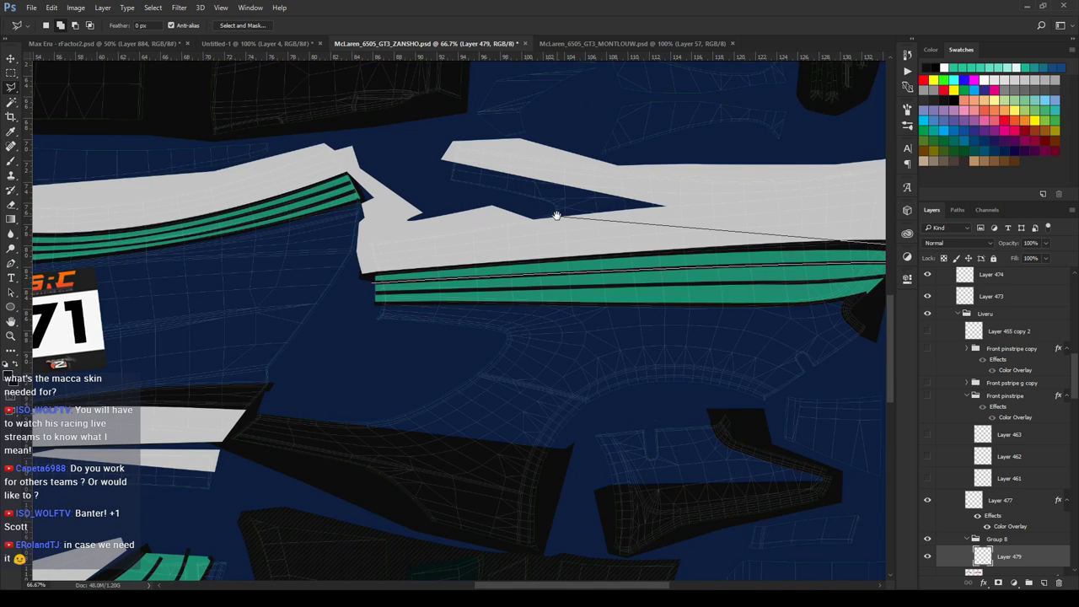
left_click(368, 273)
key("space")
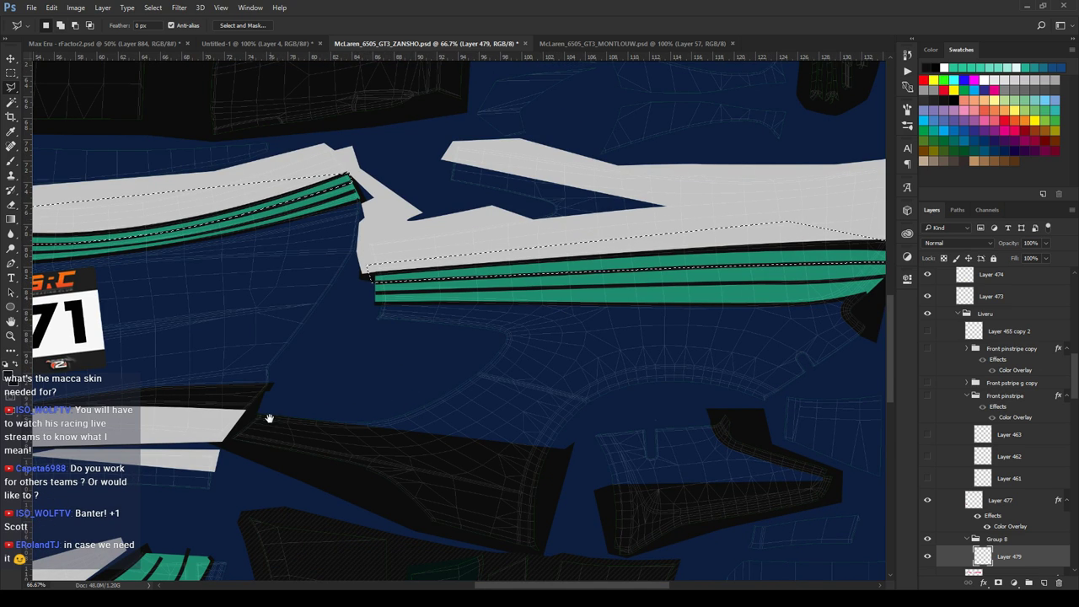
Step: Add the upper green band of the front bumper corner piece to the selection with the Polygonal Lasso
left_click_drag(268, 419, 607, 245)
left_click_drag(393, 315, 445, 201)
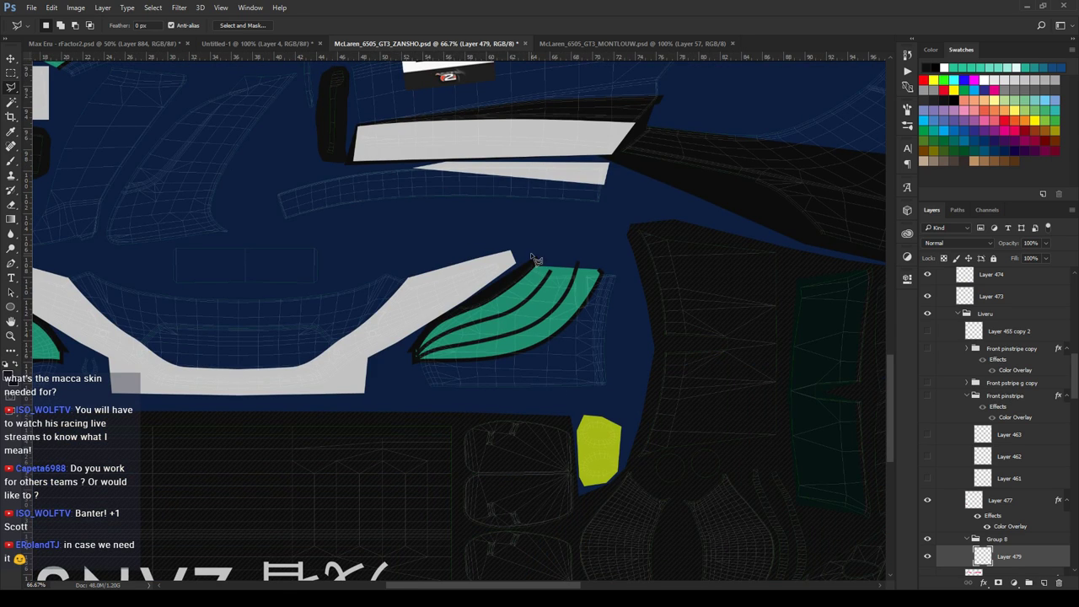
left_click(552, 270)
left_click(519, 307)
left_click(501, 315)
left_click(467, 325)
left_click(438, 339)
left_click(414, 360)
left_click(410, 328)
double_click(544, 233)
double_click(543, 233)
scroll(443, 253, "up", 3)
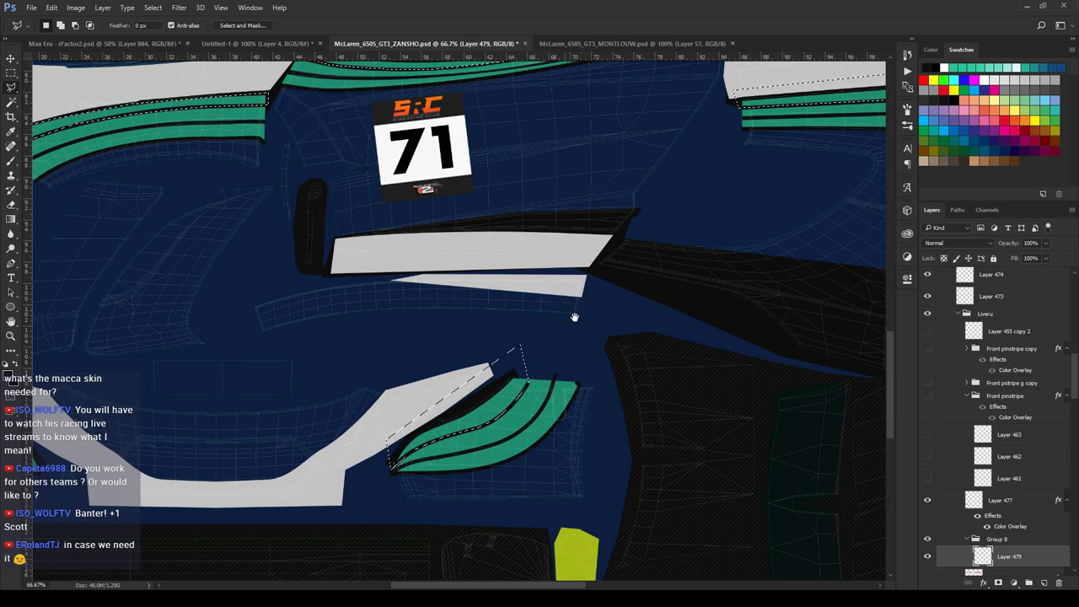
Step: Sample the pale grey-green second swatch of the canvas colour scale, try filling the selection on Layer 479 with it, and undo the fill
left_click_drag(569, 315, 581, 323)
key("i")
left_click_drag(754, 339, 278, 221)
left_click_drag(835, 354, 613, 437)
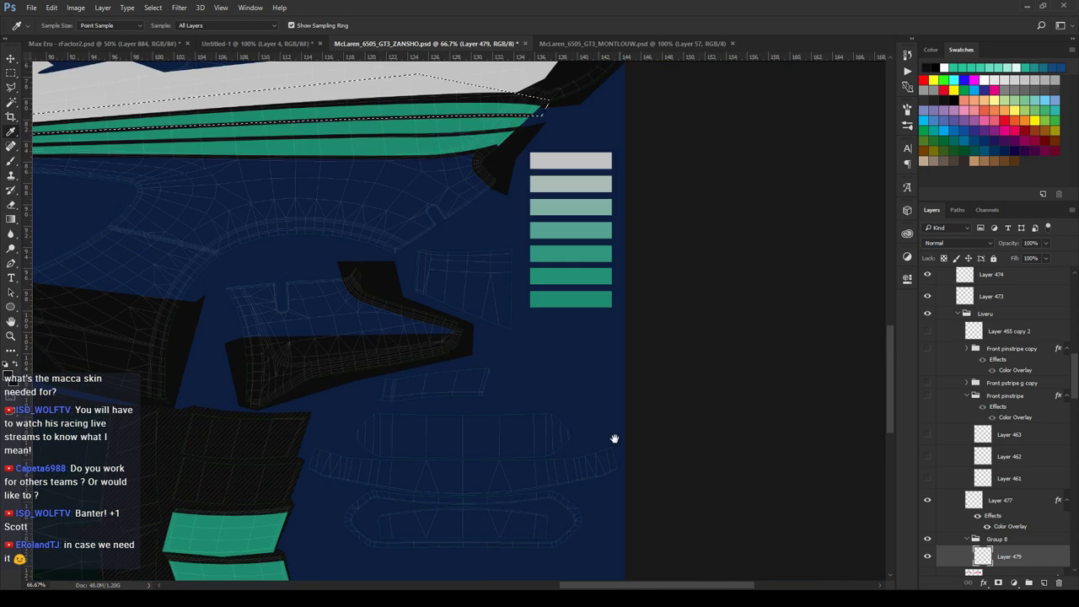
left_click(570, 202)
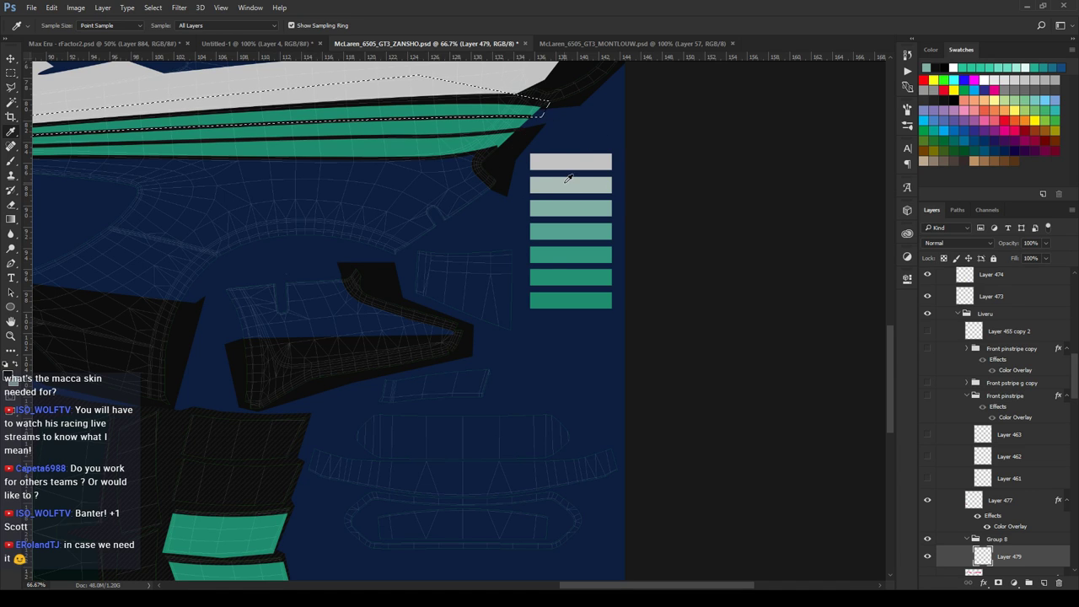
left_click_drag(292, 163, 415, 207)
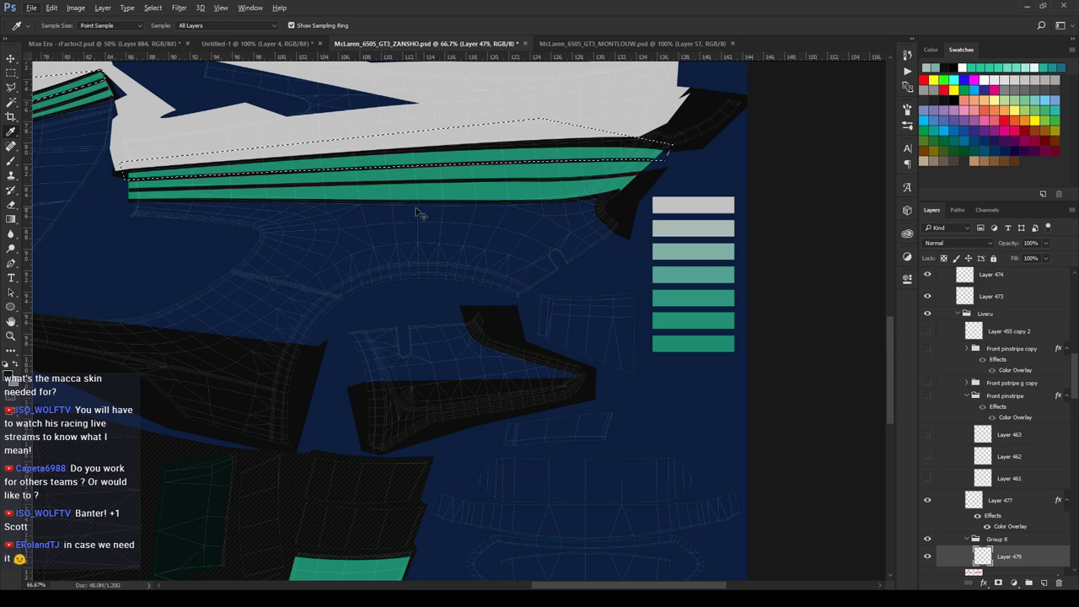
key("alt+BackSpace")
key("ctrl+z")
Step: Move Group 8 below the pinstripe black group's layers, directly above the pinstripe gradient group
scroll(995, 475, "down", 5)
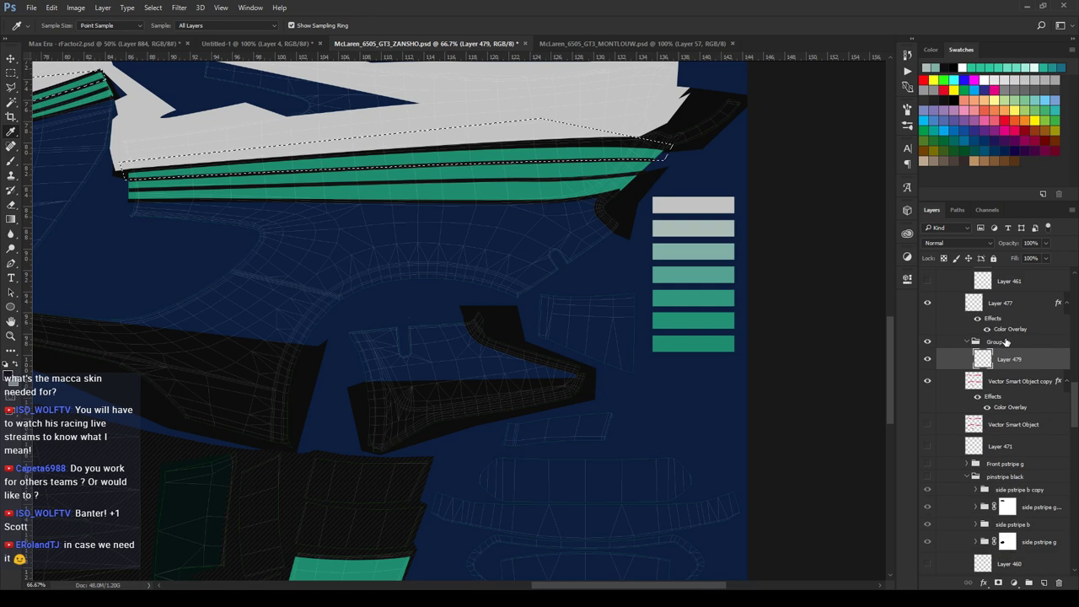
scroll(1034, 489, "down", 2)
left_click_drag(1034, 489, 1016, 417)
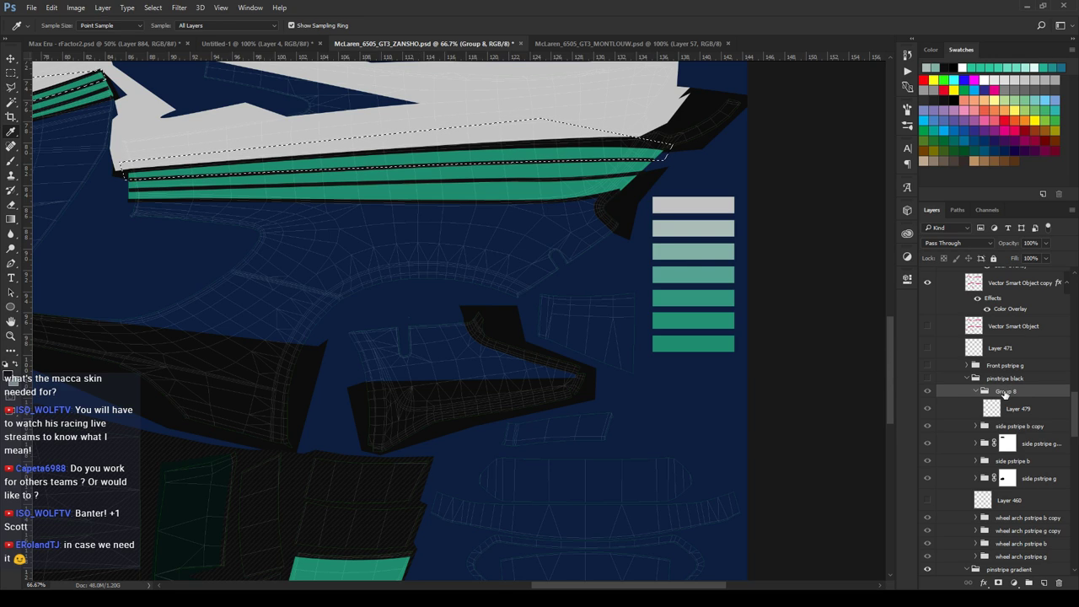
left_click_drag(999, 397, 1005, 503)
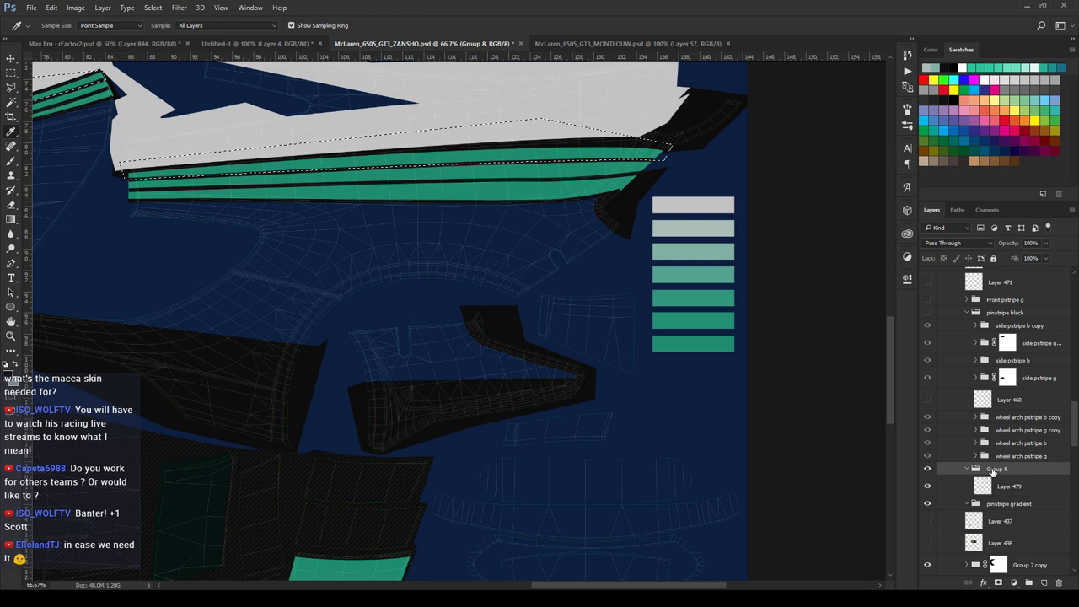
Step: Locate the layer of the white side panel and move Group 8 directly below Layer 426, above the gradient group
left_click_drag(520, 194, 576, 247)
key("v")
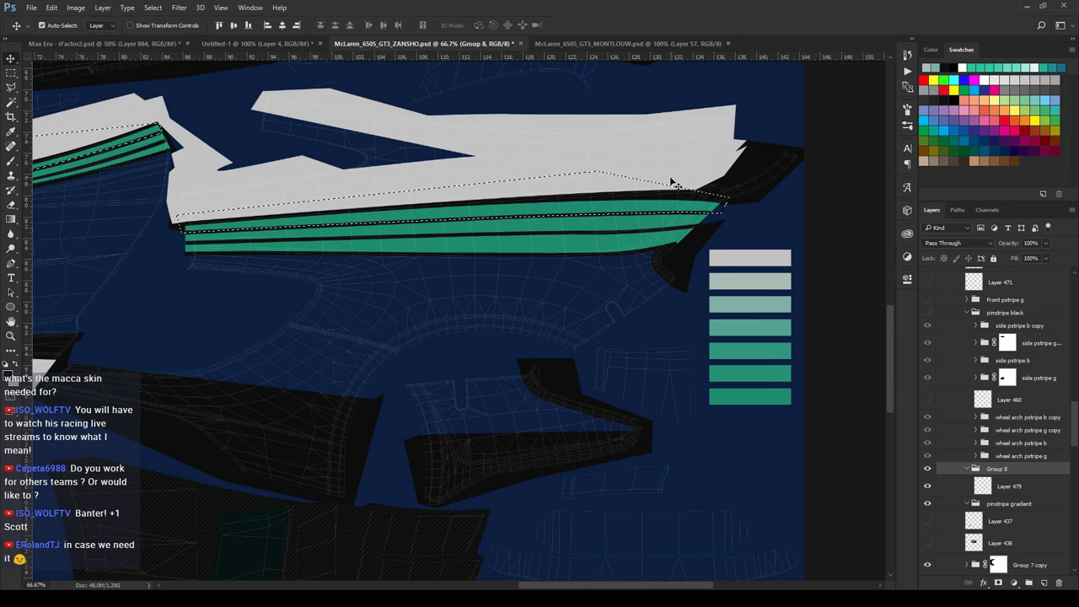
left_click(672, 183)
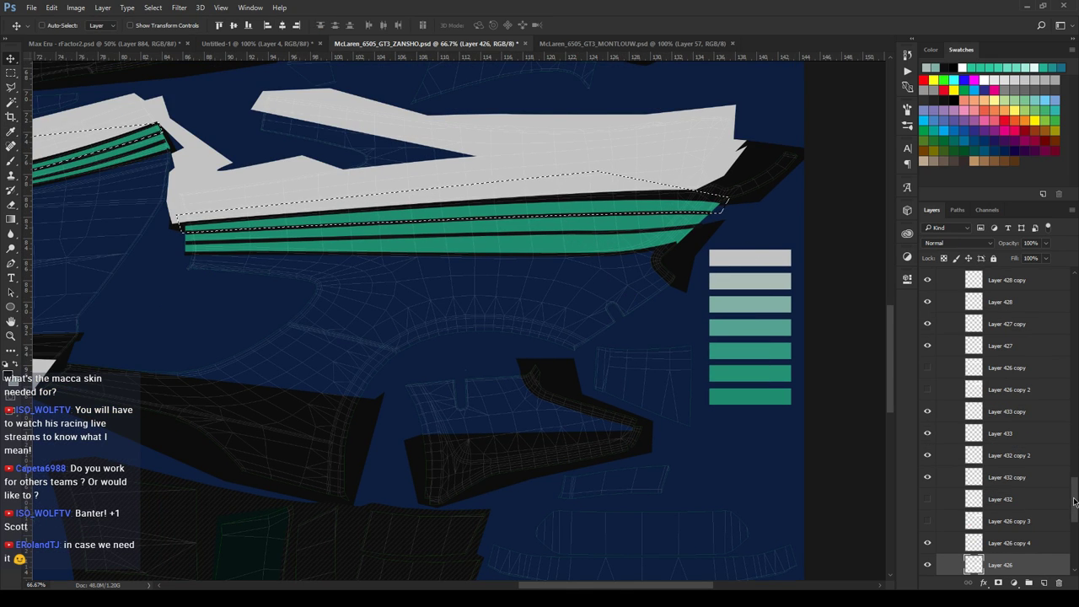
scroll(1078, 438, "up", 5)
scroll(1077, 433, "up", 3)
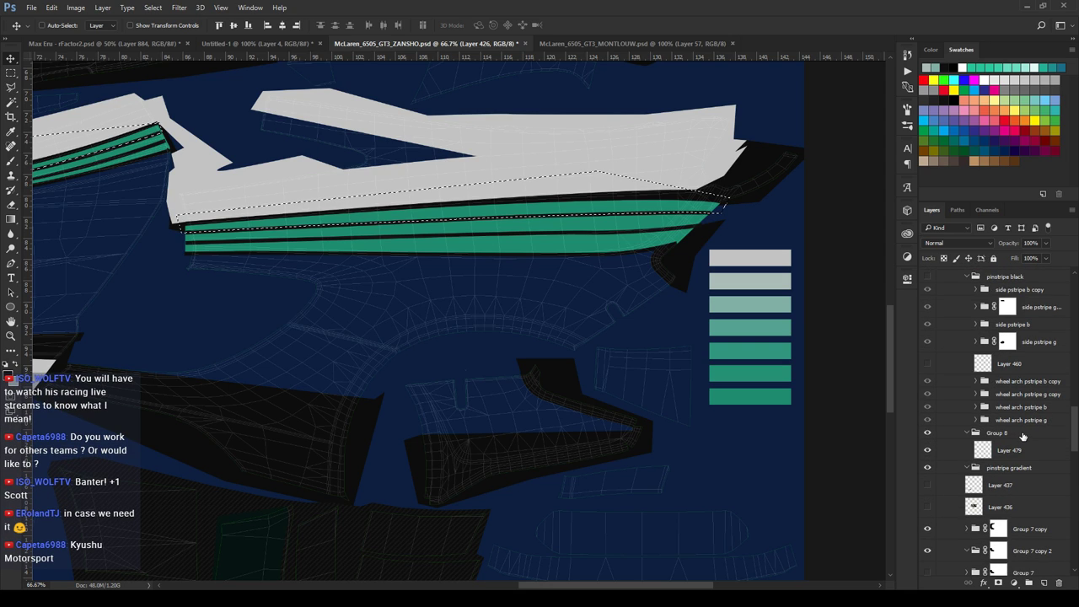
left_click(1007, 433)
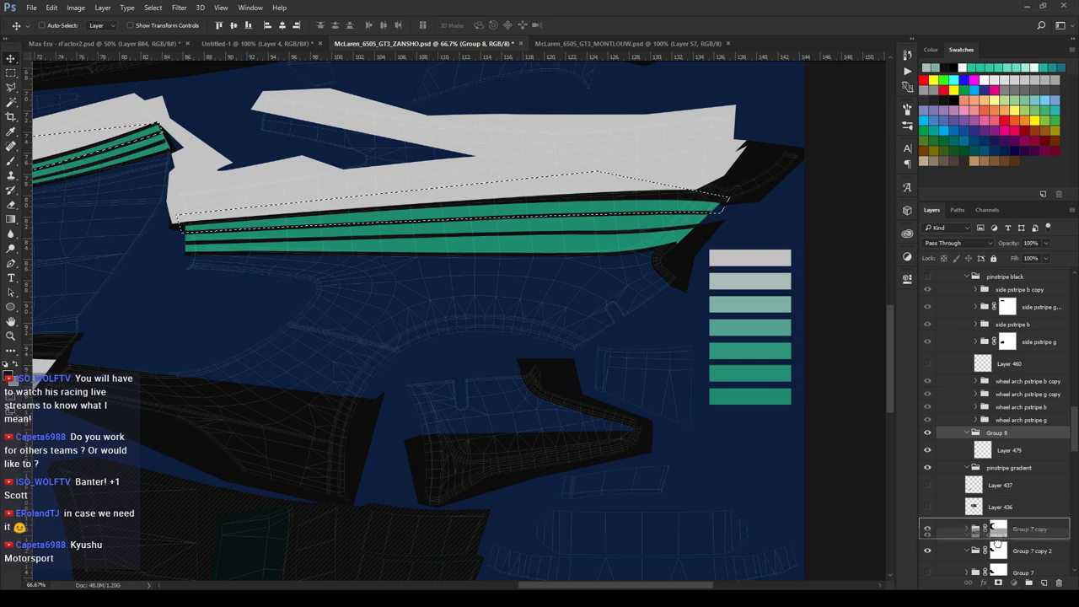
scroll(1077, 472, "down", 4)
left_click_drag(1019, 590, 985, 479)
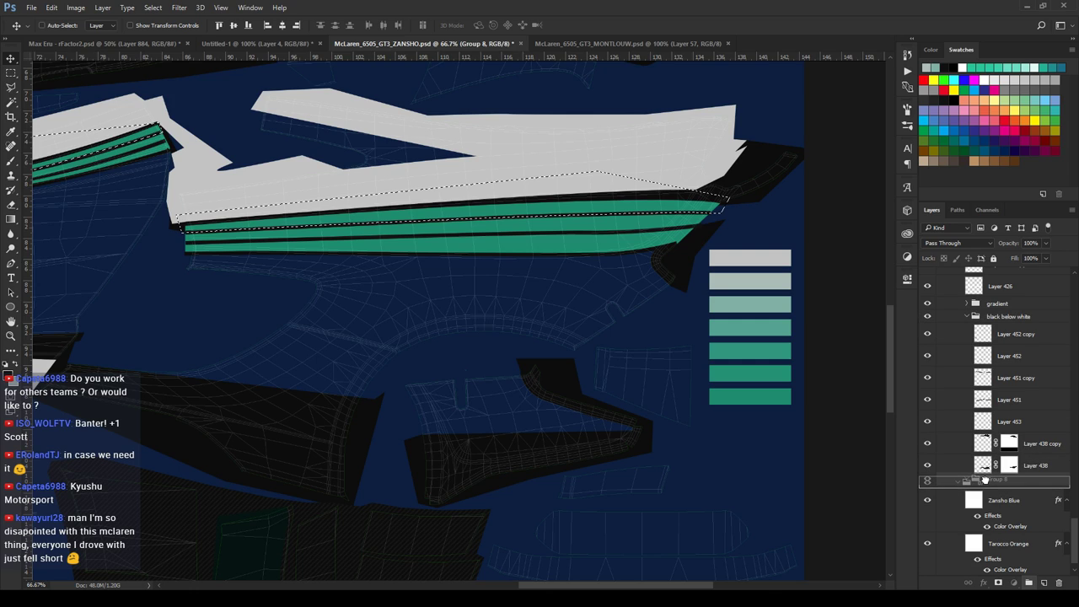
left_click_drag(985, 479, 1001, 359)
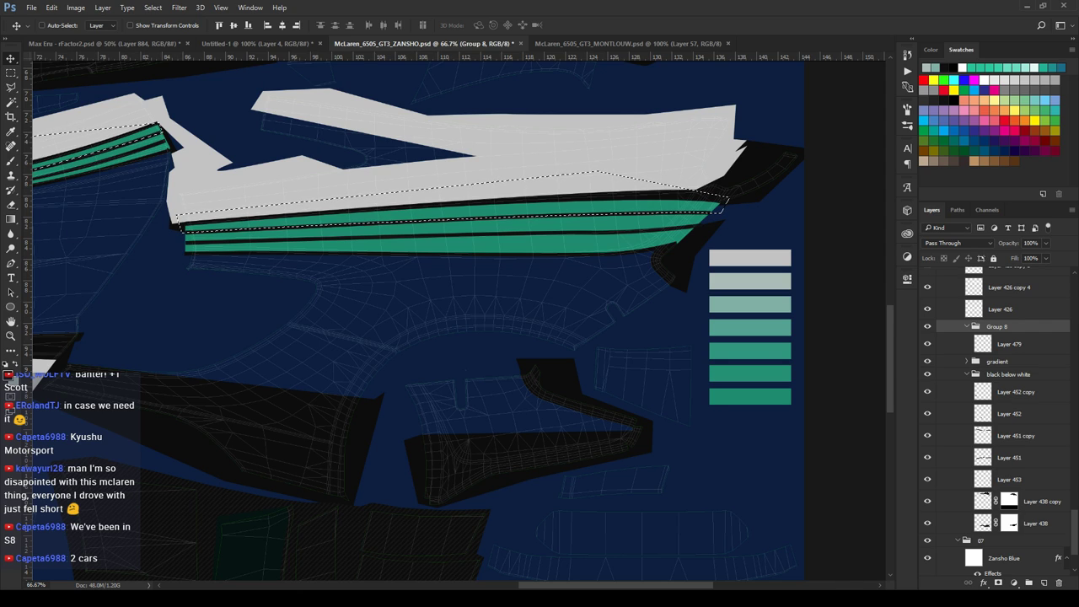
Step: Switch to rFactor 2, examine the stripes on the McLaren 650S GT3 in the showroom, and return to Photoshop
key("alt+Tab")
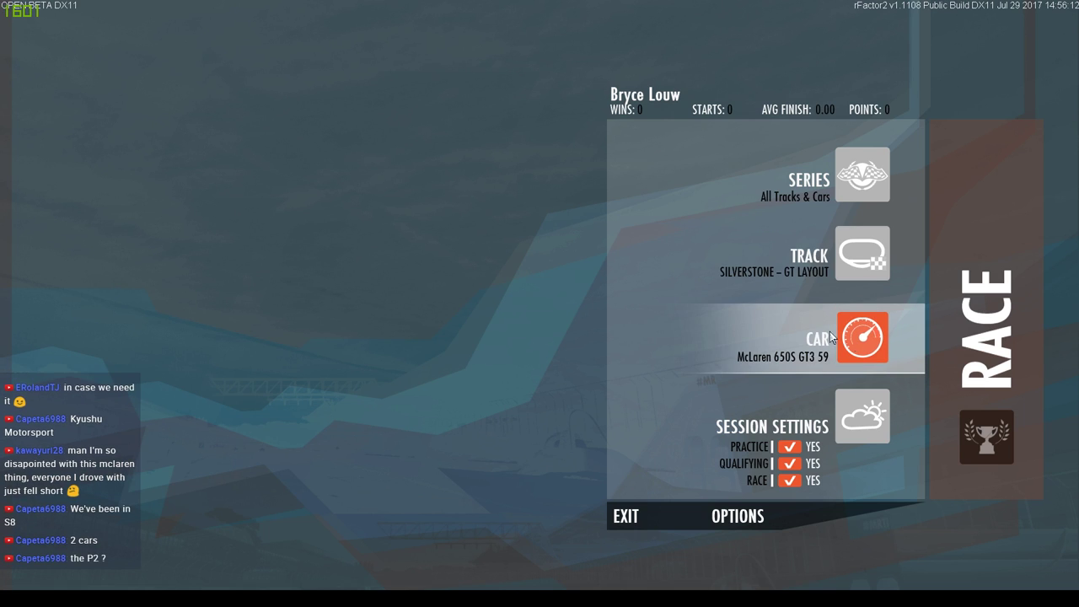
left_click(550, 312)
left_click(208, 514)
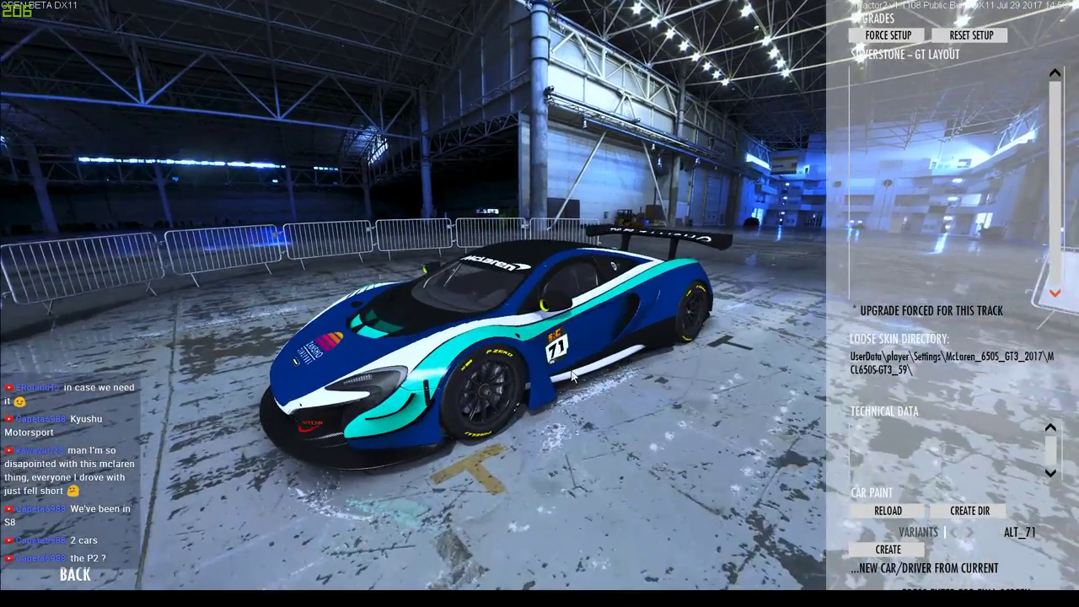
left_click_drag(572, 376, 507, 364)
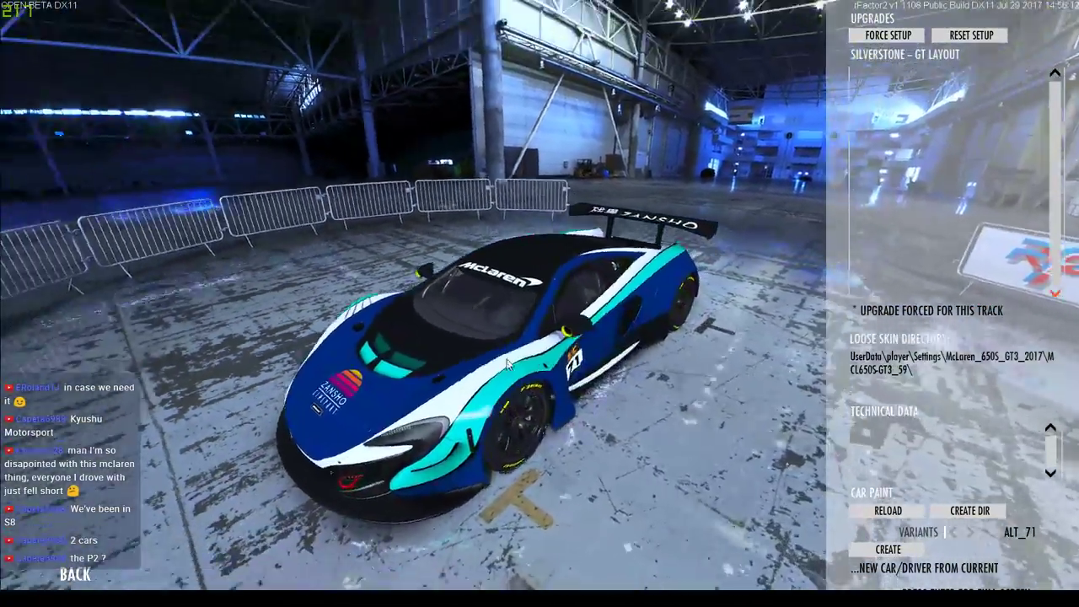
key("alt+Tab")
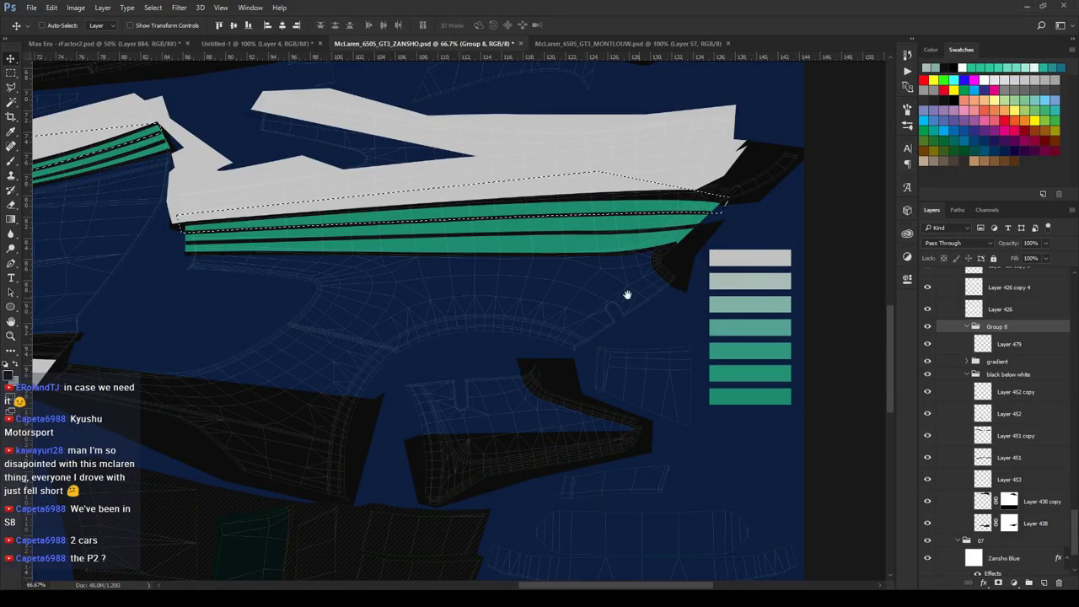
Step: Hide the Vector Smart Object copy layer that holds the green stripes
left_click_drag(506, 272, 563, 274)
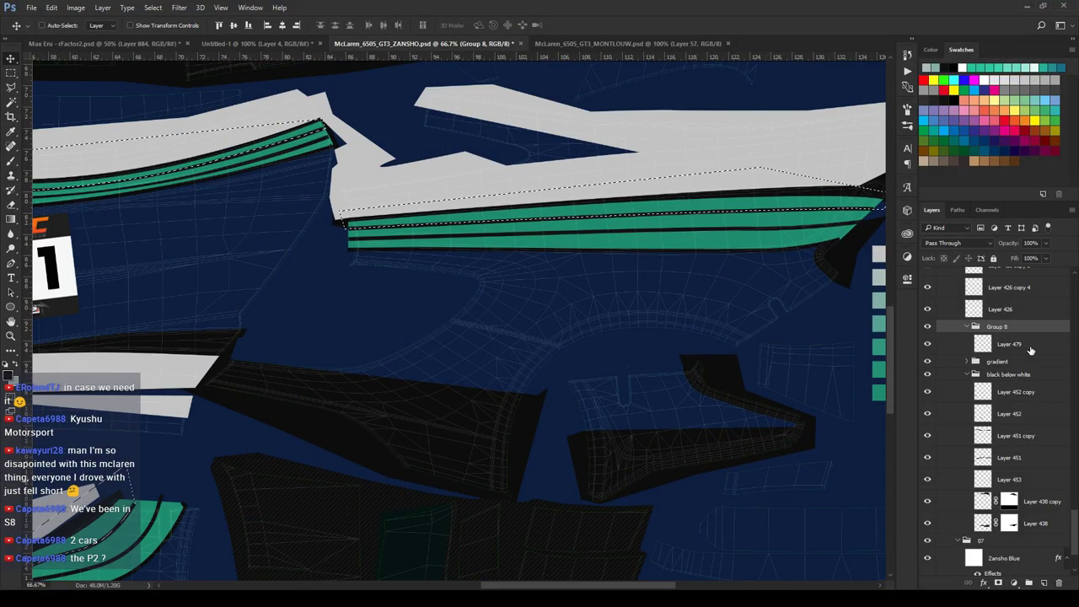
left_click(1015, 347)
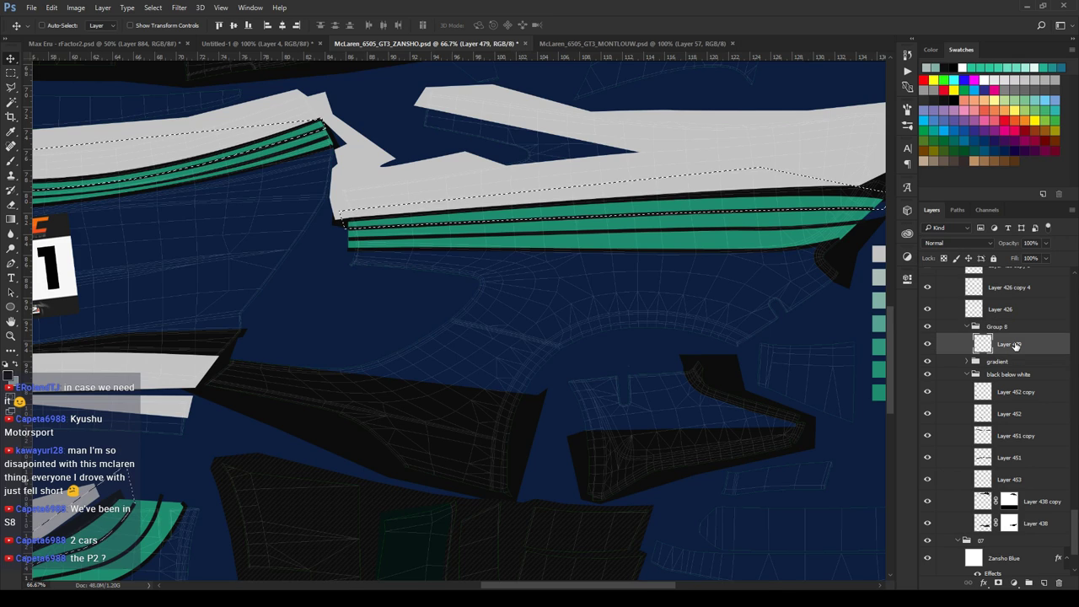
key("ctrl")
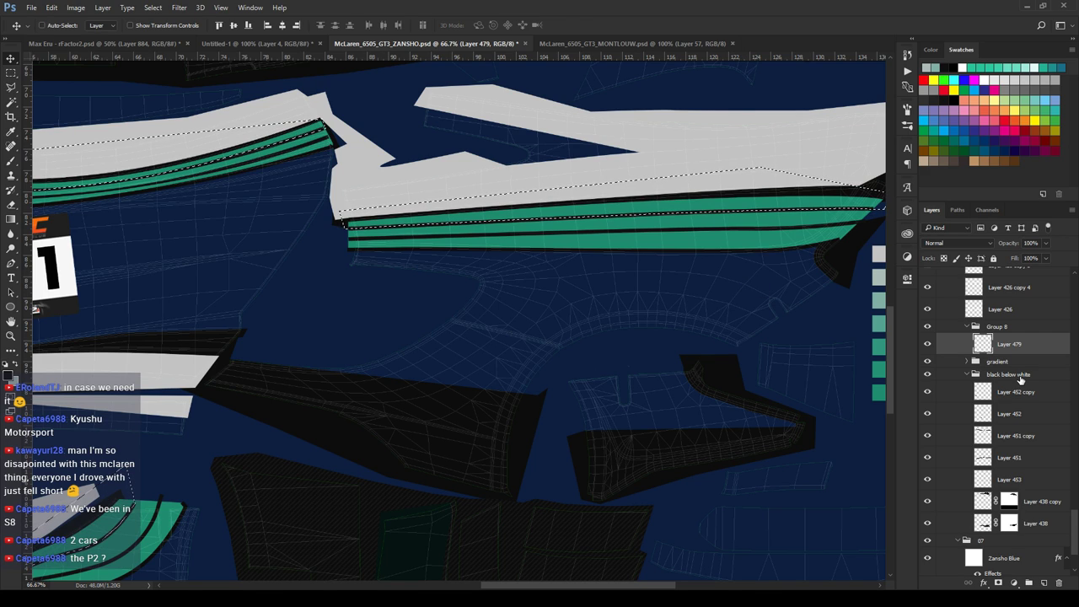
scroll(1021, 381, "up", 3)
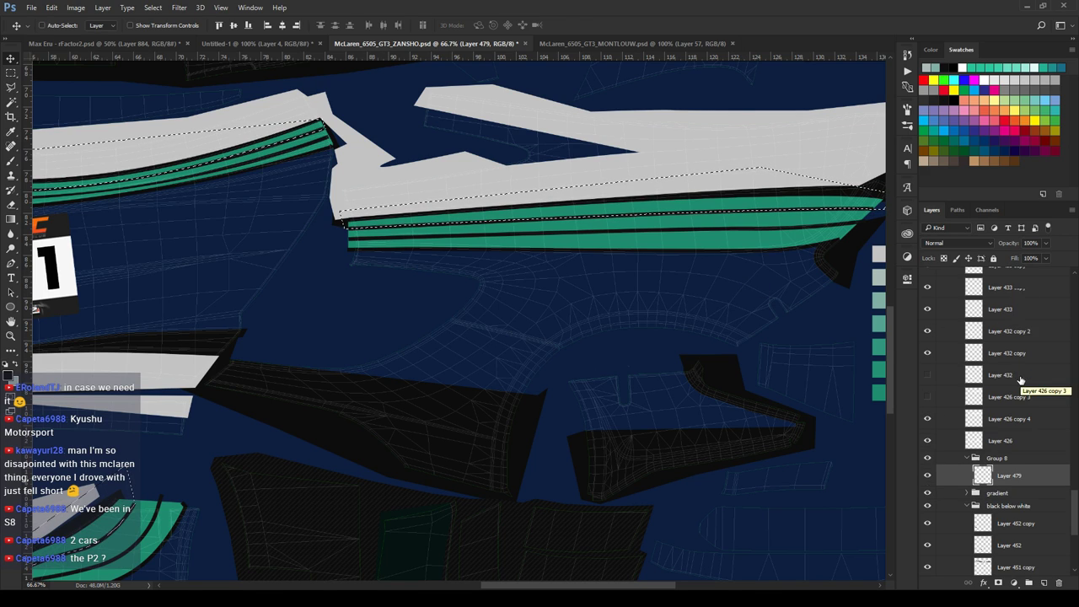
left_click_drag(1074, 527, 1072, 354)
left_click(671, 243, "ctrl")
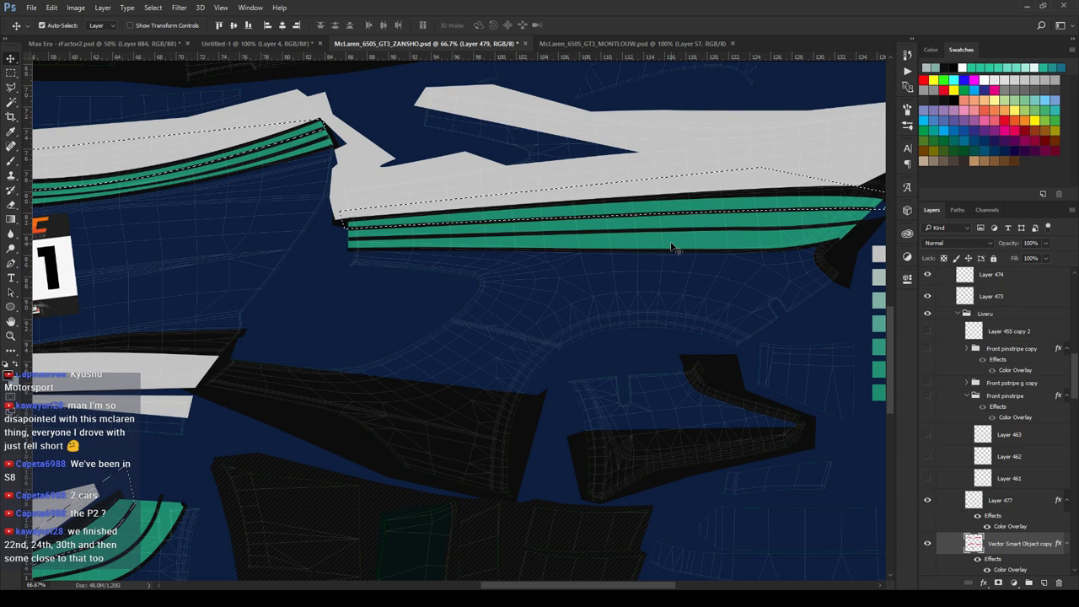
left_click(928, 543)
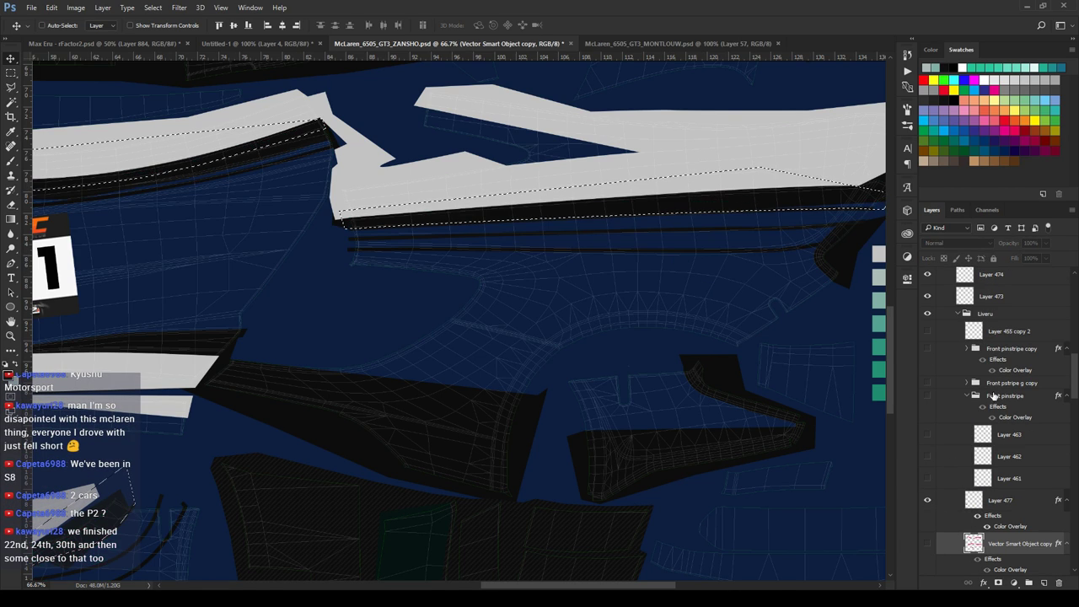
Step: Try the pale grey-green fill in the selected bands on Layer 479, clear it, and deselect
left_click_drag(1072, 379, 1069, 519)
left_click(686, 386)
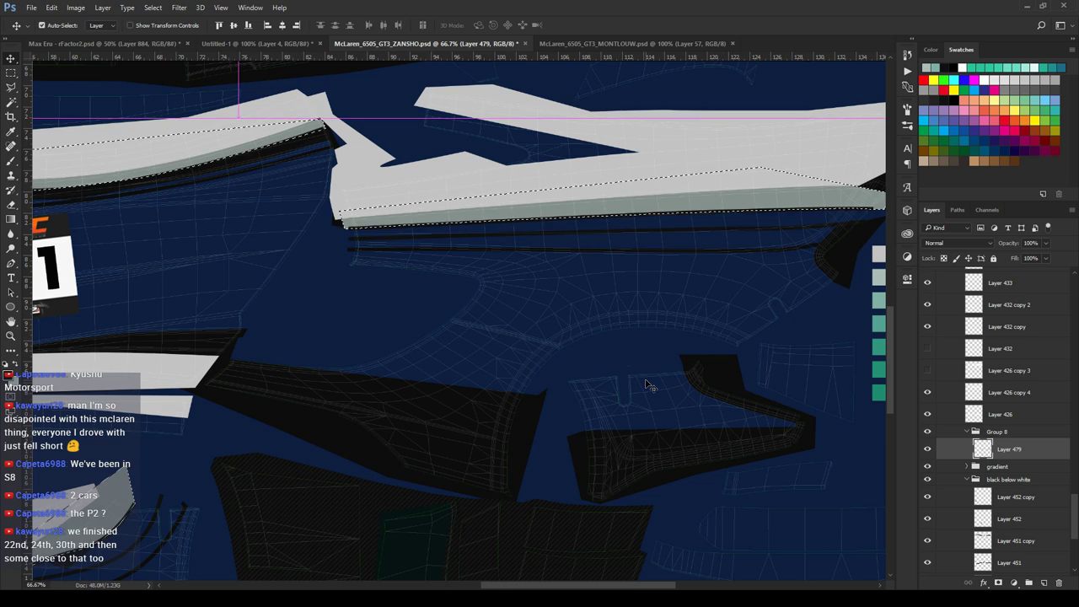
key("Delete")
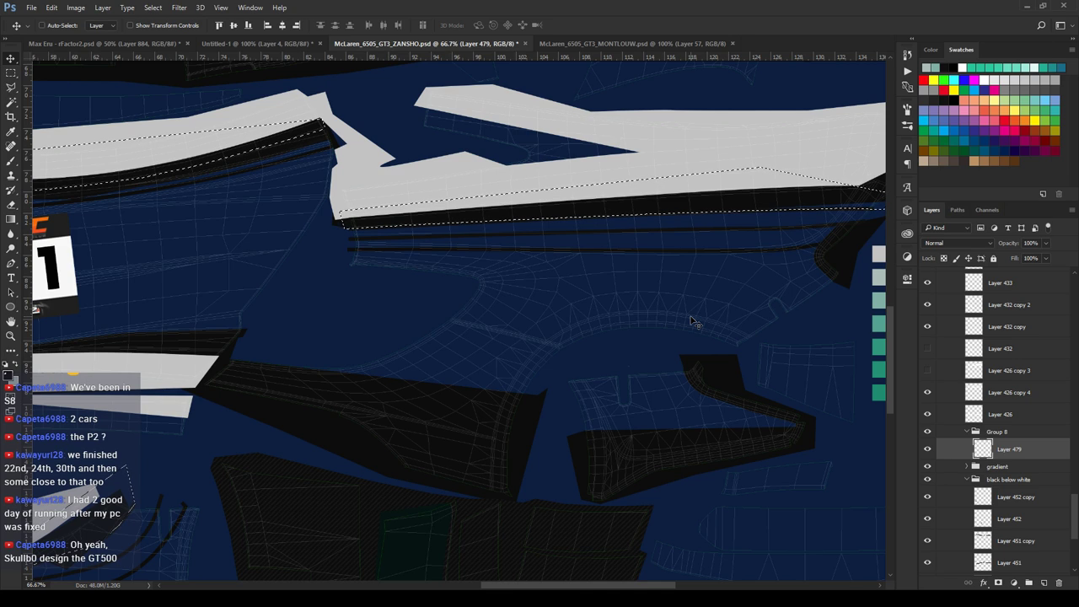
key("ctrl+d")
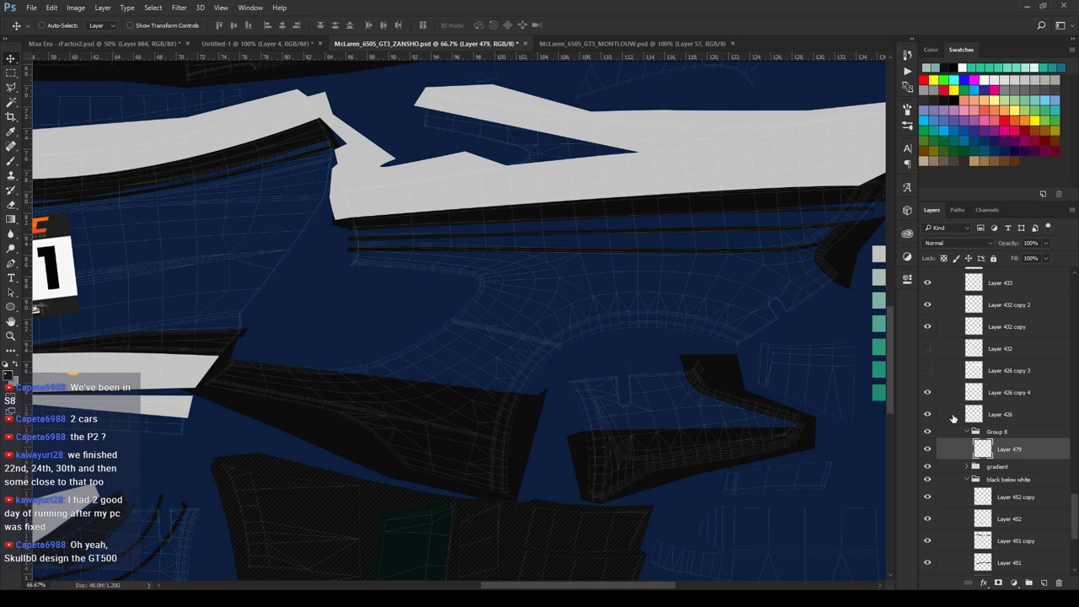
Step: Show the Vector Smart Object copy layer again and save the Zansho livery document
scroll(953, 418, "up", 5)
scroll(1010, 434, "up", 10)
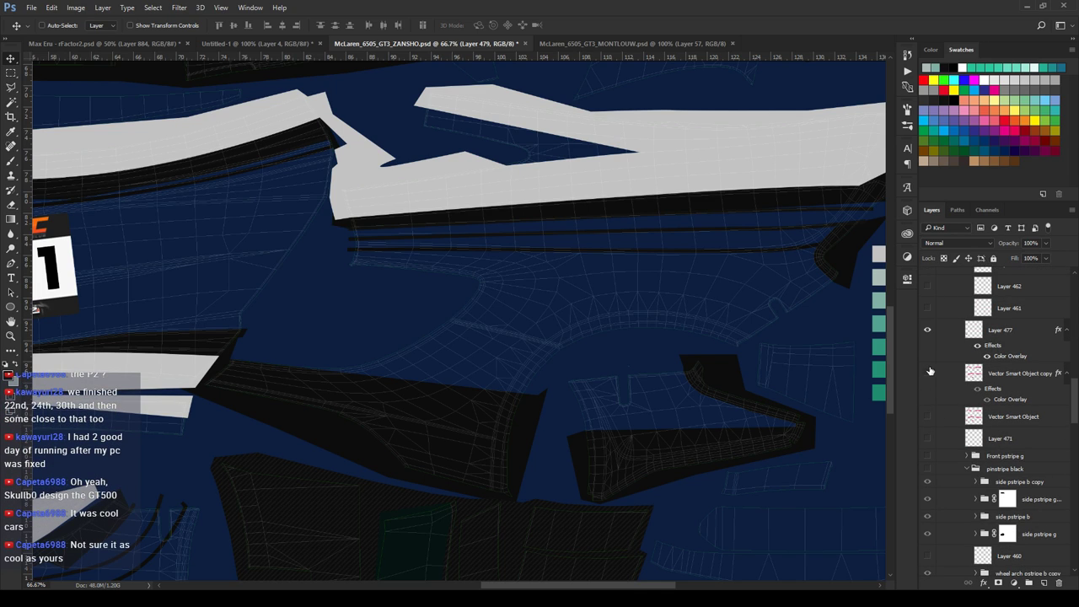
left_click(926, 373)
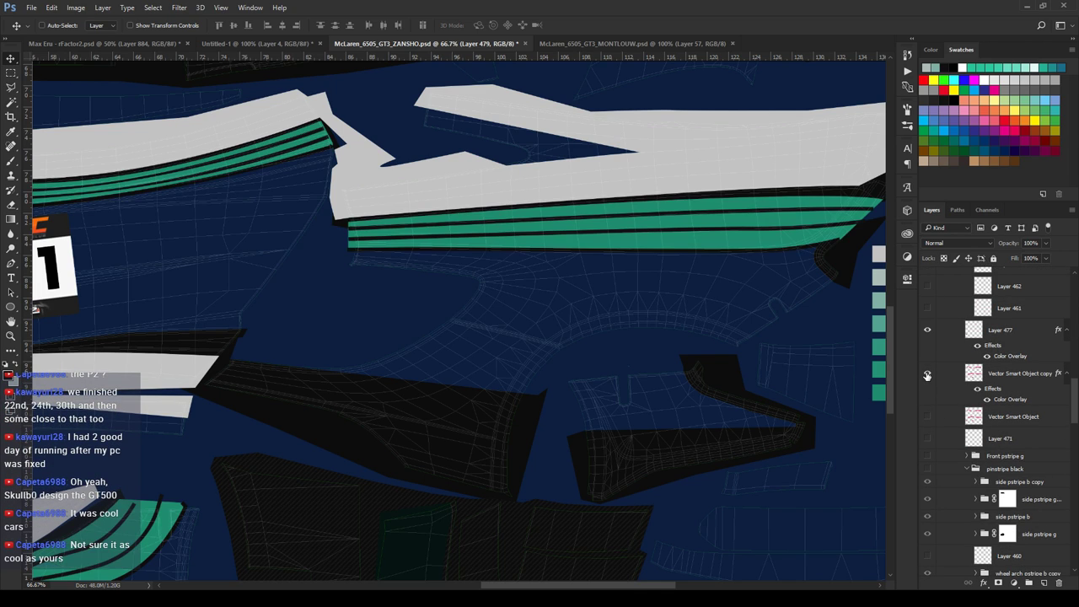
key("z")
left_click(478, 238, "alt")
left_click(479, 238, "alt")
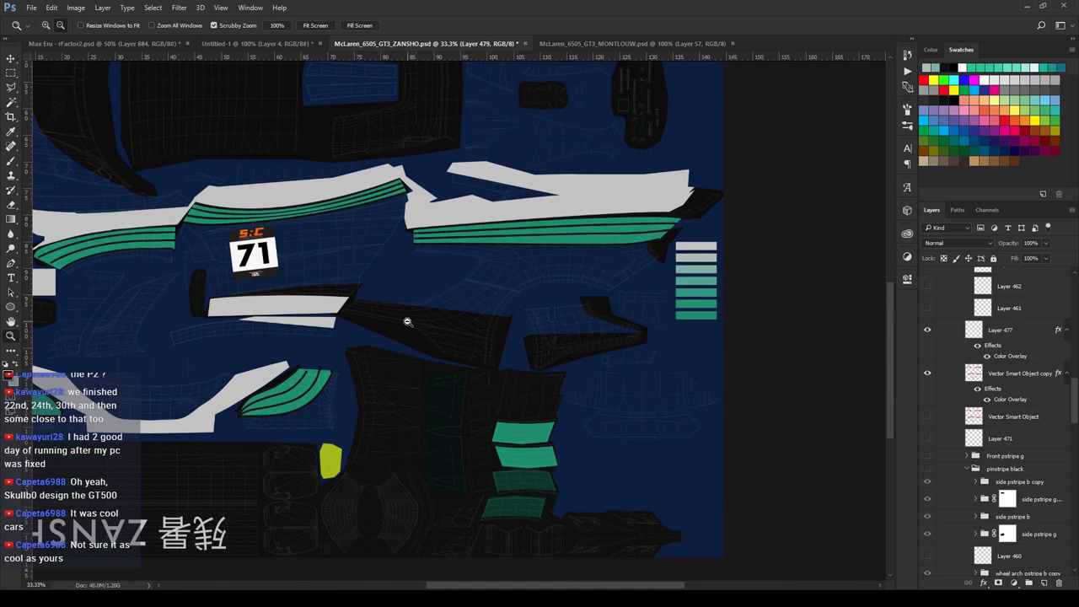
left_click(421, 325, "alt")
left_click_drag(426, 325, 583, 326)
key("ctrl+s")
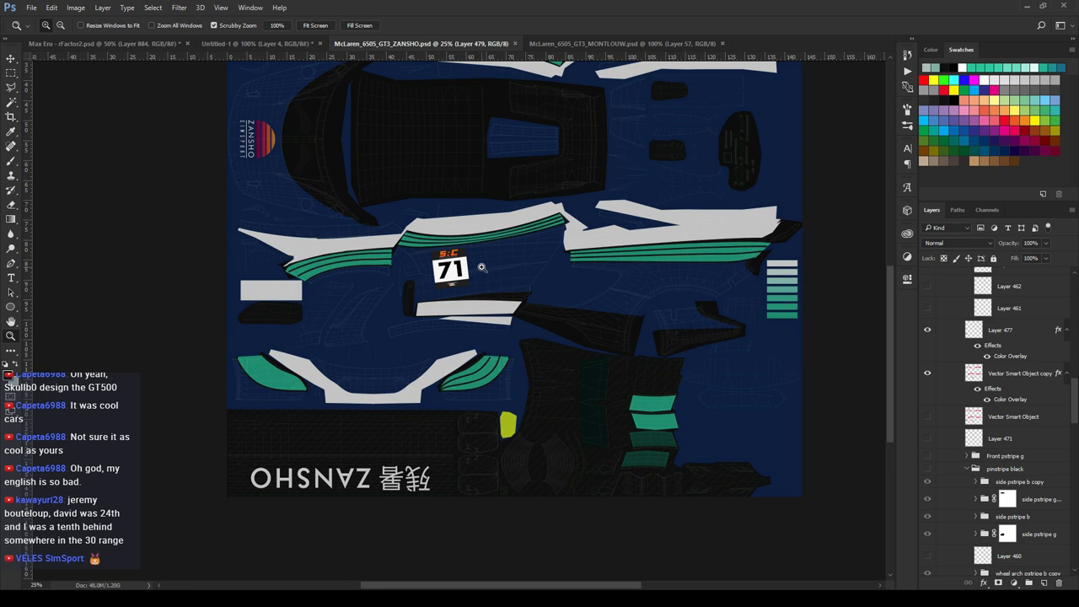
Step: Select the Vector Smart Object copy layer, switch to Illustrator, and deselect the front-corner stripe path in Zansho LIVERY pieces
left_click(1032, 377)
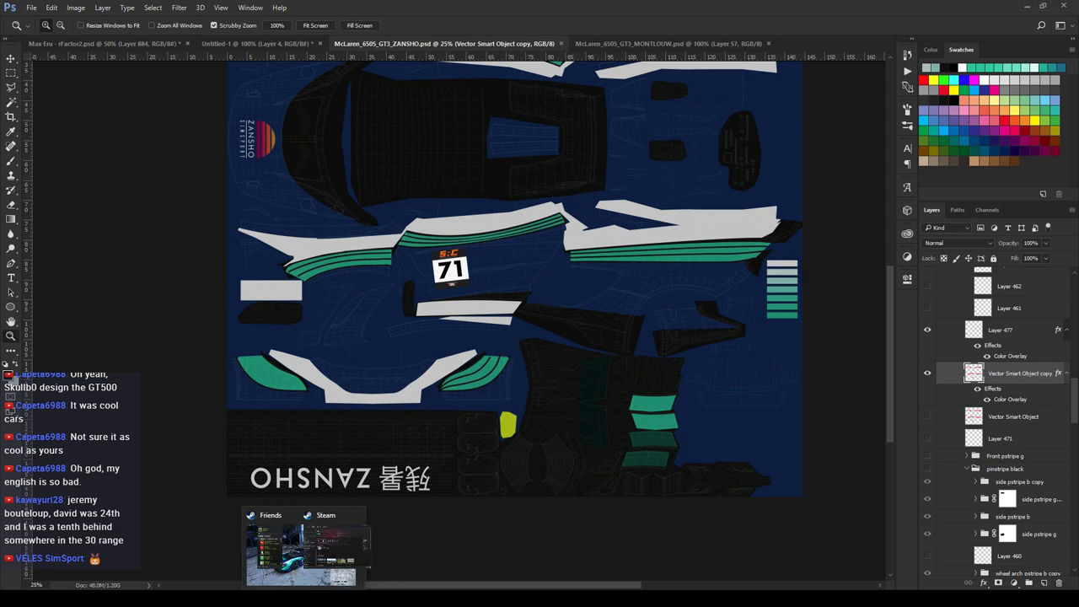
left_click(232, 556)
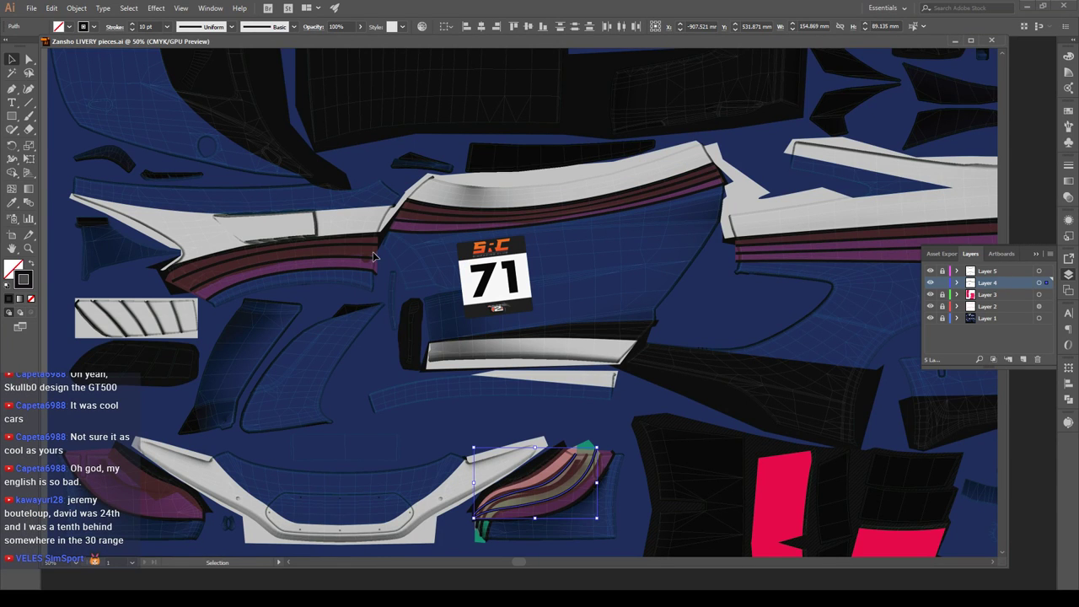
left_click(253, 326)
left_click_drag(352, 241, 381, 323)
key("z")
left_click(326, 337)
left_click_drag(690, 286, 311, 325)
left_click(10, 60)
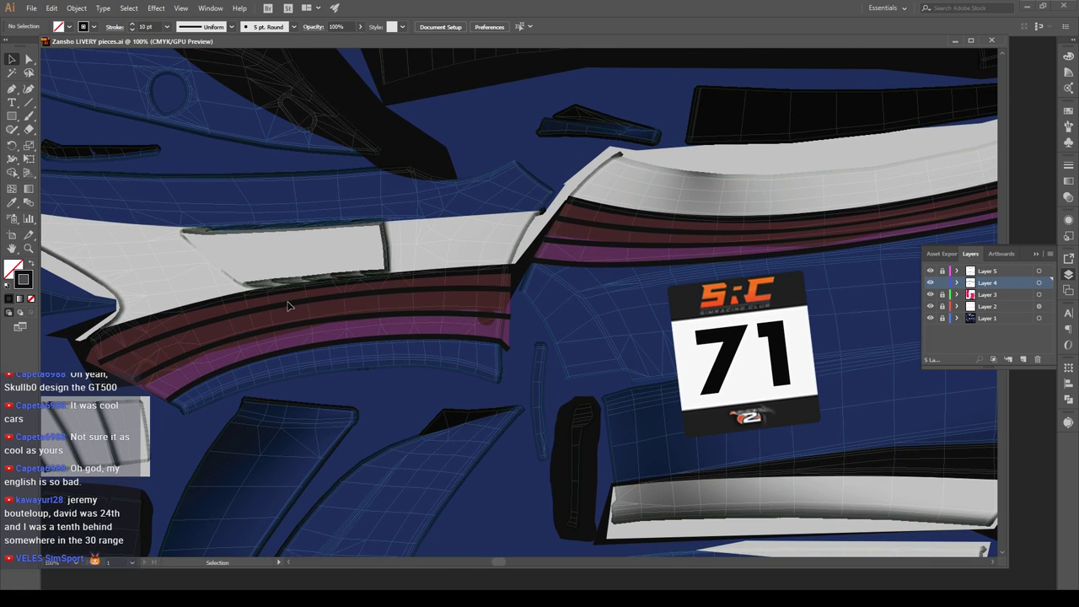
Step: Draw a curved Pen path about 267 mm wide and 47 mm high along the upper edge of the front side stripes on Layer 4
left_click(295, 303)
left_click(333, 389)
left_click(12, 88)
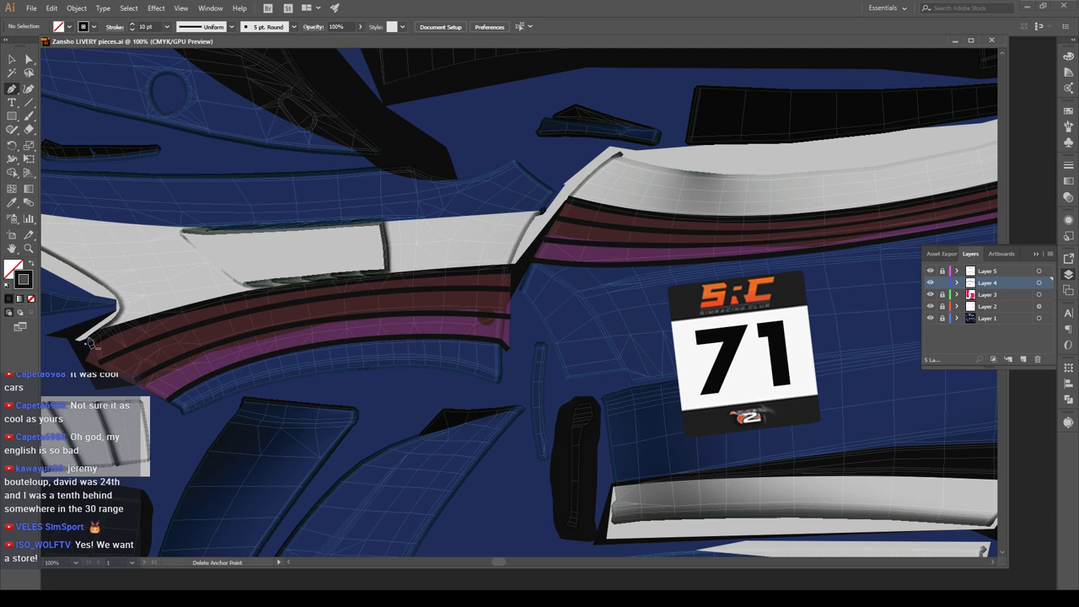
left_click(84, 341)
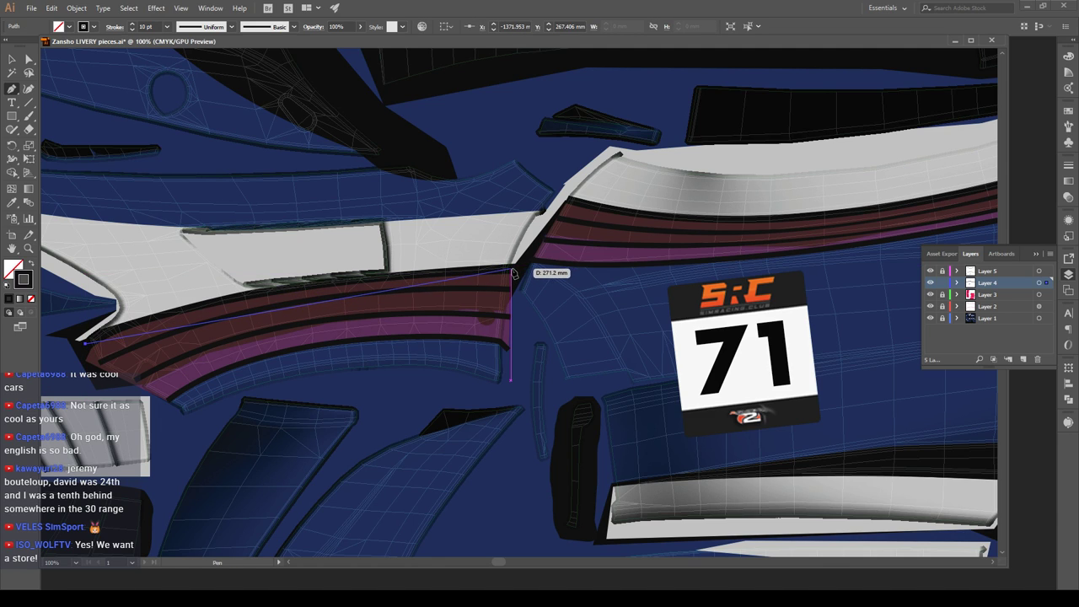
left_click_drag(512, 270, 832, 260)
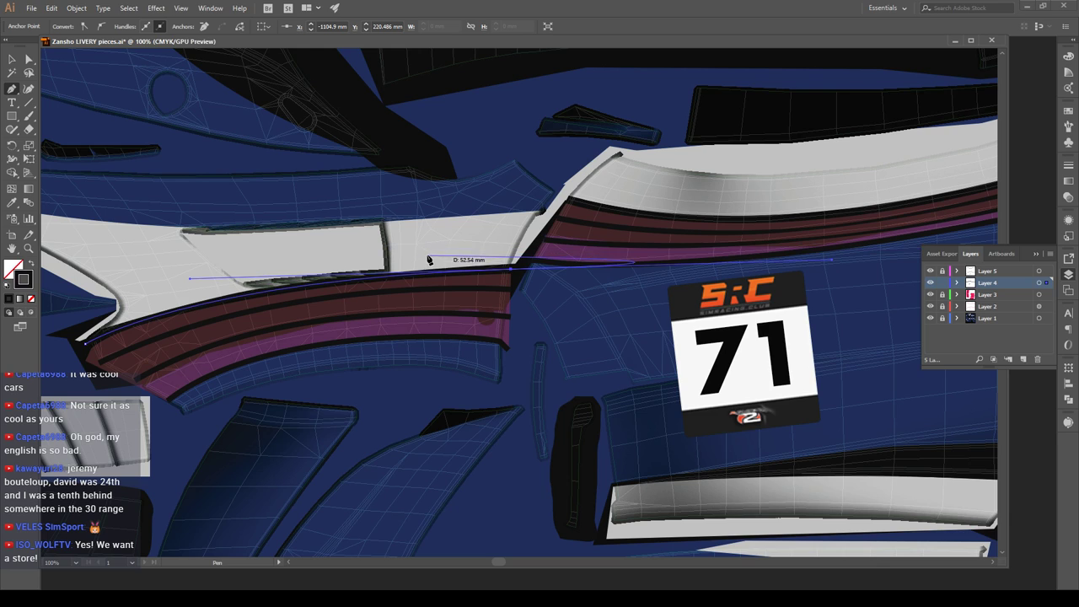
left_click(12, 59)
left_click(524, 282)
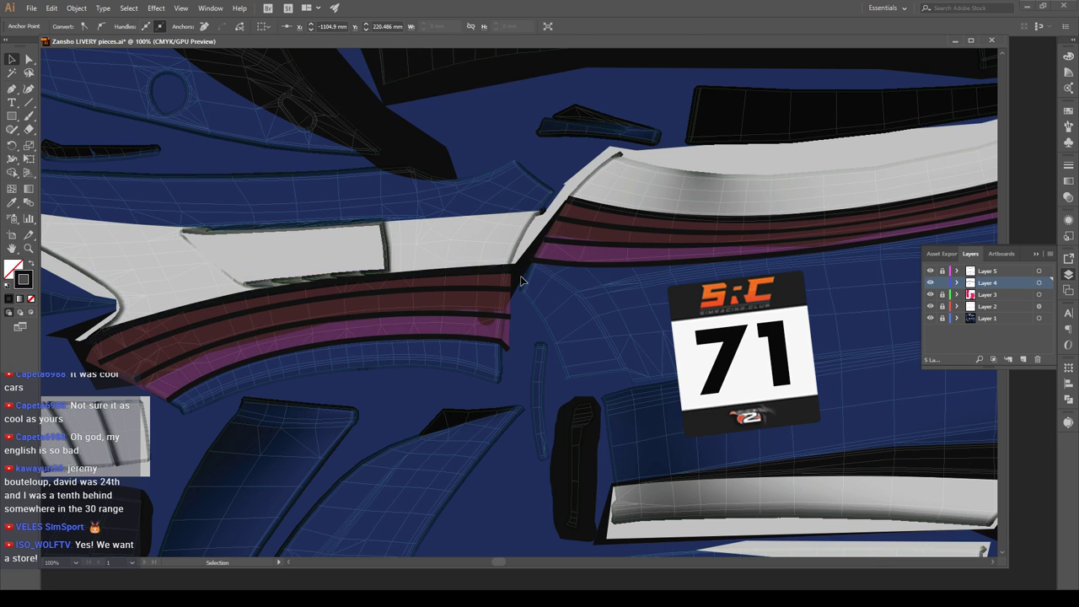
Step: Select the new curve above the front side stripes and set its stroke weight to 14 pt
left_click(504, 274)
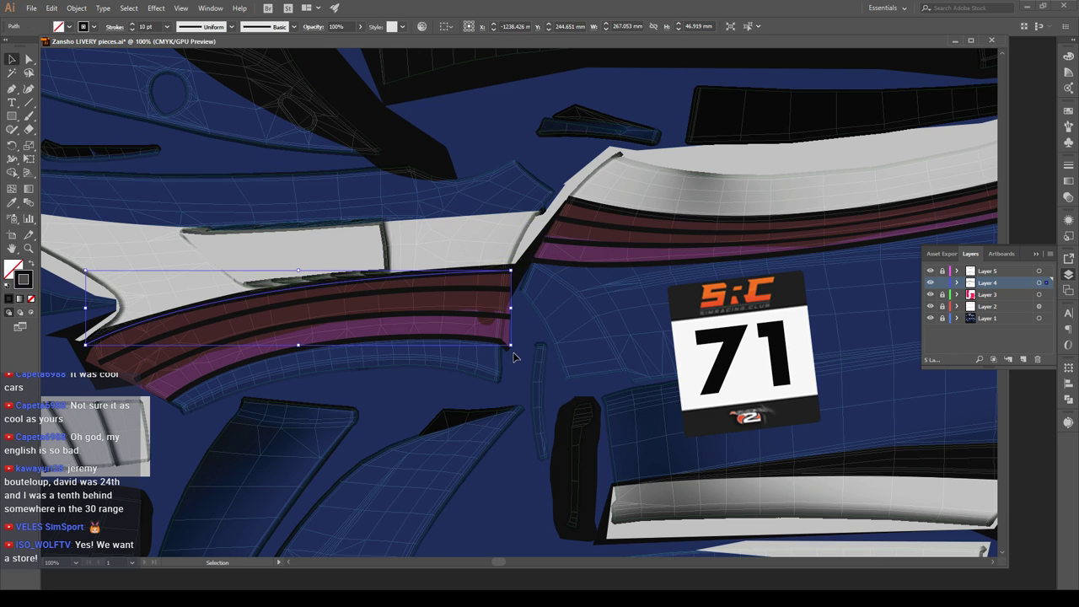
key("Up")
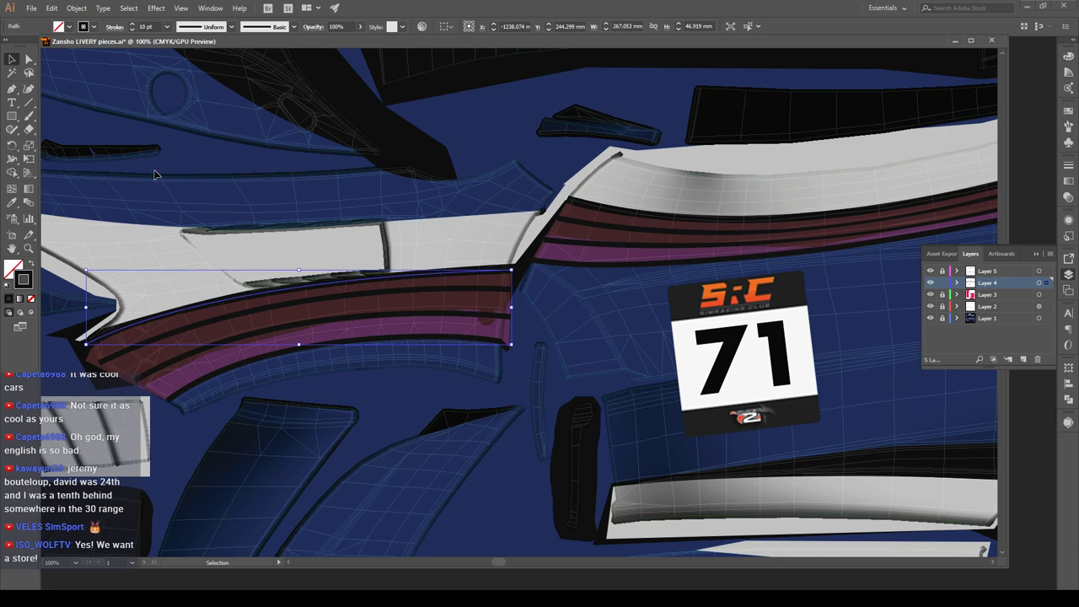
left_click(168, 27)
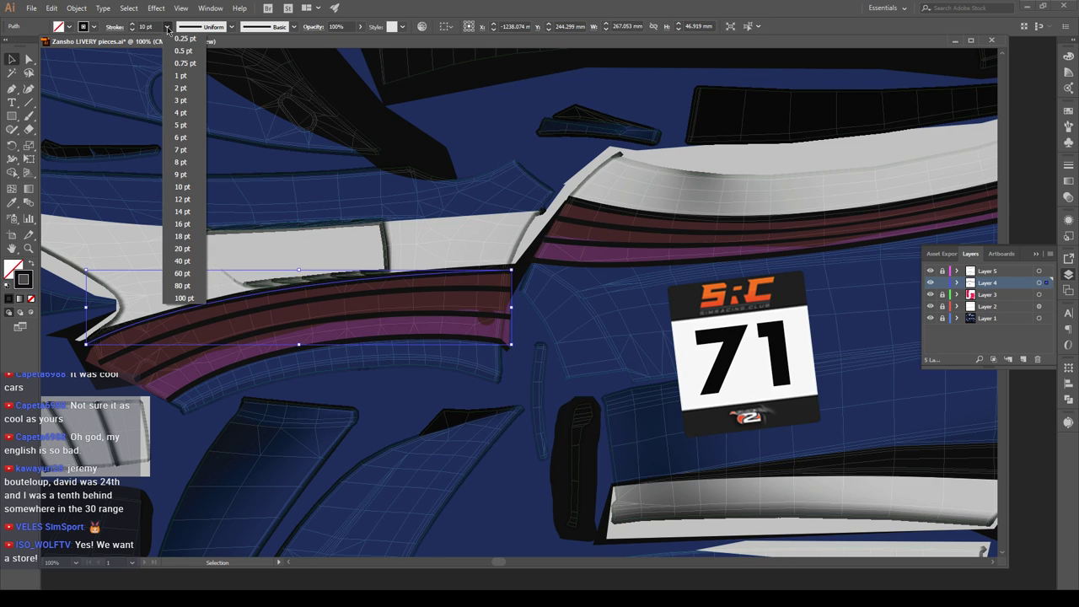
left_click(183, 200)
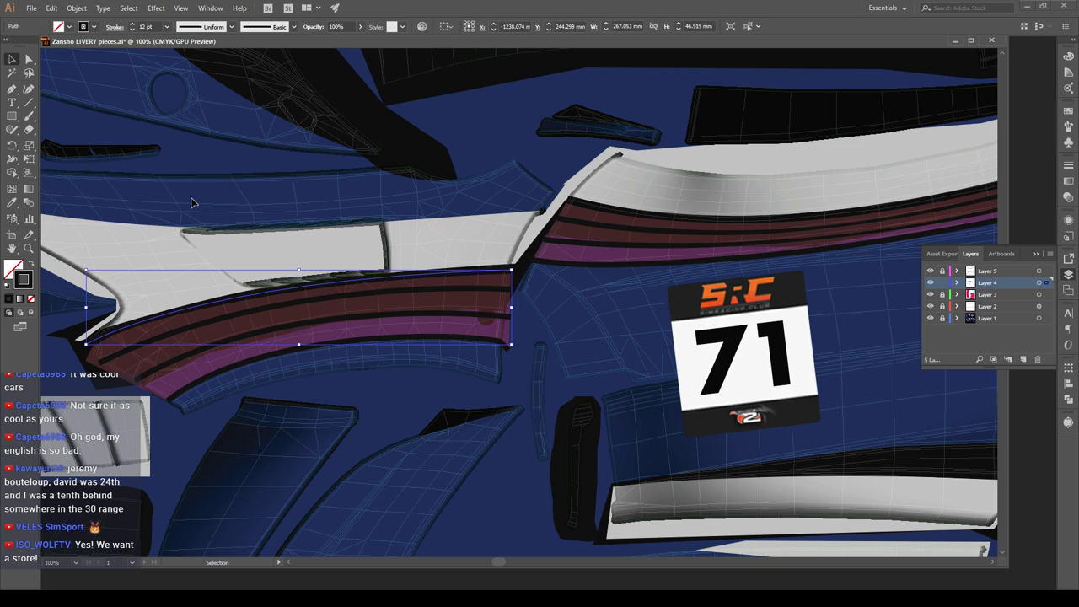
left_click(168, 27)
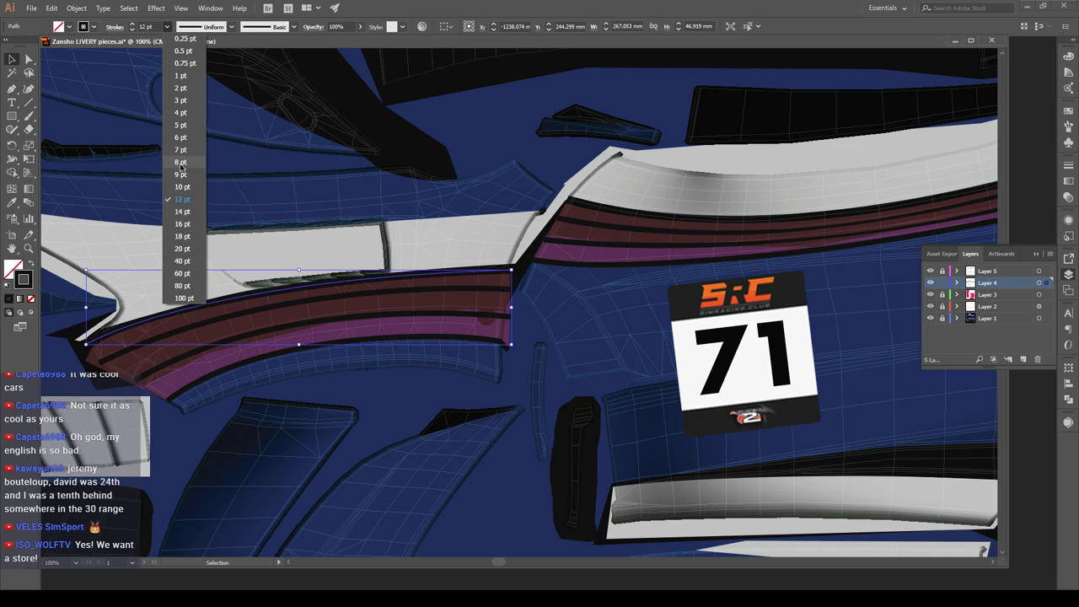
left_click(189, 212)
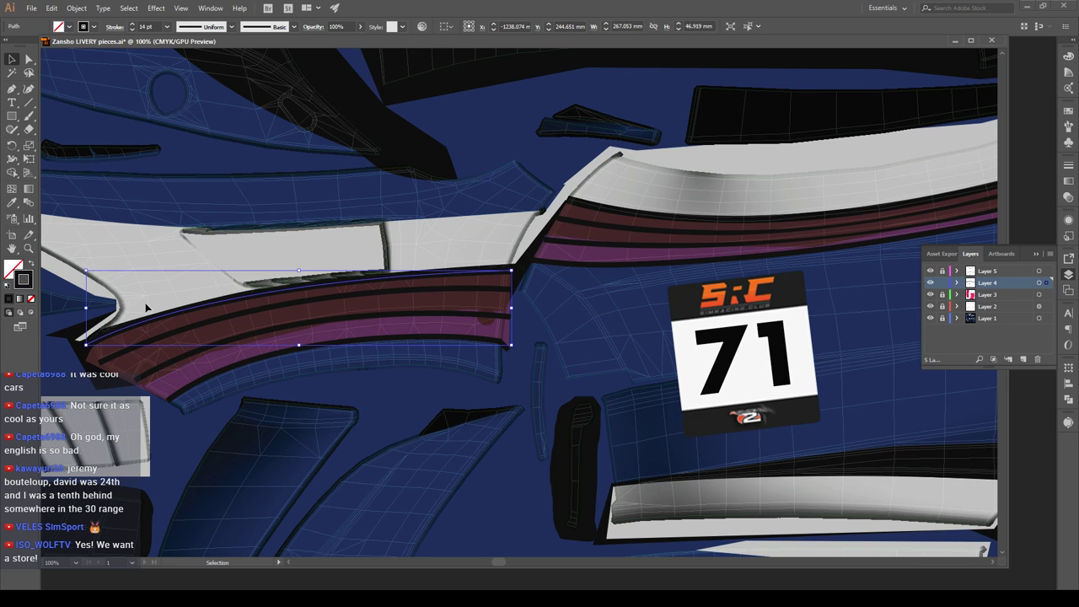
Step: Nudge both end anchor points of the curve to fit it along the white panel's lower edge
key("a")
left_click(85, 345)
key("Up")
key("Up")
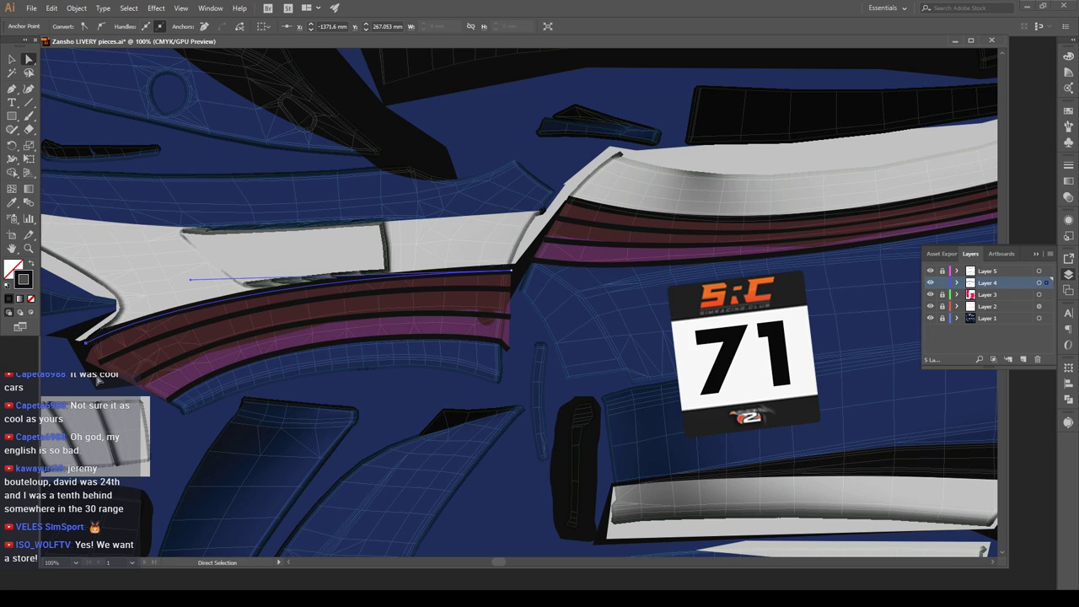
left_click_drag(510, 271, 511, 269)
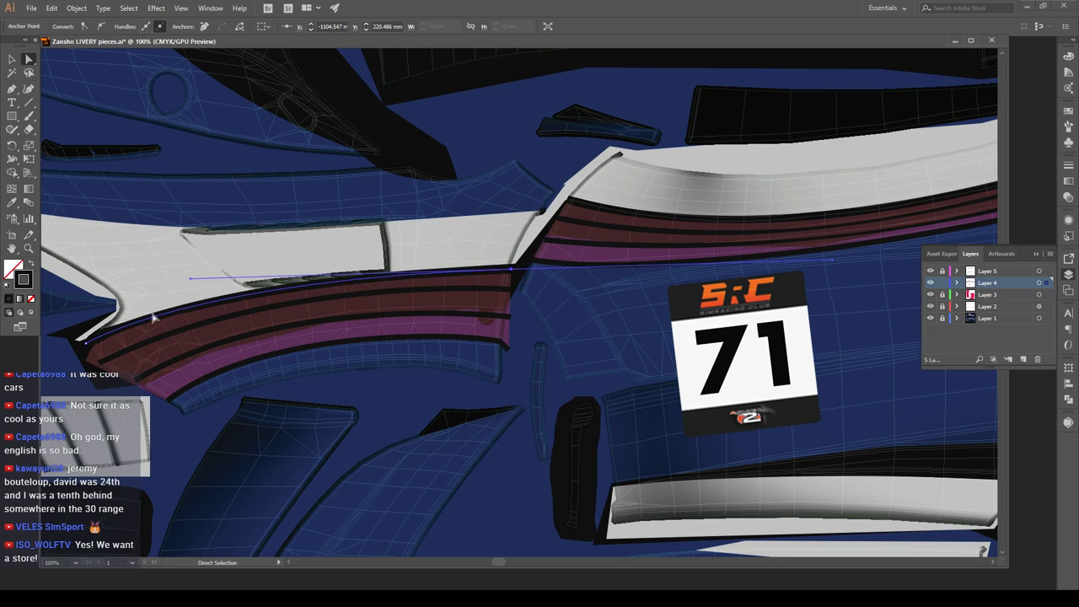
left_click(85, 344)
left_click_drag(86, 346, 86, 345)
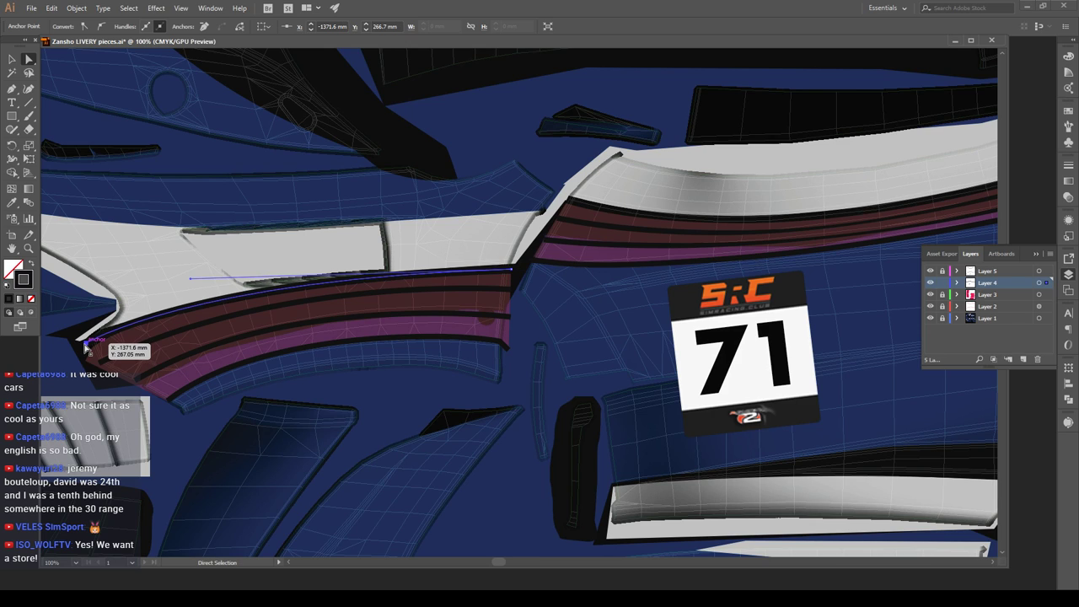
left_click_drag(511, 269, 511, 268)
key("Down")
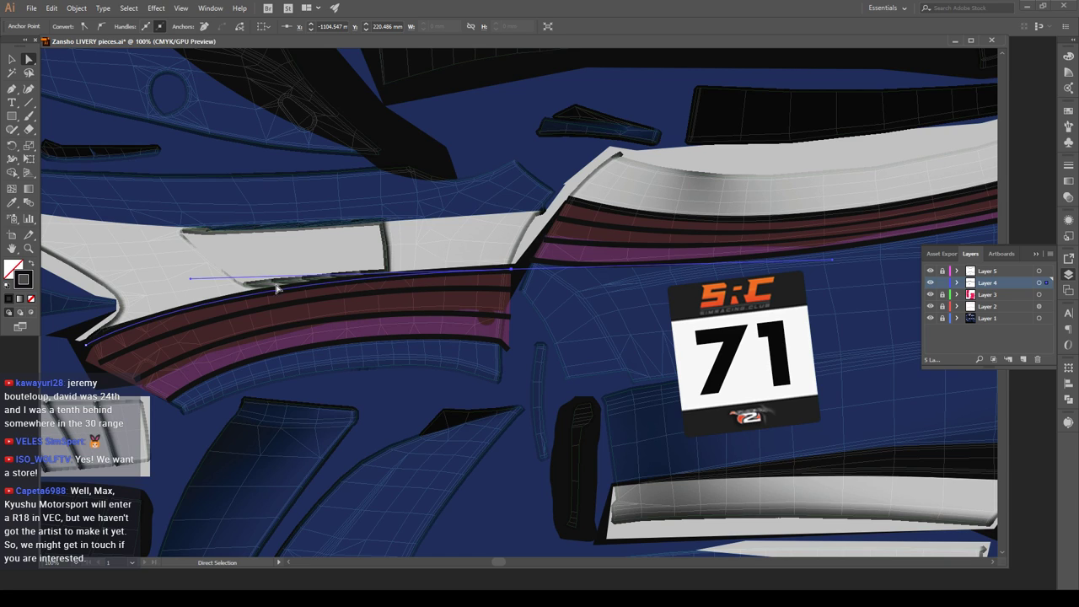
Step: Try a 16 pt stroke weight on the upper-edge curve, return it to 14 pt, and deselect it
left_click(489, 200)
left_click_drag(489, 200, 397, 176)
left_click_drag(586, 202, 441, 205)
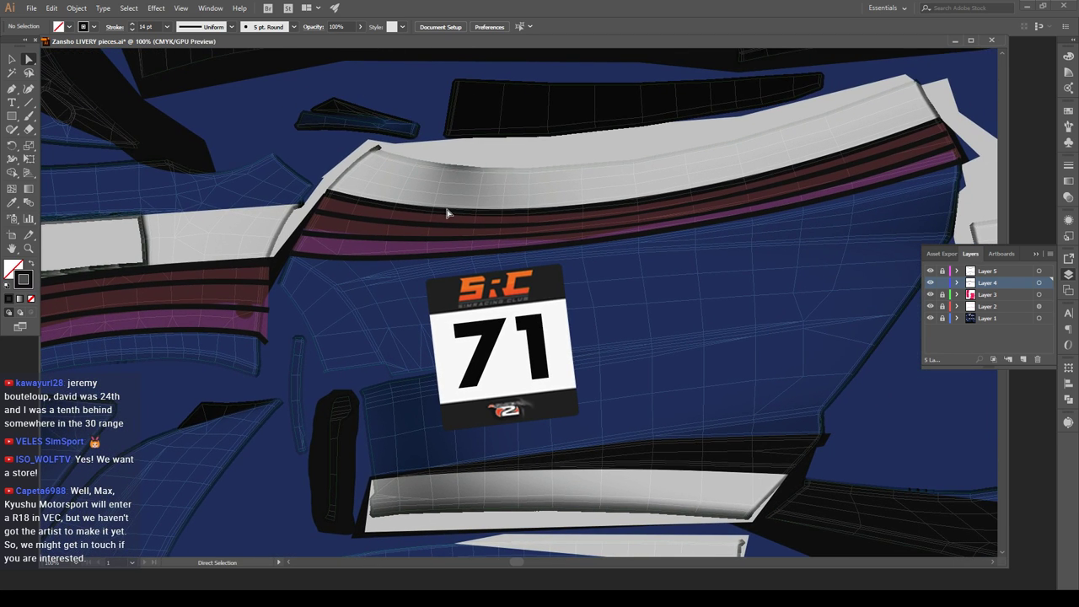
left_click_drag(322, 268, 532, 301)
left_click(439, 302)
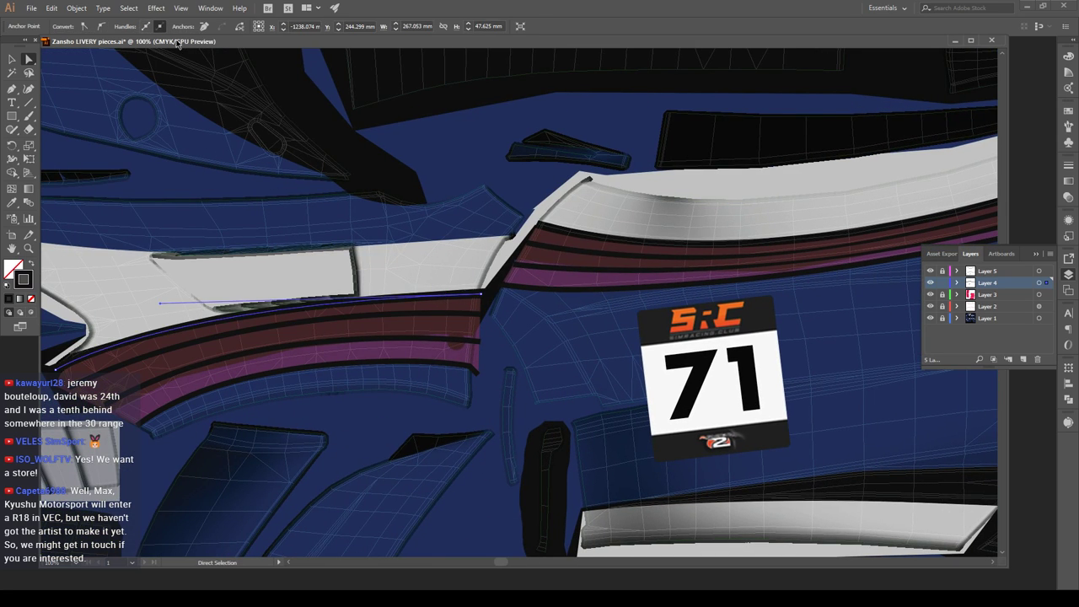
left_click(13, 61)
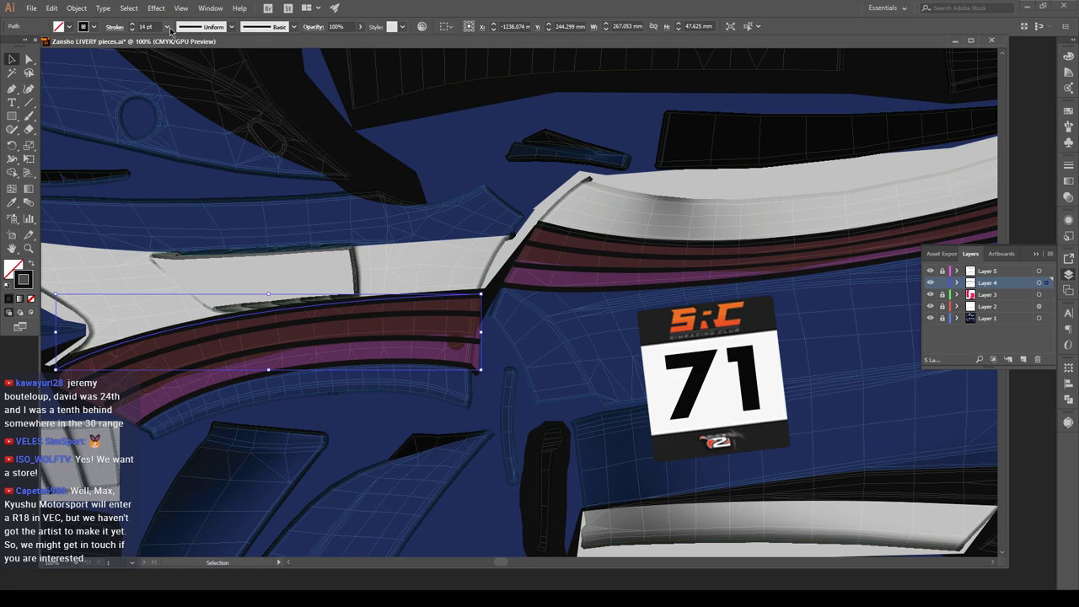
left_click(167, 27)
left_click(199, 224)
left_click(168, 29)
left_click(187, 217)
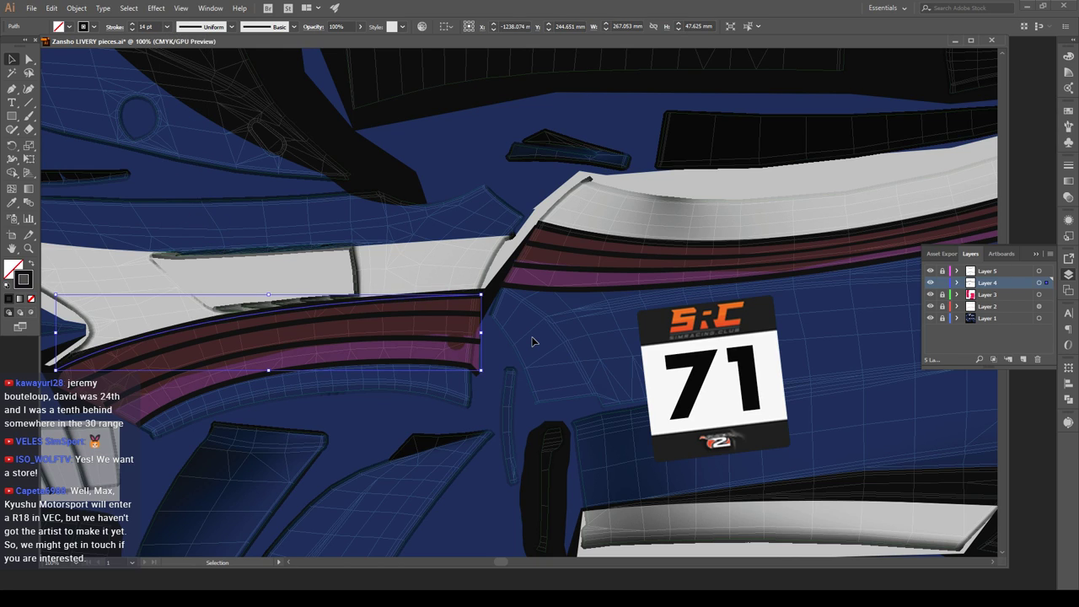
left_click(591, 332)
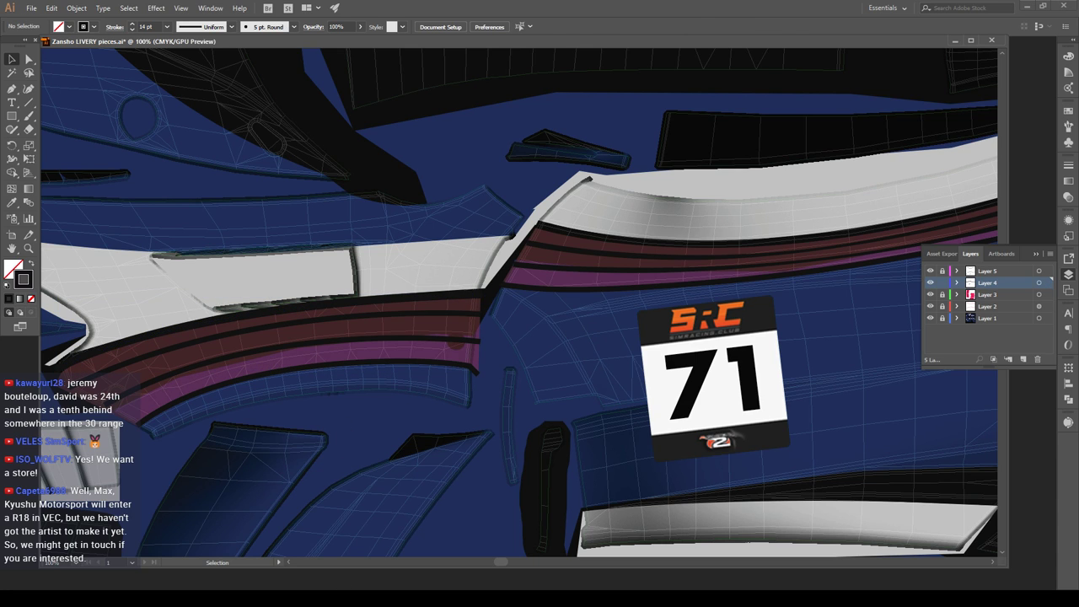
Step: Check the McLaren in the rFactor 2 showroom, return to Photoshop, and examine the green side stripes around the panel joint
left_click(342, 597)
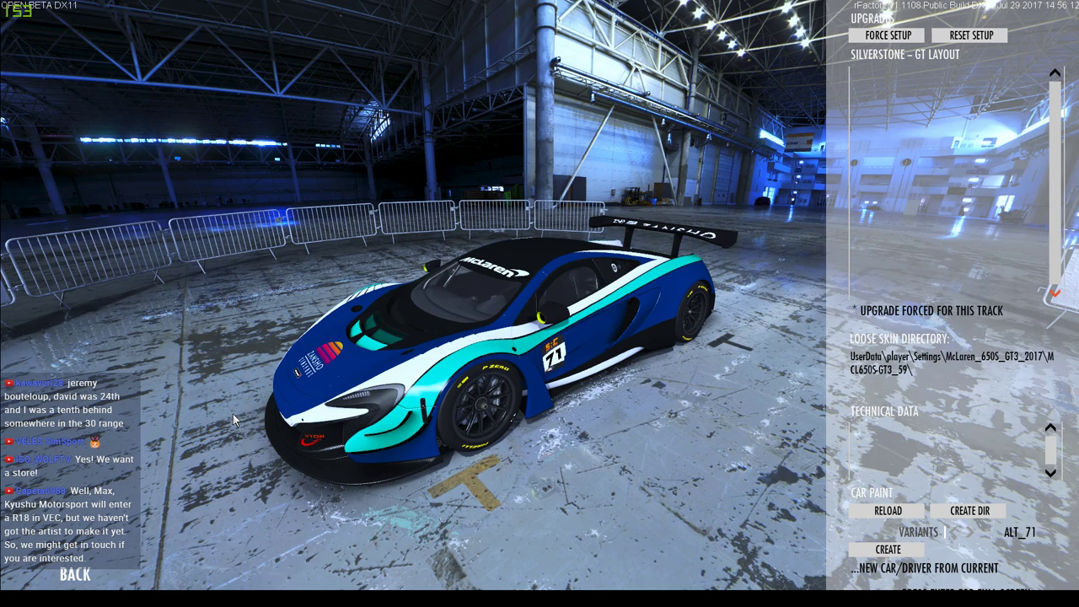
key("alt+Tab")
key("alt+Tab")
left_click_drag(460, 242, 546, 245)
left_click_drag(699, 266, 861, 289)
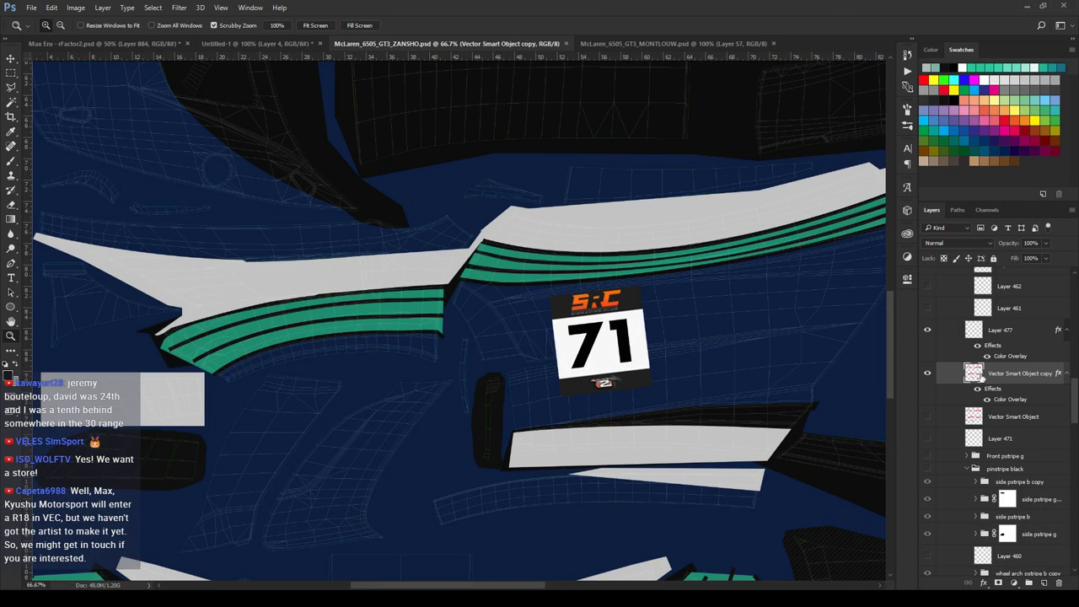
left_click(402, 331)
left_click(402, 330)
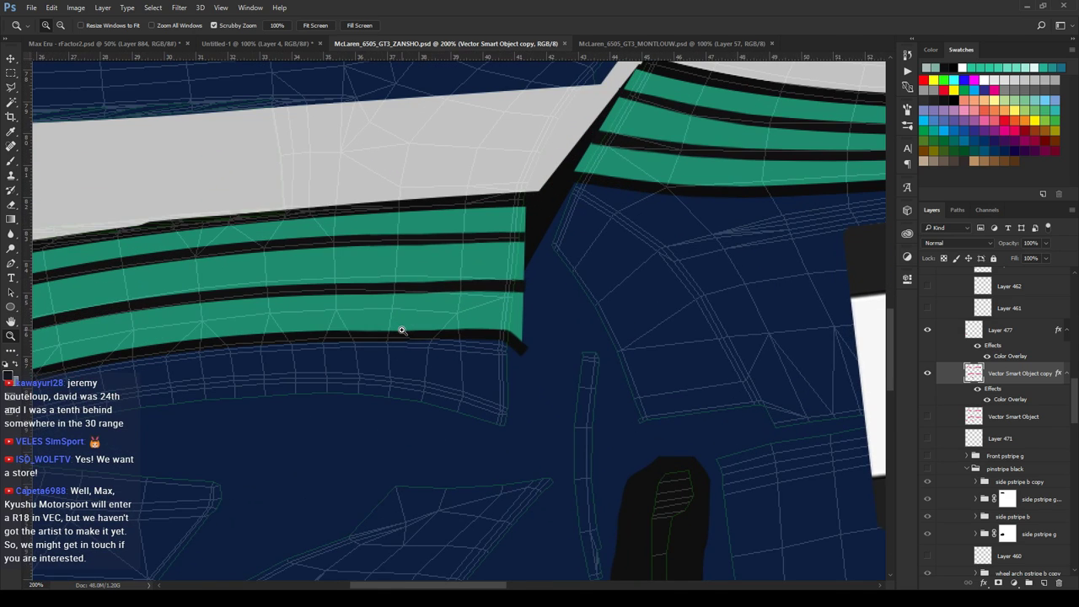
key("l")
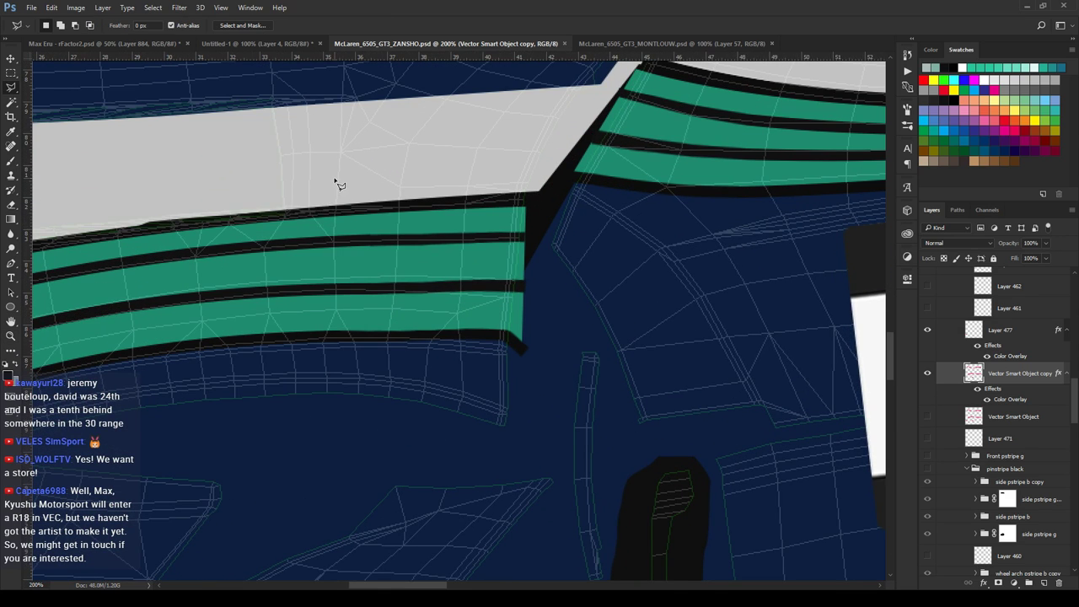
key("z")
left_click(335, 263, "alt")
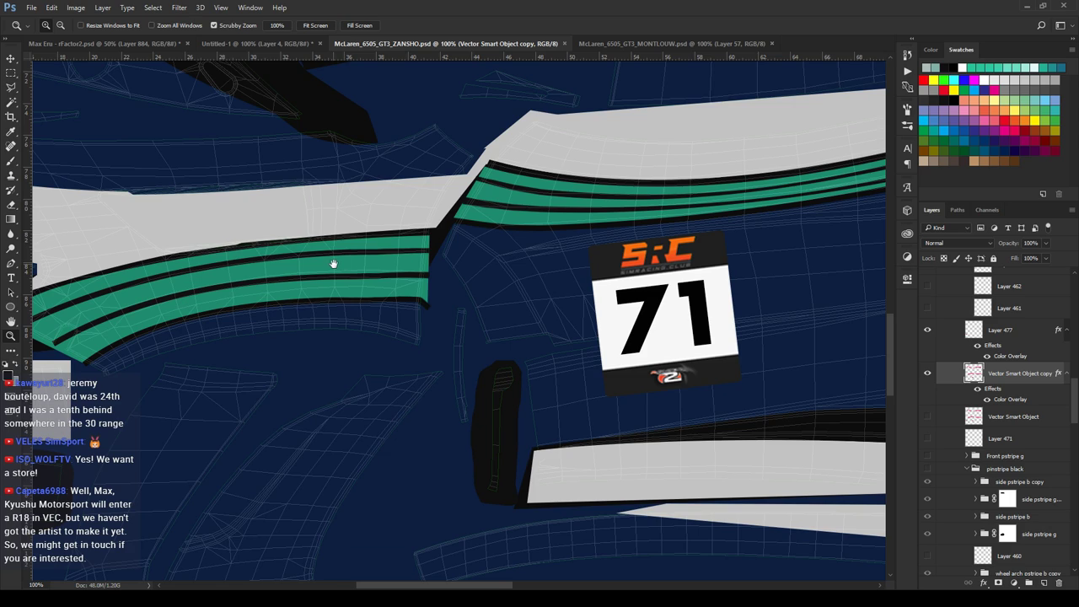
left_click_drag(333, 264, 386, 265)
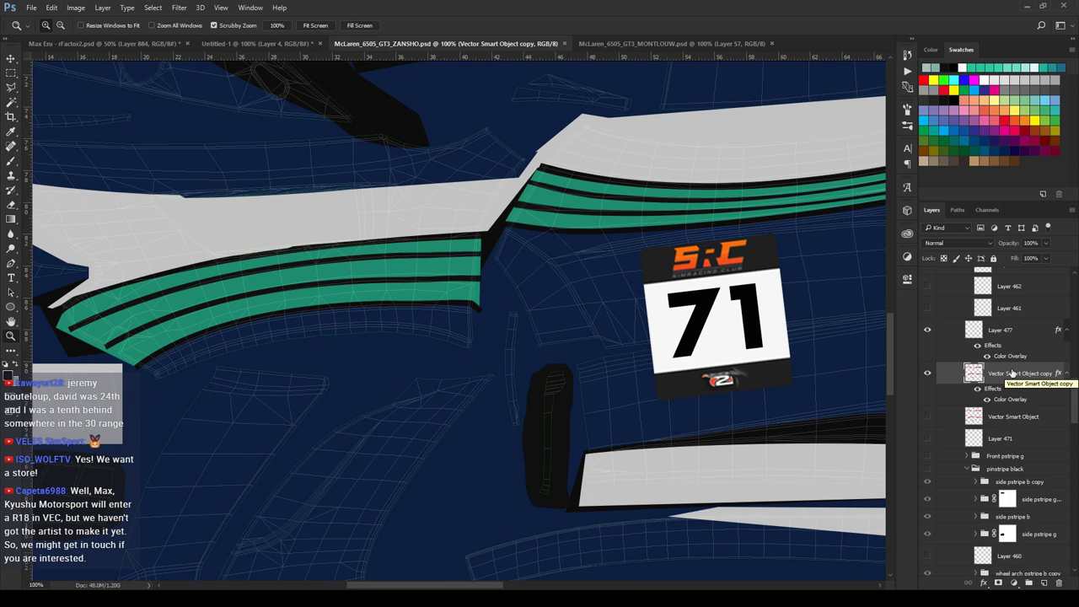
Step: Duplicate the Vector Smart Object copy layer and hide the original copy beneath it
left_click_drag(1011, 373, 1045, 583)
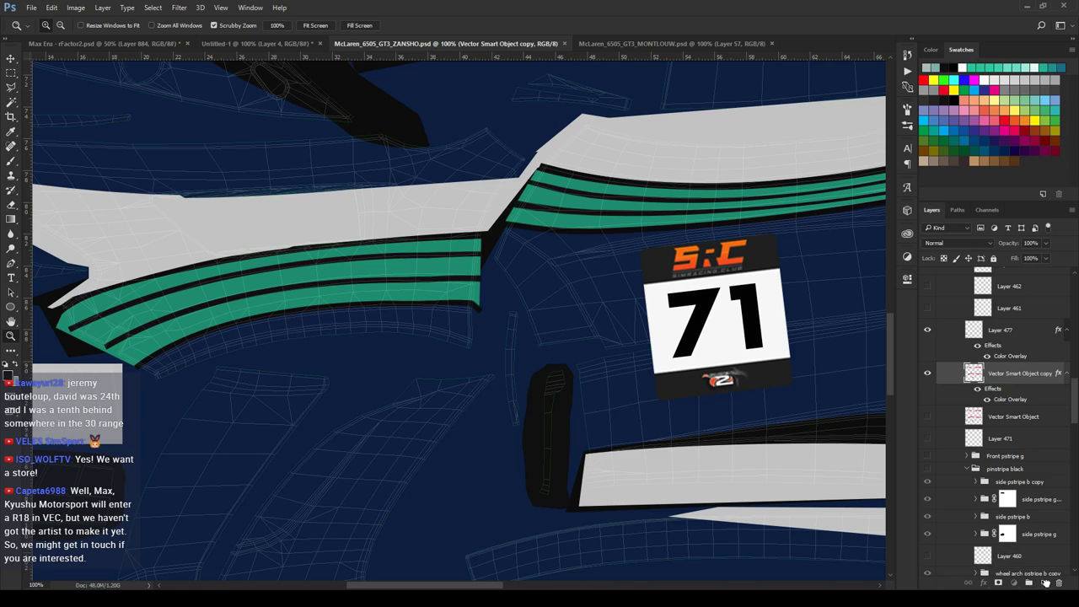
left_click(928, 415)
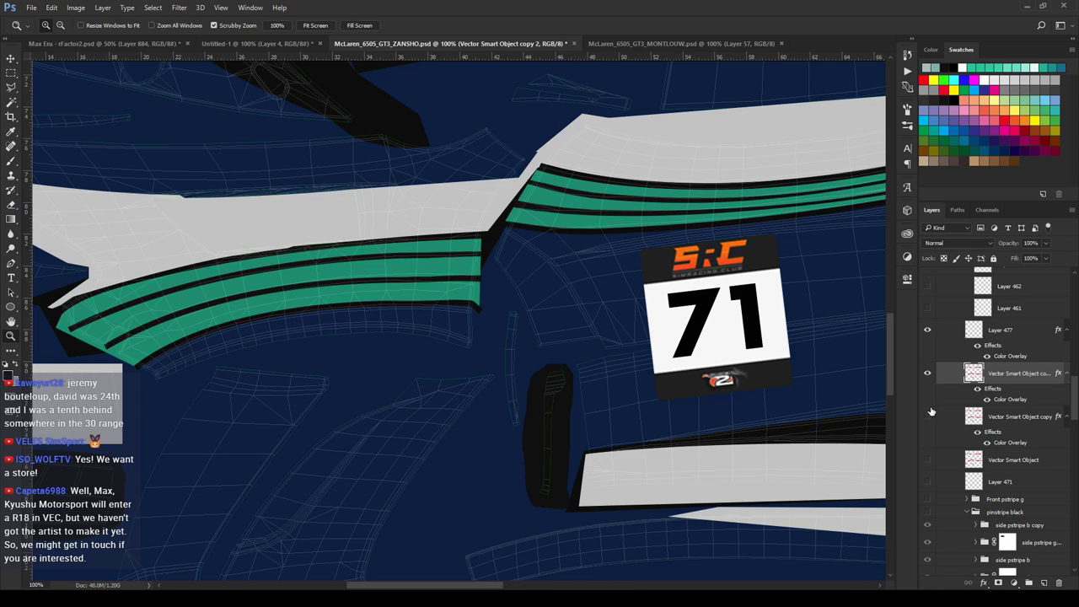
right_click(995, 374)
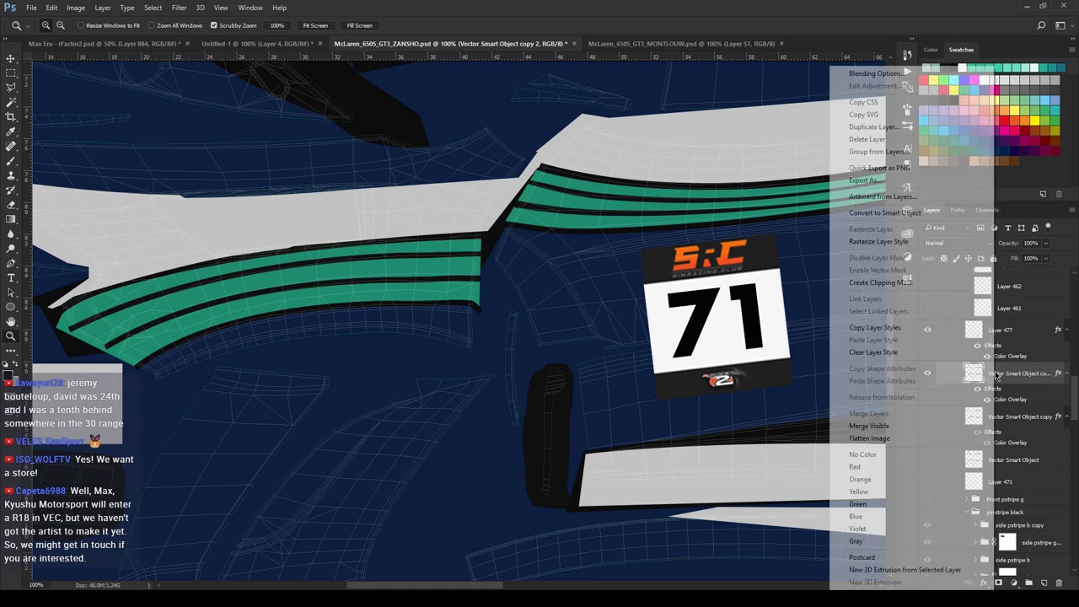
left_click(1011, 364)
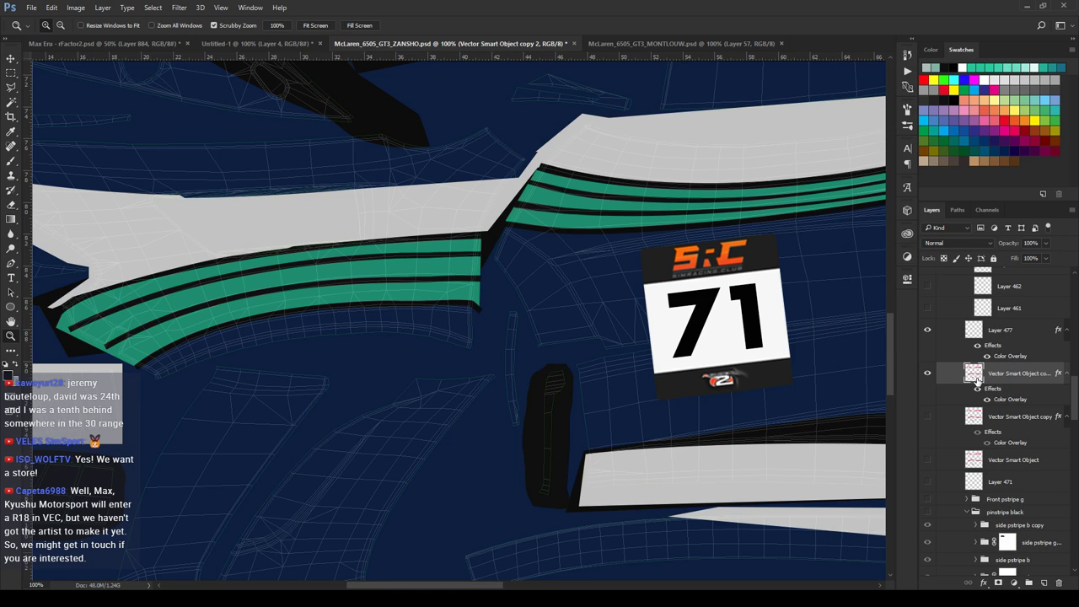
Step: Check the Color Overlay settings of the Vector Smart Object copy 2 layer and rasterize its layer style
right_click(978, 380)
left_click(964, 116)
mouse_move(449, 275)
left_mouse_down()
mouse_move(413, 210)
mouse_move(349, 195)
mouse_move(415, 226)
left_mouse_up()
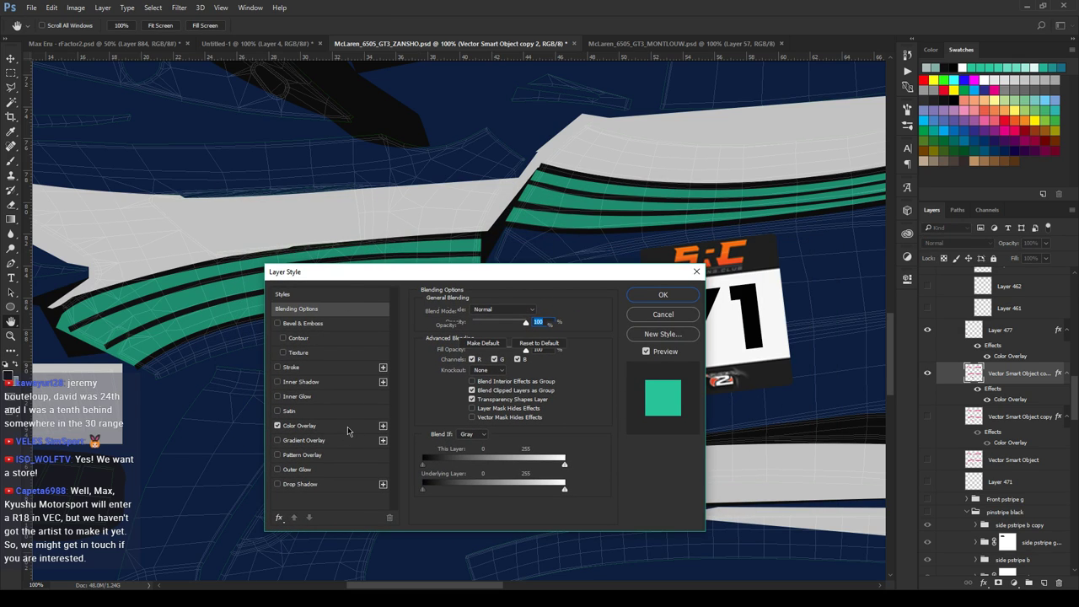
left_click(303, 426)
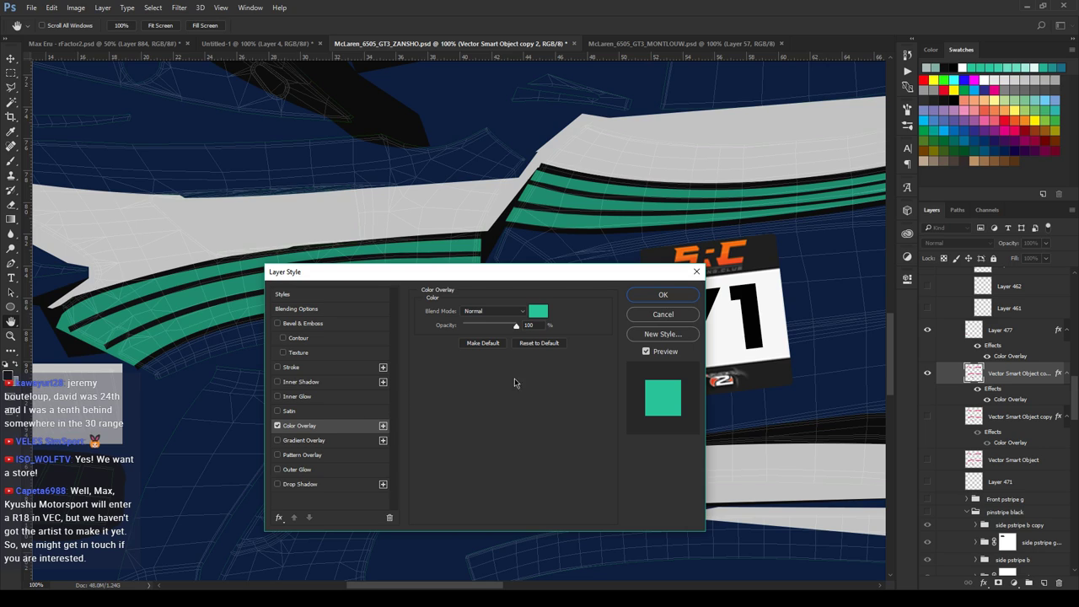
left_click(663, 295)
right_click(972, 373)
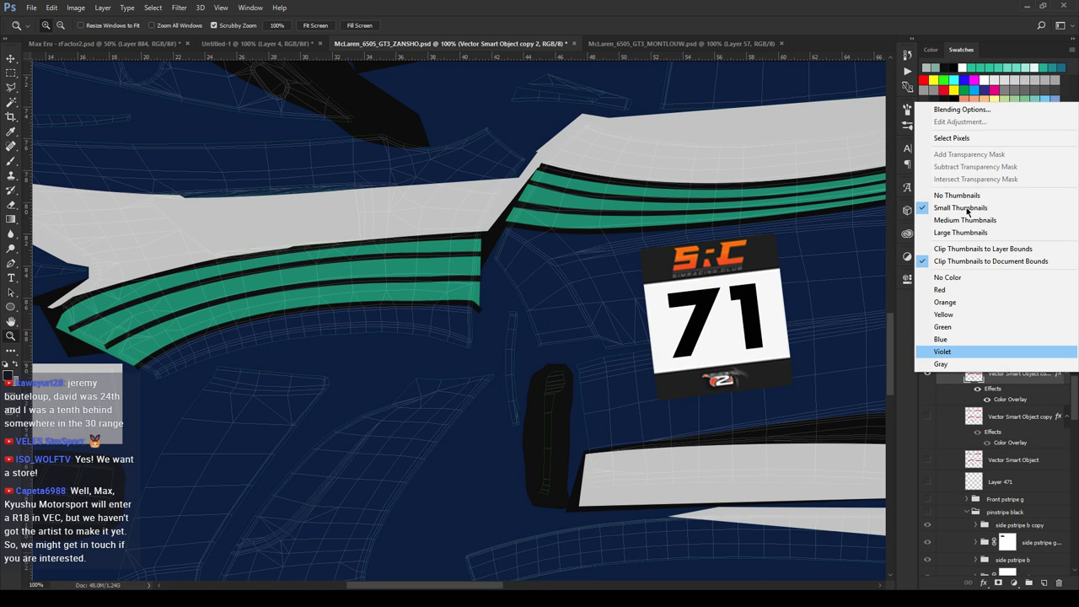
left_click(1018, 378)
right_click(1018, 379)
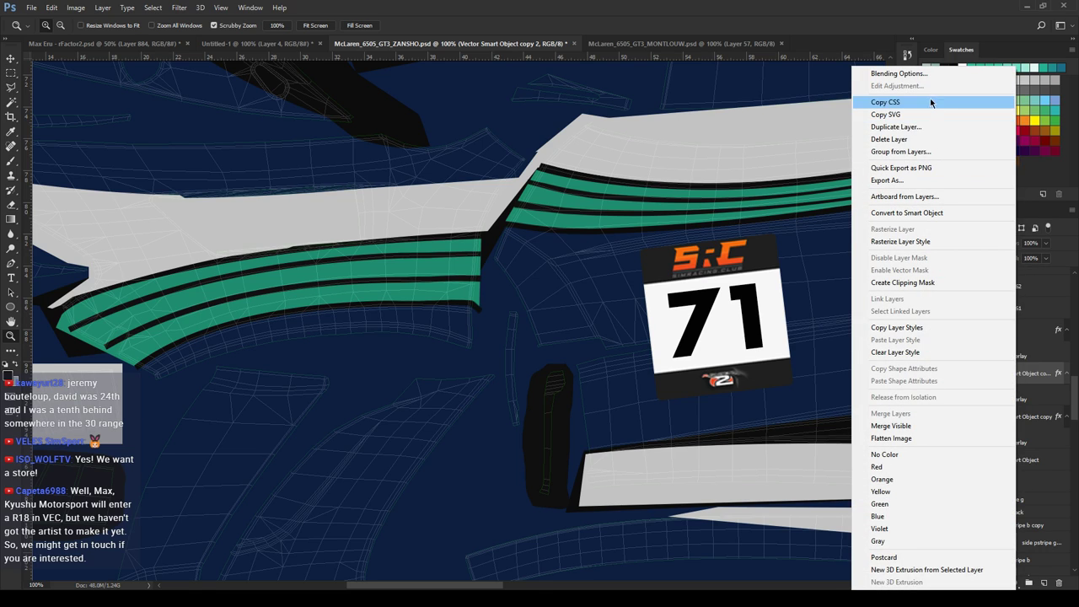
left_click(900, 241)
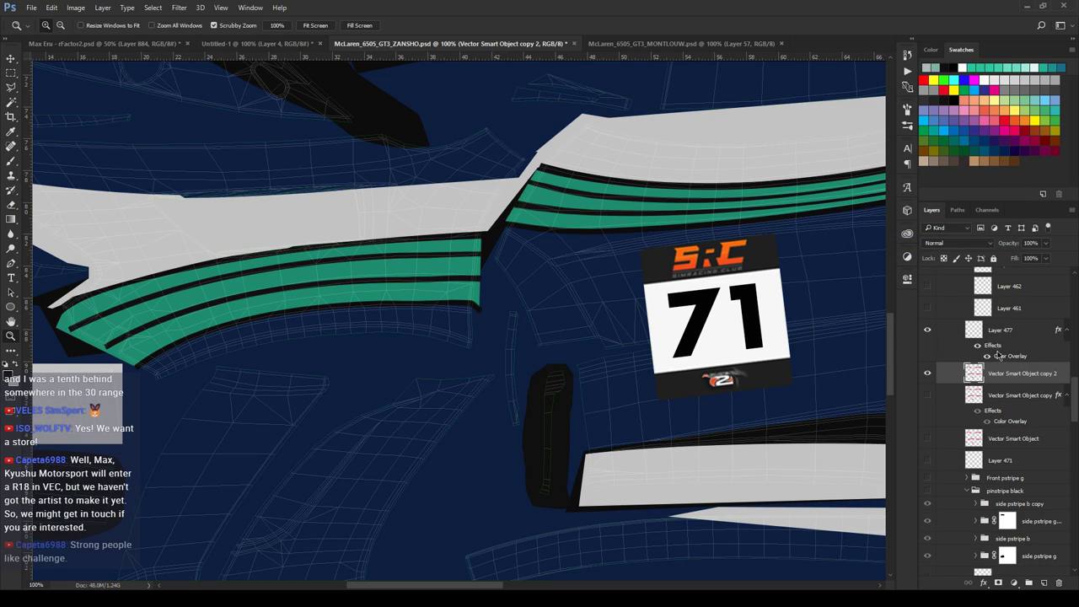
Step: Duplicate the rasterized Vector Smart Object copy 2 layer and hide the original beneath it
key("ctrl+j")
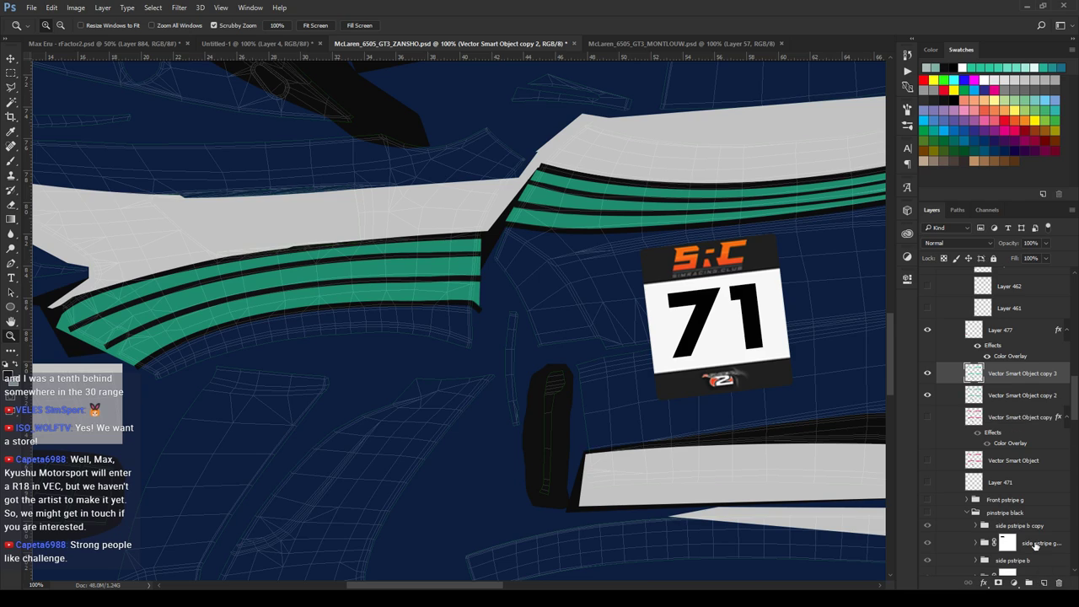
left_click(929, 397)
left_click_drag(434, 304, 639, 305)
Step: Outline the uppermost green stripe of the panel left of the number 71 with a polygonal lasso selection
key("l")
left_click_drag(243, 229, 310, 220)
left_click(72, 340)
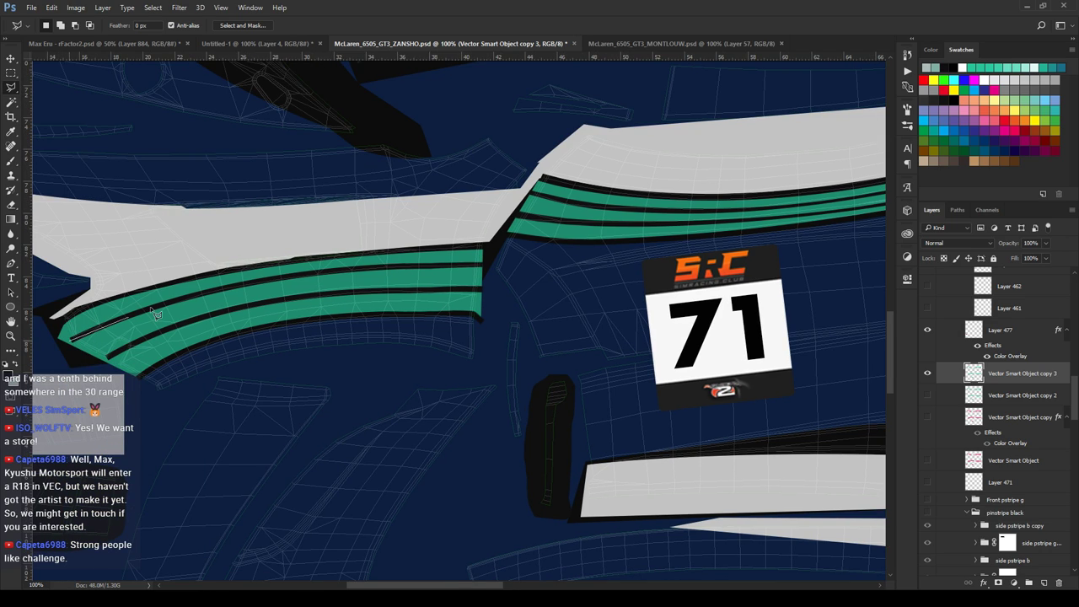
left_click(224, 288)
left_click(320, 273)
mouse_move(441, 273)
left_mouse_down()
mouse_move(489, 273)
mouse_move(367, 258)
mouse_move(254, 270)
mouse_move(80, 313)
mouse_move(68, 341)
left_mouse_up()
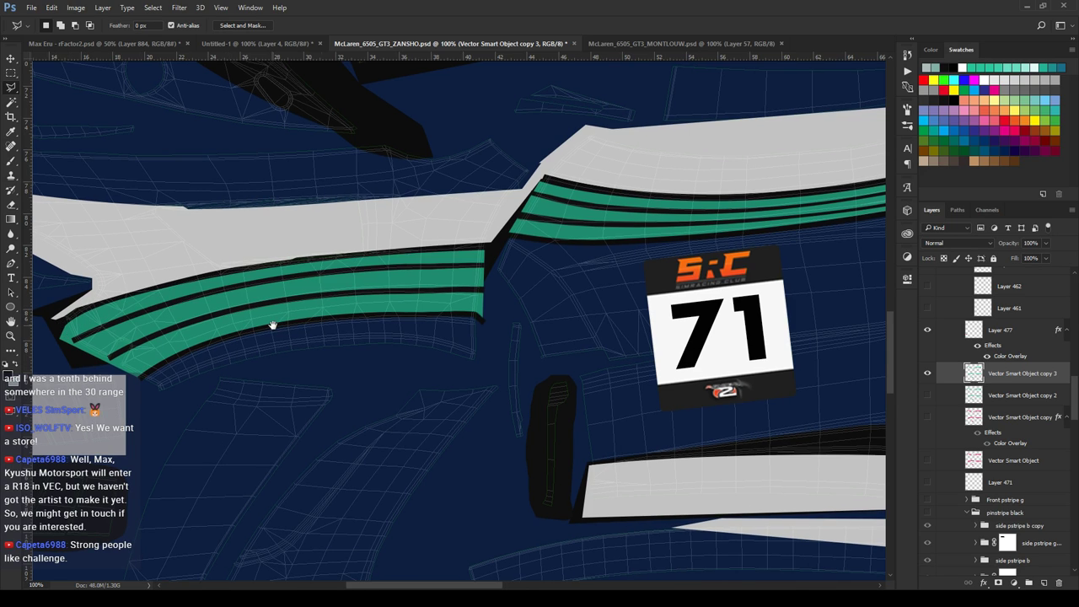
left_click_drag(273, 325, 354, 351)
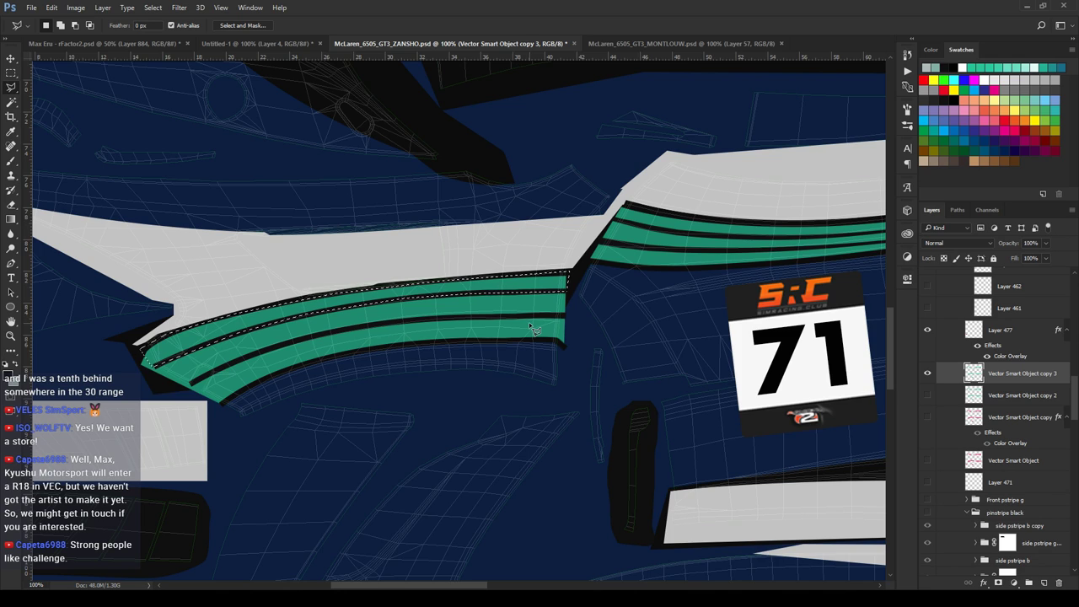
Step: Add the uppermost green stripe of the long curved panel above the number 71 to the lasso selection
key("i")
mouse_move(641, 307)
left_mouse_down()
mouse_move(487, 300)
mouse_move(633, 291)
mouse_move(607, 288)
left_mouse_up()
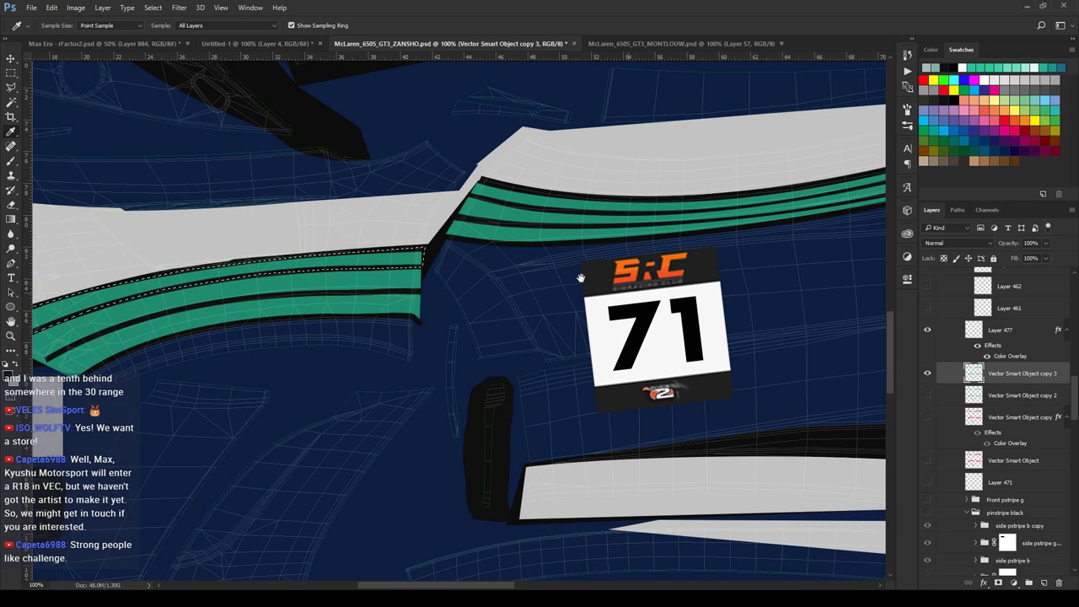
left_click(12, 88)
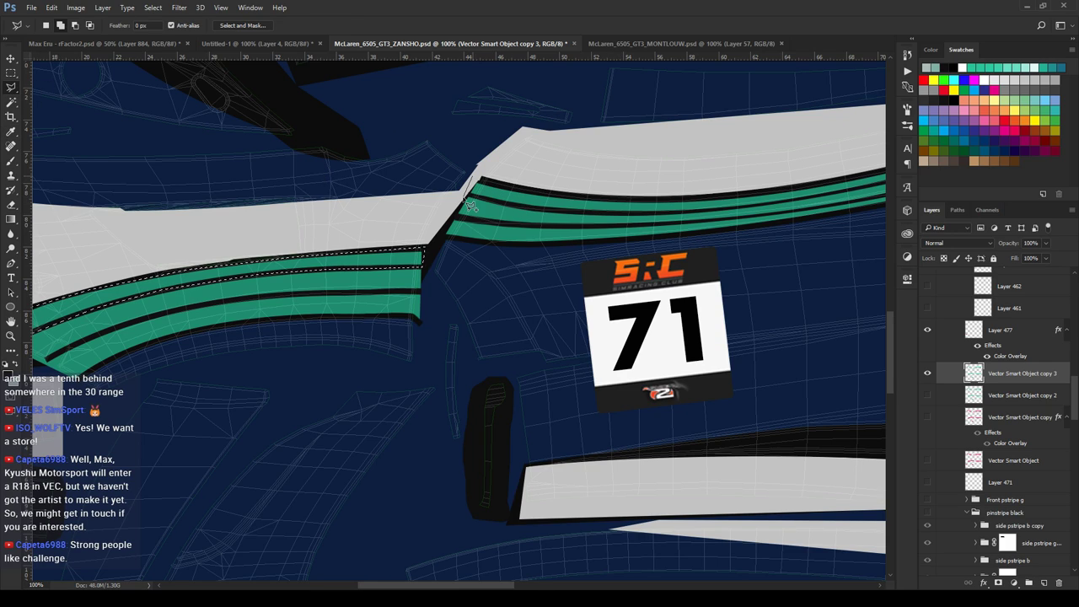
mouse_move(472, 202)
left_mouse_down()
mouse_move(521, 203)
mouse_move(520, 213)
mouse_move(688, 215)
left_mouse_up()
left_click(674, 211)
mouse_move(792, 159)
left_mouse_down()
mouse_move(475, 231)
mouse_move(344, 233)
mouse_move(350, 278)
mouse_move(314, 284)
mouse_move(376, 274)
left_mouse_up()
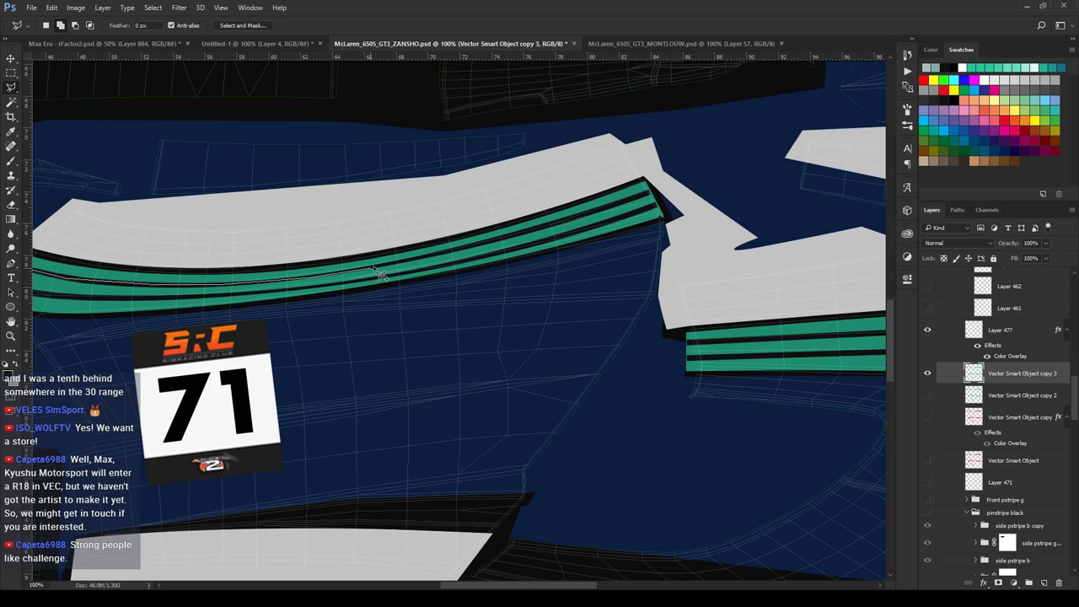
mouse_move(489, 246)
left_mouse_down()
mouse_move(653, 195)
mouse_move(652, 180)
mouse_move(514, 231)
mouse_move(358, 266)
mouse_move(239, 276)
left_mouse_up()
left_click(210, 272)
left_click(136, 270)
mouse_move(88, 258)
left_mouse_down()
mouse_move(371, 274)
mouse_move(308, 271)
left_mouse_up()
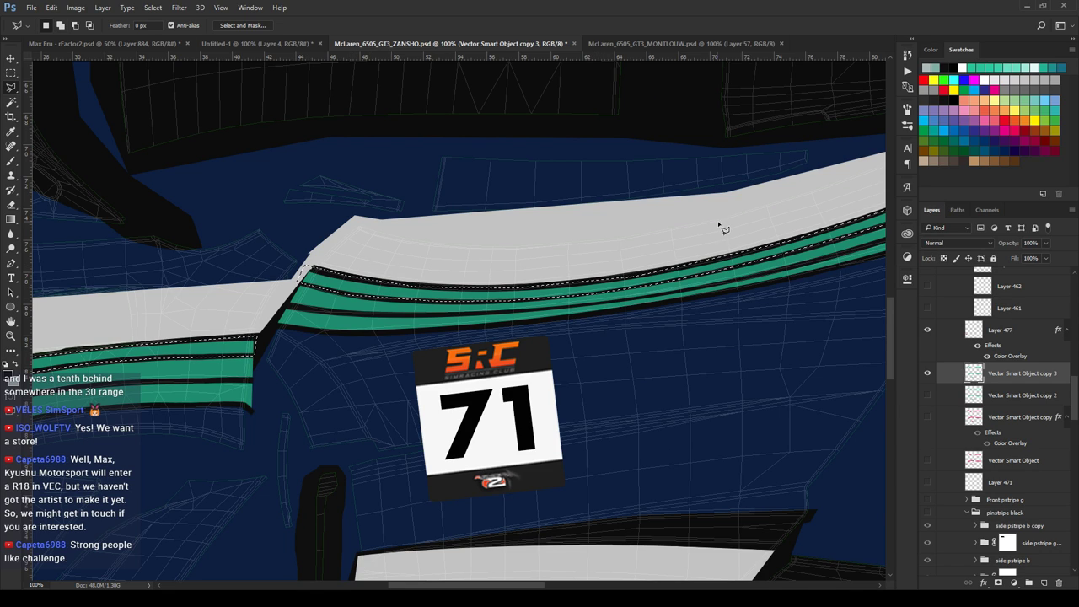
Step: Add the uppermost green stripe of the panel right of the number 71 to the selection, out to its pointed tip
left_click_drag(765, 259, 417, 234)
mouse_move(638, 282)
left_mouse_down()
mouse_move(554, 261)
mouse_move(494, 260)
mouse_move(452, 323)
left_mouse_up()
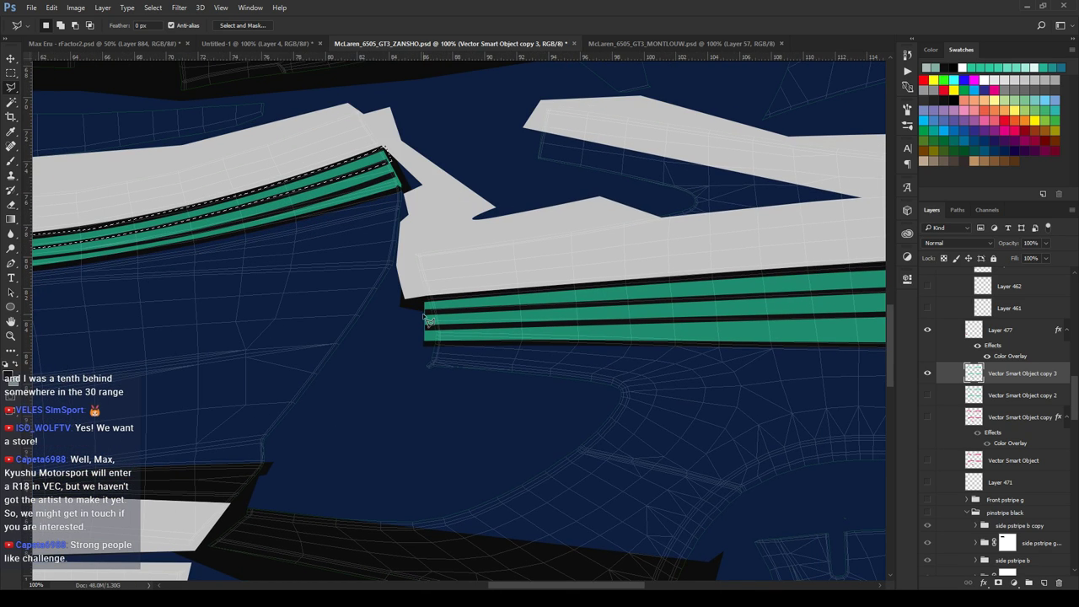
left_click(424, 311)
left_click_drag(786, 269, 455, 277)
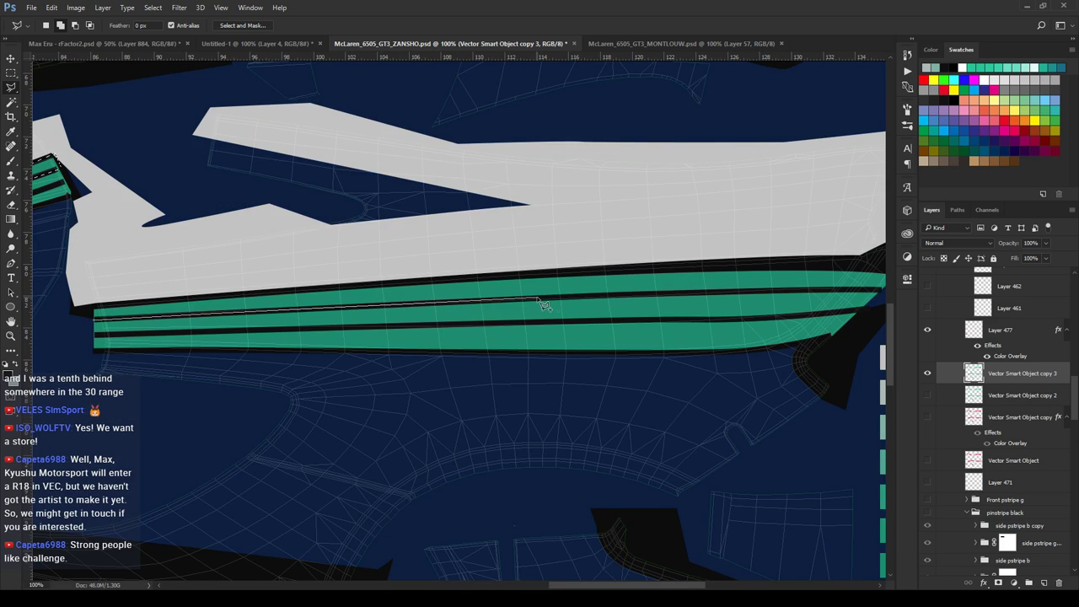
left_click(758, 290)
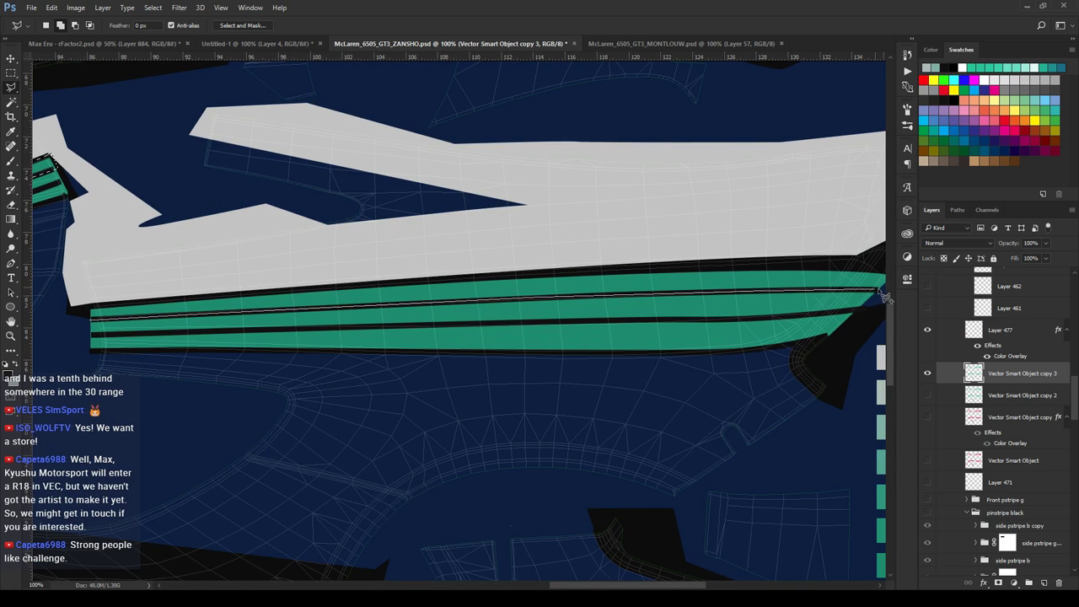
left_click_drag(735, 262, 647, 264)
left_click(792, 292)
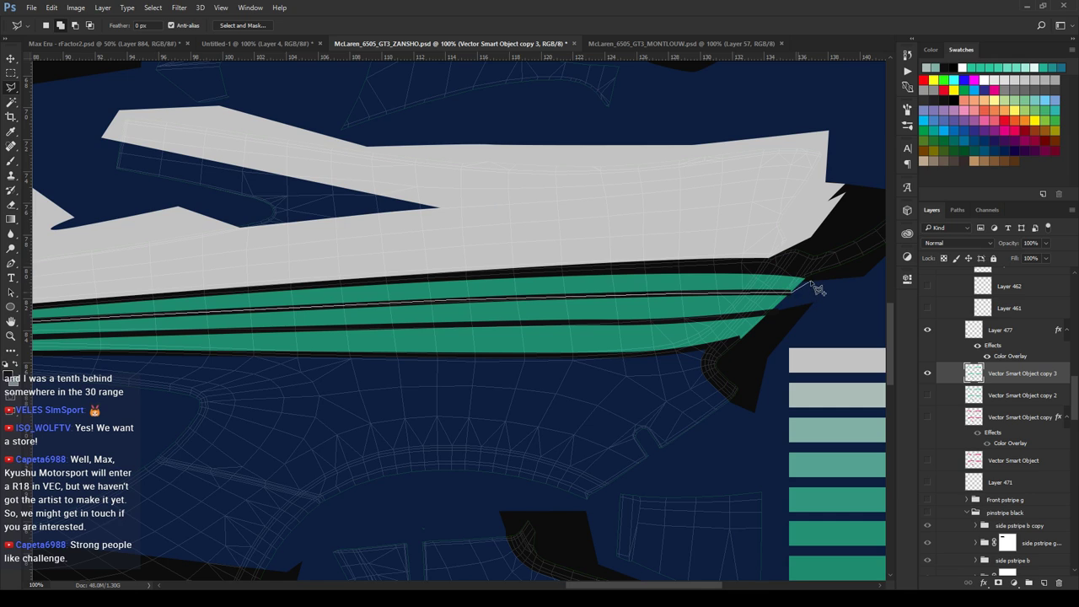
scroll(639, 269, "left", 5)
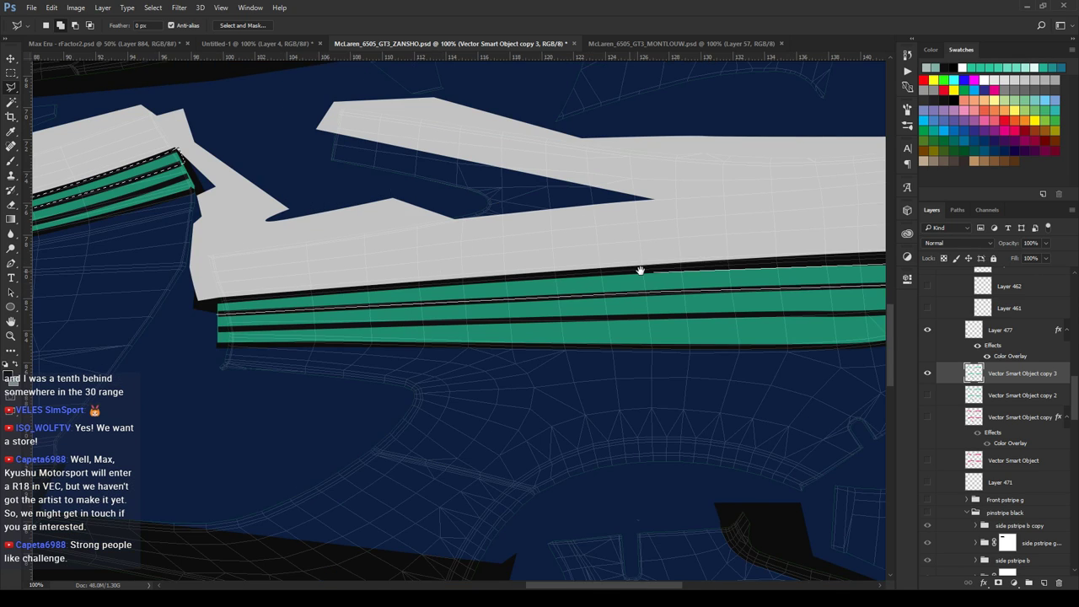
left_click(805, 261)
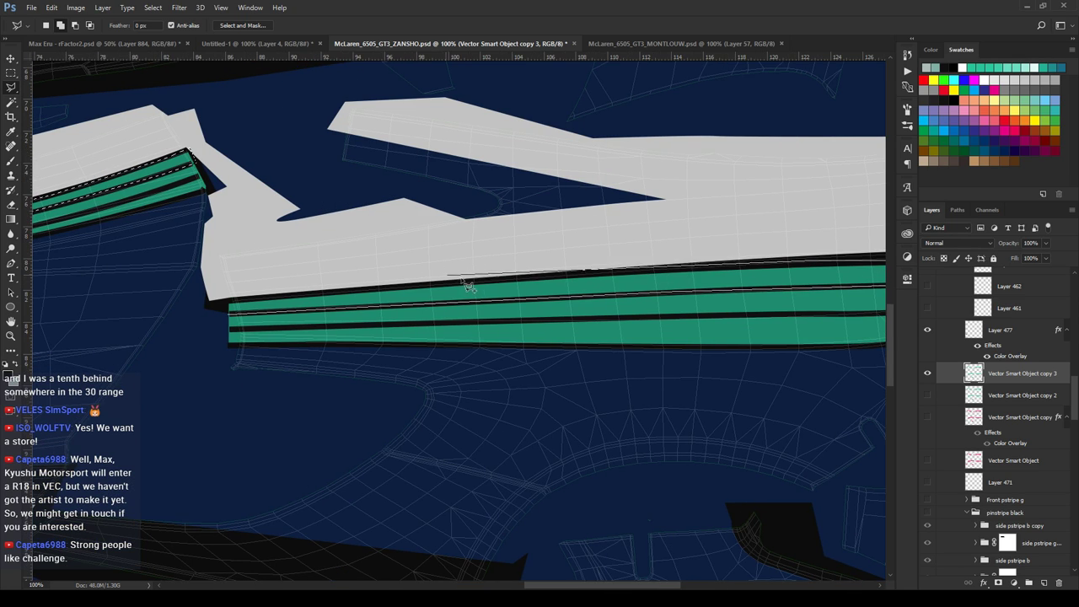
double_click(229, 306)
left_click_drag(189, 279, 1045, 244)
Step: Add the upper green stripe of the leaf-shaped piece beside the lower white bumper panel to the selection
left_click_drag(320, 377, 428, 228)
scroll(427, 229, "down", 15)
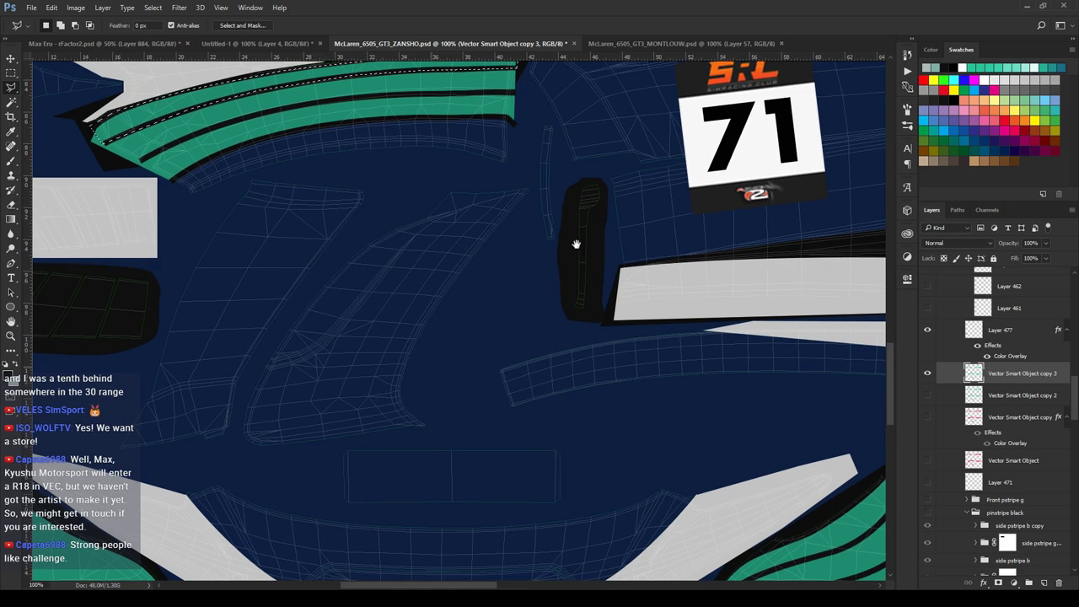
scroll(365, 186, "right", 2)
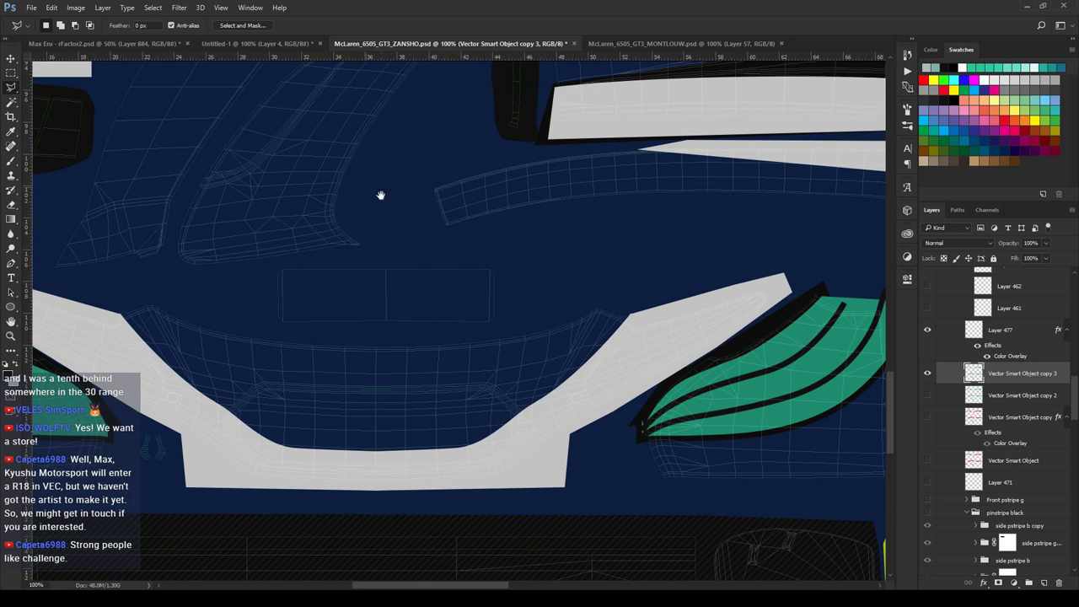
left_click(844, 304)
left_click(790, 365)
left_click(731, 389)
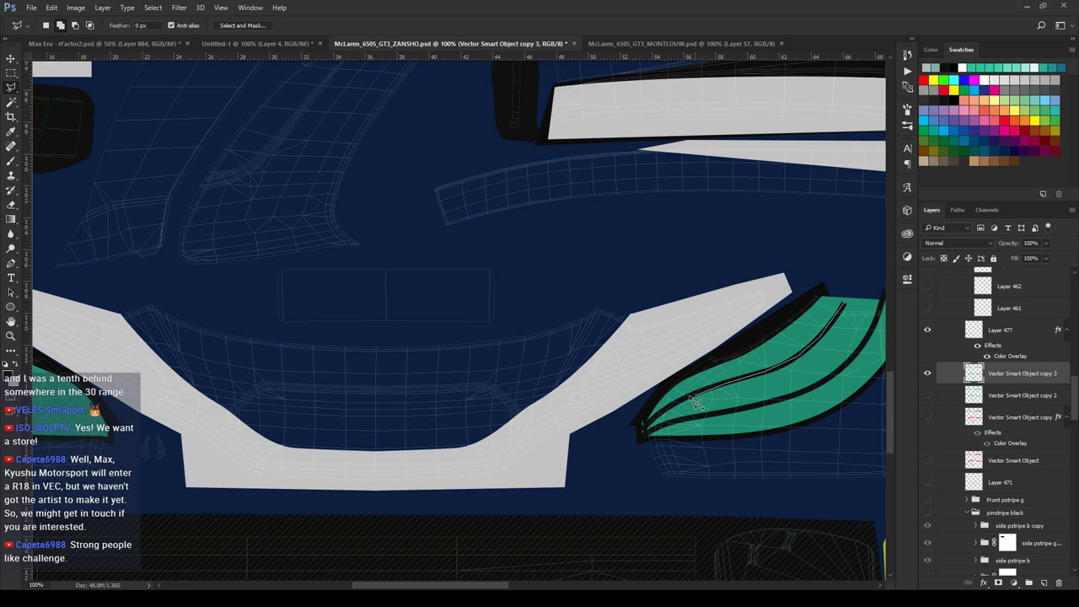
left_click(642, 430)
left_click(647, 406)
left_click(816, 290)
Step: Cut the selected uppermost green stripes from the Vector Smart Object copy 3 layer onto a new layer
left_click_drag(744, 234, 508, 352)
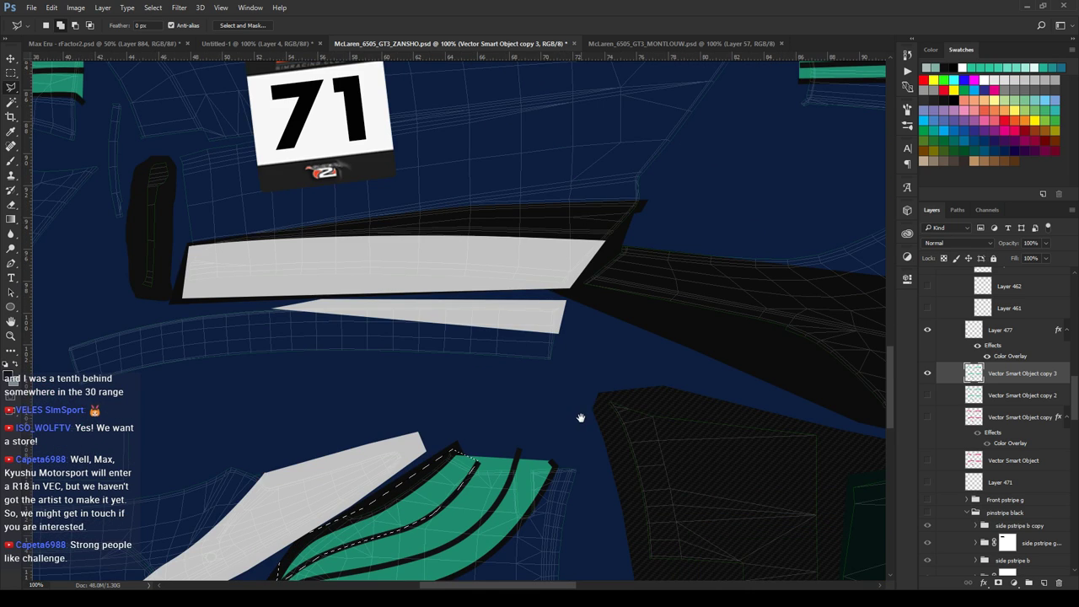
left_click_drag(564, 253, 580, 418)
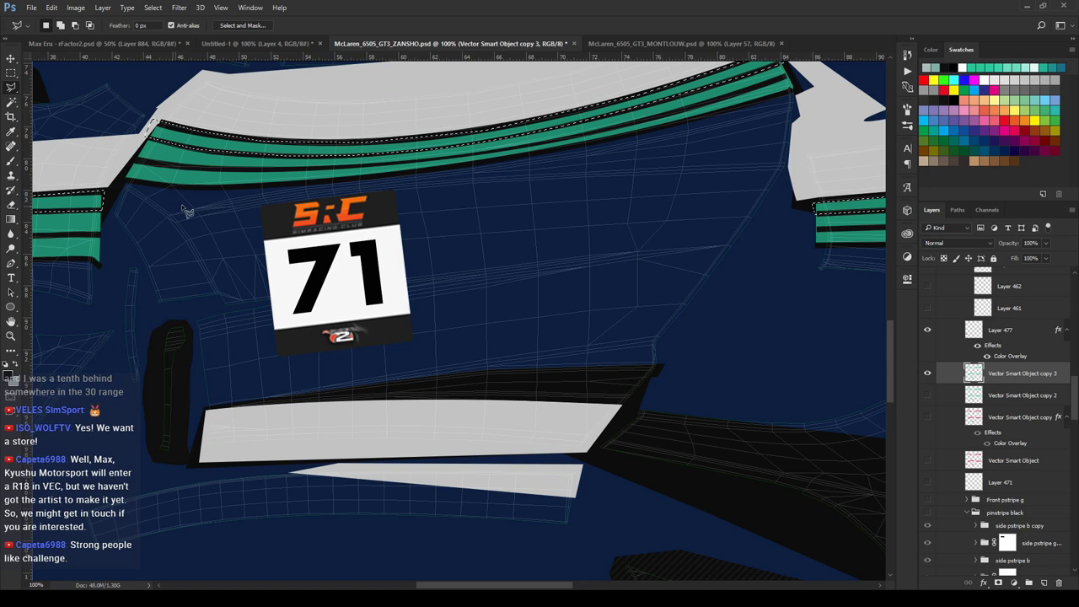
right_click(174, 134)
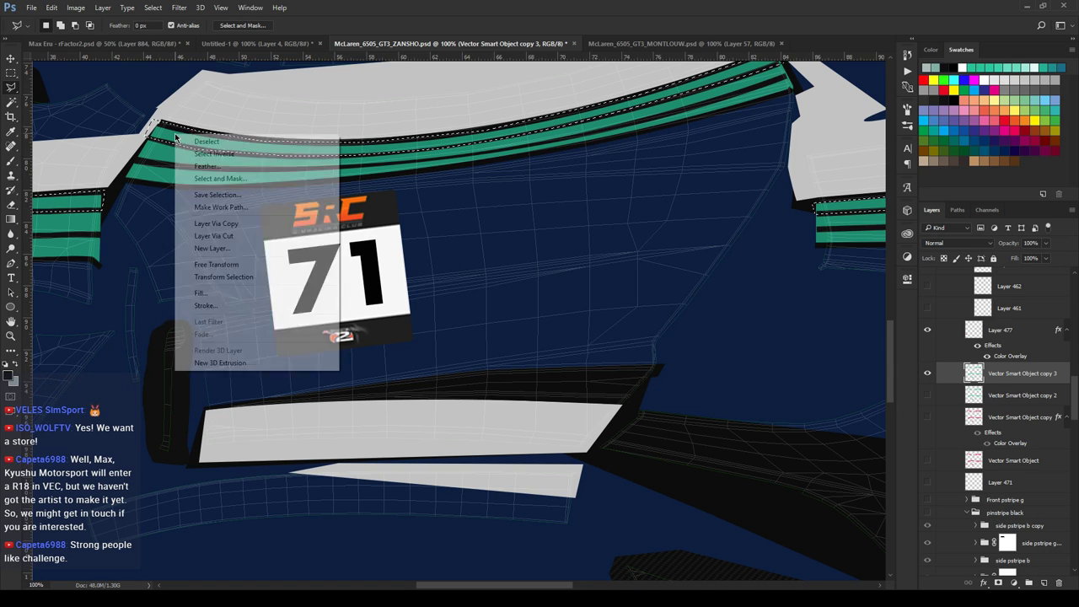
left_click(216, 236)
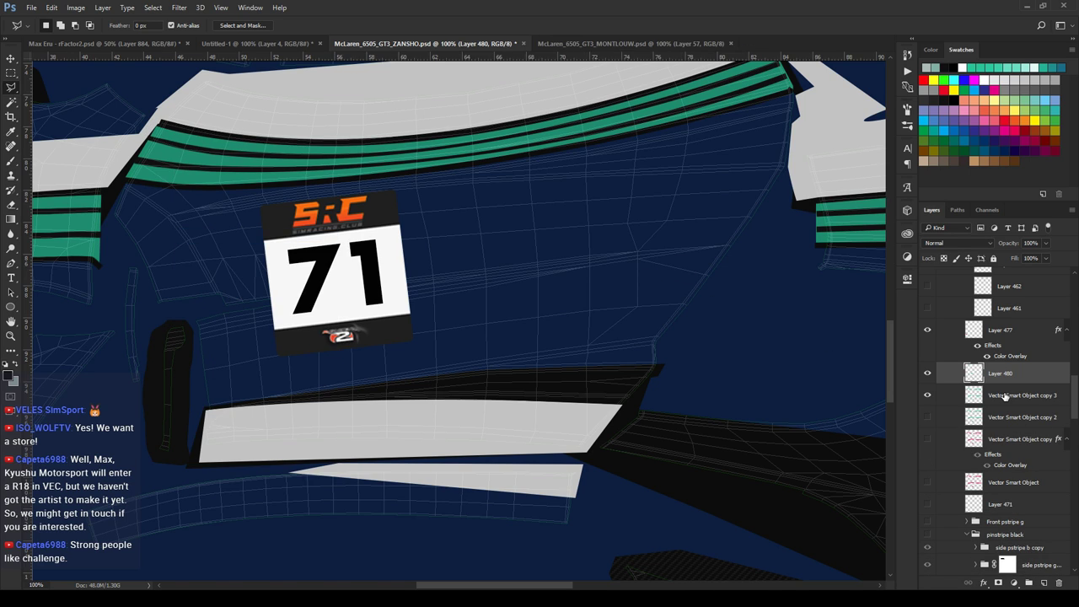
Step: On the Vector Smart Object copy 3 layer, select the second green stripe of the panel left of the number 71
left_click(1005, 395)
left_click_drag(222, 257, 482, 274)
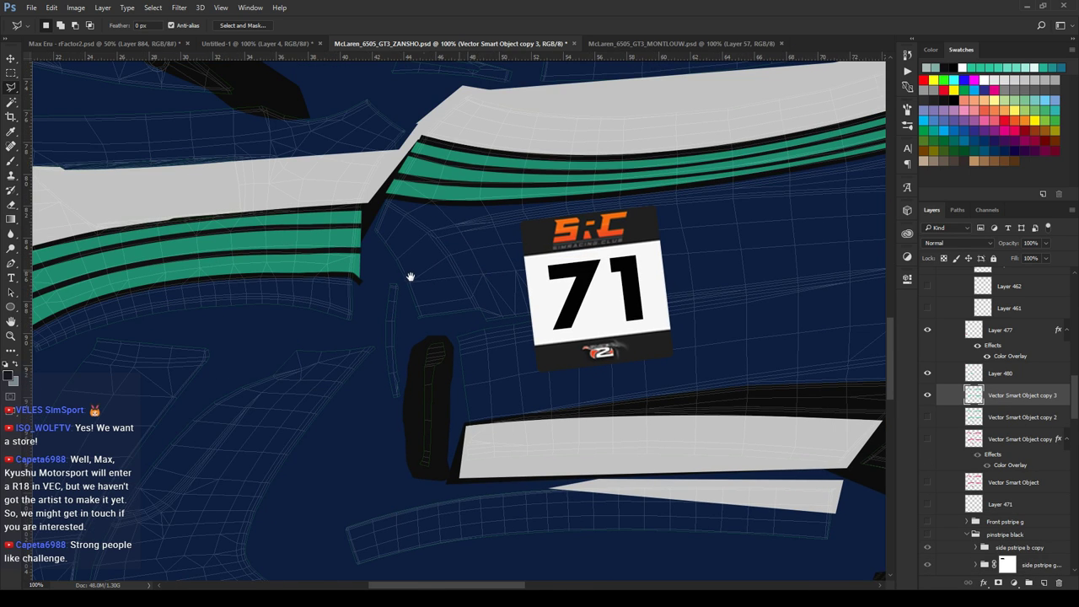
scroll(656, 247, "left", 5)
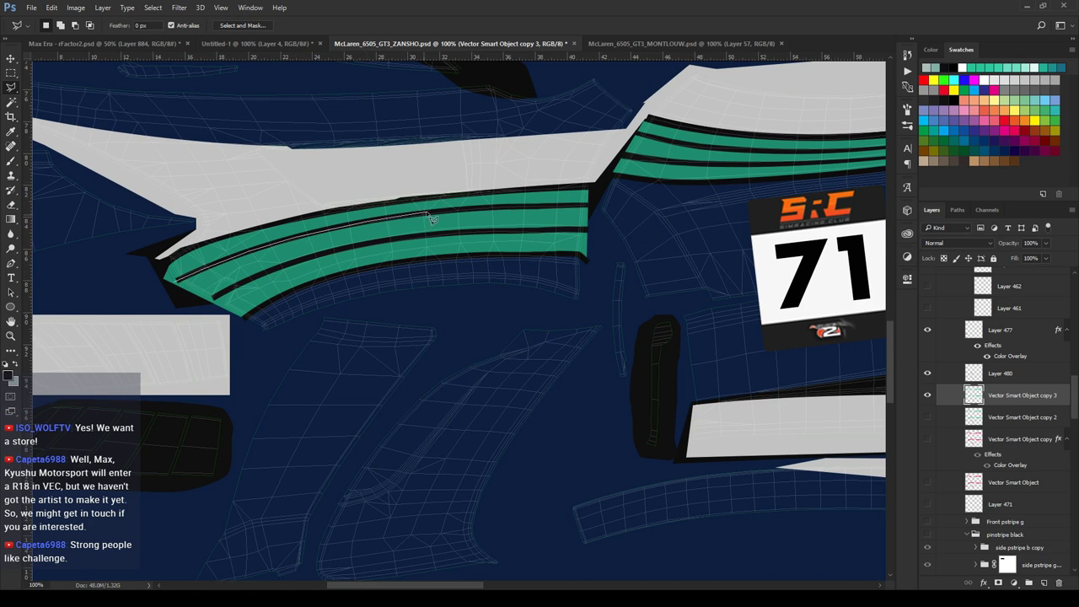
left_click(591, 205)
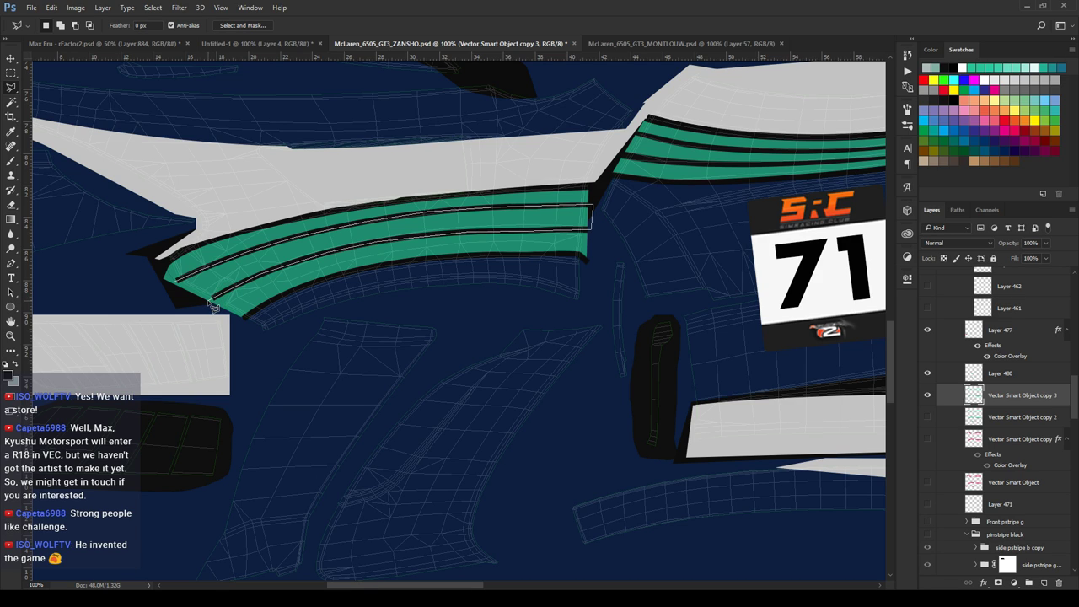
left_click(179, 299)
Step: Add the middle green stripe of the long curved panel above the number 71 to the lasso selection
left_click_drag(633, 240, 385, 294)
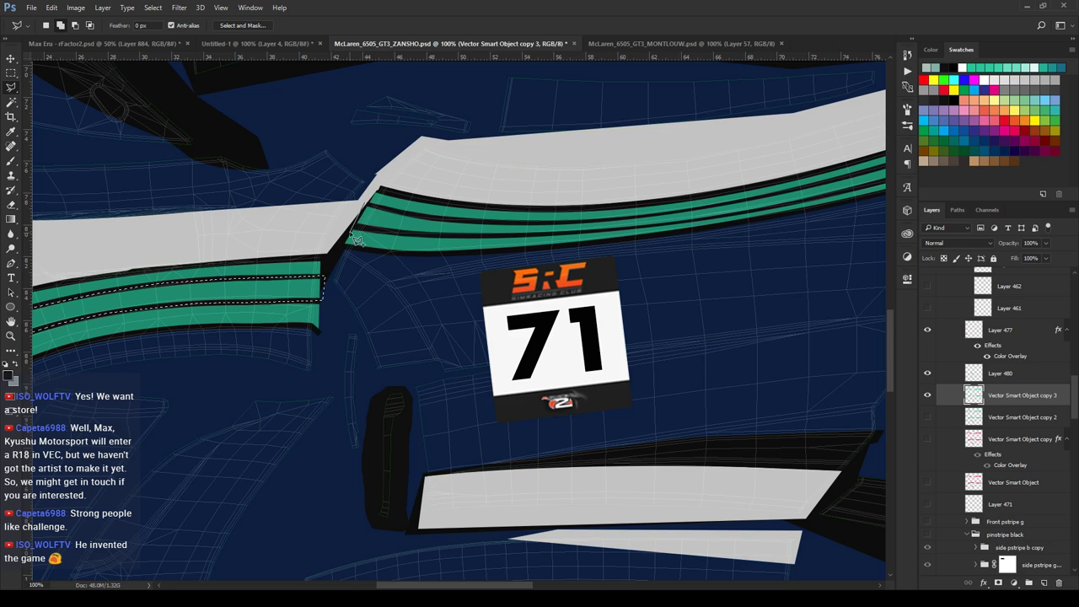
left_click(355, 225)
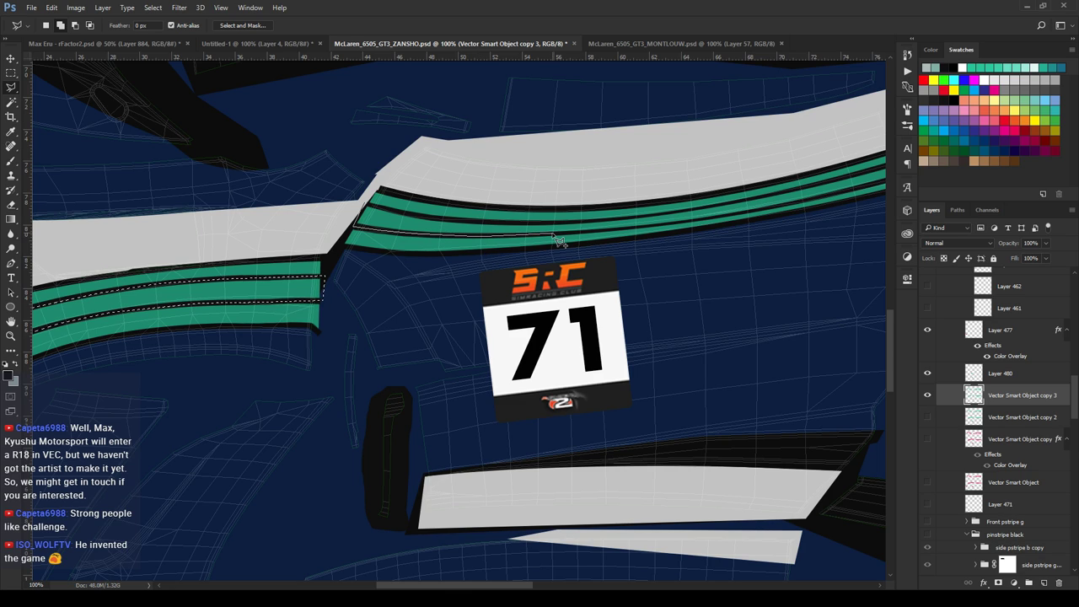
left_click(621, 230)
mouse_move(734, 193)
left_mouse_down()
mouse_move(615, 236)
mouse_move(465, 242)
left_mouse_up()
left_click(434, 268)
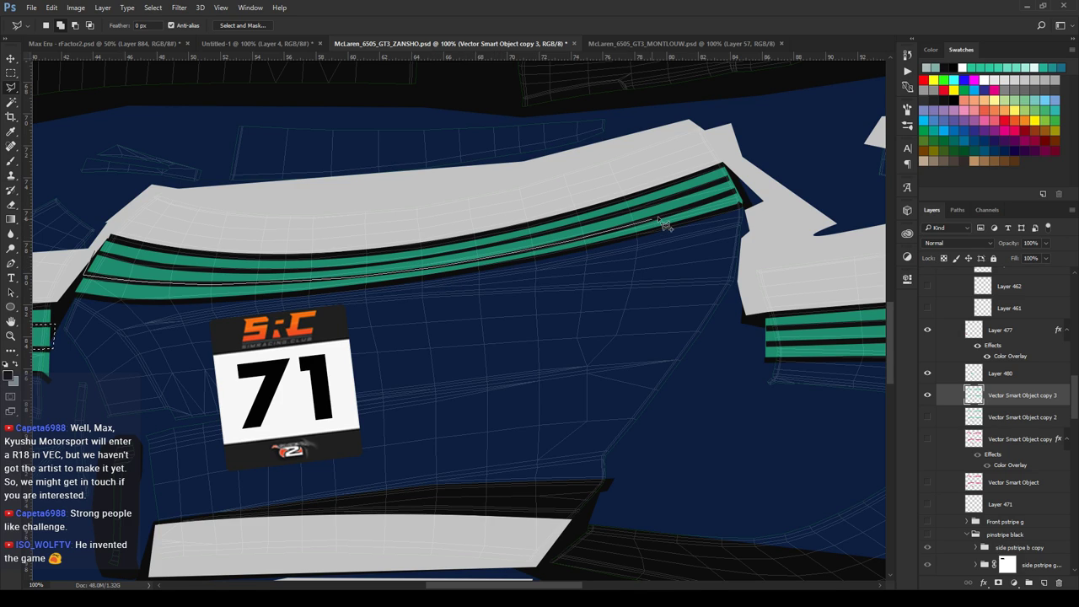
left_click(730, 178)
left_click(647, 204)
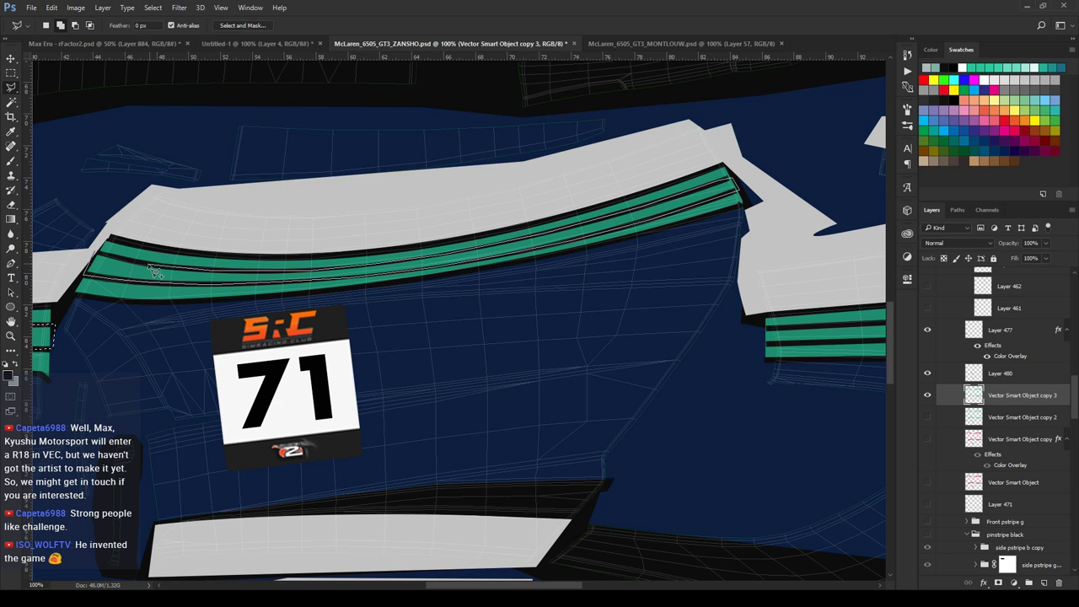
left_click(99, 260)
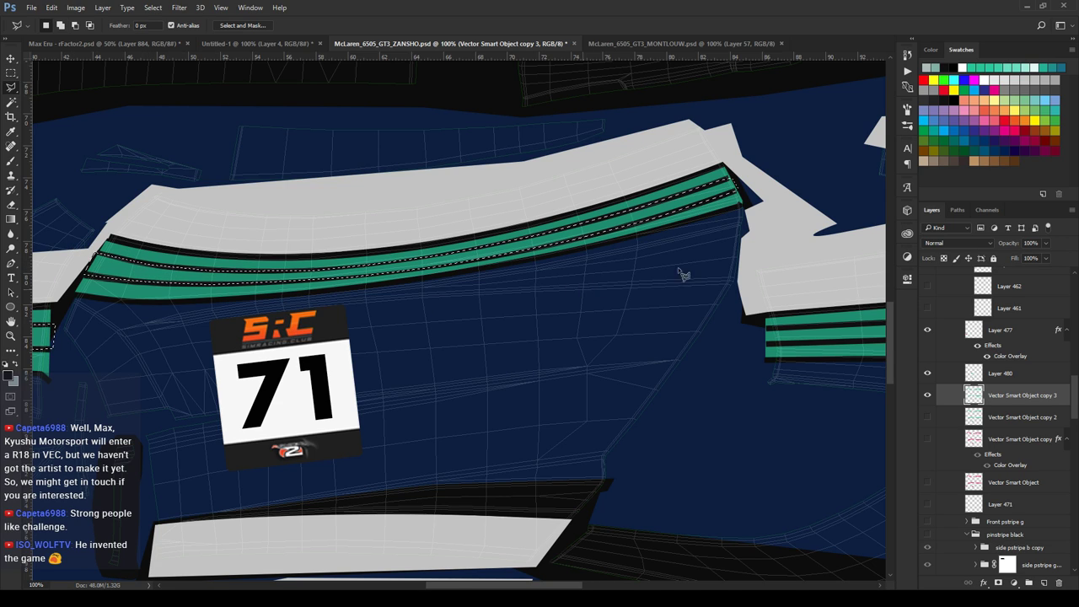
scroll(475, 255, "right", 10)
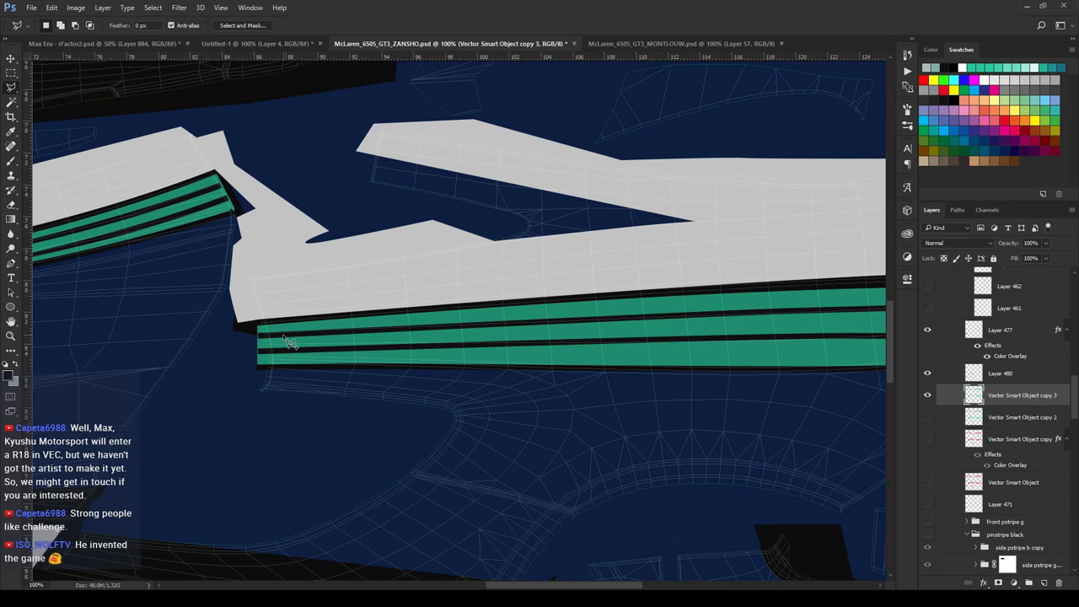
Step: Add the middle green stripe of the long side panel beneath the white band to the lasso selection
left_click(259, 335)
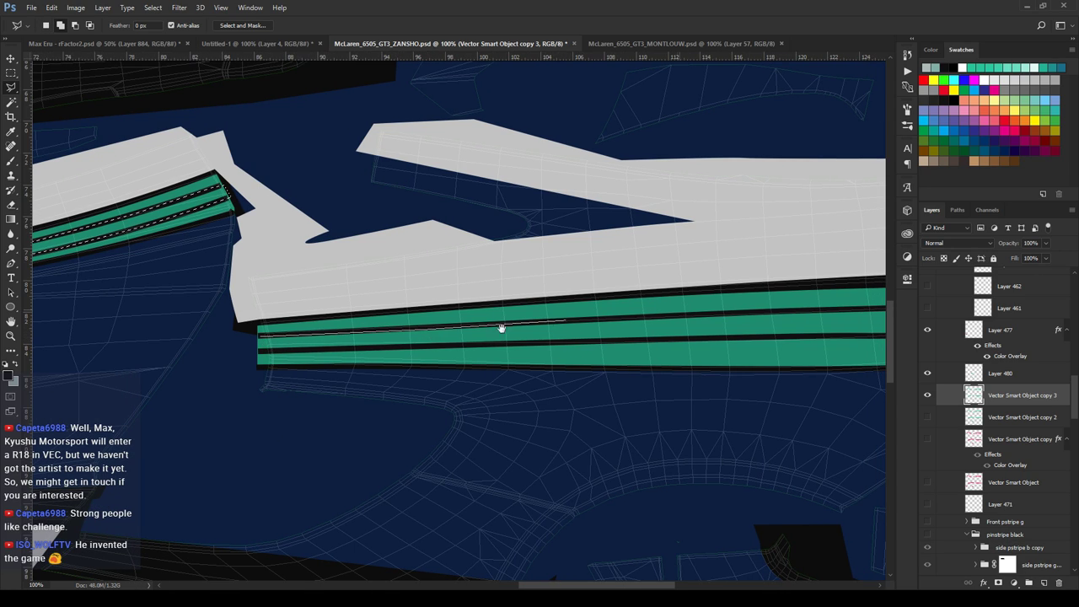
scroll(407, 323, "right", 6)
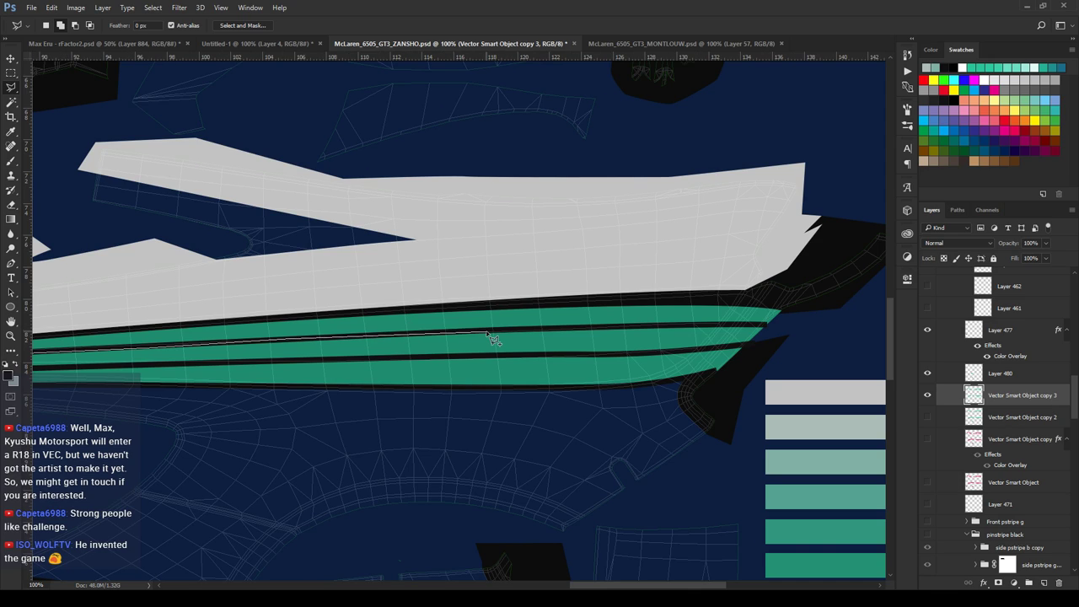
left_click(766, 325)
left_click(753, 346)
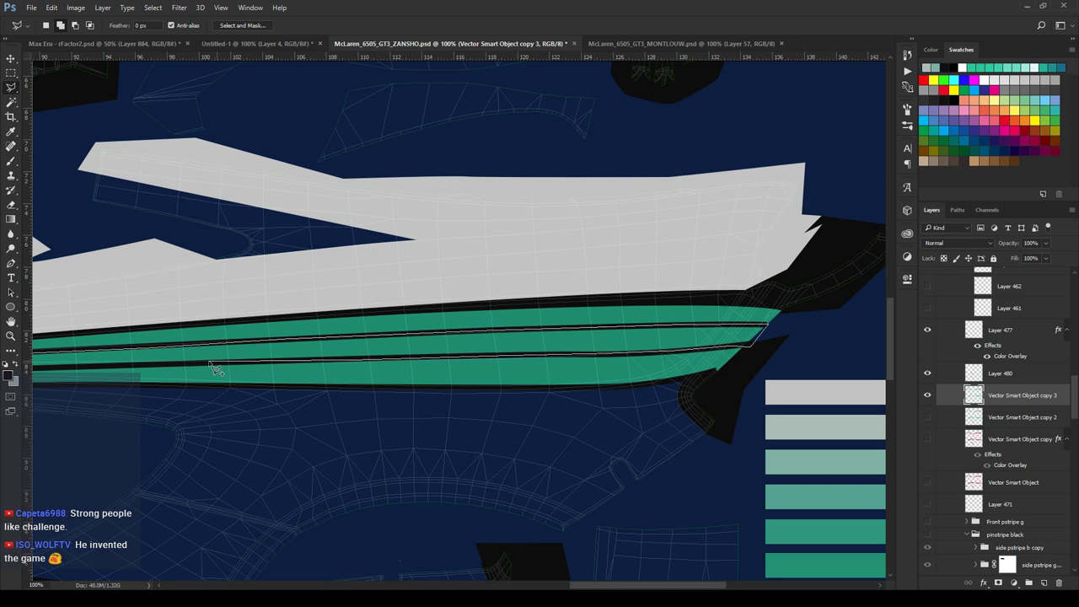
left_click_drag(134, 362, 483, 333)
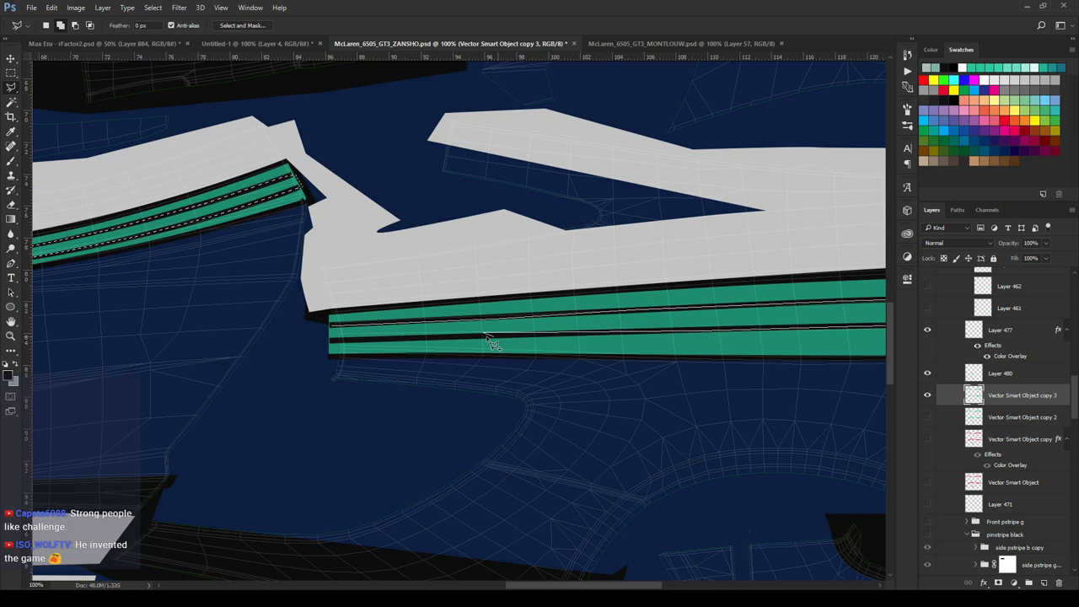
left_click(329, 348)
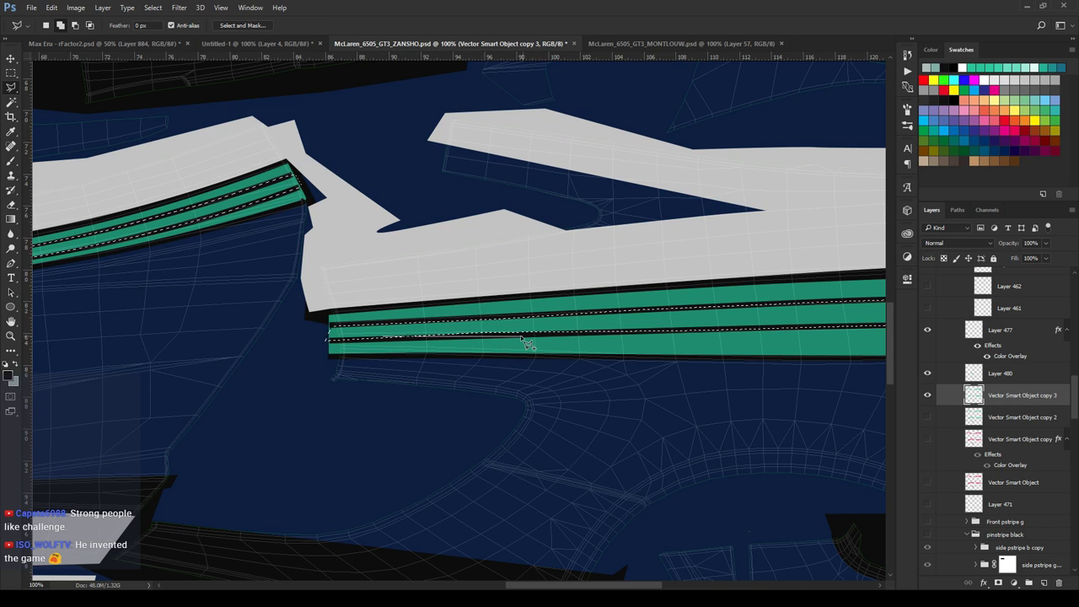
left_click(657, 329)
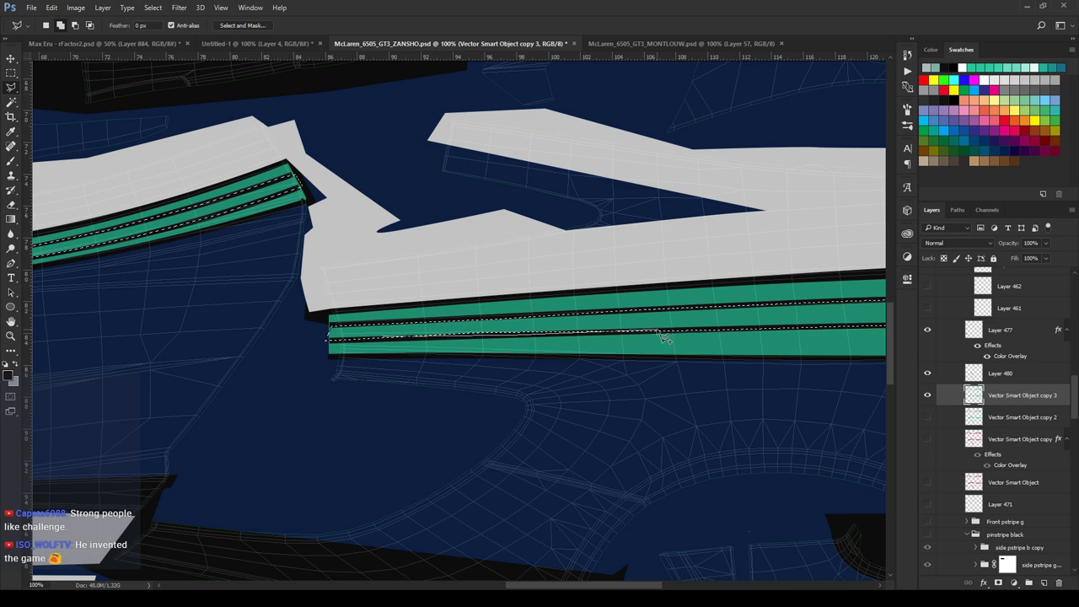
double_click(479, 332)
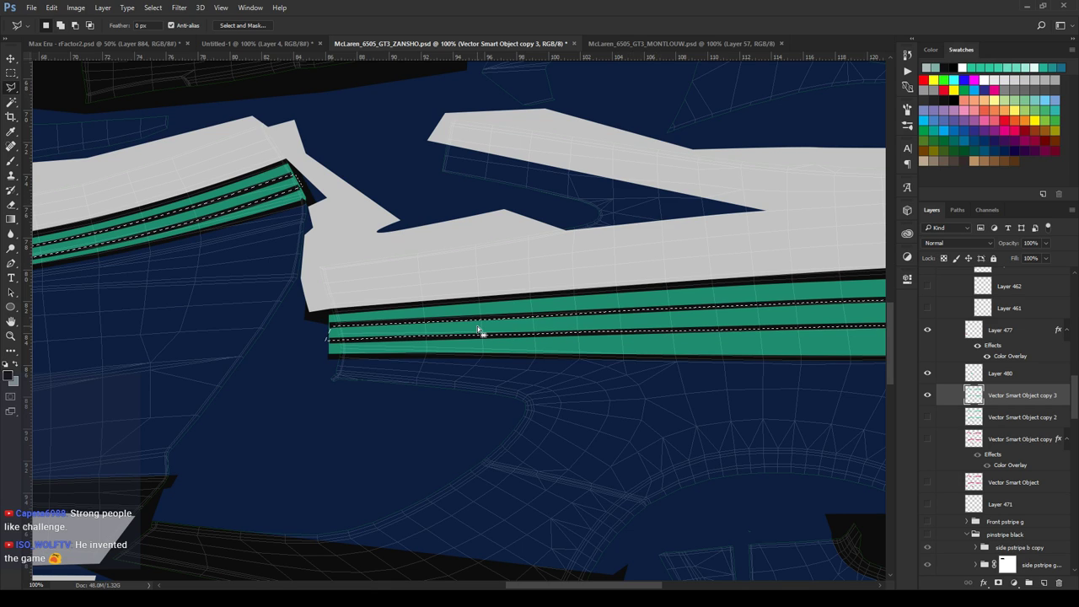
Step: Add the second green stripe of the leaf-shaped piece beside the lower white bumper panel to the selection
key("space")
left_click_drag(407, 447, 610, 202)
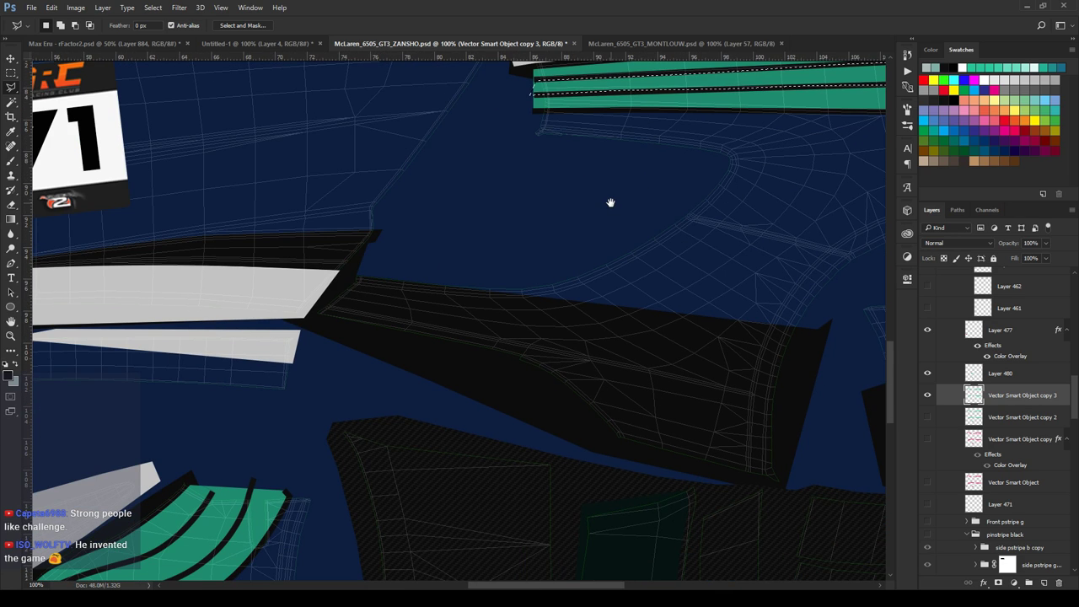
left_click_drag(333, 412, 470, 238)
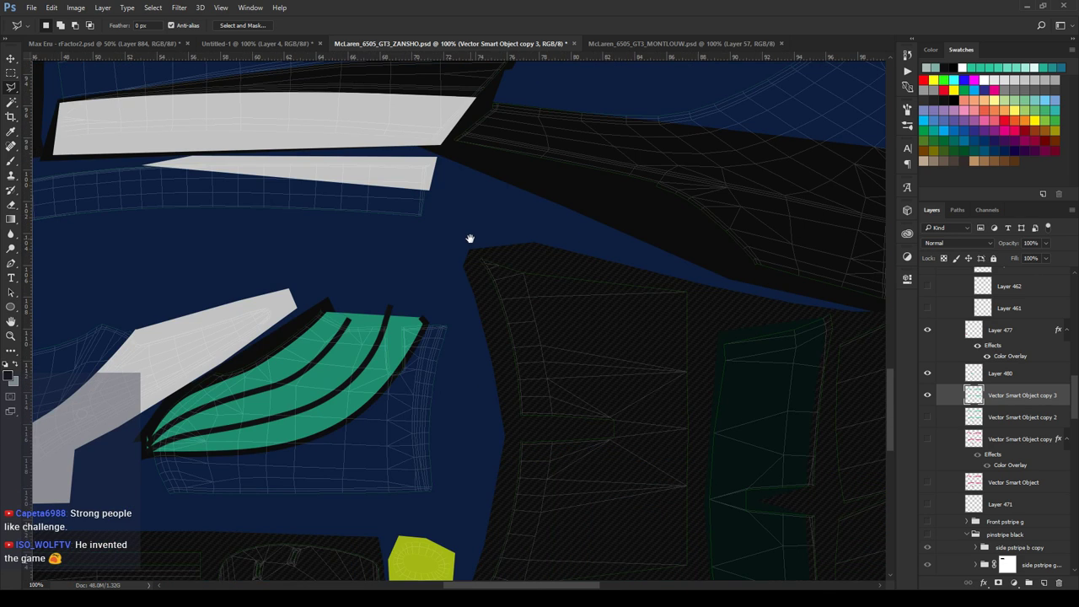
left_click(350, 318)
left_click(285, 384)
left_click(221, 401)
left_click(176, 420)
left_click(146, 448)
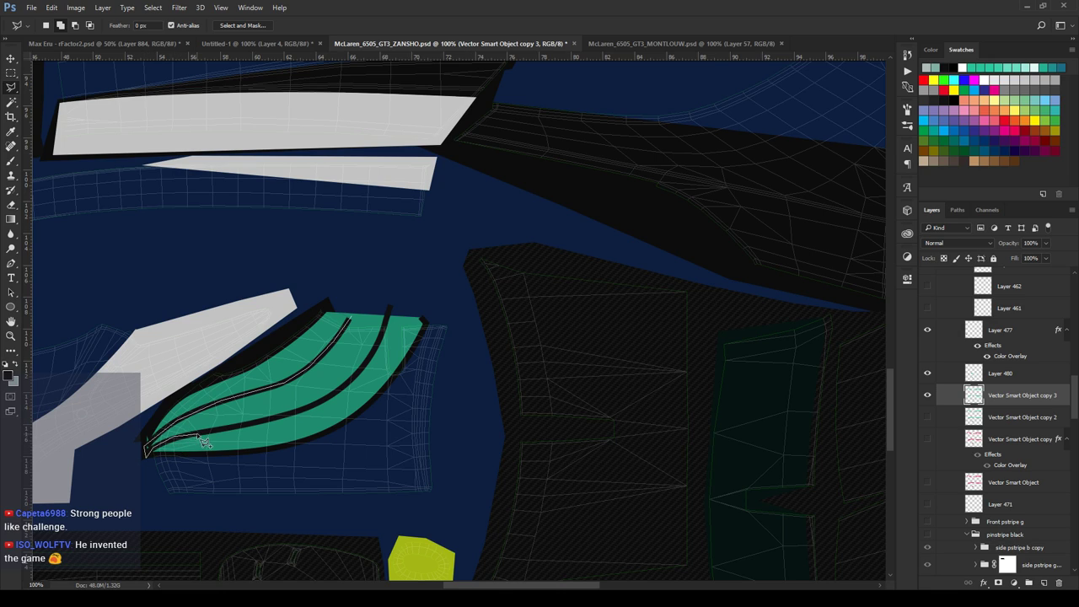
left_click(254, 425)
left_click_drag(374, 360, 385, 318)
Step: Cut the selected second-row stripes onto a new layer and reselect the Vector Smart Object copy 3 layer
right_click(365, 333)
left_click(414, 435)
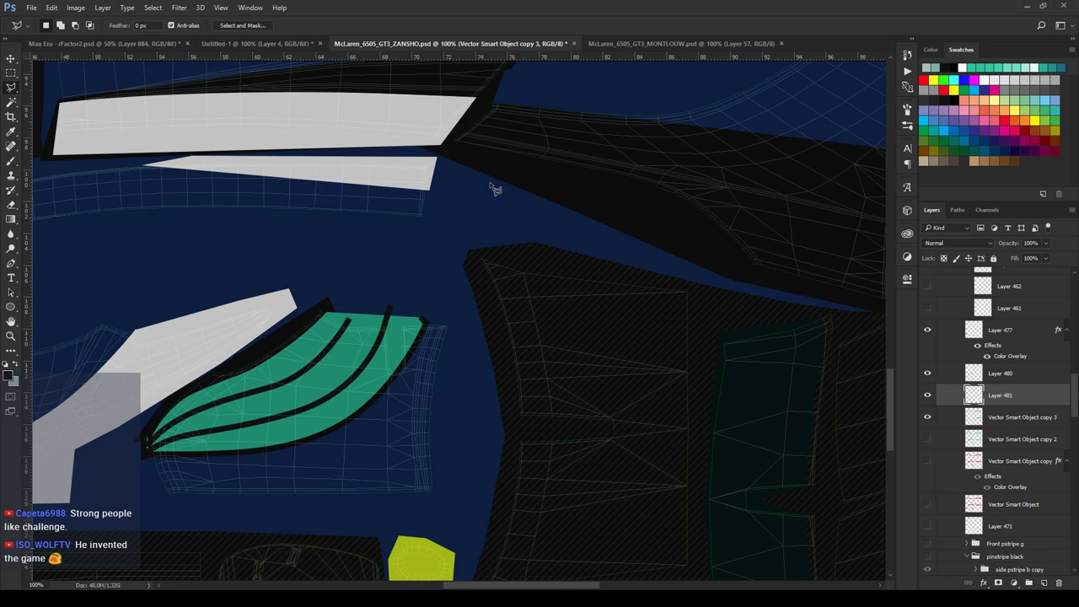
left_click(1005, 423)
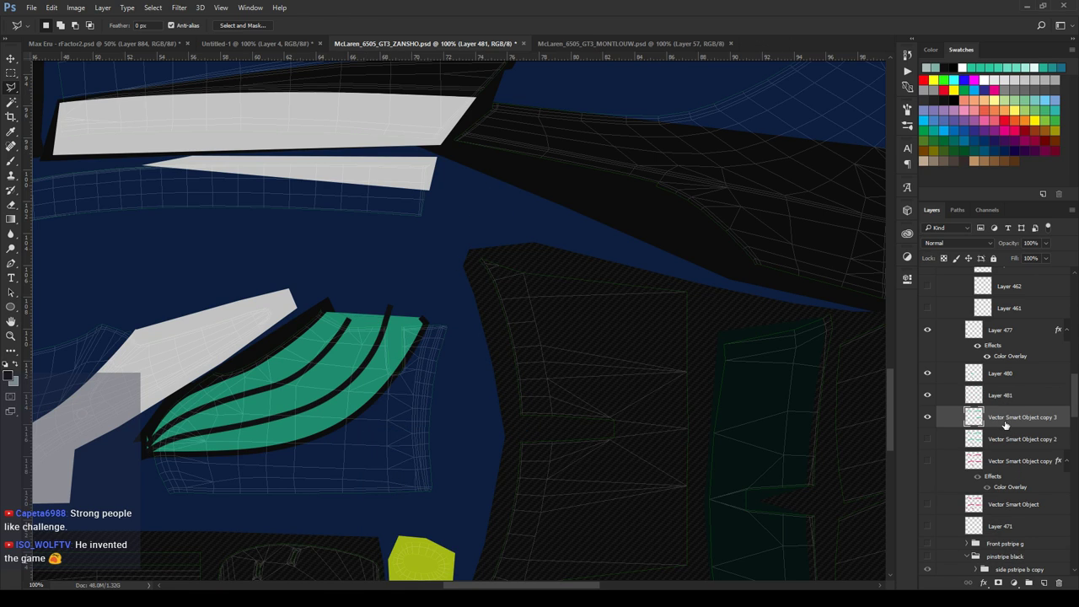
Step: Save the livery document
key("z")
left_click(676, 310, "alt")
left_click(676, 310, "alt")
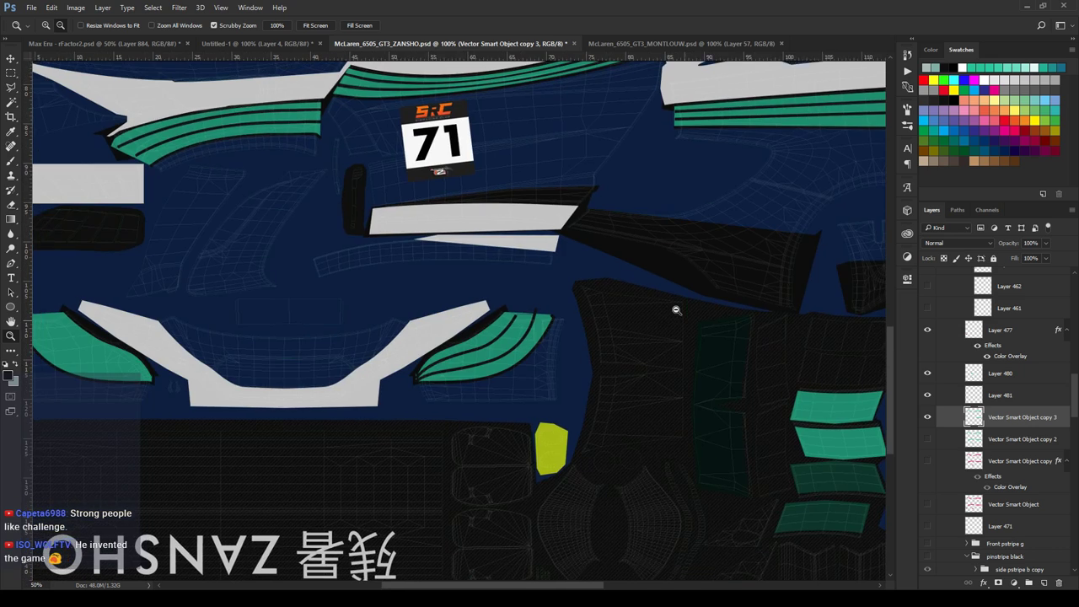
left_click(676, 310, "alt")
left_click_drag(725, 262, 468, 392)
key("ctrl+s")
Step: Toggle the visibility of Vector Smart Object copy 3, Layer 481 and Layer 480 to check which stripes each holds
left_click(928, 417)
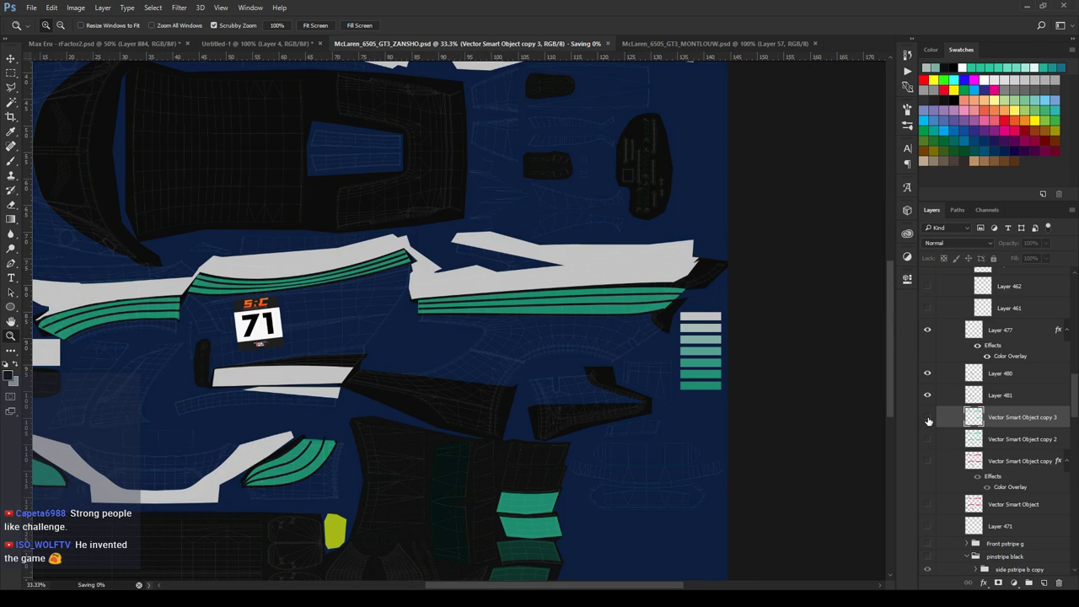
left_click(928, 417)
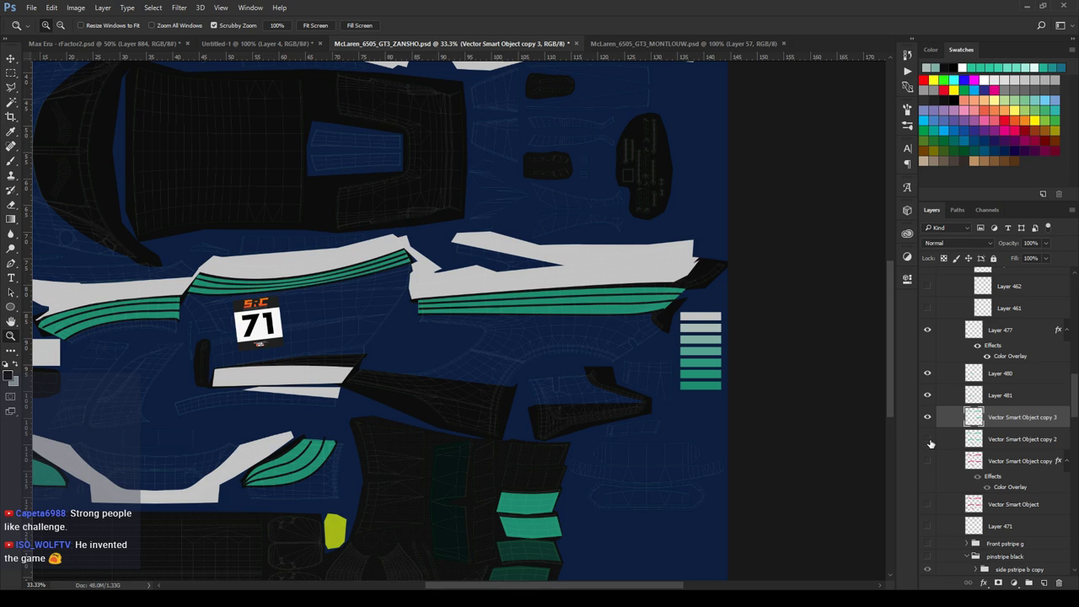
left_click(927, 402)
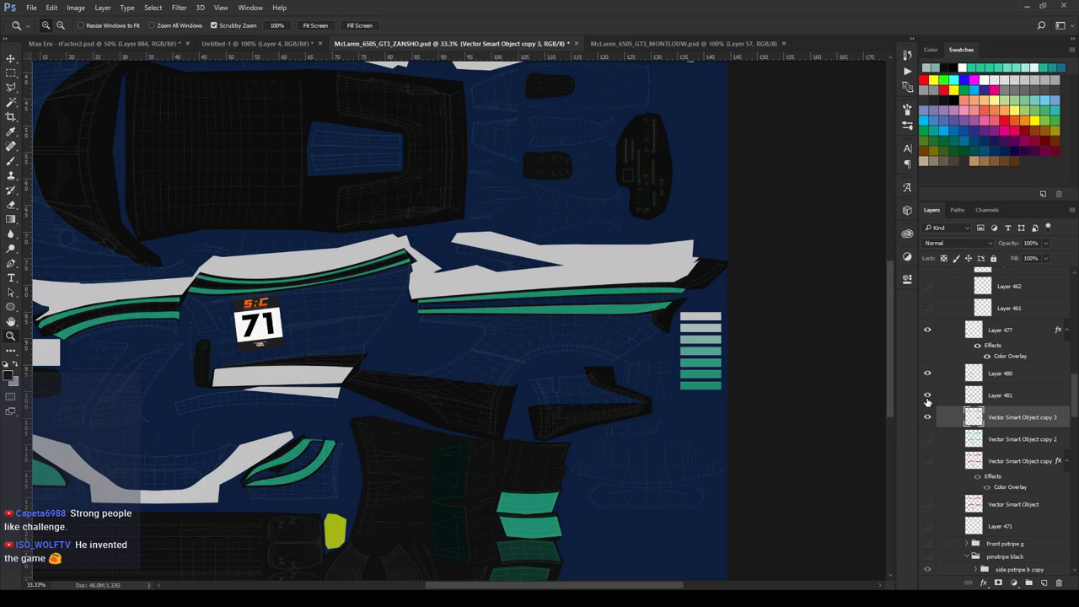
left_click(925, 374)
left_click(926, 374)
left_click(926, 373)
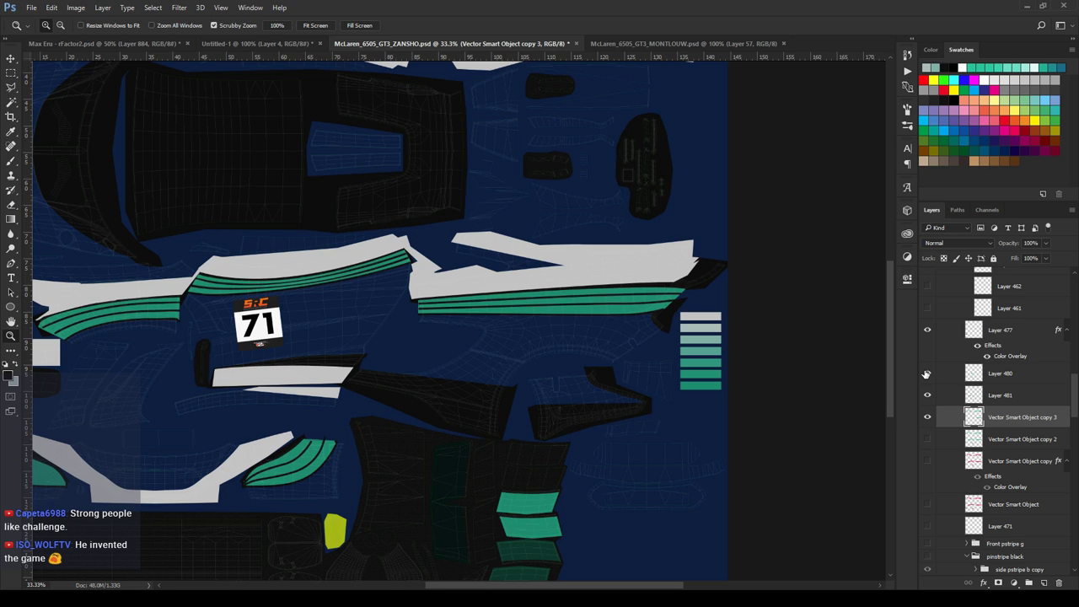
Step: Give Layer 480 a Color Overlay of #b3c3bf, sampled from the second bar of the color ramp
left_click(1029, 372)
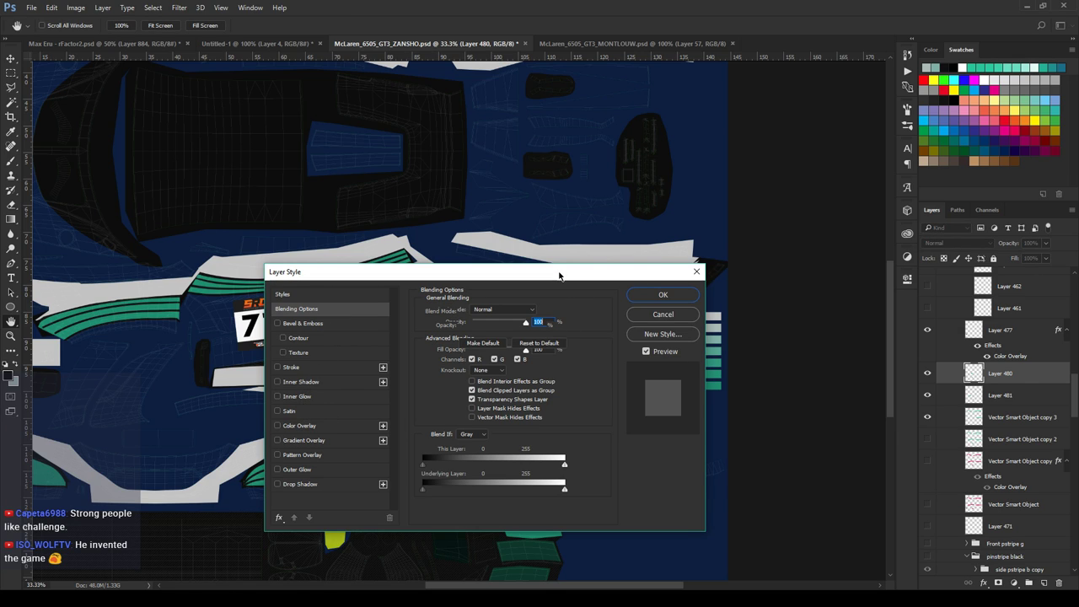
left_click(299, 426)
left_click_drag(554, 274, 319, 253)
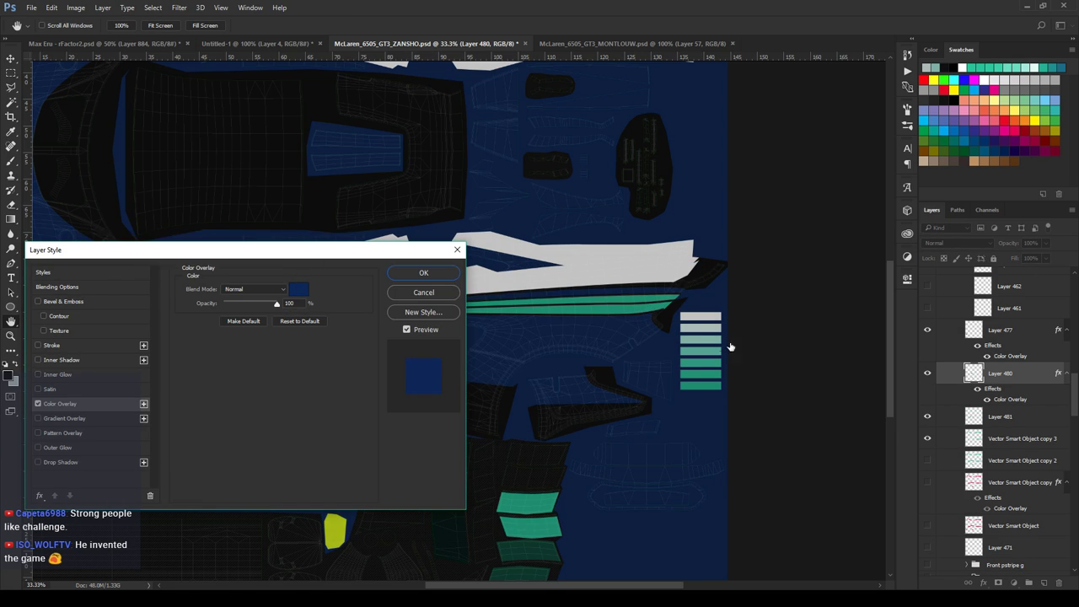
left_click(300, 289)
left_click_drag(677, 352, 494, 354)
left_click(713, 331)
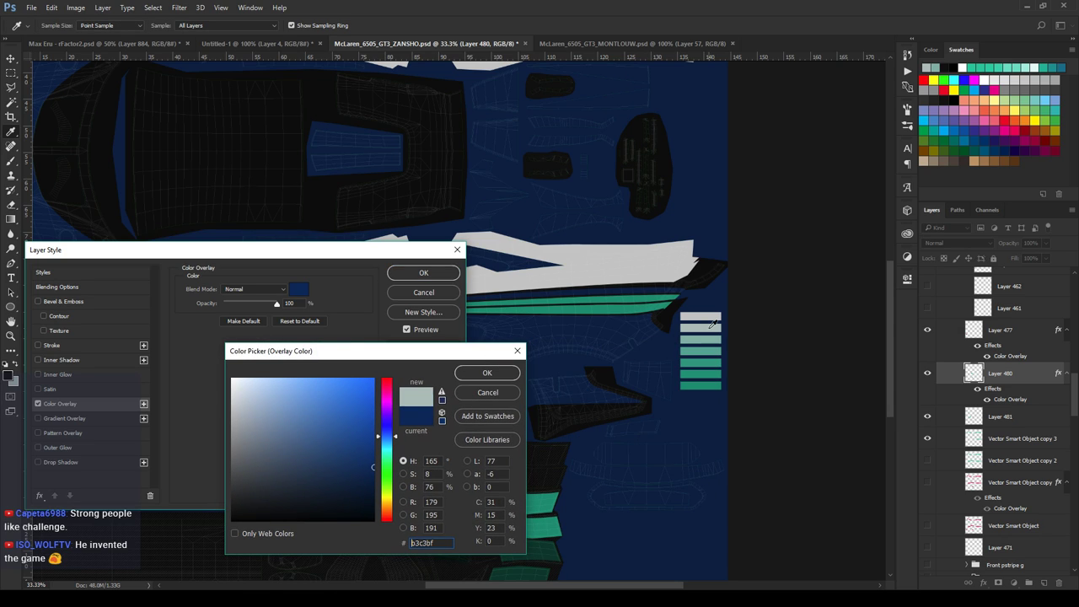
key("Return")
left_click(429, 271)
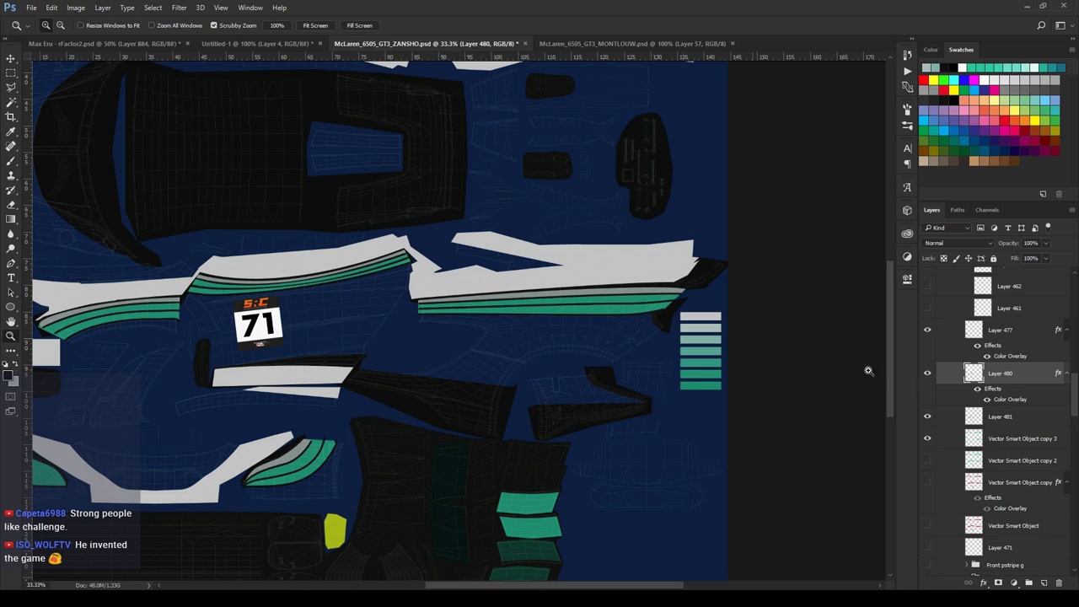
Step: Give Layer 481 a Color Overlay of #58ab9a, sampled from the fourth bar of the color ramp
left_click(1010, 419)
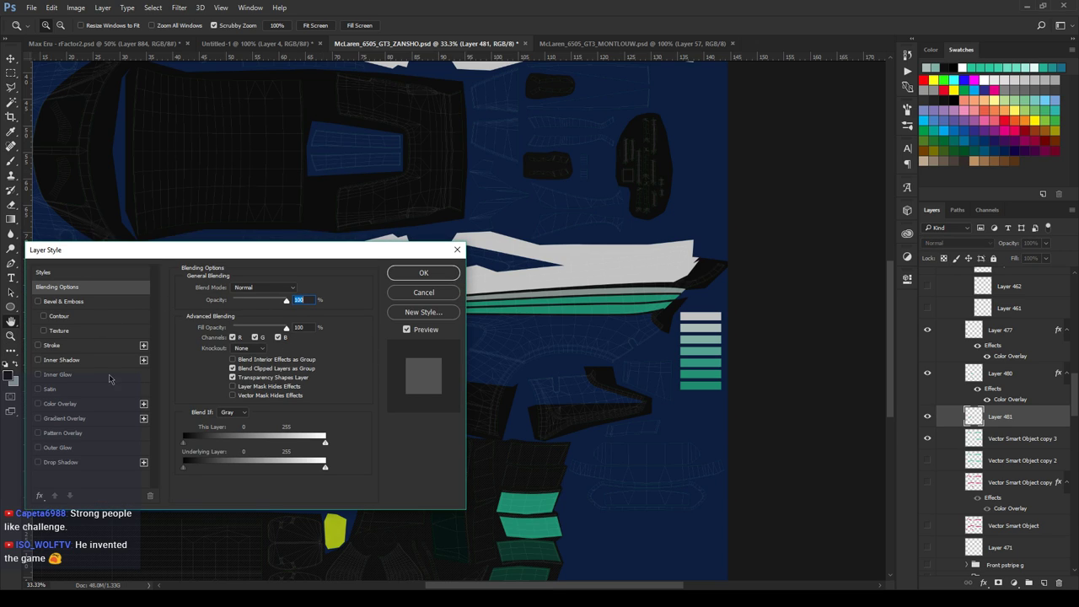
right_click(292, 297)
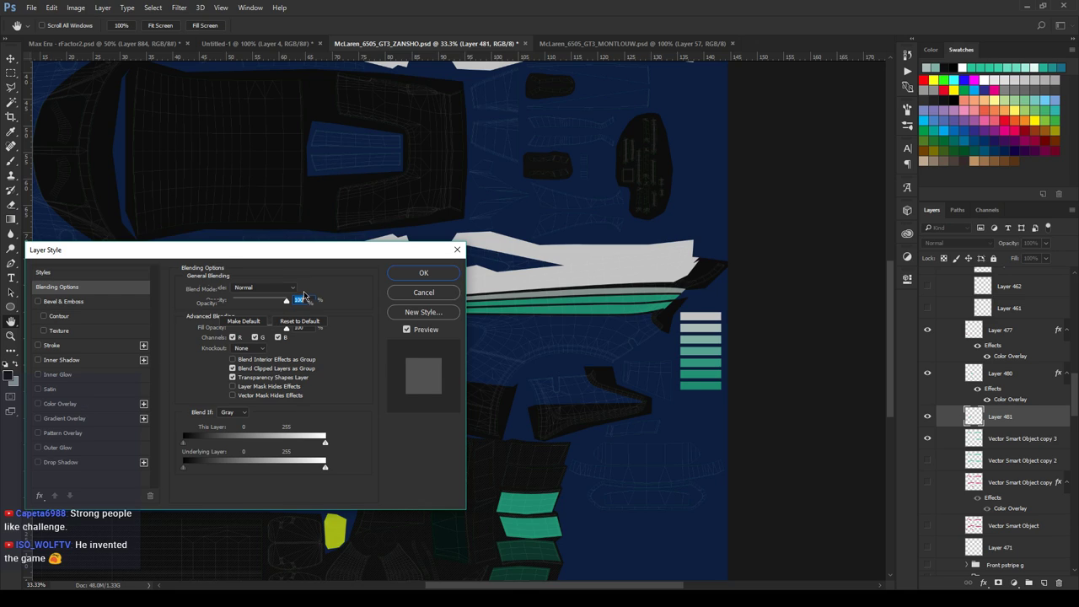
left_click(61, 404)
left_click(298, 290)
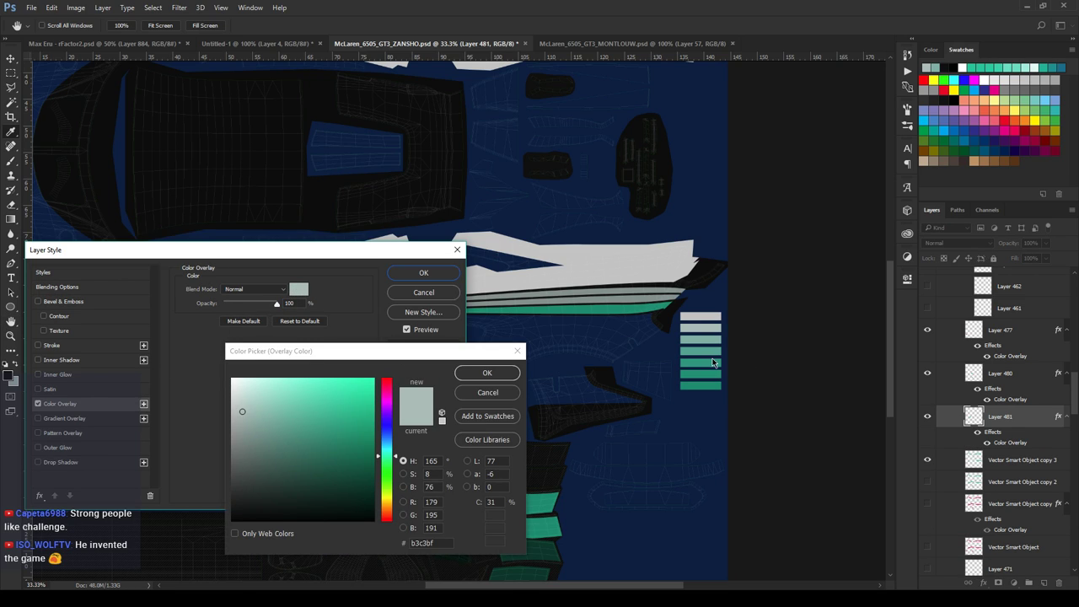
left_click(710, 352)
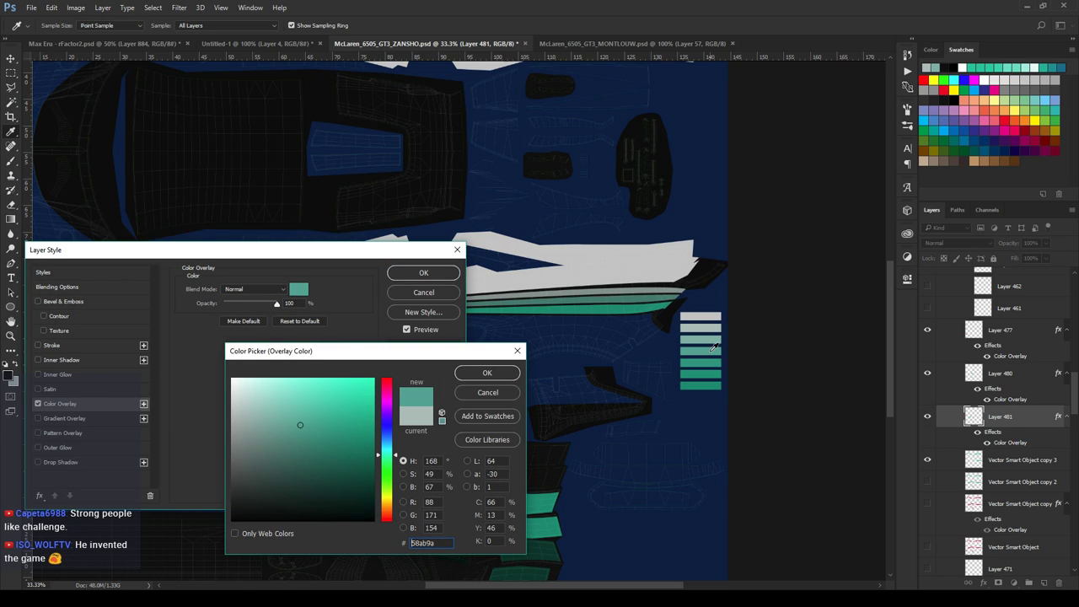
left_click(708, 362)
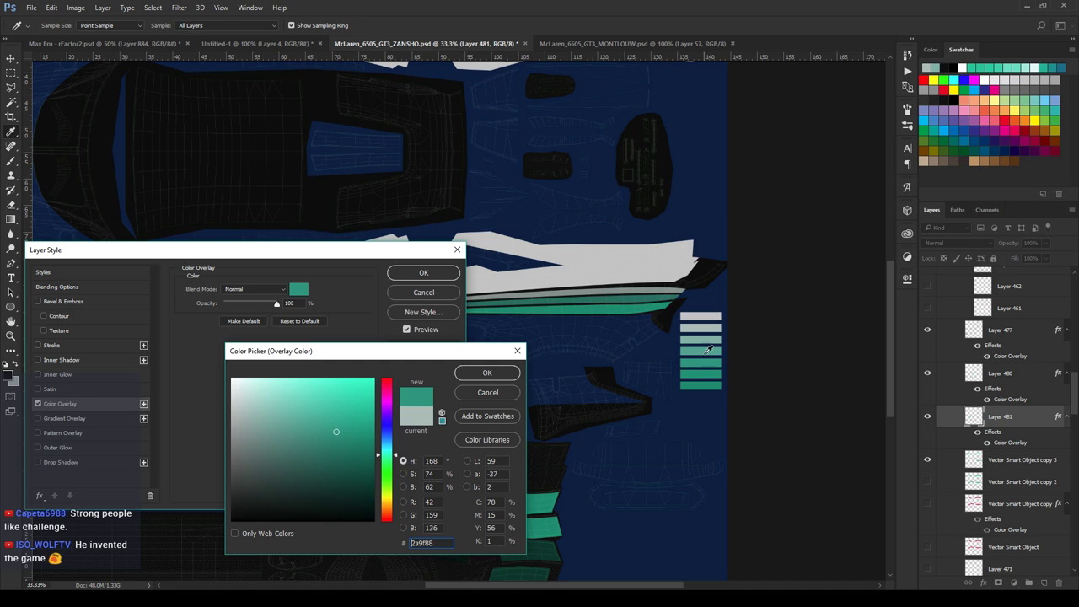
left_click(705, 350)
left_click(708, 359)
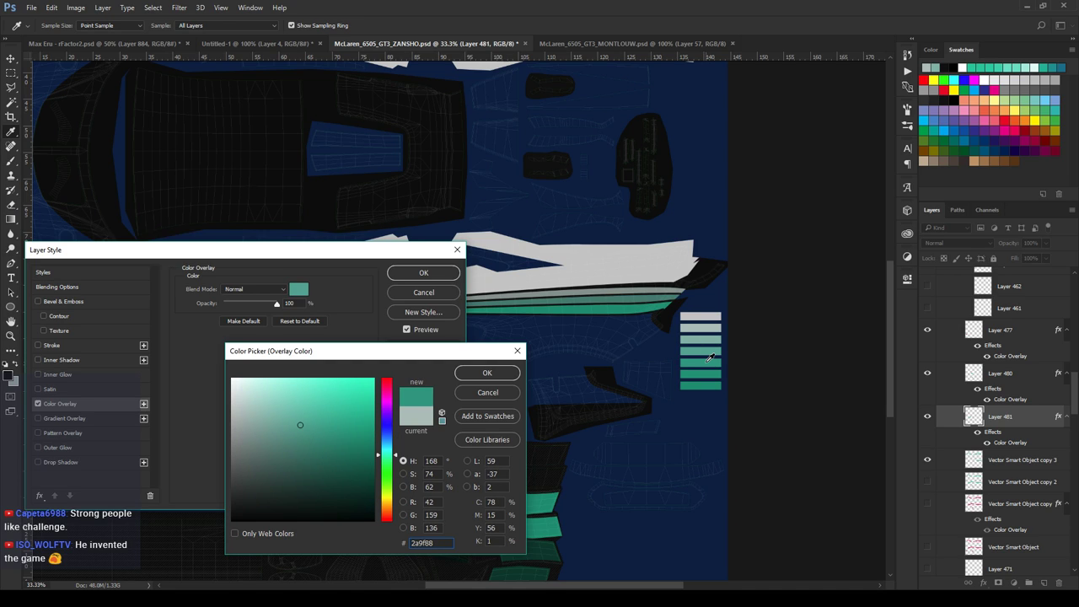
left_click(708, 353)
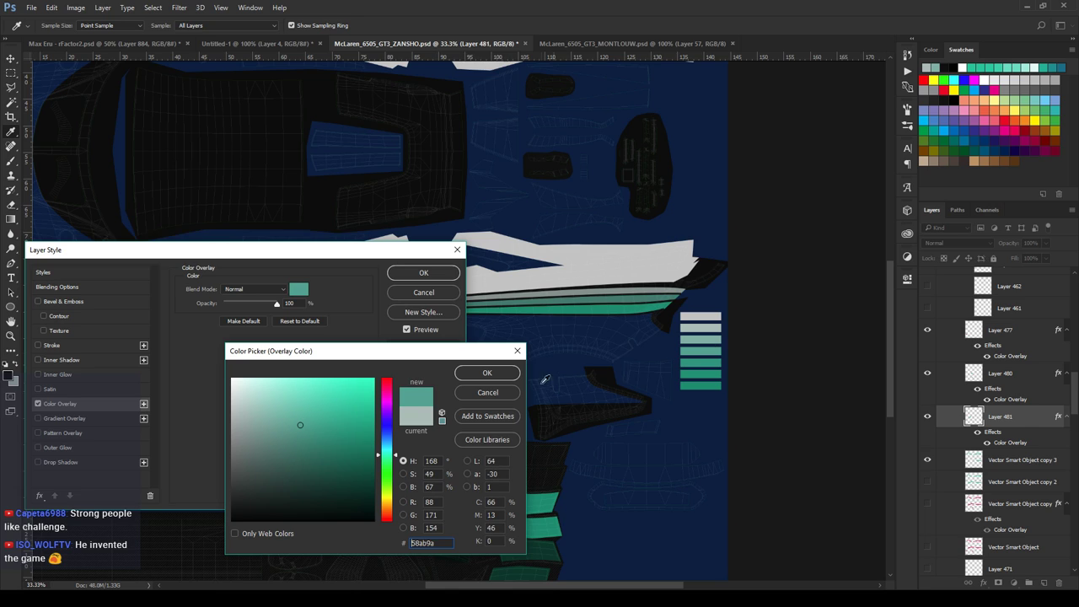
key("Return")
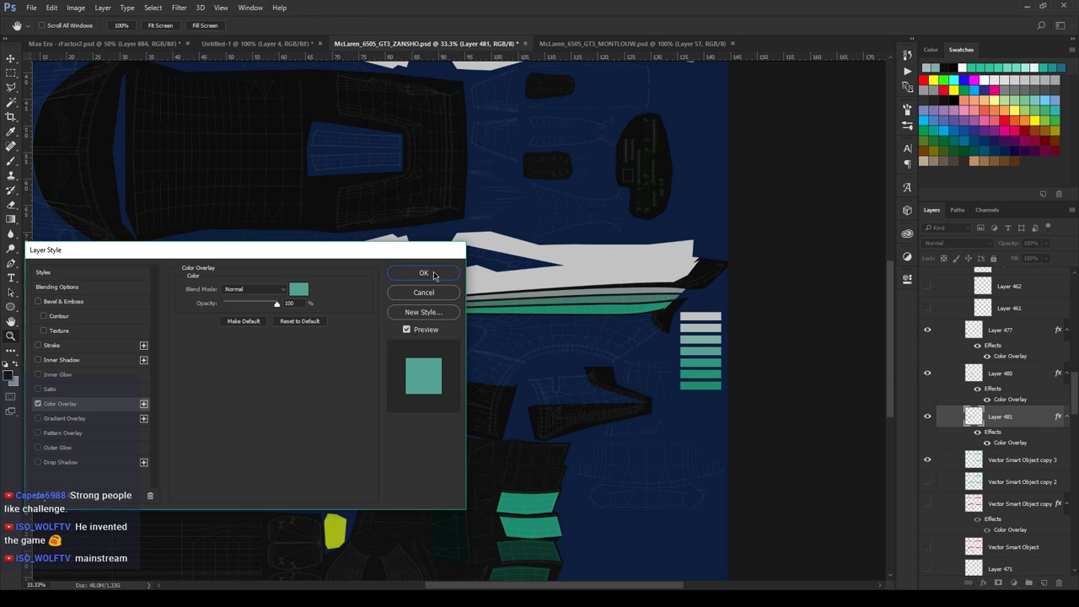
left_click(425, 273)
Step: Review the recolored stripes across the whole livery and save the document
key("z")
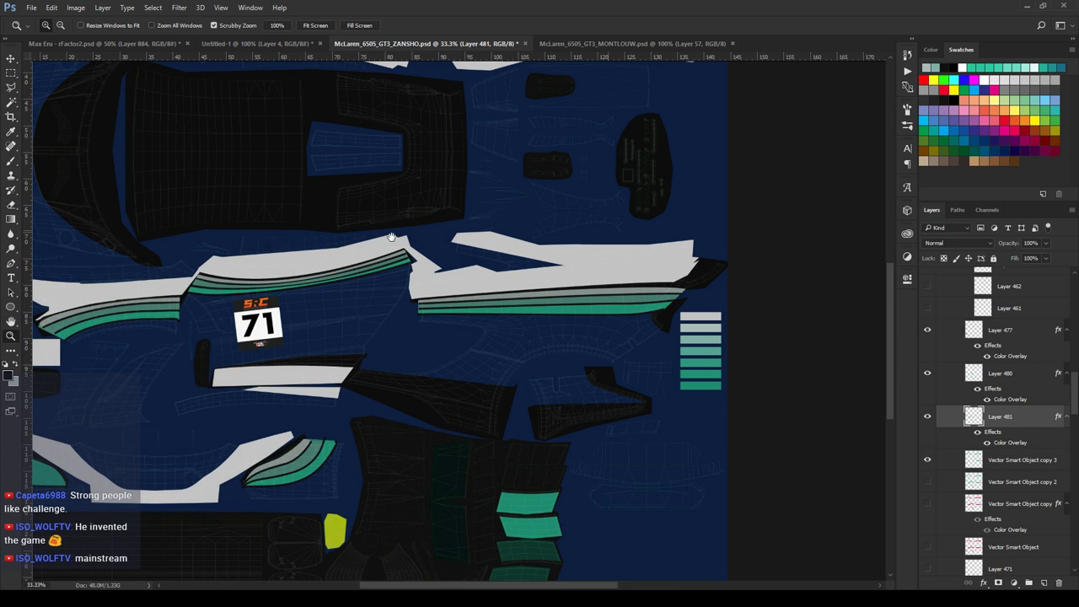
scroll(392, 238, "left", 3)
left_click_drag(391, 236, 338, 194)
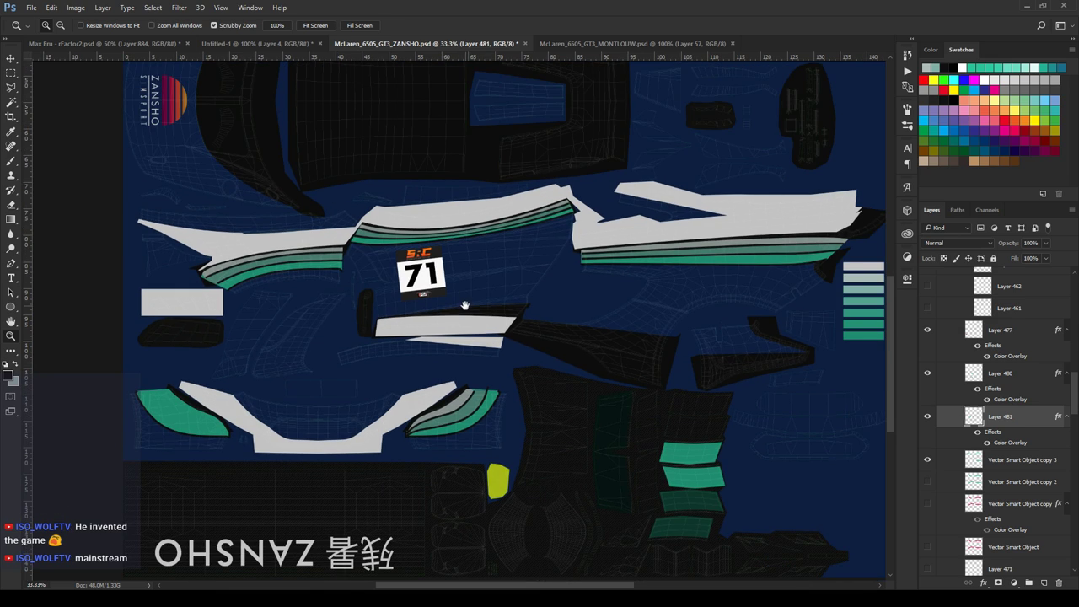
left_click_drag(549, 287, 499, 256)
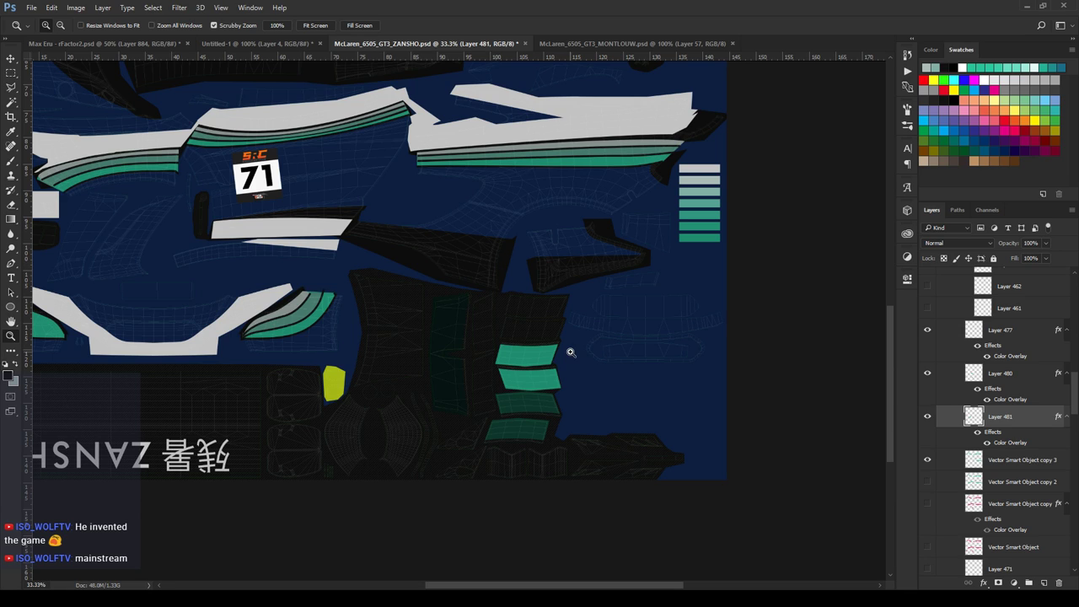
left_click_drag(528, 314, 520, 249)
key("ctrl+s")
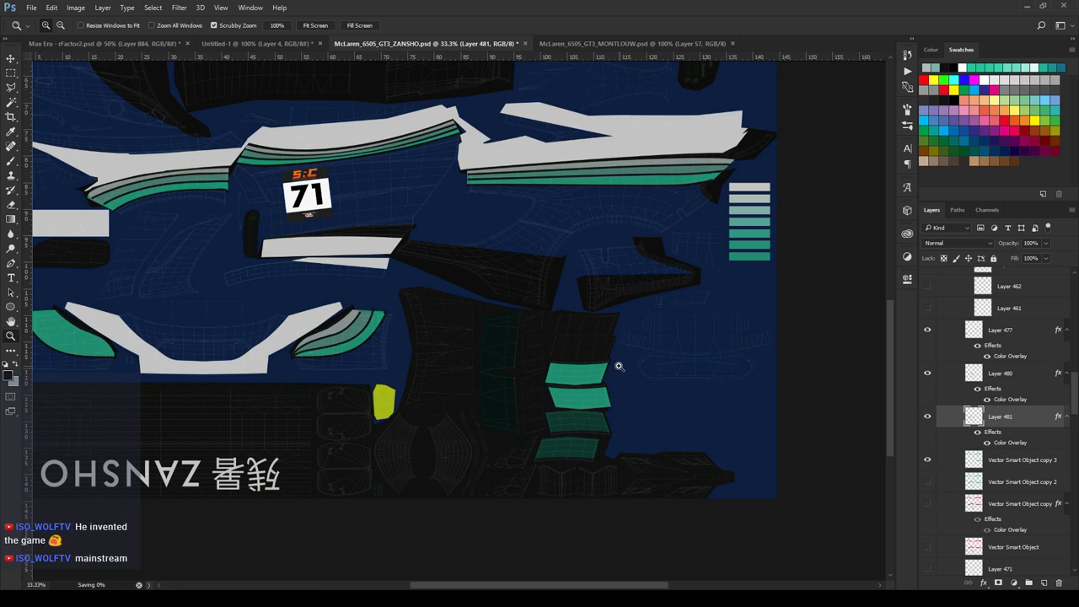
Step: Draw a rectangular marquee selection on the empty blue area beside the green panels near the texture's lower edge
left_click(602, 413)
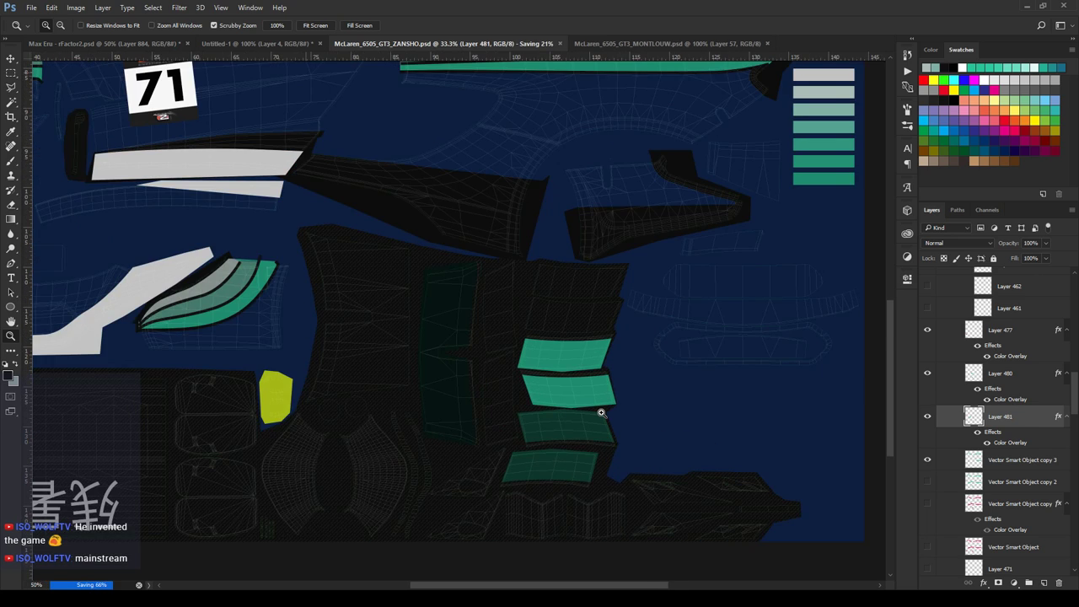
left_click(601, 413)
left_click(601, 412)
left_click_drag(562, 380, 387, 366)
left_click(10, 74)
left_click_drag(360, 309, 496, 478)
Step: Pick the color ramp's layer, add a new layer group directly above the gradient group, and save the document
left_click_drag(644, 174, 579, 463)
key("v")
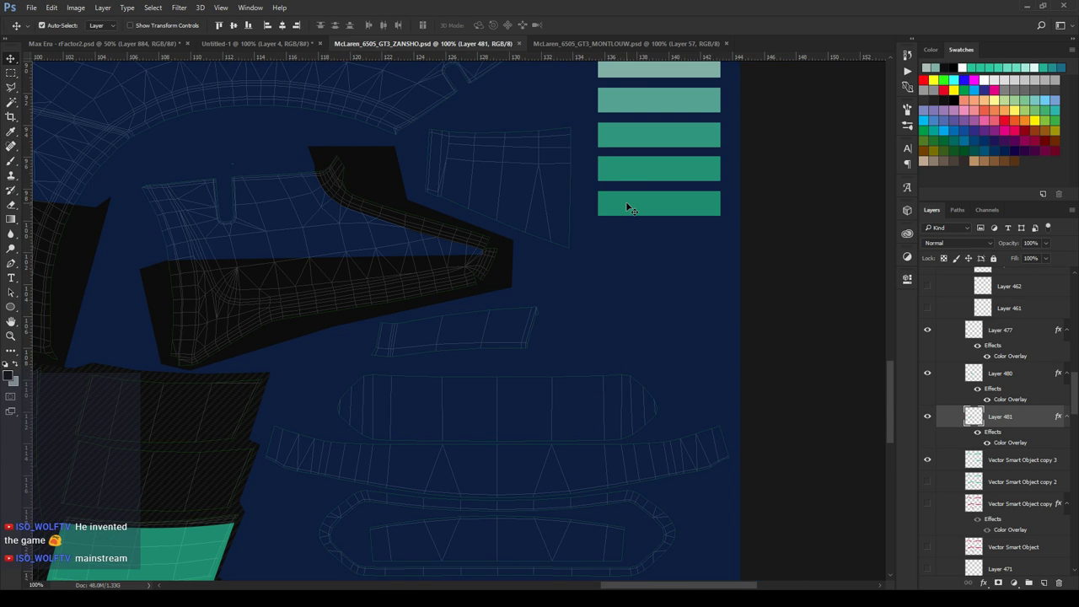
left_click(629, 204)
left_click_drag(558, 477, 582, 258)
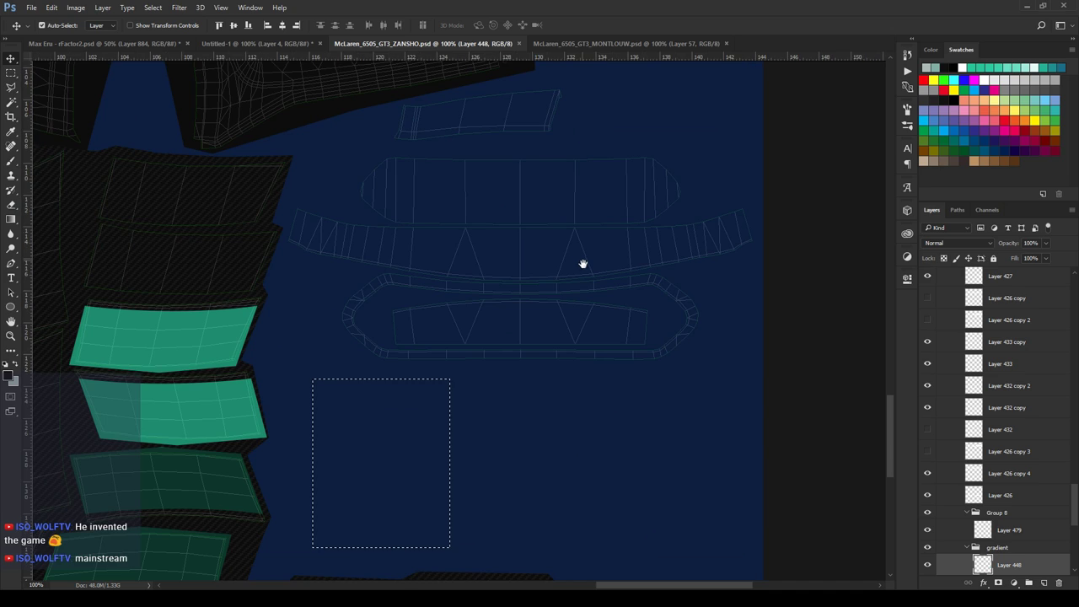
left_click(1029, 583)
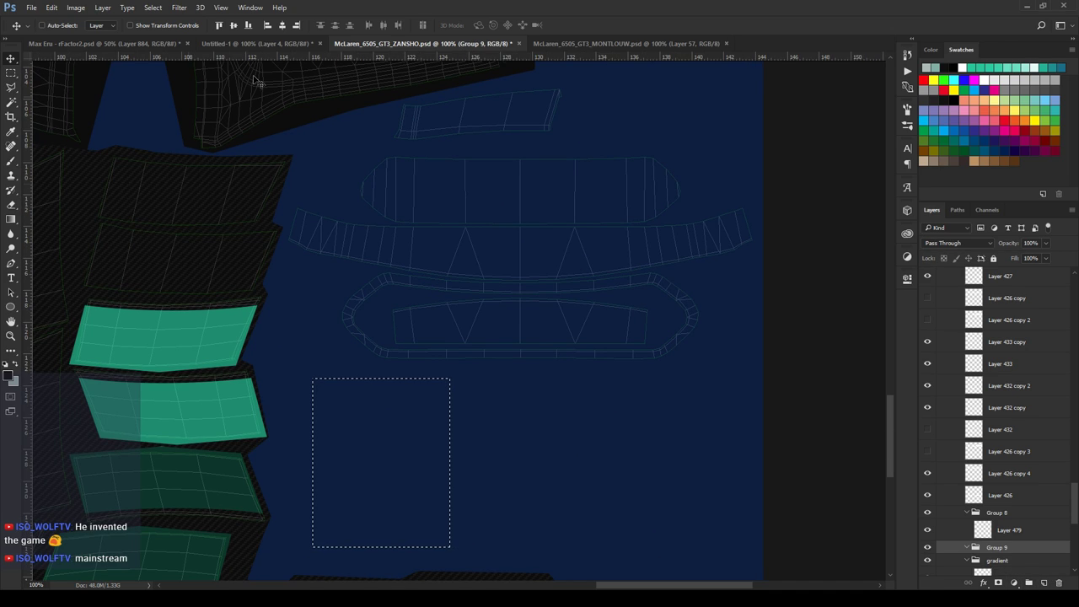
key("ctrl+s")
Step: Save the untitled car render document as a Photoshop file named "preview template" with Maximize Compatibility on
left_click(250, 47)
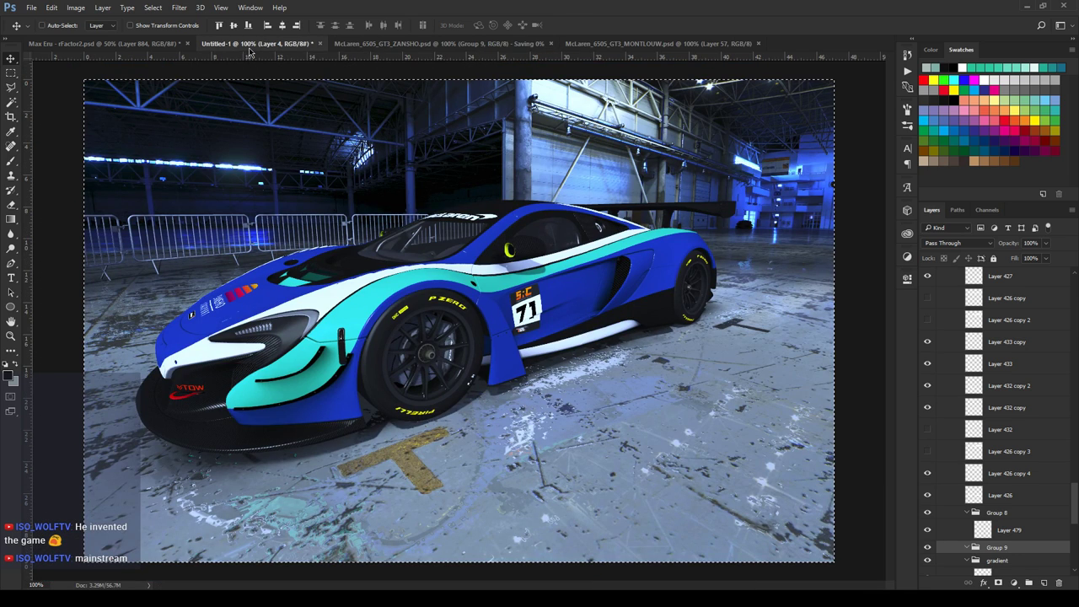
key("ctrl")
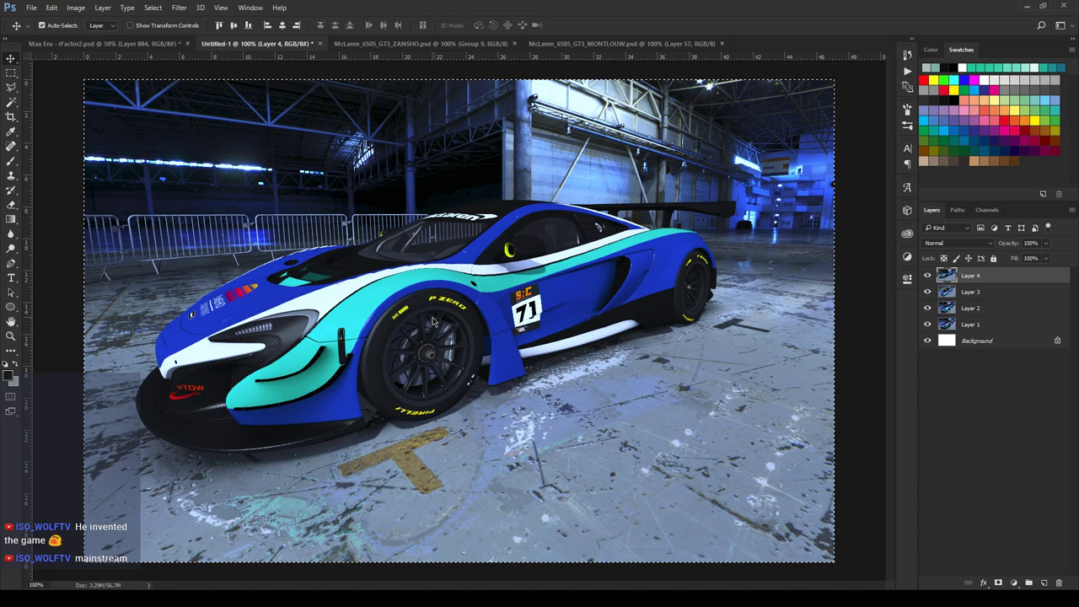
key("ctrl+shift+s")
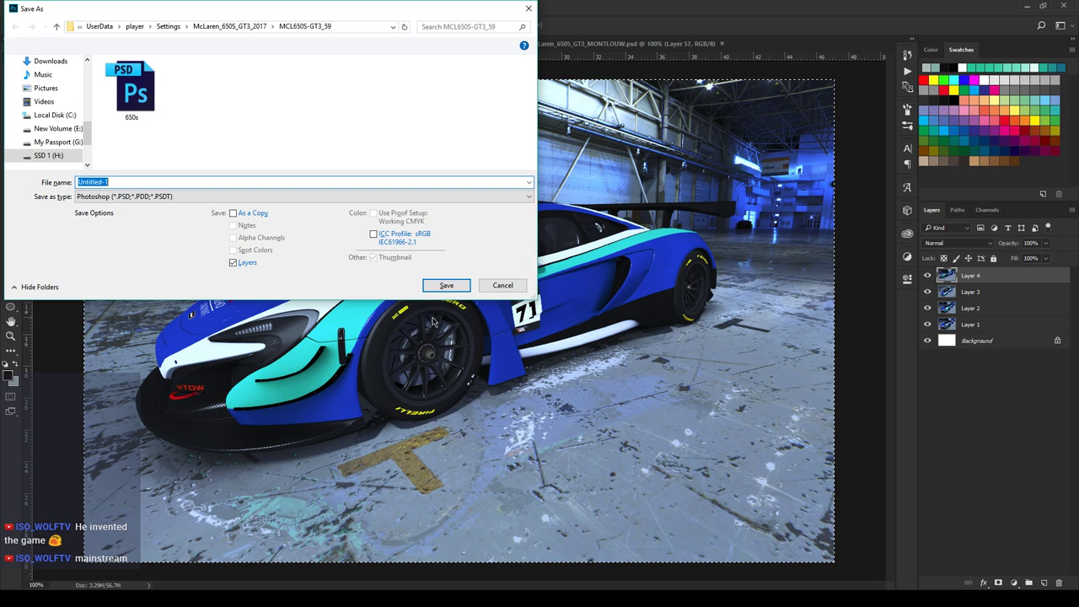
type("preview template")
key("Return")
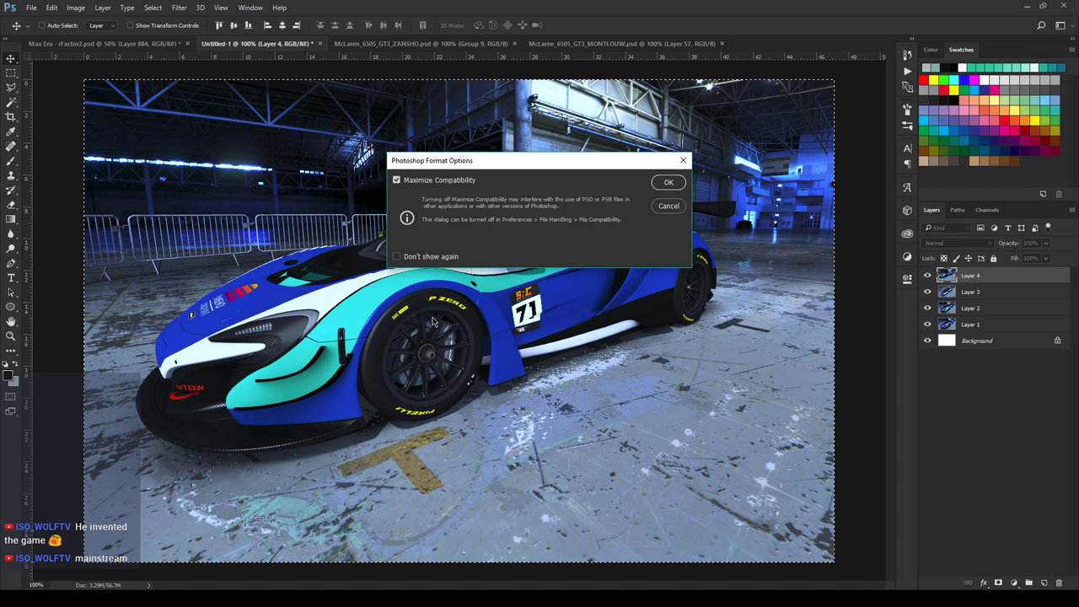
key("Return")
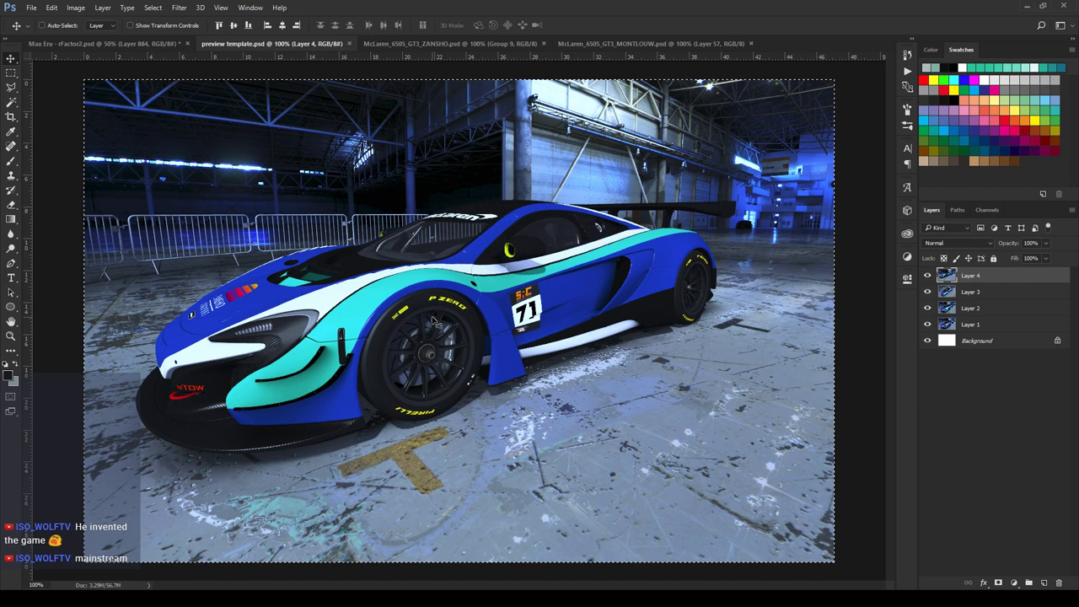
Step: Save the rFactor2 livery design thumbnail document and close it
left_click(168, 42)
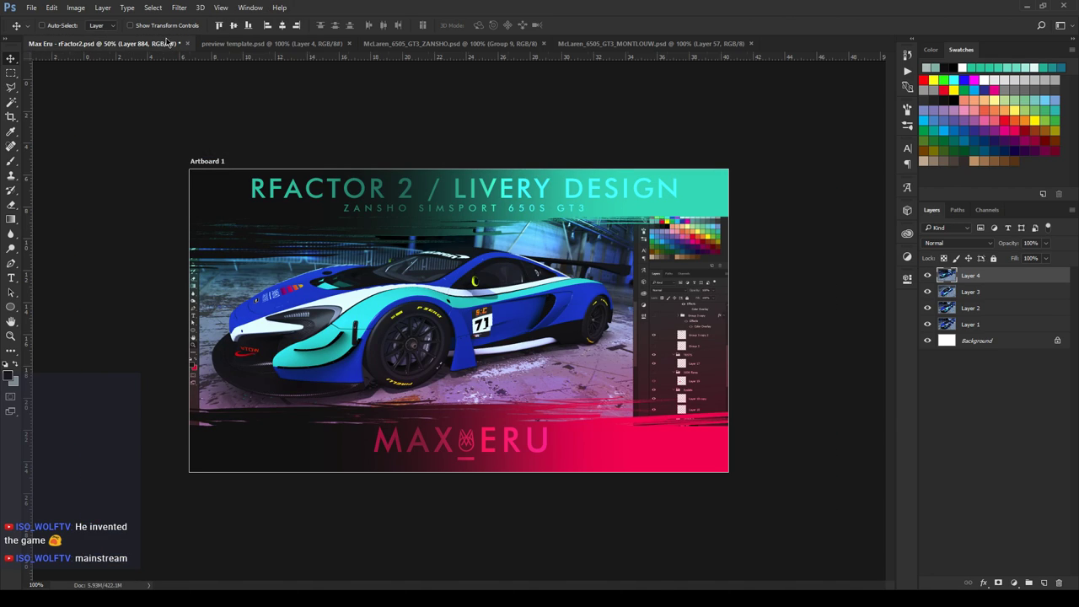
key("ctrl+s")
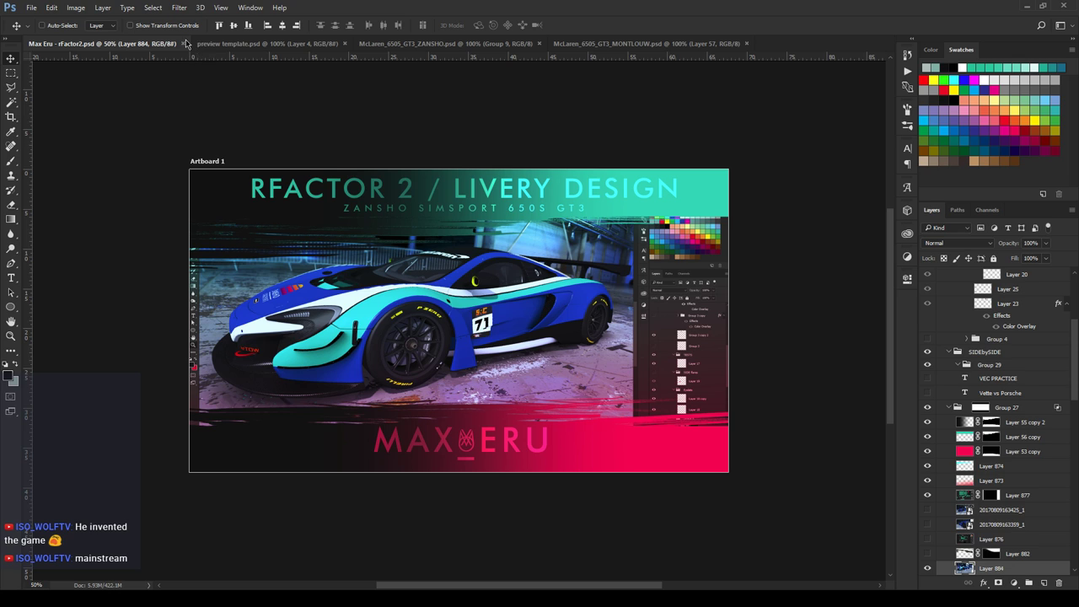
left_click(183, 44)
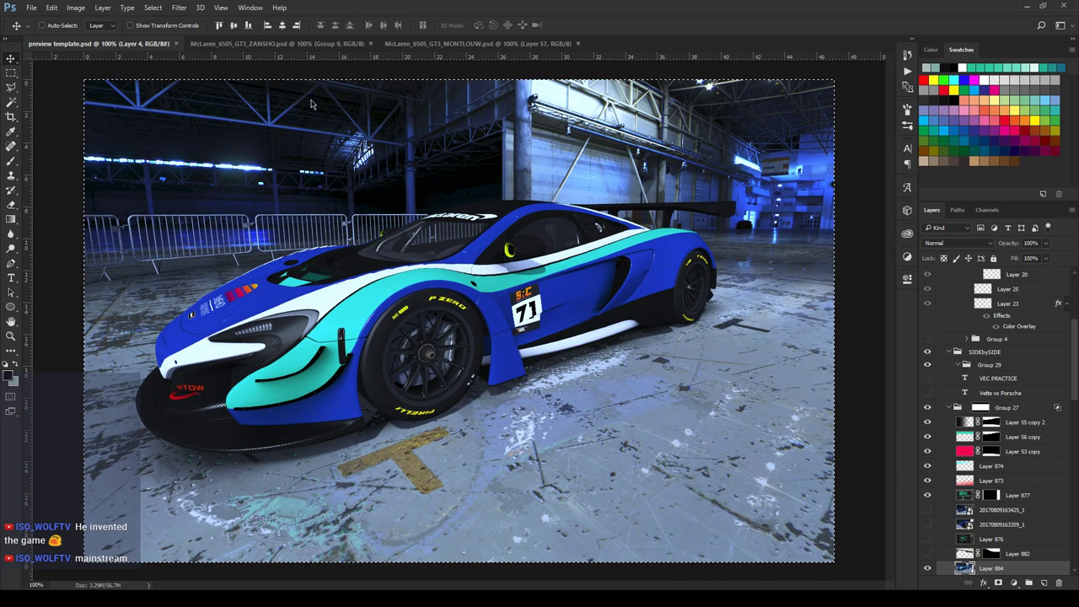
Step: Return to McLaren_650S_GT3_ZANSHO.psd and sample a livery green with the Eyedropper
left_click(335, 43)
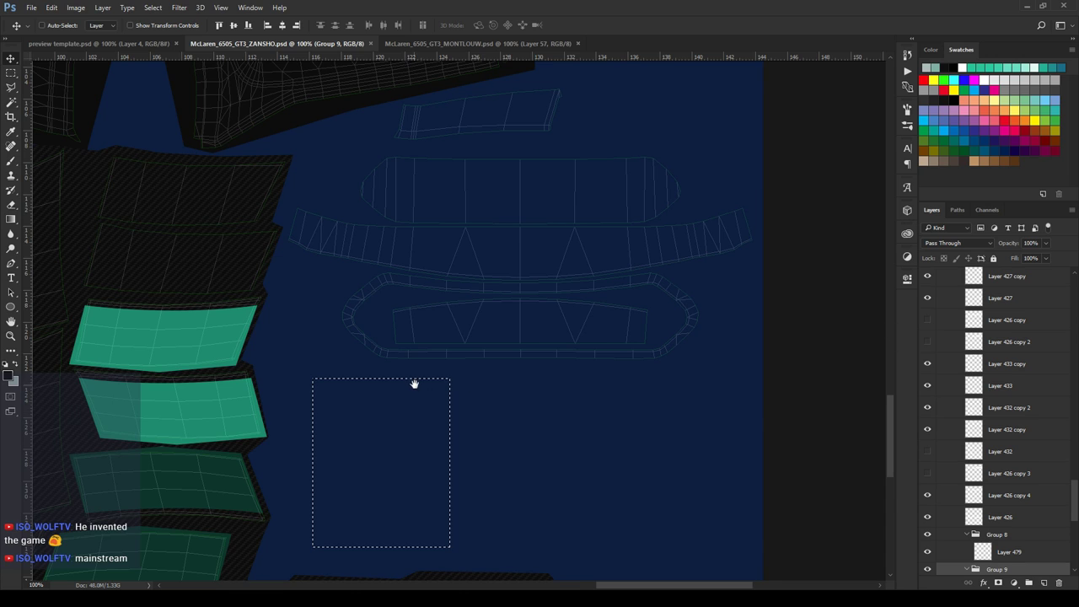
left_click_drag(414, 380, 623, 251)
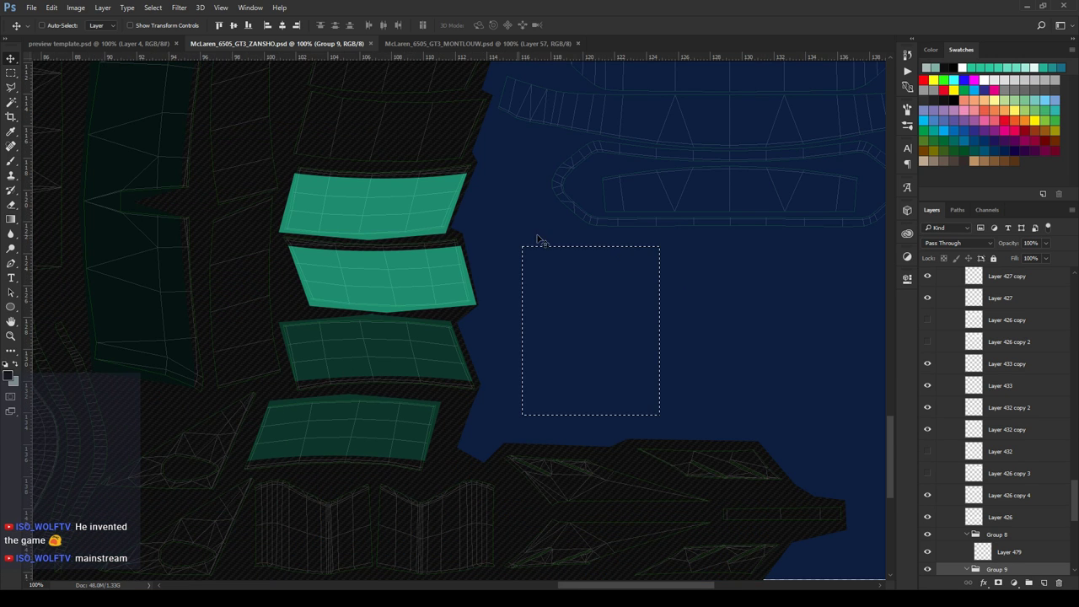
key("i")
left_click_drag(612, 175, 501, 547)
left_click_drag(617, 129, 549, 500)
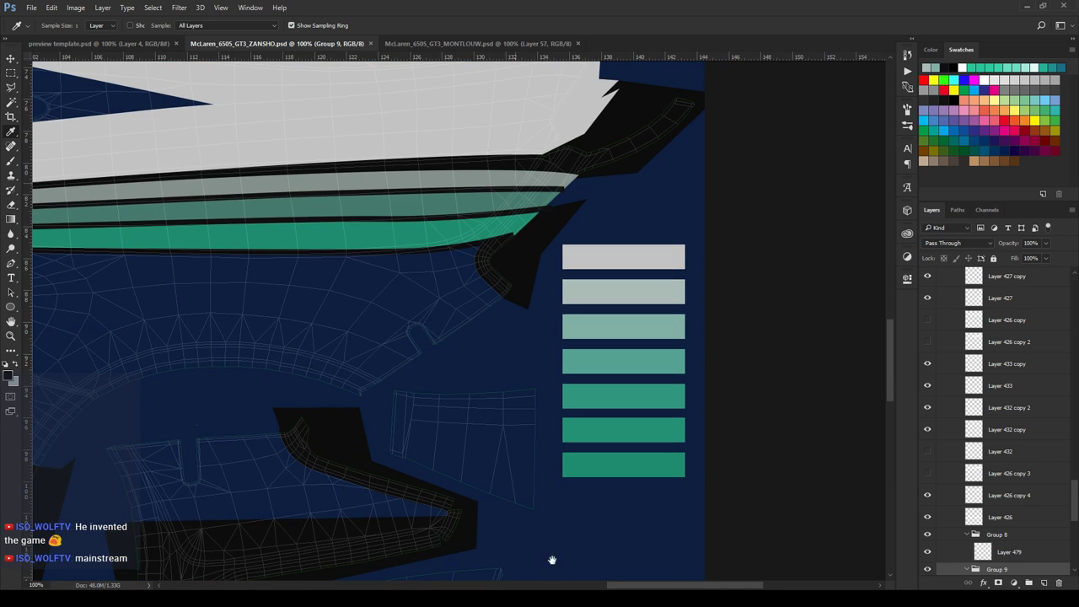
left_click_drag(519, 156, 549, 579)
left_click_drag(515, 177, 554, 578)
left_click_drag(535, 233, 744, 248)
left_click(104, 358)
left_click_drag(605, 413, 737, 159)
Step: Move the gradient group holding the color ramp up the layer stack to directly below Layer 472
key("v")
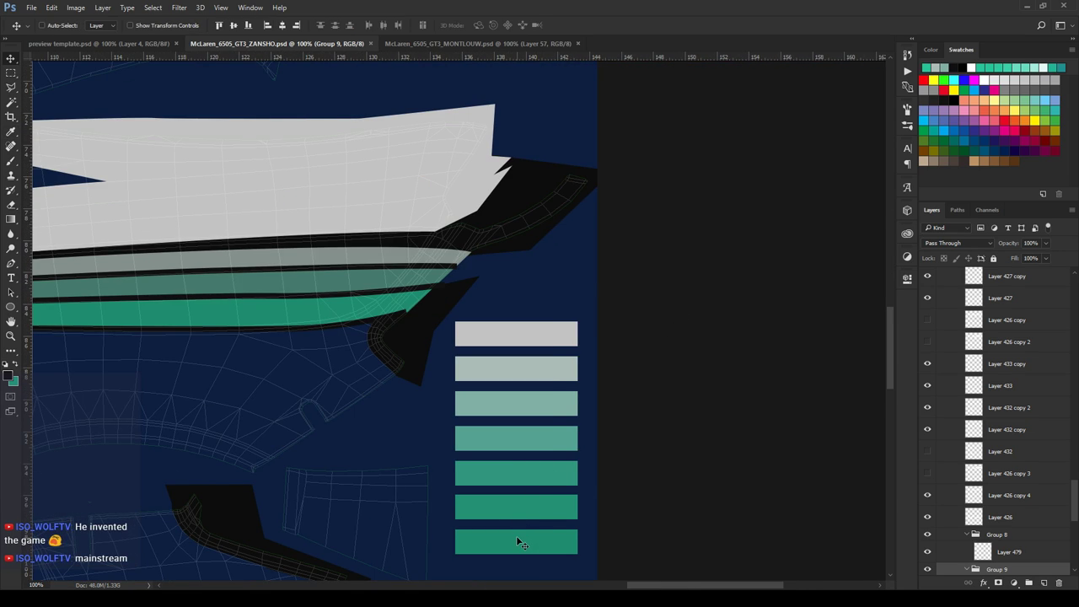
left_click(517, 537, "ctrl")
mouse_move(1012, 550)
left_mouse_down()
mouse_move(1047, 242)
mouse_move(1002, 444)
left_mouse_up()
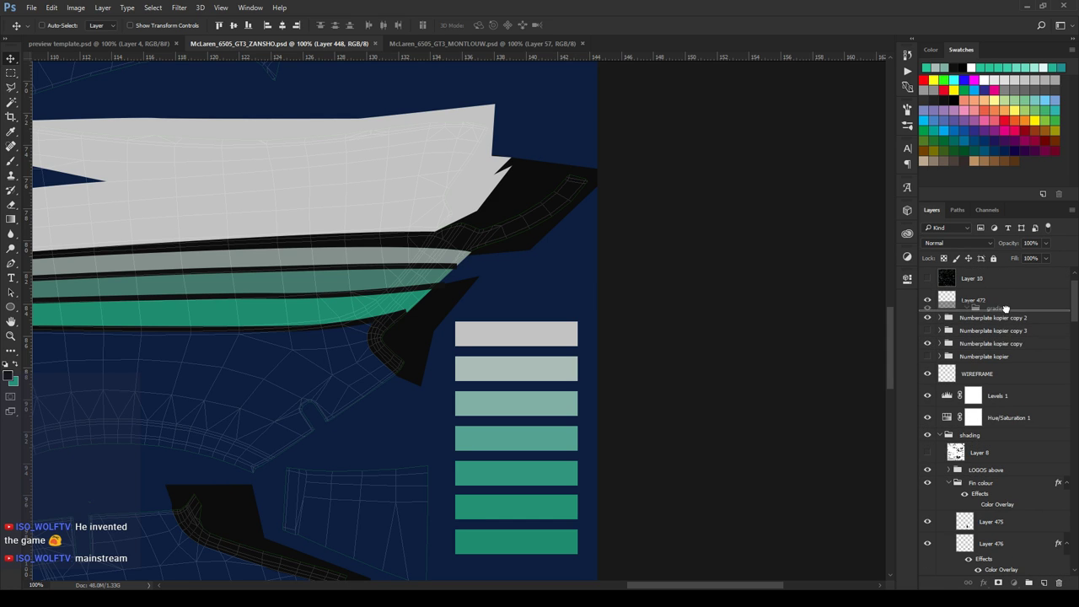
left_click_drag(1006, 309, 1006, 313)
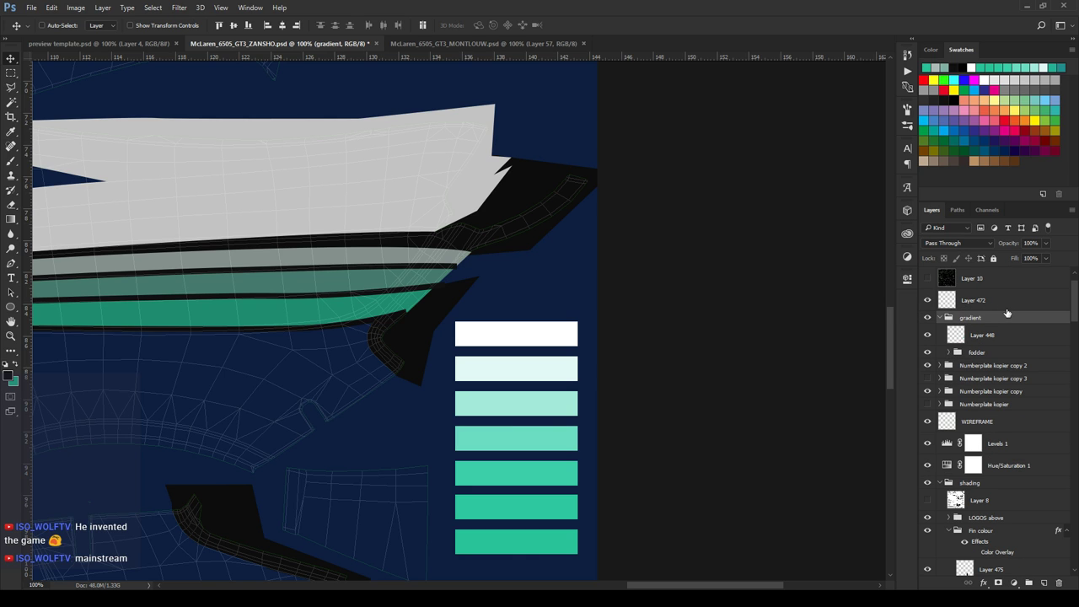
Step: Change the Color Overlay of Layer 480, the upper pinstripe, to #a9eddf sampled from the third bar of the color ramp
key("z")
left_click(533, 418, "alt")
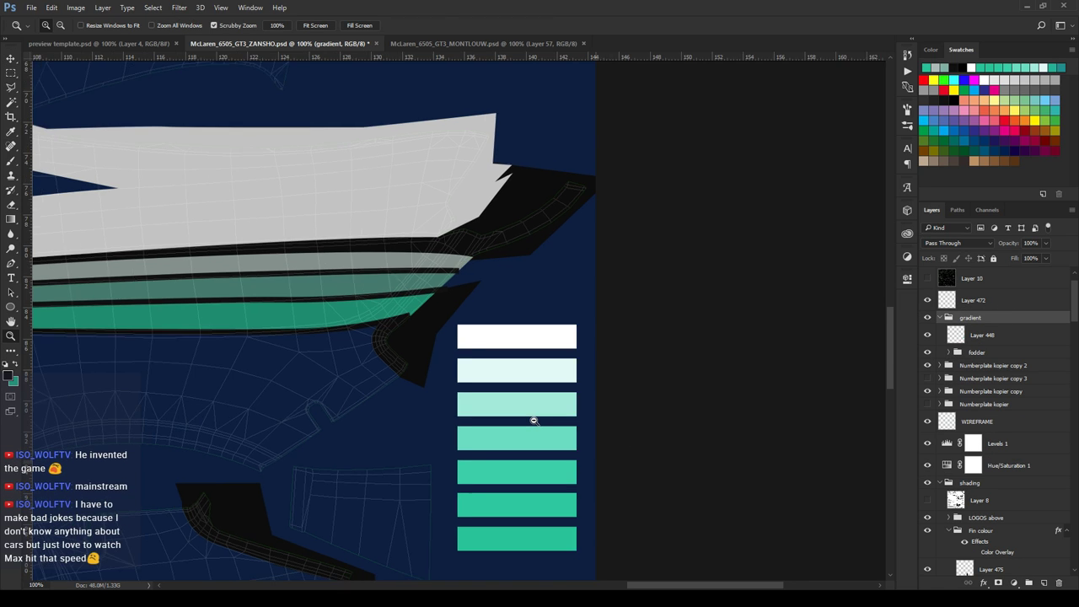
left_click(533, 418, "alt")
left_click(531, 424, "alt")
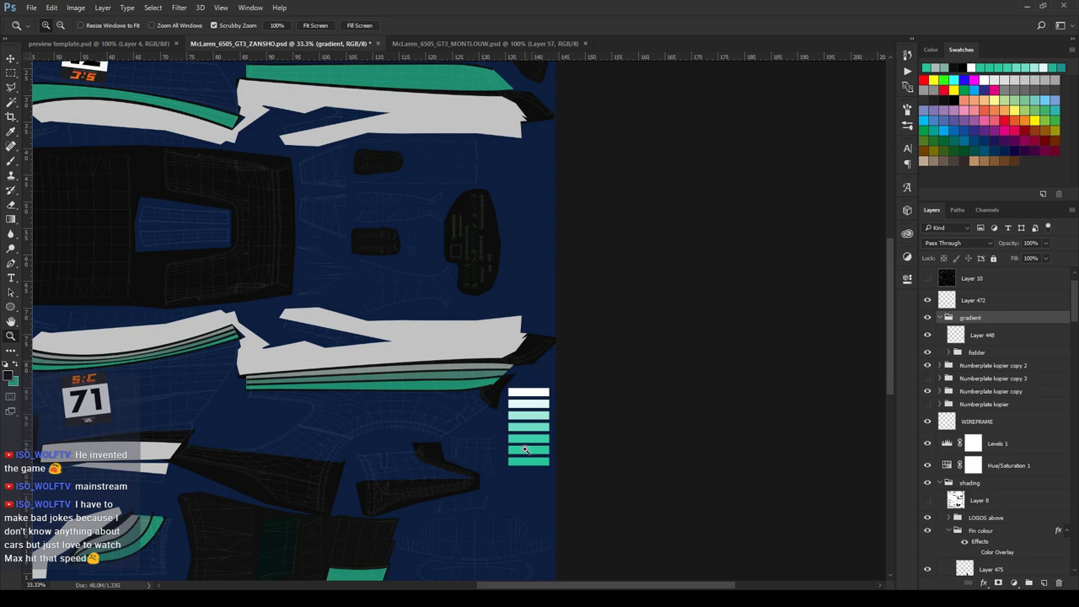
left_click(525, 450)
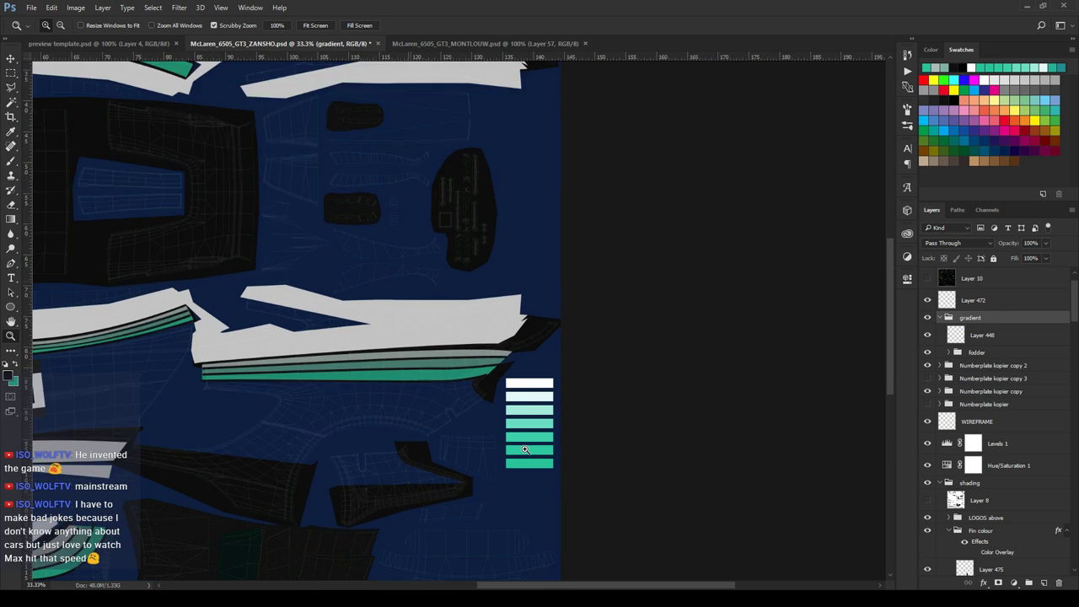
left_click(524, 450)
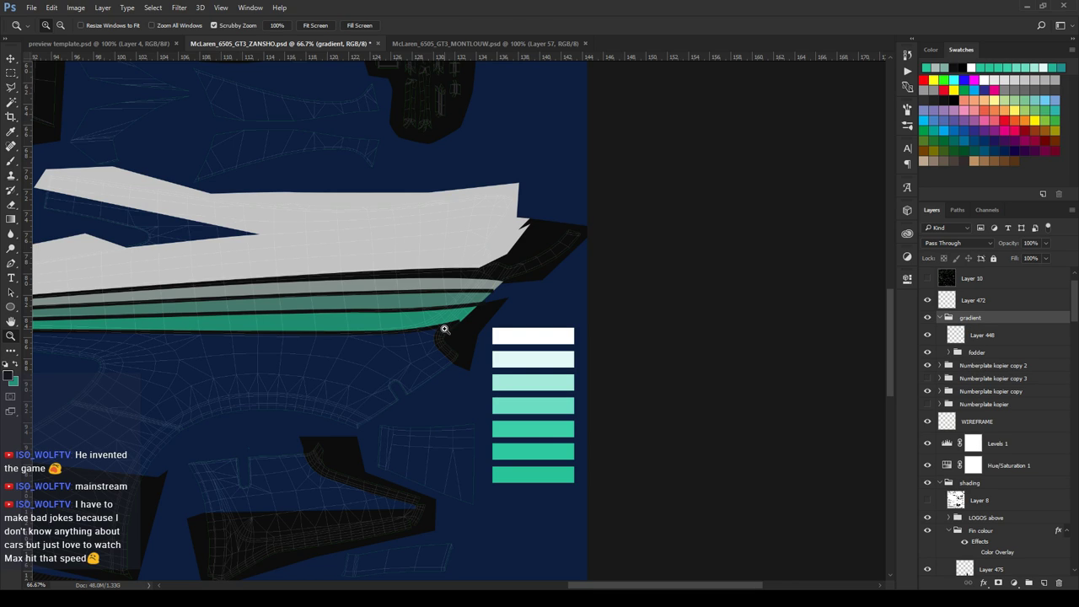
key("v")
key("ctrl")
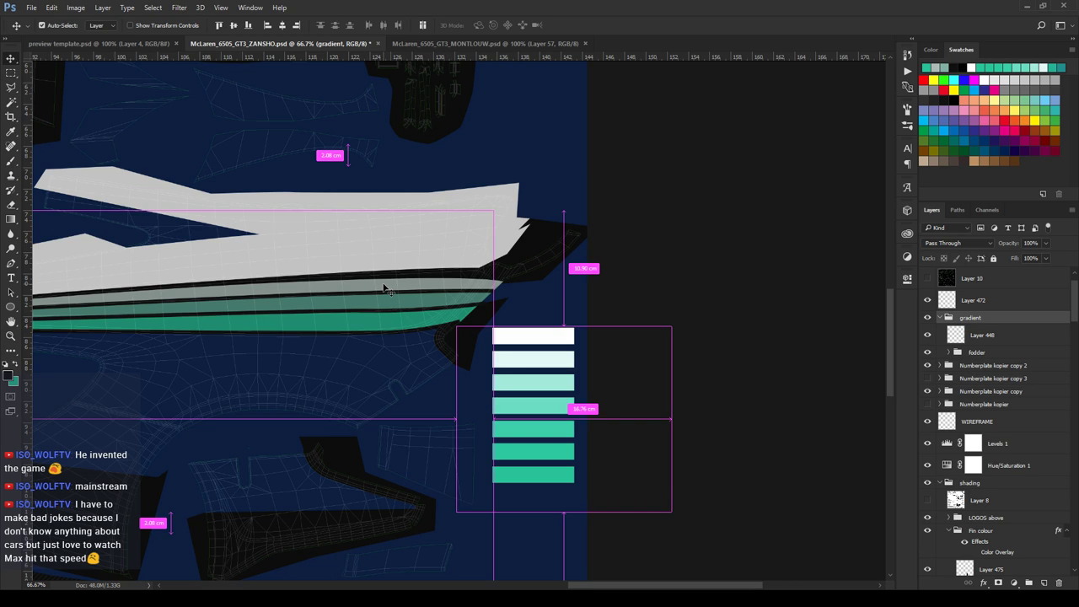
left_click(383, 289, "ctrl")
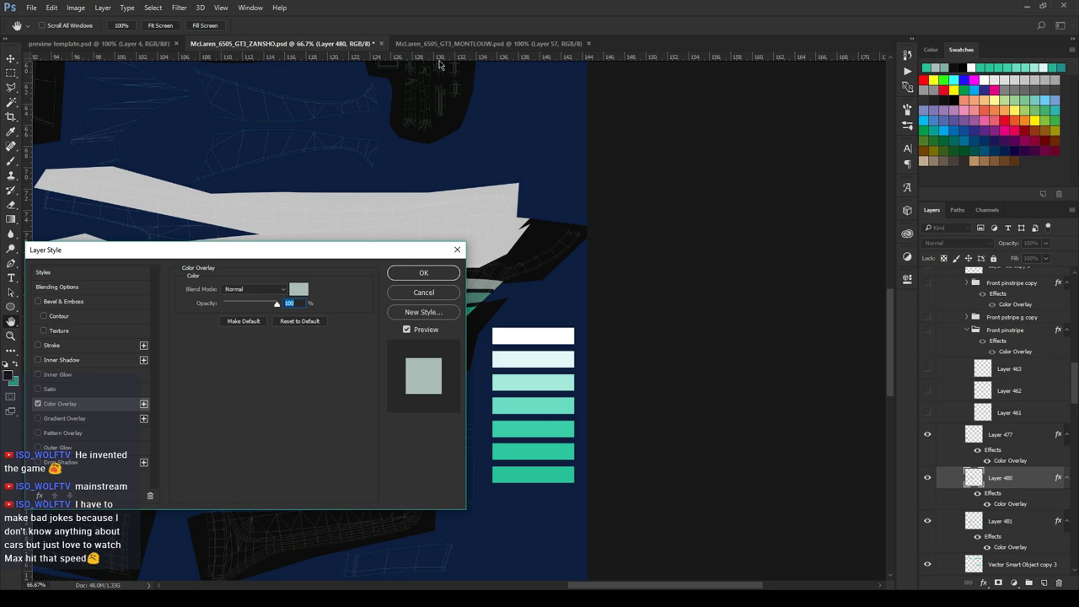
left_click(297, 290)
left_click_drag(495, 340, 371, 352)
left_click(534, 357)
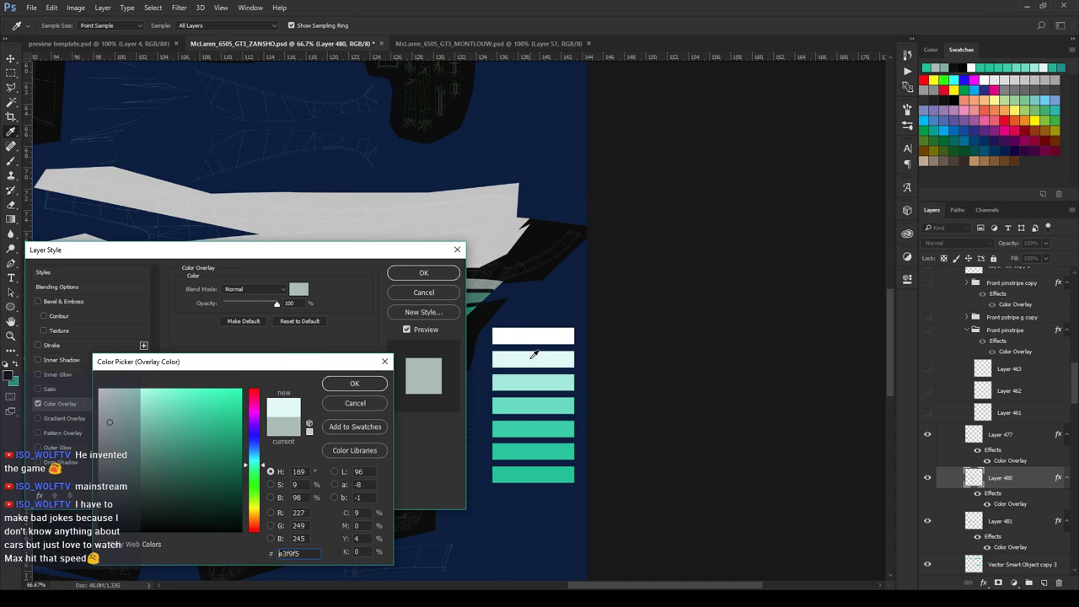
left_click(539, 382)
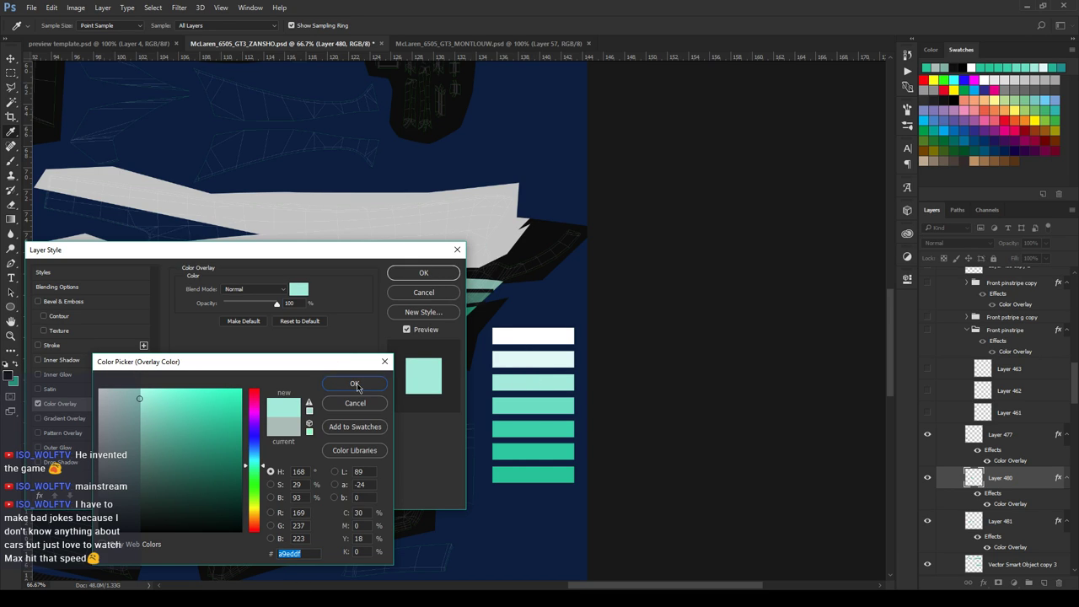
key("Return")
left_click_drag(334, 250, 362, 434)
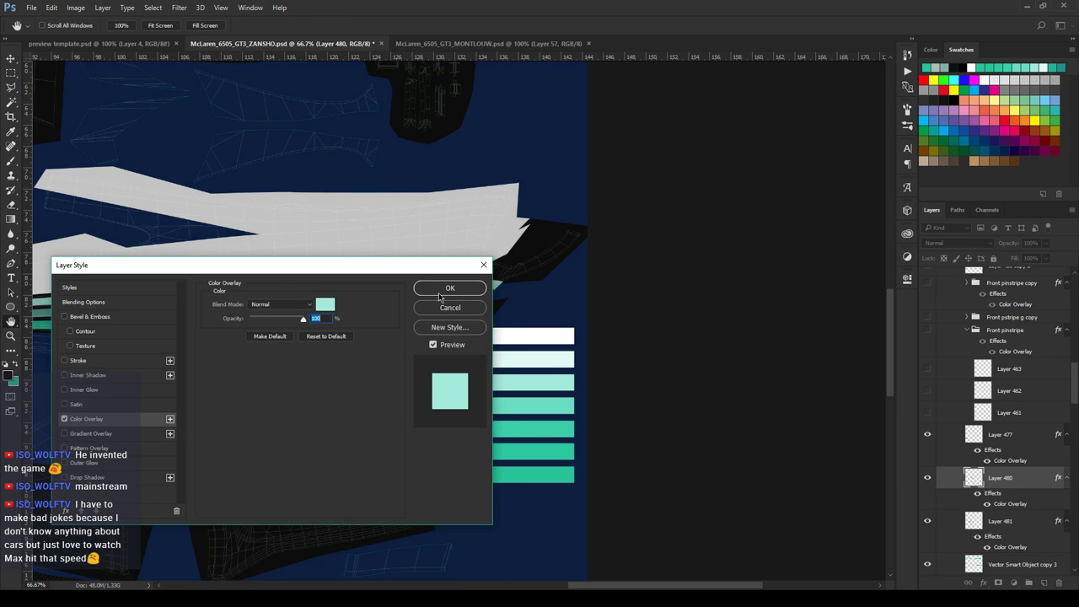
left_click(445, 290)
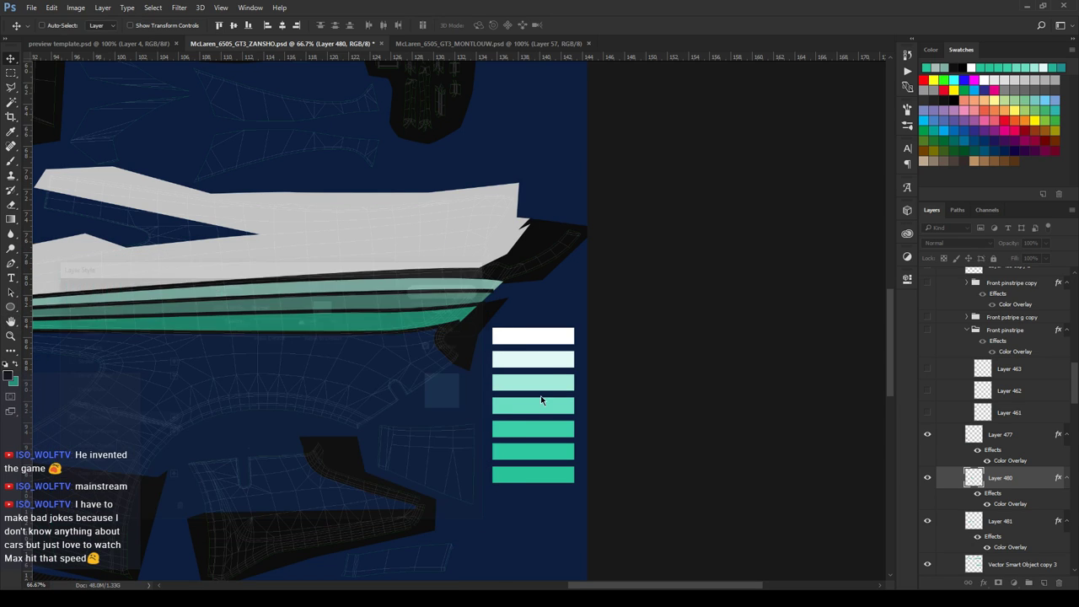
Step: Change the Color Overlay of Layer 481, the middle pinstripe, to #6be0c8 sampled from the fourth bar of the color ramp
left_click(431, 305, "ctrl")
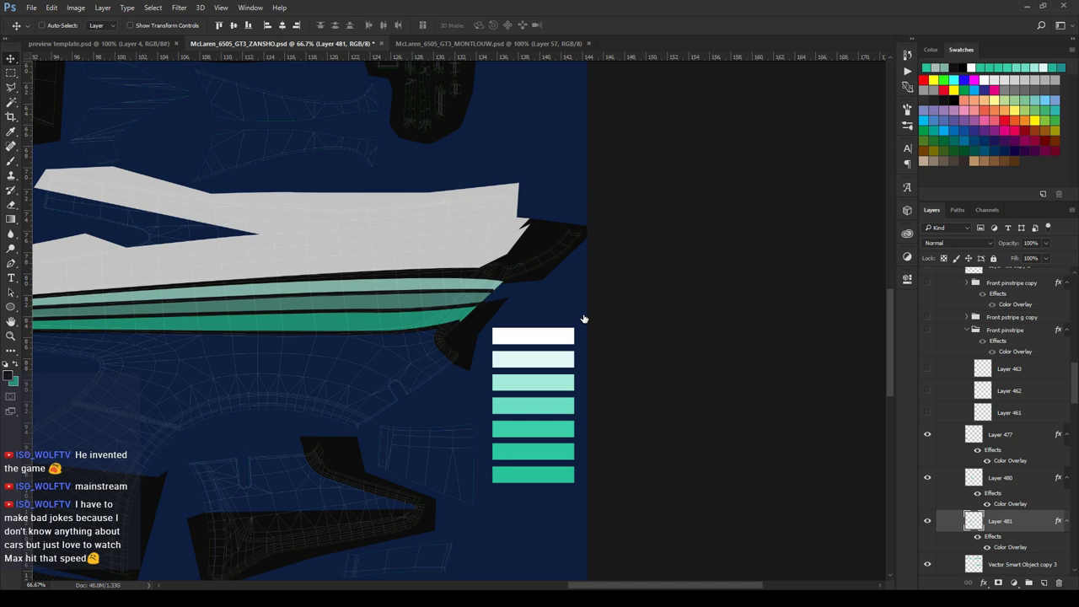
double_click(1010, 547)
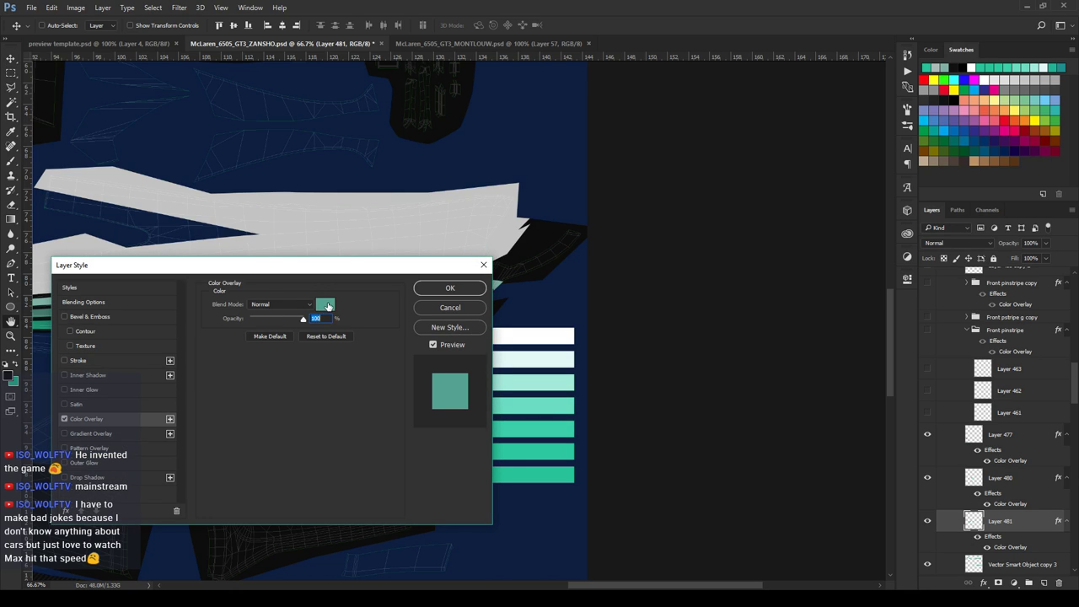
left_click(328, 306)
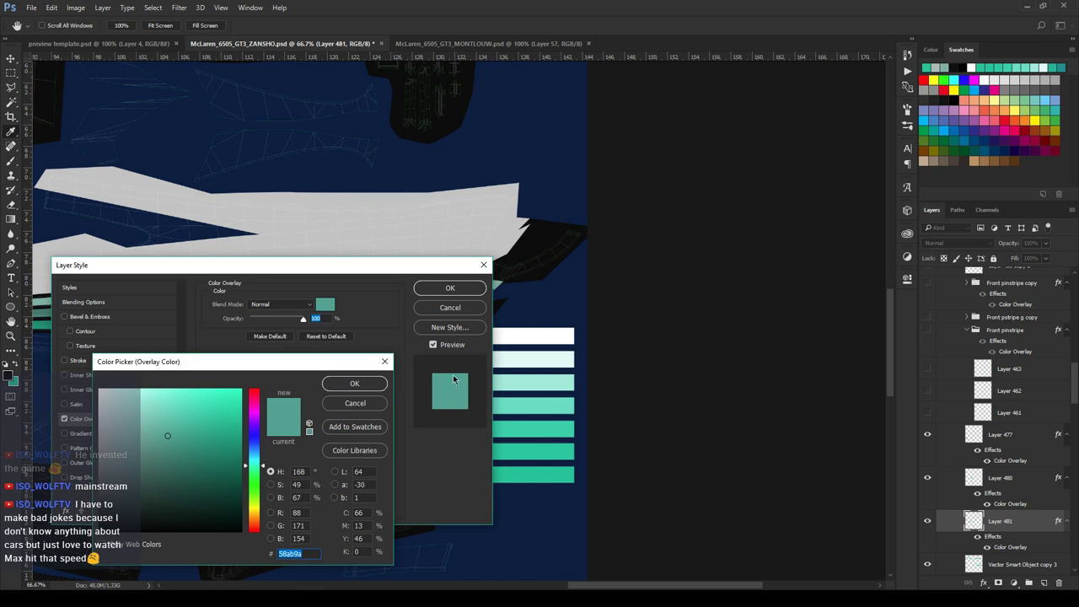
left_click(525, 404)
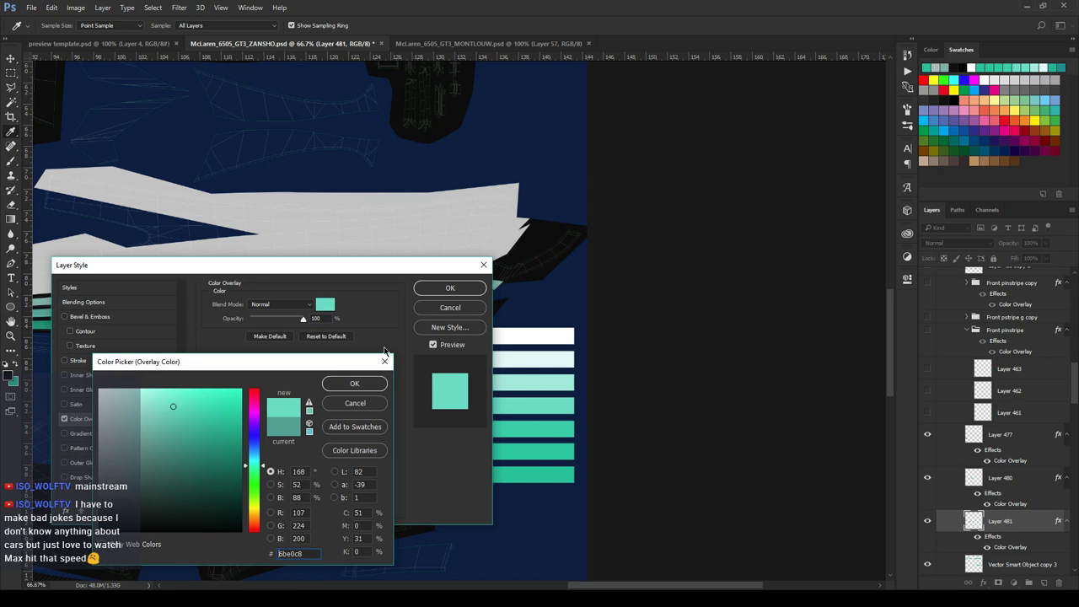
left_click(365, 386)
mouse_move(343, 267)
left_mouse_down()
mouse_move(314, 445)
mouse_move(354, 277)
left_mouse_up()
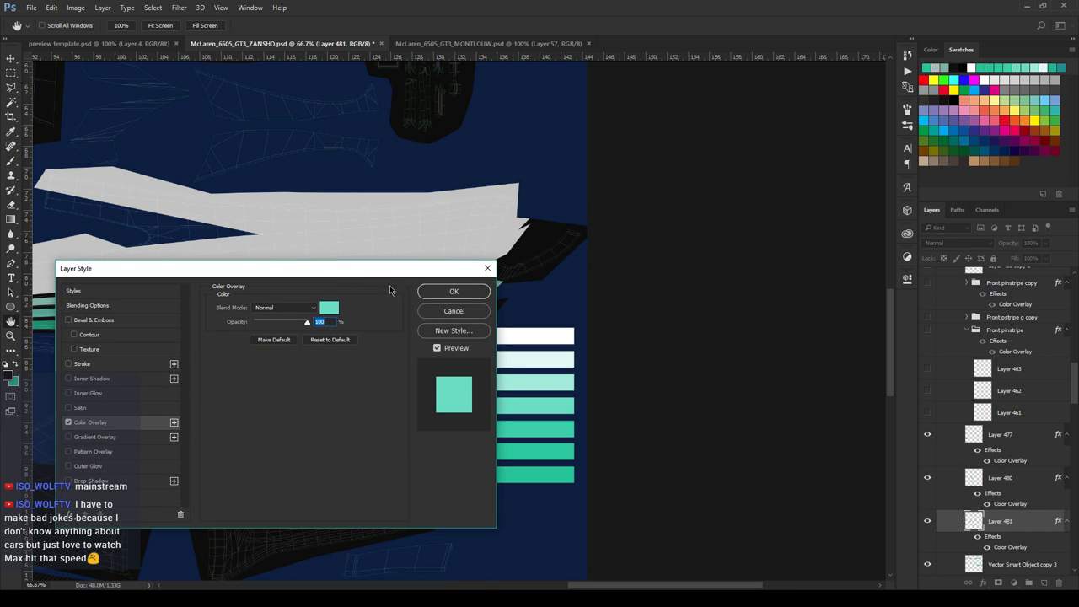
left_click(444, 296)
key("z")
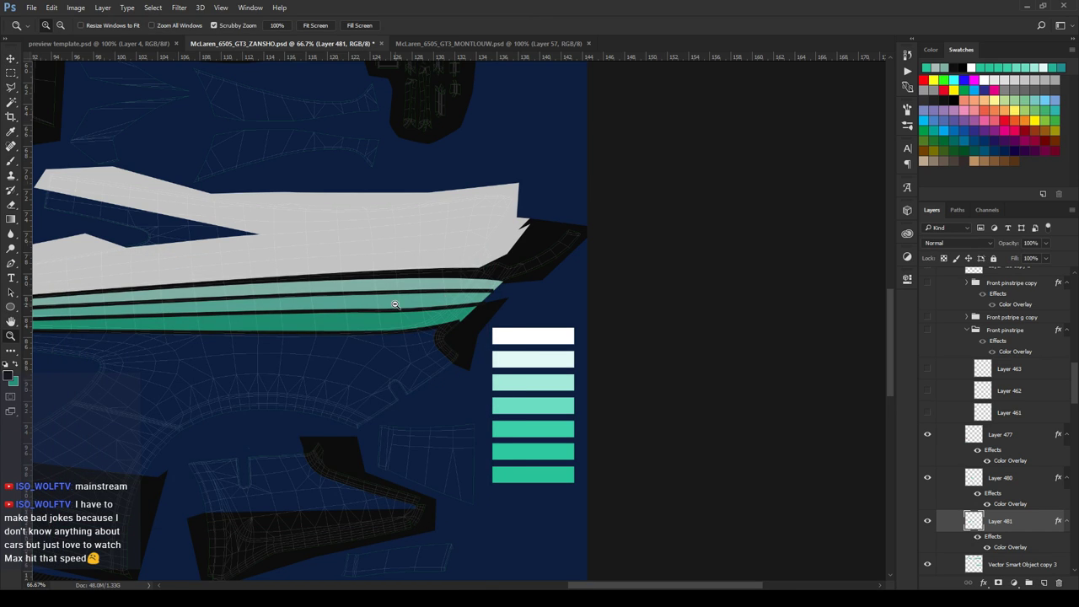
left_click(396, 305, "alt")
left_click(394, 303, "alt")
left_click(338, 312, "alt")
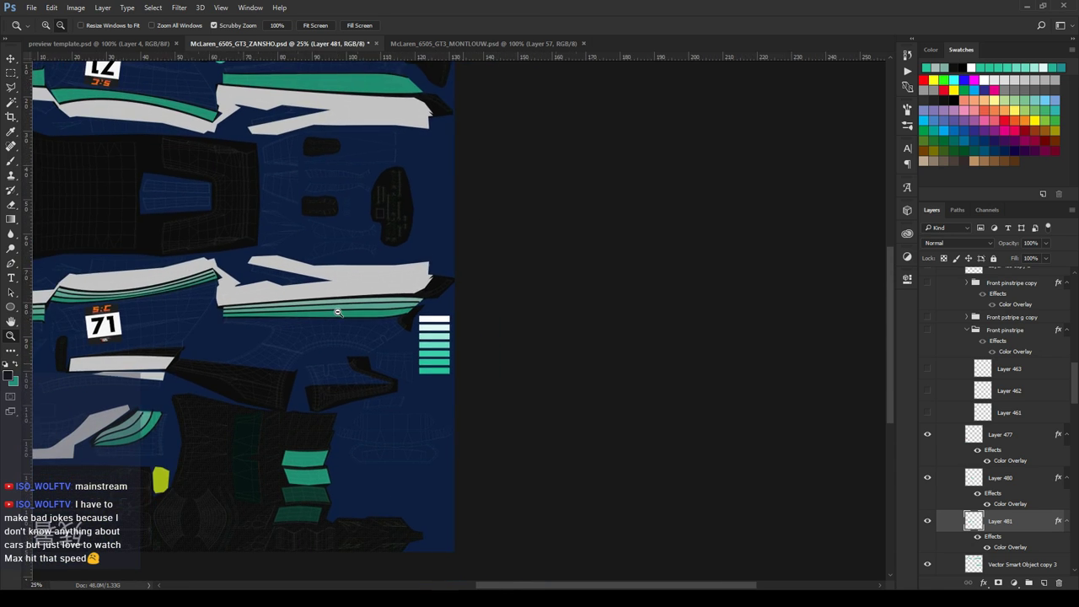
Step: Hide and show Layer 480 to compare the upper pinstripe with the bars of the color ramp
left_click(337, 311, "alt")
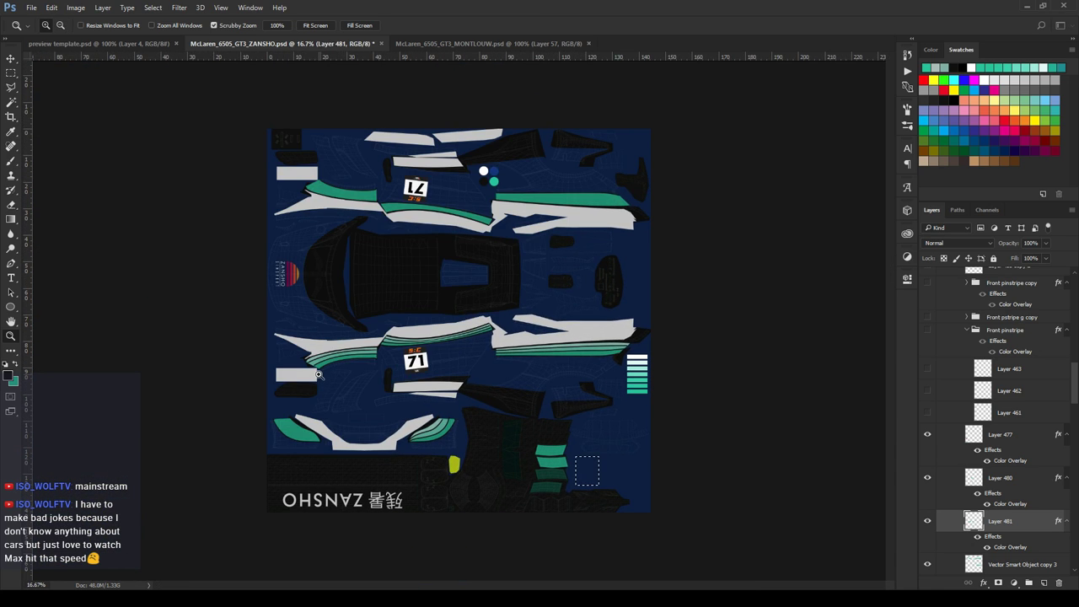
left_click(613, 487)
left_click(631, 484)
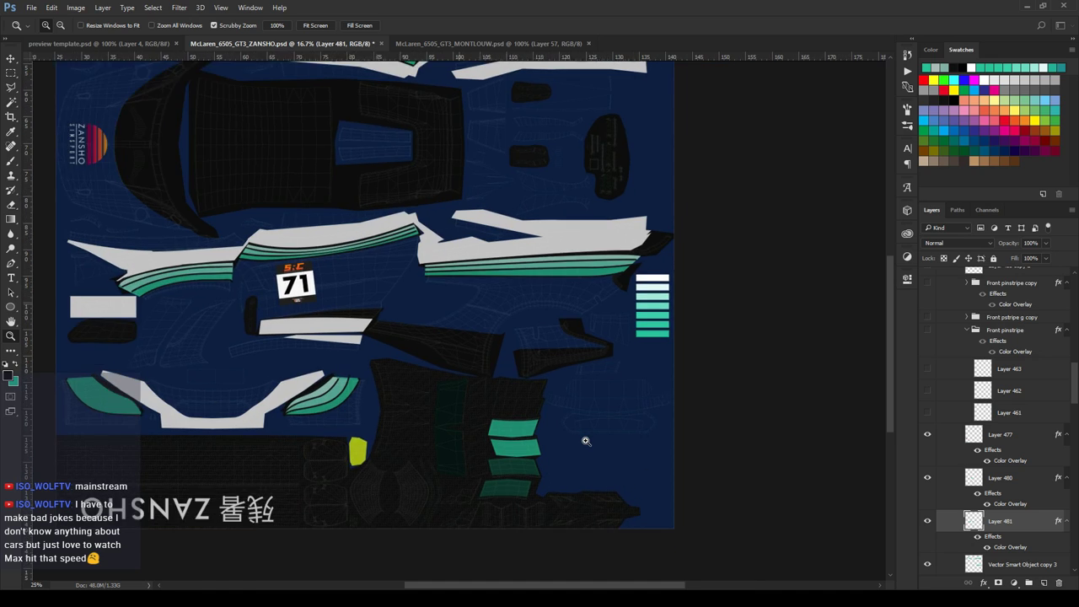
left_click(586, 441)
left_click(583, 441)
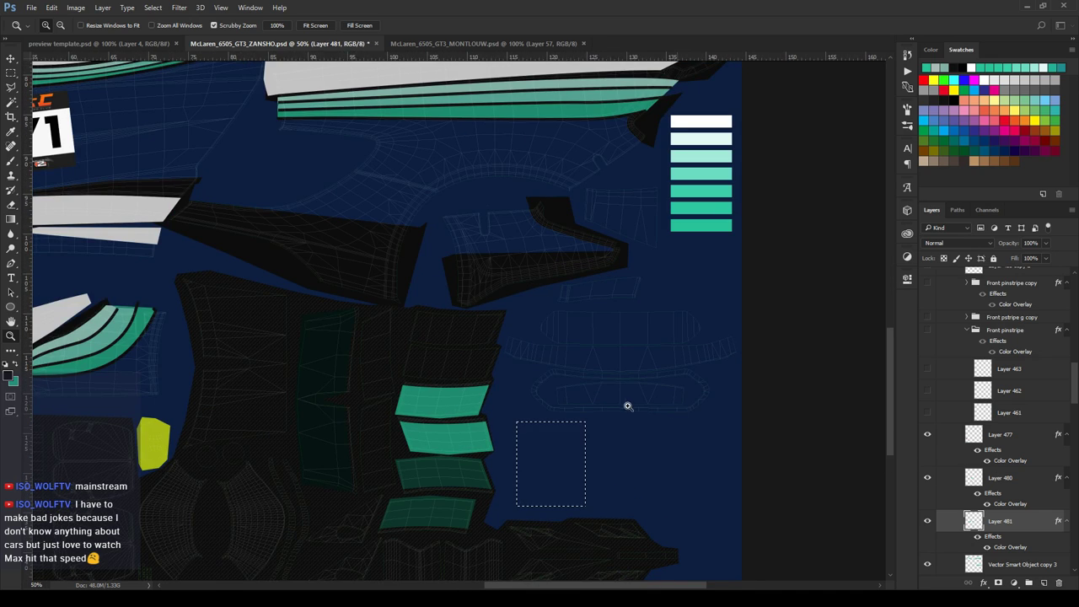
scroll(1076, 376, "up", 2)
left_click_drag(1076, 376, 1076, 398)
left_click(924, 434)
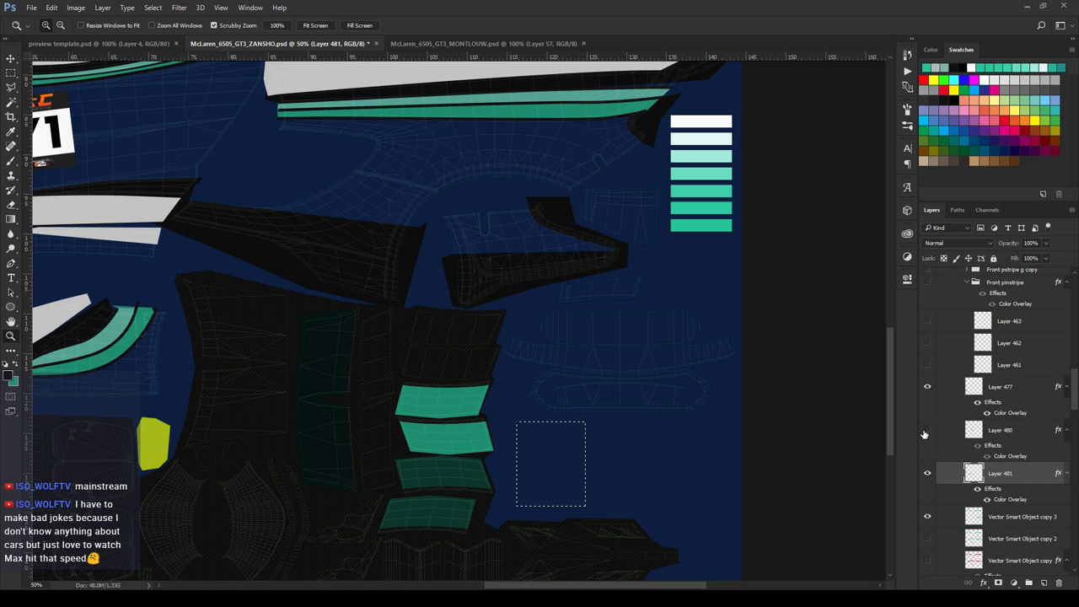
left_click(926, 432)
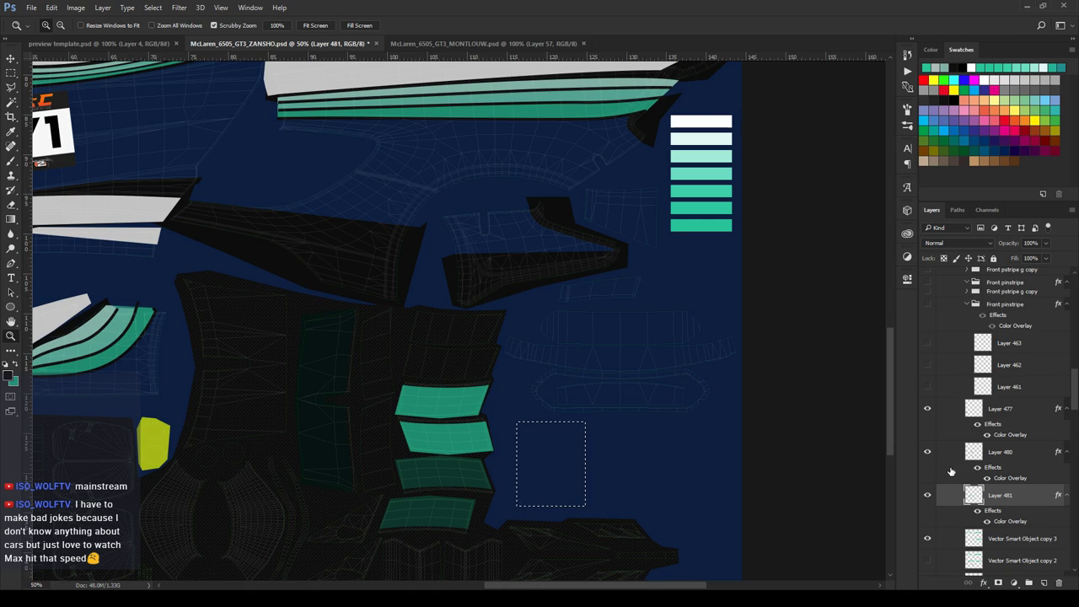
Step: Add a new layer directly above Layer 448 inside the gradient group
scroll(951, 472, "up", 1)
scroll(951, 472, "up", 8)
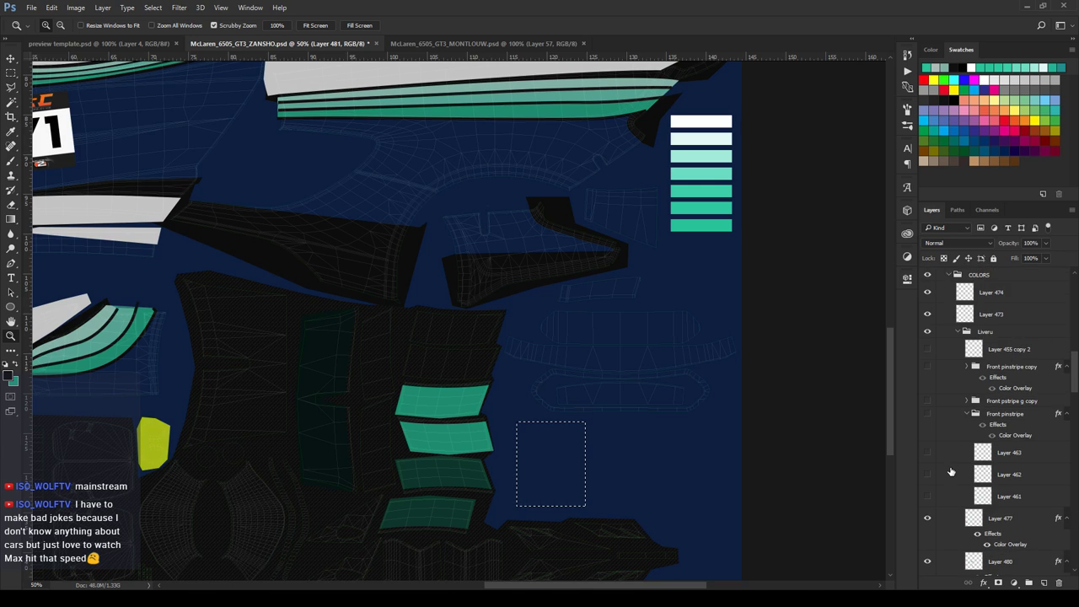
scroll(951, 473, "up", 10)
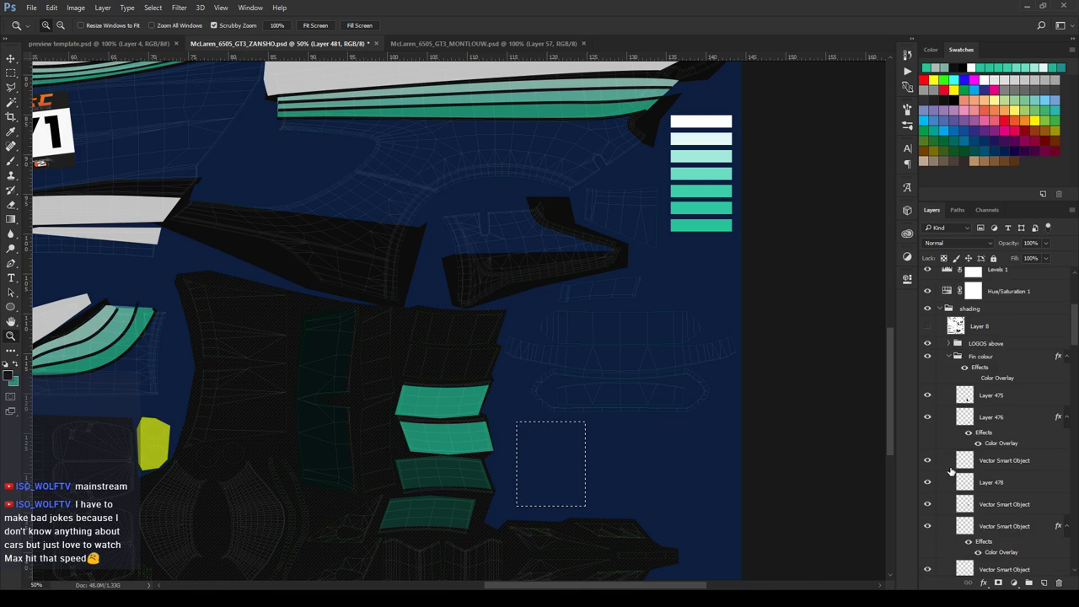
scroll(939, 470, "up", 3)
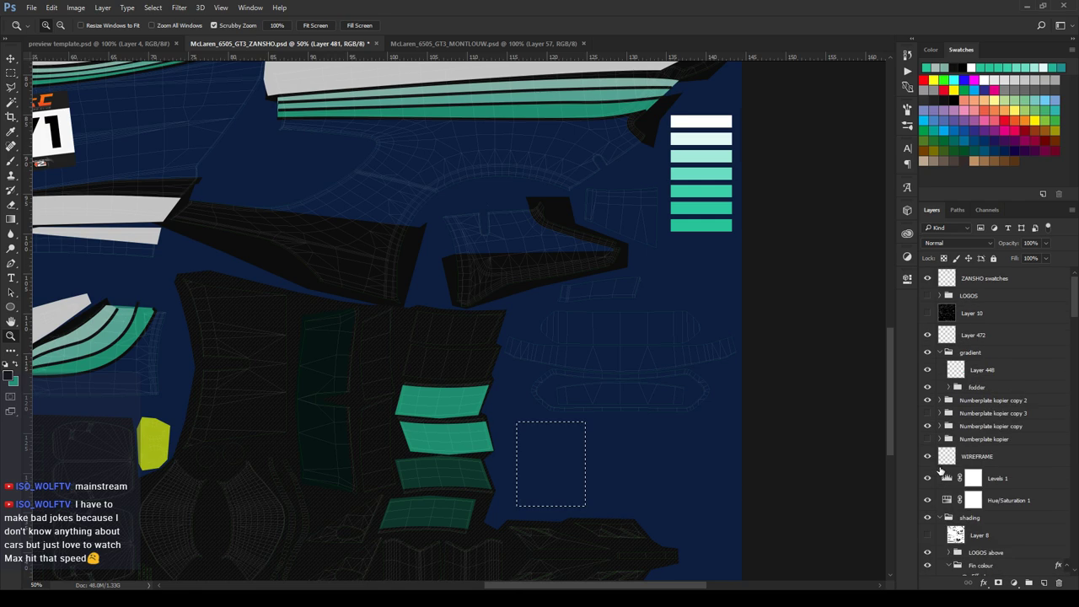
left_click(973, 369)
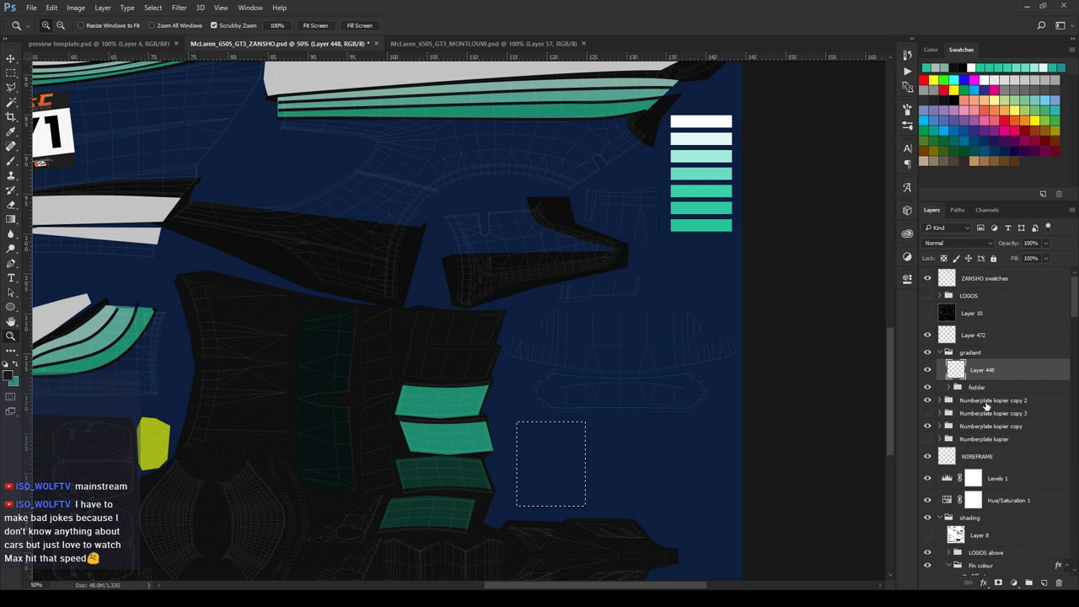
left_click(1044, 583)
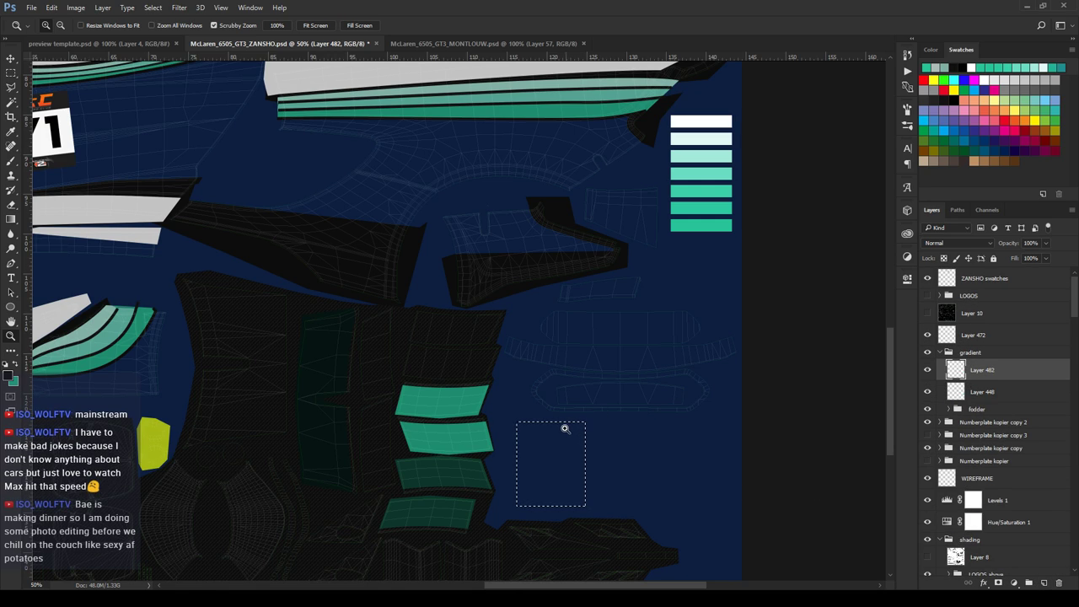
Step: Fill the rectangular selection with a linear gradient from livery green at its bottom edge to transparent at its top edge
key("i")
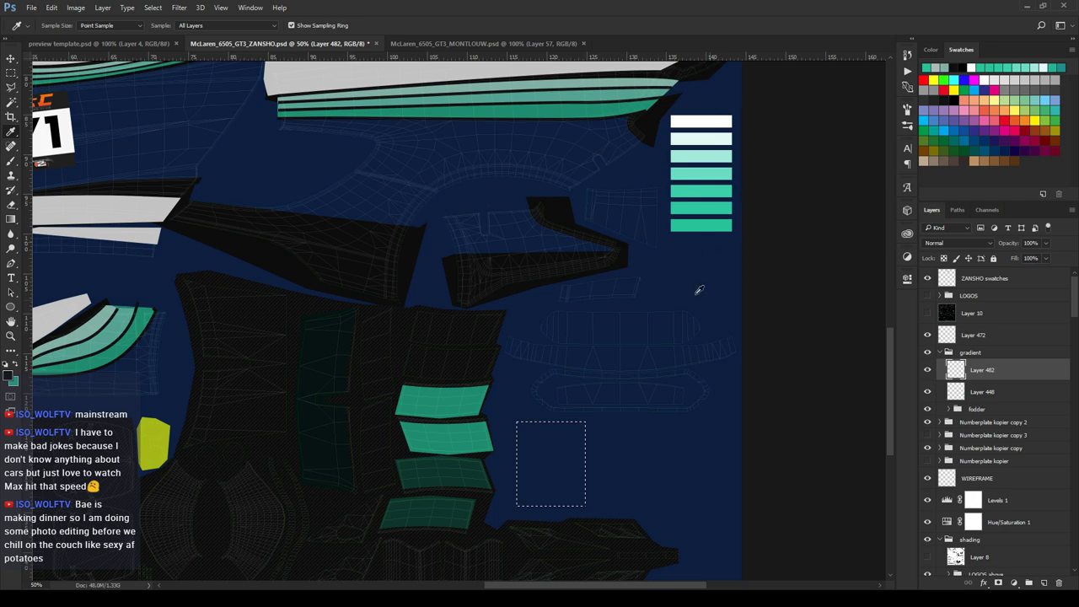
key("g")
key("x")
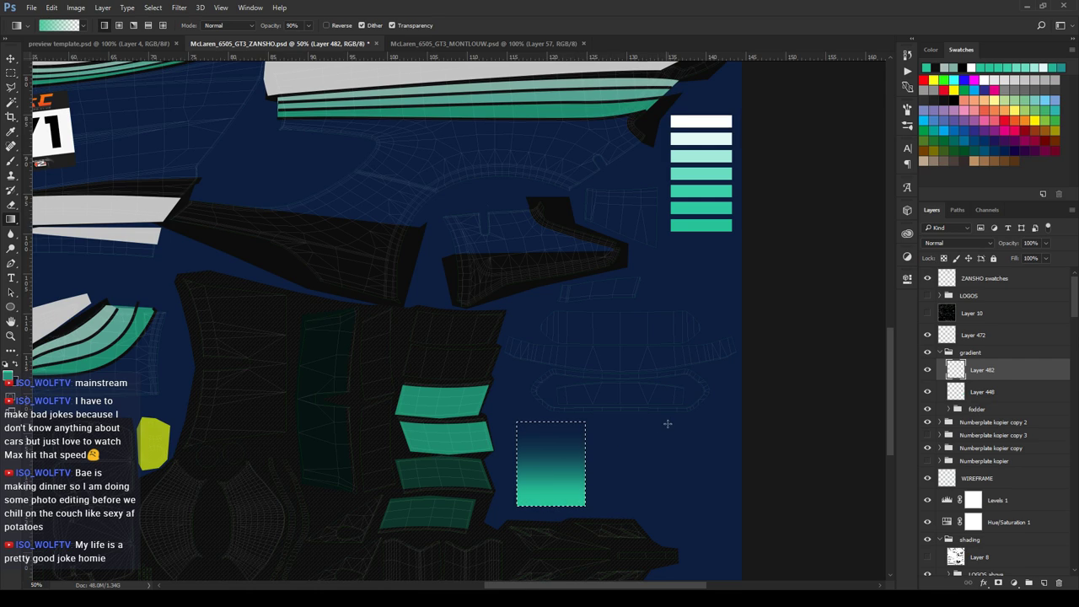
Step: Add another new layer between Layer 482 and Layer 448 in the gradient group
left_click_drag(381, 313, 349, 212)
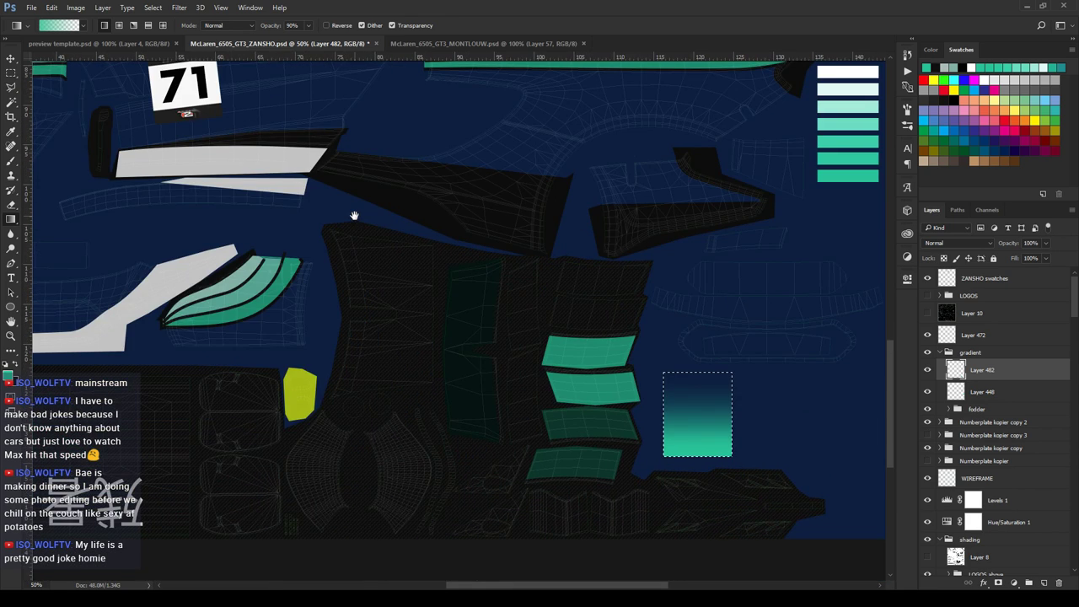
left_click(993, 389)
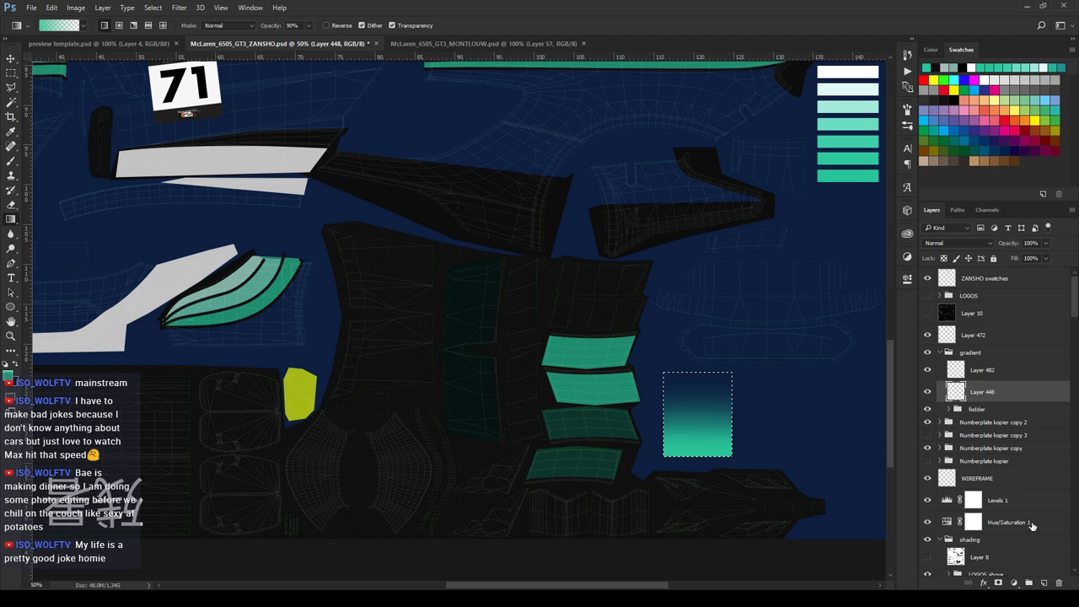
left_click(1044, 583)
left_click_drag(763, 228, 609, 422)
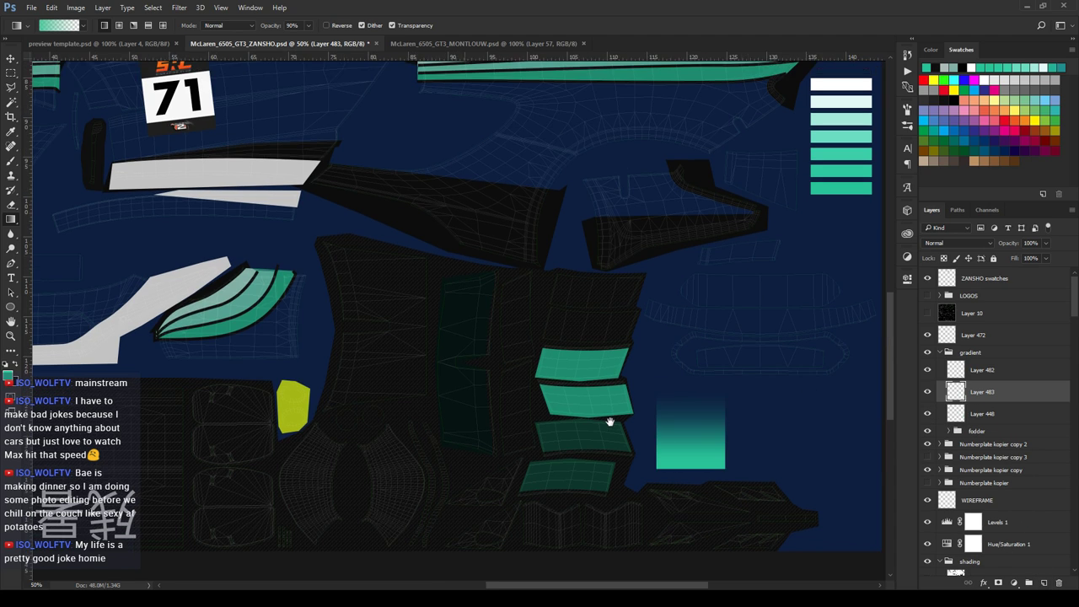
Step: Sample the blue livery swatch as the background color and fill the rectangular selection with it on Layer 483
key("i")
left_click_drag(589, 342, 569, 458)
left_click(257, 76, "alt")
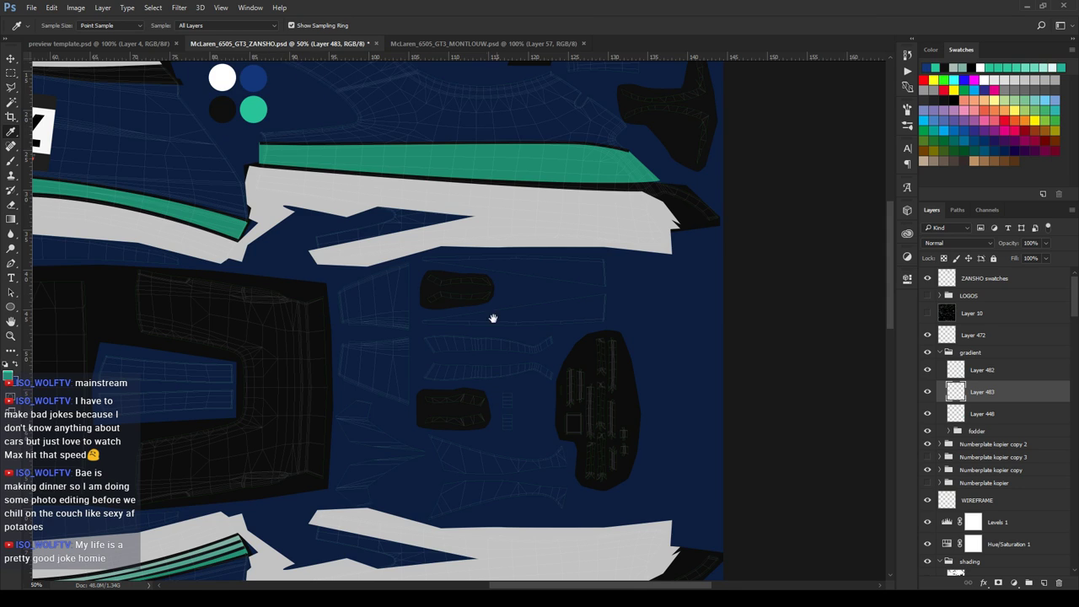
left_click_drag(496, 397, 496, 216)
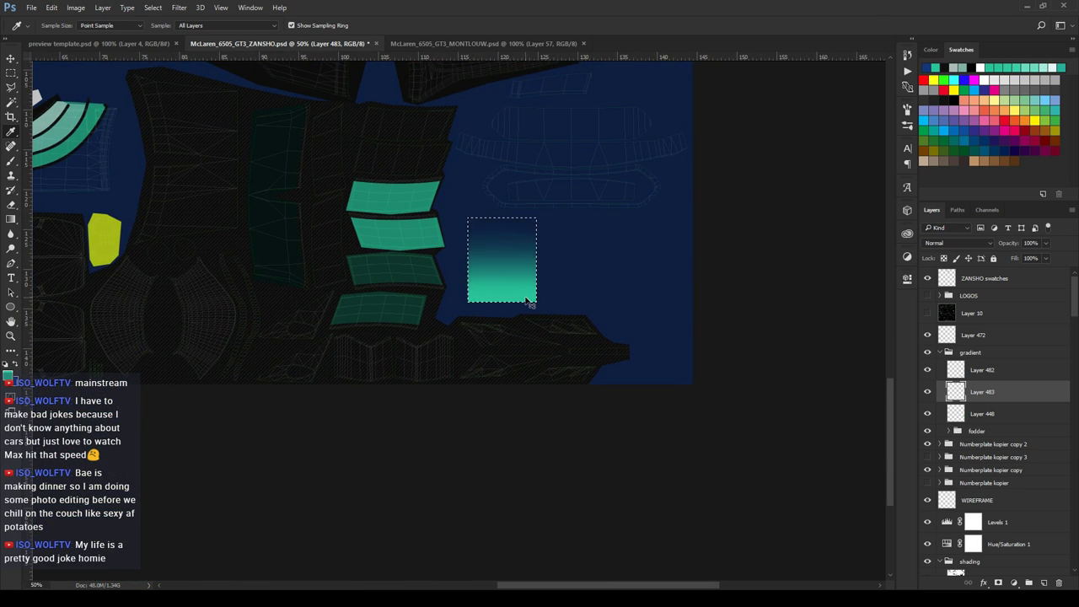
key("ctrl+BackSpace")
Step: Check the blue-to-green gradient patch on the whole livery, and select Layer 482 and Layer 483 together
key("z")
left_click(511, 229, "alt")
left_click(494, 177, "alt")
left_click(498, 178, "alt")
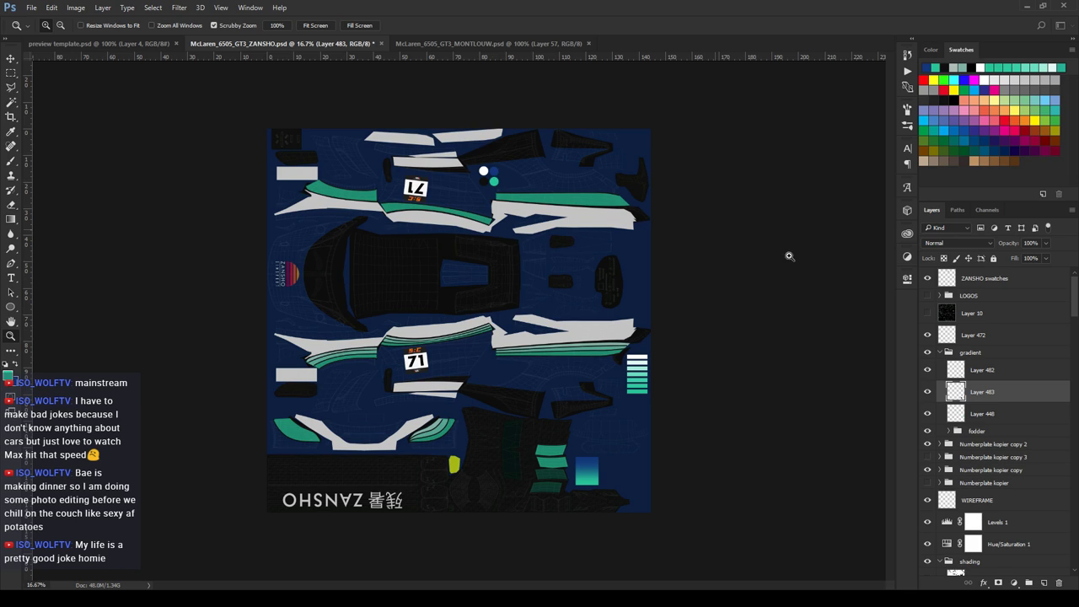
left_click(615, 465)
left_click(615, 464)
left_click(615, 464)
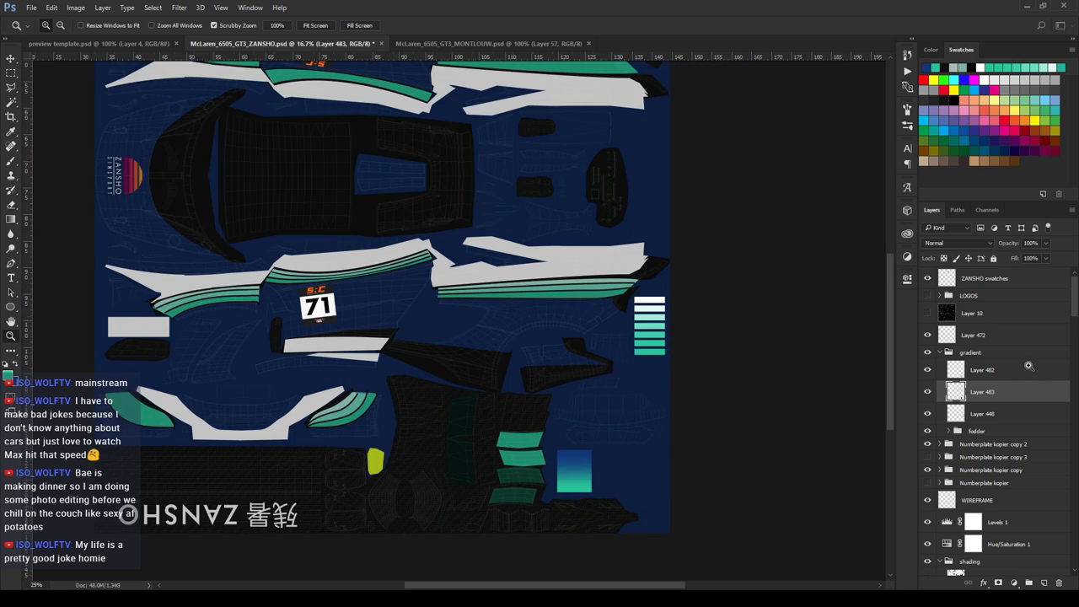
left_click(1020, 371)
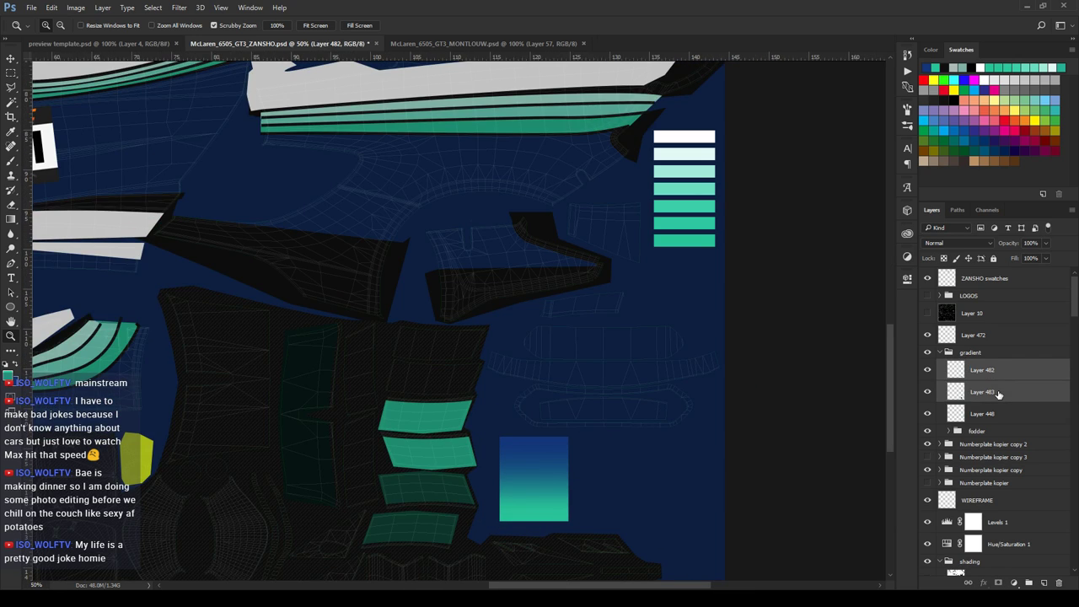
right_click(956, 371)
left_click(971, 394)
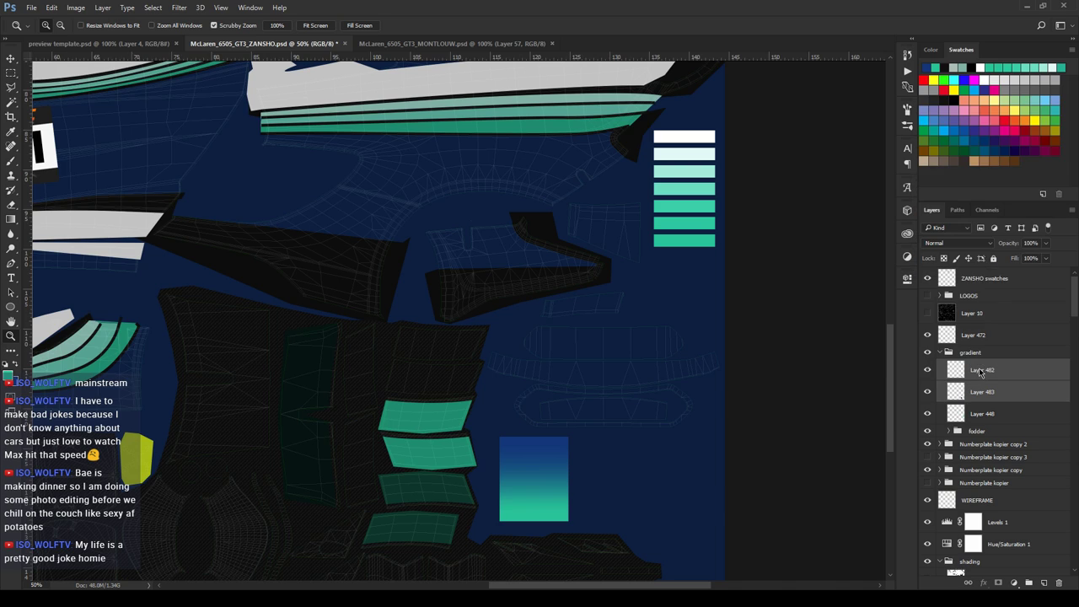
Step: Merge Layer 482 and Layer 483 in the gradient group into one layer
right_click(979, 373)
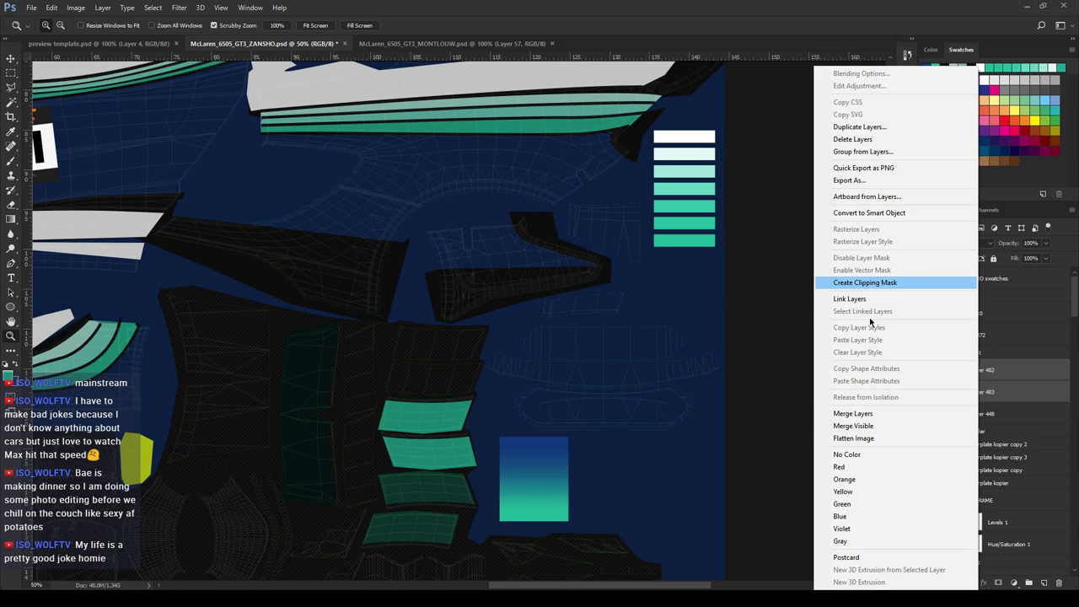
left_click(854, 413)
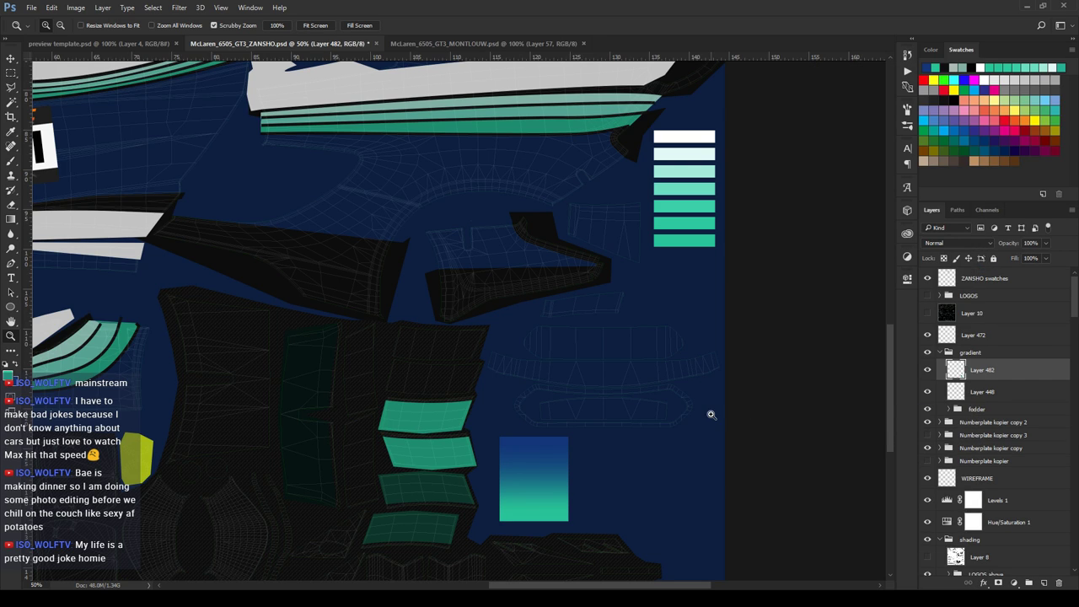
left_click(525, 459)
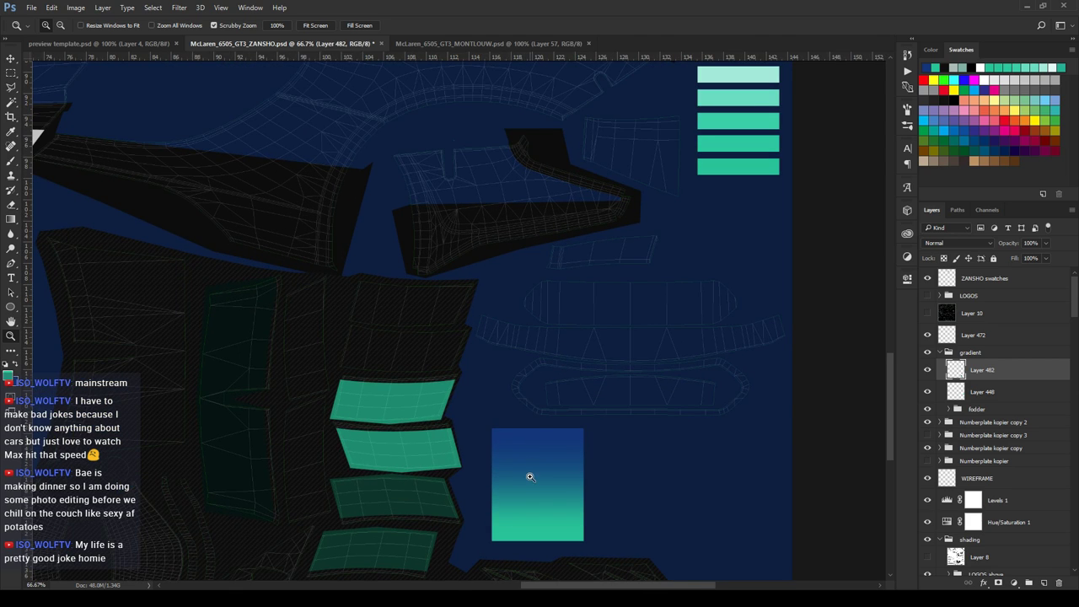
Step: Toggle the visibility of Layer 476 and the Vector Smart Object layers in the Fin colour group to identify which panels they hold
scroll(980, 523, "down", 2)
scroll(979, 536, "down", 1)
key("v")
left_click(439, 454)
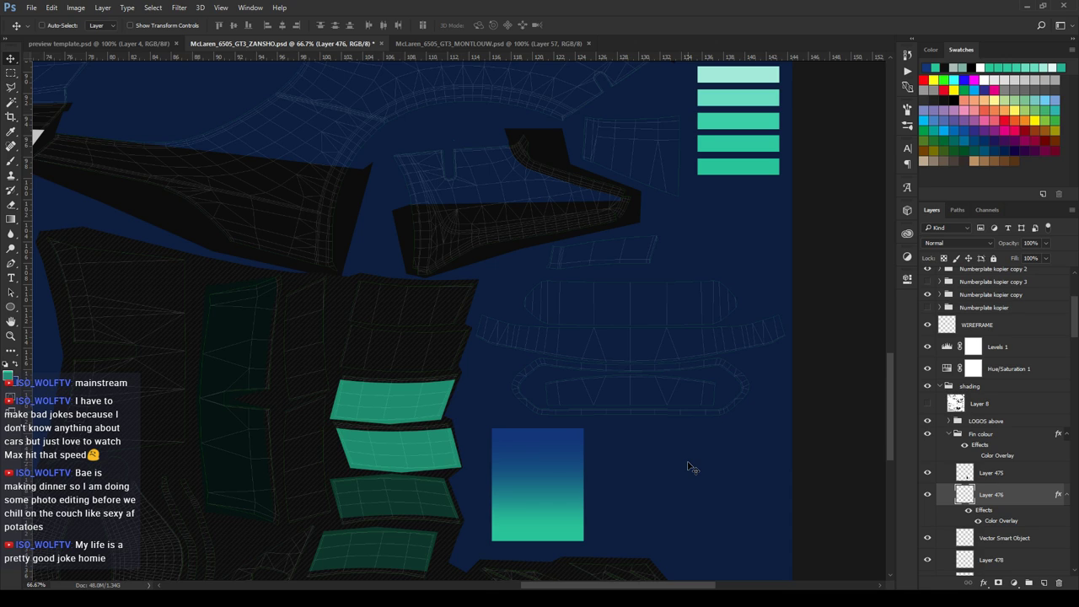
left_click(929, 495)
left_click(929, 494)
left_click_drag(569, 427, 569, 355)
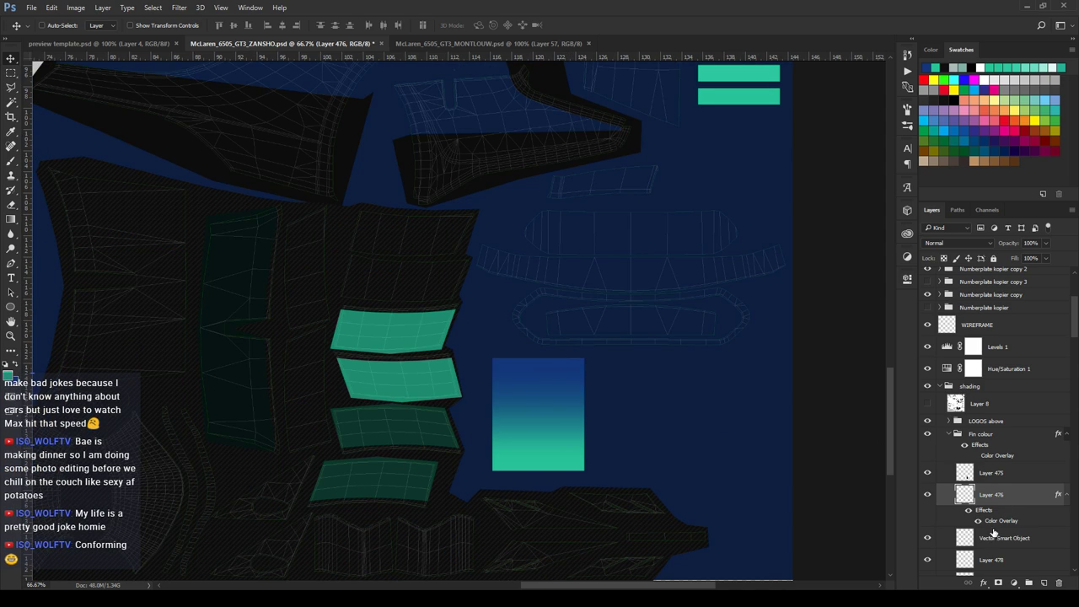
scroll(993, 532, "down", 3)
left_click(933, 474)
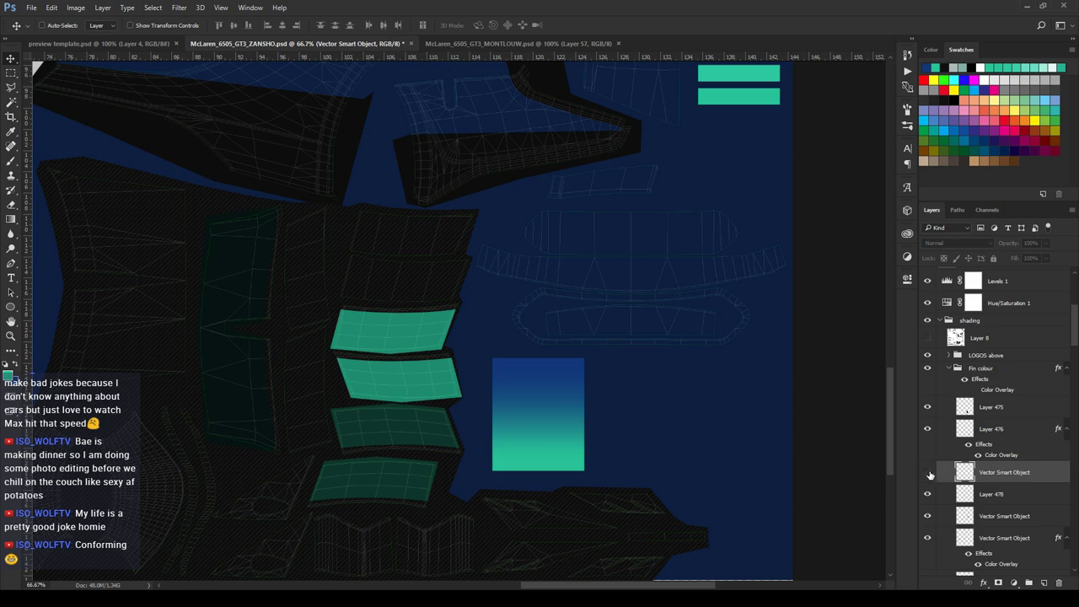
left_click(927, 475)
left_click(928, 516)
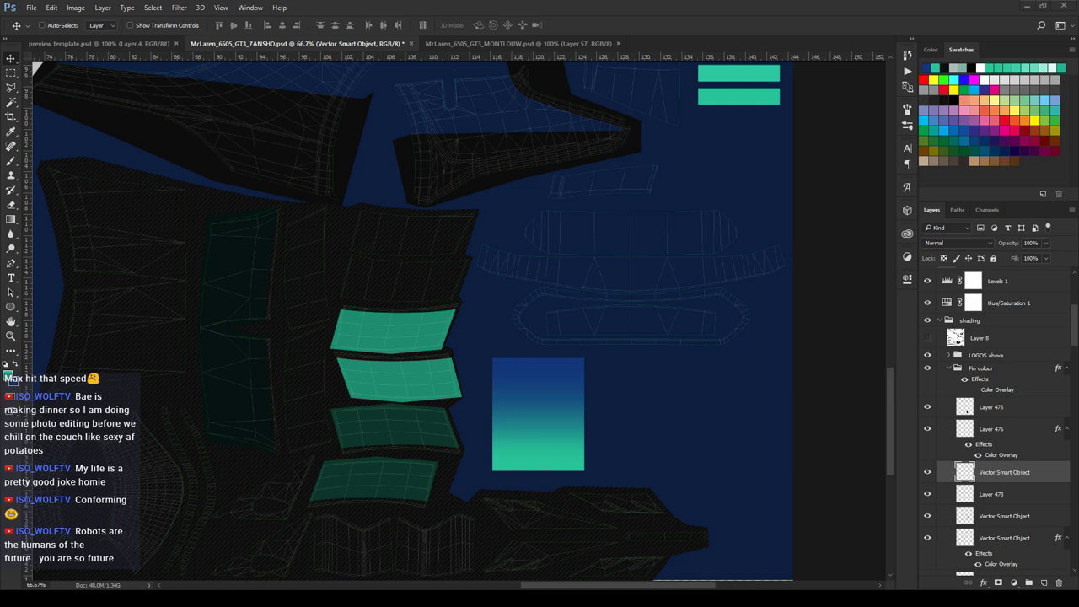
left_click(928, 473)
left_click(927, 473)
Step: Add a Color Overlay to Layer 475, the tall fin panel, using green 00c9a1 sampled from the lowest swatch bar
key("ctrl")
left_click(249, 293)
left_click(928, 408)
left_click(928, 407)
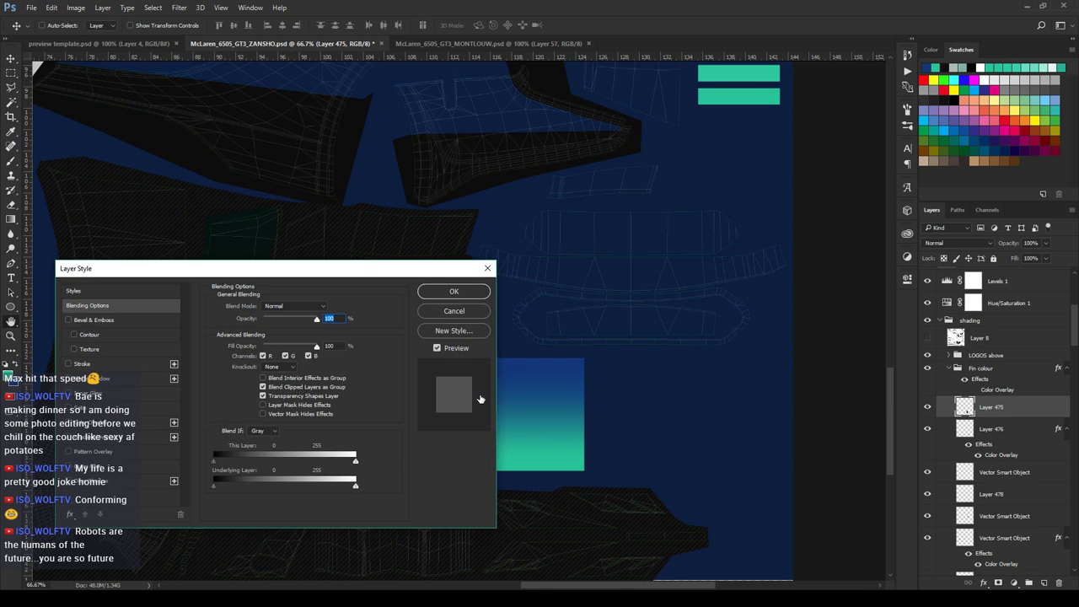
left_click(100, 428)
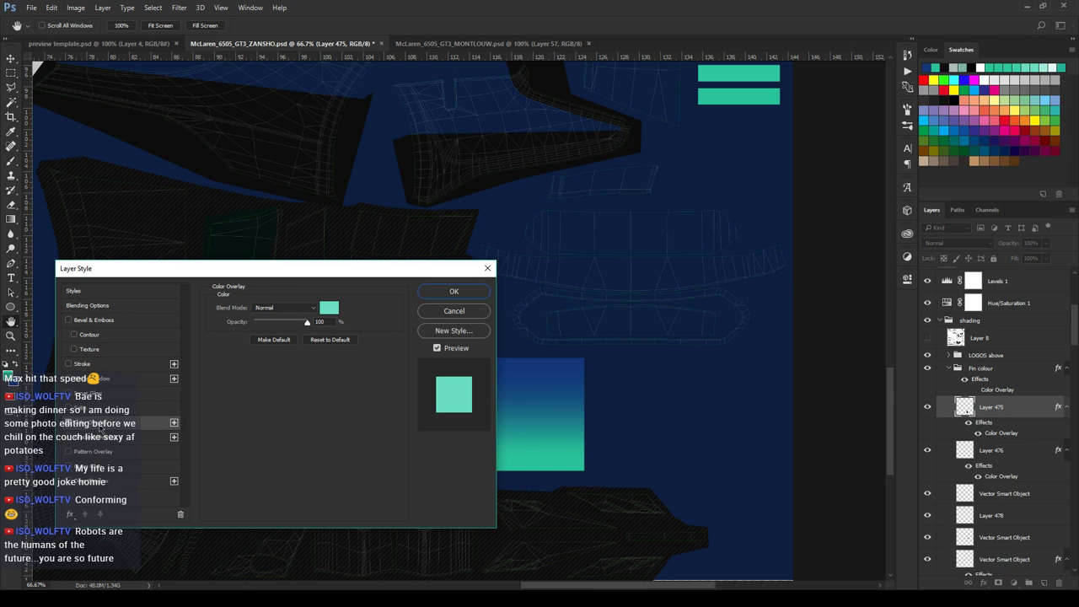
left_click(330, 309)
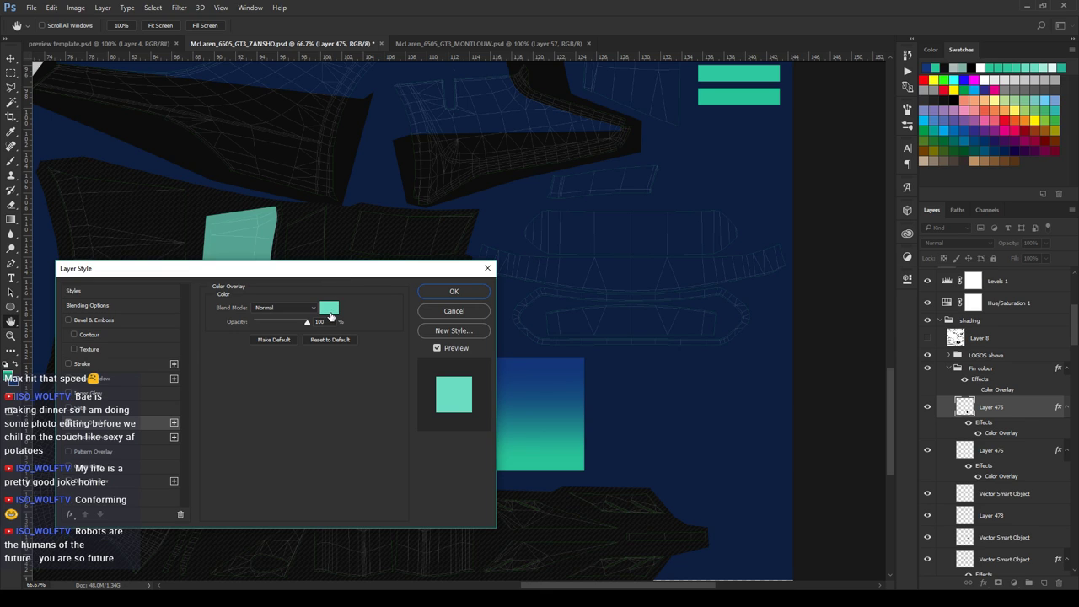
left_click(733, 95)
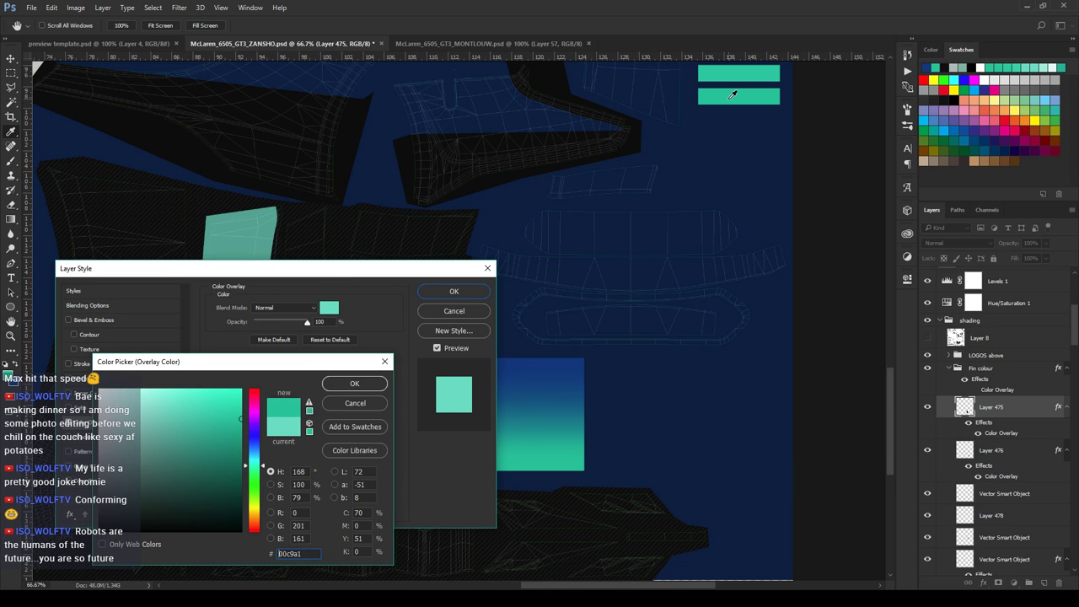
key("Return")
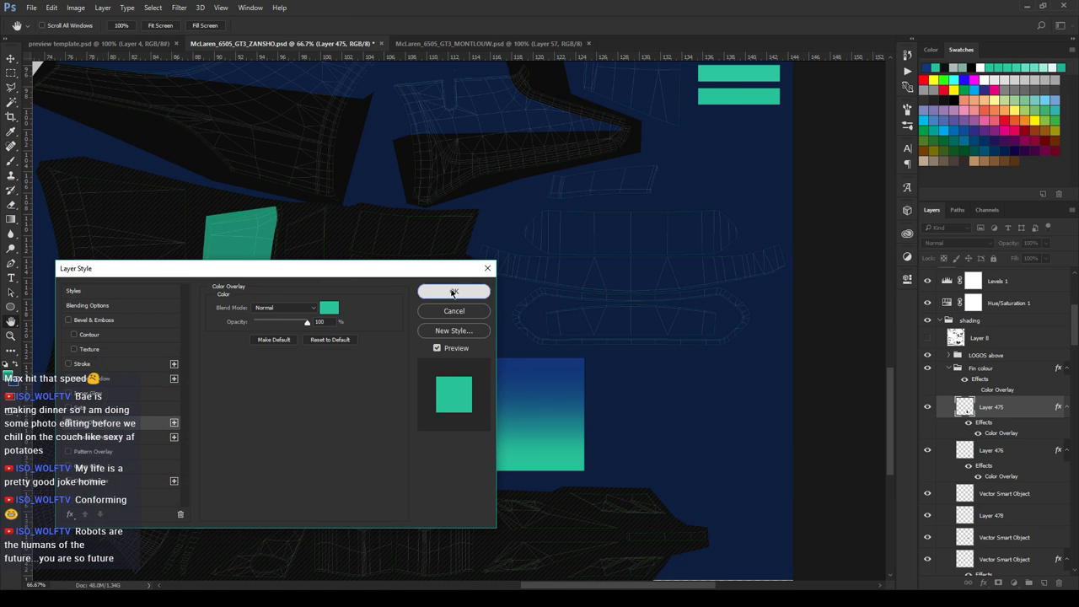
left_click(454, 290)
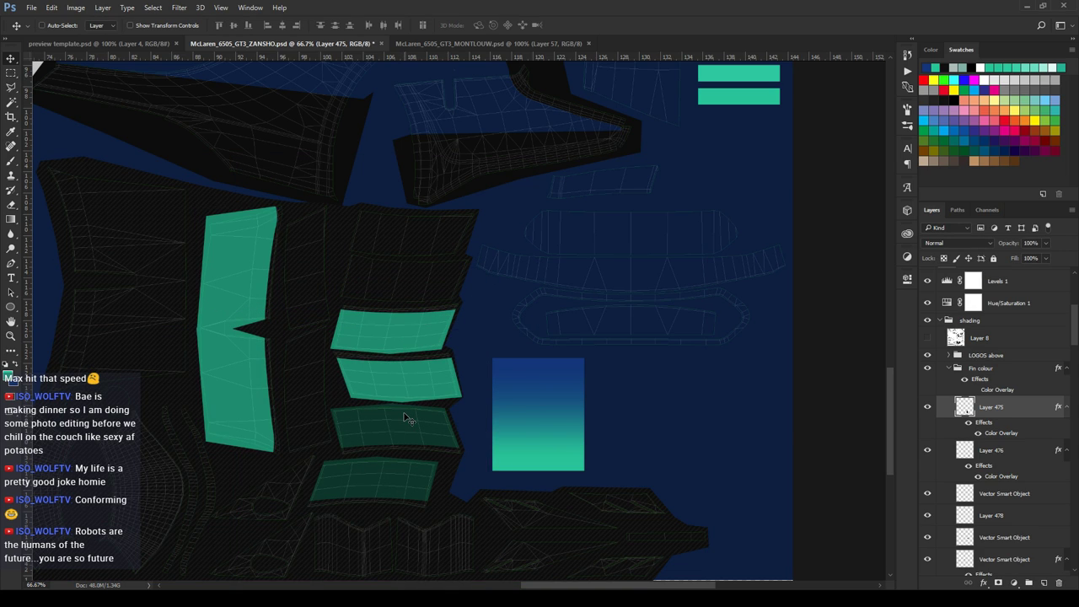
Step: Set the Color Overlay of Layer 476, the two upper fin panels, to blue 004a86 sampled from the gradient square
left_click(405, 331, "ctrl")
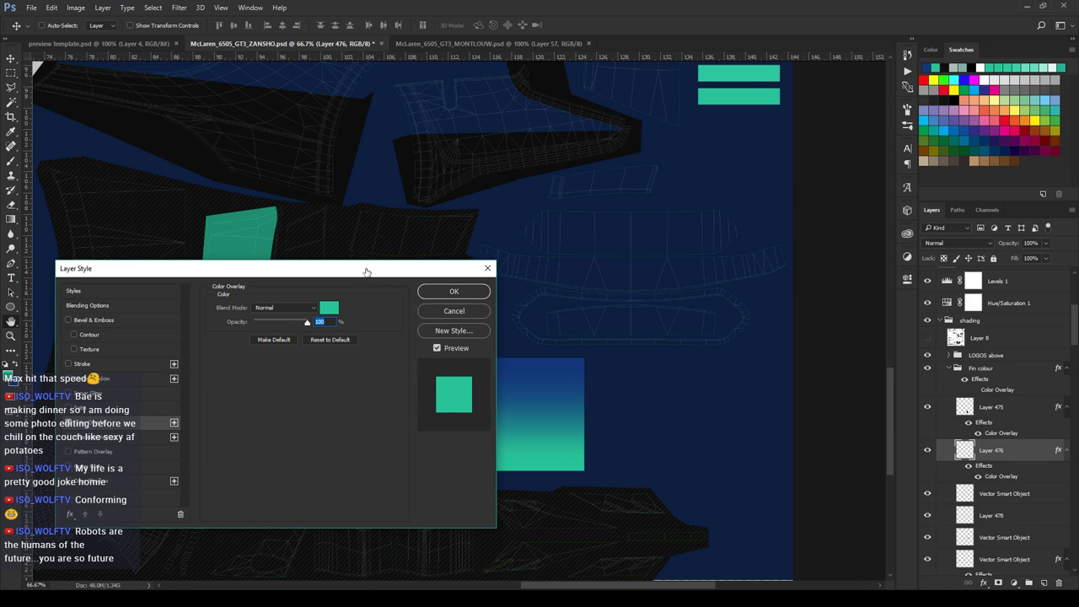
left_click_drag(366, 270, 352, 108)
left_click(311, 145)
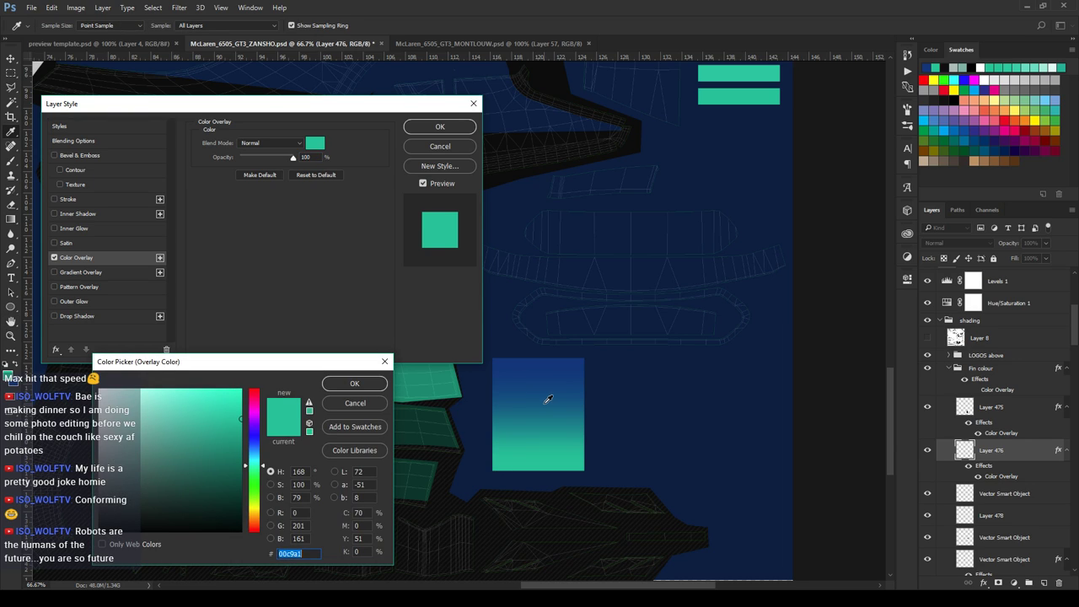
left_click(548, 399)
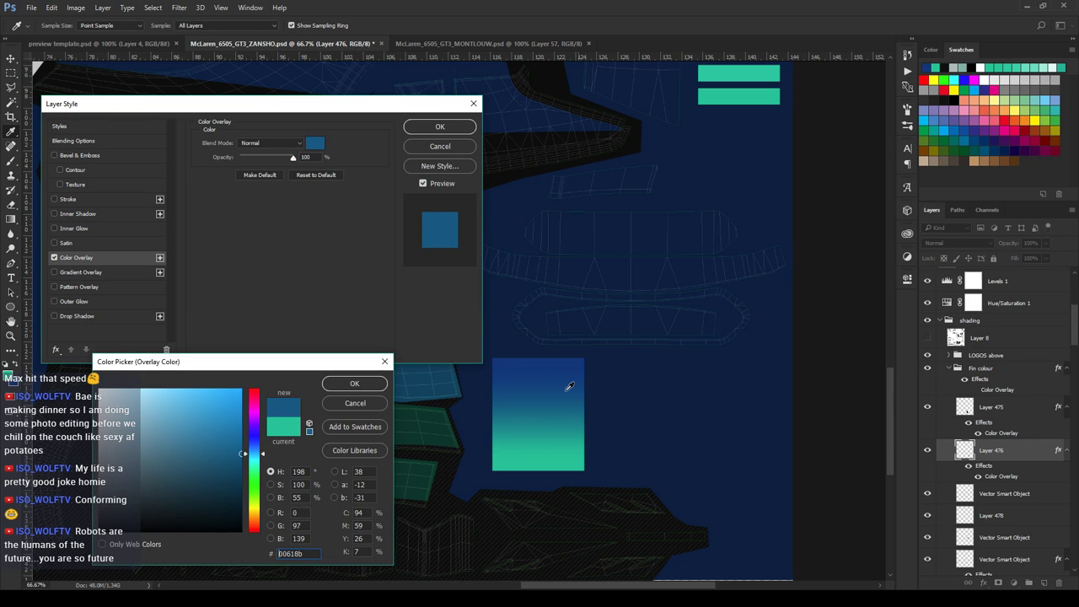
left_click(557, 386)
left_click(549, 361)
left_click(548, 382)
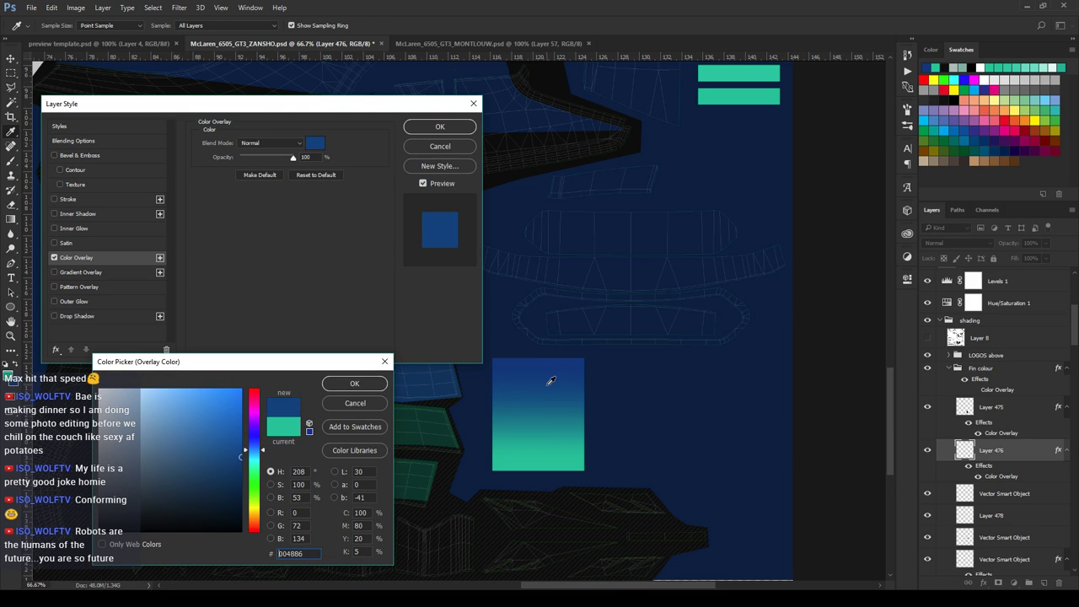
left_click(550, 382)
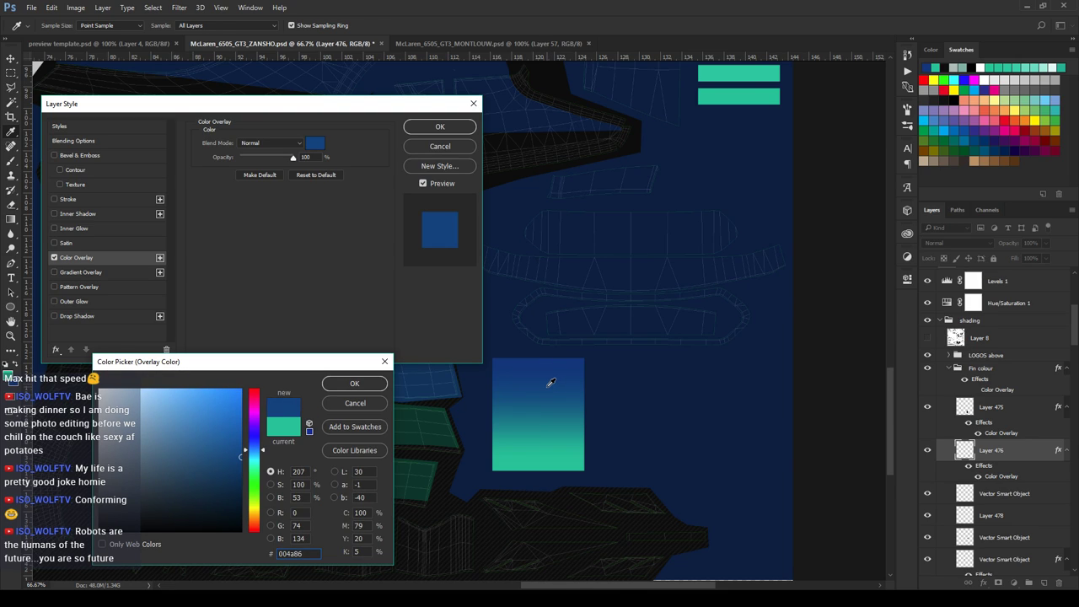
left_click(352, 385)
left_click(450, 128)
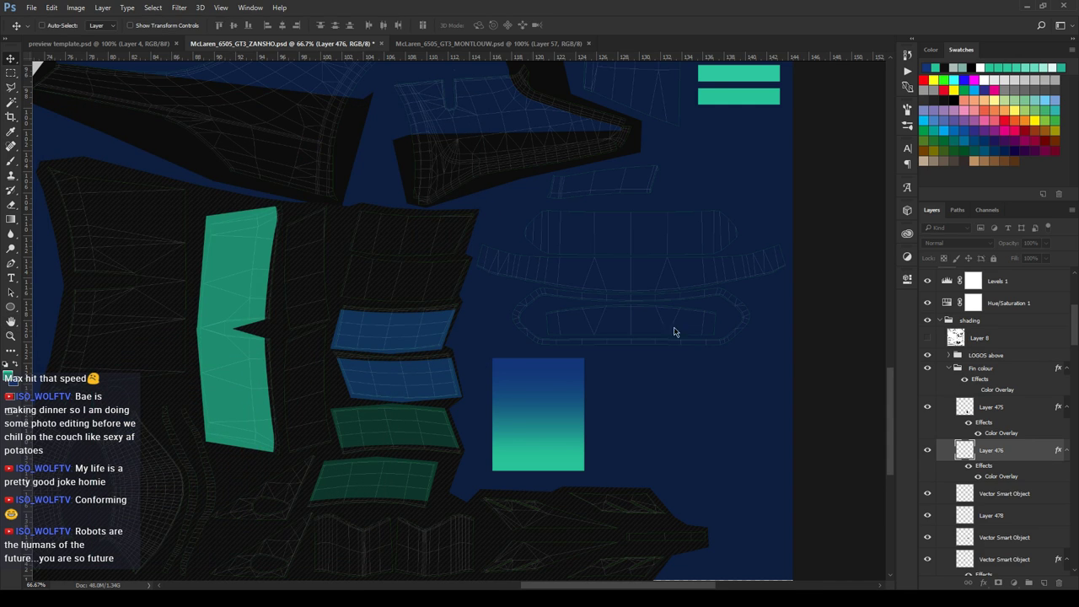
Step: Move the Vector Smart Object layer holding the two lower fin panels directly below Layer 476 in the Fin colour group
left_click(928, 407)
left_click(928, 407)
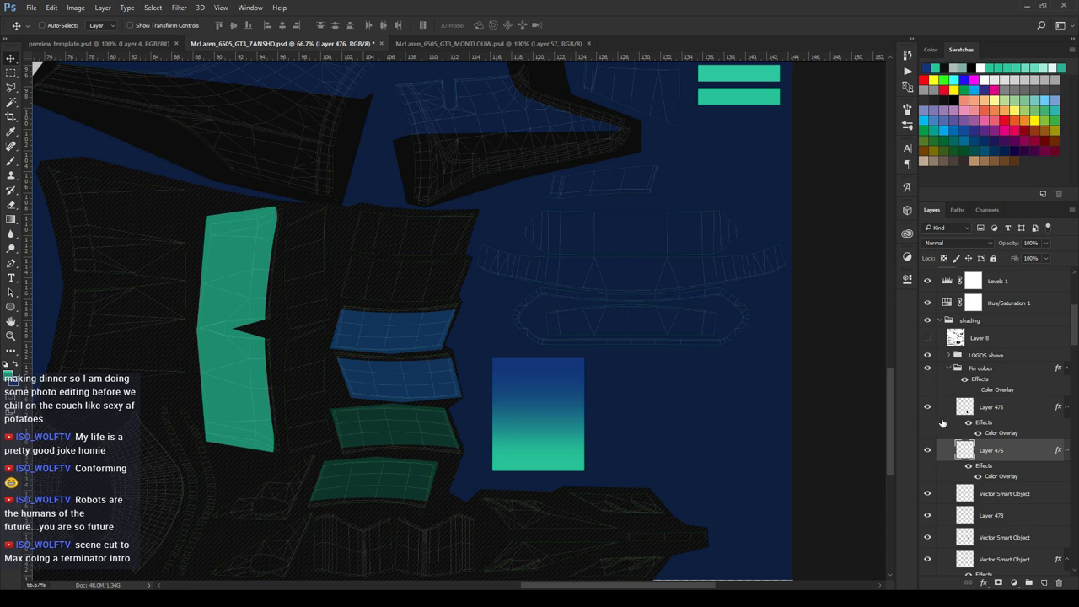
scroll(951, 470, "down", 2)
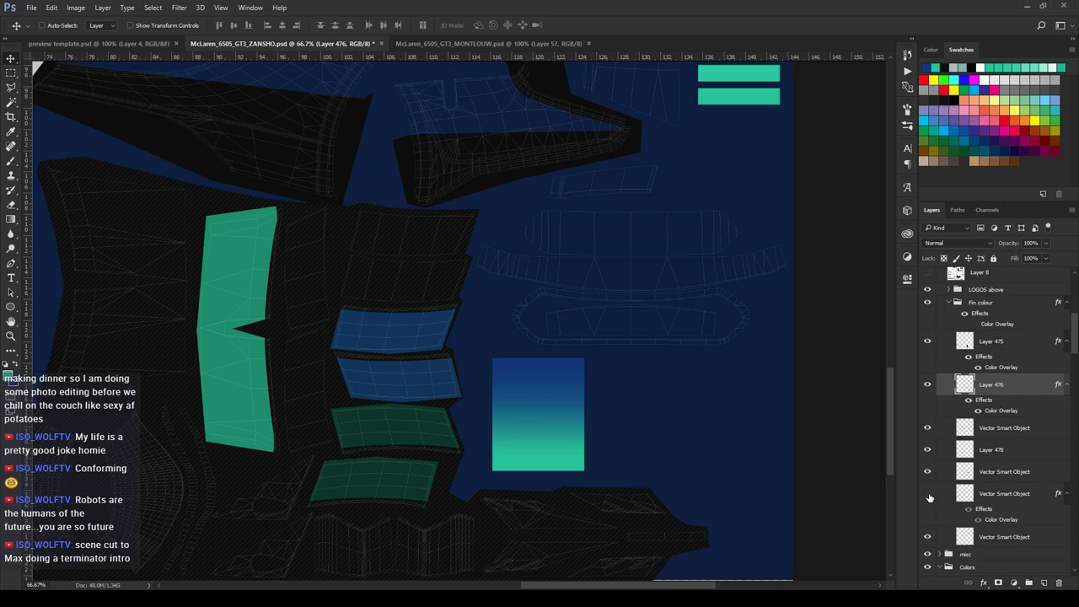
left_click(398, 421, "ctrl")
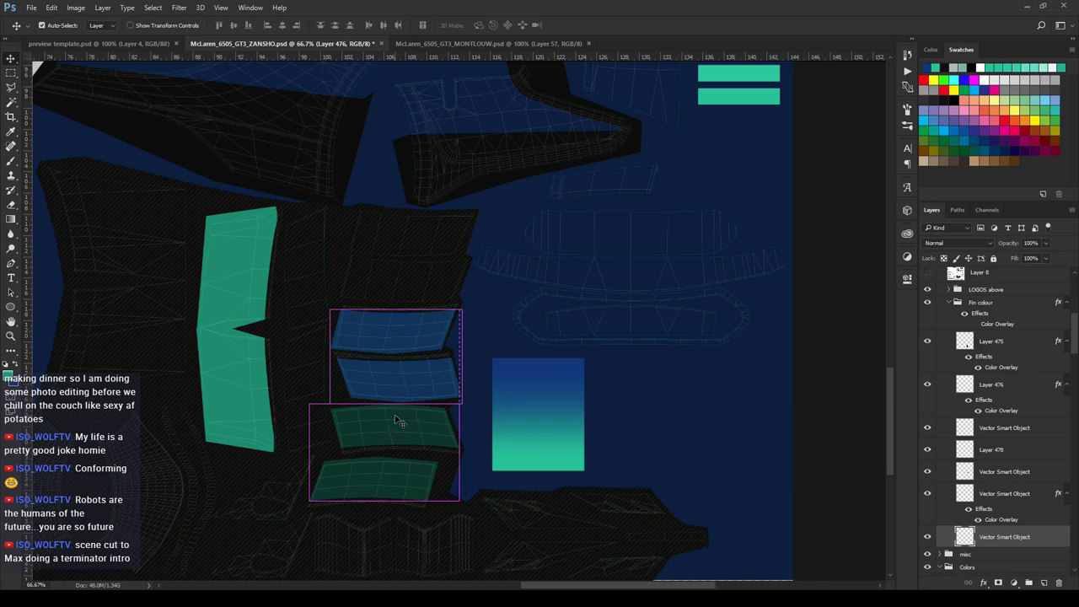
left_click_drag(995, 537, 997, 417)
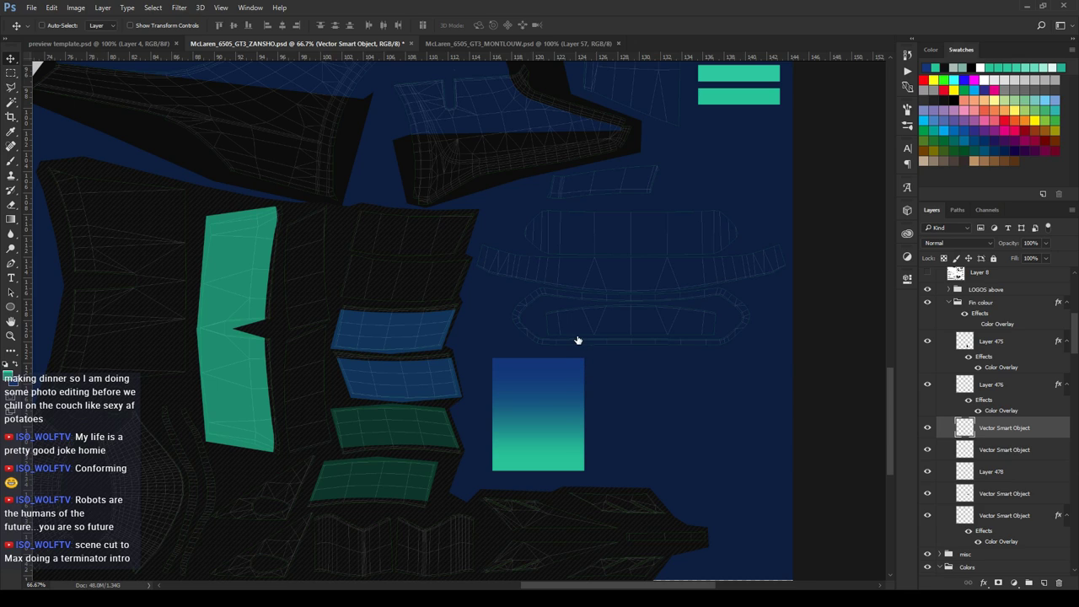
Step: Give the two lower fin panels a Color Overlay in teal 009596 sampled from the gradient square
double_click(318, 214)
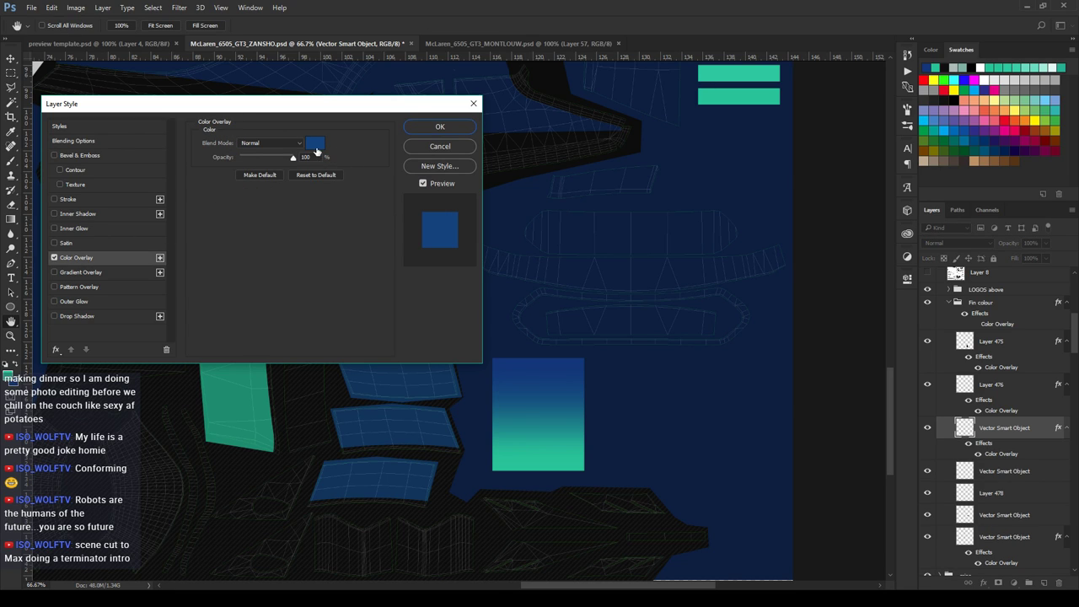
left_click(314, 142)
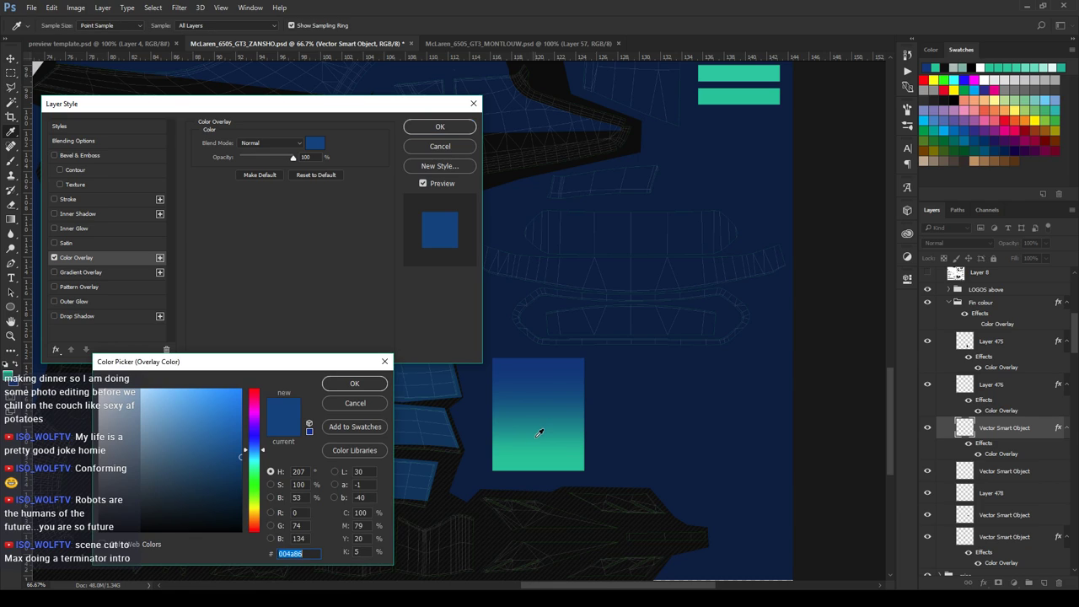
left_click(536, 440)
left_click(548, 418)
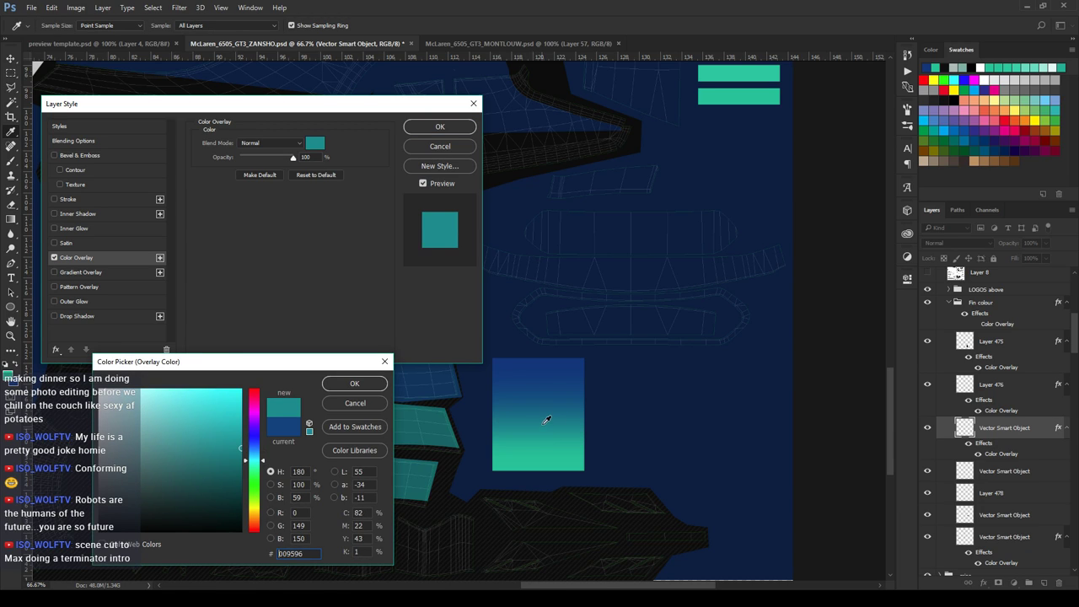
left_click(354, 383)
left_click(456, 126)
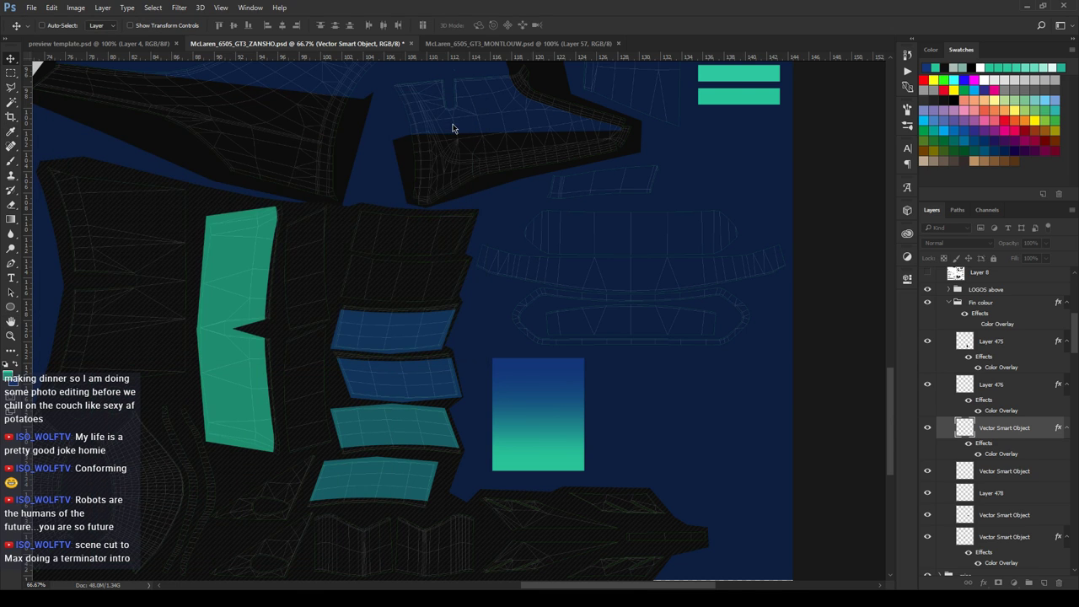
Step: Hide the WIREFRAME layer and collapse the gradient group
left_click(503, 308, "alt")
left_click(504, 309, "alt")
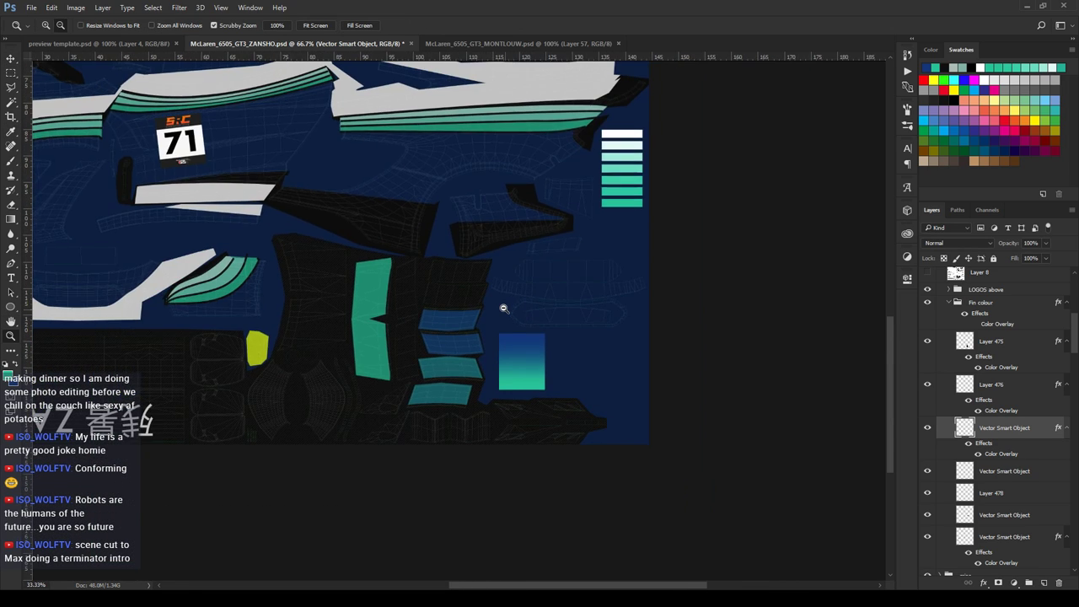
left_click(503, 308, "alt")
scroll(503, 308, "down", 1)
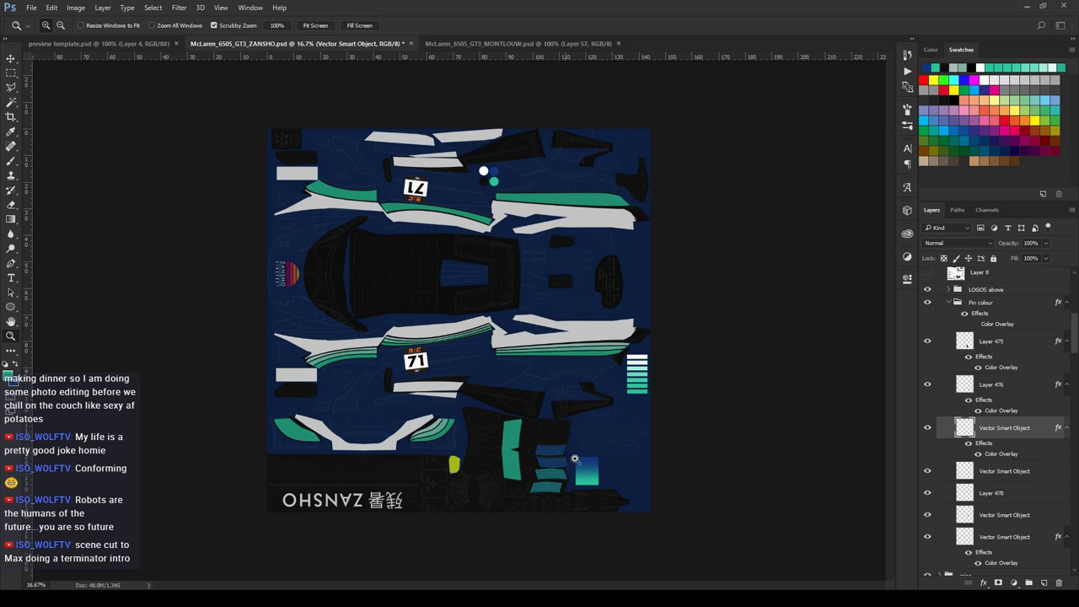
scroll(580, 465, "up", 2)
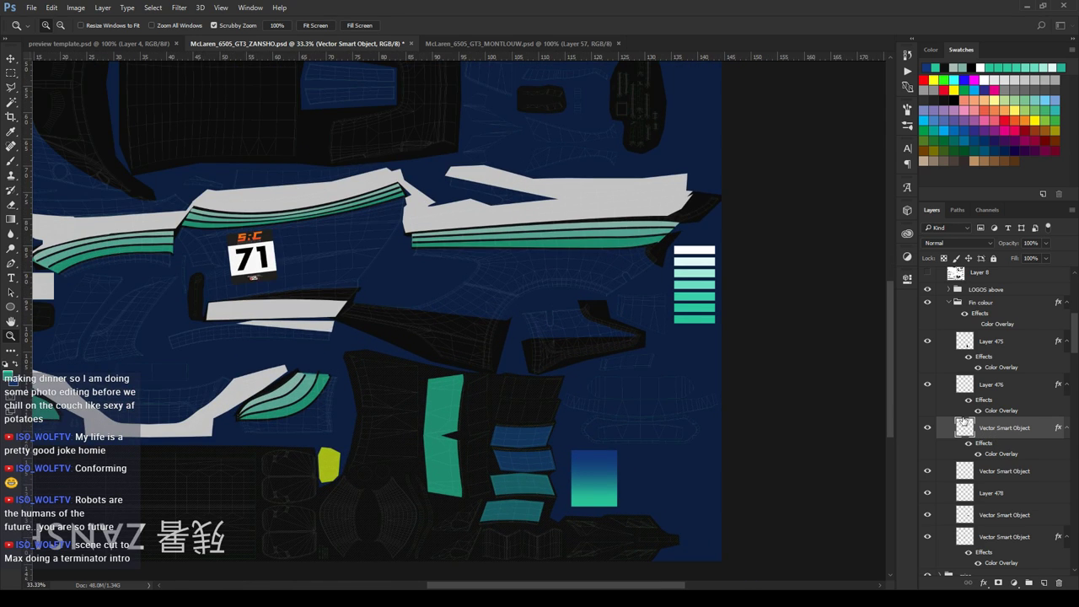
scroll(549, 349, "down", 1)
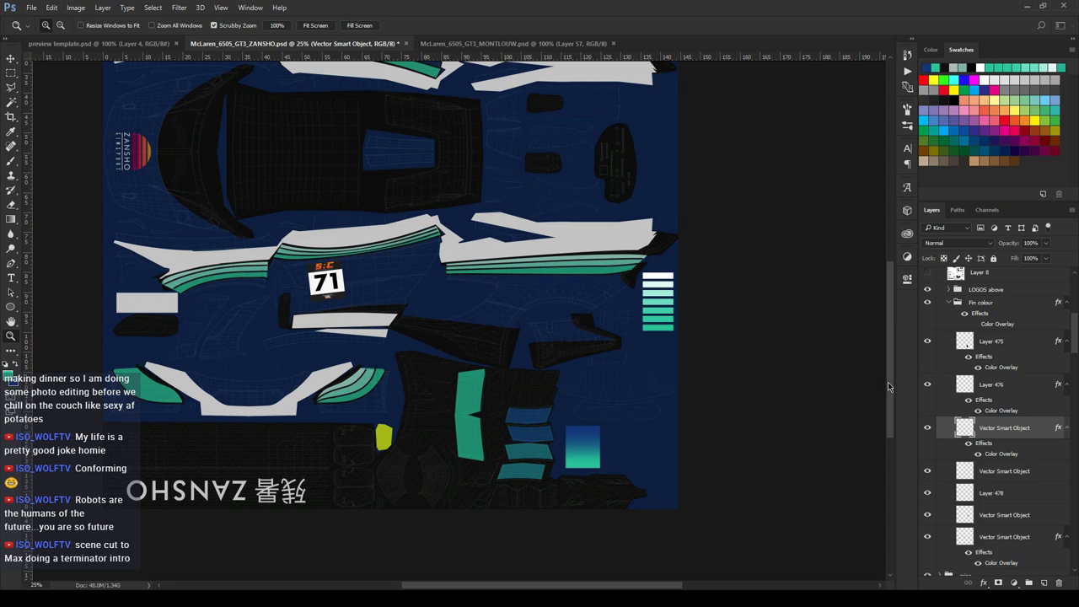
left_click_drag(1075, 336, 1075, 295)
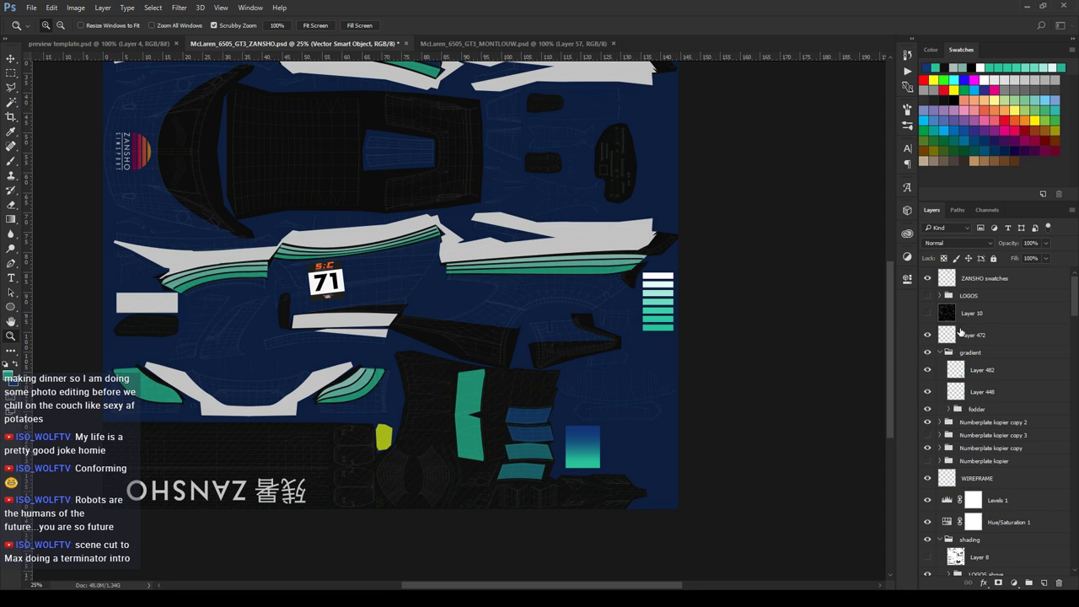
left_click(928, 479)
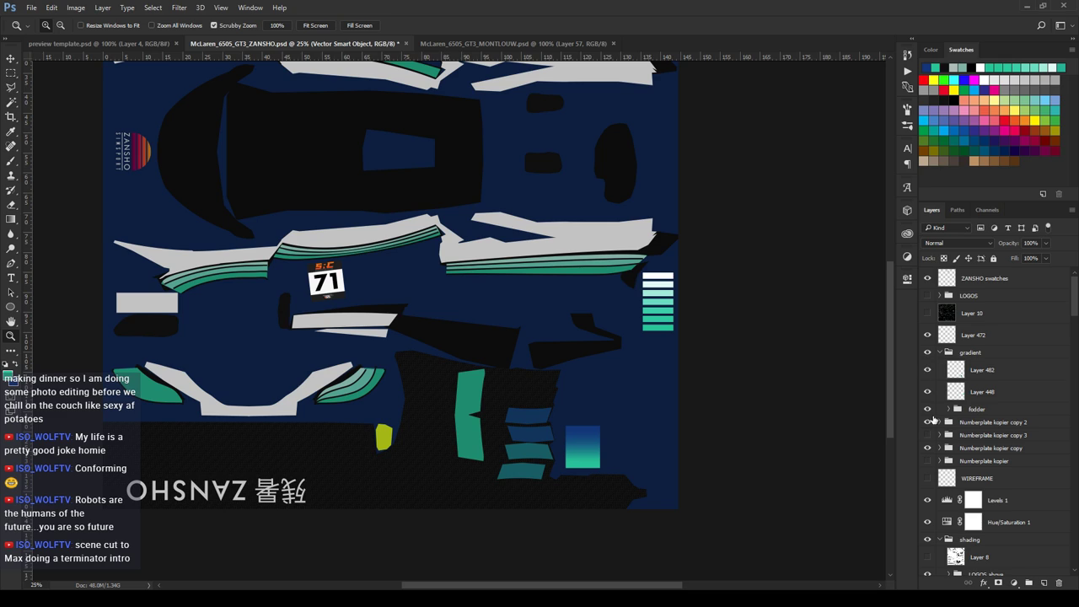
left_click(941, 352)
Step: Show Layer 8 in the shading group and save the document
left_click(928, 501)
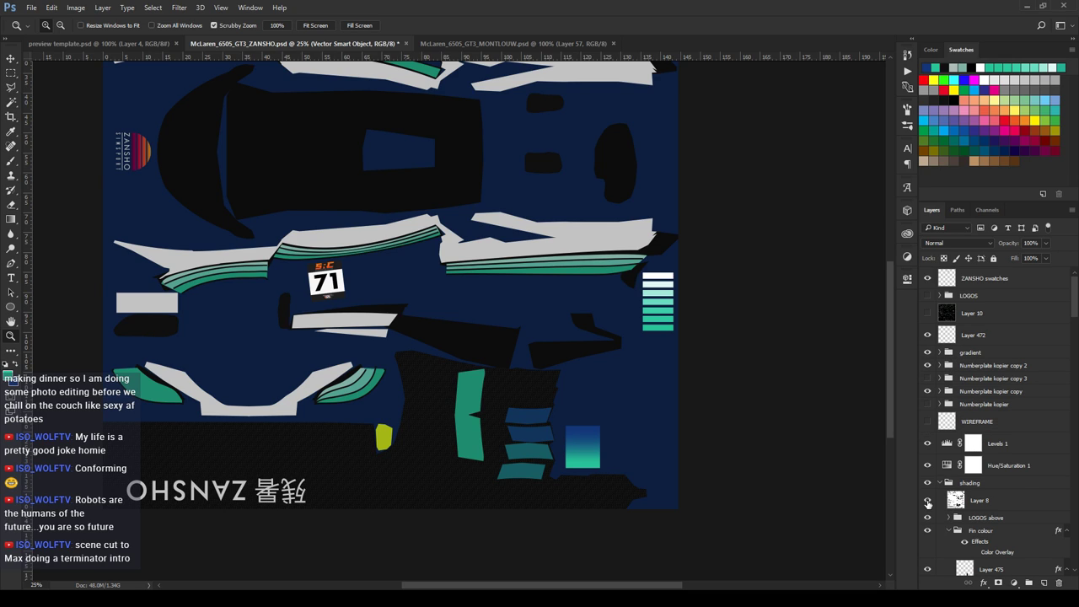
key("ctrl+s")
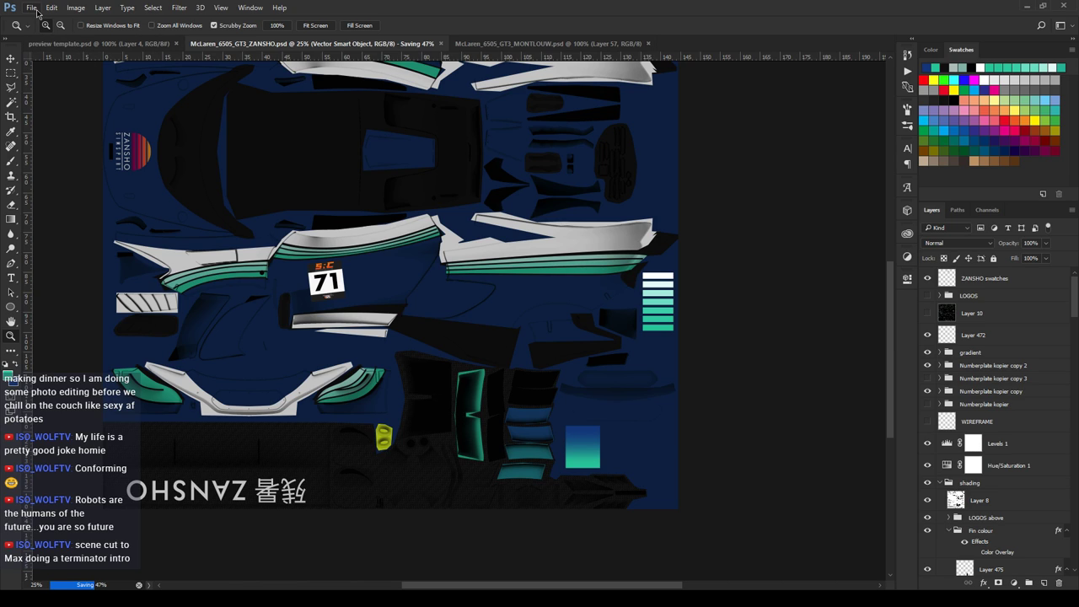
Step: Save a D3D/DDS copy over alt_71 in the MCL650S-GT3_59 folder, using DXT5 interpolated alpha with generated MIP maps
left_click(33, 9)
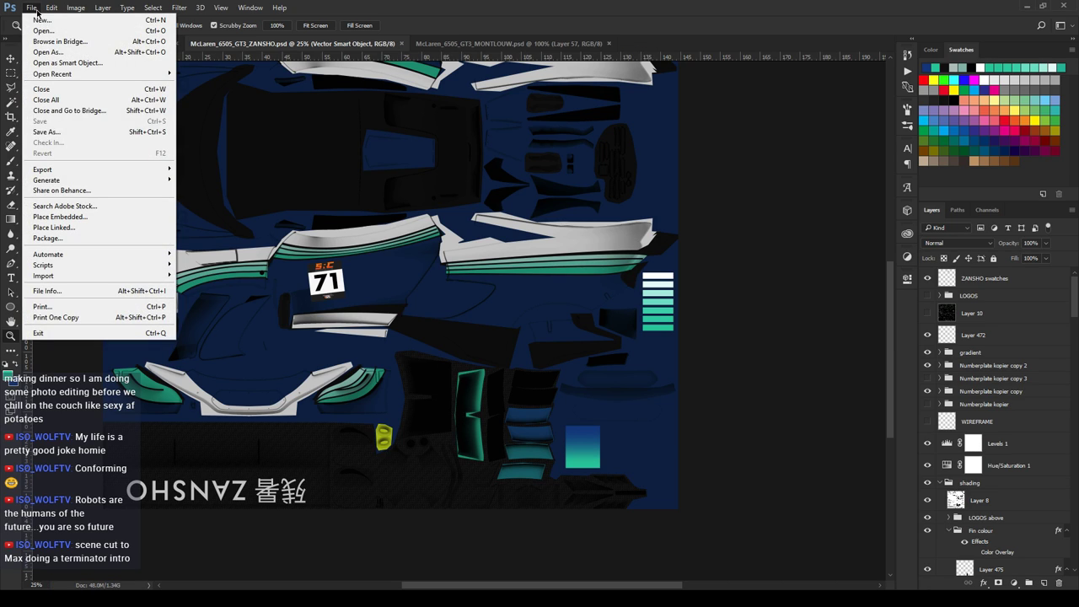
left_click(59, 132)
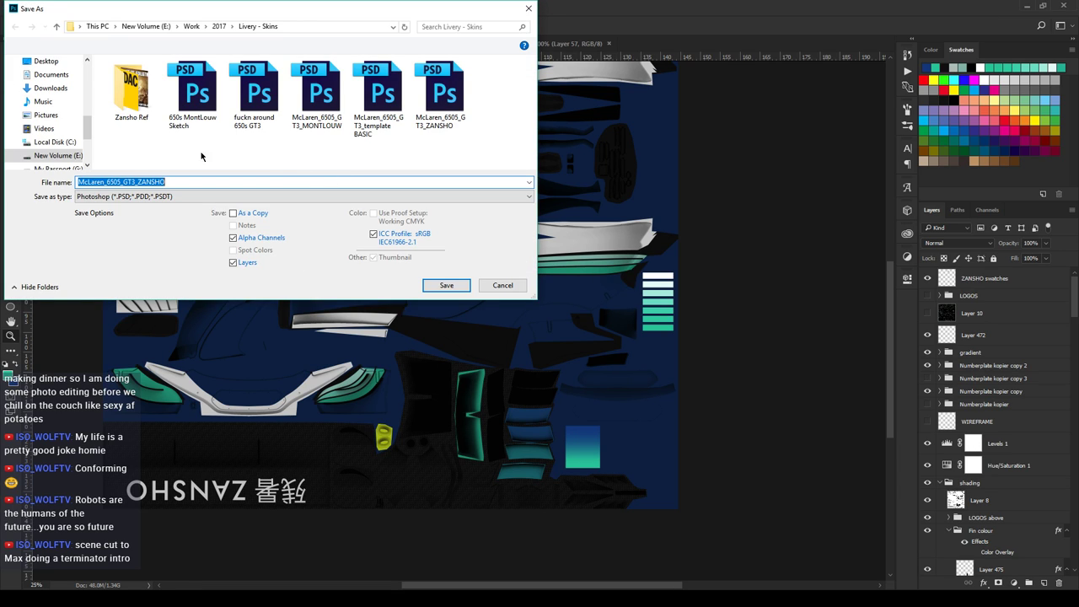
left_click_drag(84, 124, 92, 98)
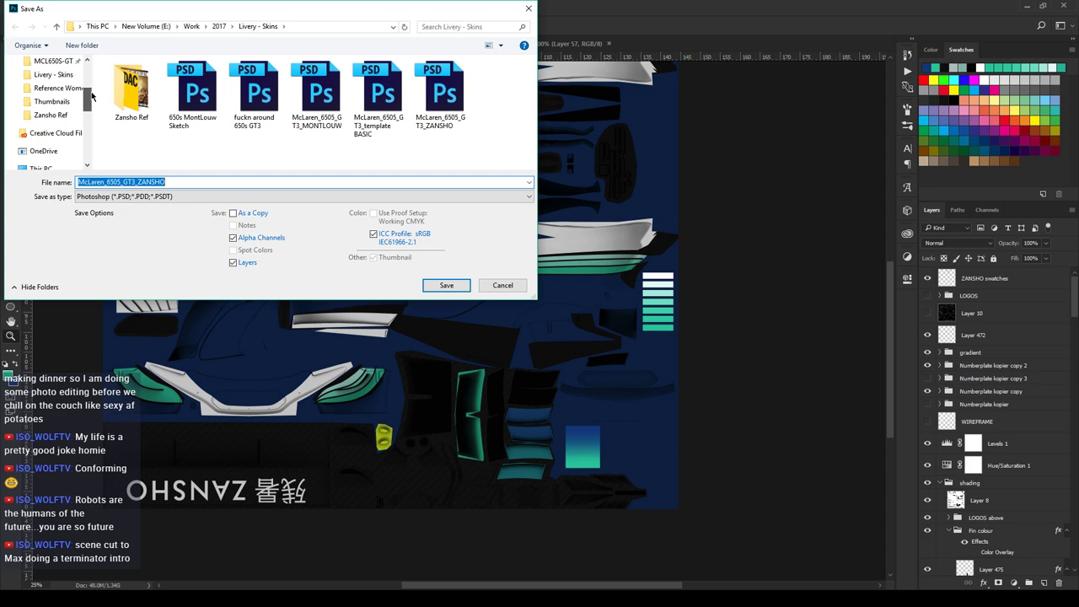
left_click(53, 62)
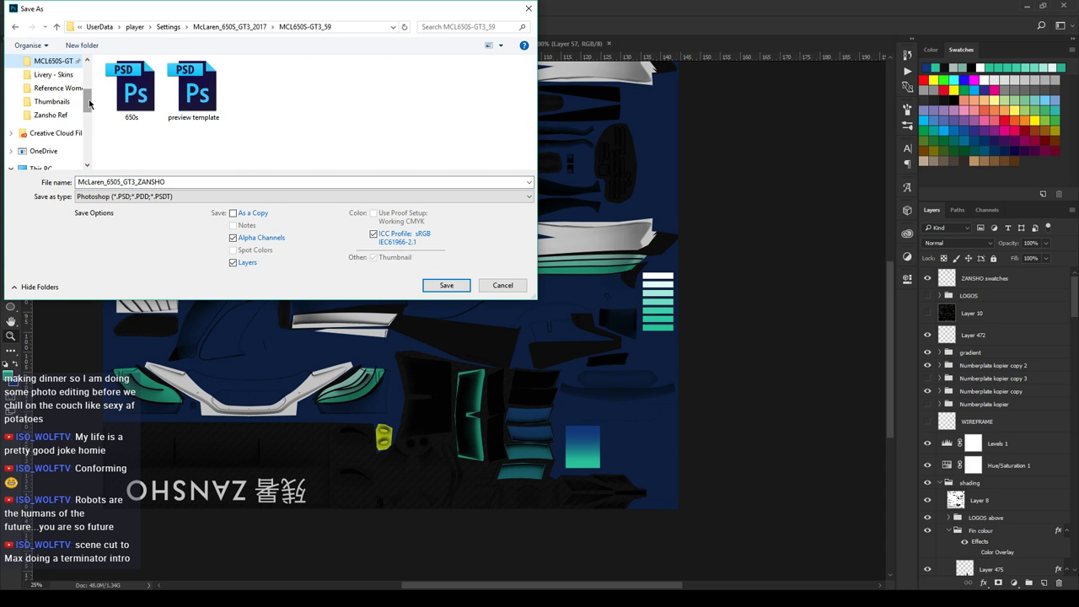
left_click(128, 197)
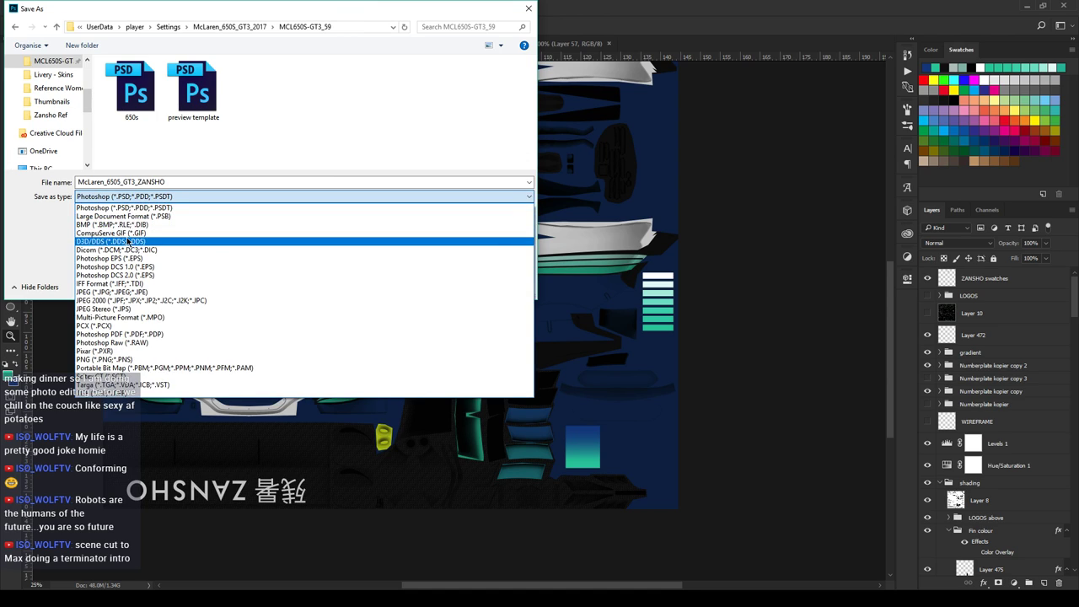
left_click(126, 240)
left_click(192, 86)
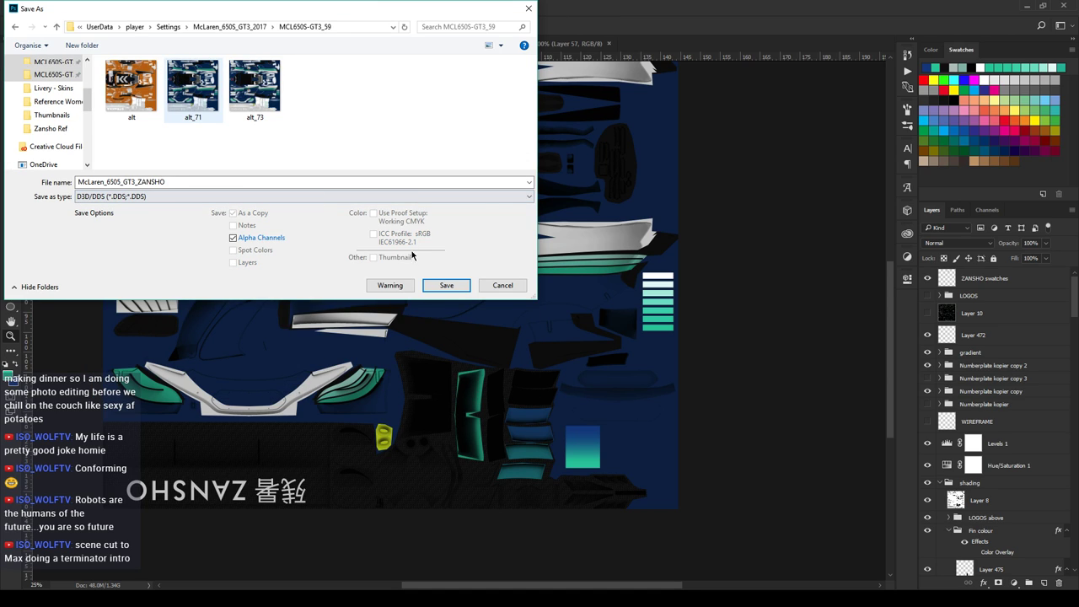
left_click(447, 287)
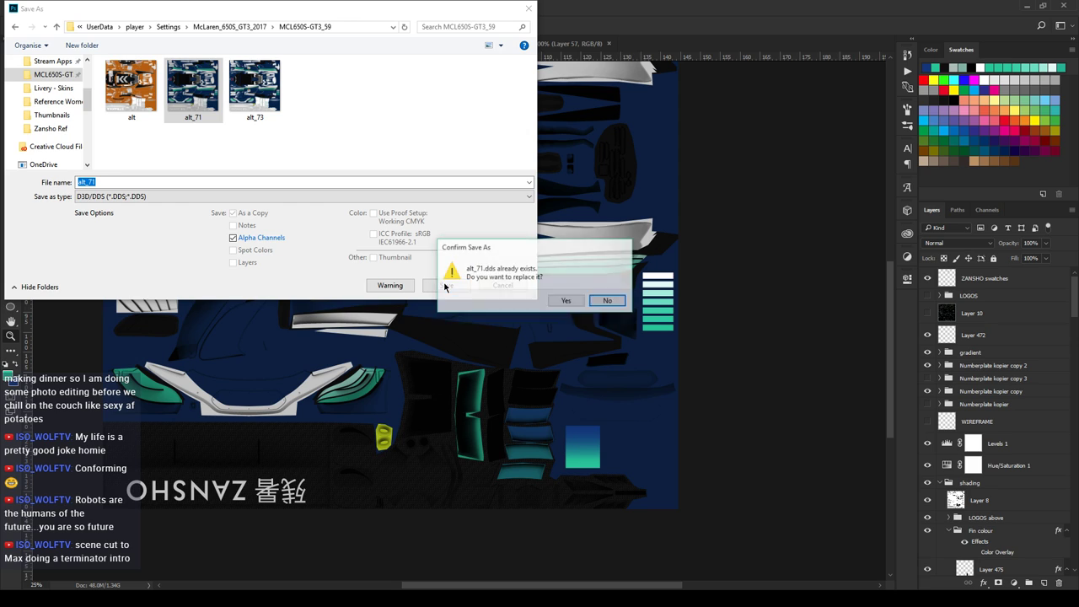
left_click(566, 302)
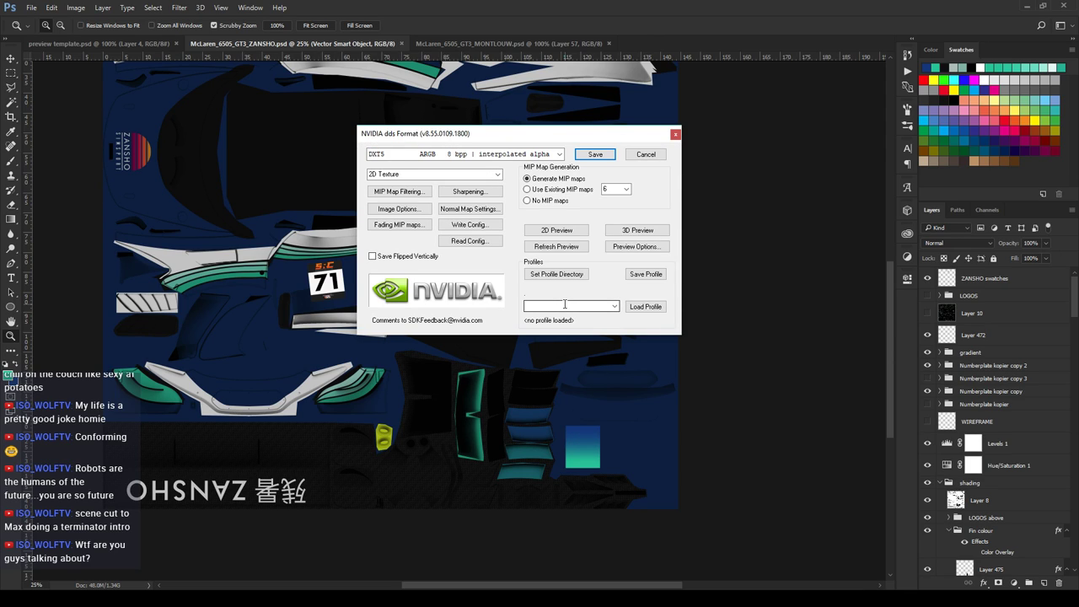
key("Return")
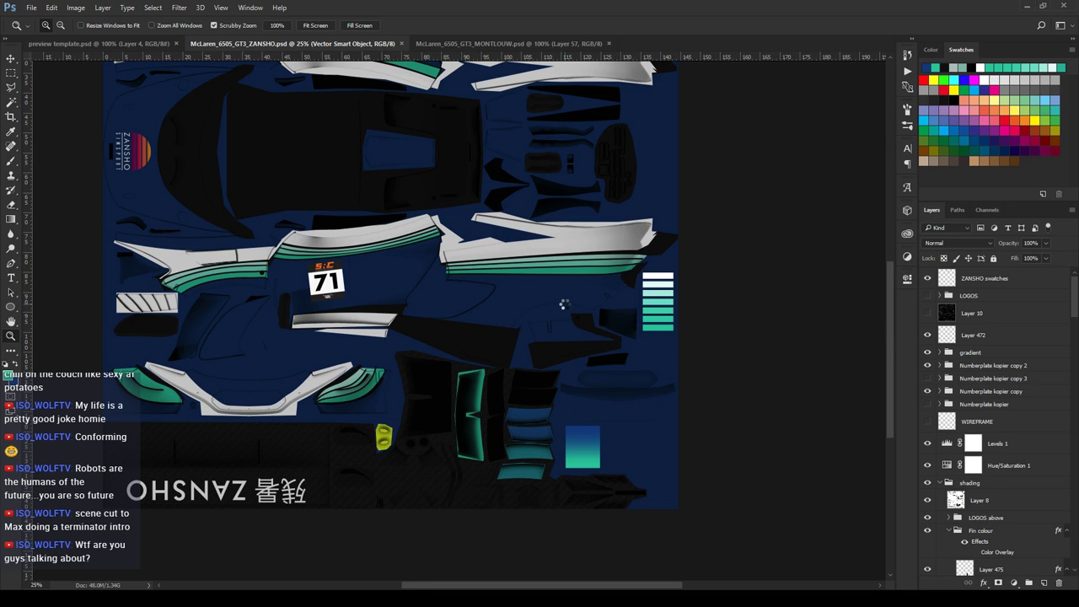
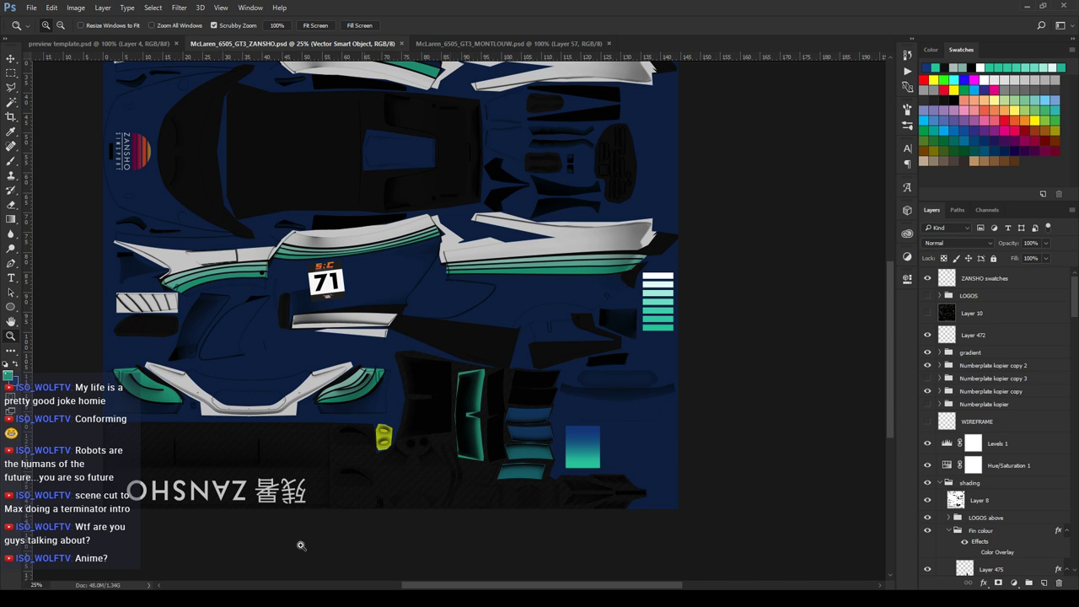
Step: Switch to rFactor 2, reload the ALT_71 car paint and inspect the updated livery on the side, front wheel area and rear
key("alt+Tab")
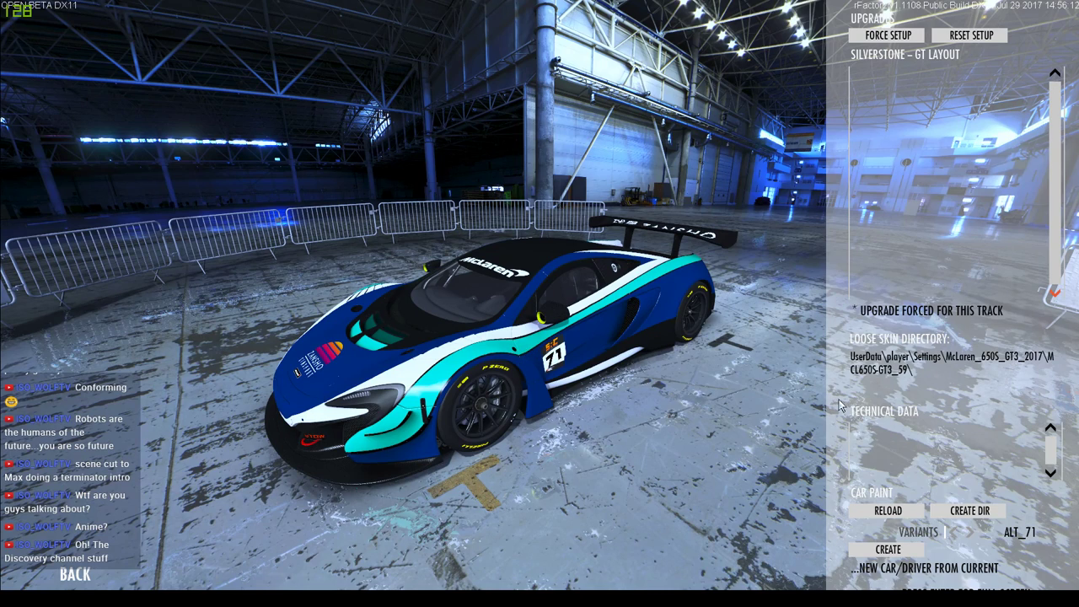
left_click(888, 510)
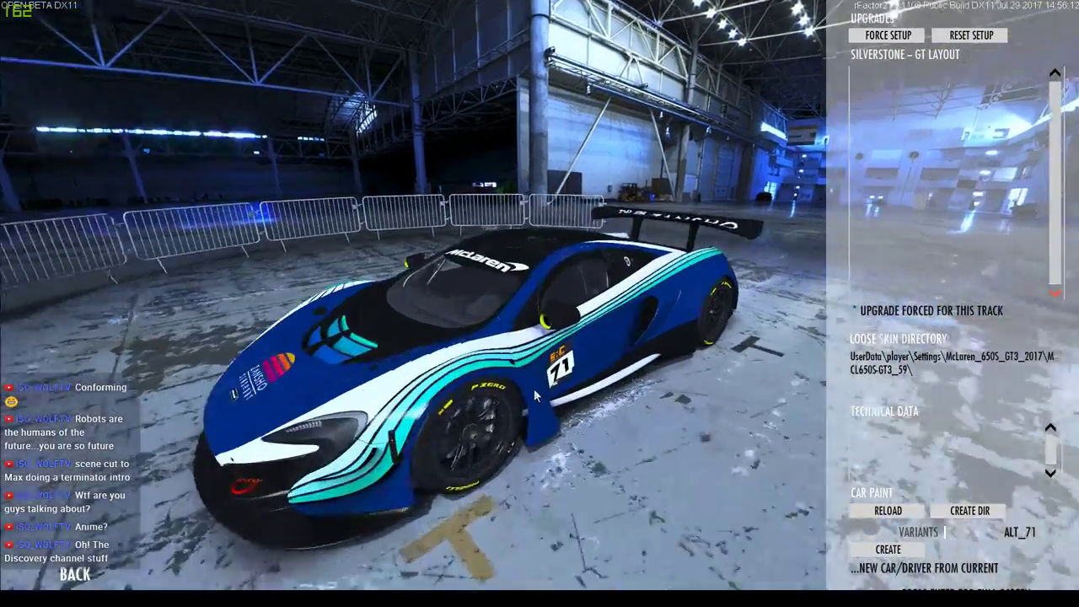
left_click_drag(533, 388, 558, 440)
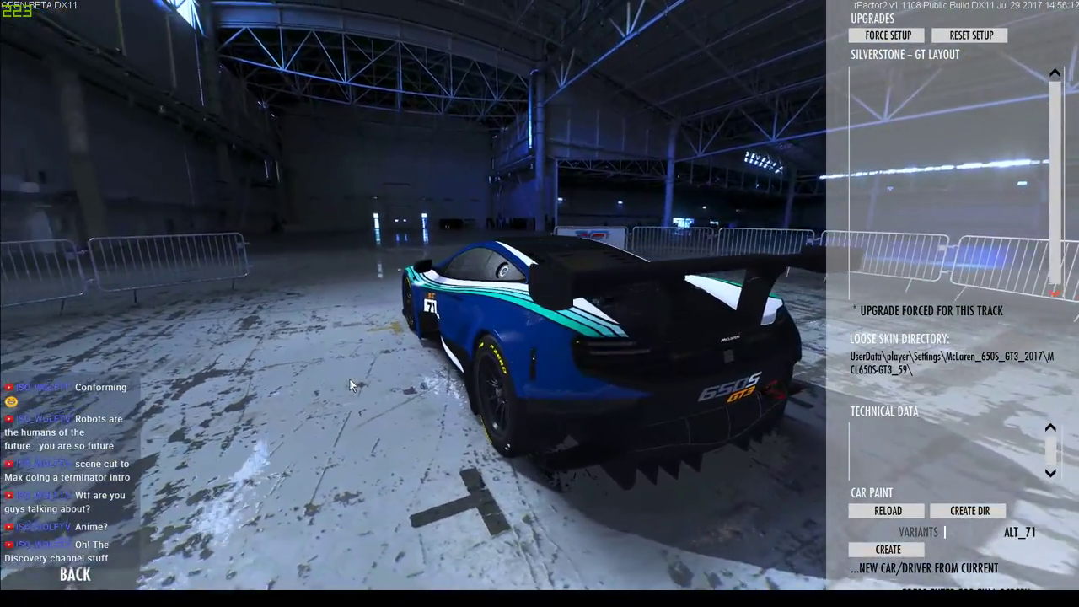
left_click_drag(350, 379, 455, 346)
scroll(521, 312, "down", 5)
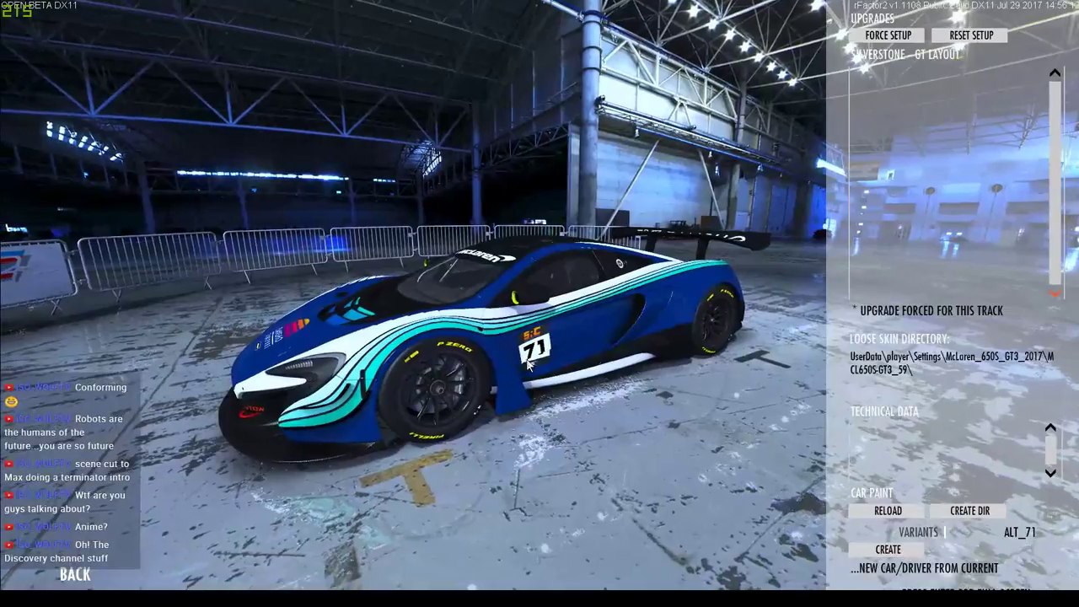
left_click_drag(515, 315, 495, 430)
left_click_drag(534, 332, 515, 416)
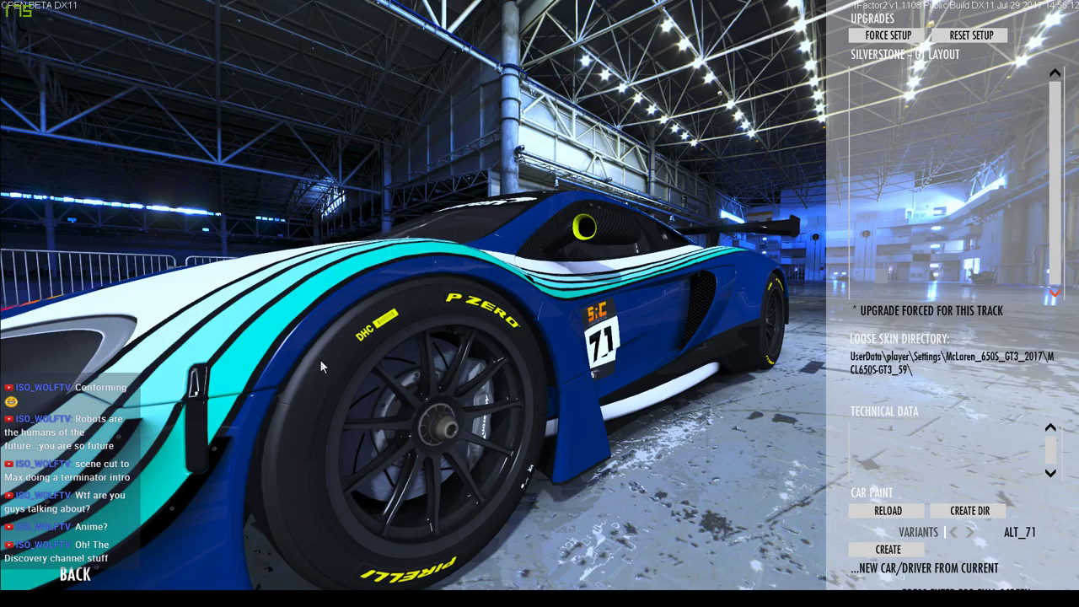
scroll(319, 359, "down", 10)
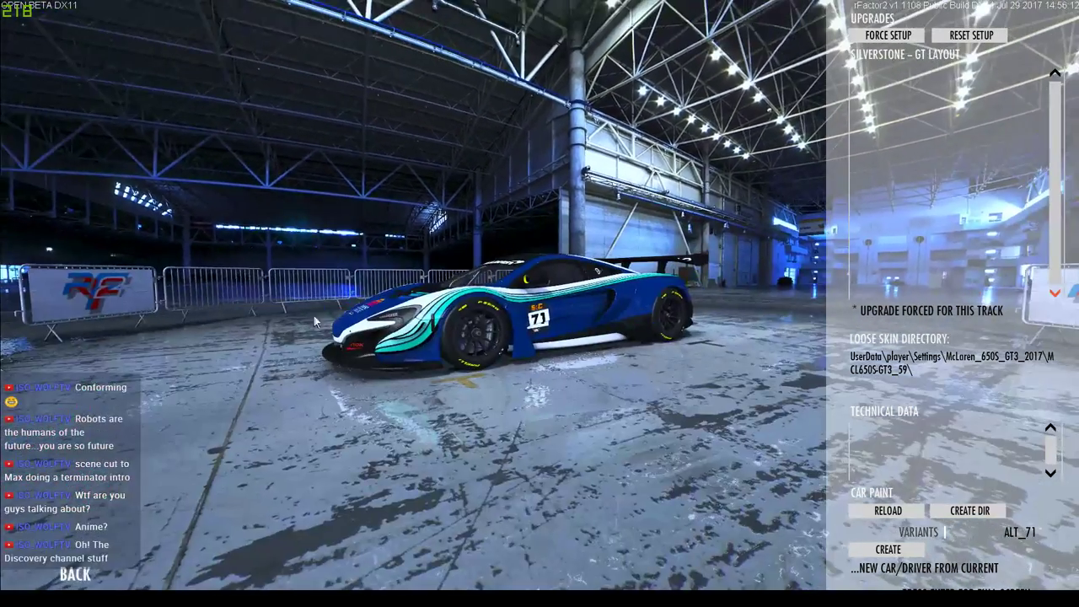
left_click_drag(314, 321, 581, 350)
scroll(476, 406, "up", 8)
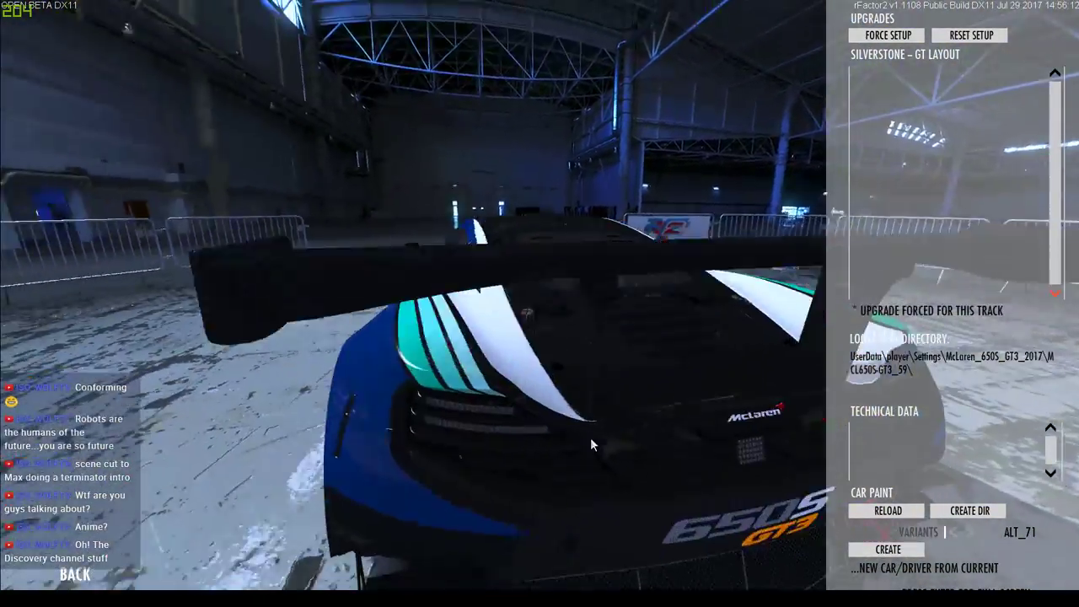
left_click_drag(591, 445, 483, 353)
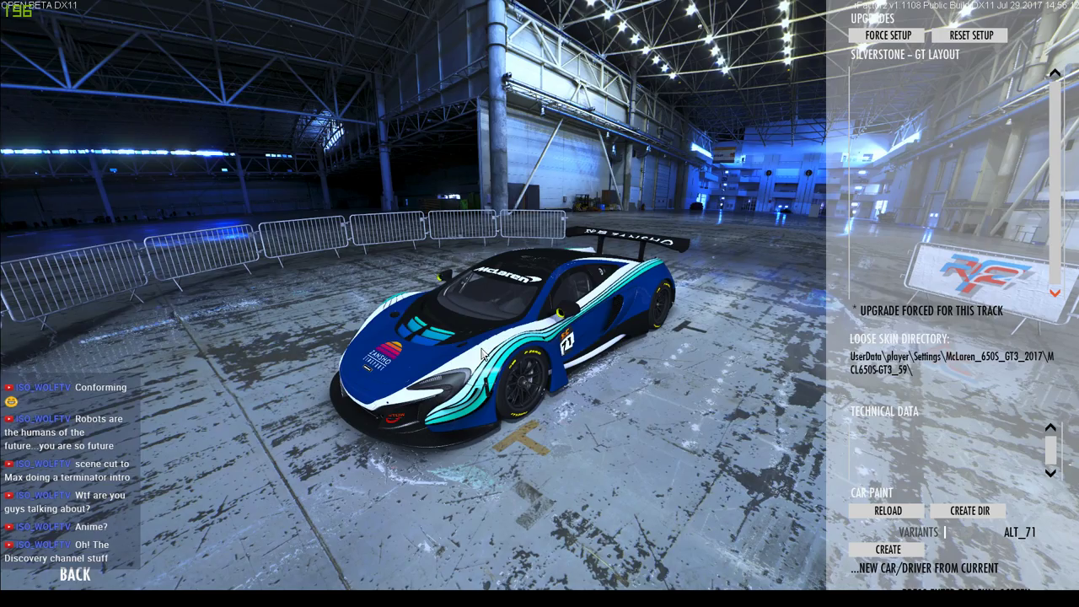
Step: Examine the side stripes, number panel, roof and bonnet fins of the livery from low side and high front angles
left_click_drag(596, 347, 551, 305)
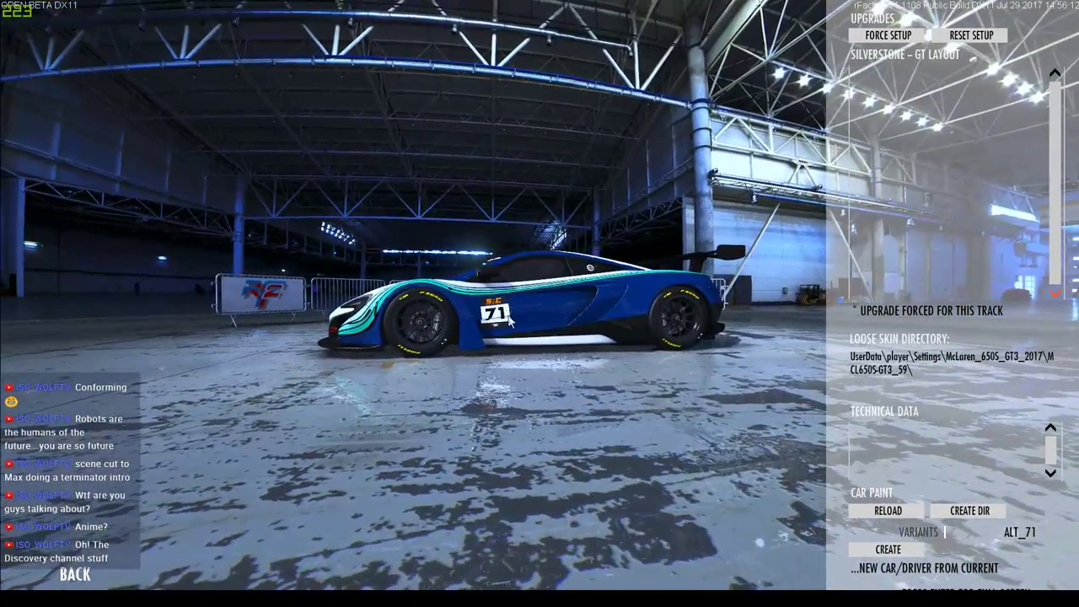
scroll(460, 326, "up", 3)
left_click_drag(460, 329, 364, 439)
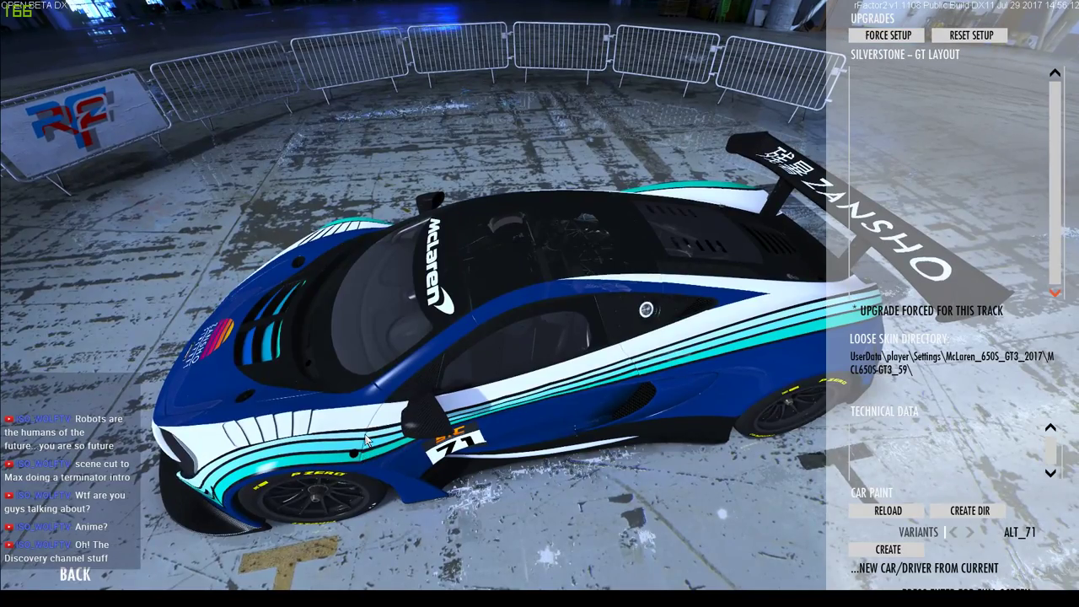
left_click_drag(424, 505, 488, 327)
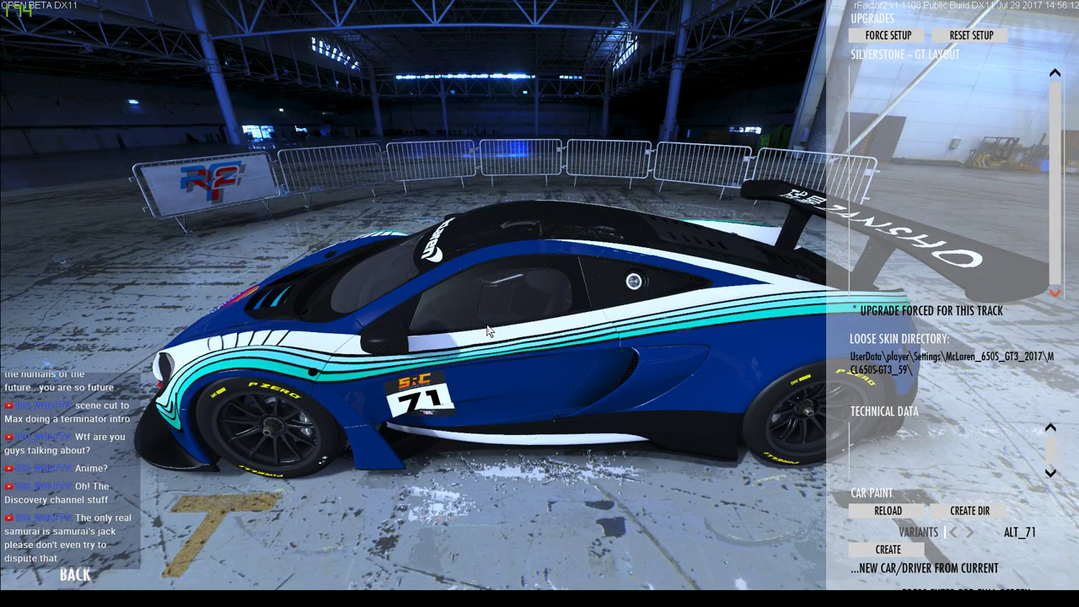
mouse_move(568, 337)
left_mouse_down()
mouse_move(569, 297)
mouse_move(497, 286)
mouse_move(573, 368)
mouse_move(589, 339)
mouse_move(611, 375)
mouse_move(582, 337)
left_mouse_up()
scroll(582, 338, "down", 5)
left_click_drag(672, 294, 585, 336)
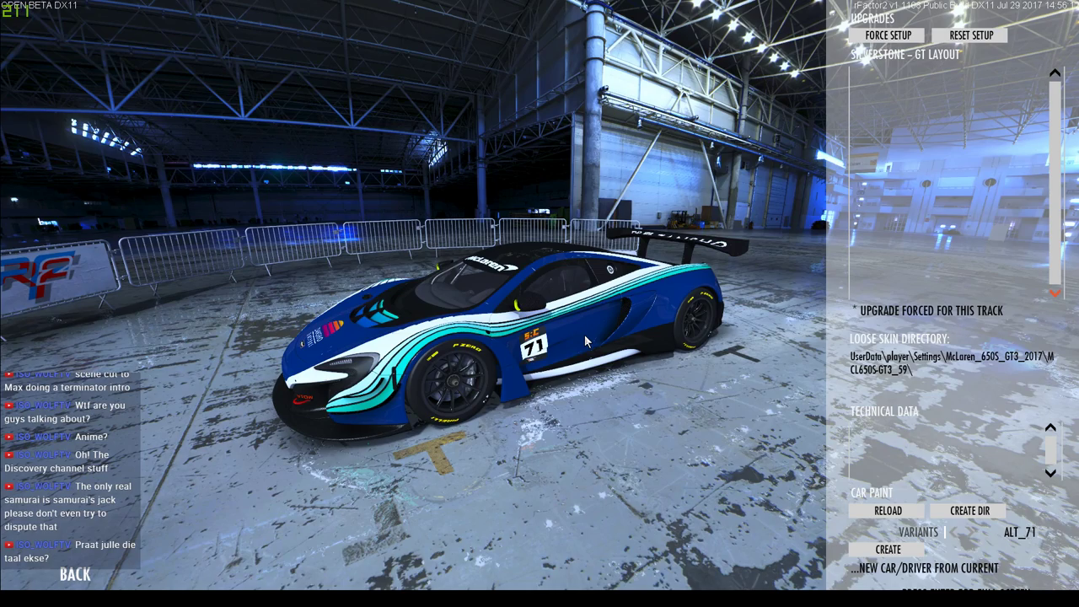
left_click_drag(492, 342, 388, 396)
scroll(477, 409, "up", 3)
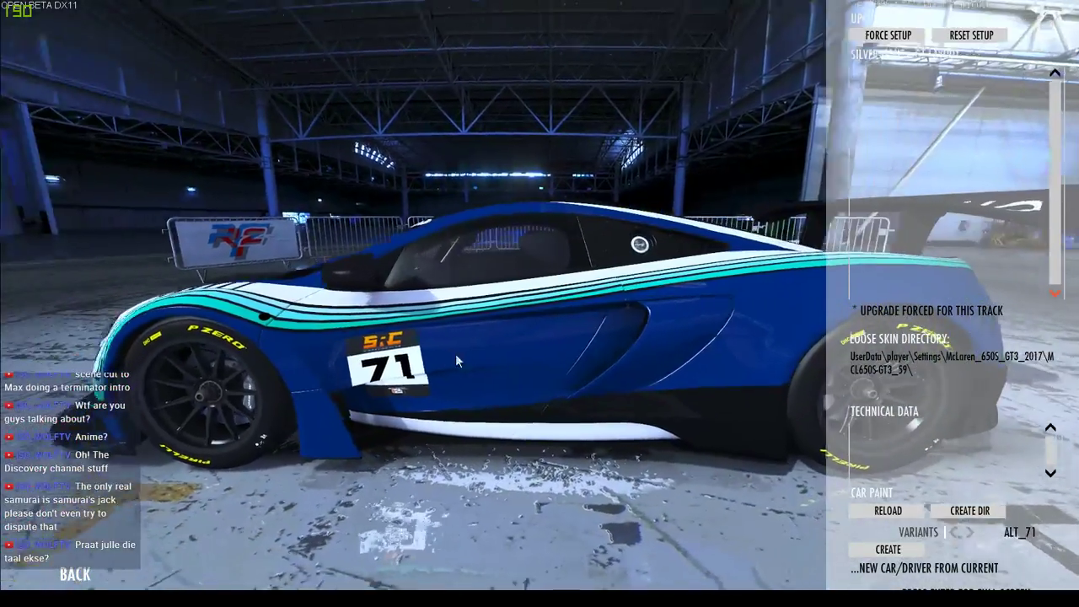
left_click_drag(455, 353, 509, 350)
scroll(497, 346, "down", 3)
scroll(472, 297, "up", 3)
scroll(505, 312, "down", 5)
left_click_drag(506, 299, 493, 126)
left_click_drag(506, 396, 535, 439)
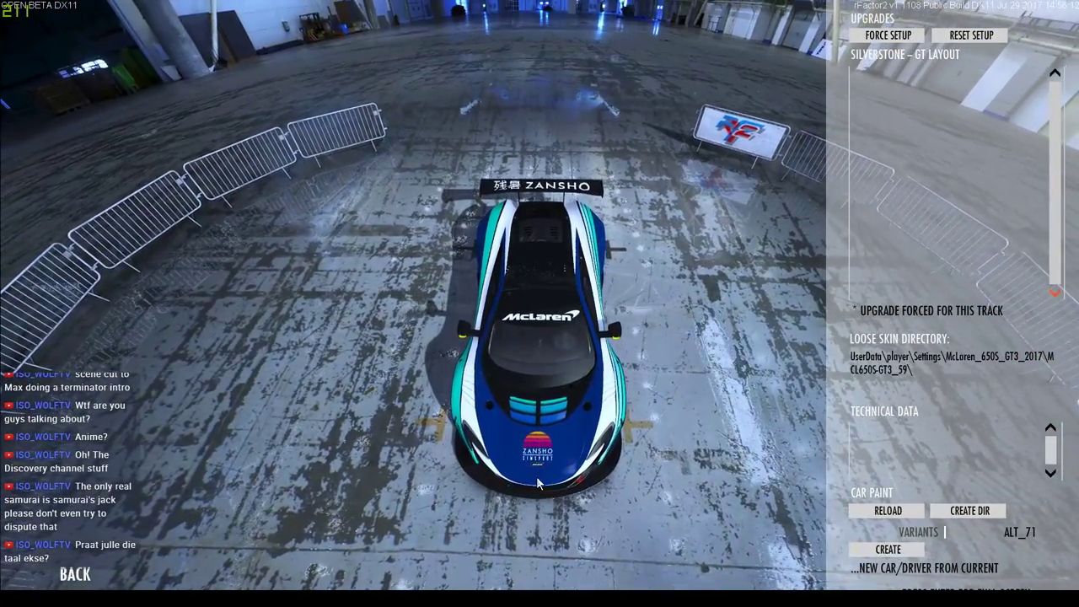
Step: Examine the nose, front corner, flank and rear bumper of the livery by viewing around the car
left_click_drag(597, 478, 484, 424)
scroll(511, 322, "up", 3)
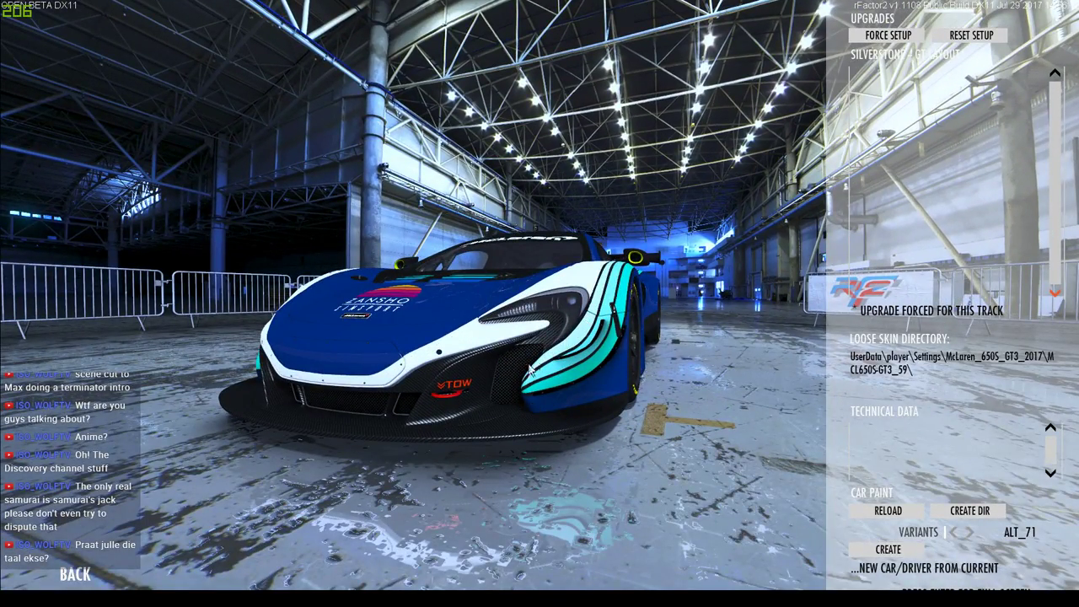
left_click_drag(492, 395, 376, 399)
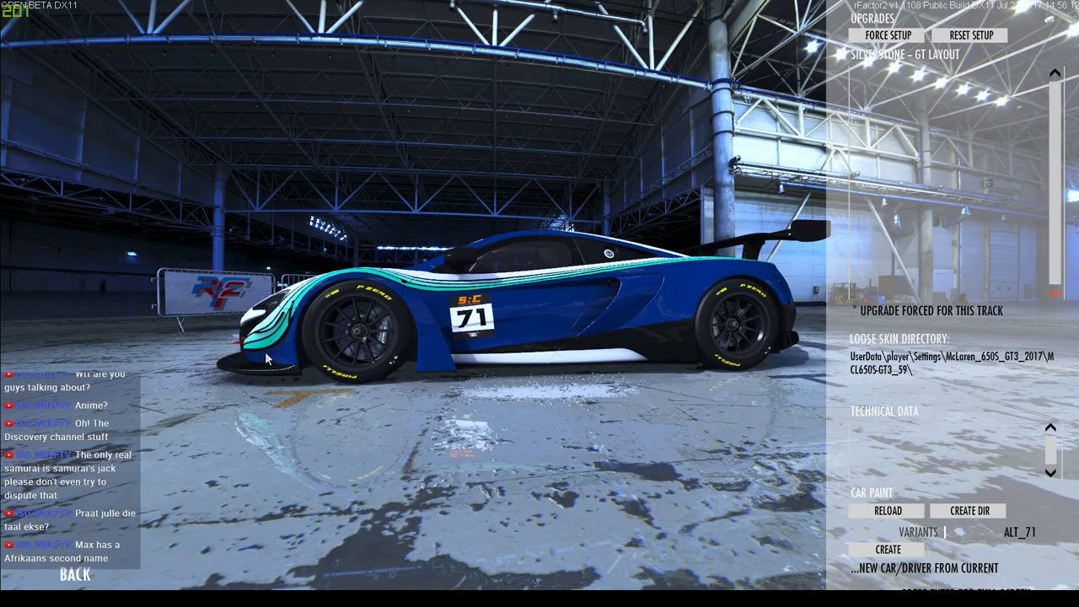
left_click_drag(302, 364, 322, 381)
left_click_drag(614, 385, 554, 374)
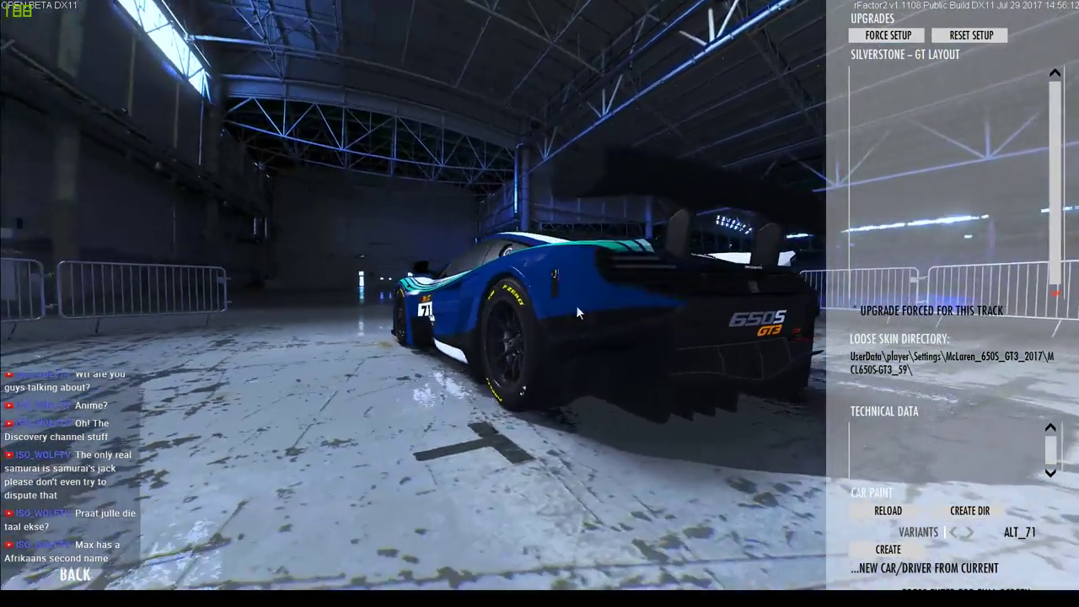
left_click_drag(577, 310, 460, 272)
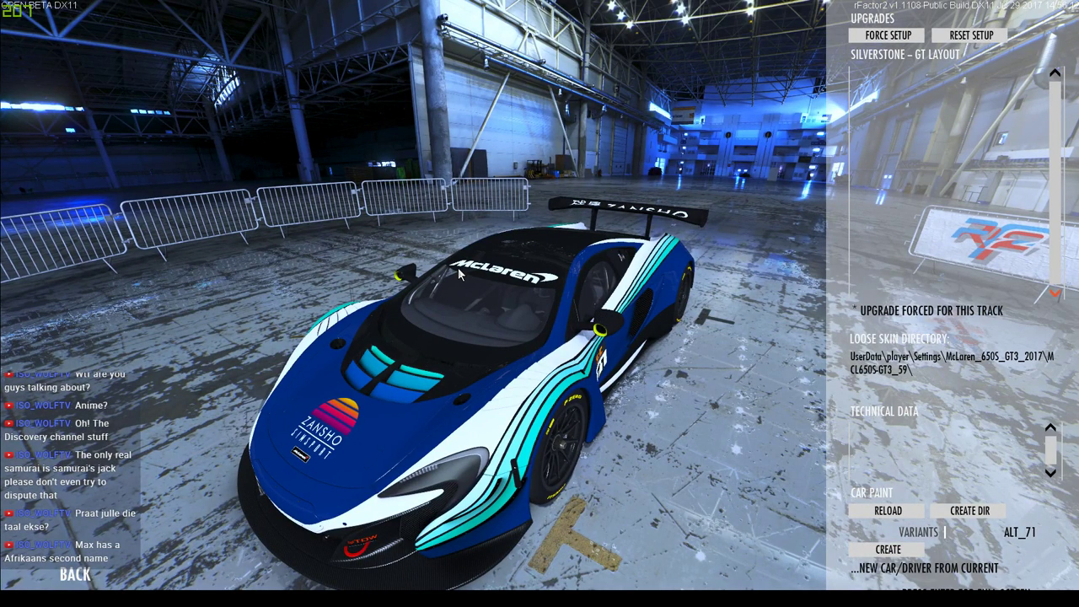
left_click_drag(477, 268, 444, 376)
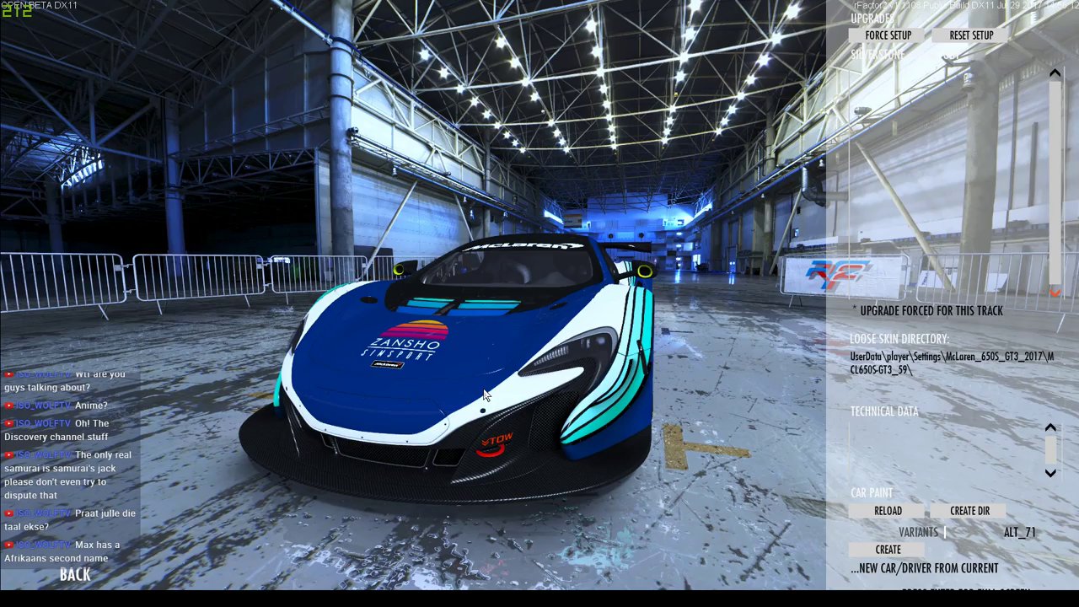
left_click_drag(484, 396, 524, 341)
Step: Switch to the ZANSHO document in Photoshop, hide shading Layer 8, select the thin white strip below the sill and show the WIREFRAME layer
key("alt+Tab")
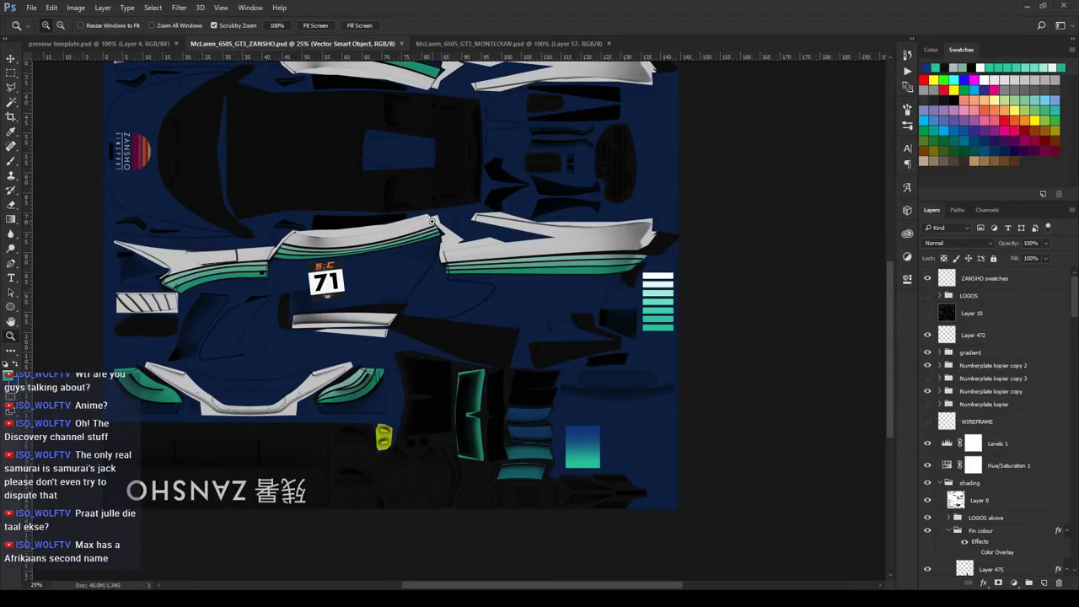
left_click(431, 221)
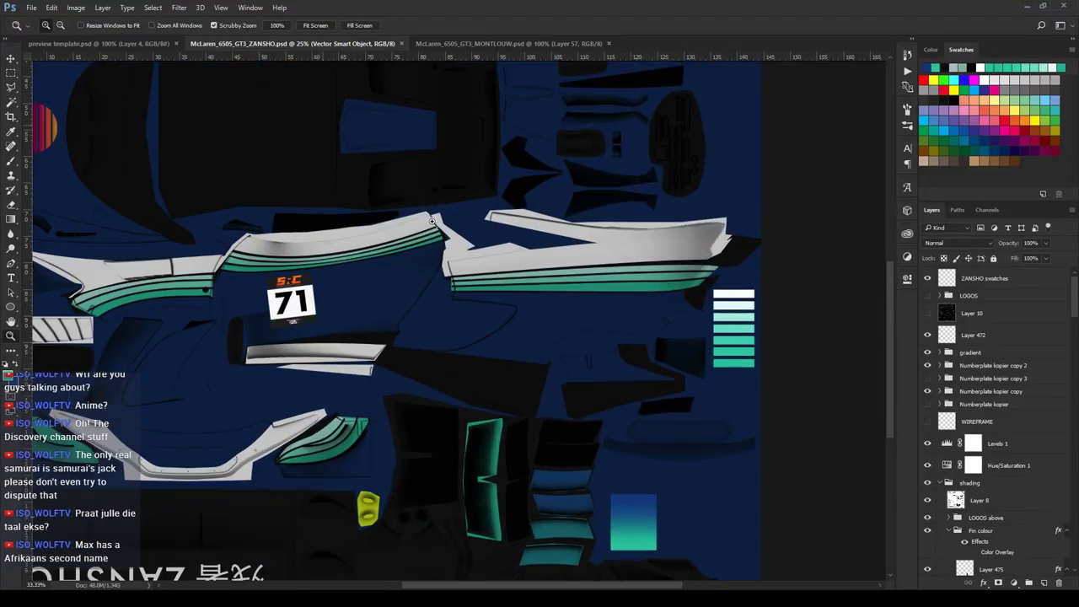
left_click(432, 221)
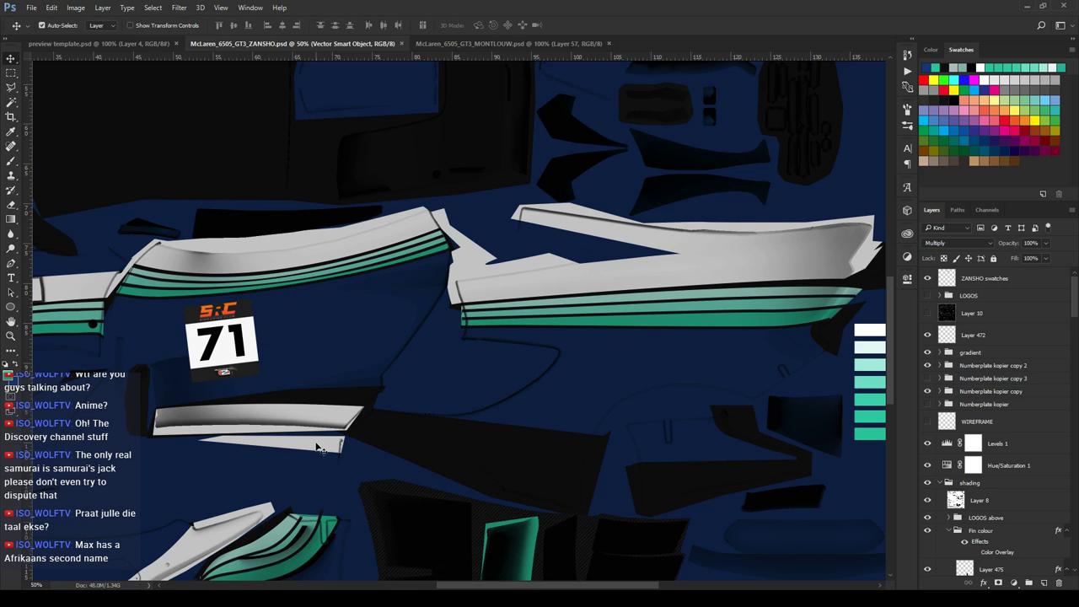
left_click(319, 448)
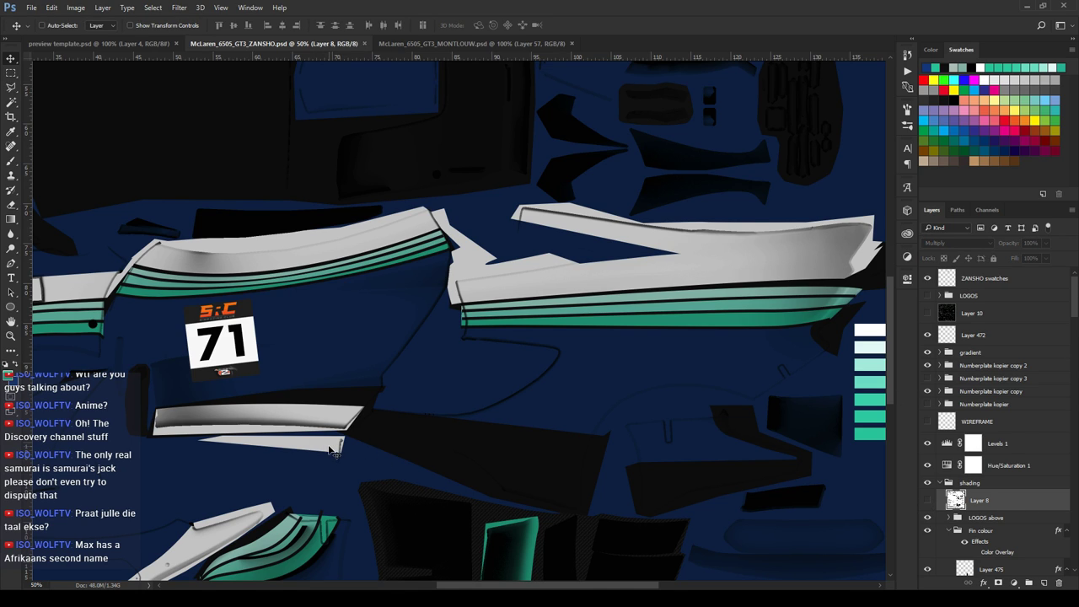
left_click(330, 447, "ctrl")
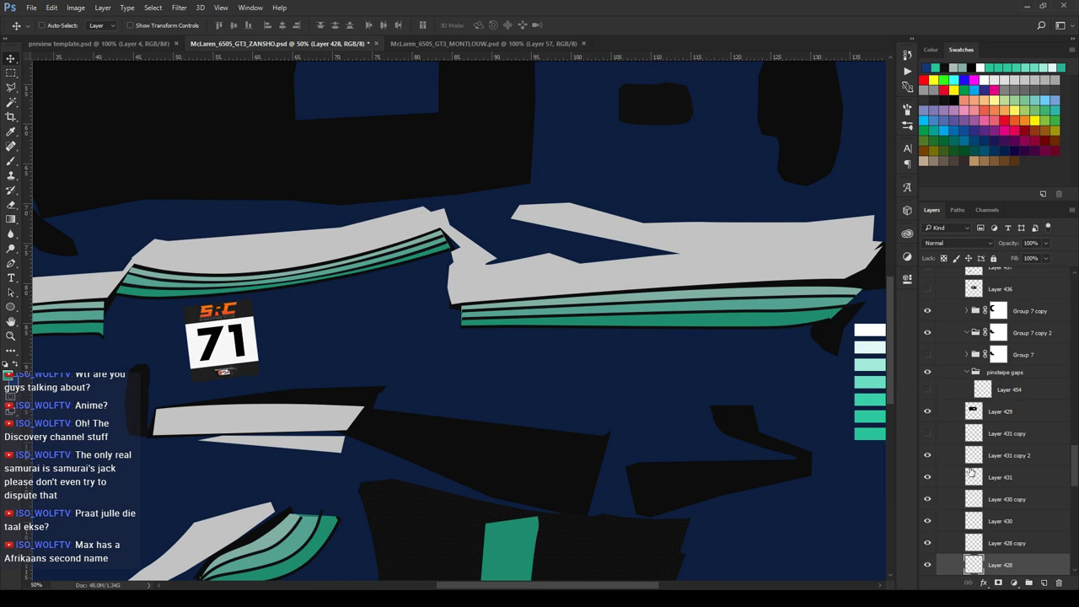
scroll(969, 476, "up", 6)
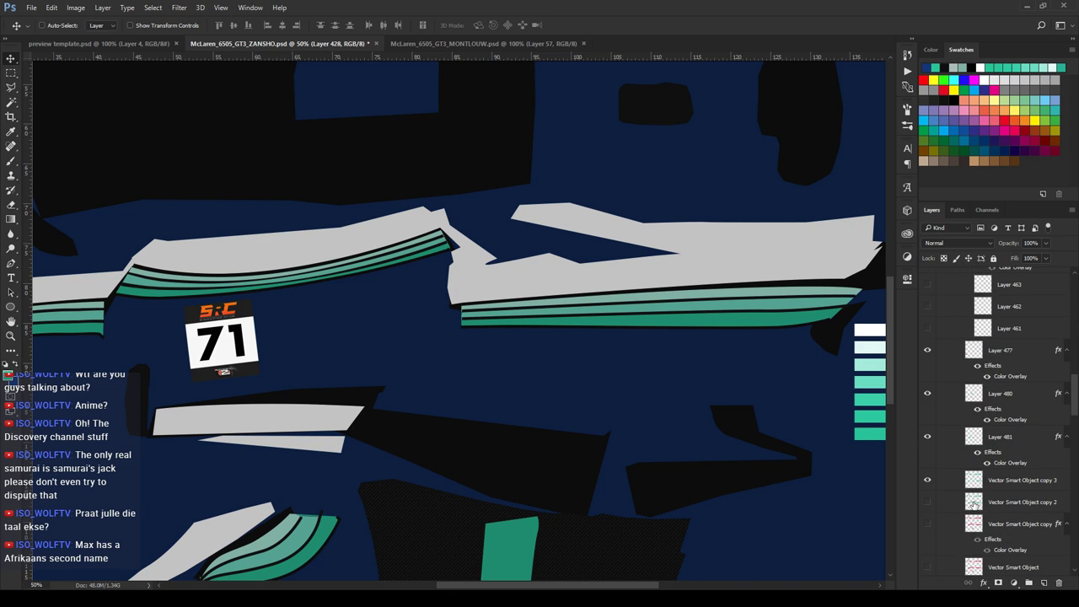
scroll(974, 505, "up", 3)
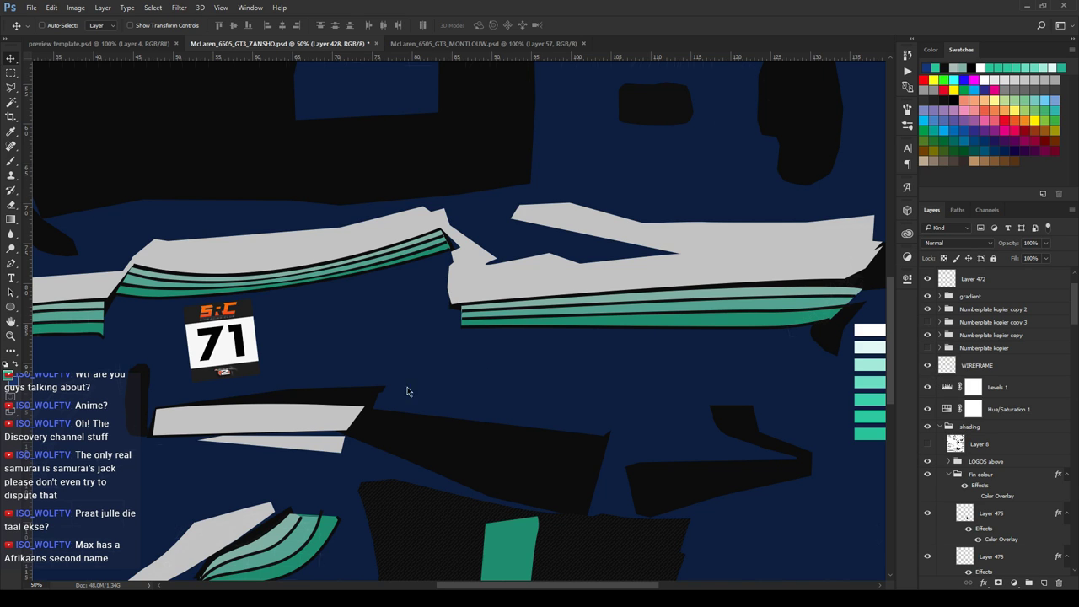
Step: Rotate the thin white strip below the sill by -0.44° to follow the wireframe, and save the livery document
left_click_drag(298, 440, 411, 462)
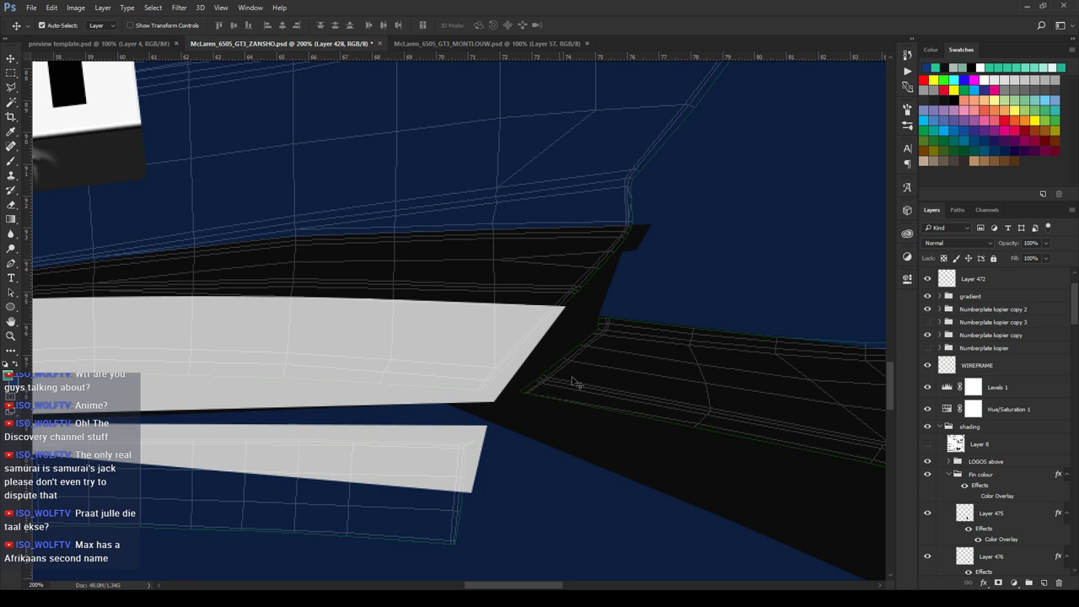
left_click_drag(537, 403, 537, 401)
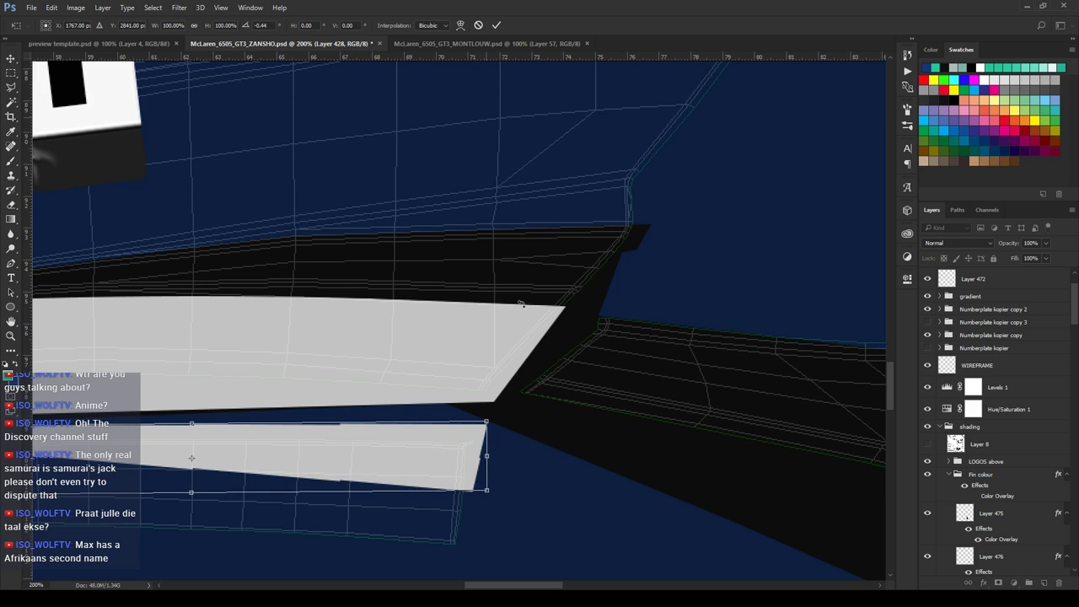
left_click(496, 25)
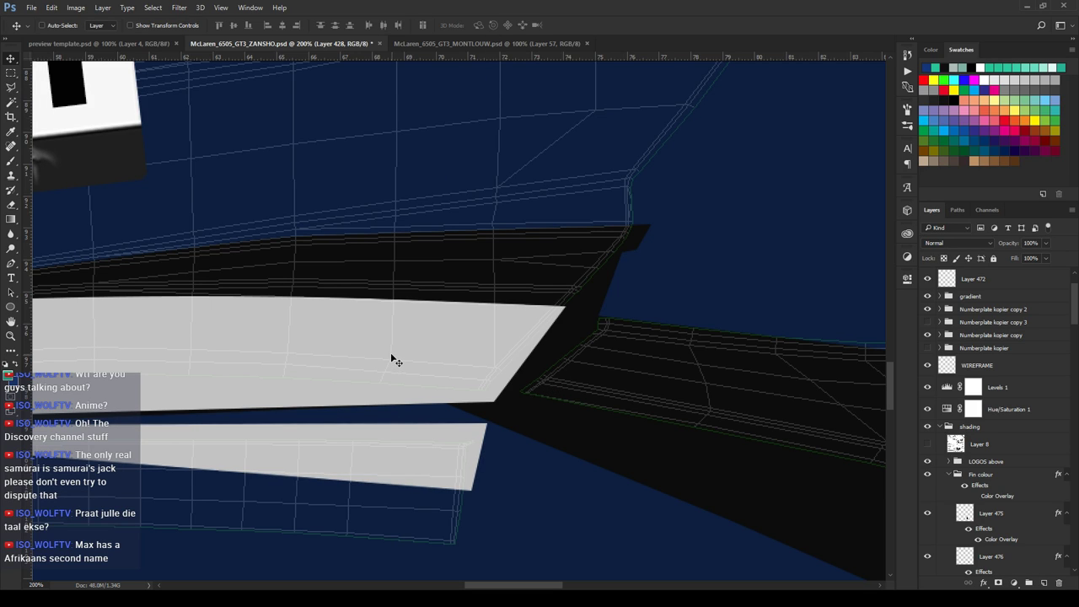
left_click_drag(409, 381, 410, 381)
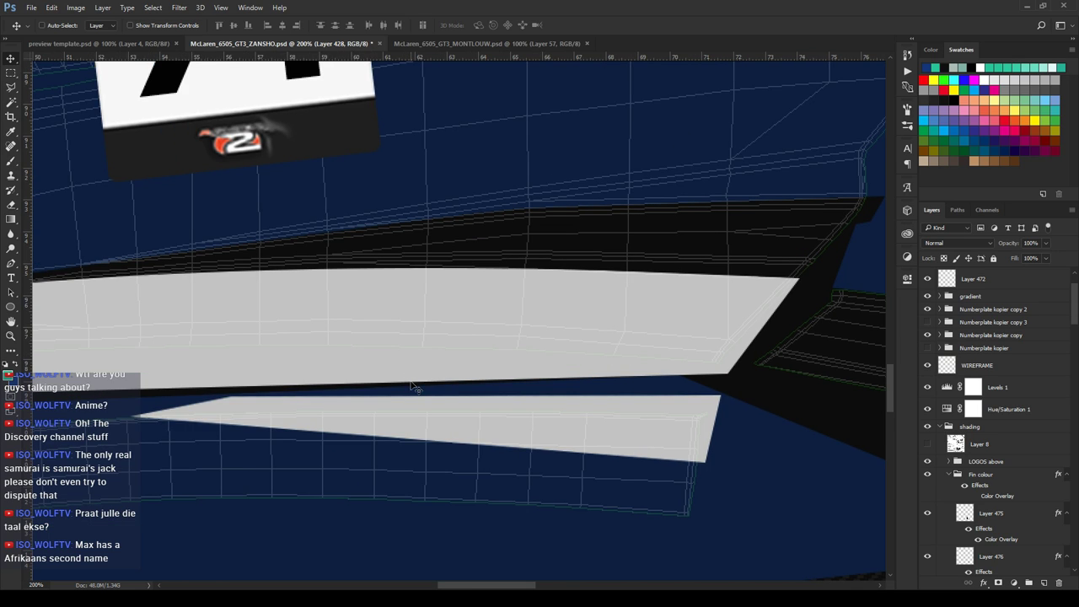
key("z")
left_click(410, 381, "alt")
left_click(409, 380, "alt")
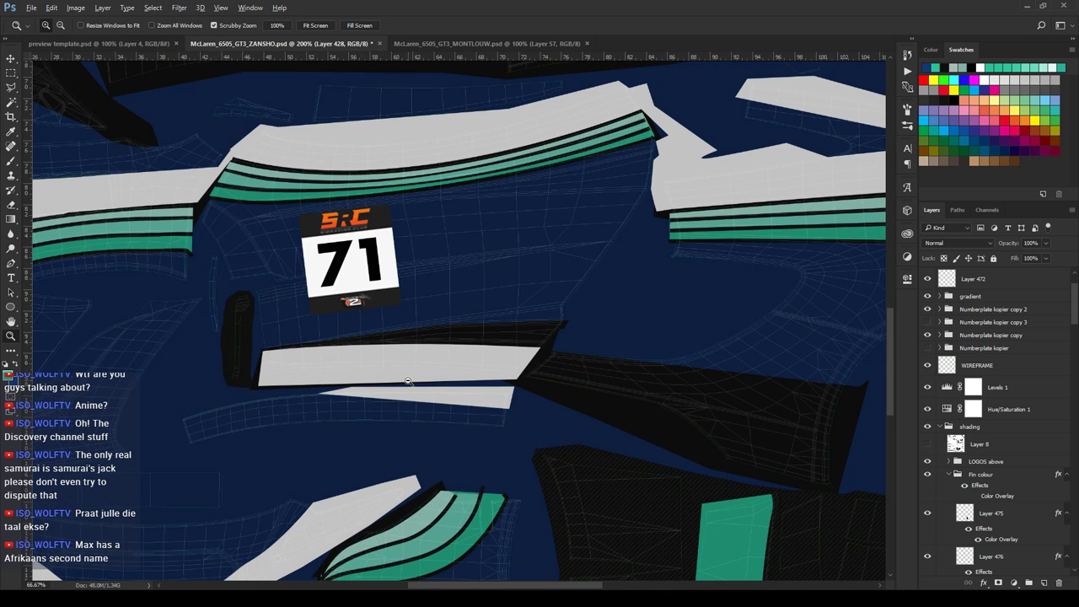
left_click(408, 382, "alt")
left_click(408, 382, "alt")
left_click(409, 382, "alt")
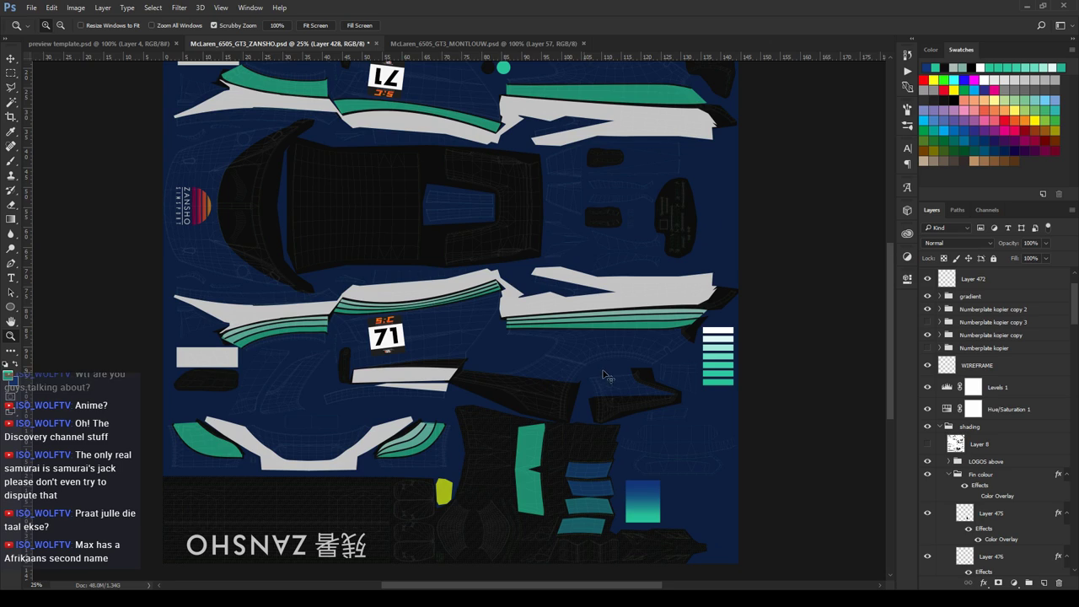
key("ctrl+s")
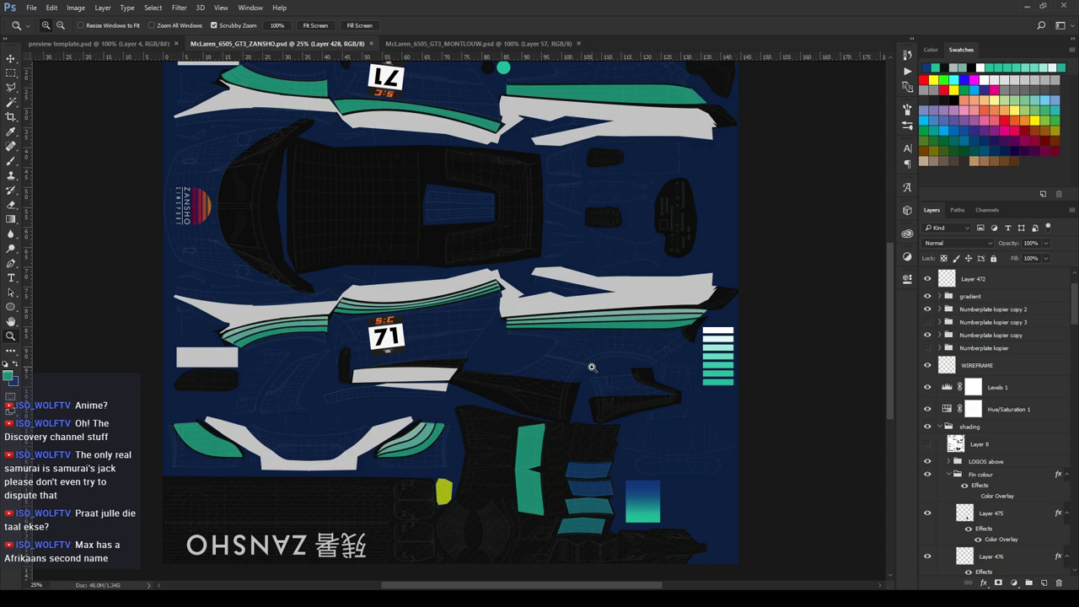
Step: Examine the whole livery template against the wireframe, comparing both sides and then the front fender stripes
left_click_drag(484, 253, 486, 337)
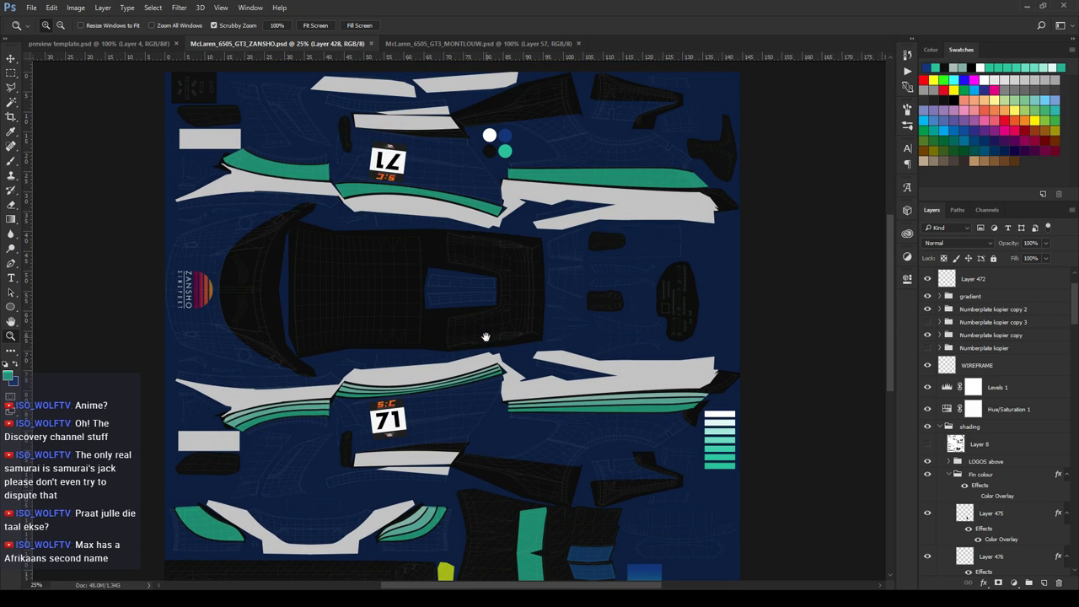
left_click_drag(485, 337, 548, 288)
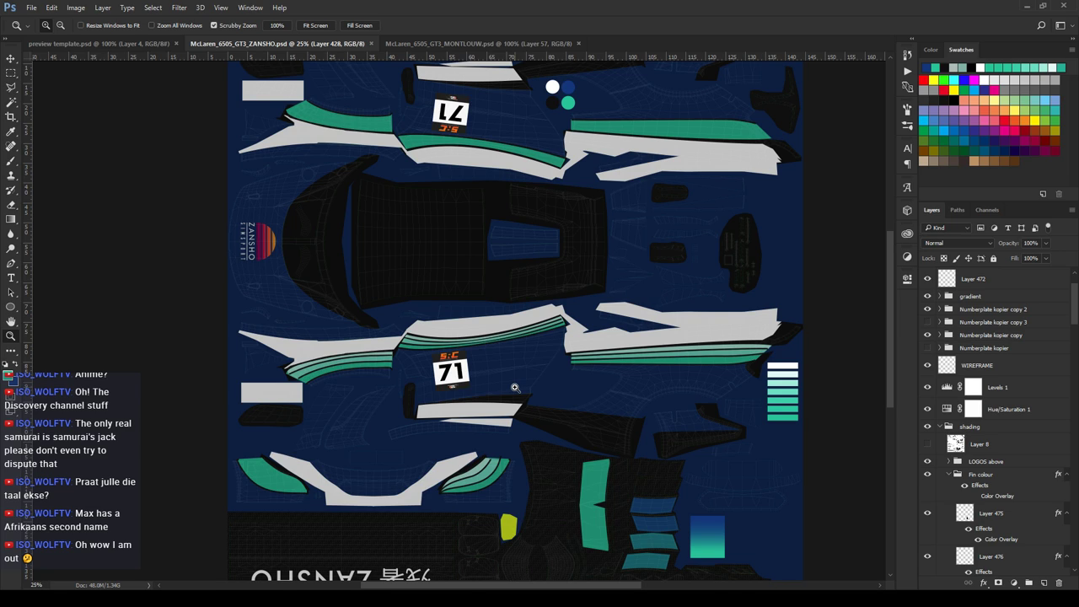
left_click_drag(636, 275, 643, 223)
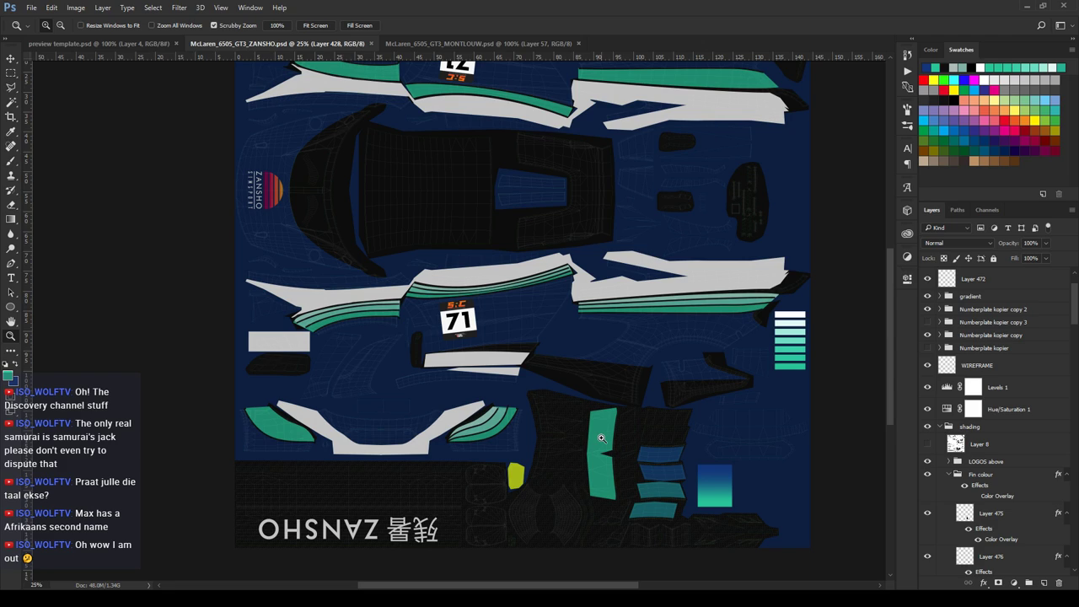
left_click(602, 354)
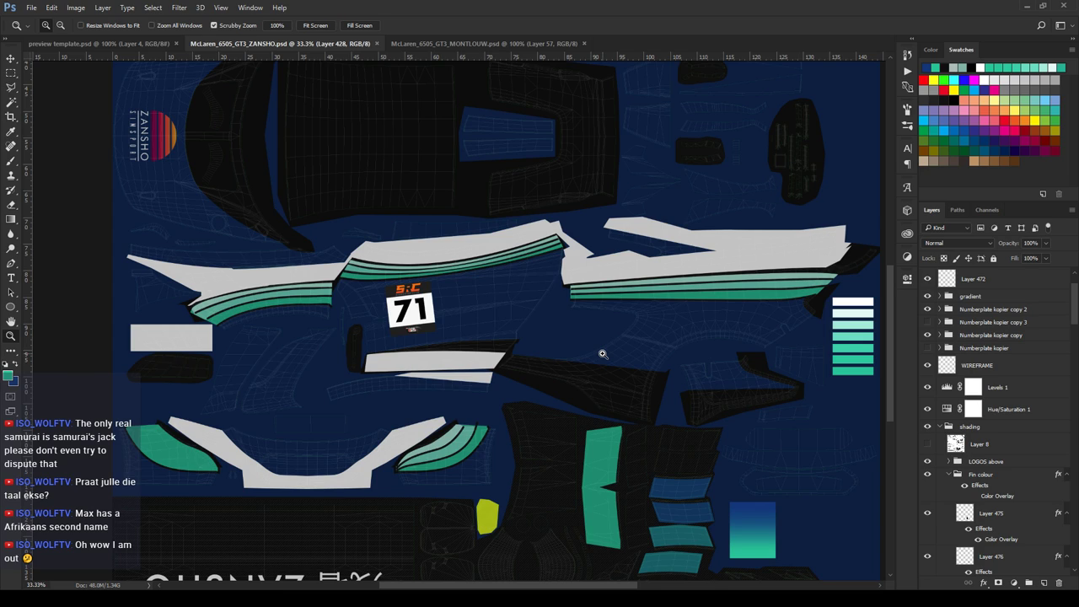
scroll(571, 373, "up", 3)
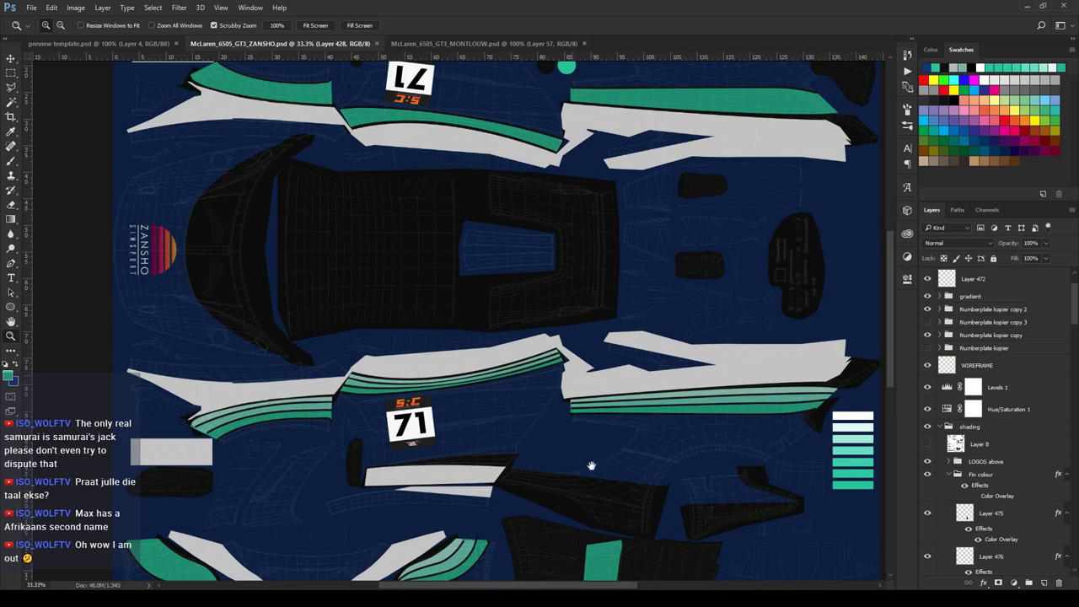
scroll(582, 433, "up", 3)
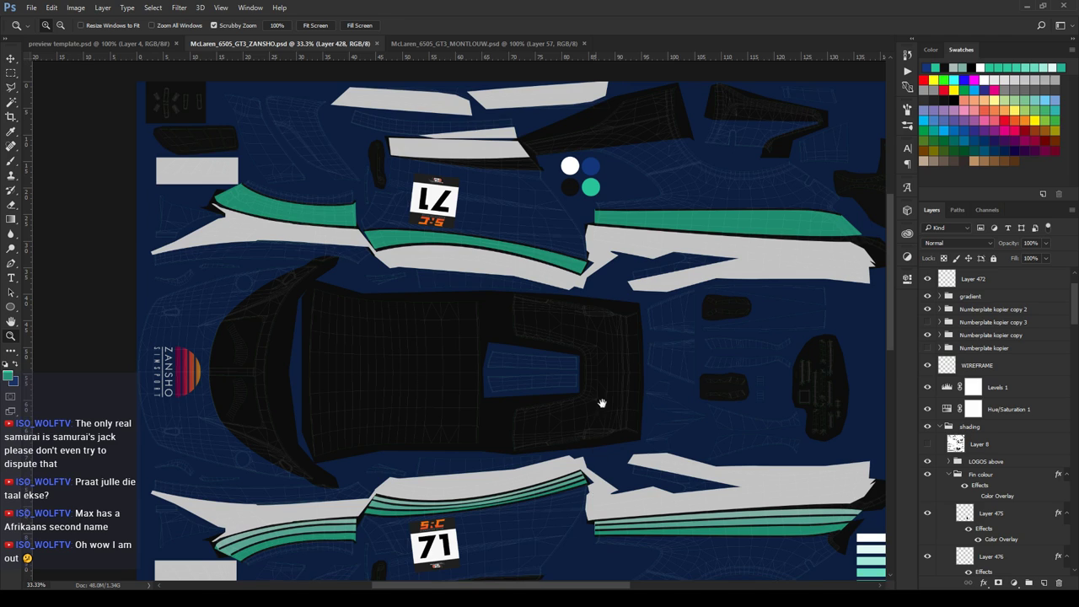
left_click_drag(595, 499, 602, 393)
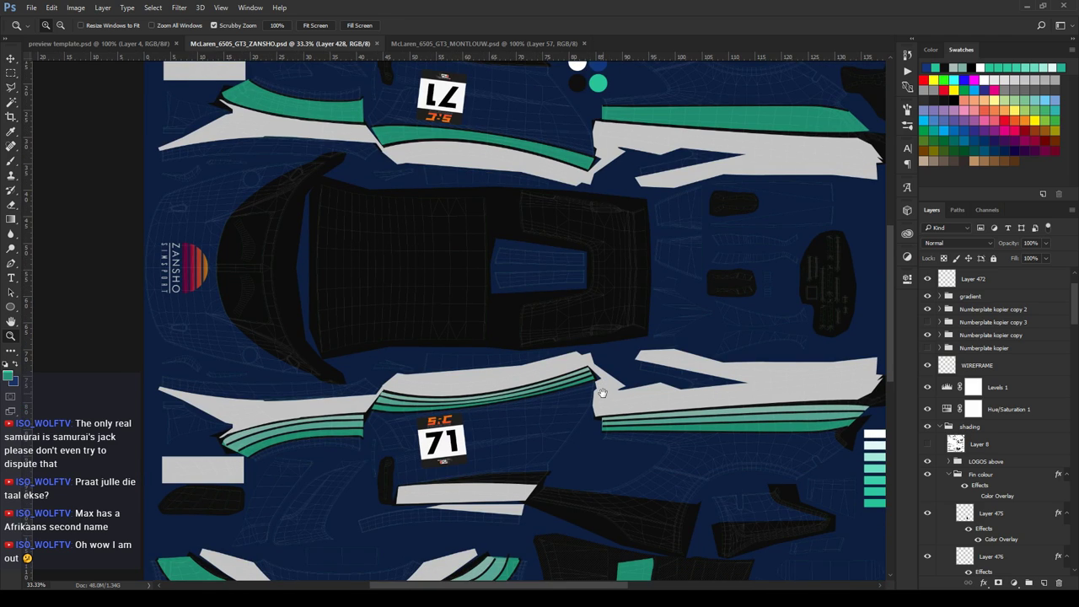
key("ctrl+space")
left_click(275, 397)
scroll(274, 395, "up", 3)
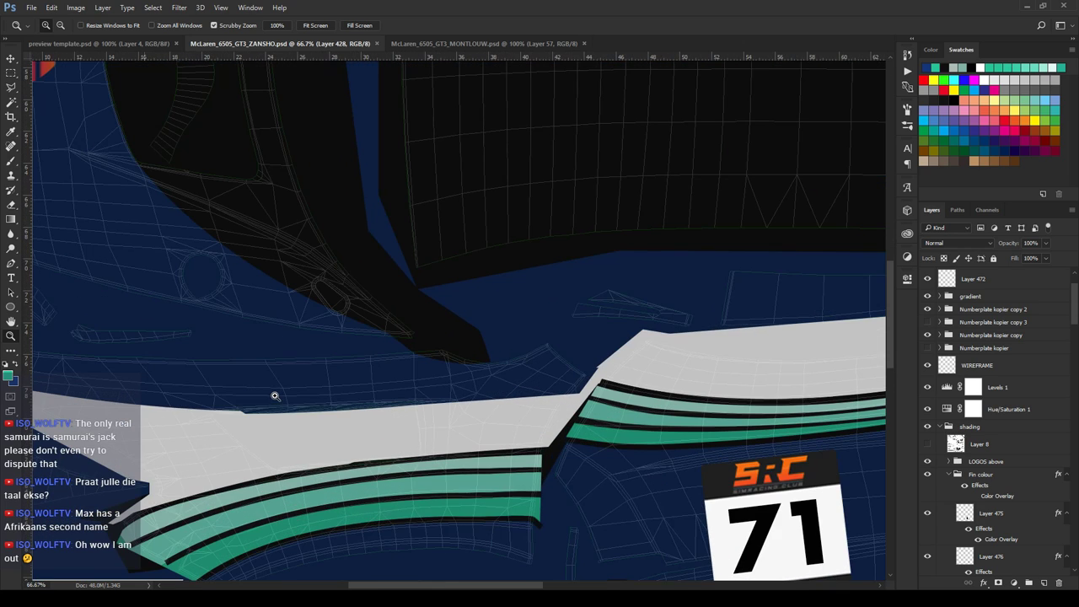
left_click_drag(274, 395, 409, 398)
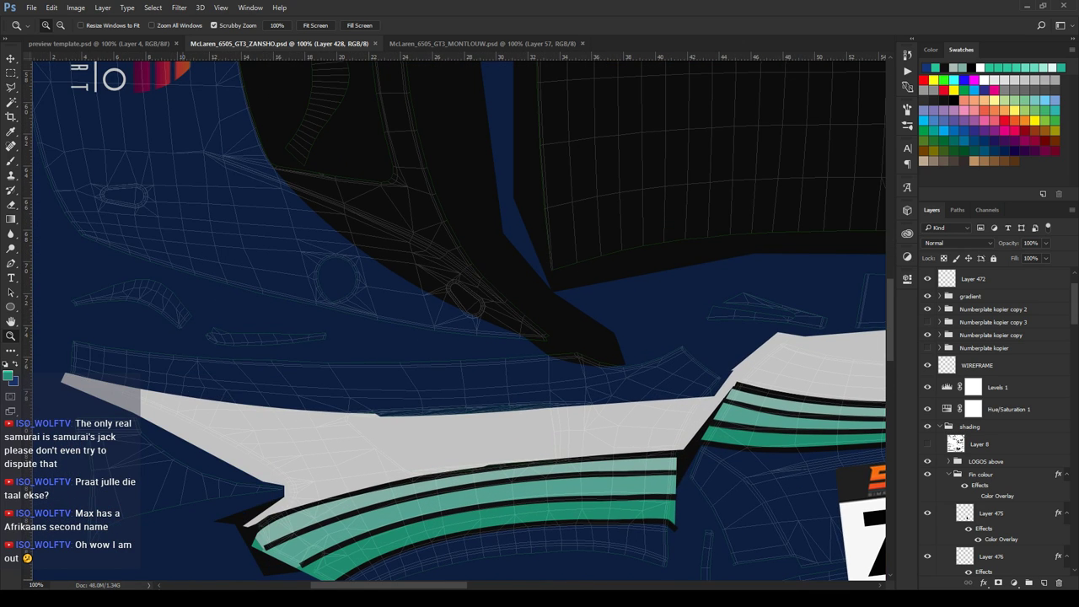
Step: Switch to the Zansho LIVERY pieces file in Illustrator and draw a curved 14 pt Pen line along the white fender area's upper edge
left_click(219, 544)
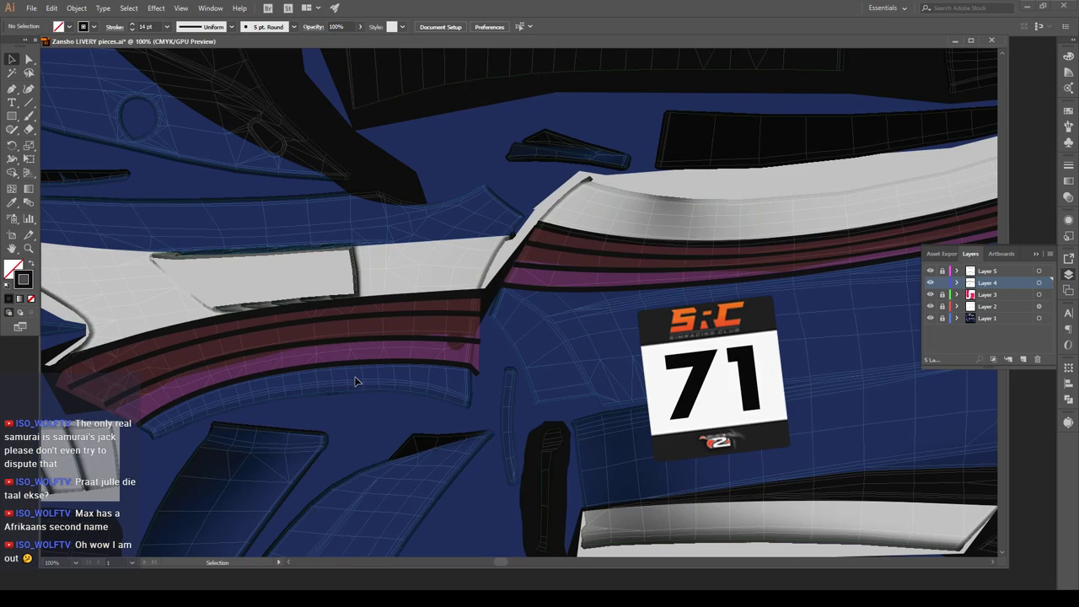
left_click_drag(330, 313, 558, 281)
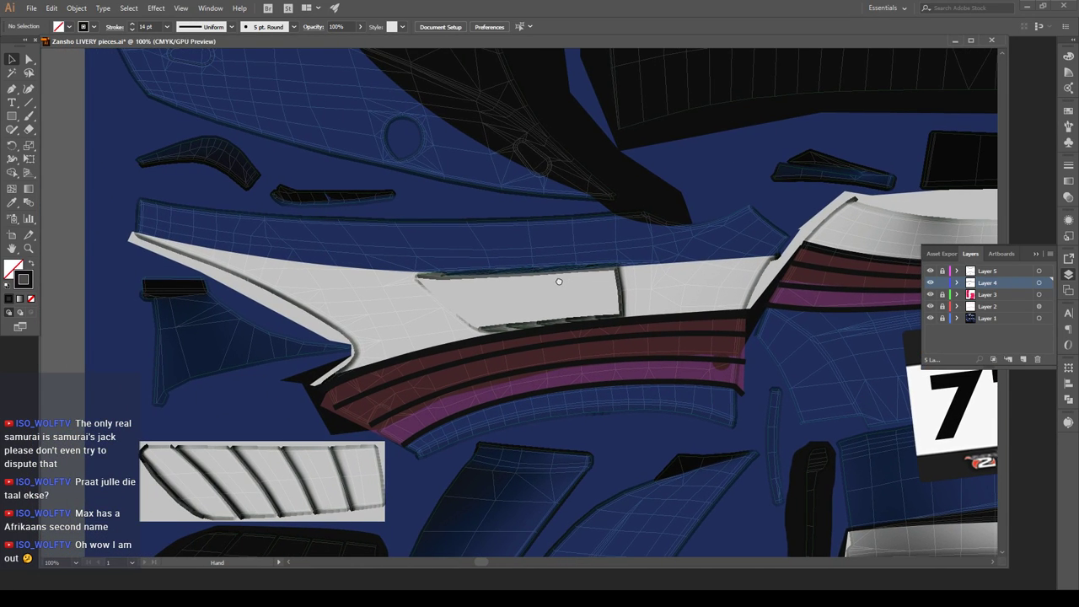
key("p")
left_click(131, 236)
mouse_move(777, 256)
left_mouse_down()
mouse_move(838, 204)
mouse_move(891, 241)
mouse_move(885, 249)
mouse_move(963, 242)
mouse_move(1007, 219)
mouse_move(961, 215)
mouse_move(1017, 192)
mouse_move(978, 193)
mouse_move(1003, 202)
mouse_move(990, 227)
mouse_move(976, 210)
mouse_move(997, 206)
left_mouse_up()
left_click_drag(482, 175, 915, 200)
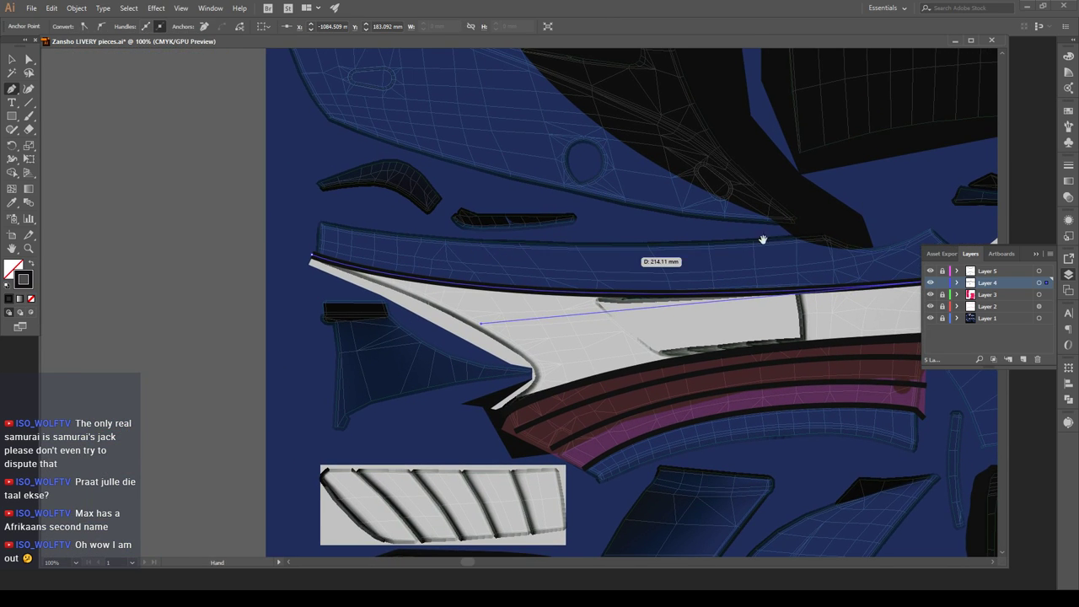
left_click_drag(771, 240, 596, 235)
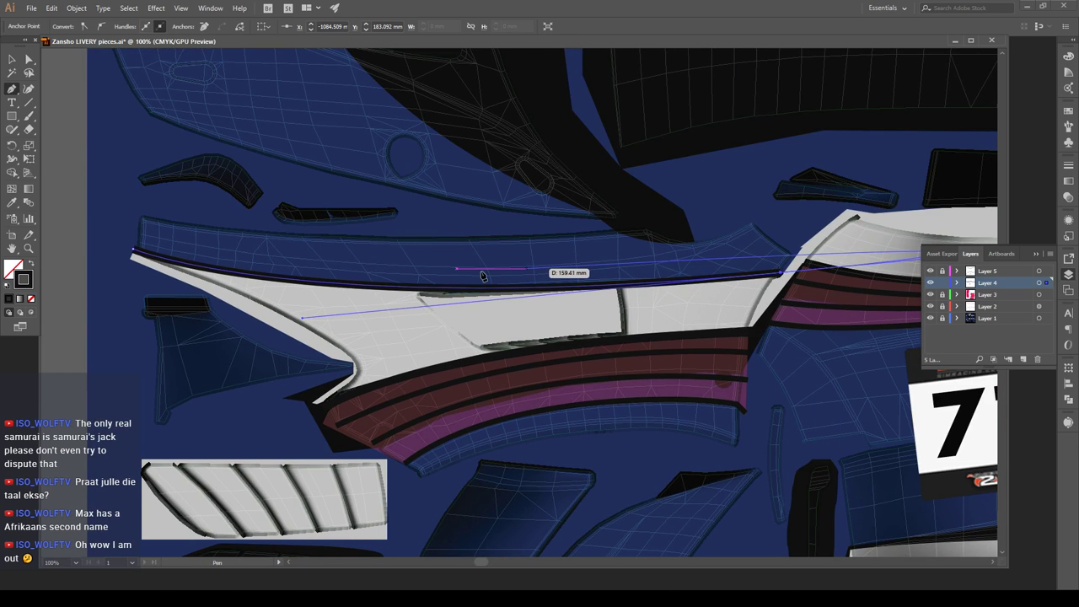
Step: Move the start and end anchors of the new curve slightly upward along the fender edge
left_click(135, 248)
left_click(135, 246, "ctrl")
left_click_drag(135, 248, 135, 248)
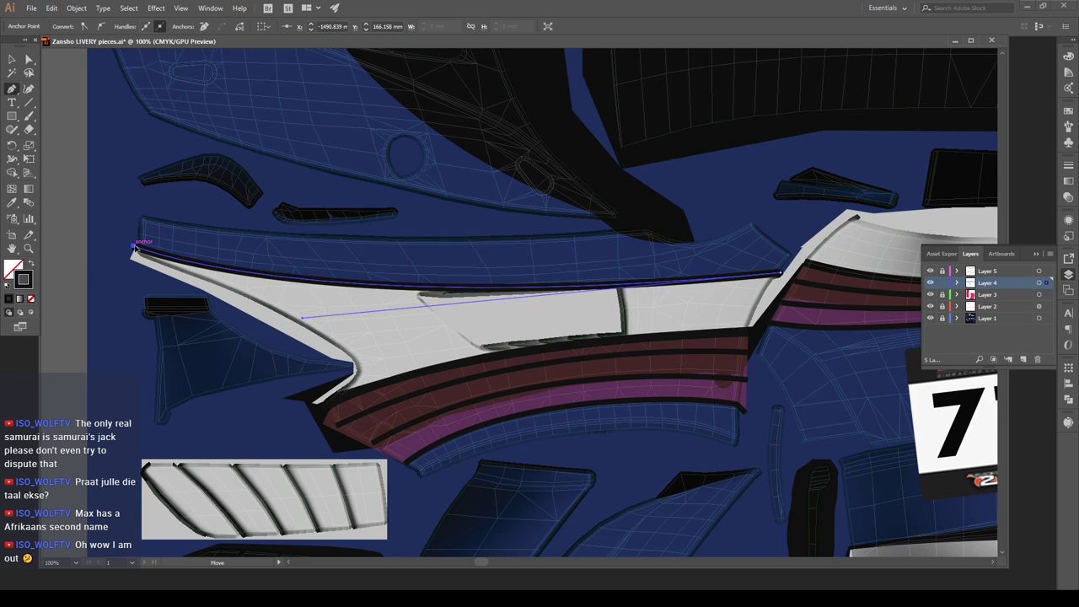
left_click_drag(780, 276, 783, 272)
left_click(783, 272)
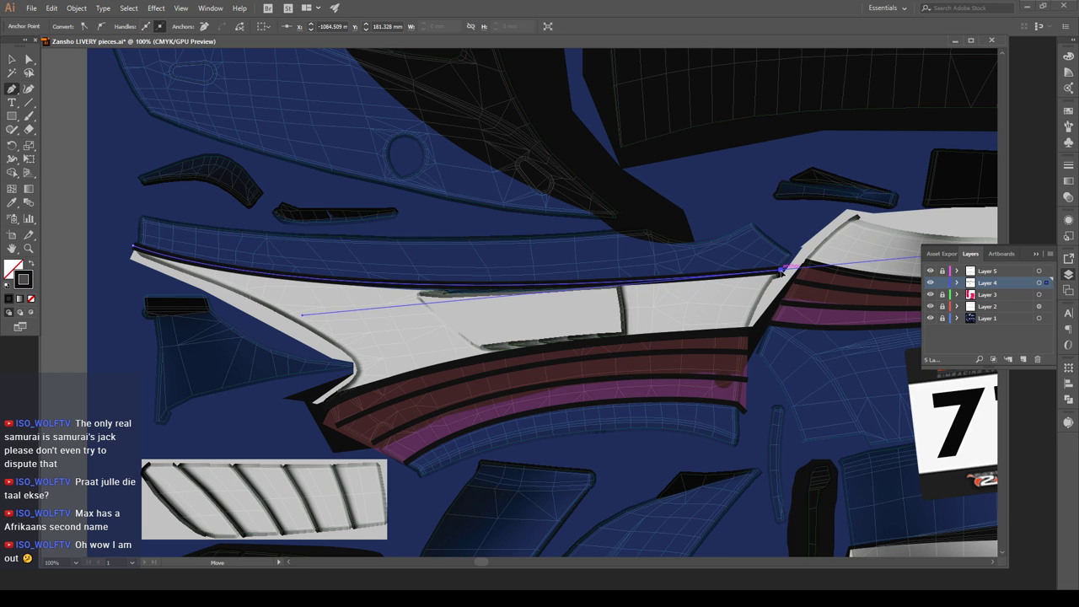
Step: Compare the fender edge with the car in rFactor 2 and fine-tune the height of the curve's end anchor beside the door in Illustrator
key("alt+Tab")
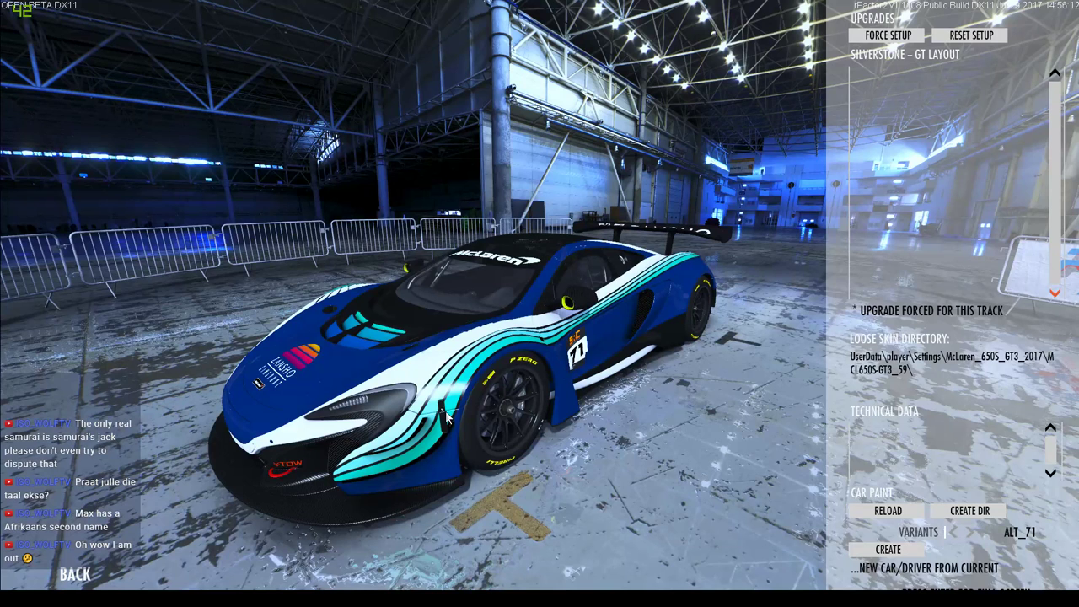
key("alt+Tab")
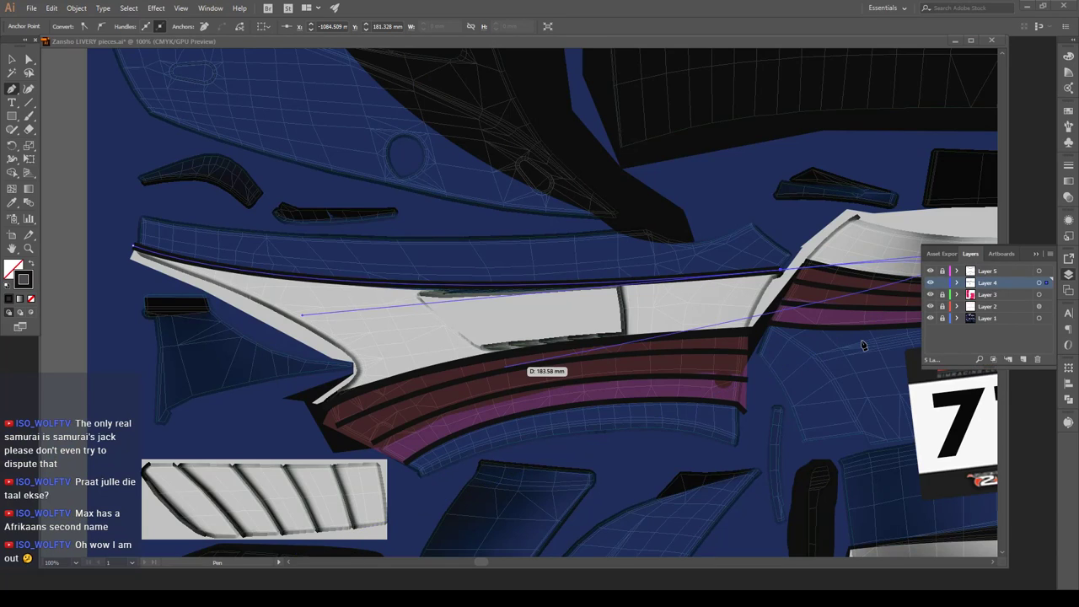
left_click_drag(781, 270, 781, 276)
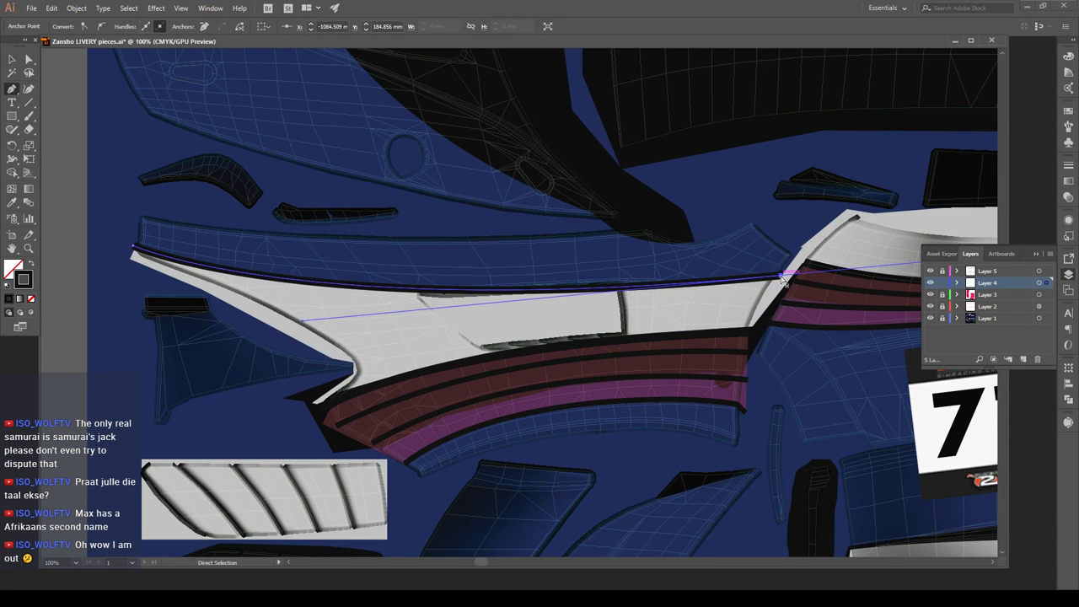
key("alt+Tab")
left_click_drag(518, 374, 597, 373)
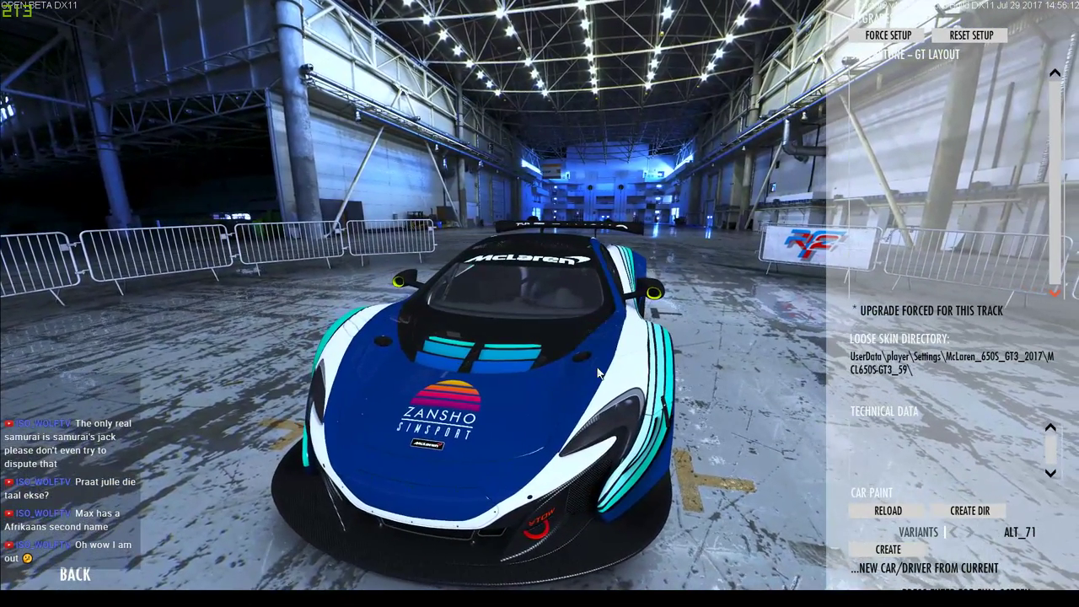
key("alt+Tab")
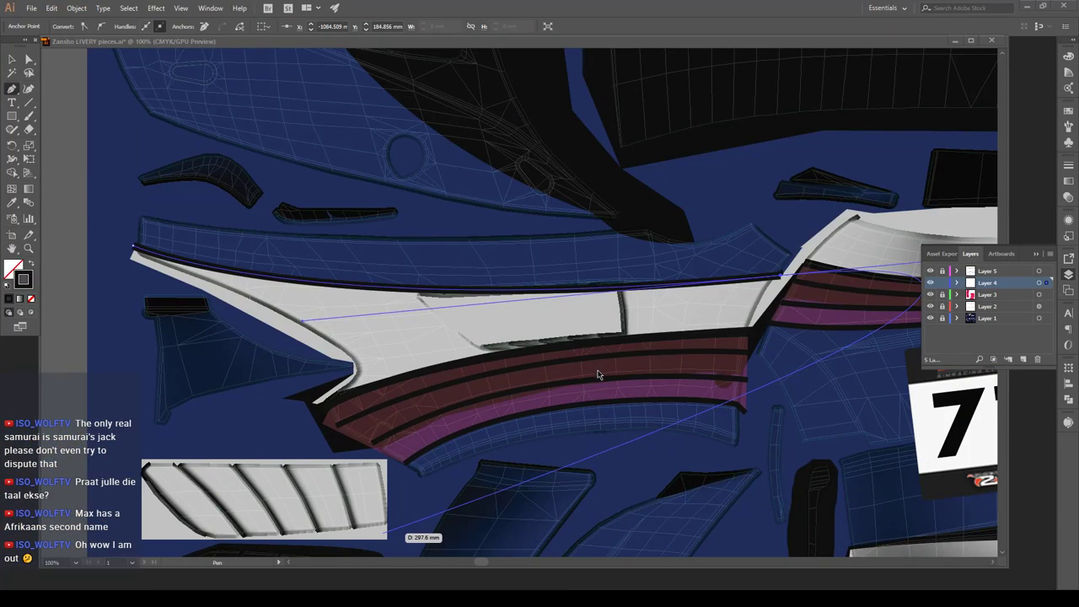
left_click_drag(781, 276, 780, 271)
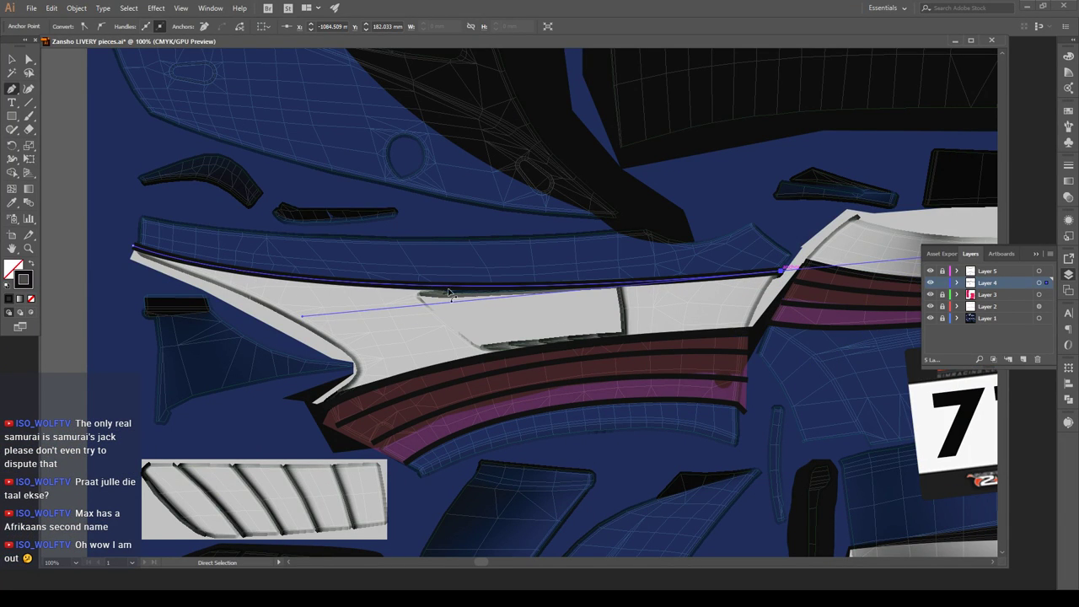
Step: Add an anchor midway along the white fender's upper edge line, lower it slightly, and raise the line's end anchor beside the door
left_click(417, 286)
left_click_drag(418, 287, 417, 291)
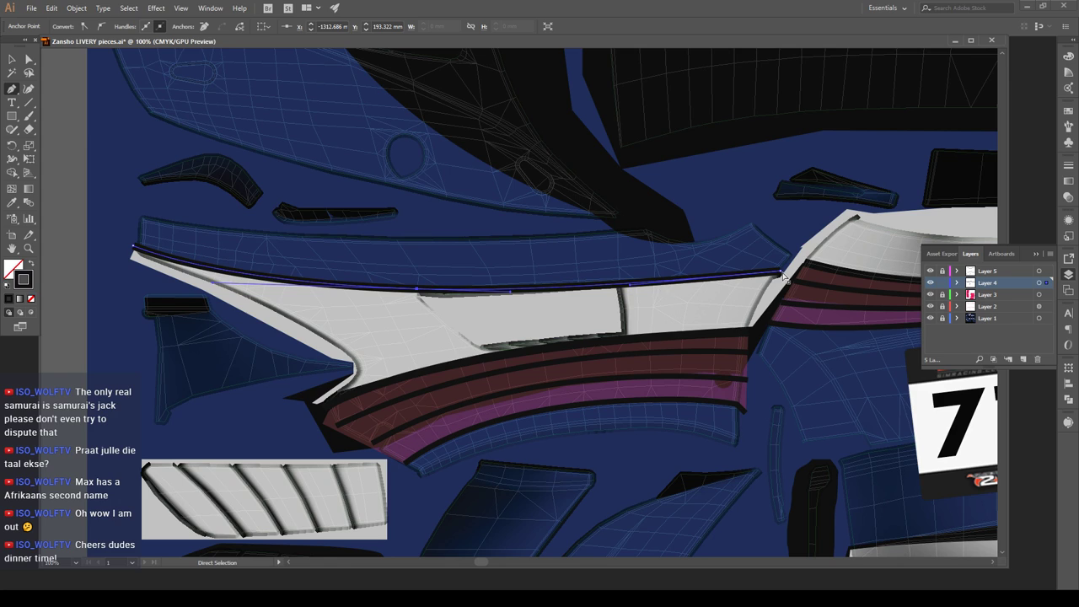
mouse_move(781, 270)
left_mouse_down()
mouse_move(796, 268)
mouse_move(783, 269)
left_mouse_up()
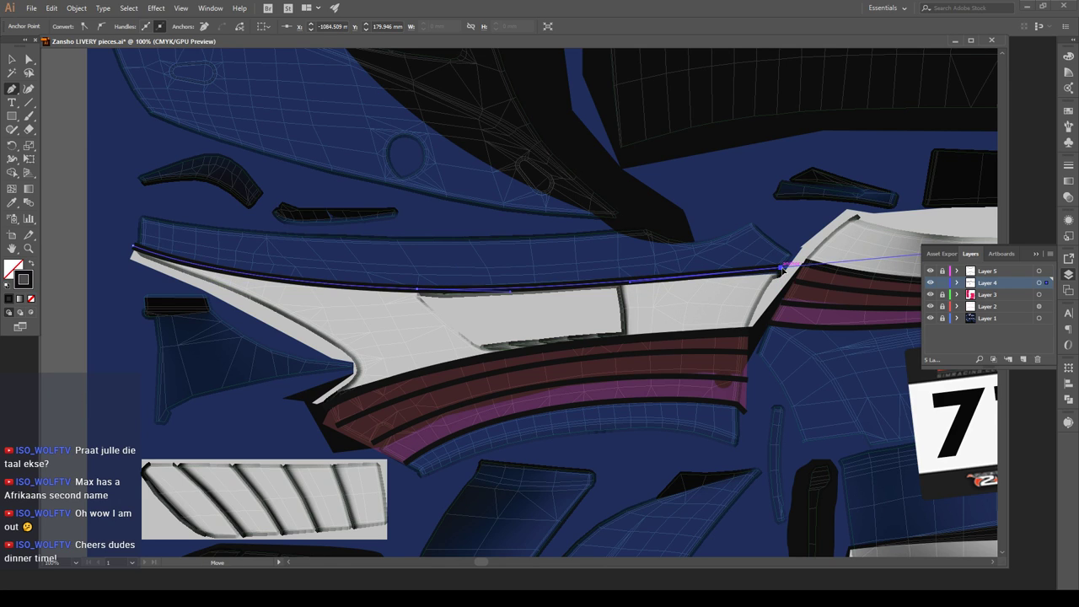
Step: Nudge the fender line's end anchor down and slightly right so it meets the edge of the door's white area
left_click(693, 215, "ctrl")
key("space")
left_click_drag(653, 230, 548, 233)
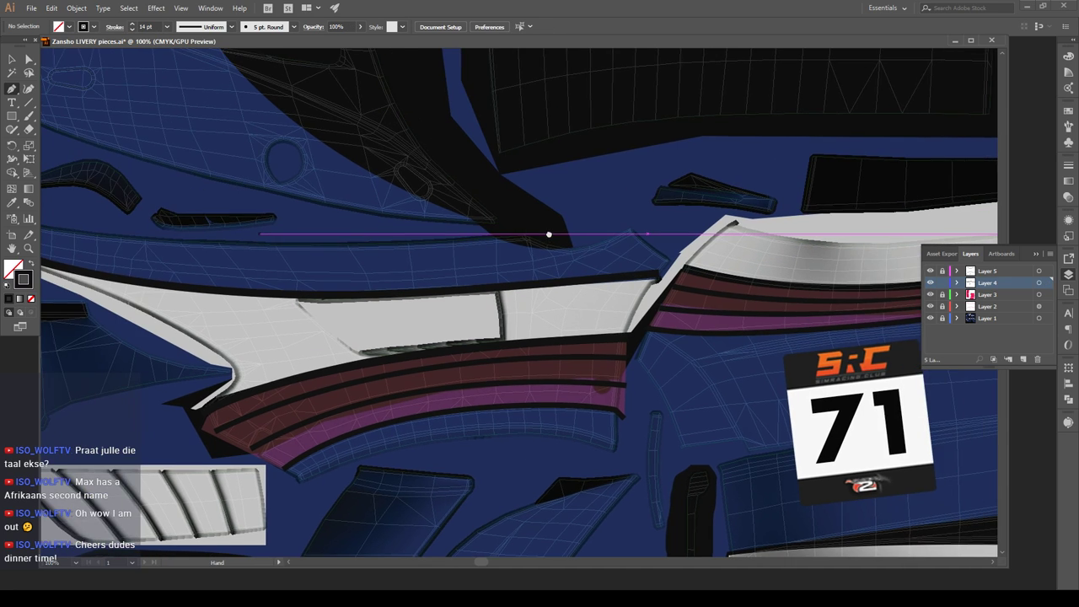
left_click_drag(694, 221, 581, 224)
left_click(548, 285, "ctrl")
key("Down")
key("Down")
key("Down")
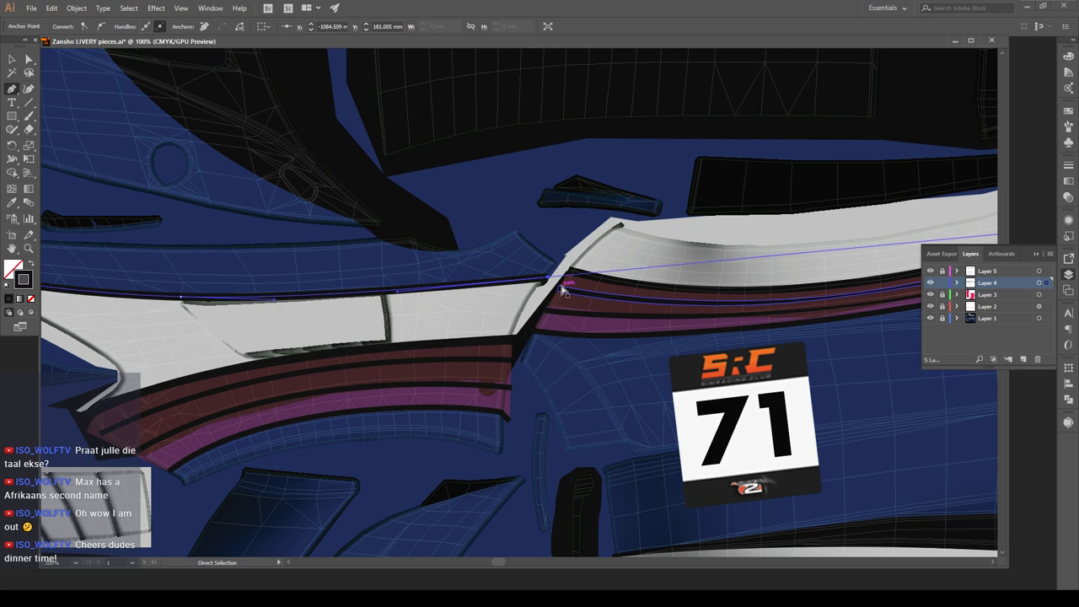
key("Right")
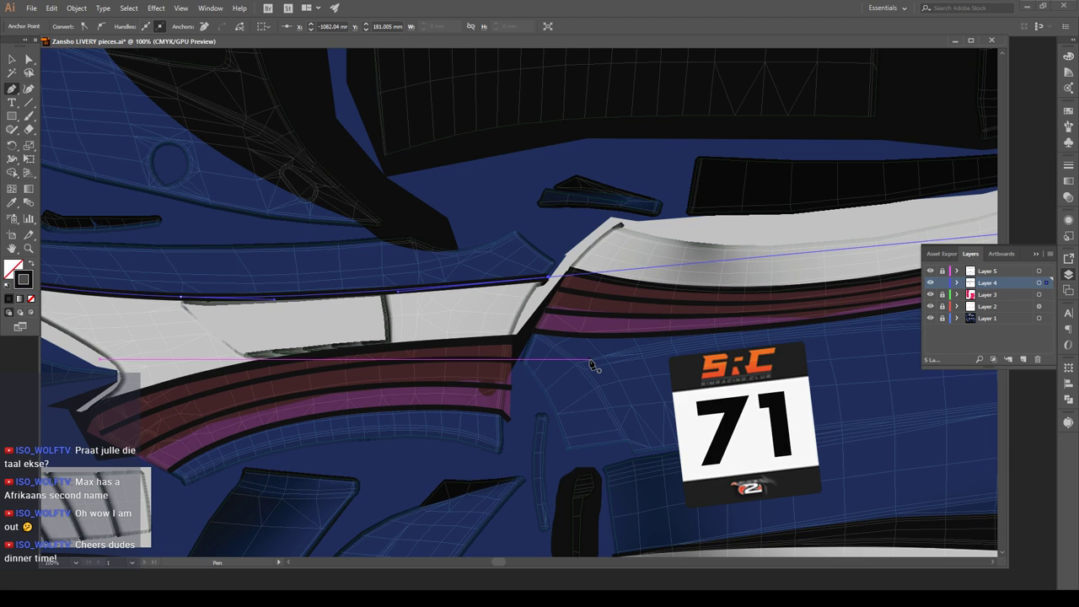
key("Down")
left_click(589, 326, "ctrl")
Step: Draw a V-shaped 14 pt Pen line along both edges of the blue notch in the white rear side panel
left_click_drag(569, 281, 336, 257)
left_click_drag(674, 229, 318, 262)
left_click_drag(496, 252, 143, 282)
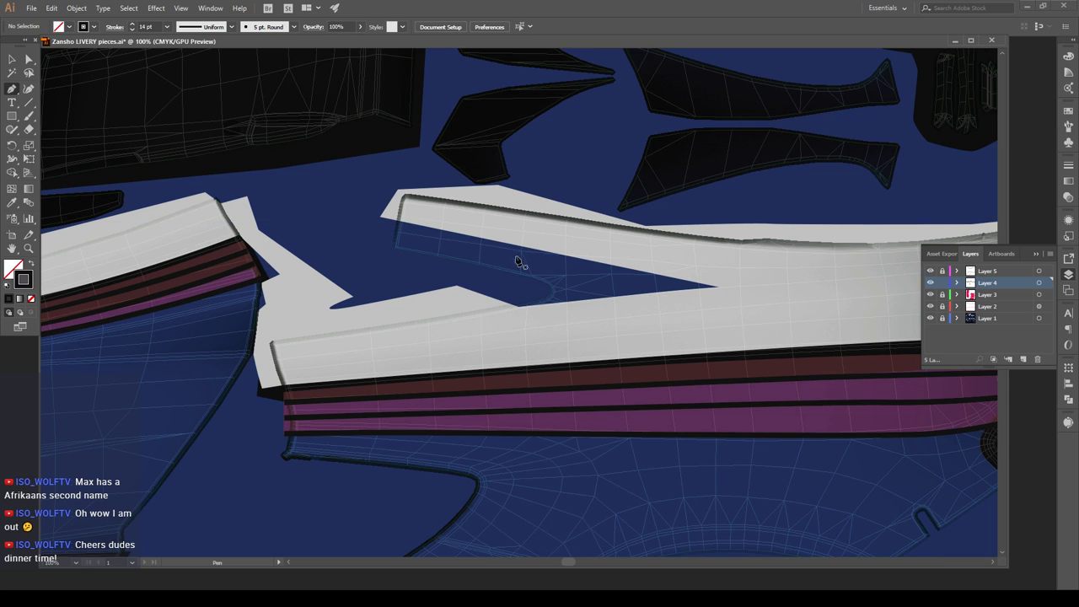
left_click(395, 219)
left_click(717, 287)
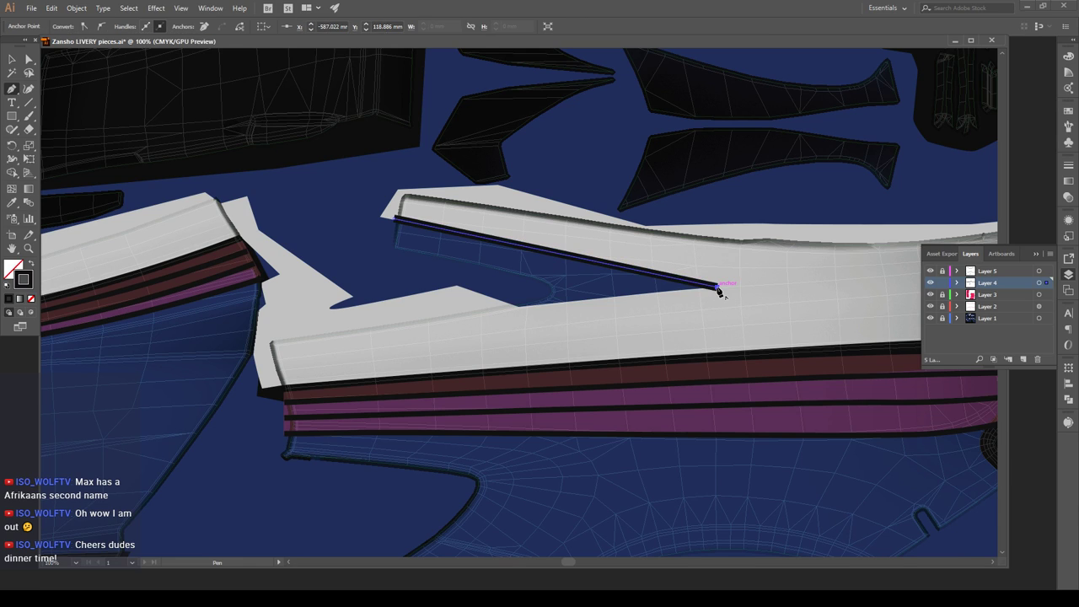
left_click(495, 305)
left_click_drag(495, 305, 478, 309)
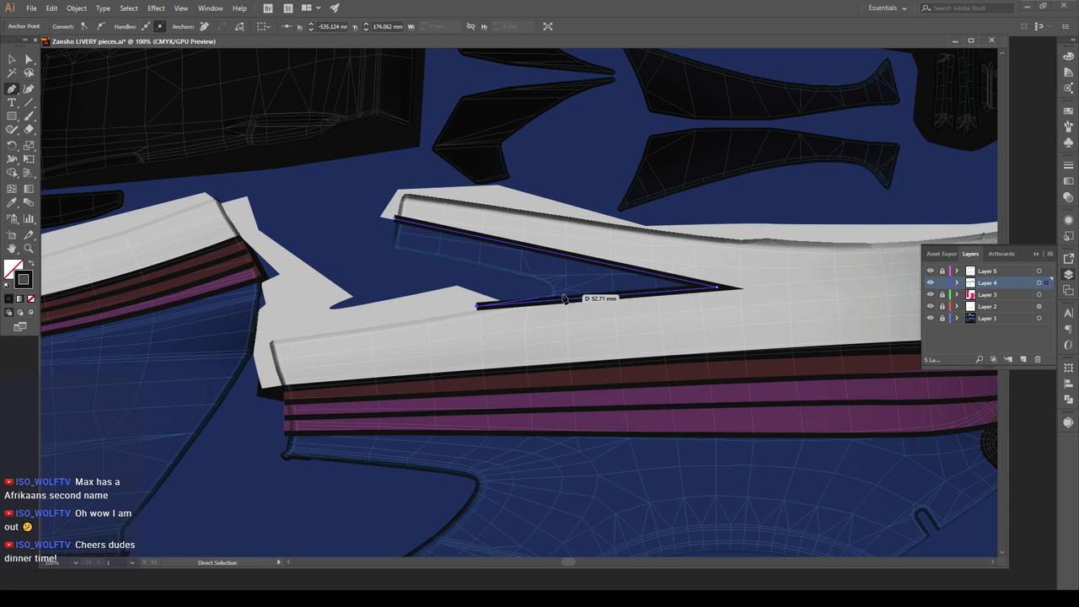
left_click(400, 256, "ctrl")
Step: Draw a curved 14 pt Pen line down the right inner edge of the front bumper's white area, starting at the upper right corner
key("z")
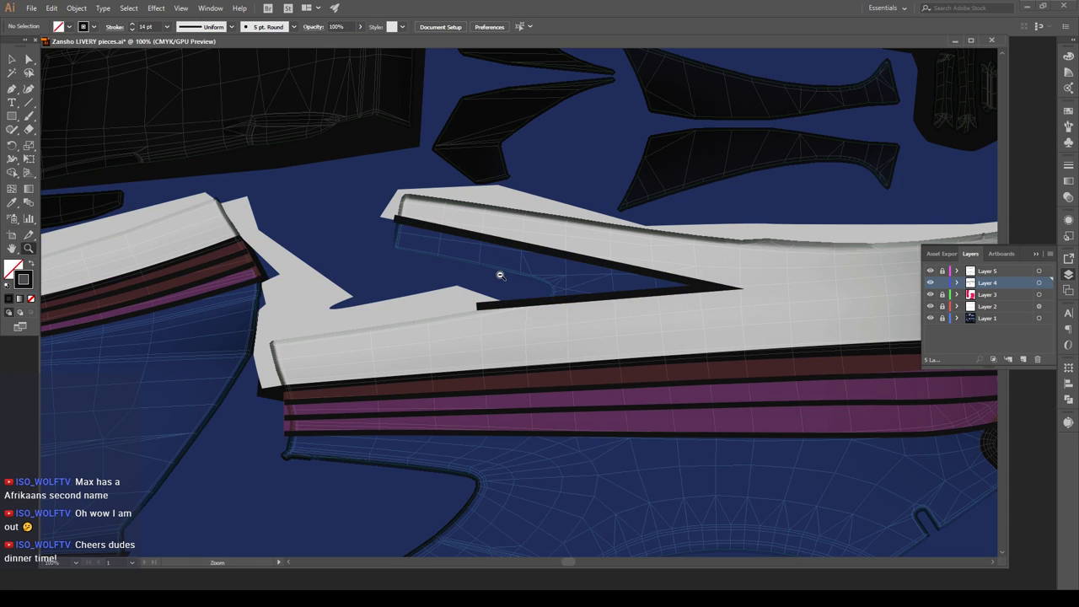
left_click(501, 276, "alt")
left_click(500, 276, "alt")
left_click(501, 275, "alt")
left_click(501, 275, "alt")
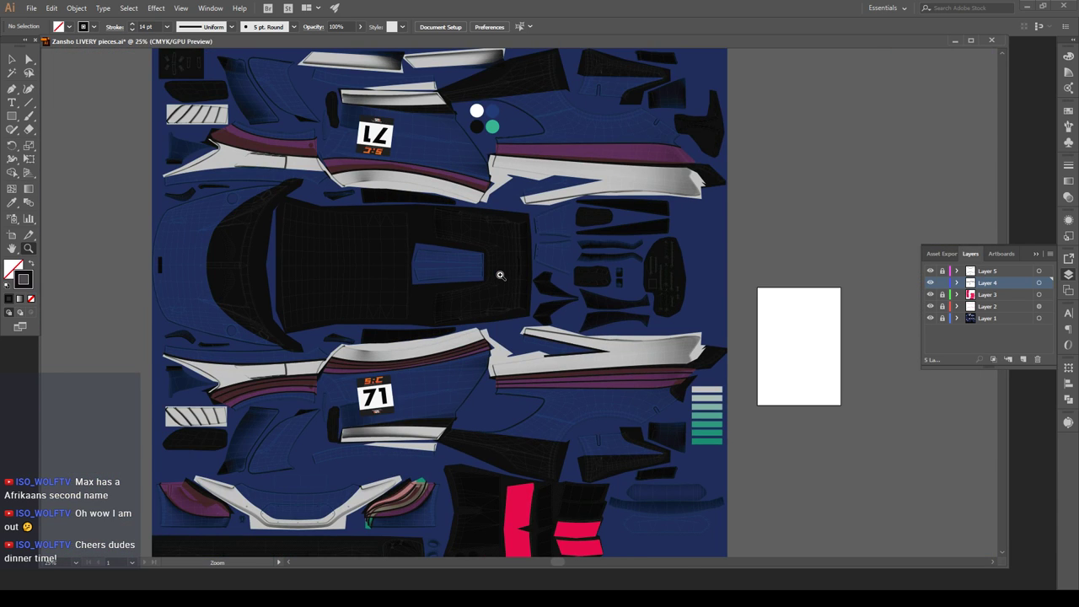
key("space")
left_click_drag(445, 427, 483, 372)
left_click(329, 452)
left_click(330, 452)
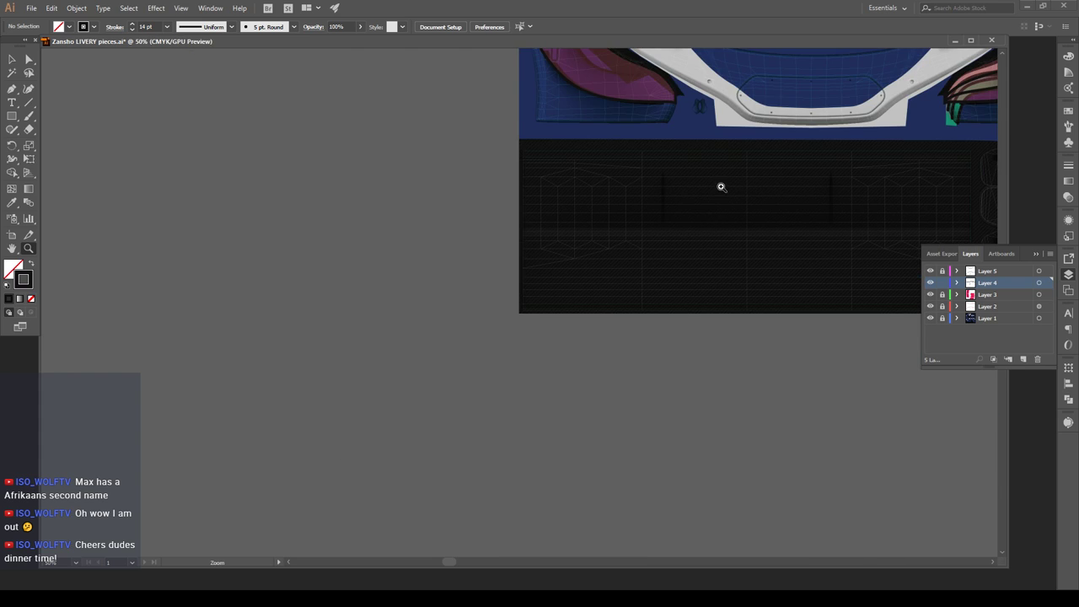
left_click(723, 188)
key("space")
left_click_drag(780, 152, 573, 339)
left_click(475, 321)
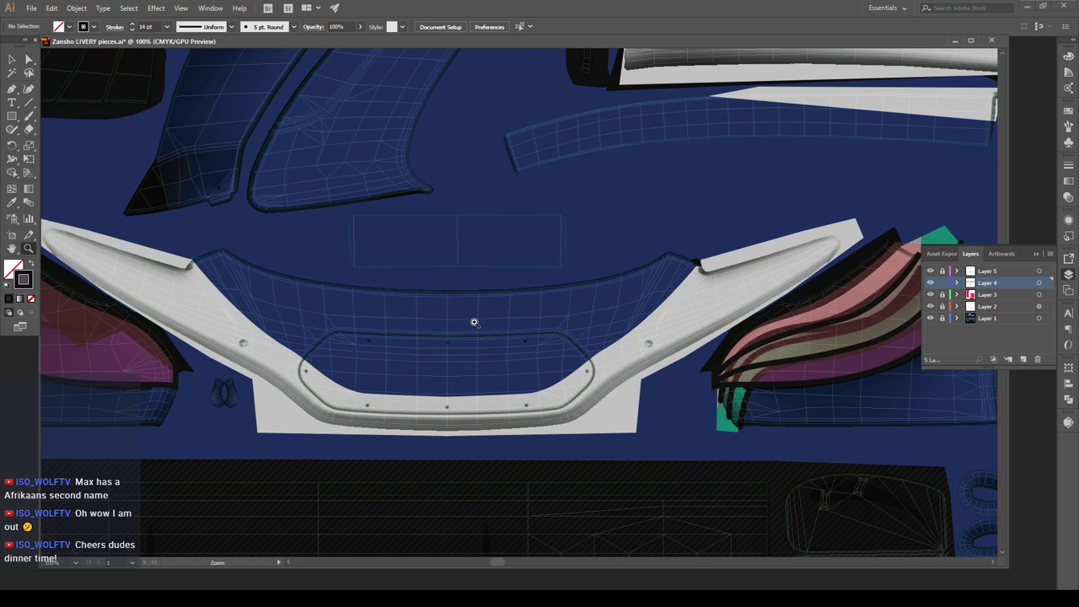
key("p")
left_click(697, 265)
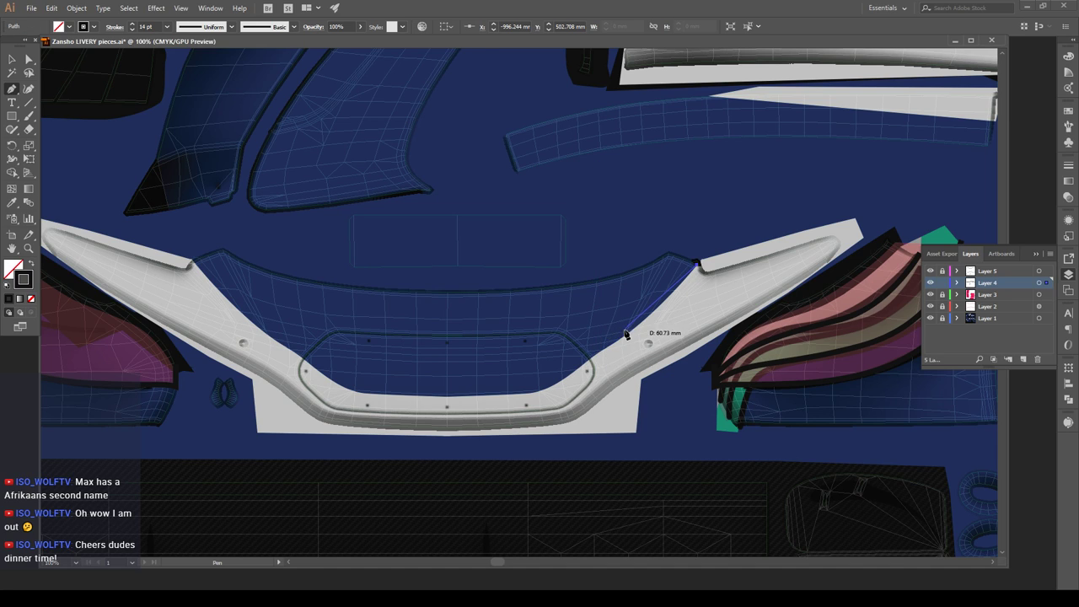
left_click_drag(631, 331, 588, 371)
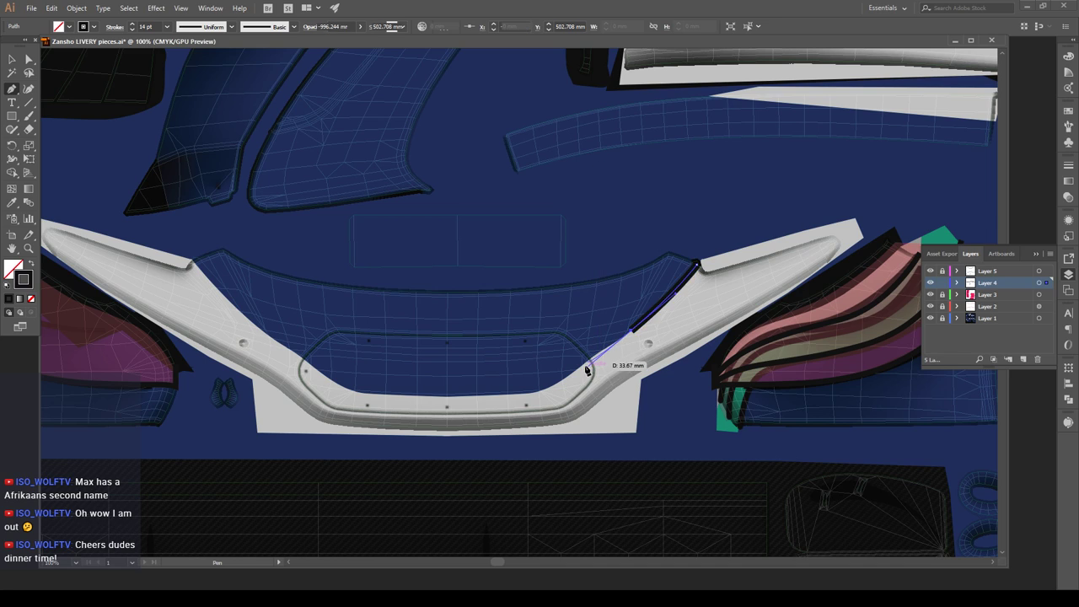
left_click(567, 379)
left_click_drag(566, 380, 521, 416)
Step: Turn off Smart Guides and reshape the bumper line's curve handles to follow the white inner edge
left_click_drag(588, 364, 604, 357, "ctrl")
left_click(632, 331, "ctrl")
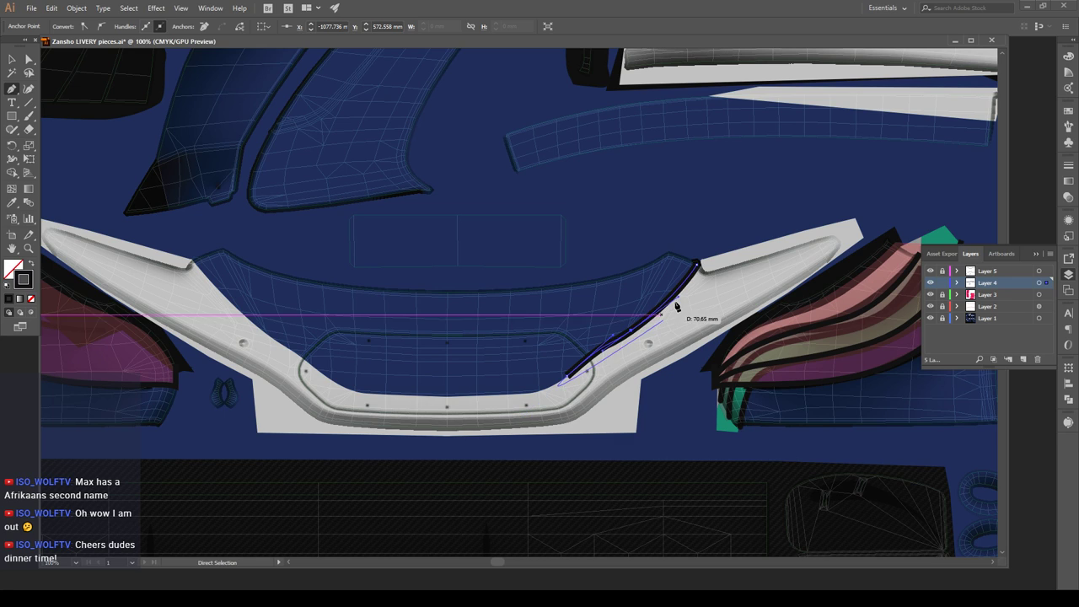
left_click_drag(681, 294, 677, 292)
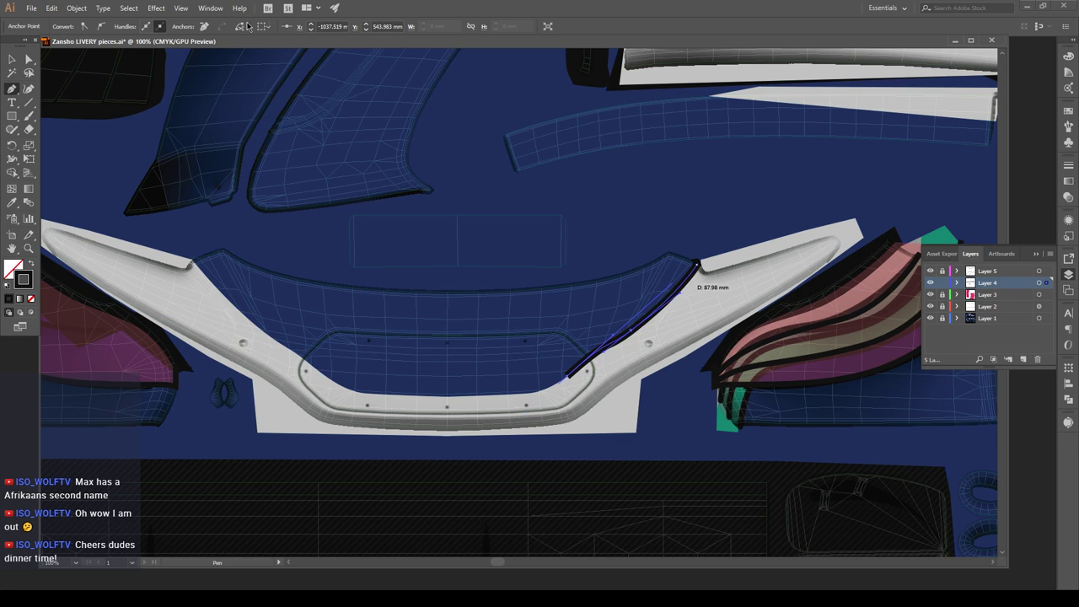
left_click(180, 8)
left_click(213, 365)
key("ctrl")
left_click(646, 326, "ctrl")
left_click(634, 337, "ctrl")
left_click_drag(628, 335, 606, 347)
left_click(605, 349, "ctrl")
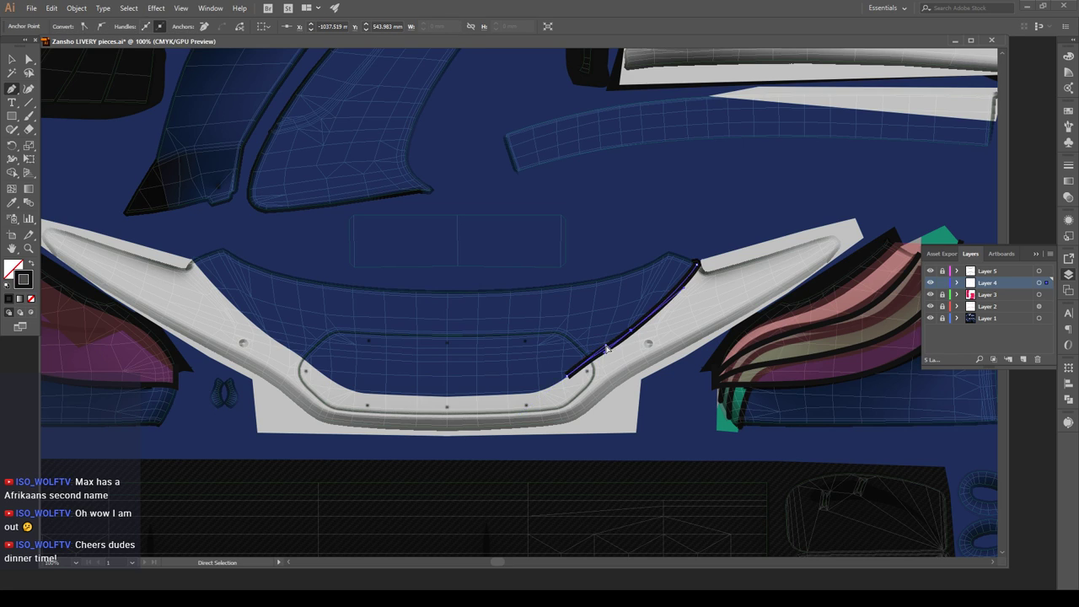
Step: Extend the bumper line with a curved segment around the lower right bend onto the flat inner edge
left_click(567, 379)
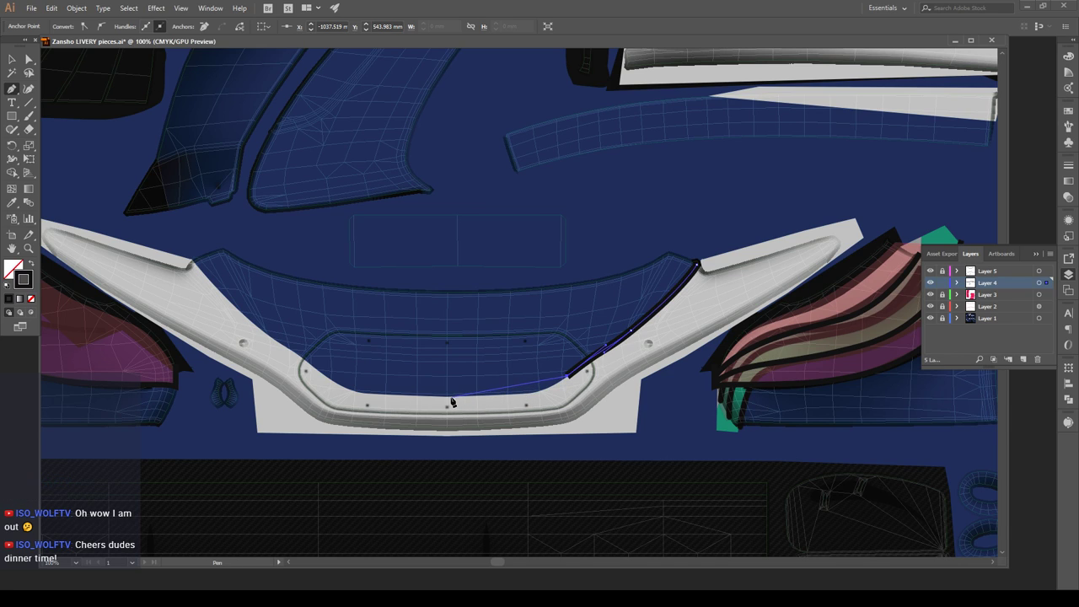
left_click_drag(448, 397, 334, 398)
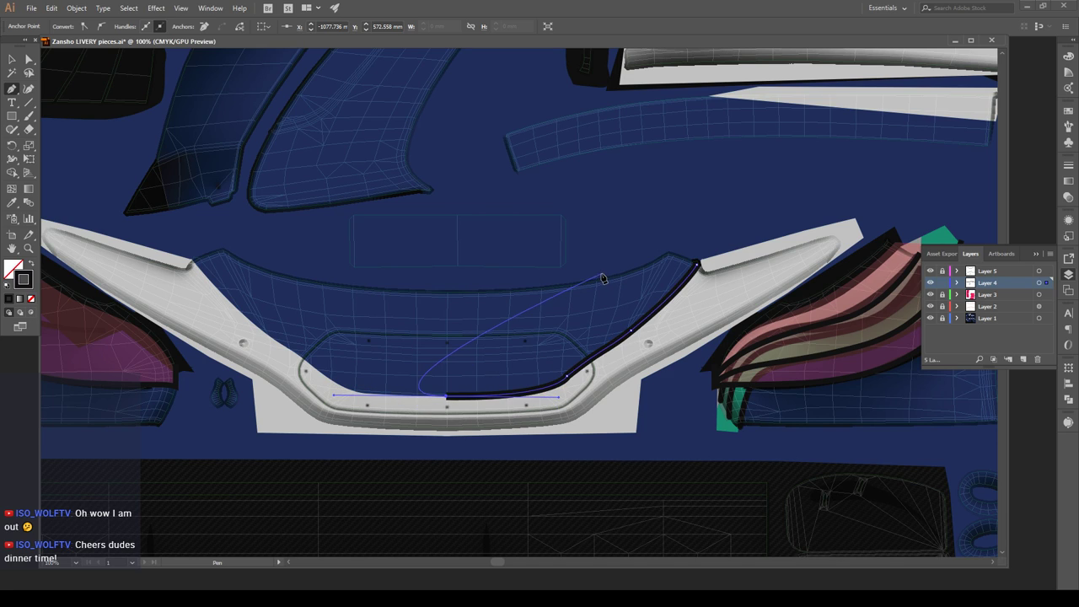
key("ctrl+z")
left_click(568, 379)
left_click_drag(498, 397, 447, 395)
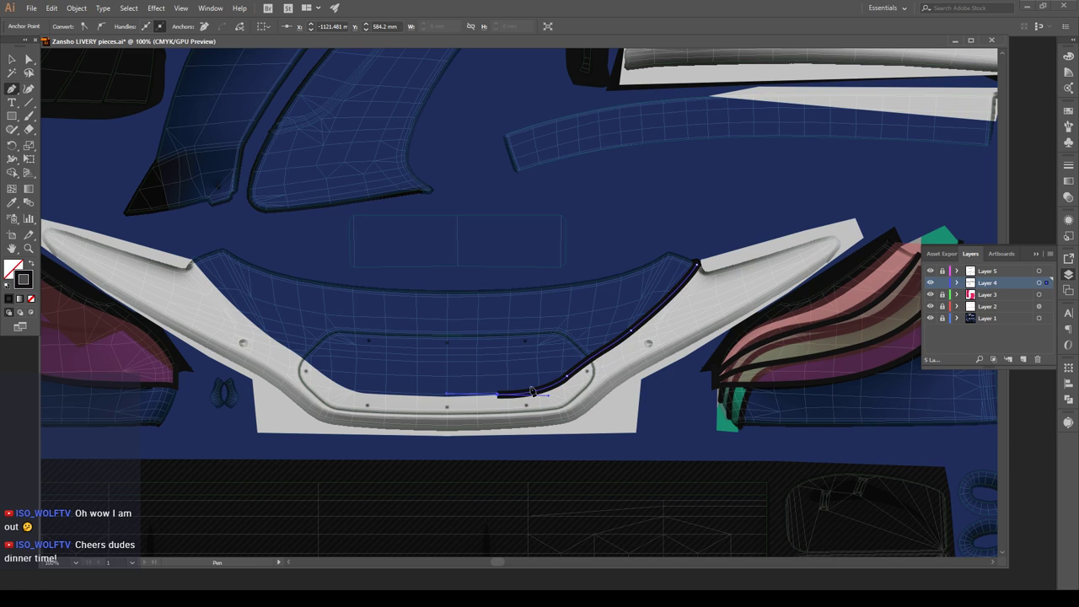
Step: Adjust the direction handles of the anchor at the bumper line's lower right bend to smooth the curve
left_click(567, 376, "ctrl")
key("z")
left_click(575, 378)
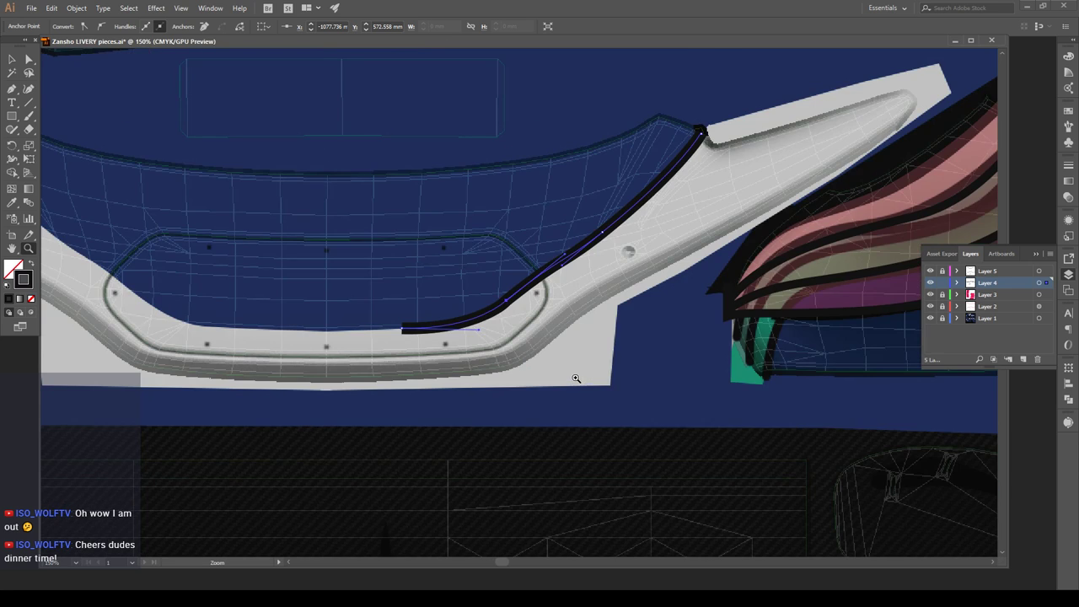
left_click(517, 320)
left_click(520, 280)
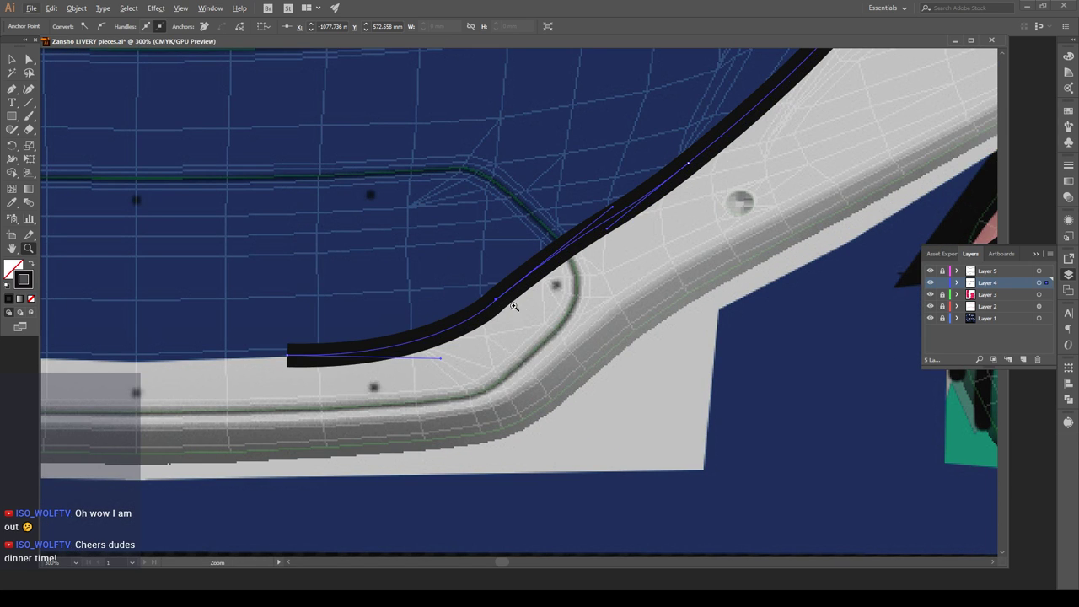
key("shift+c")
mouse_move(496, 301)
left_mouse_down()
mouse_move(463, 325)
mouse_move(484, 302)
mouse_move(446, 312)
mouse_move(493, 307)
mouse_move(466, 325)
left_mouse_up()
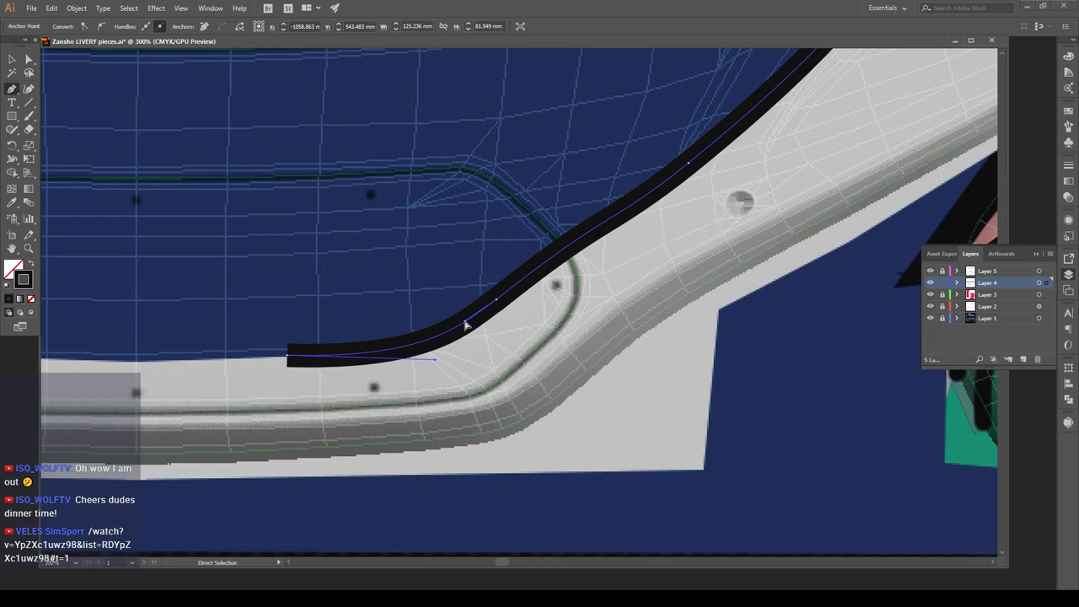
left_click(497, 301)
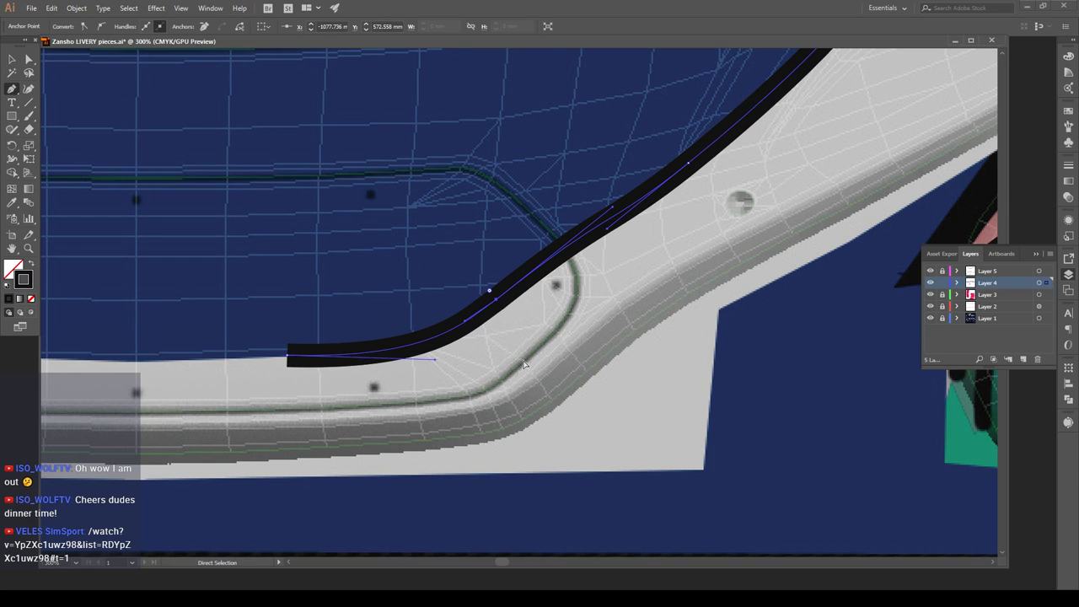
left_click_drag(464, 323, 468, 323)
Step: Flatten the last curve's handle, then extend the line straight to the bumper's centreline and nudge its end anchor down
left_click(371, 298, "ctrl")
left_click(289, 356)
left_click_drag(393, 299, 696, 266)
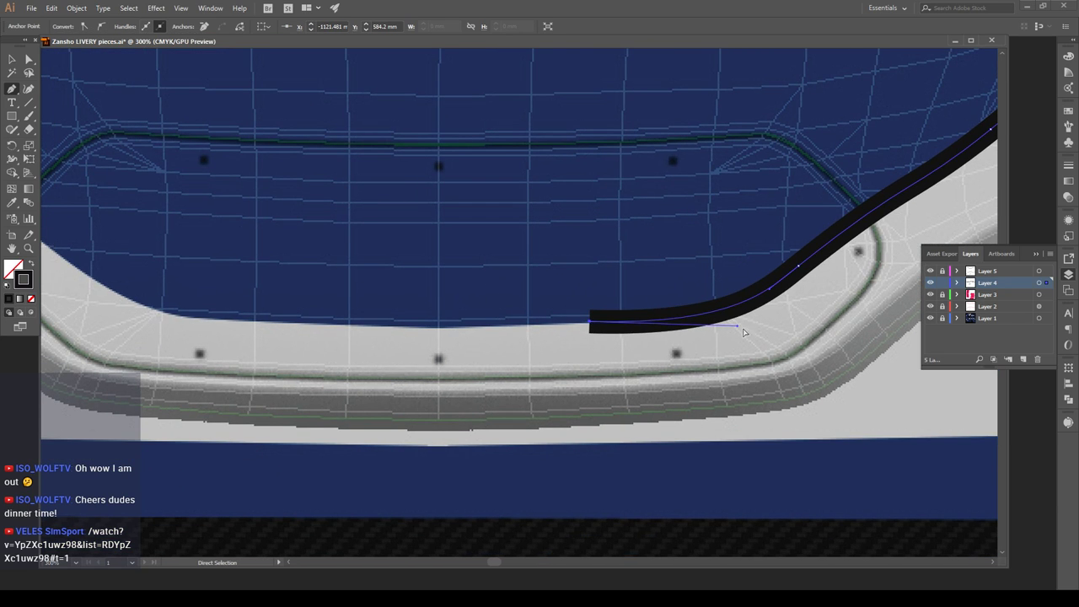
left_click_drag(737, 326, 738, 324)
left_click(591, 324)
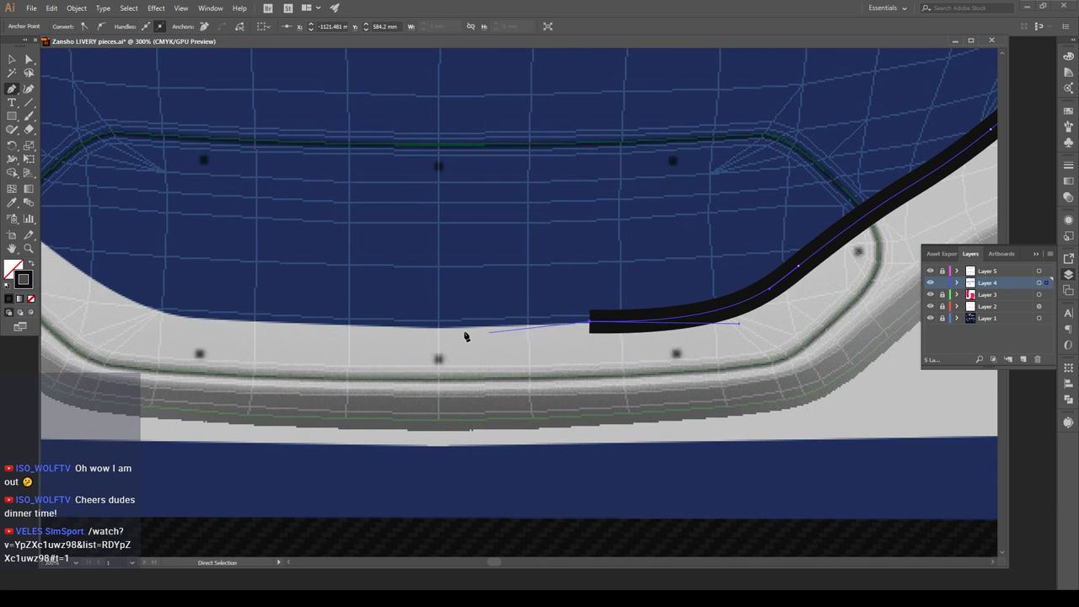
left_click(438, 332)
key("ctrl+z")
left_click(439, 329)
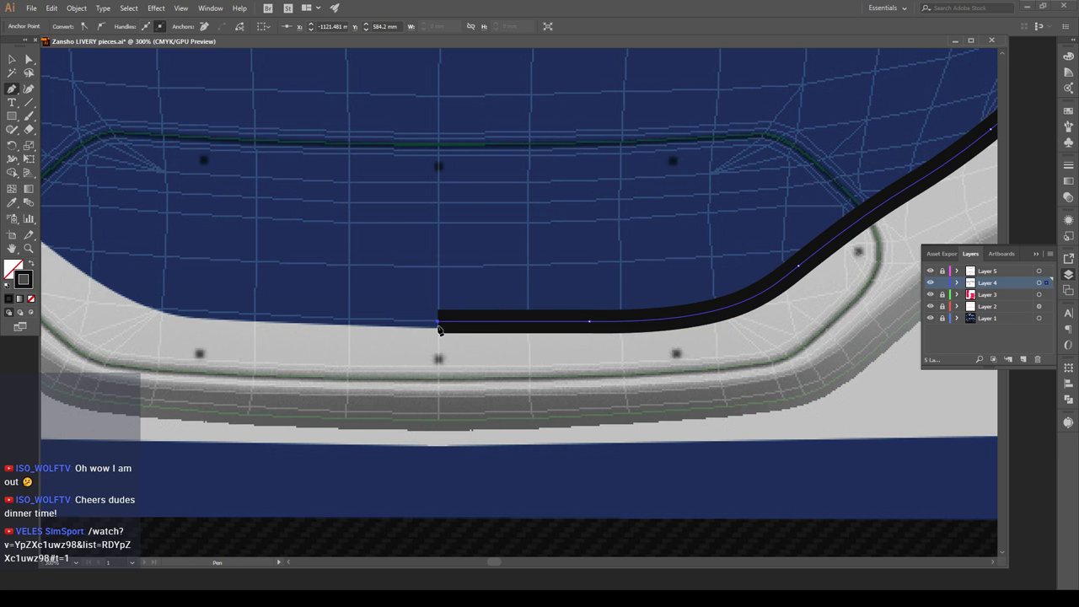
key("Down")
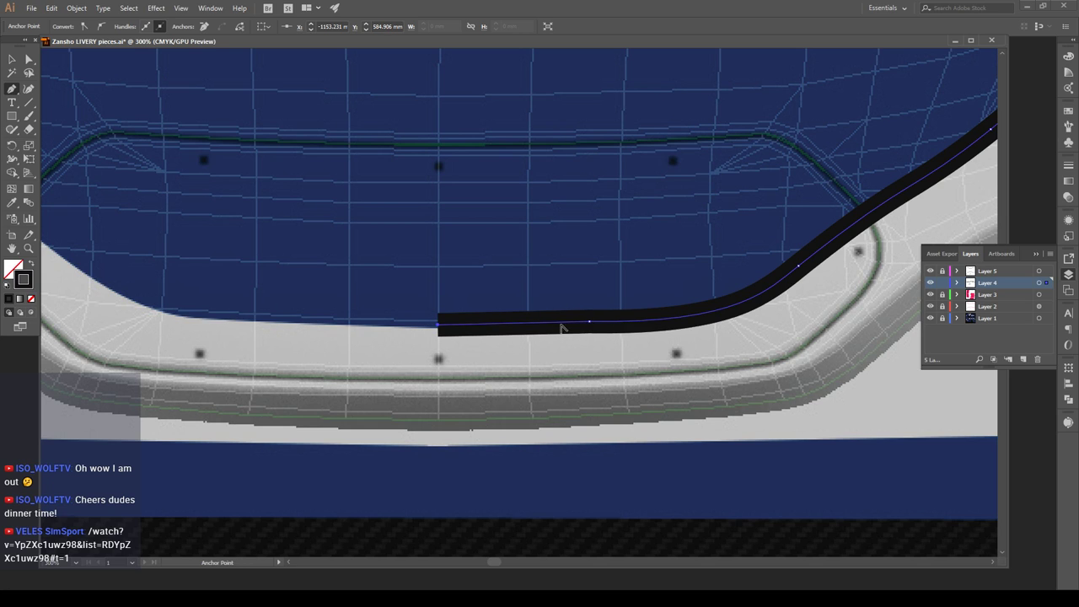
Step: Refine the handles where the bend meets the flat segment and shift the bumper line's end anchor slightly past the centreline
left_click(588, 323, "ctrl")
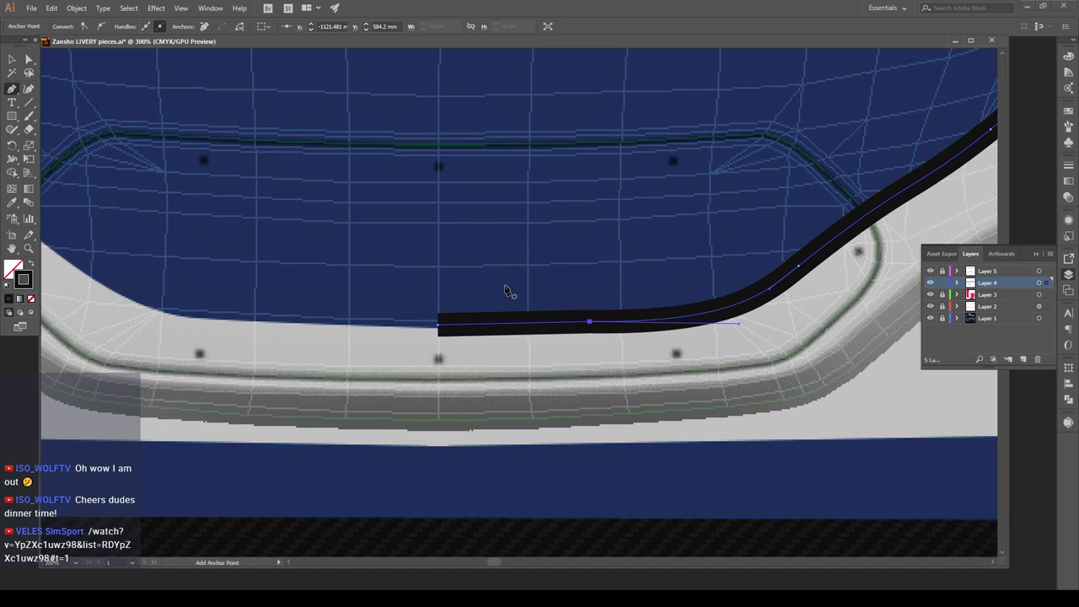
left_click_drag(589, 323, 437, 327)
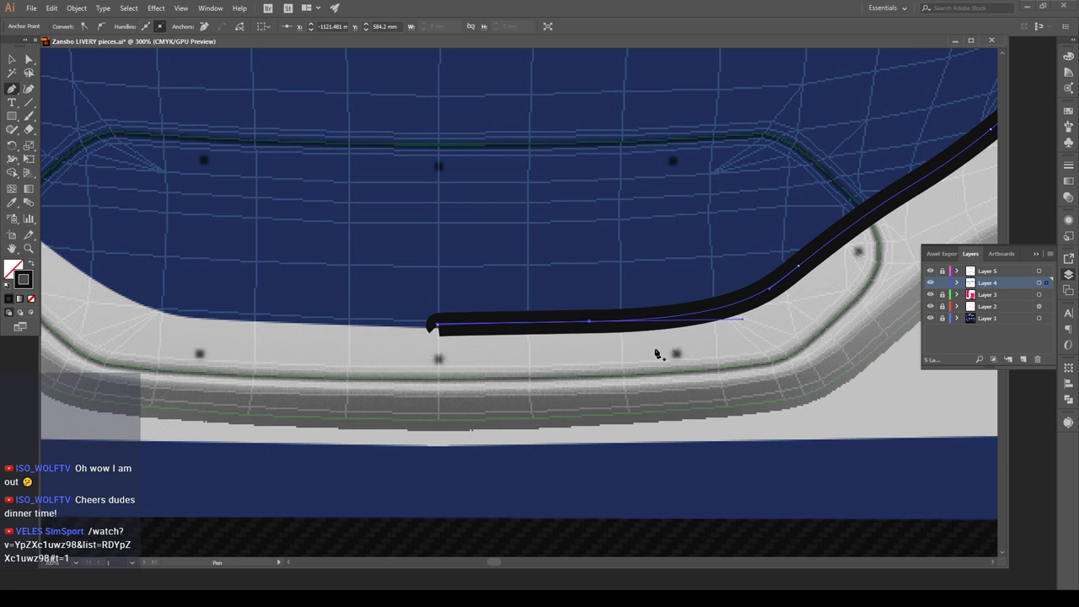
key("ctrl")
mouse_move(436, 326)
left_mouse_down()
mouse_move(451, 326)
mouse_move(428, 327)
left_mouse_up()
left_click(595, 287, "ctrl")
Step: Duplicate the finished right-hand bumper line towards the left half of the front bumper
key("z")
left_click(681, 271, "alt")
left_click(681, 272, "alt")
left_click(681, 271, "alt")
key("space")
left_click_drag(346, 327, 426, 328)
left_click(547, 312, "alt")
left_click(543, 312, "alt")
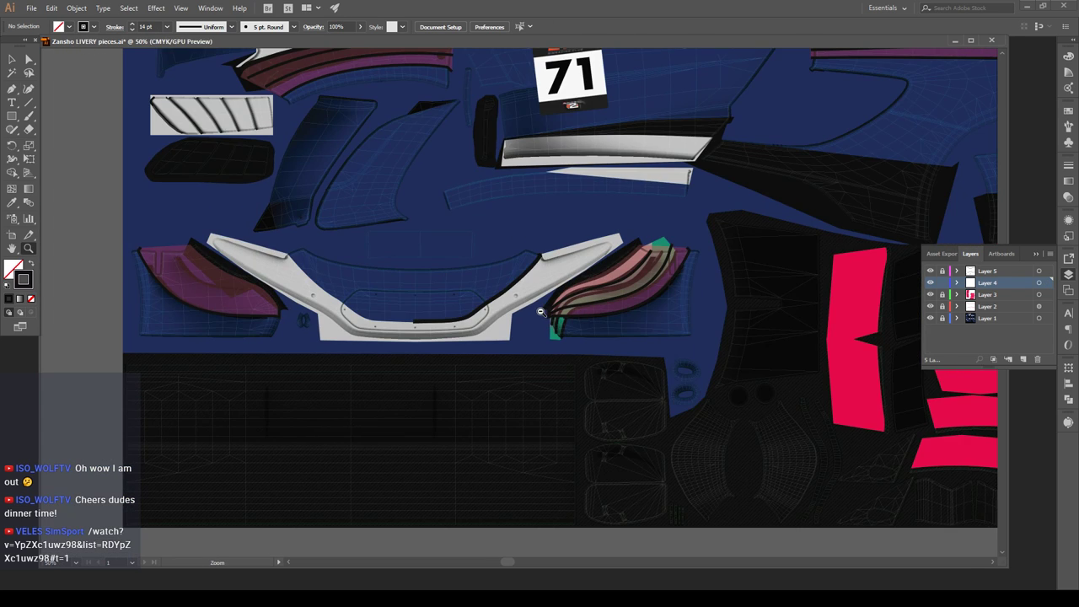
left_click(539, 311, "alt")
scroll(539, 312, "down", 1)
key("v")
left_click(498, 287)
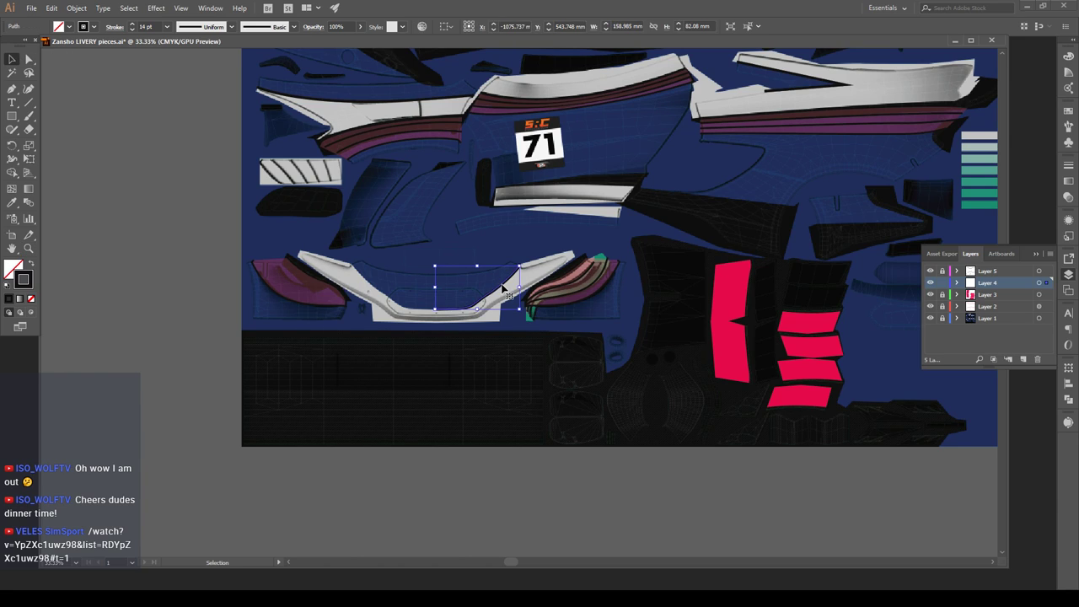
left_click_drag(498, 286, 357, 286)
Step: Reflect the duplicated bumper line across the vertical axis and move it onto the front bumper's left half
left_click(52, 8)
left_click(76, 8)
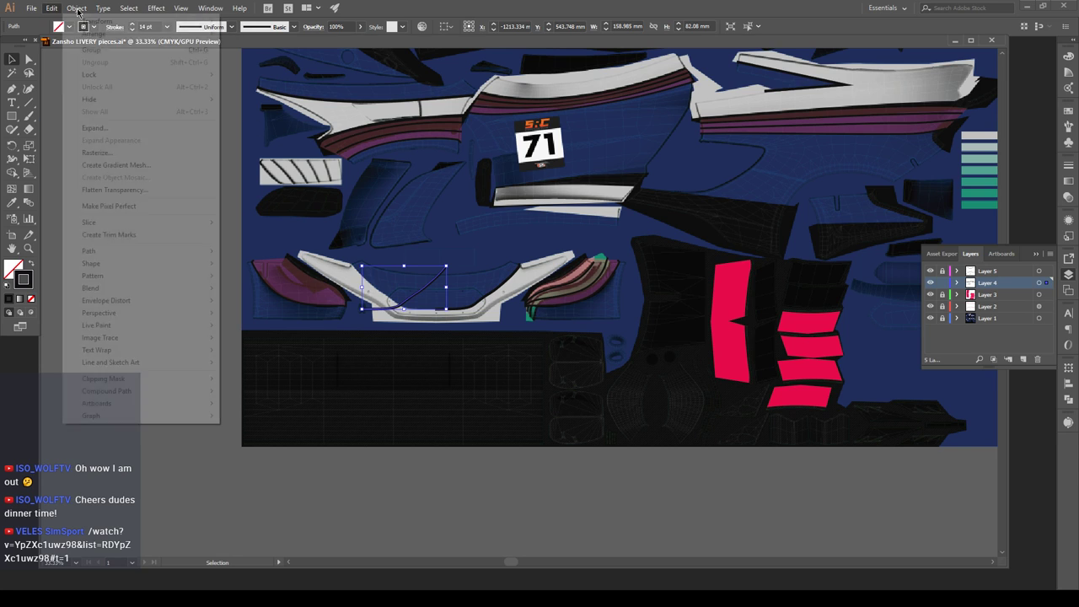
mouse_move(111, 26)
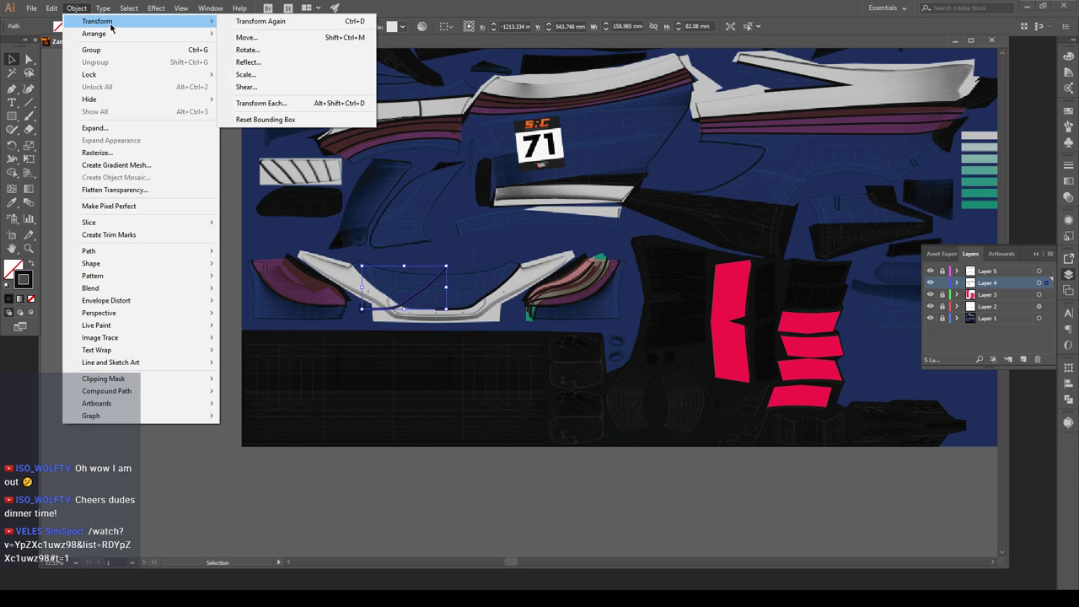
left_click(251, 64)
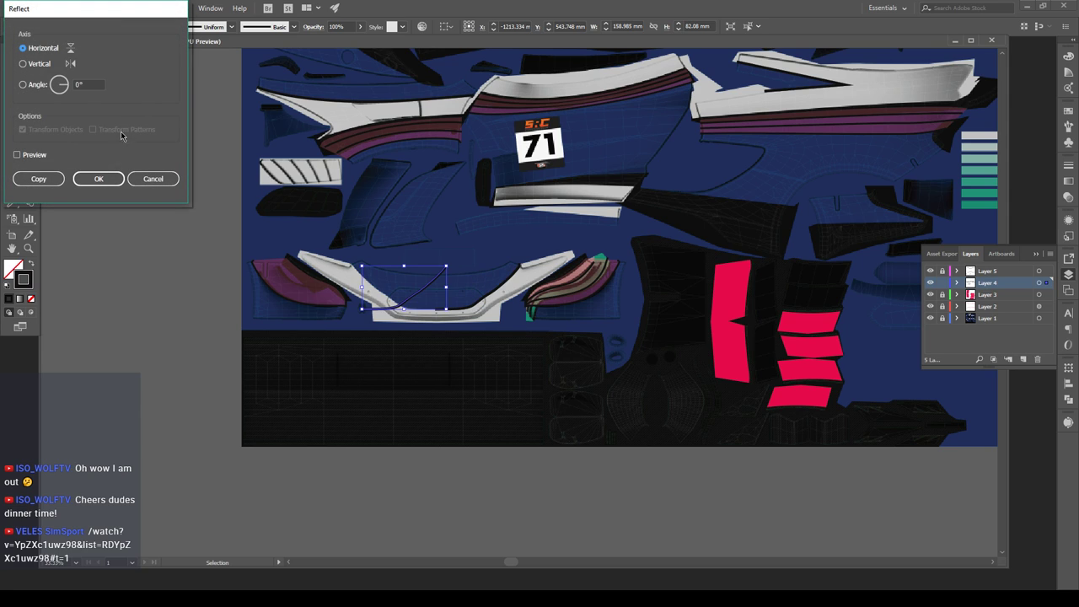
left_click(100, 177)
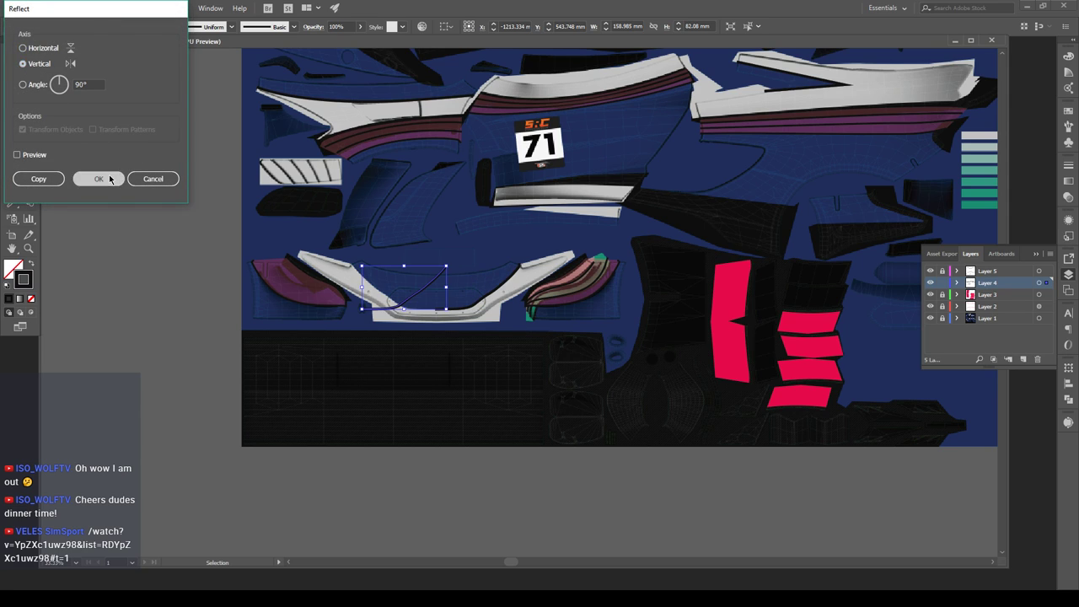
left_click_drag(401, 303, 390, 300)
left_click(446, 242)
Step: Nudge the mirrored left bumper line left and slightly up until it lines up with the right half at the centreline
key("z")
left_click(427, 324)
left_click(484, 253)
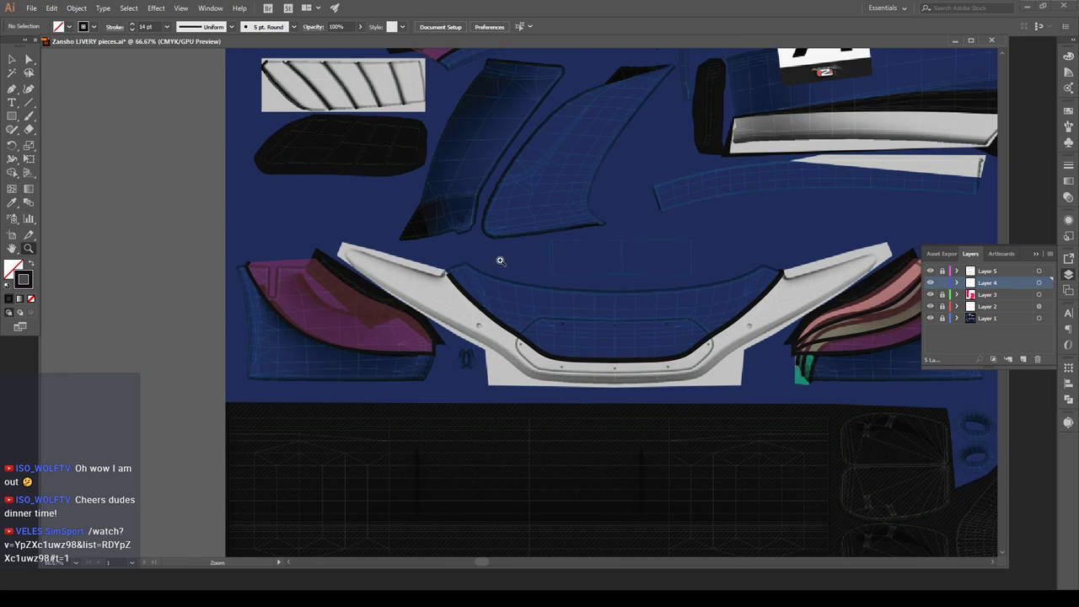
left_click(566, 320)
left_click_drag(488, 286, 486, 285)
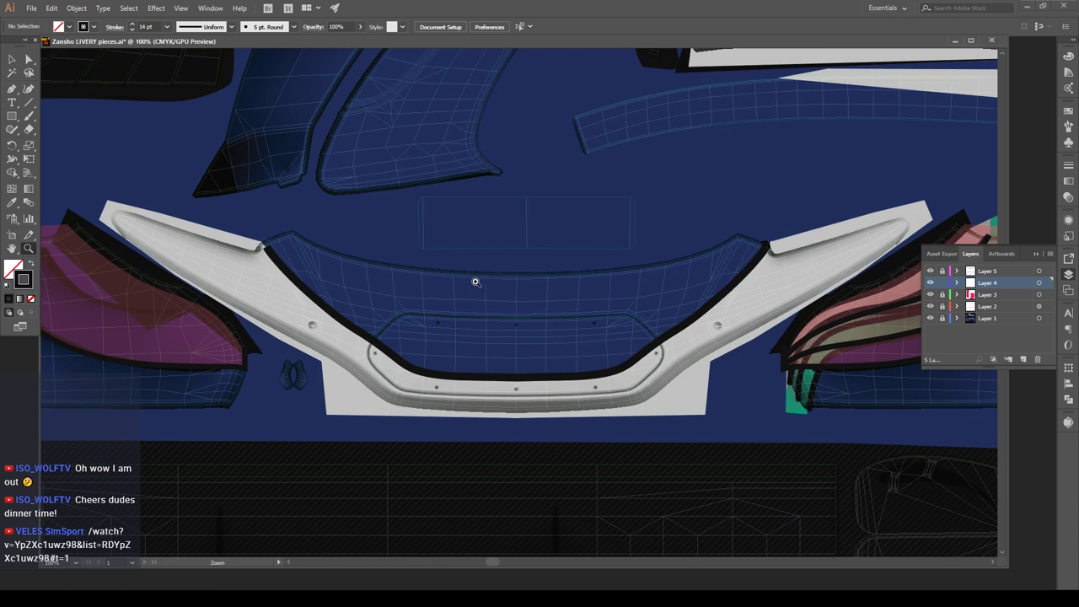
left_click(12, 59)
left_click(373, 348)
key("Left")
key("Left")
key("Left")
key("Left")
key("Left")
key("Left")
key("Left")
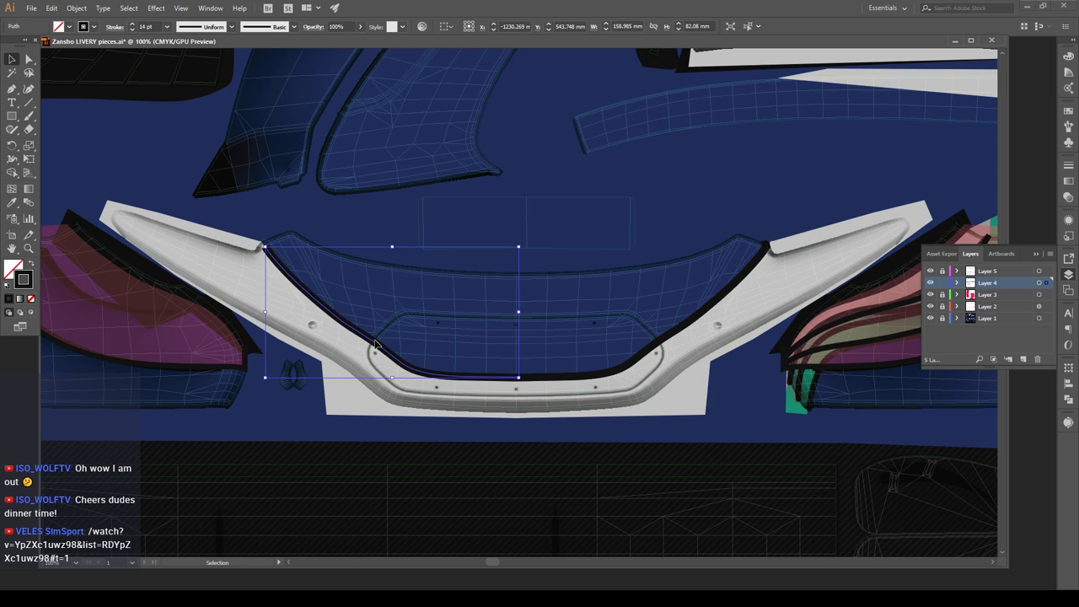
key("Up")
key("Up")
key("Up")
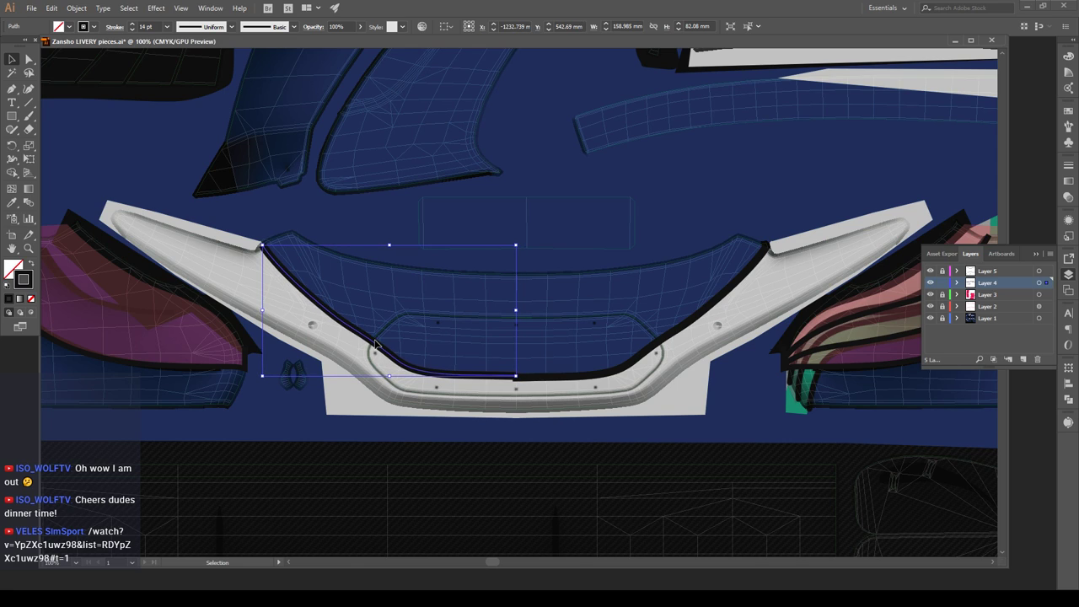
key("Down")
key("Down")
key("Left")
key("Up")
key("Down")
key("Right")
left_click(592, 196)
Step: Move the left bumper line's upper end anchor up and outward to the inner corner of the white bumper arm
key("z")
left_click(284, 222)
left_click(265, 212)
left_click(663, 470)
key("space")
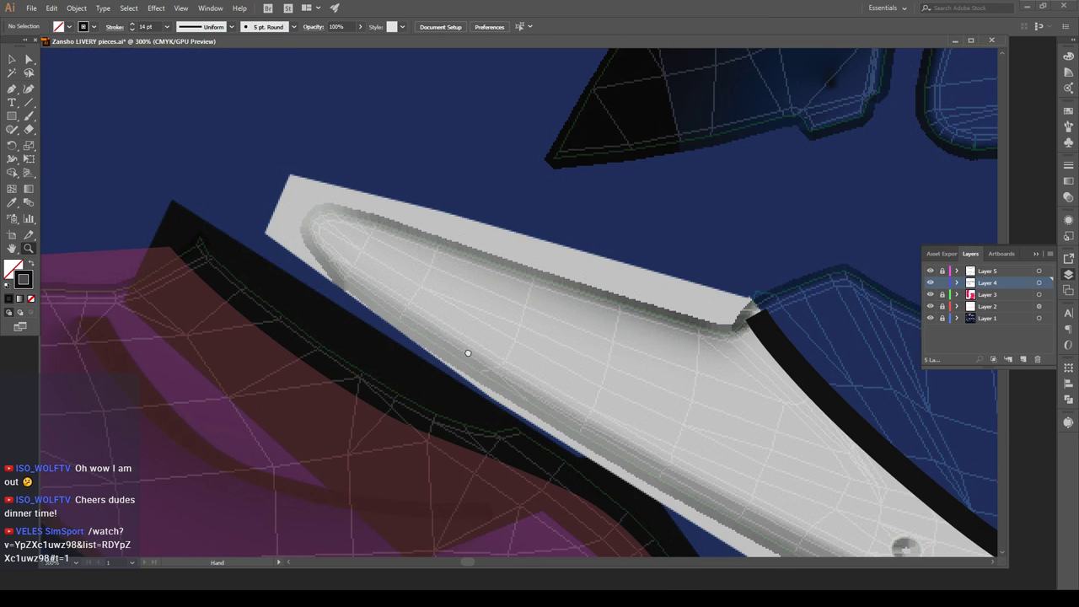
left_click_drag(468, 353, 450, 349)
left_click(26, 60)
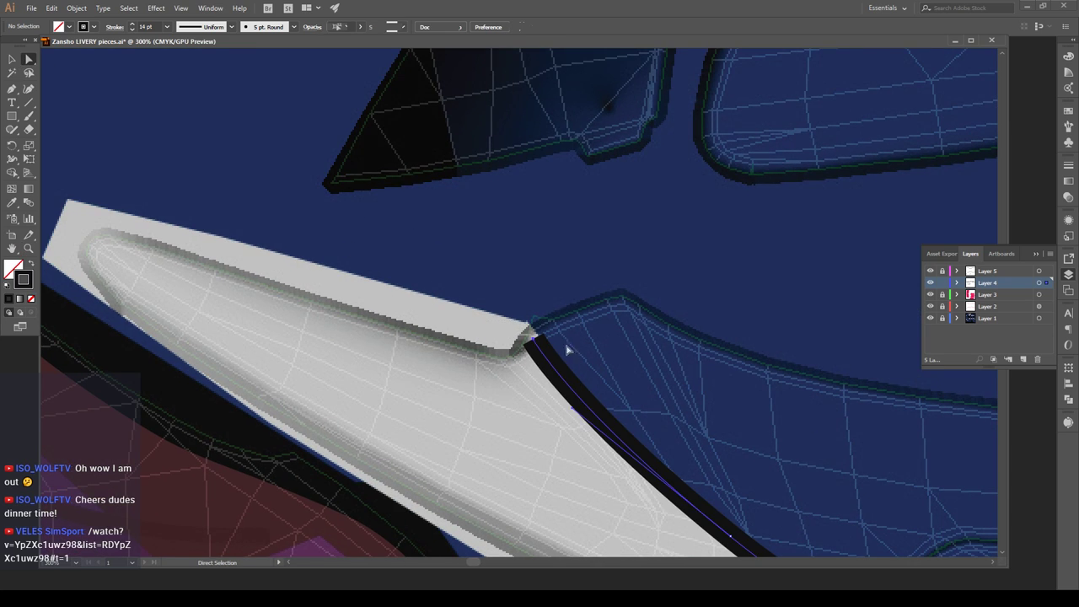
left_click(529, 335)
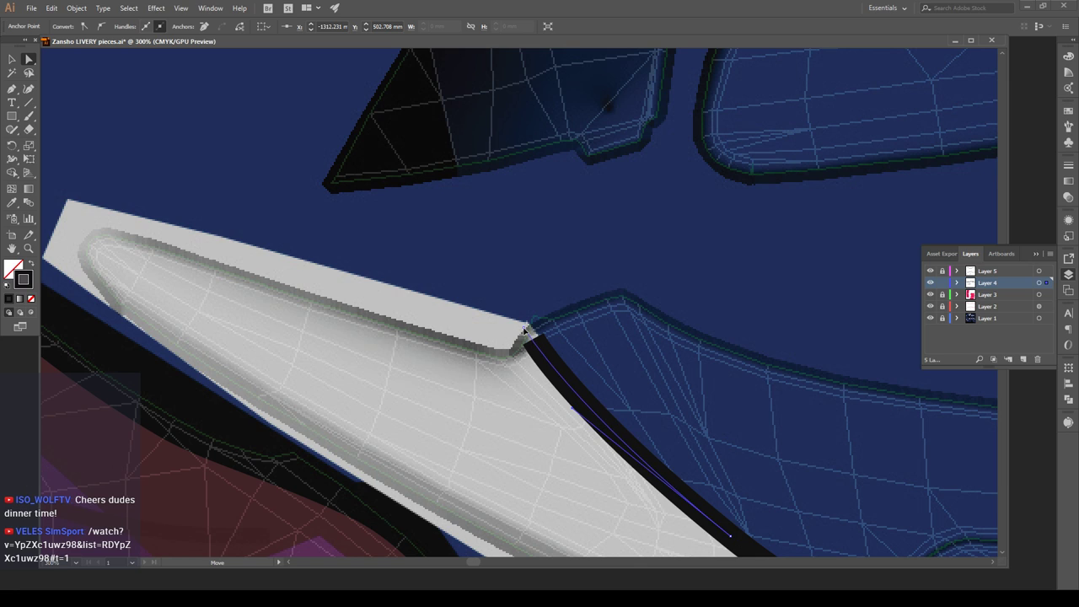
left_click_drag(525, 333, 516, 329)
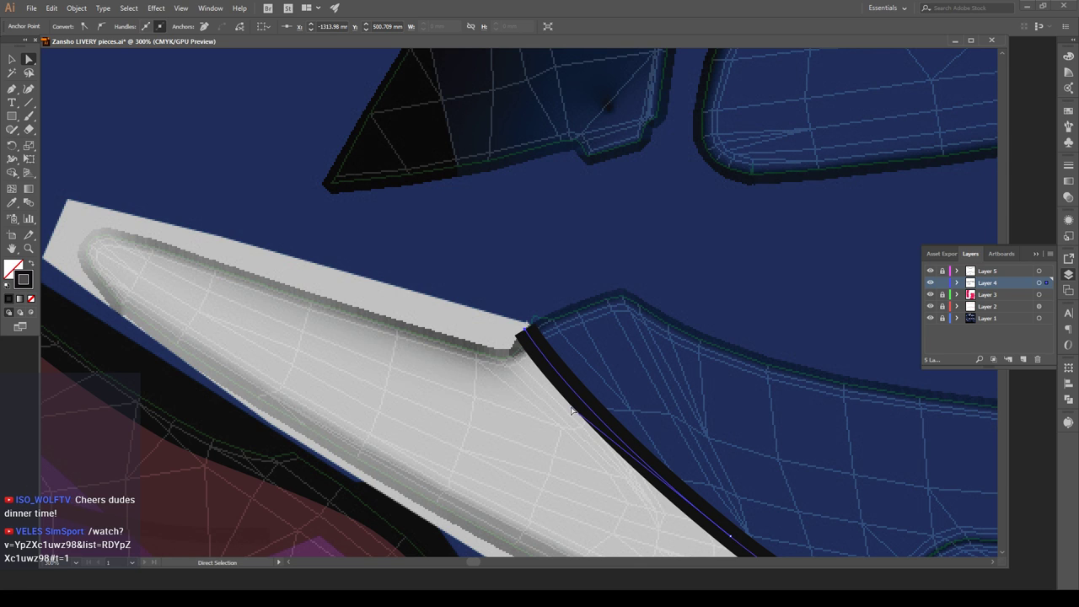
left_click(684, 413)
Step: Review the whole livery template, then switch to rFactor 2 and rotate the McLaren to examine its side and skirt before returning to Illustrator
key("z")
left_click(691, 422, "alt")
left_click(691, 422, "alt")
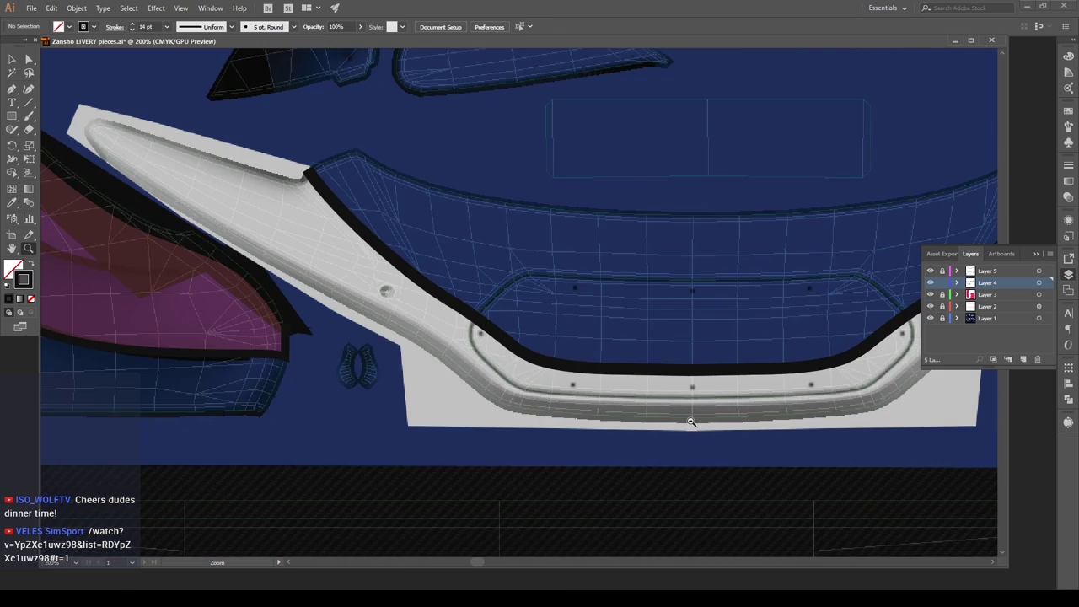
left_click(691, 421, "alt")
left_click(691, 422, "alt")
key("space")
left_click_drag(487, 154, 491, 477)
scroll(490, 477, "up", 2)
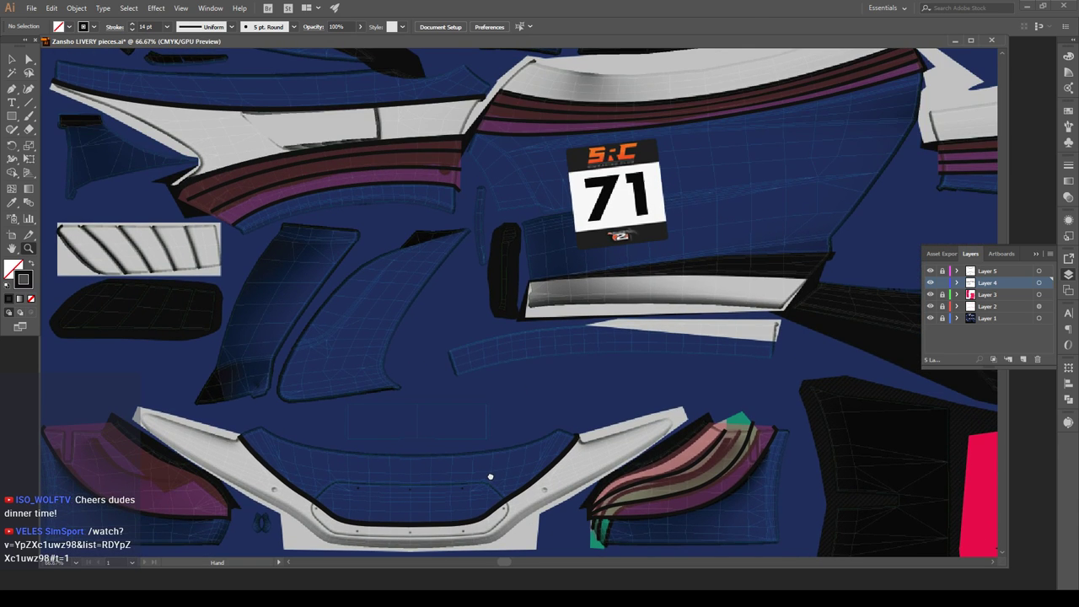
left_click(491, 386, "alt")
left_click(490, 386, "alt")
left_click_drag(532, 240, 503, 303)
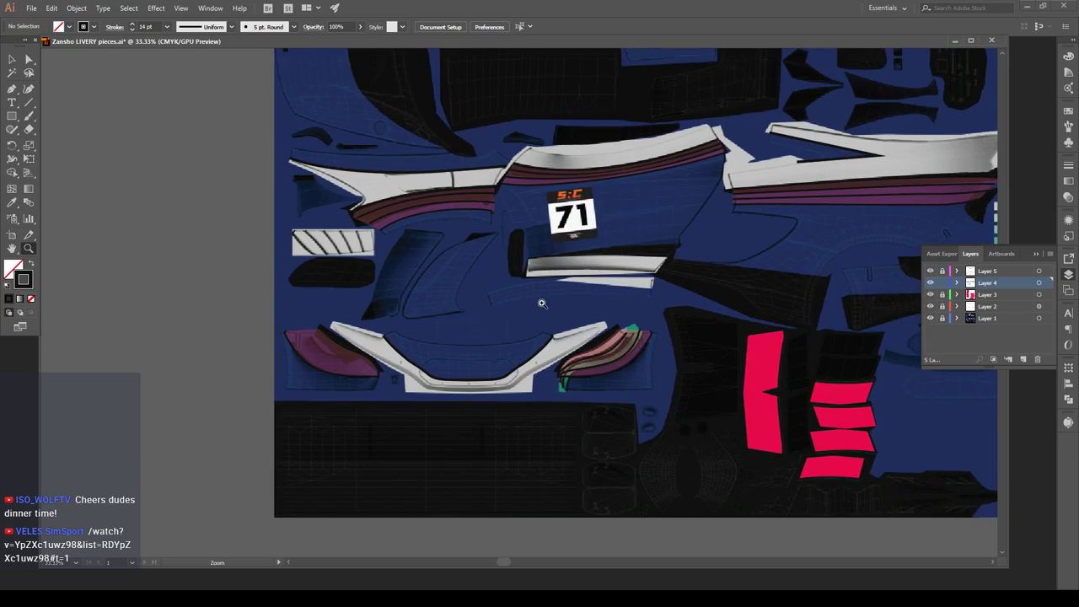
key("alt+Tab")
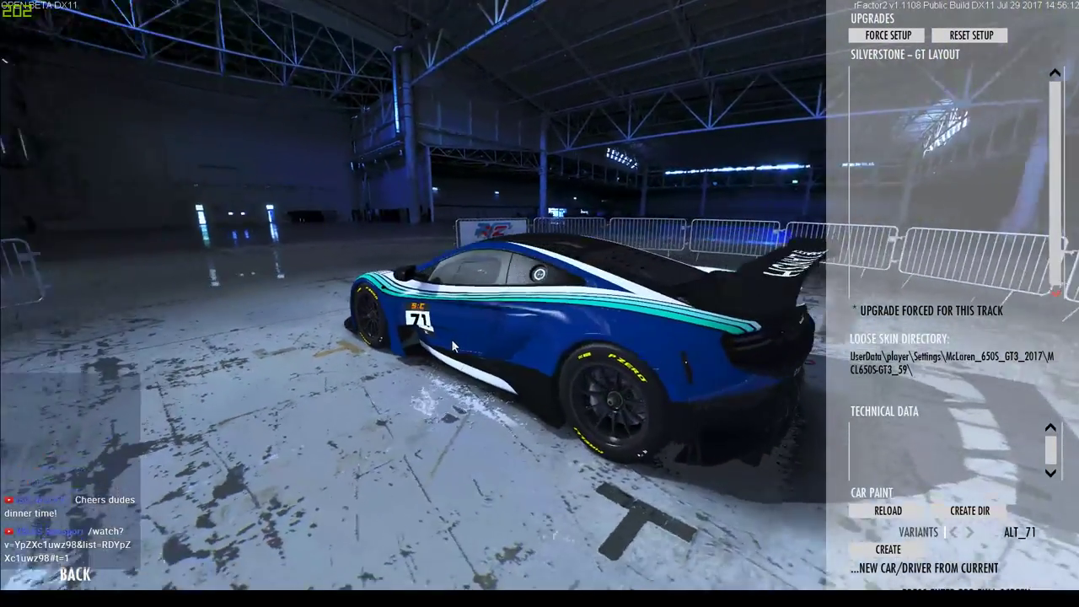
left_click_drag(451, 339, 695, 312)
key("alt+Tab")
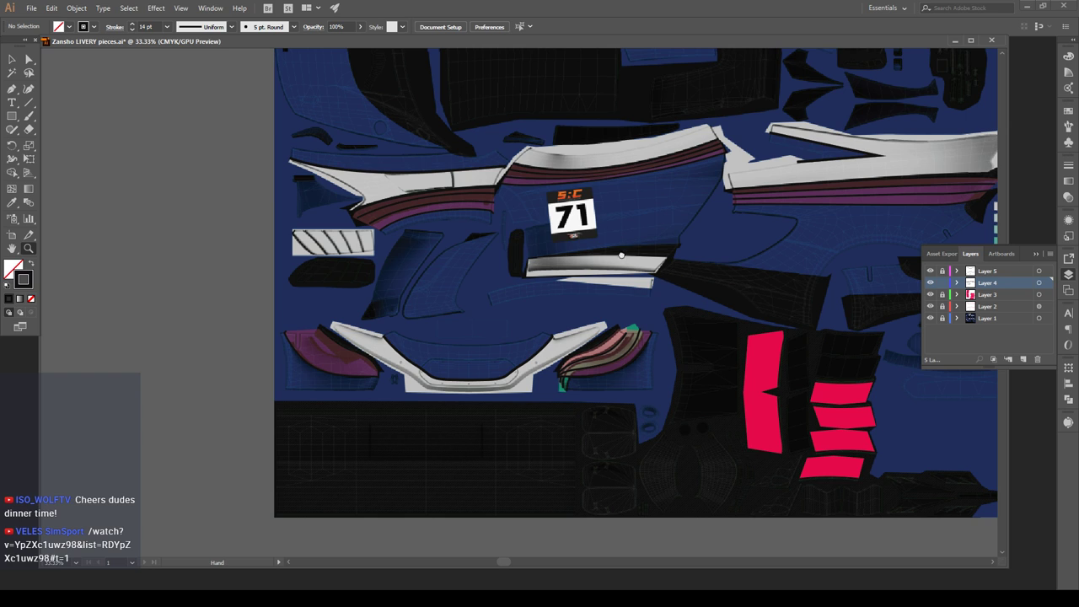
Step: Draw a black 14 pt line with the Pen tool along the lower edge of the white strip beneath the side skirt
left_click_drag(624, 252, 585, 308)
left_click(581, 341)
left_click(581, 342)
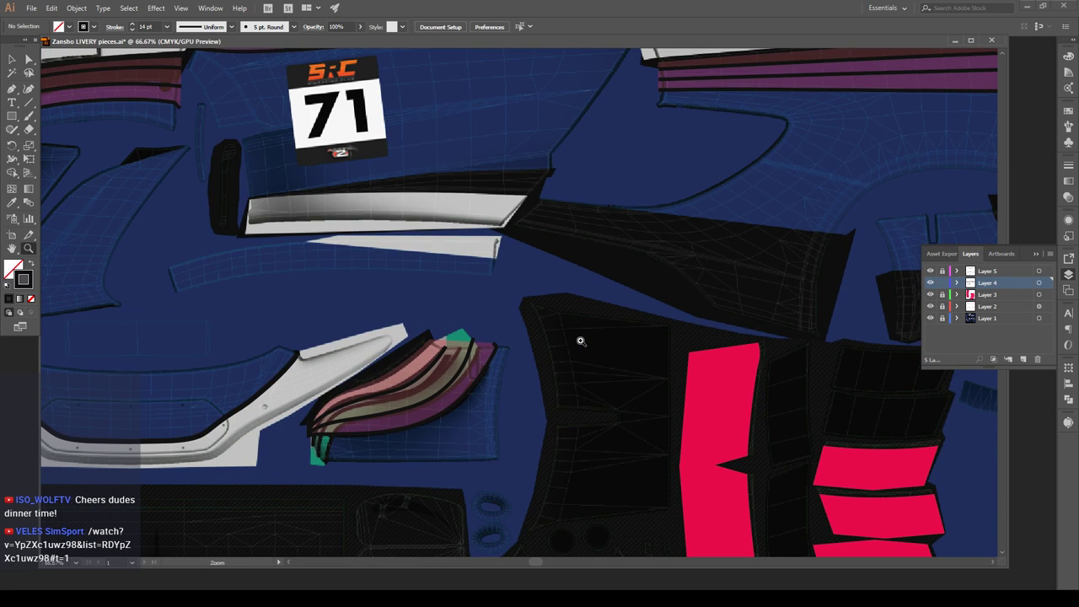
key("p")
left_click(498, 259)
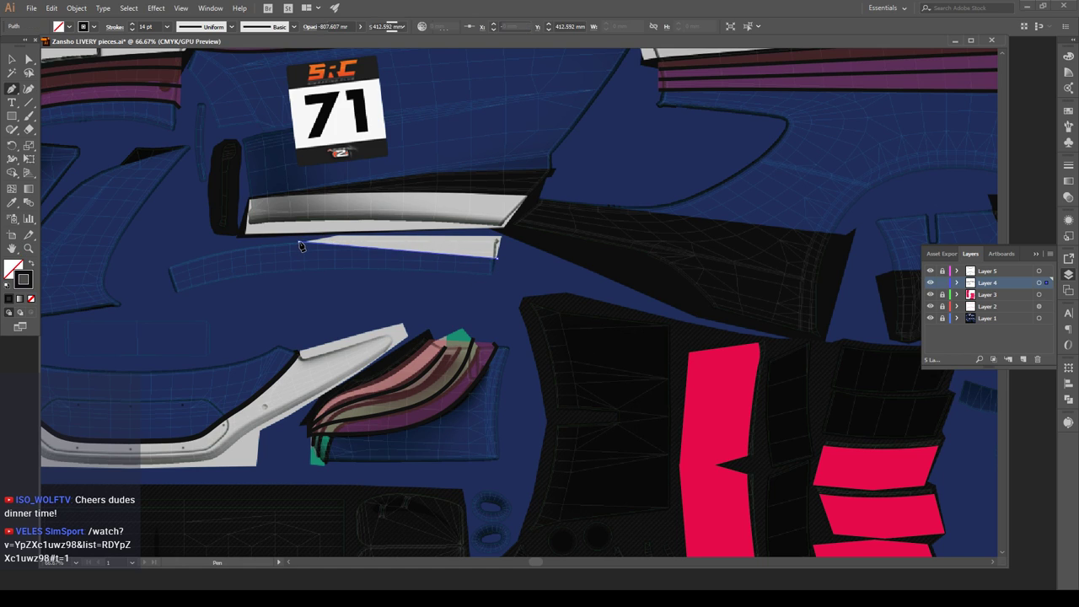
left_click(299, 244)
key("ctrl")
key("ctrl+z")
mouse_move(303, 244)
left_mouse_down()
mouse_move(247, 243)
mouse_move(304, 246)
mouse_move(253, 260)
mouse_move(239, 246)
mouse_move(287, 241)
left_mouse_up()
Step: Move the left end anchor of the strip's new edge line slightly further left with the Direct Selection tool
left_click(290, 246)
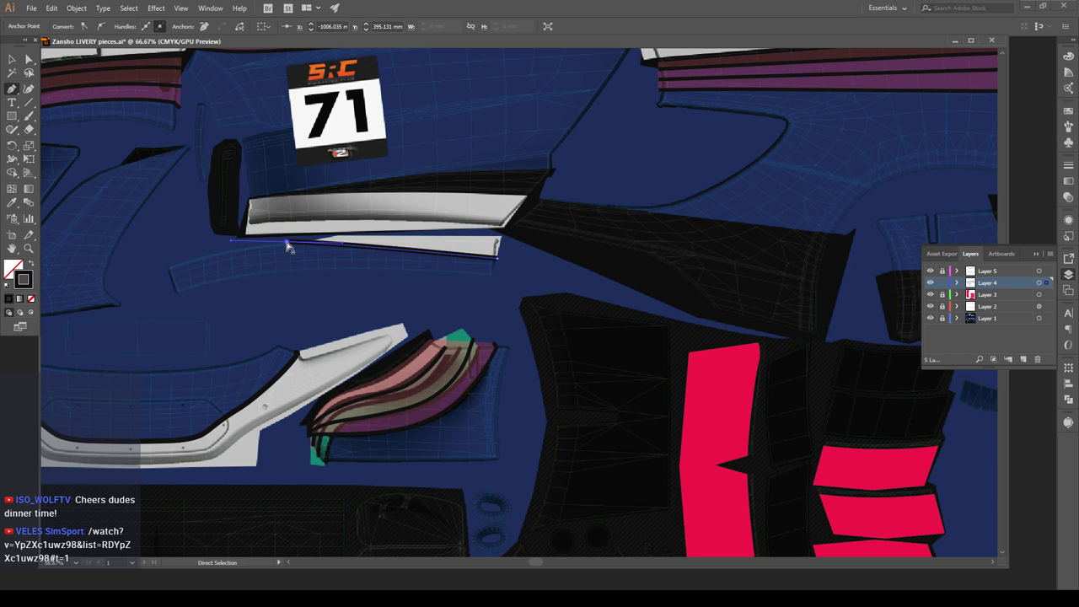
key("ctrl+space")
left_click(289, 249, "ctrl")
left_click(289, 249, "ctrl")
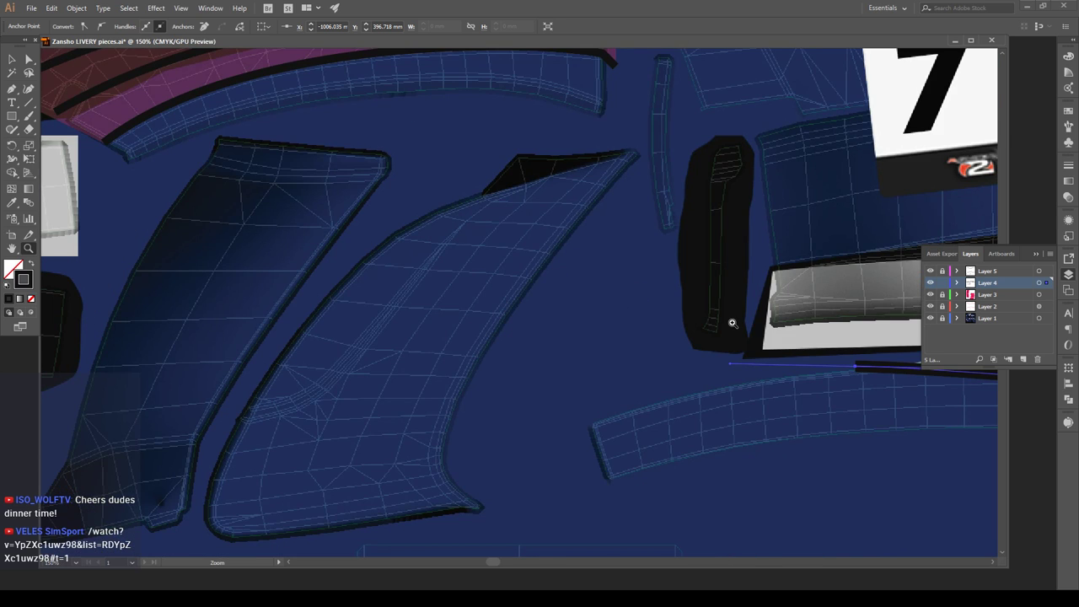
left_click(732, 323, "ctrl")
left_click_drag(707, 331, 349, 276)
left_click(28, 59)
left_click_drag(327, 309, 310, 308)
left_click(379, 320)
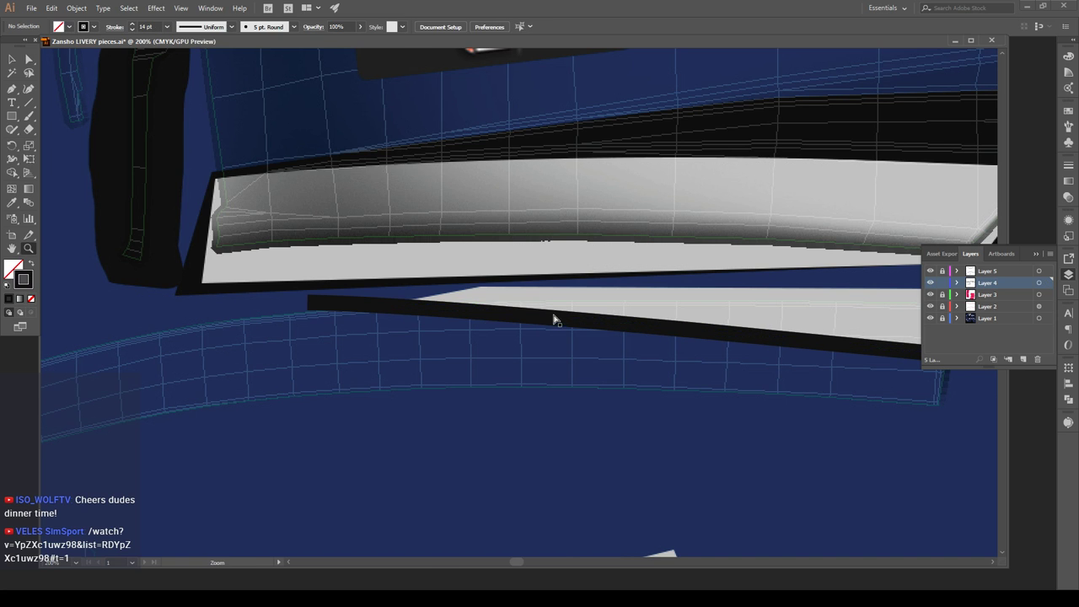
Step: Select the five new edge-line paths inside Layer 4 and create a new layer above it
key("z")
left_click(549, 310, "alt")
left_click(550, 310, "alt")
left_click(550, 310, "alt")
left_click(550, 310, "alt")
left_click(550, 310, "alt")
left_click(549, 311, "alt")
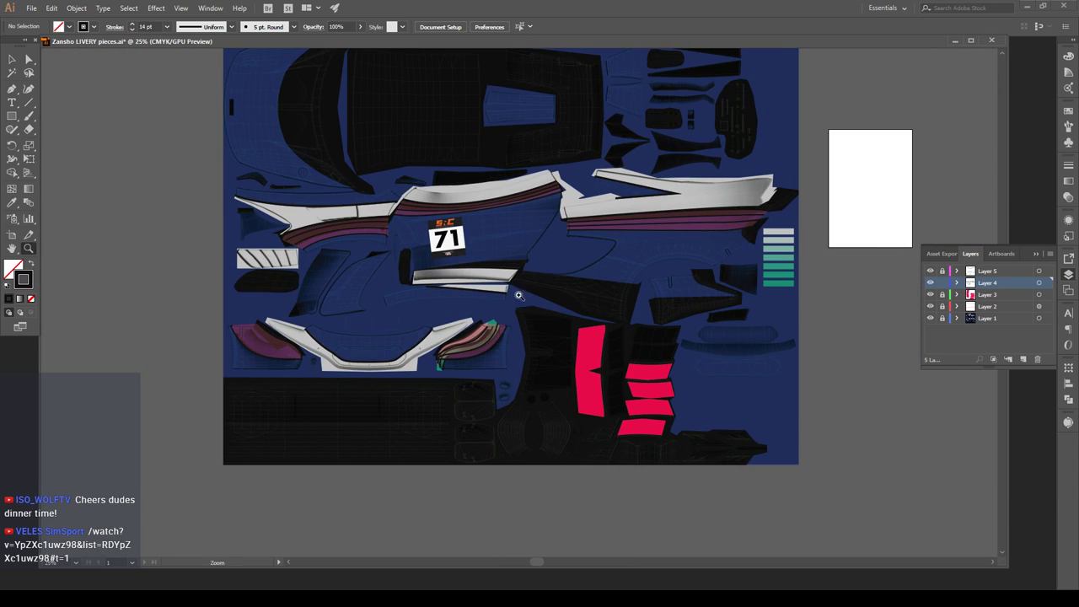
left_click(957, 283)
left_click(1033, 294)
left_click(1034, 330, "shift")
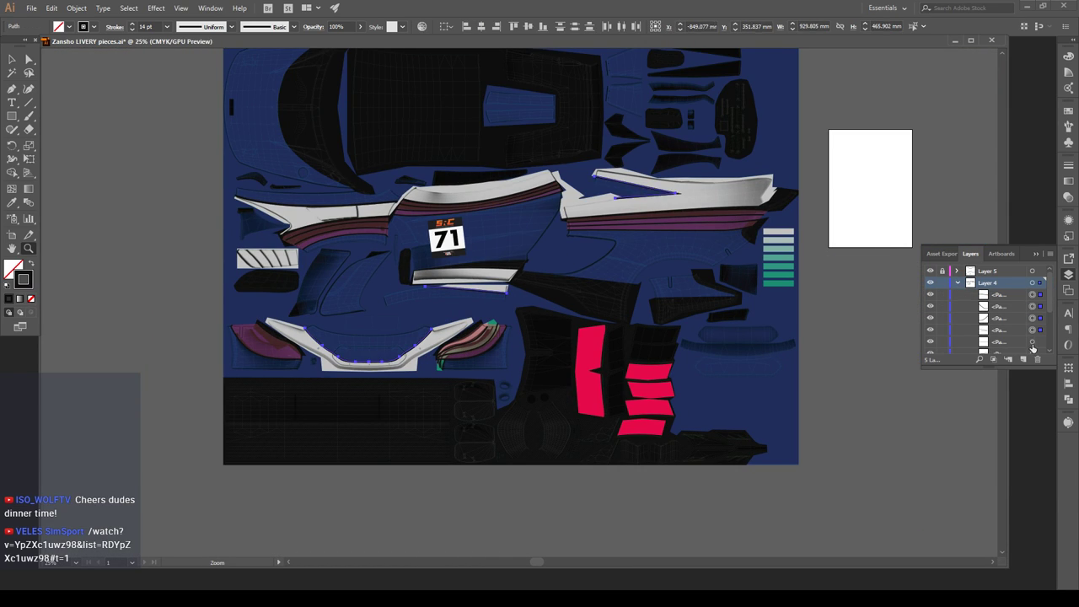
left_click(1033, 342, "shift")
left_click(1023, 359)
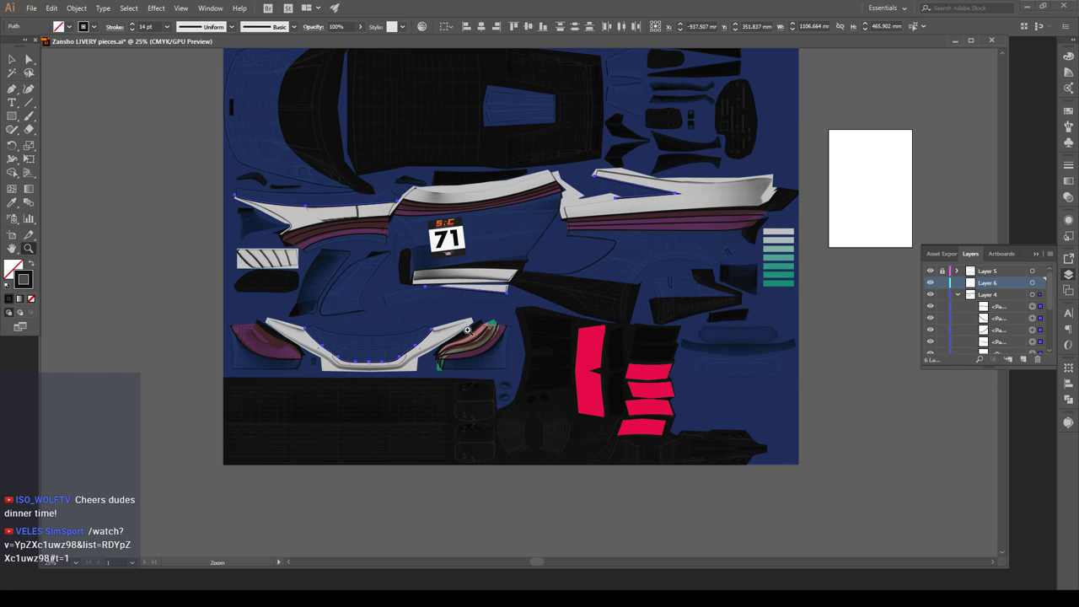
Step: Send the selected edge lines to Layer 6, then collapse and lock Layer 4
right_click(423, 334)
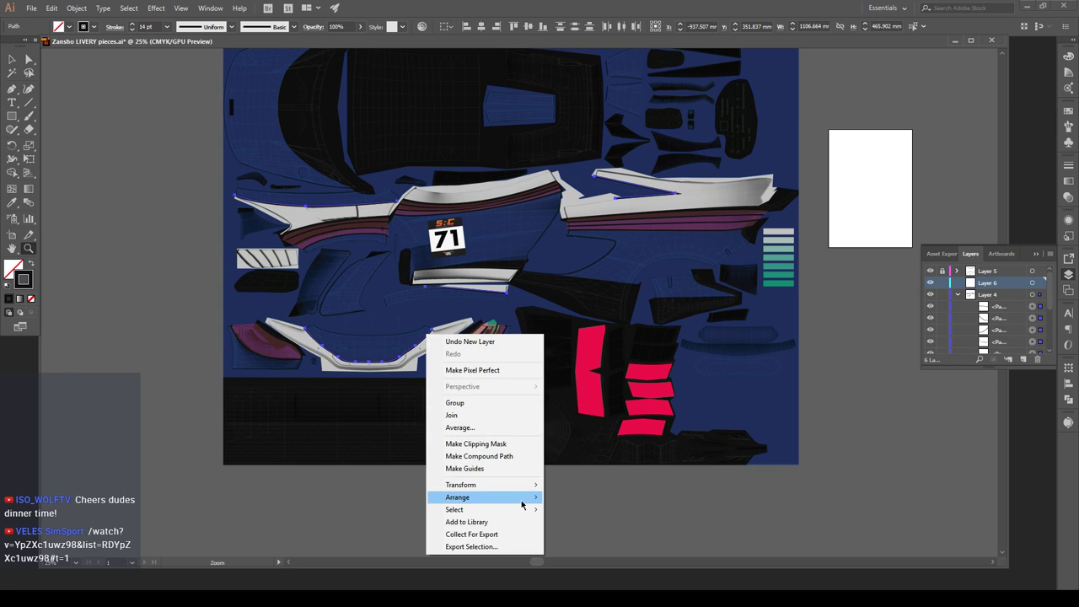
mouse_move(506, 498)
left_click(354, 550)
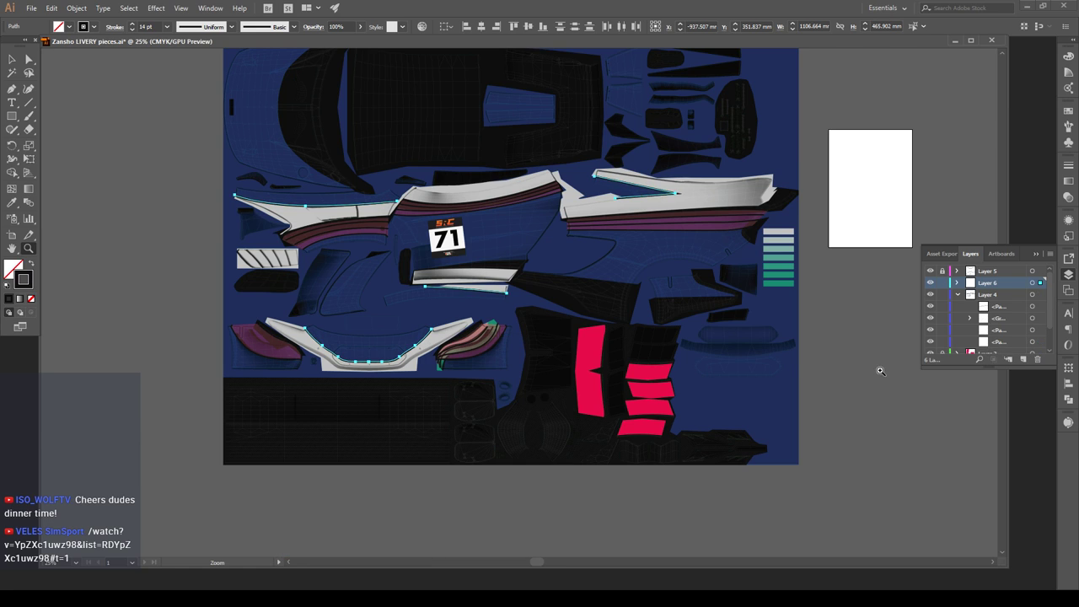
left_click(958, 295)
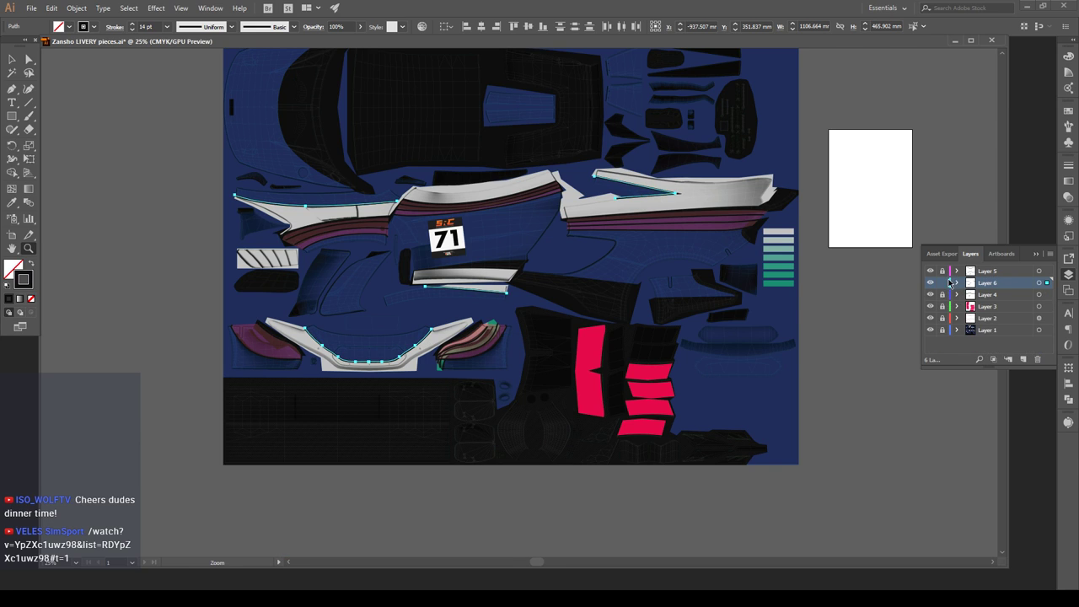
Step: Activate the Selection tool on the Layer 6 lines, then switch to the ZANSHO livery PSD in Photoshop and show the whole template
left_click(12, 59)
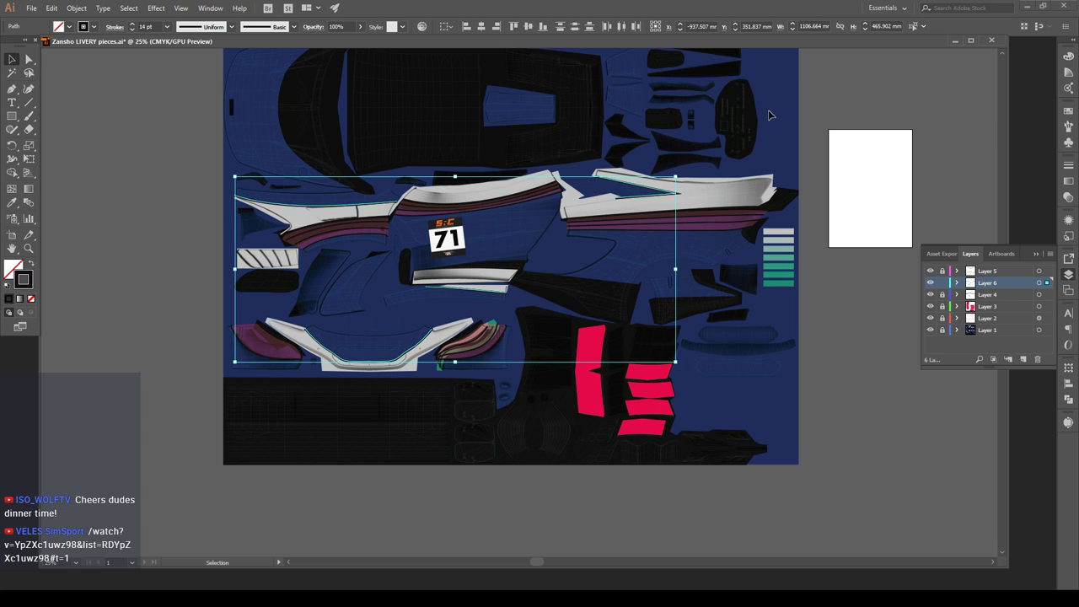
key("a")
key("v")
key("alt+Tab")
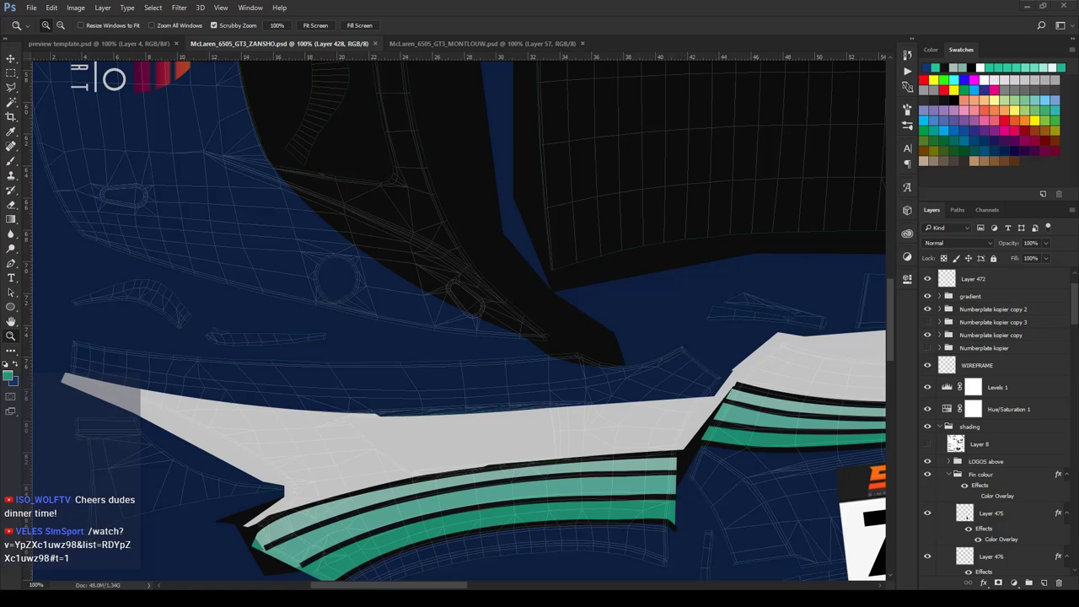
left_click(584, 281, "alt")
left_click(581, 279, "alt")
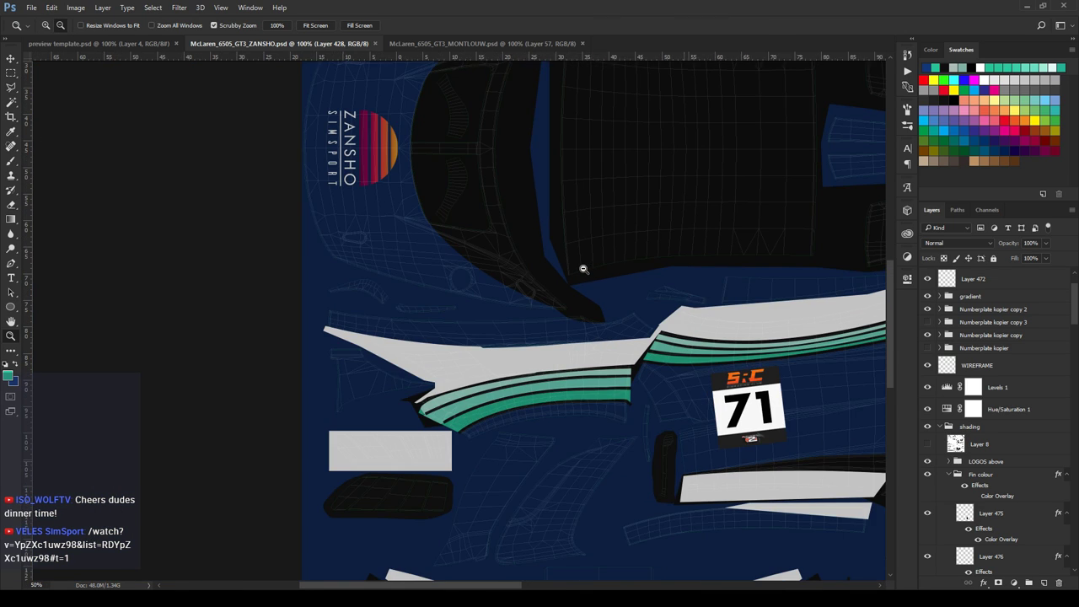
left_click(582, 279, "alt")
left_click(603, 290, "alt")
left_click(603, 289, "alt")
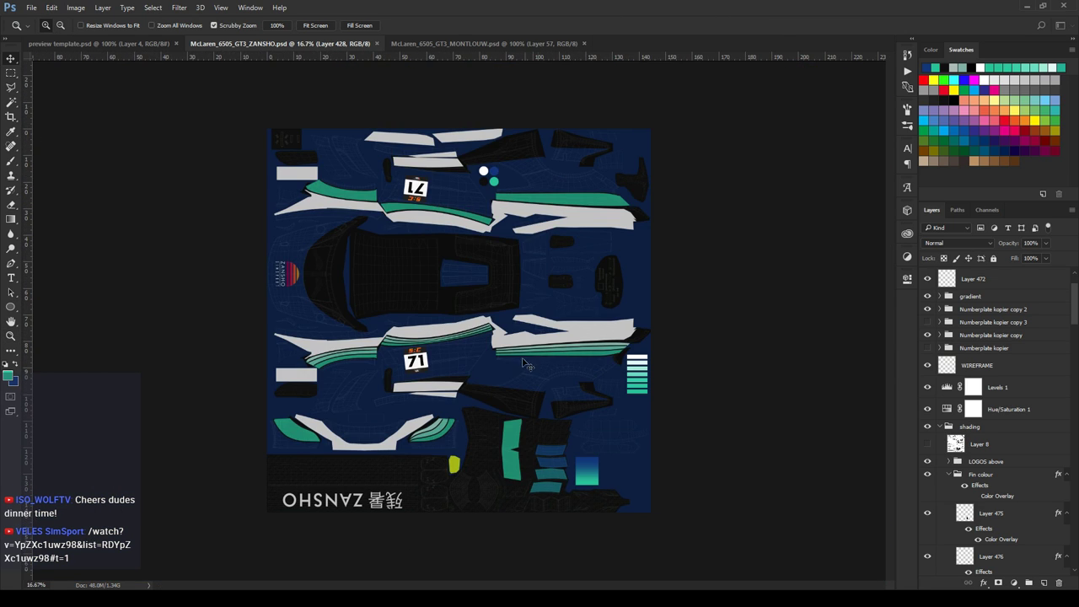
Step: Select the Vector Smart Object layer that holds the lower side's stripe lines, check it by toggling its visibility, and add a new layer above it
key("v")
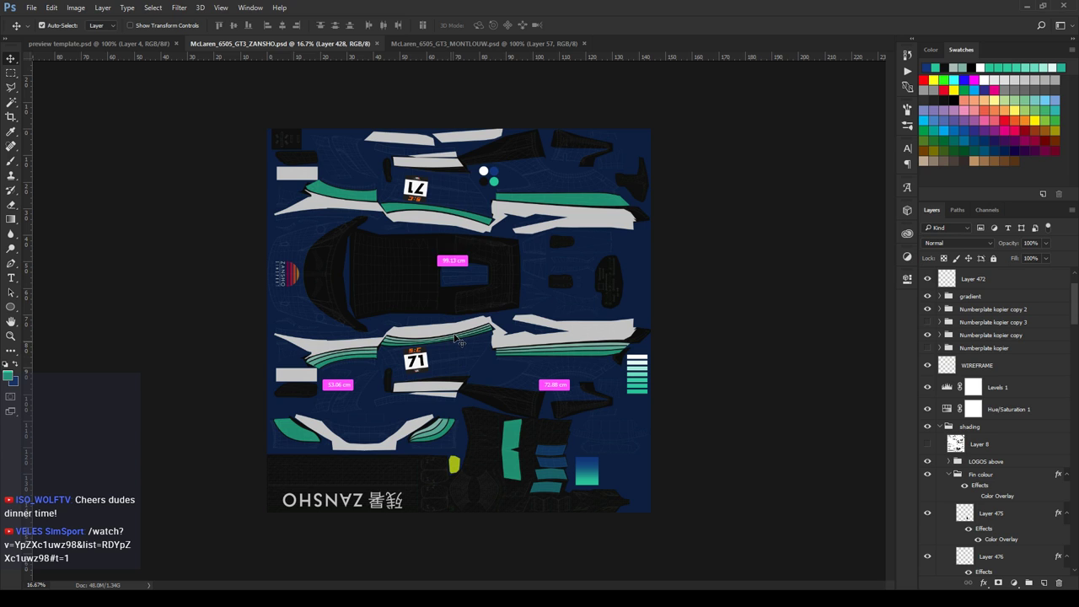
left_click(456, 339, "ctrl")
left_click(456, 340, "ctrl")
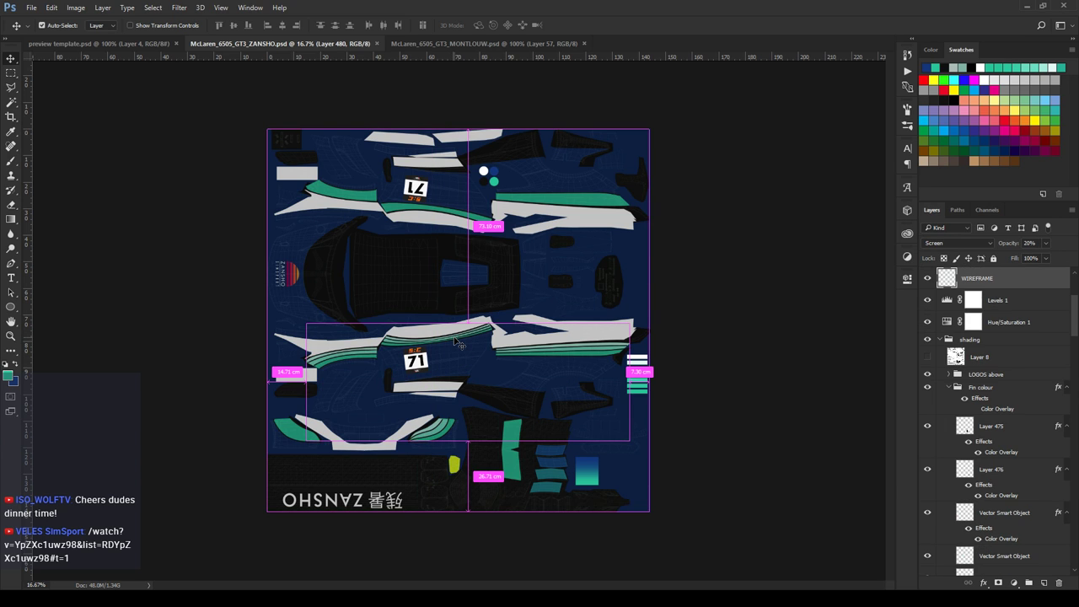
key("z")
left_click(454, 338)
left_click(454, 338)
left_click(453, 337)
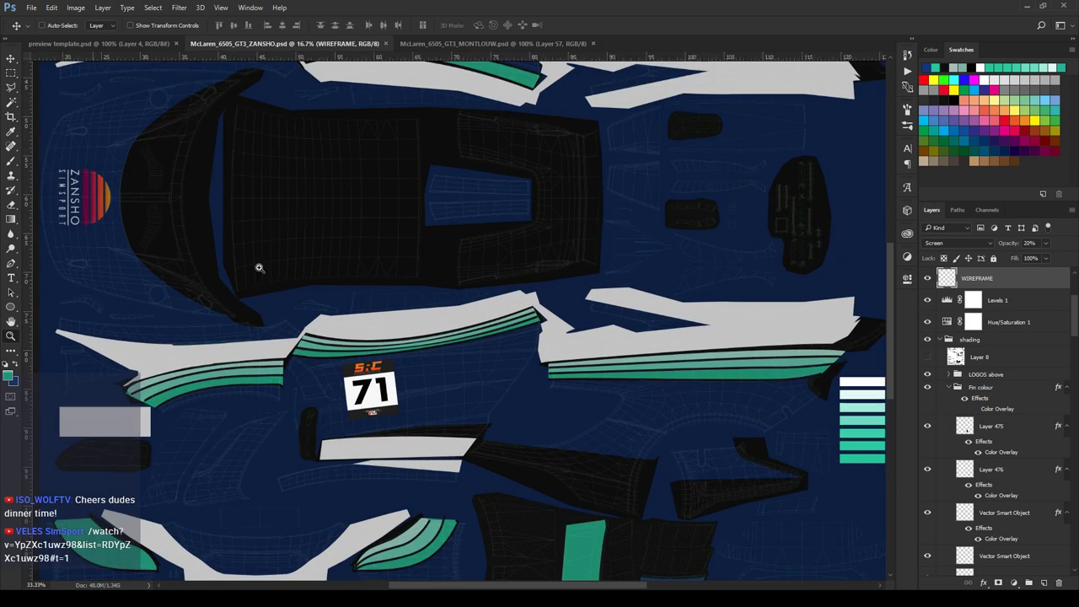
key("v")
key("v")
left_click(459, 354, "ctrl")
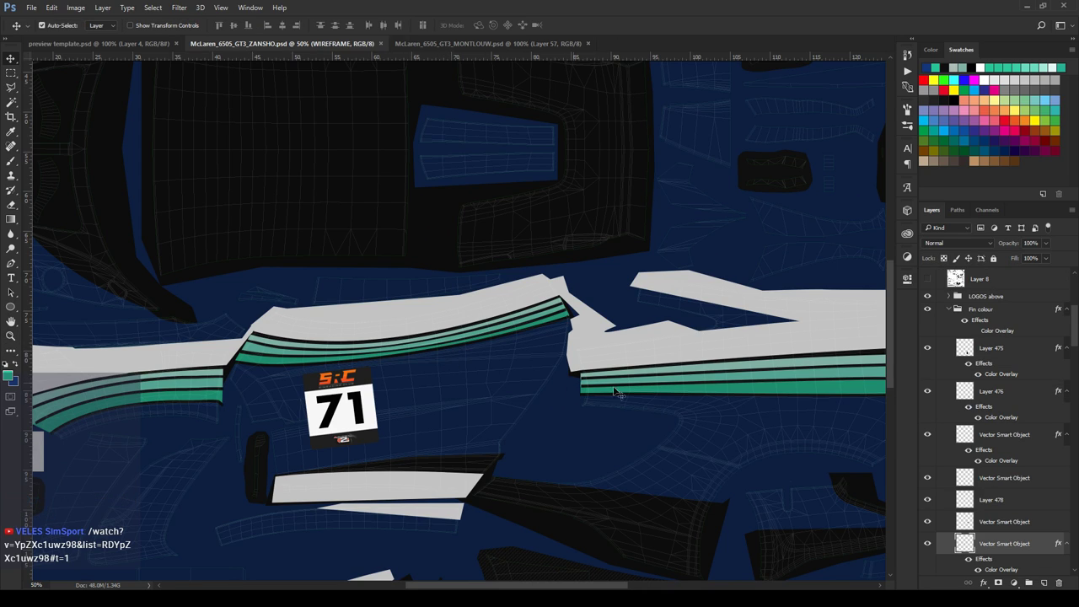
left_click(927, 544)
left_click(927, 544)
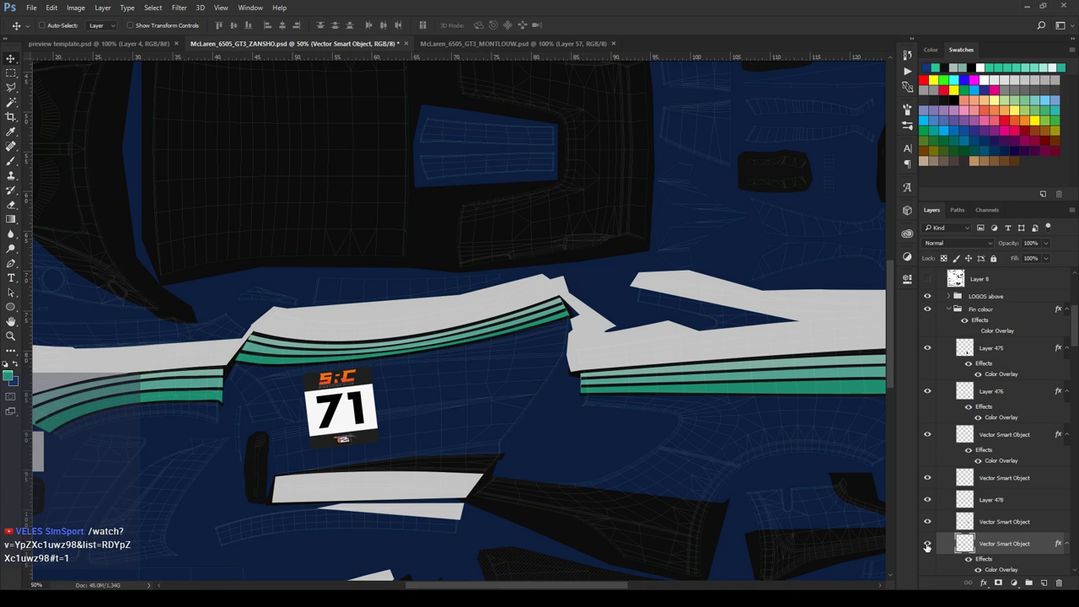
left_click(1045, 584)
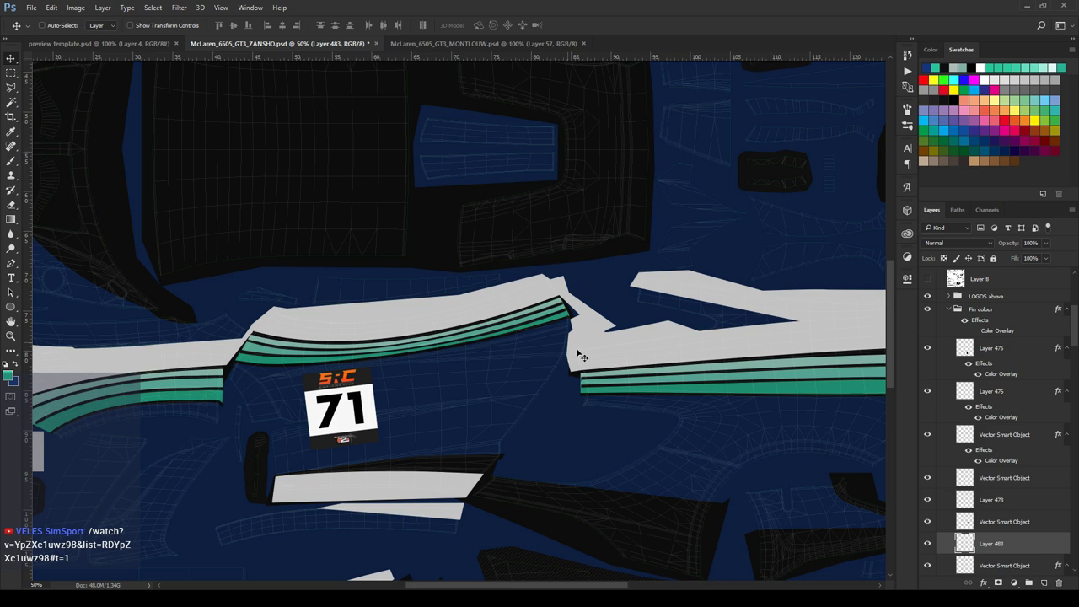
Step: Paste the copied edge lines as a Vector Smart Object and position them along the white areas of the lower side and front bumper
key("ctrl+v")
left_click(589, 181)
left_click_drag(412, 308, 680, 182)
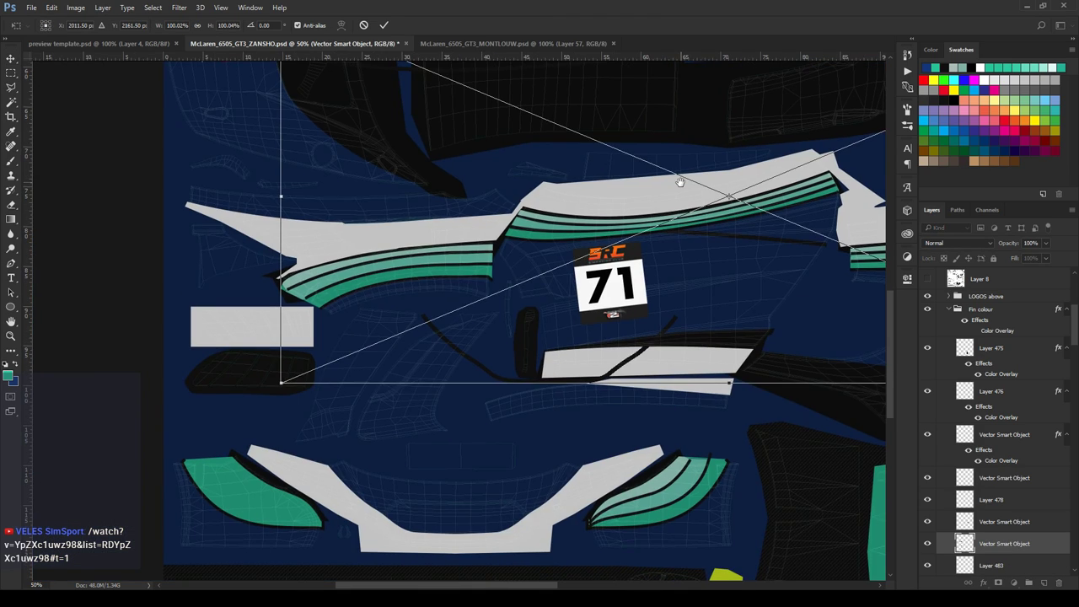
left_click_drag(765, 185, 675, 323)
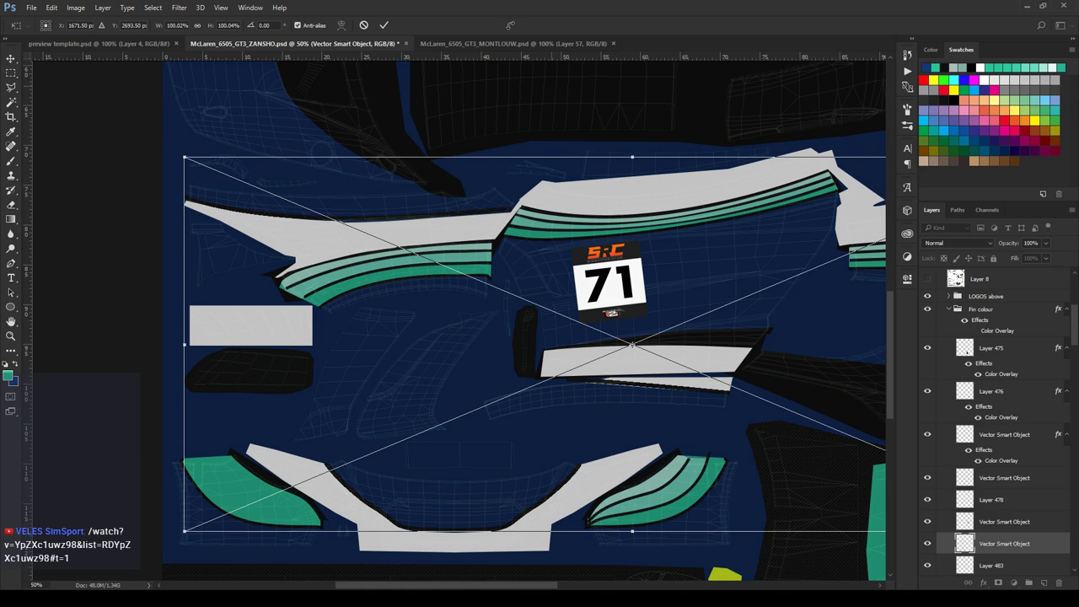
left_click(384, 25)
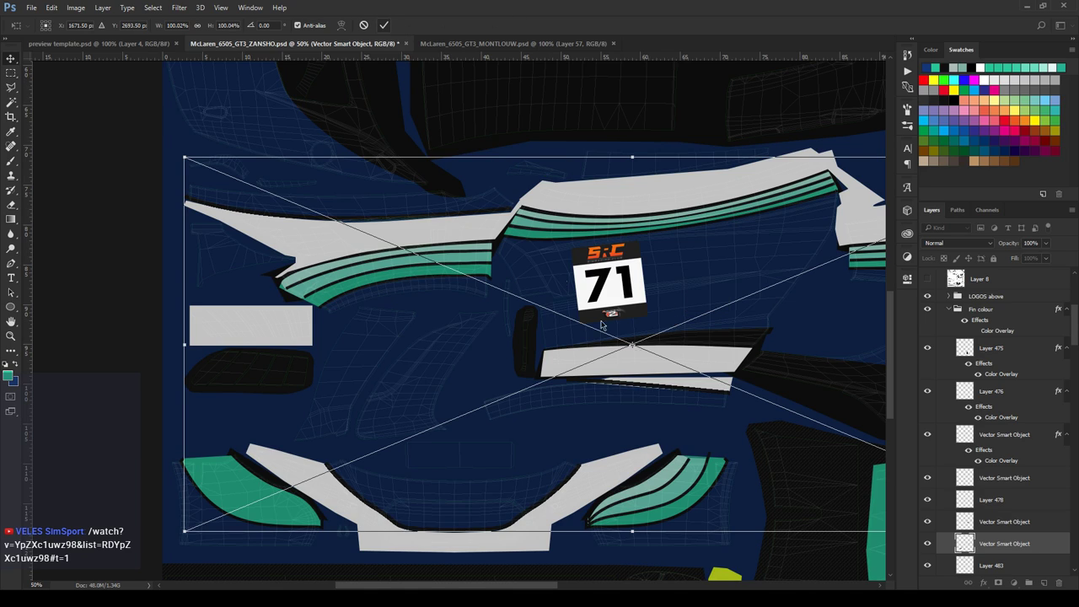
Step: Nudge the pasted edge lines slightly down so they cover the lower edge of the thin white strip below number 71
left_click(668, 390, "ctrl")
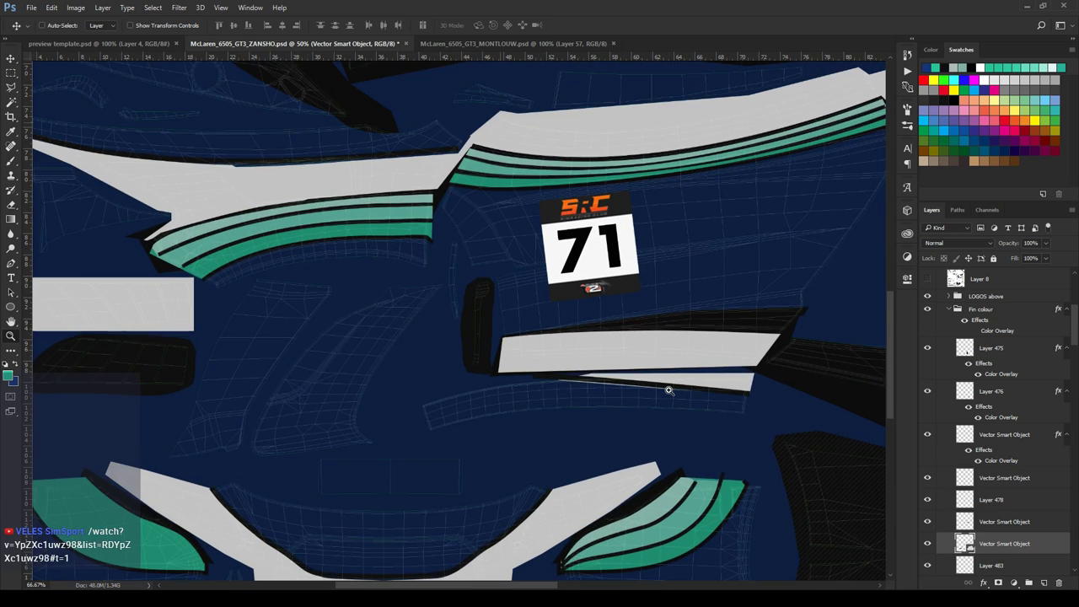
left_click(668, 390, "ctrl")
left_click(668, 391, "ctrl")
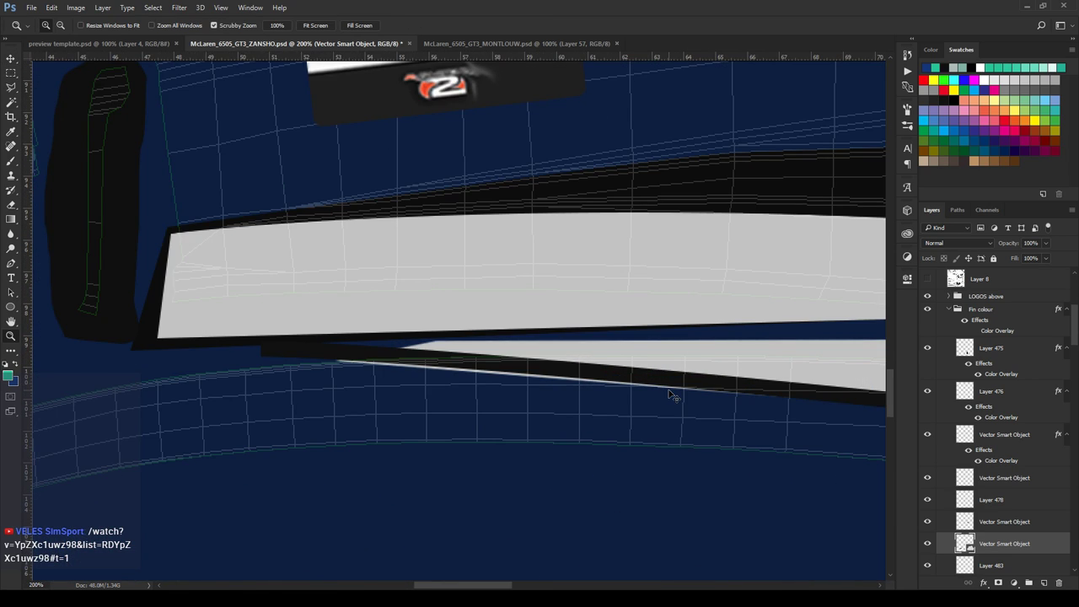
key("ctrl+Down")
key("ctrl+Down")
key("ctrl+Down")
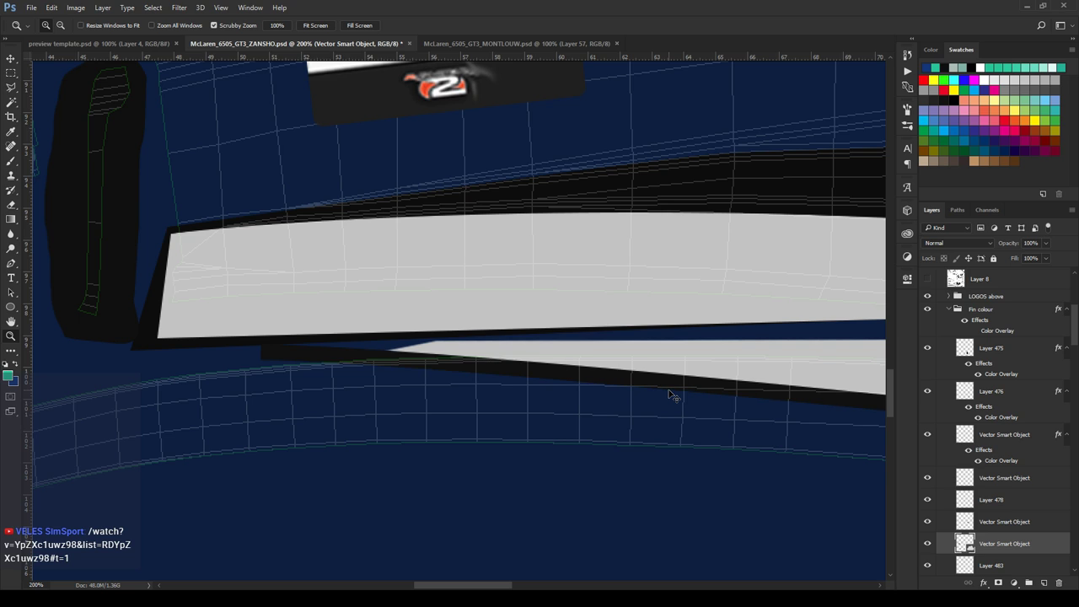
Step: Examine the fit of the pasted edge lines along the white areas of the front bumper, lower side and rear cut-out
left_click(668, 390, "alt")
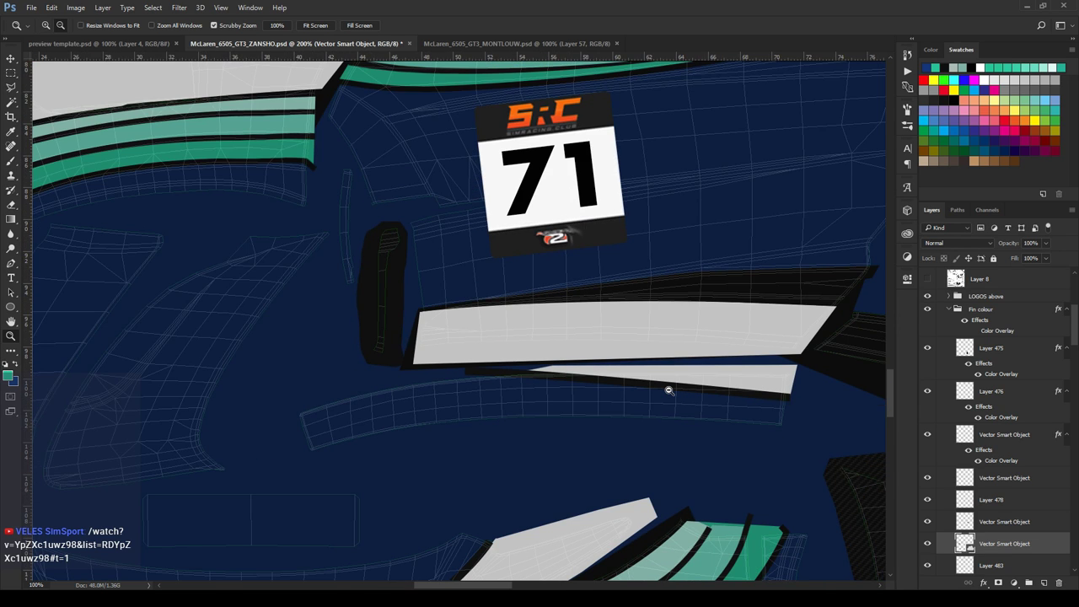
left_click(668, 391, "alt")
left_click(668, 390, "ctrl")
left_click_drag(474, 446, 586, 320)
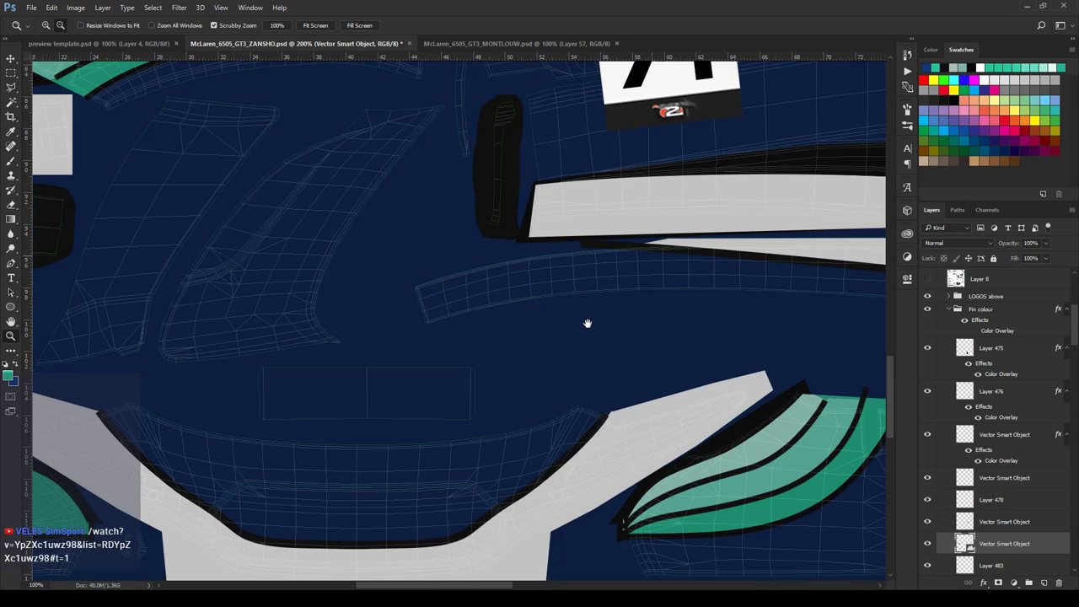
key("alt")
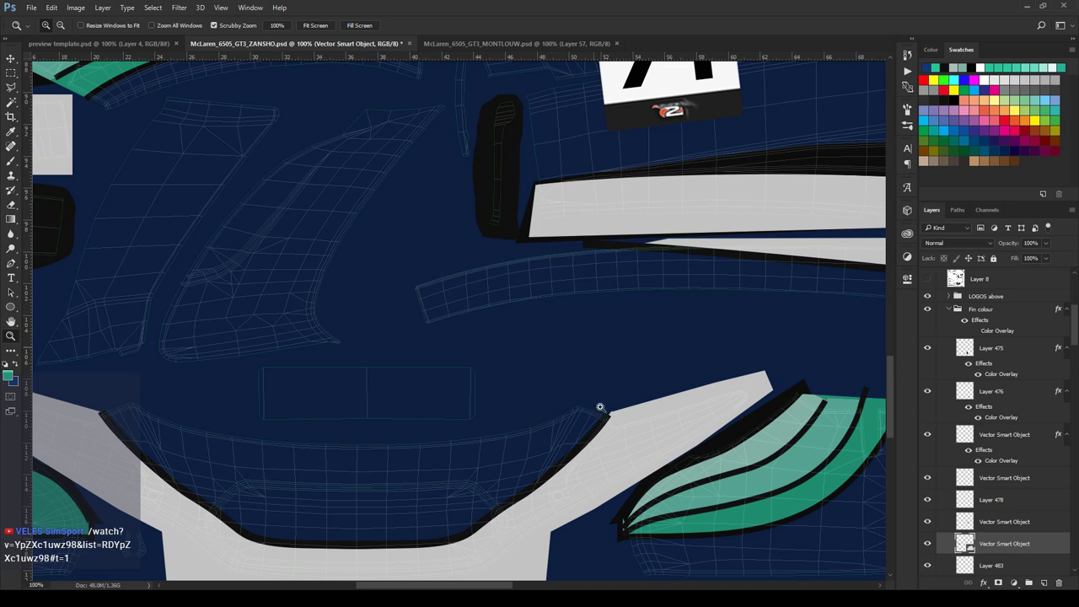
left_click_drag(382, 182, 413, 394)
left_click_drag(211, 189, 388, 219)
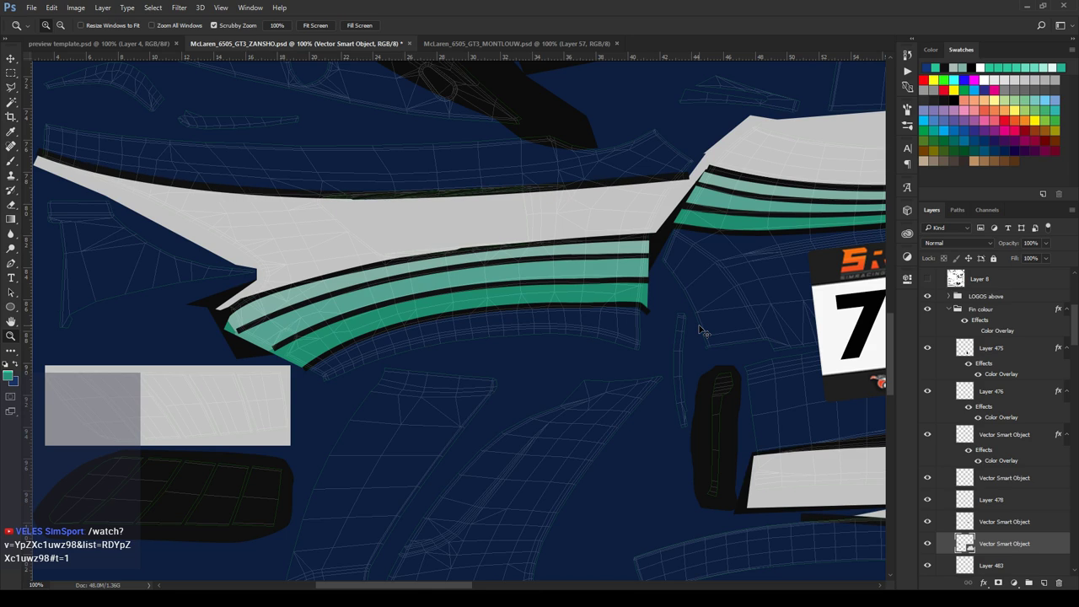
left_click_drag(633, 189, 403, 392)
left_click_drag(357, 173, 290, 194)
scroll(290, 193, "right", 10)
scroll(427, 309, "down", 3)
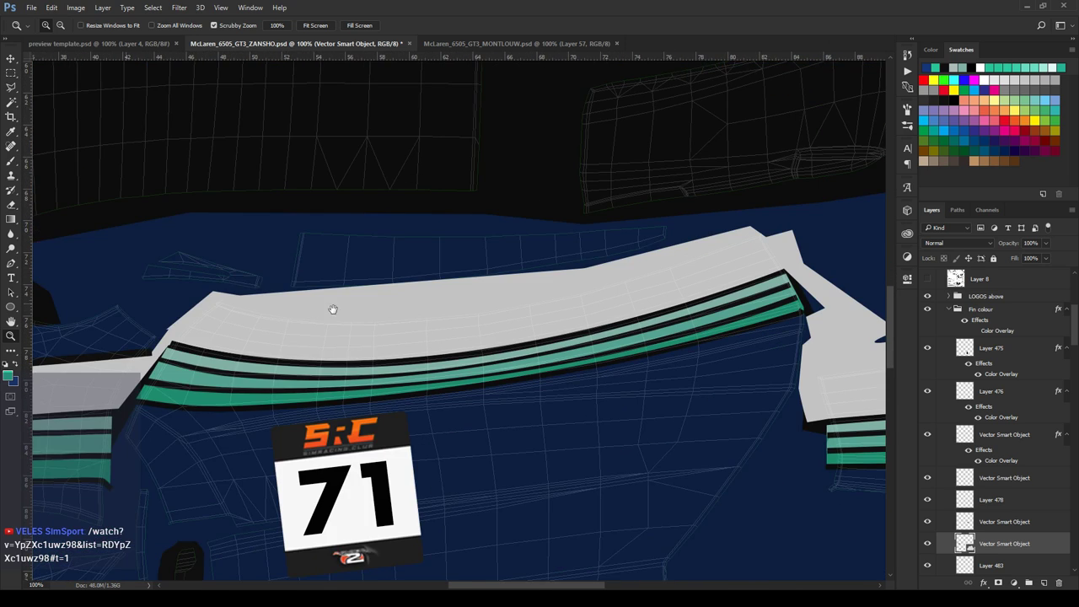
scroll(491, 327, "right", 5)
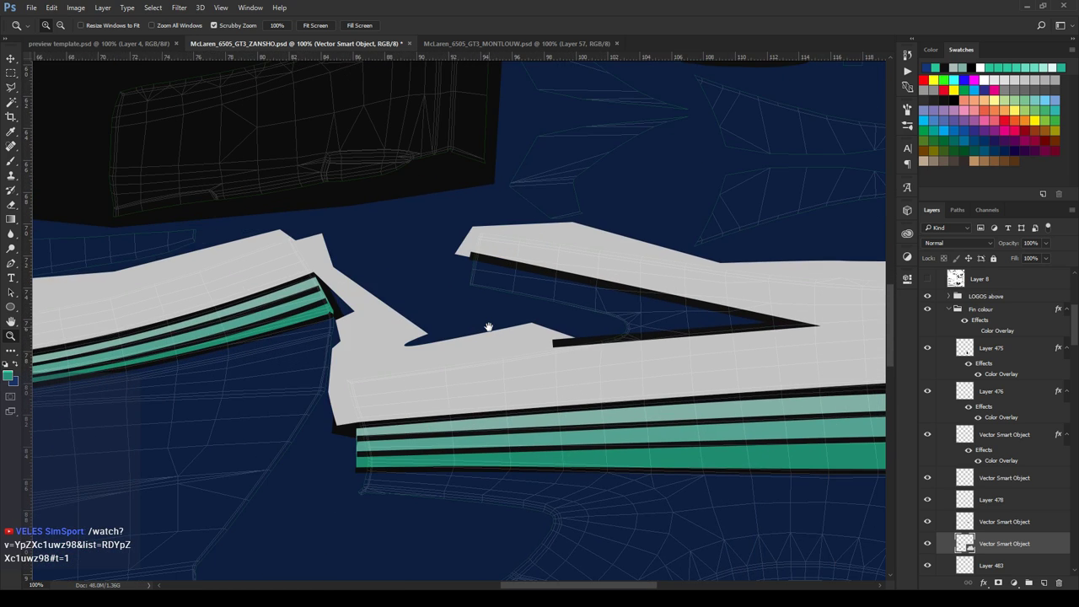
left_click(485, 343, "alt")
left_click(485, 343, "alt")
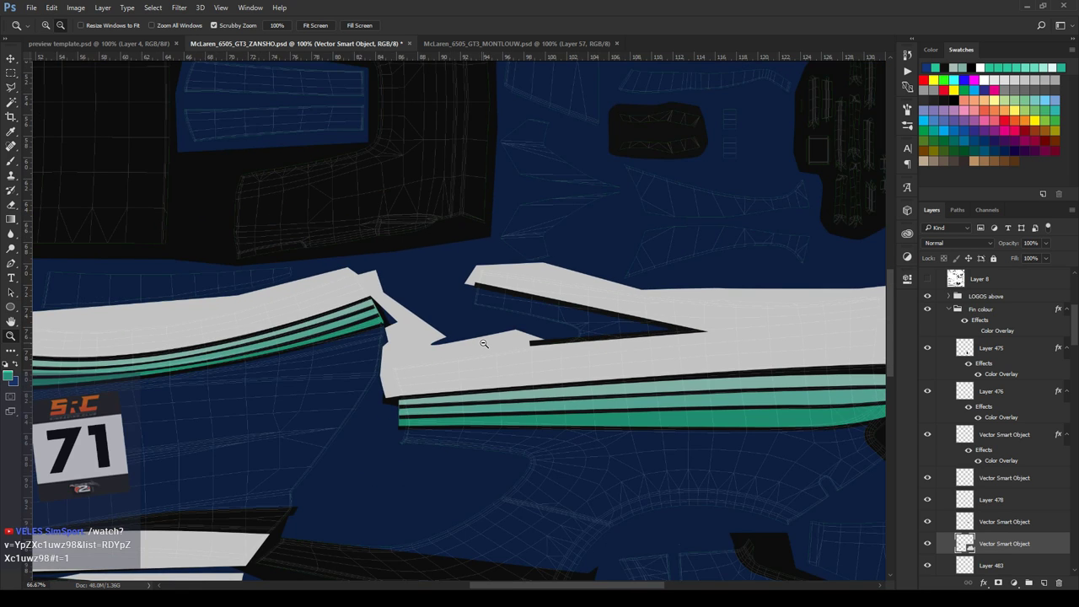
left_click(485, 343, "alt")
left_click(485, 343, "alt")
left_click(483, 343, "alt")
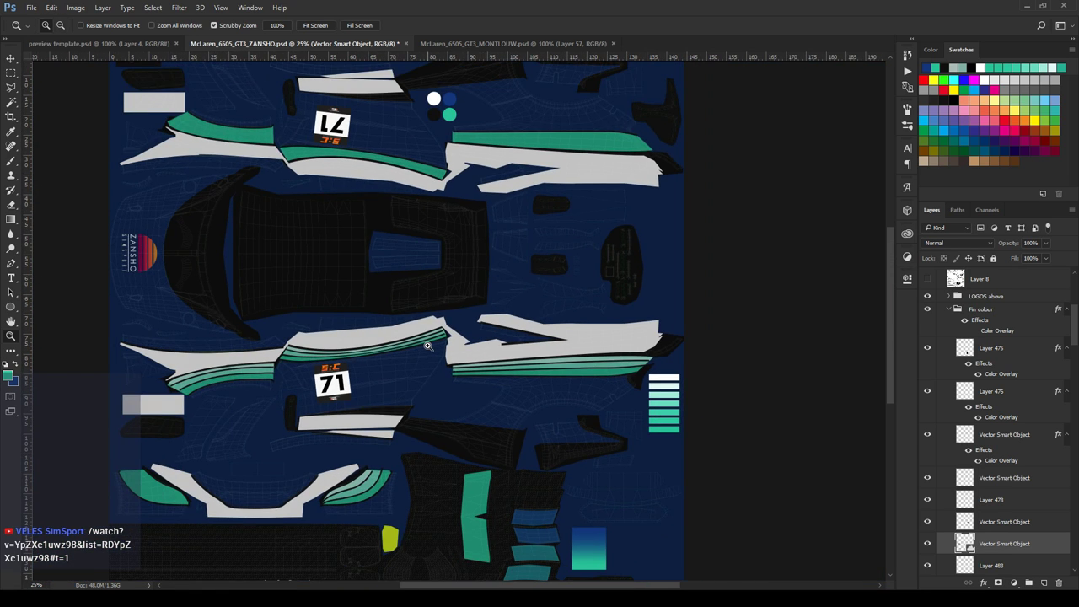
left_click_drag(253, 262, 380, 325)
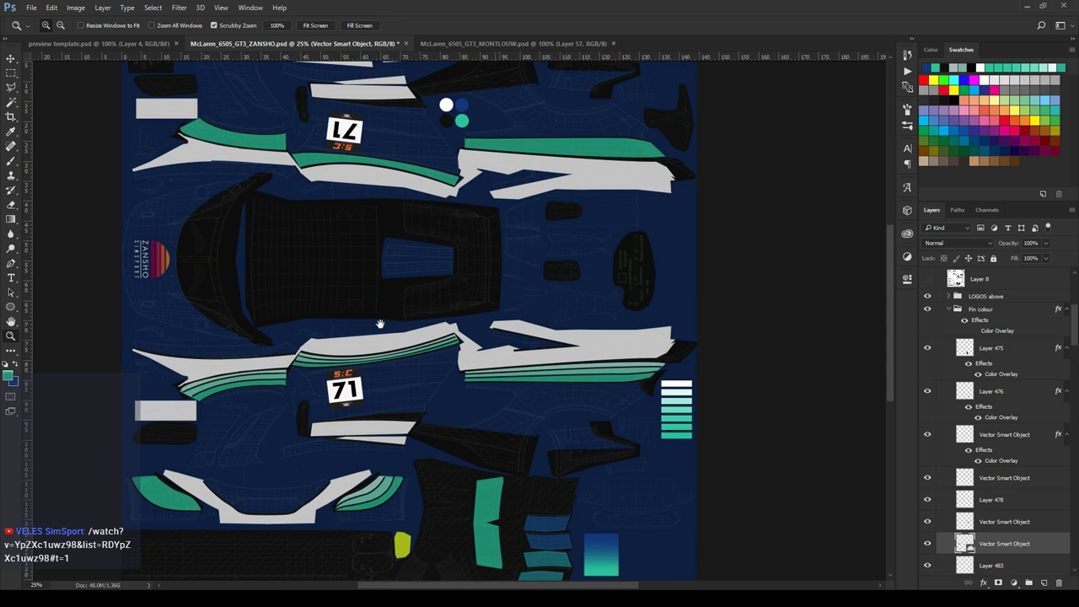
Step: Rasterize the pasted edge-line layer and marquee-select its lines on the lower side, including those on the strip below number 71
right_click(991, 540)
left_click(856, 258)
left_click(11, 74)
left_click_drag(818, 342, 241, 475)
left_click_drag(554, 451, 401, 511, "shift")
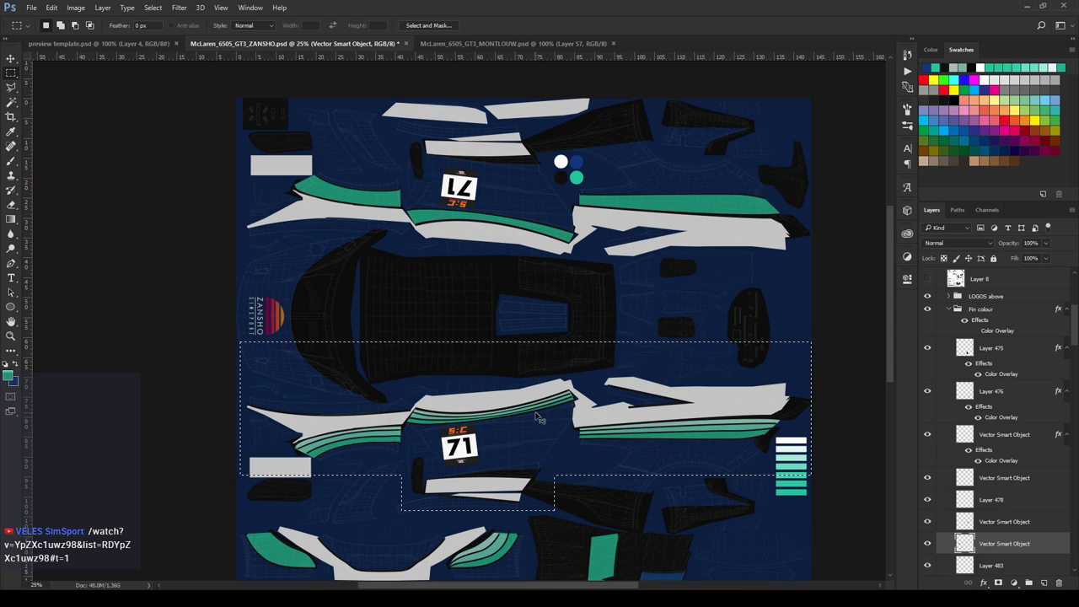
Step: Duplicate the selected edge lines upward, flip the copy vertically, and align it with the white areas of the upper side
left_click_drag(536, 415, 528, 212, "ctrl+alt+shift")
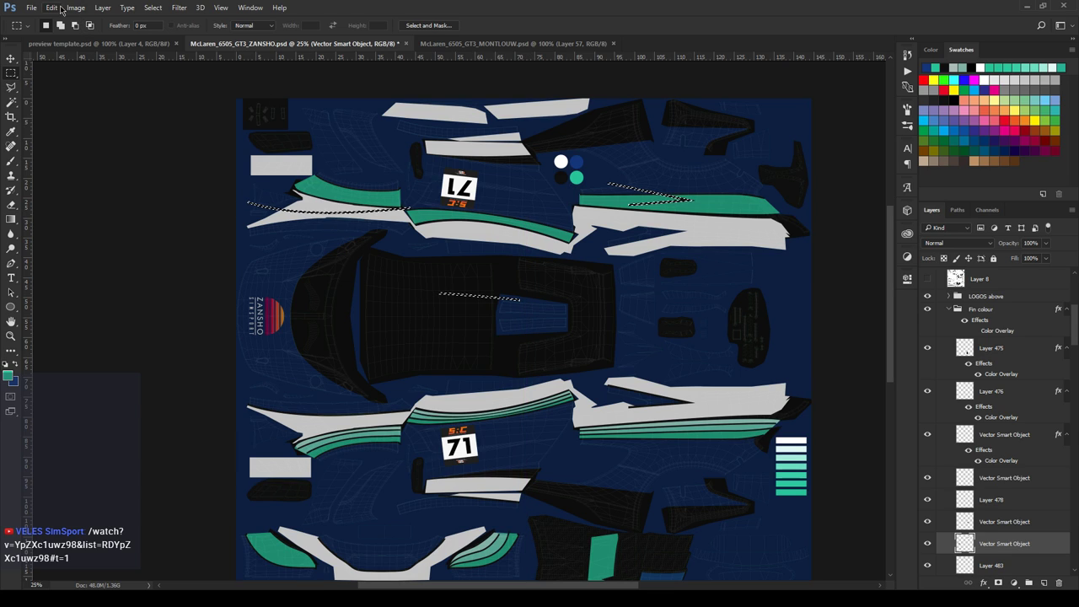
left_click(51, 8)
mouse_move(126, 249)
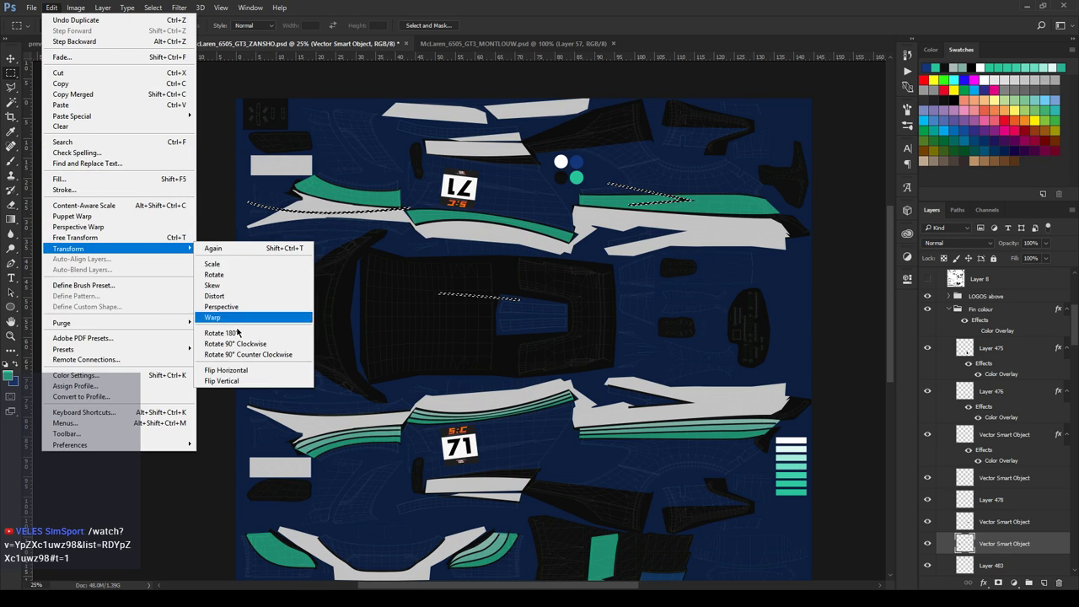
left_click(220, 380)
left_click_drag(633, 289, 634, 236)
Step: Examine how the mirrored edge lines fit the upper side's rear cut-out and thin white strip, restoring their selection
key("z")
left_click(681, 237)
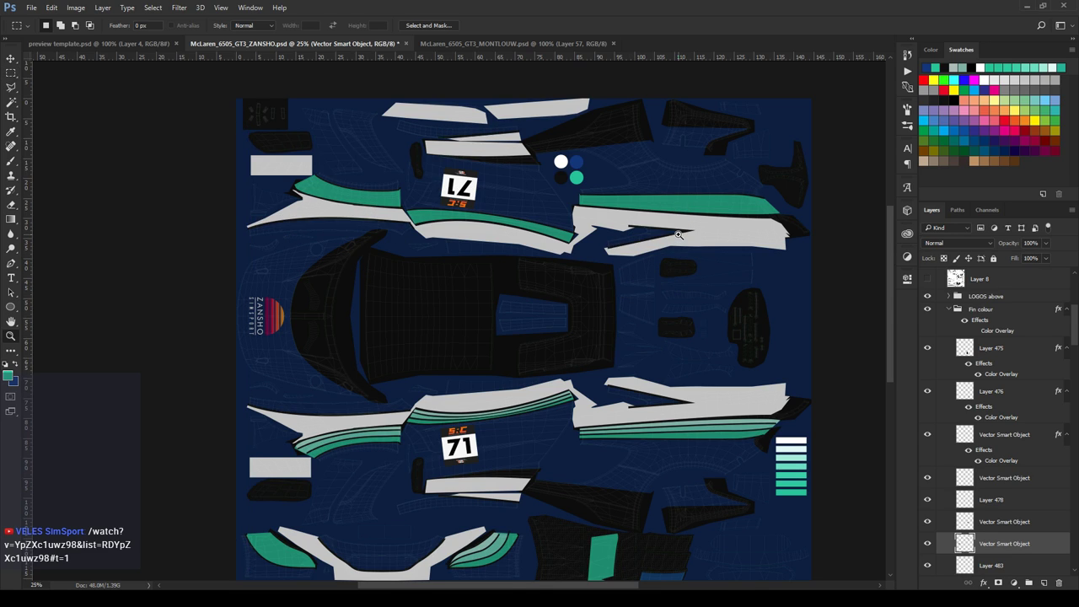
left_click(679, 237)
left_click(647, 238)
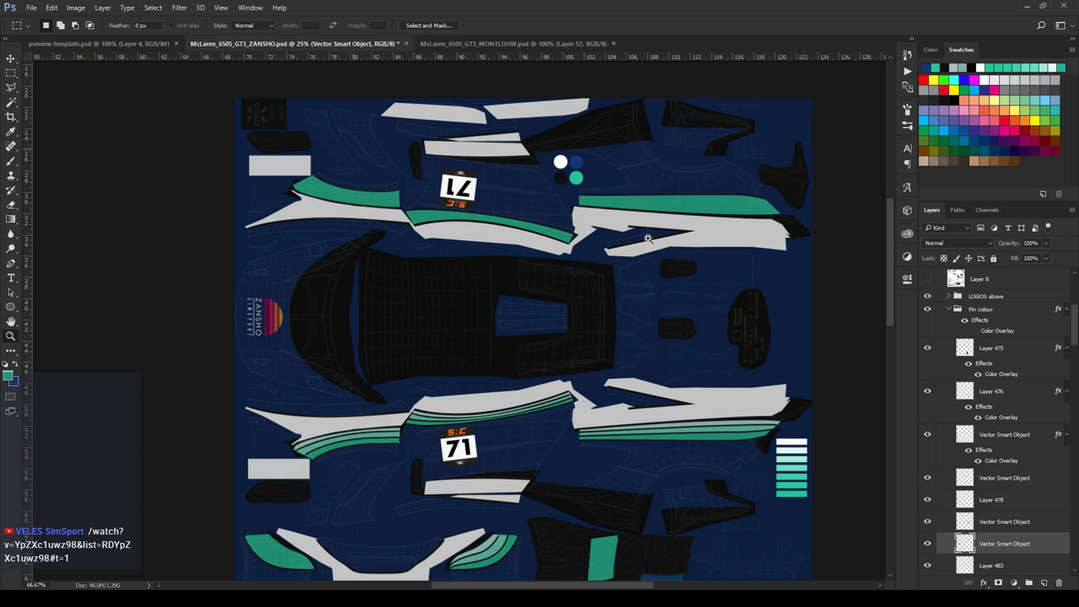
scroll(647, 240, "up", 4)
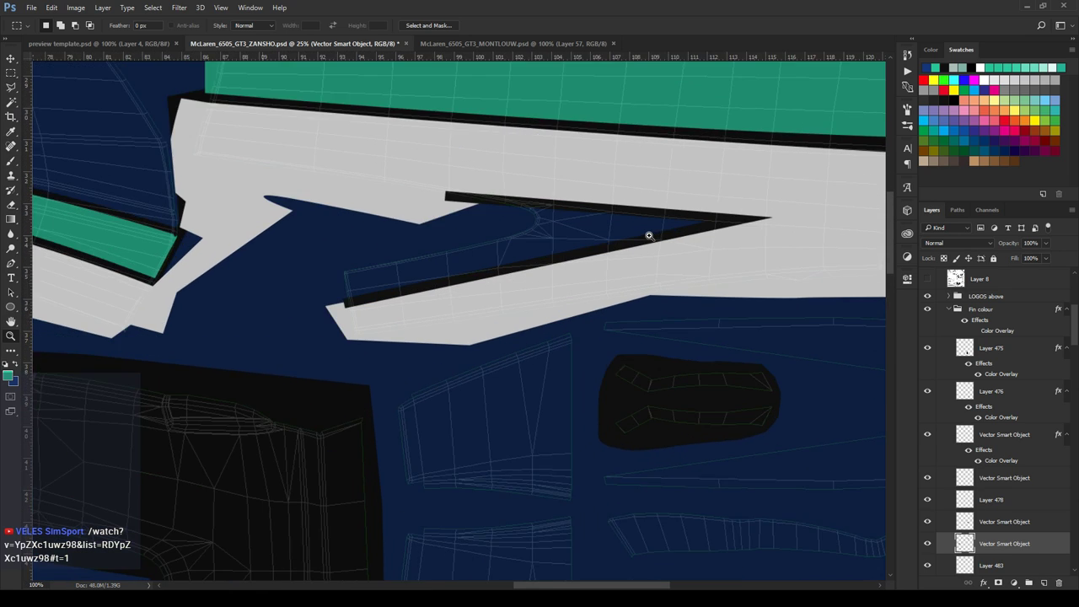
scroll(648, 235, "up", 1)
key("ctrl+shift+d")
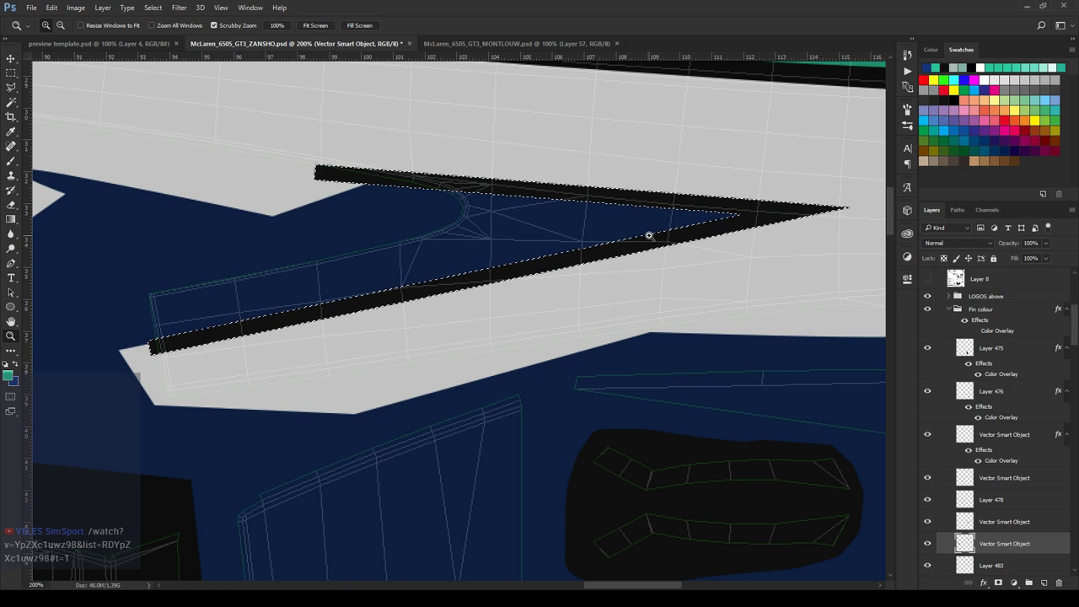
left_click_drag(437, 318, 759, 498)
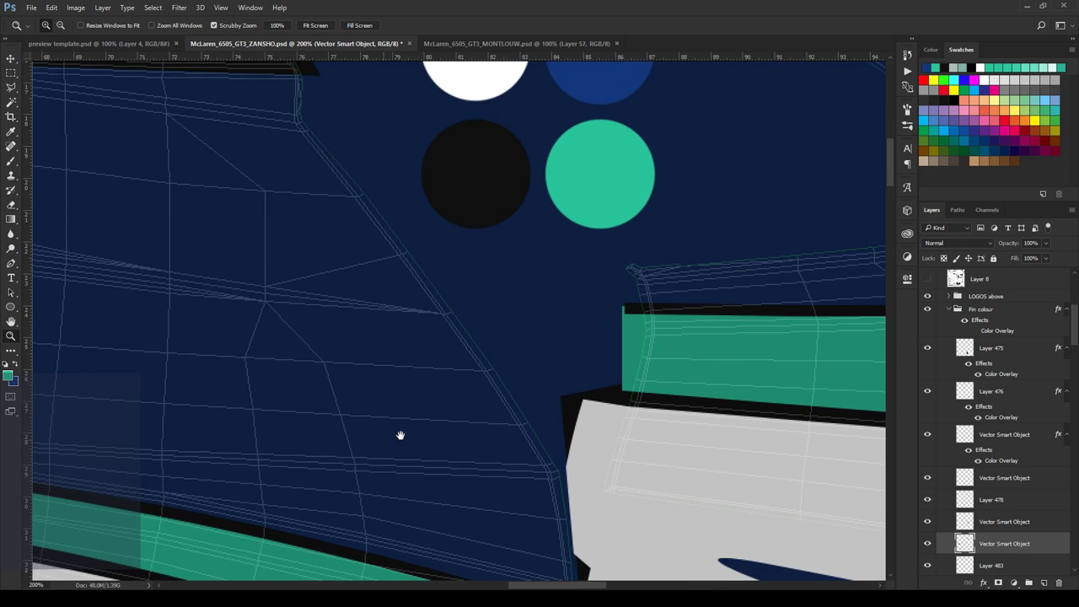
left_click_drag(479, 157, 402, 448)
scroll(600, 444, "left", 10)
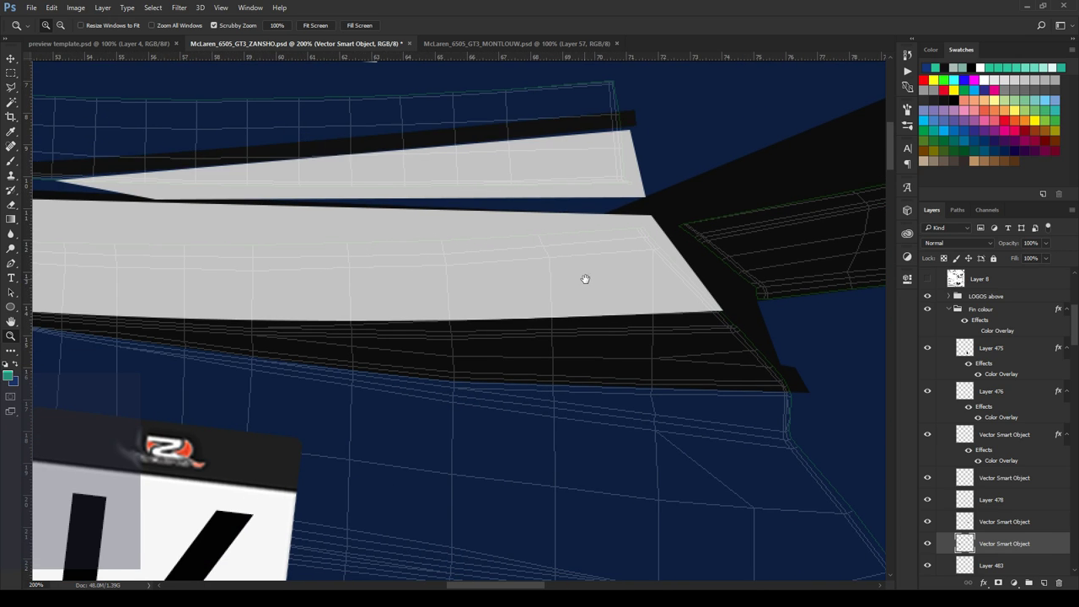
scroll(582, 279, "left", 3)
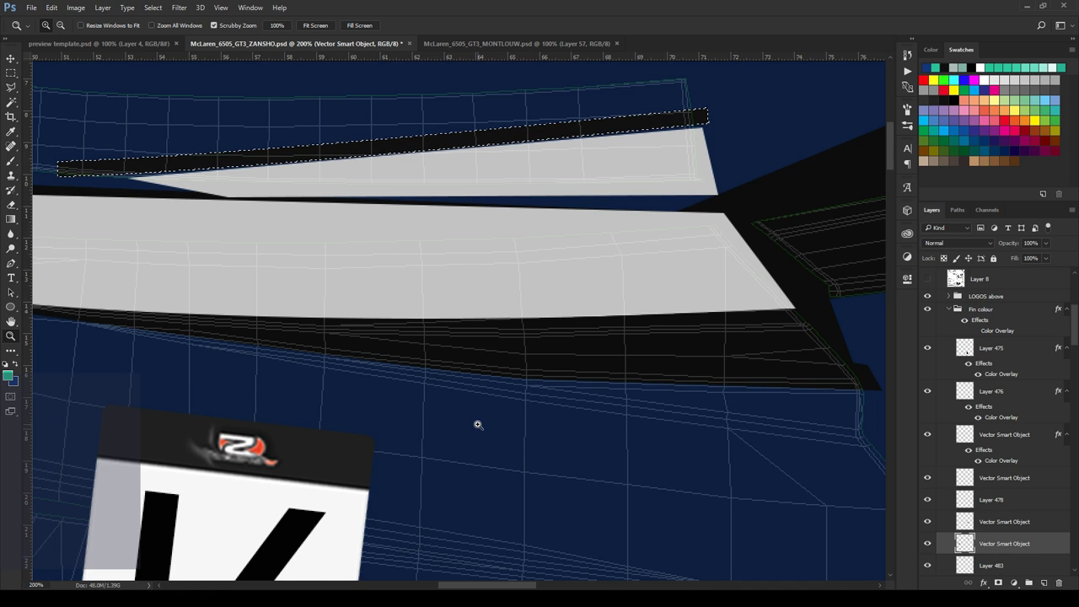
Step: Deselect the mirrored edge lines and save the livery document
left_click(551, 441, "alt")
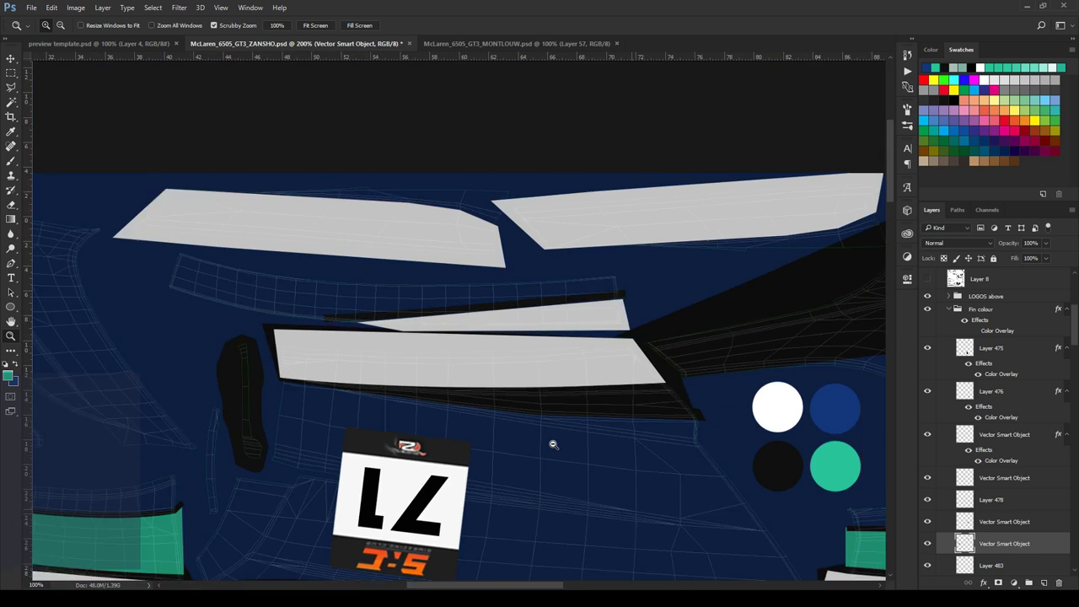
left_click(553, 445, "alt")
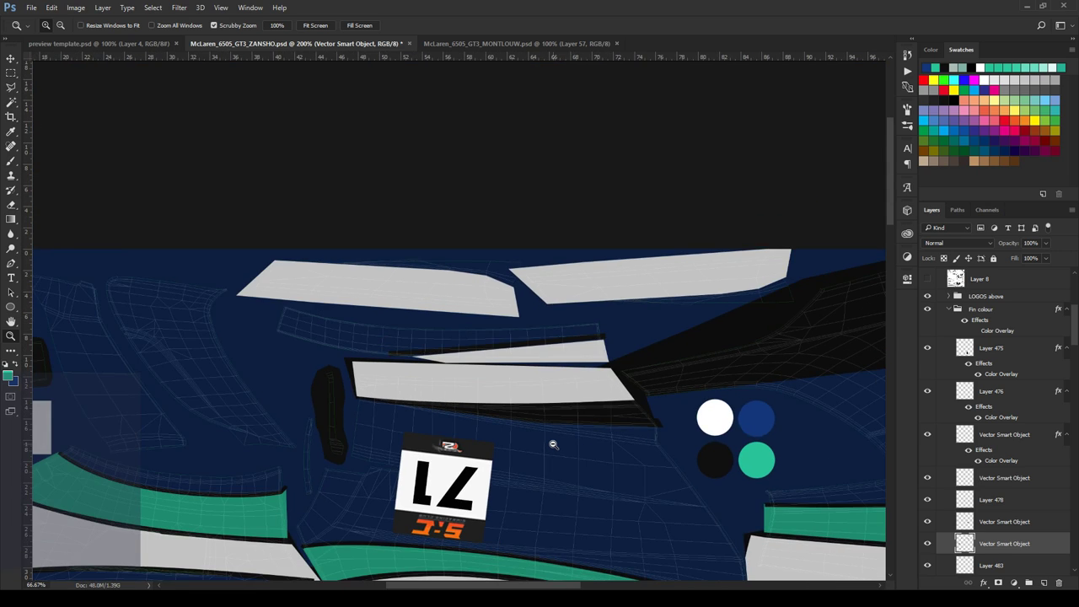
left_click(553, 444, "alt")
key("ctrl+d")
key("ctrl+s")
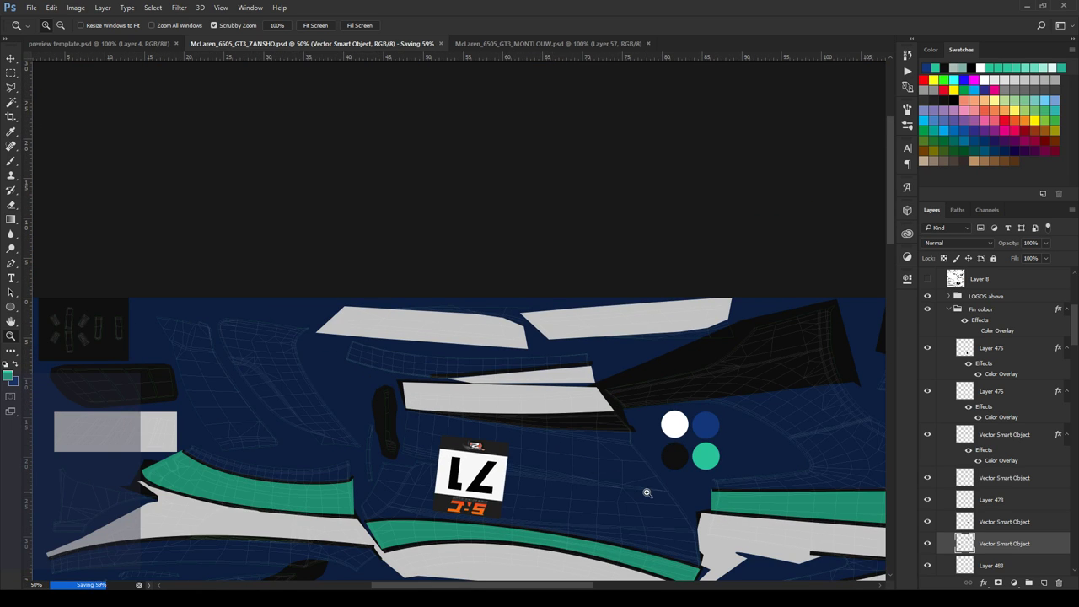
left_click_drag(580, 290, 530, 182)
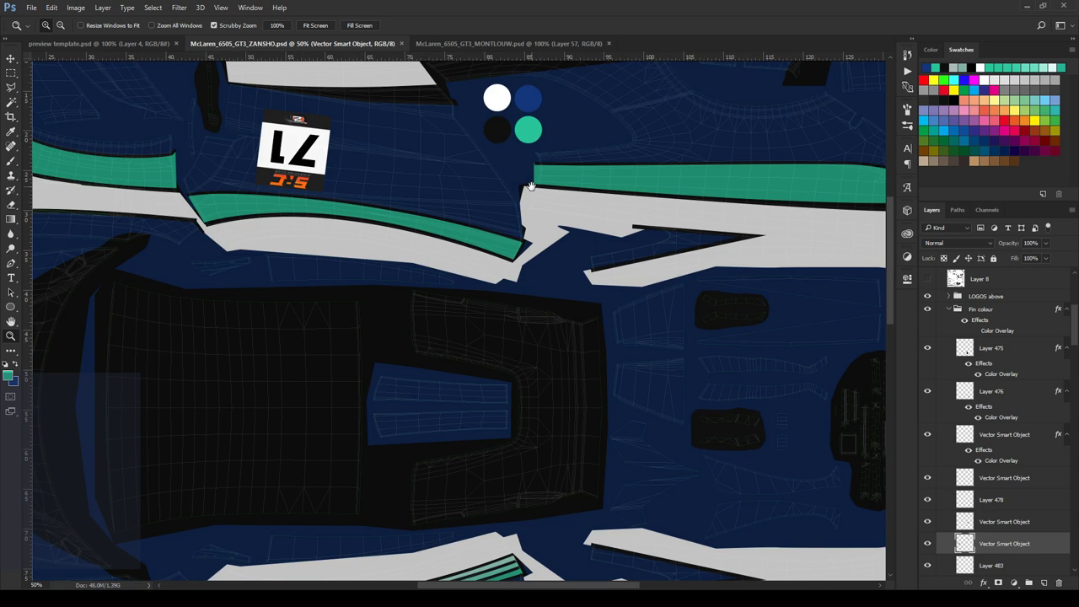
Step: Marquee-select the black edge lines around the white strips above the upper side's mirrored number 71 and cut them to a new layer
left_click_drag(531, 183, 753, 355)
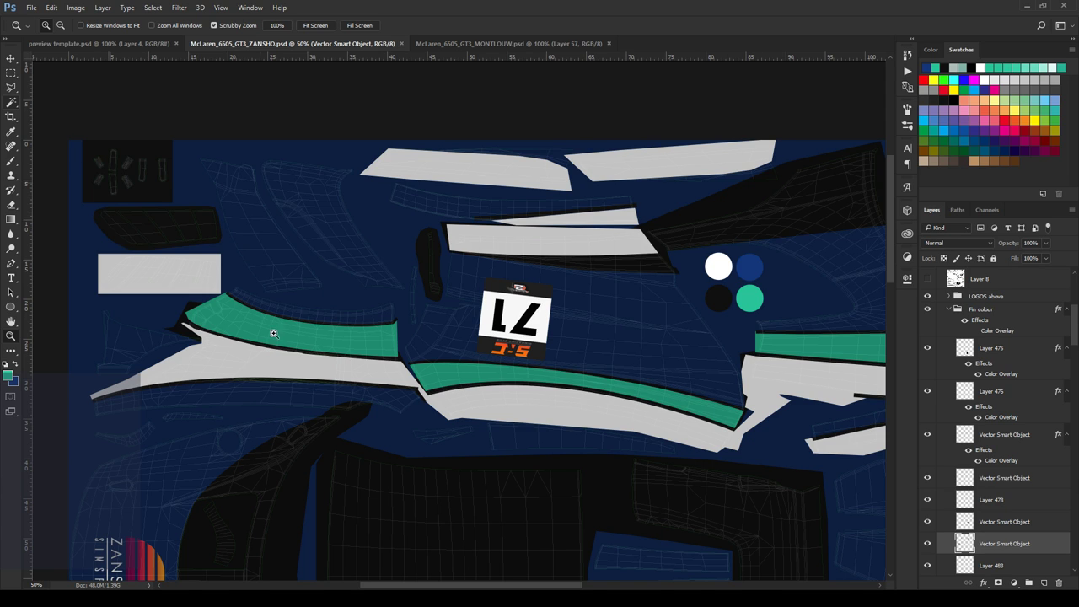
scroll(446, 192, "down", 5)
left_click_drag(446, 181, 448, 354)
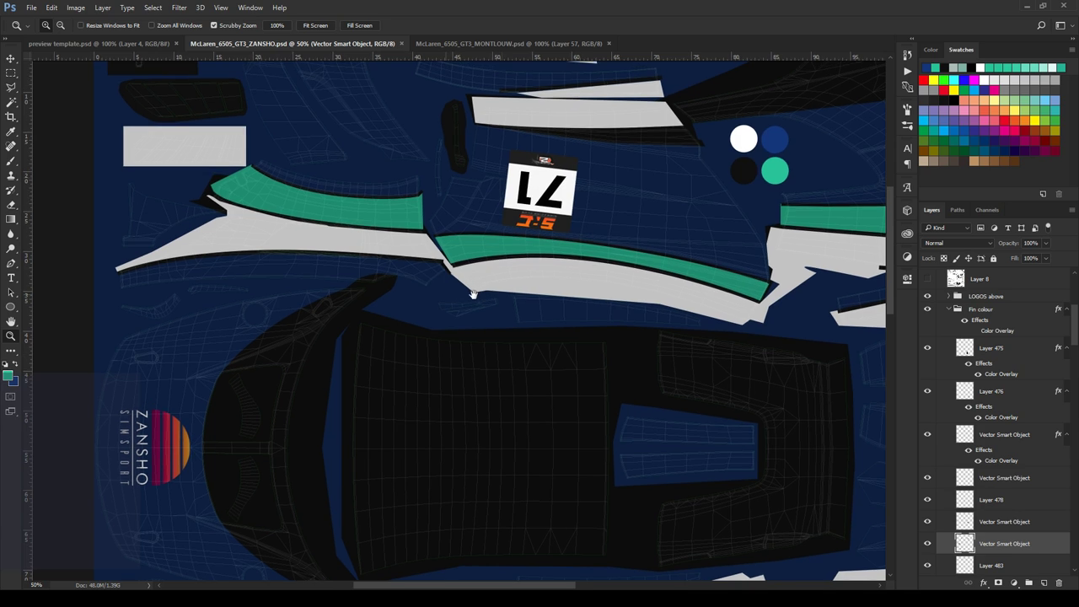
left_click_drag(489, 219, 460, 339)
left_click(11, 72)
left_click_drag(733, 147, 407, 253)
right_click(586, 206)
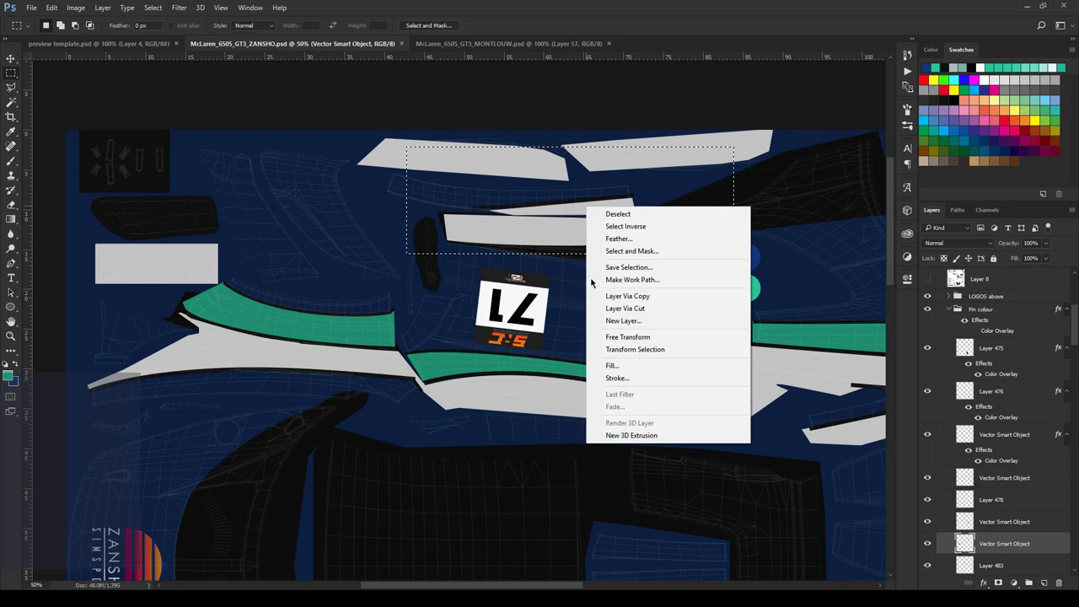
left_click(625, 309)
Step: Nudge the cut edge lines down so they sit against the white strips above the mirrored number 71
key("z")
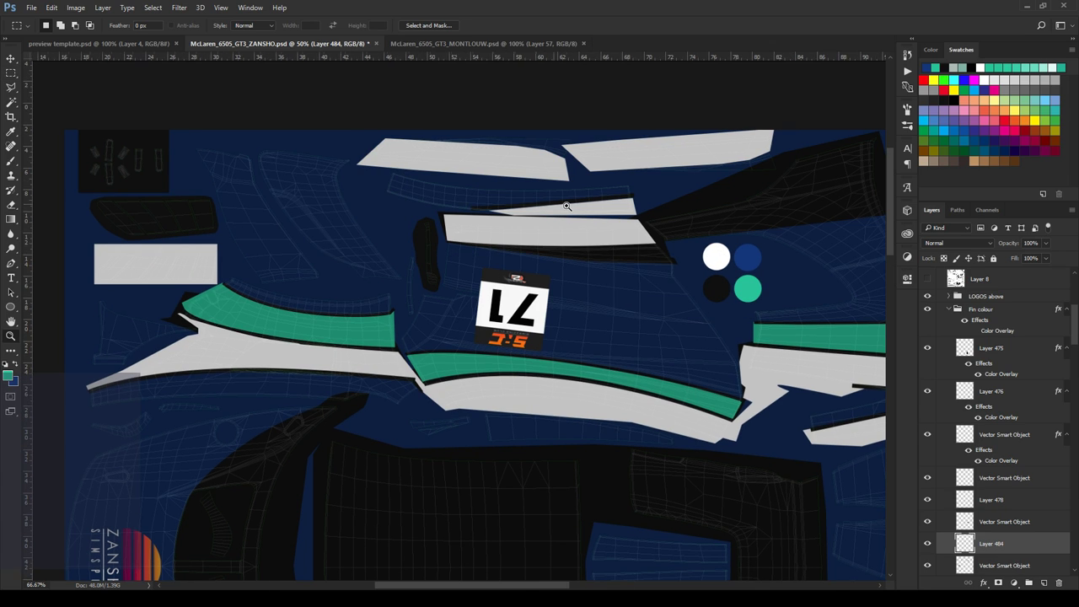
left_click(567, 205)
left_click(567, 206)
key("ctrl+Down")
key("ctrl+Down")
key("ctrl+Down")
key("ctrl+Down")
key("ctrl+Down")
key("ctrl+Down")
key("ctrl+Down")
key("ctrl+Down")
key("ctrl+Down")
key("ctrl+Down")
key("ctrl+Down")
key("ctrl+Up")
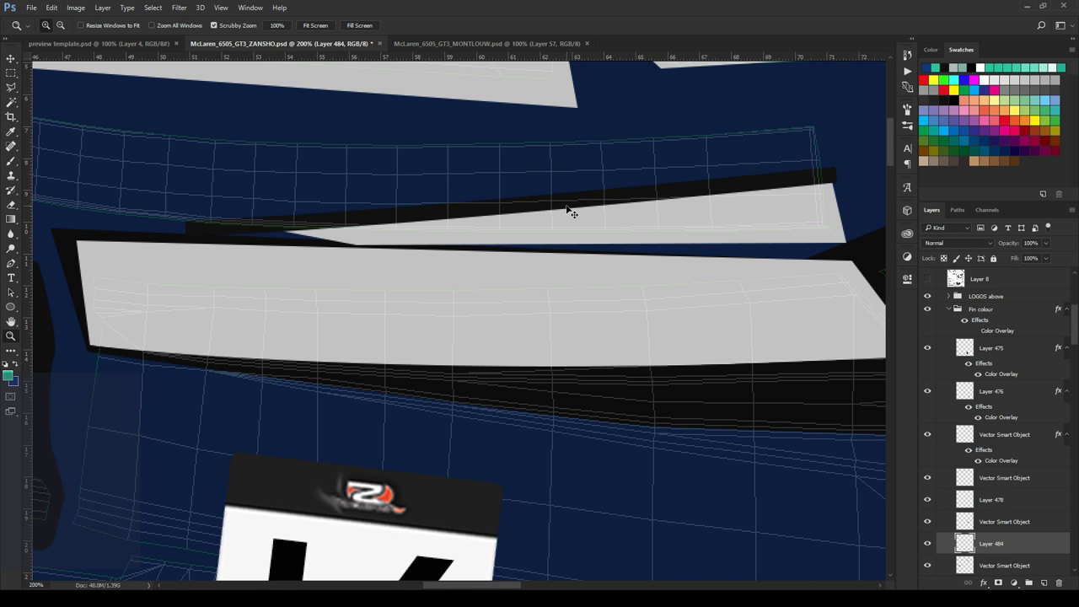
Step: Save the livery document with the whole template in view
left_click(567, 206, "alt")
left_click(566, 206, "alt")
left_click(567, 206, "alt")
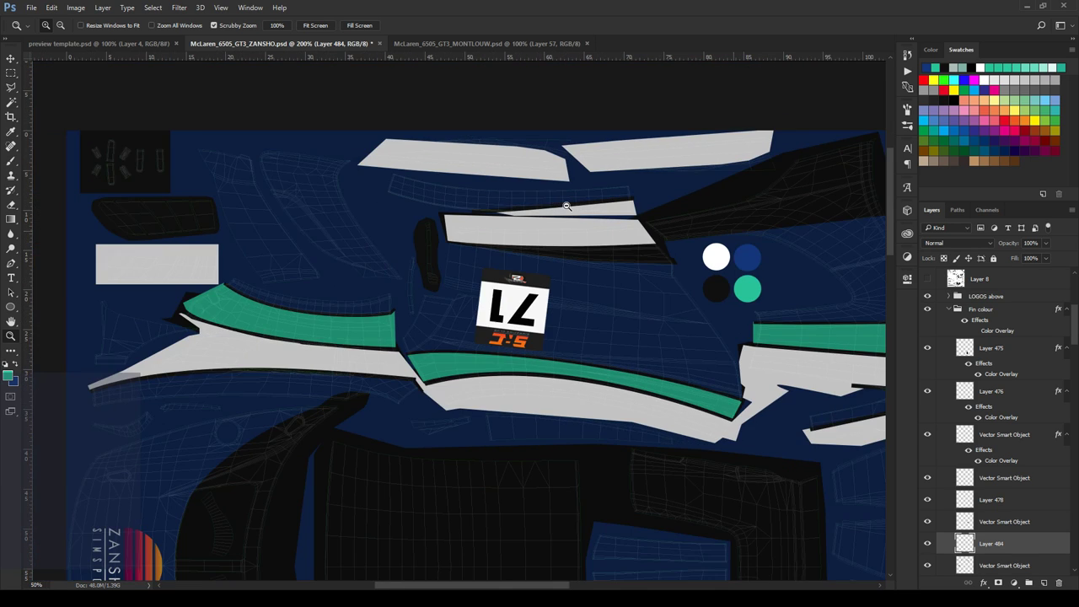
left_click(567, 206, "alt")
left_click(567, 206, "alt")
left_click(567, 205, "alt")
key("ctrl+s")
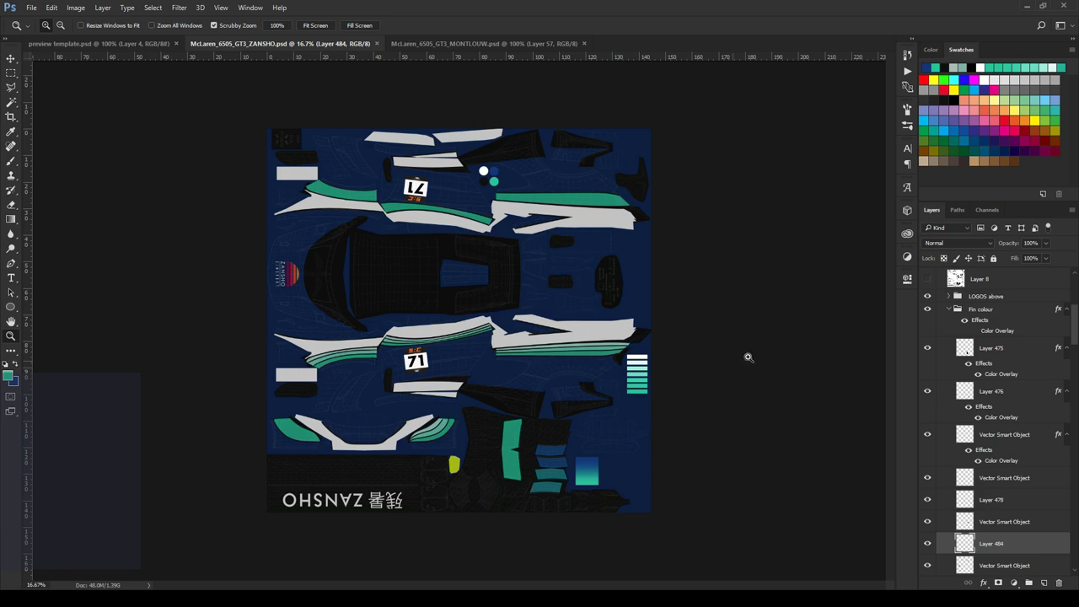
Step: Hide the WIREFRAME layer and show Layer 8 in the shading group
left_click_drag(1073, 335, 1076, 285)
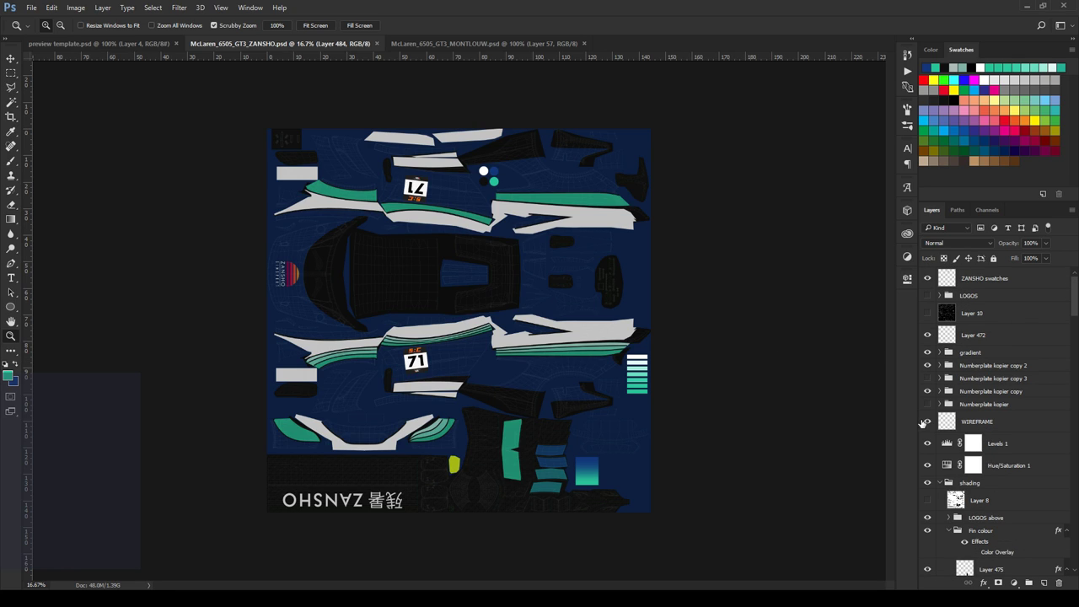
left_click(928, 353)
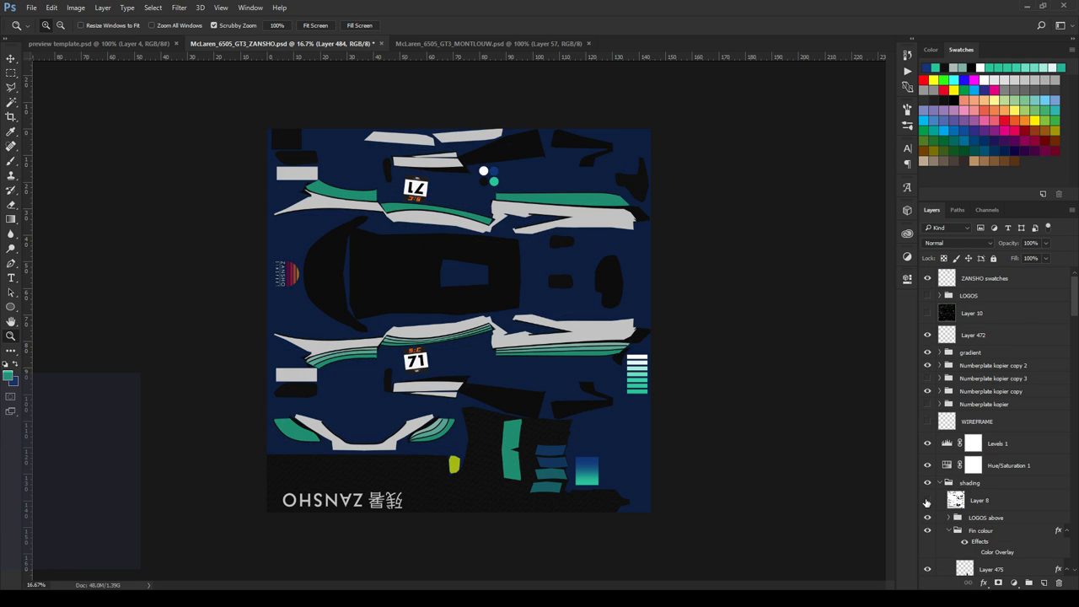
left_click(927, 501)
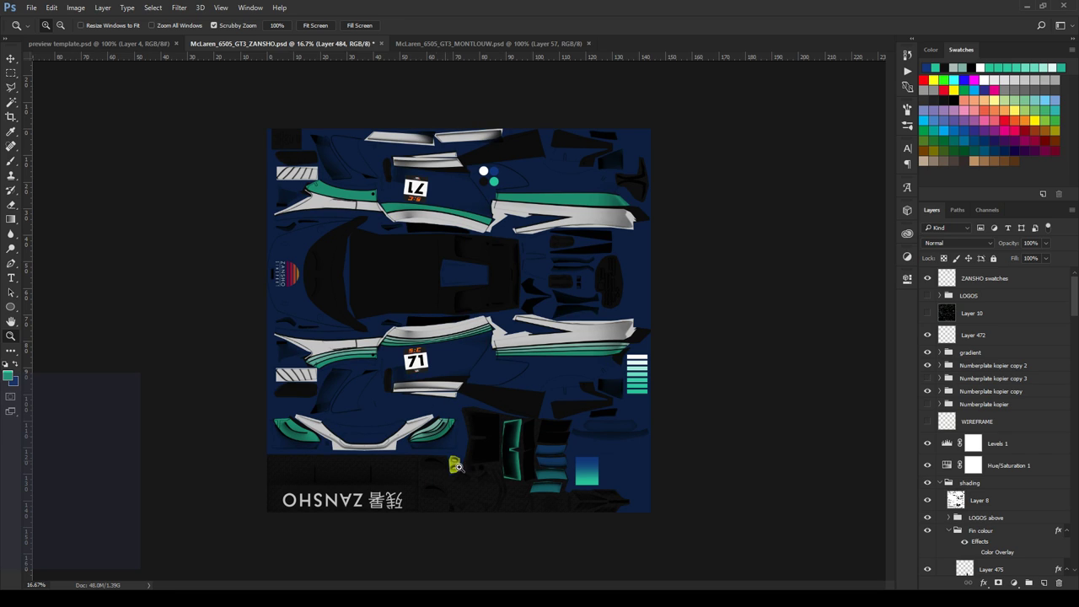
Step: Export the livery in D3D/DDS format over an existing skin file in the MCL650S-GT folder, using DXT5 ARGB with generated MIP maps
left_click(33, 8)
left_click(61, 128)
key("ctrl+shift+s")
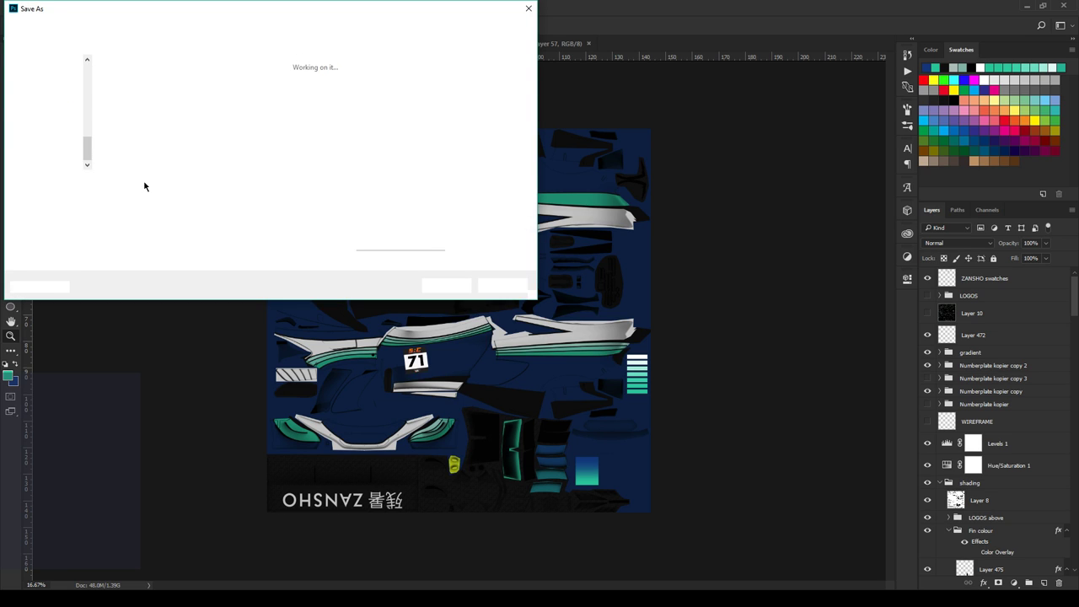
left_click(144, 196)
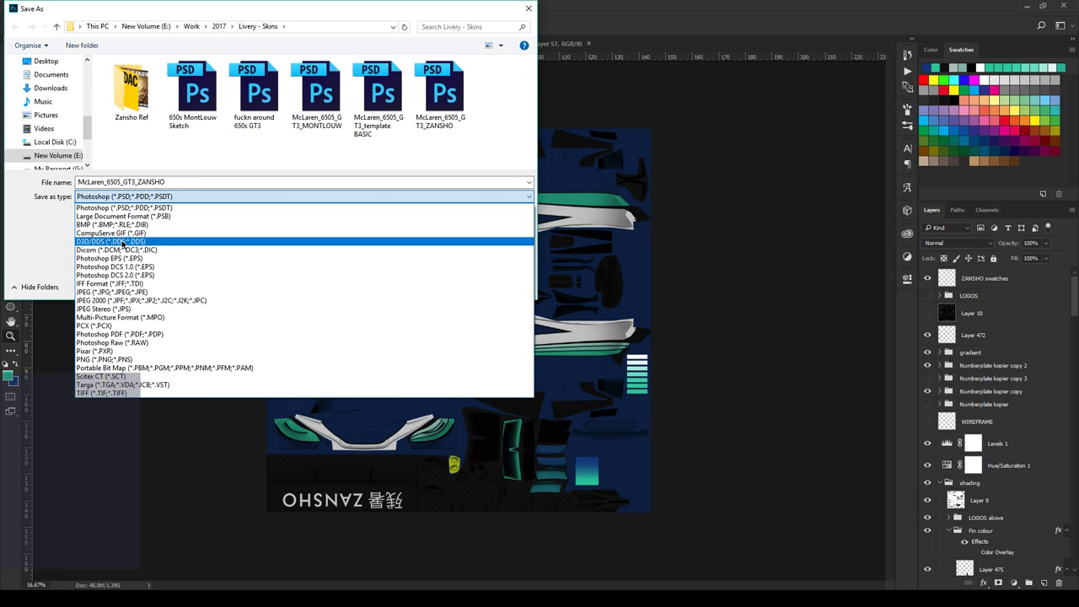
left_click(122, 242)
scroll(85, 134, "up", 5)
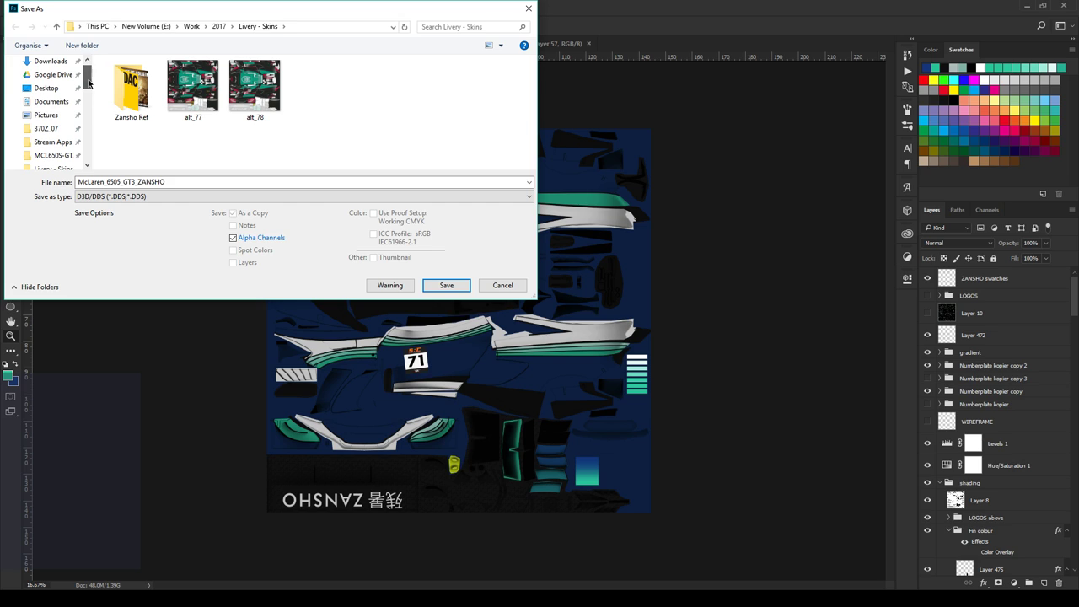
left_click(54, 155)
left_click(214, 104)
left_click(439, 285)
key("Left")
key("Return")
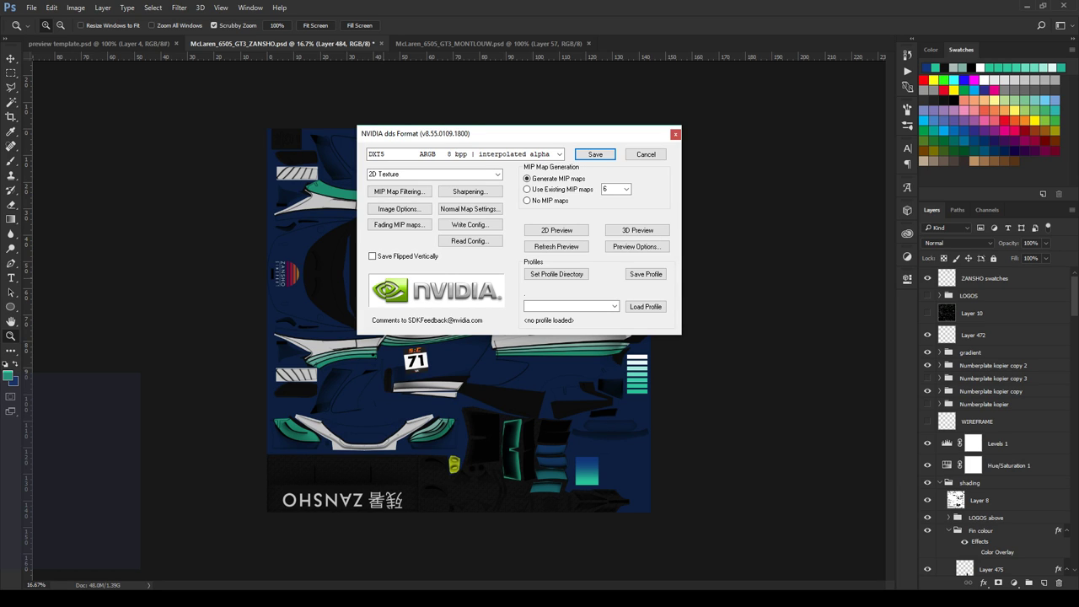
left_click(595, 154)
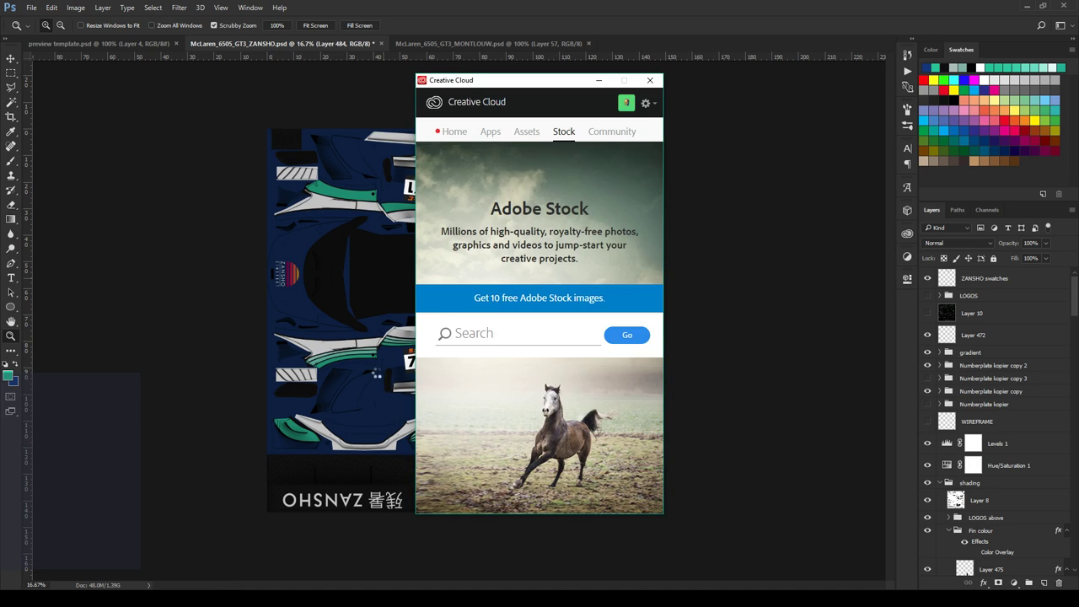
left_click(650, 80)
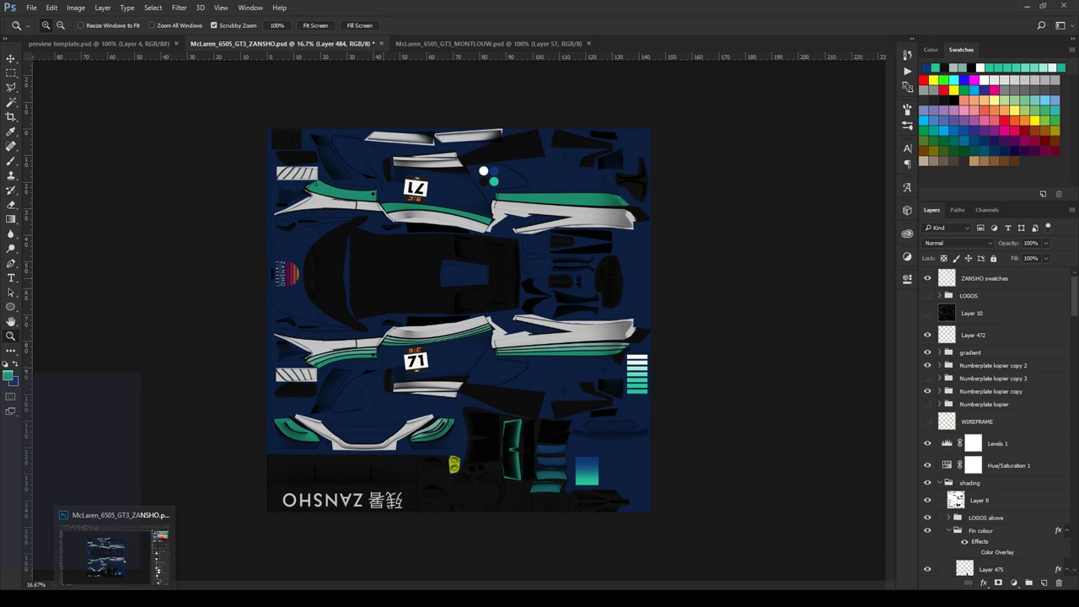
Step: Switch to rFactor 2 and examine the livery on the car's side, front and bonnet in the showroom
mouse_move(135, 598)
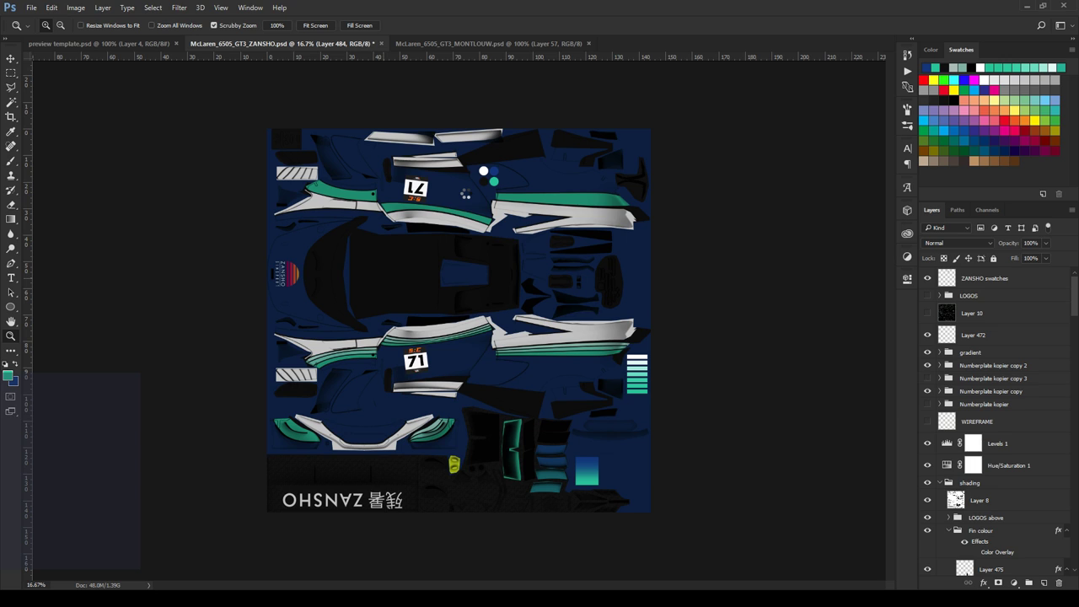
left_click(466, 196)
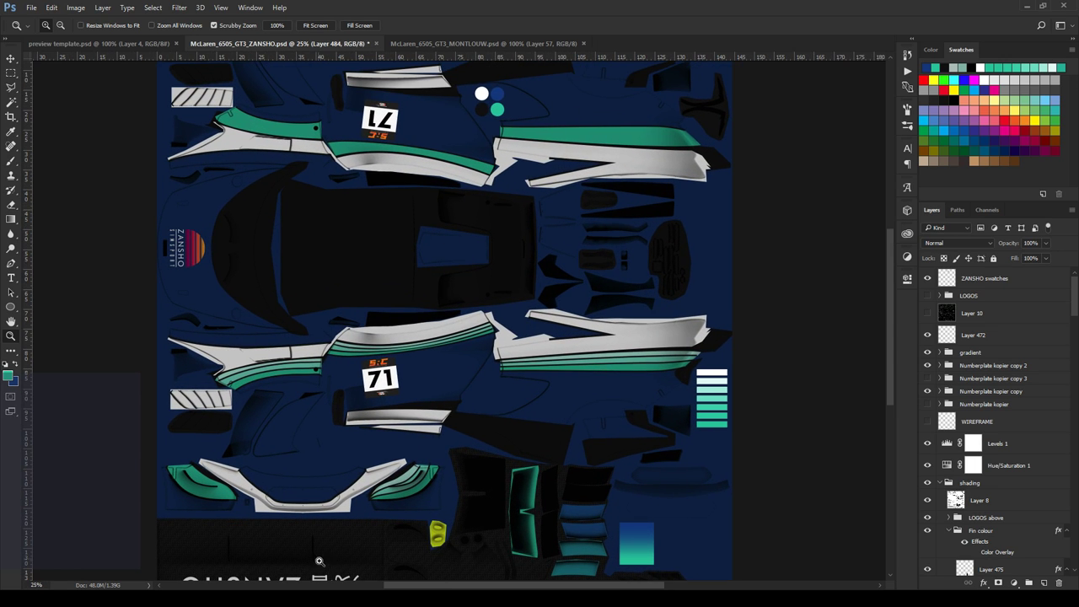
key("alt+Tab")
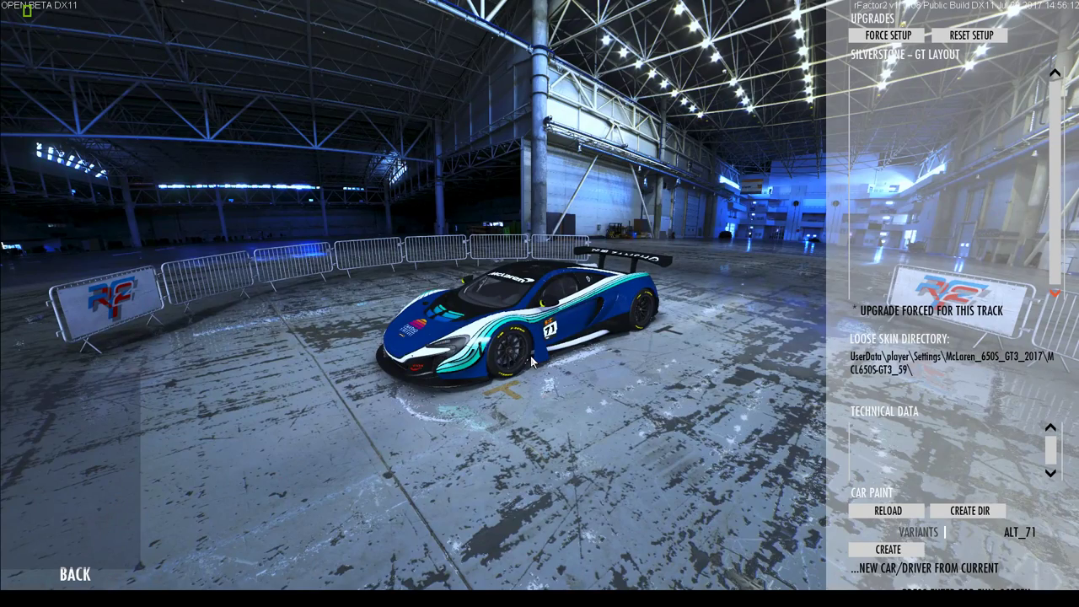
scroll(533, 352, "up", 5)
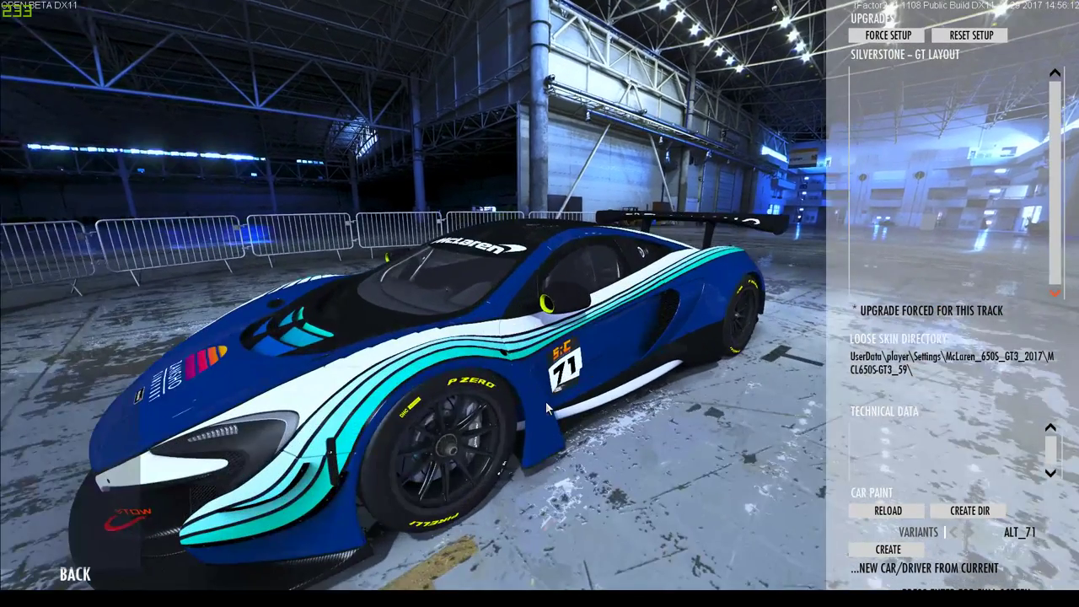
scroll(546, 404, "down", 2)
left_click_drag(594, 342, 613, 414)
scroll(615, 426, "up", 3)
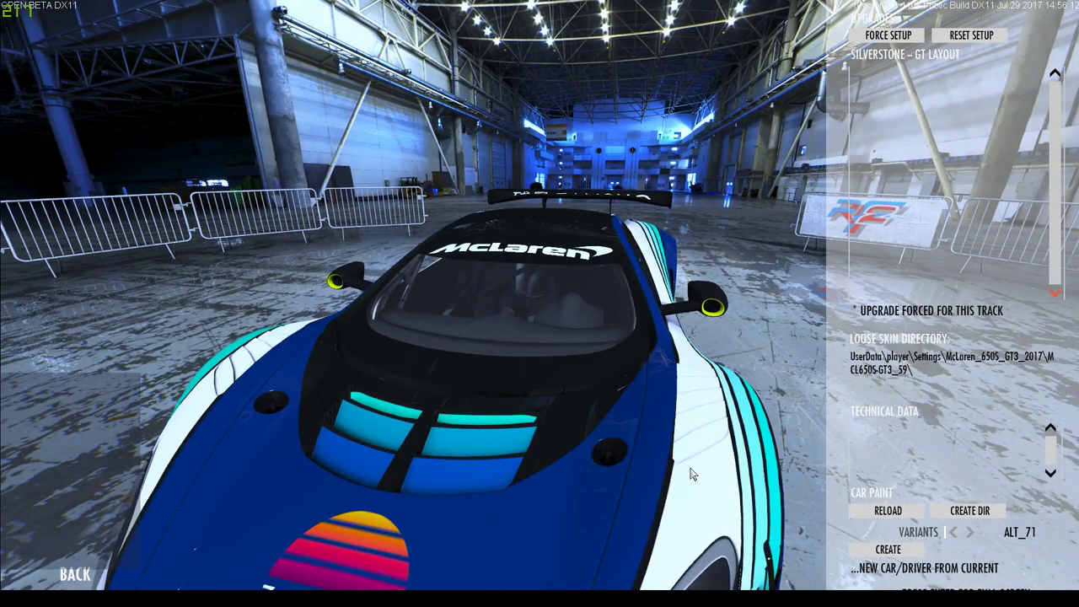
left_click_drag(673, 464, 523, 467)
left_click_drag(588, 465, 621, 311)
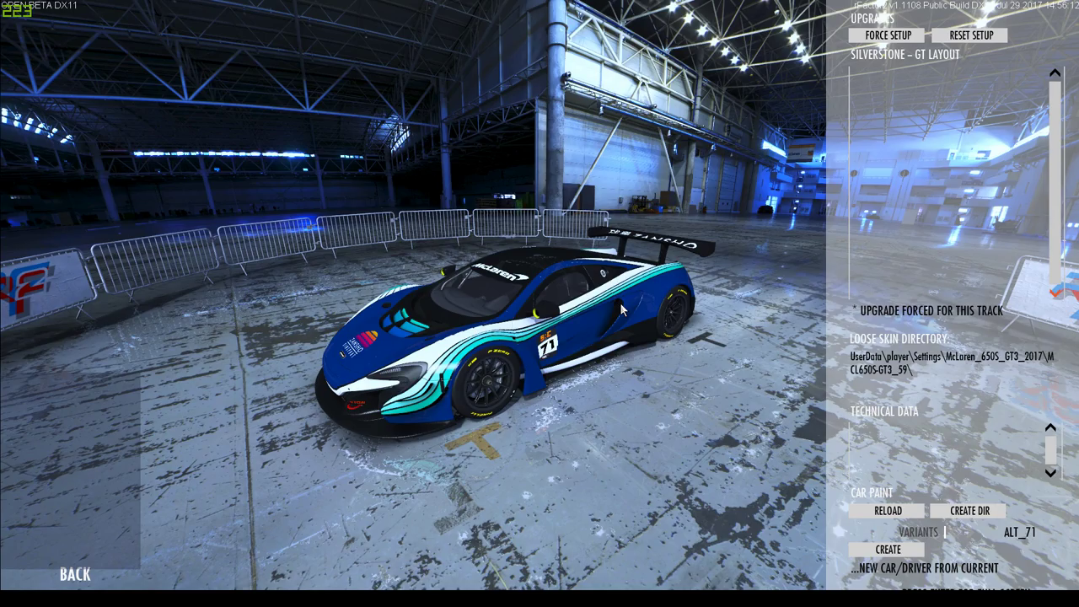
left_click_drag(621, 310, 600, 359)
Step: Switch back to Photoshop, hide shading Layer 8, and select the layer with the black pinstripes above the lower number 71
key("alt+Tab")
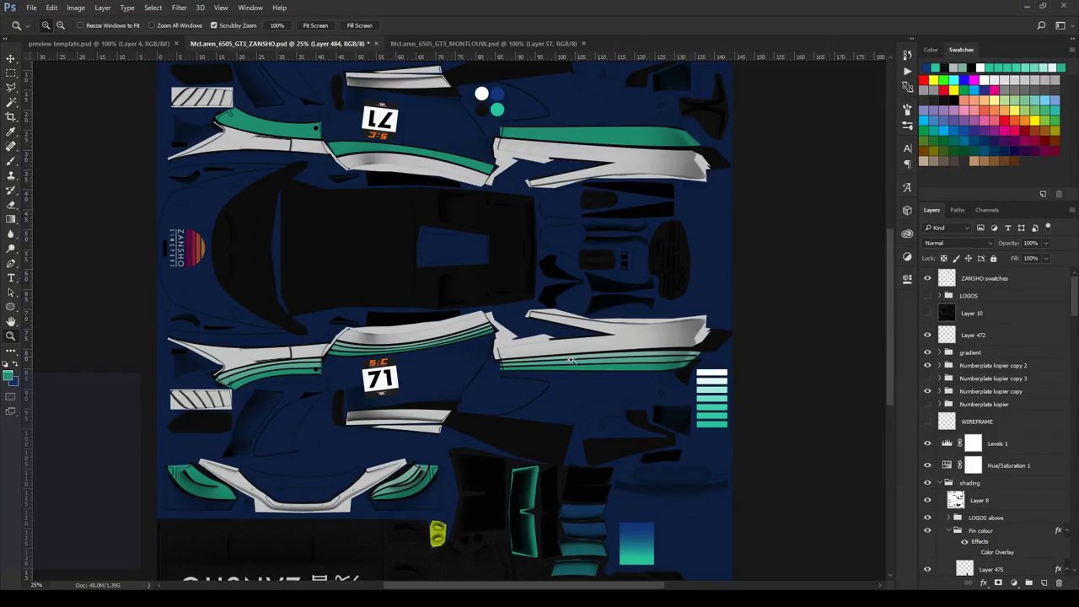
left_click(441, 358)
left_click(441, 359)
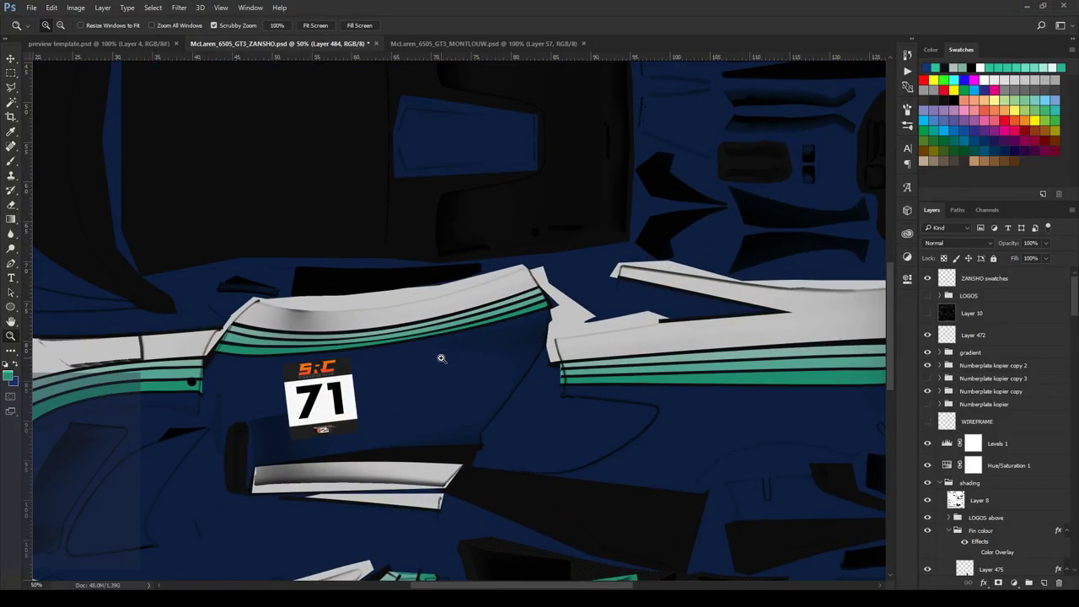
key("v")
left_click(465, 328, "ctrl")
left_click(927, 500)
key("ctrl")
left_click(542, 308, "ctrl")
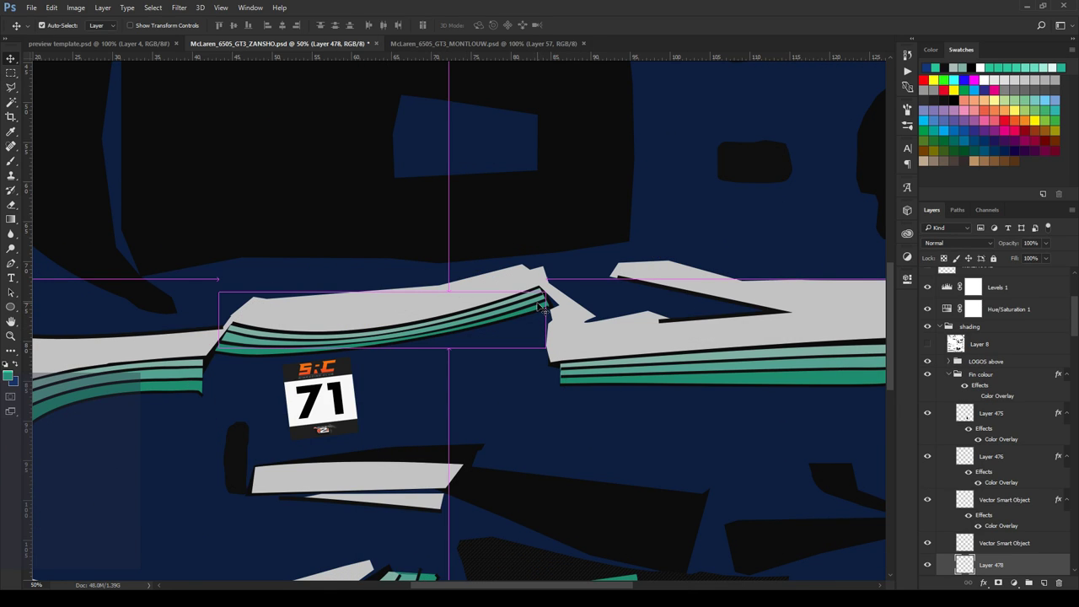
left_click_drag(462, 214, 540, 226)
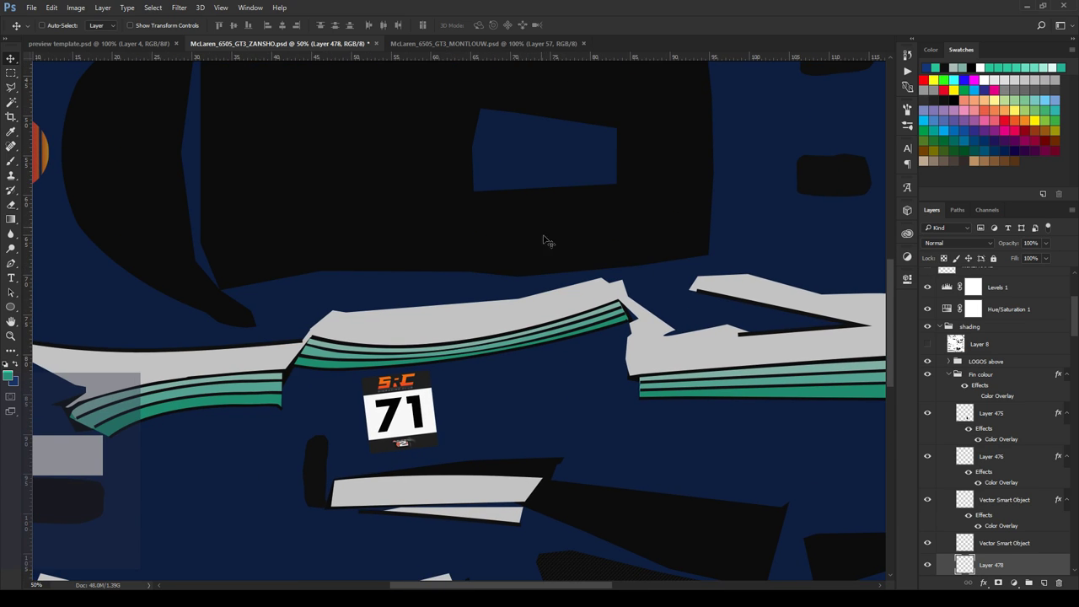
key("z")
left_click(602, 334, "alt")
left_click(602, 334, "alt")
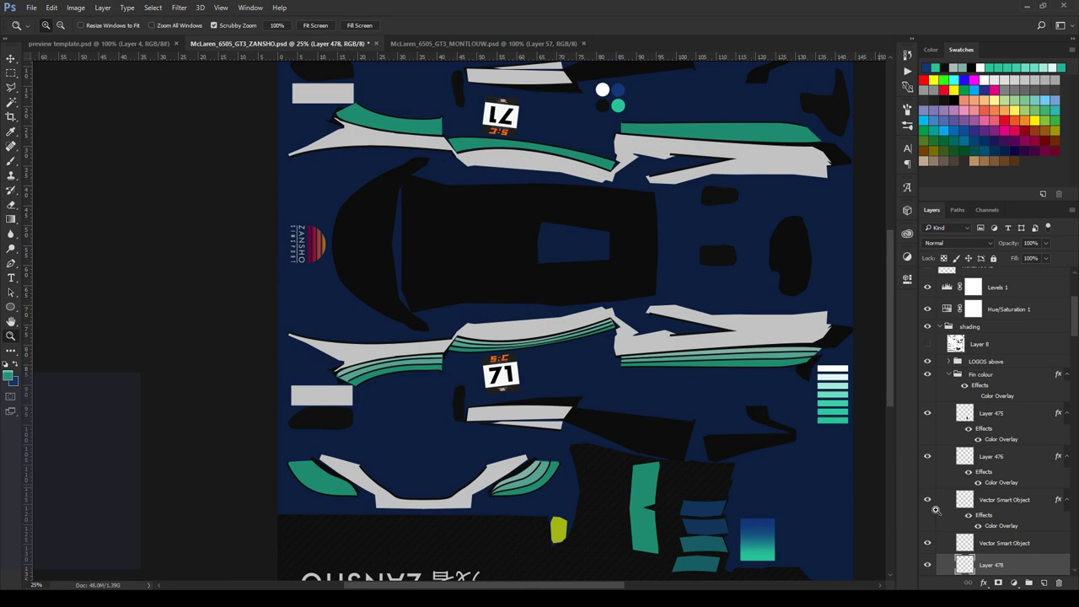
Step: Toggle the visibility of the stripe and edge-line layers one by one to identify which part of the livery each contains
scroll(972, 535, "down", 6)
left_click(928, 391)
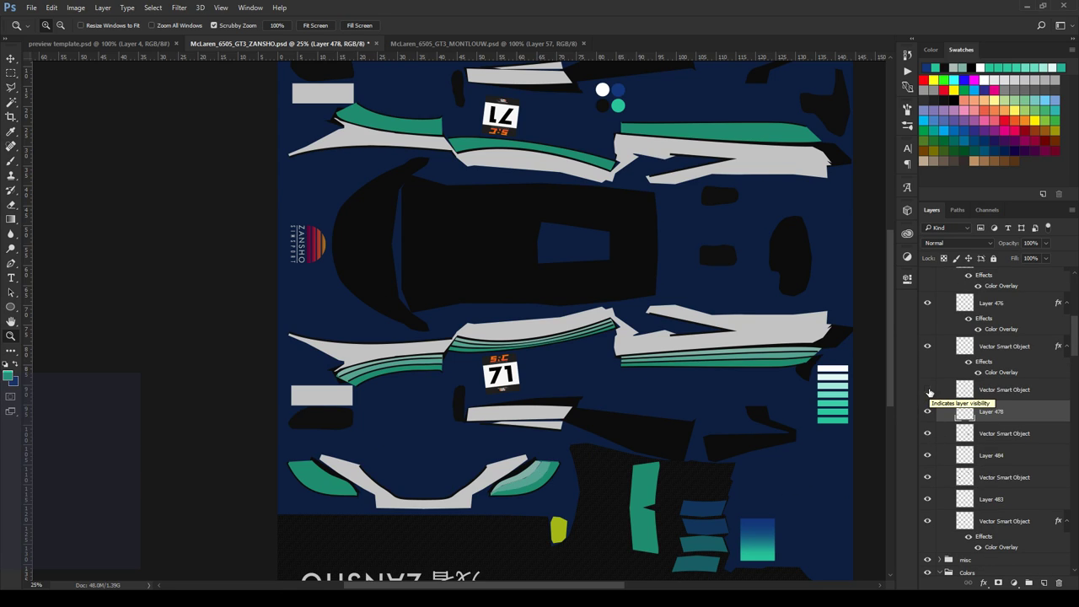
left_click(928, 390)
left_click(928, 412)
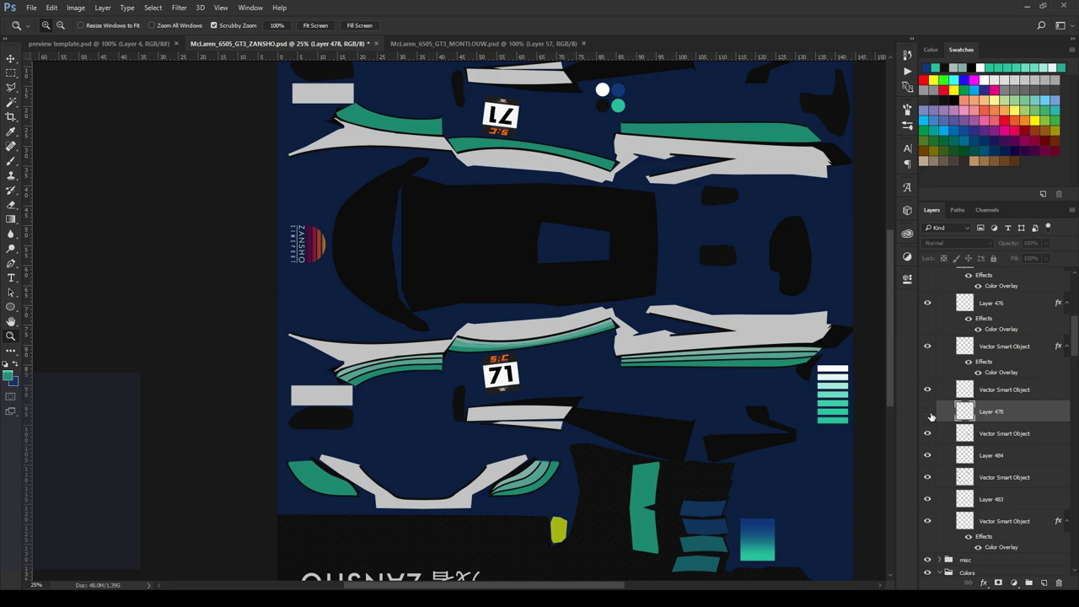
left_click(928, 413)
left_click(929, 434)
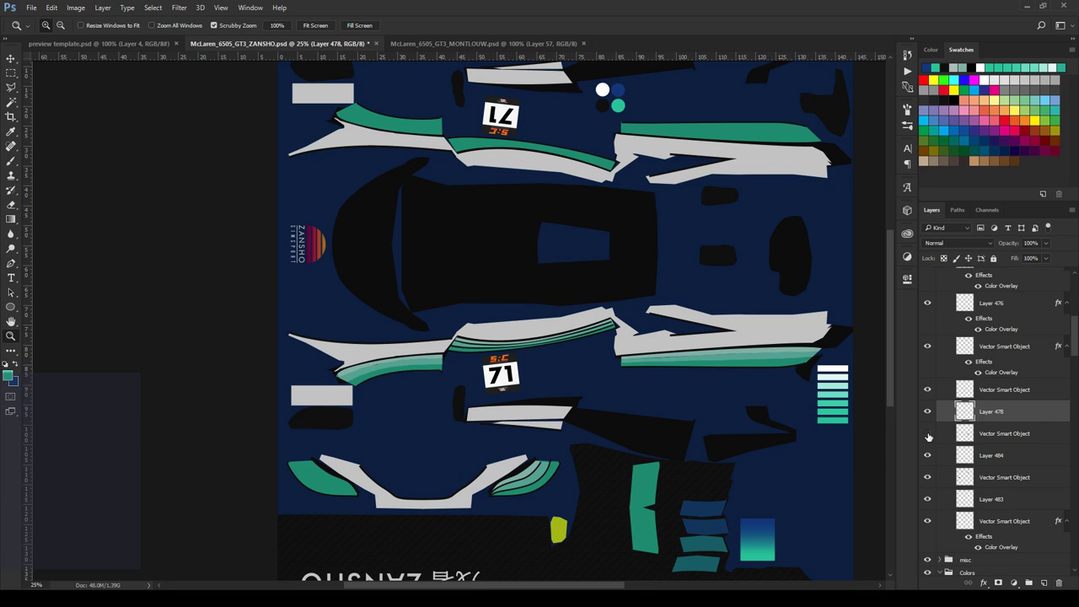
left_click(928, 434)
left_click(928, 456)
left_click(928, 456)
left_click(928, 477)
left_click(928, 477)
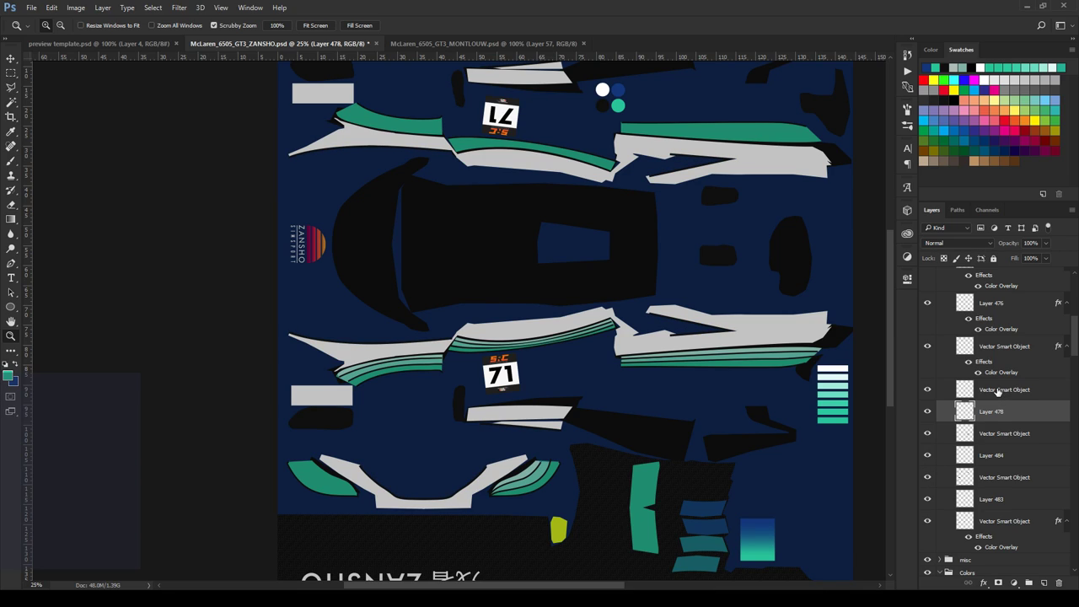
left_click(928, 434)
left_click(928, 434)
left_click(929, 411)
left_click(928, 411)
Step: Group Layer 478 with the Vector Smart Object directly below it and name the group "legft pstripe b"
left_click(999, 434)
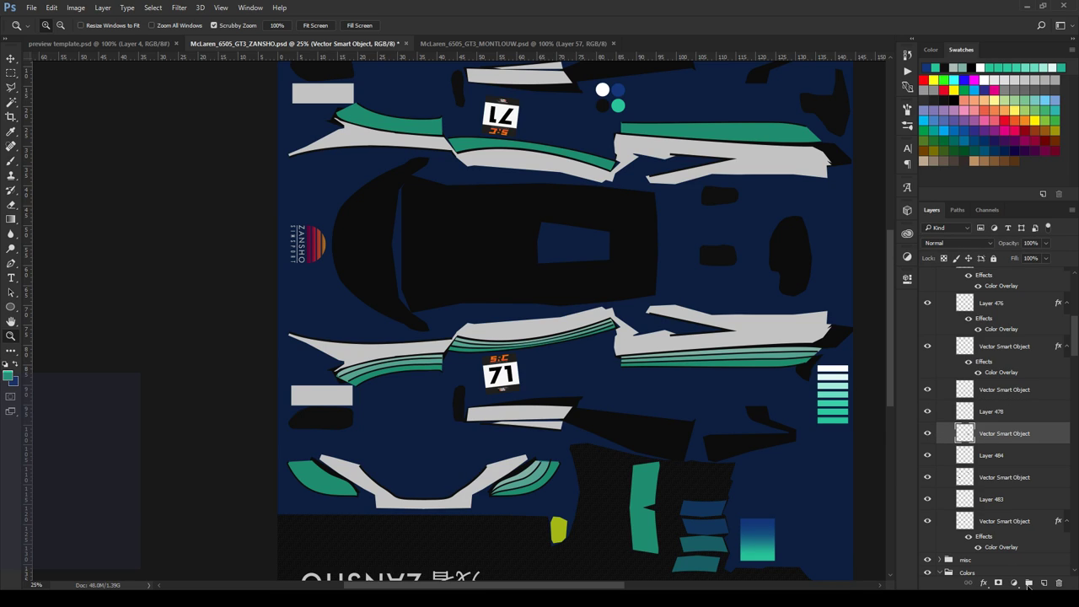
left_click(999, 413)
left_click(1001, 434, "shift")
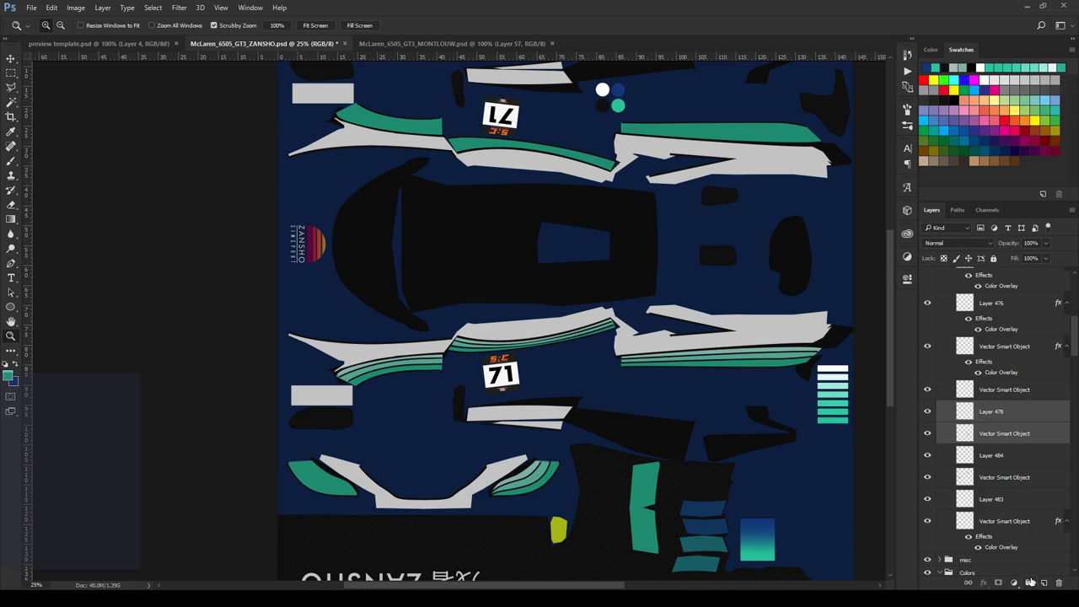
key("ctrl+g")
double_click(988, 408)
type("la stripe b")
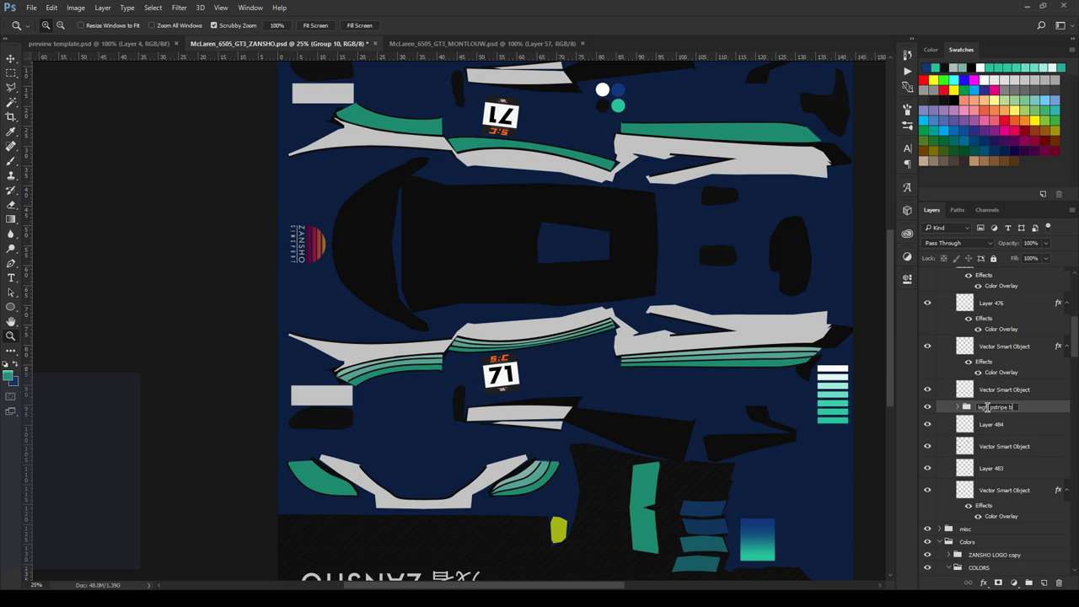
key("Return")
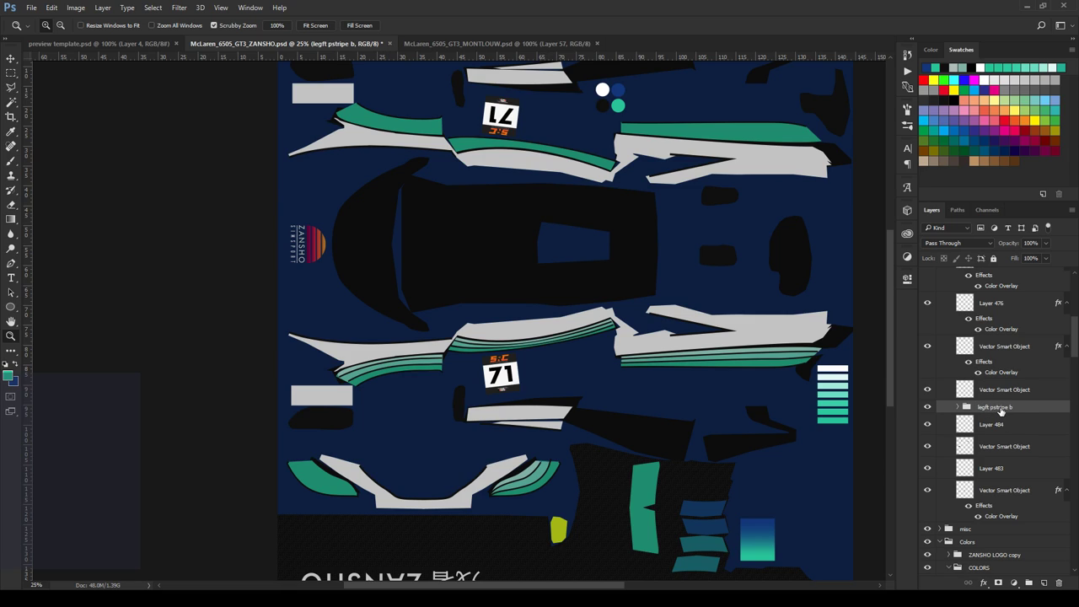
Step: Duplicate the group legft pstripe b, move the copy up toward the opposite car side, and flip it vertically
left_click_drag(1005, 411, 1044, 584)
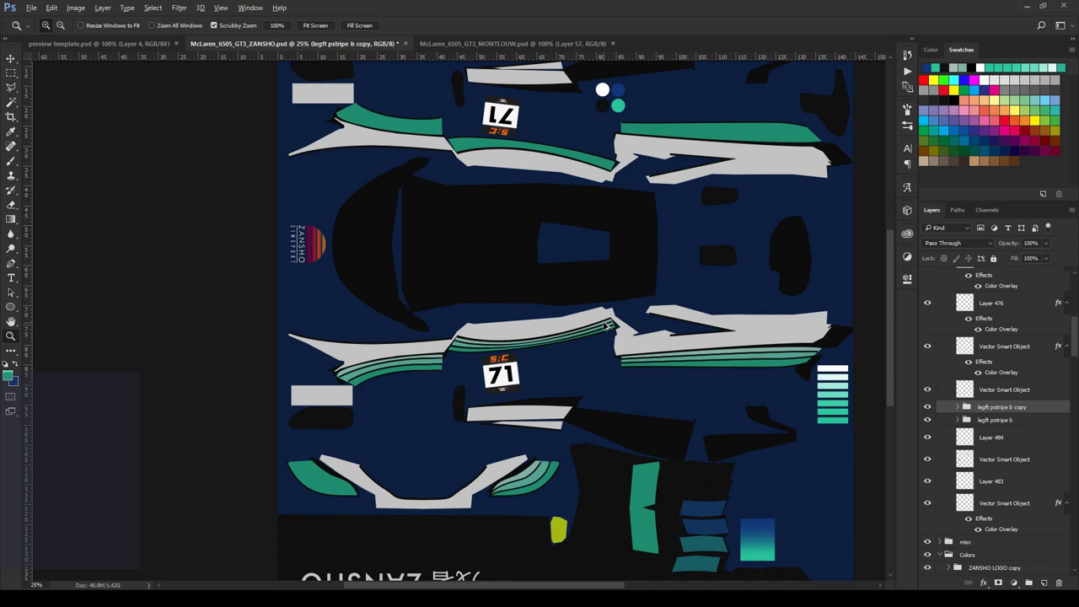
left_click_drag(607, 326, 601, 173)
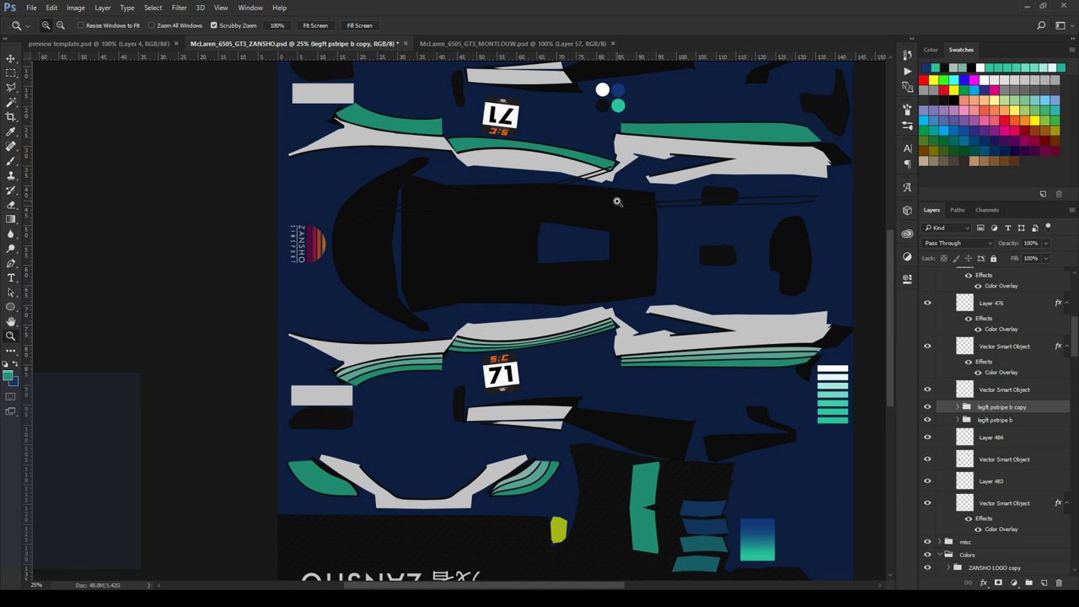
left_click(51, 8)
mouse_move(168, 249)
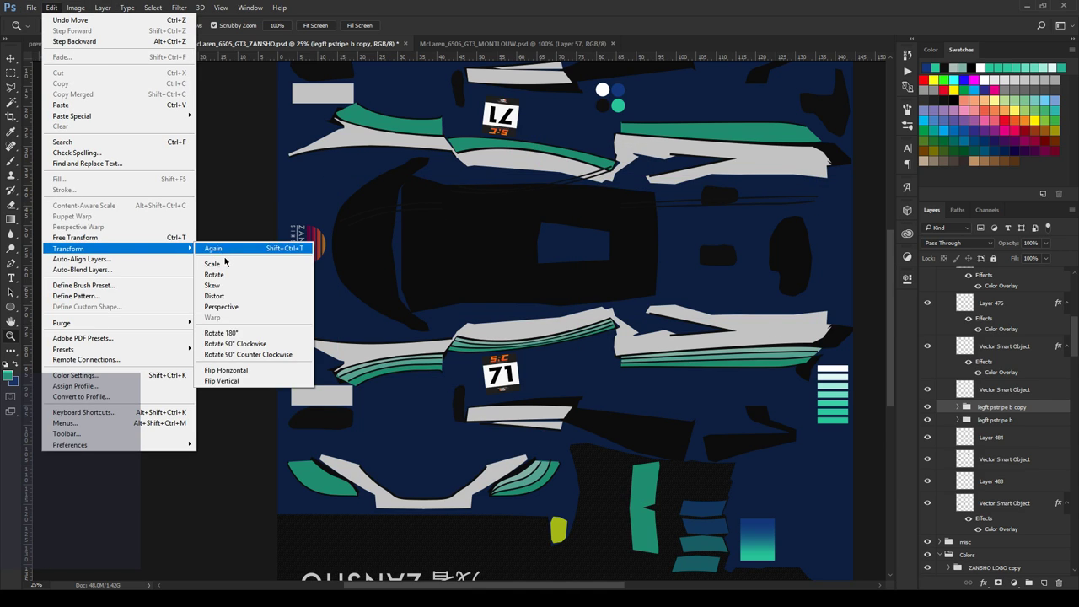
left_click(226, 381)
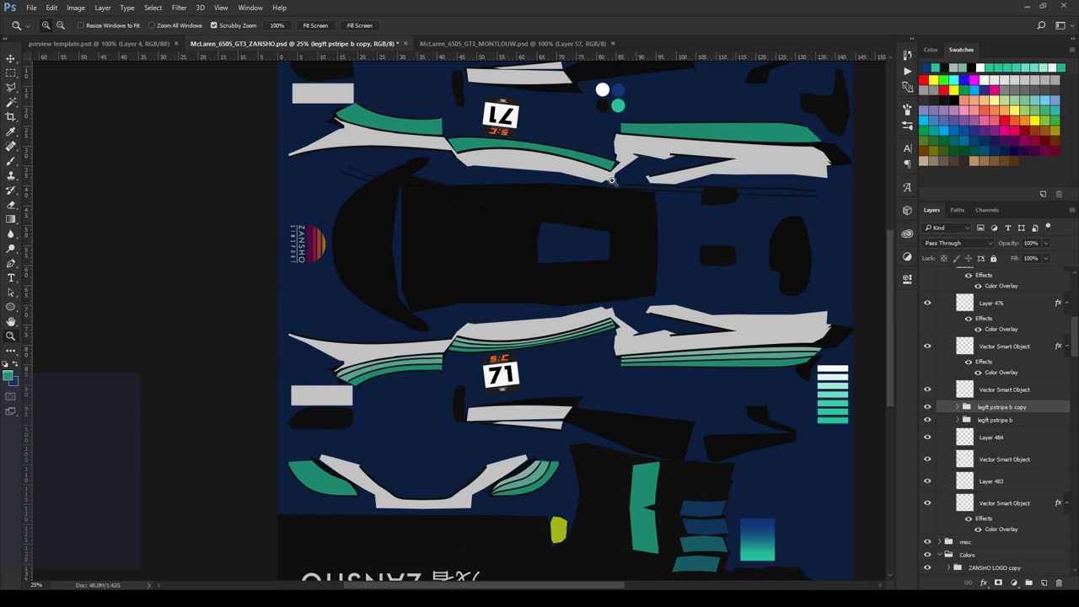
Step: Align the flipped black pinstripe copy over the green stripes on the upper car side
left_click_drag(623, 191, 625, 129)
key("ctrl+Down")
key("ctrl+Down")
key("ctrl+Down")
key("ctrl+Down")
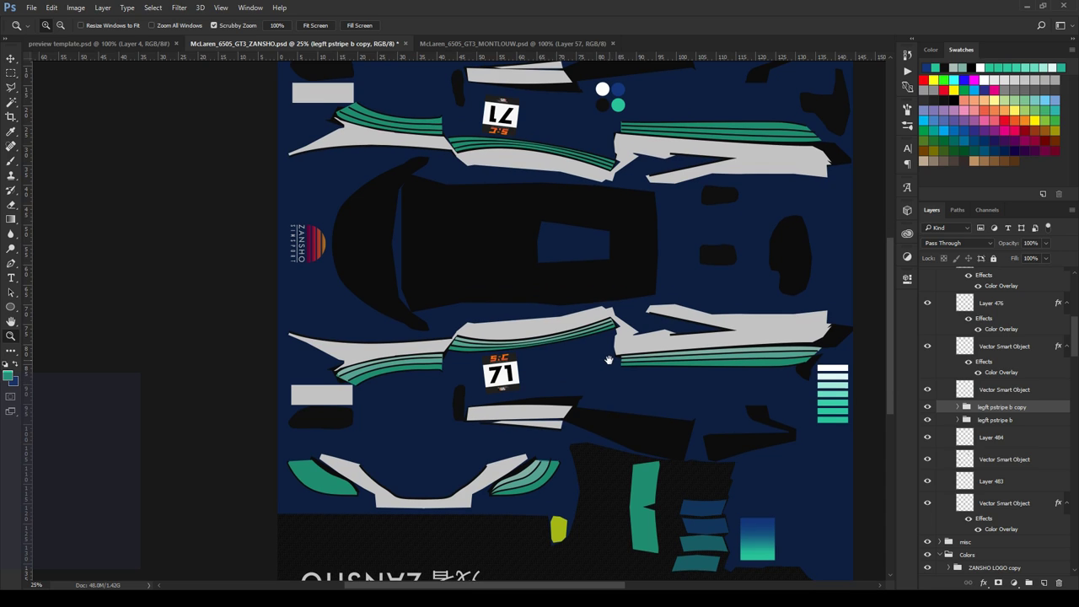
Step: Locate the Vector Smart Object with the front bumper's black pinstripes by toggling layer visibility, and duplicate it
scroll(607, 362, "down", 1)
key("v")
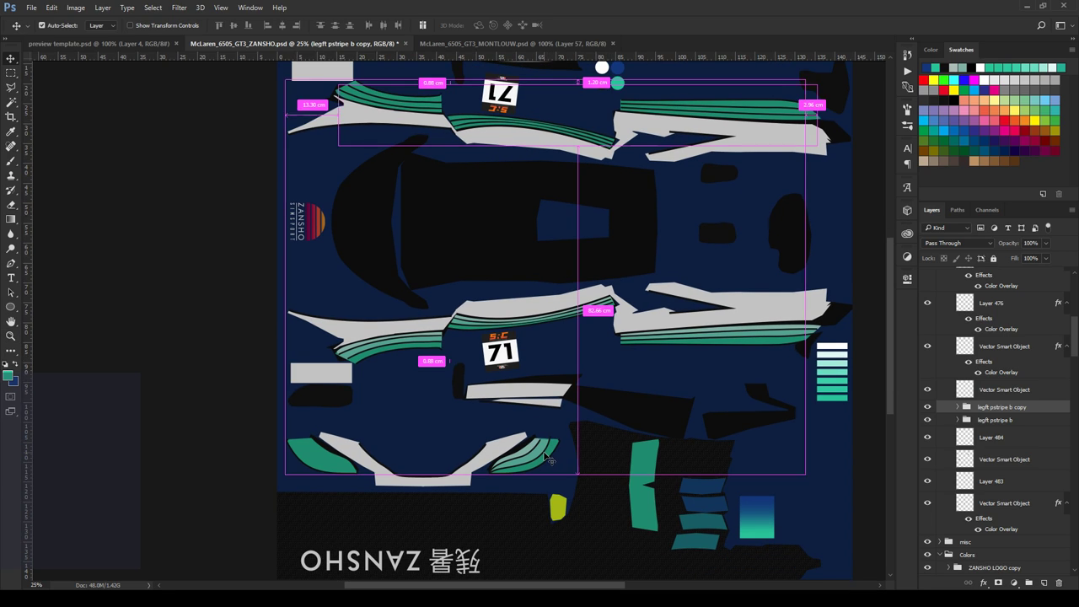
left_click(548, 458)
left_click(925, 566)
left_click(925, 566)
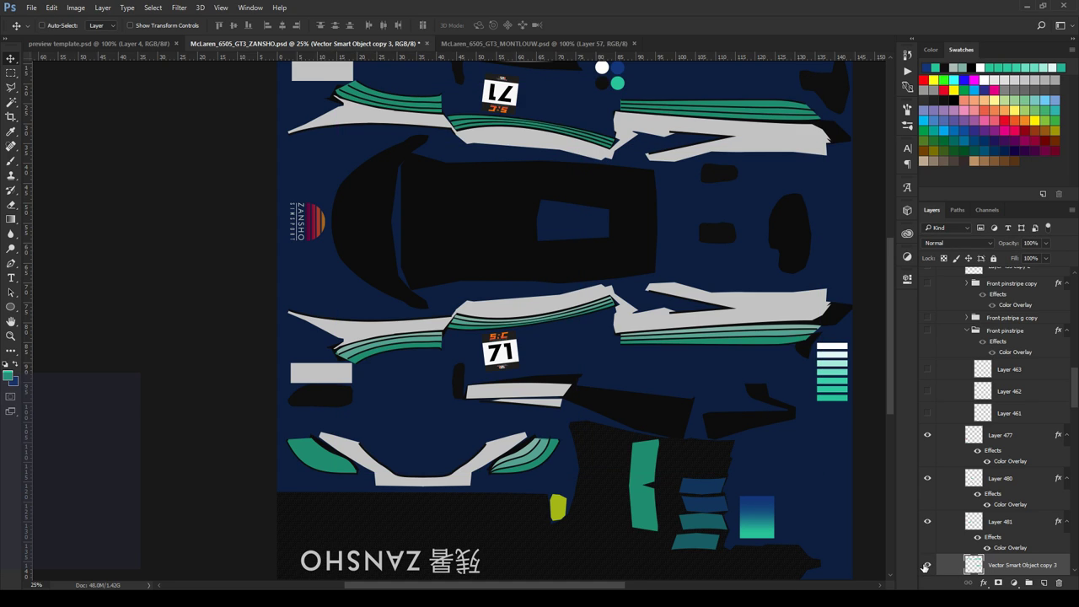
left_click(533, 455)
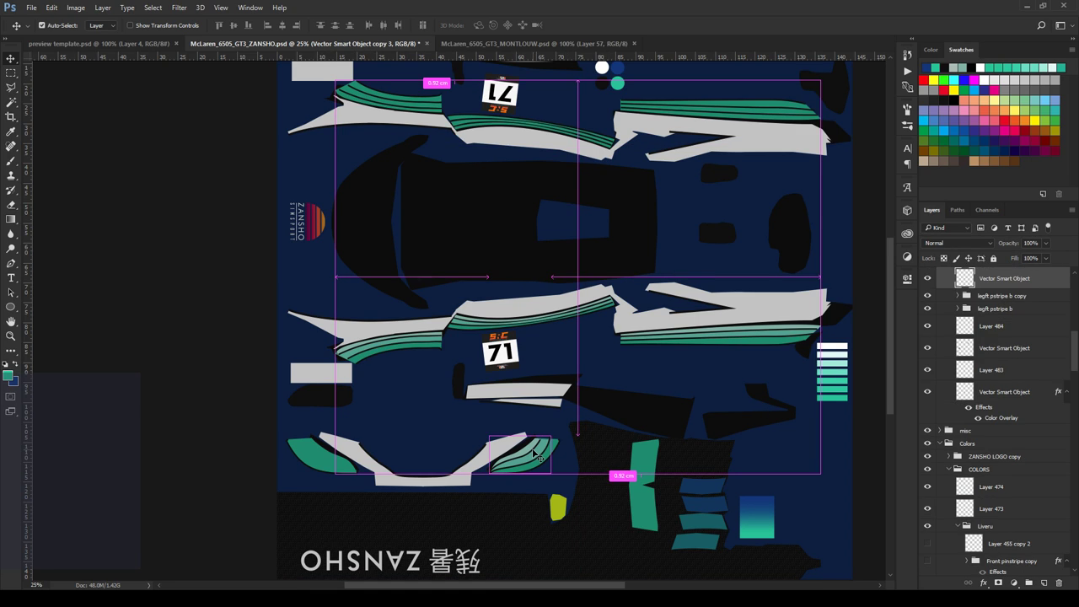
left_click(928, 279)
left_click(928, 279)
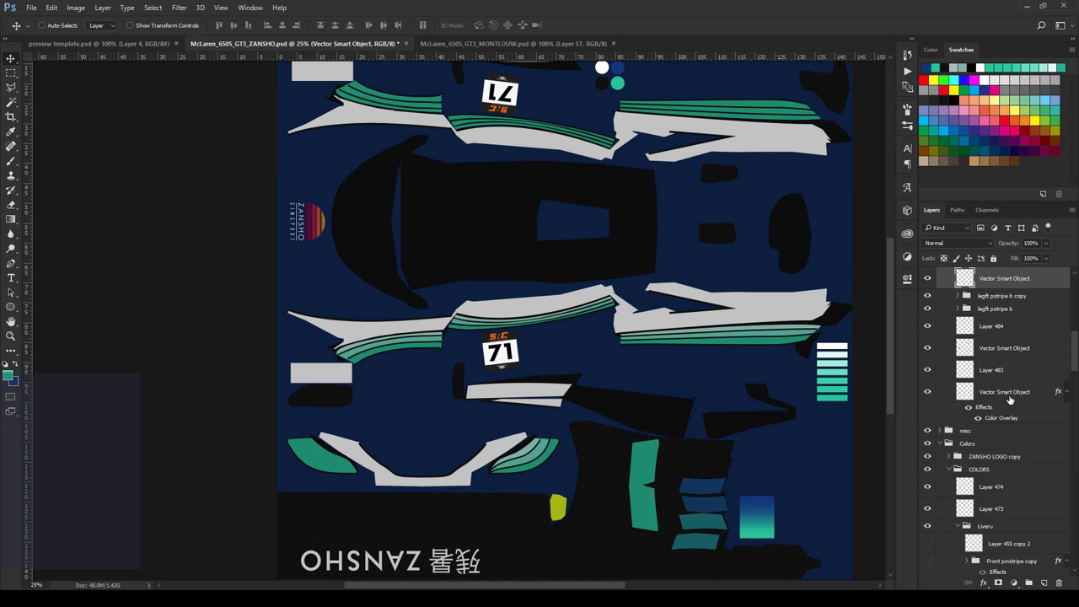
scroll(1009, 400, "up", 3)
left_click_drag(1011, 367, 1043, 582)
Step: Place a copy of the bumper pinstripes toward the bumper's opposite end and delete the surplus Vector Smart Object copy 4
left_click(527, 458, "ctrl")
left_click_drag(529, 457, 369, 457)
left_click(1001, 387)
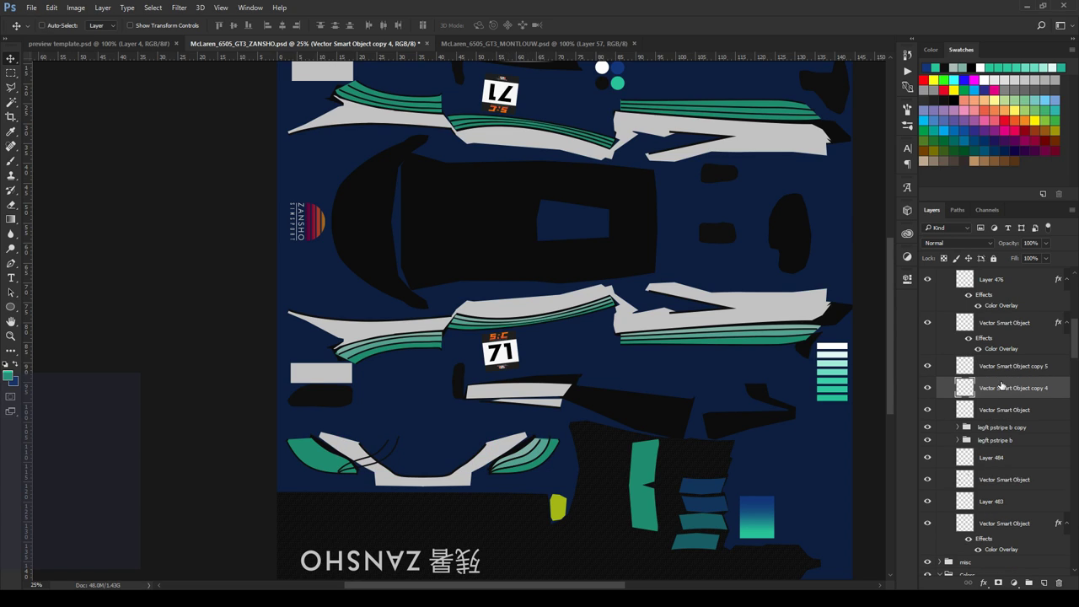
key("Delete")
Step: Flip Vector Smart Object copy 5 horizontally and align its pinstripes over the plain green area of the front bumper
left_click(981, 371)
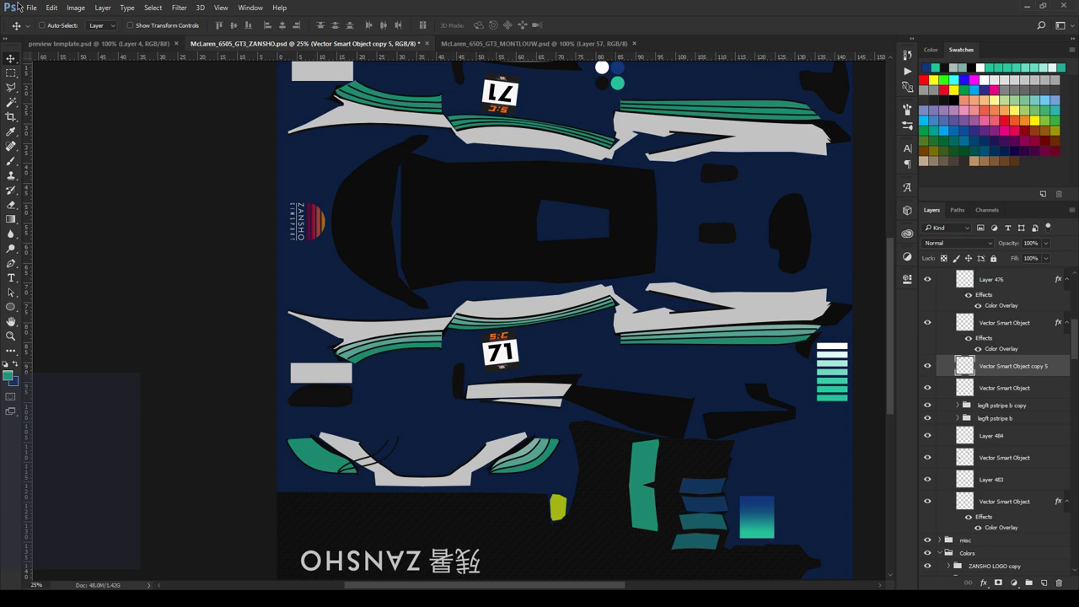
left_click(51, 7)
mouse_move(152, 249)
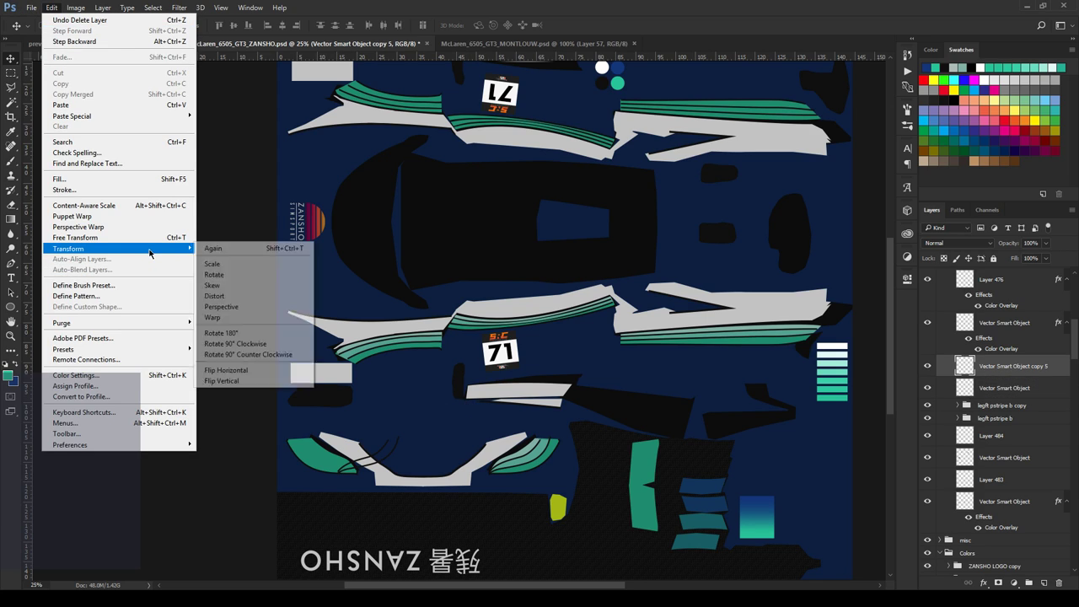
left_click(259, 381)
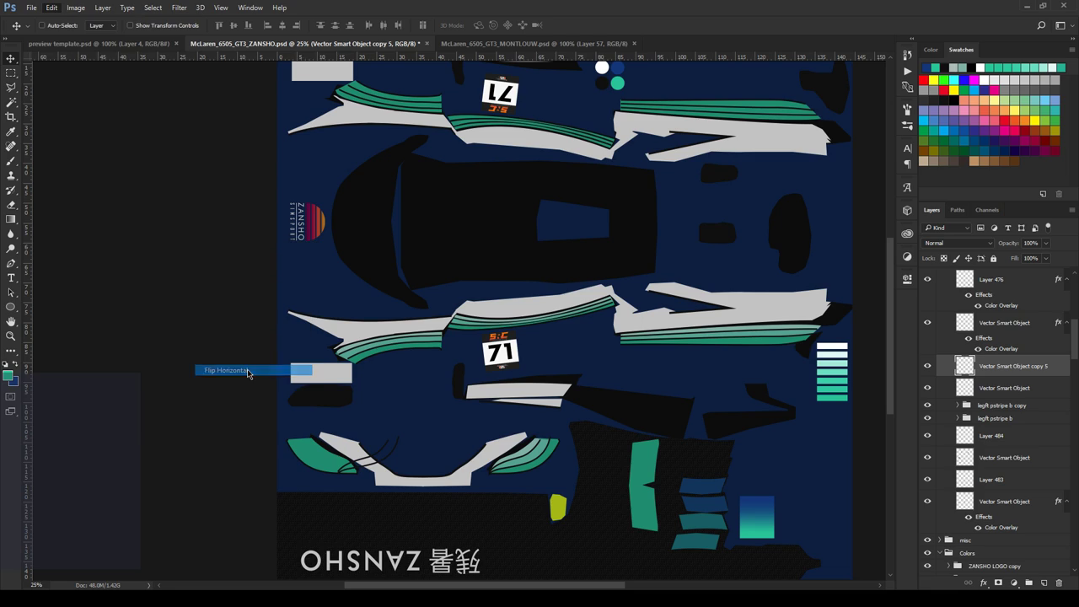
left_click_drag(384, 463, 342, 462)
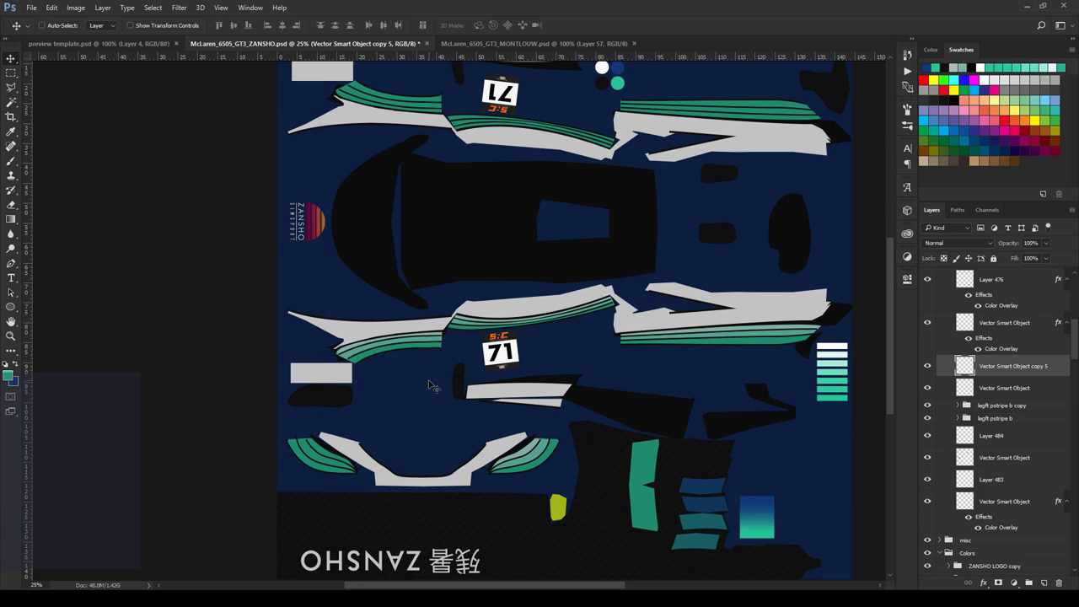
Step: Toggle the visibility of Layer 480 and Layer 481 to identify which light green stripes each contains
left_click_drag(472, 272, 433, 270)
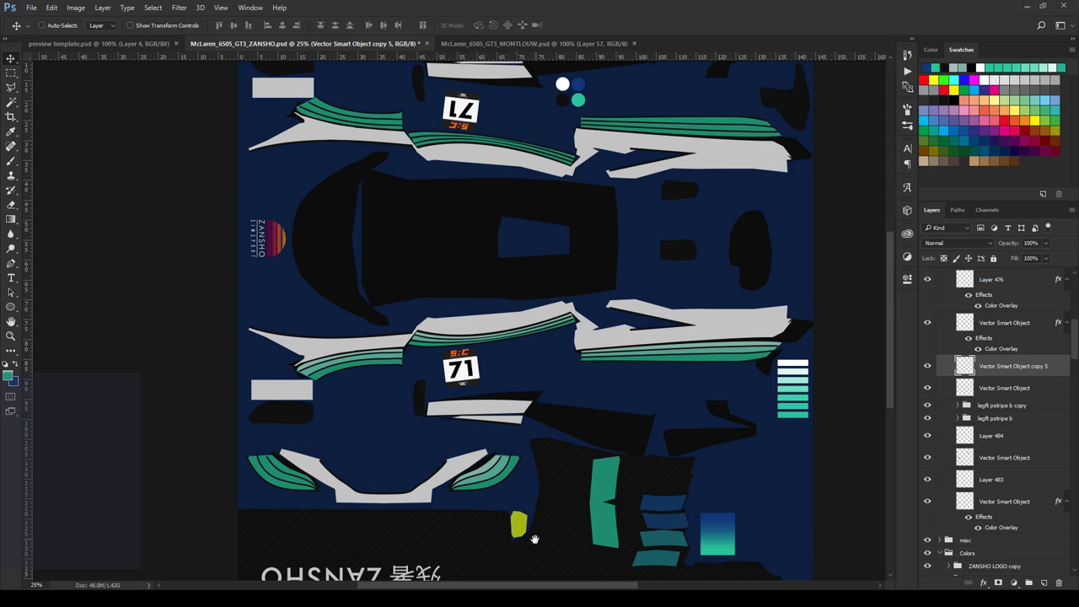
key("ctrl")
left_click(732, 357, "ctrl")
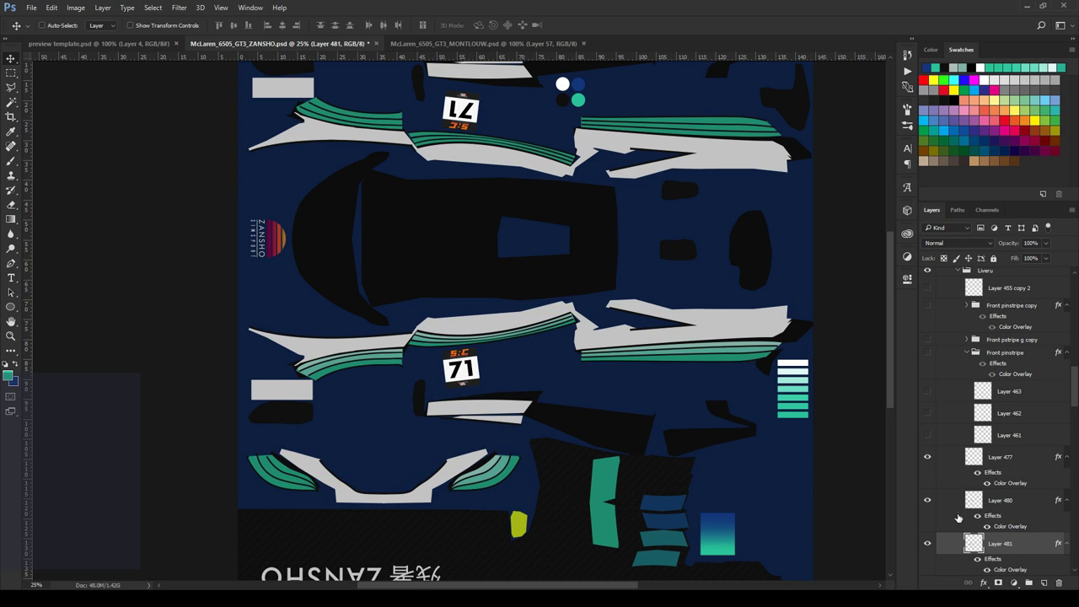
scroll(927, 388, "down", 2)
left_click(928, 368)
left_click(928, 369)
left_click(928, 412)
left_click(927, 413)
Step: Group Layer 480 and Layer 481 and name the group "left pstripe g"
left_click(1020, 375)
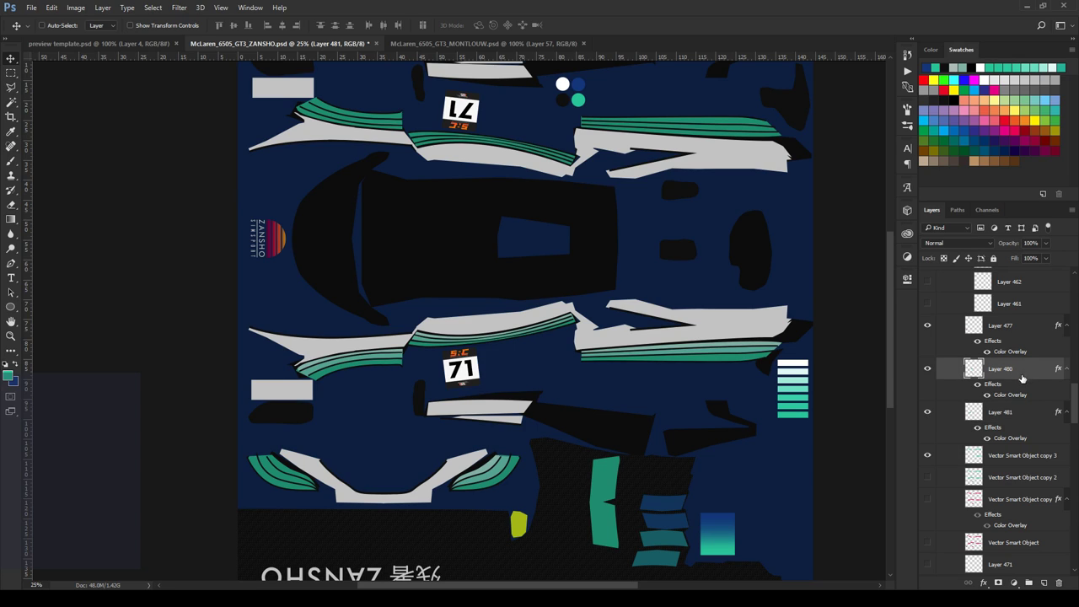
left_click(1013, 418, "shift")
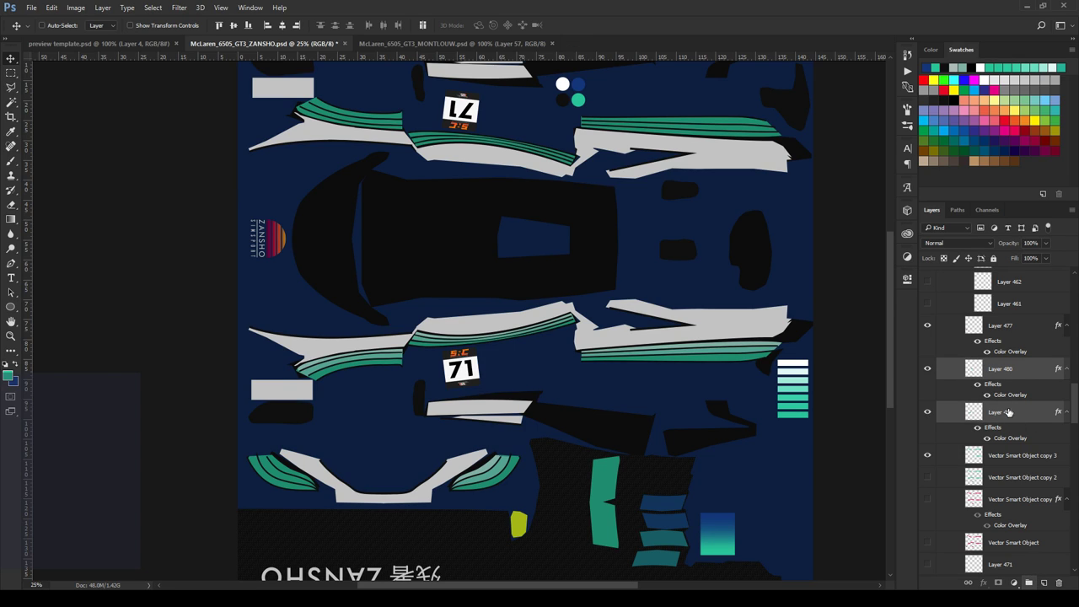
key("ctrl+g")
double_click(996, 365)
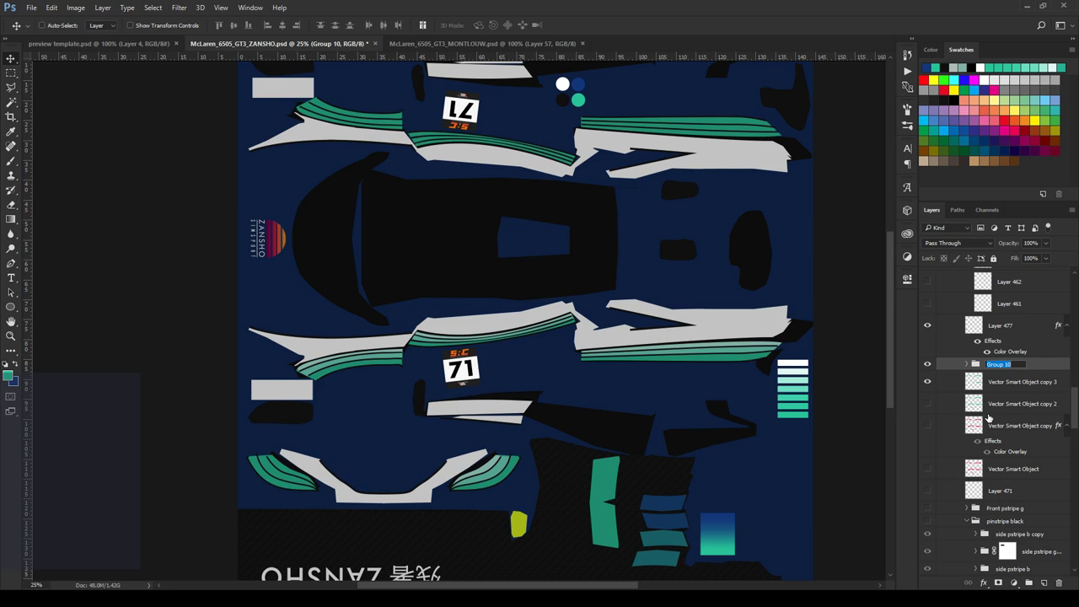
type("left pstripe g")
key("Return")
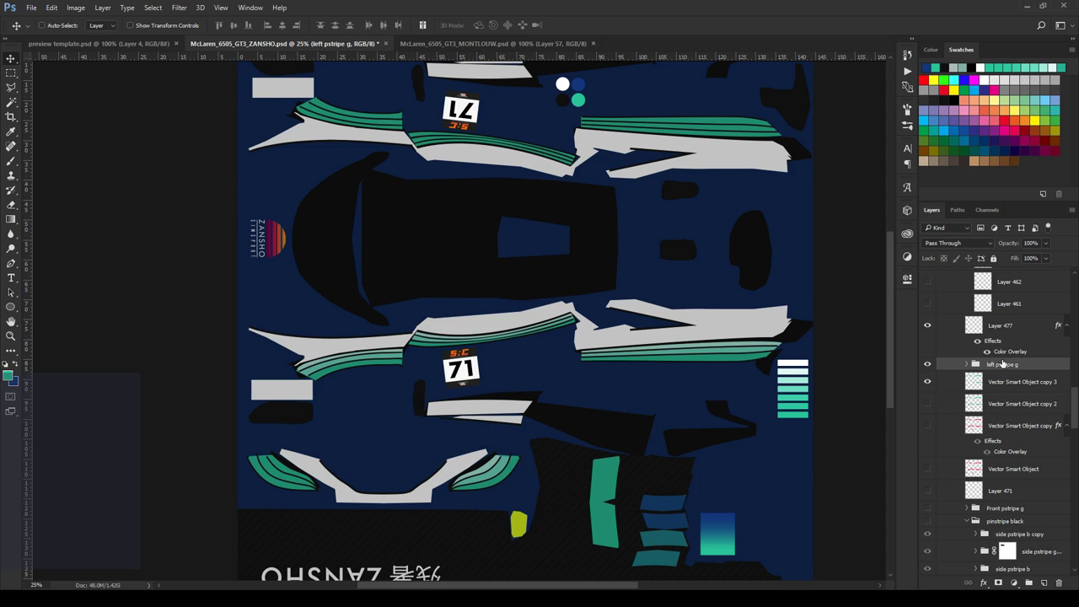
Step: Duplicate the group left pstripe g, expand the copy, and move its stripes up over the roof area
key("ctrl+j")
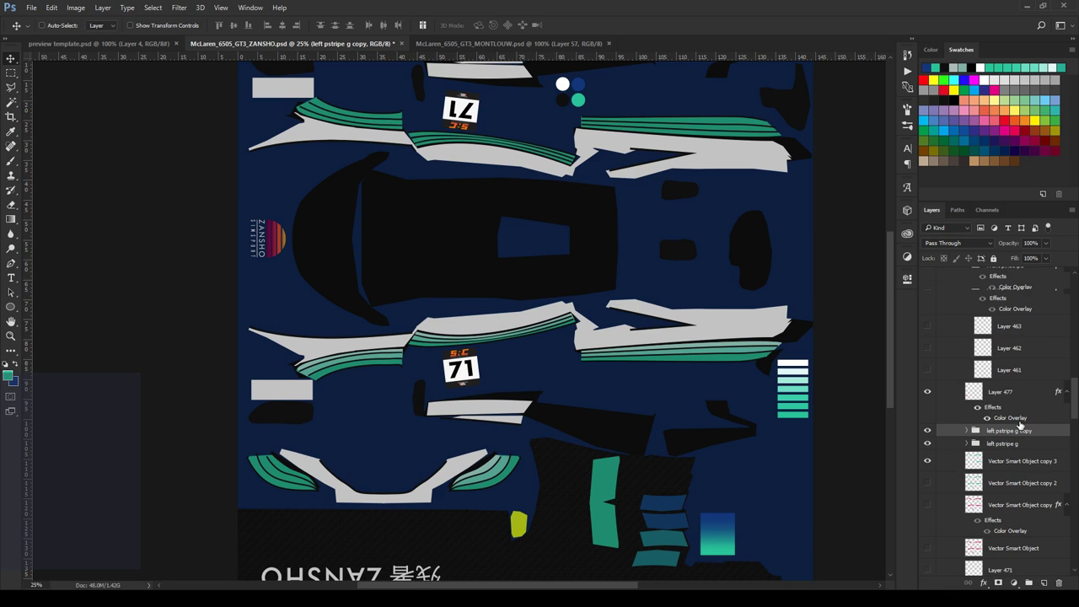
left_click_drag(730, 361, 713, 194)
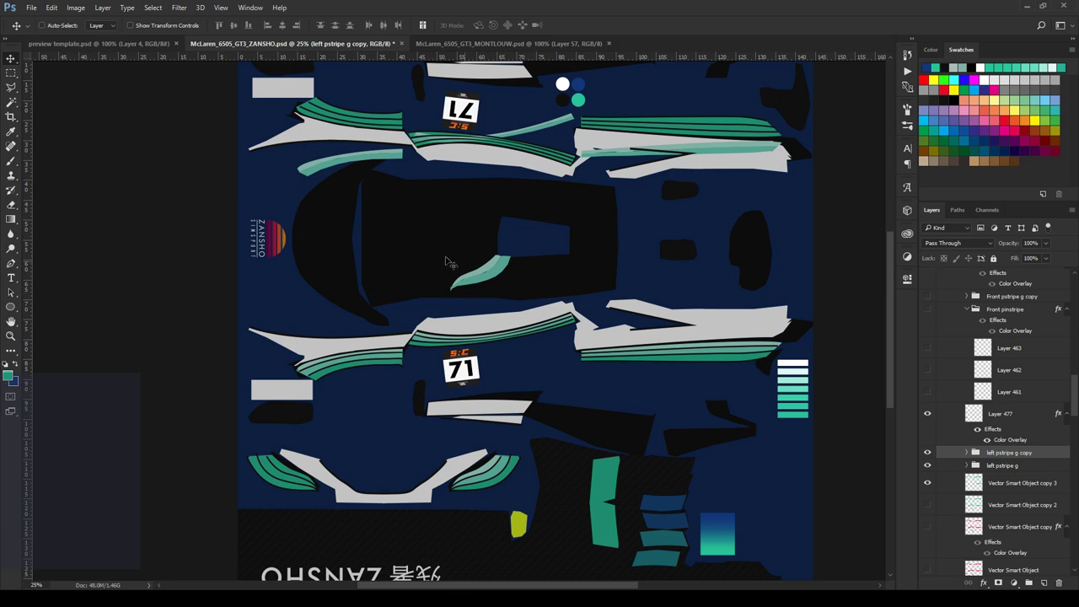
key("ctrl+z")
left_click(967, 454)
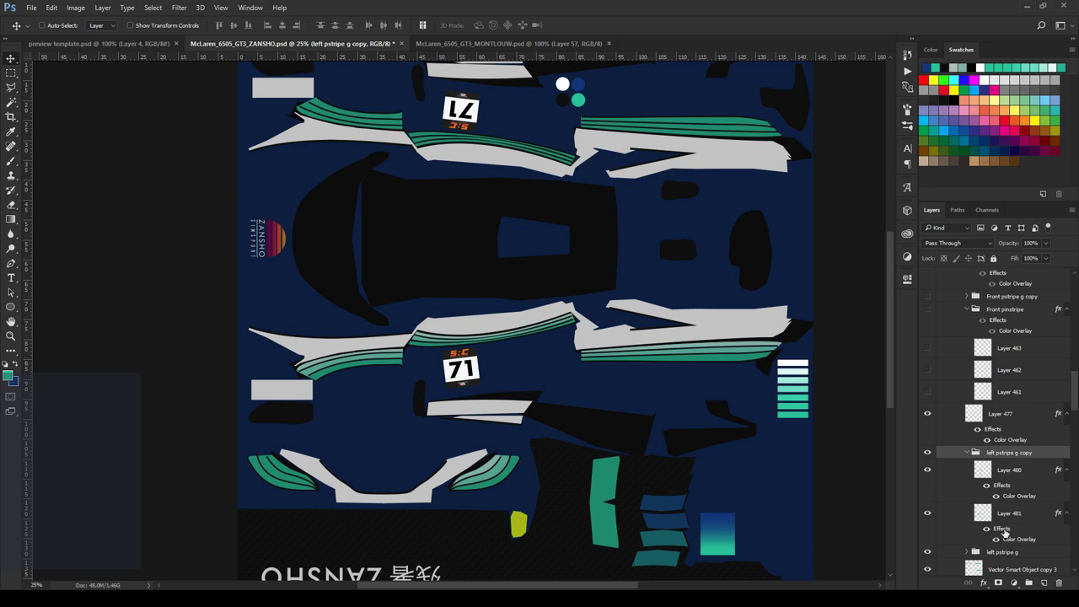
scroll(995, 493, "down", 4)
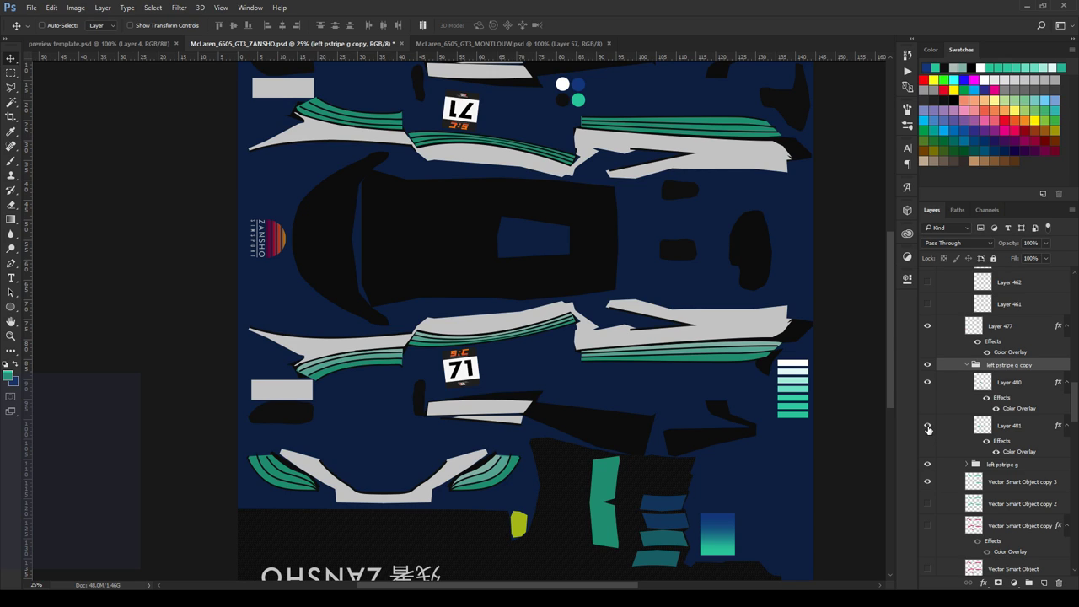
left_click_drag(613, 246, 607, 122)
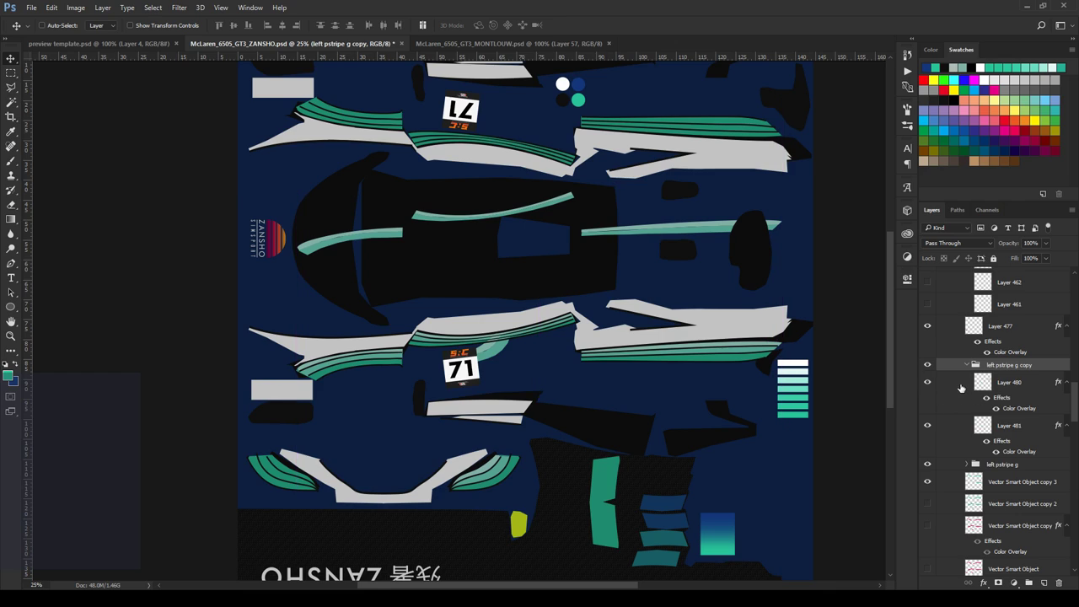
Step: Cut the bumper stripe piece beside the lower number 71 from the copied group's Layer 480 into a new layer
left_click(928, 383)
left_click(928, 384)
left_click(929, 383)
left_click(928, 384)
left_click(14, 91)
left_click(12, 73)
left_click_drag(554, 274, 391, 408)
right_click(513, 360)
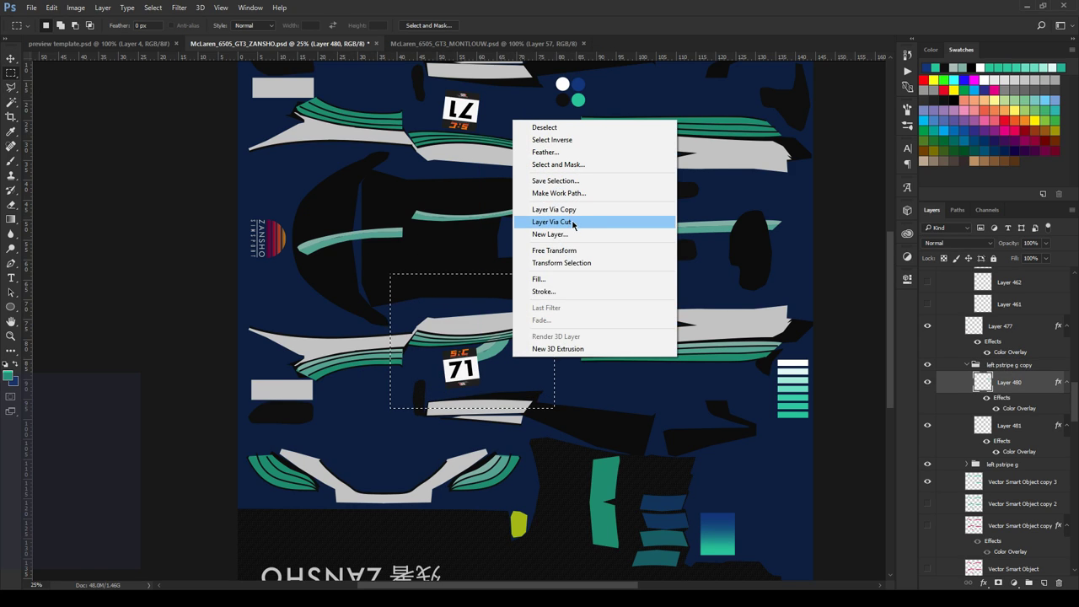
left_click(602, 223)
Step: Cut the matching bumper stripe piece from the copied group's Layer 481 into its own layer
left_click(1019, 430)
left_click(927, 425)
left_click(928, 426)
left_click(931, 472)
left_click(929, 471)
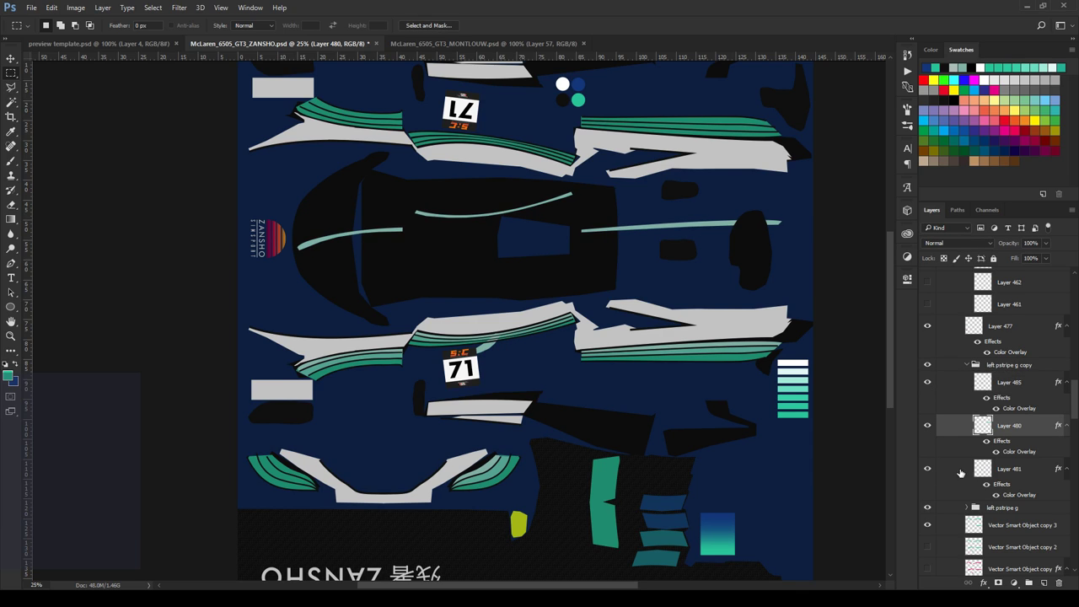
left_click(944, 472)
left_click_drag(586, 263, 384, 403)
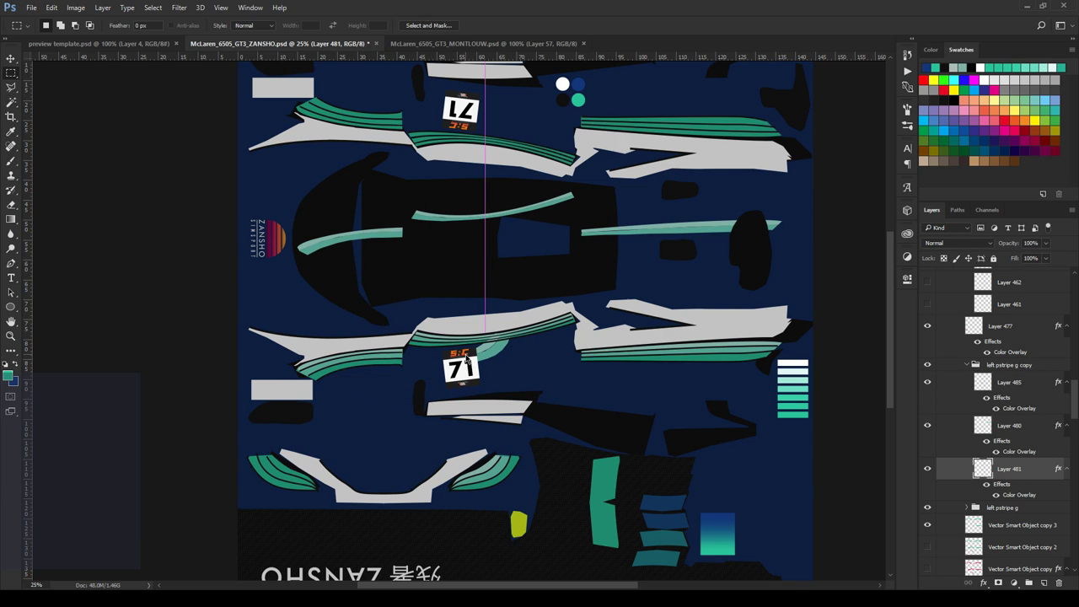
right_click(466, 354)
left_click(518, 219)
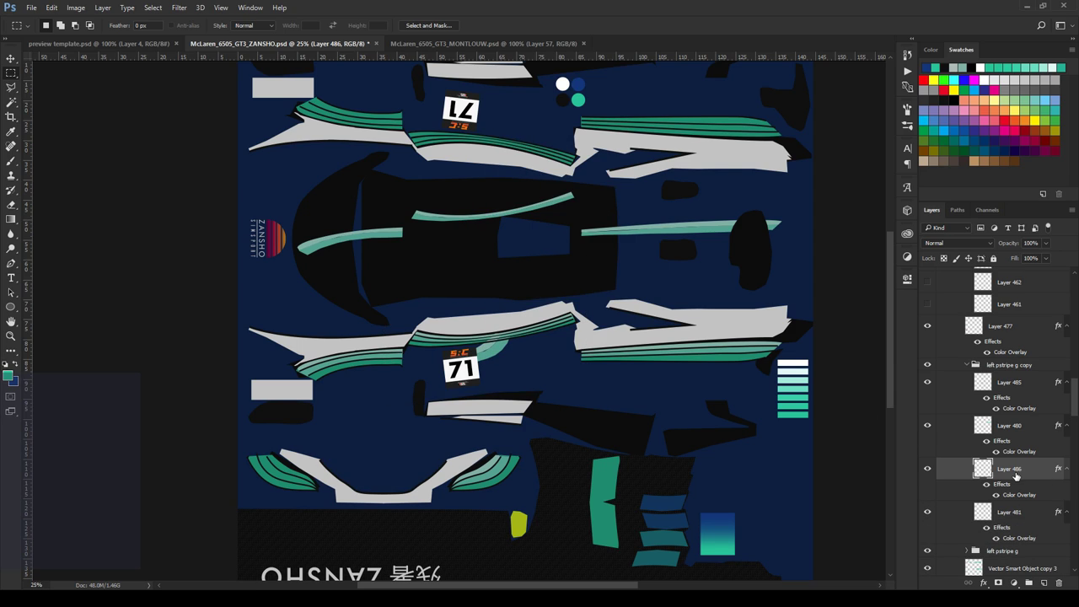
Step: Place Layer 486 above Layer 485, move both bumper pieces toward the front bumper's left end, and flip them horizontally
left_click_drag(1016, 476, 1022, 405)
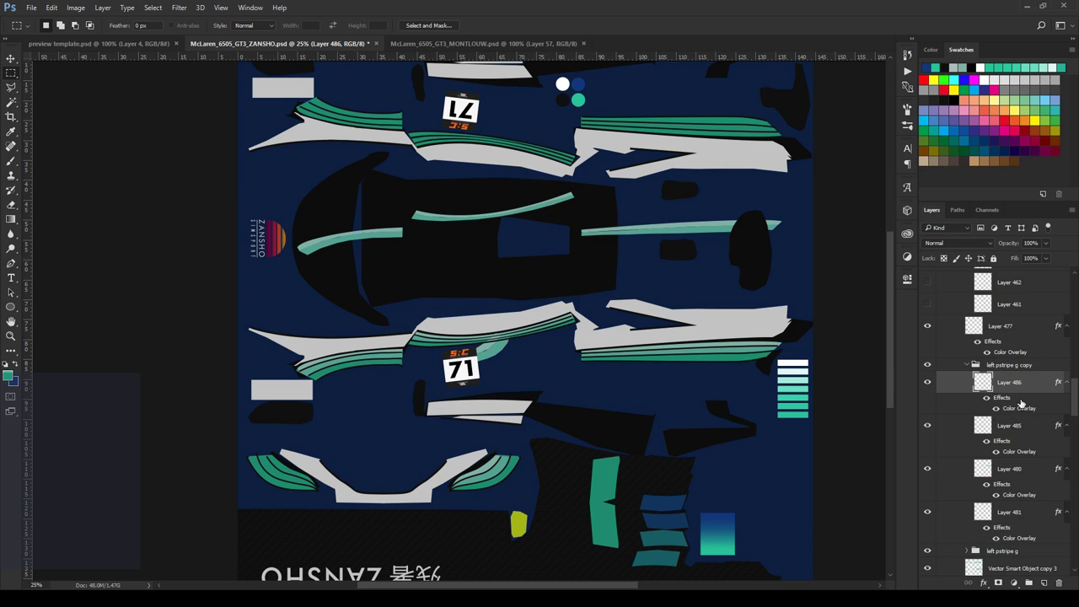
left_click(1016, 433, "ctrl")
left_click_drag(506, 358, 319, 473)
left_click(54, 8)
mouse_move(169, 248)
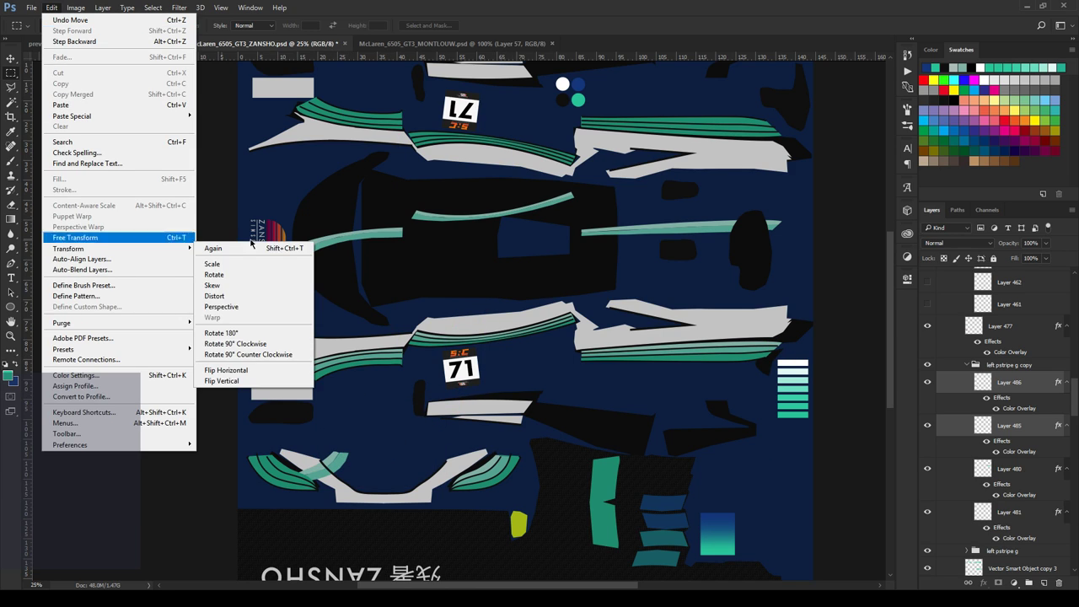
left_click(258, 372)
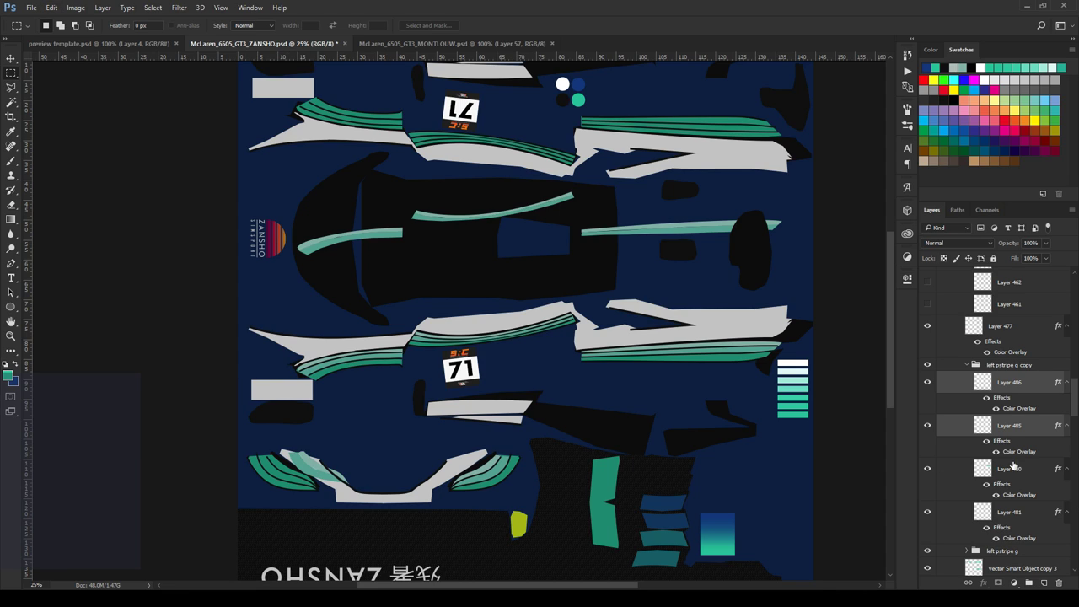
left_click_drag(1009, 369, 1009, 312)
key("ctrl+z")
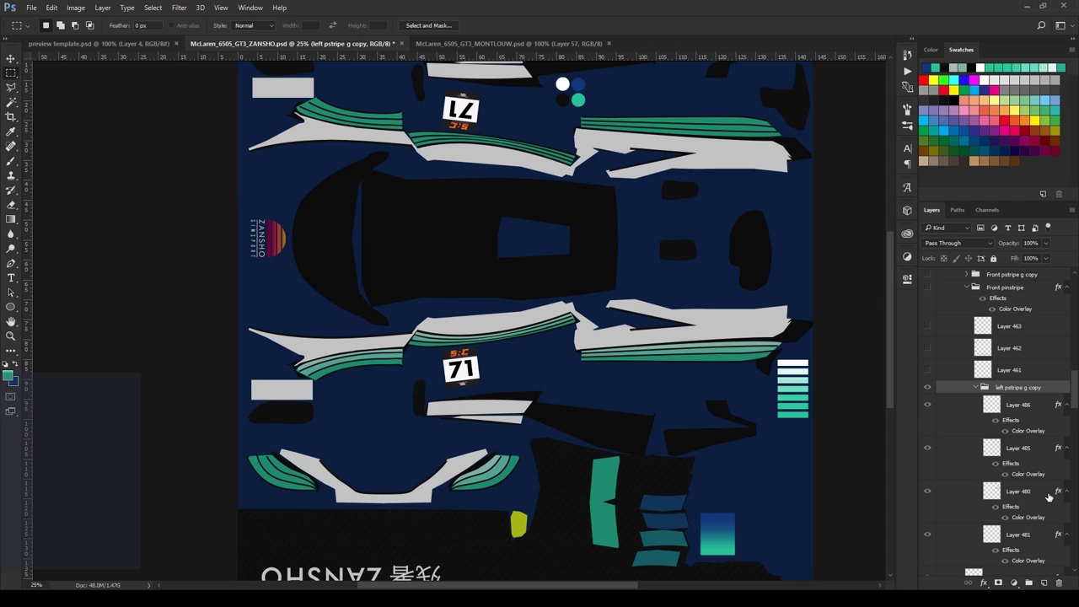
key("ctrl+z")
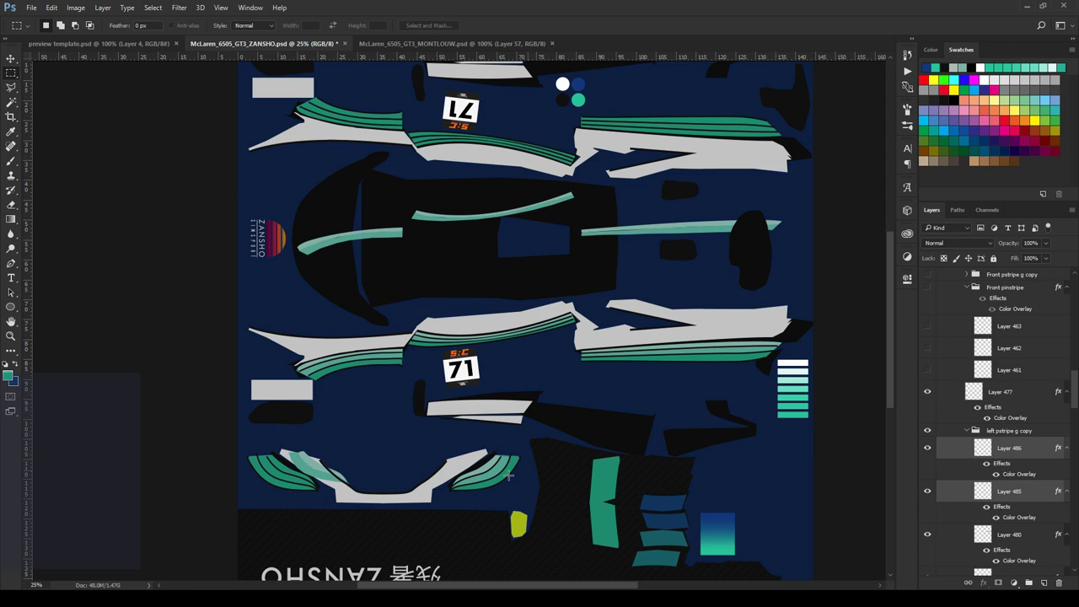
Step: Move the left pstripe g copy group above Layer 477 in the layer stack
key("v")
left_click(286, 489)
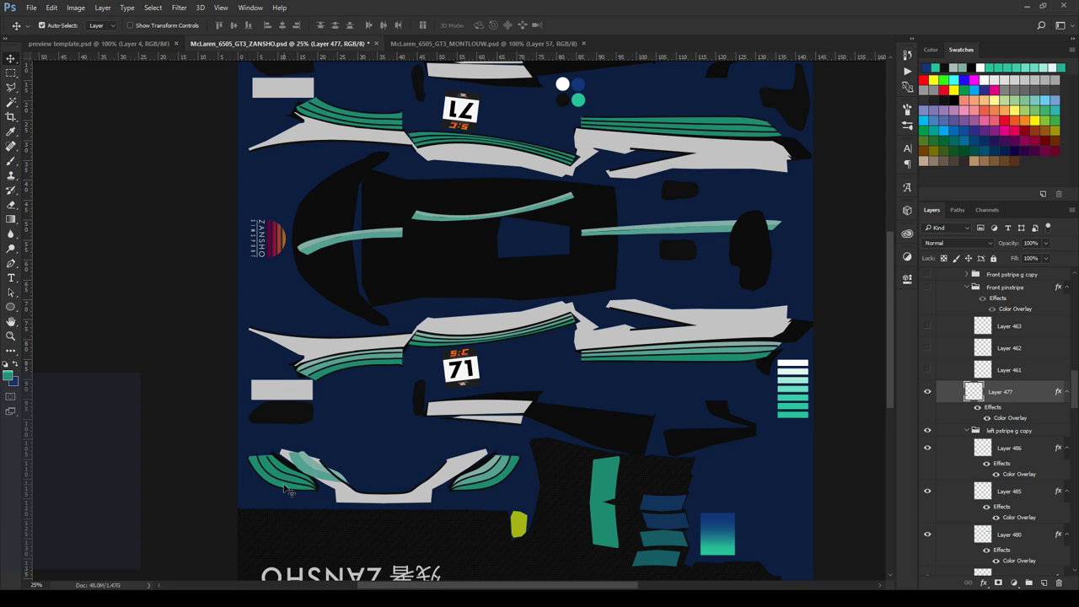
left_click(928, 392)
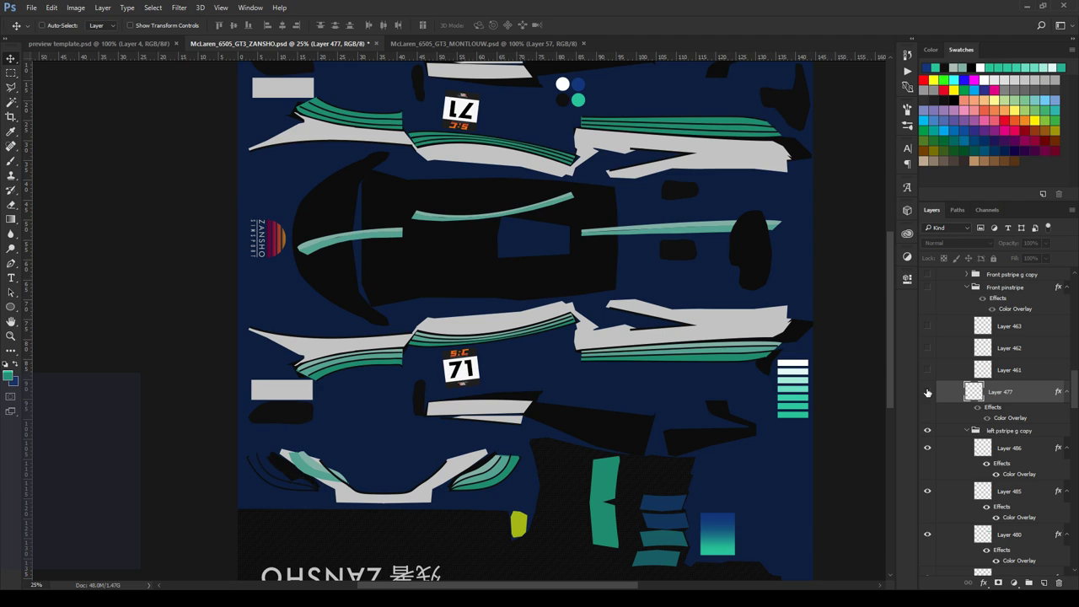
left_click(928, 393)
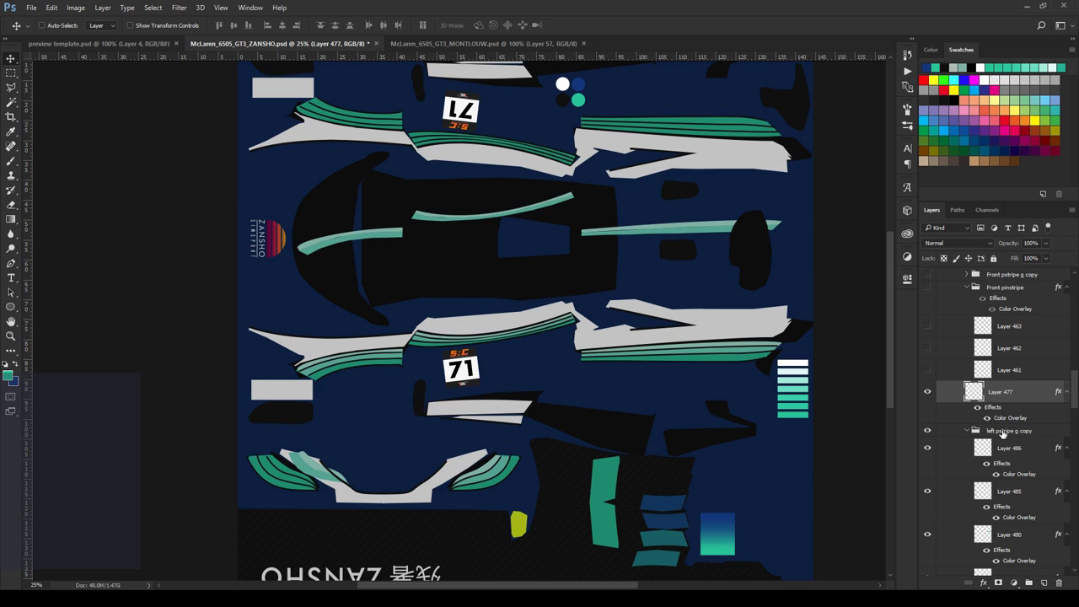
left_click(995, 432)
left_click_drag(968, 415, 928, 385)
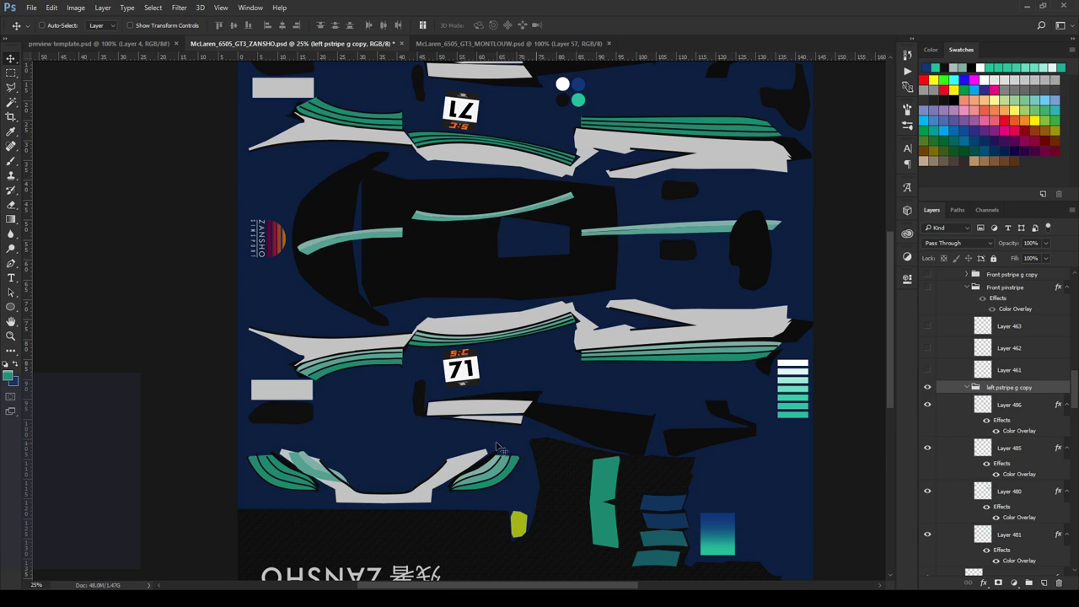
Step: Align Layers 485 and 486 with the black-outlined stripe area at the front bumper's left end
mouse_move(325, 478)
left_mouse_down()
mouse_move(316, 477)
mouse_move(335, 469)
left_mouse_up()
key("ctrl+z")
left_click(1010, 404)
left_click(1010, 447)
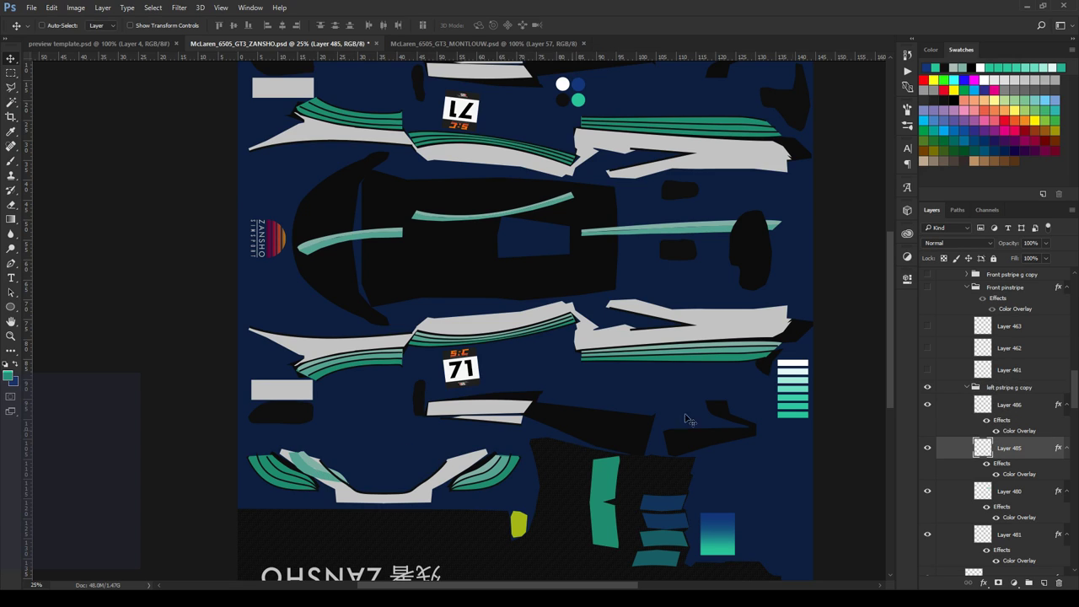
left_click(1025, 406, "shift")
left_click_drag(294, 474, 274, 470)
key("z")
left_click(274, 470)
left_click(275, 471)
left_click(328, 461)
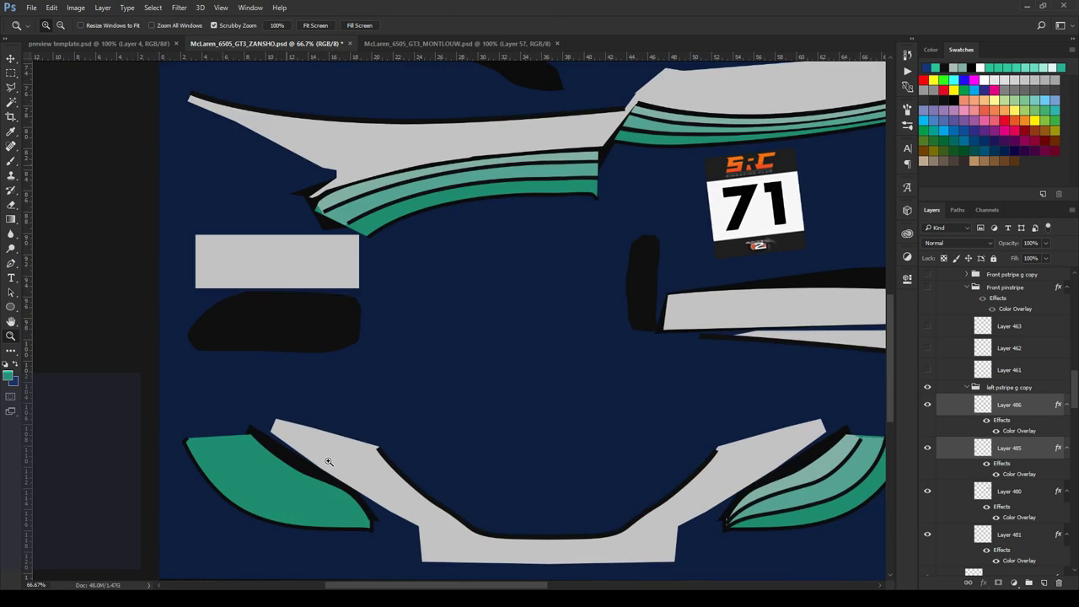
left_click(307, 480)
key("ctrl+Down")
key("ctrl+Down")
key("ctrl+Down")
key("ctrl+Right")
key("ctrl+Right")
key("ctrl+Down")
key("ctrl+Right")
key("ctrl+Right")
key("ctrl+Left")
key("ctrl+Right")
key("ctrl+Left")
key("ctrl+Right")
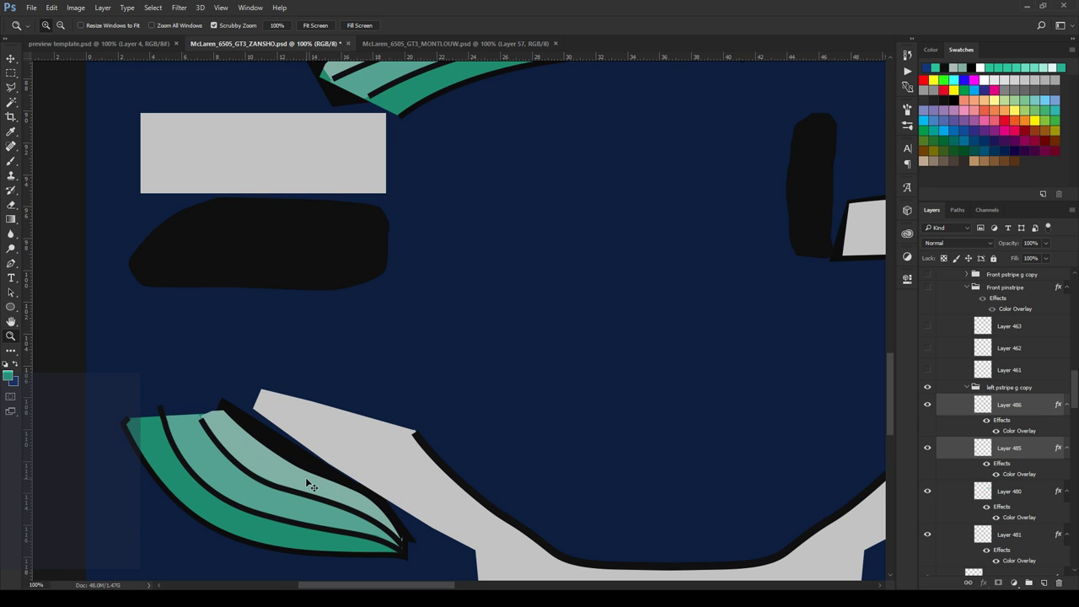
Step: Move the stripes on Layers 480 and 481 from the roof to the upper side panels and flip them vertically
left_click(637, 186, "alt")
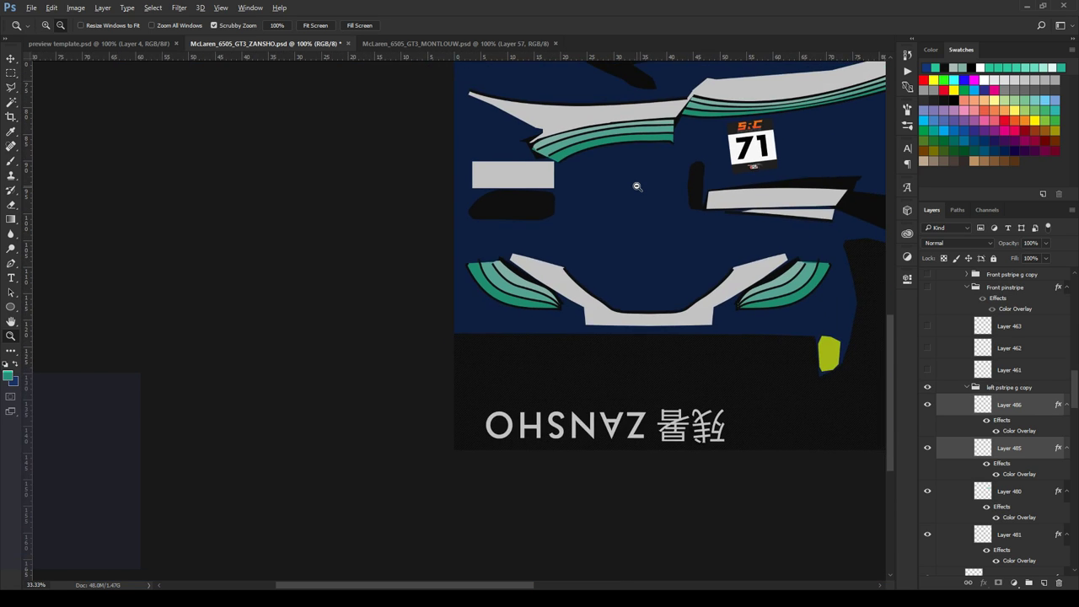
left_click_drag(637, 187, 532, 479)
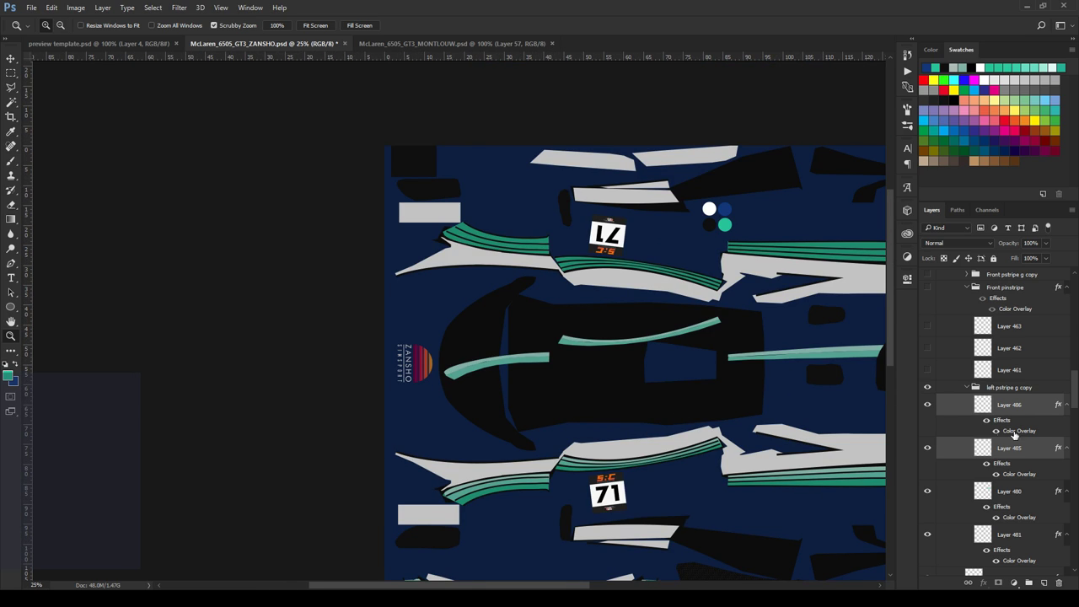
left_click(1007, 496)
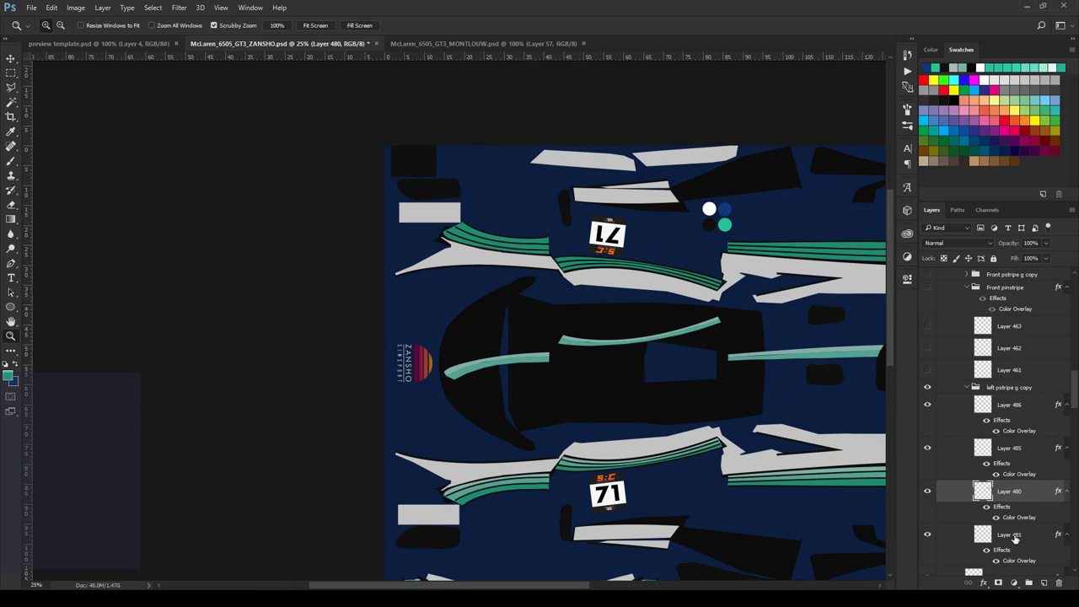
left_click(929, 492)
left_click(928, 491)
left_click(1005, 540, "ctrl")
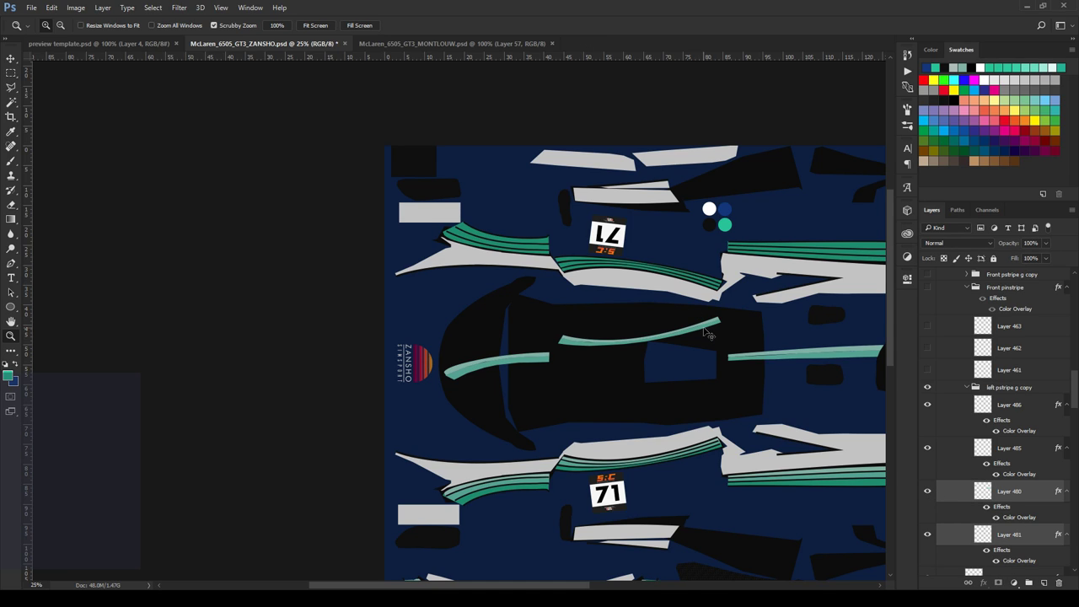
left_click_drag(699, 248, 700, 199)
left_click(52, 8)
mouse_move(126, 249)
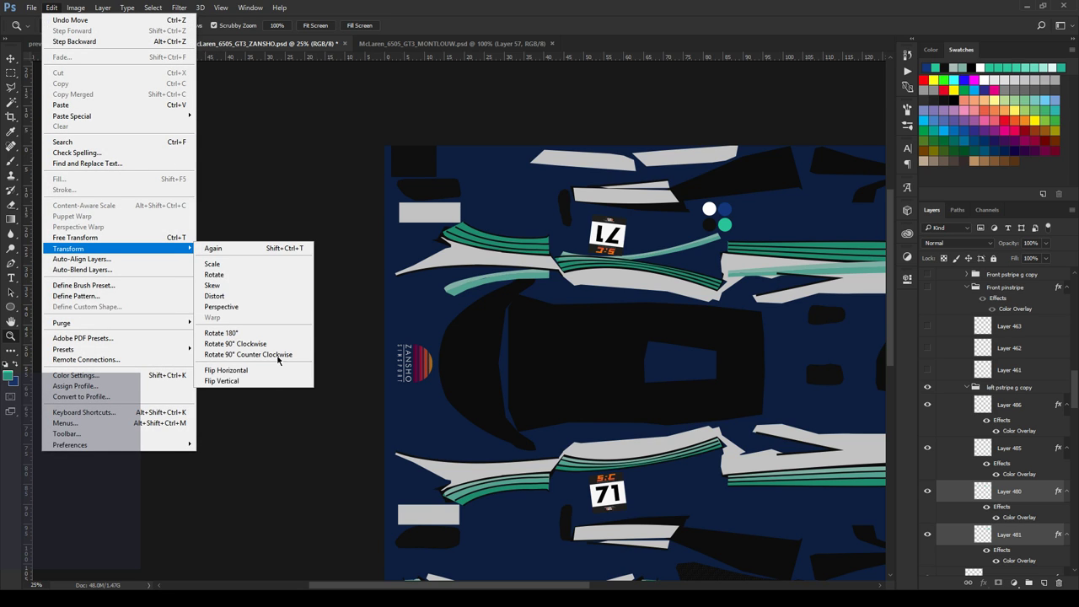
left_click(263, 381)
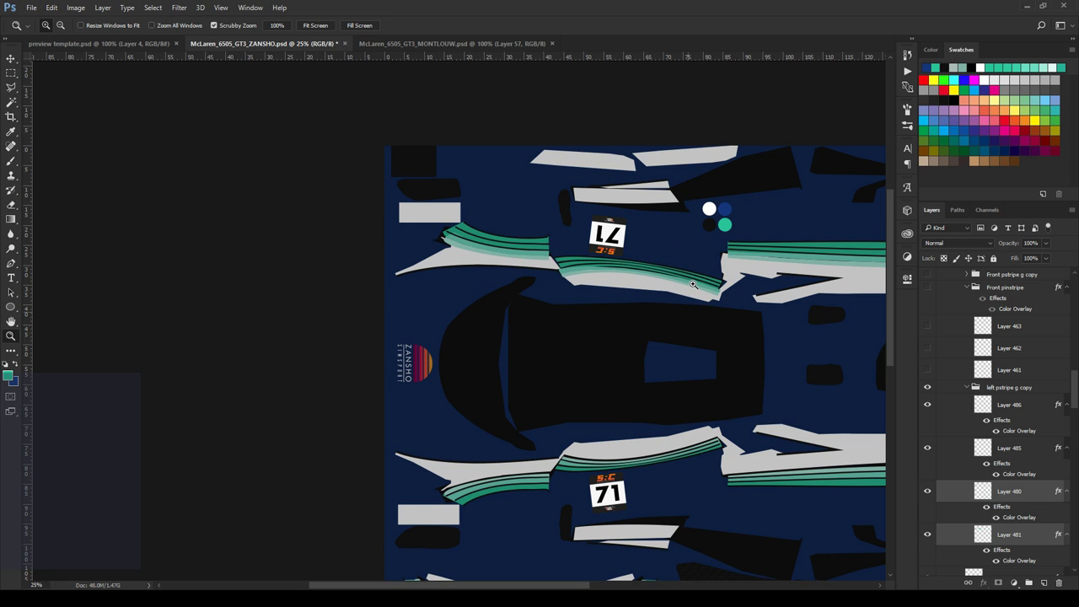
Step: Nudge Layers 480 and 481 upward until the light green stripes line up with the upper side's black pinstripes
left_click(692, 280)
left_click(692, 279)
key("ctrl+Up")
key("ctrl+Up")
key("ctrl+Up")
key("ctrl+Up")
key("ctrl+Up")
key("ctrl+Up")
key("ctrl+Up")
key("ctrl+Up")
key("ctrl+Up")
key("ctrl+Up")
key("ctrl+Up")
key("ctrl+Up")
key("ctrl+Up")
key("ctrl+Up")
key("ctrl+Up")
key("ctrl+Up")
key("ctrl+Up")
key("ctrl+Up")
key("ctrl+Up")
key("ctrl+Up")
key("ctrl+Up")
key("ctrl+Up")
key("ctrl+Up")
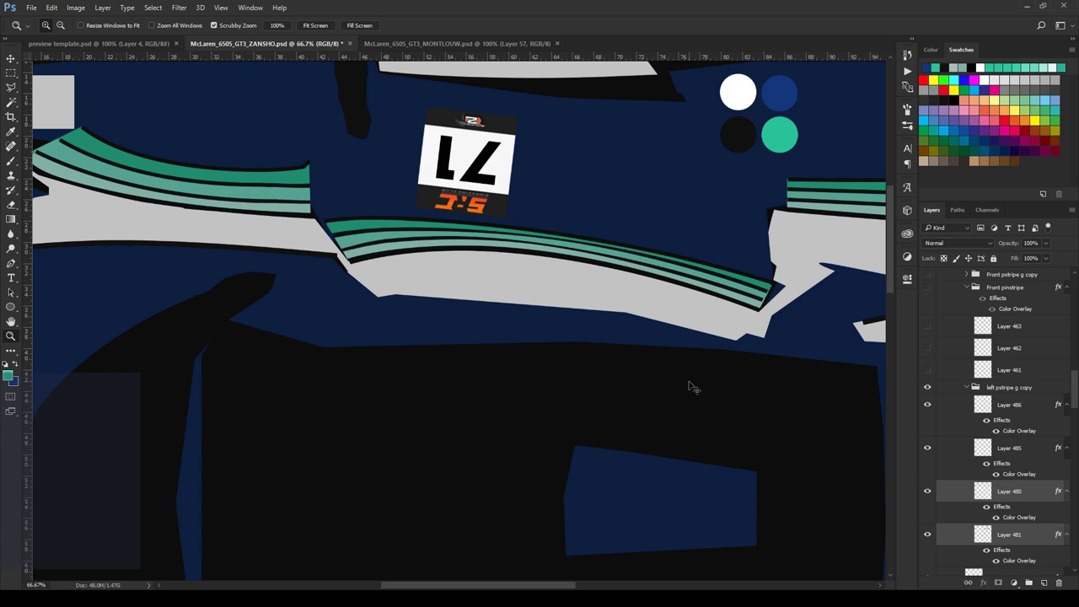
key("ctrl+Down")
key("ctrl+Up")
key("ctrl+Down")
key("ctrl+Up")
key("ctrl+Down")
scroll(371, 243, "right", 5)
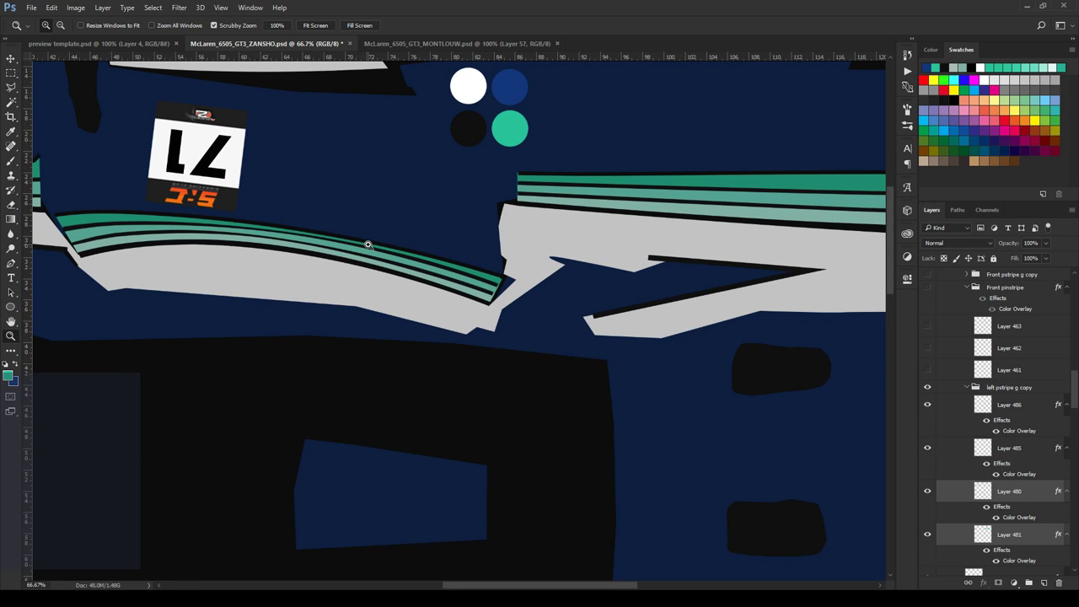
Step: Save the livery document and collapse the left pstripe g copy group
left_click(368, 244, "alt")
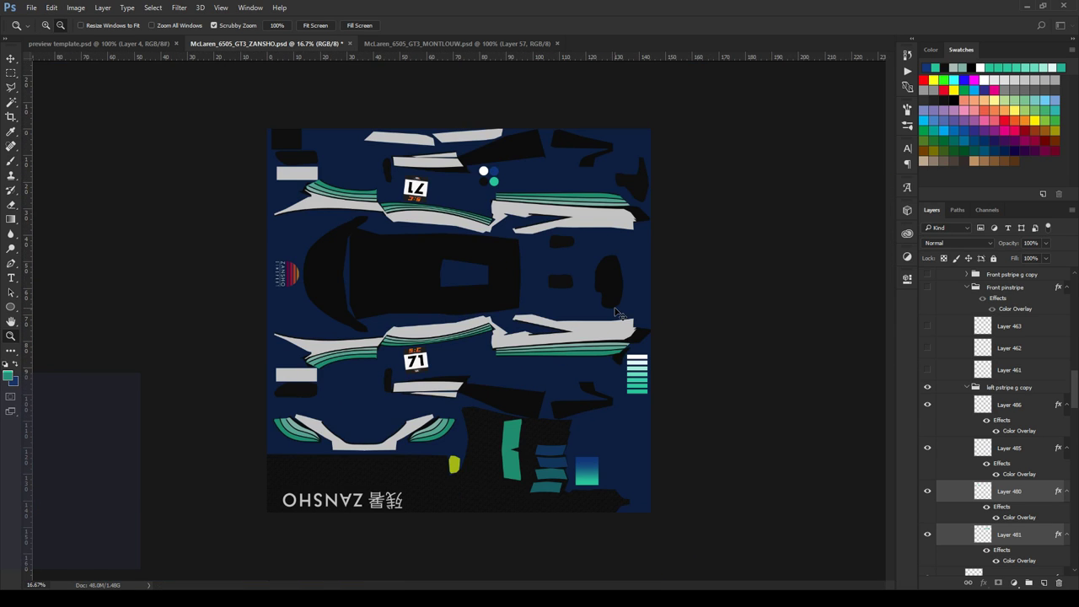
key("ctrl+s")
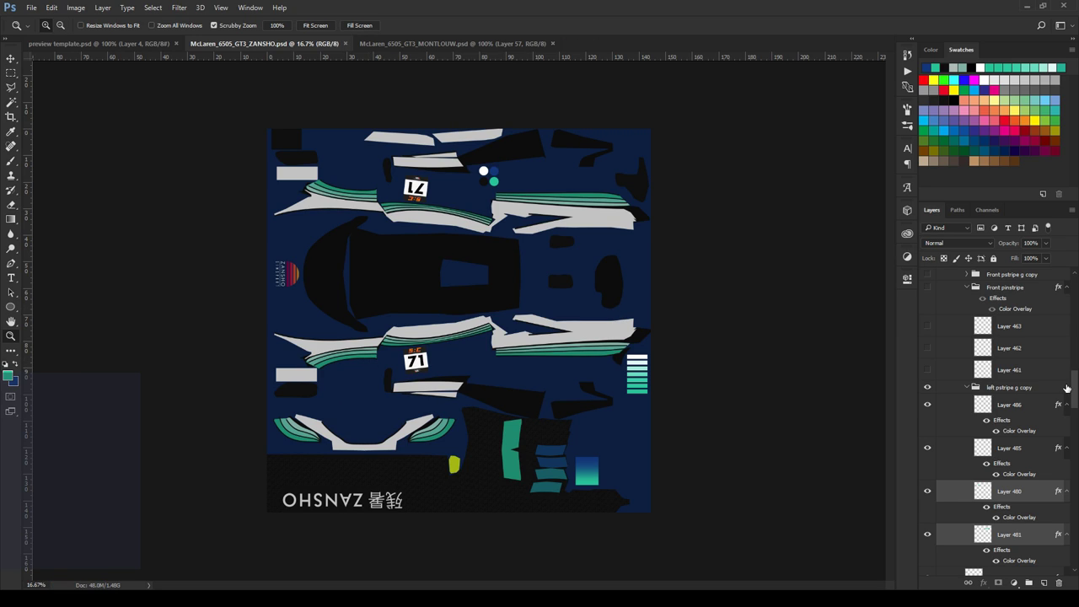
left_click_drag(1076, 395, 1075, 395)
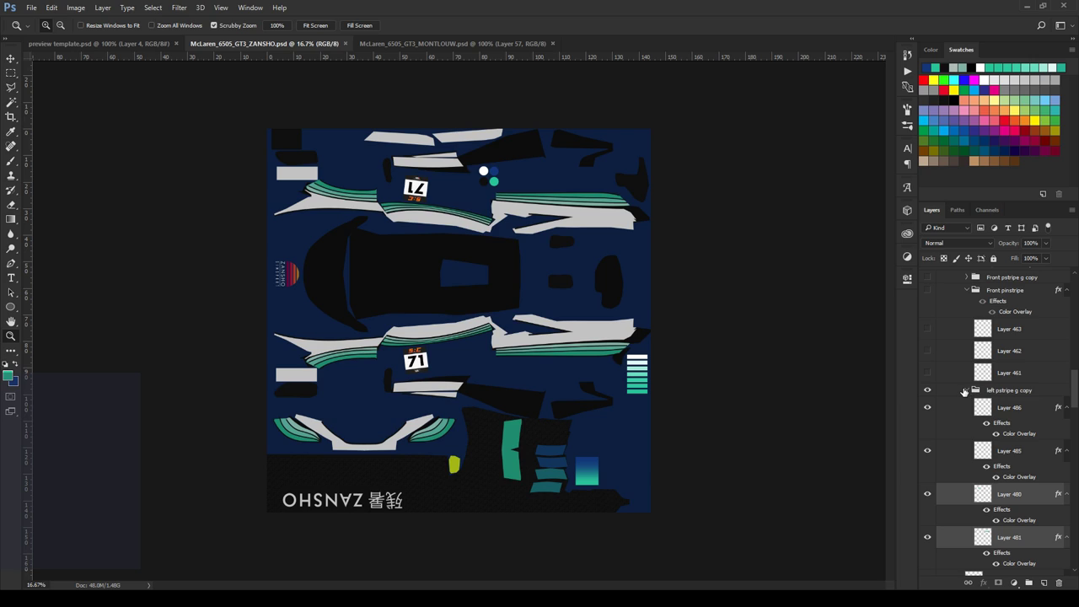
left_click(968, 392)
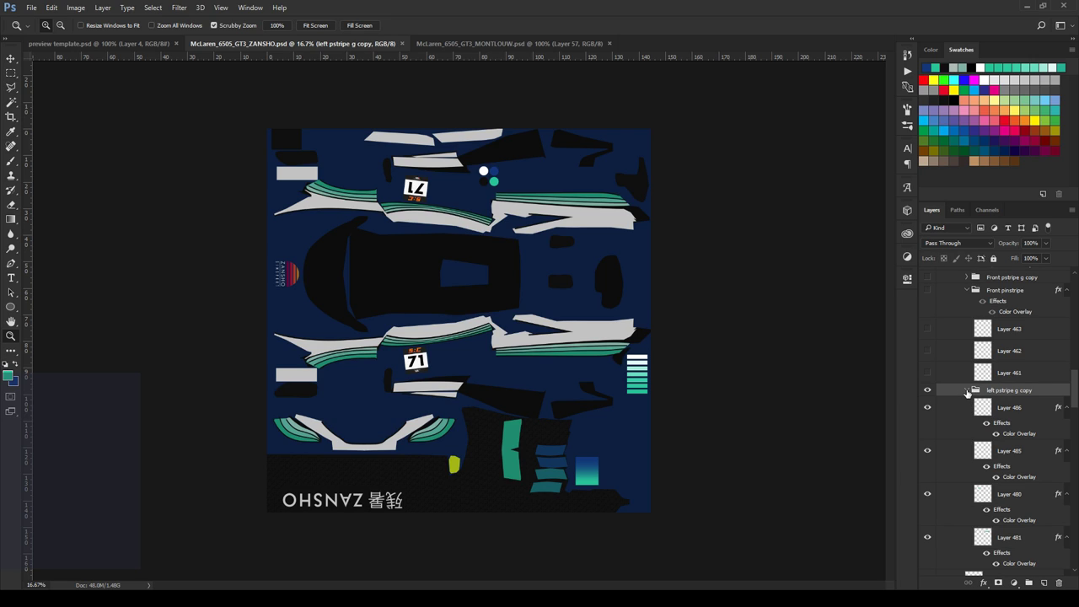
left_click(967, 391)
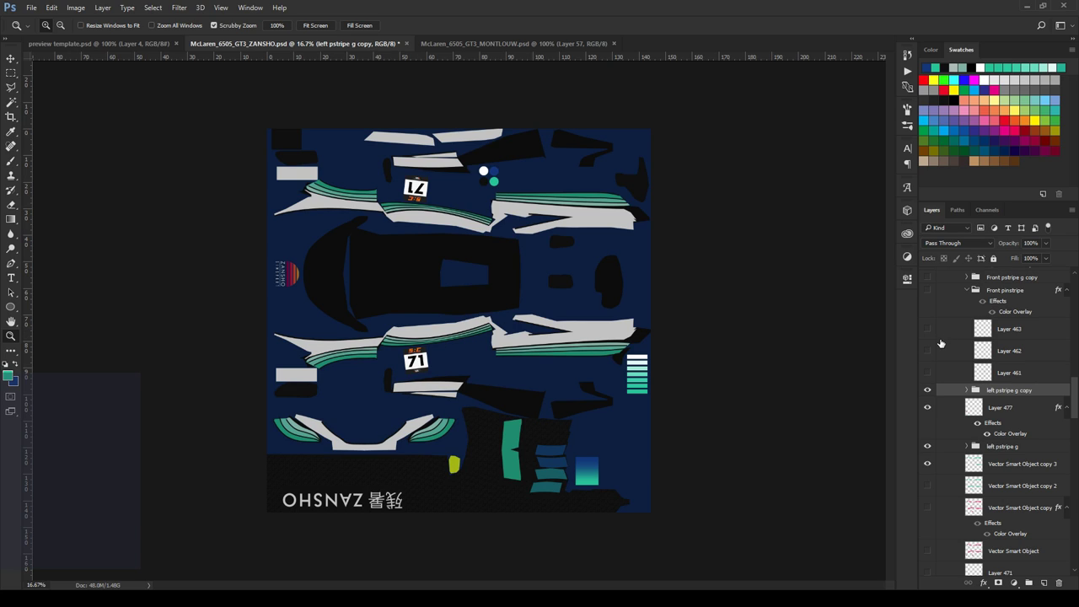
Step: Select Layer 429, then magic-wand all black areas of the livery with Contiguous off and Sample All Layers on
left_click_drag(1076, 396, 1071, 289)
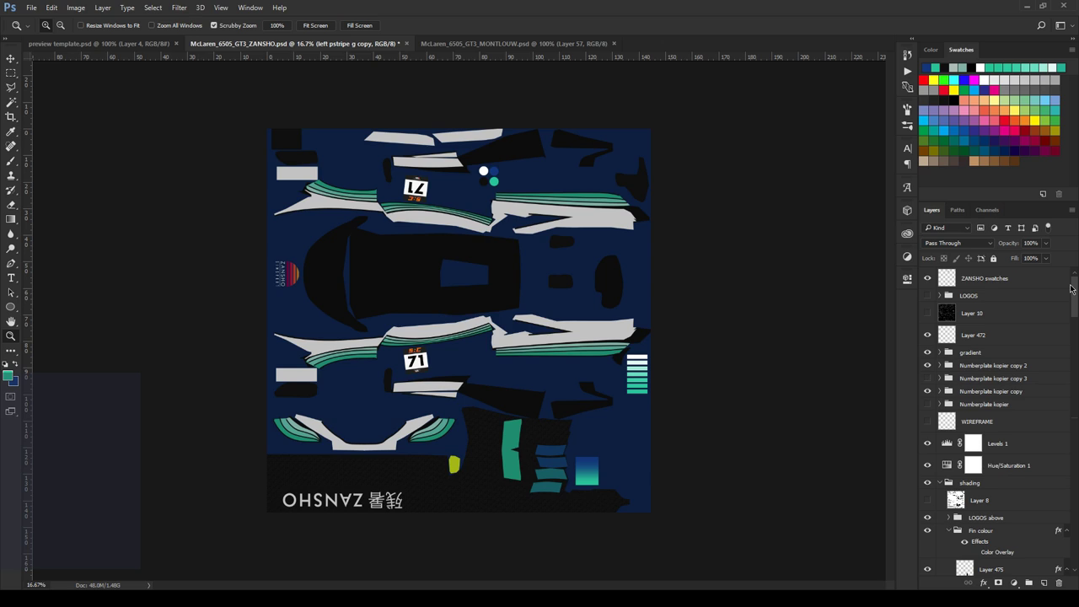
left_click(11, 103)
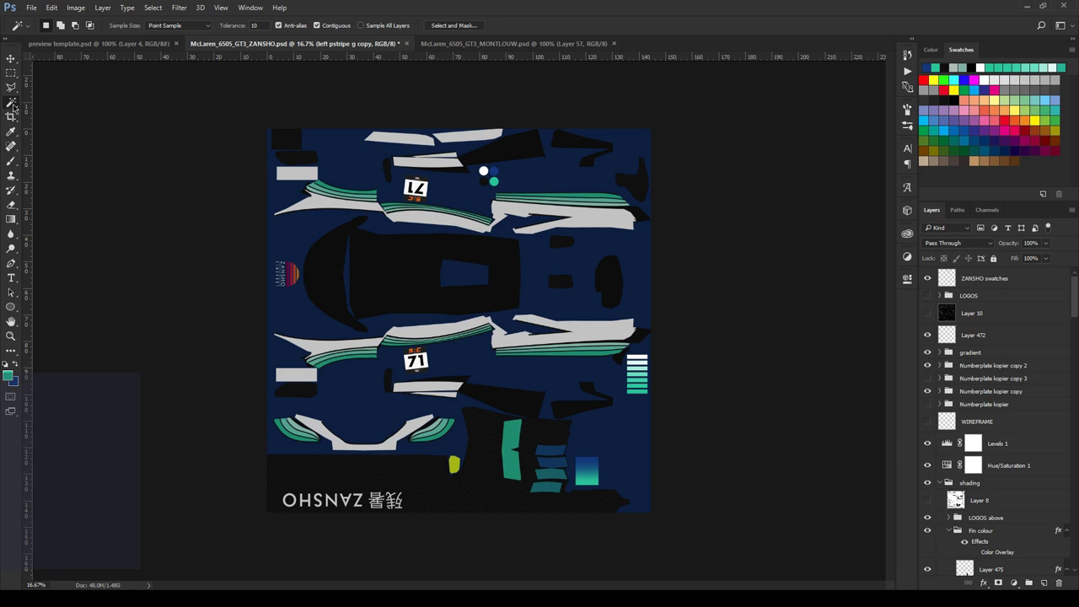
key("v")
key("ctrl")
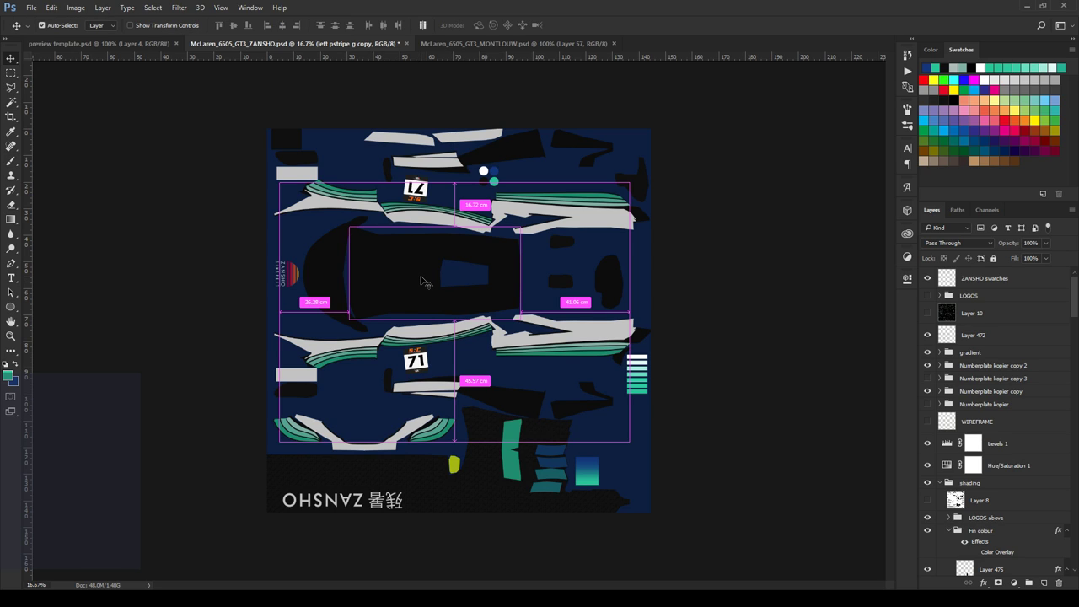
left_click(423, 282, "ctrl")
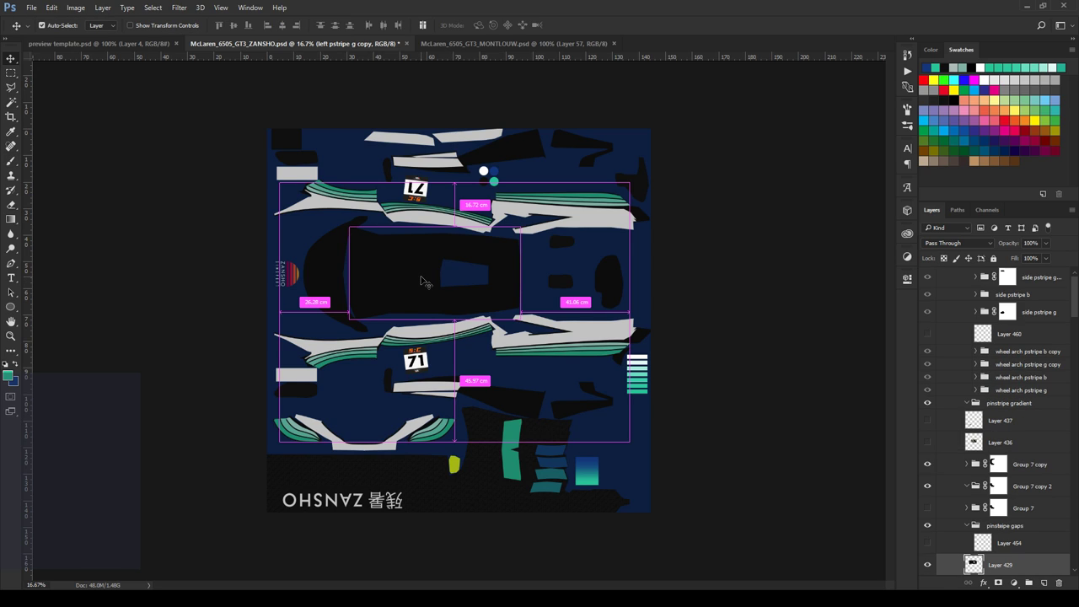
left_click(10, 105)
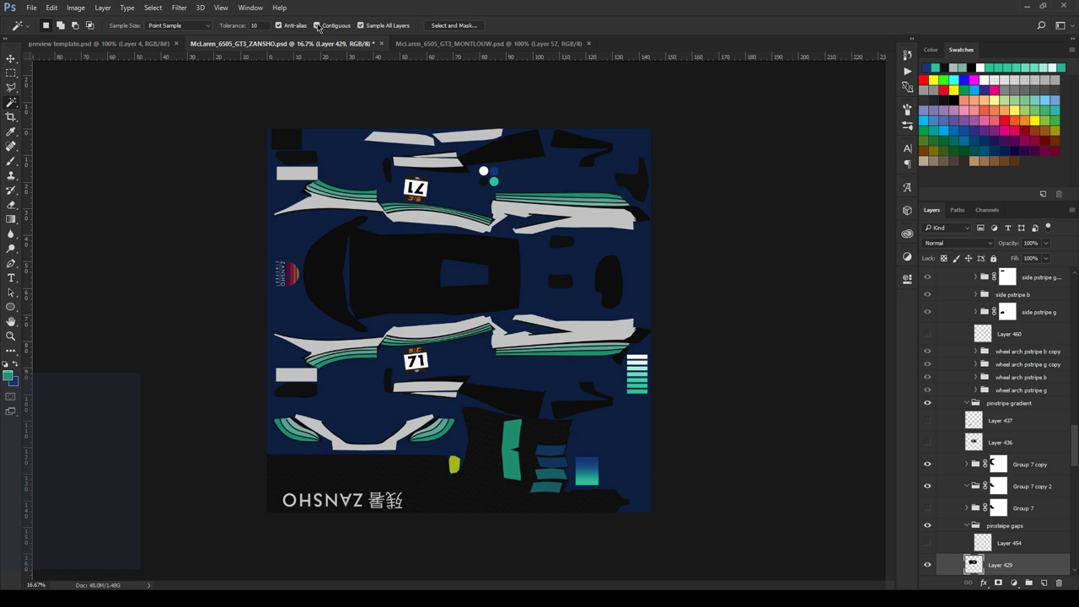
key("z")
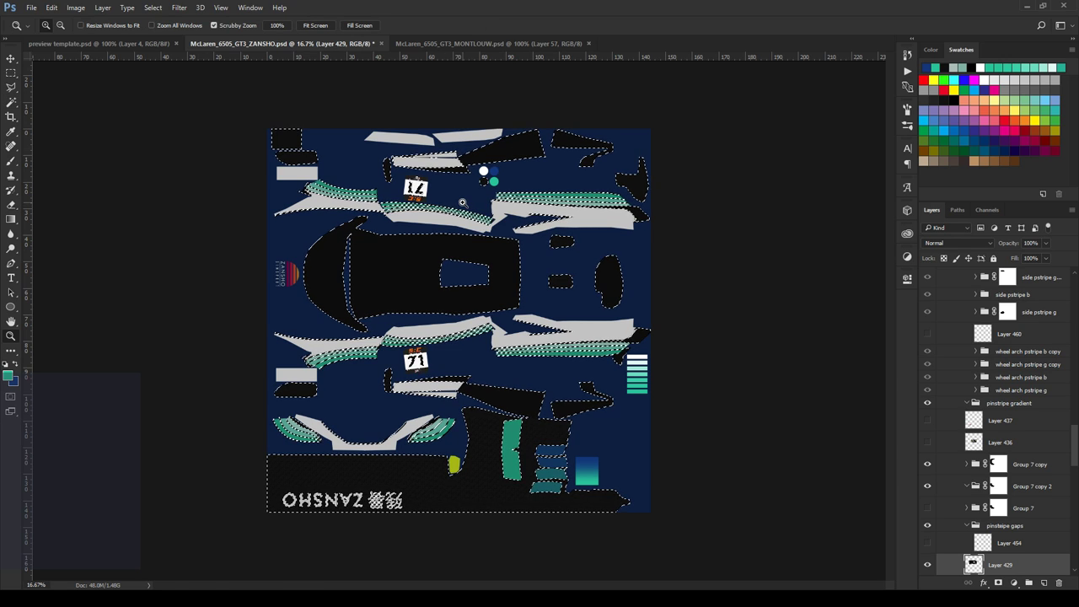
Step: Subtract the central hood, roof and rear black areas from the selection with a polygonal lasso outline
left_click(462, 201)
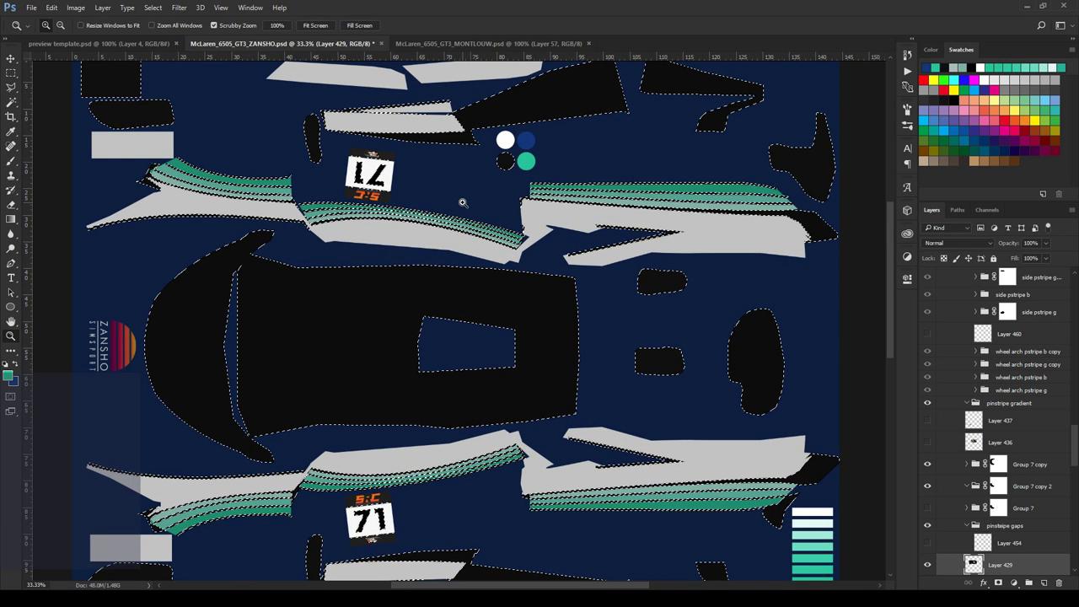
key("l")
left_click(73, 247)
left_click(245, 225)
left_click(294, 226)
left_click(315, 260)
left_click(602, 271)
left_click(691, 253)
left_click(848, 298)
left_click(826, 416)
left_click(755, 426)
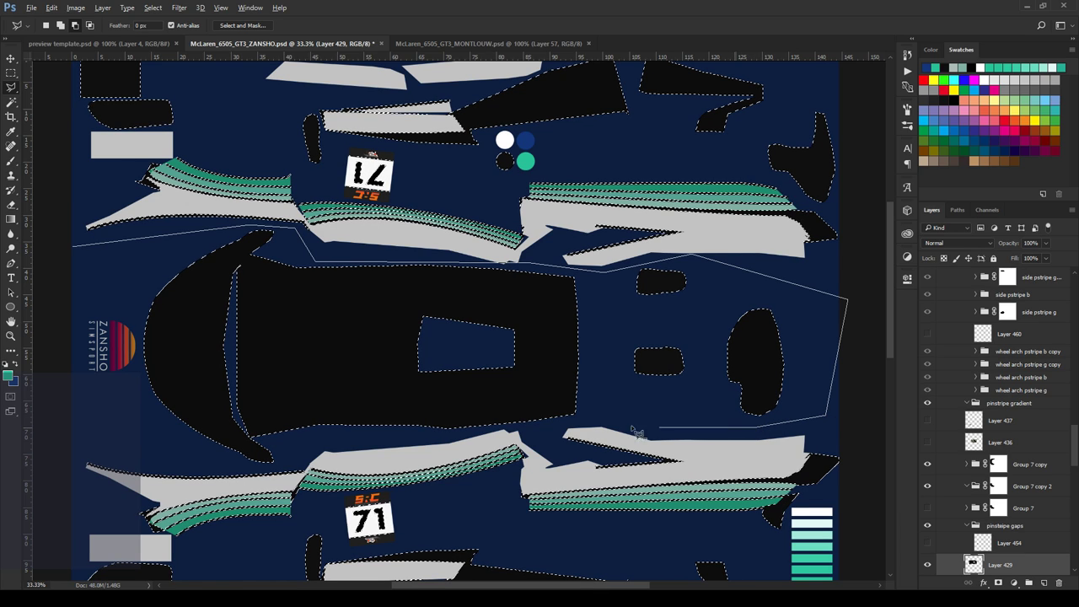
left_click(580, 425)
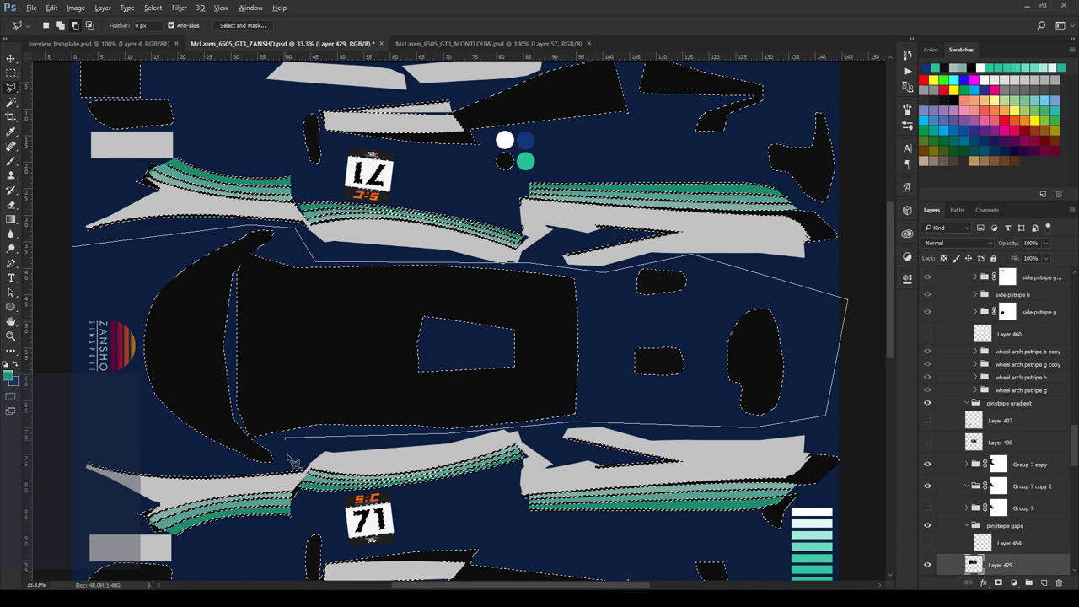
left_click(225, 471)
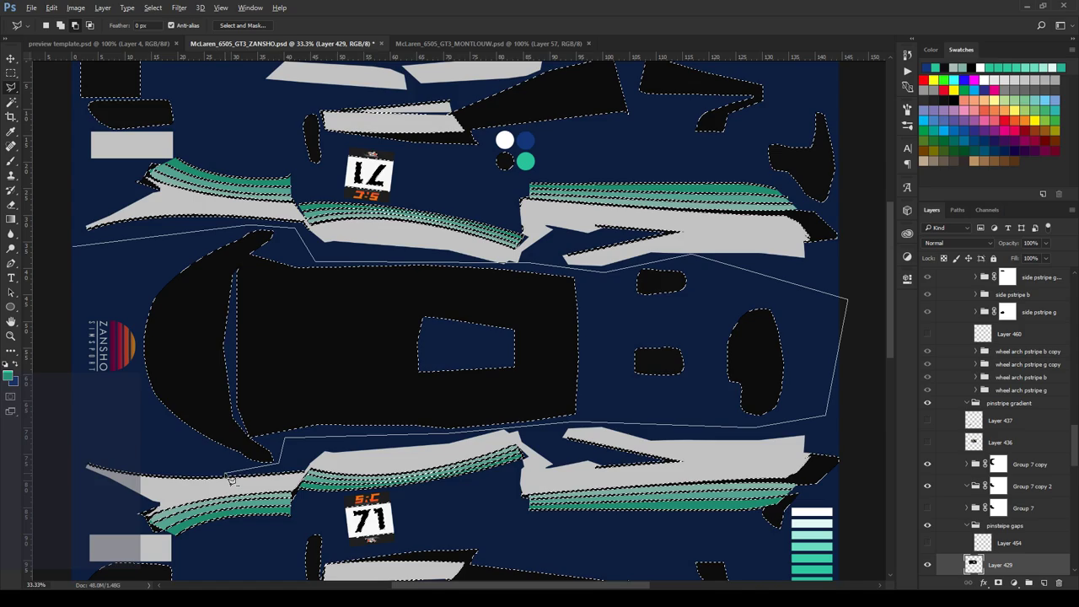
double_click(72, 437)
Step: Subtract the black parts between the lower number 71 and the front bumper from the selection with the polygonal lasso
left_click_drag(400, 425, 408, 188)
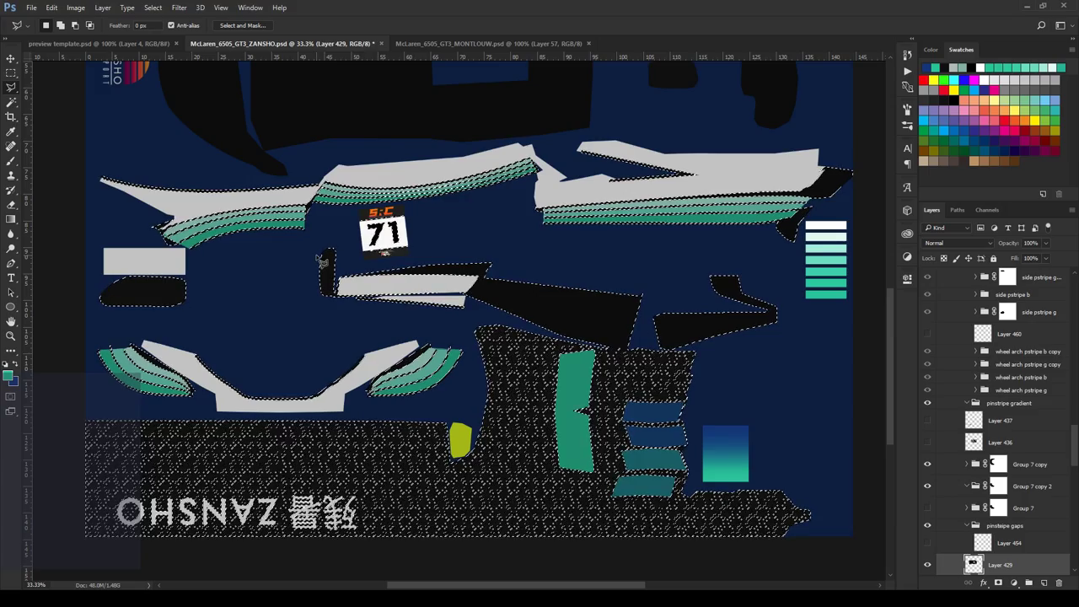
left_click(96, 269)
left_click(240, 262)
left_click(329, 233)
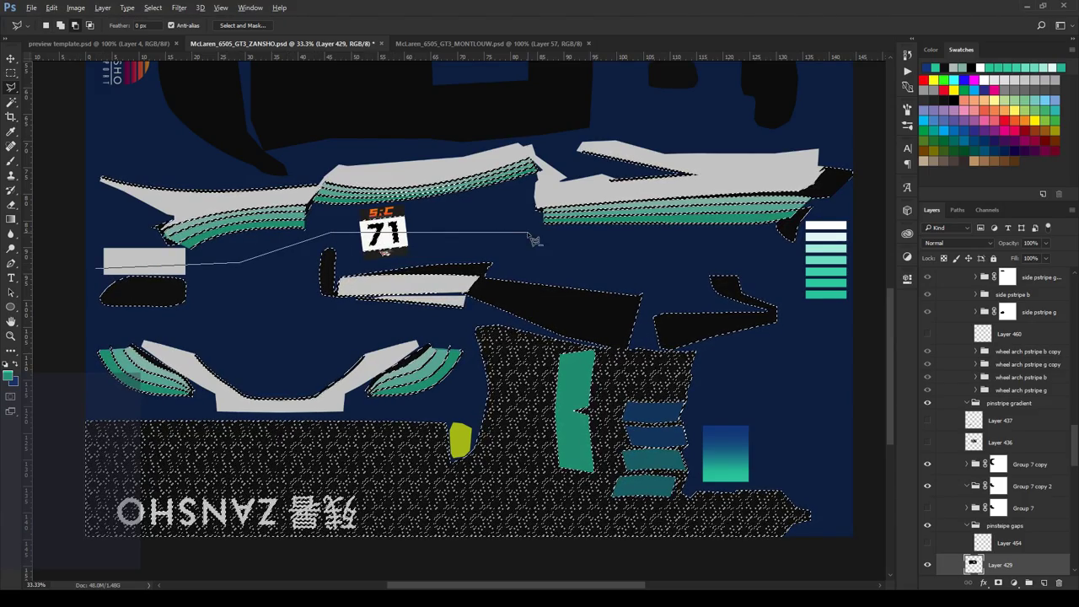
left_click(757, 262)
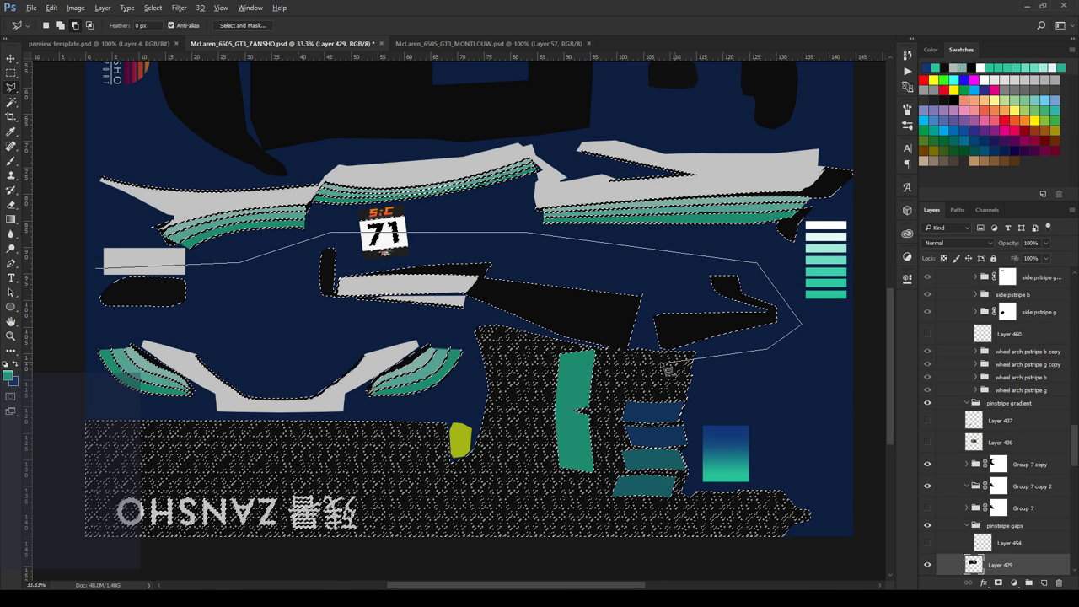
left_click(680, 355)
left_click(464, 297)
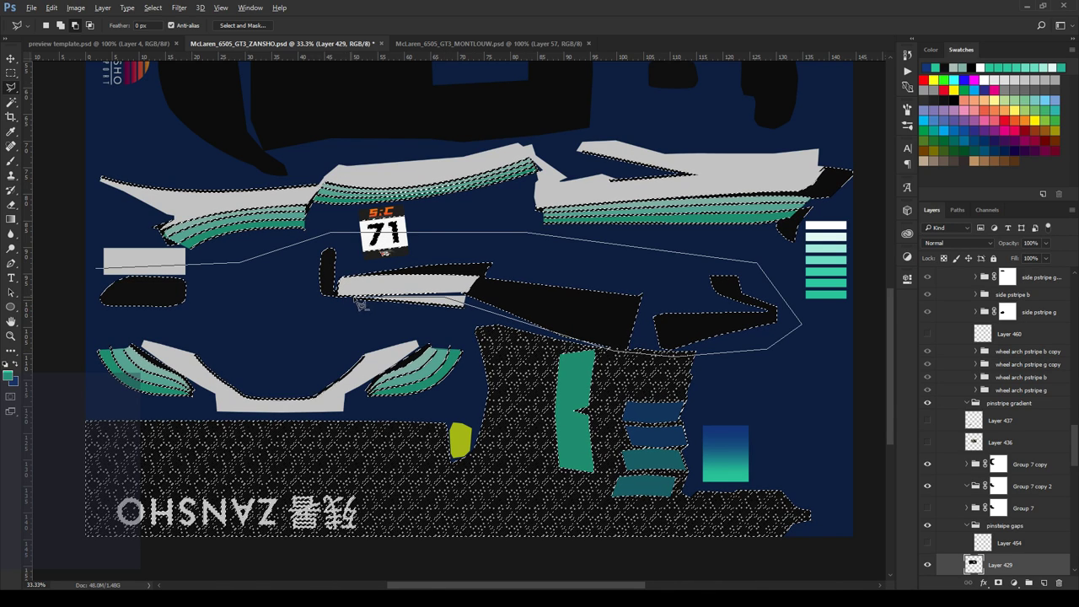
double_click(96, 326)
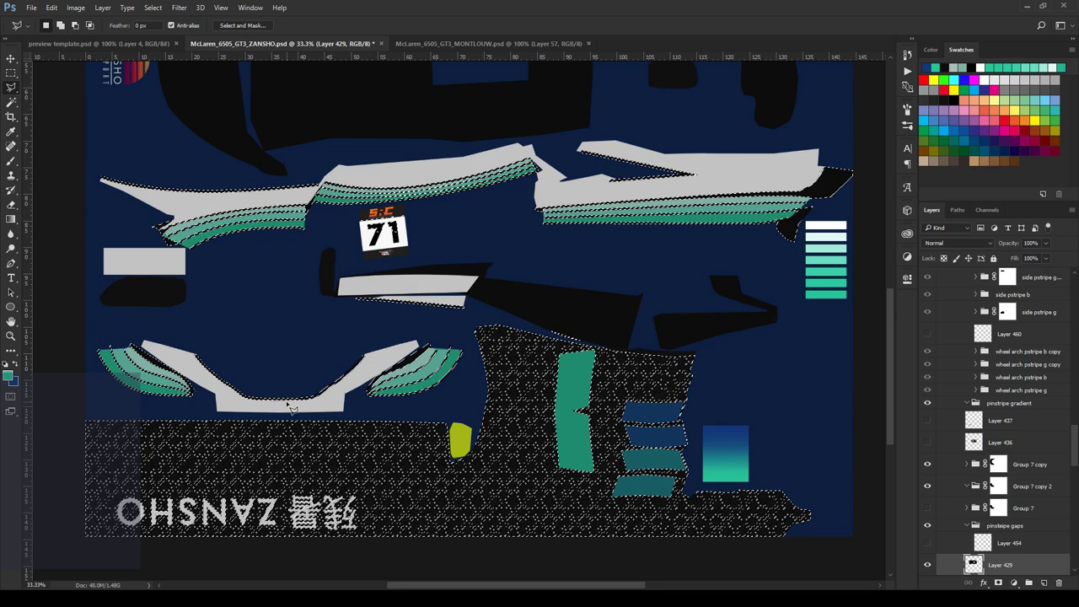
Step: Subtract the large black area around the mirrored ZANSHO lettering and the adjoining green and blue panels with the polygonal lasso
left_click(86, 415)
left_click(479, 408)
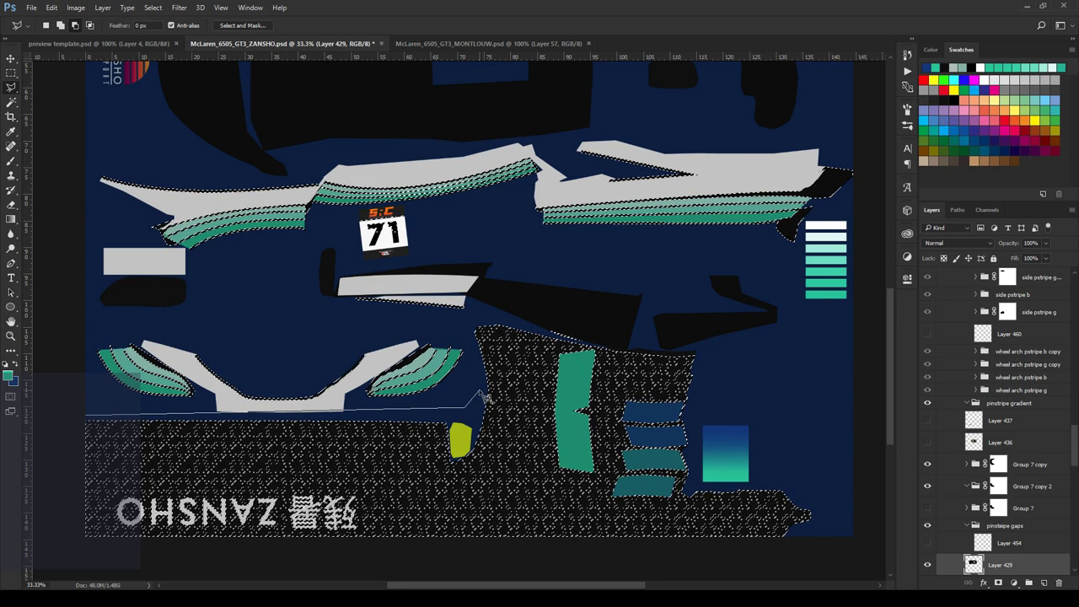
left_click(469, 325)
left_click(505, 318)
left_click(713, 353)
left_click(646, 567)
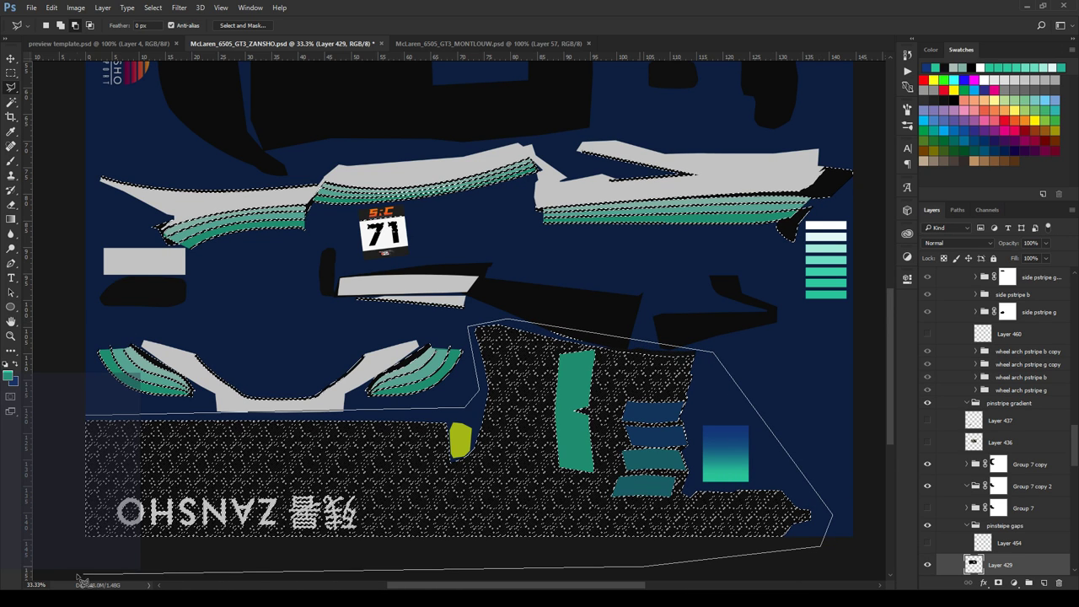
double_click(74, 567)
Step: Subtract the black square, the rounded shape beneath it and the small upright shape near the livery's upper number 71 from the selection
left_click_drag(350, 387, 350, 390)
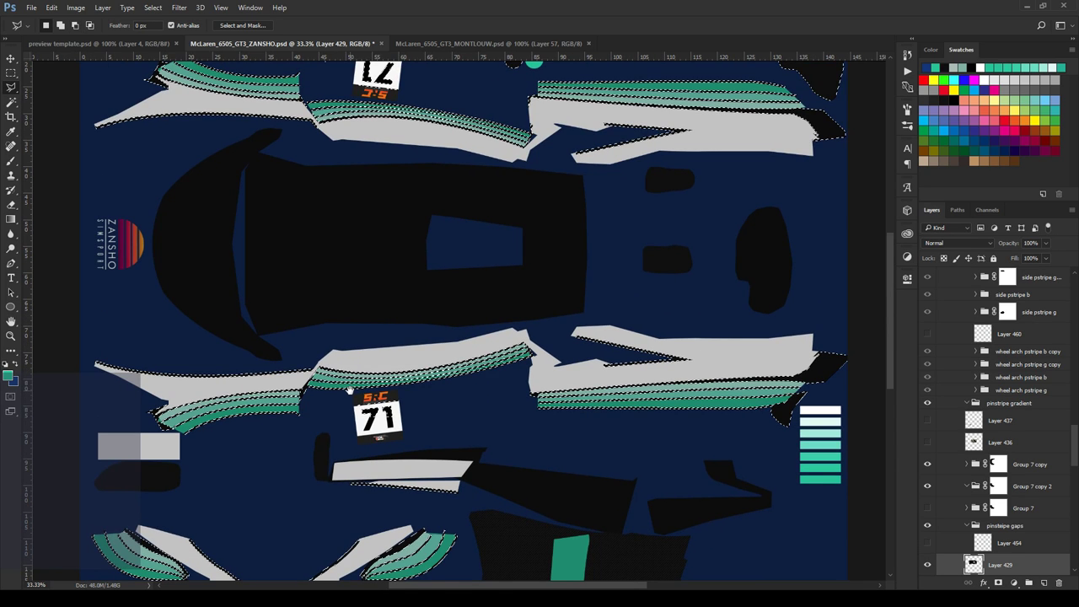
left_click_drag(344, 158, 342, 413)
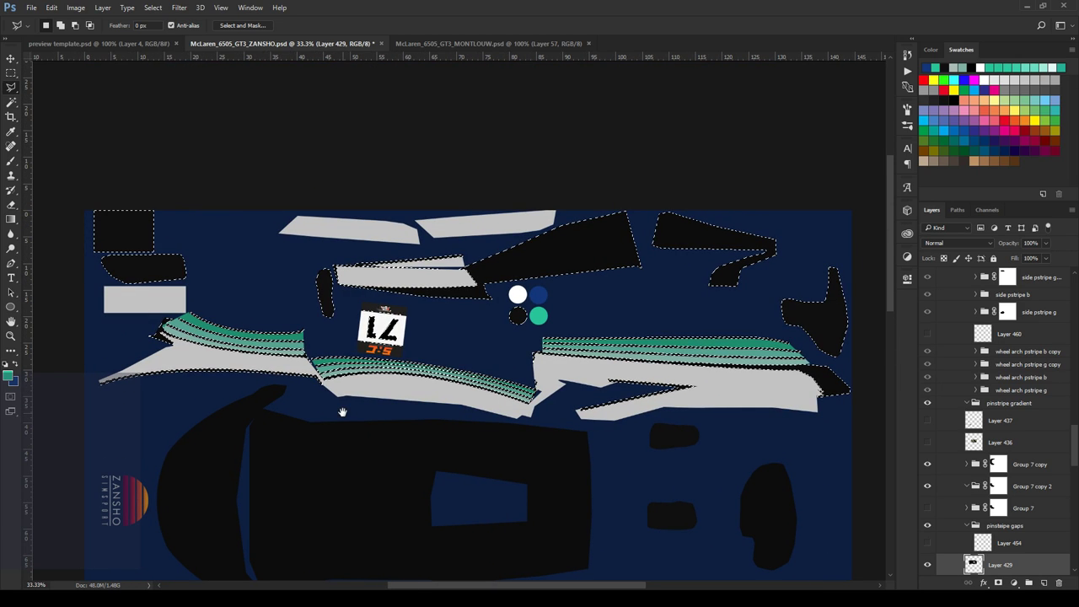
left_click(79, 323)
left_click(235, 285)
double_click(208, 175)
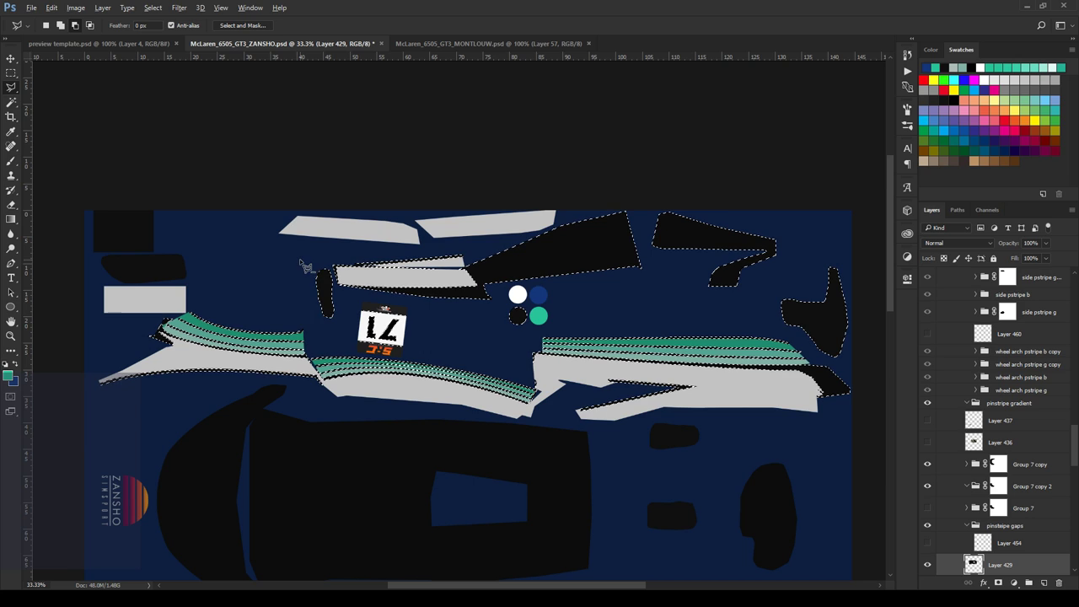
left_click(336, 283)
double_click(323, 251)
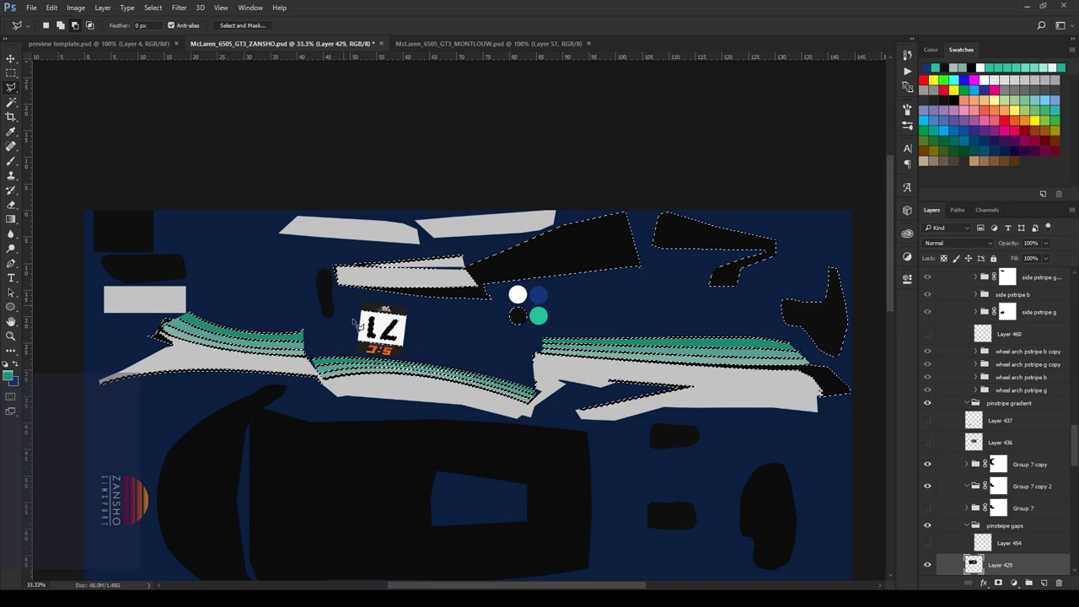
Step: Subtract the black side panels and the black swatch circle above the upper stripes with a polygonal lasso outline
left_click(331, 264)
left_click(464, 263)
left_click(635, 205)
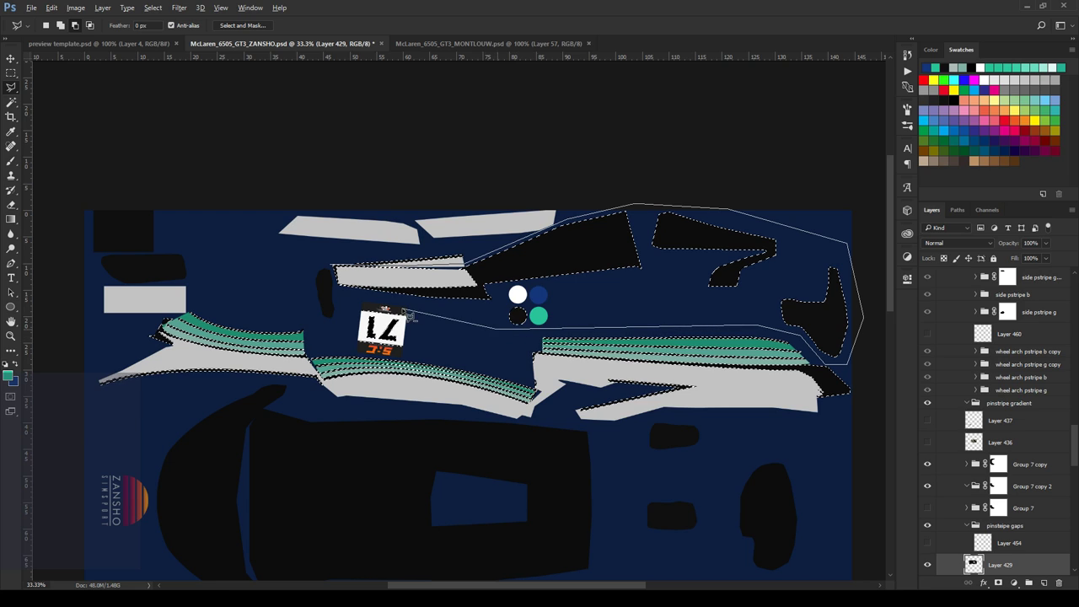
double_click(337, 295)
Step: Subtract the upper and lower number 71 plates from the selection with the polygonal lasso
left_click(349, 301)
left_click(433, 312)
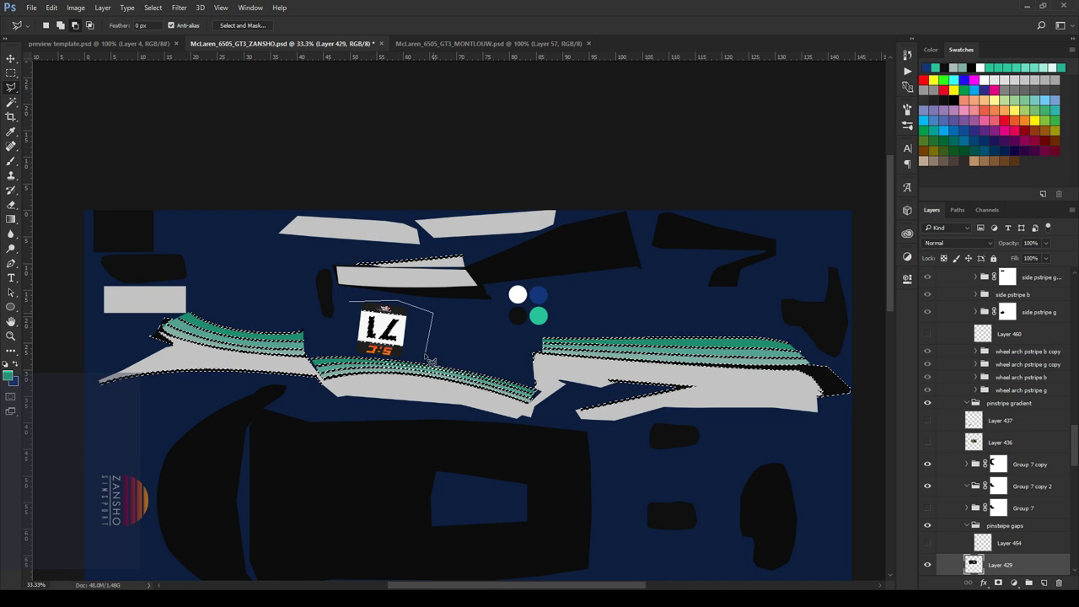
double_click(359, 354)
left_click_drag(592, 460, 575, 174)
left_click(328, 365)
left_click(395, 365)
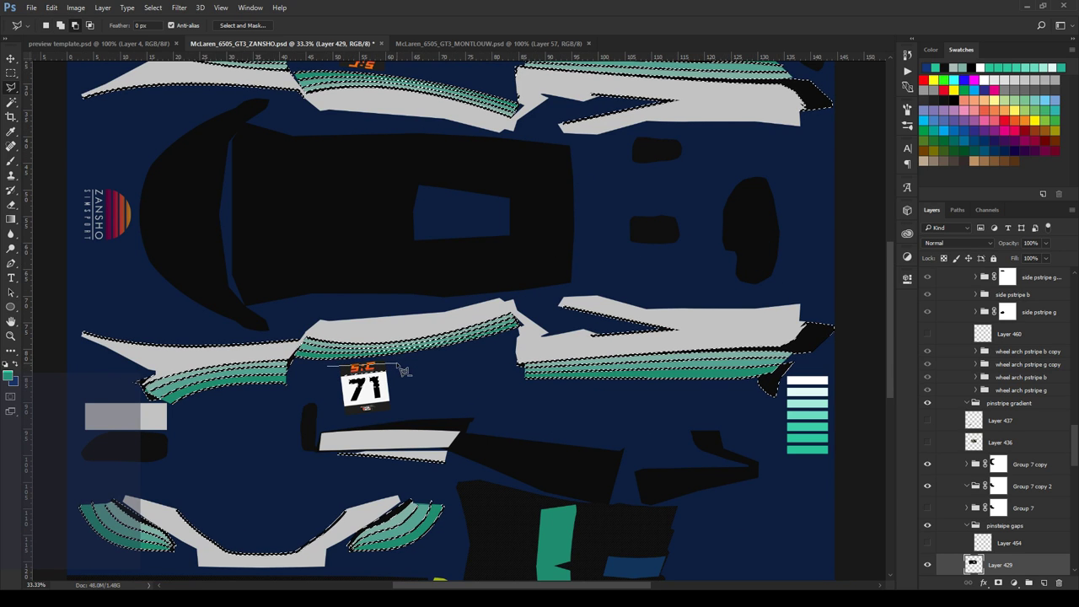
double_click(354, 416)
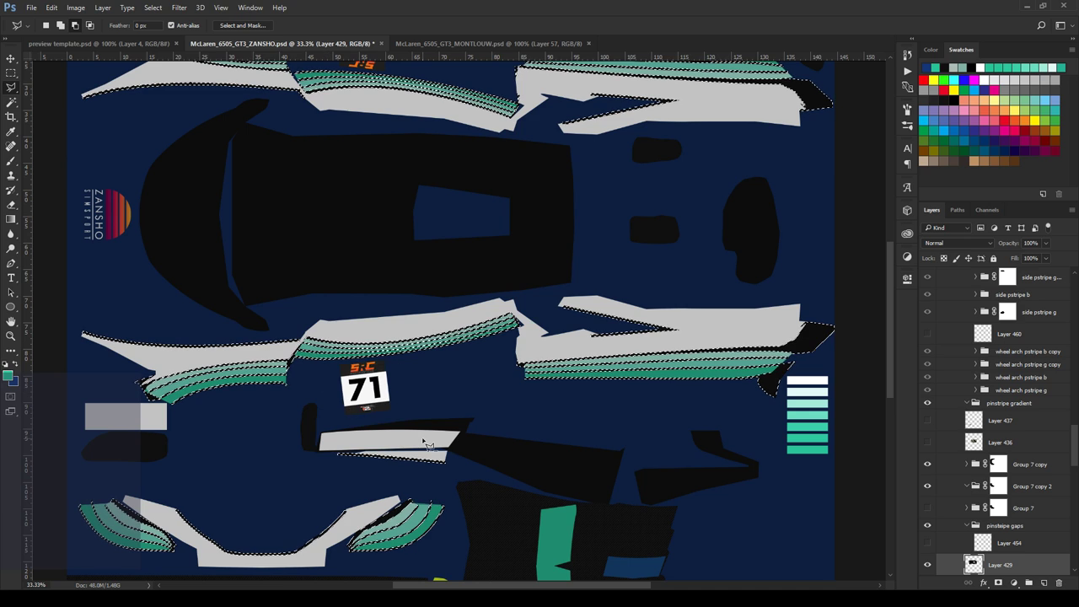
Step: Review the pinstripe selection across the livery, then deselect it and restore it
left_click_drag(498, 316, 510, 126)
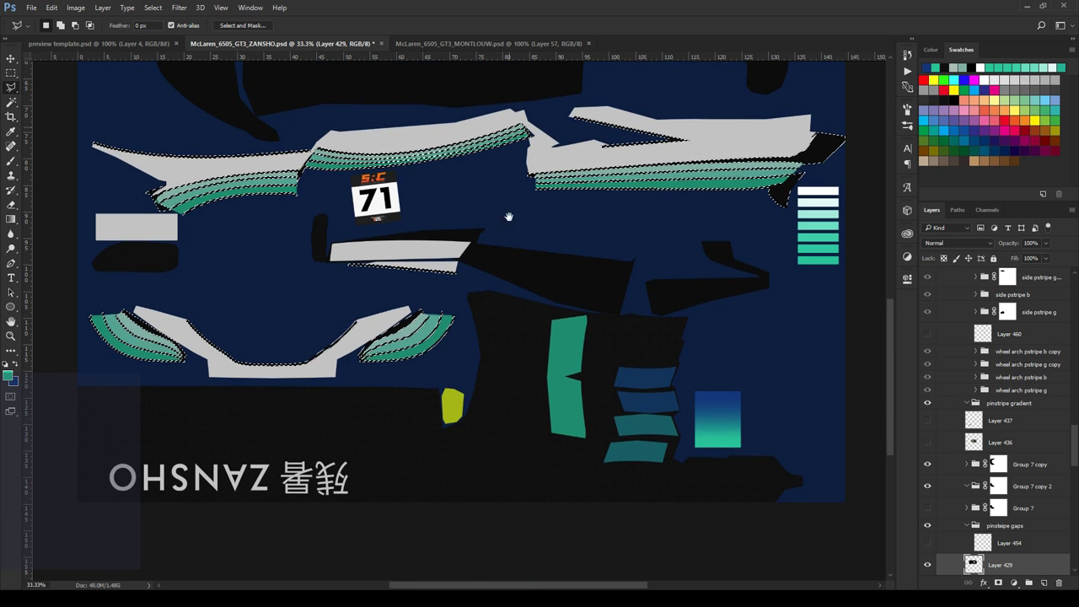
left_click_drag(509, 171, 515, 390)
left_click_drag(481, 154, 506, 290)
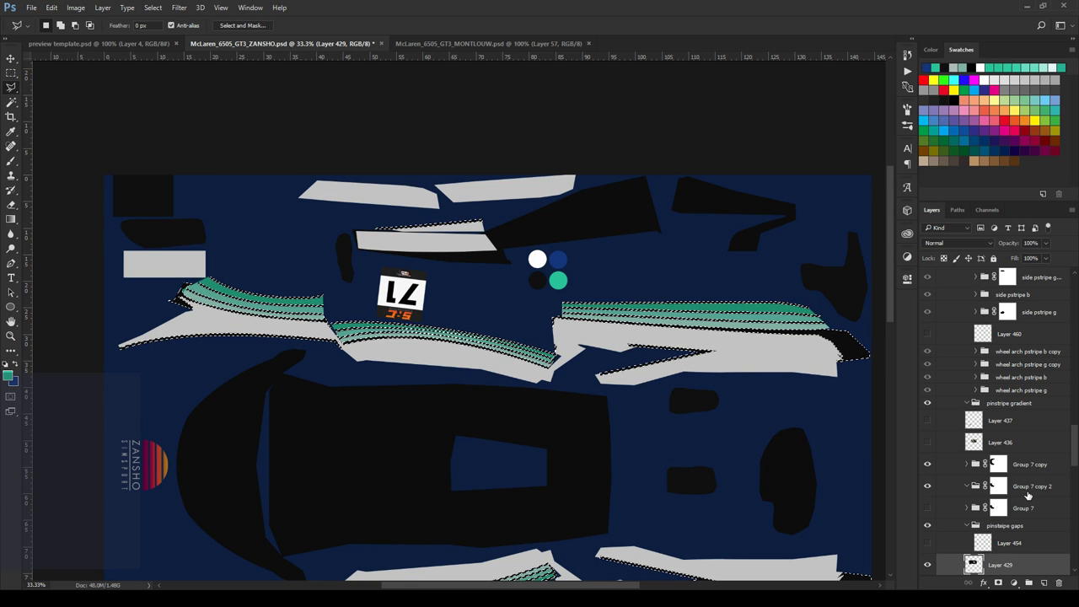
left_click_drag(1074, 455, 1075, 291)
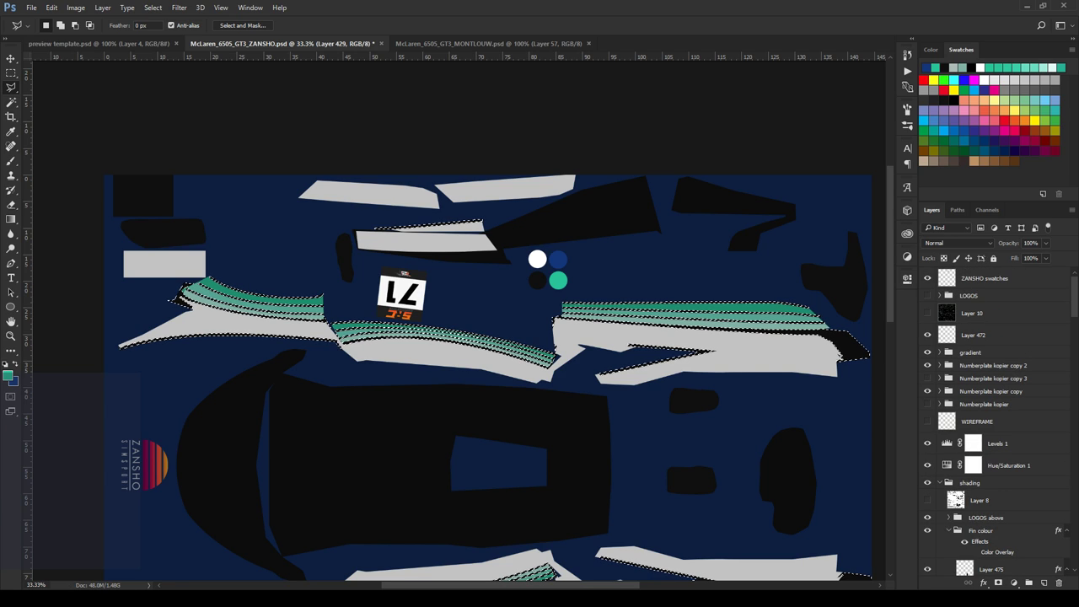
key("ctrl+d")
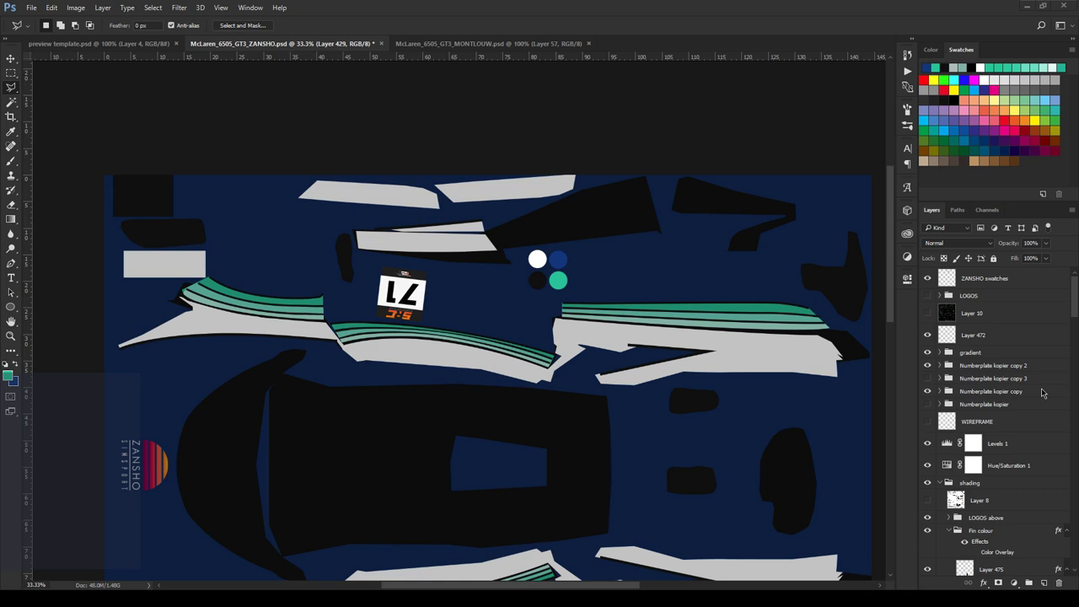
scroll(1042, 393, "down", 2)
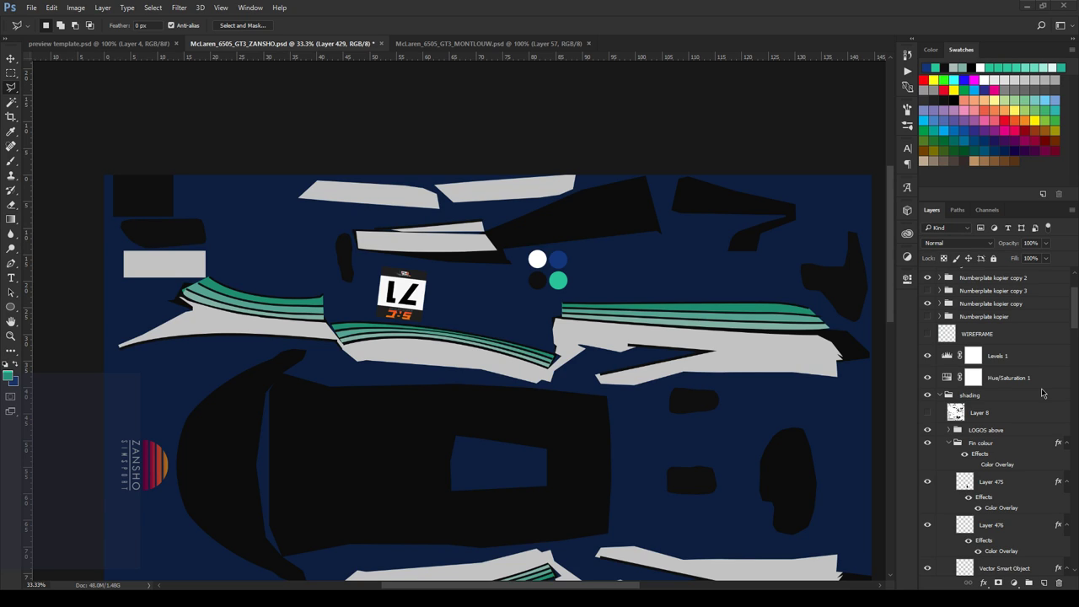
left_click(985, 396, "ctrl")
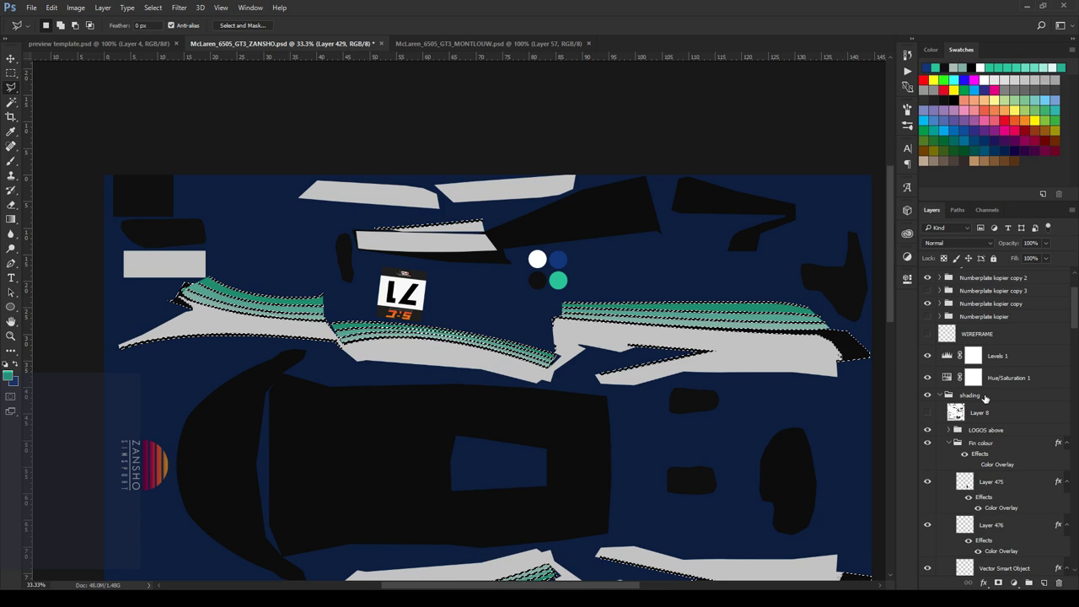
Step: Create a layer group named ALPHA directly above the WIREFRAME layer, keeping the pinstripe selection active
left_click(985, 396)
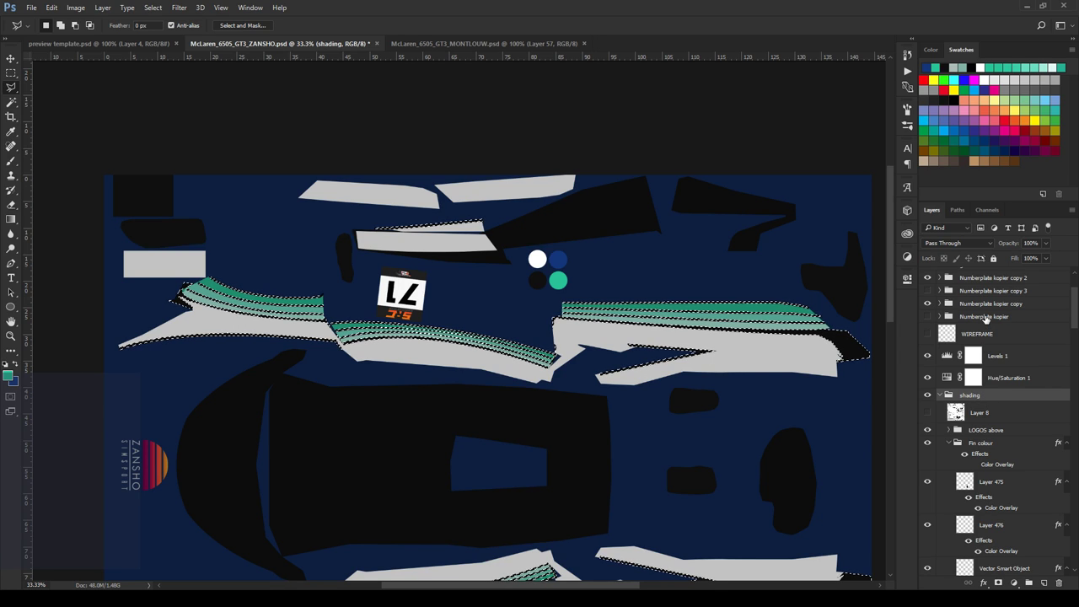
left_click(984, 317)
left_click(987, 336)
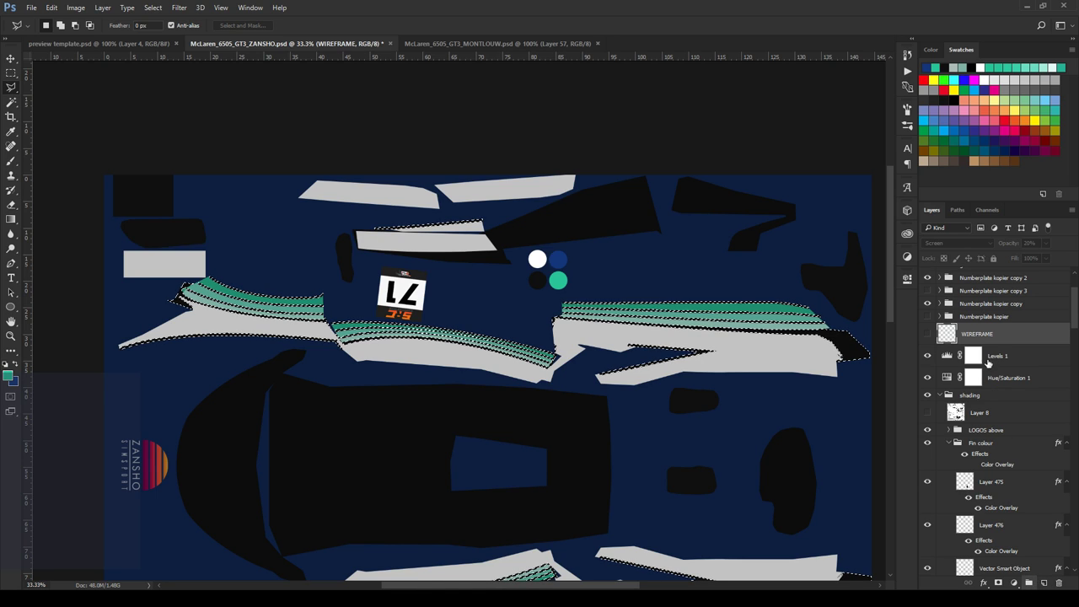
key("ctrl+g")
double_click(971, 330)
type("ALPHA")
key("Return")
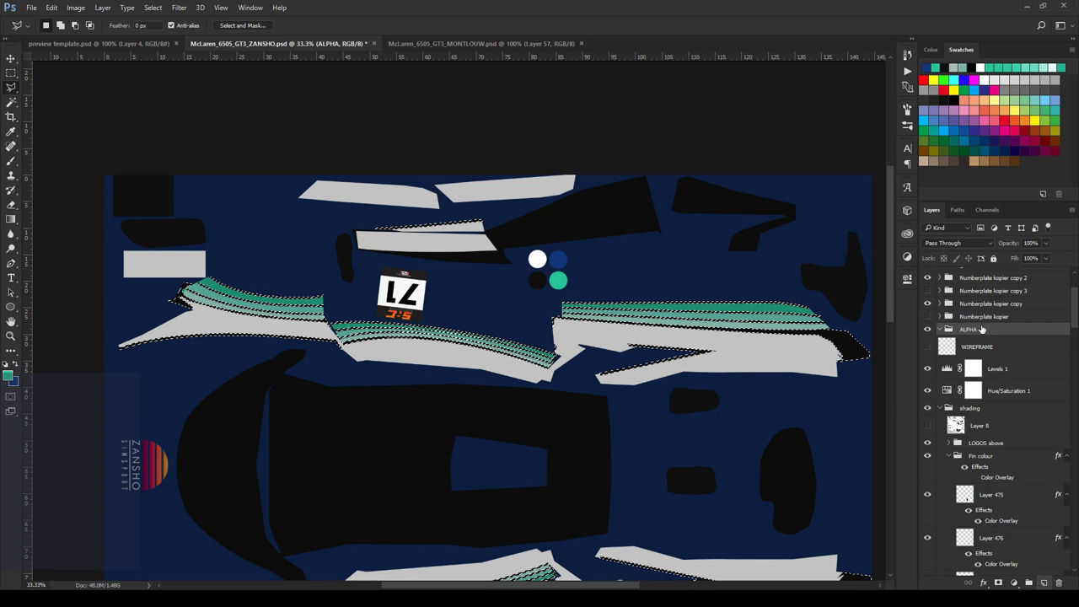
Step: Add a new layer inside the ALPHA group, fill the pinstripe selection on it with bright pinkish red, and deselect
key("ctrl+shift+alt+n")
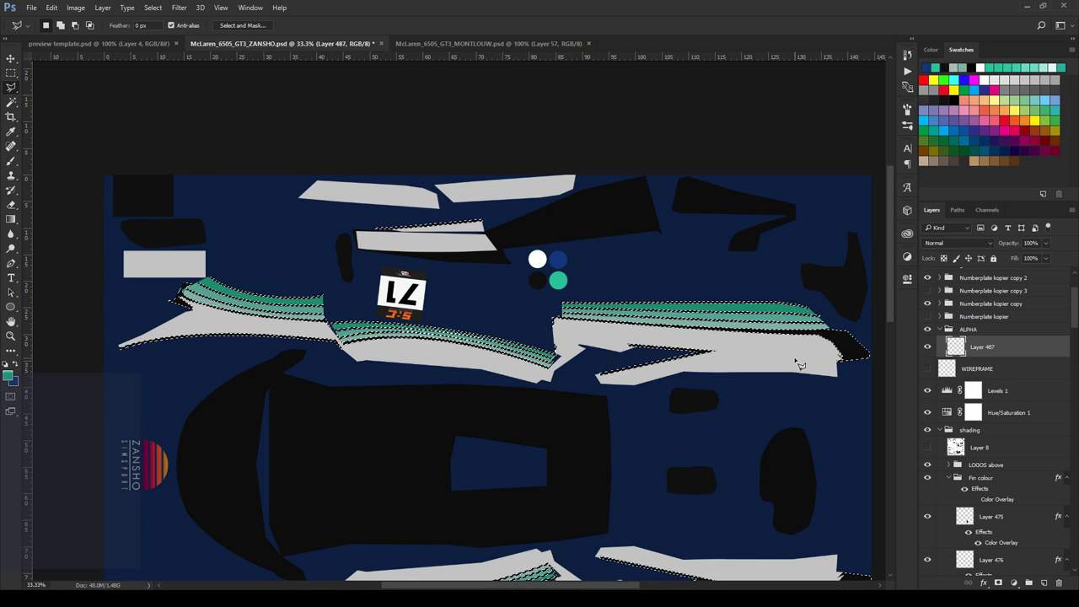
left_click(11, 377)
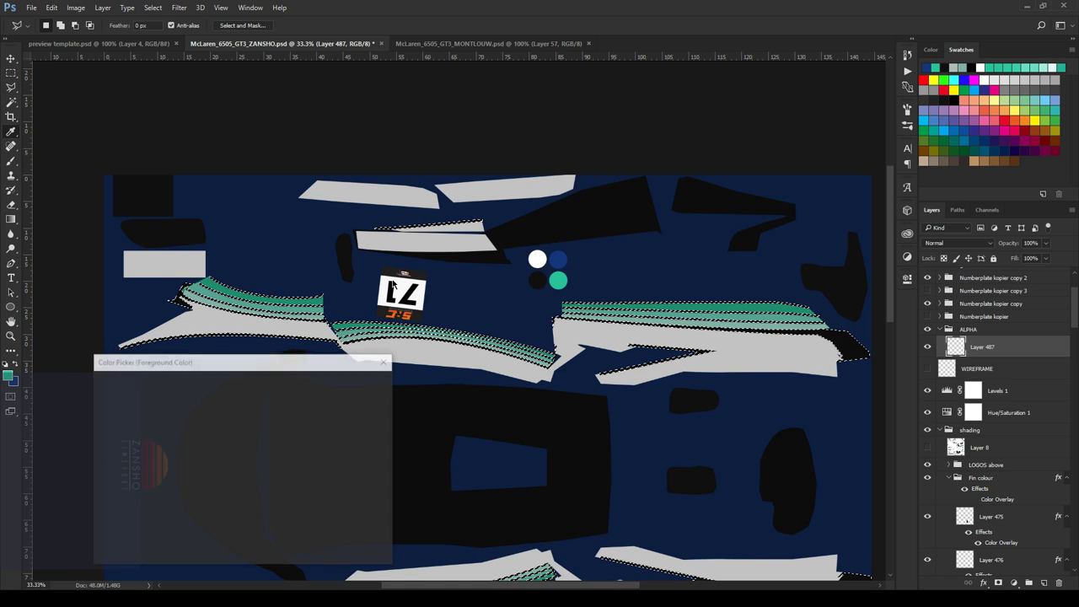
left_click(255, 397)
left_click(232, 401)
left_click_drag(233, 399, 242, 390)
key("Return")
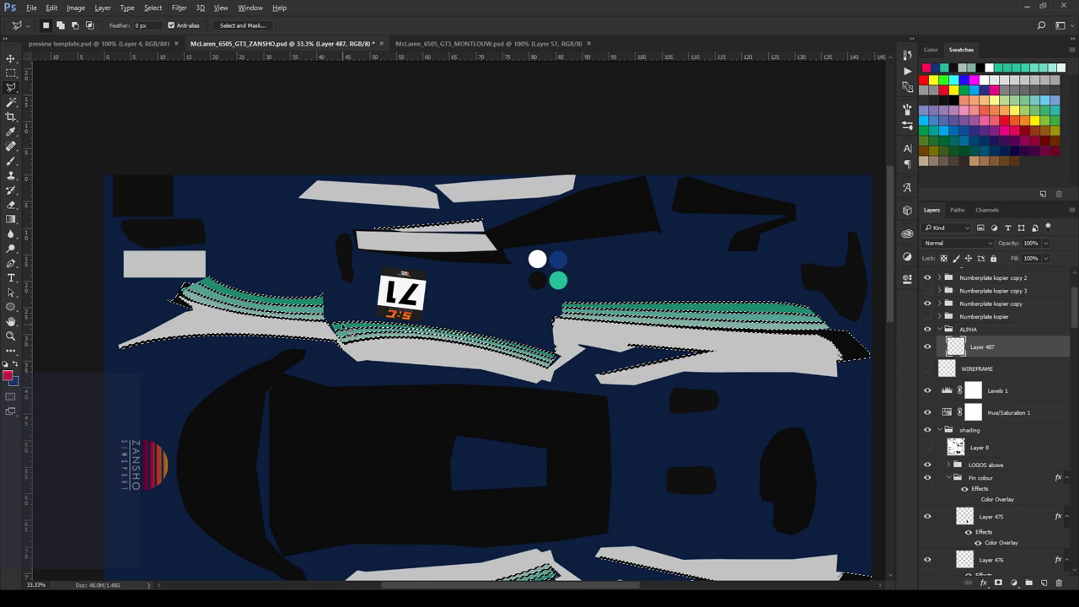
key("alt+BackSpace")
key("ctrl+d")
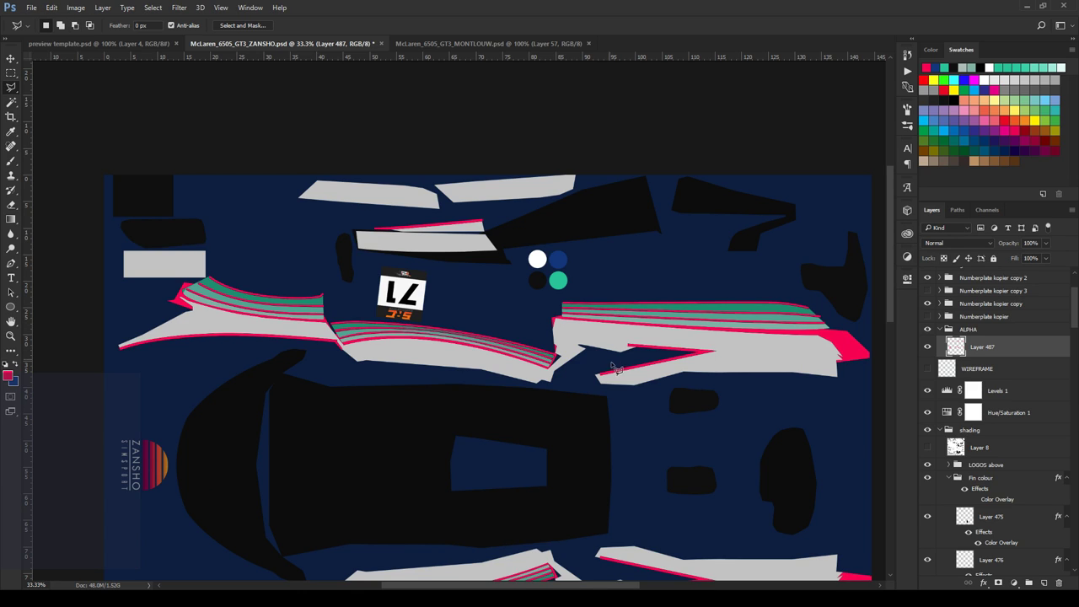
Step: Copy the entire Alpha 1 channel into a new layer inside the ALPHA group and hide that new layer
left_click(986, 210)
left_click(970, 313)
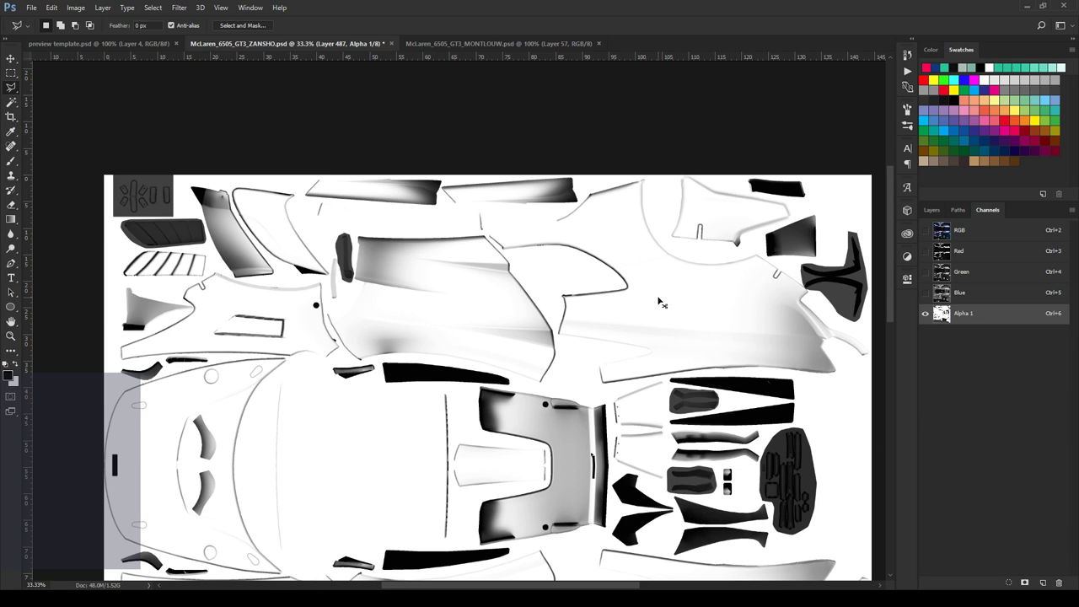
key("ctrl+a")
left_click(931, 210)
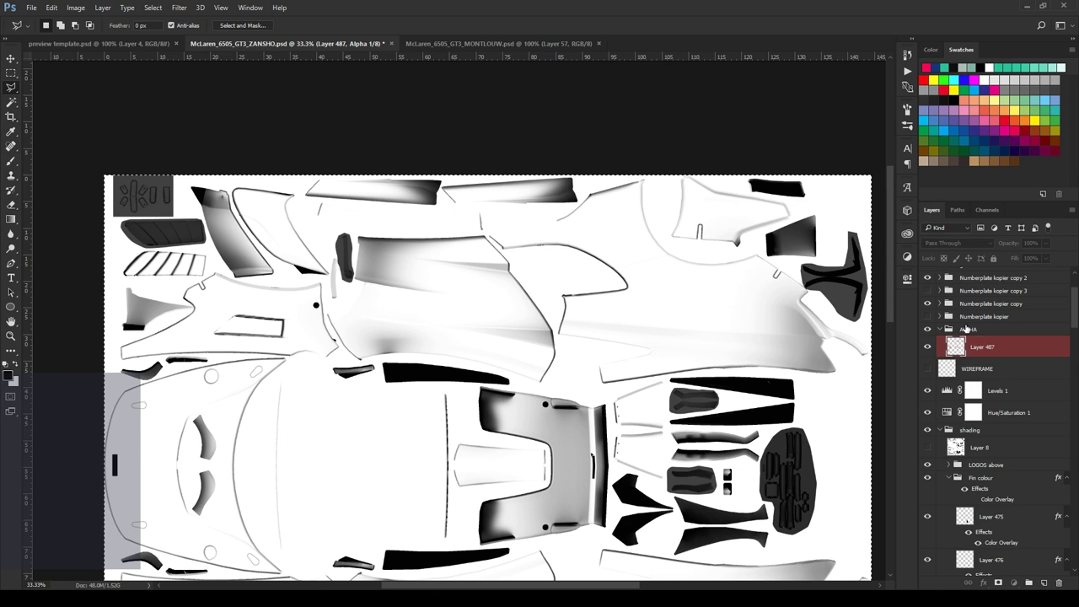
left_click(965, 329)
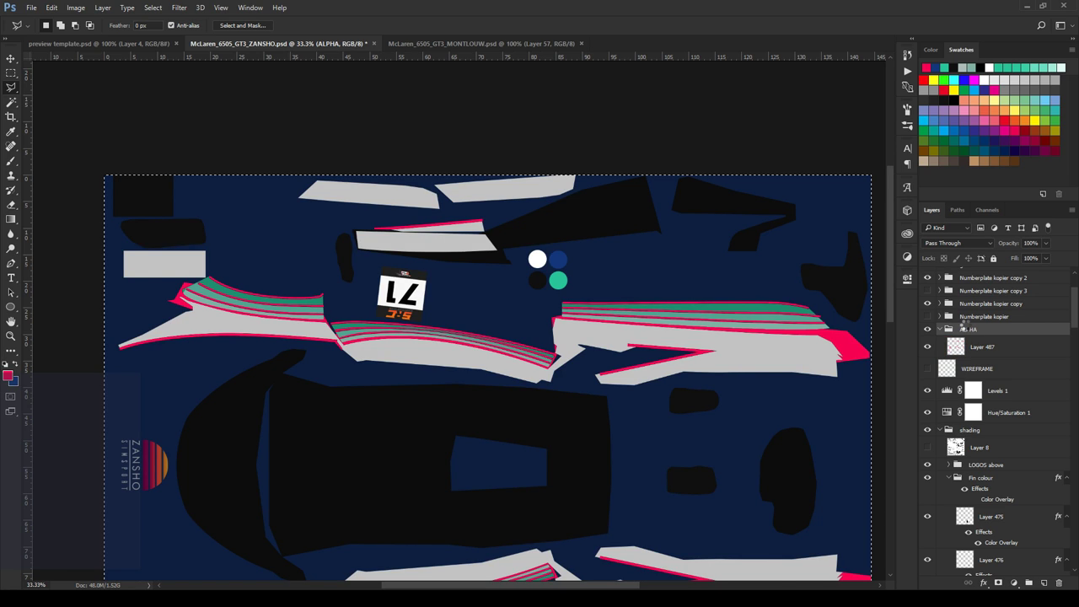
key("ctrl+v")
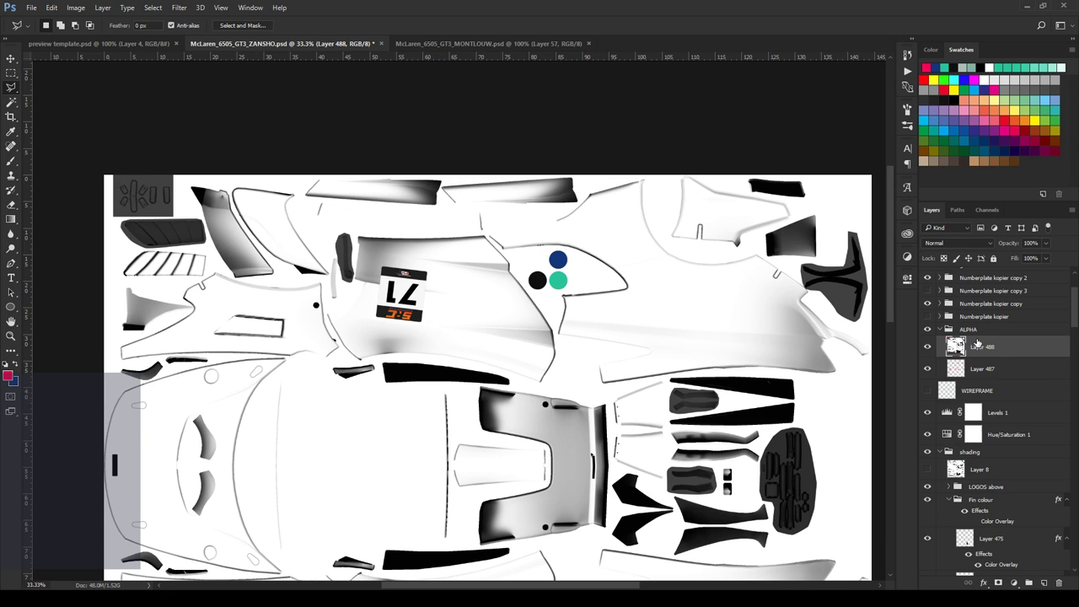
left_click(927, 348)
Step: Load the stripe shapes of Layer 487 as a selection, hide that layer, and display the Alpha 1 channel alone
left_click(958, 371)
left_click(958, 370, "ctrl")
left_click(927, 369)
left_click(987, 210)
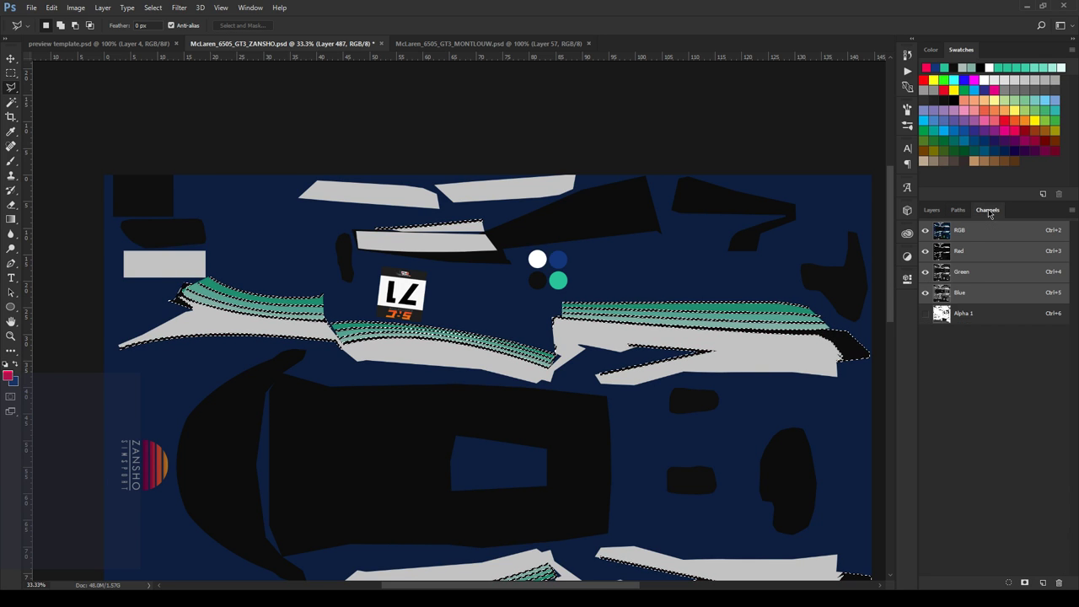
left_click(946, 312)
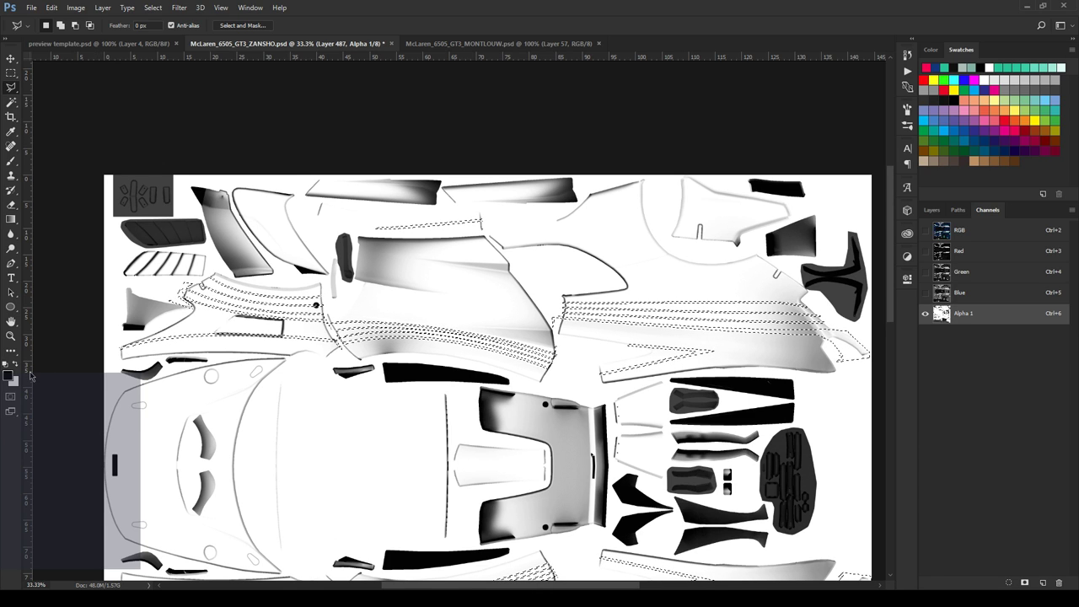
Step: Try filling the selected stripes in the Alpha 1 channel with the light foreground colour
scroll(419, 472, "down", 2)
scroll(419, 472, "down", 8)
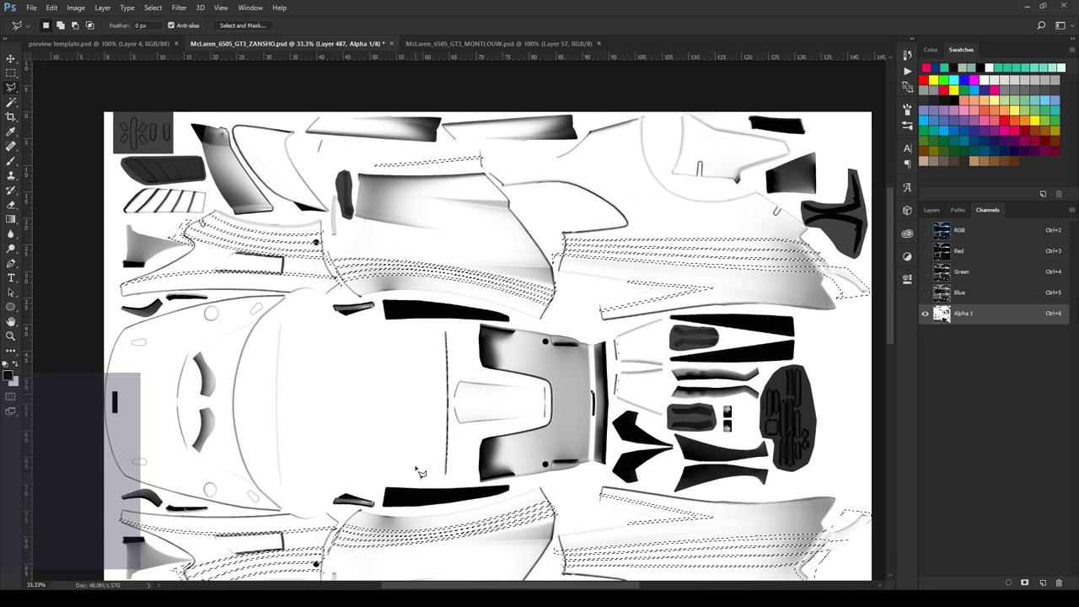
scroll(419, 472, "down", 3)
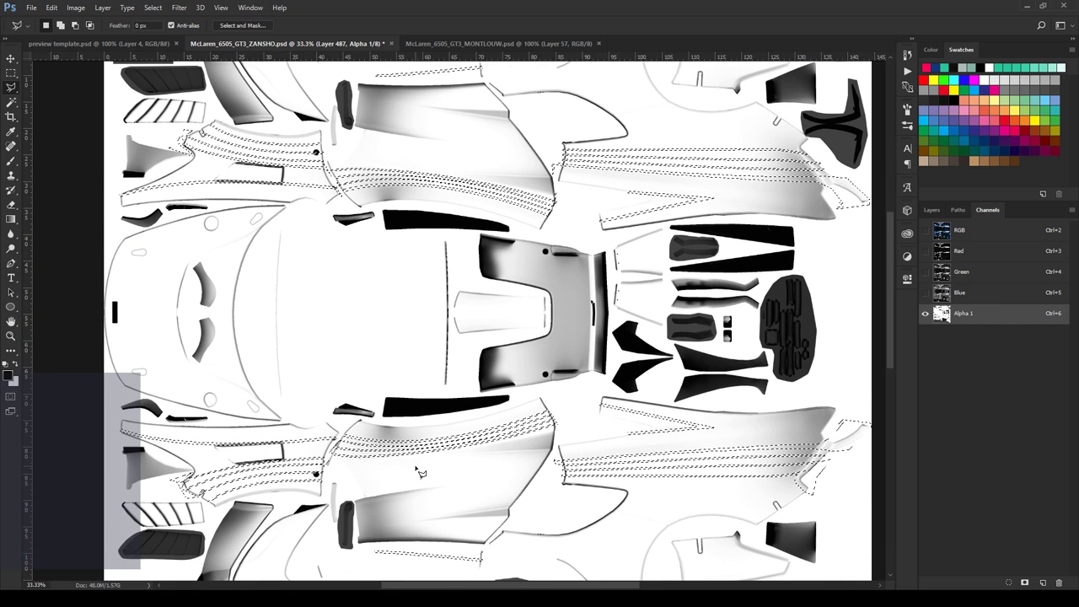
left_click(16, 363)
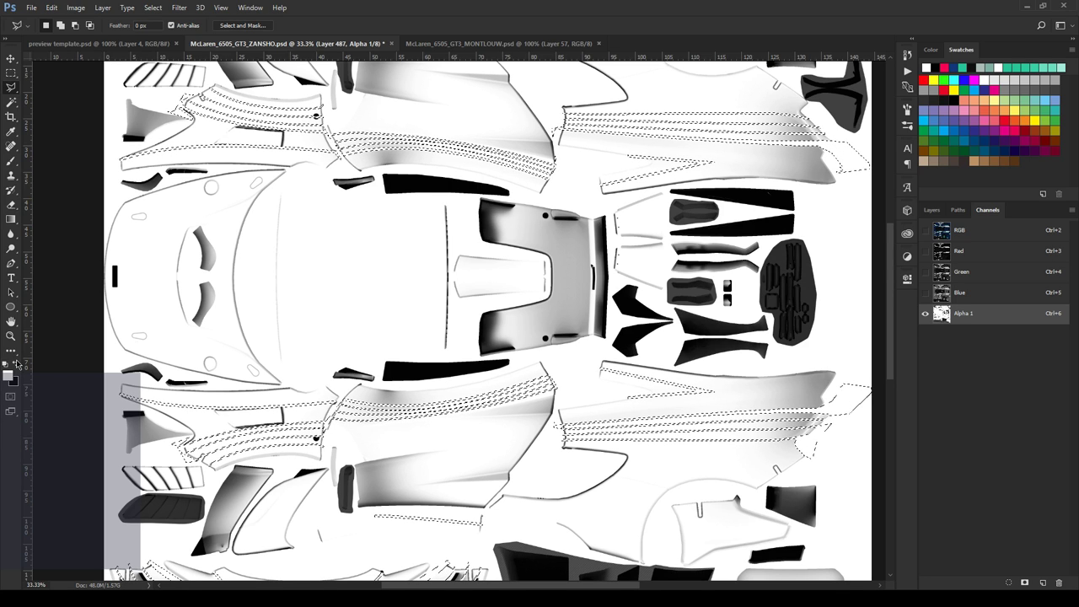
key("alt+BackSpace")
key("ctrl+d")
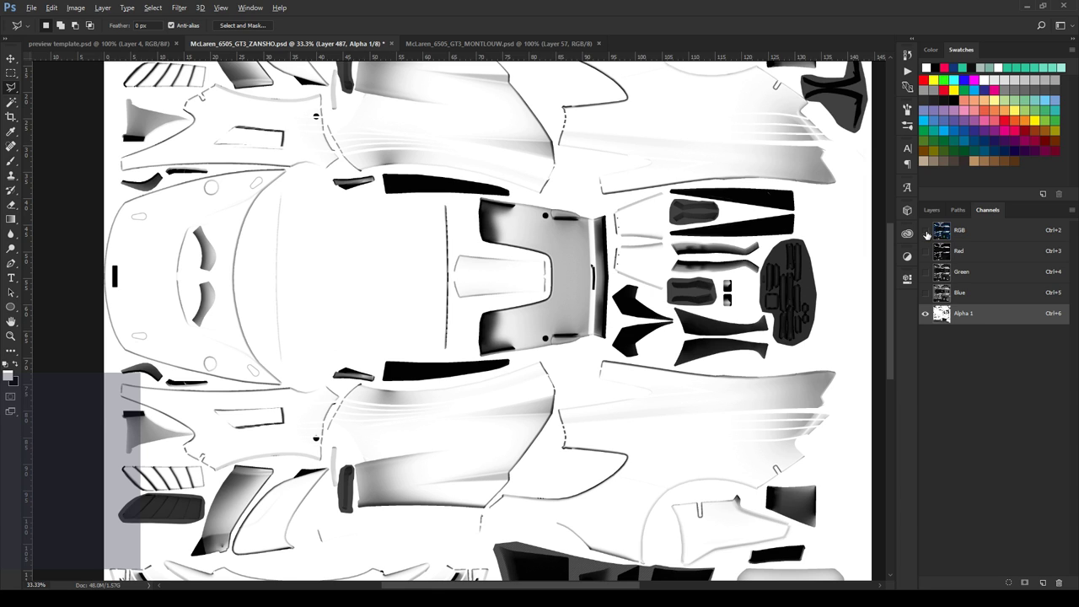
key("ctrl+shift+d")
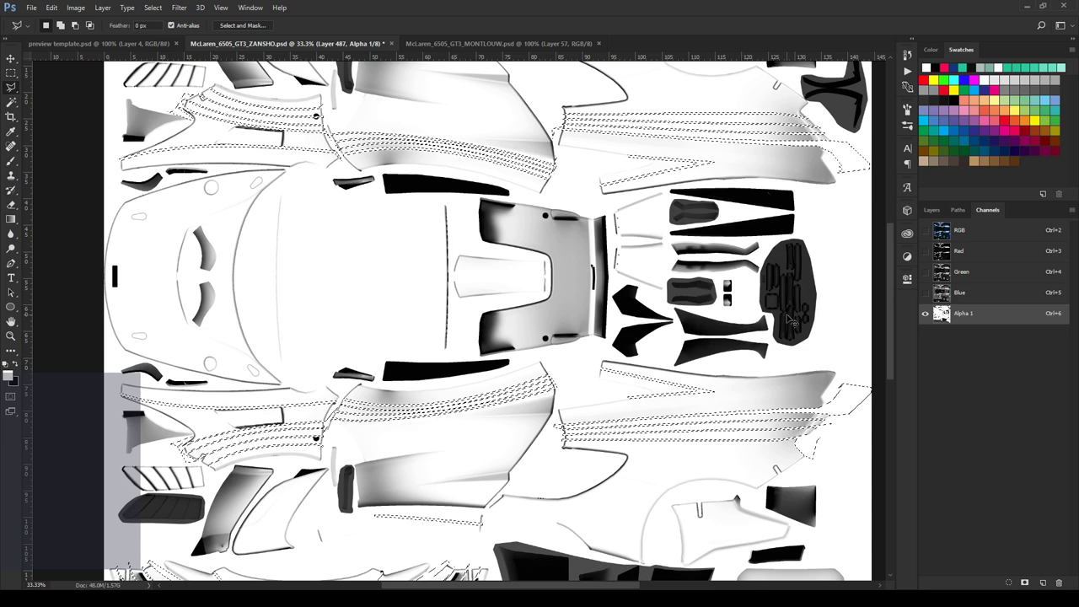
Step: Undo the stripe fill in the Alpha 1 channel and clear the stripe selection
key("ctrl+alt+z")
key("ctrl+alt+z")
key("ctrl+alt+z")
key("ctrl+shift+d")
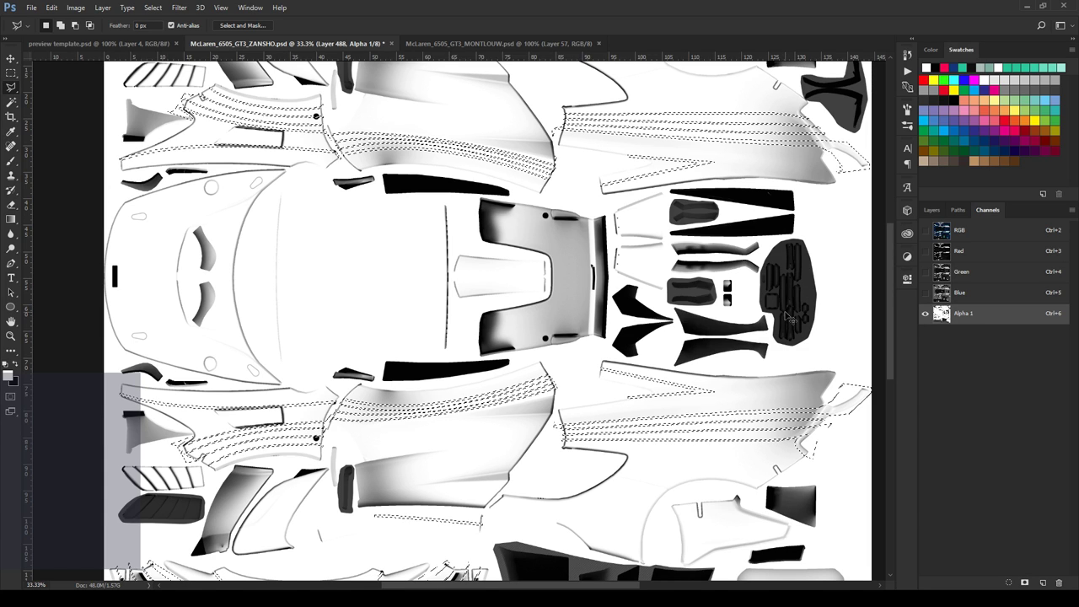
key("Delete")
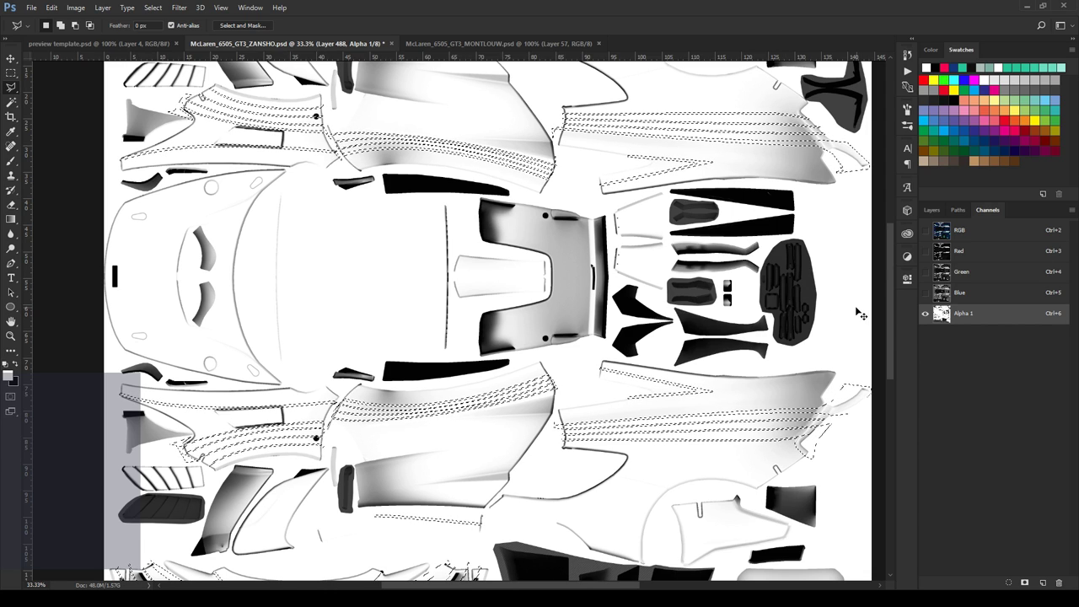
key("ctrl+d")
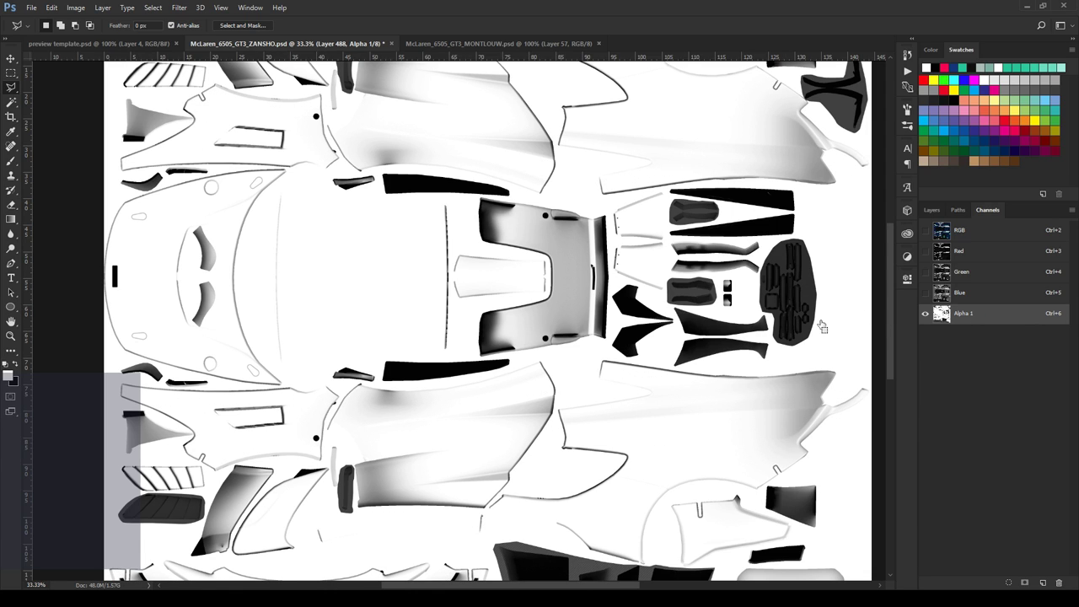
Step: Darken the Alpha 1 channel with Levels, using a midtone input of 0.68 and a white output level of 186
key("ctrl+l")
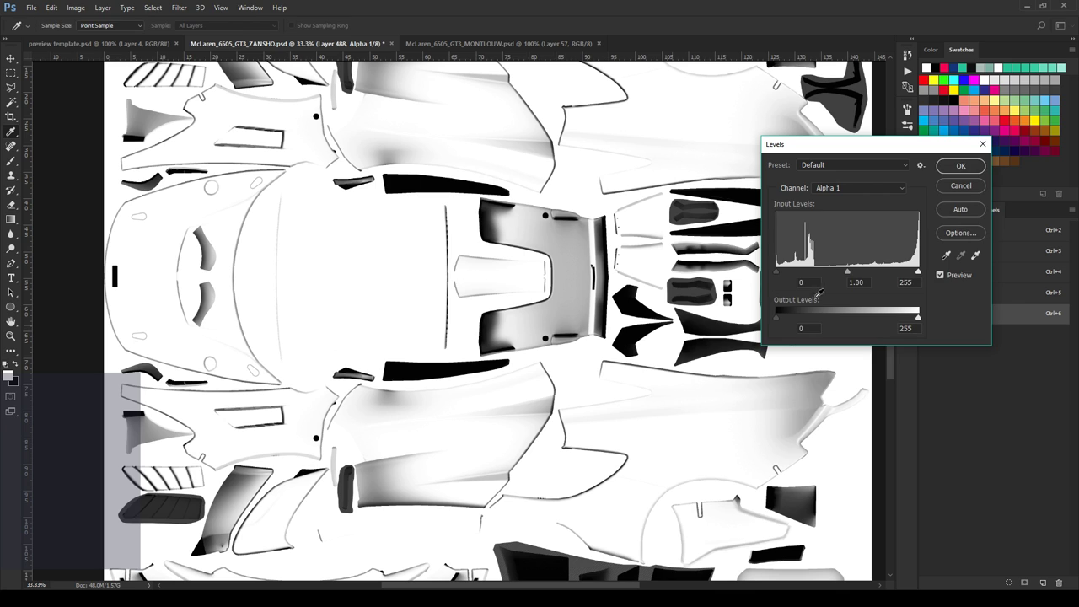
mouse_move(846, 272)
left_mouse_down()
mouse_move(830, 272)
mouse_move(864, 271)
mouse_move(855, 272)
left_mouse_up()
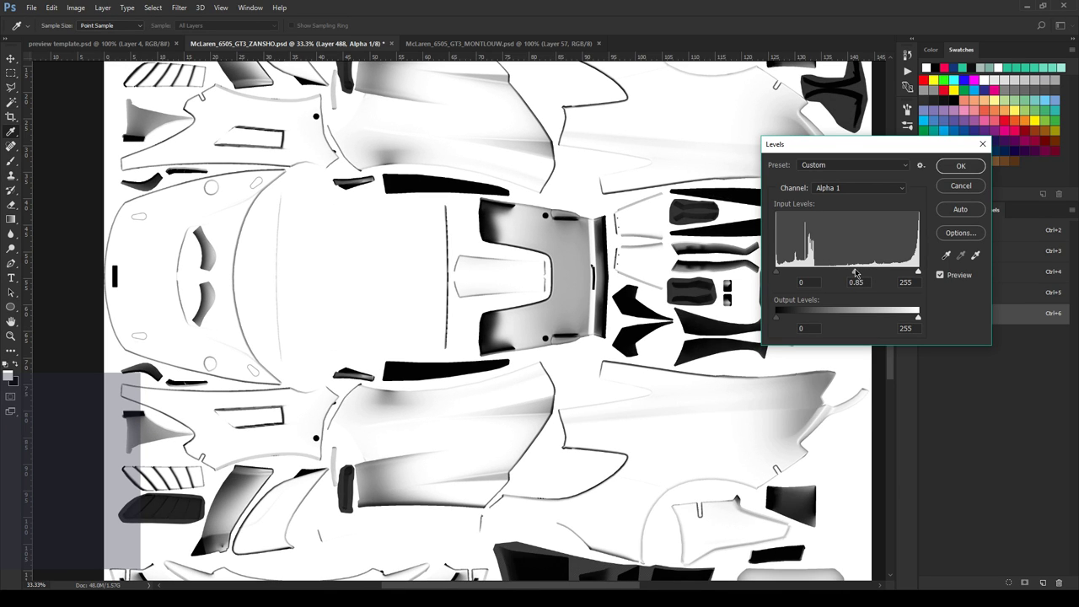
left_click_drag(918, 317, 886, 317)
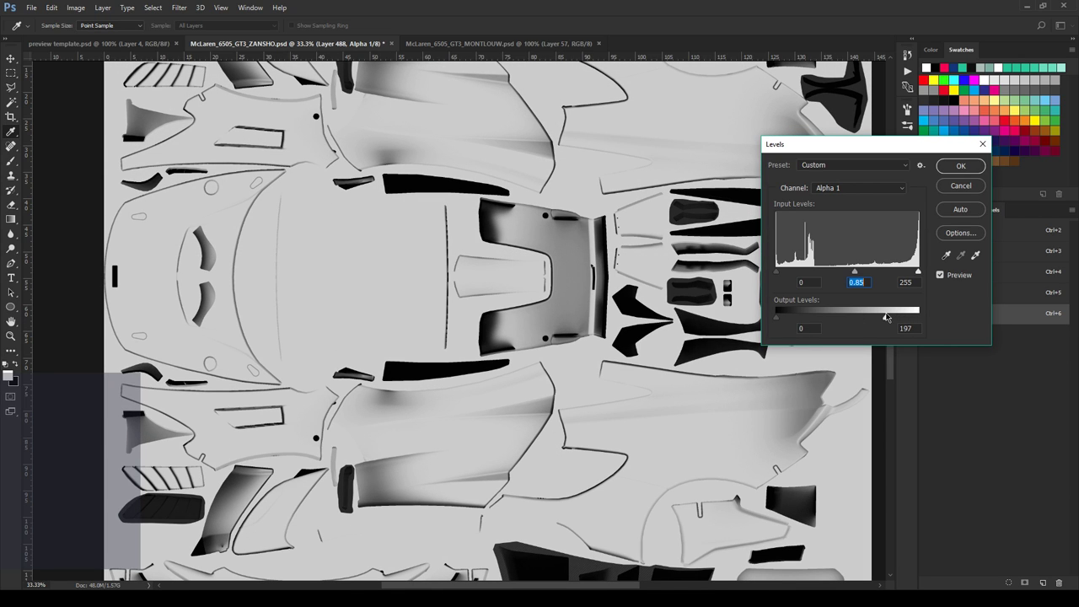
left_click_drag(855, 271, 867, 283)
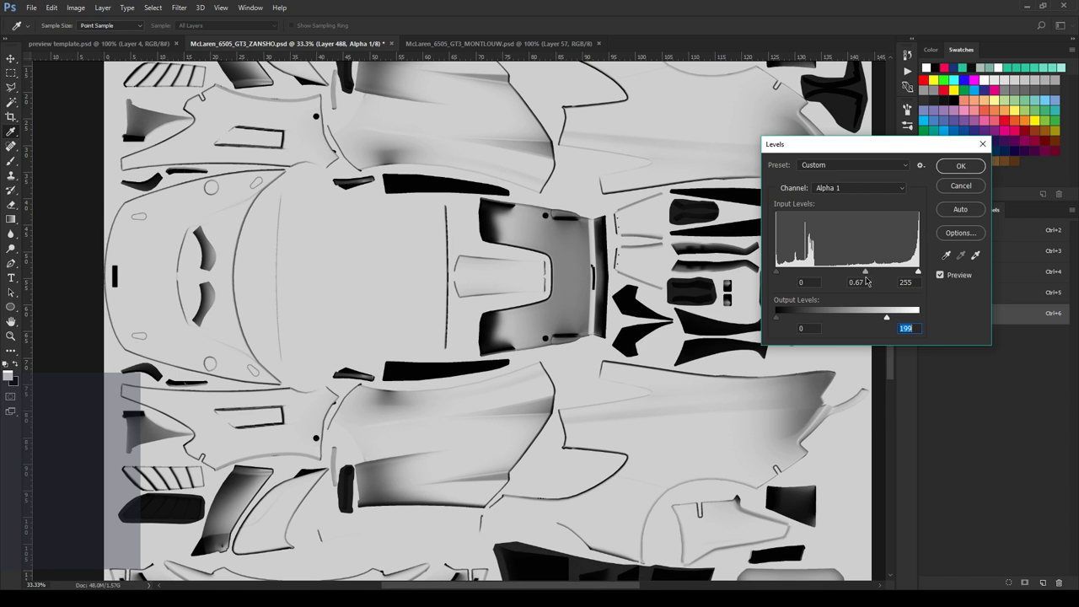
left_click_drag(886, 319, 878, 319)
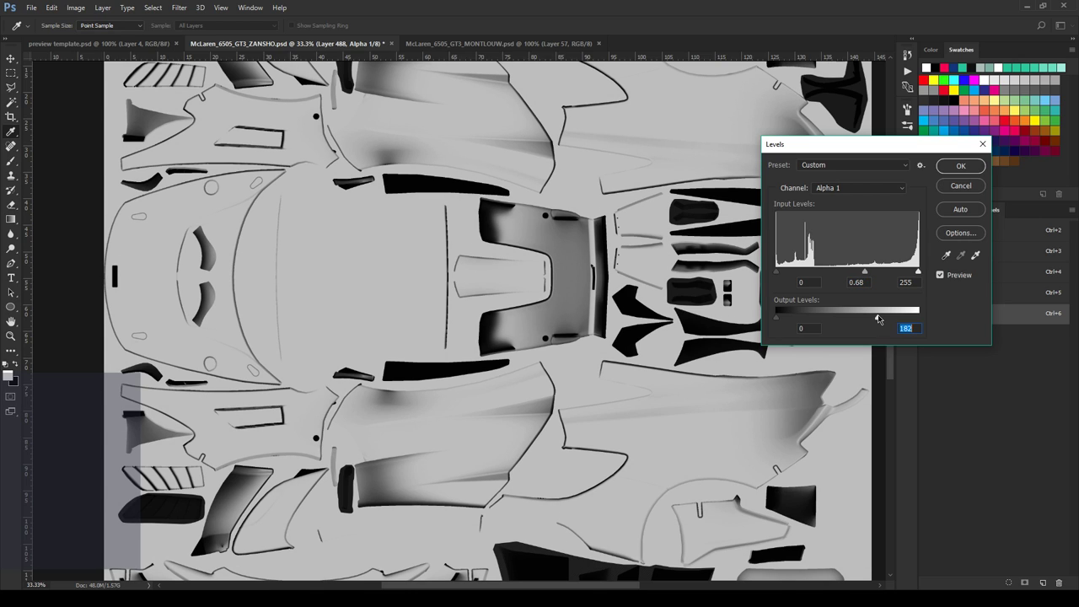
left_click(960, 166)
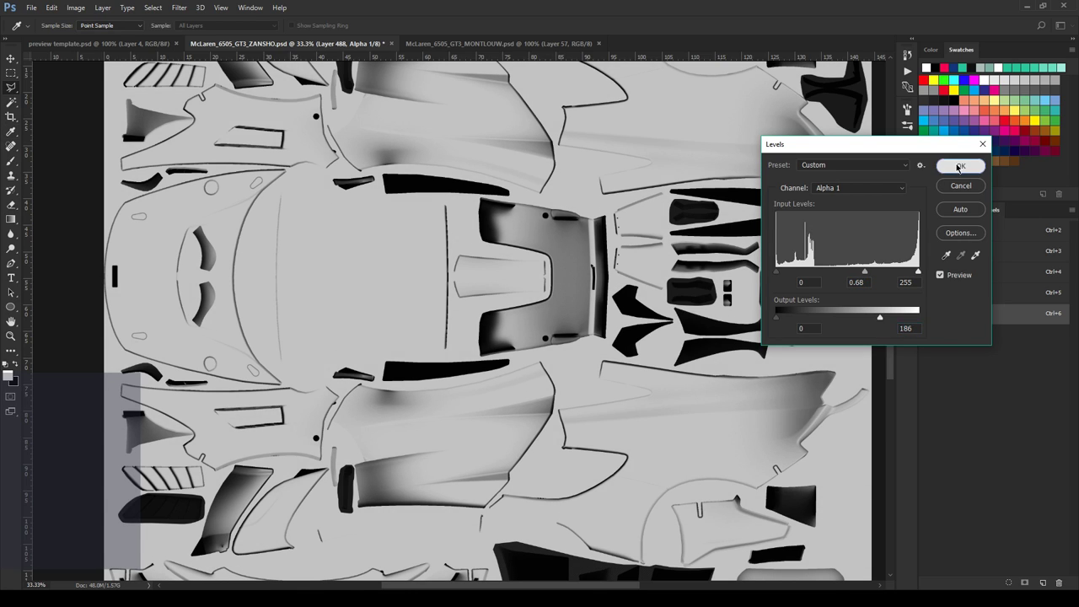
Step: Load the stripe shapes of Layer 487 as a selection over the Alpha 1 channel and fill them with the foreground colour
left_click(932, 210)
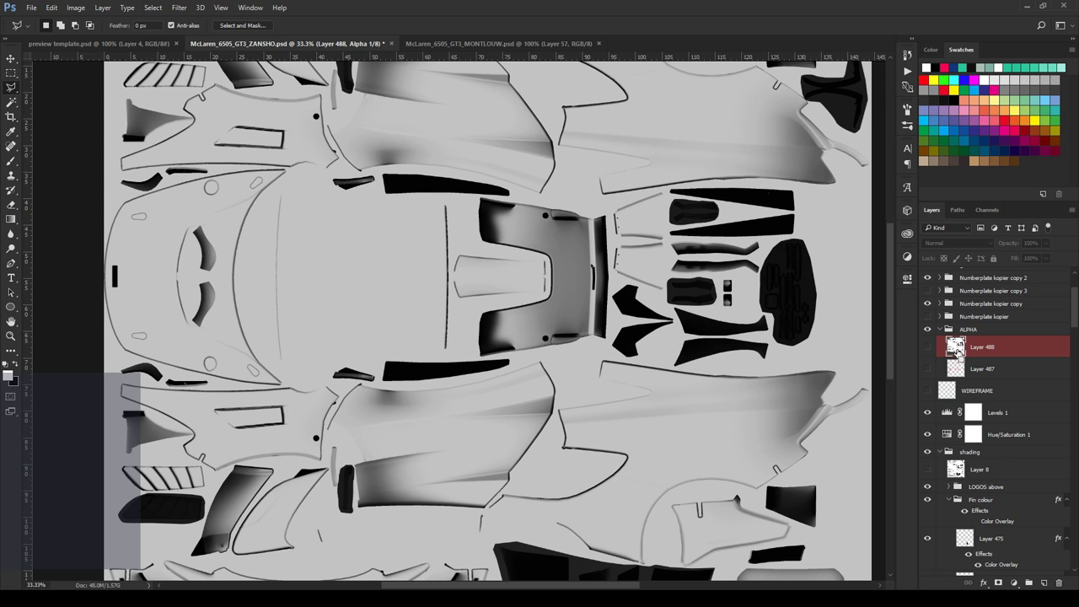
left_click(957, 373, "ctrl")
left_click(987, 210)
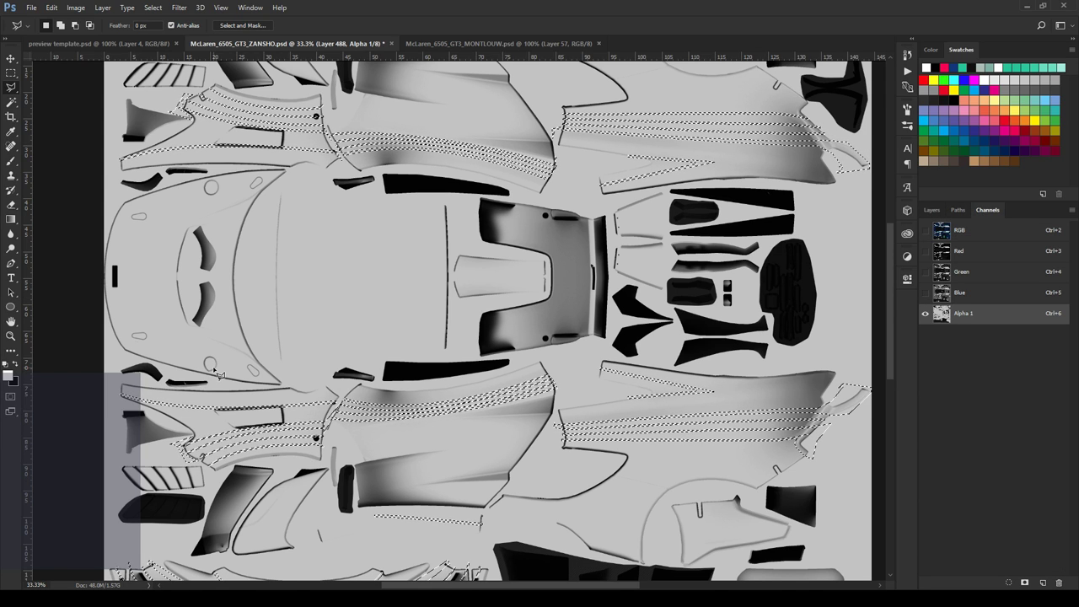
key("alt+BackSpace")
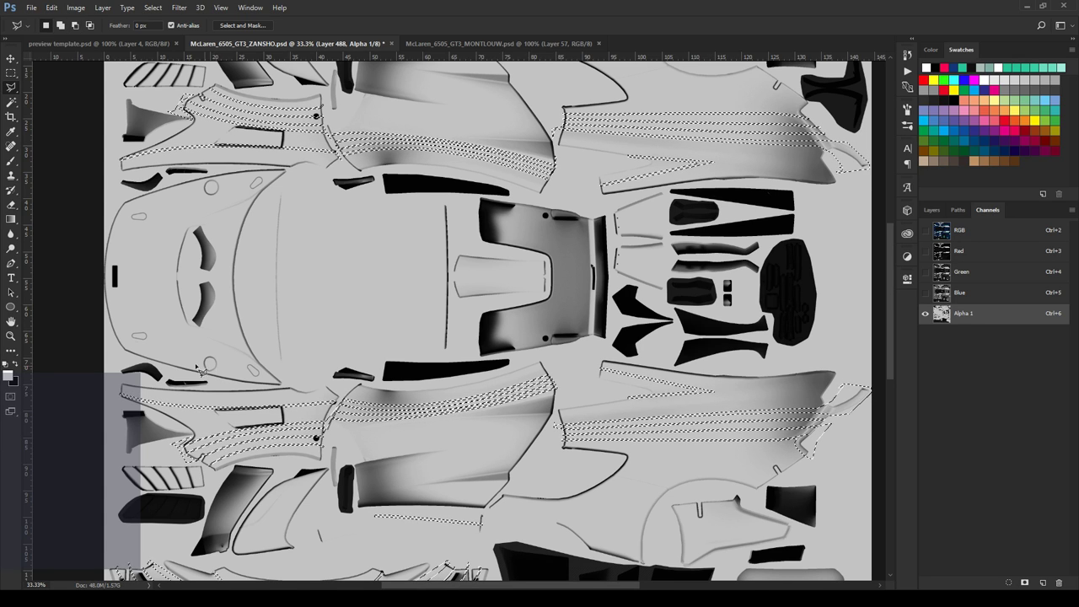
Step: Set the Brush tool's opacity to 95% and fit the whole Alpha 1 template in view at 16.67%
left_click(12, 161)
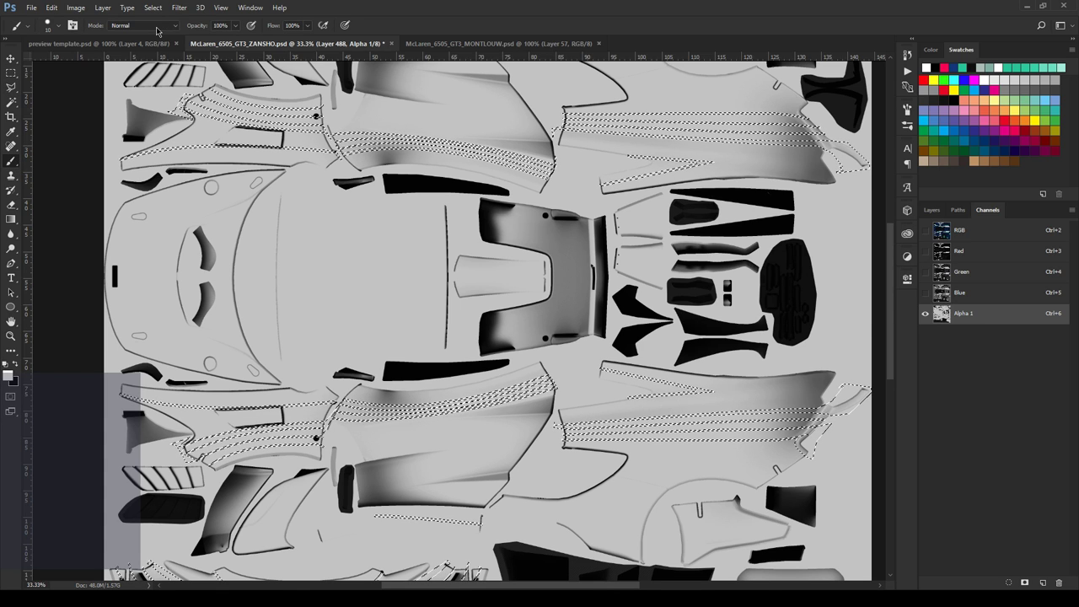
left_click_drag(224, 26, 183, 18)
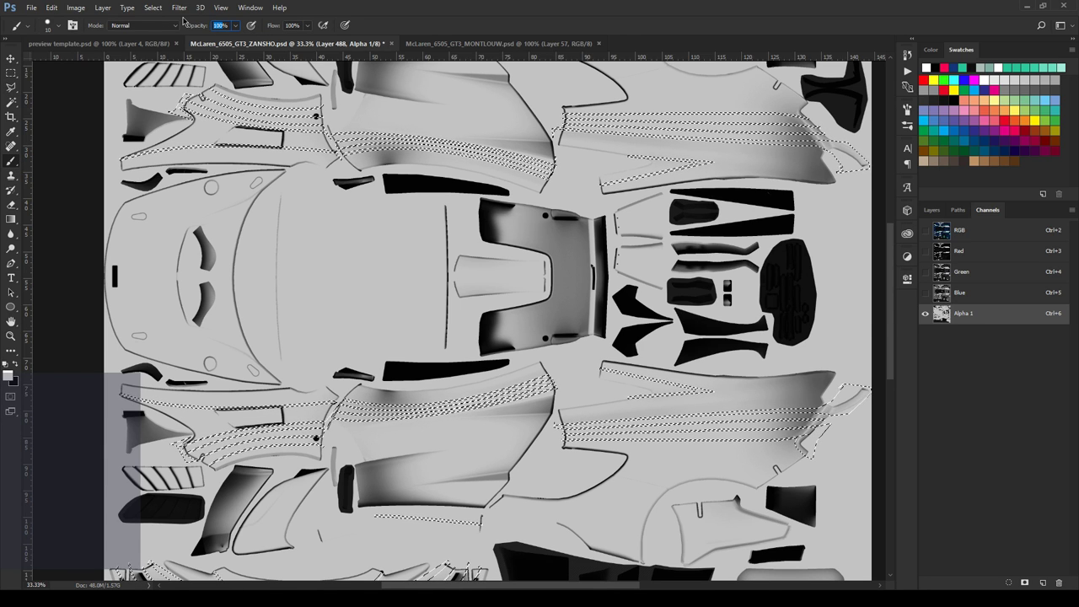
type("5")
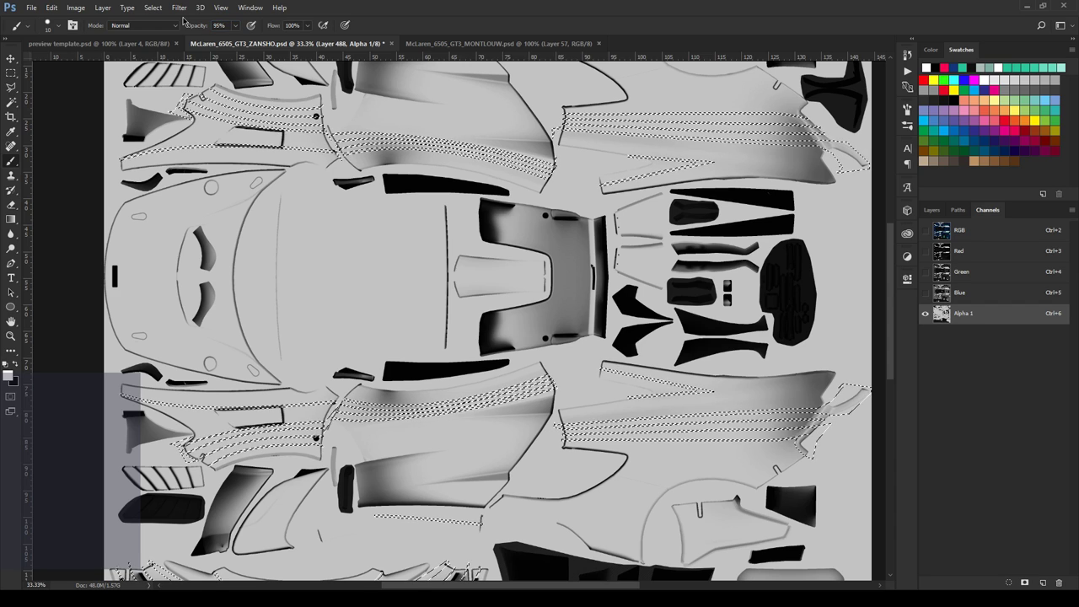
type("z")
left_click(344, 242, "alt")
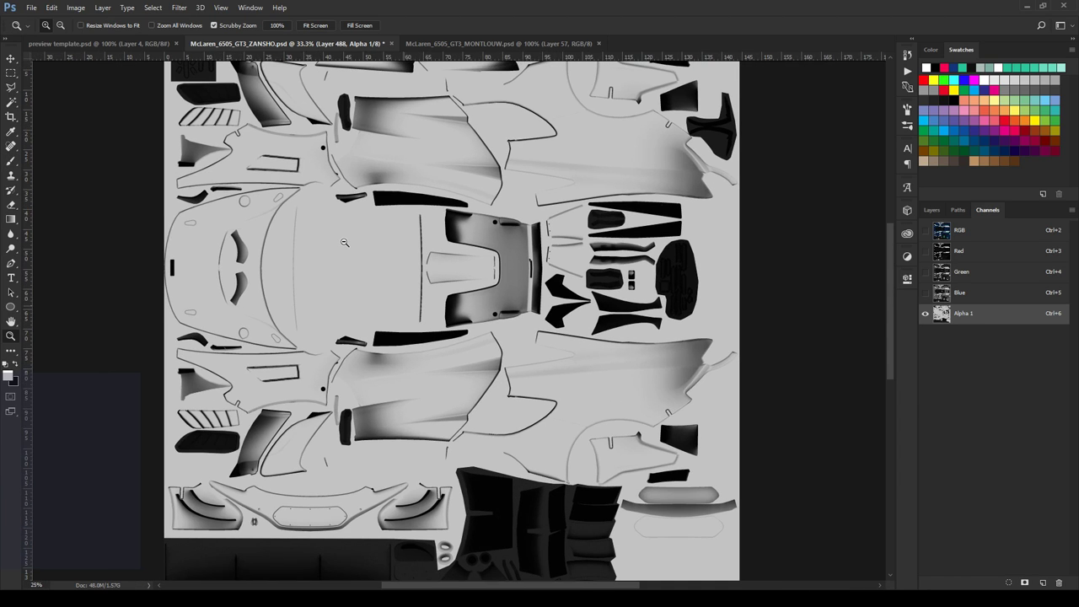
left_click(344, 242, "alt")
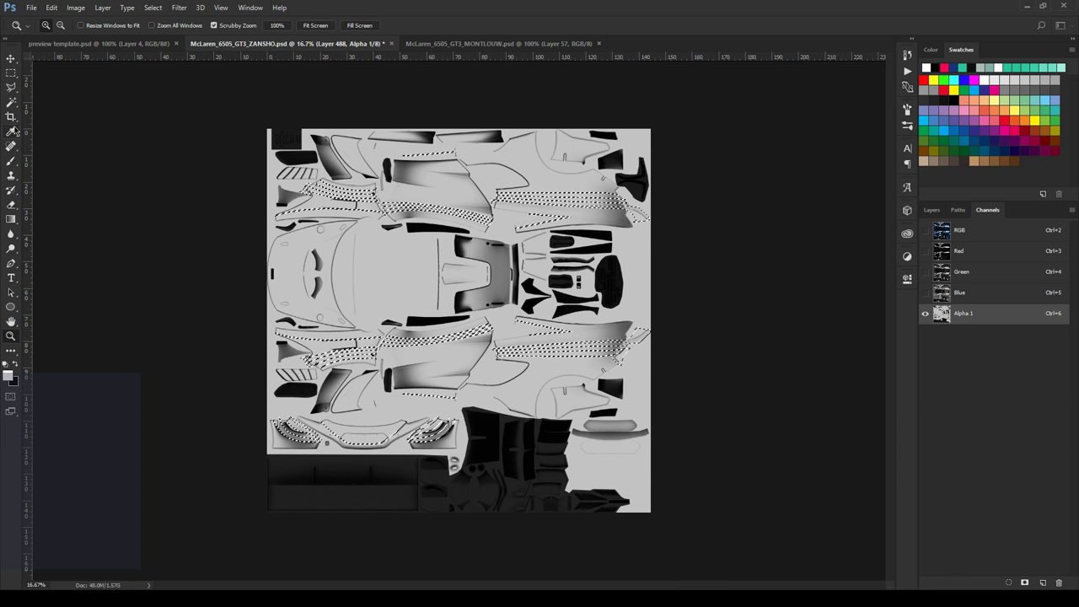
left_click(11, 161)
key("b")
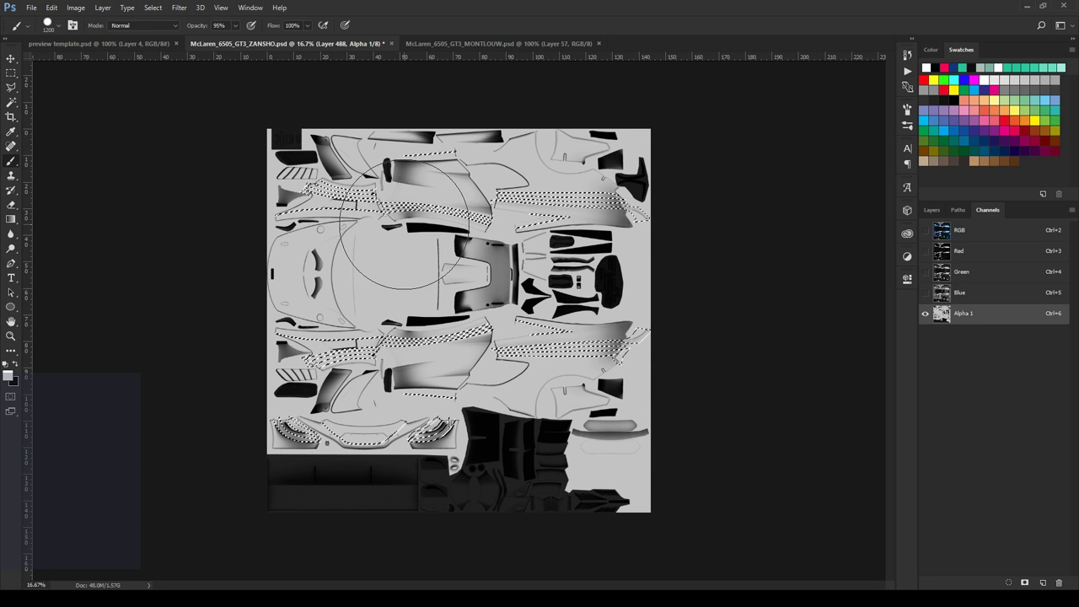
Step: Enlarge the brush to 2100 and paint all the selected stripes in the Alpha 1 channel with the light foreground colour, and deselect
key("bracketright")
key("bracketright")
key("bracketright")
key("bracketright")
key("bracketright")
key("bracketright")
key("bracketright")
key("bracketright")
key("bracketright")
key("bracketright")
key("bracketright")
key("bracketright")
mouse_move(316, 184)
left_mouse_down()
mouse_move(612, 179)
mouse_move(648, 208)
mouse_move(643, 285)
mouse_move(607, 341)
mouse_move(375, 362)
left_mouse_up()
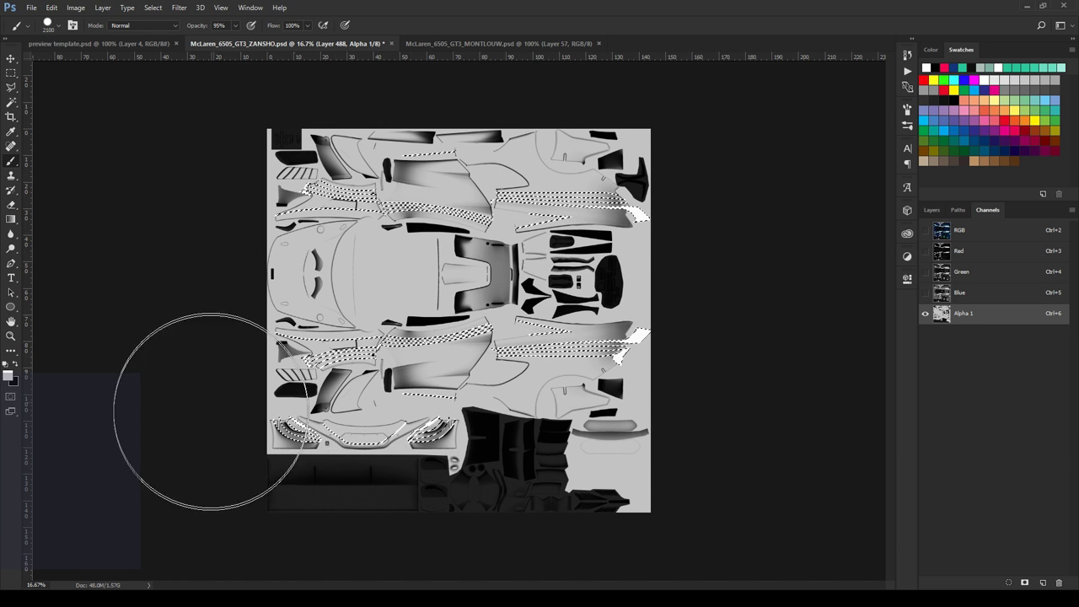
key("ctrl+d")
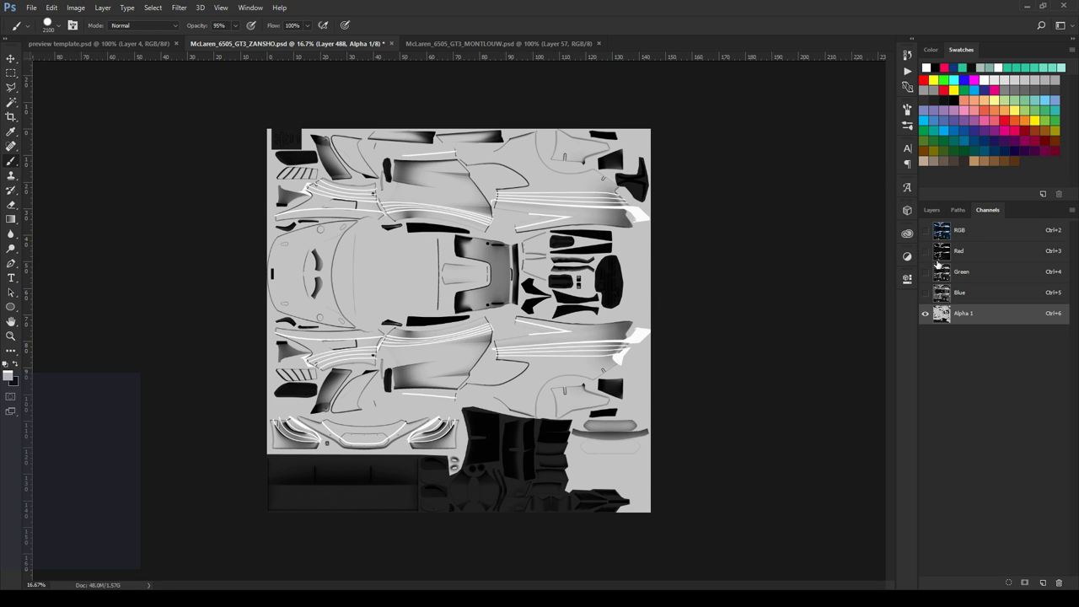
Step: Switch from the Alpha 1 channel back to the RGB composite, hide Alpha 1, and return to the layer list
left_click(931, 210)
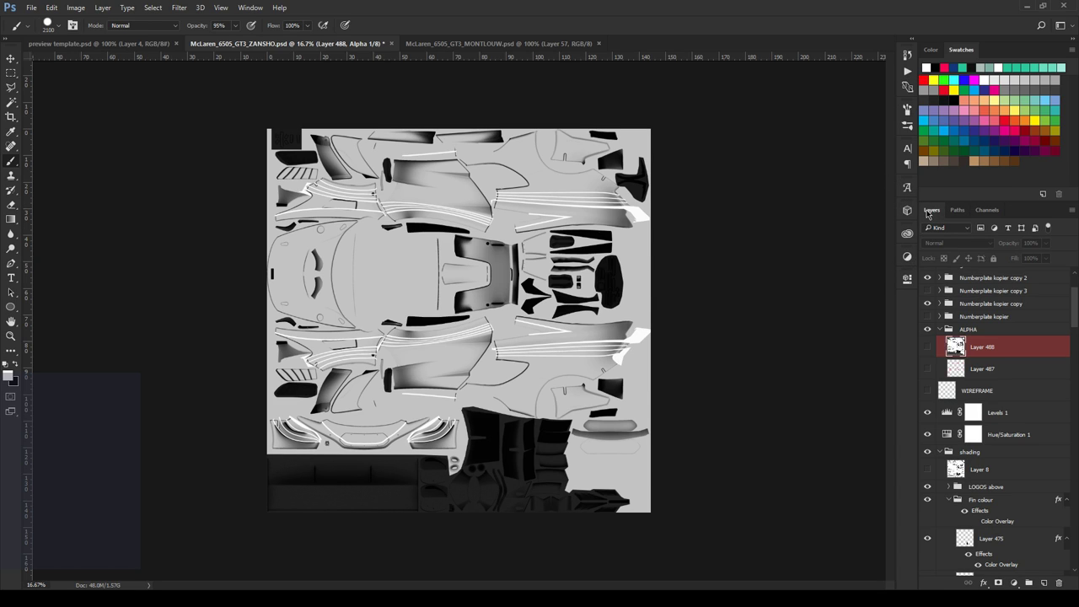
left_click(988, 210)
left_click(948, 232)
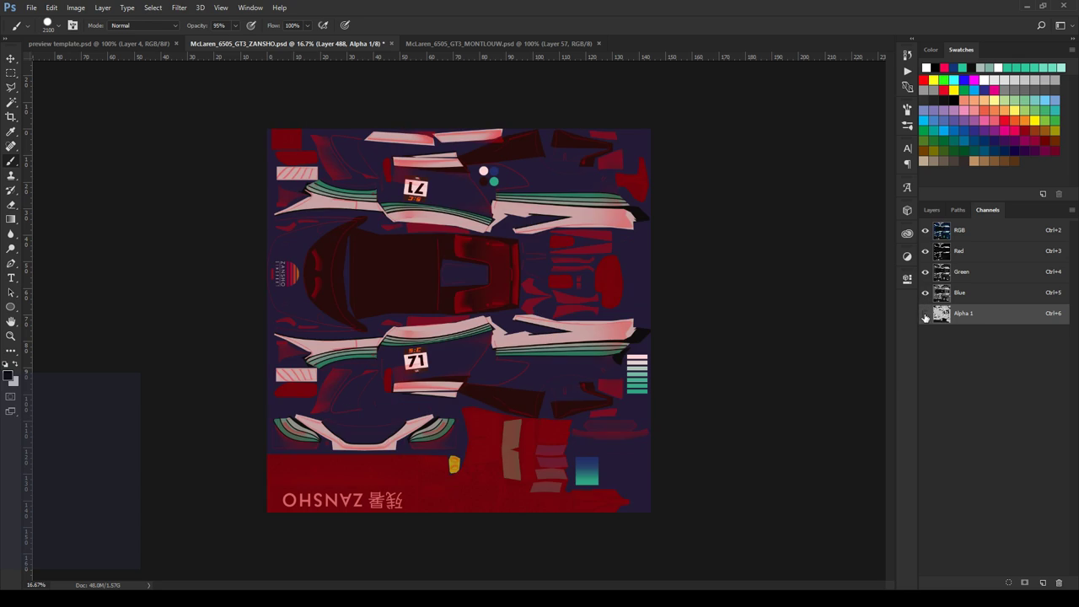
left_click(932, 210)
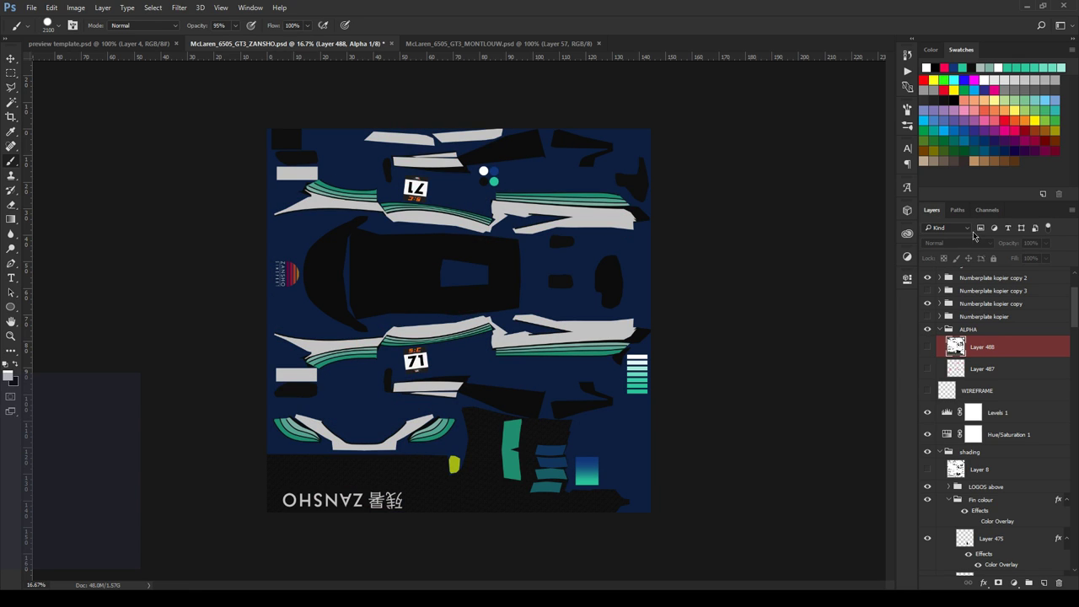
left_click(987, 210)
left_click(931, 210)
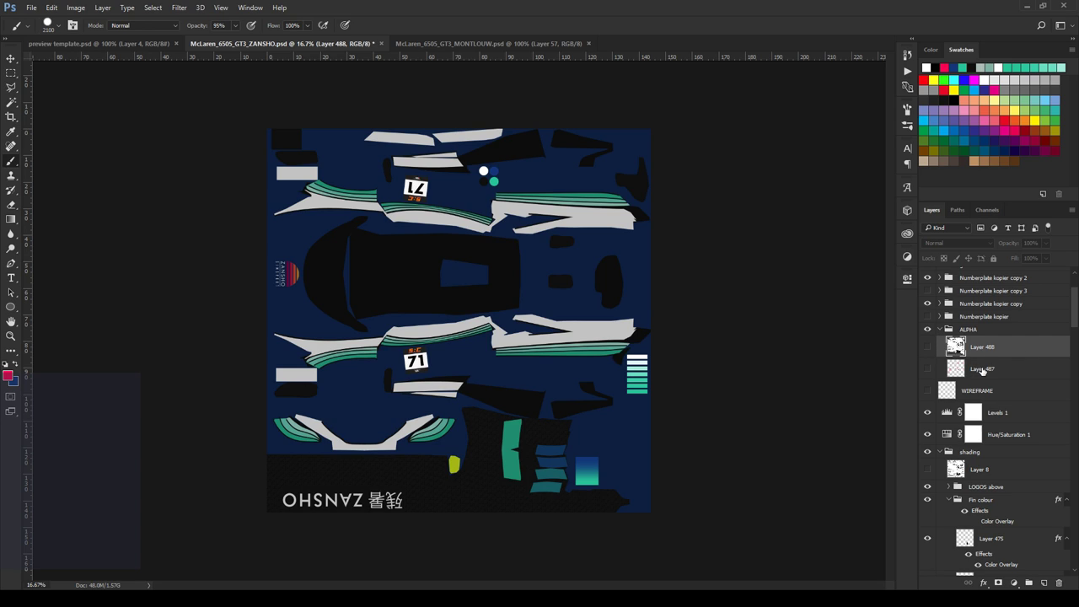
Step: Collapse the ALPHA group and make Layer 8 in the shading group visible
scroll(981, 370, "up", 3)
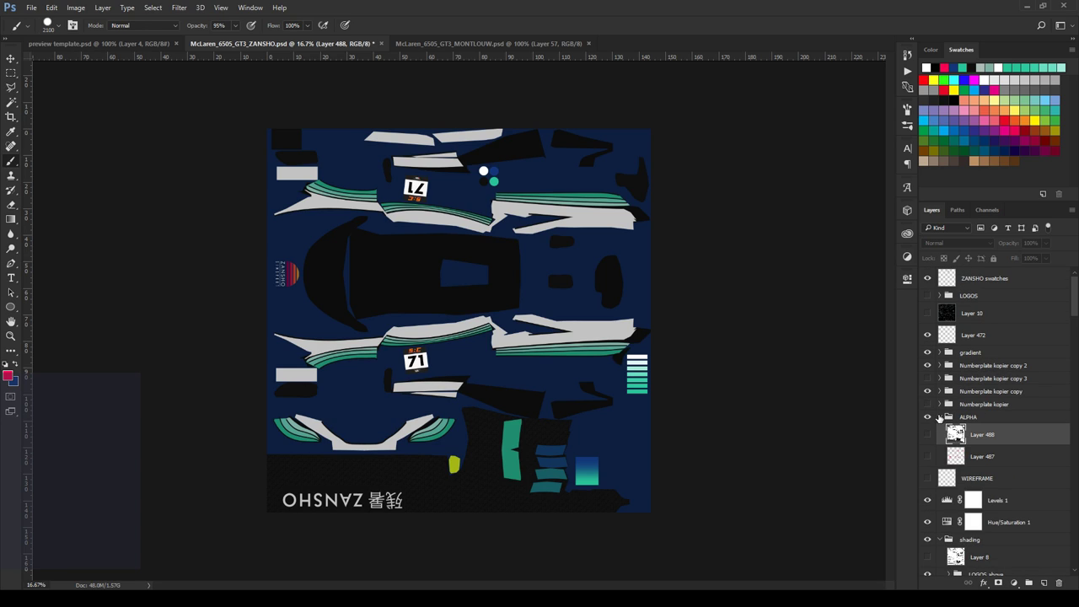
left_click(941, 417)
scroll(940, 375, "down", 4)
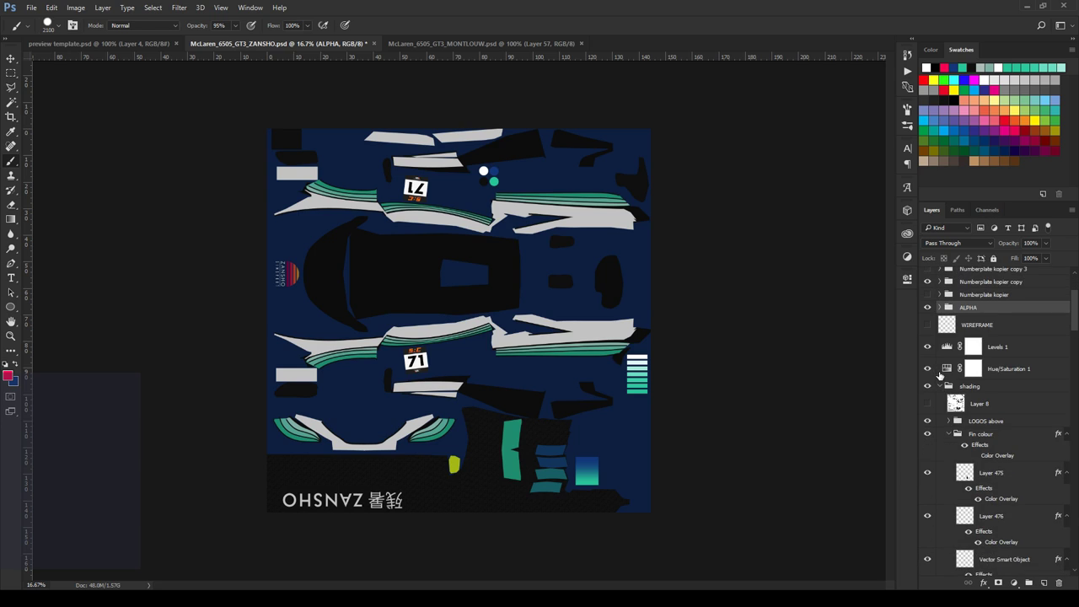
left_click(928, 404)
Step: Inspect the Alpha 1 channel on its own, and bring back the RGB composite with Alpha 1 hidden
left_click(987, 210)
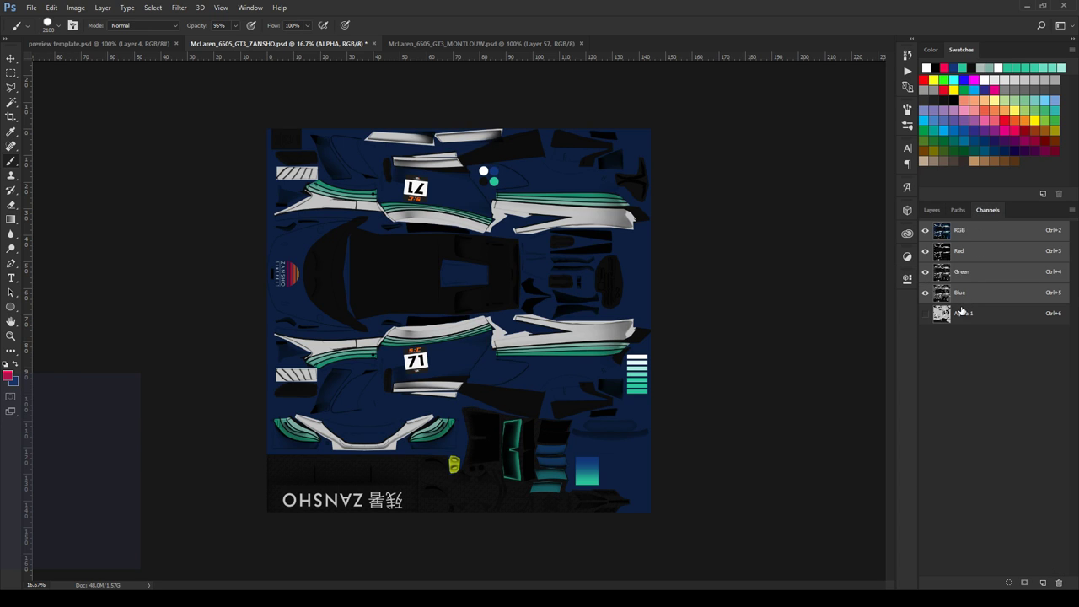
left_click(961, 318)
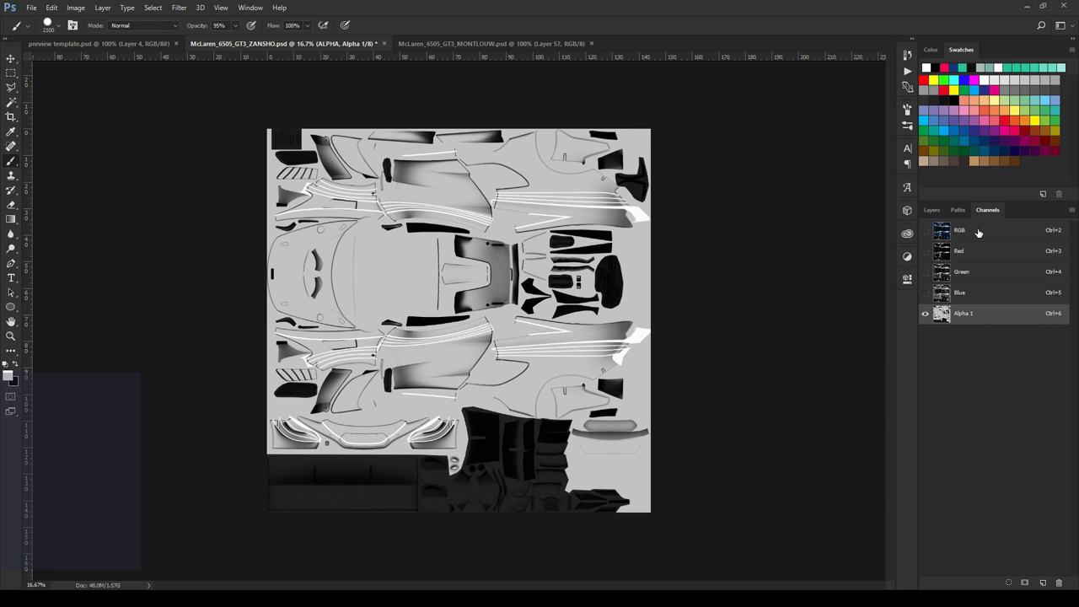
left_click(978, 233)
left_click(926, 231)
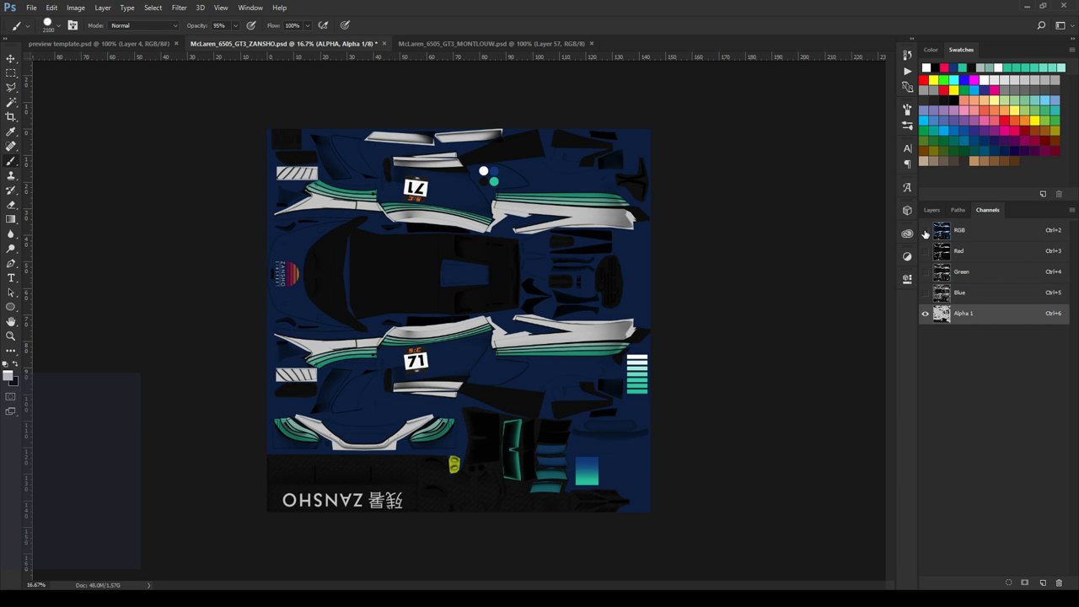
left_click(925, 231)
left_click(931, 210)
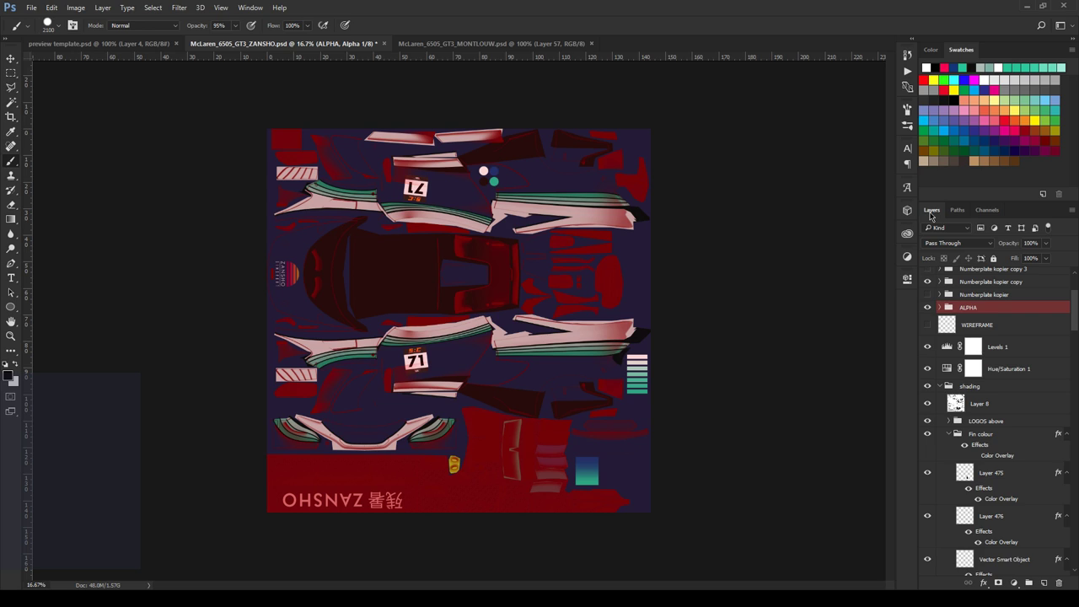
left_click(989, 212)
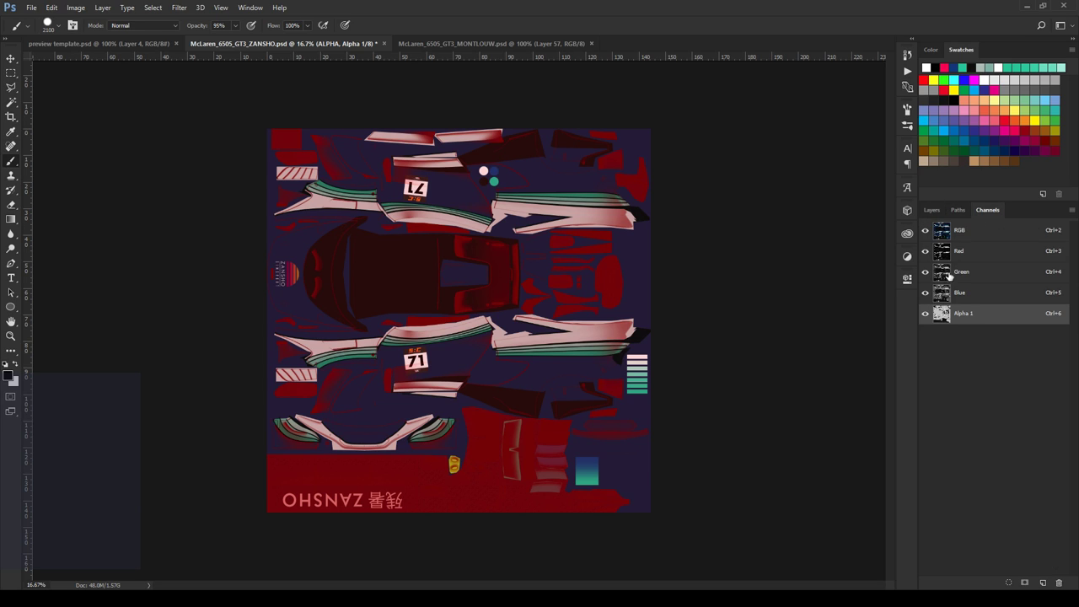
left_click(926, 314)
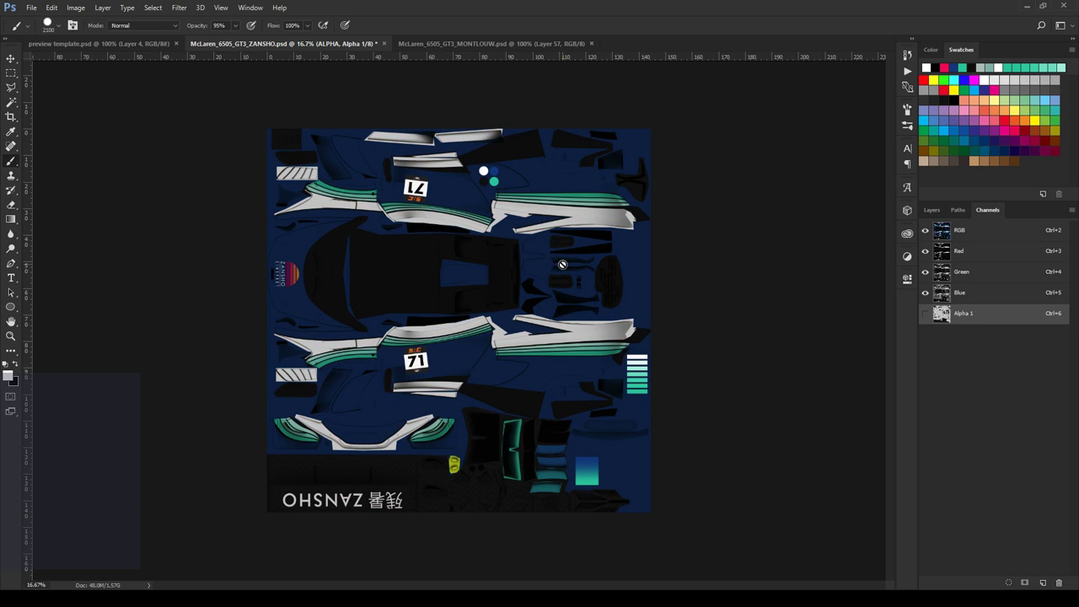
Step: Save a D3D/DDS copy with alpha channels over alt_71 in the MCL650S-GT3_59 folder, using DXT5 ARGB interpolated alpha and generated MIP maps
left_click(32, 8)
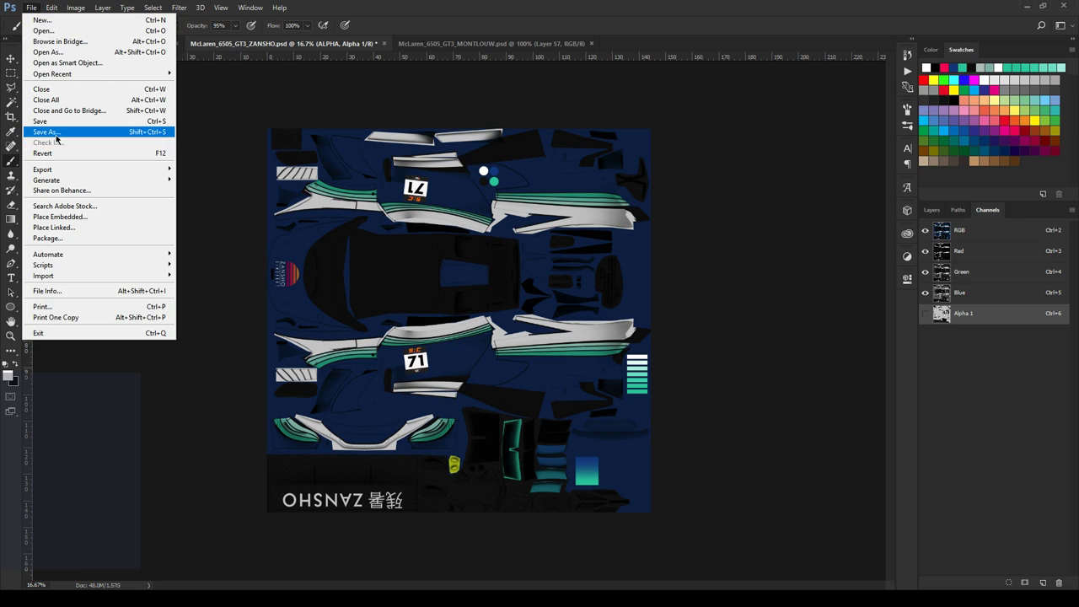
left_click(81, 135)
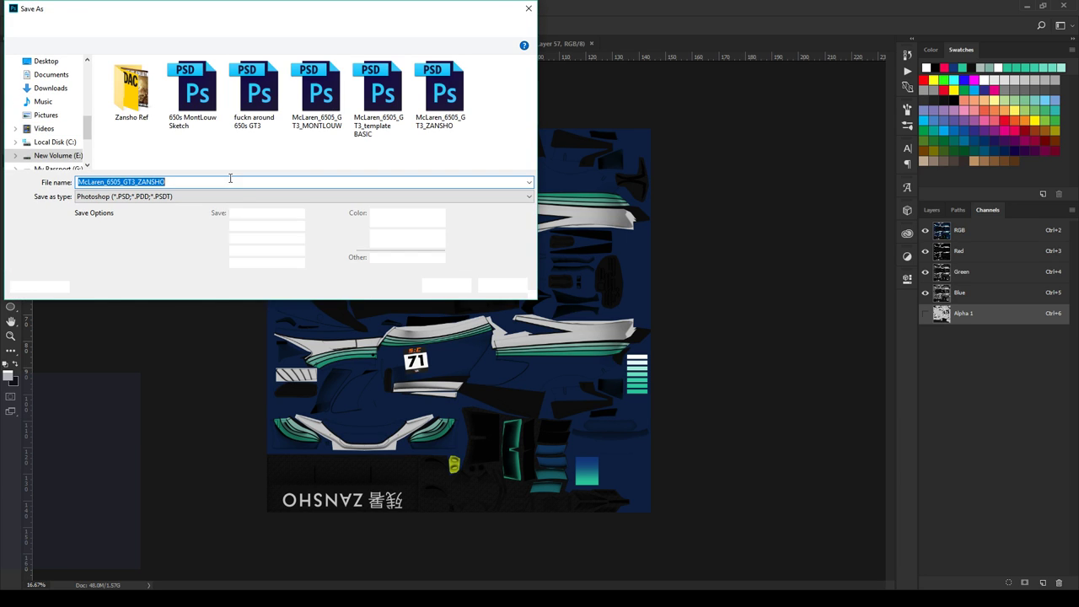
left_click(217, 199)
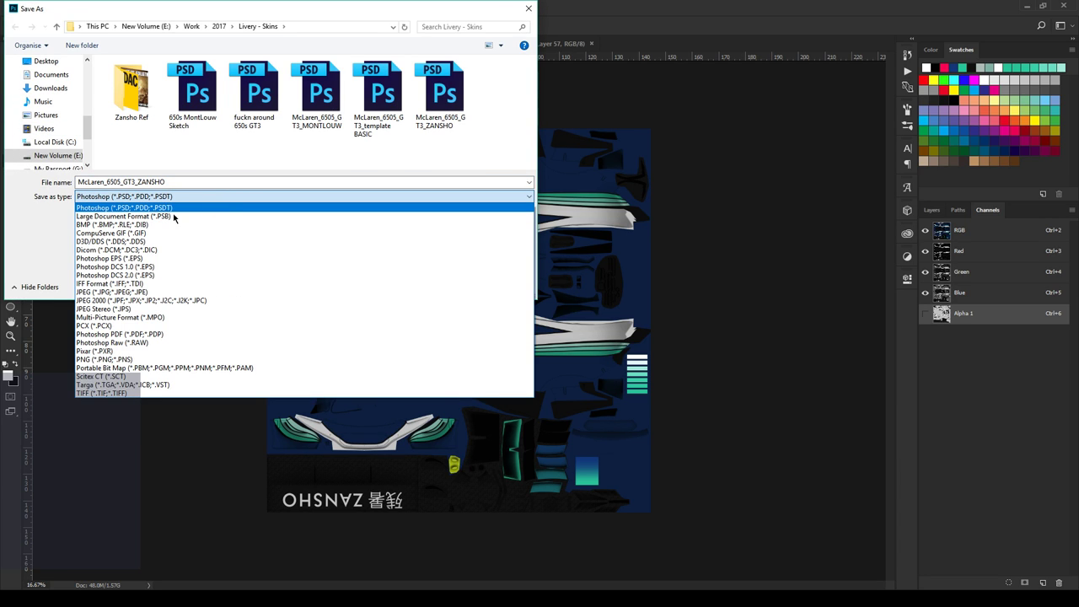
left_click(181, 241)
left_click_drag(87, 129, 93, 86)
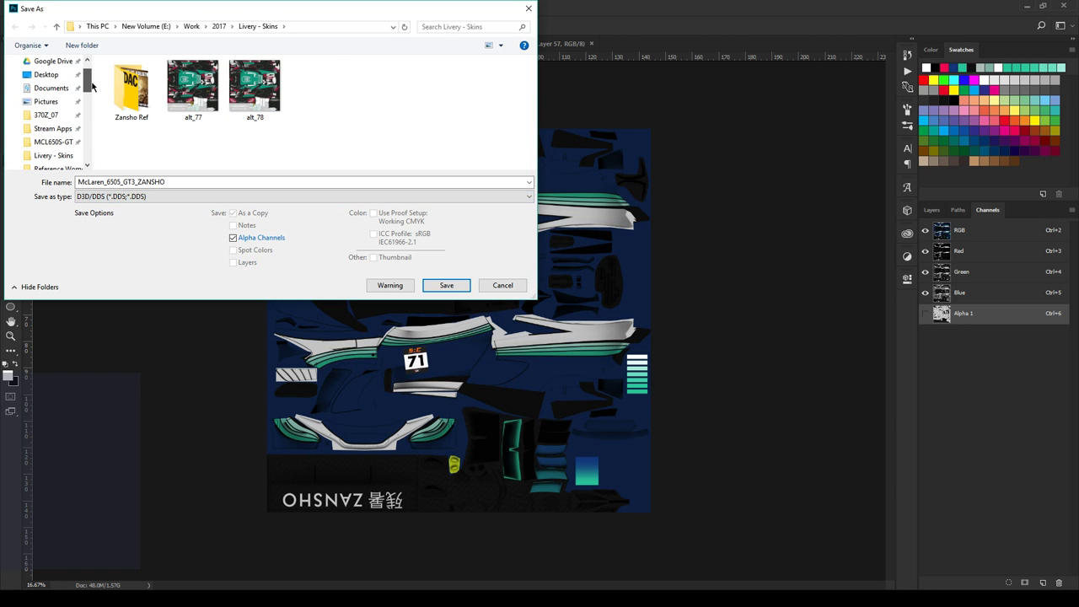
left_click(53, 141)
left_click(203, 97)
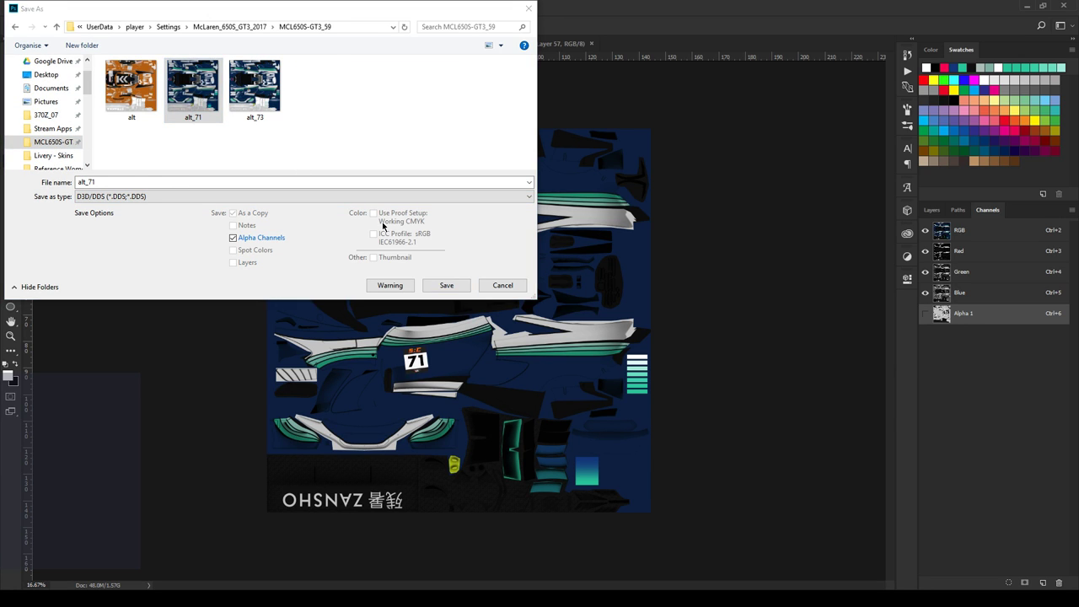
left_click(446, 285)
left_click(564, 302)
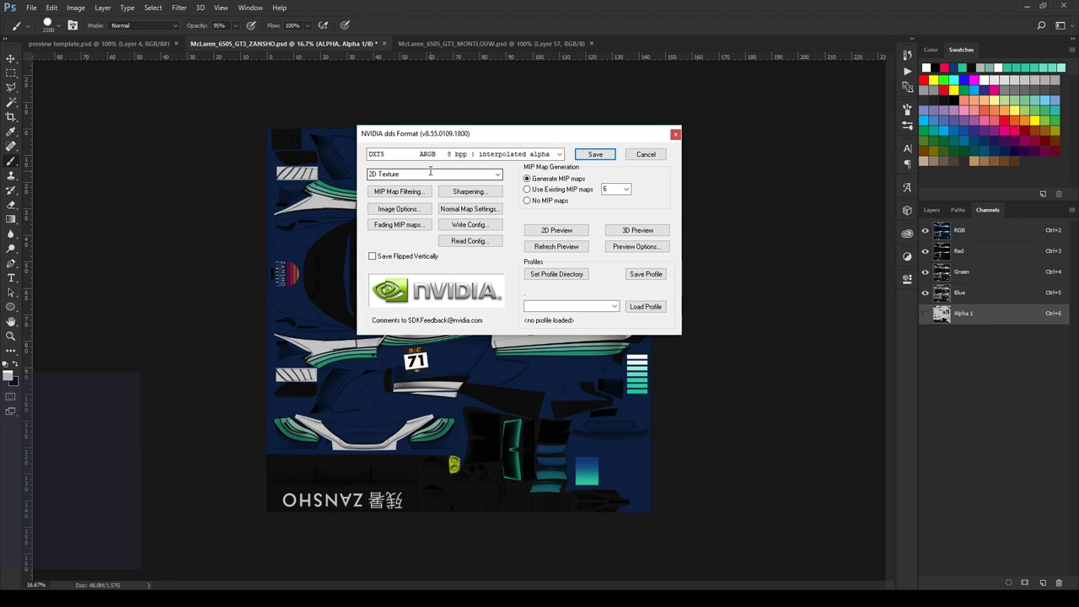
key("Return")
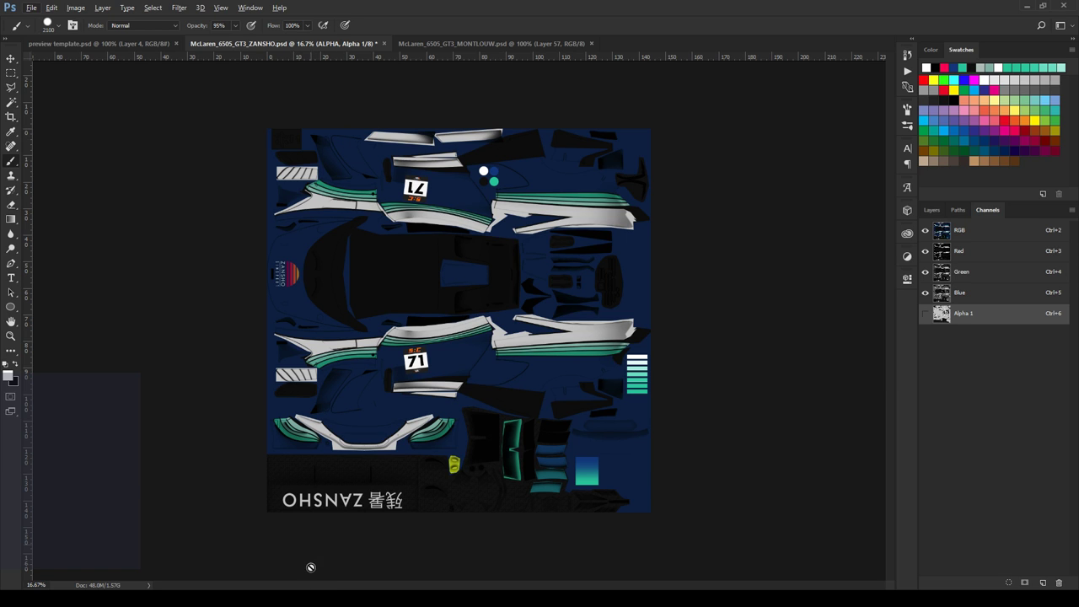
Step: Switch to rFactor 2, reload the ALT_71 car paint and rotate the McLaren in the showroom to inspect it
key("alt+Tab")
left_click(898, 512)
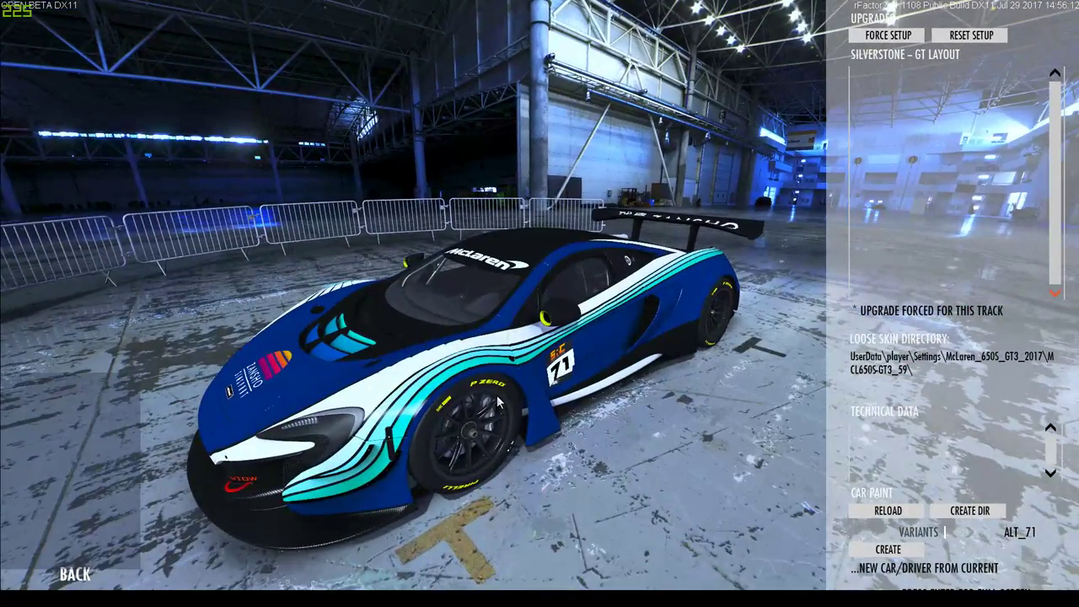
left_click_drag(497, 396, 525, 379)
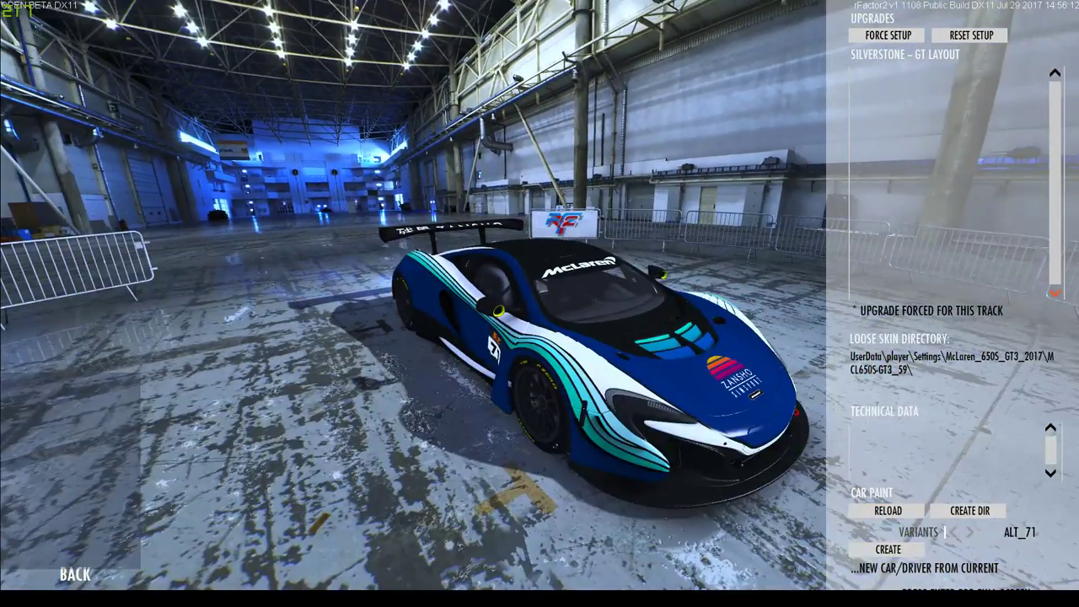
Step: Leave the showroom, show the Practice session settings and start the session at Silverstone - GT Layout
left_click(89, 571)
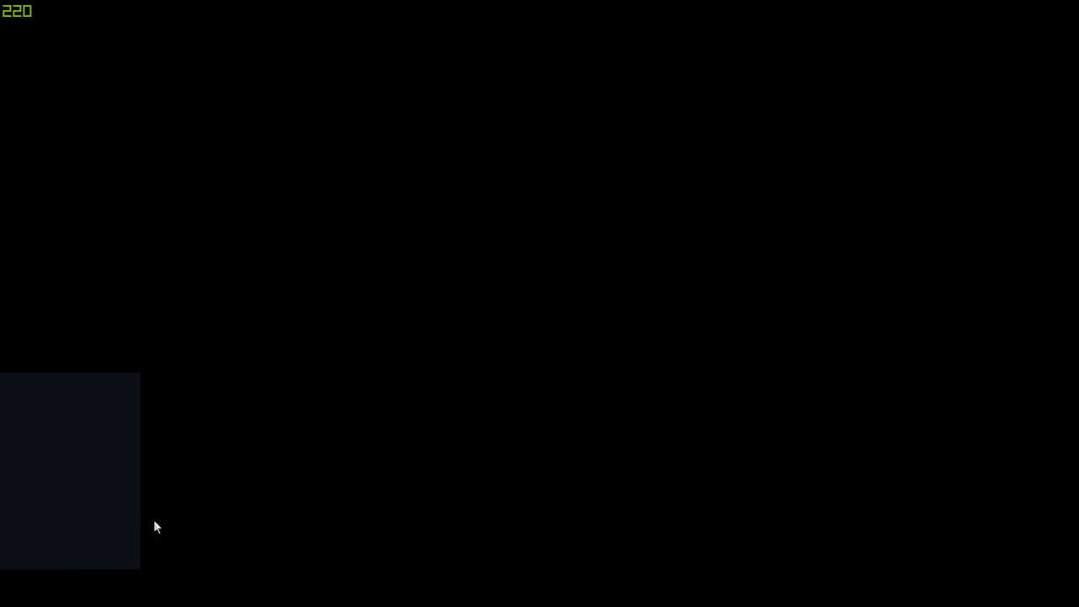
left_click(881, 429)
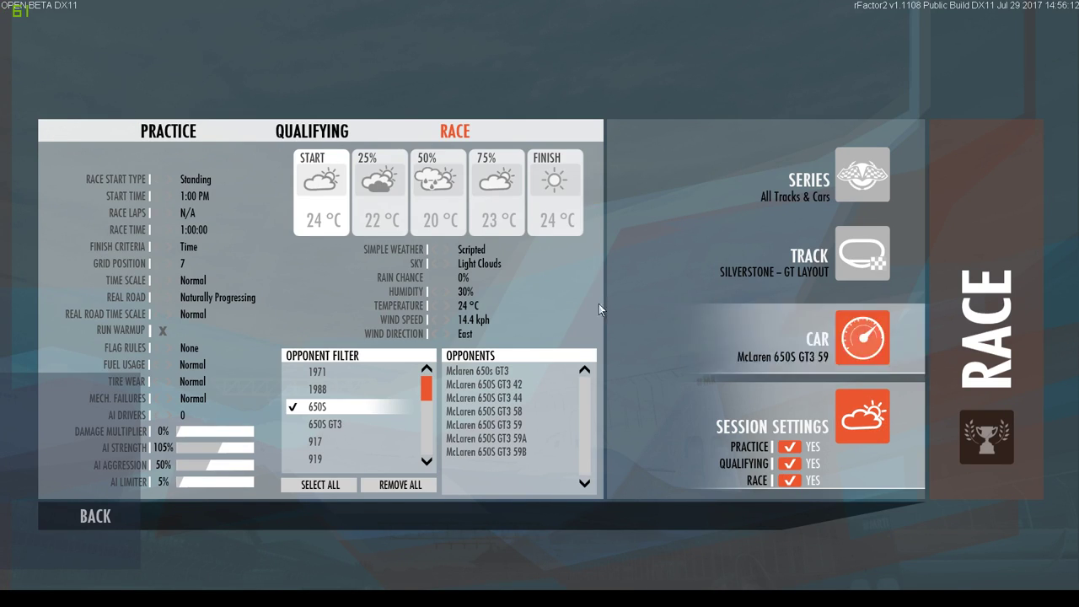
left_click(174, 137)
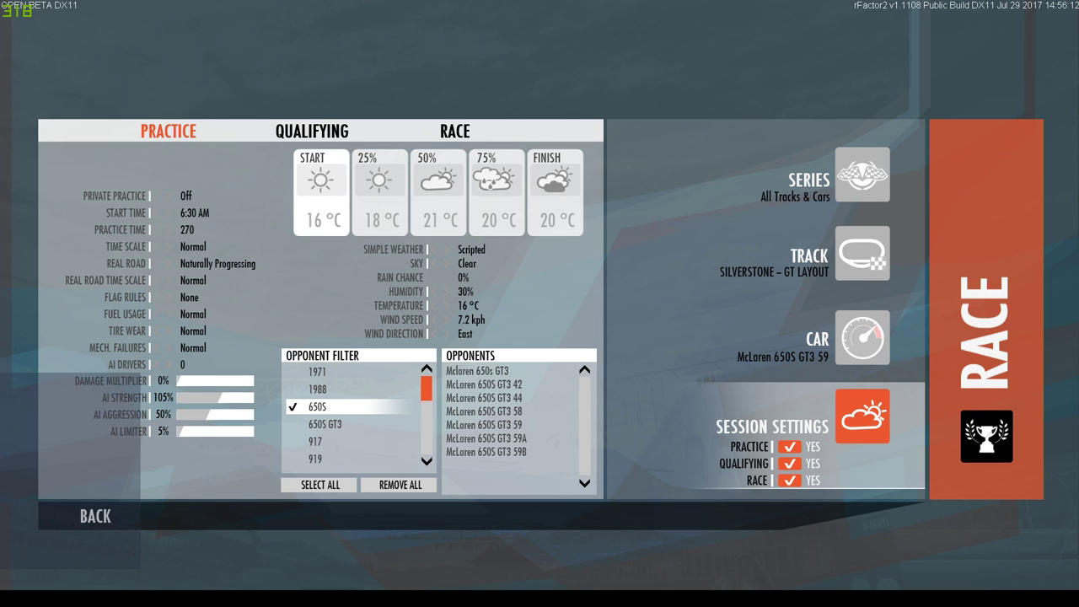
left_click(986, 329)
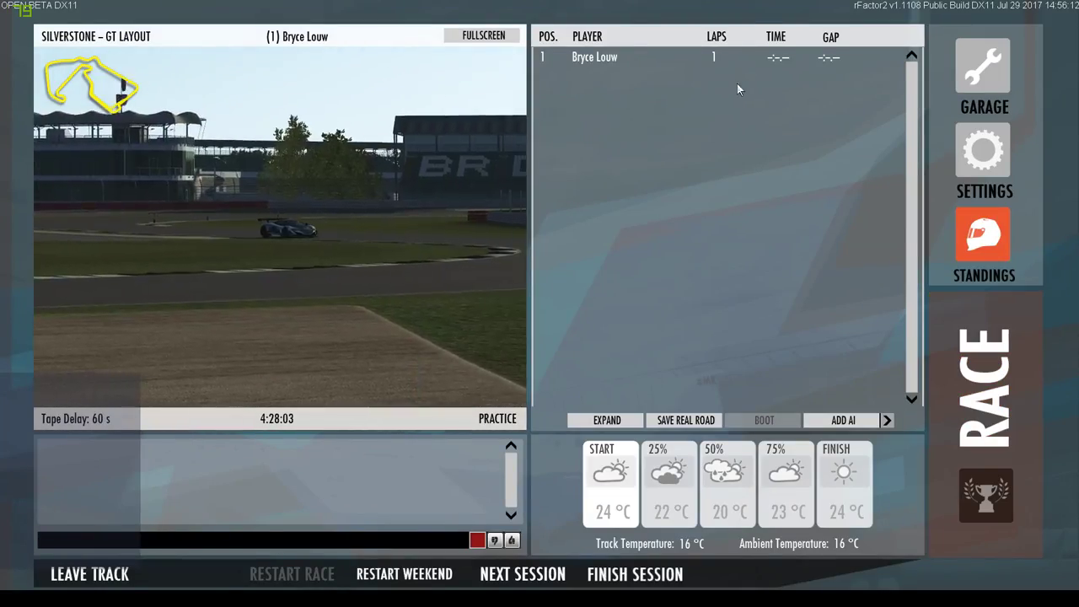
Step: Watch the replay fullscreen, pause it to examine the livery from several camera views around the car, and resume playback
left_click(506, 35)
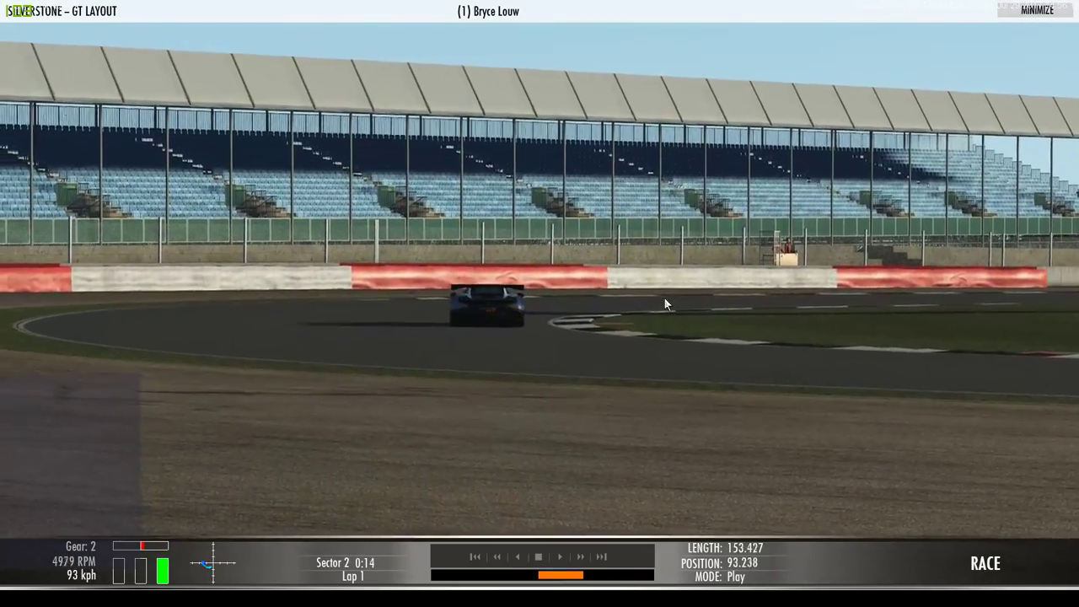
key("space")
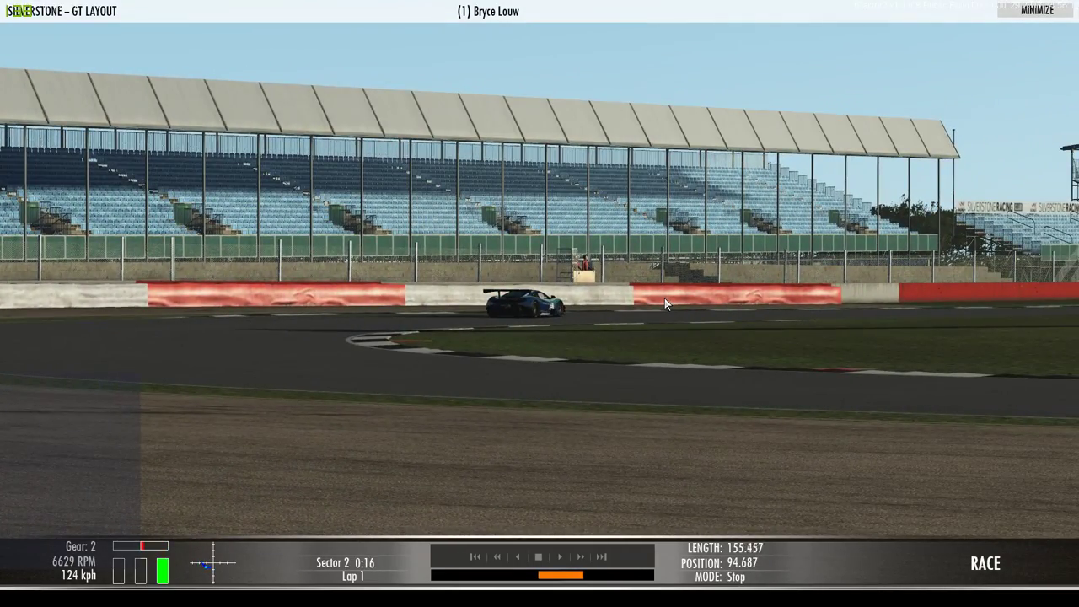
key("Home")
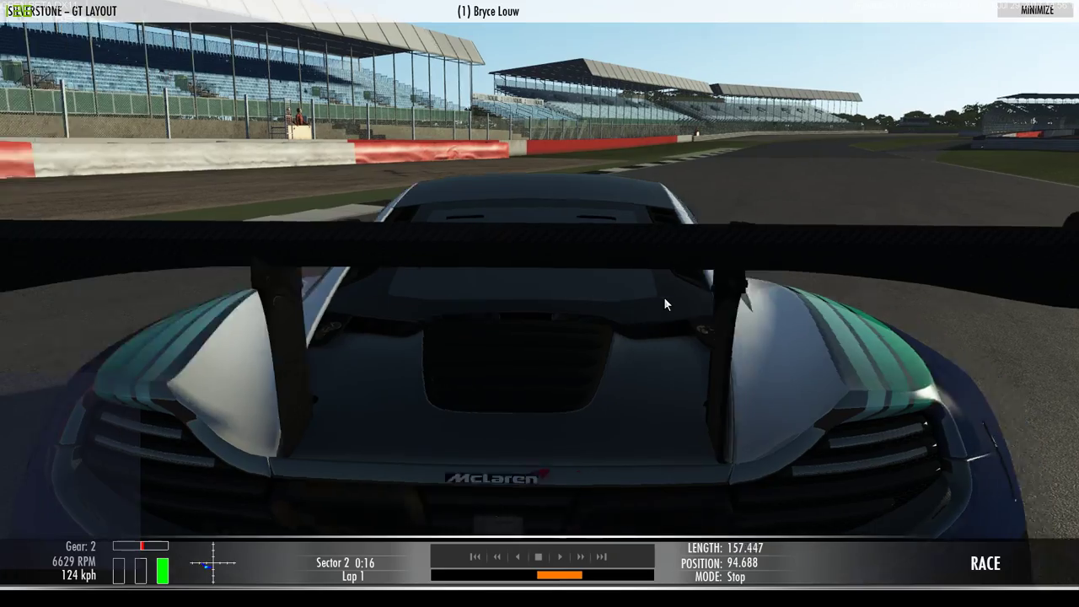
key("Right")
key("Right")
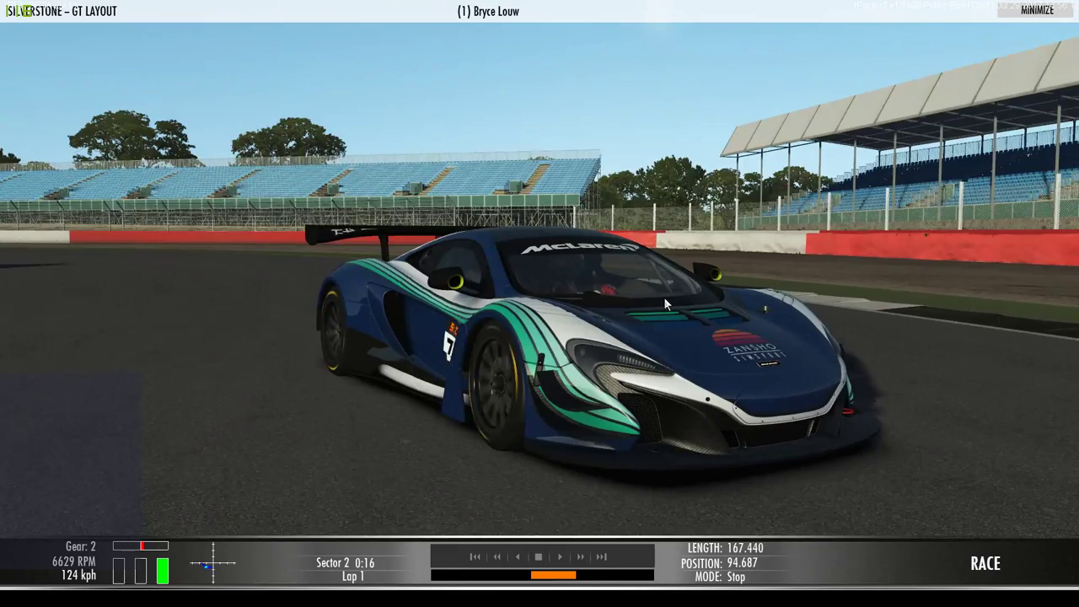
key("space")
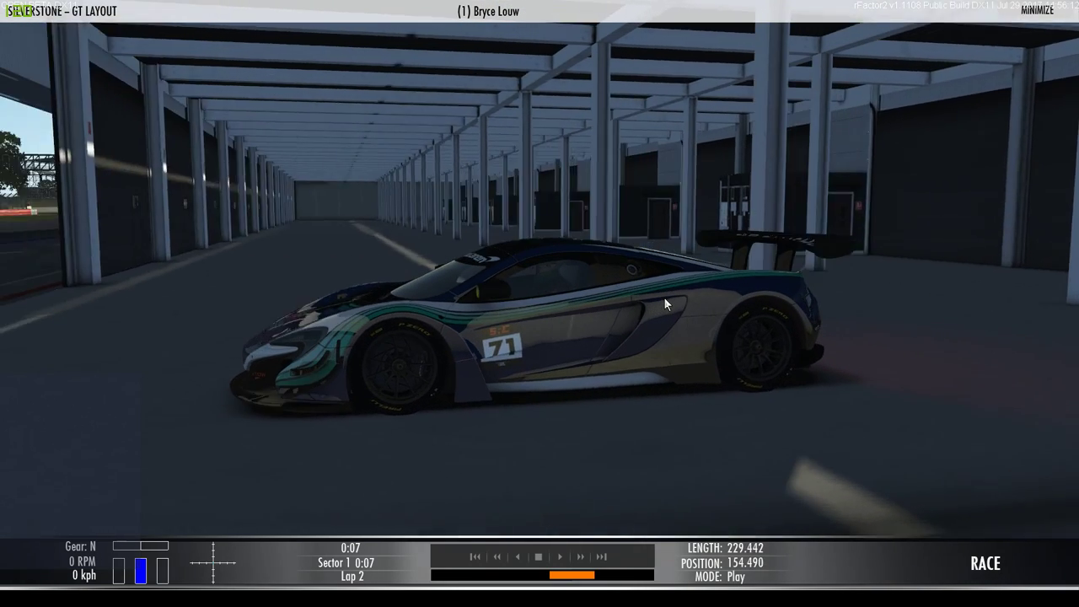
Step: Switch to Photoshop, zoom the livery to 33.33% and make the RGB composite the active channel in place of Alpha 1
key("alt+Tab")
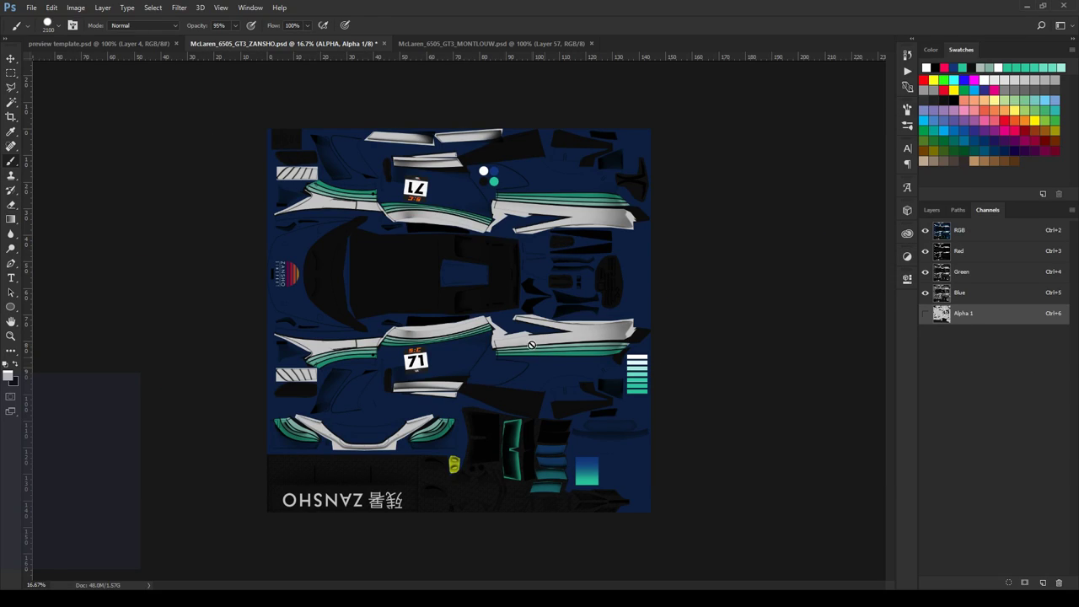
key("z")
left_click(454, 335)
left_click(453, 336)
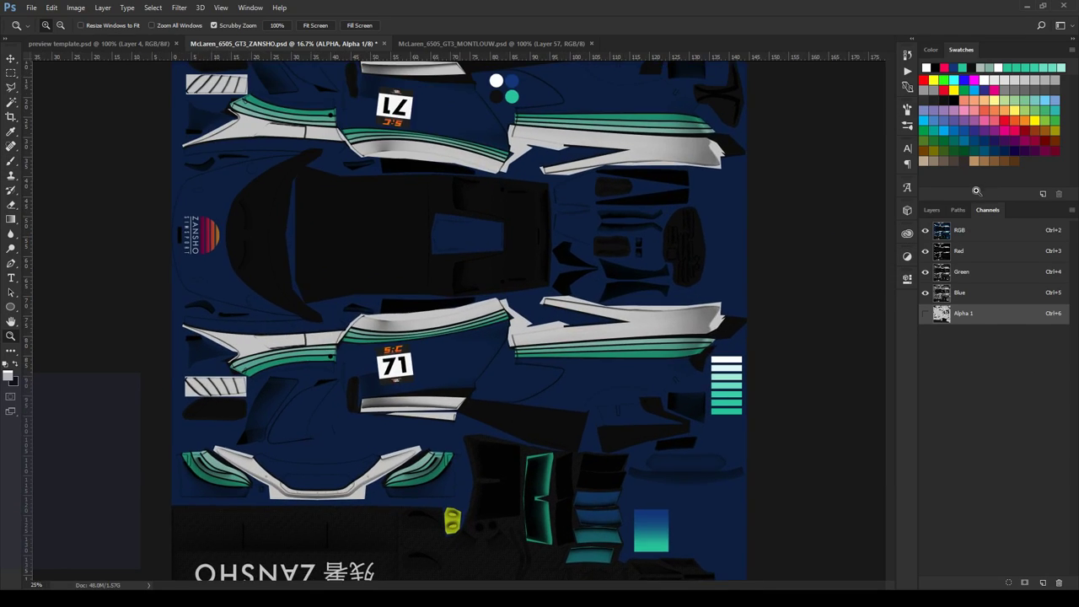
left_click(932, 210)
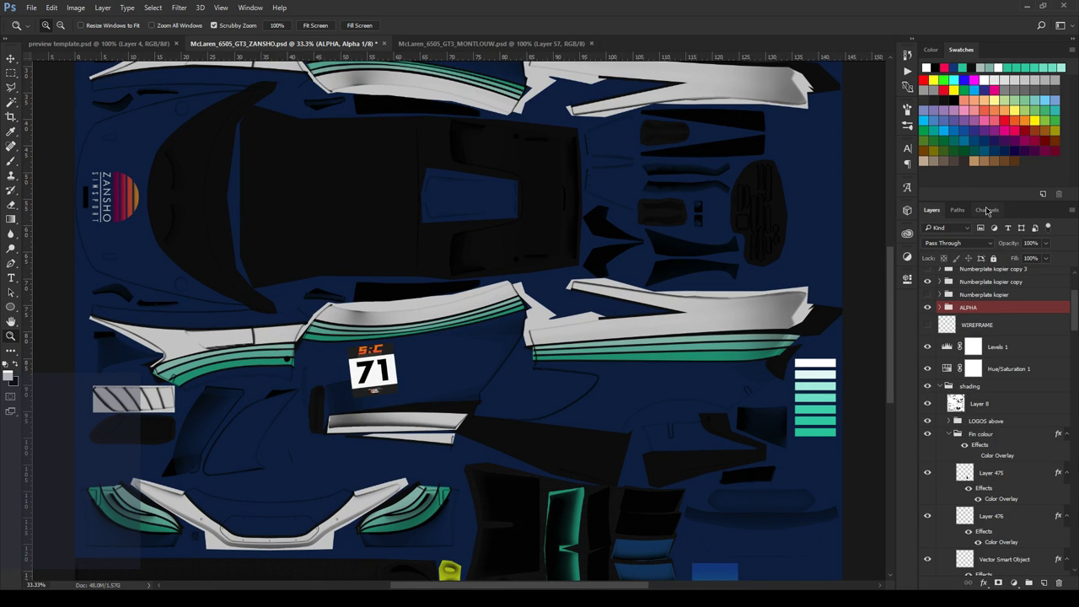
left_click(988, 211)
left_click(975, 228)
left_click(931, 210)
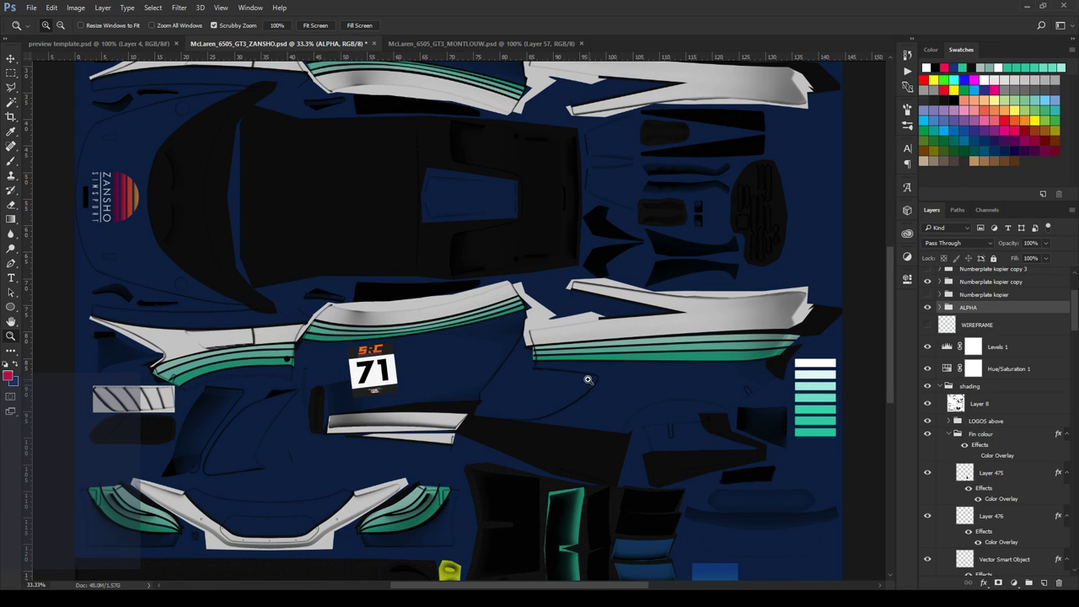
Step: Zoom to 100% on the stripes above the number 71, expand the ALPHA group and load Layer 487's stripe shapes as a selection
left_click(465, 352)
left_click(465, 352)
left_click(486, 317)
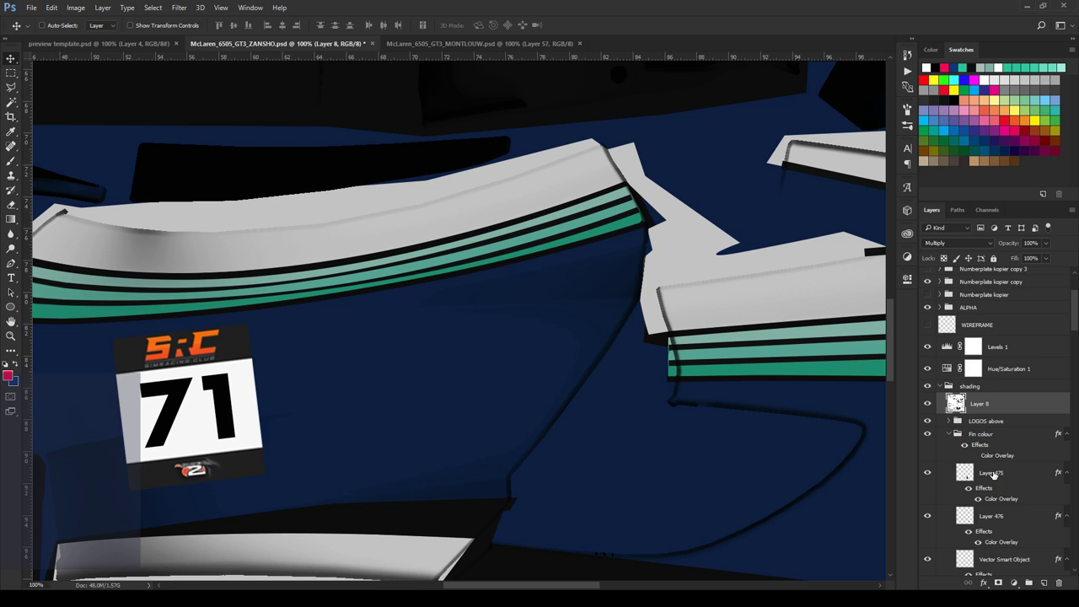
scroll(994, 474, "down", 3)
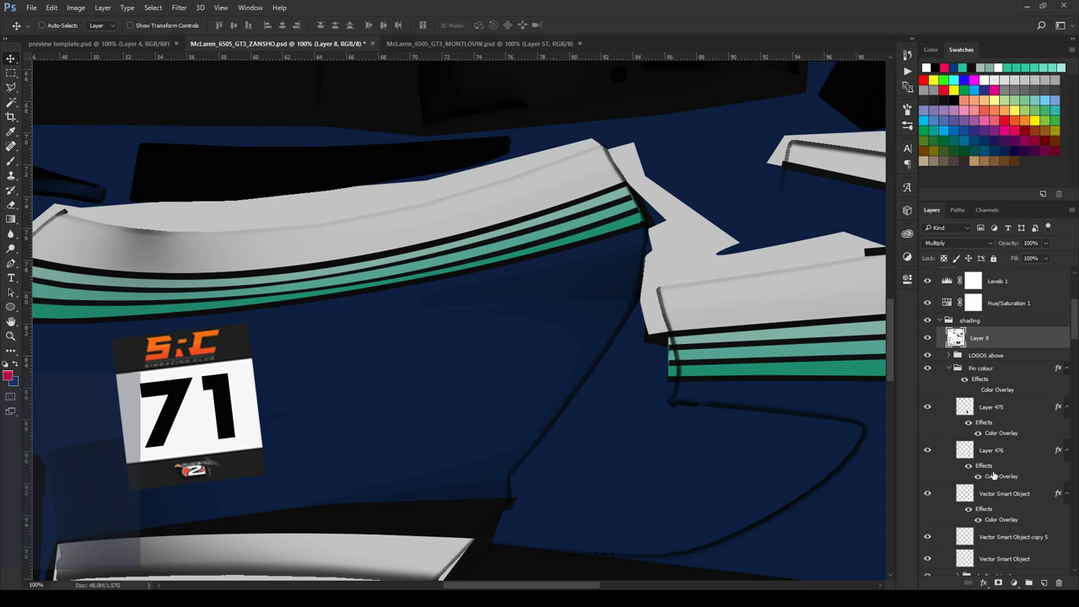
scroll(995, 475, "up", 8)
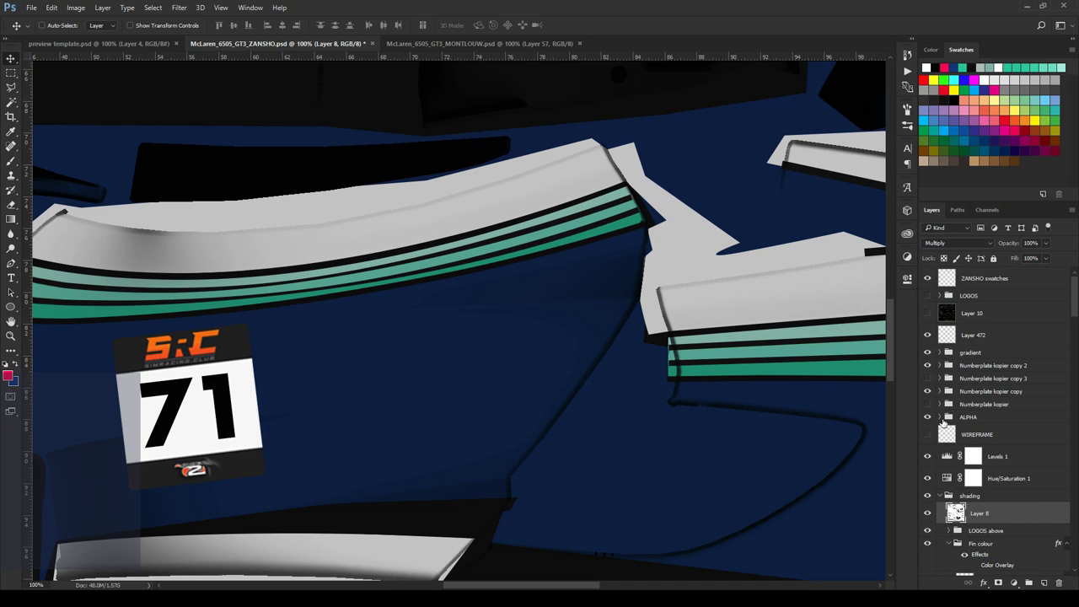
left_click(939, 417)
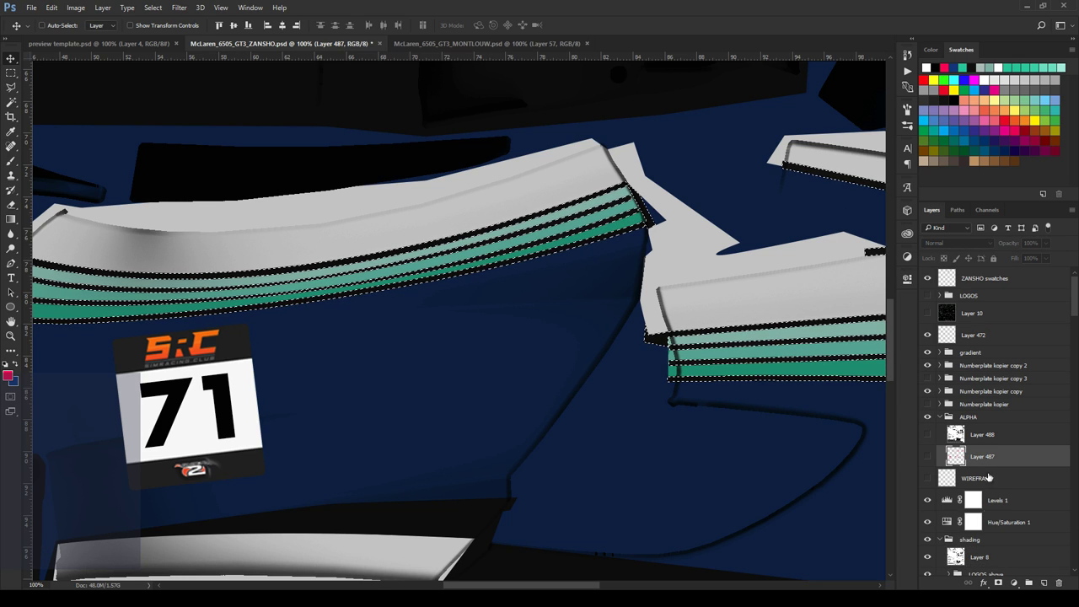
left_click(990, 458)
scroll(989, 489, "down", 10)
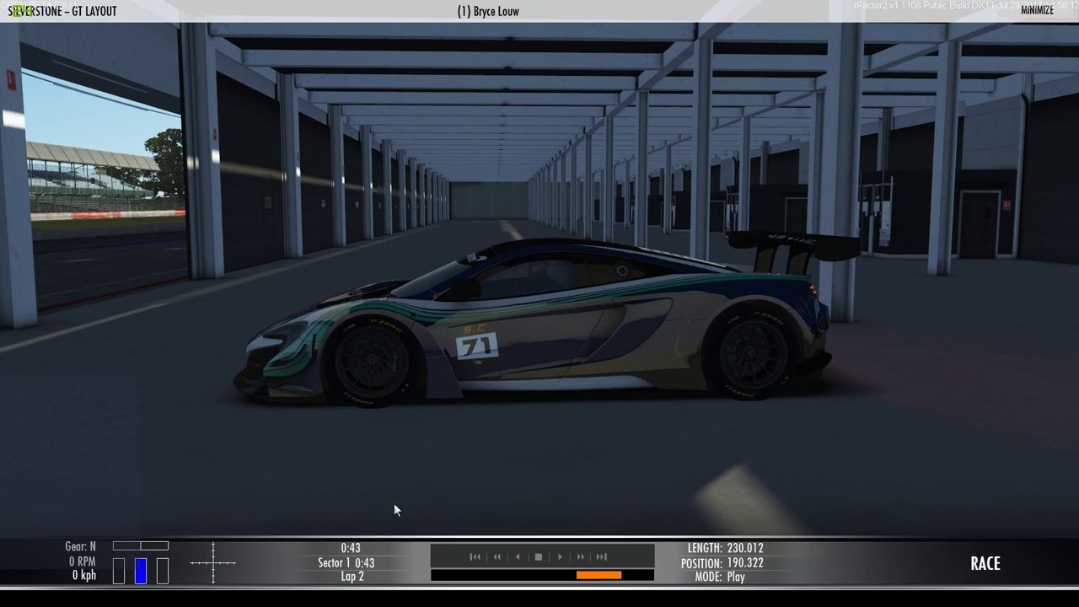
Step: Jump the replay back to lap 1 on track and compare the stripes on the car with the Photoshop livery
left_click(552, 573)
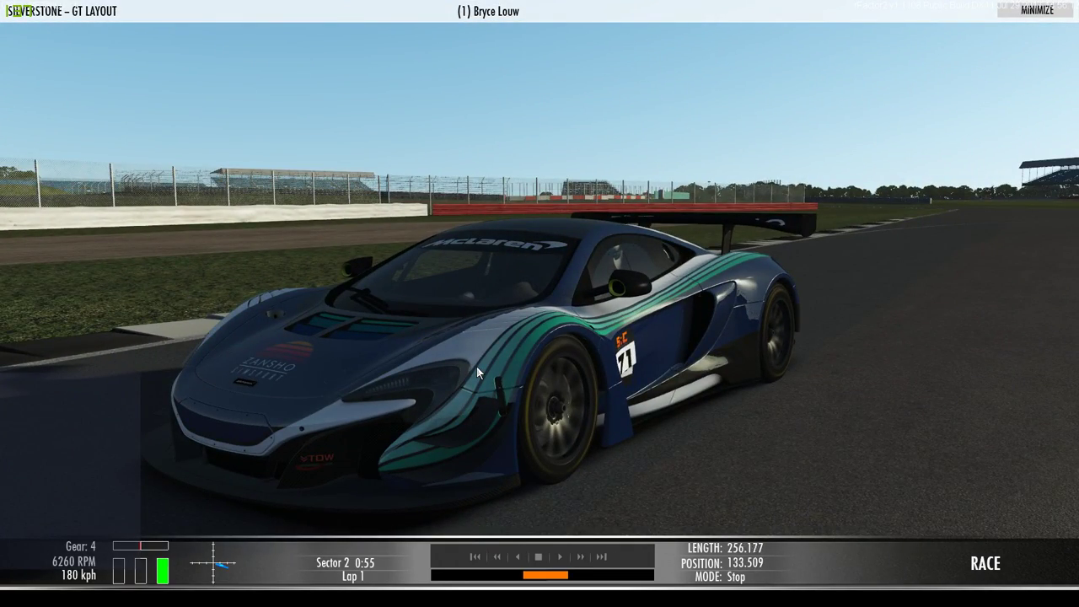
key("alt+Tab")
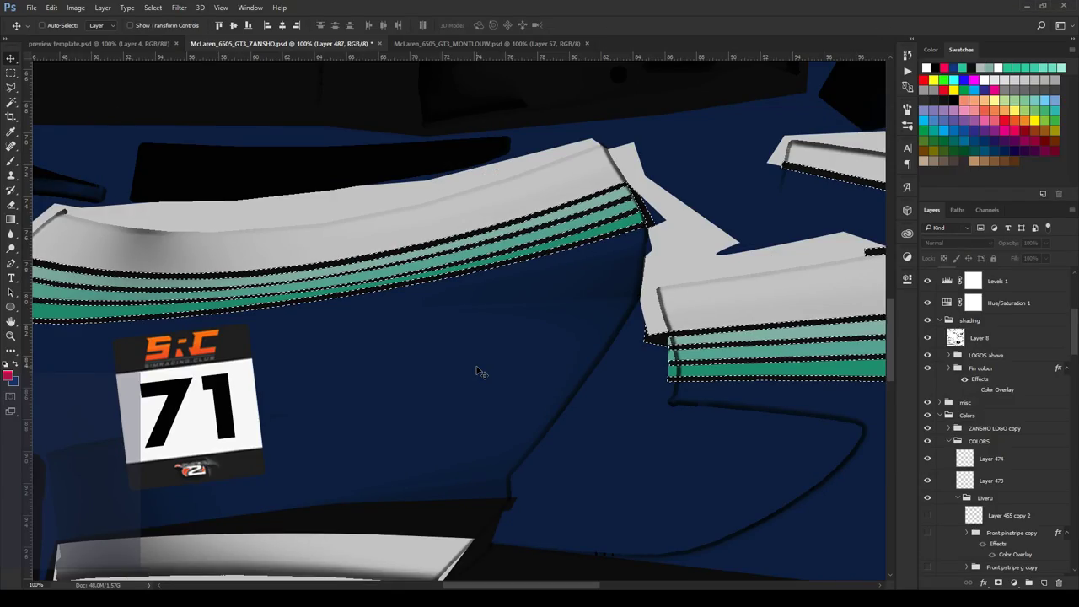
key("alt+Tab")
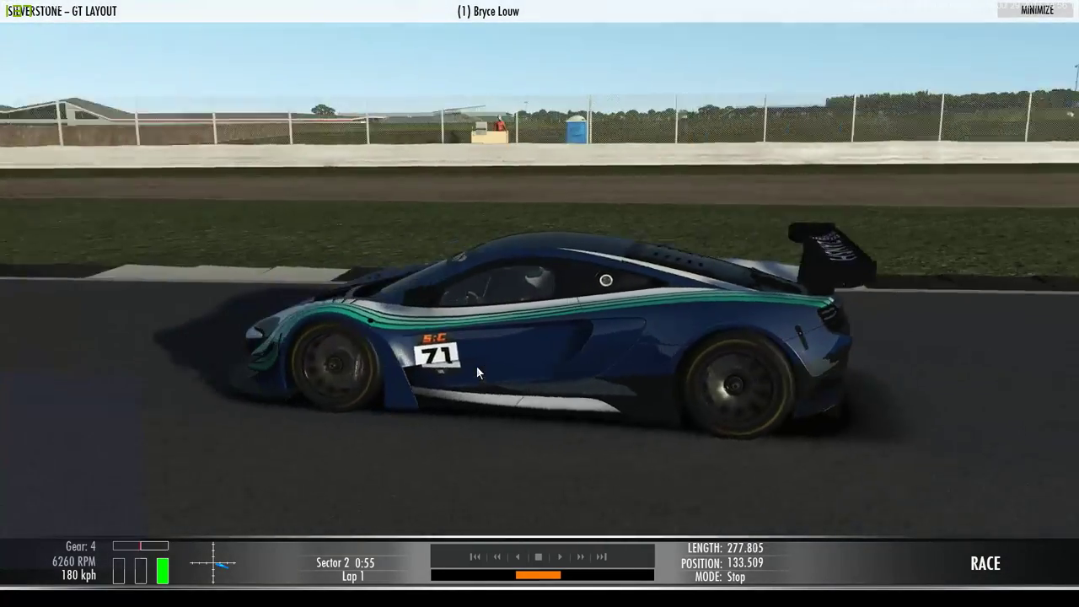
key("alt+Tab")
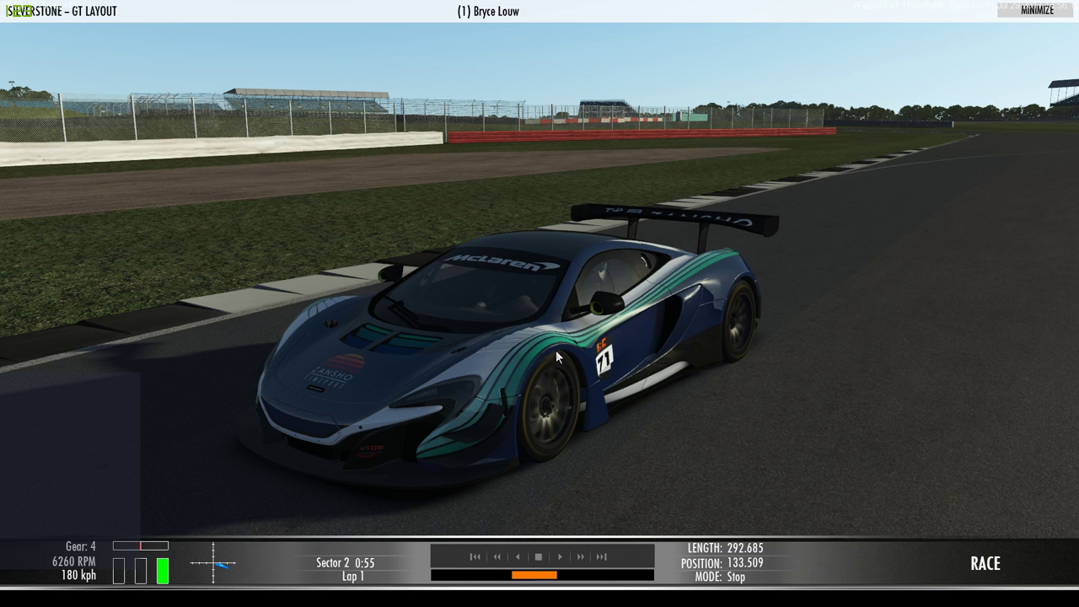
Step: In Photoshop, create a new layer in a new group inside COLORS and fill the stripe selection with dark grey 1c1c1c
key("alt+Tab")
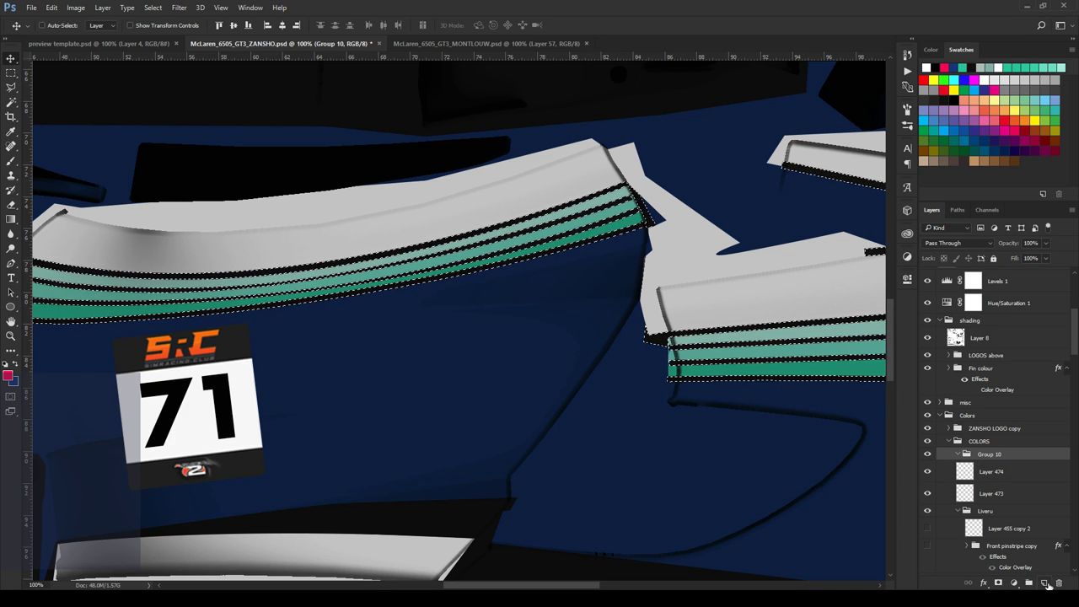
key("ctrl+shift+alt+n")
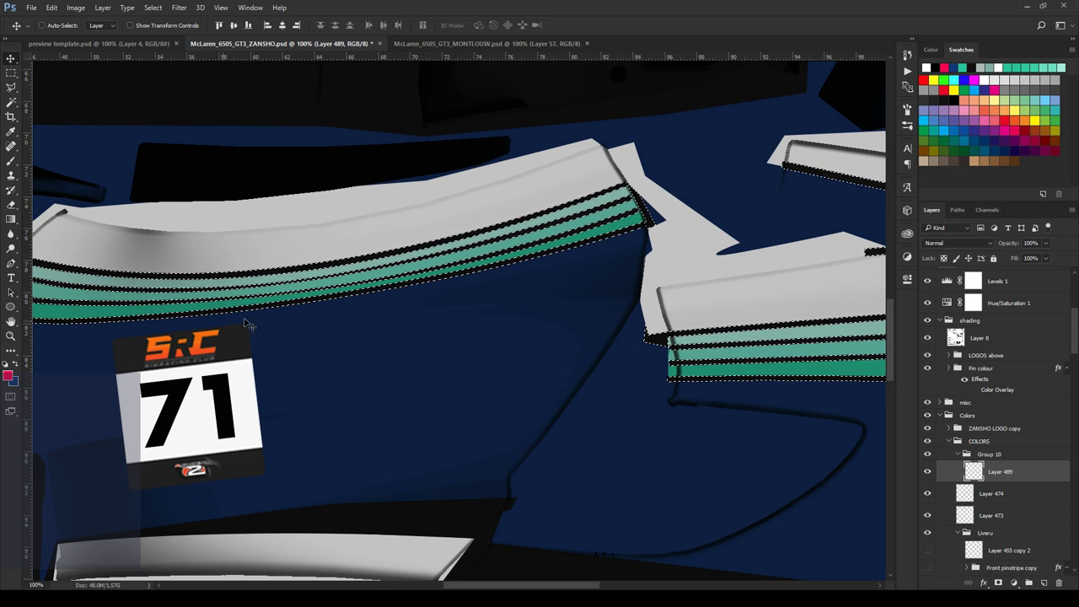
key("i")
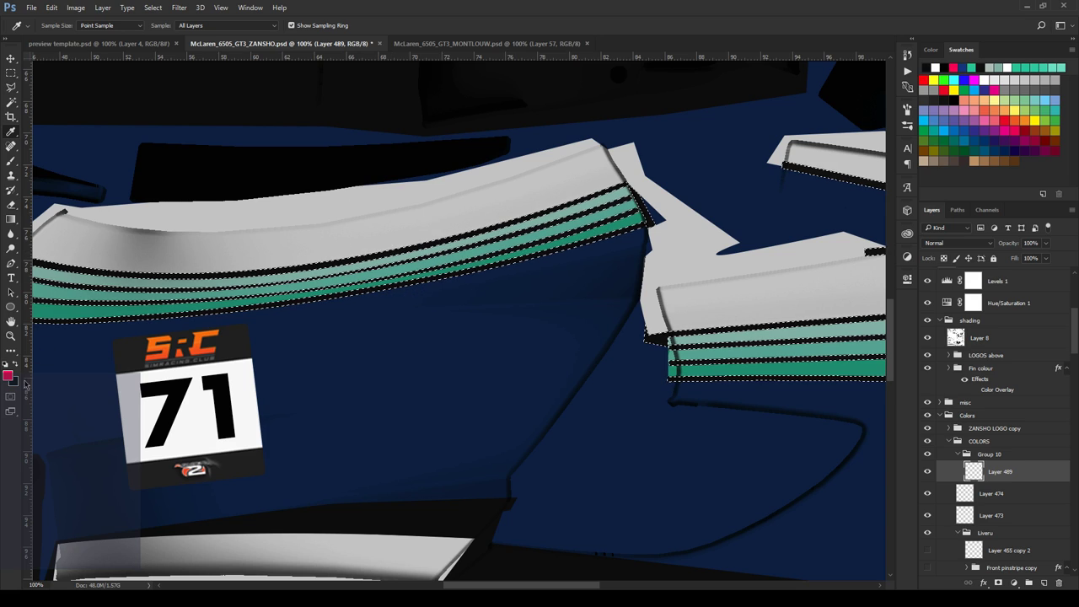
left_click(8, 375)
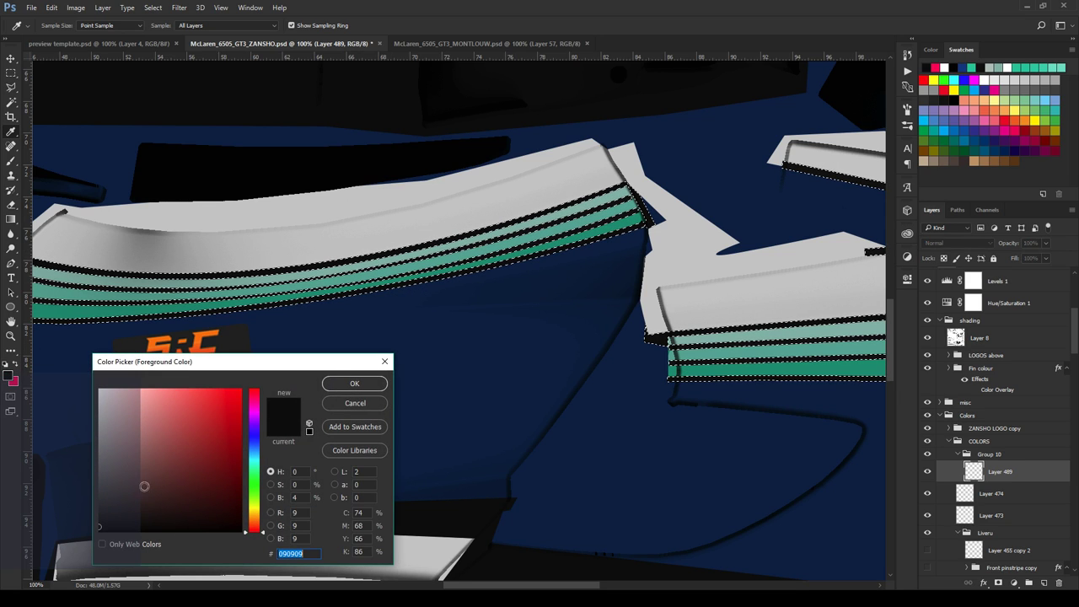
type("282828")
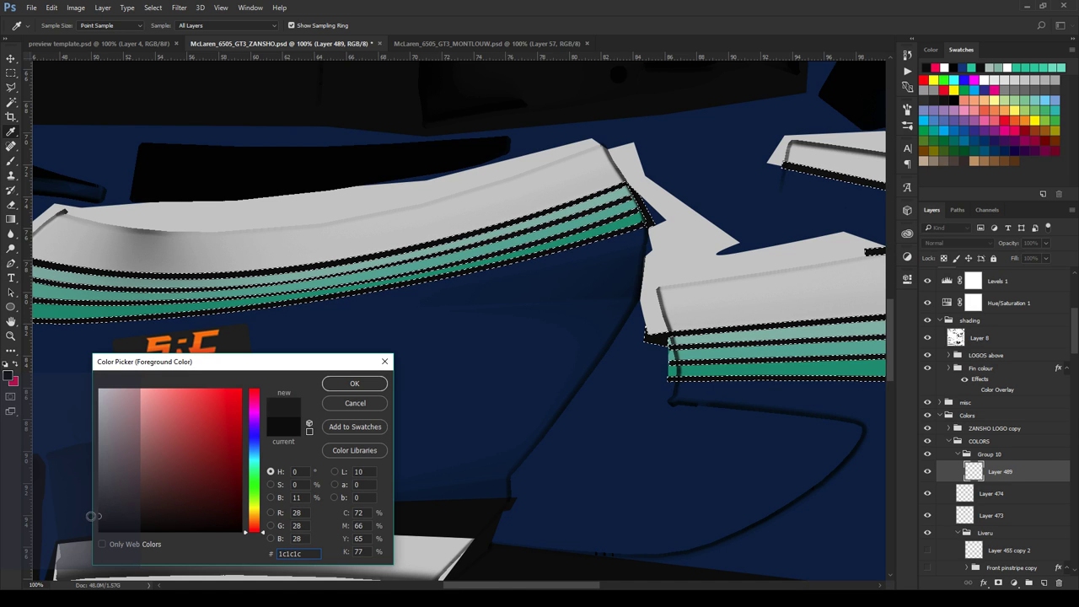
left_click(331, 387)
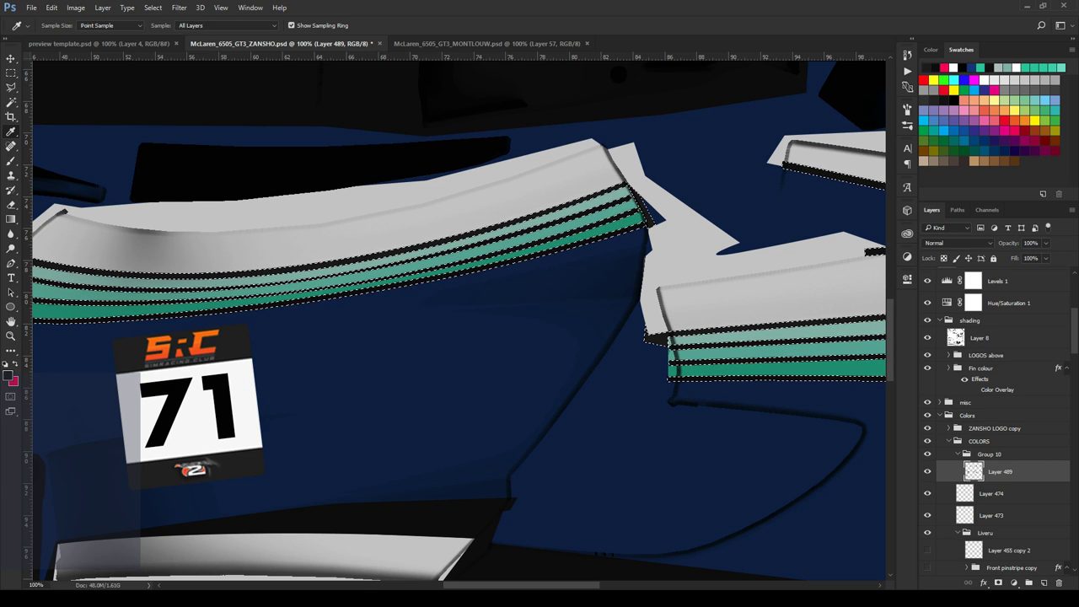
Step: Refill the stripe selection with the lighter grey 2b2b2b and deselect it
left_click_drag(149, 467, 90, 507)
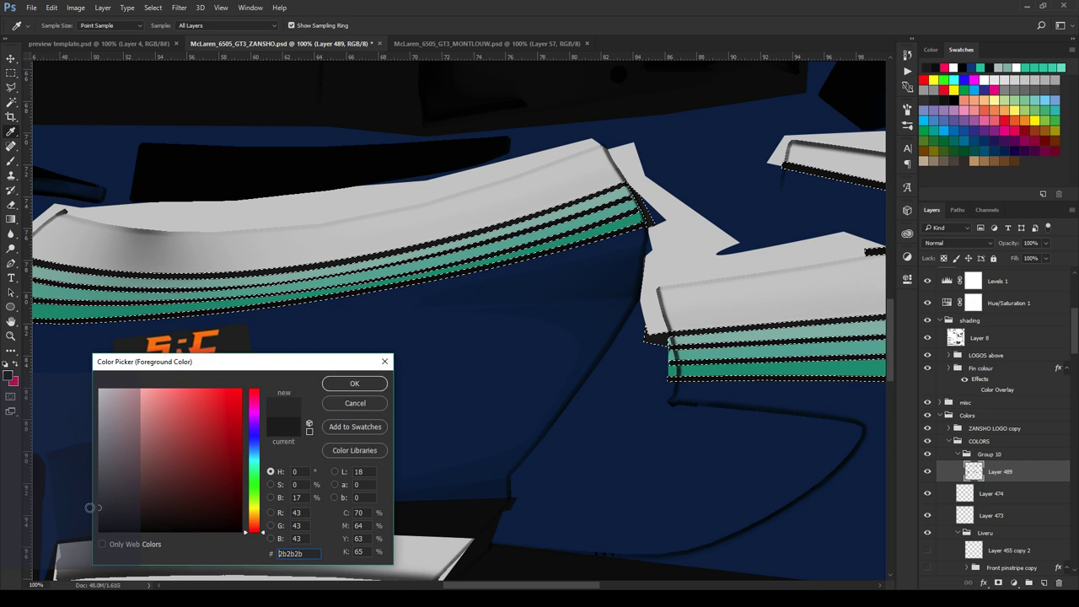
left_click(328, 384)
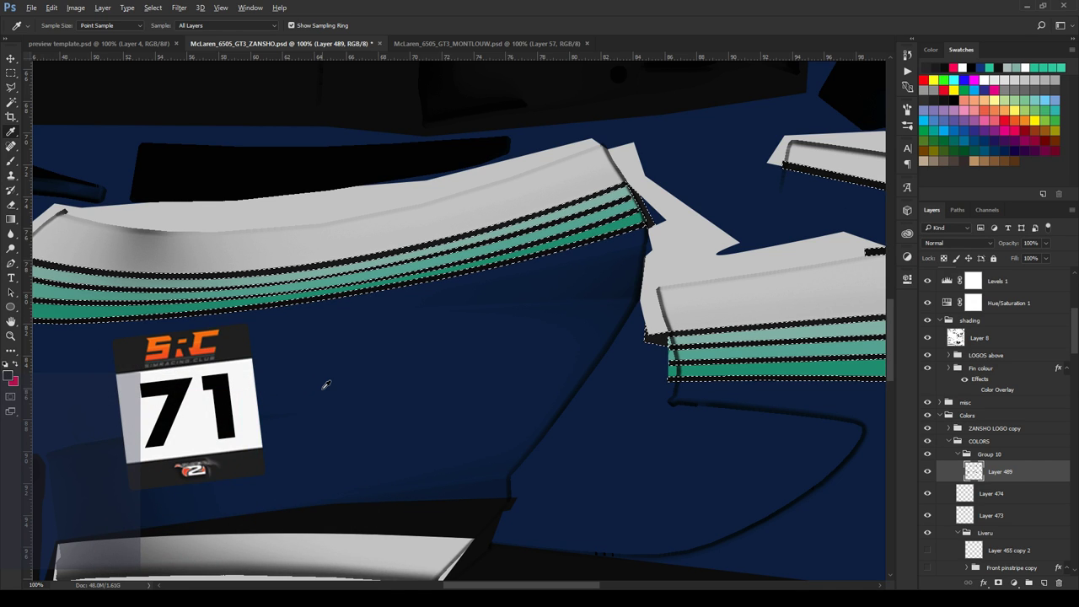
key("alt+BackSpace")
key("ctrl+d")
Step: Move the group holding the grey stripe layer into the shading group, directly above LOGOS above
key("z")
left_click(325, 385, "alt")
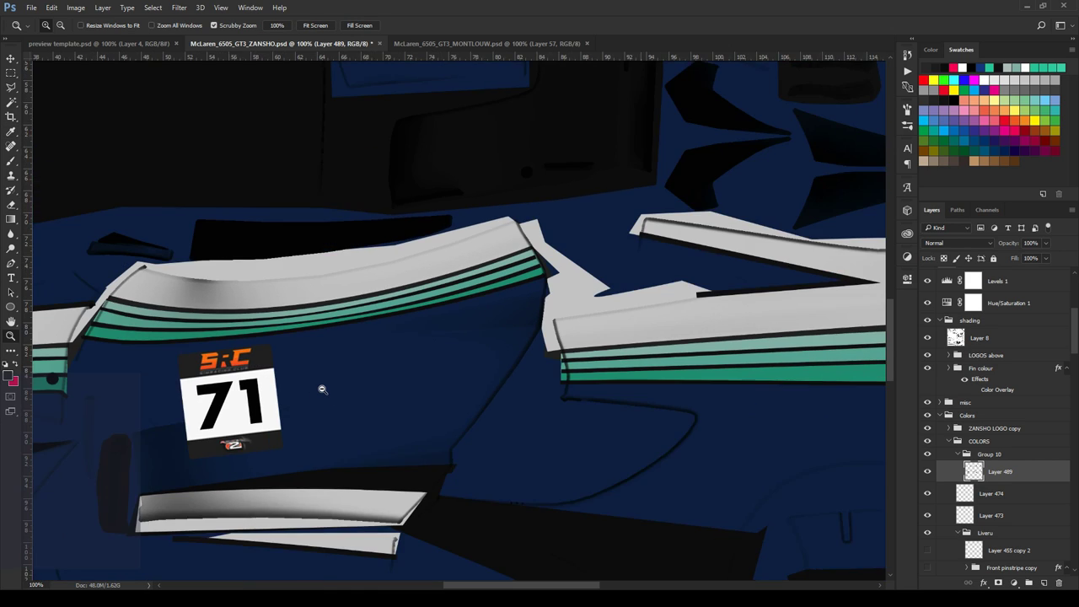
left_click_drag(1002, 456, 998, 353)
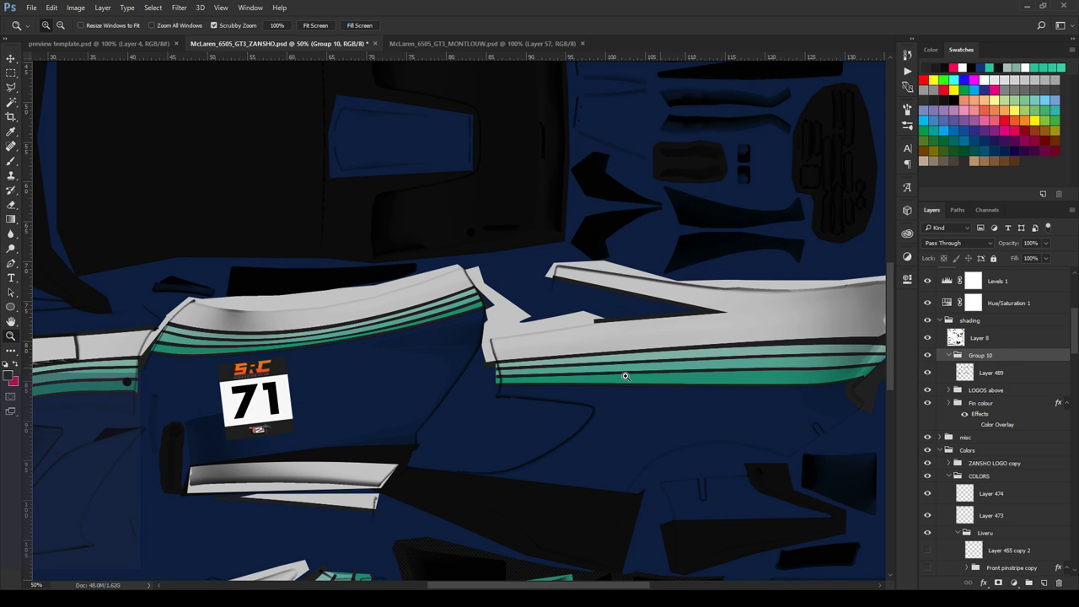
left_click(332, 372, "alt")
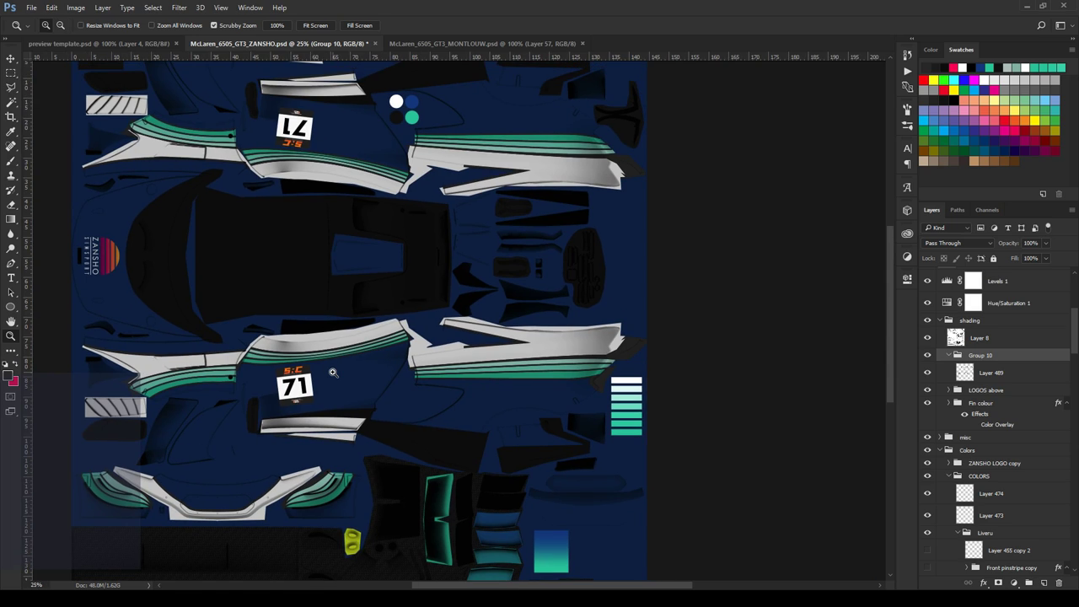
left_click_drag(332, 372, 442, 367)
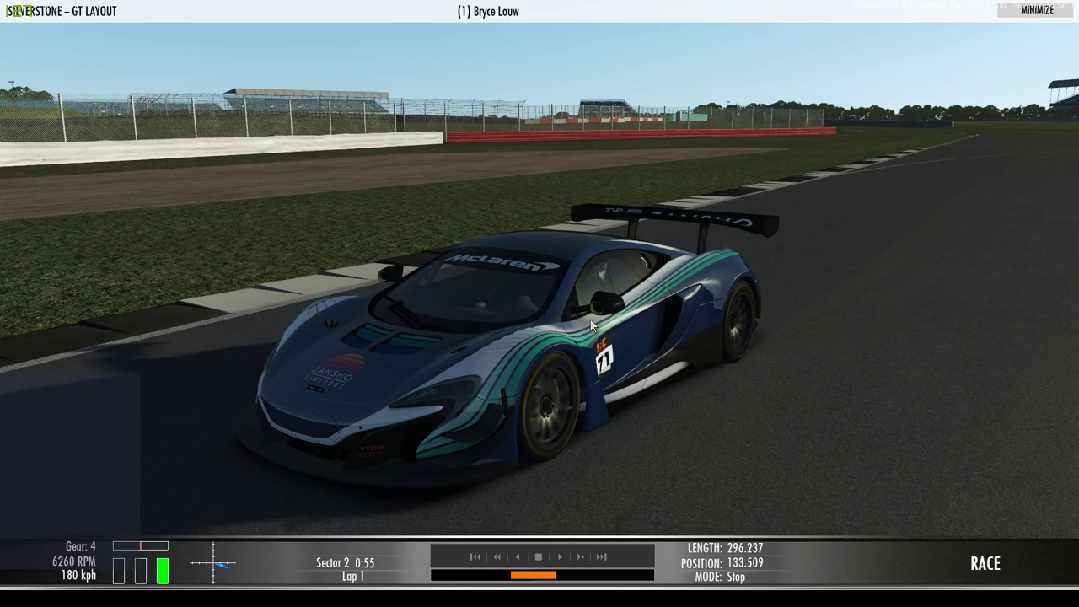
Step: Switch to the rFactor 2 replay and examine the livery's side stripes and lower skirt from several camera angles
key("Right")
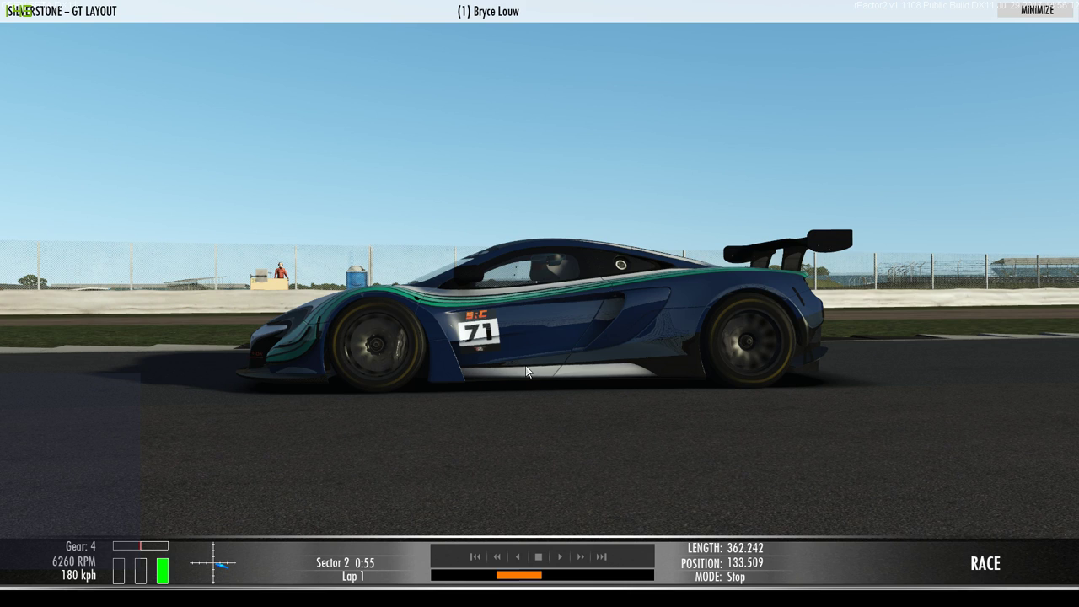
key("alt+Tab")
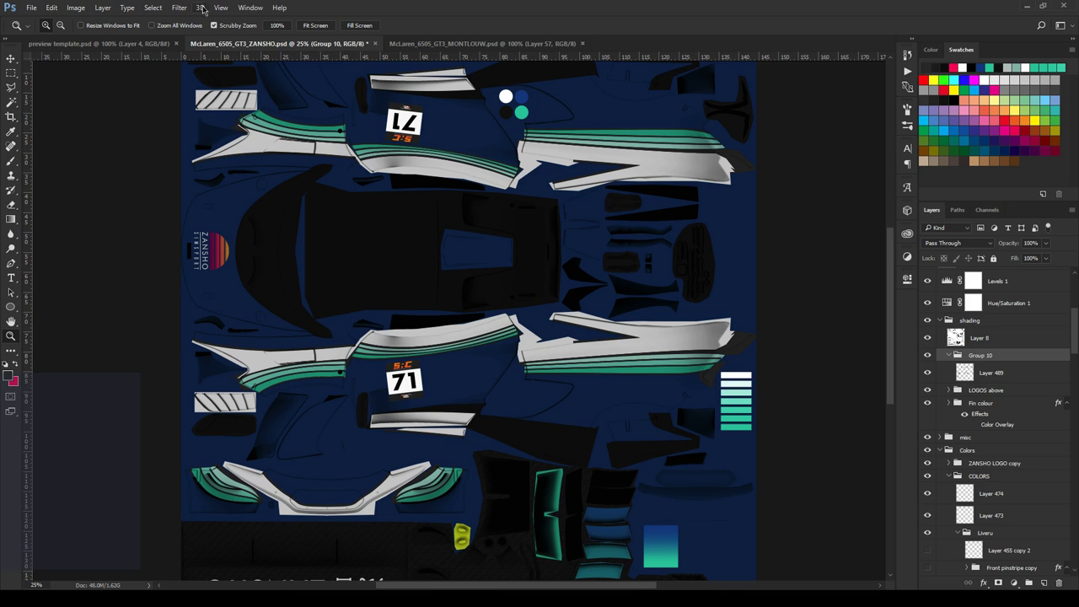
left_click(599, 323)
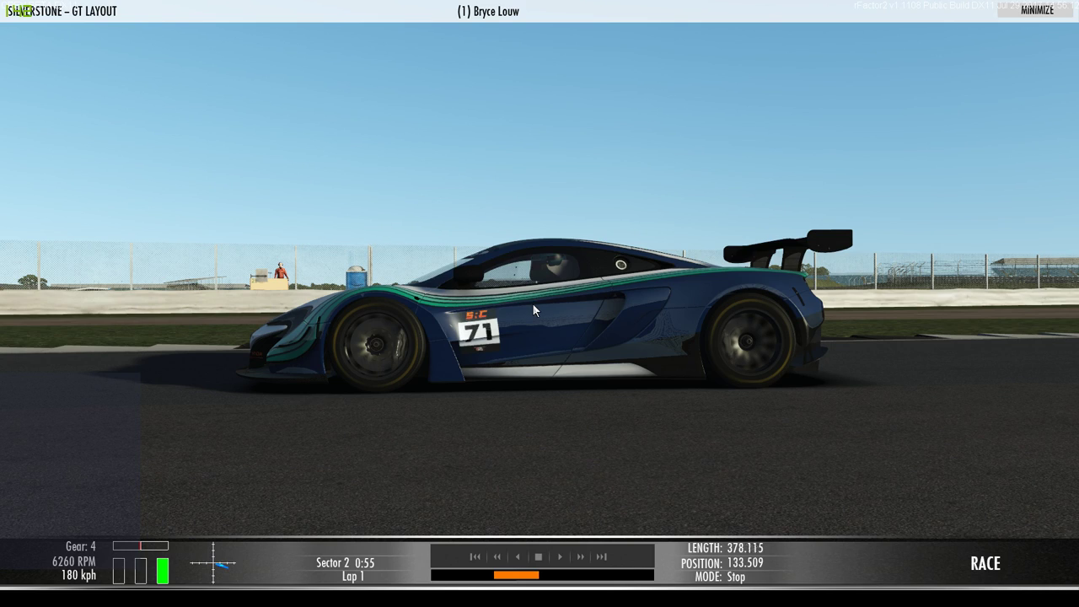
key("Up")
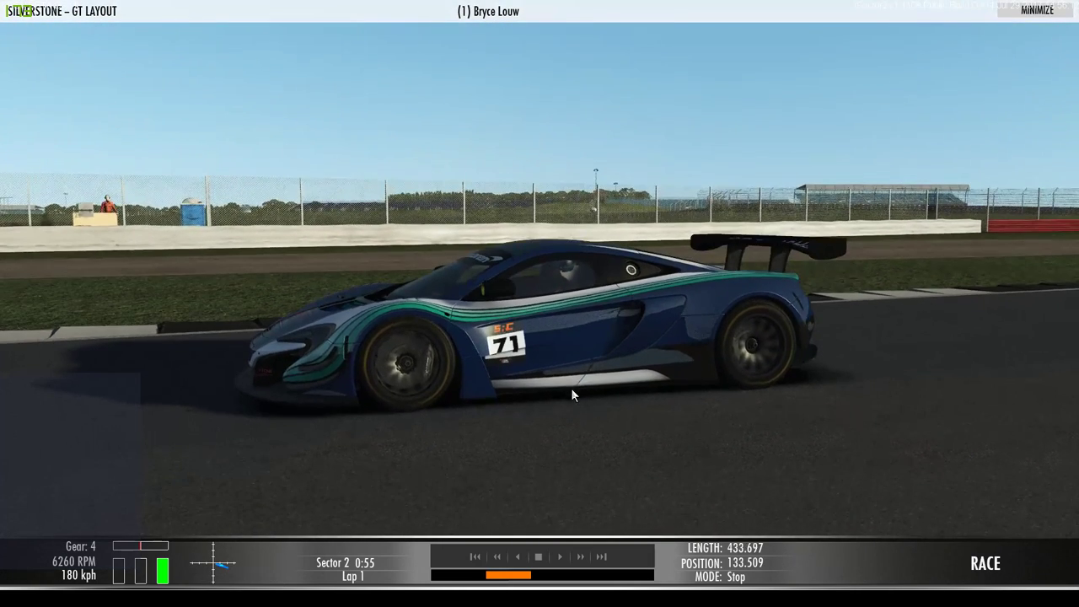
left_click_drag(572, 389, 659, 329)
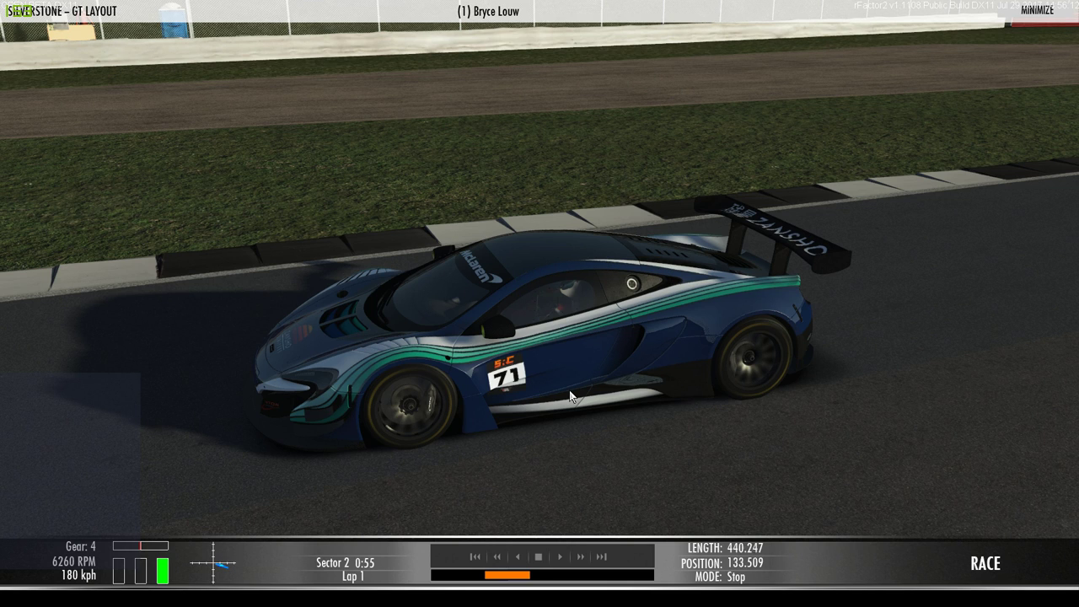
key("Insert")
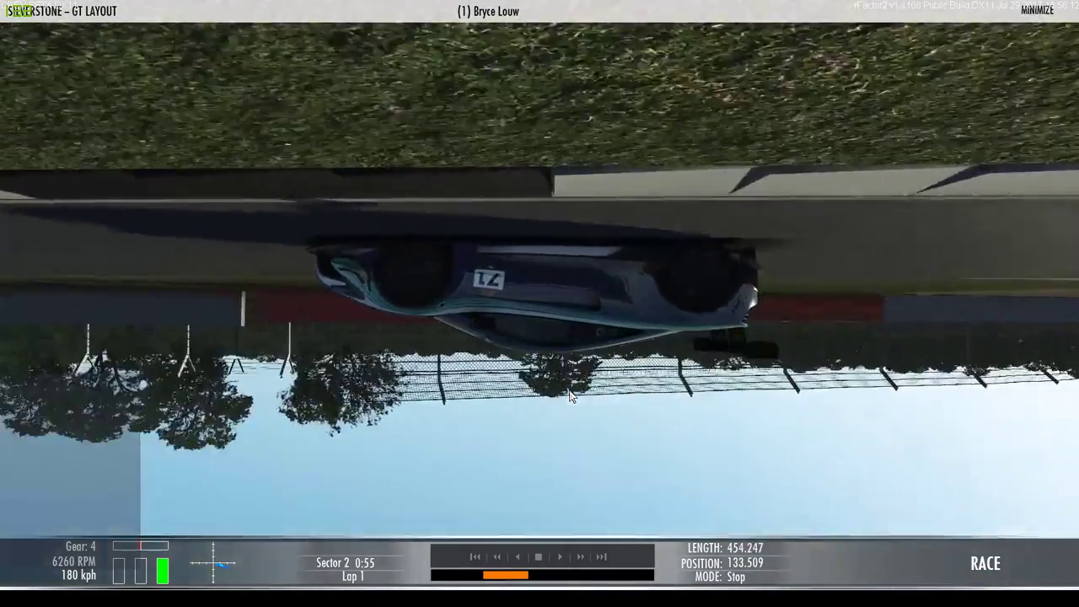
Step: Switch back to Photoshop and show the WIREFRAME layer over the livery
key("alt+Tab")
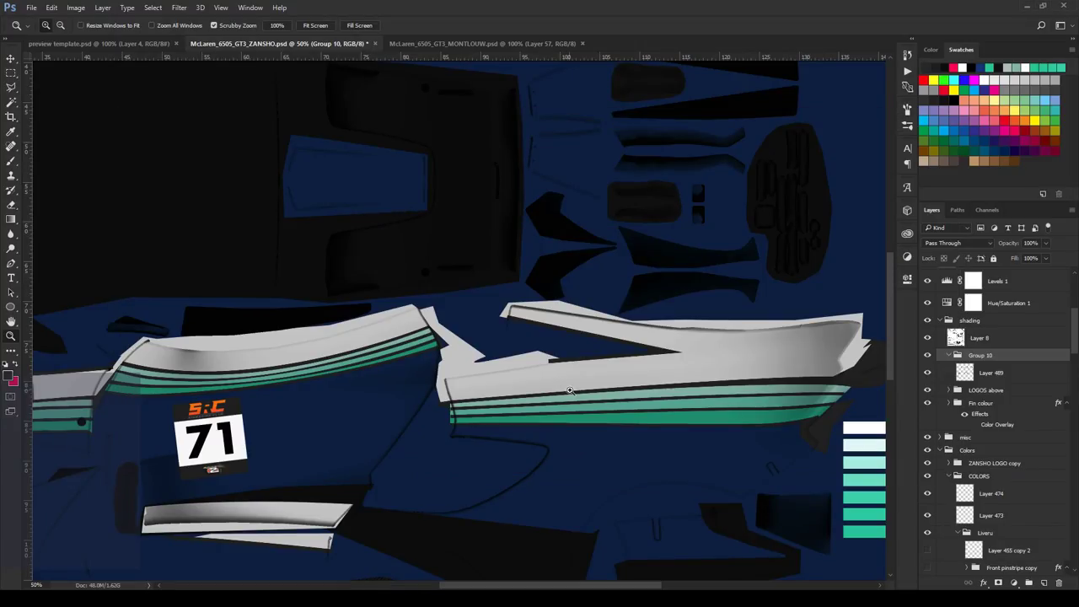
left_click_drag(583, 376, 602, 152)
left_click(526, 265, "alt")
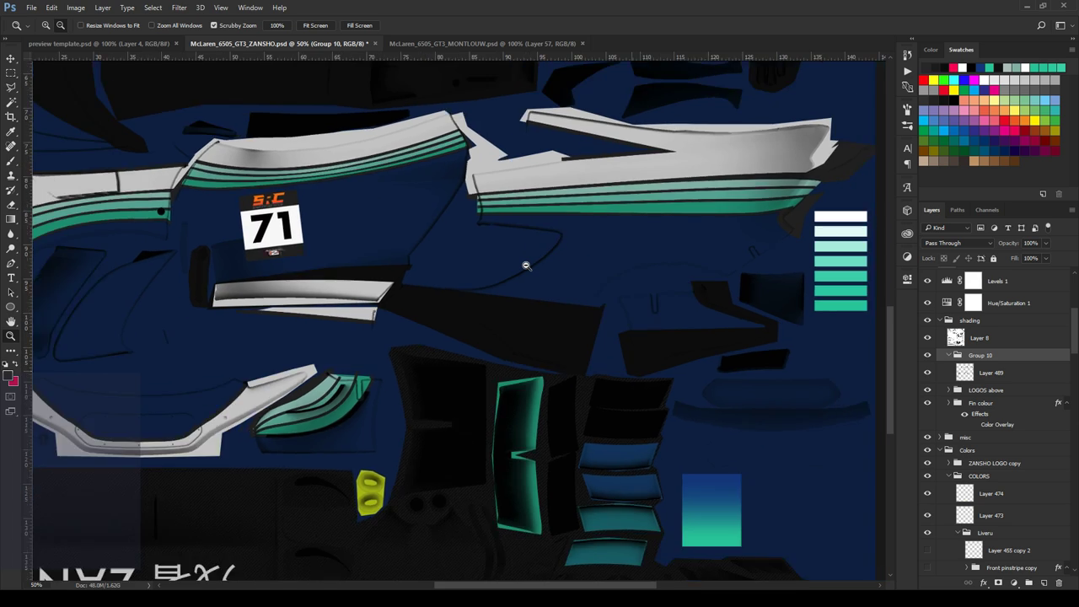
scroll(525, 265, "down", 3, "alt")
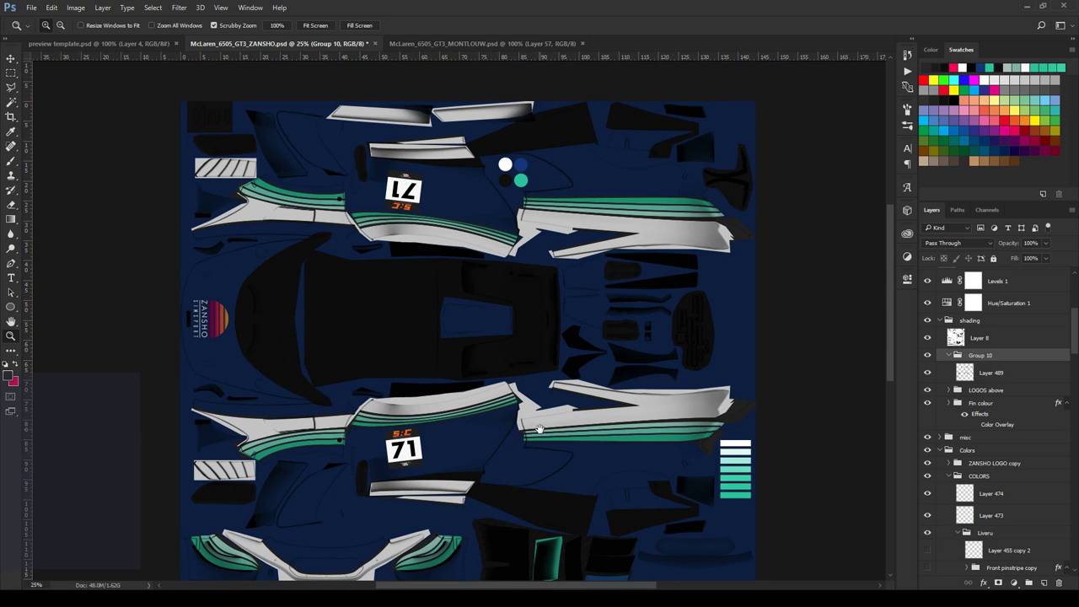
left_click_drag(565, 324, 570, 277)
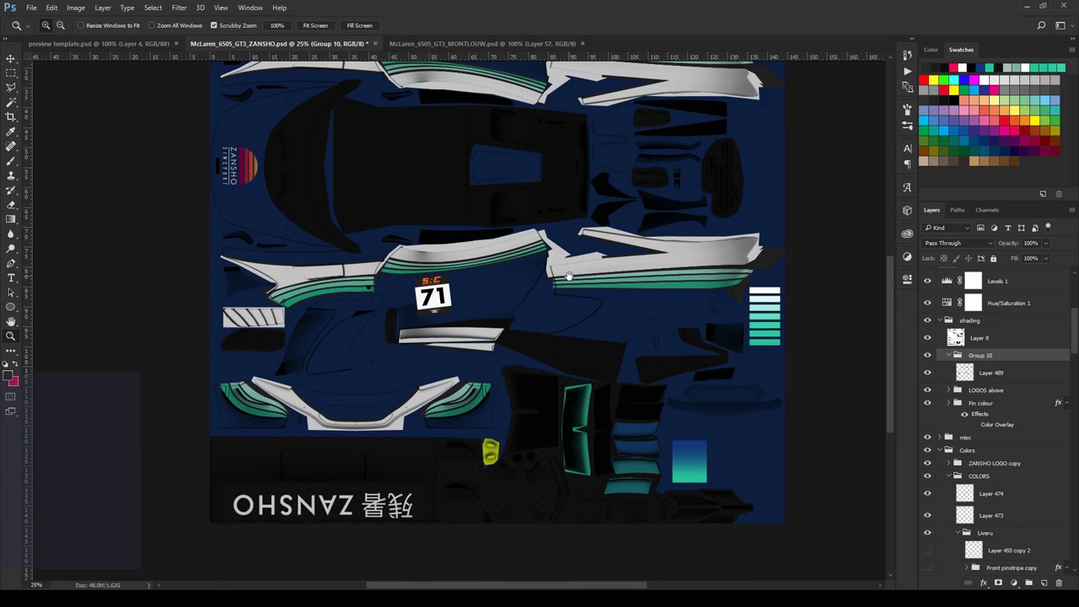
left_click_drag(1075, 334, 1073, 285)
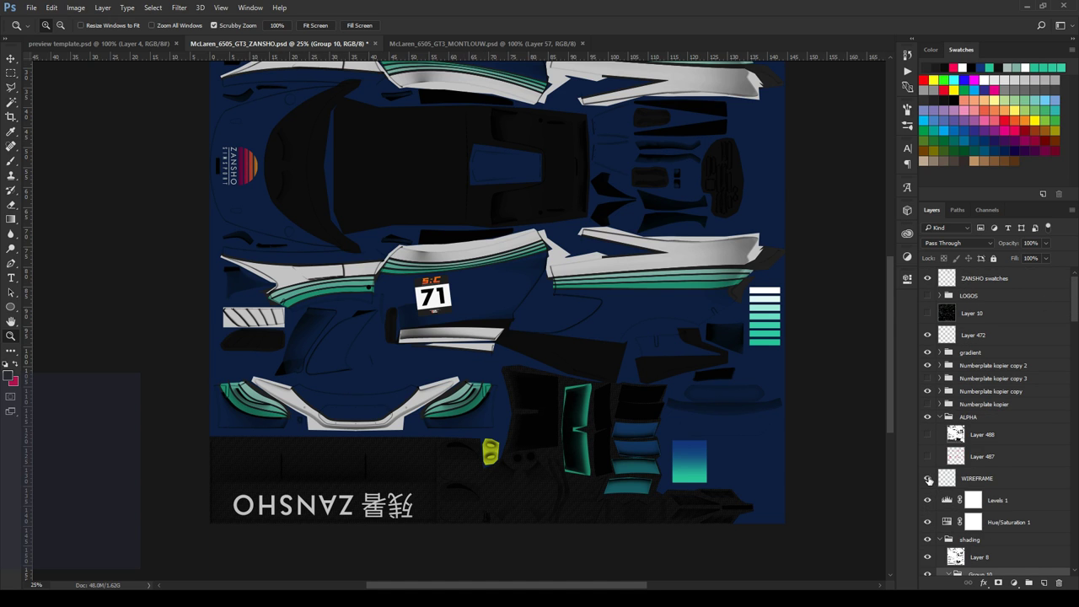
Step: Start a Pen path with one curve along the upper part of the side-skirt strip below the number 71, ending at the strip's front tip
scroll(404, 362, "up", 3)
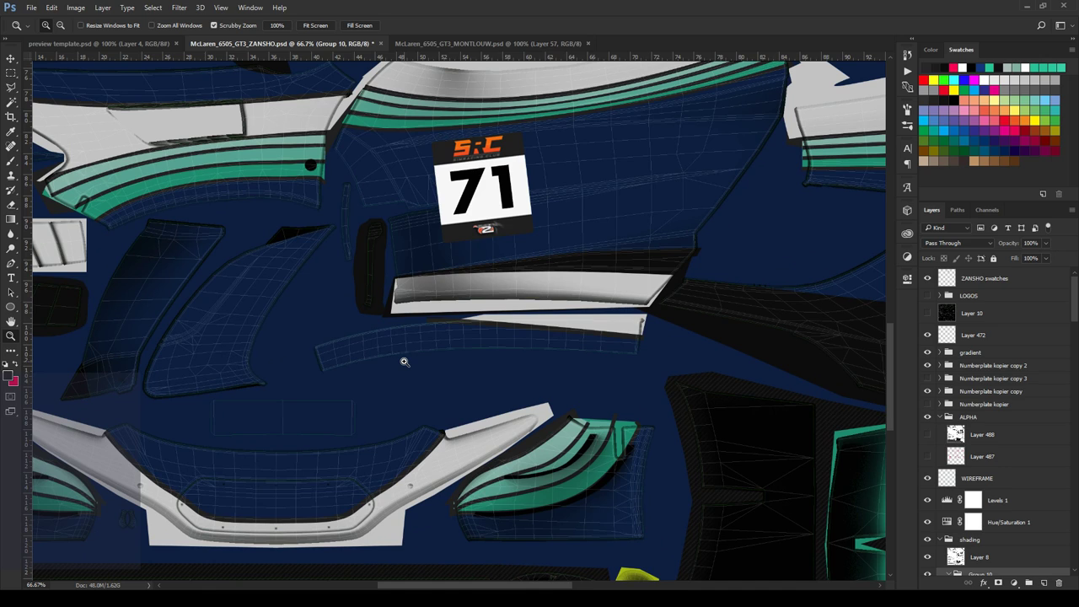
scroll(403, 362, "up", 1)
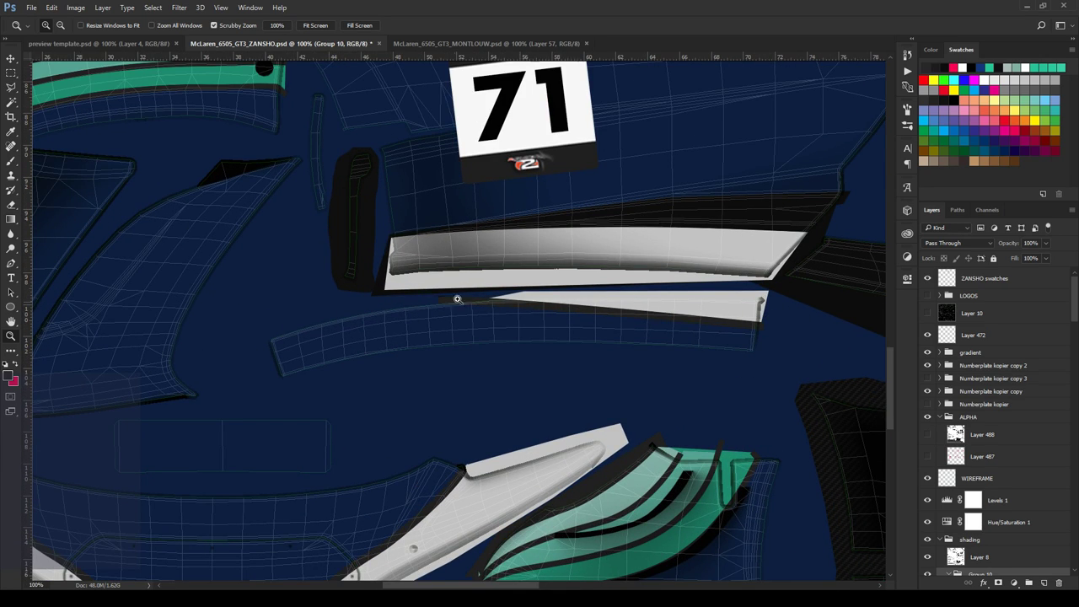
key("p")
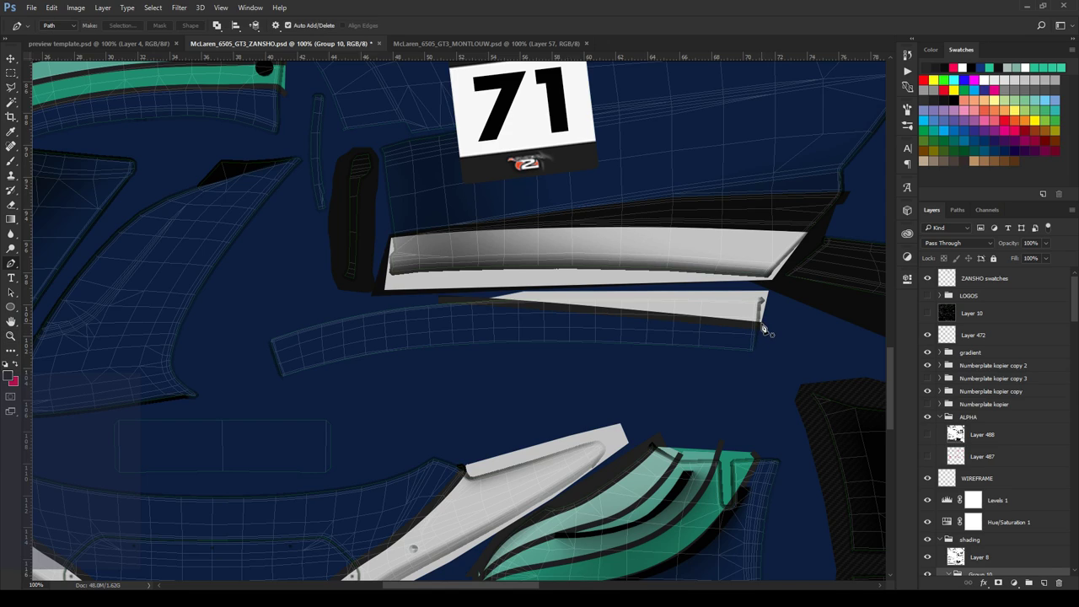
left_click(764, 328)
left_click_drag(271, 345, 177, 394)
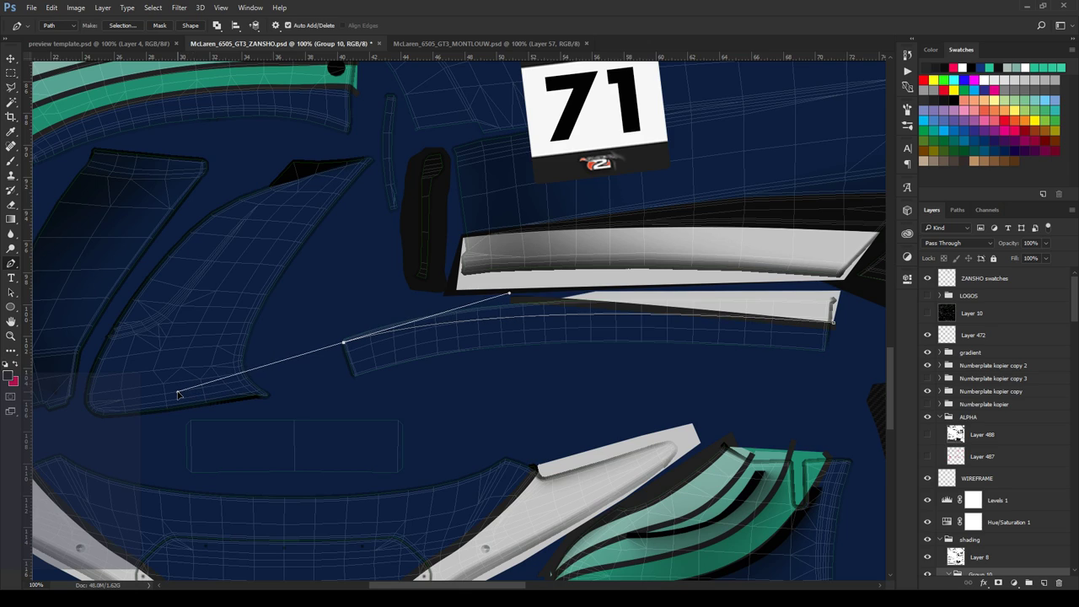
left_click(344, 342, "alt")
key("ctrl+z")
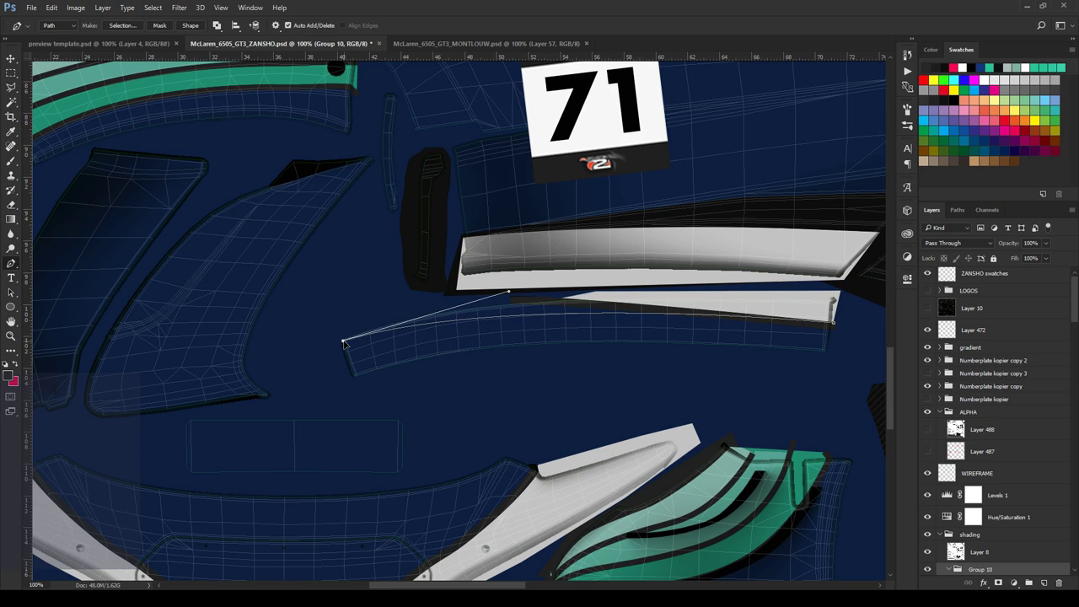
Step: Close the path around the upper edge of the side-skirt strip and convert it to an anti-aliased new selection with 0 px feather
left_click(335, 341)
left_click(348, 328)
left_click(585, 295)
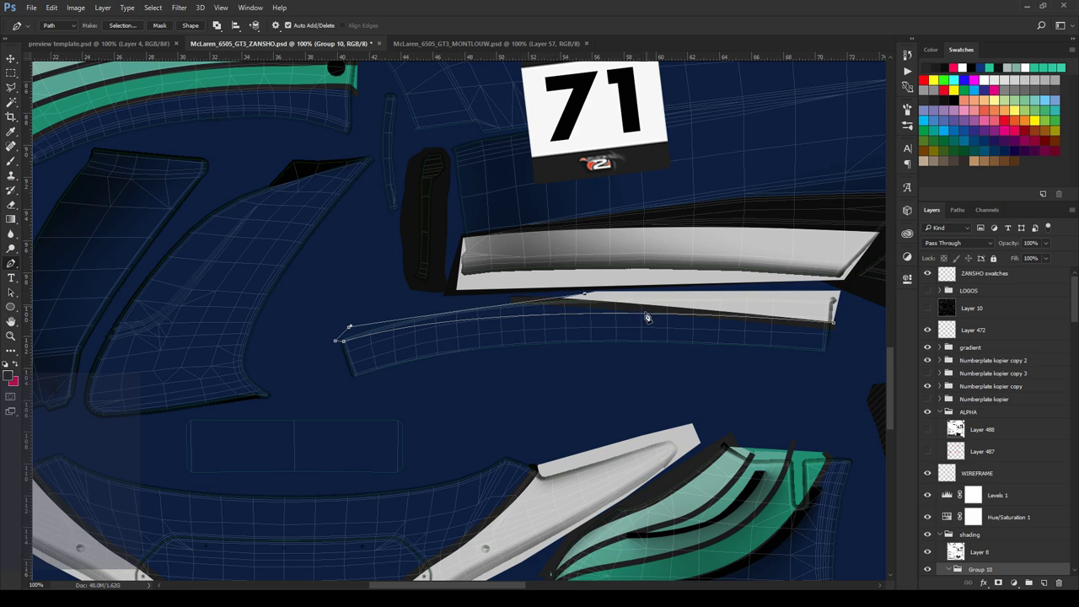
key("ctrl+z")
left_click(472, 303)
left_click(655, 297)
left_click(834, 321)
right_click(822, 309)
left_click(864, 73)
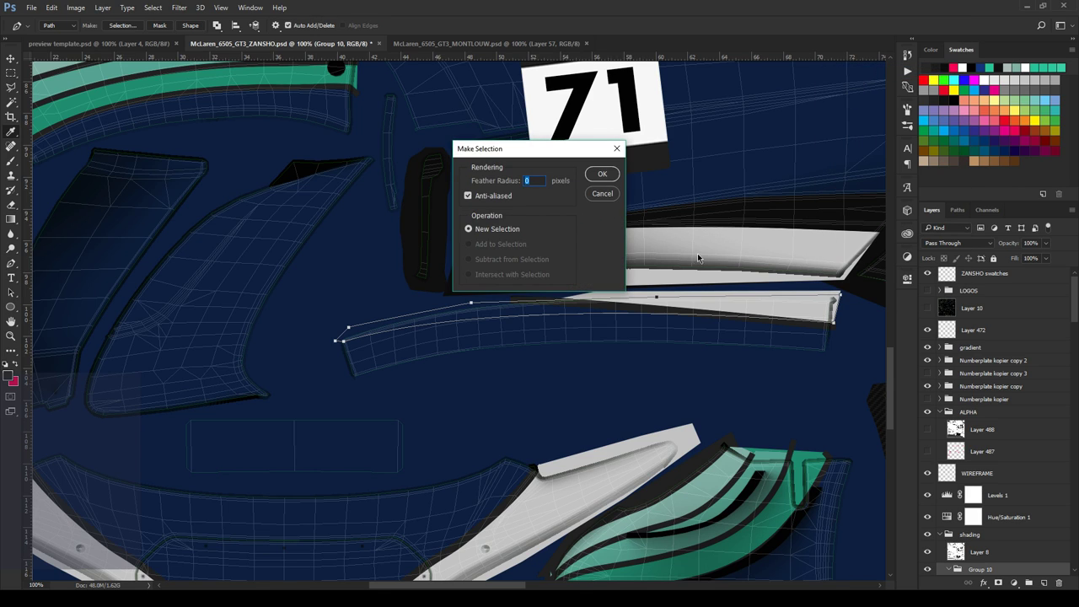
left_click(602, 174)
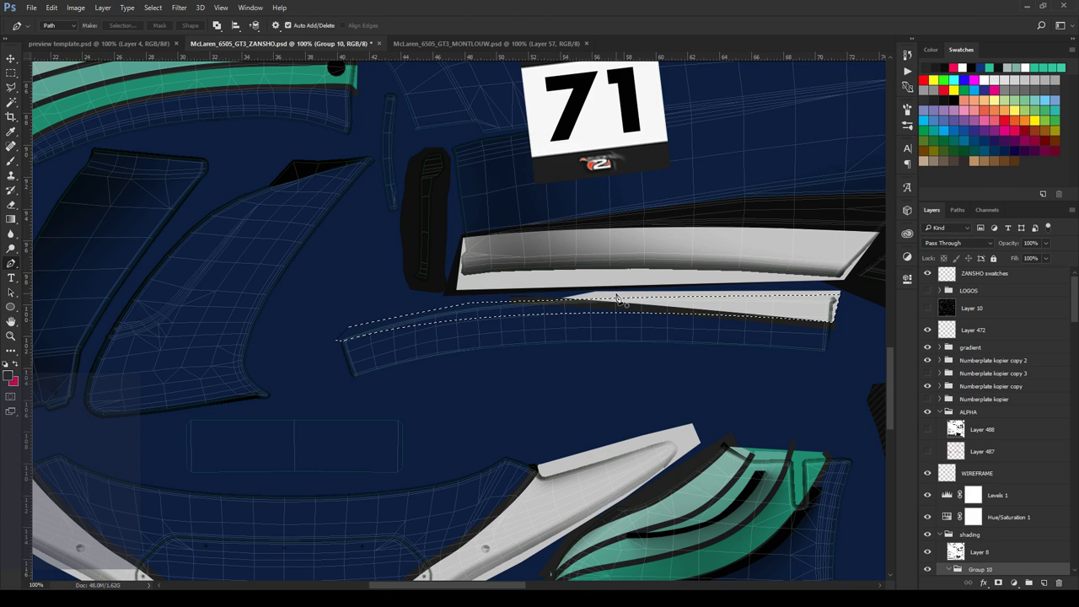
Step: Hide shading Layer 8 and fill the selected side-skirt strip area on Layer 428 with the strip's light grey
key("v")
left_click(610, 299)
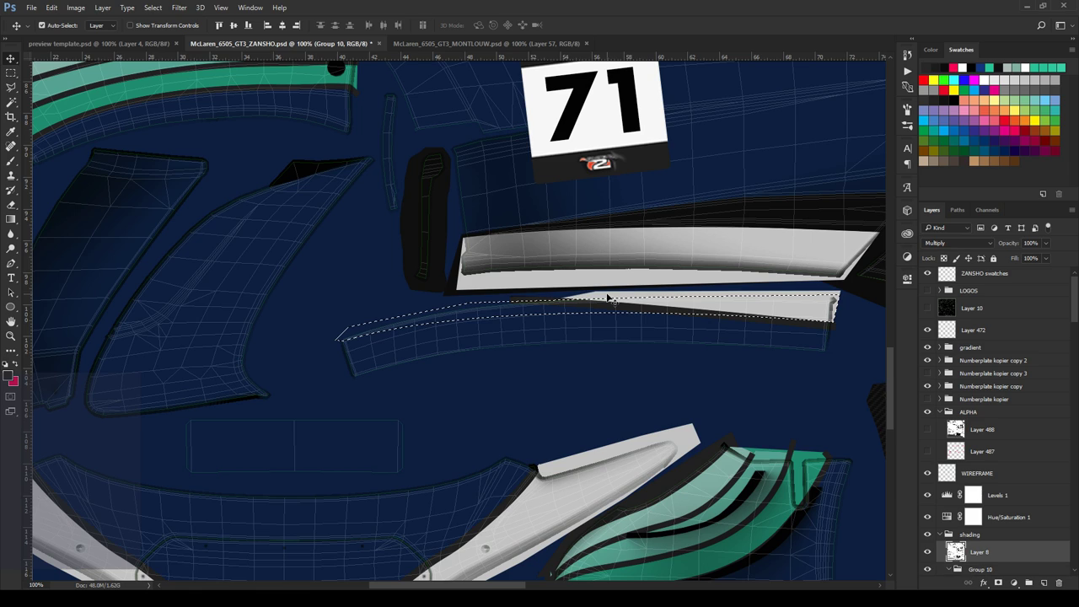
left_click(928, 551)
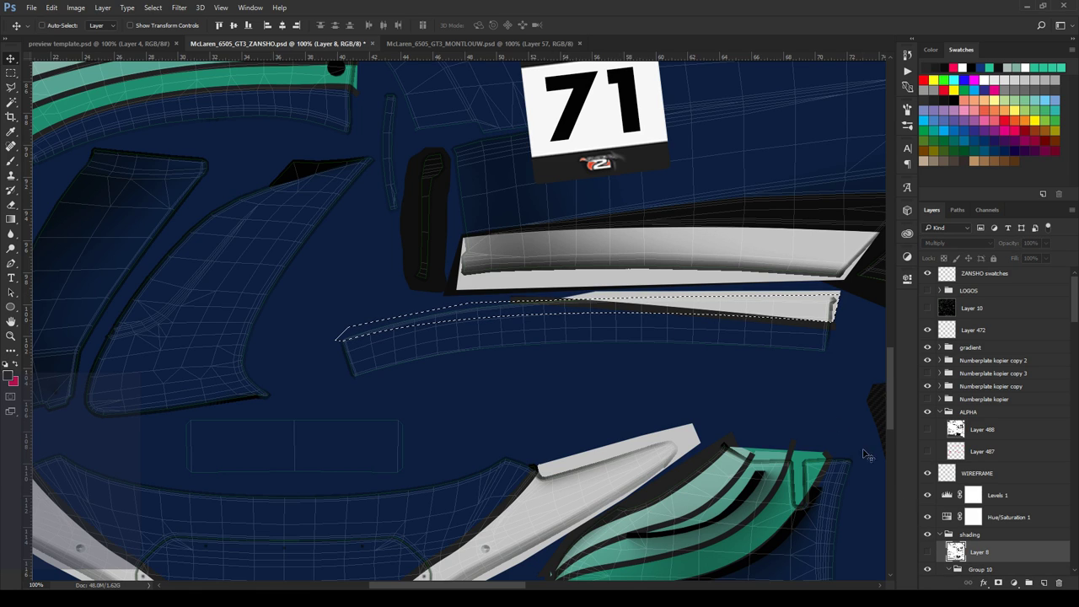
left_click(638, 298, "ctrl")
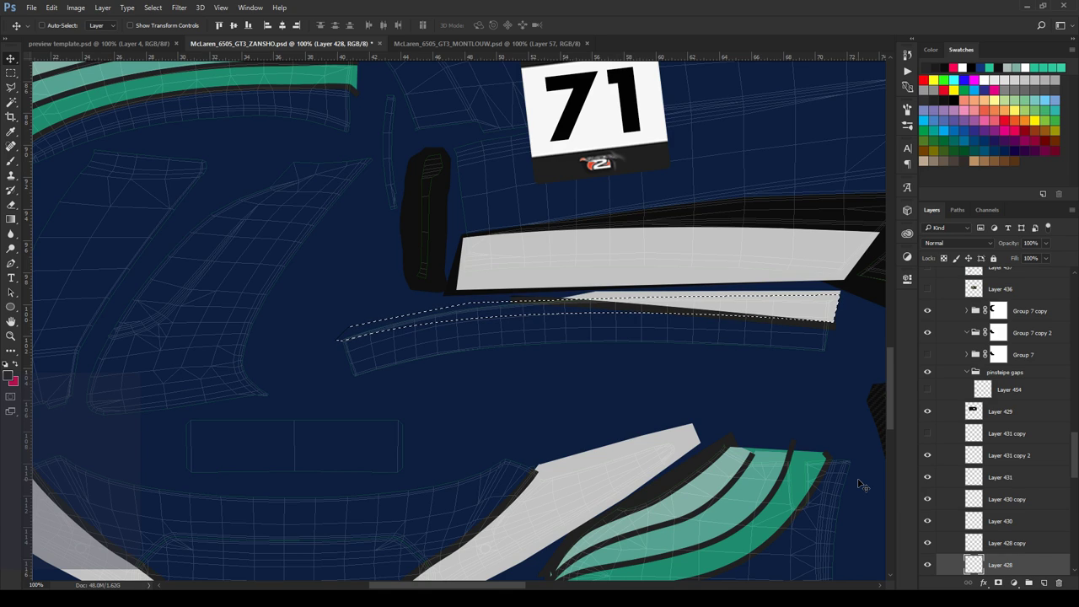
left_click(5, 364)
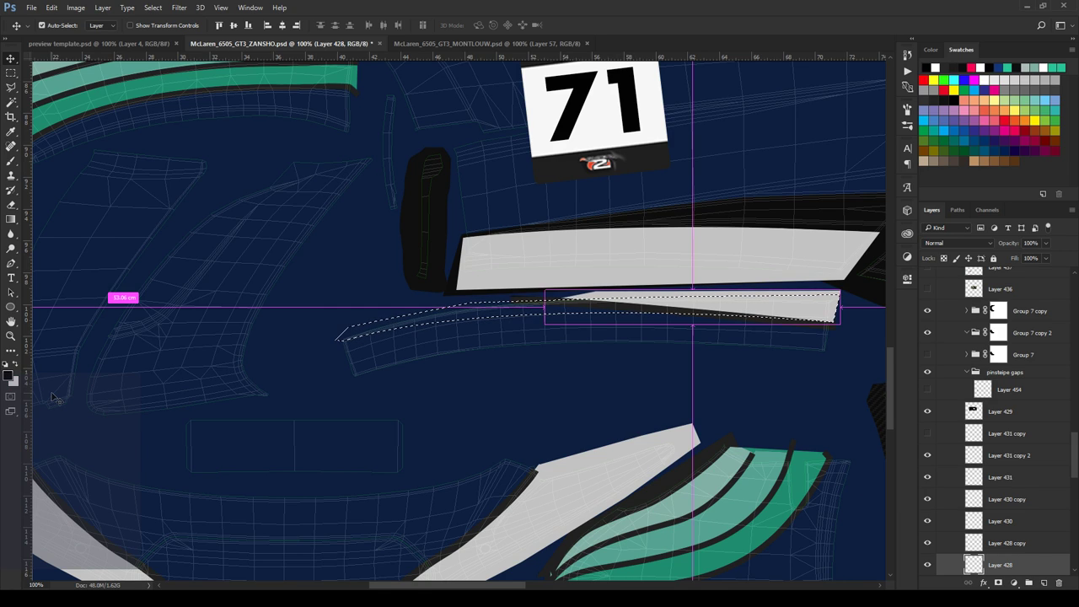
key("ctrl+BackSpace")
key("ctrl+d")
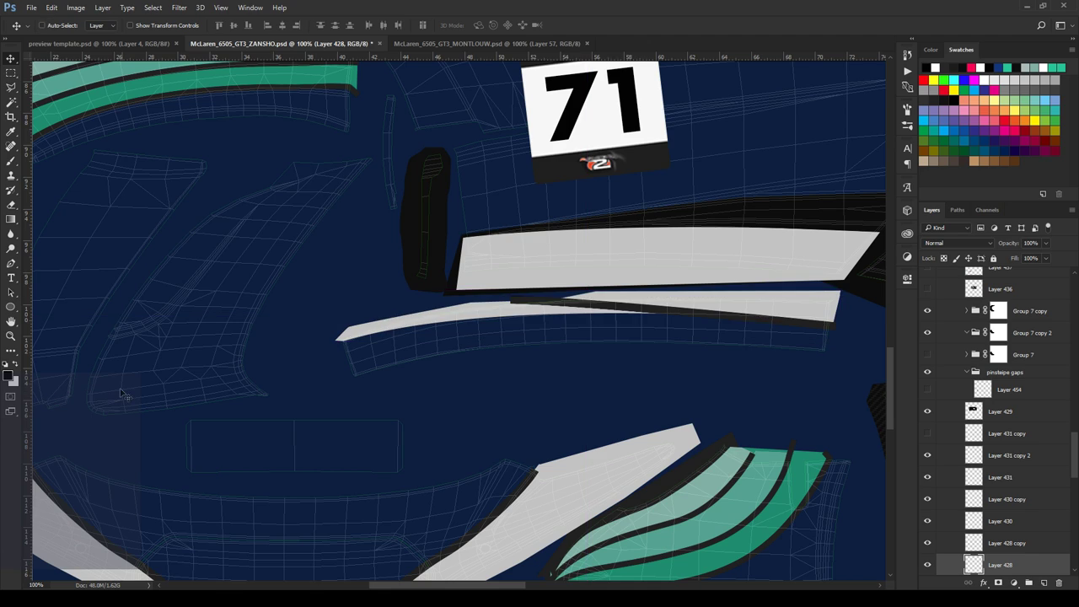
Step: Outline the dark stripe across the side-skirt strip with the Polygonal Lasso and delete that area from Layer 489
left_click(637, 315, "ctrl")
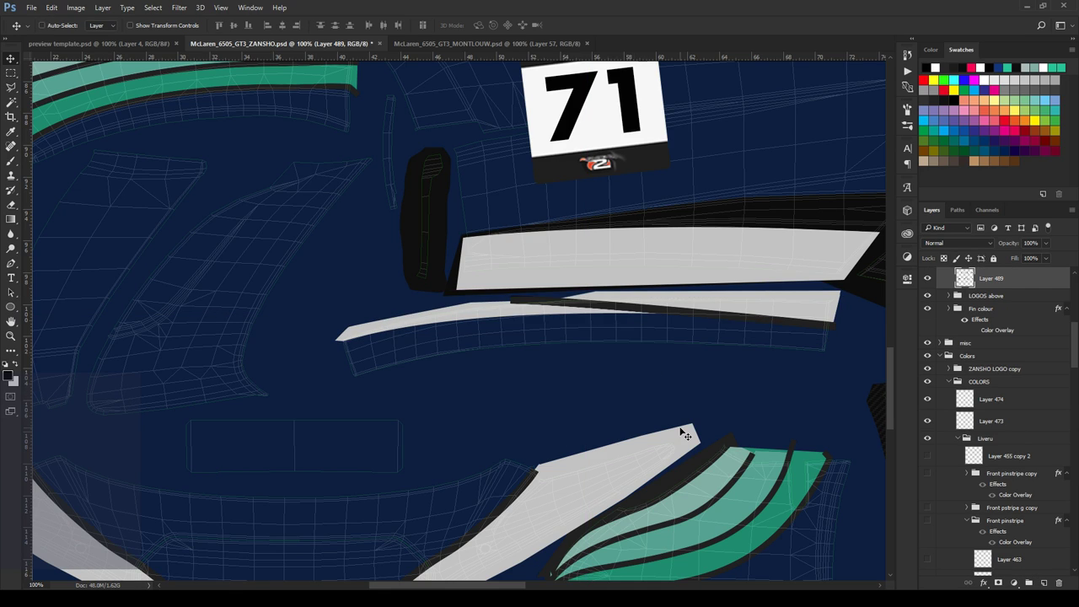
left_click(926, 279)
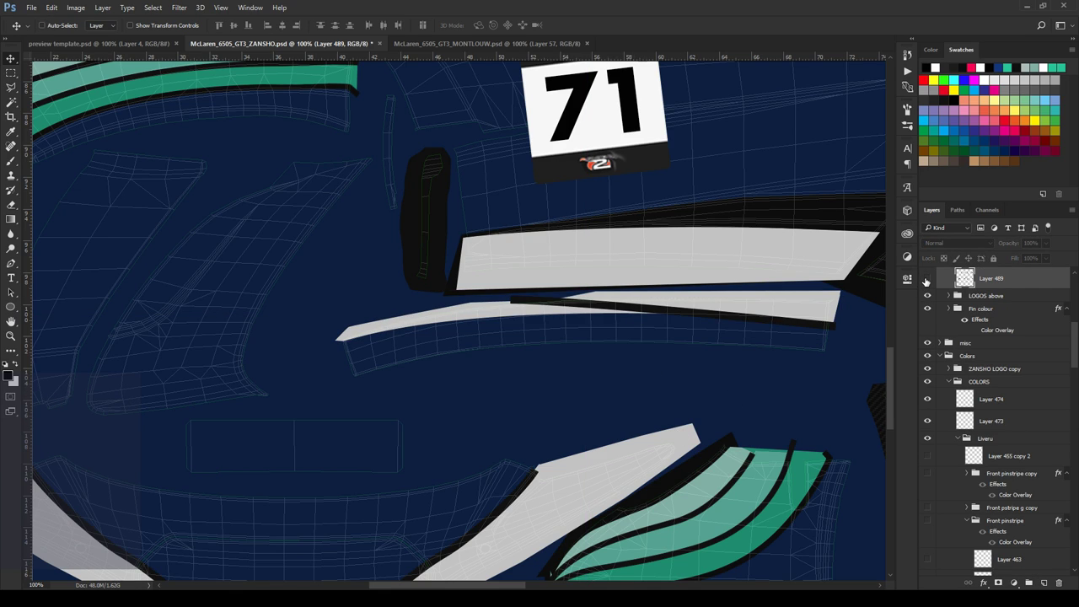
left_click(927, 279)
key("l")
left_click(484, 296)
left_click(506, 323)
left_click(831, 345)
left_click(833, 300)
left_click(447, 282)
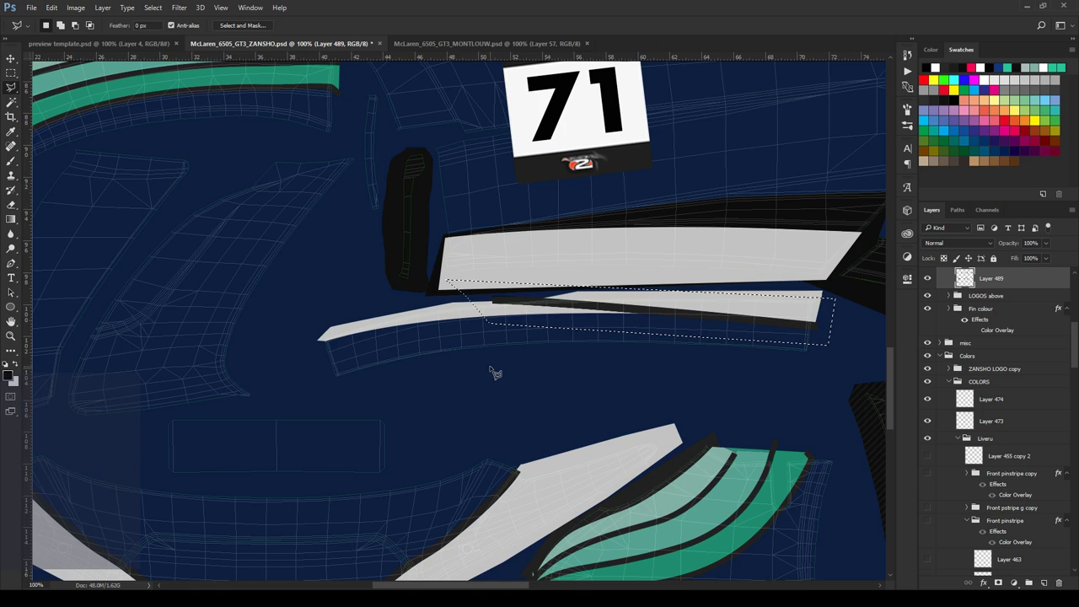
key("alt+BackSpace")
key("ctrl+d")
key("v")
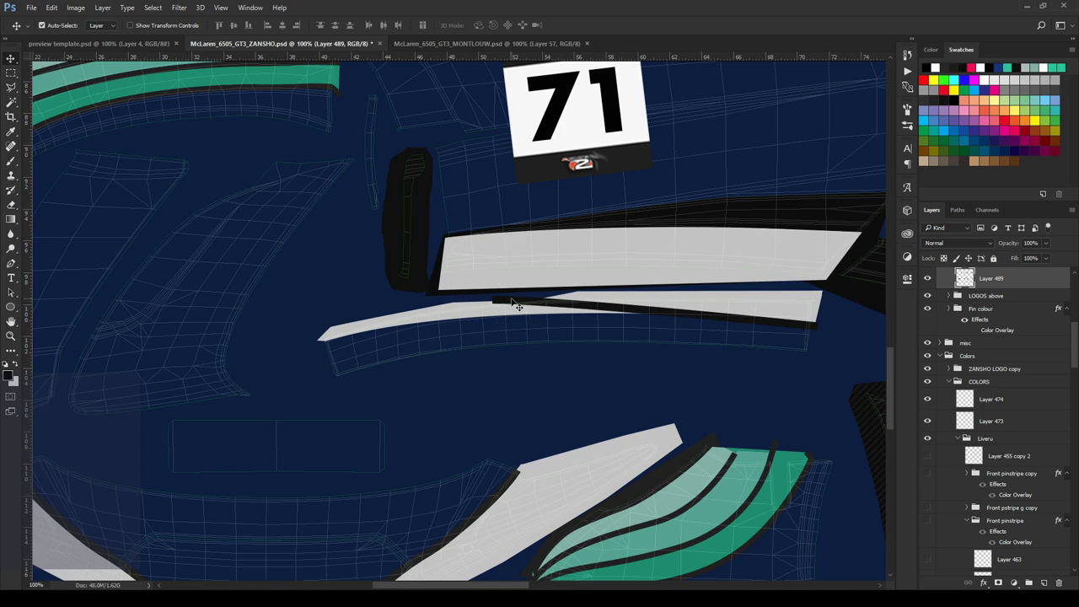
Step: Lasso the remaining black stripe across the side-skirt strip and delete it from its Vector Smart Object layer
left_click(516, 305)
key("l")
left_click(455, 297)
left_click(560, 348)
left_click(857, 347)
double_click(795, 284)
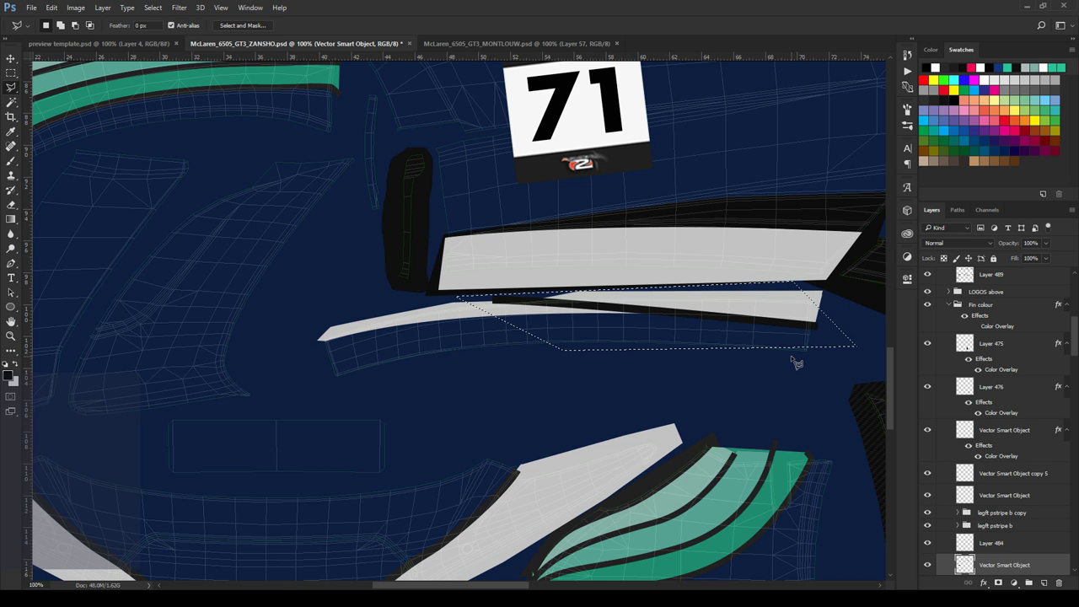
key("Delete")
key("ctrl+d")
Step: Hide Layer 428 copy and duplicate Layer 428's side-skirt strip to the opposite side, beside the upside-down number 71
key("z")
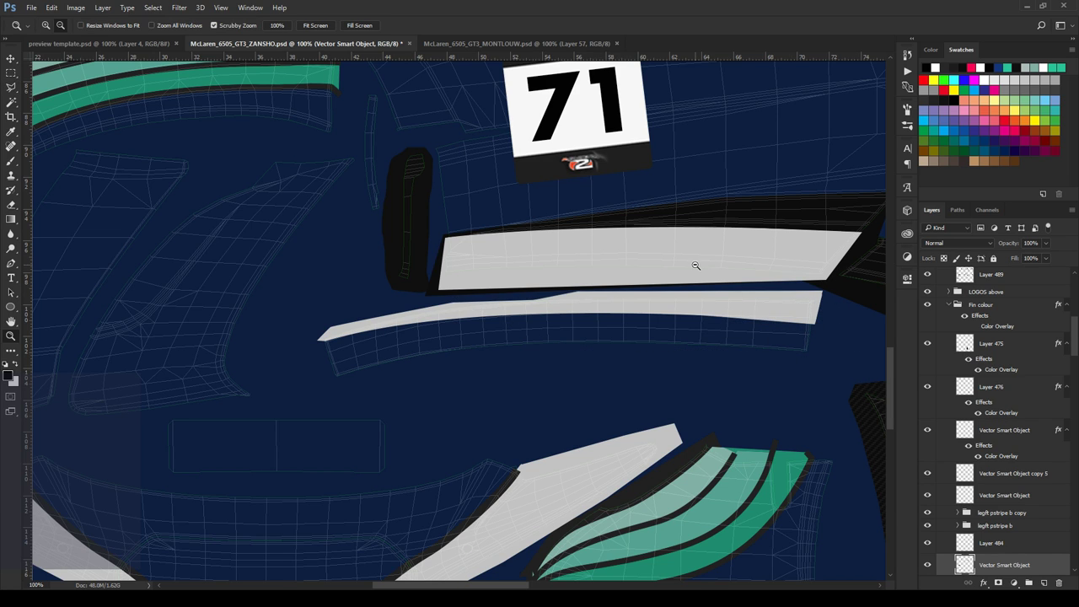
left_click(694, 265, "alt")
left_click(694, 265)
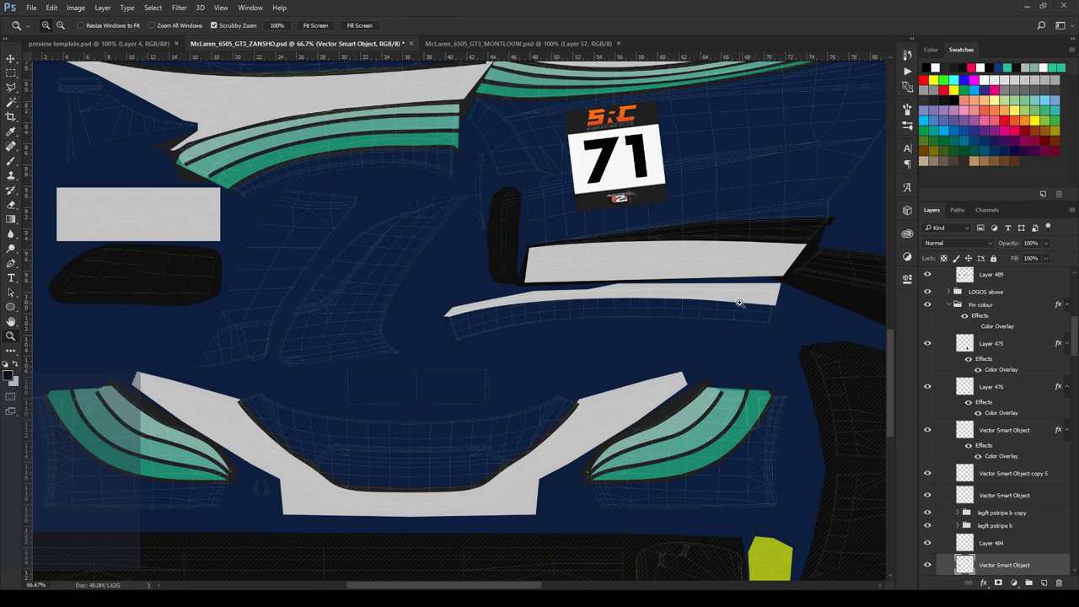
key("v")
left_click(714, 301)
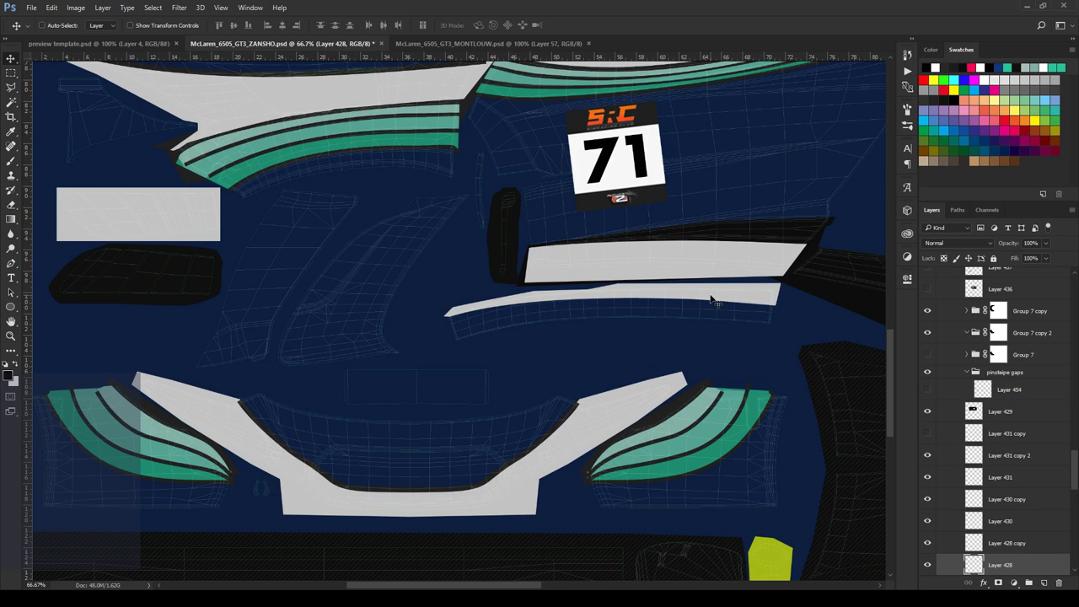
left_click_drag(703, 113, 682, 351)
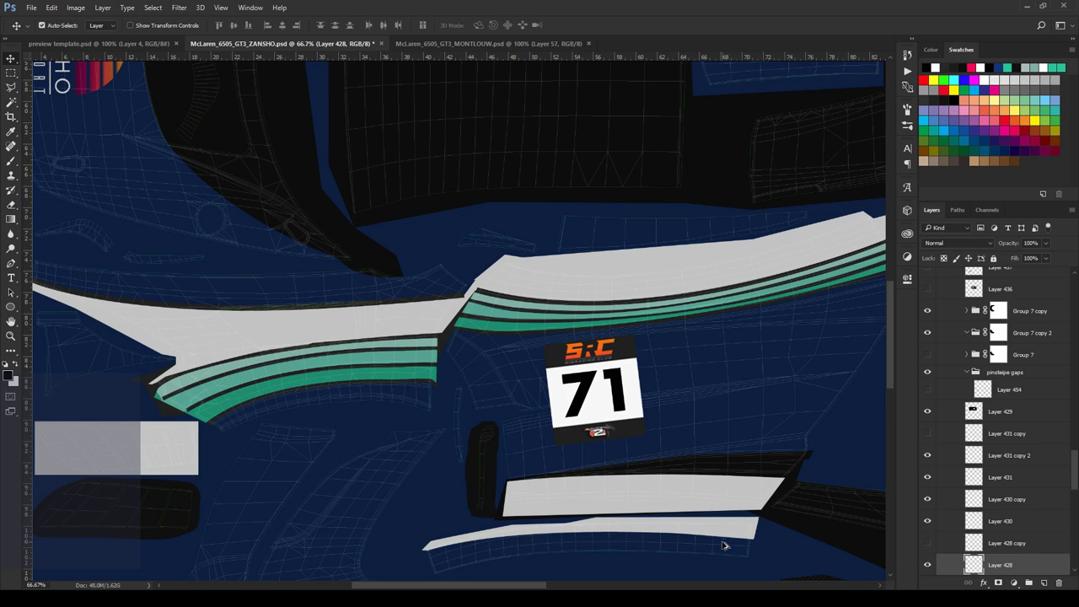
left_click_drag(722, 534, 674, 175)
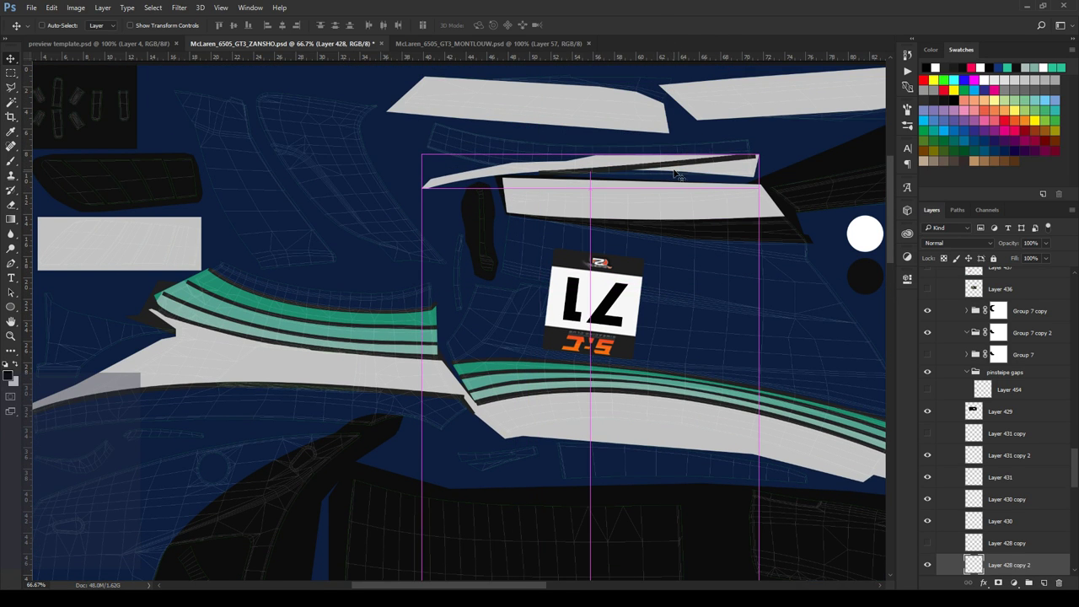
Step: Flip Layer 428 copy 2 vertically and align it with the opposite side-skirt's wireframe
left_click(53, 8)
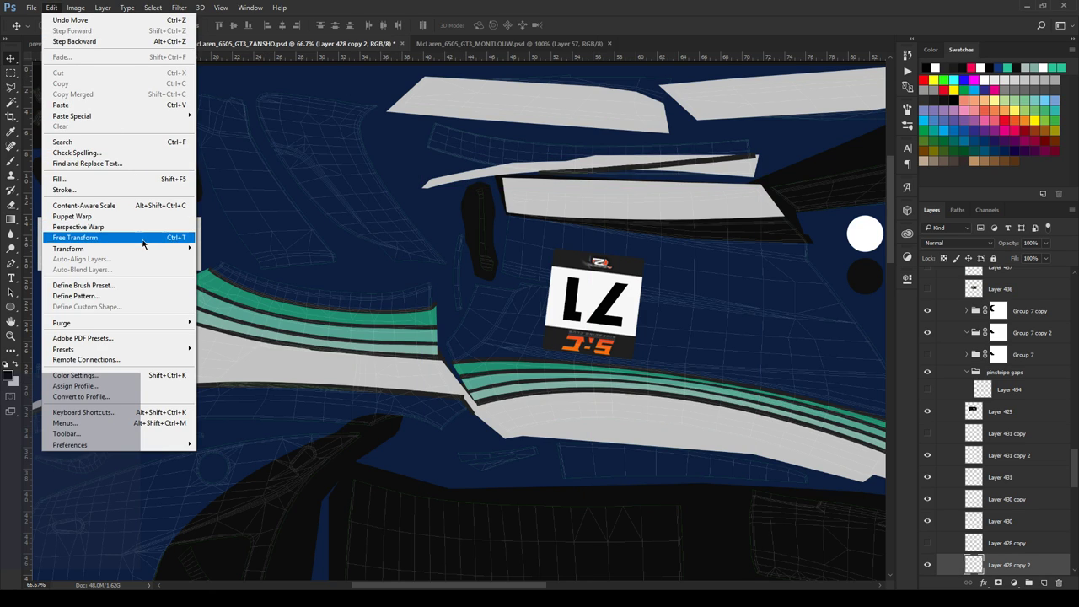
mouse_move(160, 249)
left_click(242, 379)
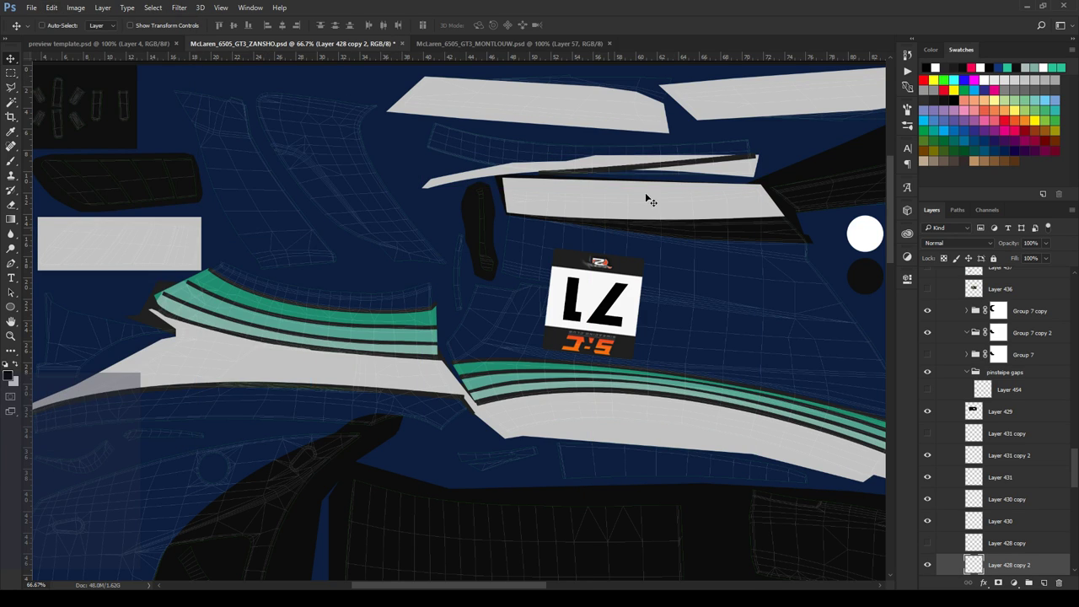
key("ctrl+z")
left_click_drag(689, 181, 689, 170)
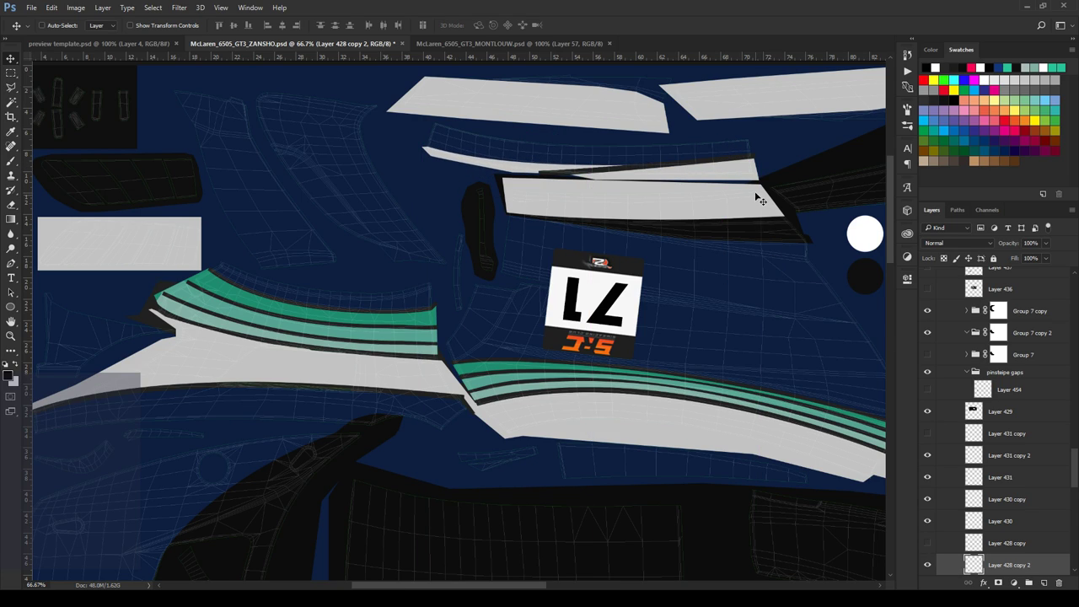
Step: Marquee-select the dark stripe over the opposite side-skirt strip and delete that area from Layer 489
left_click(732, 166)
key("m")
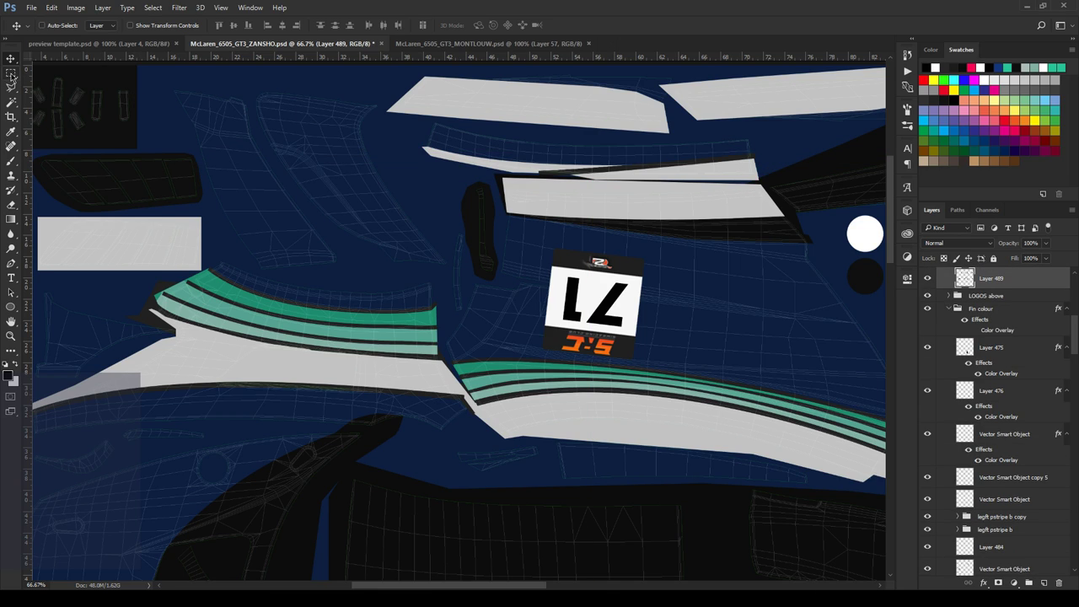
left_click_drag(785, 133, 527, 183)
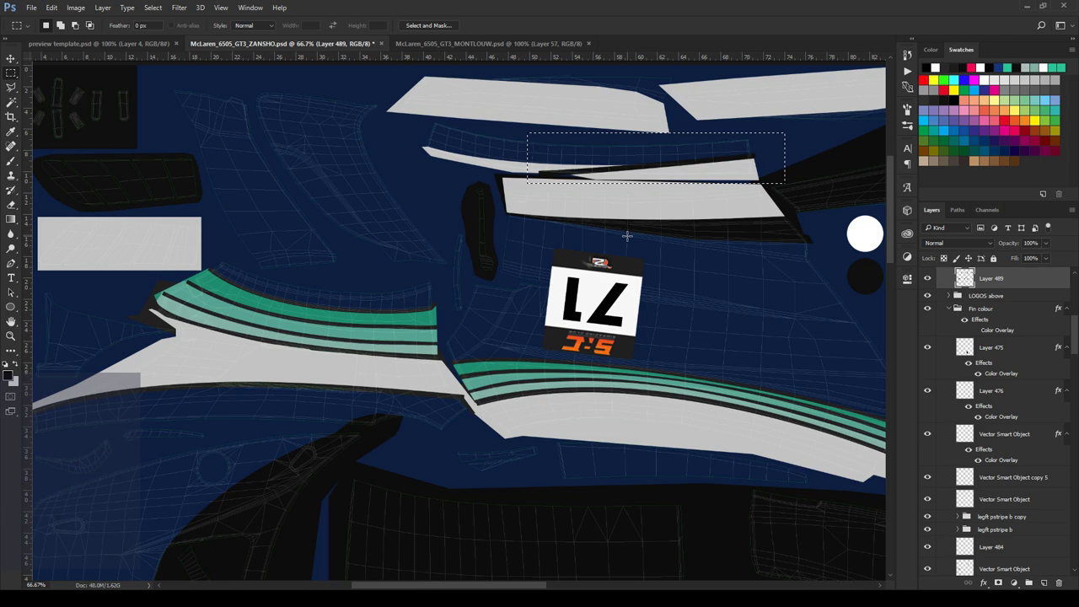
key("ctrl+d")
key("v")
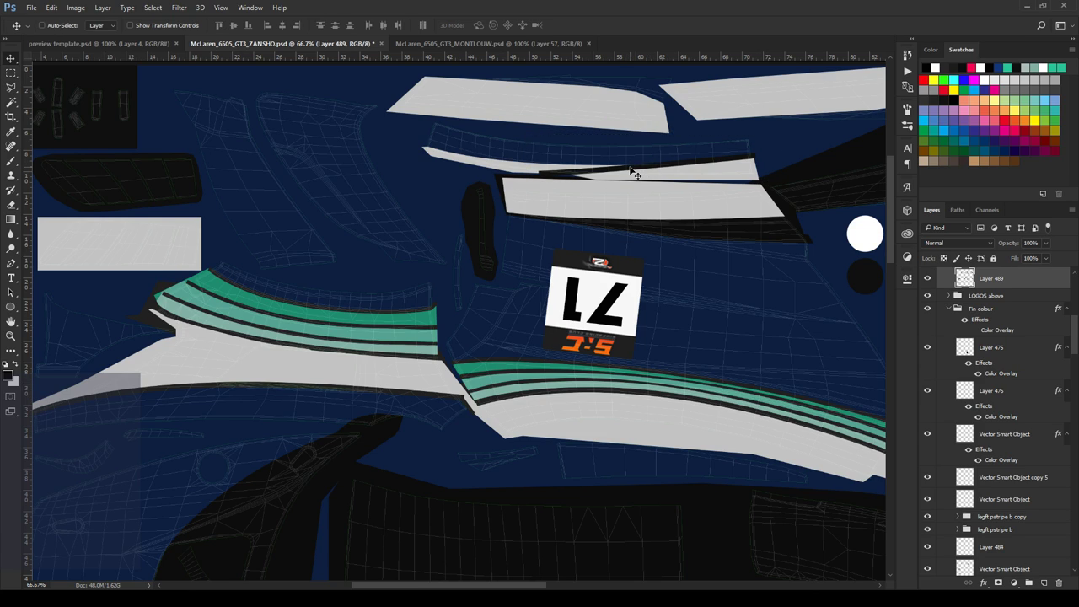
Step: Reselect the marquee area and delete the remaining black stripe on the opposite side-skirt strip from Layer 484
left_click(636, 173)
left_click(152, 8)
left_click(160, 42)
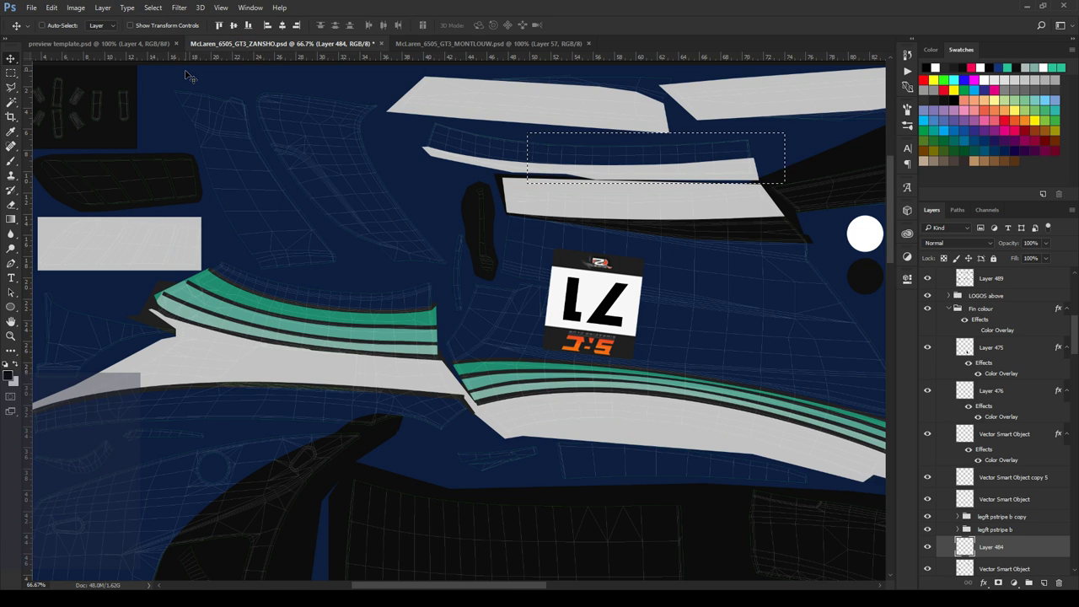
Step: Save the livery document McLaren_6505_GT3_ZANSHO.psd
key("z")
left_click(393, 202, "alt")
left_click(393, 202, "alt")
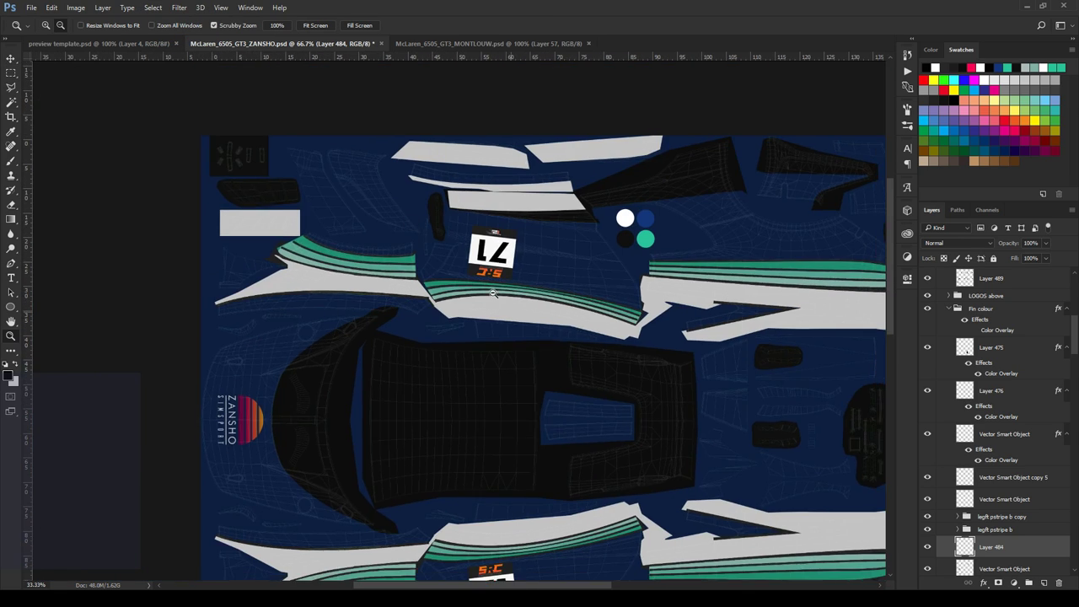
left_click(393, 202, "alt")
left_click(492, 293, "alt")
left_click(492, 293, "alt")
key("ctrl+s")
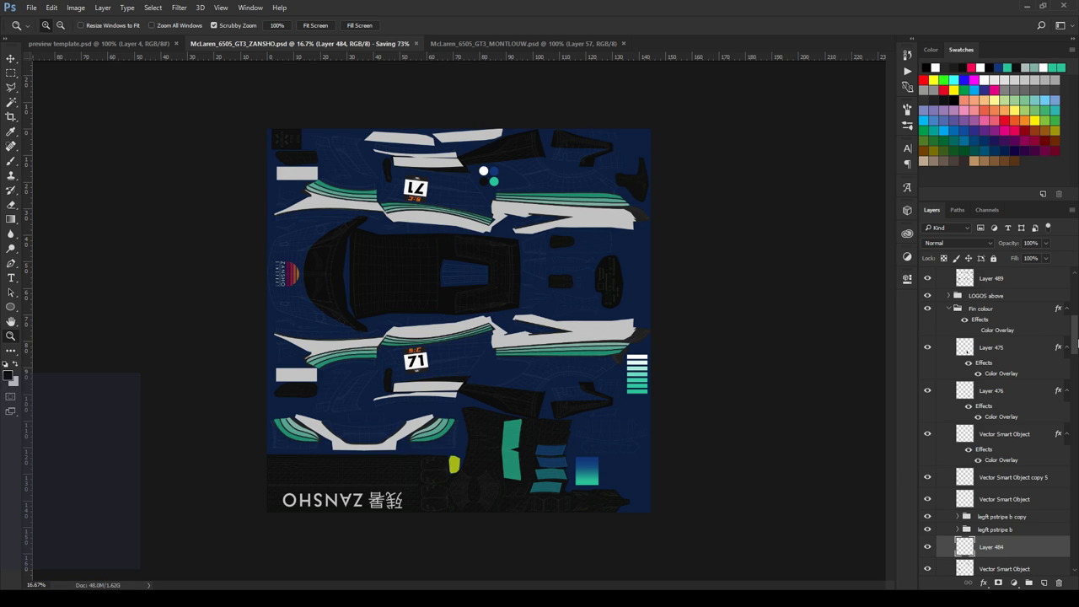
Step: Hide the WIREFRAME layer, show shading Layer 8 again and save the document
scroll(1016, 321, "up", 10)
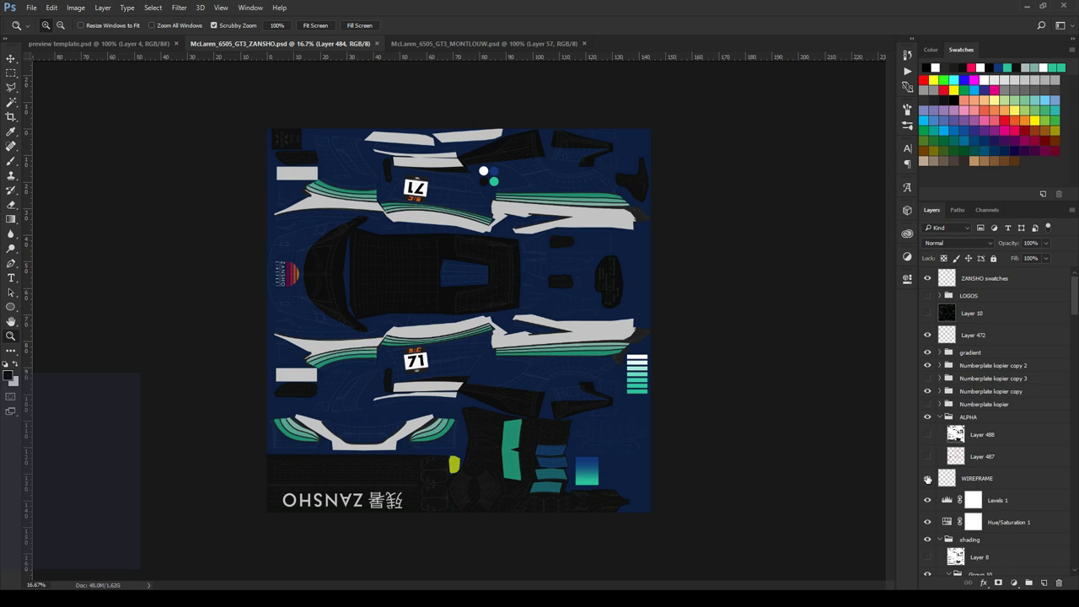
left_click(928, 478)
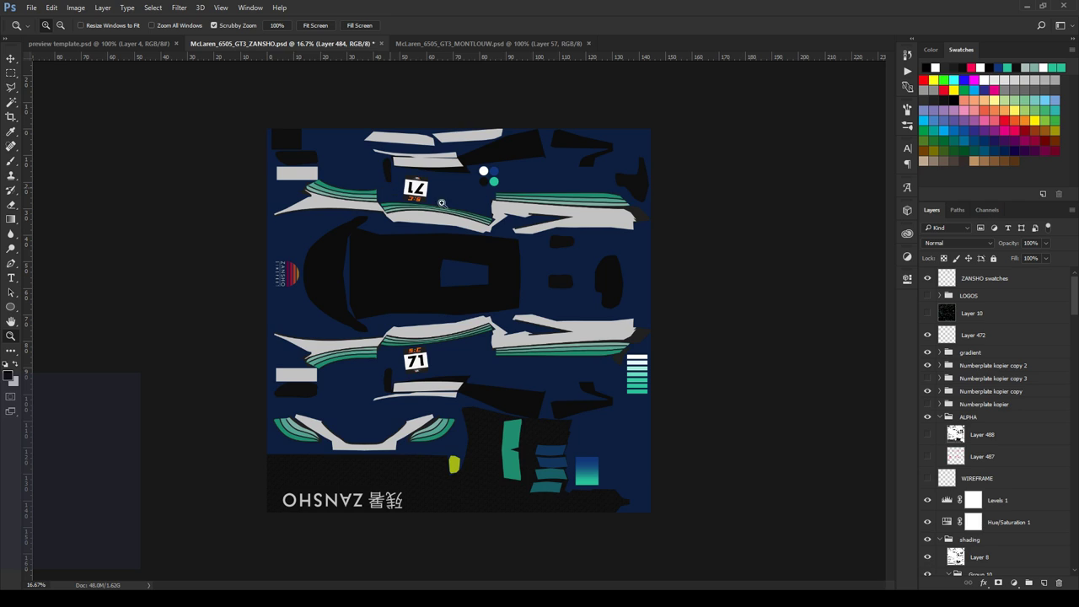
key("ctrl+s")
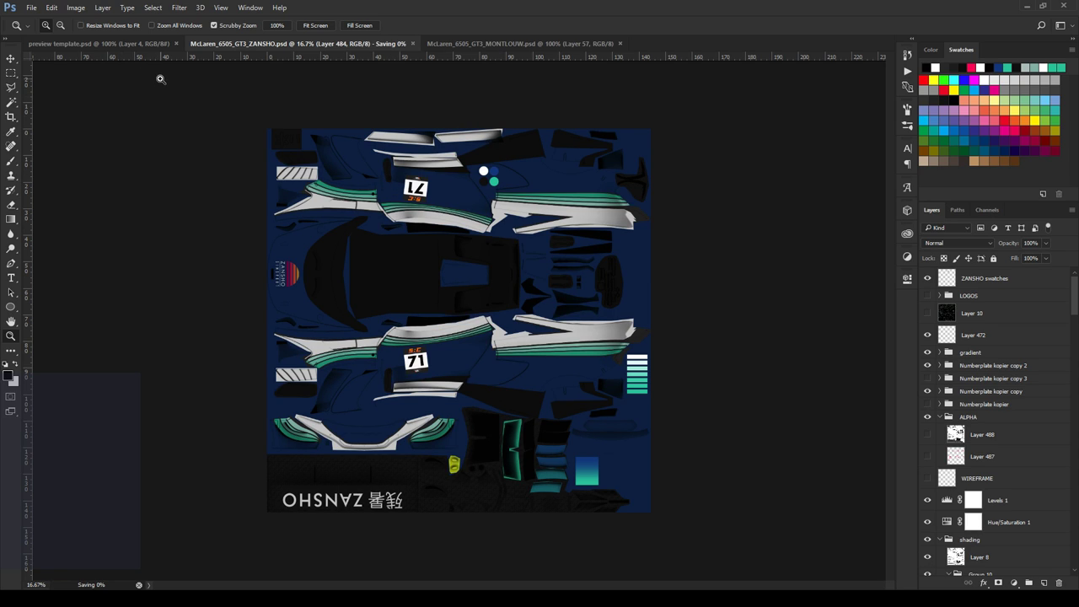
Step: Start saving the livery under another format, choosing the MCL650S-GT3_59 folder and the D3D/DDS file type
left_click(31, 7)
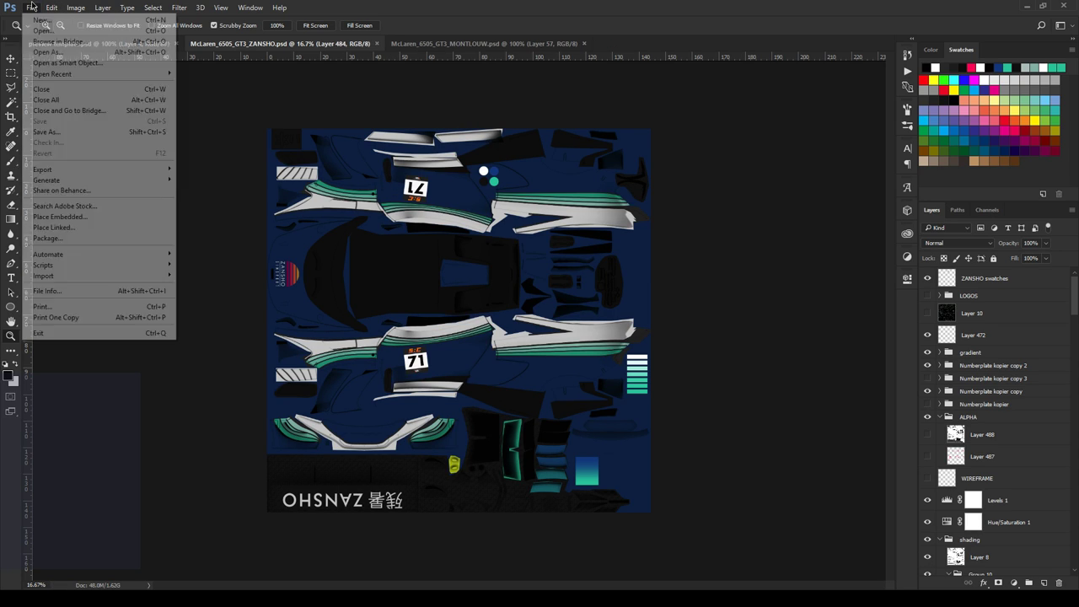
left_click(54, 132)
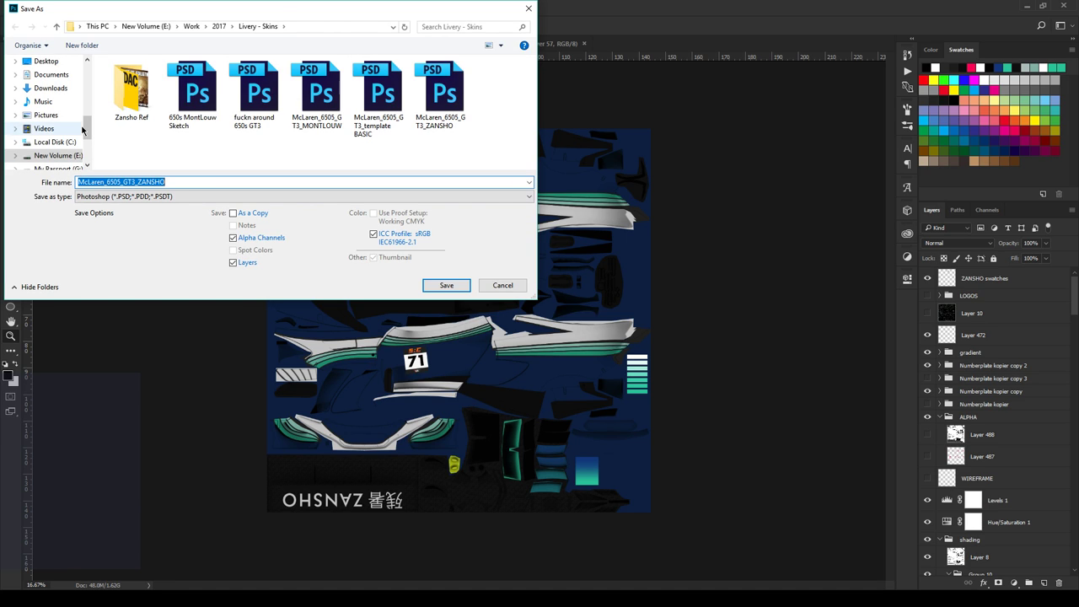
left_click_drag(88, 119, 93, 104)
scroll(62, 101, "up", 3)
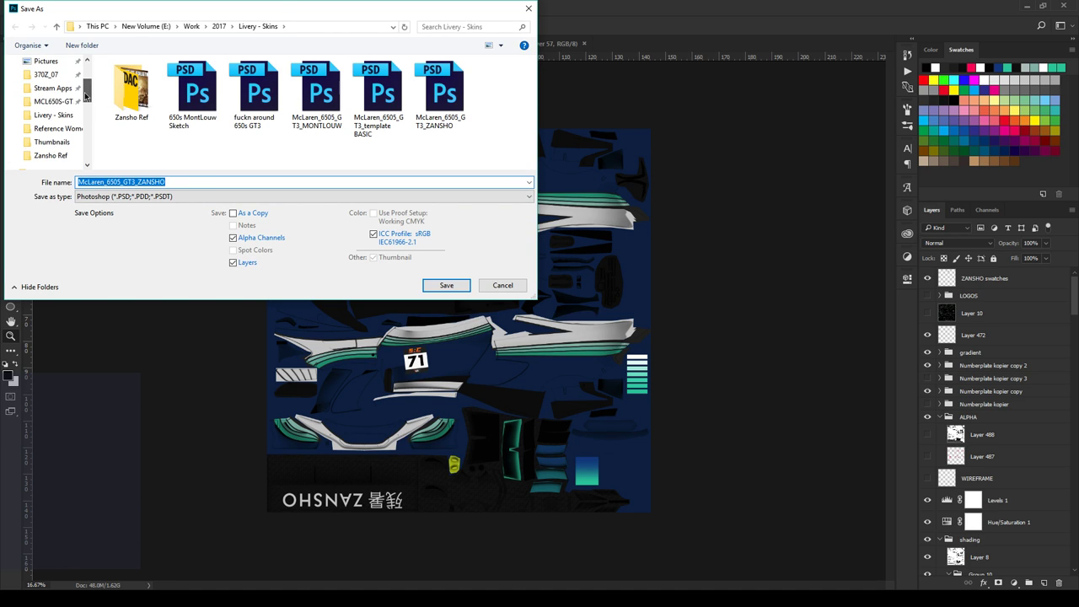
left_click(61, 101)
left_click(193, 89)
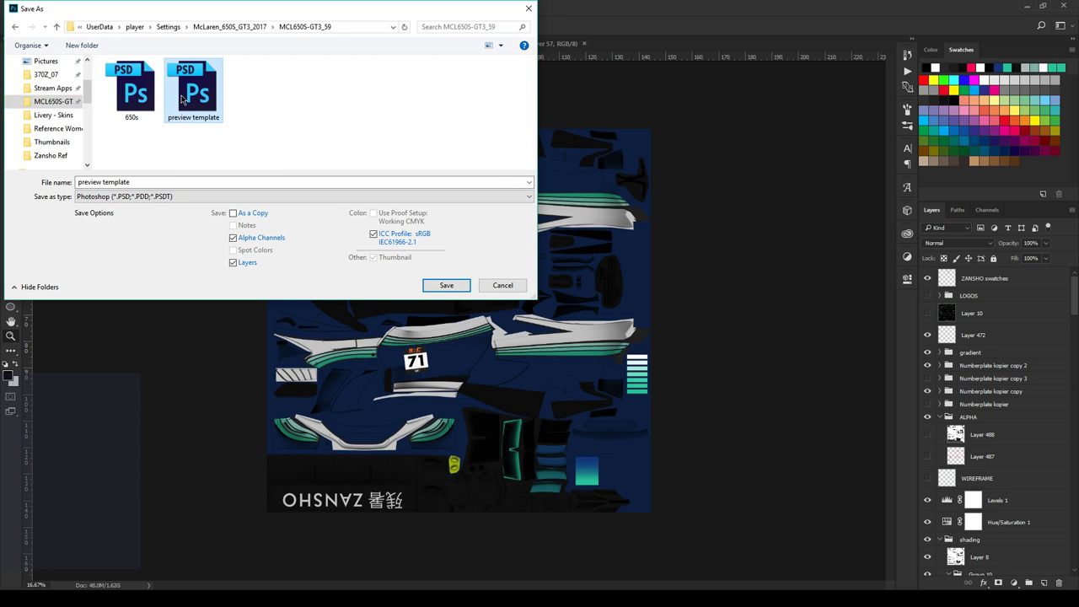
left_click(115, 196)
left_click(126, 243)
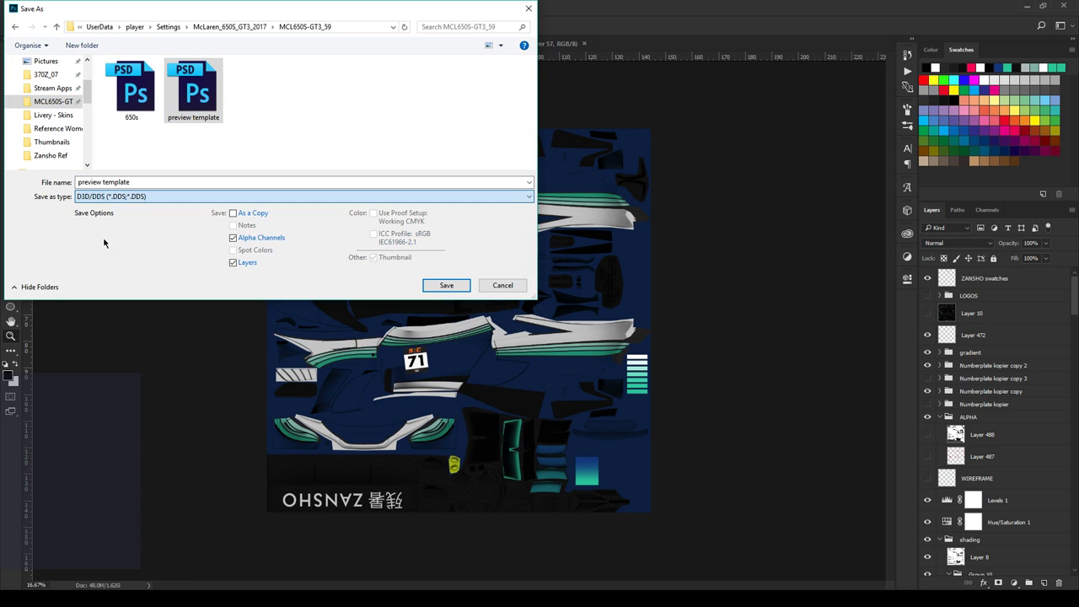
Step: Overwrite the alt_71 skin file with alpha channels included, using DXT5 ARGB 8 bpp interpolated alpha compression
left_click(192, 88)
left_click(446, 285)
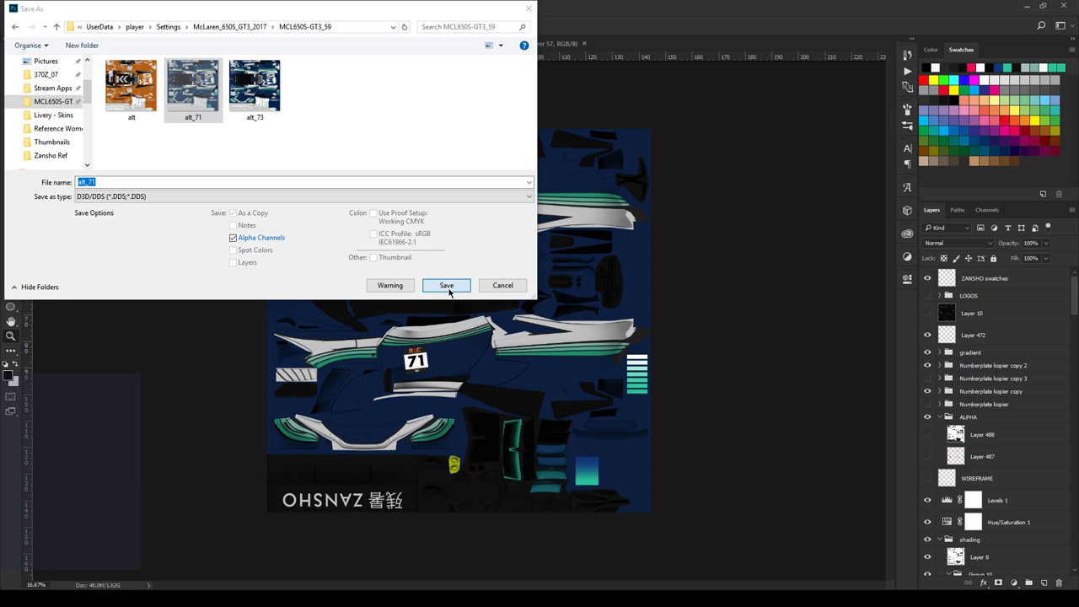
left_click(563, 301)
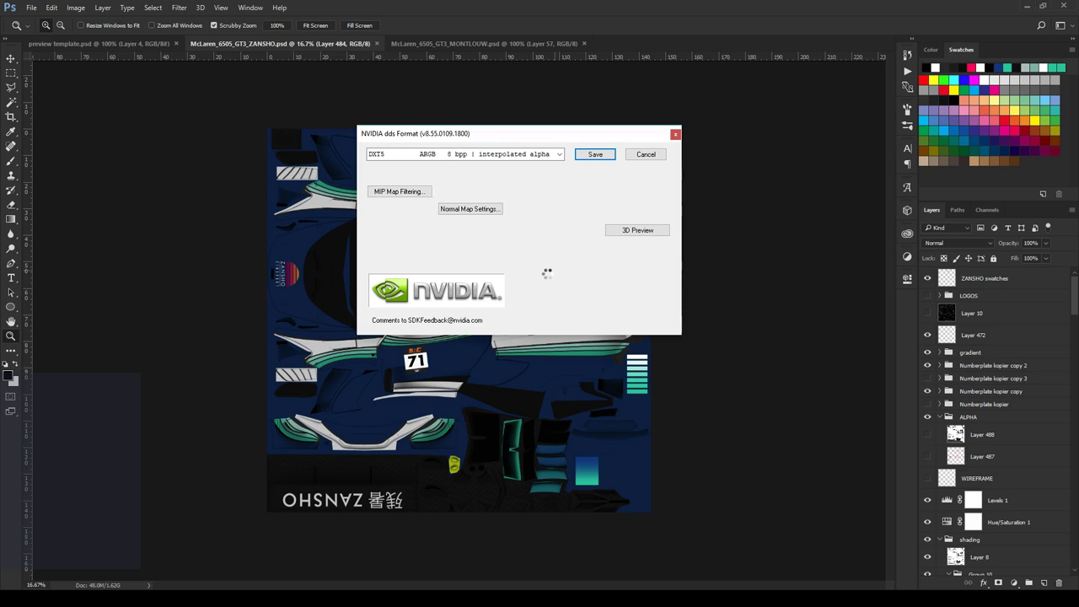
key("Return")
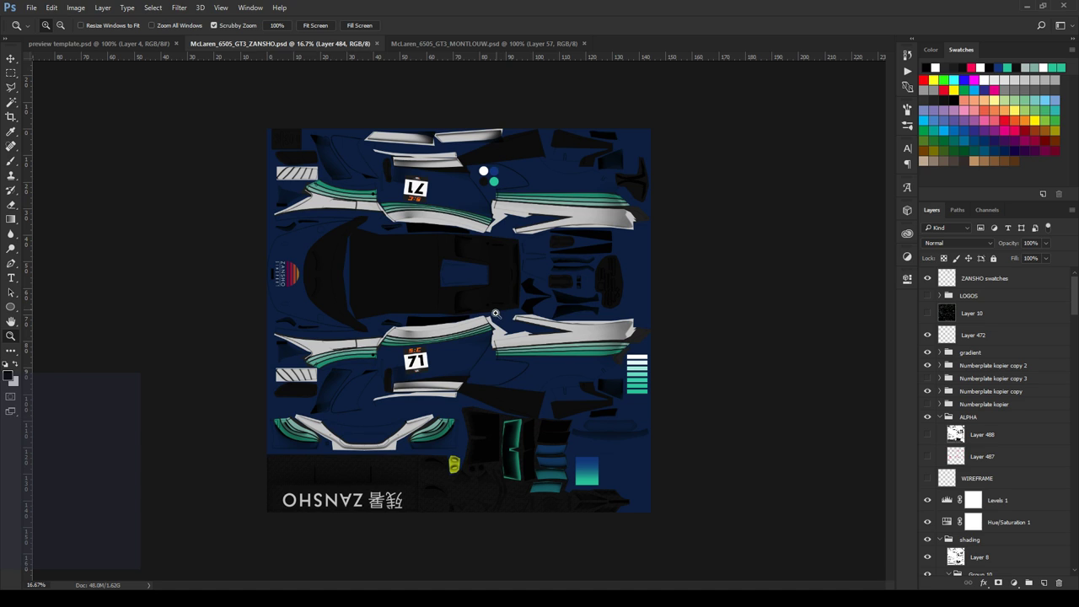
Step: Inspect the Alpha 1 channel overlay on the fin and louvre parts, with its visibility switched off again at the end
key("ctrl+plus")
left_click_drag(602, 475, 586, 383)
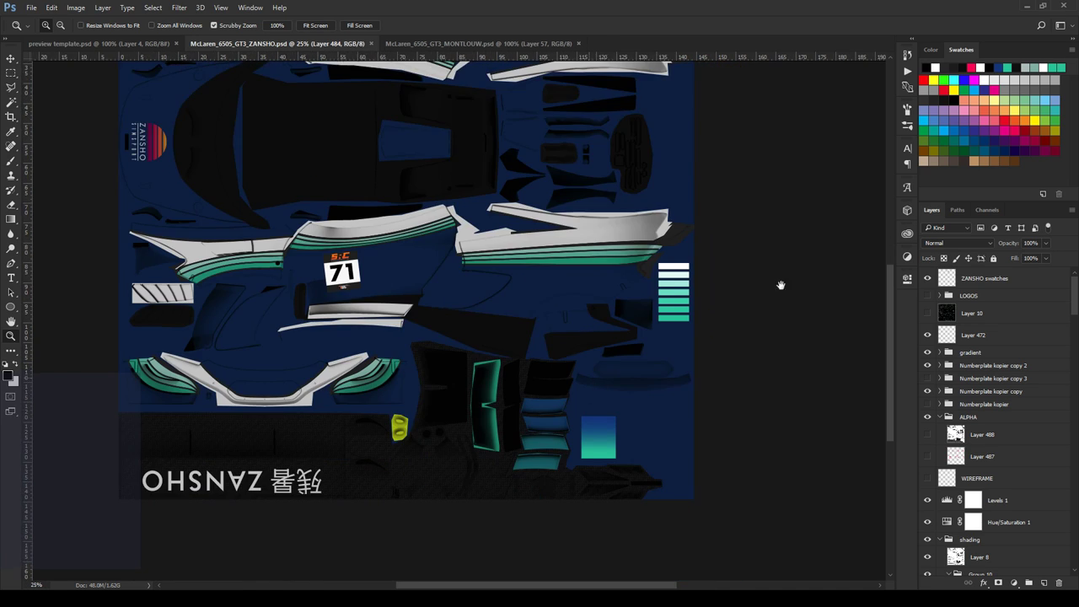
left_click(989, 210)
left_click(926, 313)
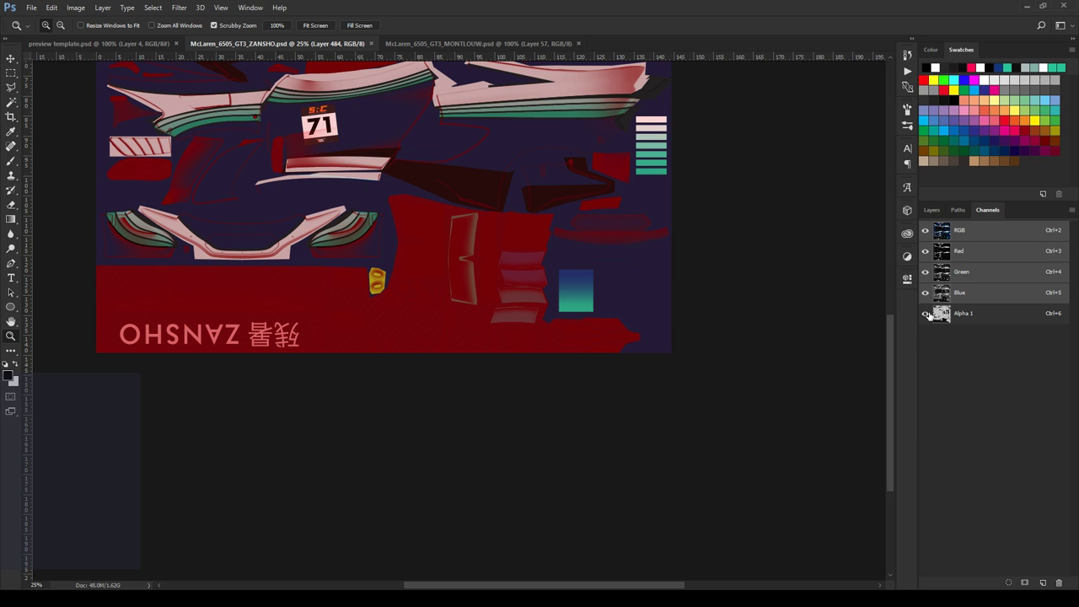
left_click(925, 312)
Step: Hide shading Layer 8 and load the green and blue fin and louvre shapes together as one selection
left_click(932, 210)
scroll(980, 498, "down", 3)
scroll(980, 497, "down", 5)
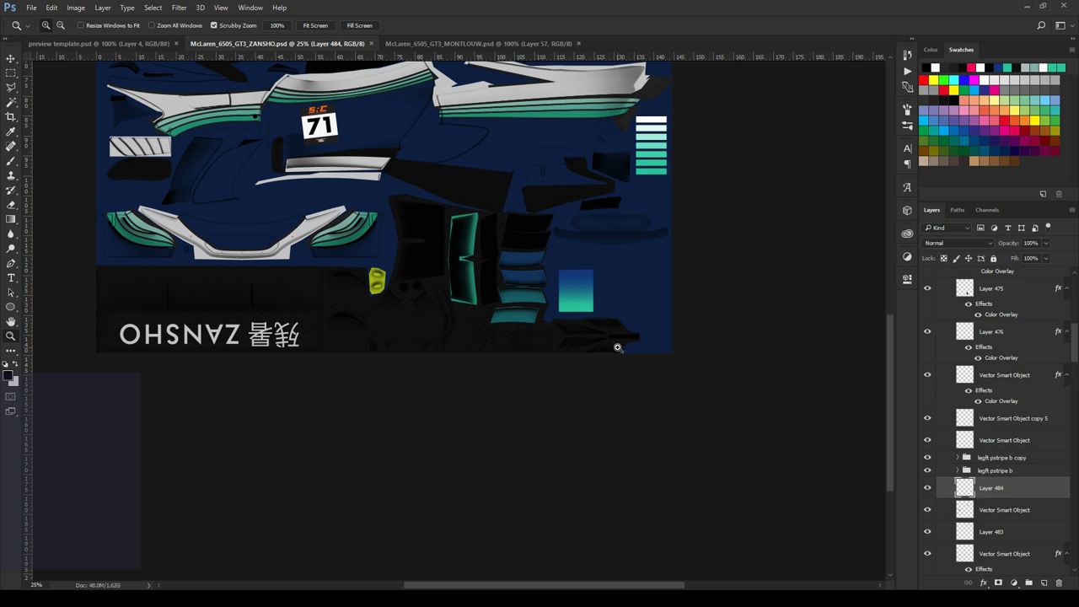
key("v")
left_click(486, 330, "ctrl")
left_click(929, 279)
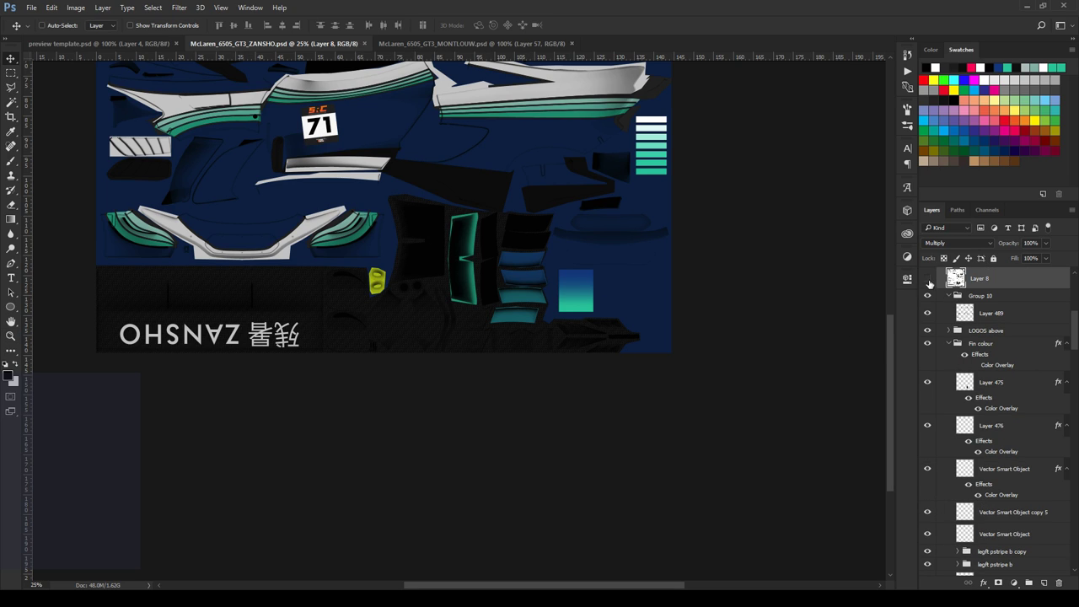
left_click(928, 279)
left_click(512, 301, "ctrl")
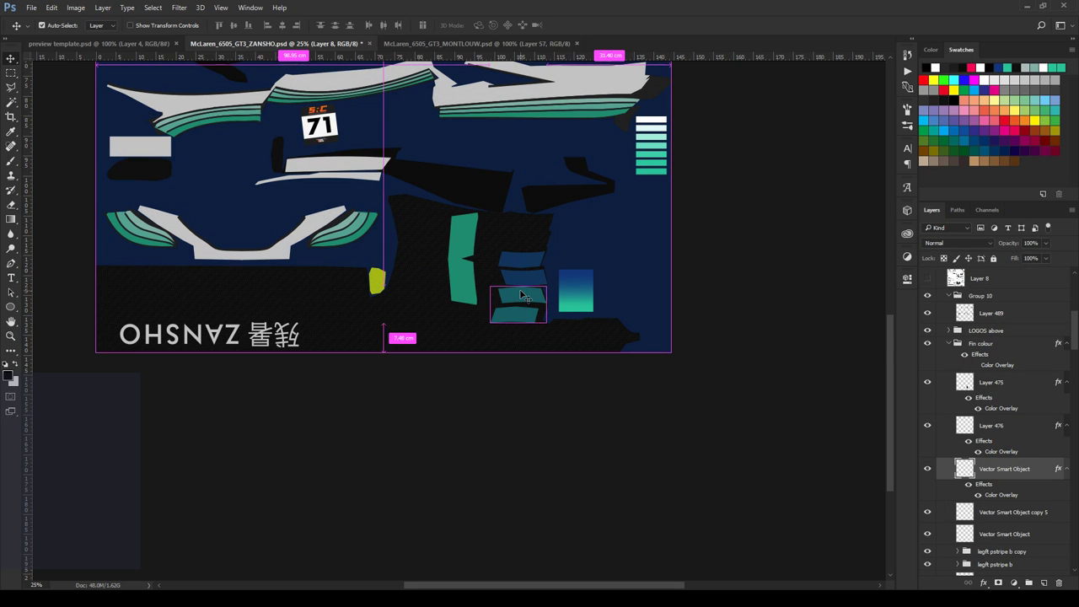
left_click(967, 470, "ctrl")
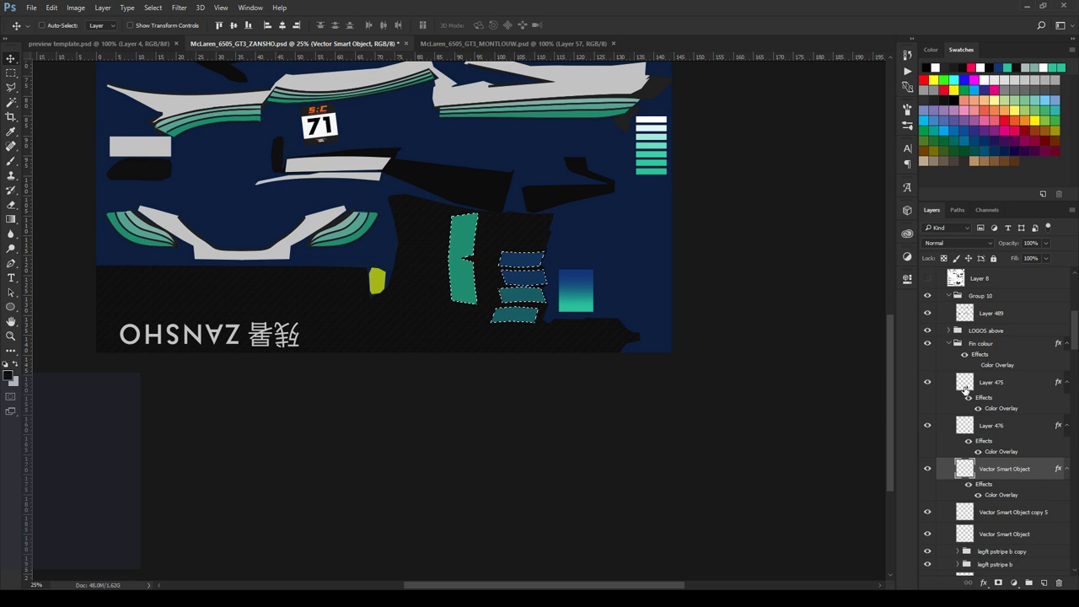
Step: Show Layer 488 in the ALPHA group and add a new layer between it and Layer 487
left_click_drag(1076, 336, 1077, 290)
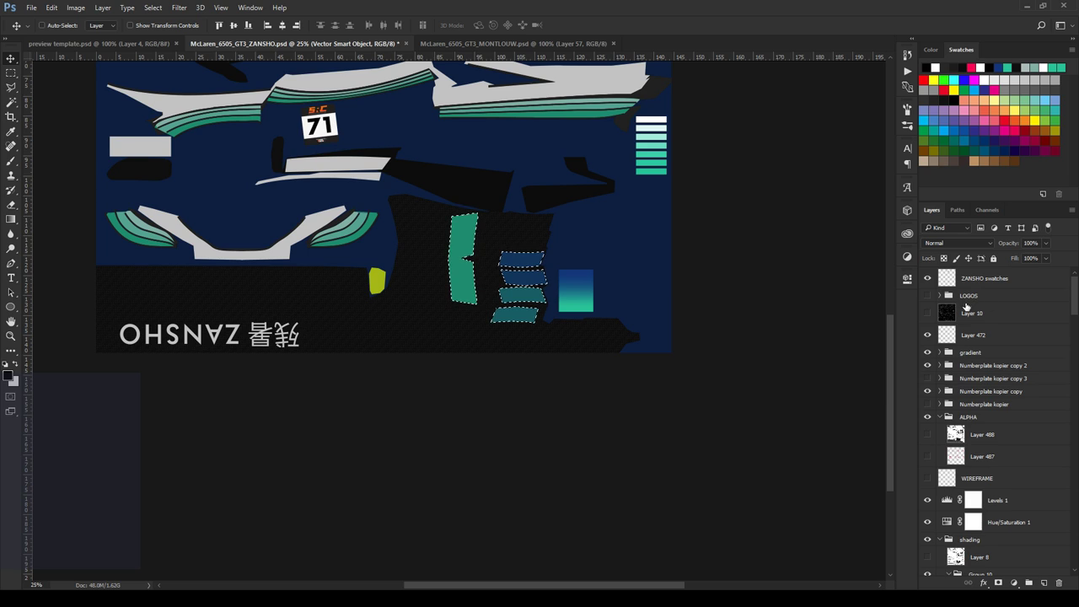
left_click(929, 434)
left_click(929, 434)
left_click(928, 435)
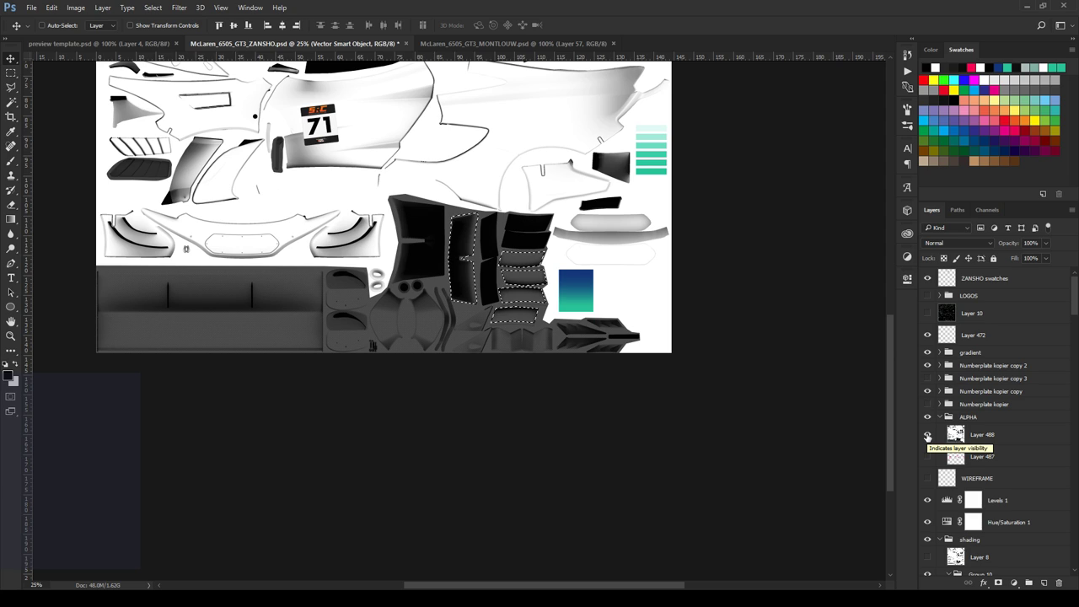
left_click(980, 436)
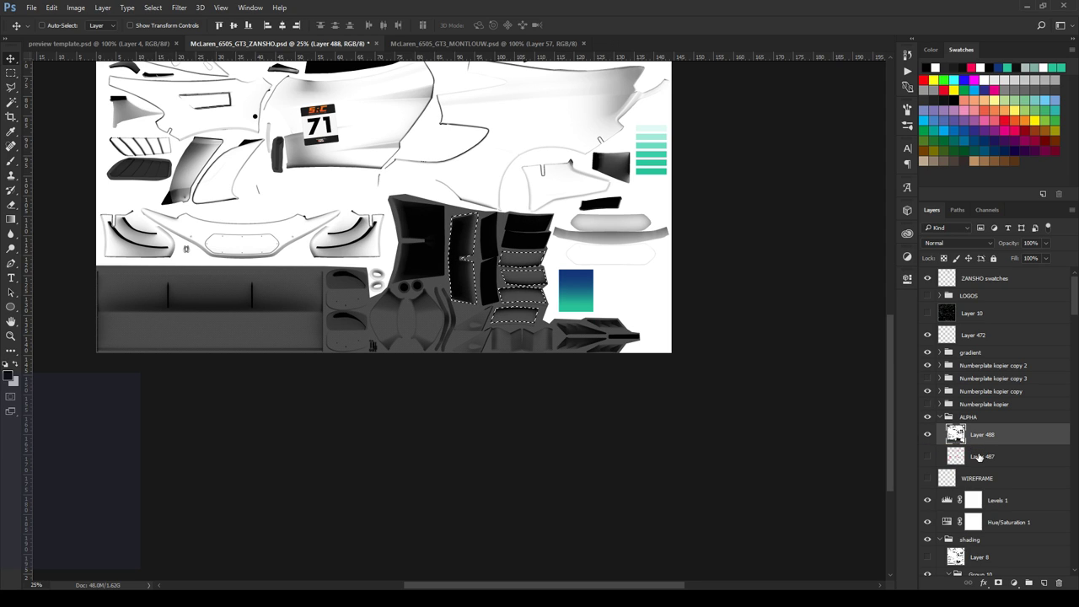
left_click(979, 457)
left_click(1044, 583)
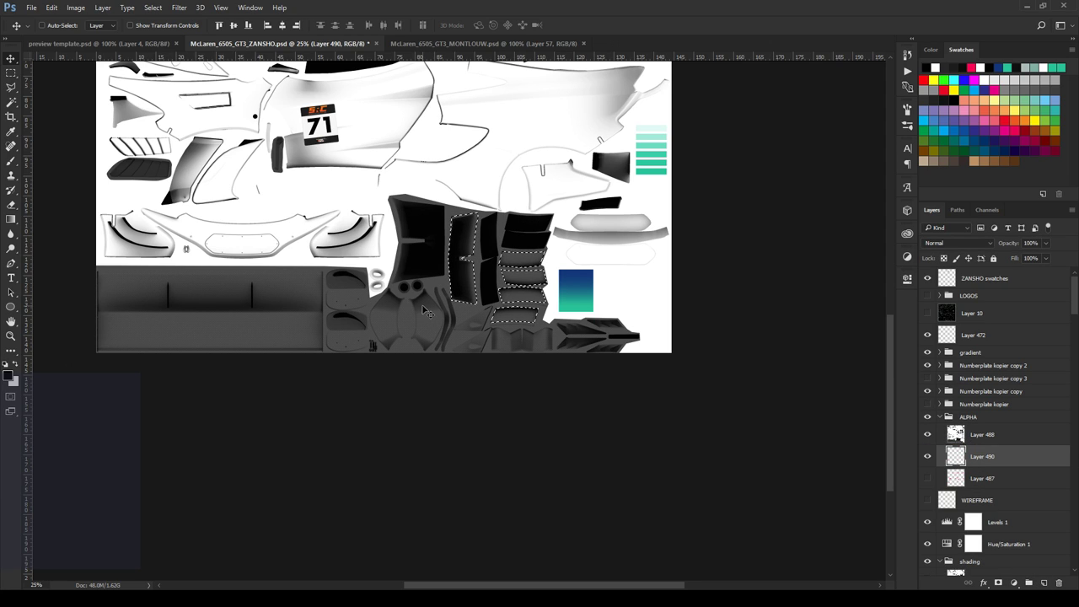
Step: Fill the selected fin and louvre shapes on the new layer with red ff0036 as background colour, and hide Layer 488
key("i")
left_click(576, 289)
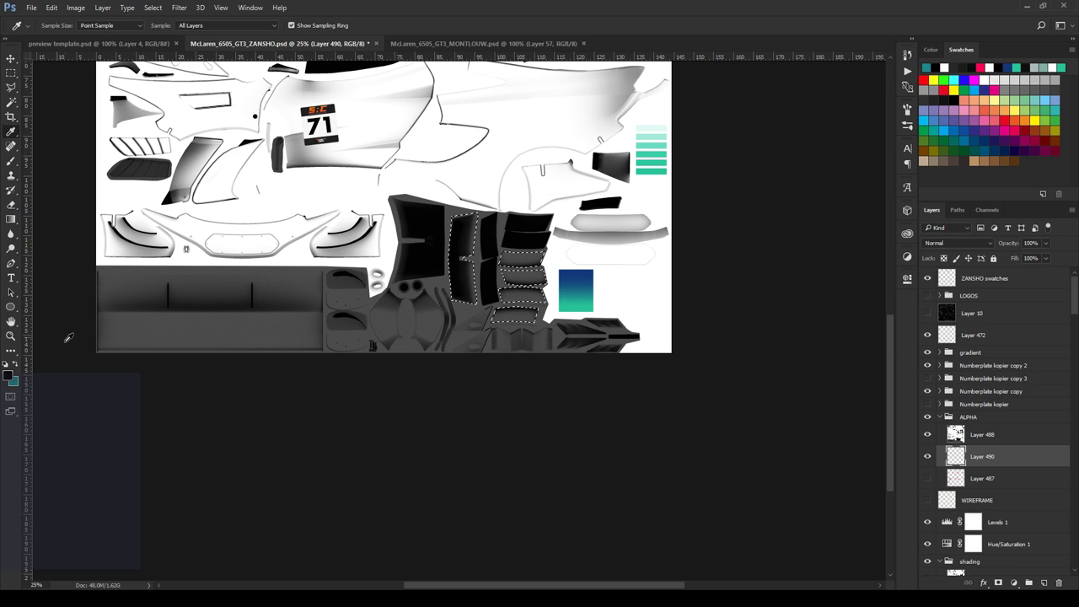
left_click(15, 382)
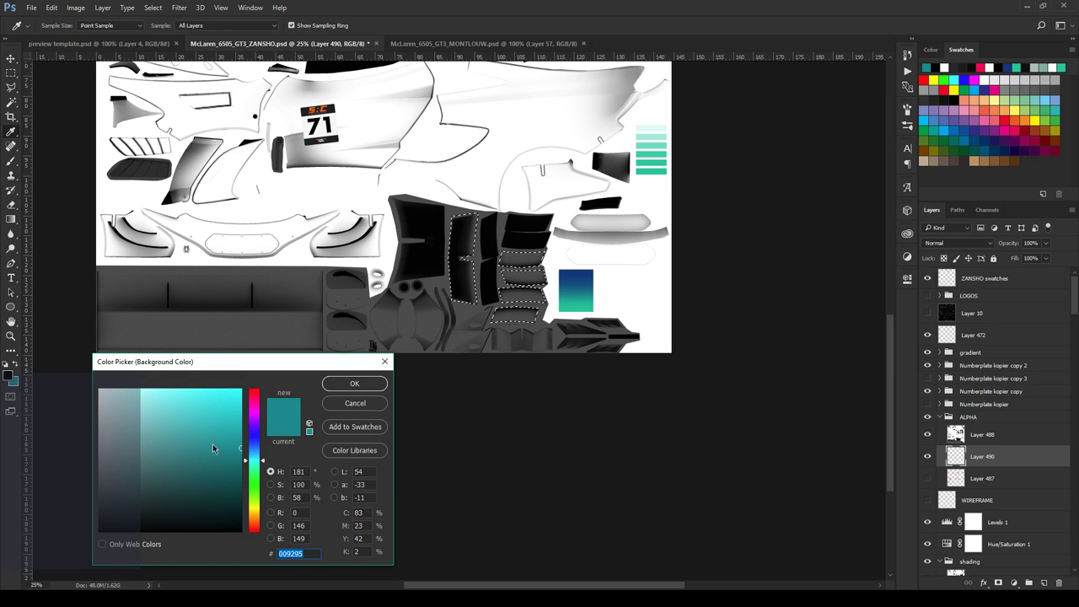
left_click(252, 398)
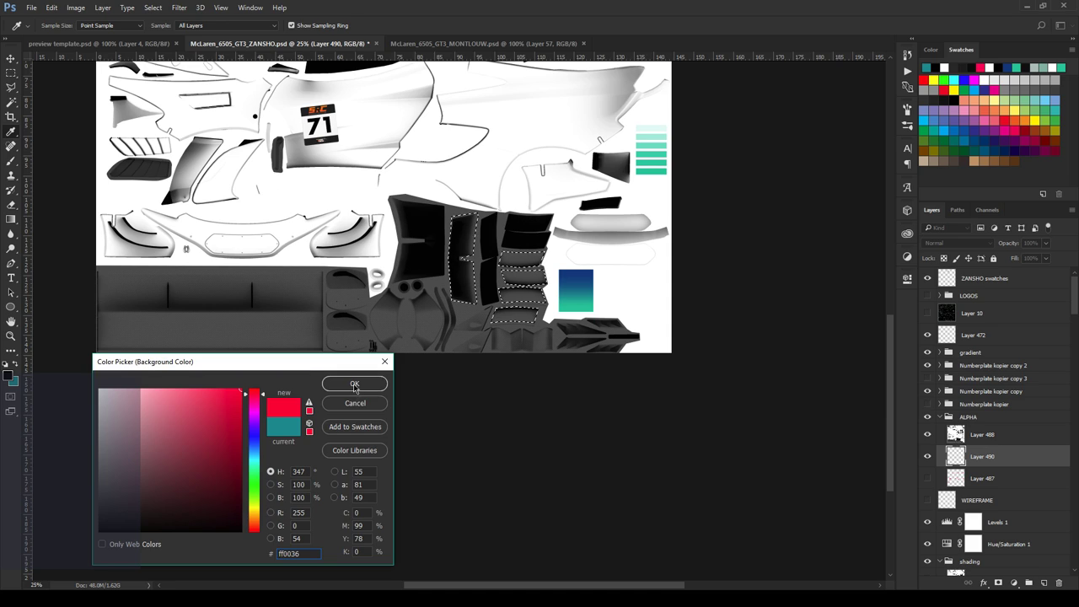
left_click(355, 384)
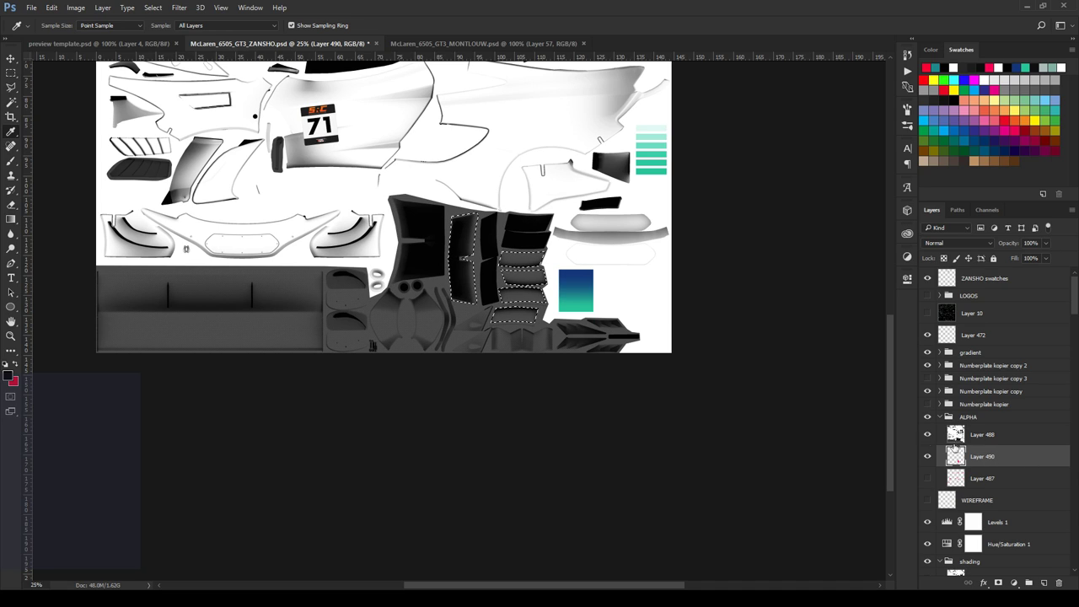
left_click(927, 435)
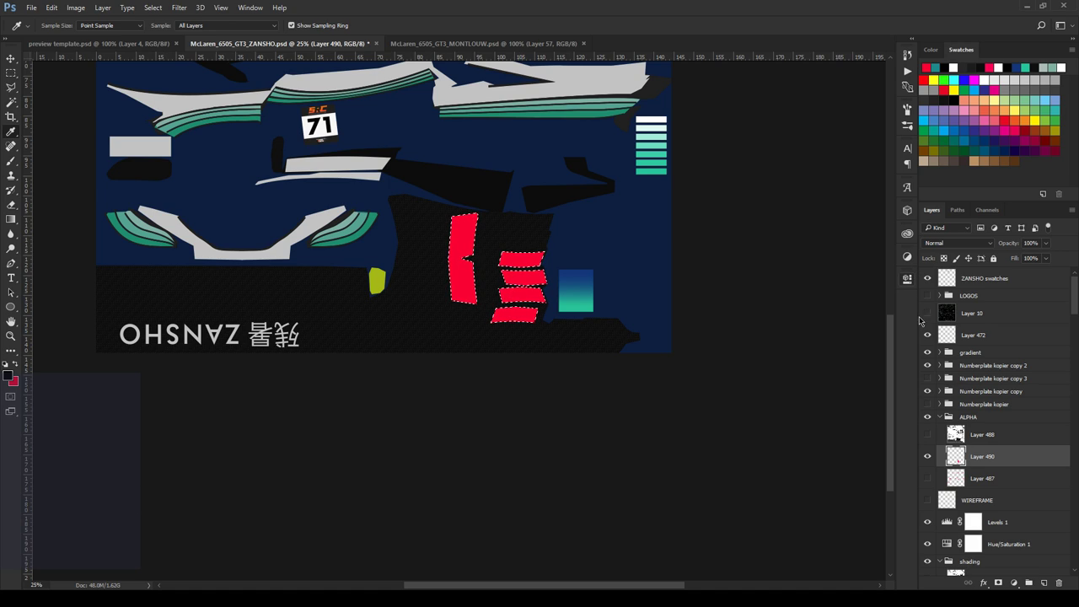
Step: Hide Layer 488 and the red fin layer, clear the selection and show shading Layer 8 again
left_click(927, 456)
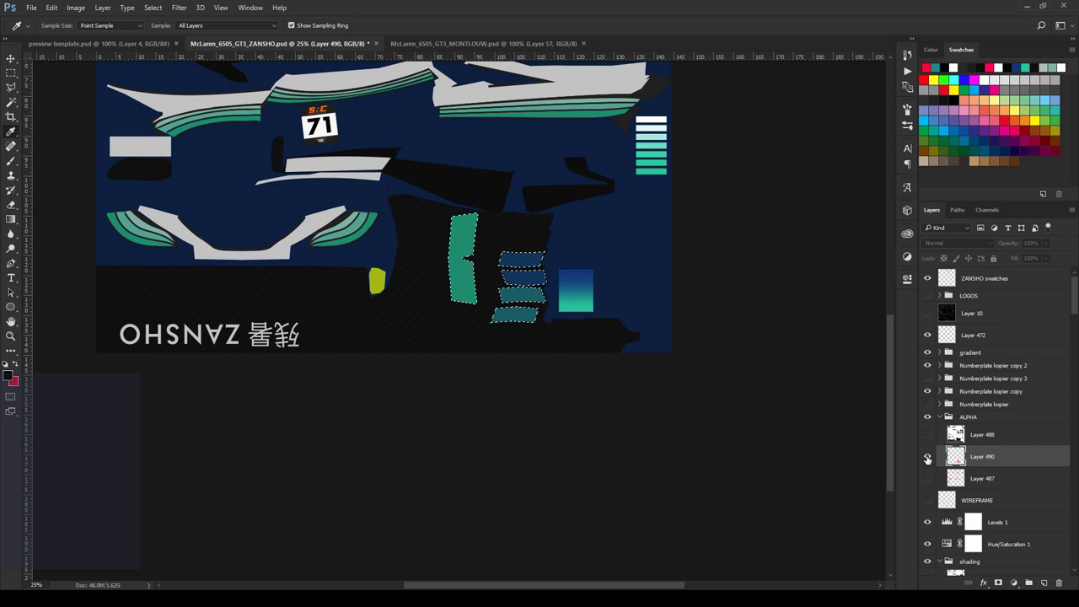
left_click(927, 434)
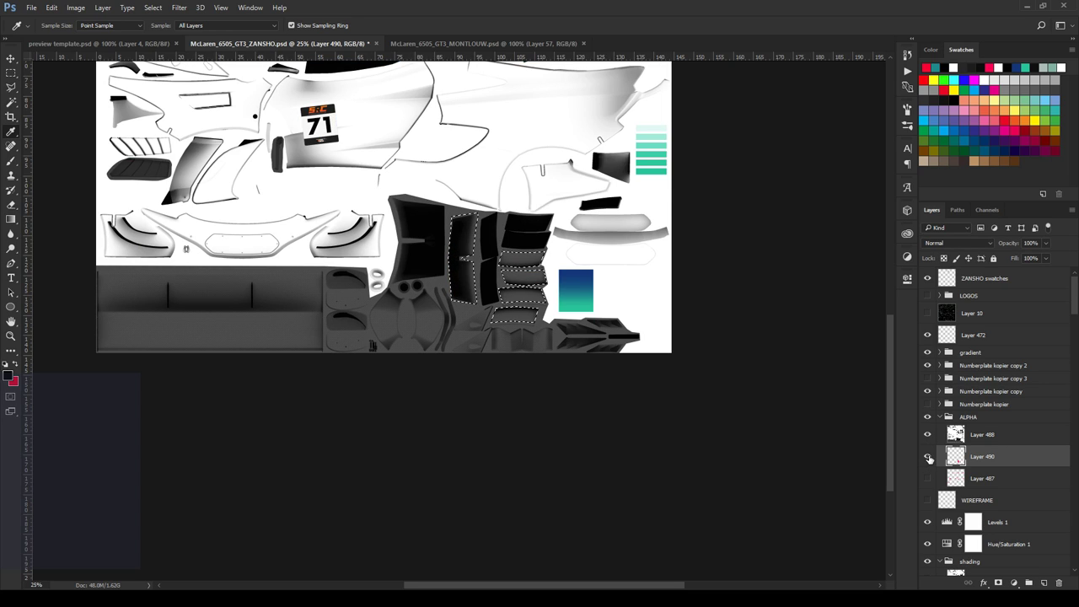
left_click(928, 456)
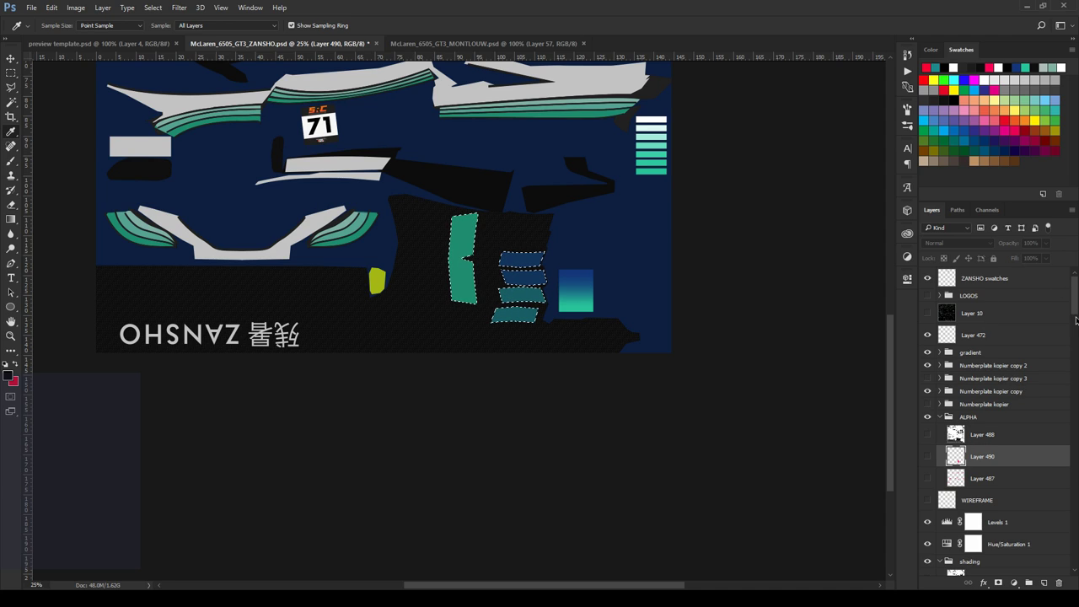
scroll(1076, 321, "down", 3)
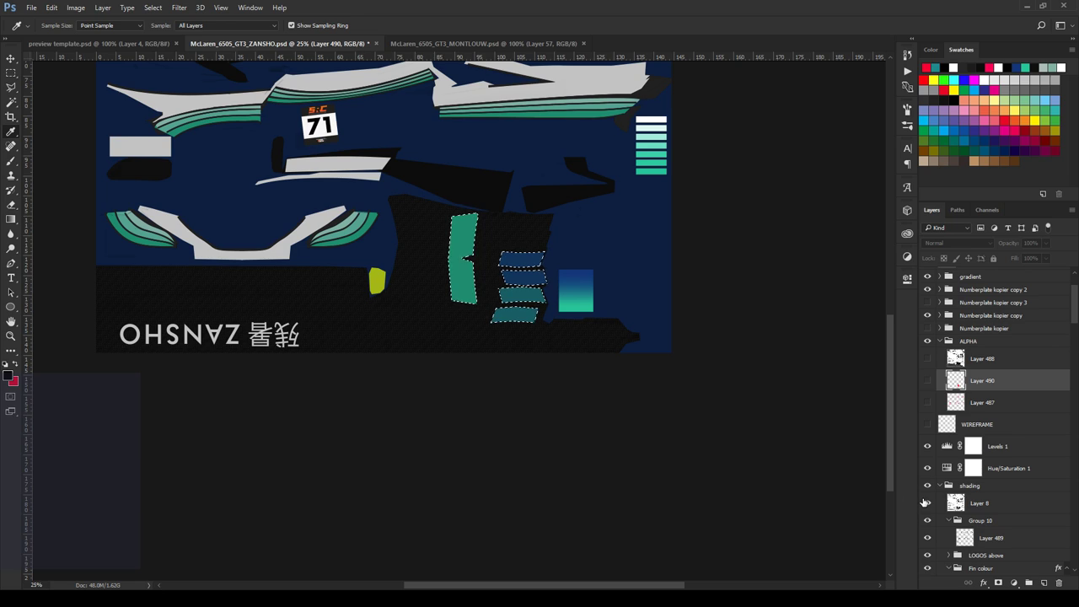
left_click(928, 503)
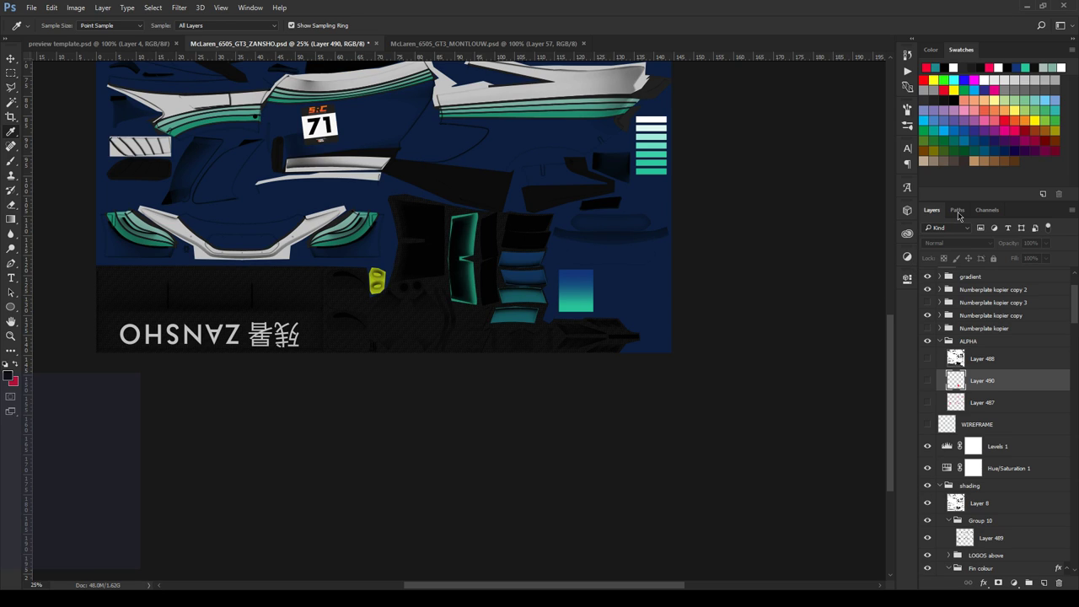
Step: Display the Alpha 1 channel without the RGB channels and make it the active channel
left_click(988, 210)
left_click(925, 313)
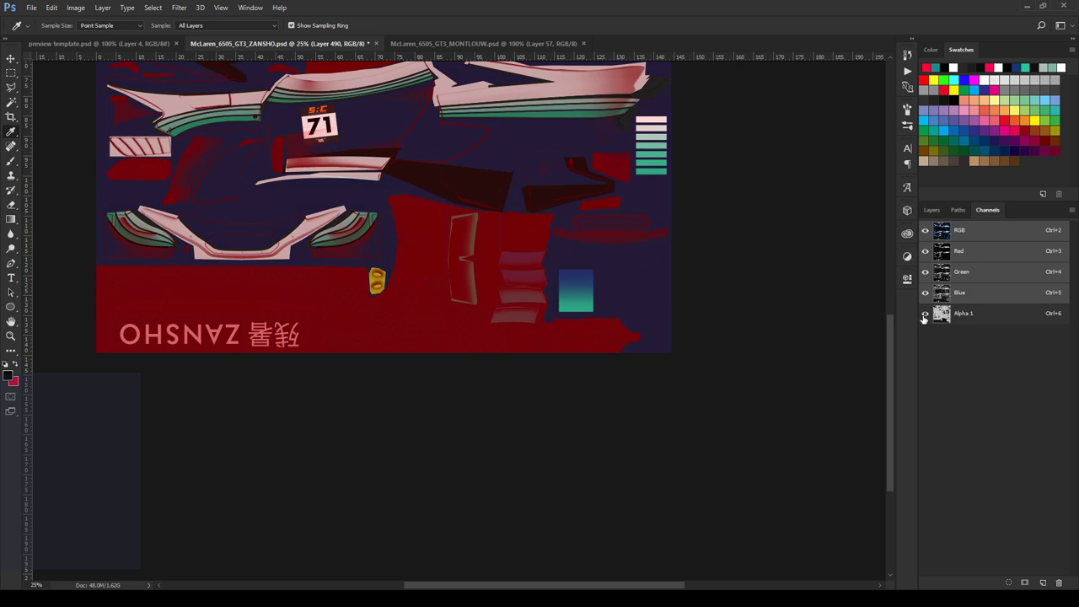
key("x")
key("space")
left_click_drag(502, 152, 557, 350)
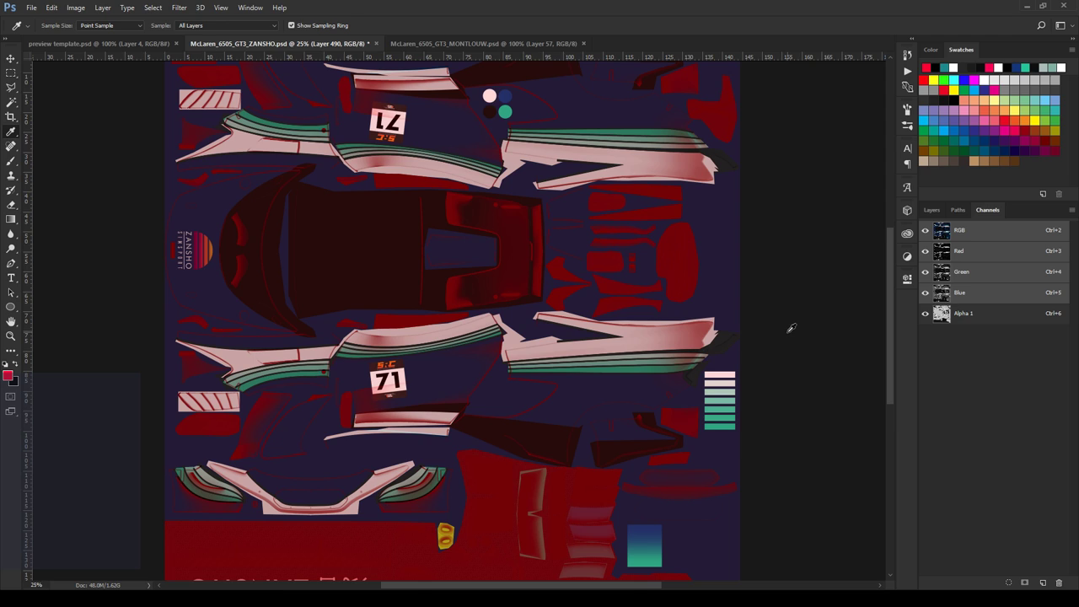
left_click(925, 230)
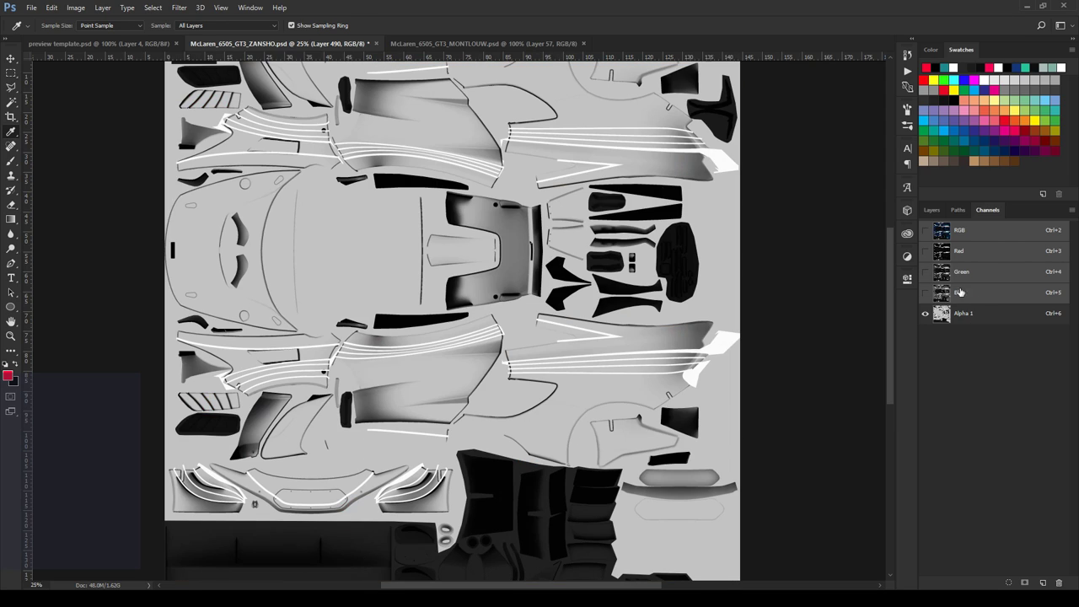
left_click(976, 314)
Step: Load the red fin layer's shapes as a selection while the Alpha 1 channel stays active
left_click(932, 210)
scroll(963, 419, "down", 2)
scroll(963, 419, "up", 2)
left_click(955, 381, "ctrl")
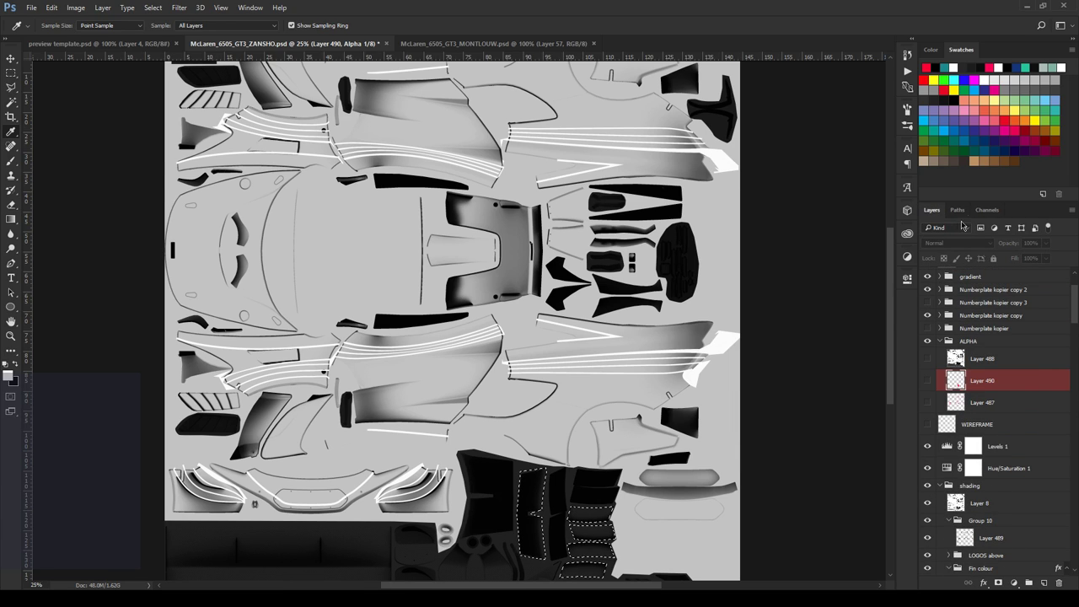
left_click(986, 210)
scroll(613, 387, "down", 2)
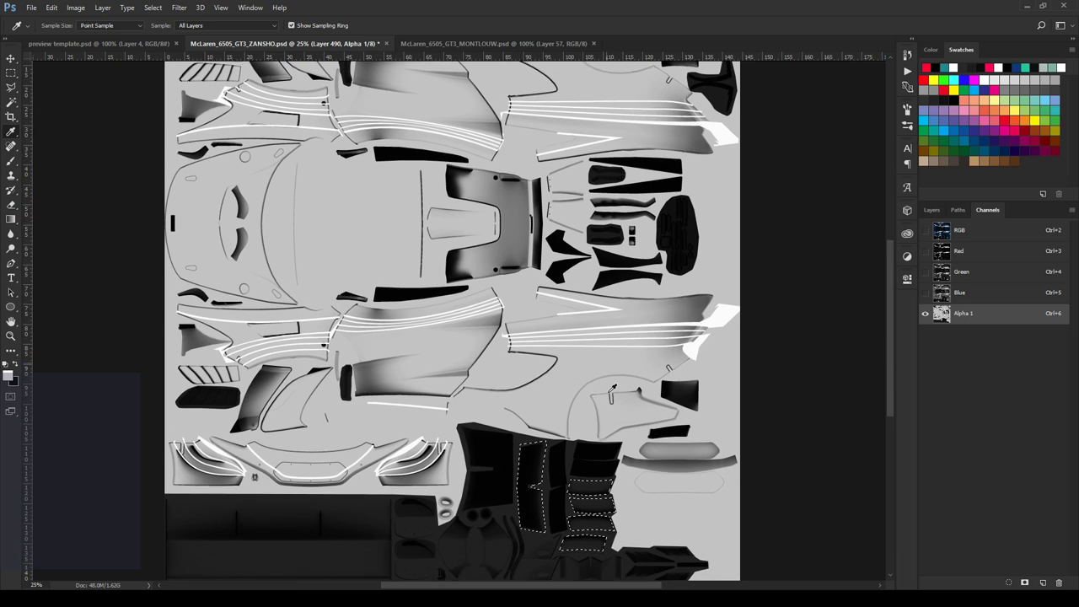
scroll(613, 387, "down", 2)
Step: Paint the selected fin and louvre shapes light grey in Alpha 1 with the brush at 70% opacity, and deselect
key("b")
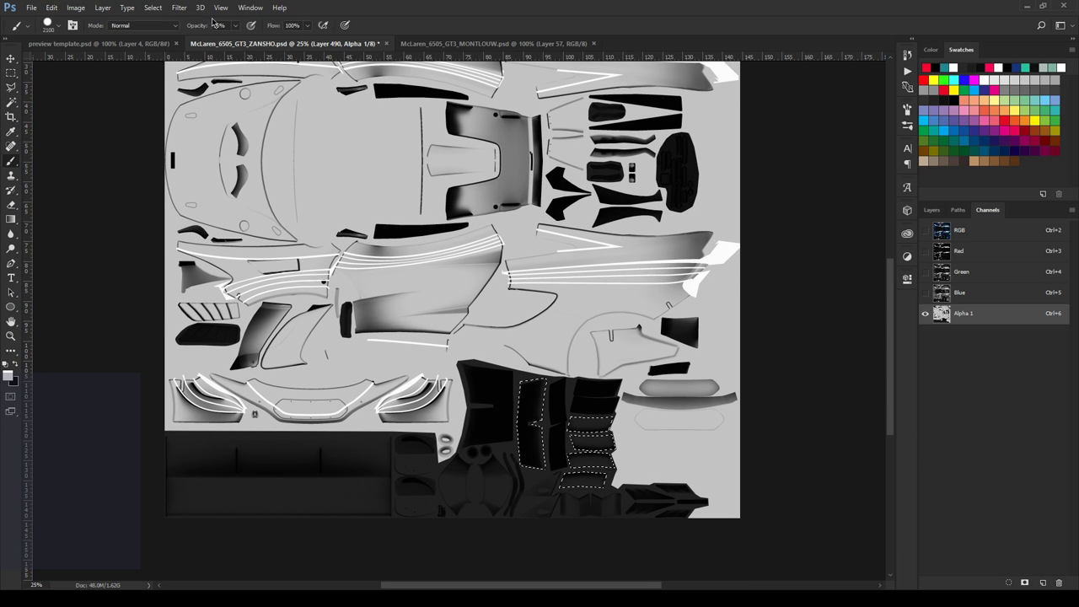
left_click(235, 25)
left_click_drag(239, 43, 222, 42)
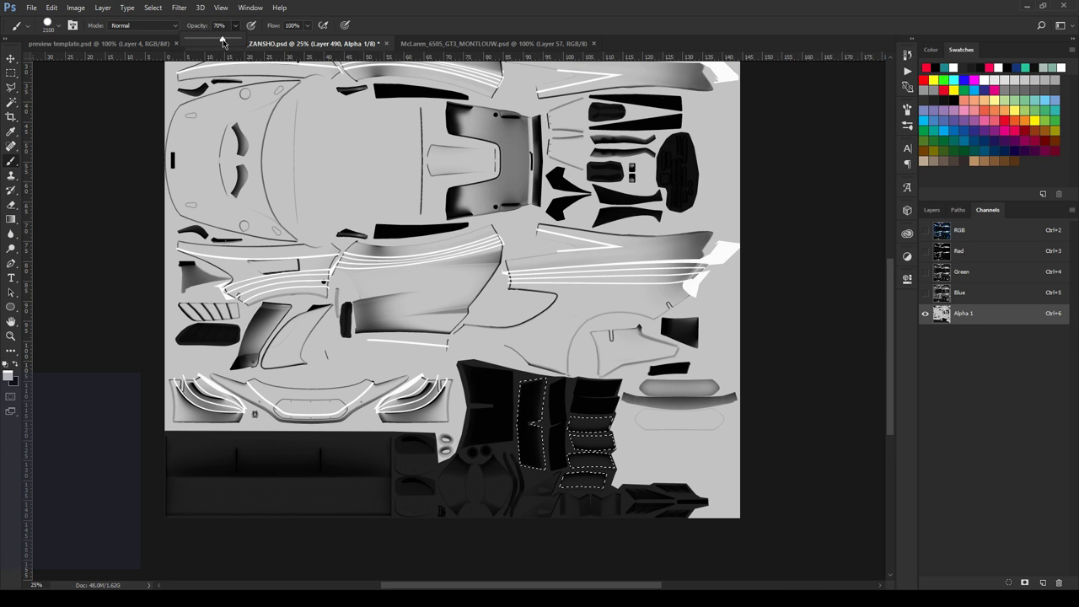
mouse_move(638, 460)
left_mouse_down()
mouse_move(484, 433)
mouse_move(663, 444)
left_mouse_up()
key("ctrl+d")
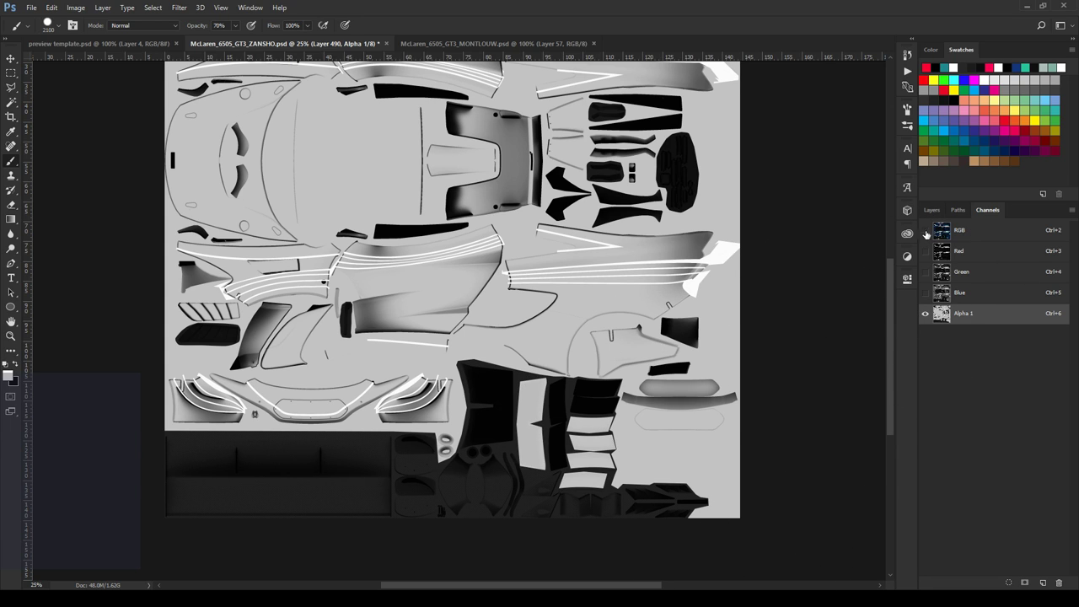
Step: Show the RGB channels, hide Alpha 1 and make the composite RGB channel active again
left_click(925, 231)
left_click(925, 314)
left_click(931, 210)
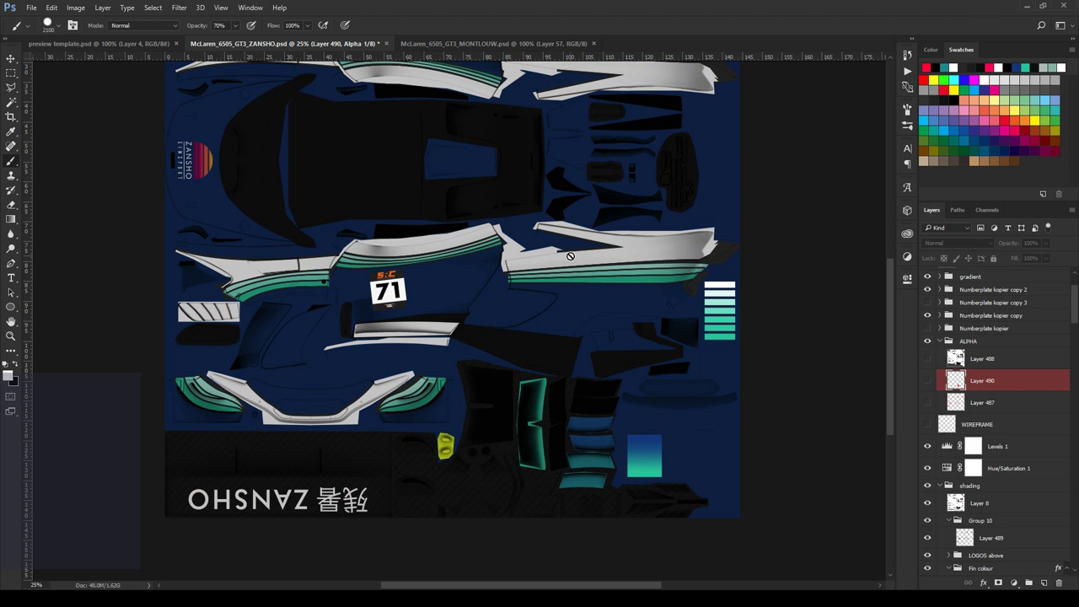
key("z")
left_click(542, 270, "alt")
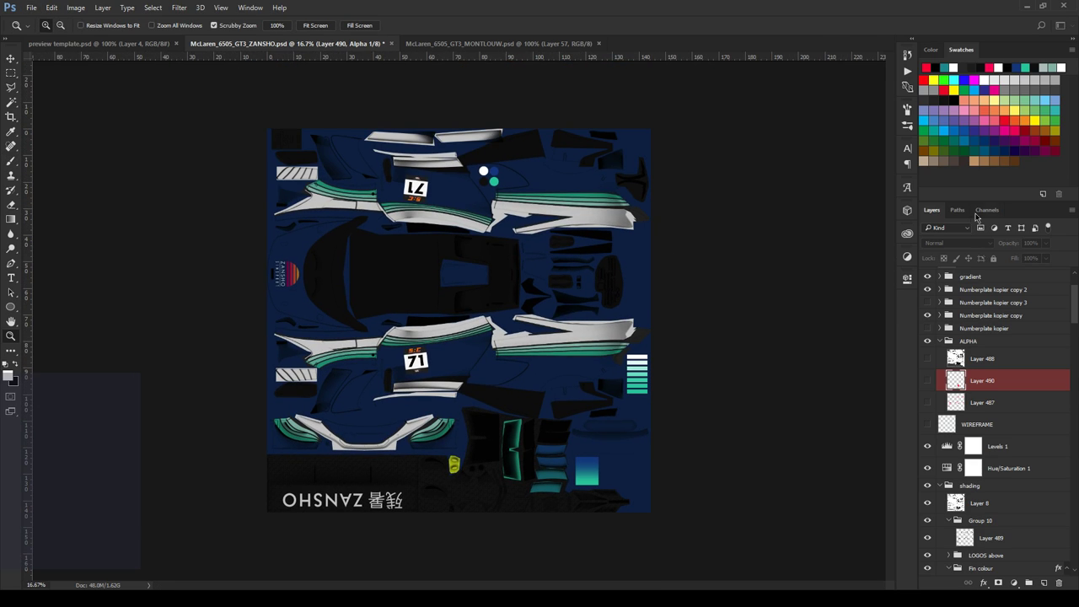
left_click(987, 210)
left_click(970, 237)
left_click(932, 210)
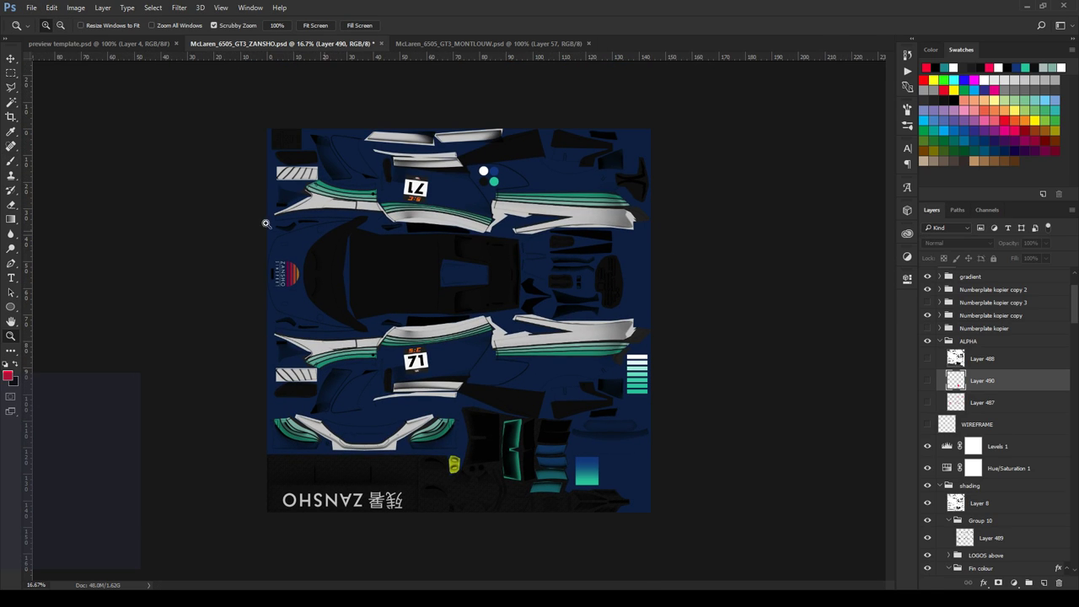
Step: Check the painted fin areas with the Alpha 1 channel overlaid on the whole livery
left_click(981, 211)
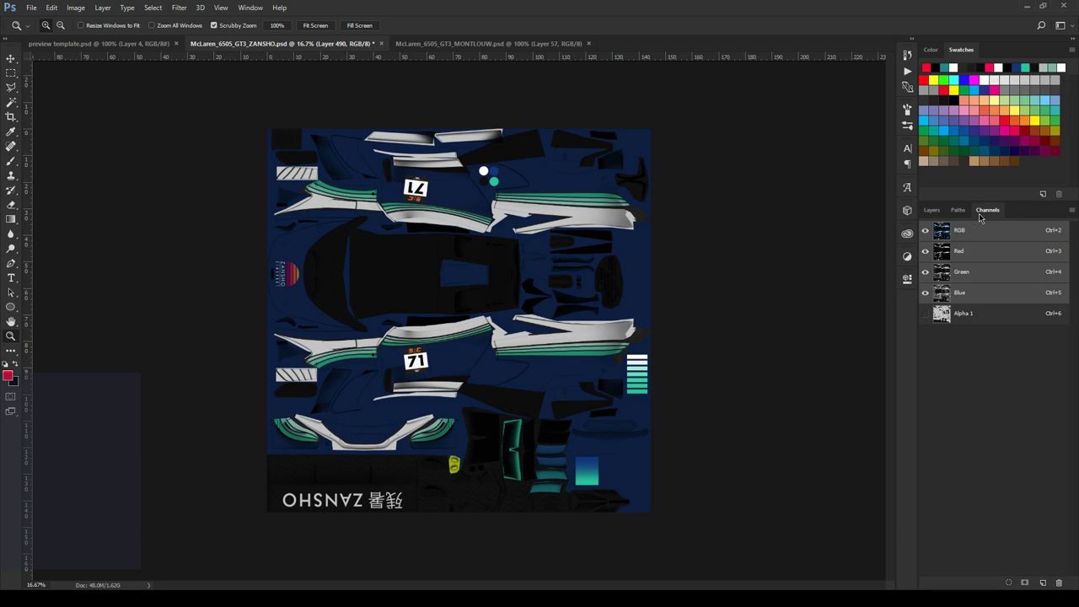
left_click(926, 313)
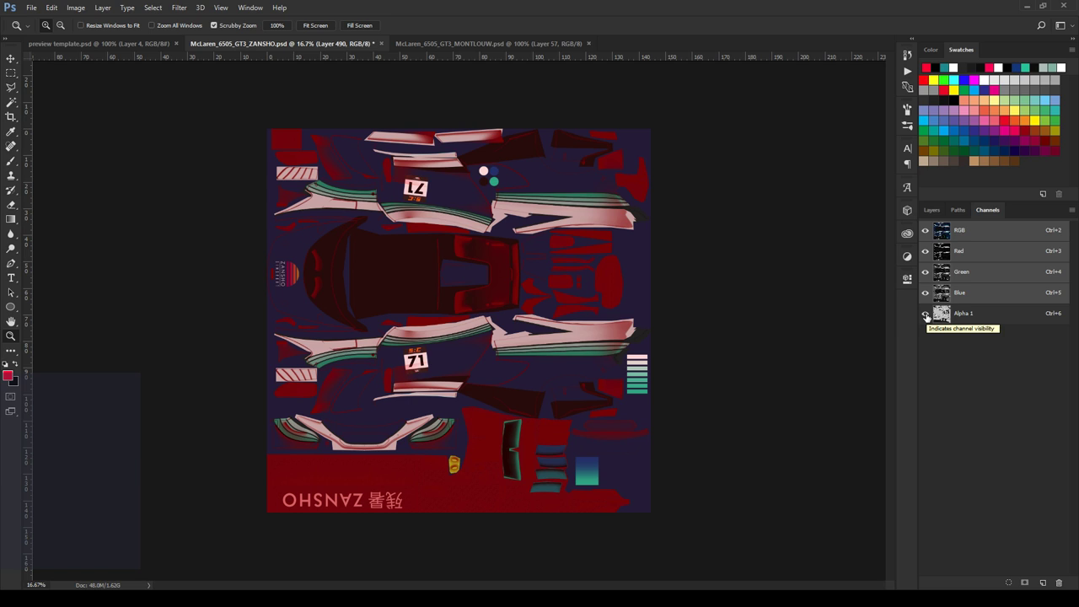
left_click(926, 313)
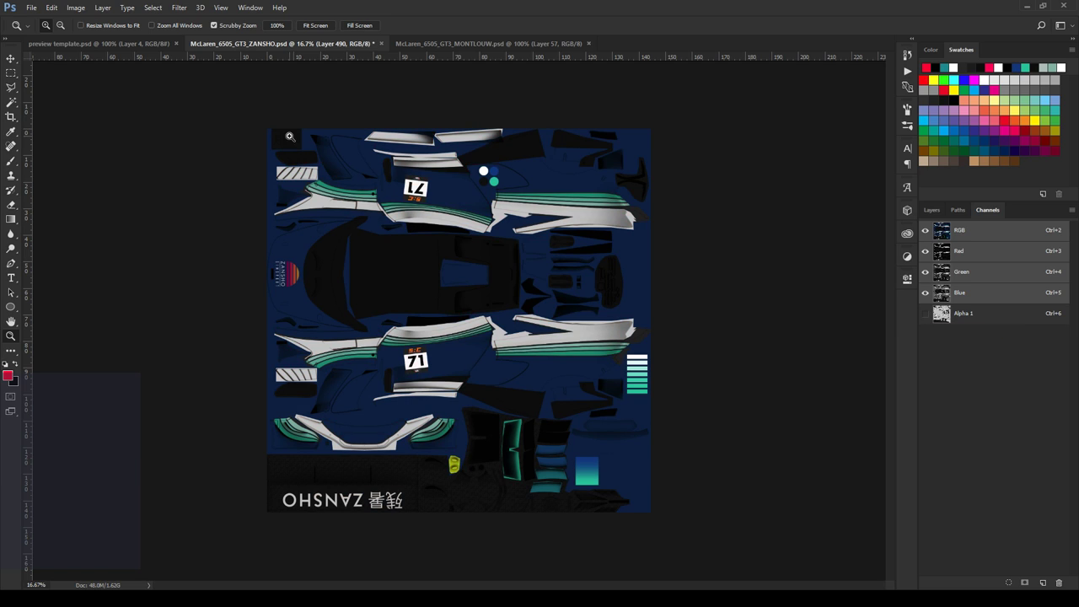
Step: Set up a copy of the livery for saving in D3D/DDS format in the MCL650S-GT3_59 skin folder
left_click(31, 7)
left_click(53, 136)
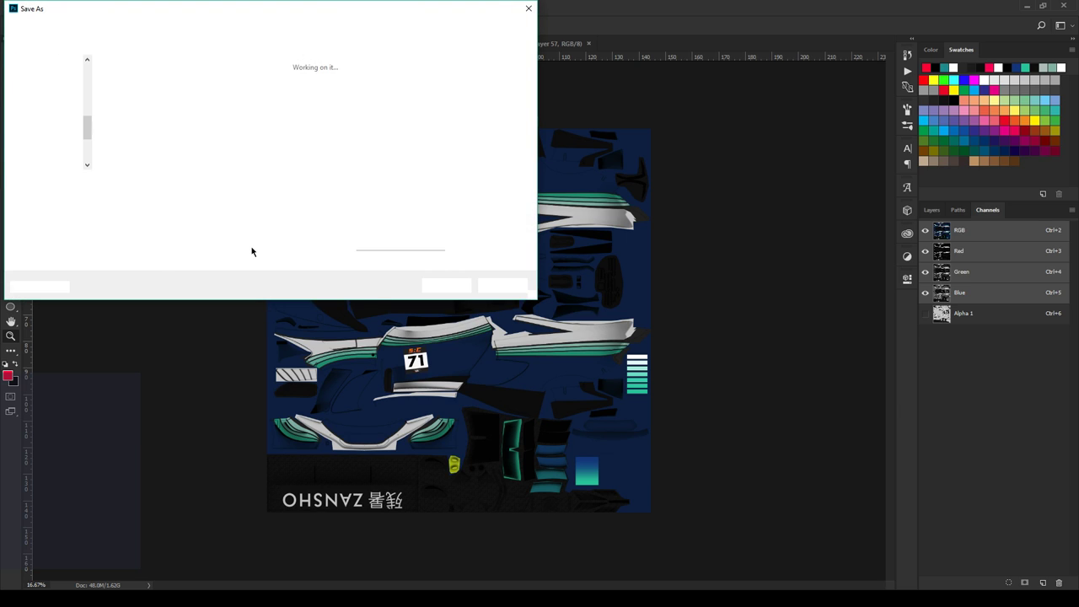
left_click_drag(88, 130, 86, 87)
left_click(82, 100)
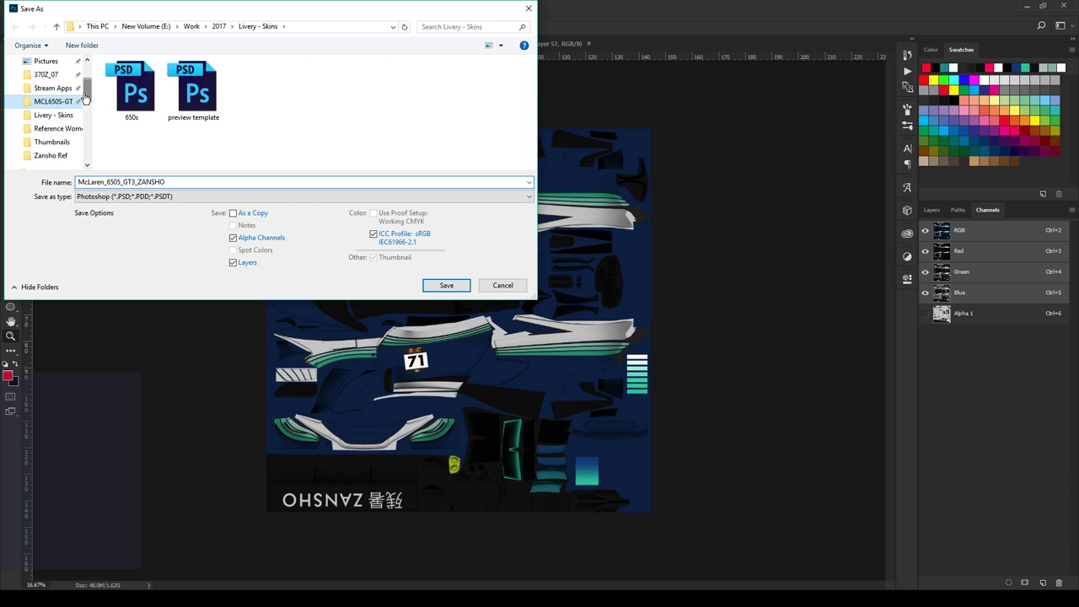
left_click(131, 196)
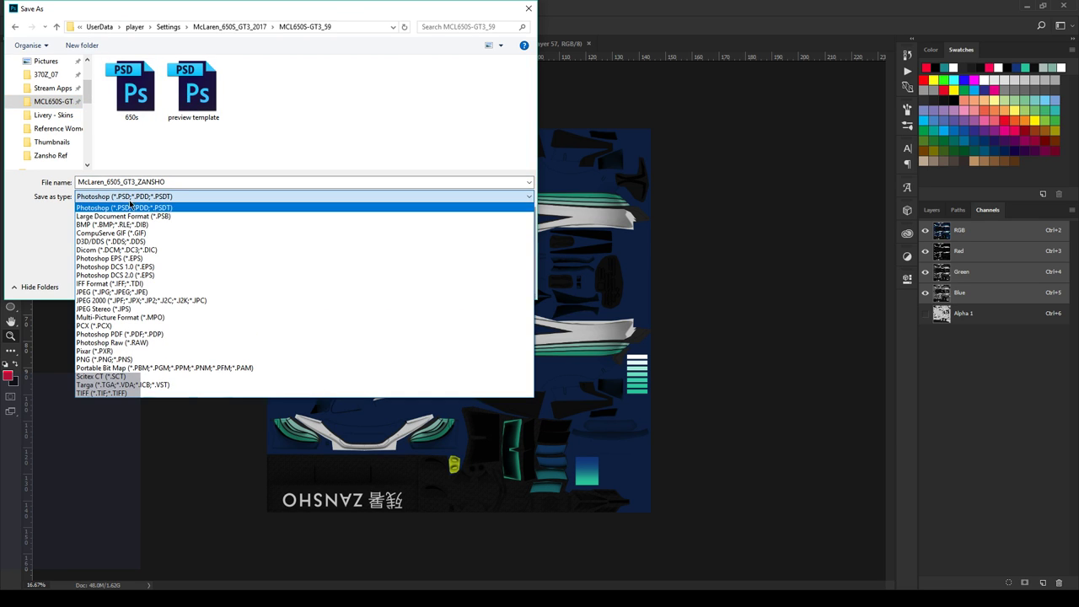
left_click(110, 232)
left_click(118, 197)
left_click(112, 241)
Step: Overwrite the existing skin texture in that folder as a DXT5 interpolated-alpha DDS with generated MIP maps
left_click(188, 89)
left_click(446, 285)
left_click(571, 301)
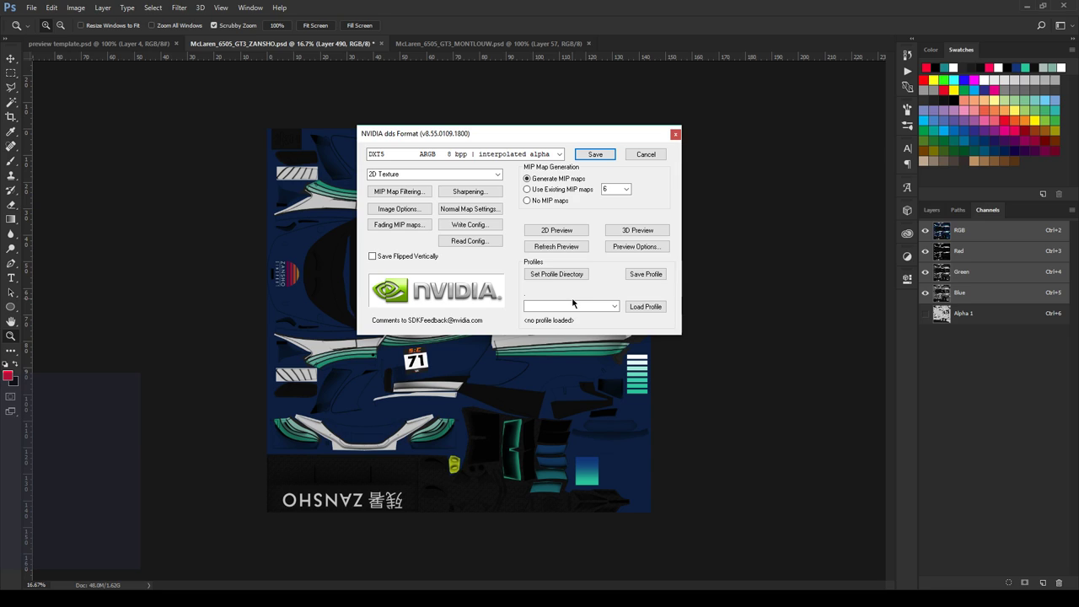
left_click(599, 155)
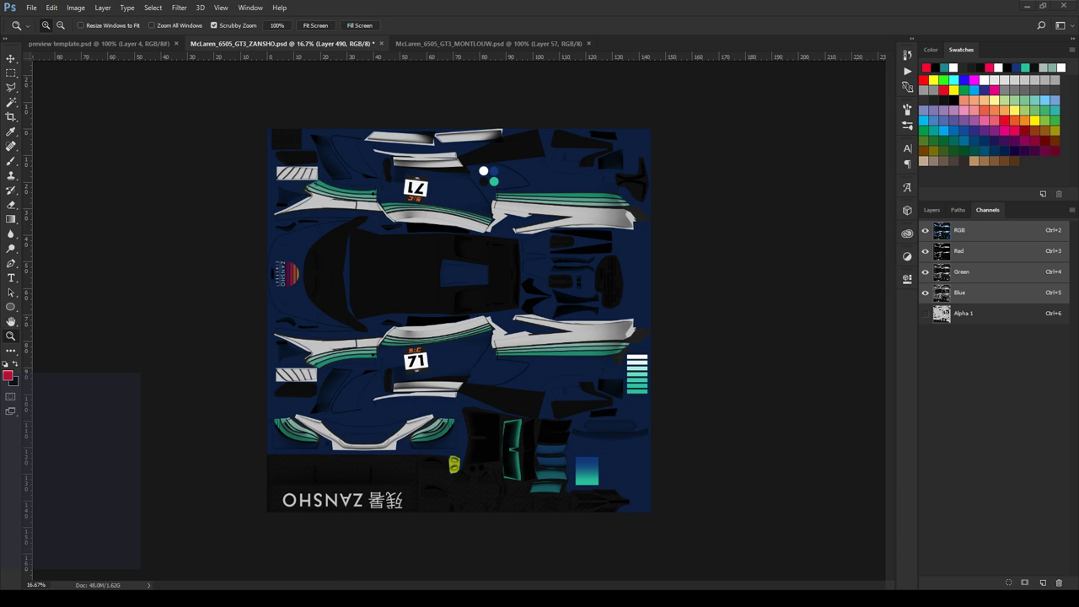
Step: Switch to rFactor 2, leave the track and open the tuning showroom for the McLaren 650S GT3 59
key("alt+Tab")
left_click(1047, 16)
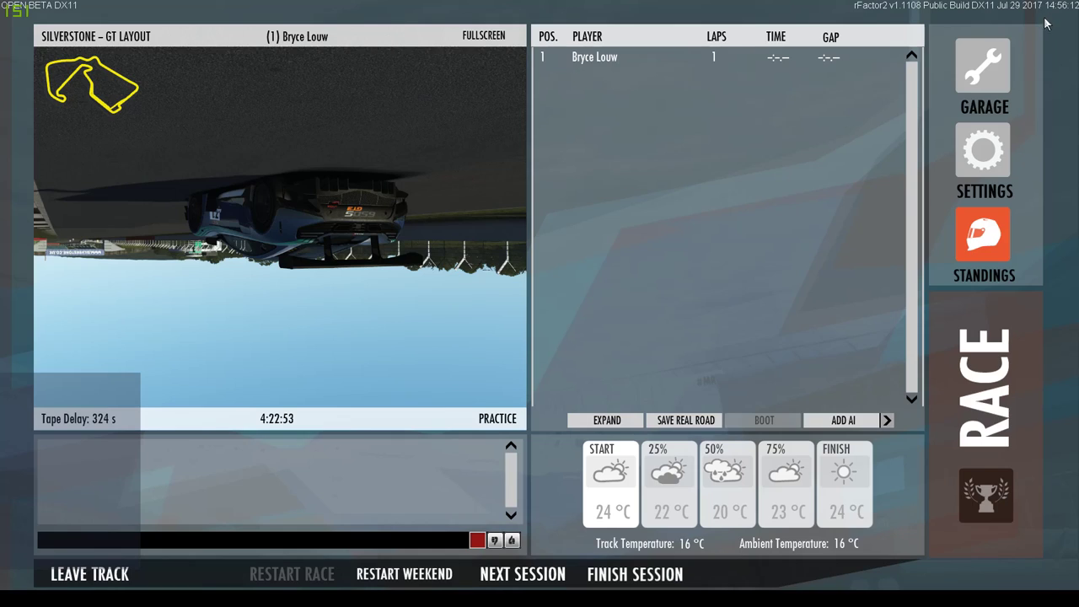
left_click(90, 574)
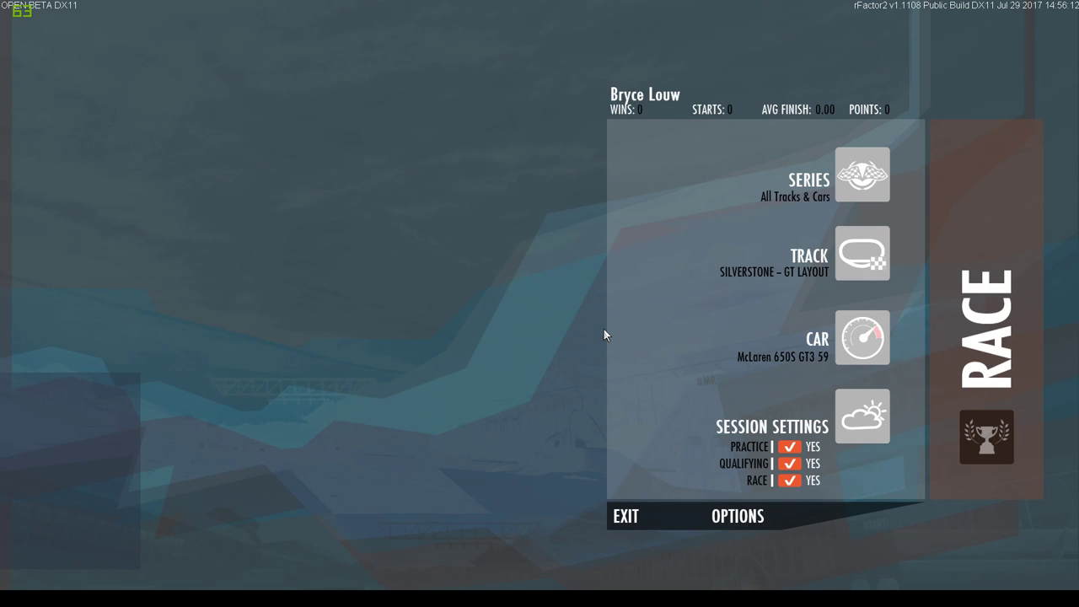
left_click(854, 350)
left_click(202, 516)
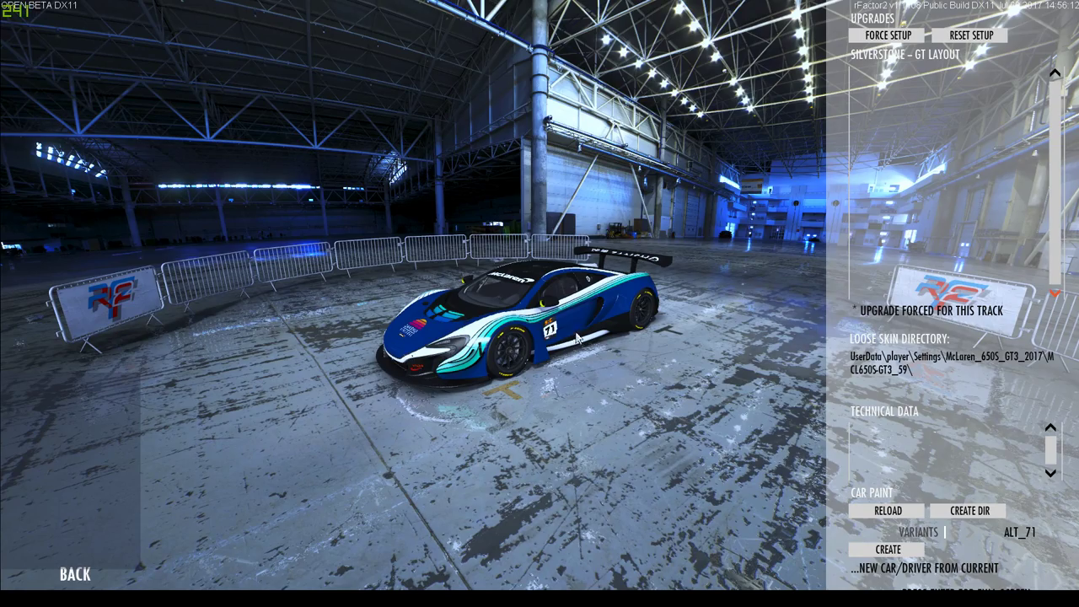
Step: Examine the ALT_71 livery up close in the showroom from above and from the side
scroll(572, 334, "up", 5)
left_click_drag(586, 342, 598, 212)
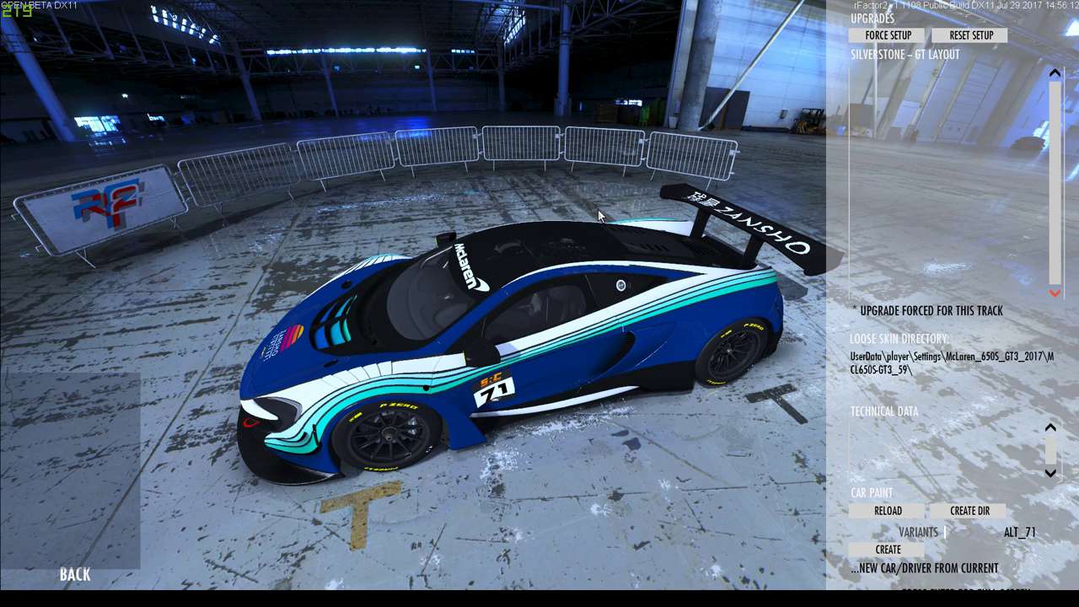
left_click_drag(597, 219, 556, 199)
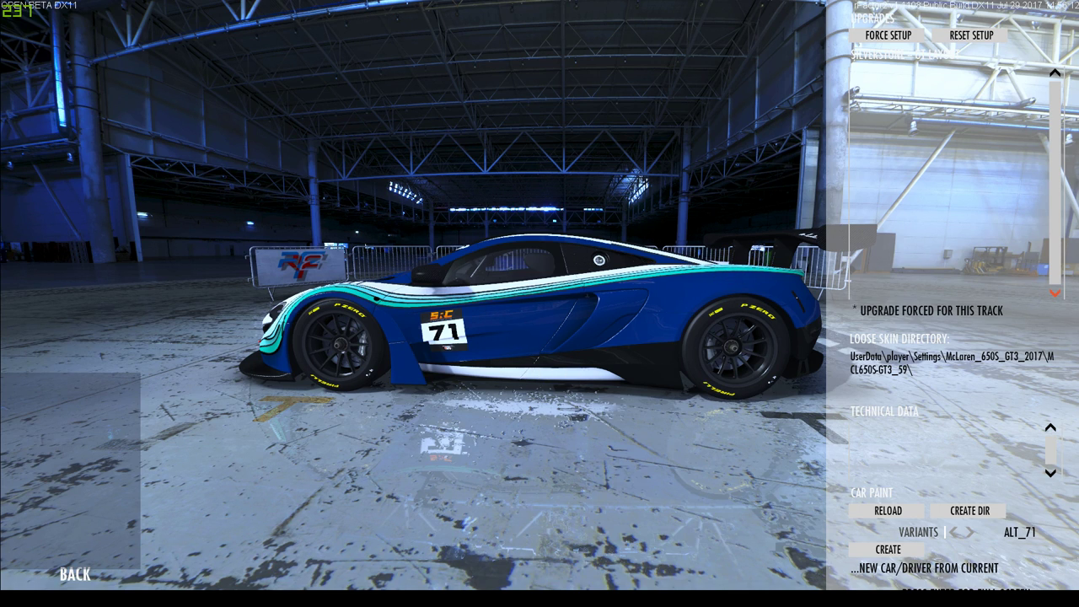
Step: Leave the showroom, load the Silverstone GT layout session and drive the McLaren out on track
left_click(67, 577)
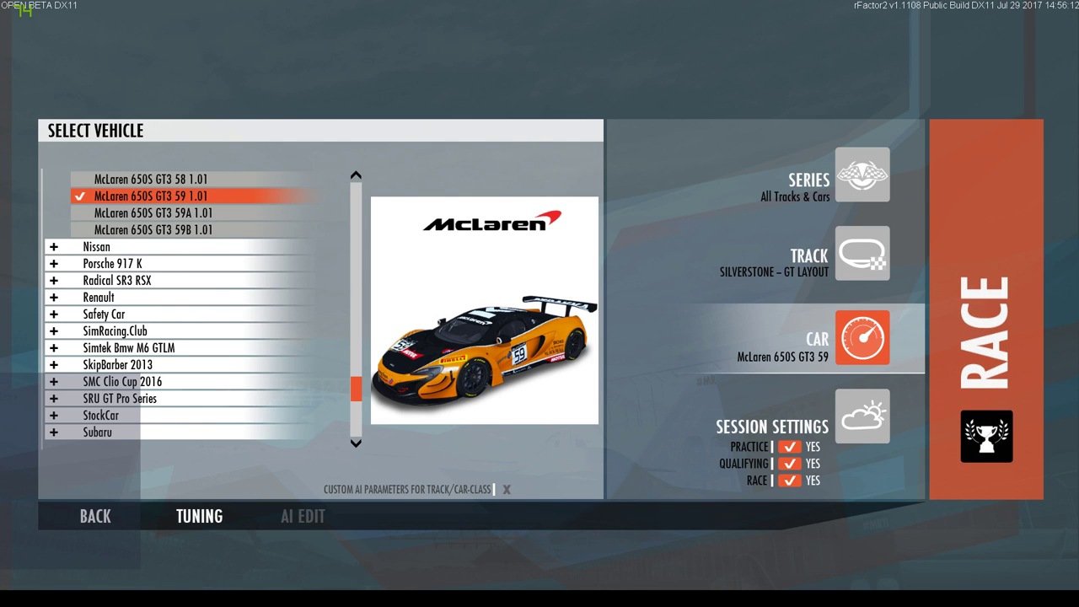
left_click(986, 333)
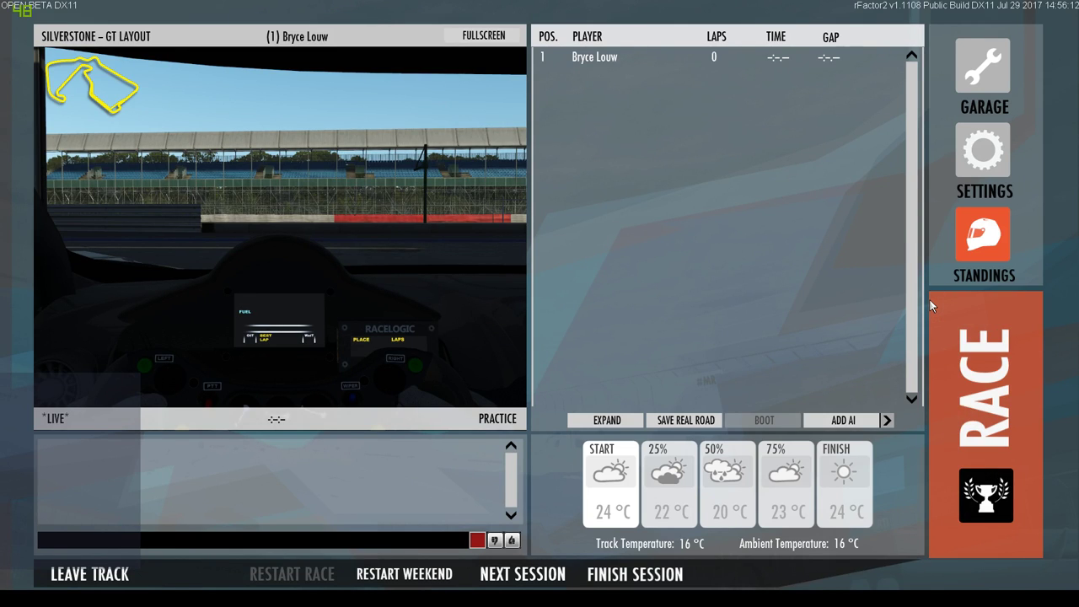
left_click(931, 300)
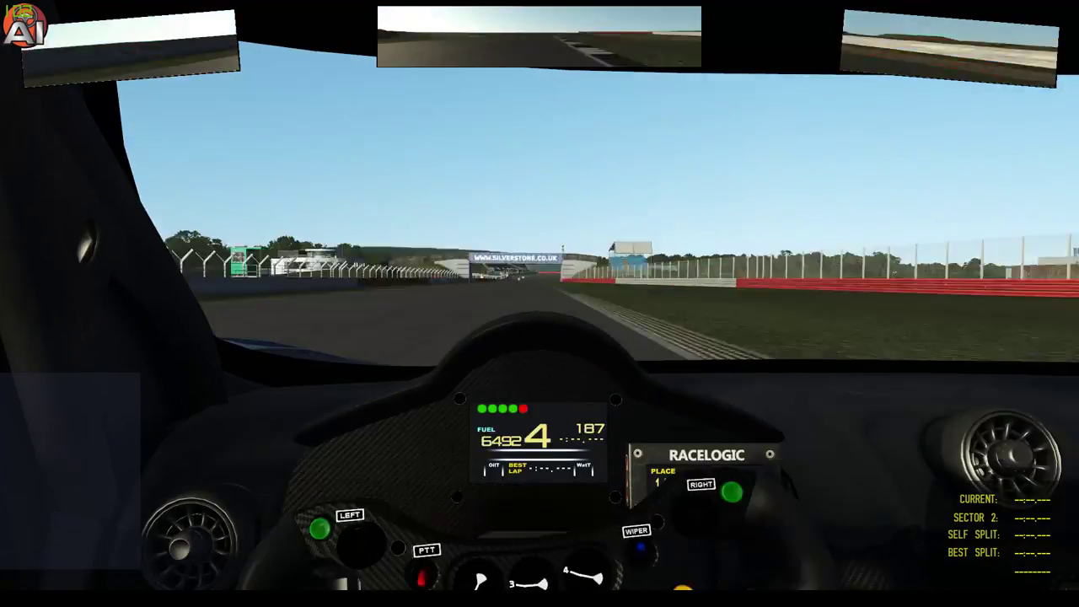
Step: Stop driving, show the session replay in full screen and move it back to an earlier corner
key("Escape")
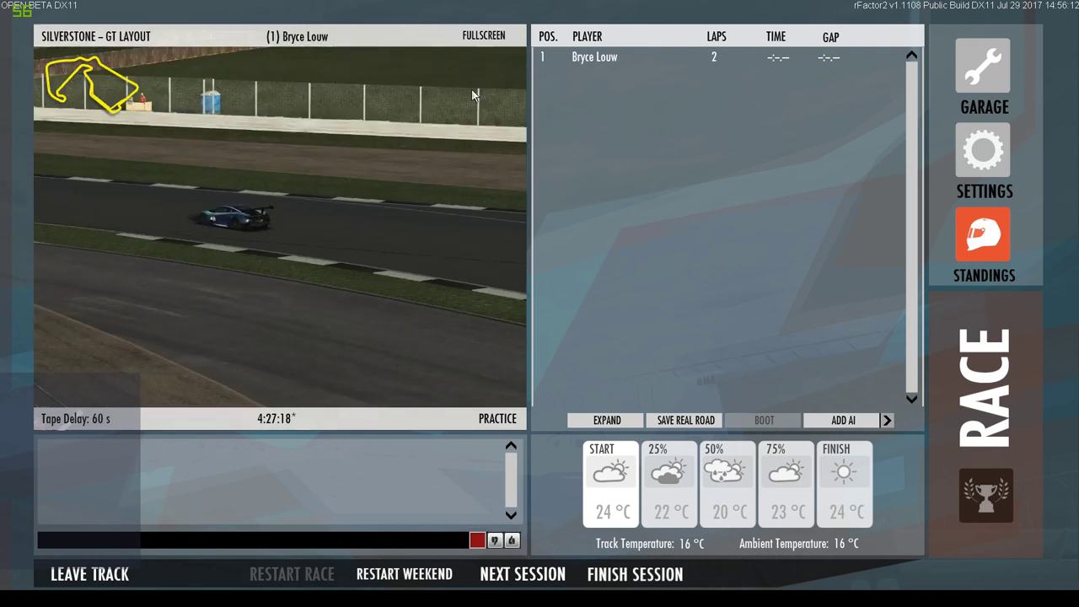
left_click(477, 37)
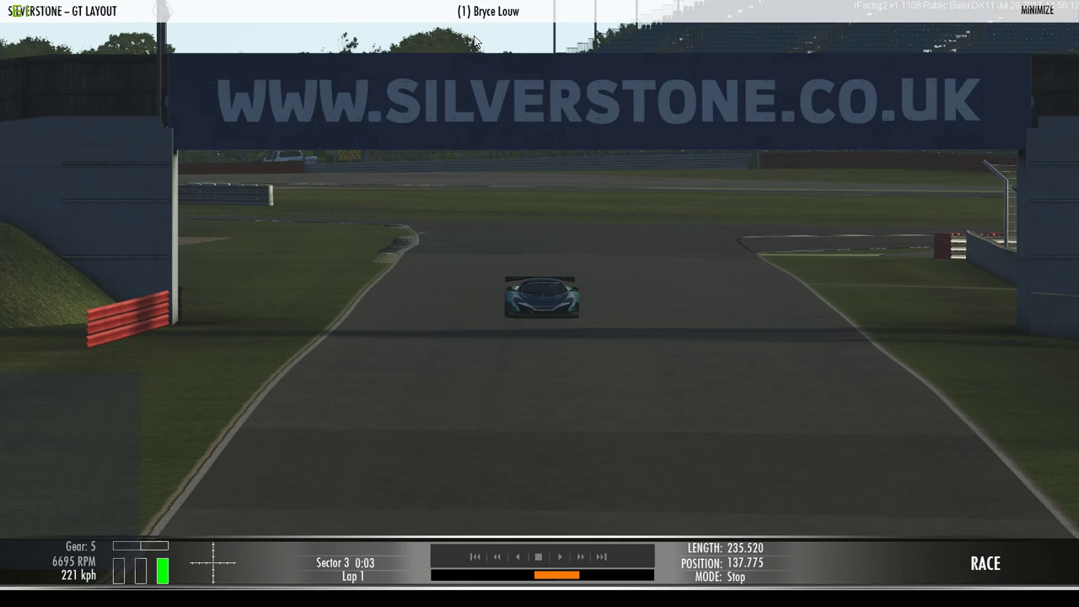
left_click(518, 575)
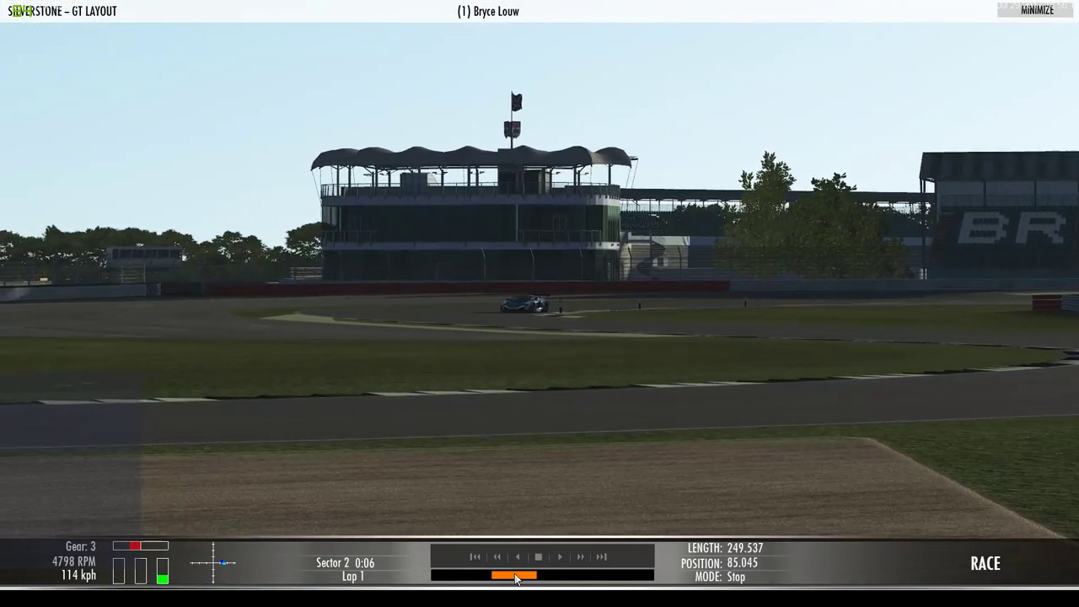
Step: Examine the livery on the paused replay car from the rear, both front angles and the nose
key("Home")
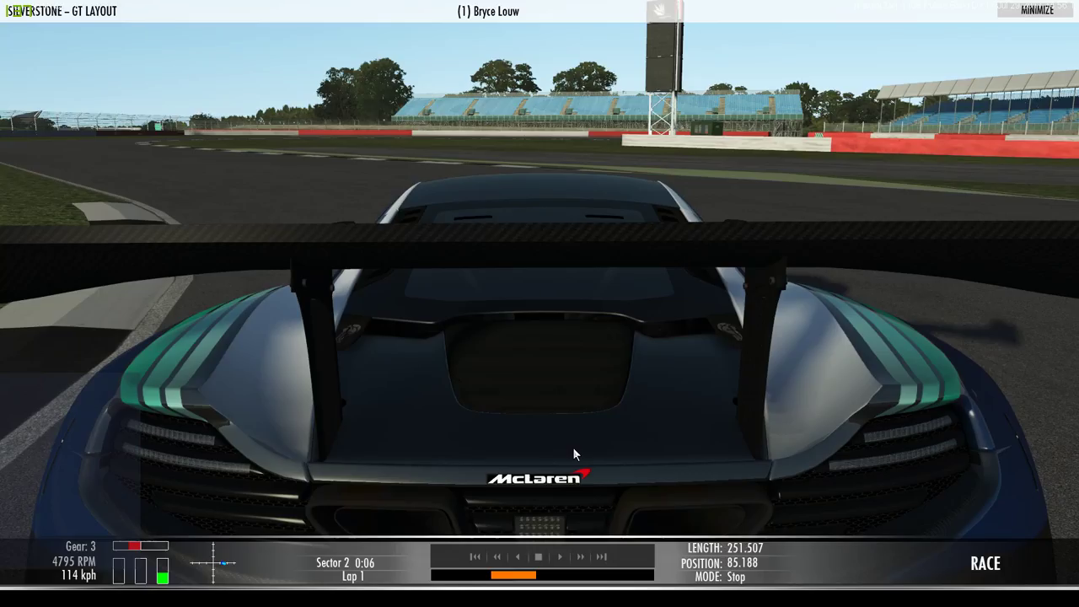
key("Page_Up")
key("Page_Up")
key("Page_Up")
key("Page_Up")
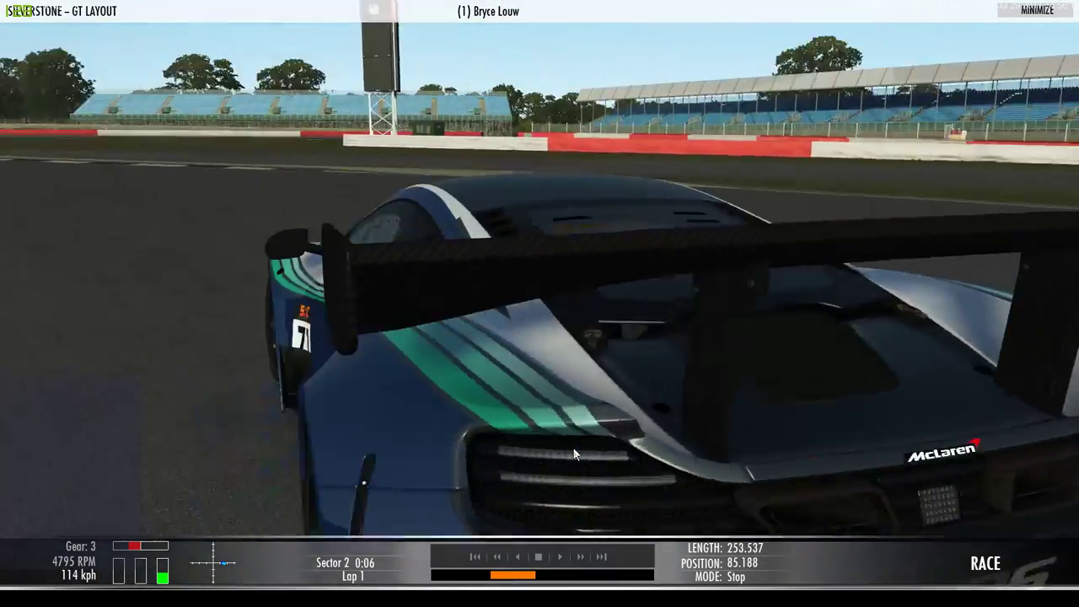
key("Page_Down")
key("Left")
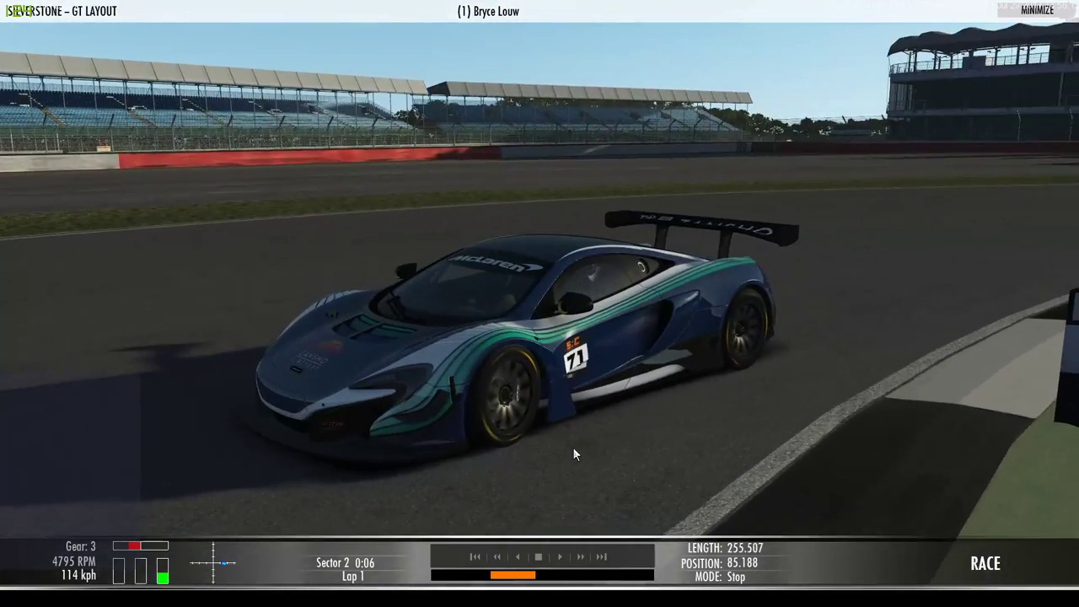
key("Left")
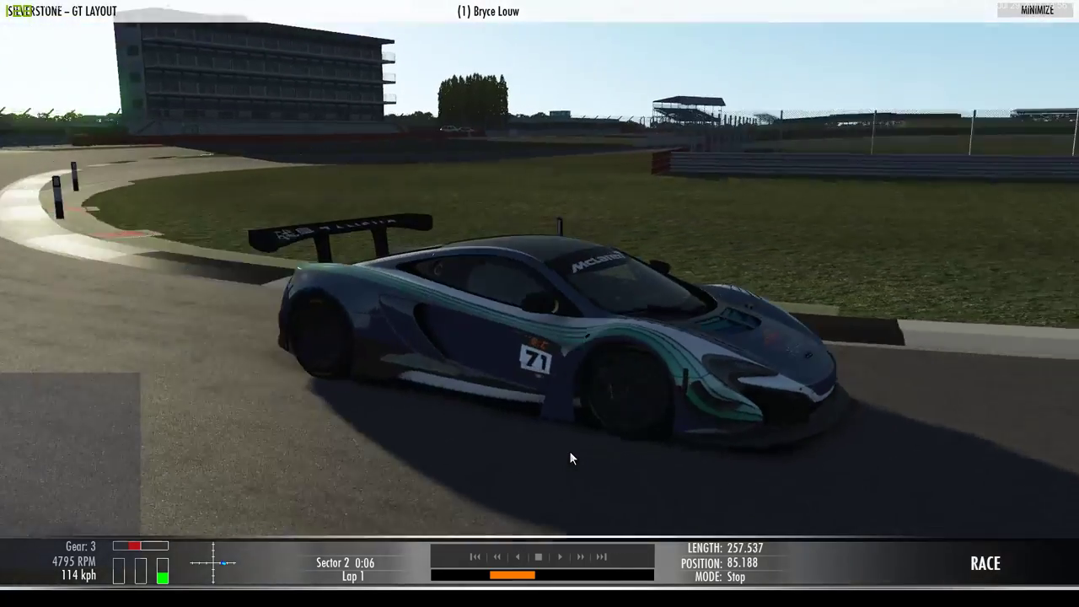
key("Left")
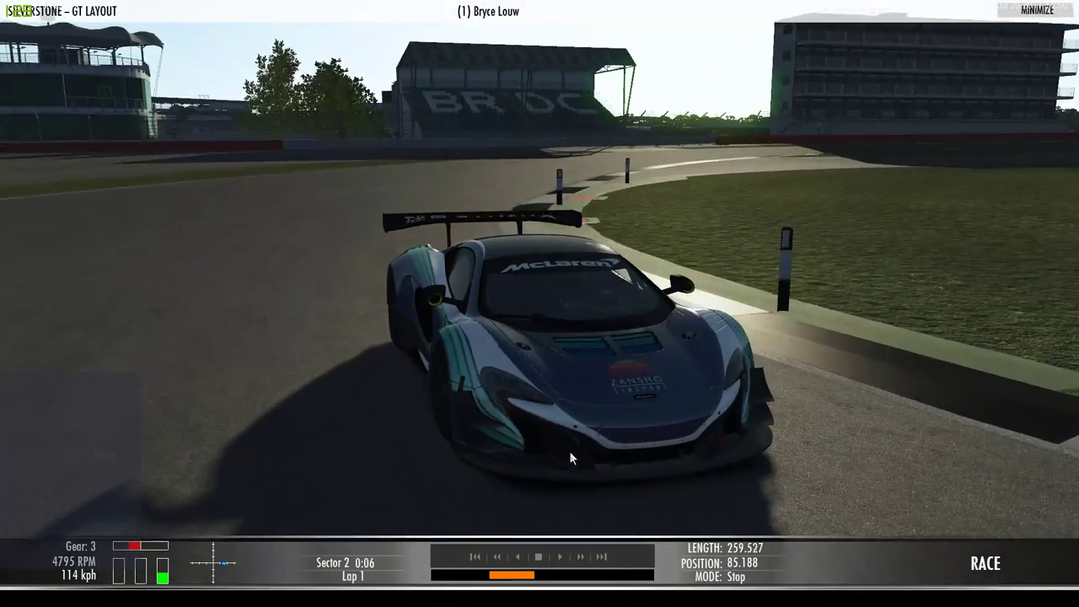
Step: Play the replay to a better-lit stretch of track and pause it to check the livery's finish
key("Up")
key("space")
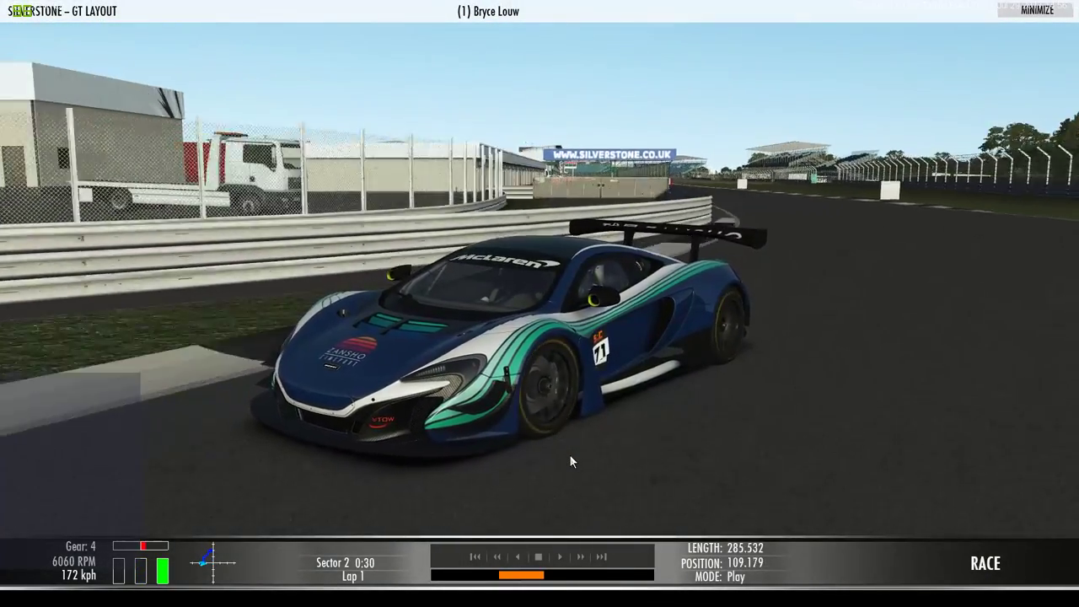
key("space")
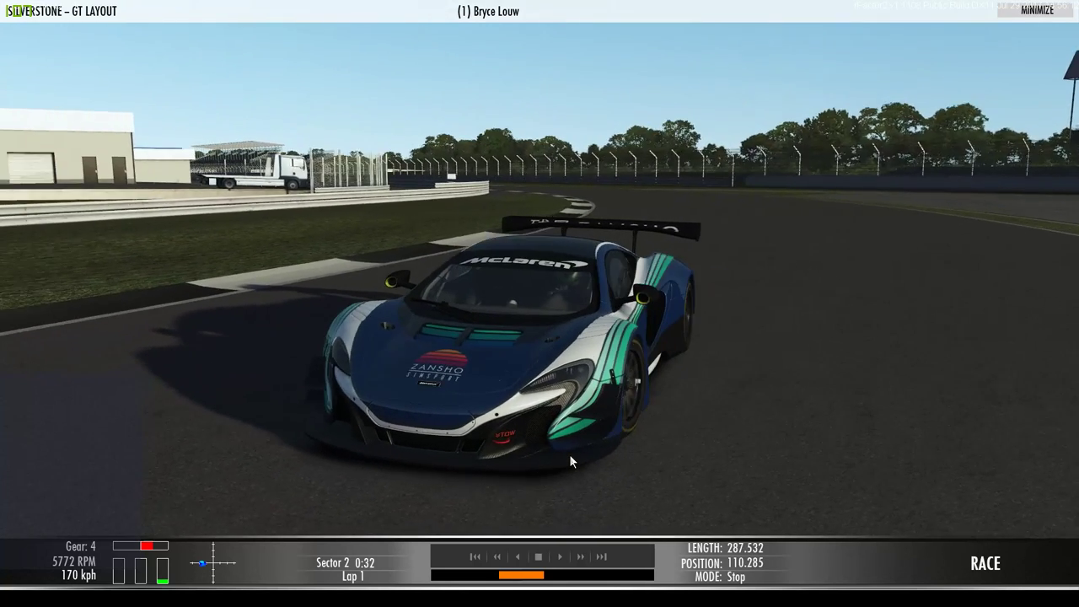
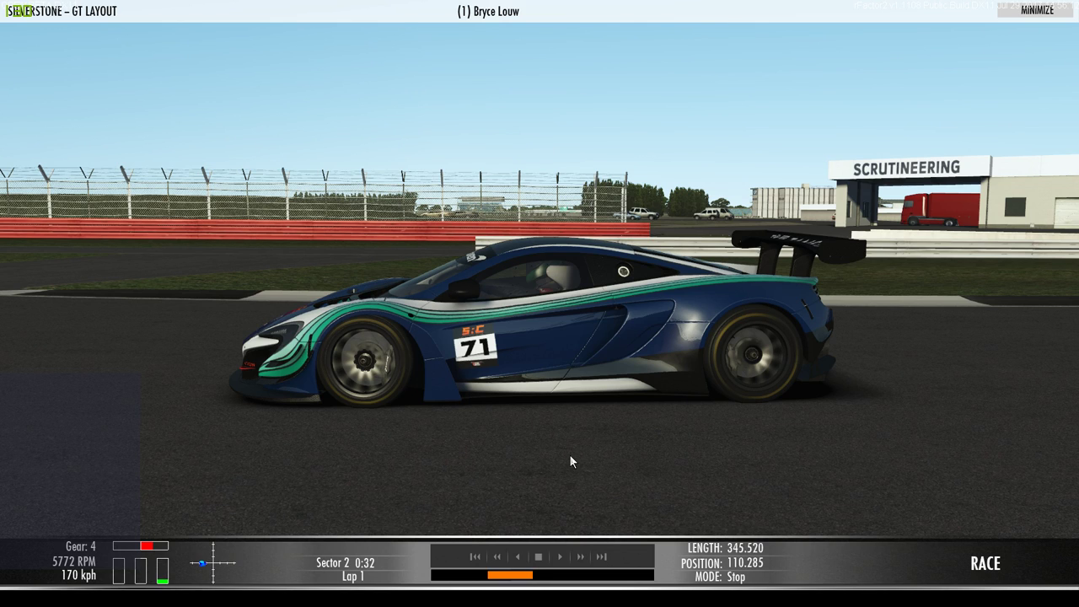
Step: Switch to Photoshop and try to paint with the brush near the green striped front corner piece
key("alt+Tab")
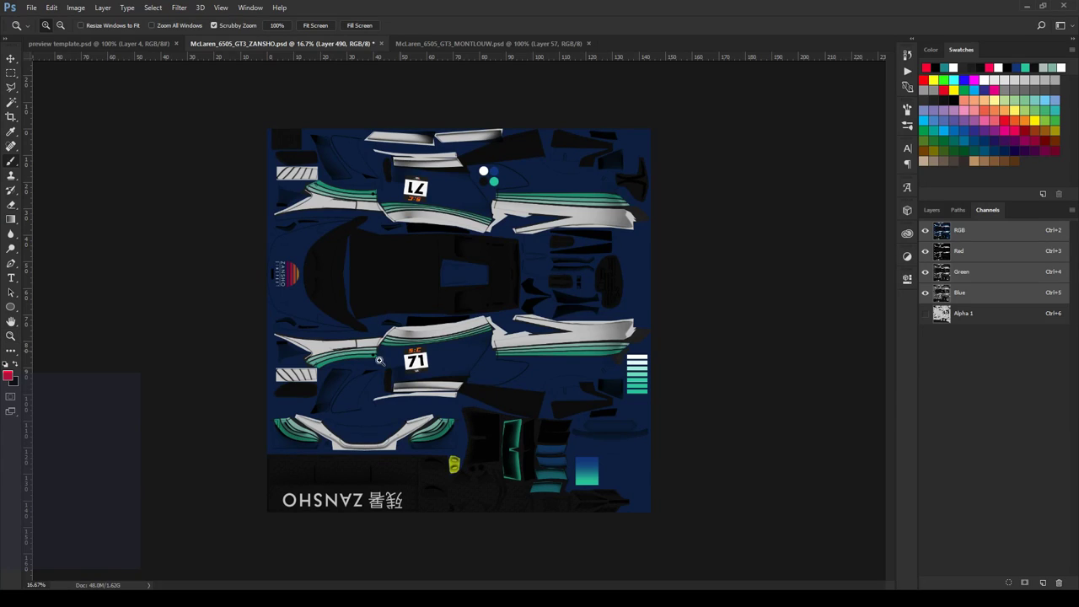
key("b")
left_click(451, 422)
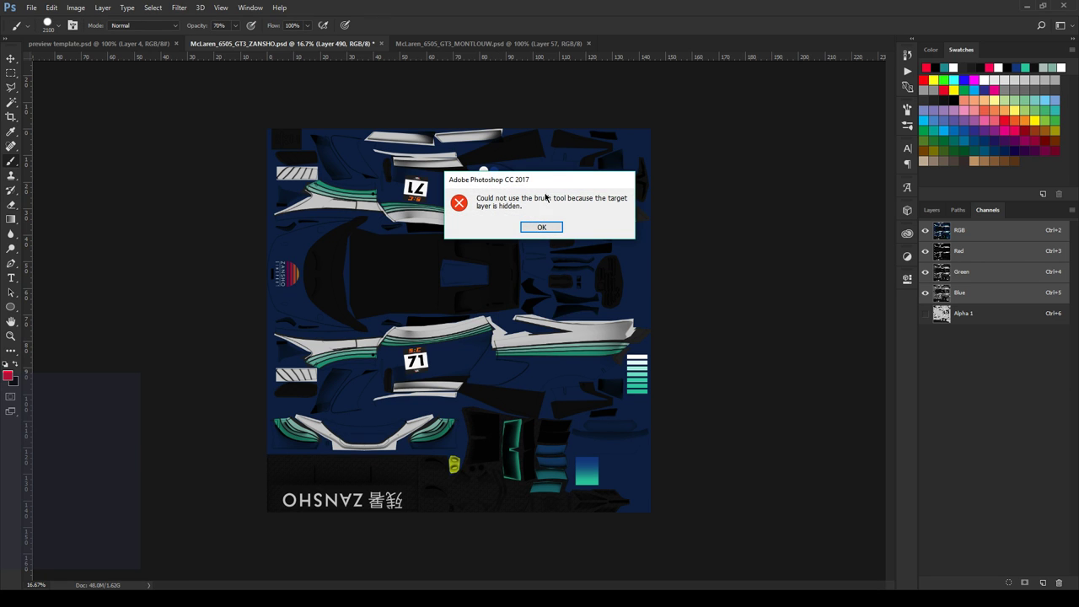
left_click(541, 228)
Step: Examine the green striped front corner piece in the livery template and compare it with the paused replay car
key("z")
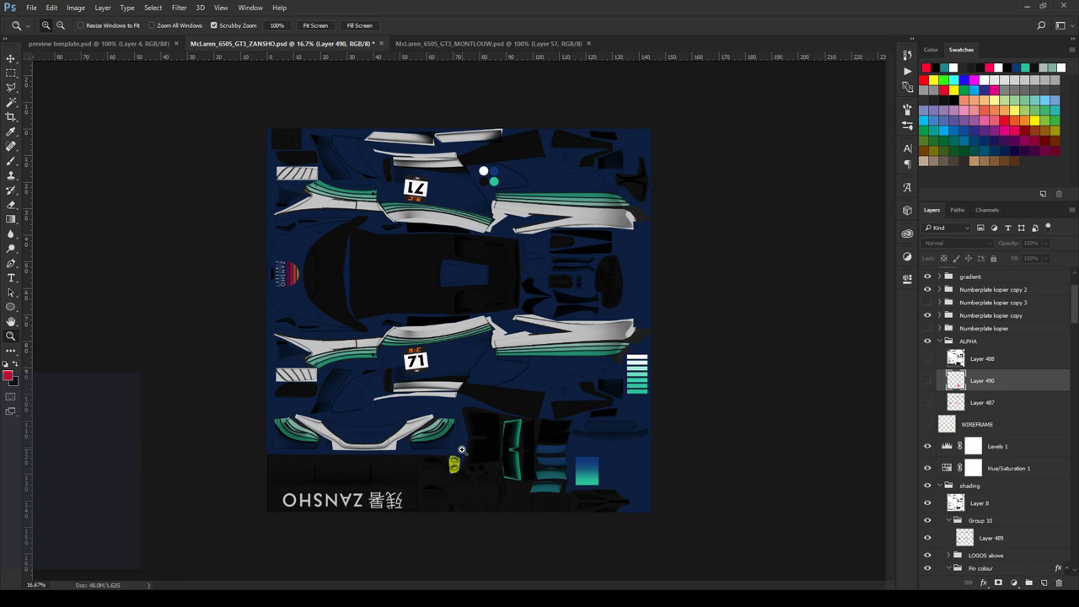
left_click(462, 449)
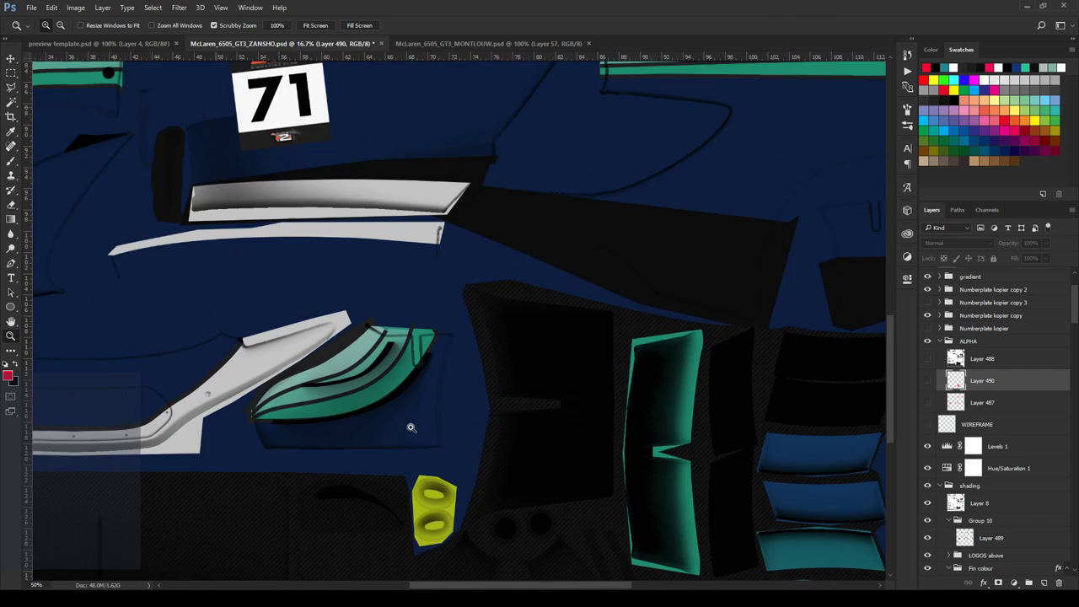
left_click_drag(410, 427, 411, 428)
key("l")
left_click_drag(436, 371, 570, 350)
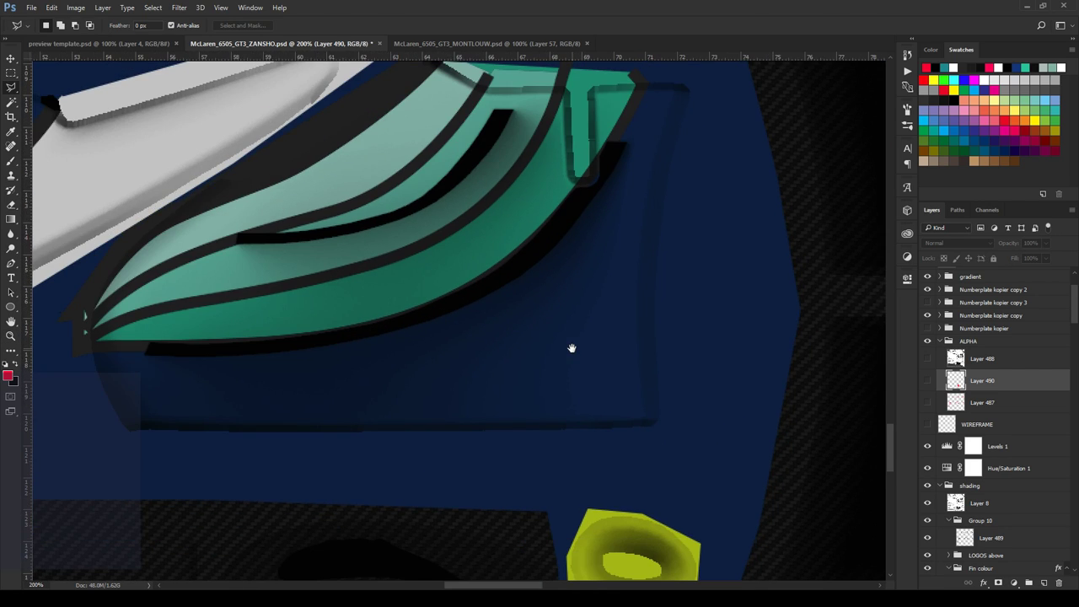
key("z")
left_click(571, 348, "alt")
left_click(571, 348, "alt")
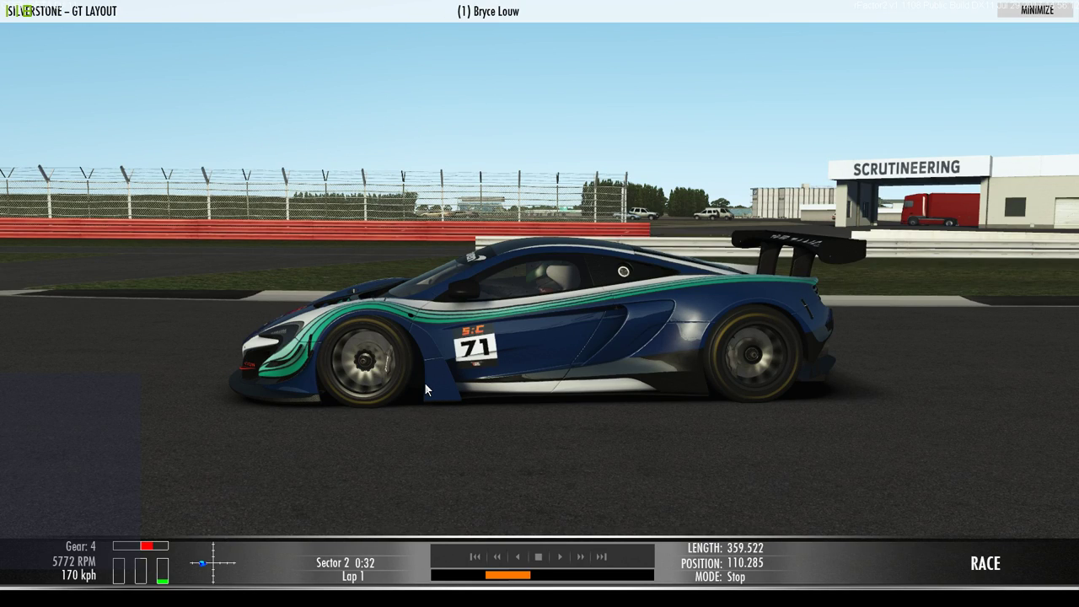
key("alt+Tab")
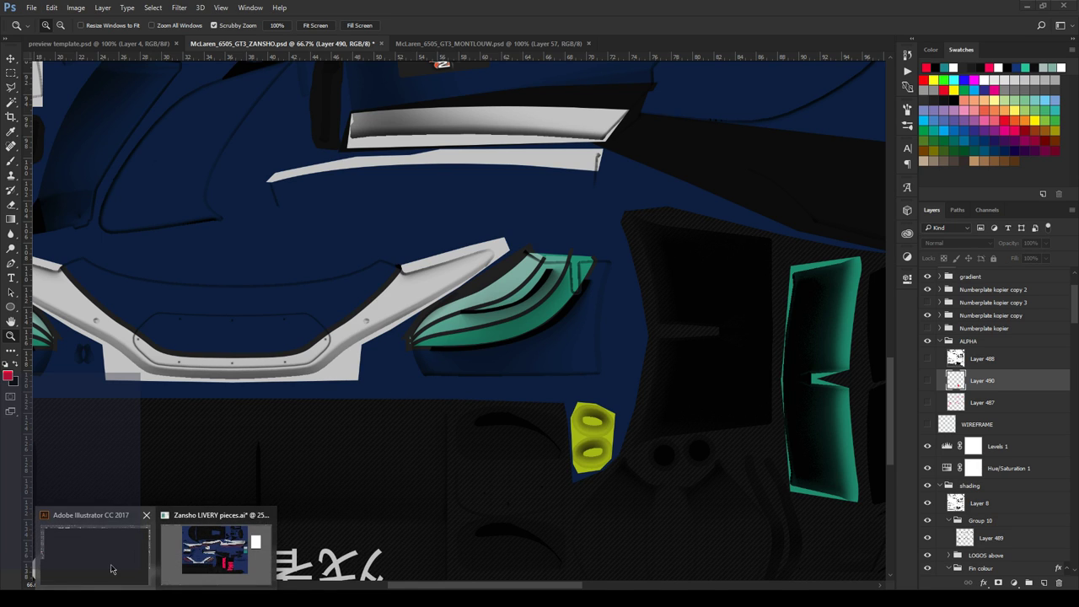
Step: Switch to the Zansho LIVERY pieces document in Illustrator, clear the selection and add a new layer directly beneath Layer 3
left_click(241, 553)
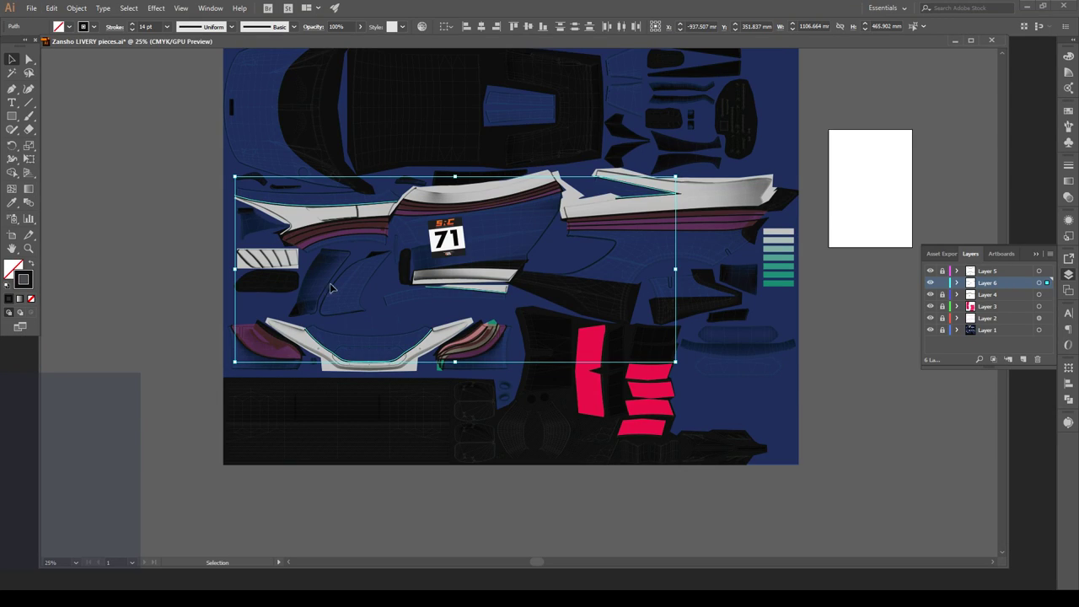
scroll(489, 363, "up", 3)
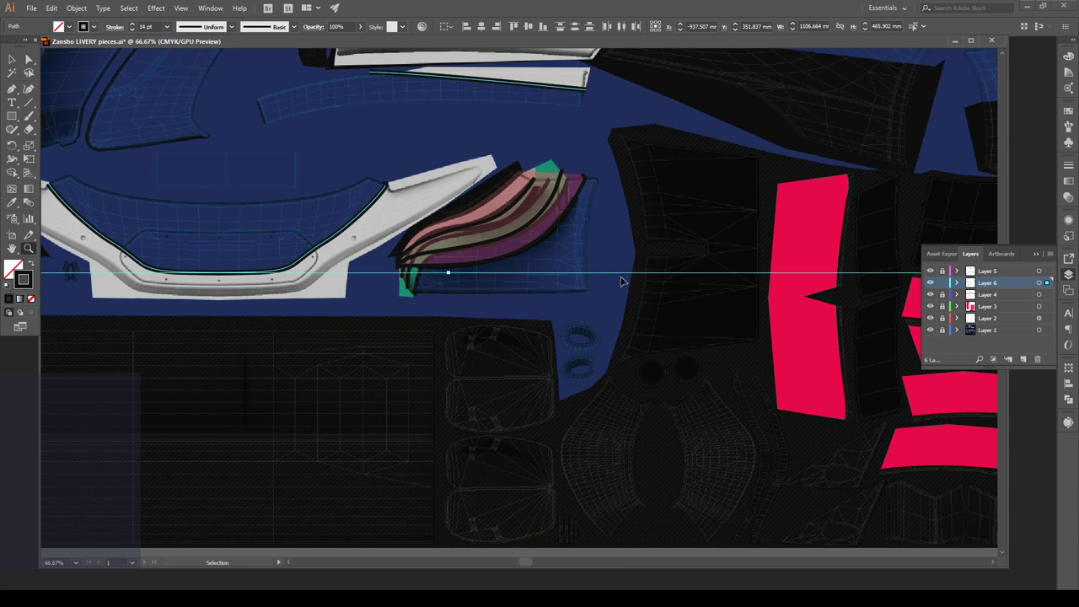
left_click(621, 278, "ctrl")
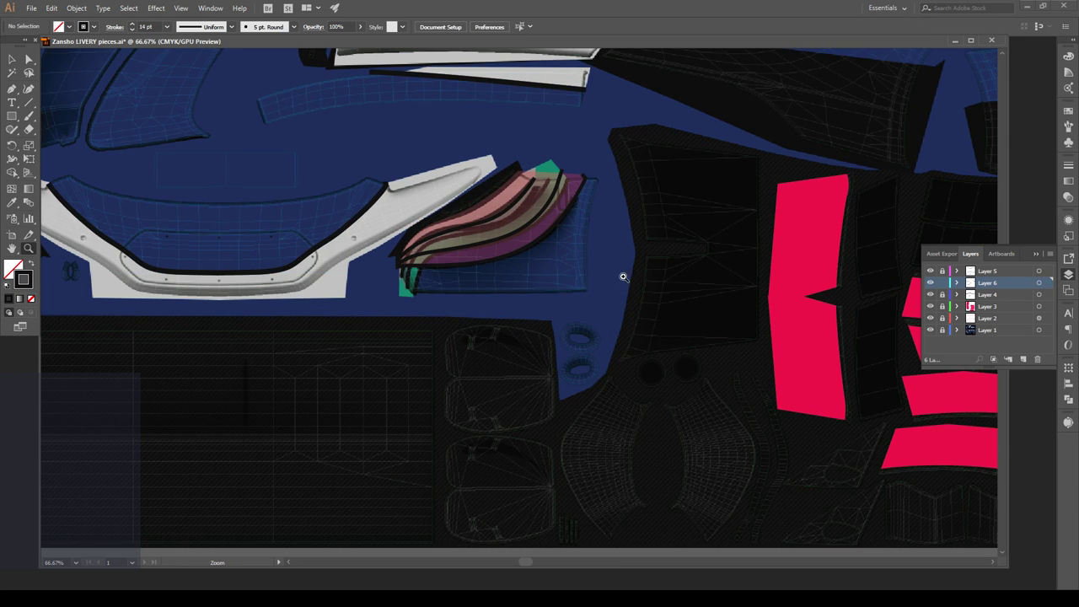
left_click(989, 295)
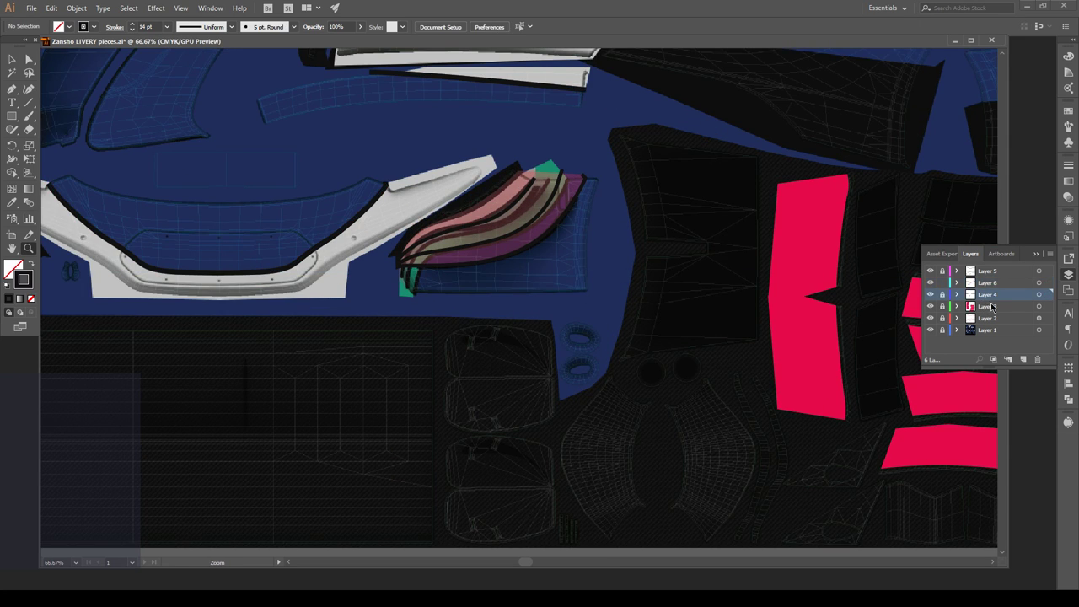
left_click(1024, 359)
left_click_drag(997, 297, 993, 326)
Step: Start a Pen outline on the right front corner piece, tracing inside its lowest black stripe and partway along the curved outer edge
key("l")
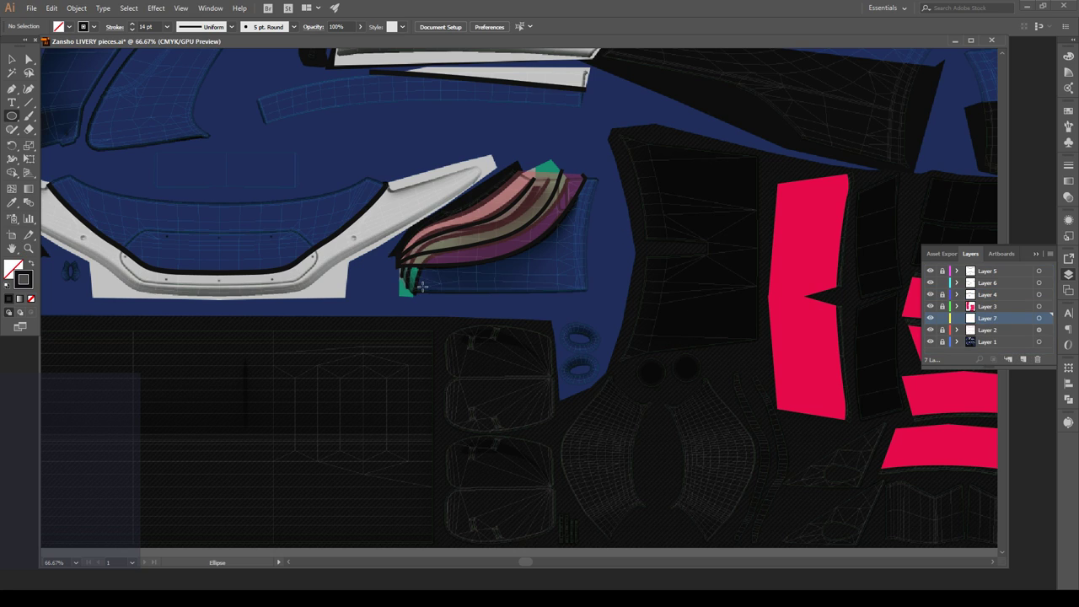
key("p")
left_click(393, 264)
left_click(475, 255)
left_click(535, 231)
left_click(579, 172)
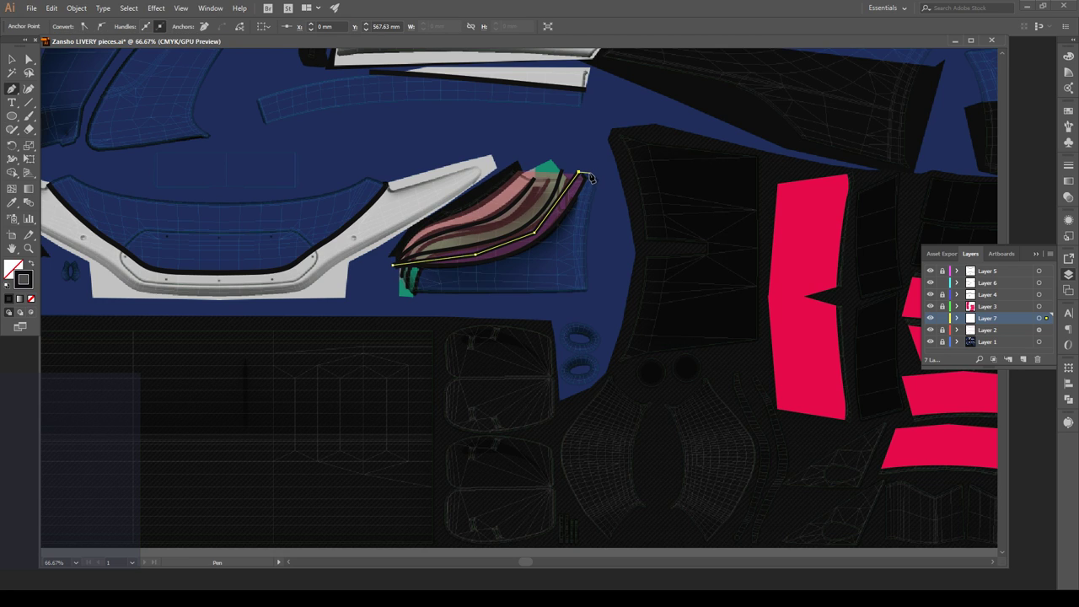
left_click_drag(558, 125, 777, 410)
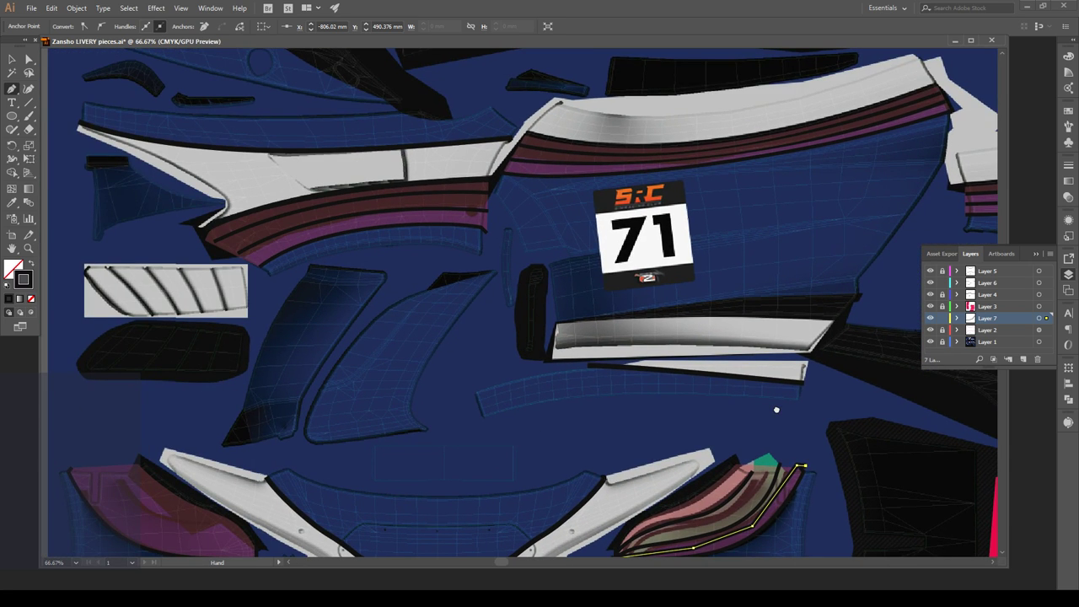
left_click_drag(681, 294, 512, 96)
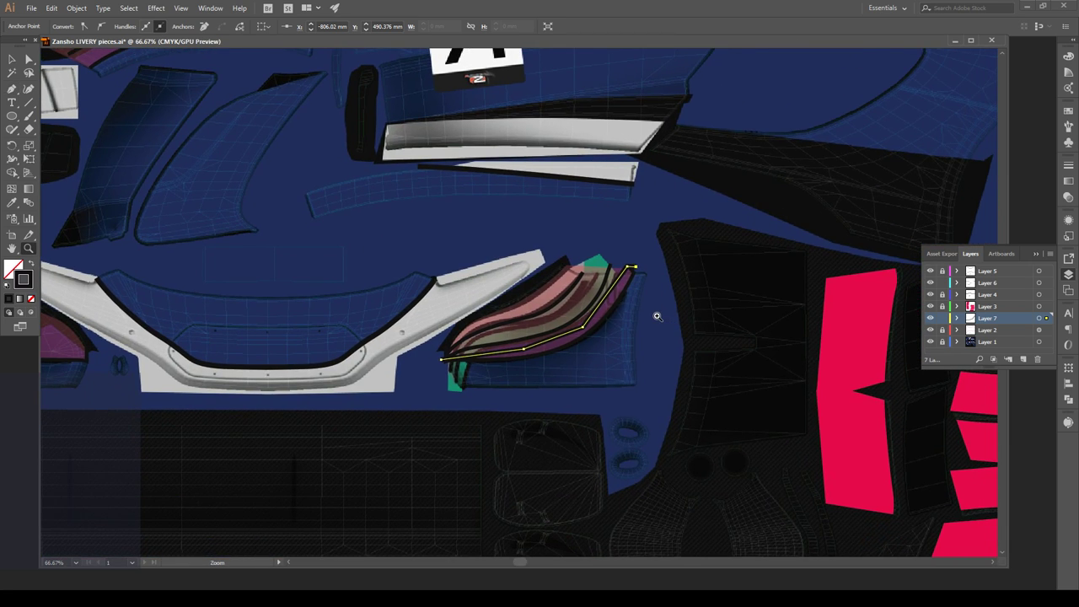
left_click(655, 314, "ctrl")
left_click(657, 316, "ctrl")
key("p")
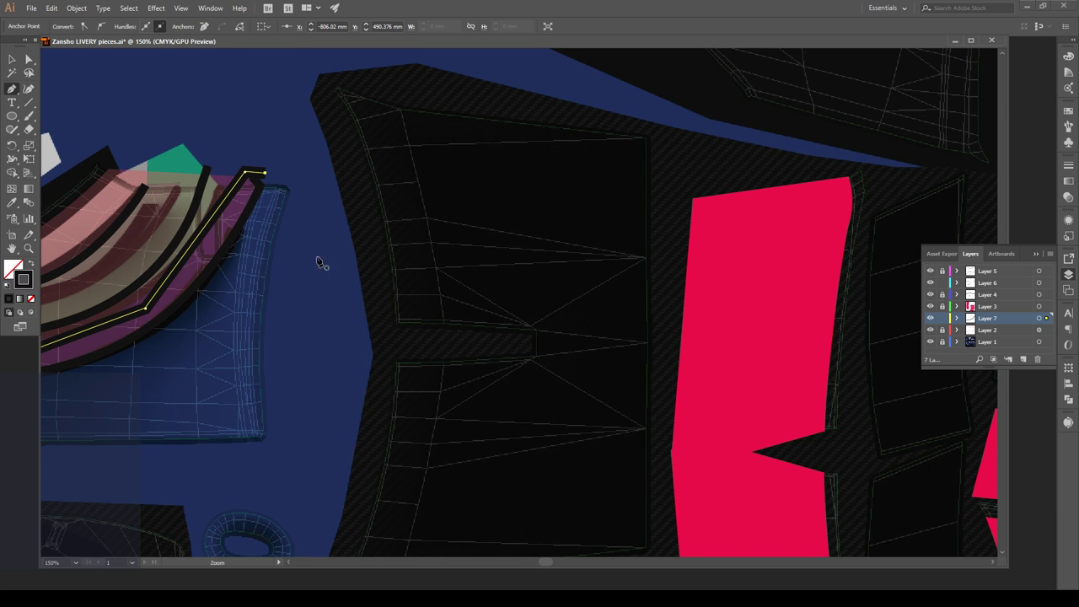
left_click(264, 175)
left_click_drag(235, 319, 232, 380)
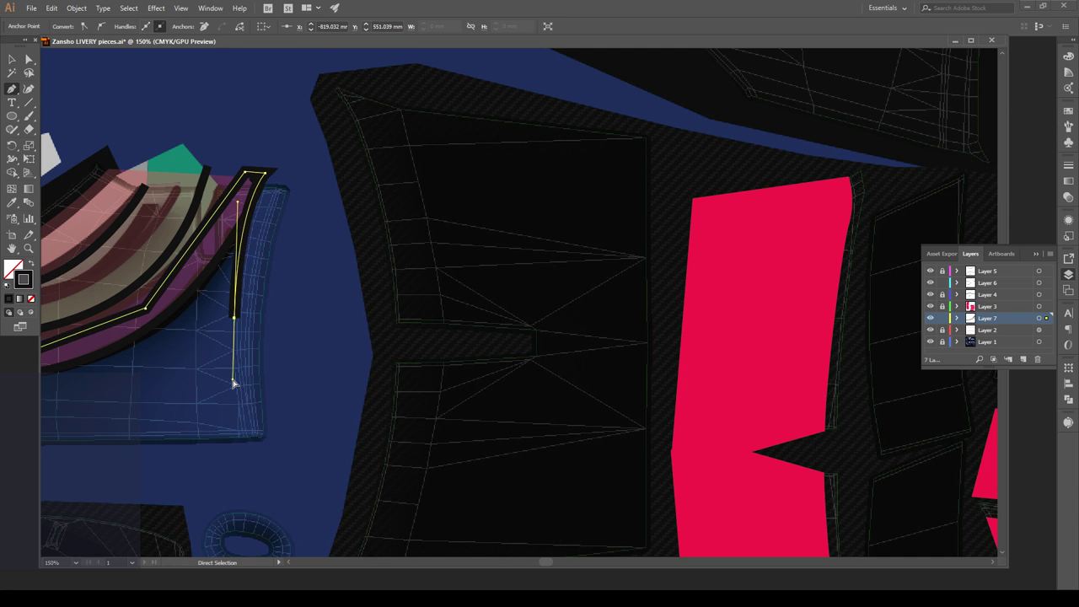
Step: Continue the outline to the corner piece's lower outer corner, run it along the lower edge and close it at the starting anchor
left_click(244, 439)
left_click_drag(212, 397, 364, 328)
left_click(322, 407)
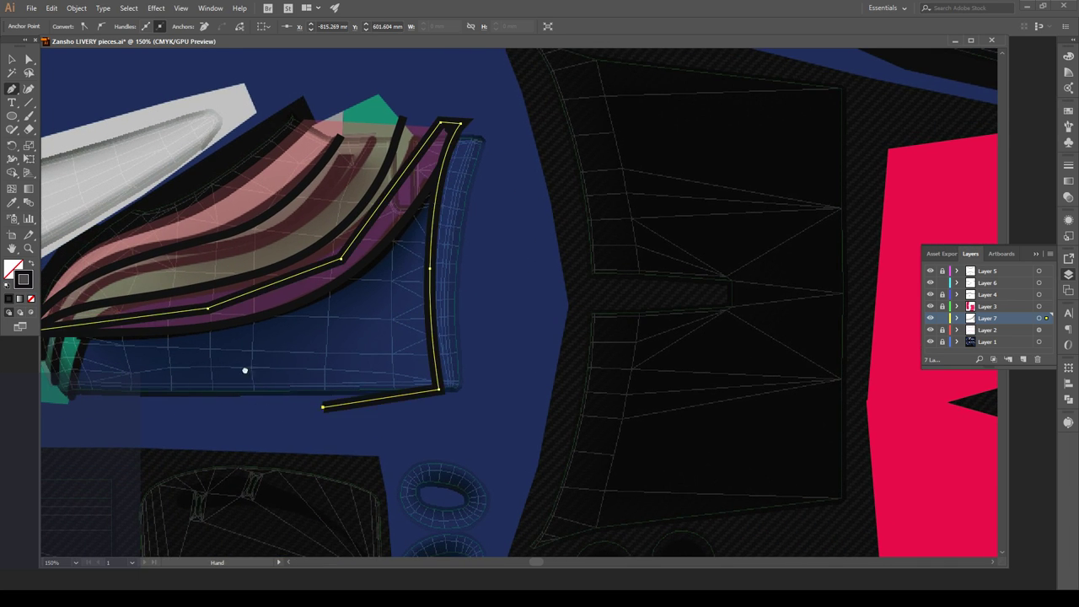
left_click_drag(160, 383, 387, 354)
left_click(568, 384, "ctrl")
left_click(653, 375)
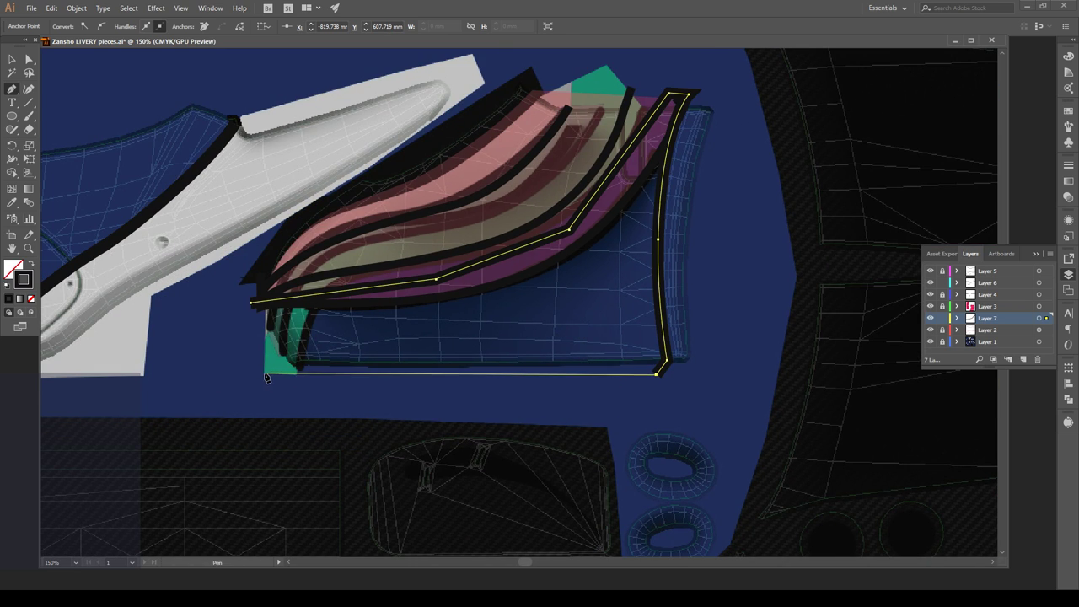
left_click(253, 374)
left_click(251, 302)
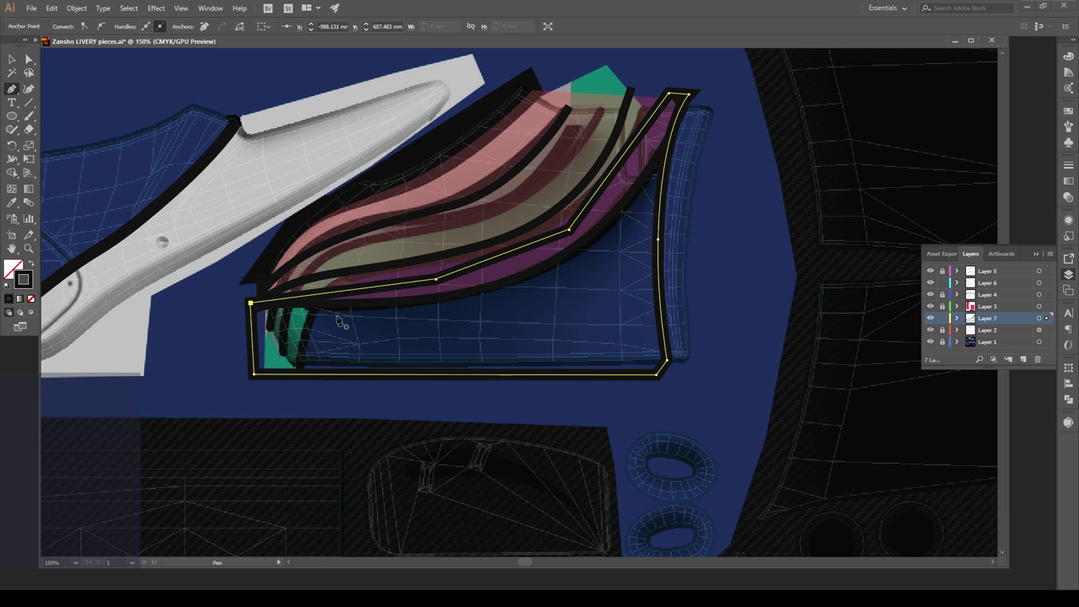
Step: Give the closed corner shape a solid white fill with no stroke and deselect it
left_click(33, 265)
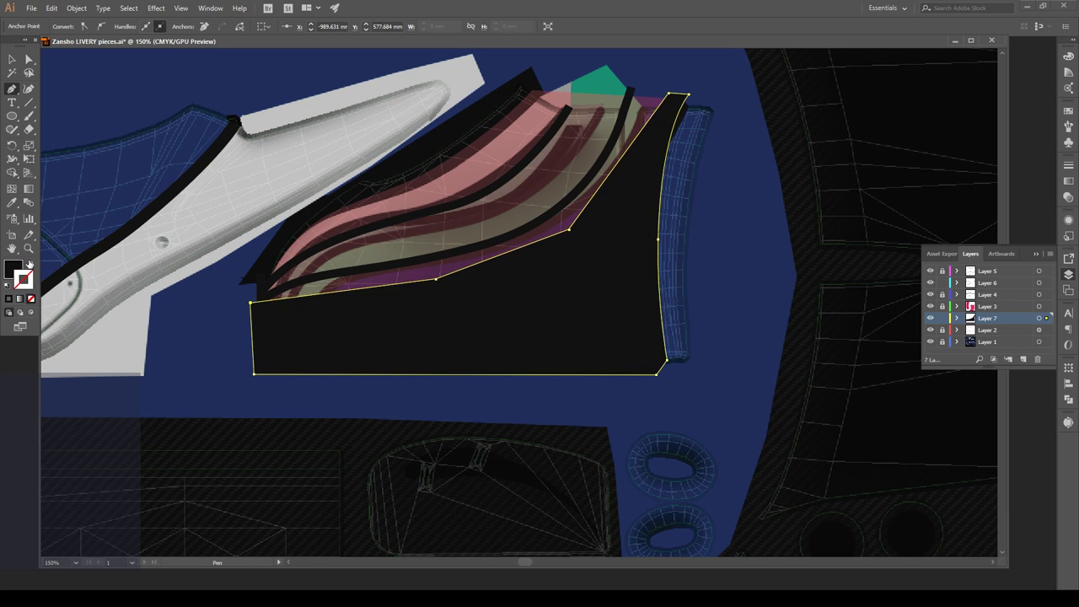
left_click(13, 268)
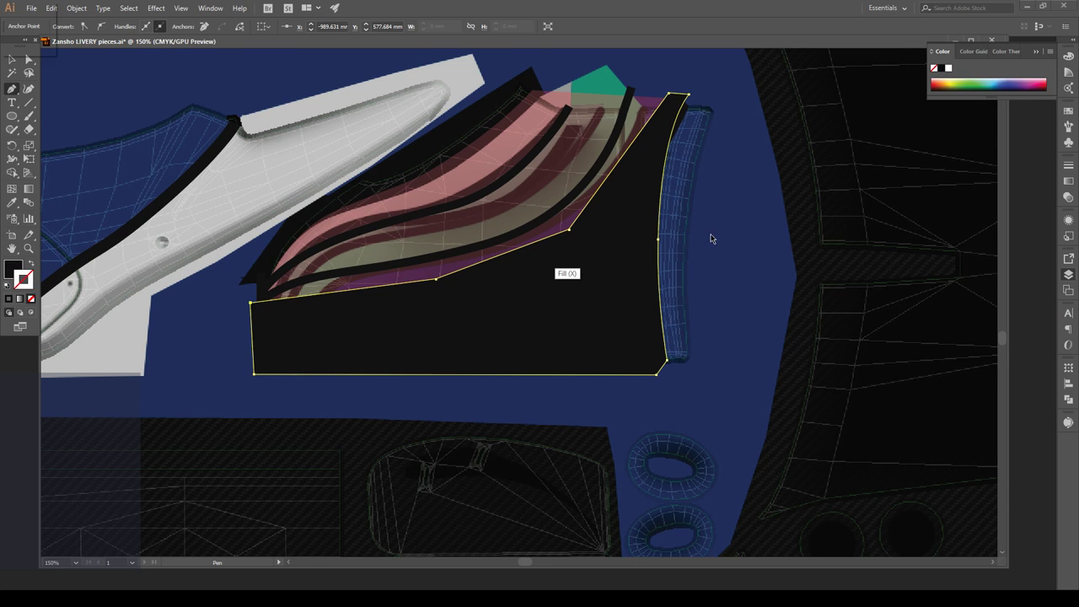
double_click(948, 71)
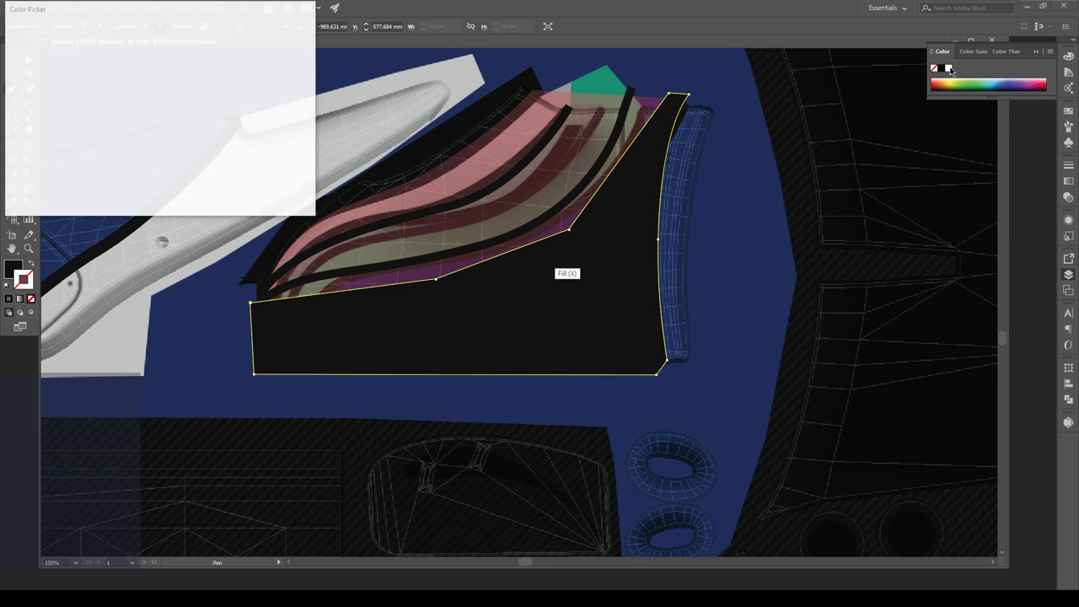
left_click(28, 52)
left_click(13, 174)
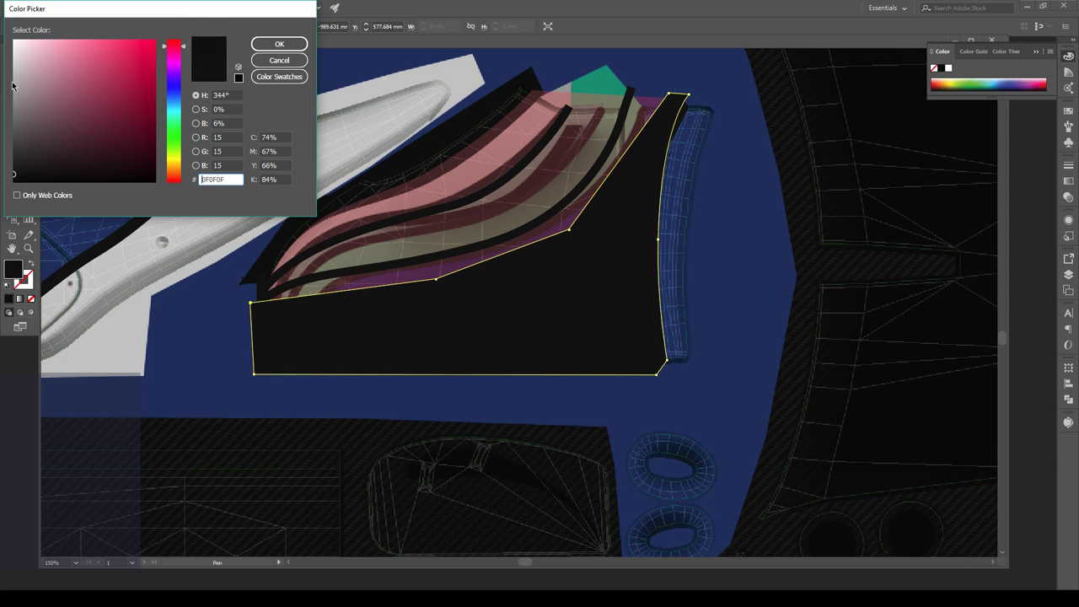
left_click_drag(13, 48, 4, 34)
left_click(257, 47)
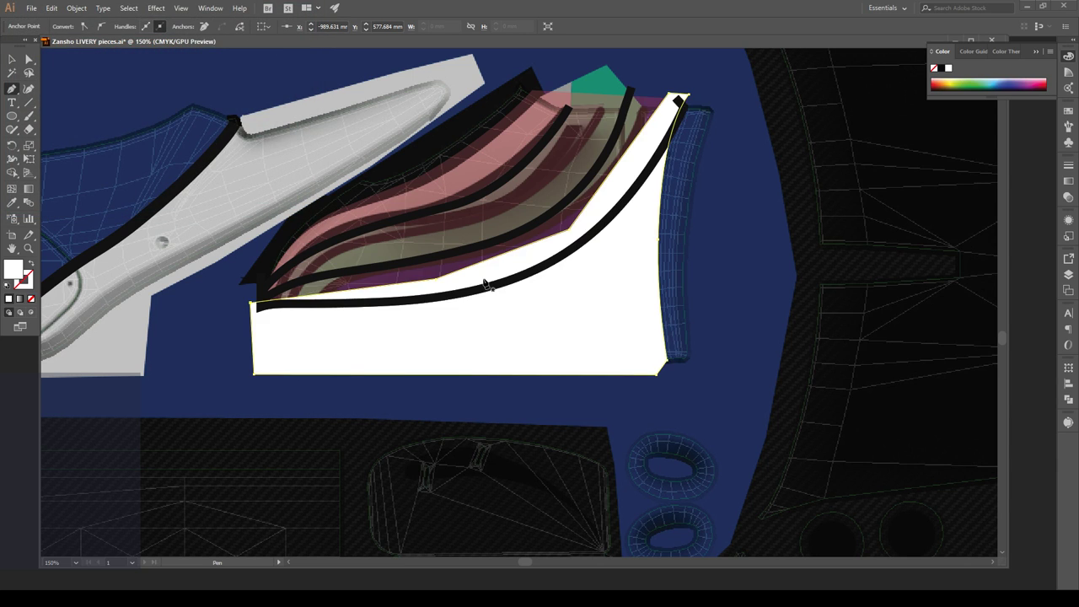
key("v")
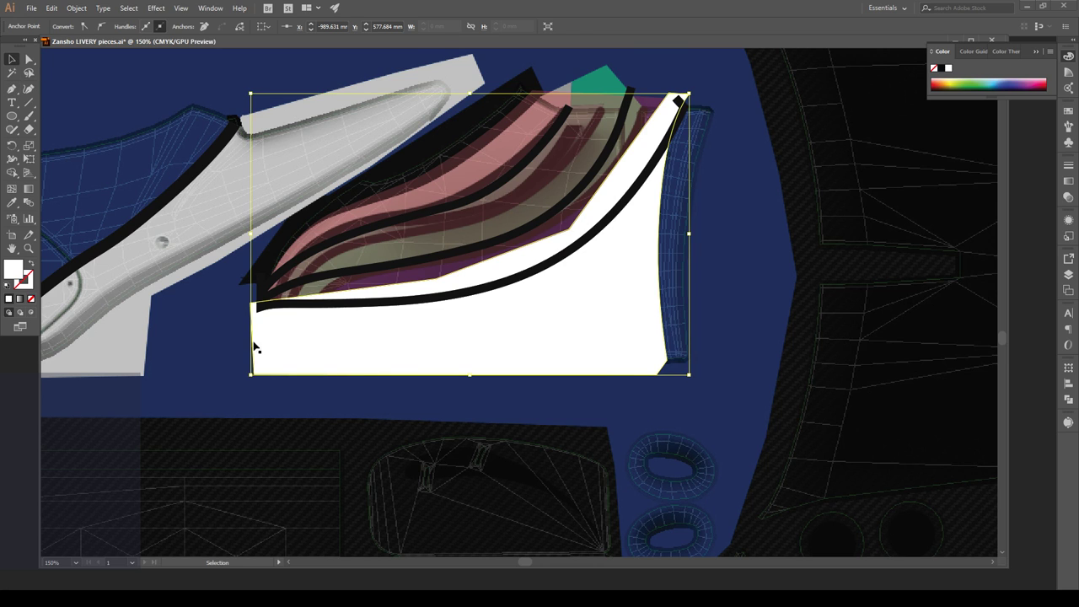
left_click(235, 318)
Step: Duplicate the white shape horizontally onto the left front corner piece
key("z")
left_click(236, 318, "alt")
left_click(236, 319, "alt")
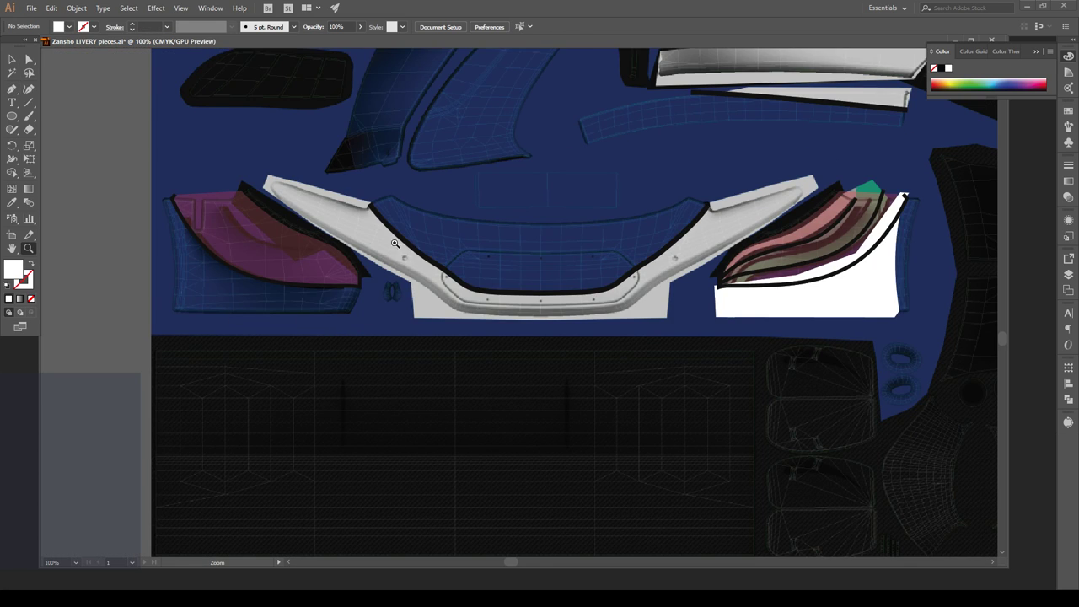
left_click(11, 59)
left_click_drag(886, 284, 341, 288)
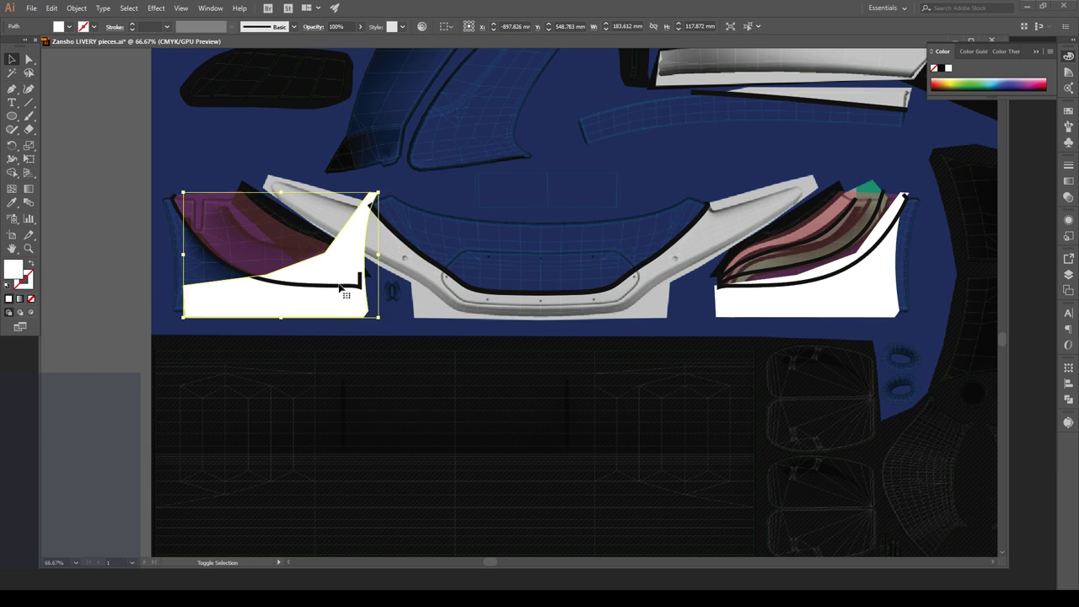
Step: Reflect the duplicated white shape across the vertical axis and move it over the left front corner piece
left_click(52, 8)
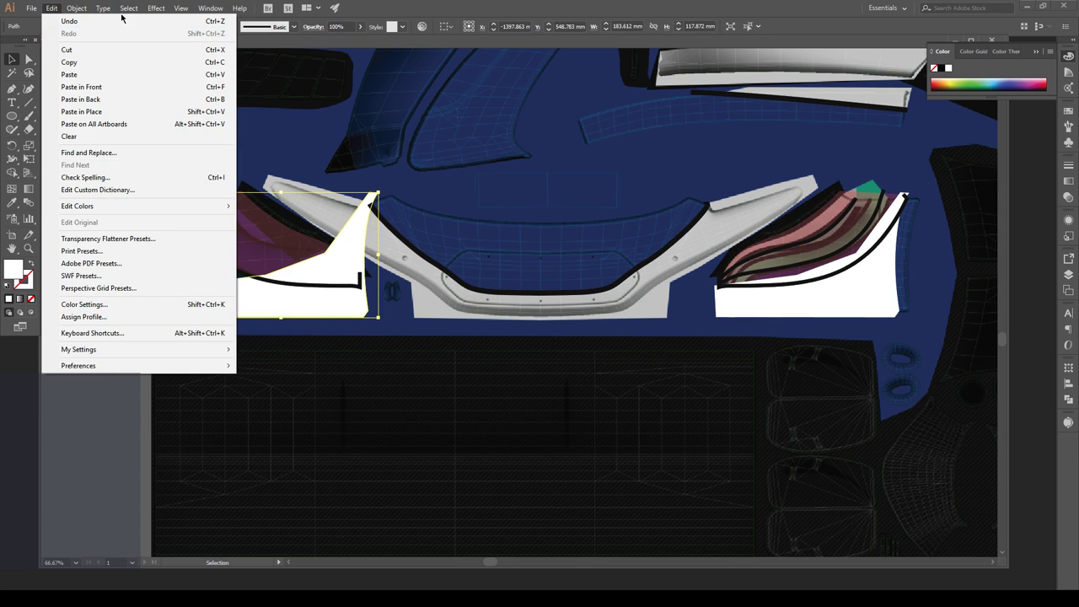
key("Escape")
left_click(76, 8)
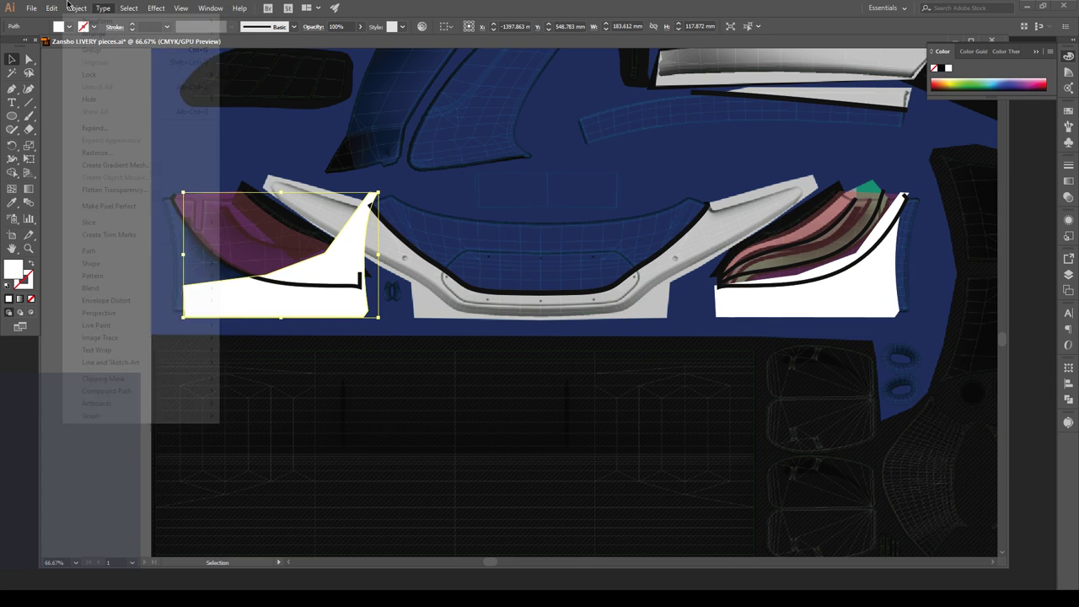
mouse_move(91, 24)
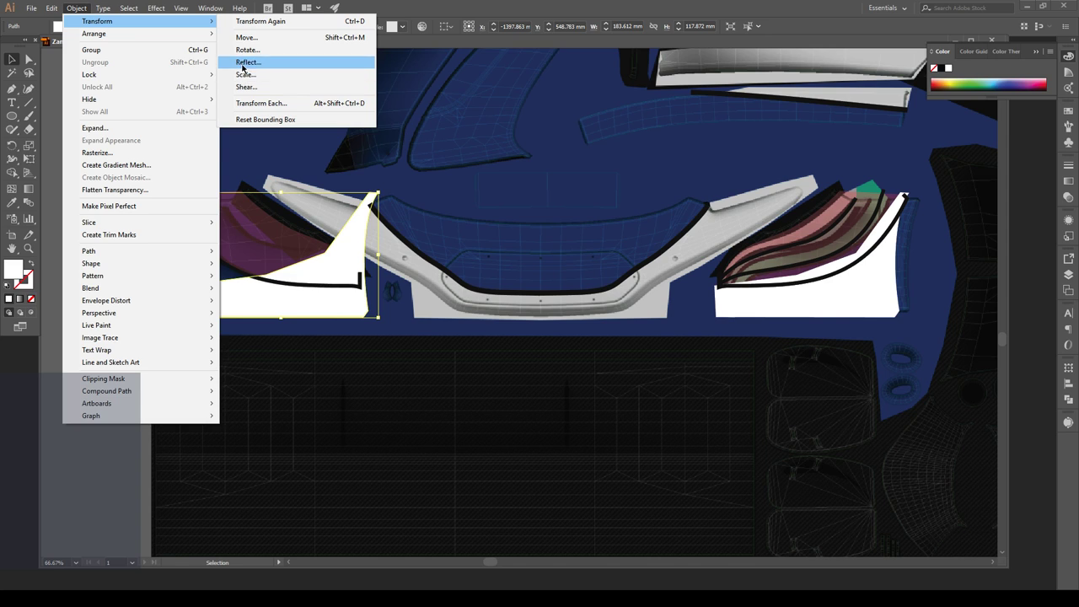
left_click(243, 65)
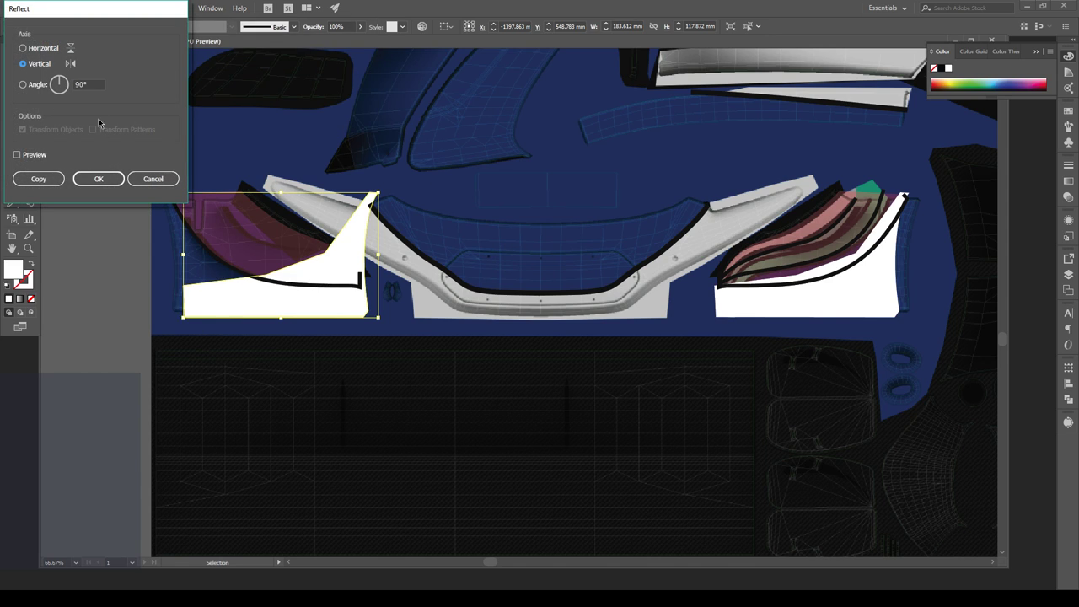
left_click(99, 178)
mouse_move(272, 278)
left_mouse_down()
mouse_move(244, 269)
mouse_move(285, 292)
left_mouse_up()
Step: Nudge the mirrored white shape about 4 mm to the right to fit the left corner piece's wireframe
key("z")
left_click(240, 281)
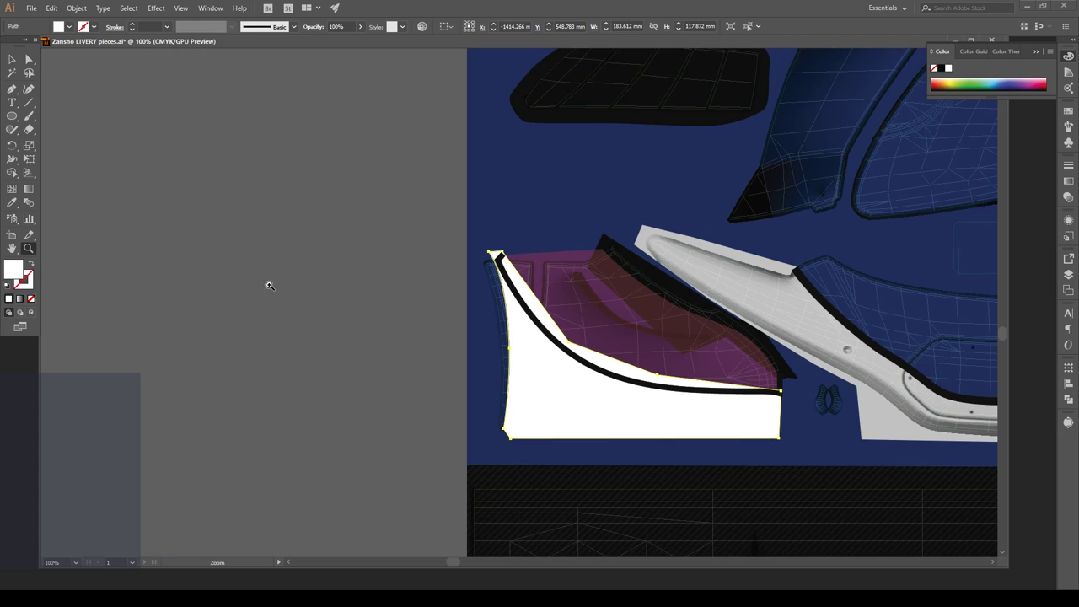
left_click(573, 291)
left_click(11, 59)
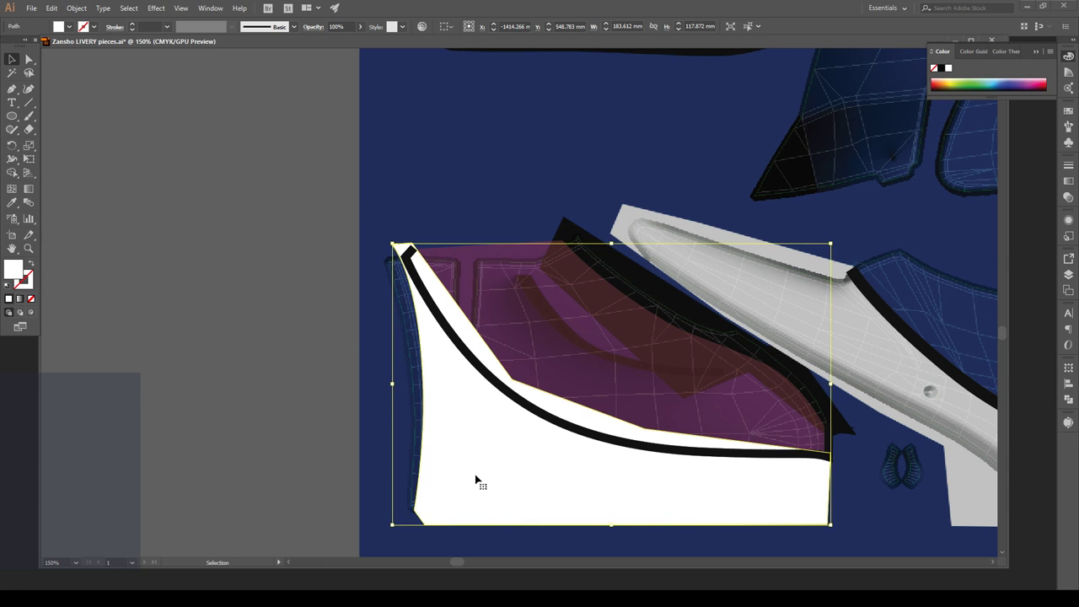
key("Right")
key("Right")
key("Right")
key("Right")
key("Right")
key("Right")
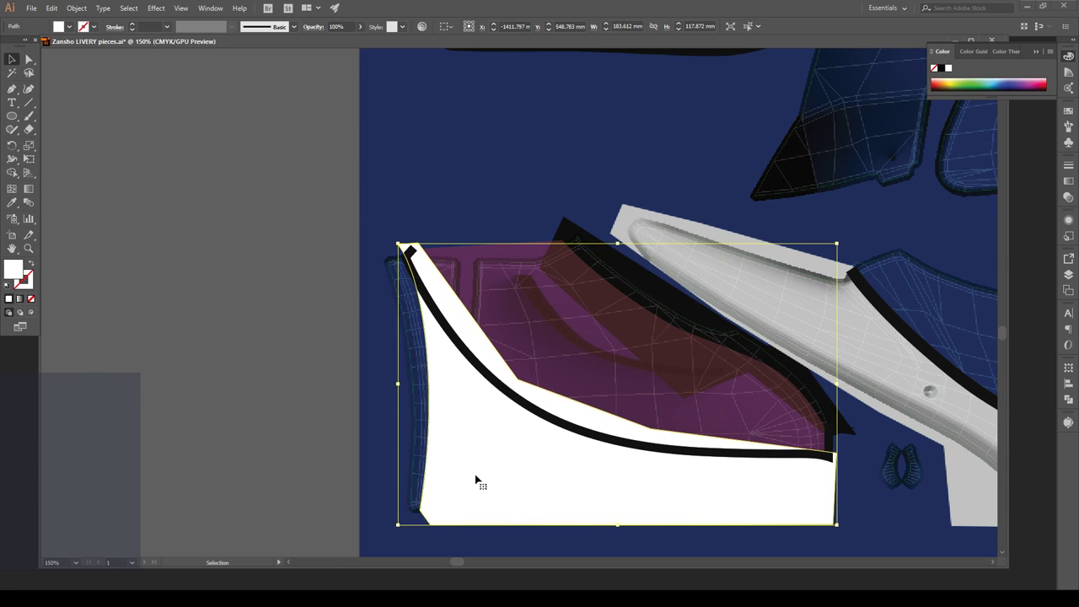
key("Right")
key("Right")
key("Right")
key("Right")
key("Right")
key("Right")
key("Right")
key("Right")
key("Right")
key("Right")
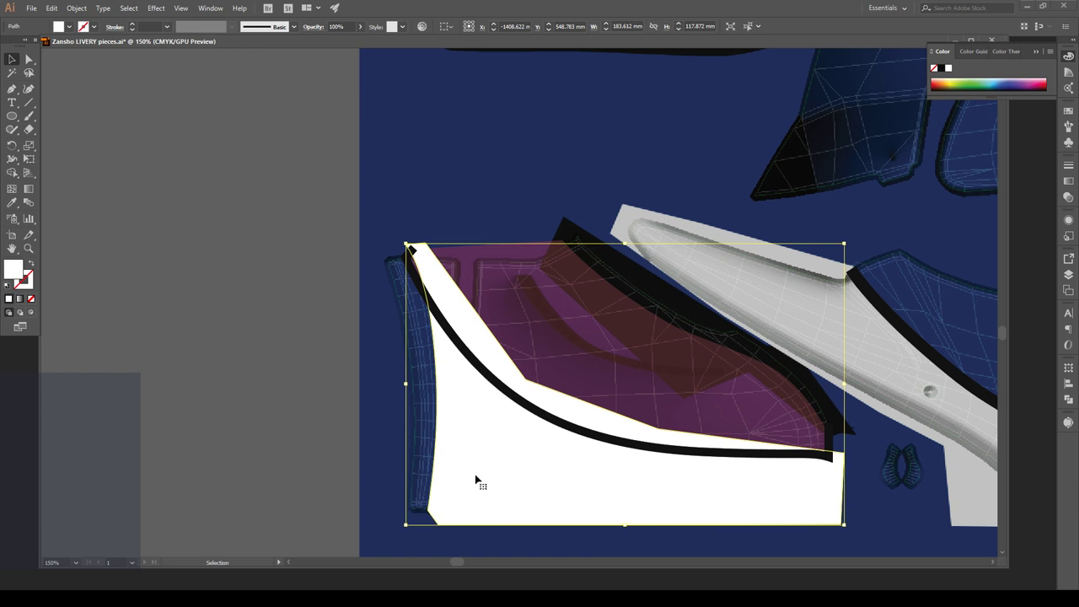
key("Left")
key("Left")
key("Left")
Step: Compare with the right front corner piece and nudge its white shape about 2 mm to the right
key("space")
left_click_drag(752, 337, 250, 325)
left_click_drag(783, 323, 269, 342)
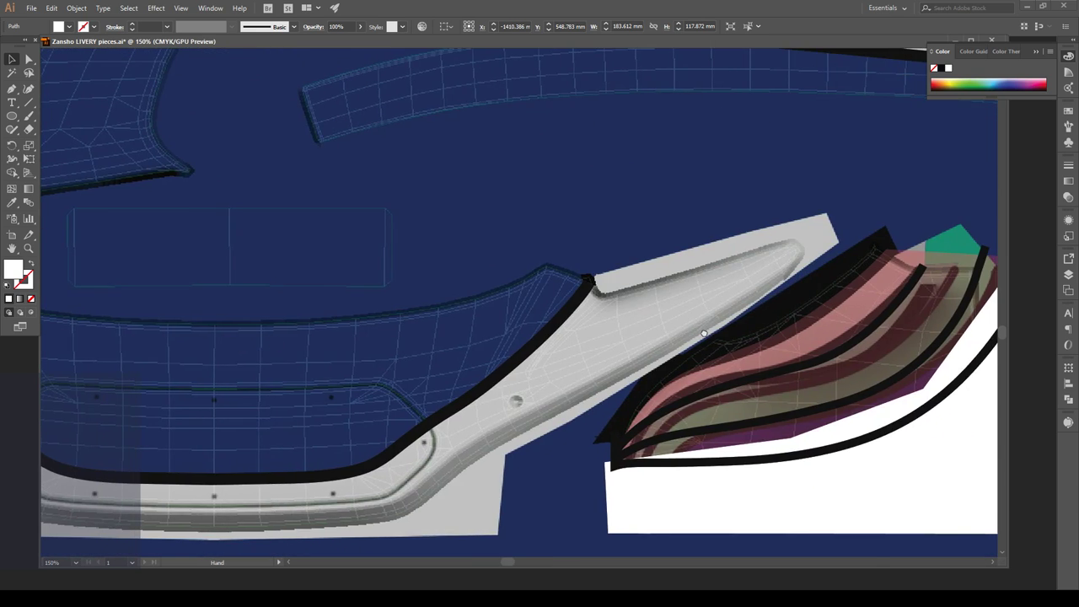
left_click_drag(704, 334, 423, 333)
left_click_drag(684, 136, 948, 451)
left_click_drag(613, 378, 443, 152)
left_click_drag(975, 325, 523, 236)
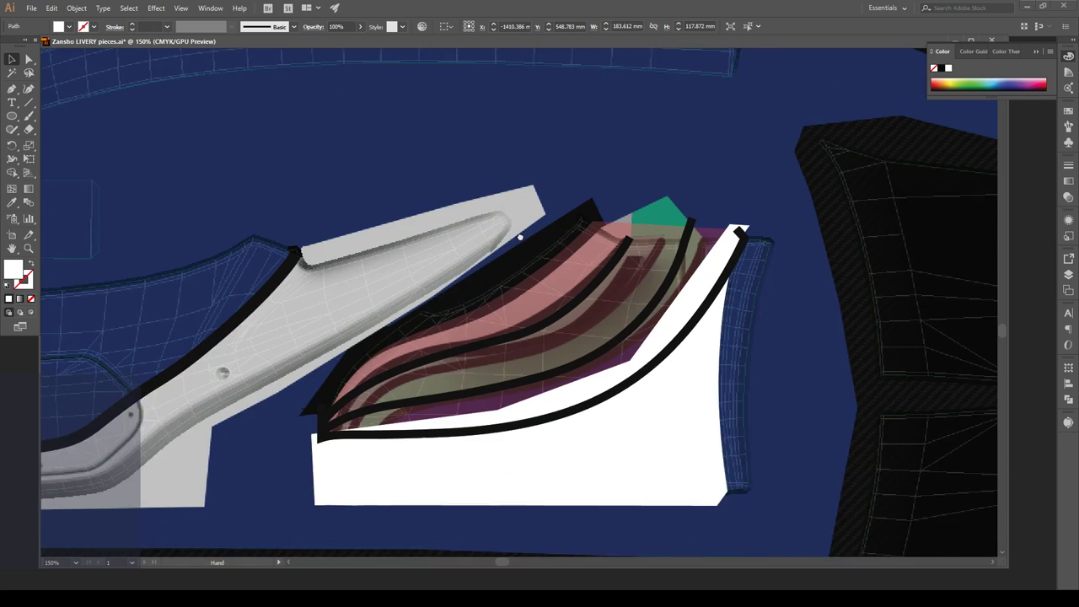
key("Right")
key("Right")
key("Right")
key("Right")
key("Right")
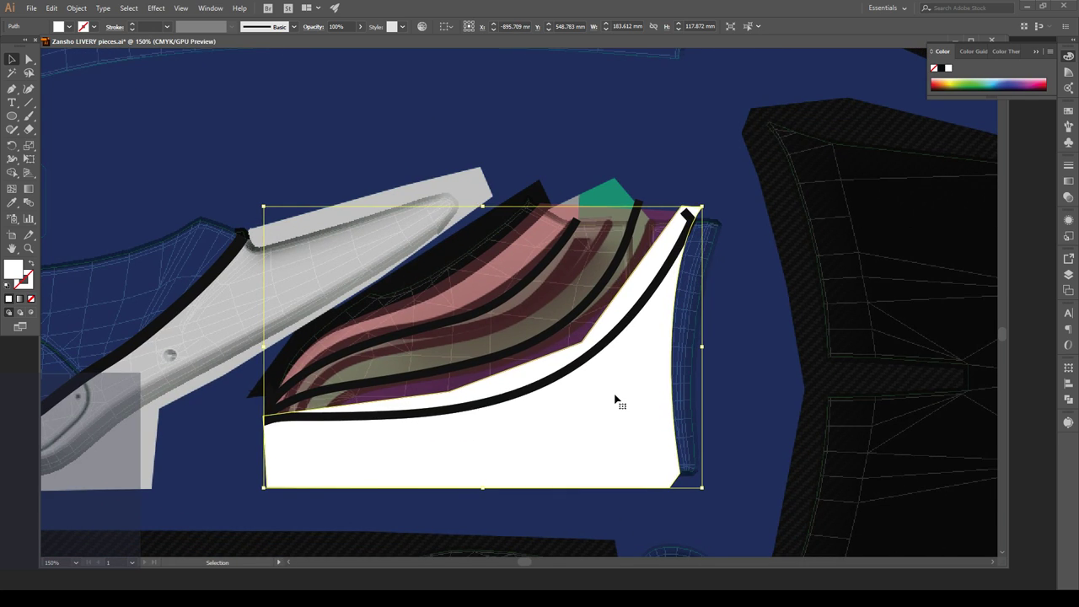
Step: Select the mirrored white shape on the left corner piece again and fine-tune its position about 1.4 mm to the right
left_click(550, 159)
left_click_drag(228, 230, 961, 222)
left_click_drag(229, 303, 924, 287)
left_click(503, 426)
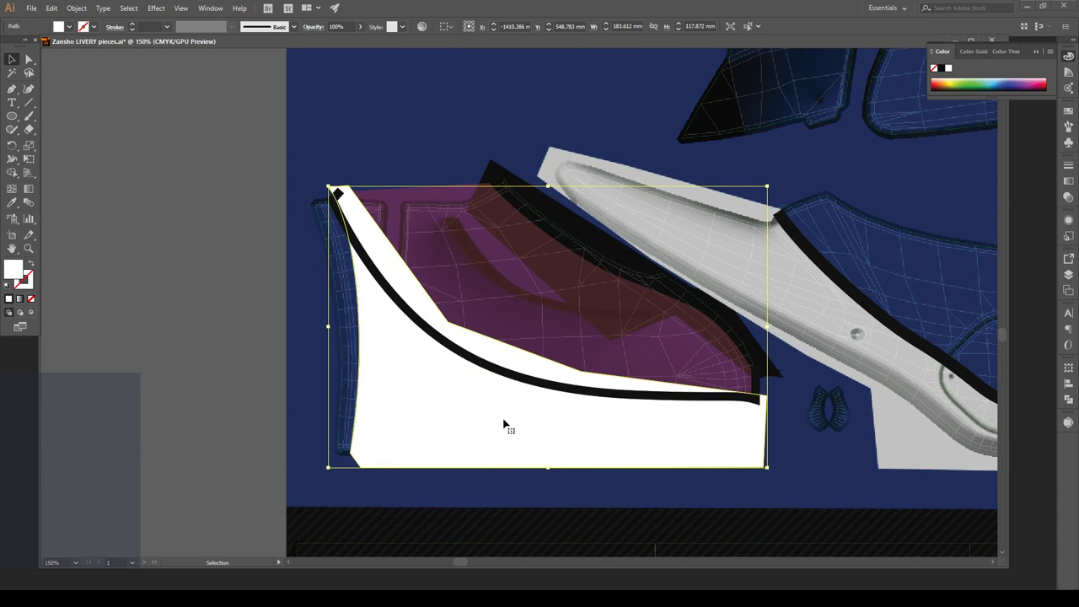
key("Right")
key("Right")
key("Right")
key("Right")
key("Right")
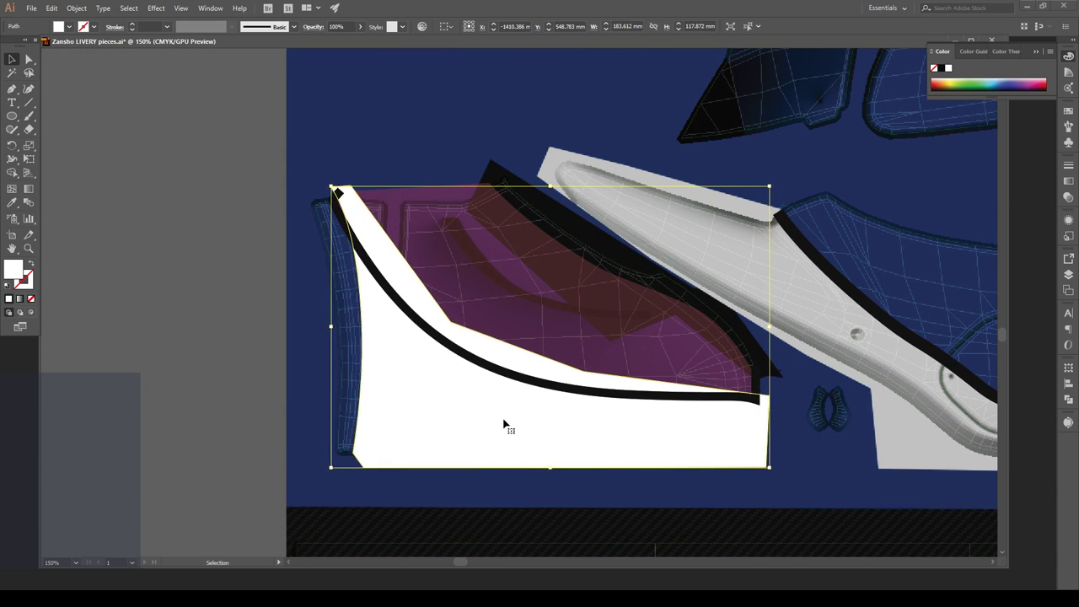
key("Left")
key("Left")
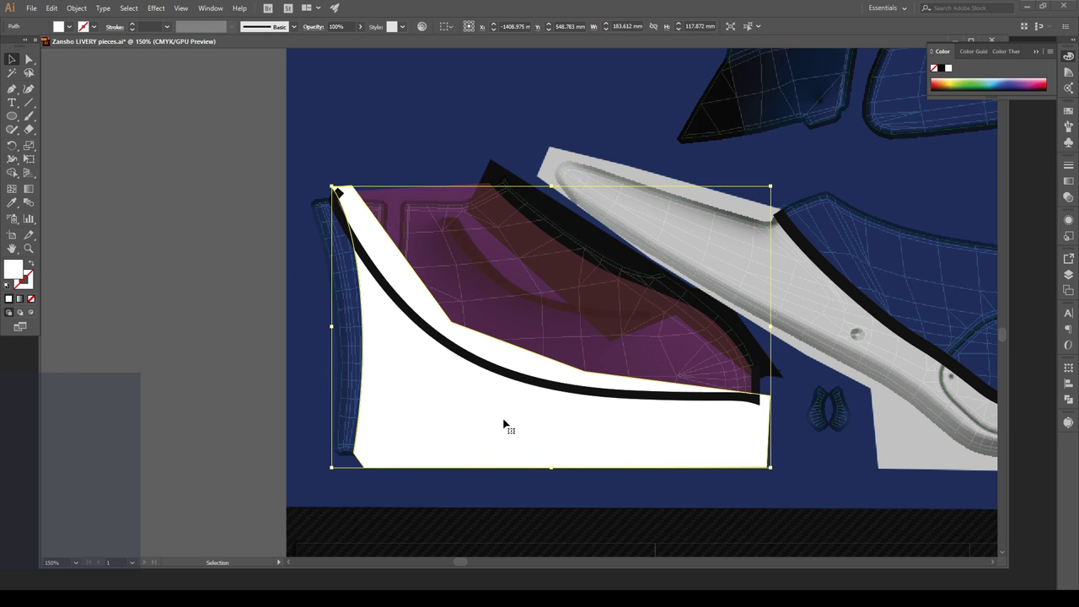
Step: Compare the white shapes on the left and right front corner pieces against their wireframes
left_click(543, 107)
left_click_drag(843, 341, 366, 282)
left_click_drag(809, 293, 231, 317)
left_click_drag(616, 281, 973, 325)
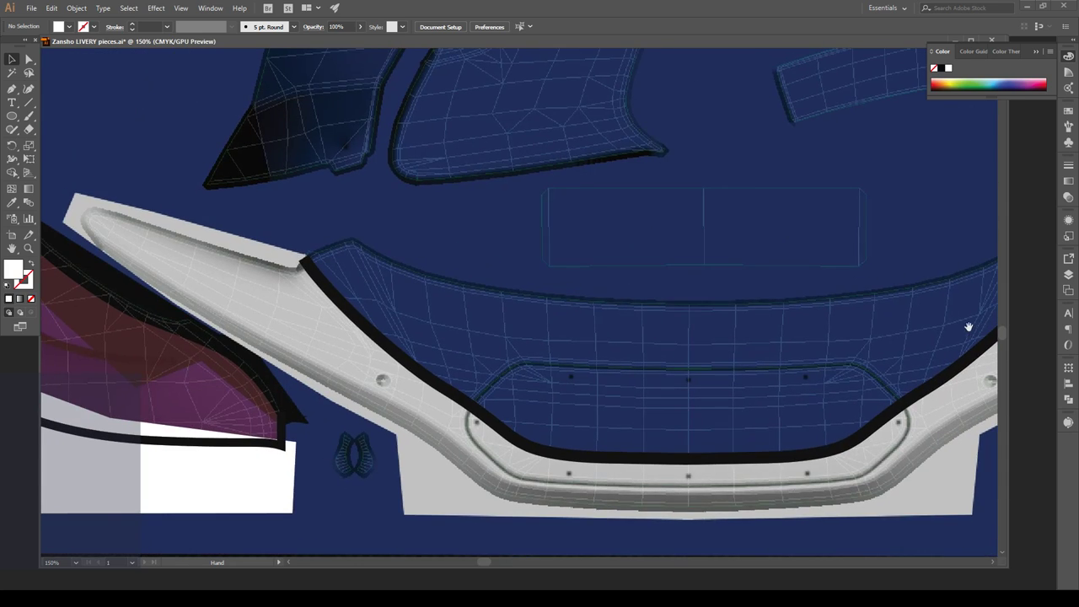
left_click_drag(358, 262, 785, 301)
left_click(358, 430)
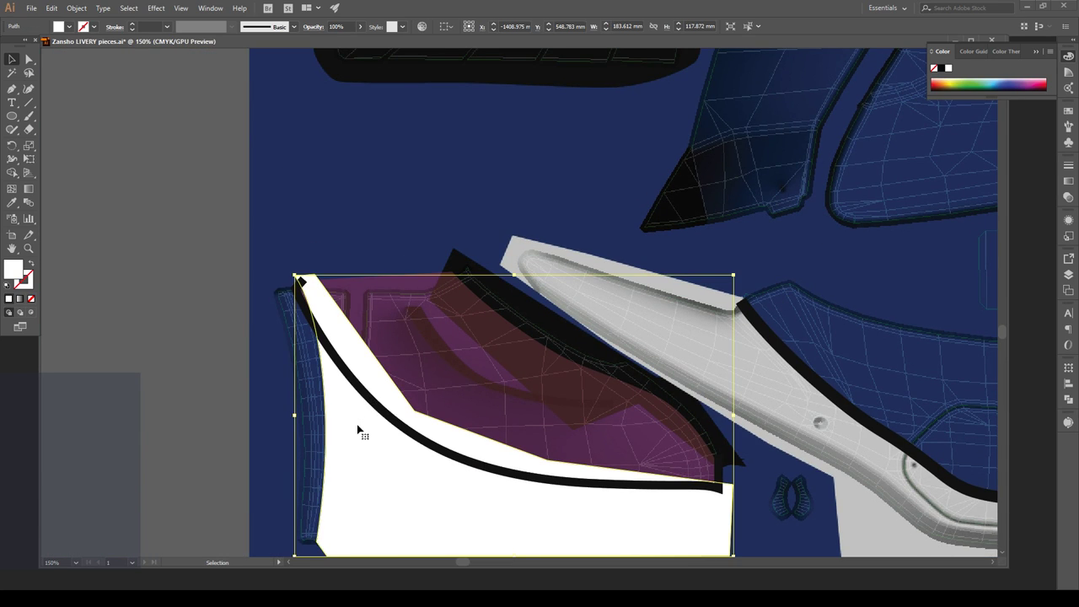
left_click_drag(899, 326, 405, 318)
scroll(438, 329, "down", 3)
left_click_drag(828, 240, 357, 331)
left_click_drag(116, 322, 604, 346)
left_click_drag(286, 313, 842, 322)
left_click(362, 294)
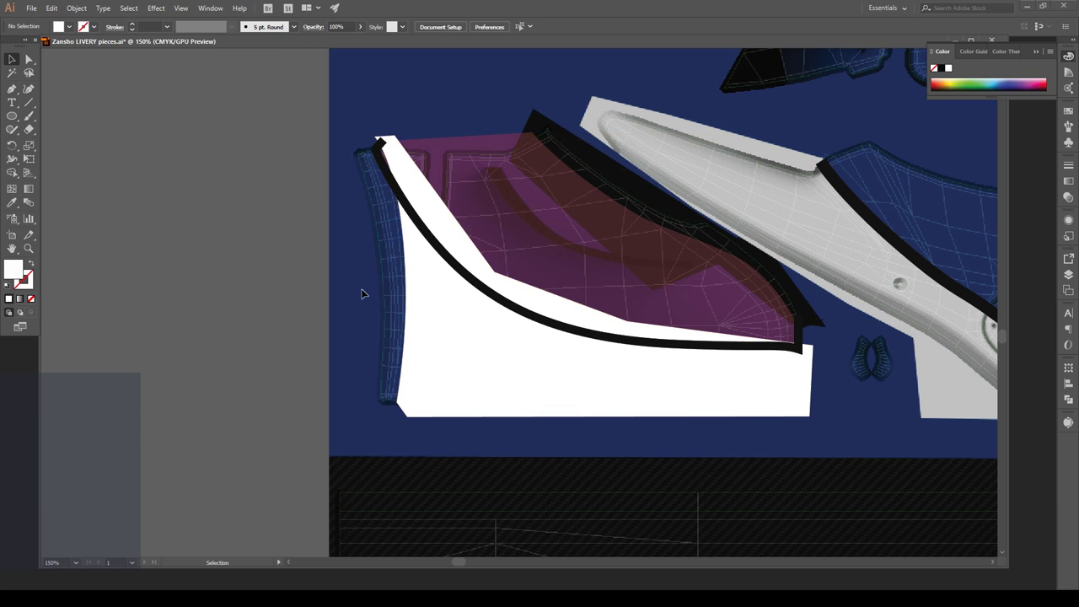
Step: Select the white shapes on both front corner pieces for copying and switch to the Zansho livery document in Photoshop
left_click(480, 362)
key("z")
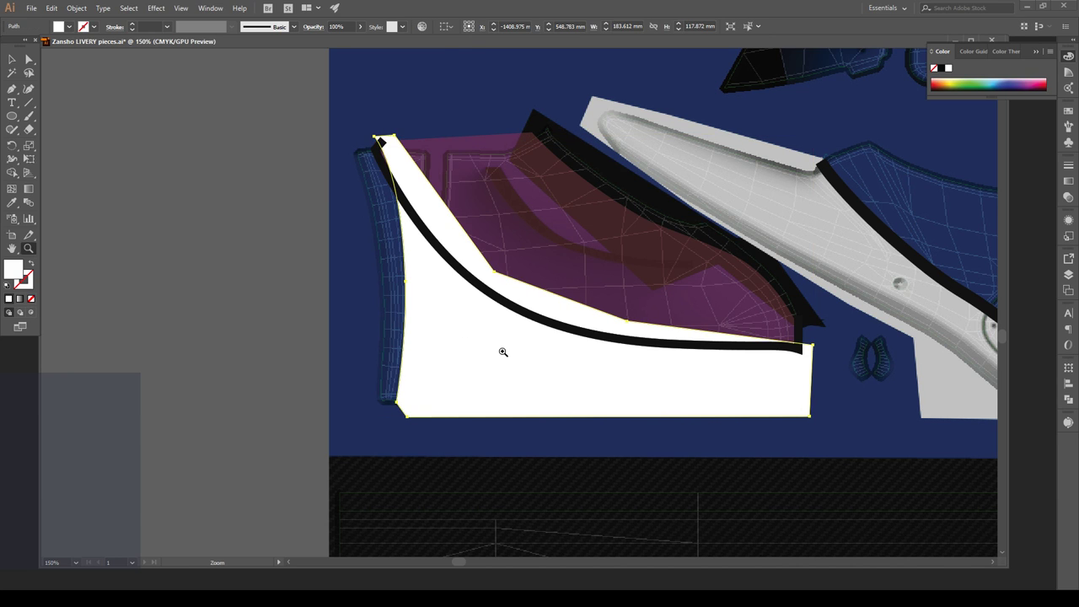
left_click(664, 344, "alt")
left_click(661, 343, "alt")
left_click(833, 310, "alt")
left_click(14, 60)
left_click(554, 302)
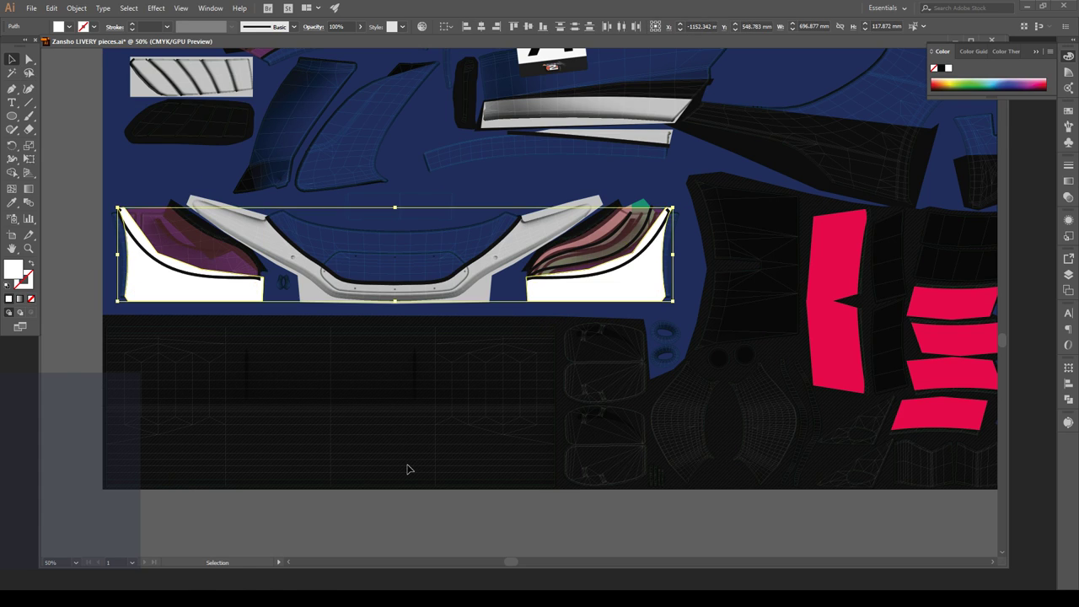
key("a")
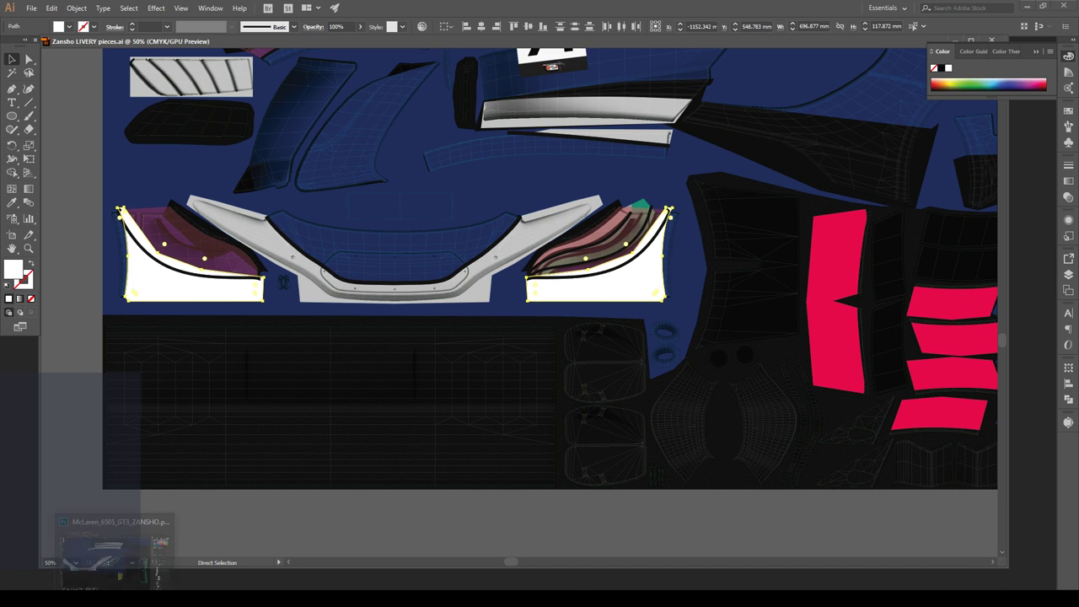
key("alt+Tab")
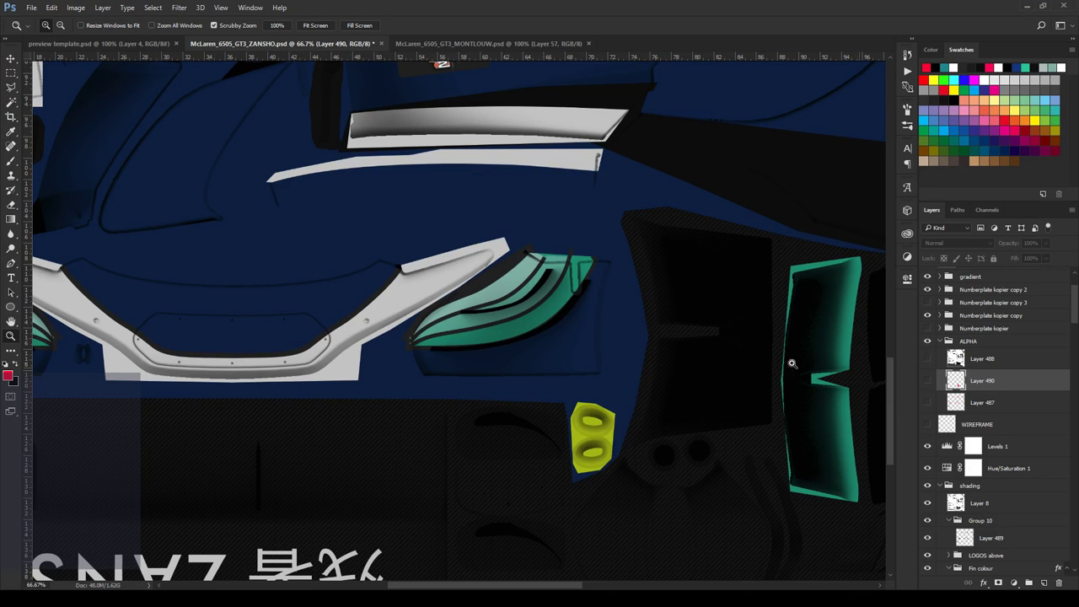
Step: Hide the shading layer, Layer 8, to reveal the flat livery colours
key("v")
left_click(954, 502)
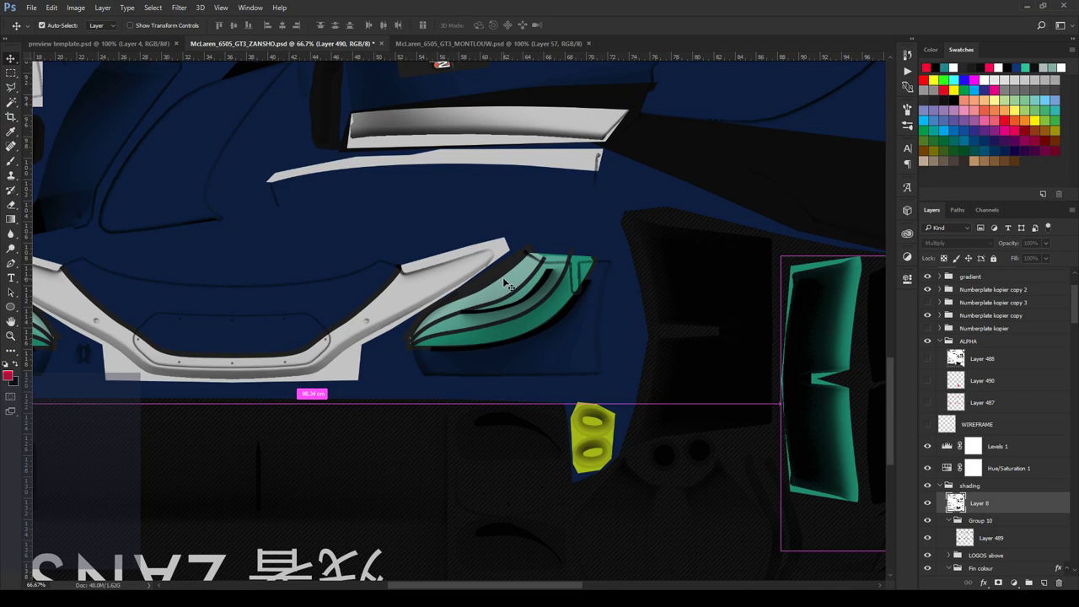
left_click(929, 504)
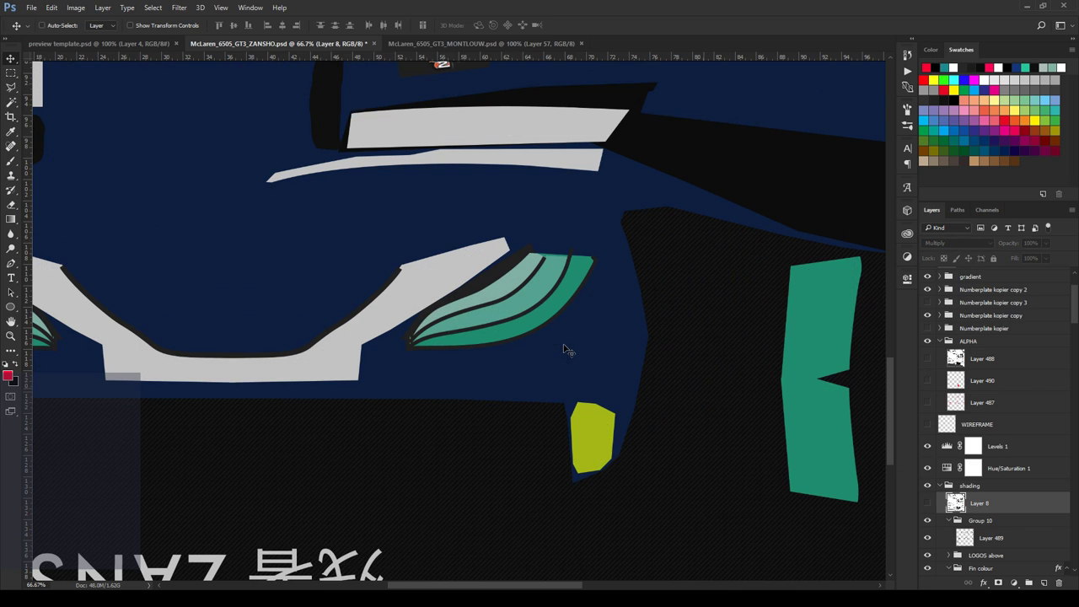
Step: Add a new empty layer directly beneath Vector Smart Object copy 3 in the livery group
left_click(590, 291, "ctrl")
scroll(986, 503, "down", 2)
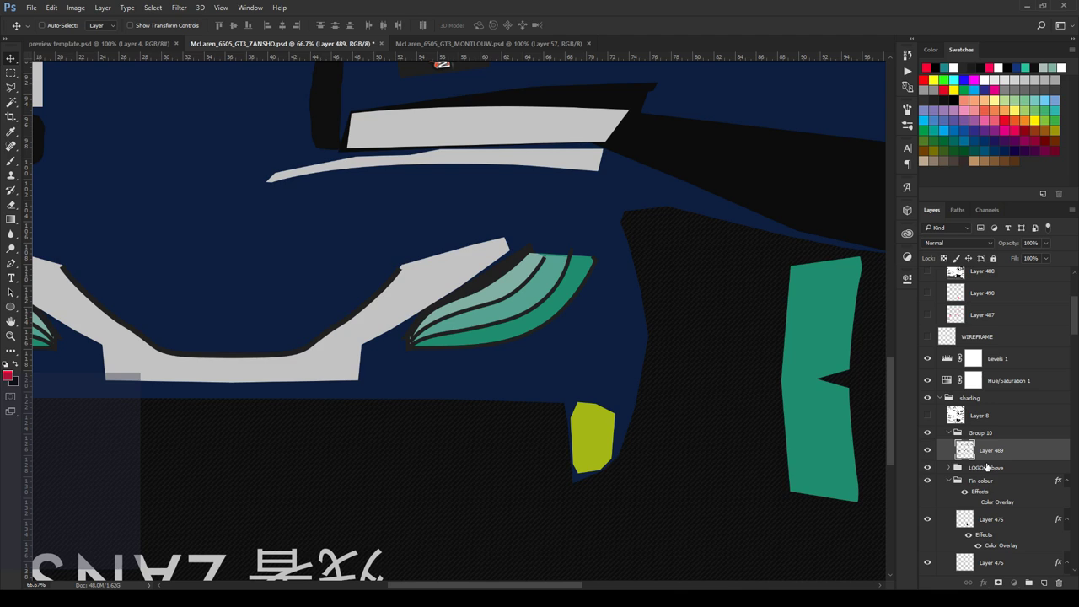
left_click(988, 468)
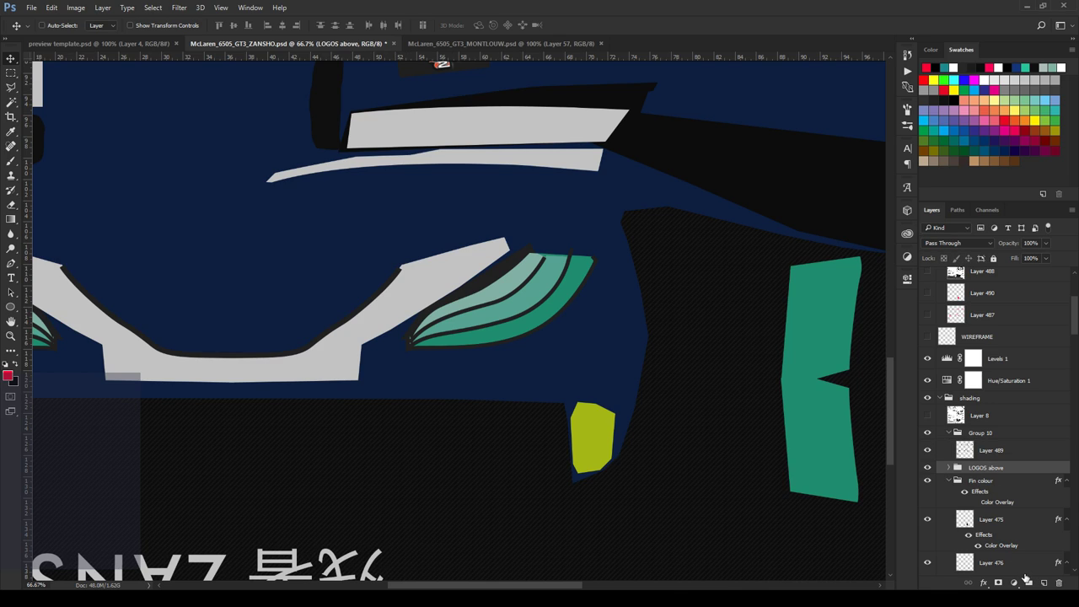
scroll(1020, 548, "down", 6)
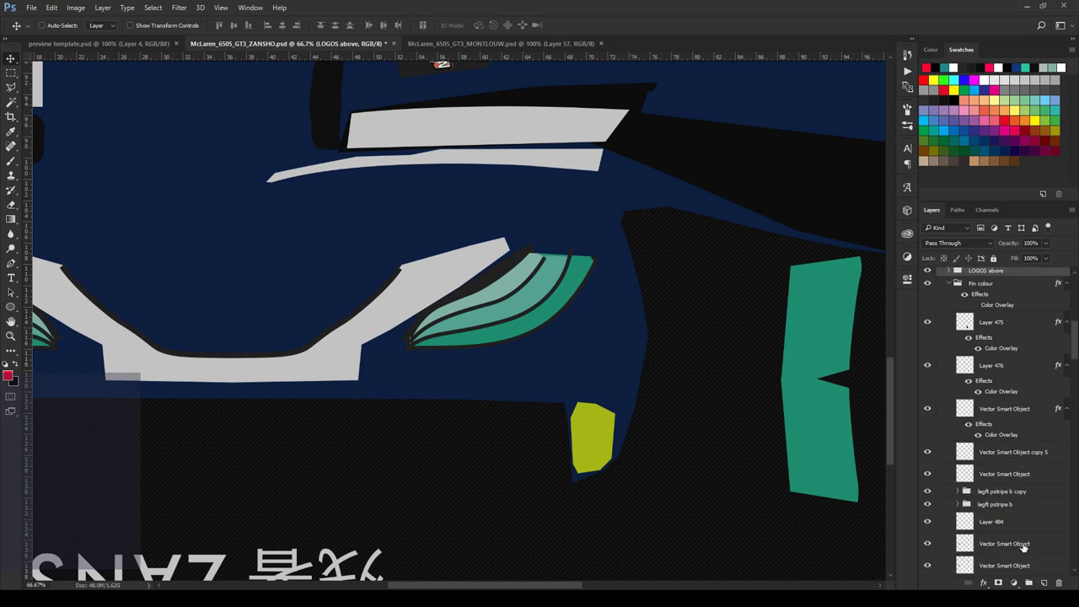
key("ctrl")
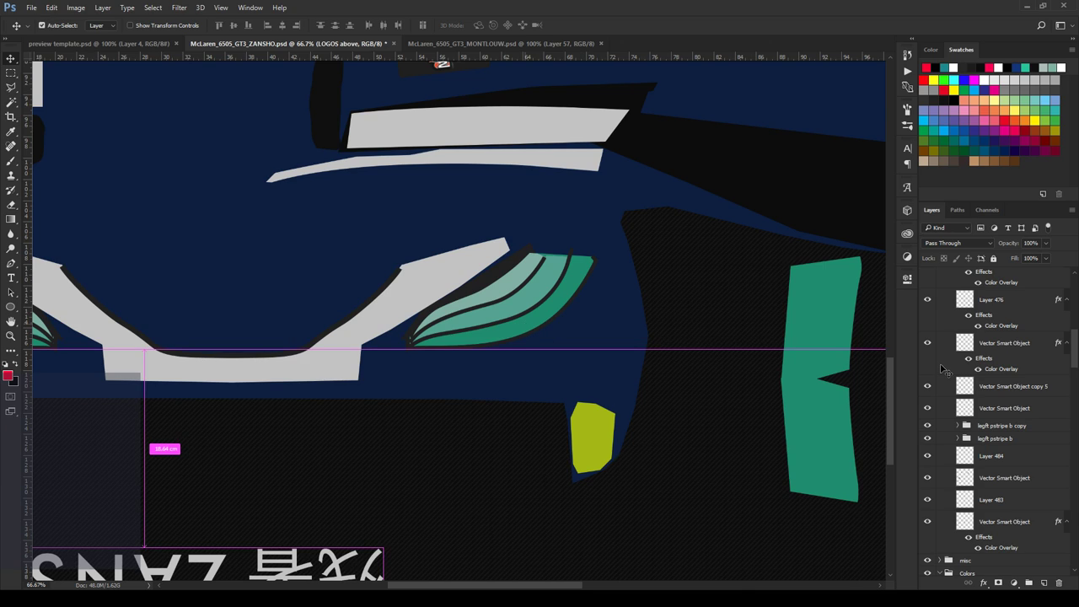
left_click(672, 363)
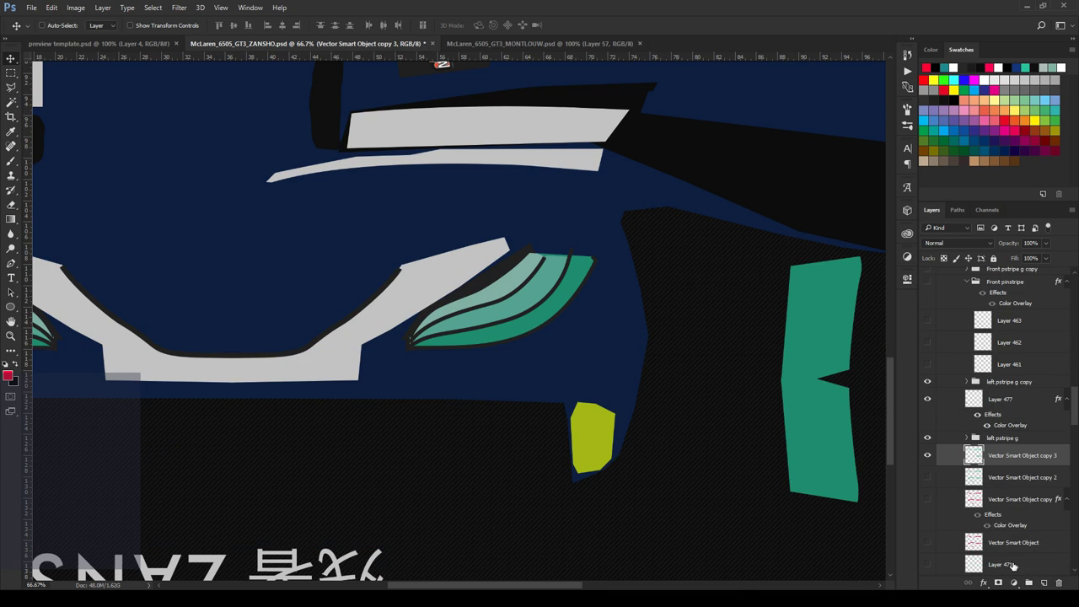
left_click(999, 478)
left_click(1045, 583)
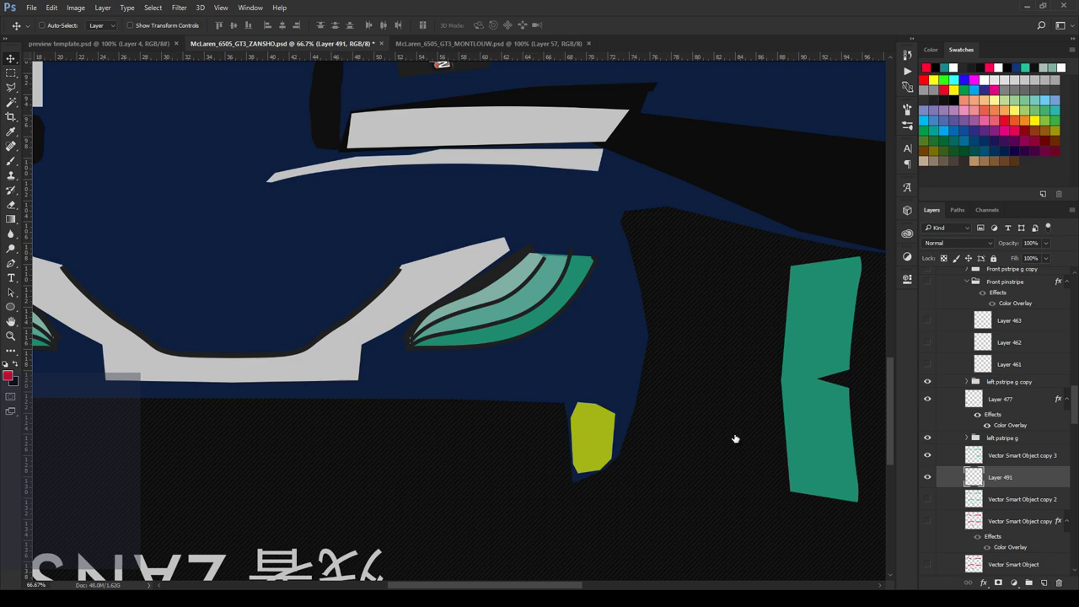
Step: Paste the copied white shapes as a smart object and place them over the two front corner pieces
key("ctrl+v")
left_click(485, 189)
left_click(590, 182)
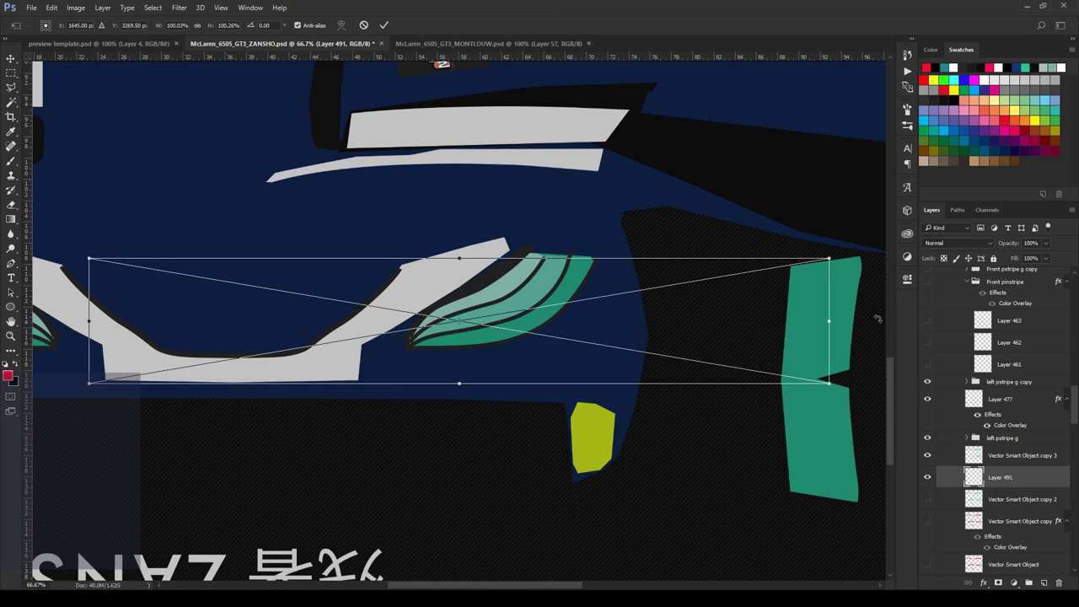
left_click_drag(688, 346, 456, 351)
left_click(383, 26)
Step: Show the Layer 8 shading again over the livery
left_click_drag(1074, 363, 1073, 290)
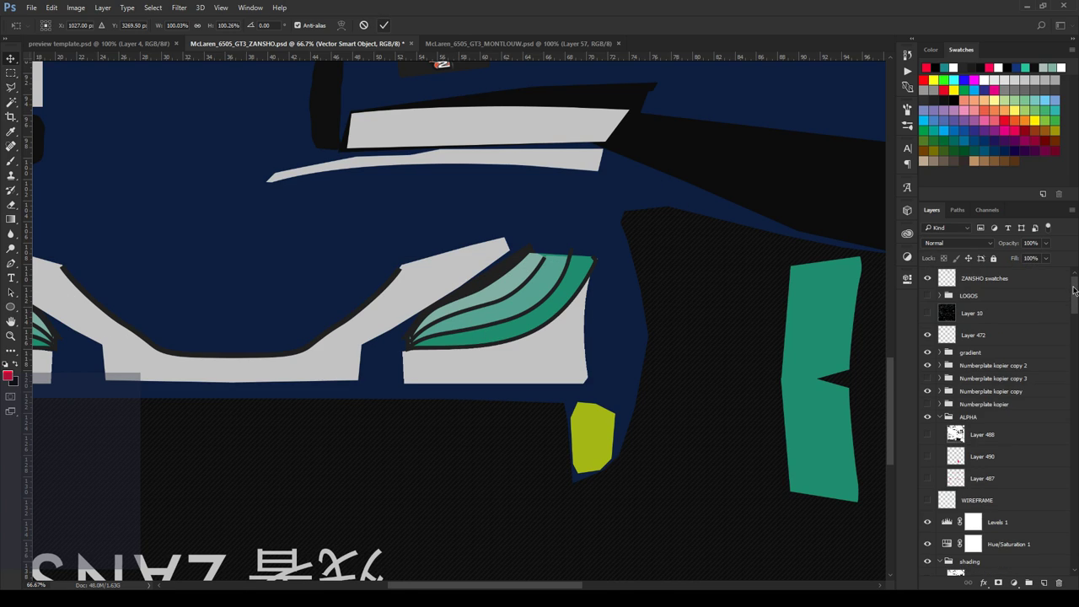
scroll(1074, 293, "down", 5)
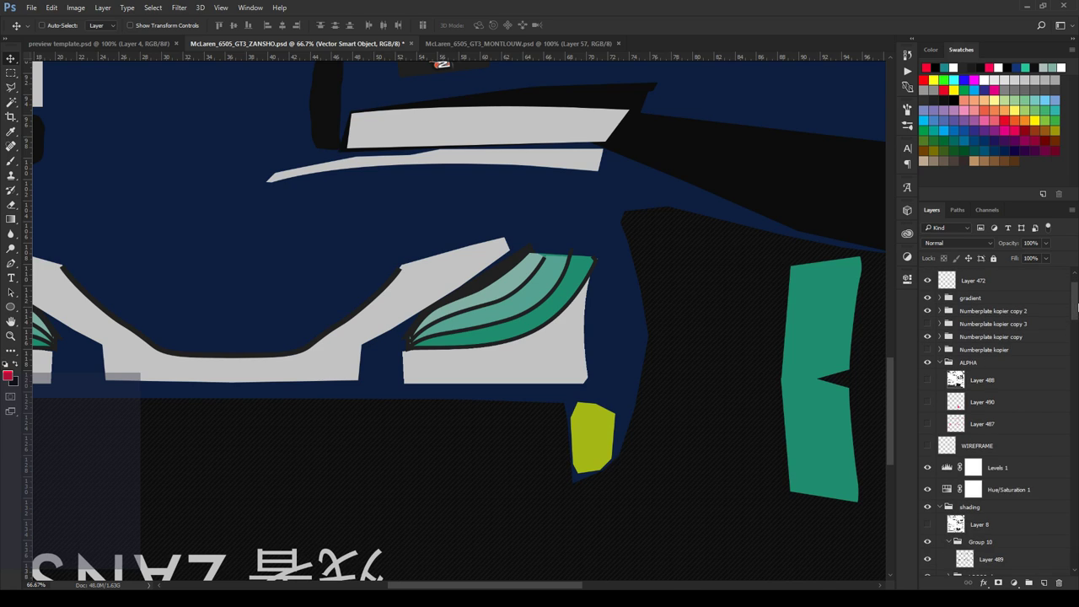
left_click(926, 475)
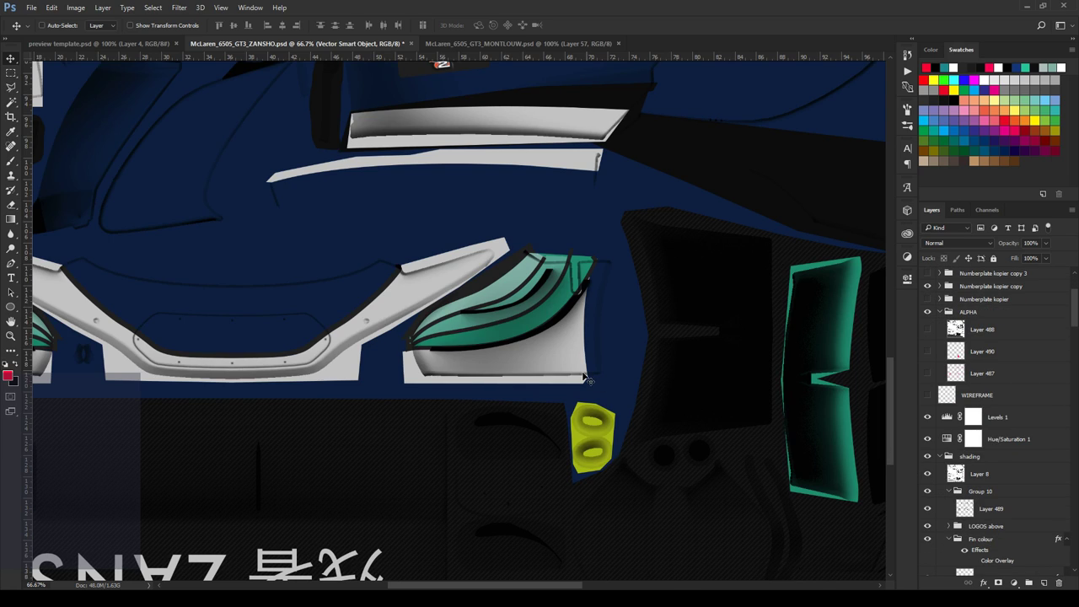
Step: Nudge the pasted white shapes slightly to the right to line up with the shading of both corner pieces
left_click_drag(594, 329, 581, 329)
left_click_drag(349, 295, 655, 299)
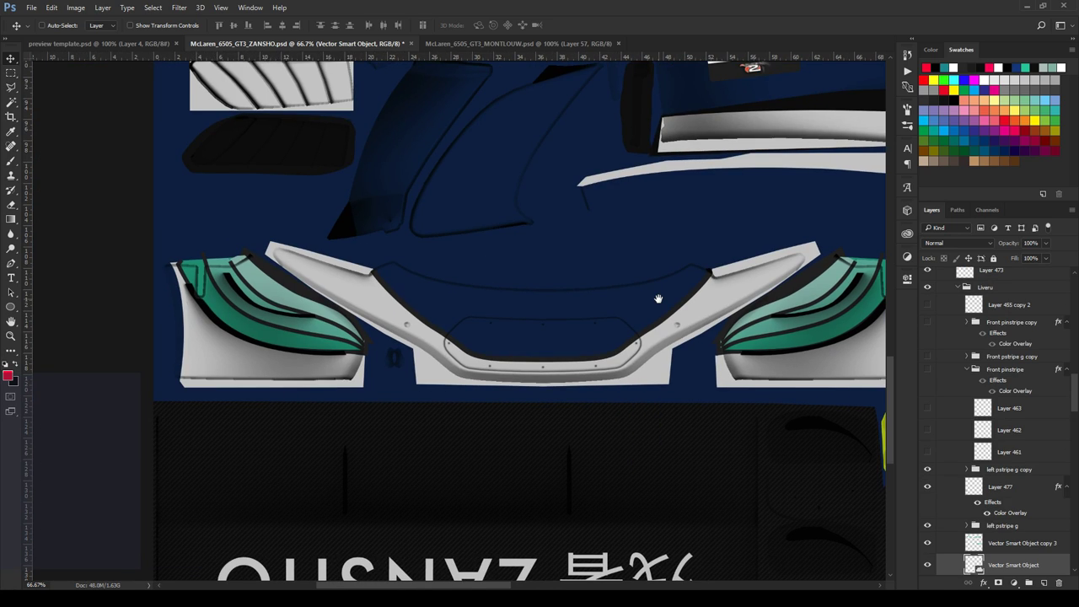
key("ctrl")
key("Right")
key("Right")
key("Right")
key("Right")
key("Right")
key("Right")
key("Right")
key("Right")
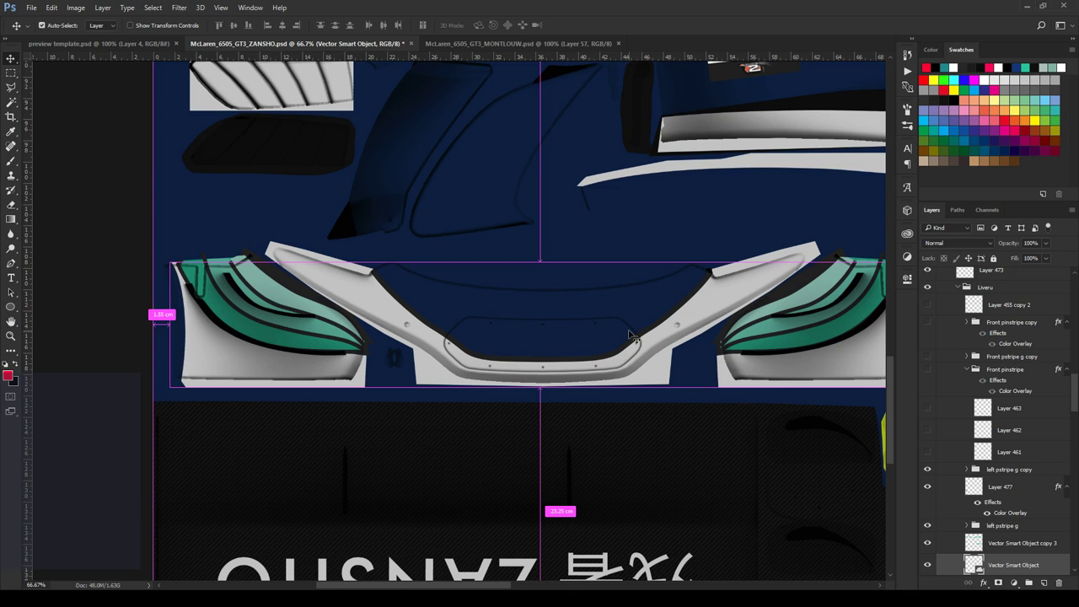
Step: Show the WIREFRAME layer and fine-tune the white shapes' horizontal position against both corner pieces
left_click_drag(1075, 399, 1069, 290)
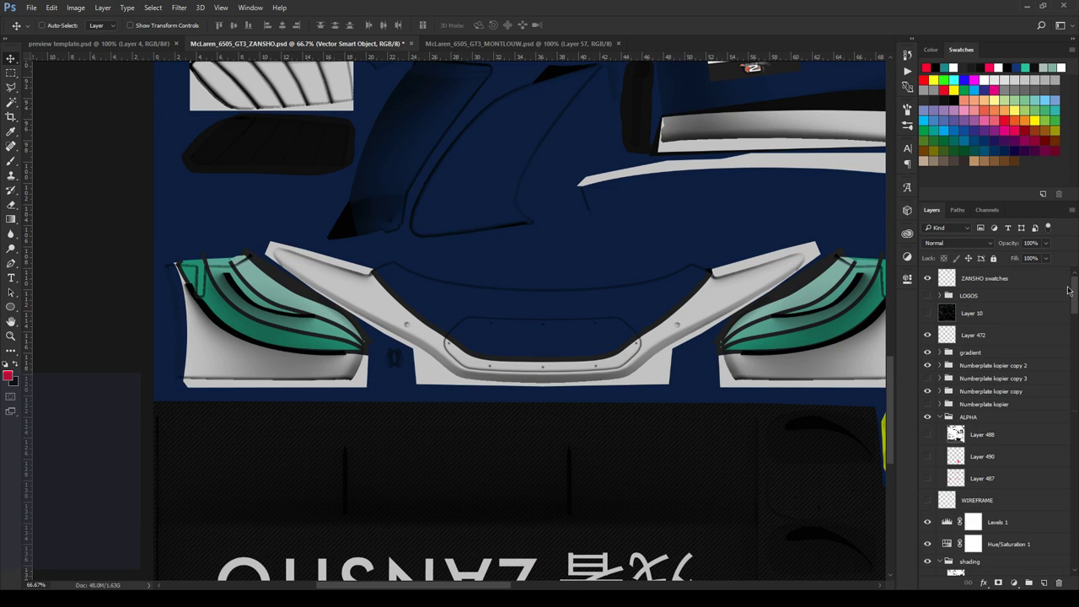
left_click(928, 500)
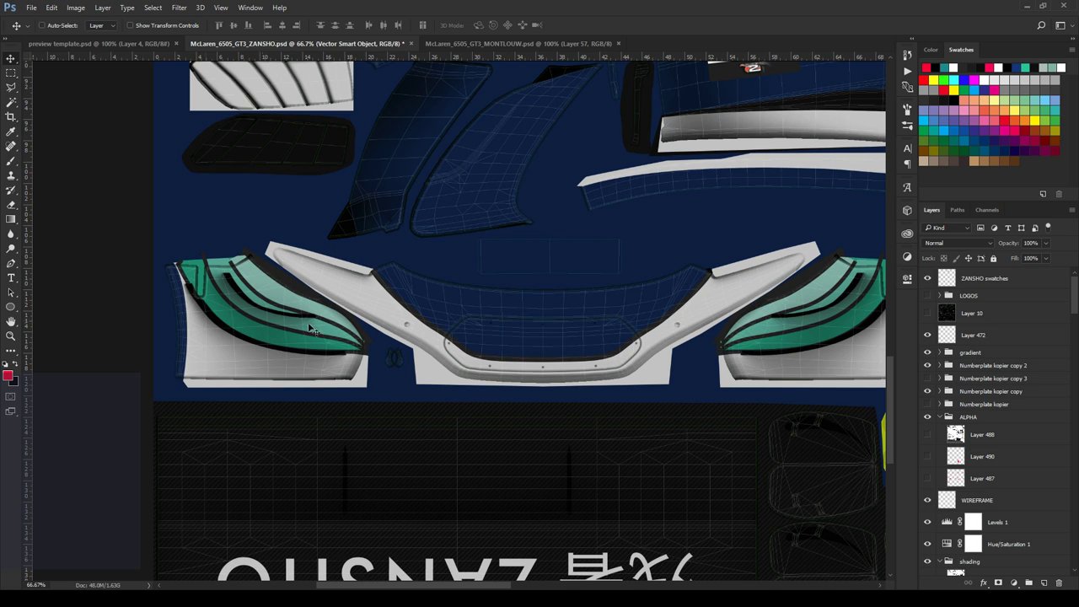
left_click_drag(702, 317, 491, 310)
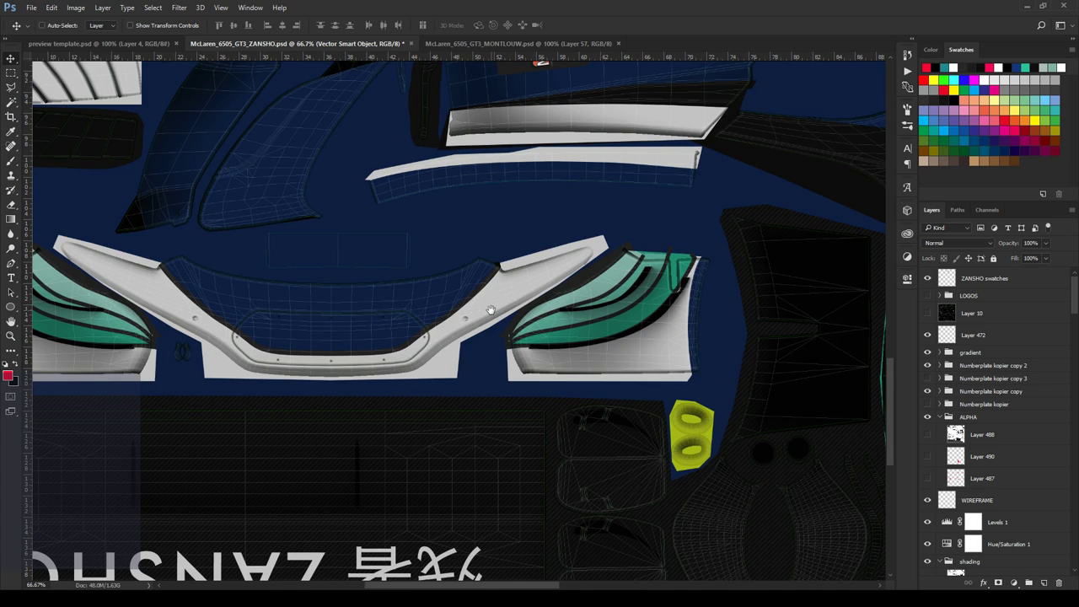
key("ctrl")
left_click(495, 315, "ctrl")
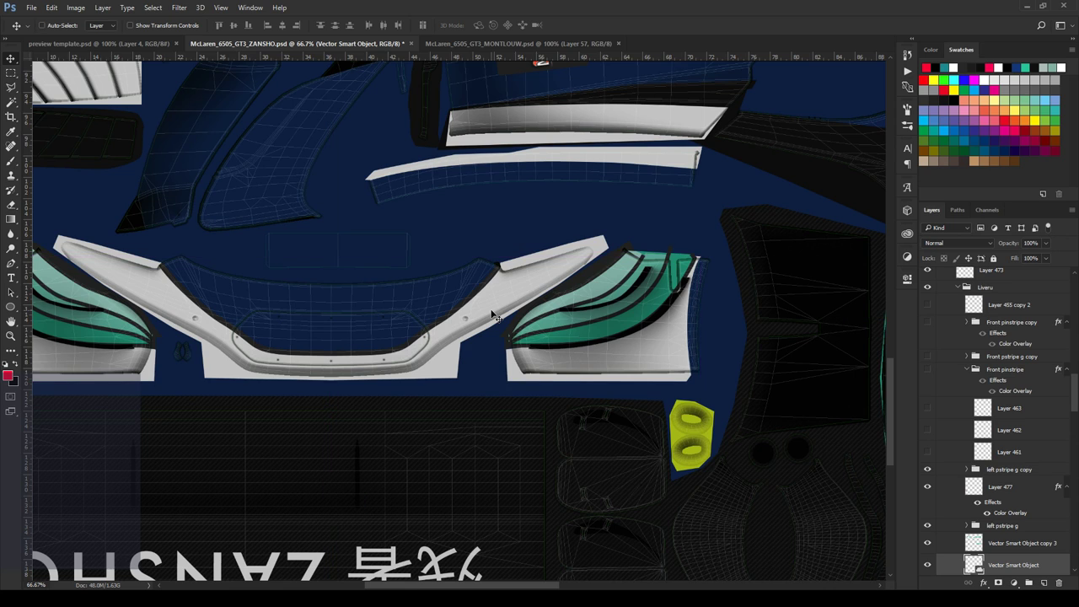
Step: Check the front section as a whole and hide the WIREFRAME layer
key("z")
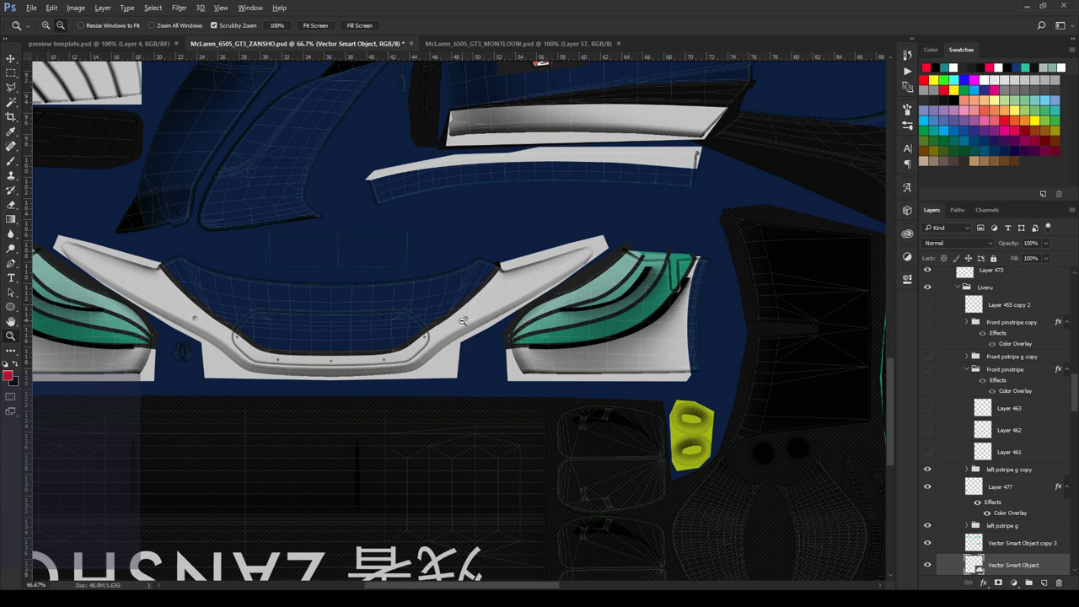
left_click(462, 321, "alt")
left_click(462, 321, "alt")
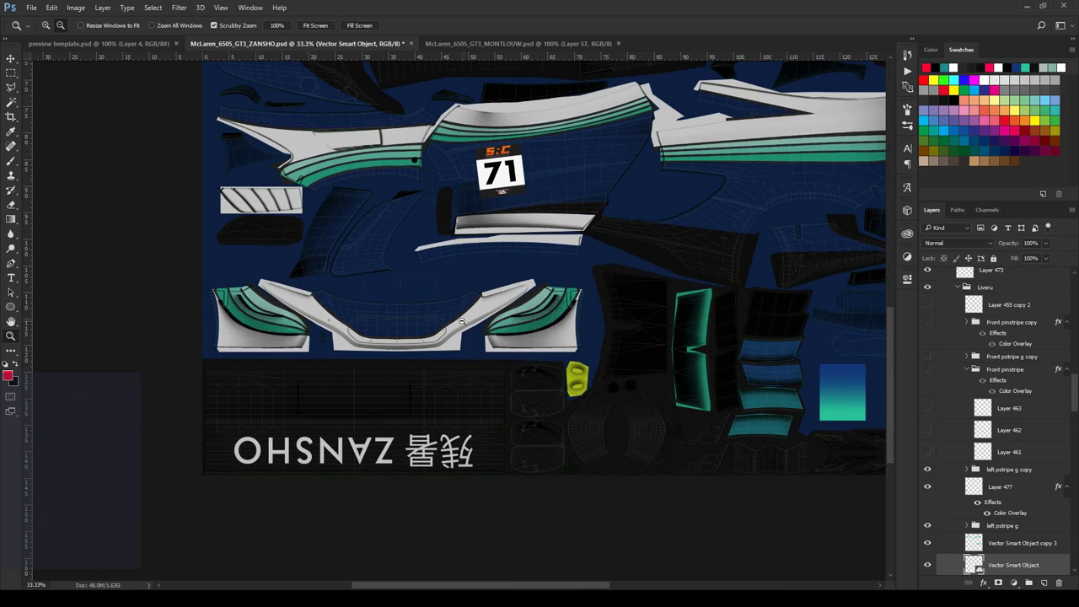
left_click_drag(1075, 375, 1075, 293)
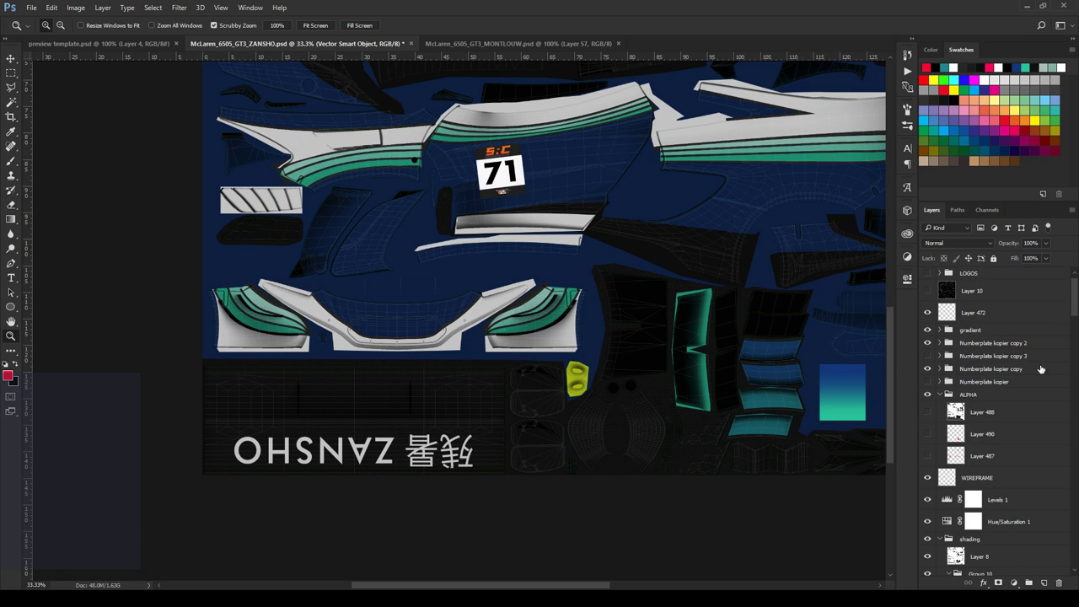
left_click(928, 478)
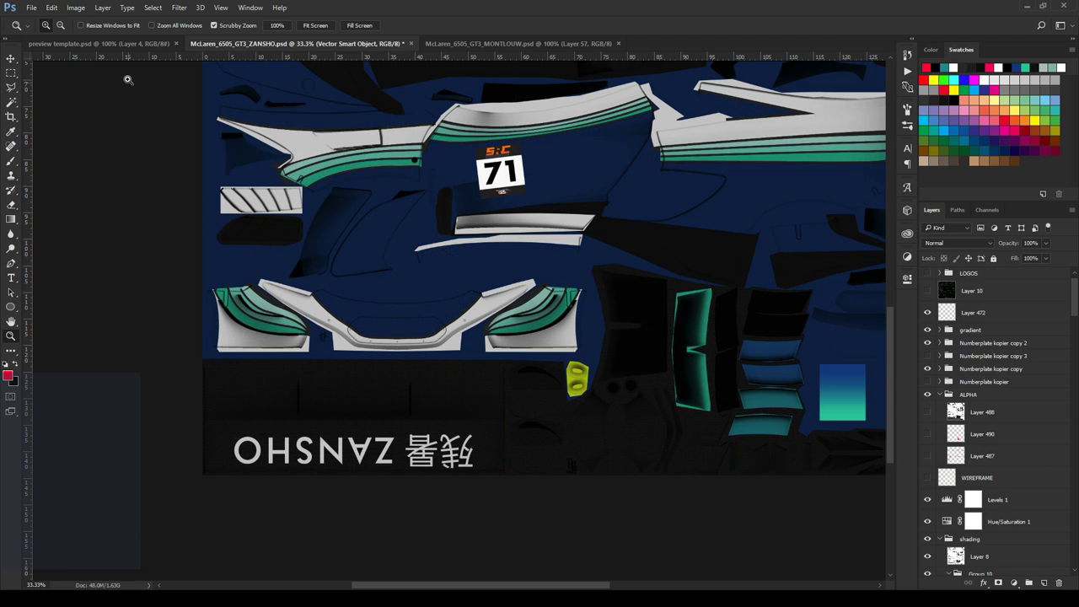
Step: Start saving the livery under a separate file with D3D/DDS as the format
left_click(31, 8)
left_click(82, 135)
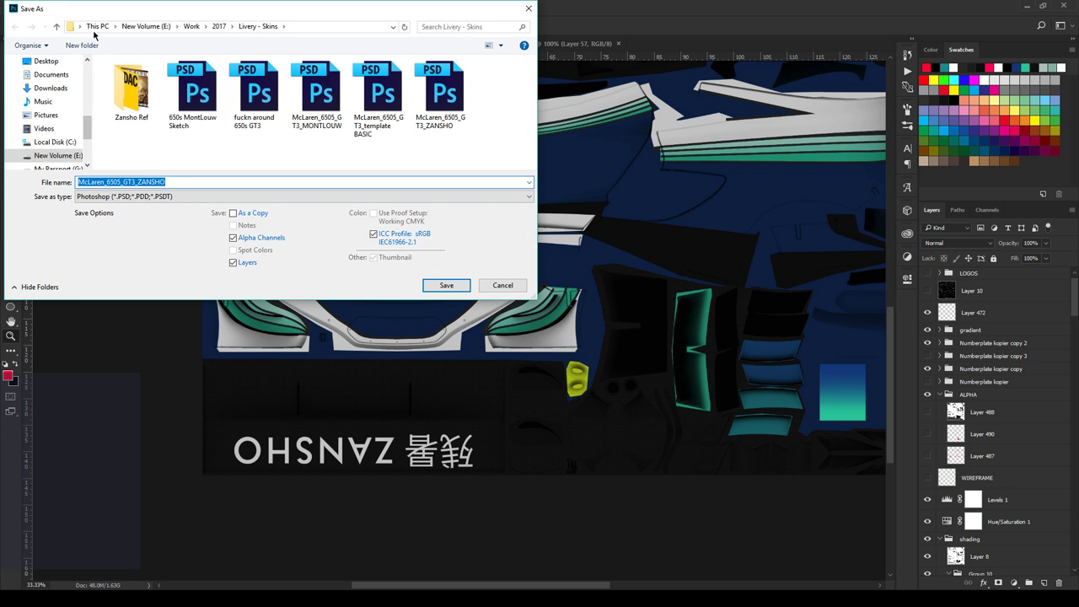
left_click(111, 197)
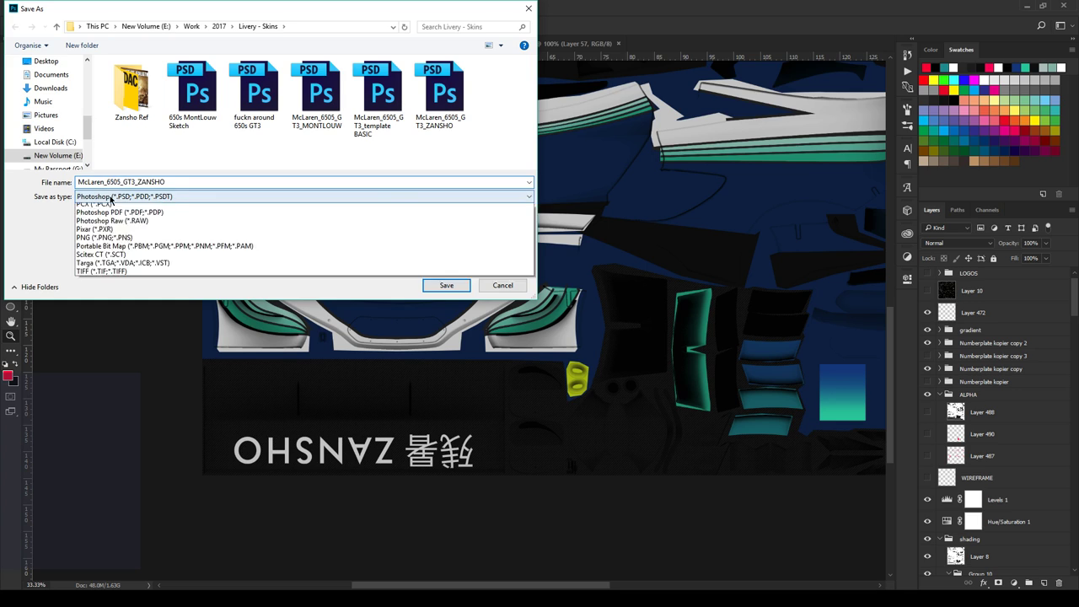
left_click(105, 241)
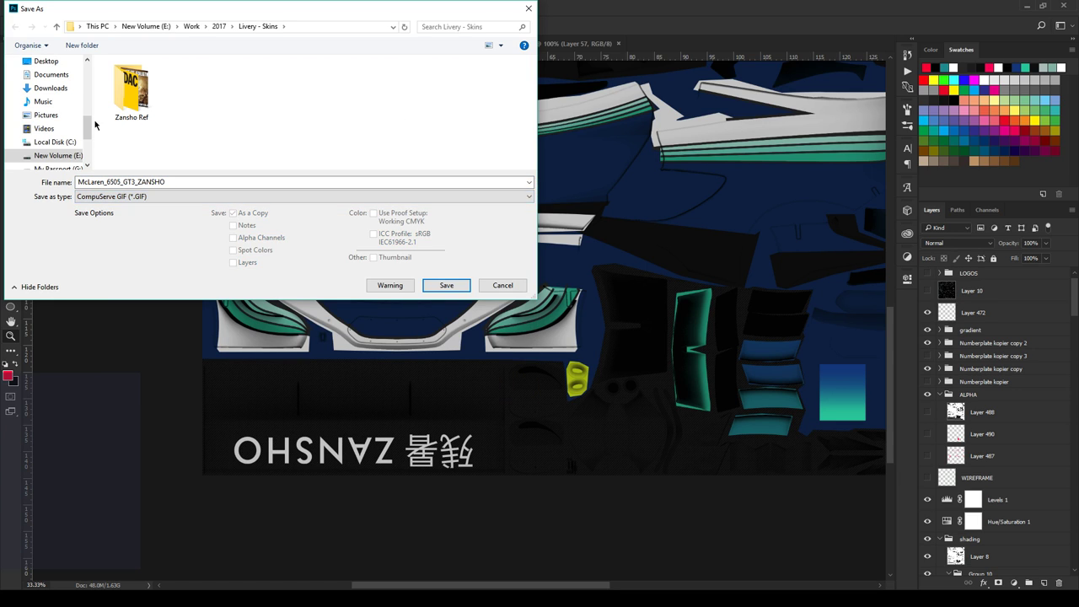
left_click(109, 196)
left_click(101, 243)
Step: Save the skin in the MCL650S-GT3_59 folder as alt_71, replacing the existing file
scroll(85, 135, "up", 10)
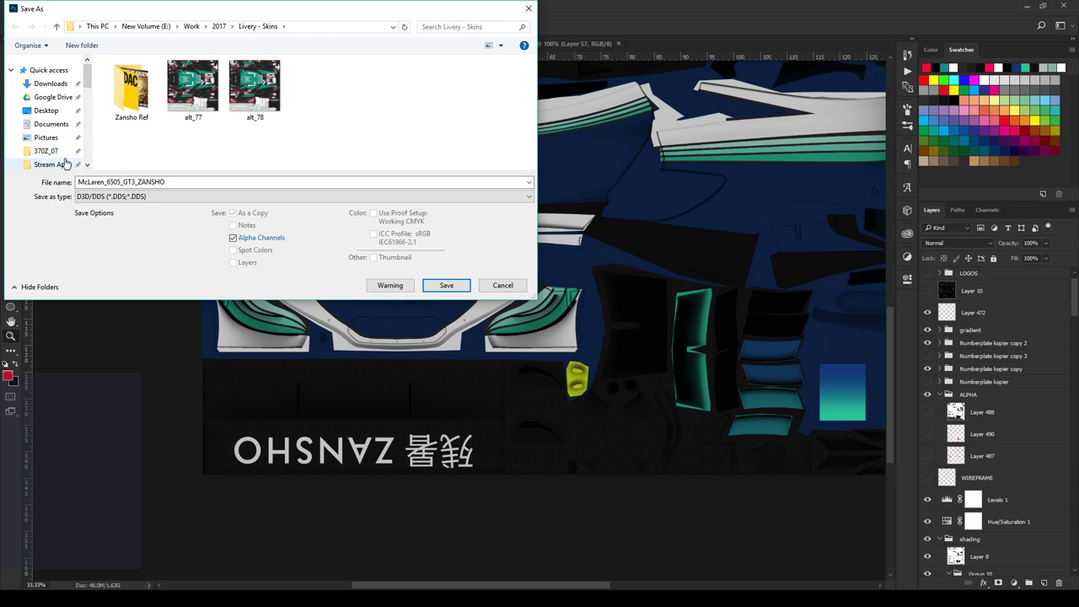
scroll(66, 163, "down", 1)
left_click(50, 142)
left_click(191, 86)
left_click(445, 286)
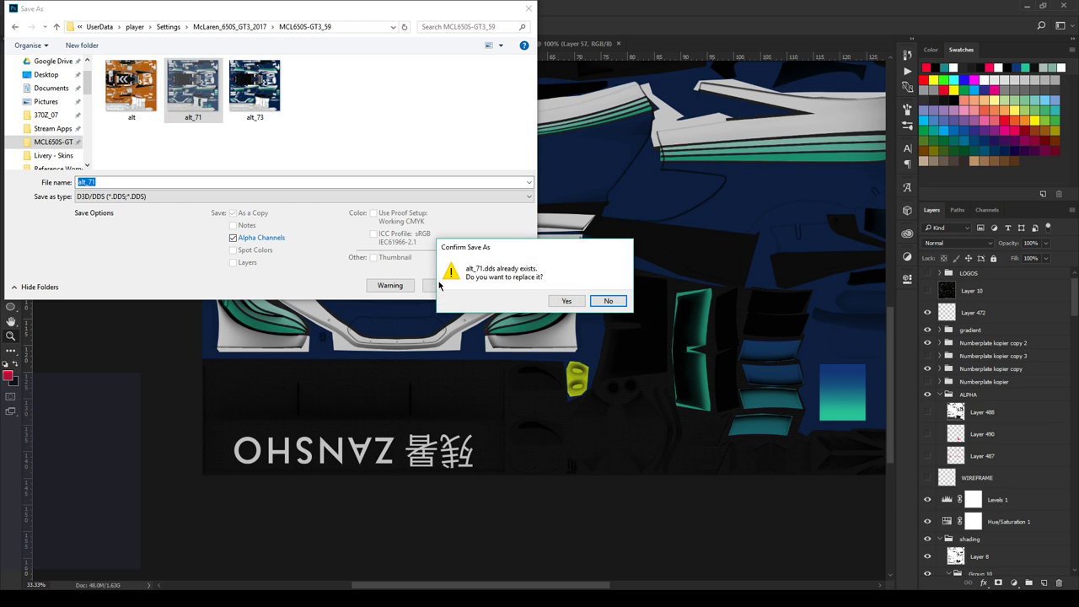
left_click(568, 302)
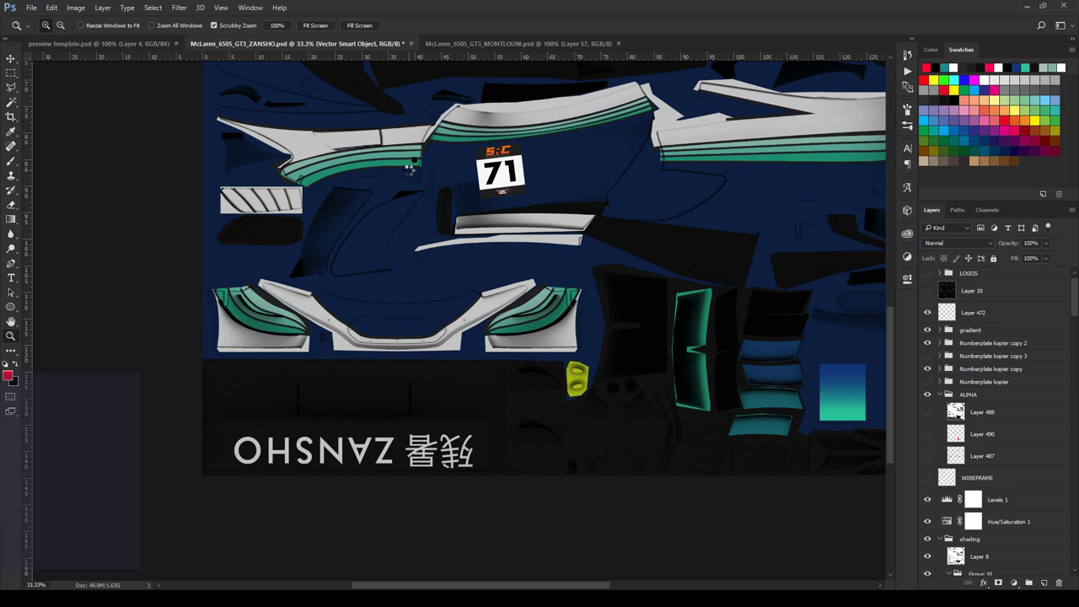
Step: Confirm the DDS export, leave the track in rFactor 2 and open the McLaren 650S GT3 59 in the tuning view
key("Return")
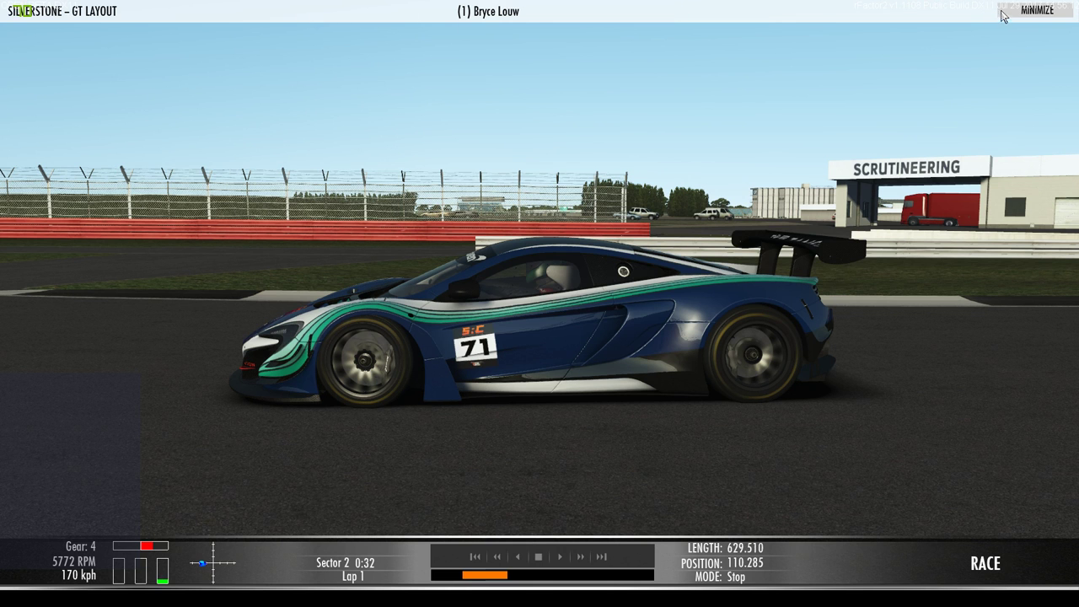
left_click(1037, 10)
left_click(101, 574)
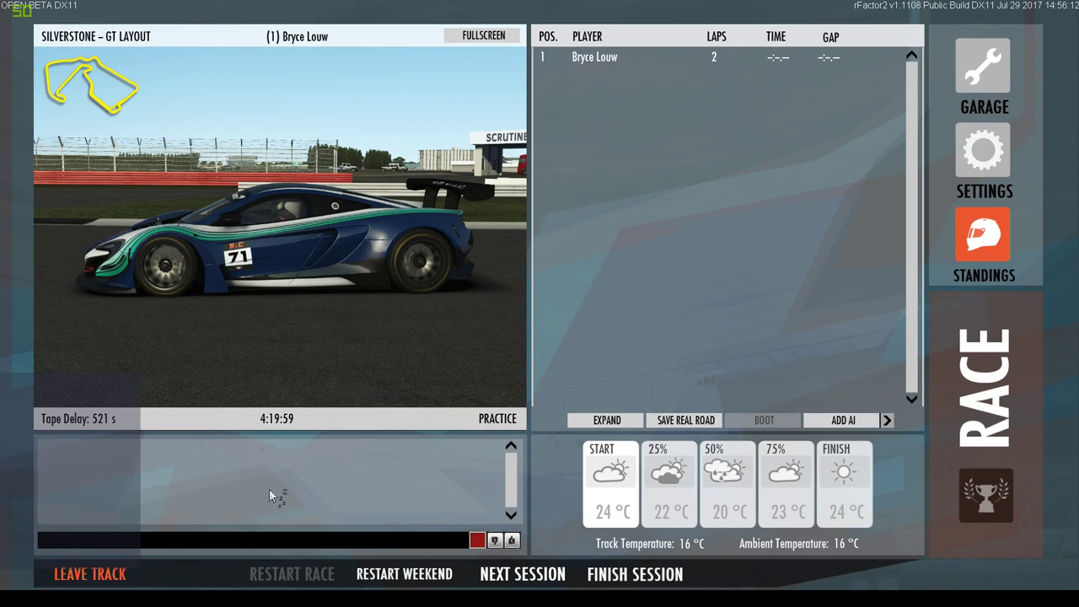
left_click(863, 338)
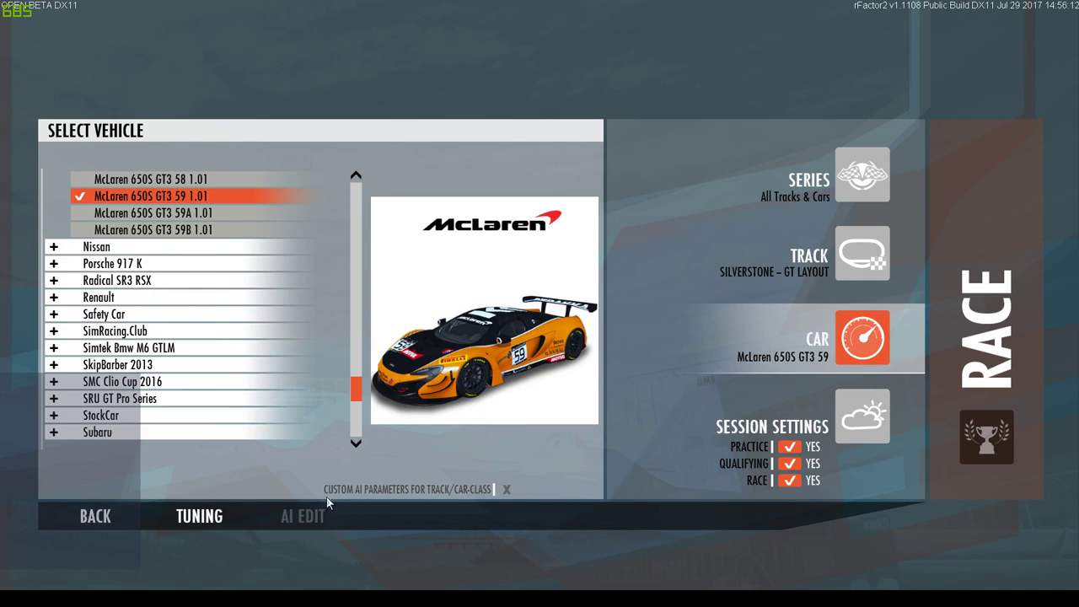
left_click(198, 516)
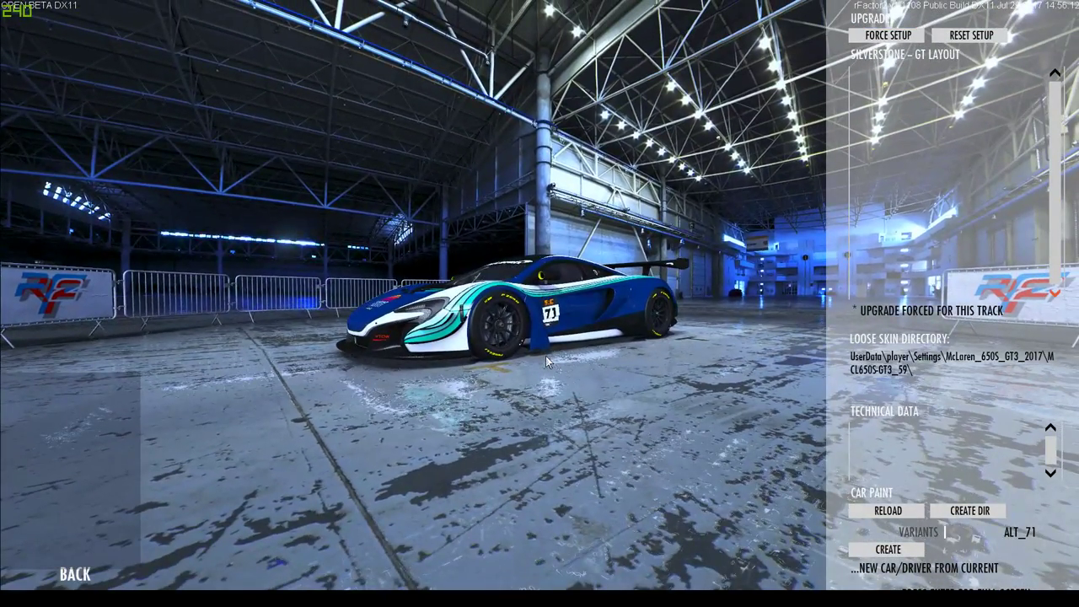
Step: Switch to Photoshop and hide the shading Layer 8 and the Vector Smart Object holding the white lower corner shapes
key("alt+Tab")
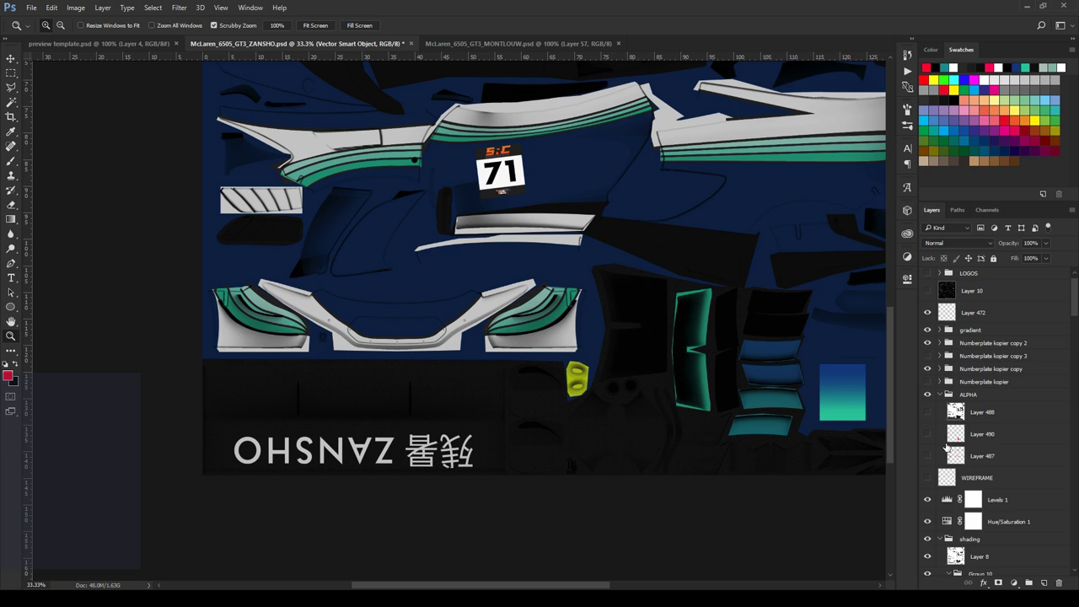
scroll(946, 449, "down", 10)
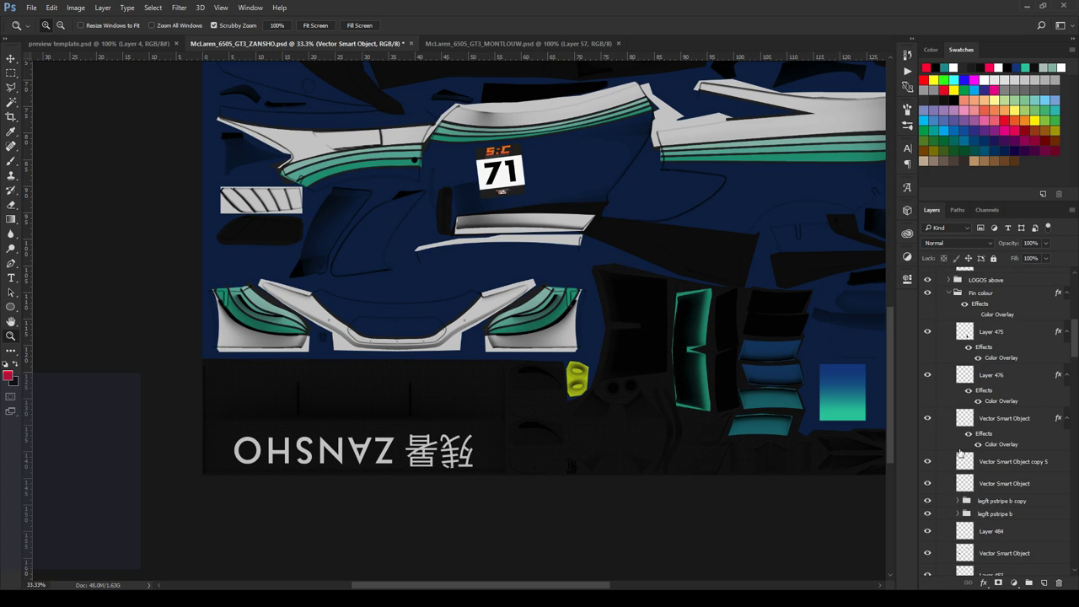
key("v")
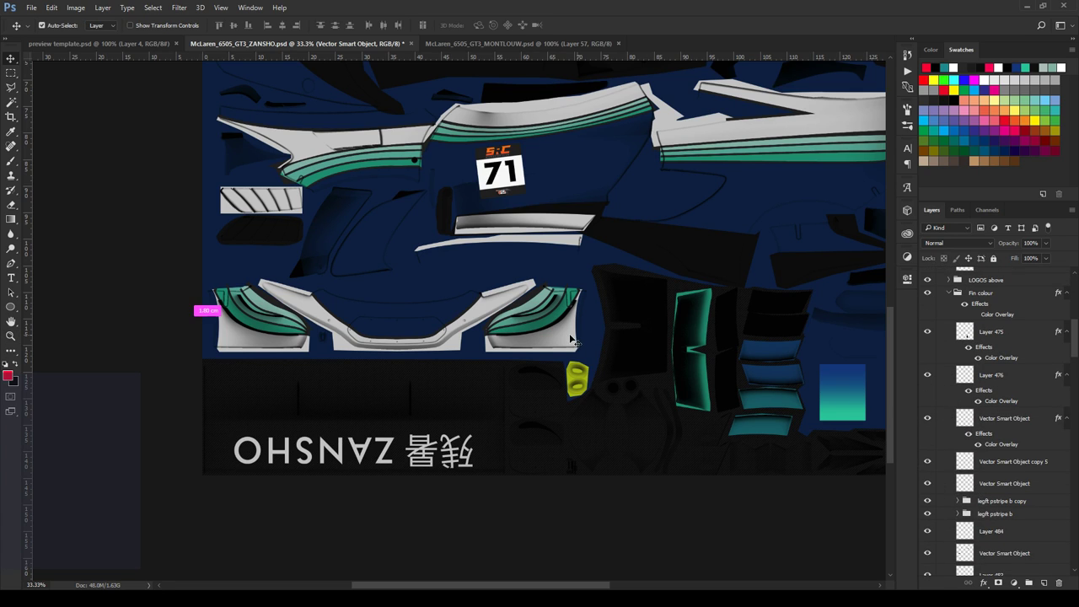
left_click(571, 340, "ctrl")
left_click(928, 278)
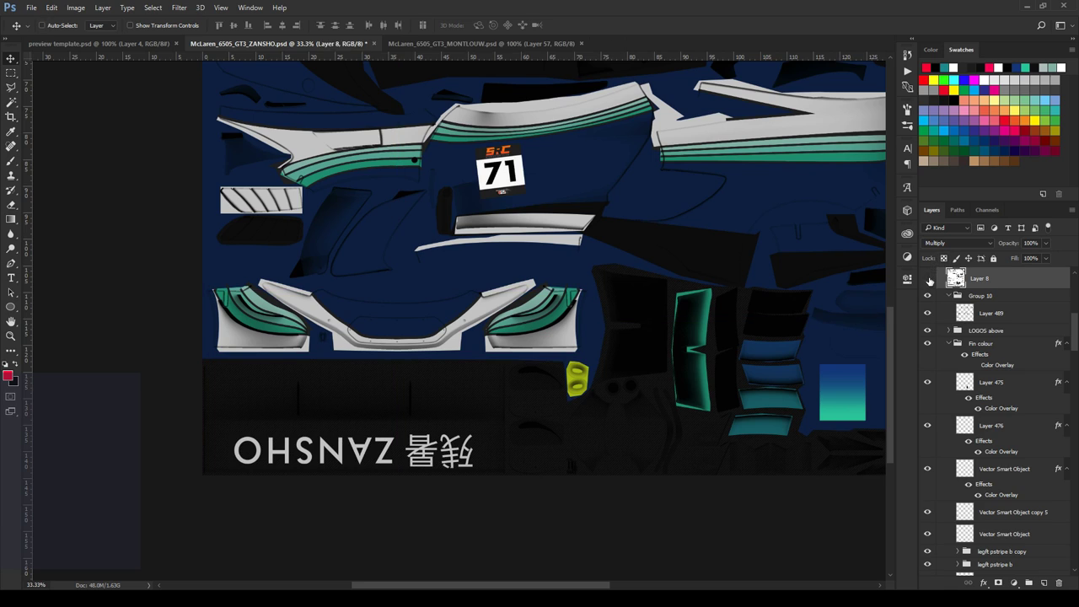
left_click(551, 336)
scroll(970, 533, "down", 2)
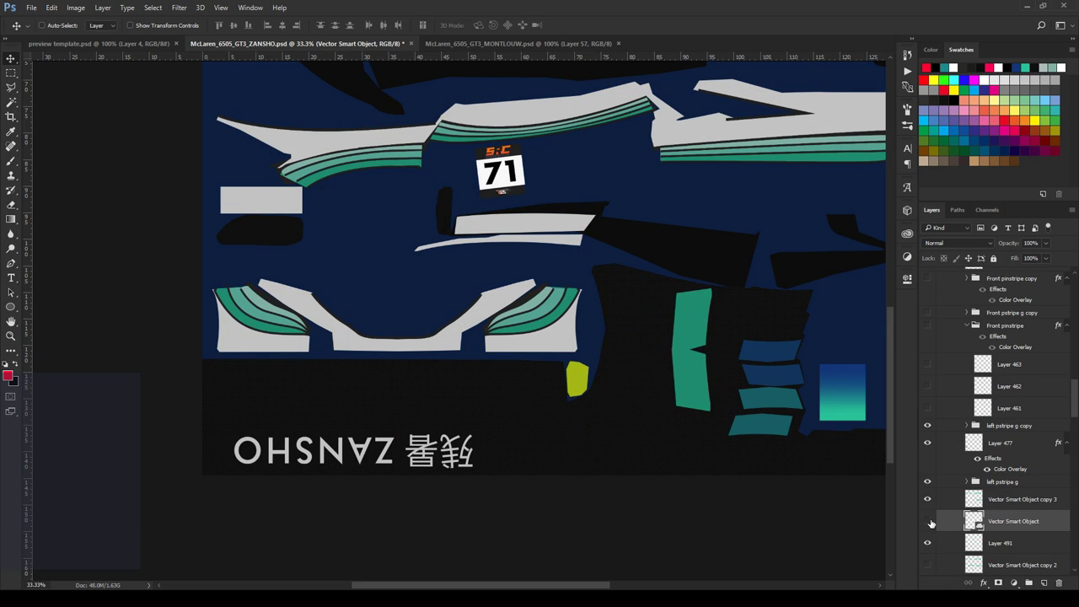
left_click(929, 521)
Step: Show the shading Layer 8 again and check the front section of the livery
scroll(938, 489, "up", 10)
scroll(941, 460, "up", 10)
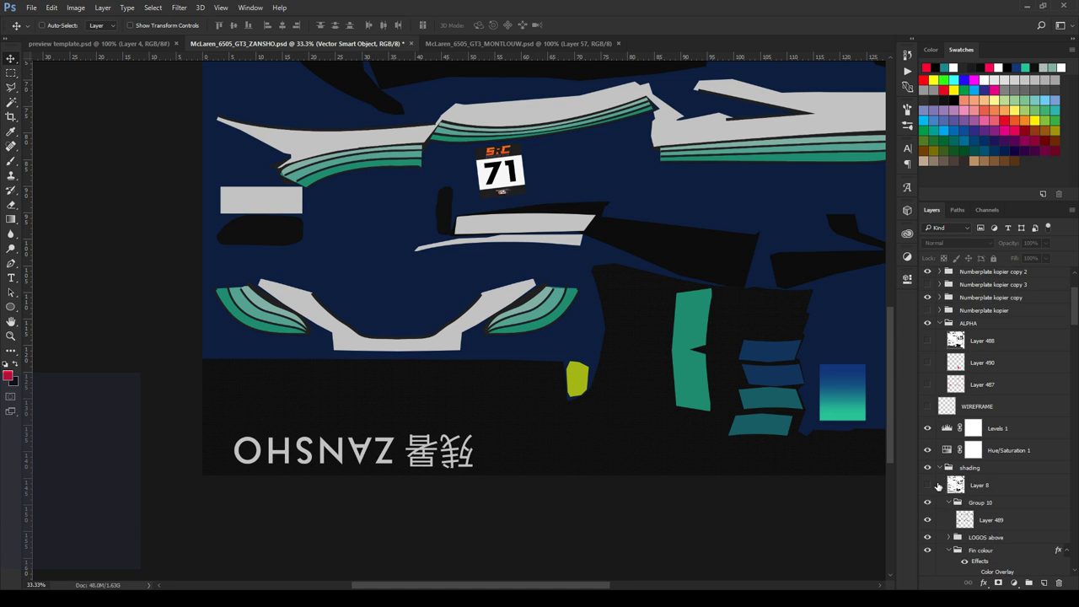
left_click(928, 486)
key("z")
left_click(464, 349)
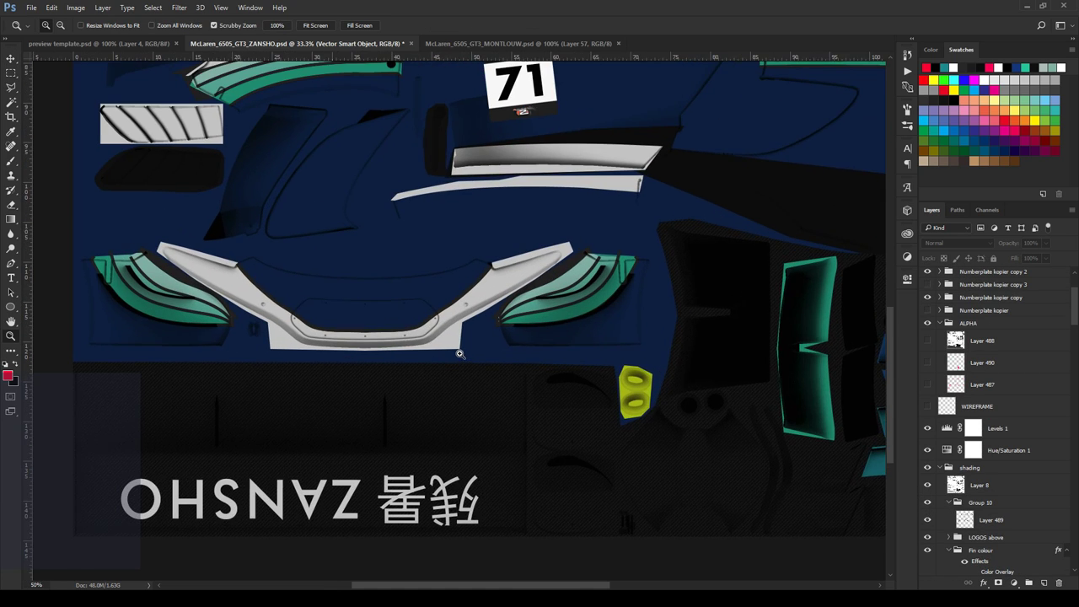
left_click(468, 349)
Step: Switch to rFactor 2 and rotate the car to inspect the livery from the side
key("alt+Tab")
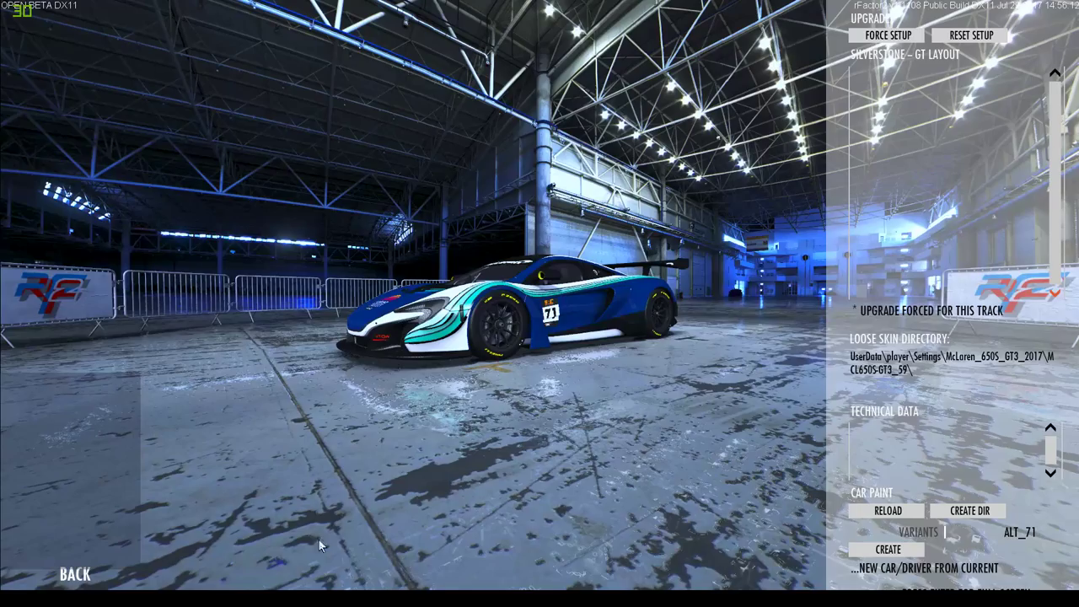
left_click_drag(438, 324, 412, 373)
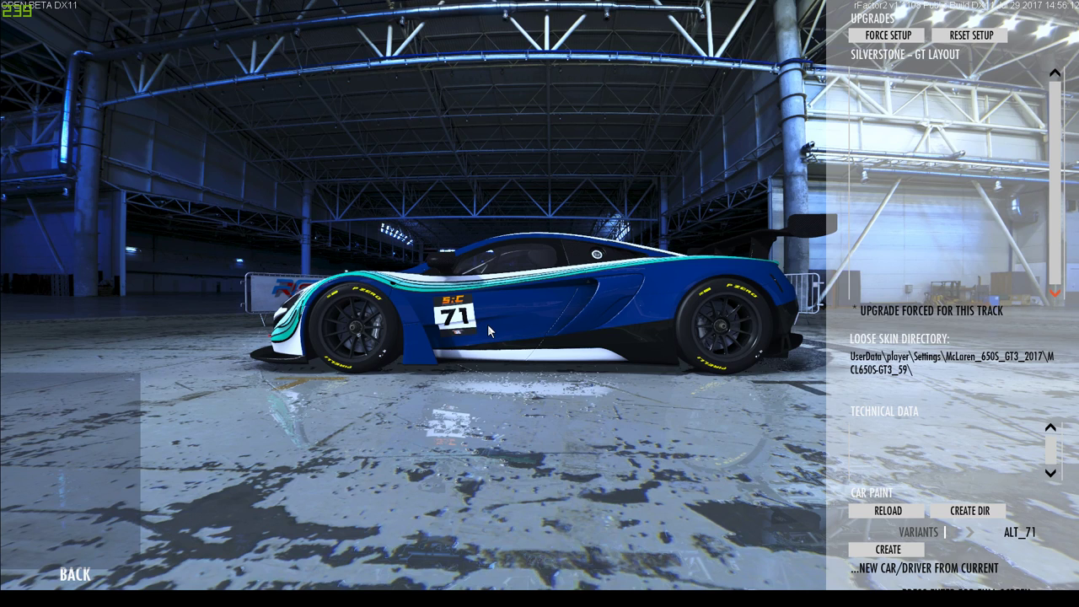
Step: Return to Photoshop, select the shading Layer 8 at the side panel and save the Zansho document
key("alt+Tab")
left_click_drag(510, 64, 556, 538)
left_click_drag(642, 309, 472, 257)
left_click_drag(725, 263, 682, 114)
key("v")
left_click(480, 428)
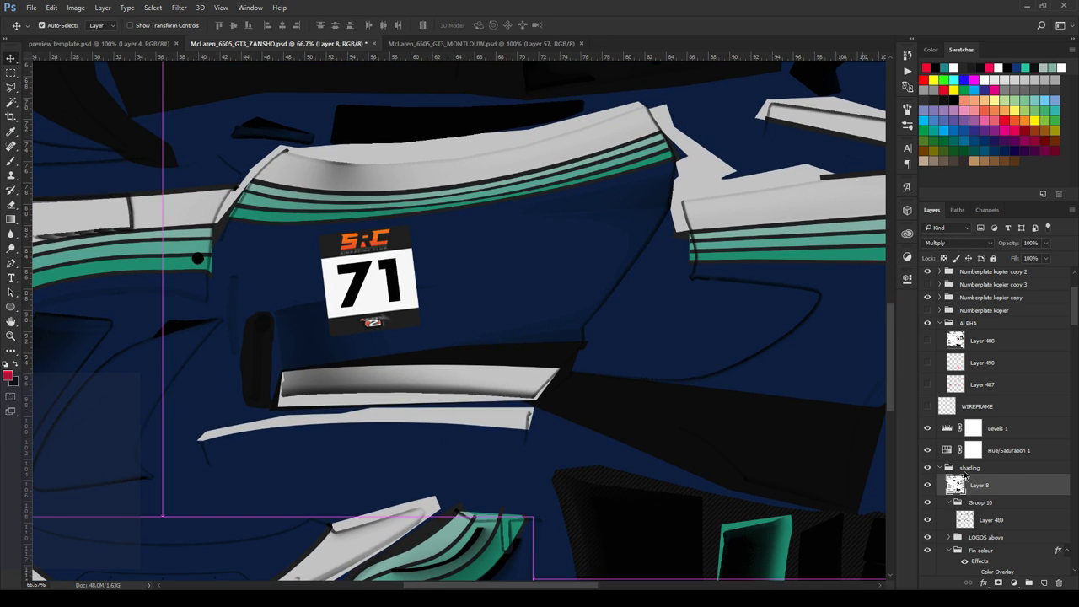
key("ctrl+s")
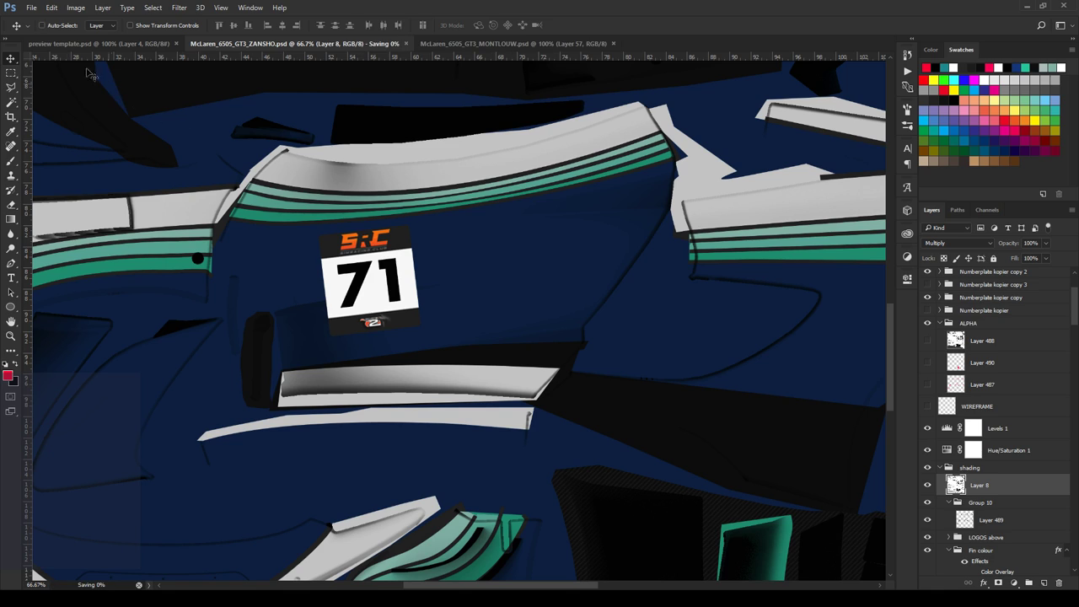
Step: Open Photoshop's Scratch Disks preferences to review the active drives
left_click(51, 7)
mouse_move(84, 444)
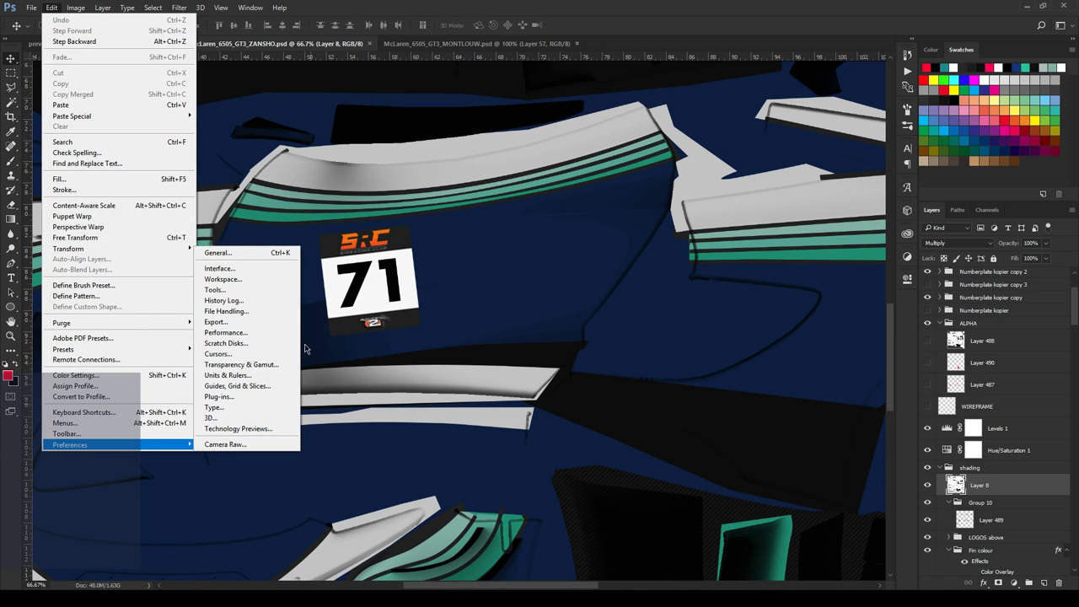
left_click(229, 342)
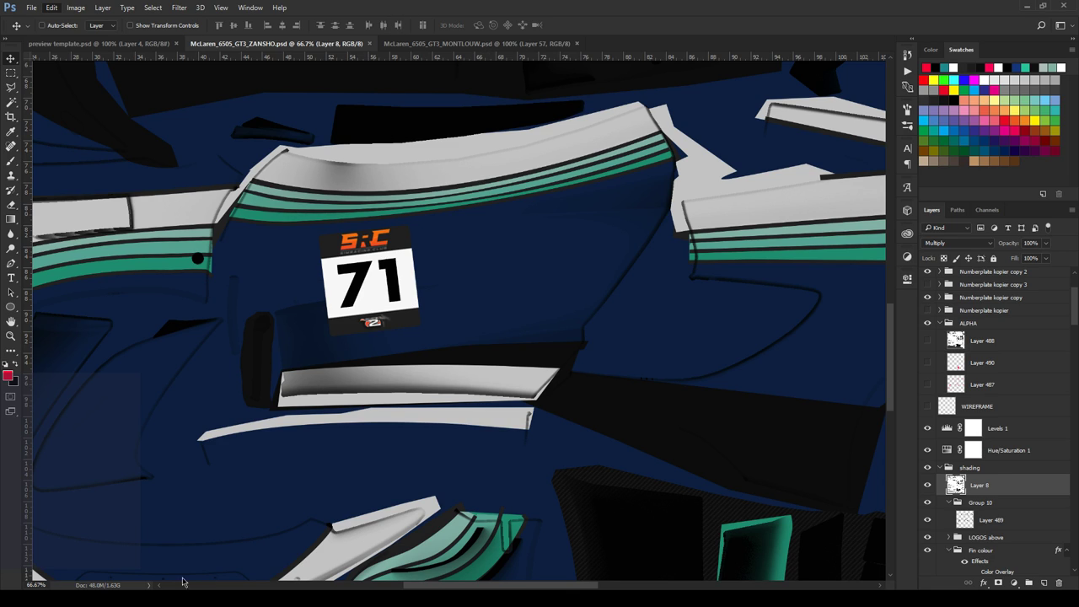
mouse_move(34, 572)
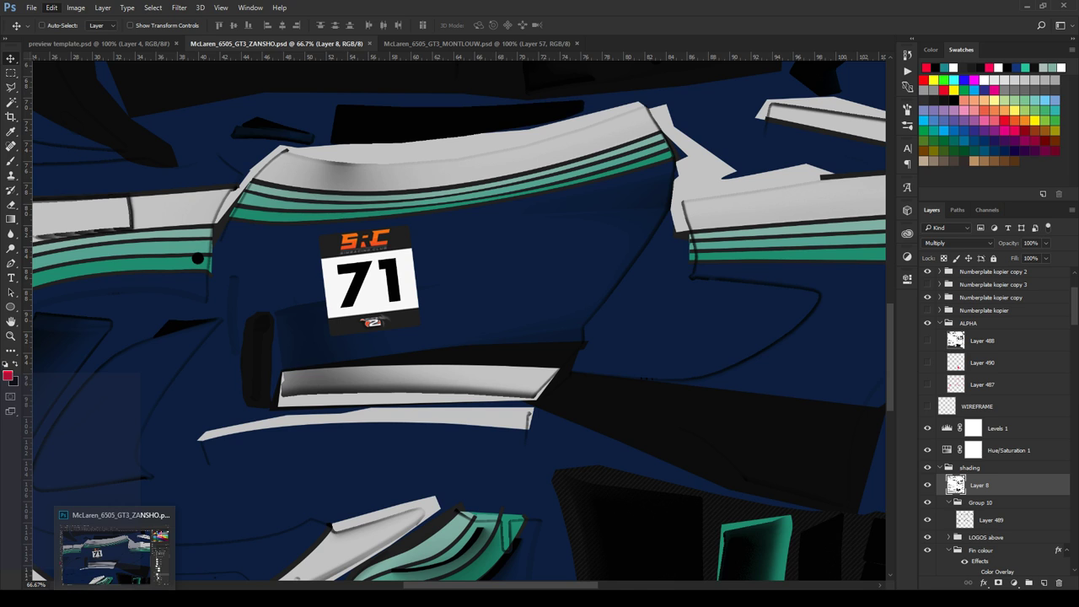
mouse_move(153, 597)
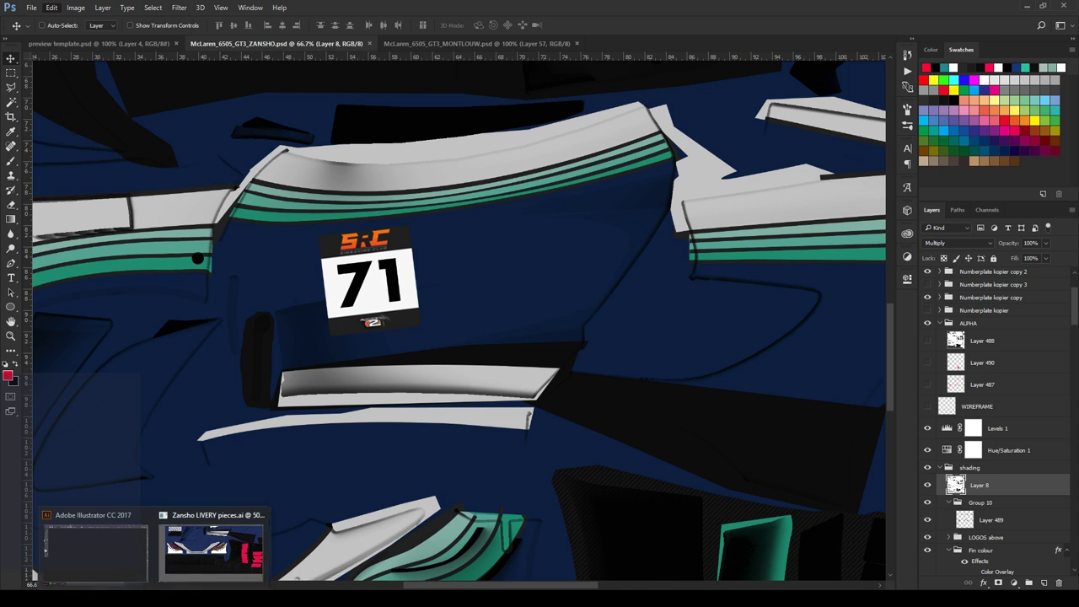
mouse_move(188, 568)
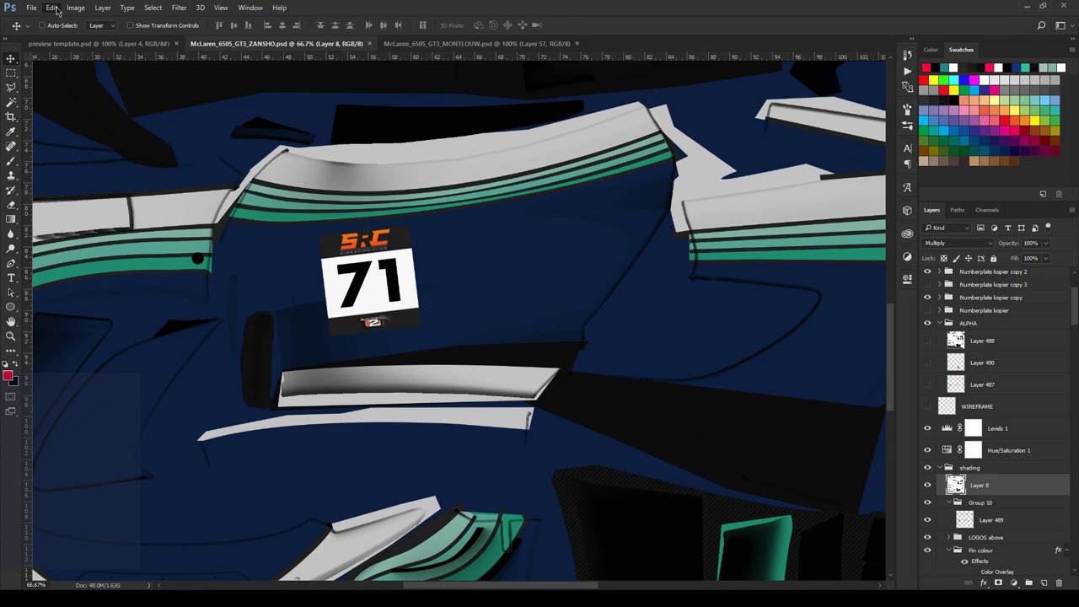
key("ctrl+k")
key("i")
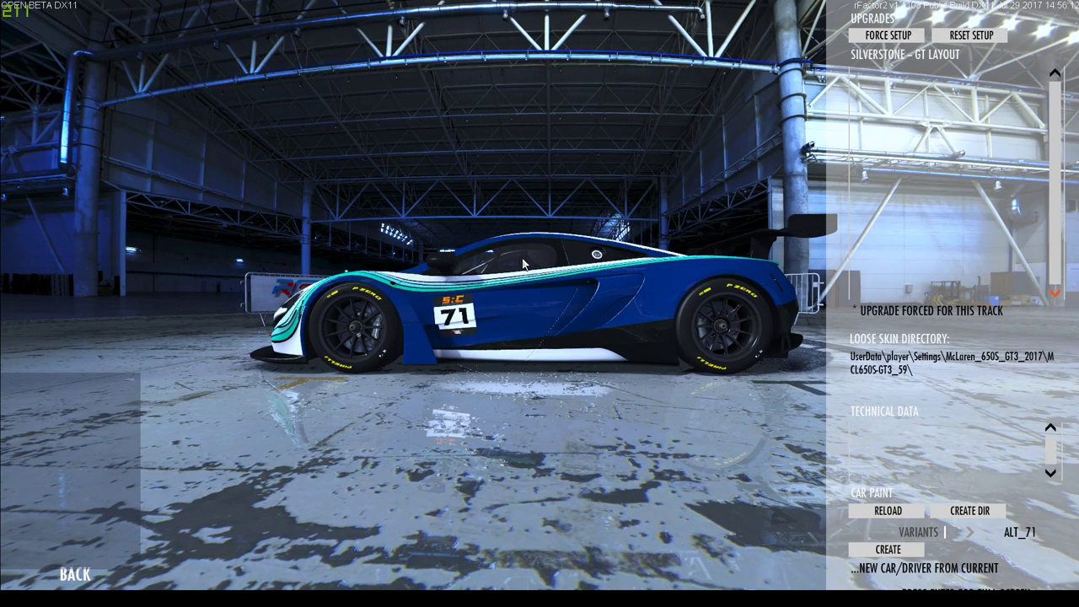
key("alt+Tab")
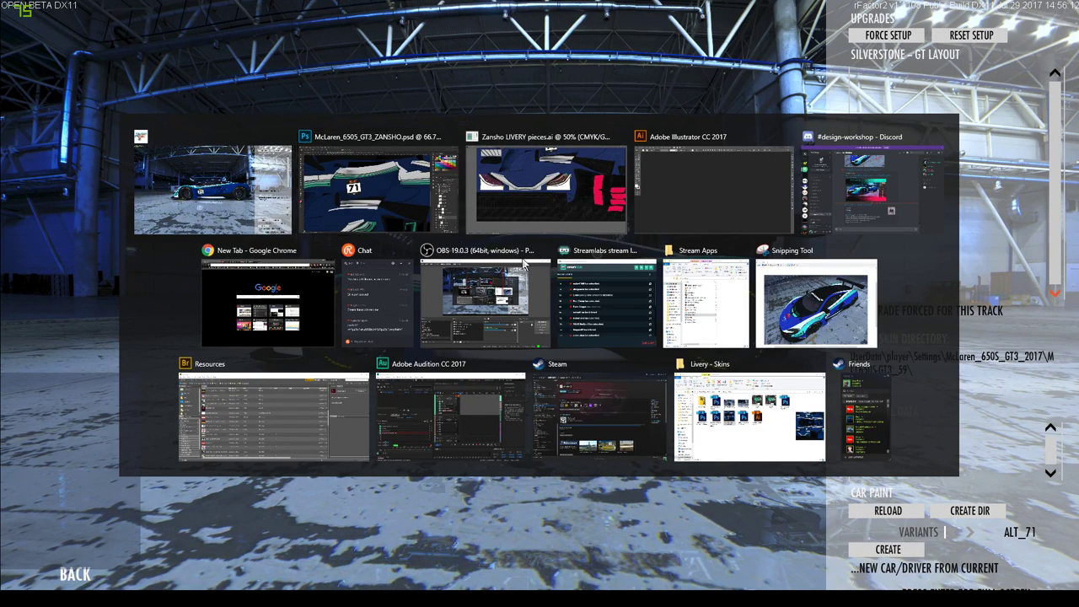
key("Escape")
key("alt+Tab")
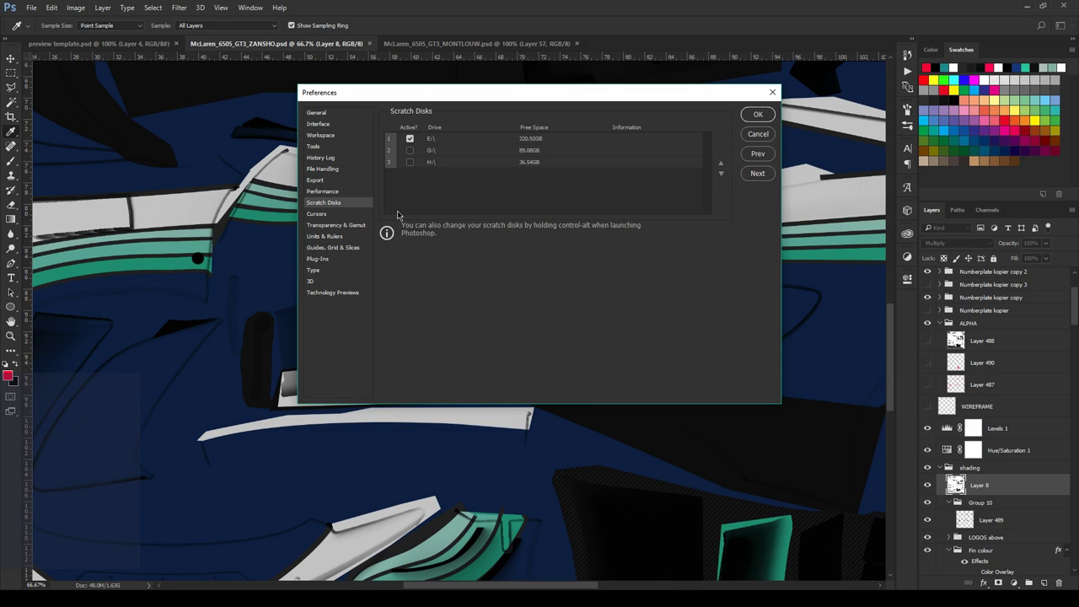
Step: Set Photoshop's memory use to 8028 MB (55%), review the File Handling, General and Scratch Disks preferences, and apply the settings
left_click(335, 193)
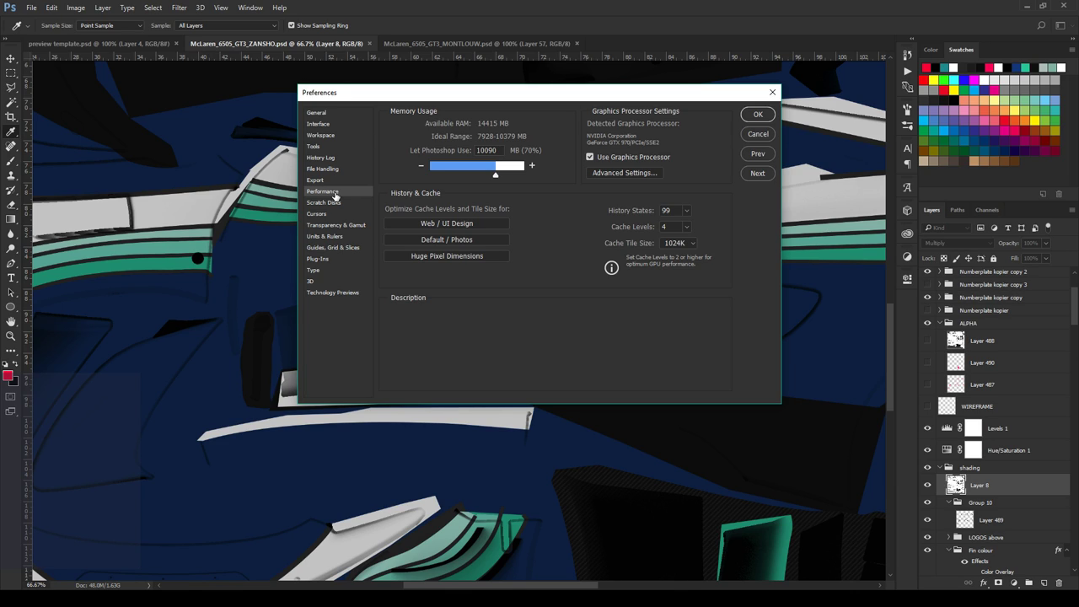
left_click_drag(496, 175, 483, 177)
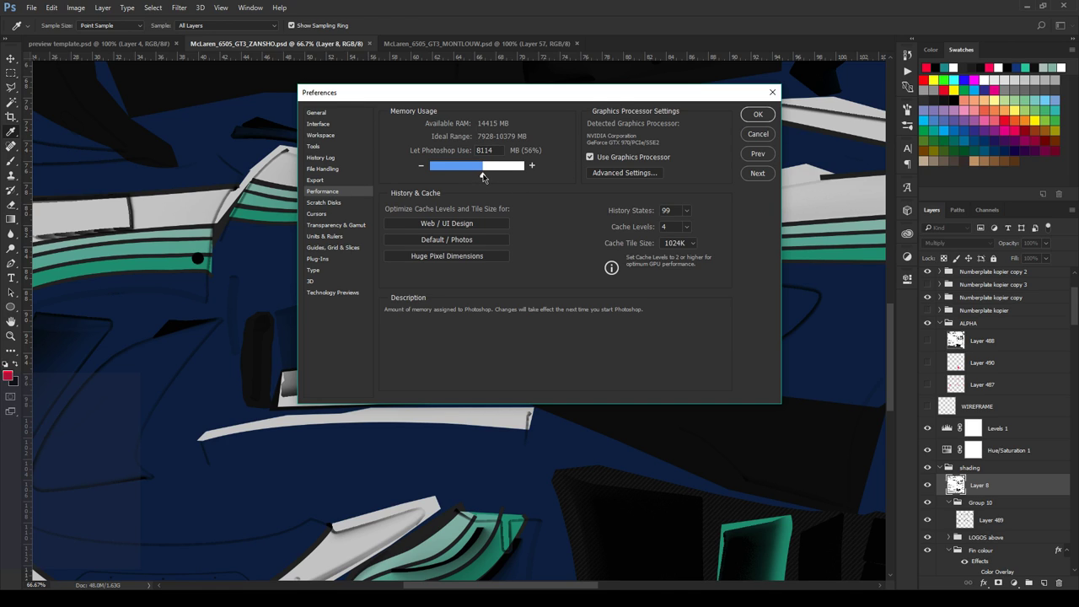
left_click(334, 169)
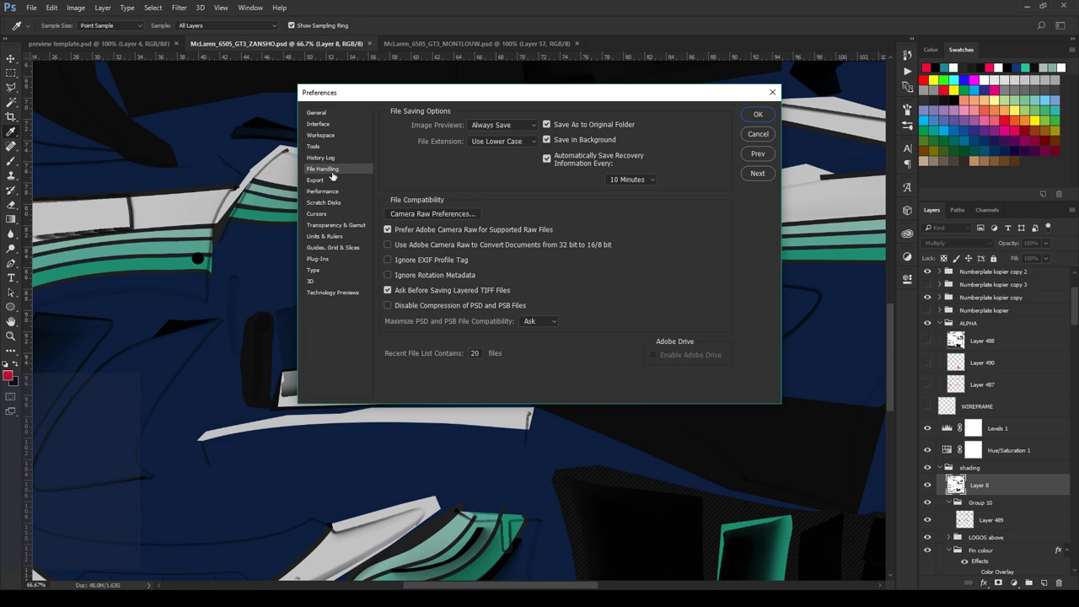
left_click(330, 114)
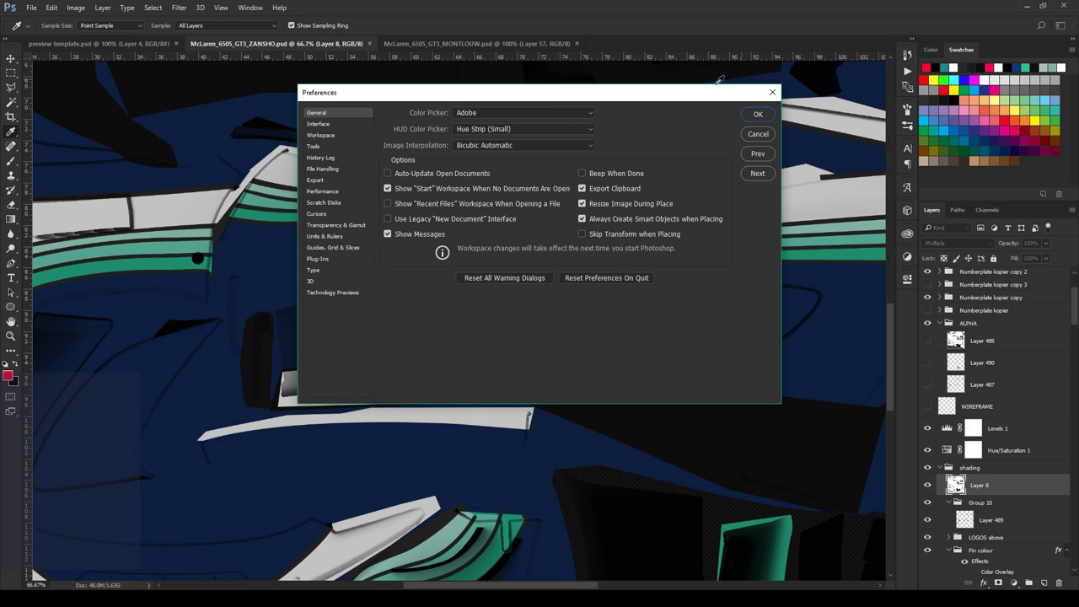
left_click(338, 204)
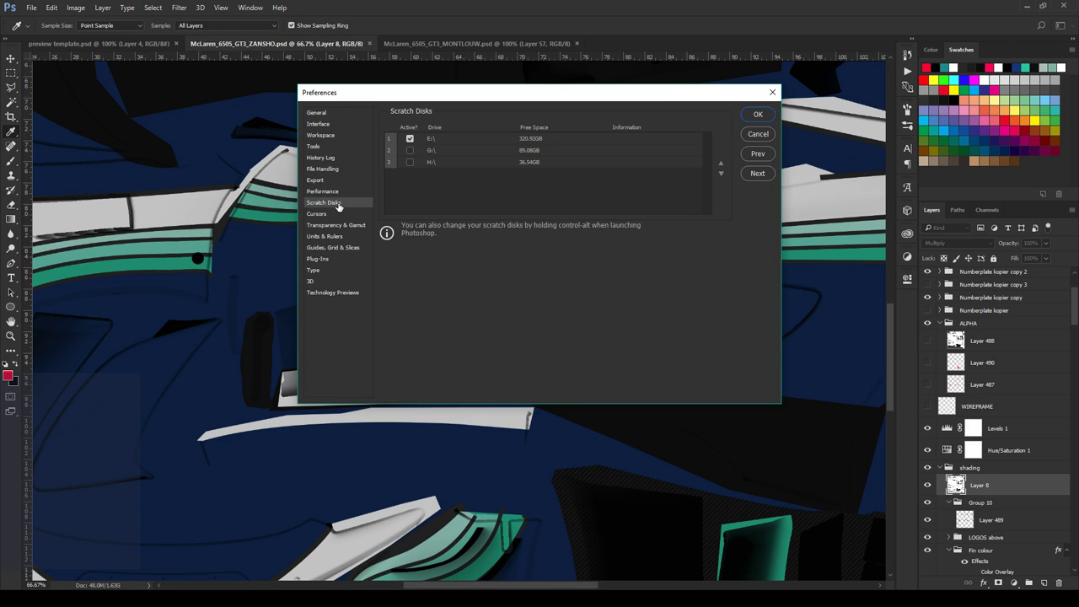
left_click(331, 193)
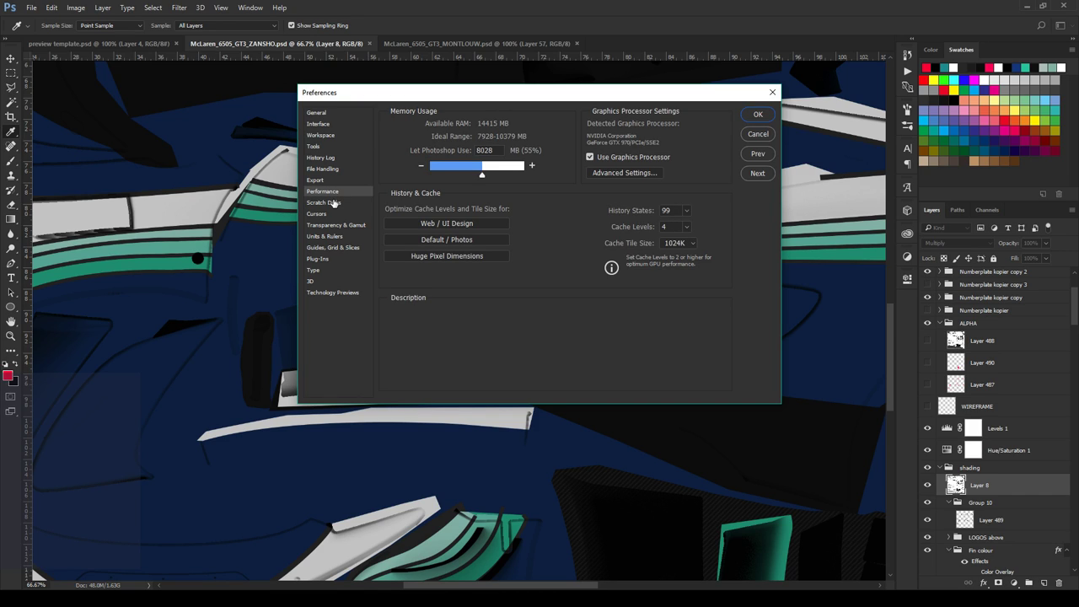
left_click(335, 203)
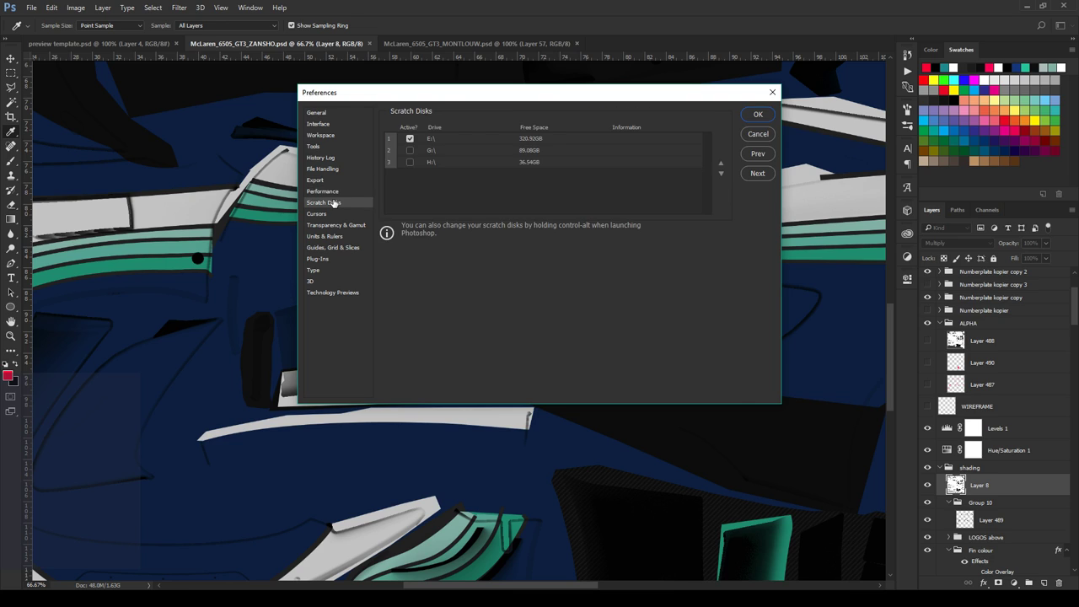
left_click(757, 116)
key("v")
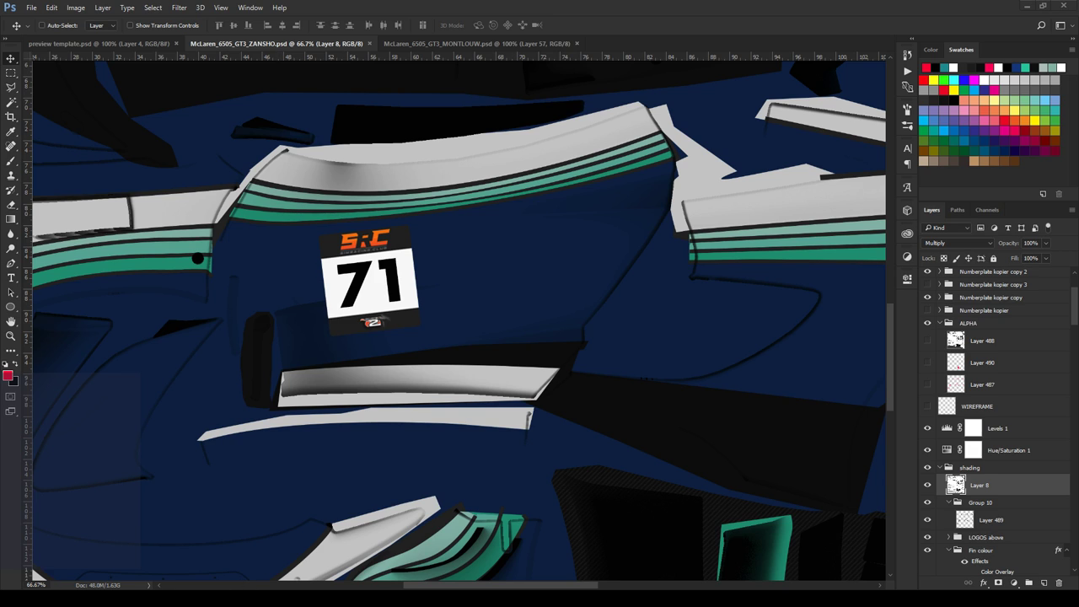
Step: Switch to Illustrator, quit it with Zansho LIVERY pieces.ai open, and close the Bridge Resources window
left_click(171, 582)
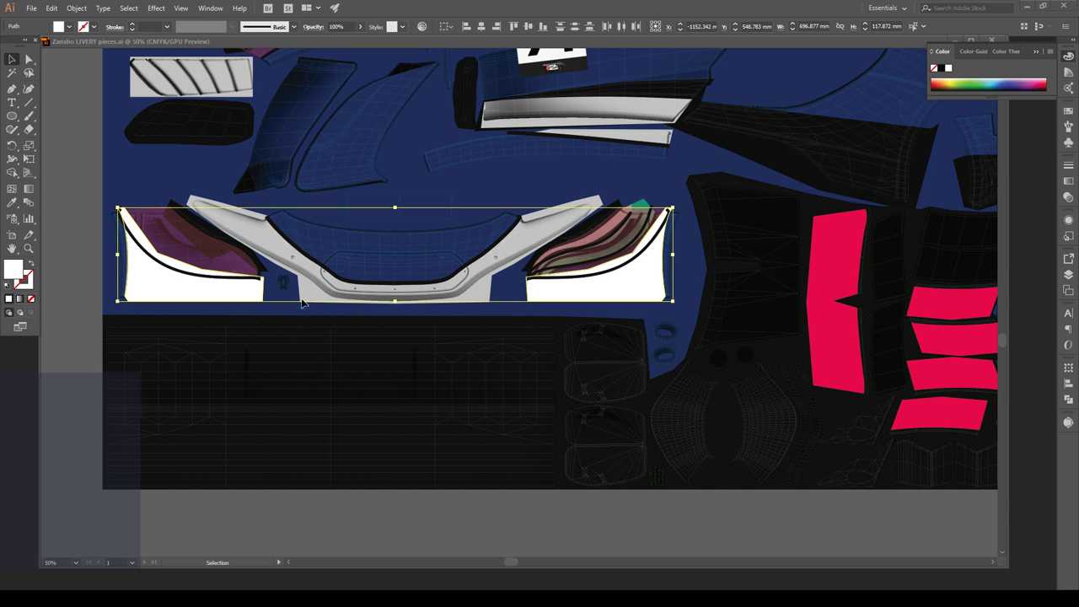
mouse_move(364, 44)
left_mouse_down()
mouse_move(349, 71)
mouse_move(367, 46)
left_mouse_up()
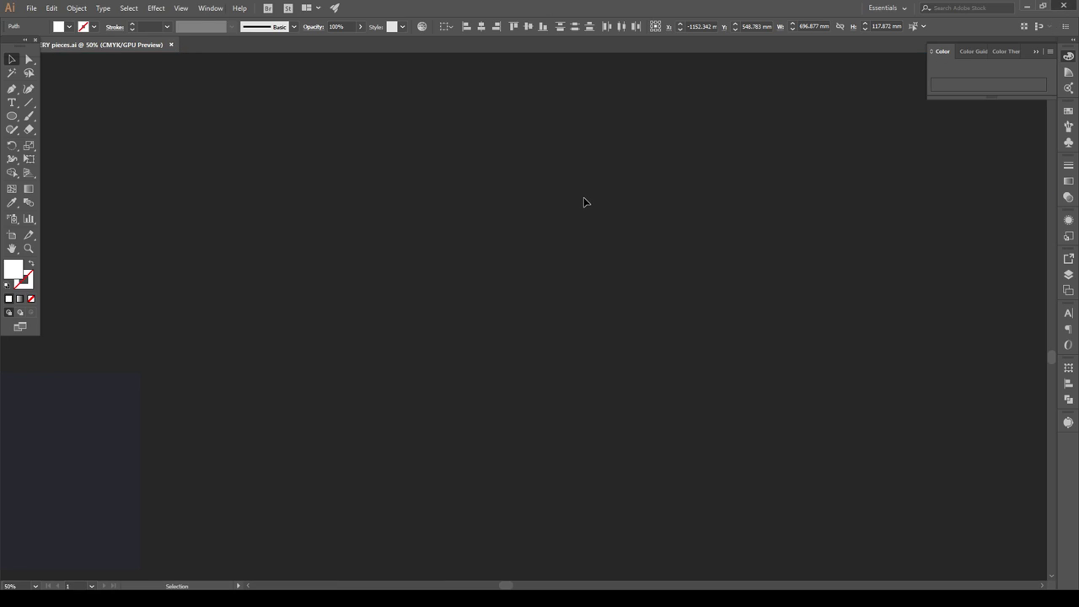
key("ctrl+q")
left_click(599, 320)
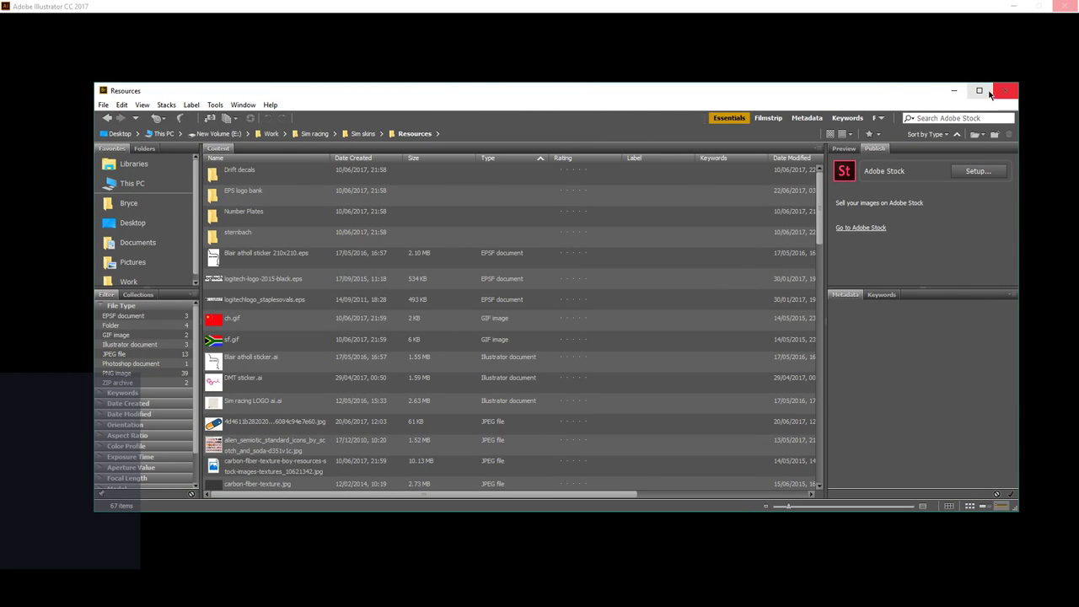
left_click(978, 91)
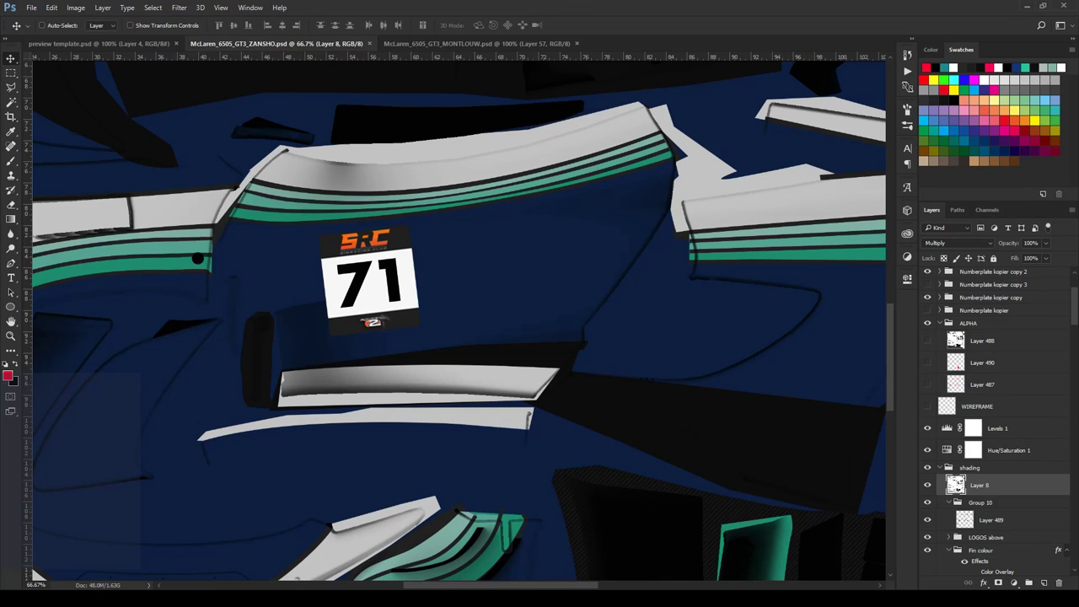
Step: Close the McLaren Zansho, McLaren Montlouw and preview template documents
left_click(369, 44)
left_click(355, 44)
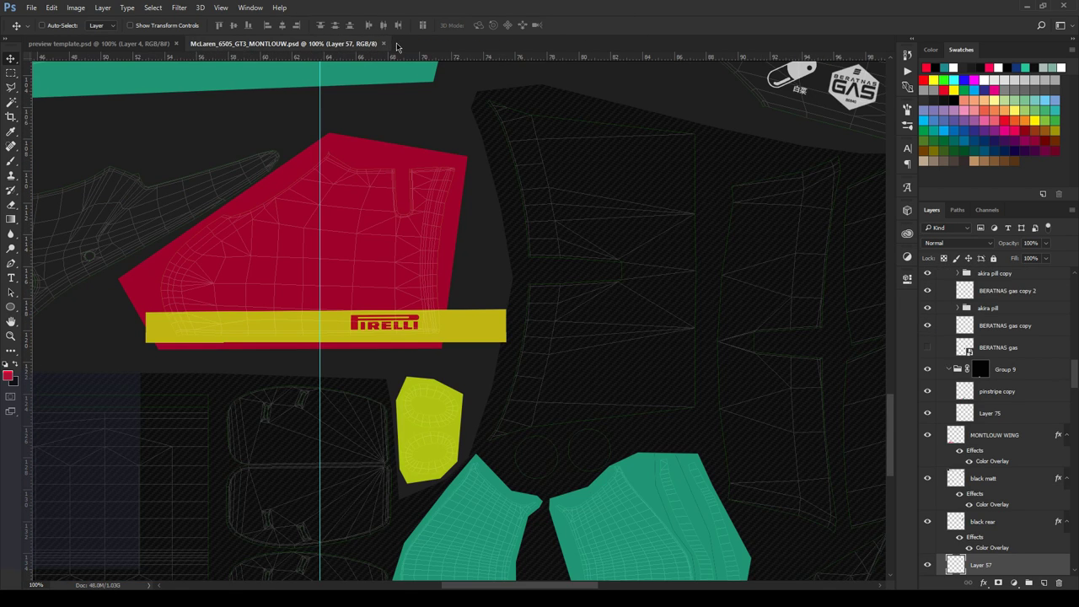
left_click(384, 44)
left_click(175, 44)
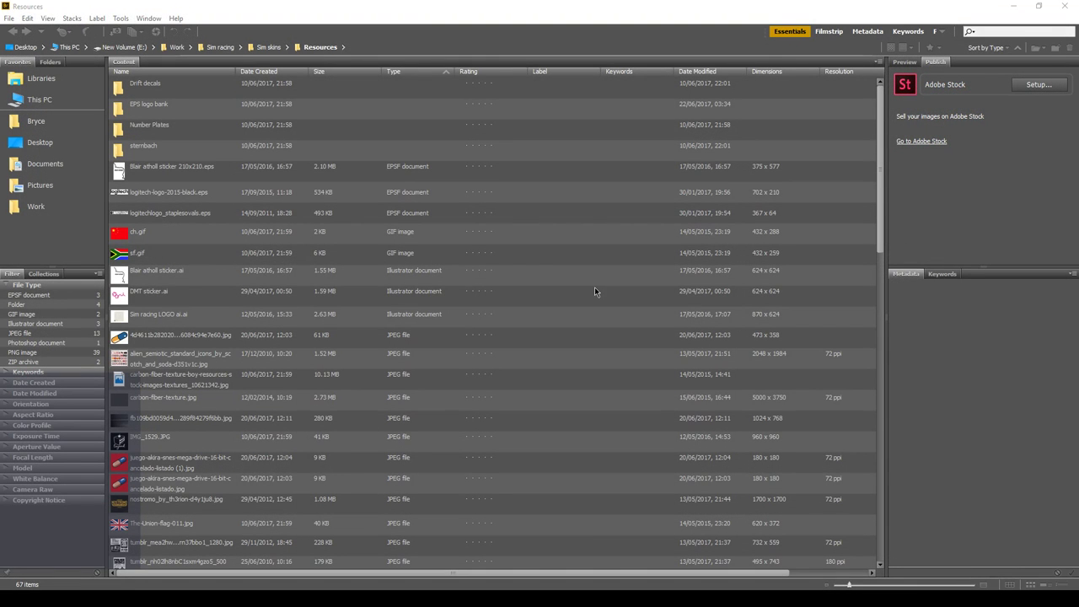
Step: Switch to VLC media player and add the Aengus tunes.xspf playlist file to its empty playlist
mouse_move(78, 582)
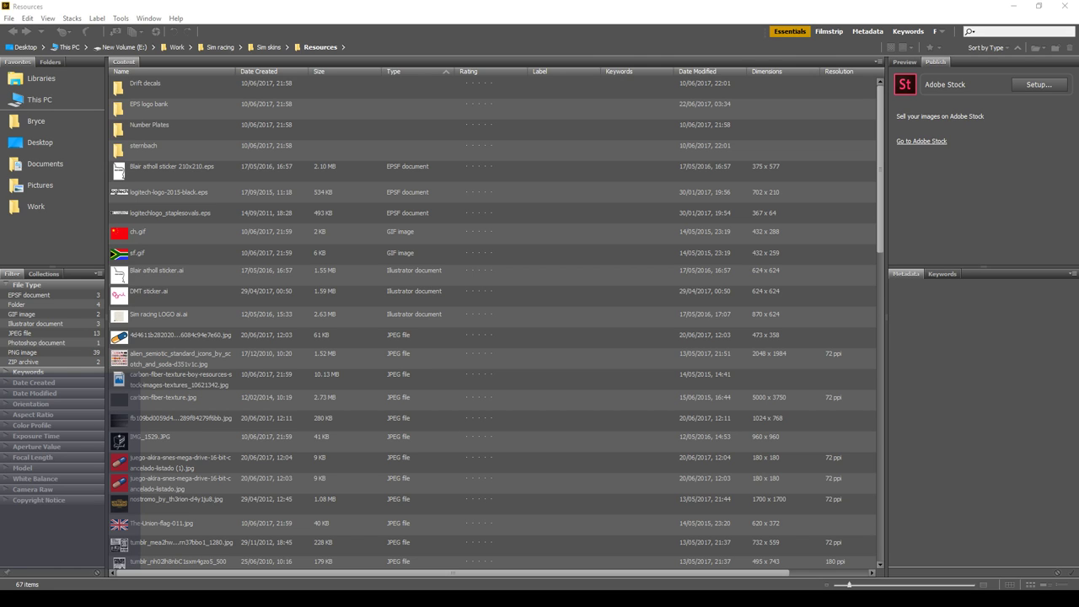
left_click_drag(767, 92, 0, 155)
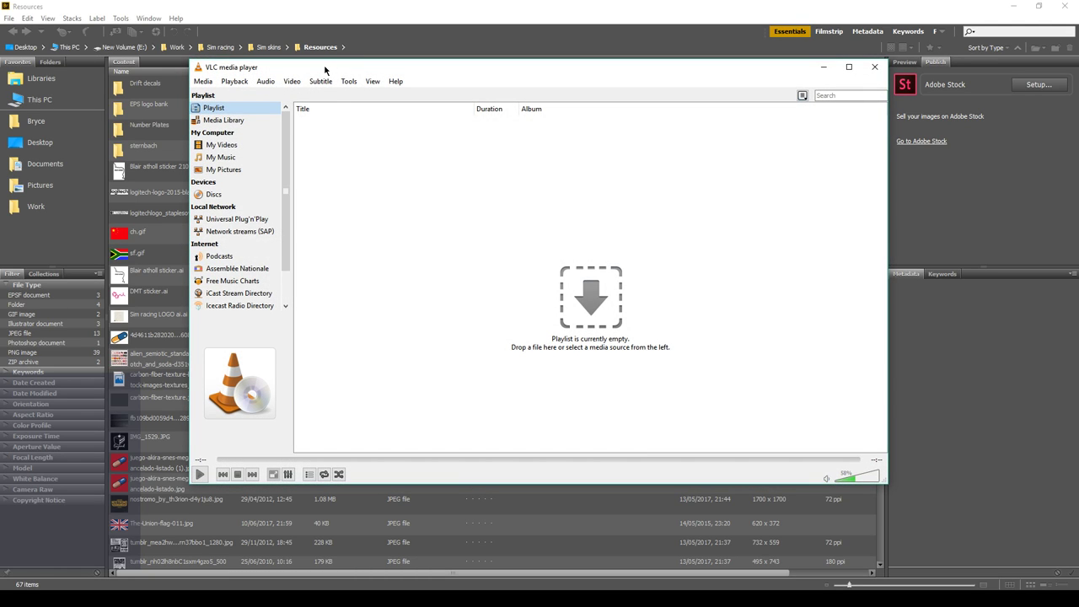
left_click(71, 599)
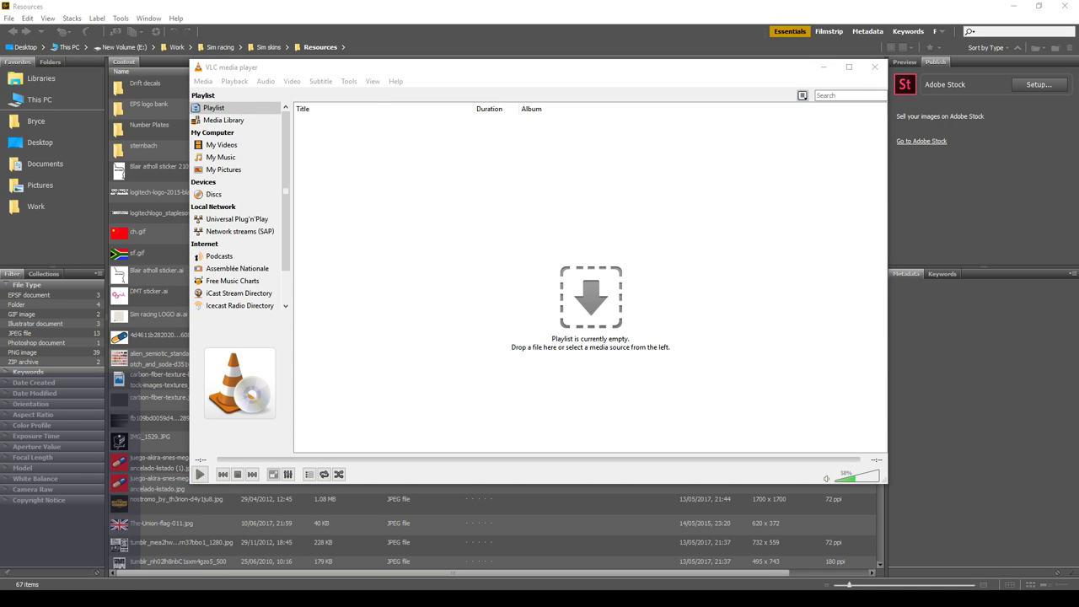
left_click_drag(484, 225, 484, 220)
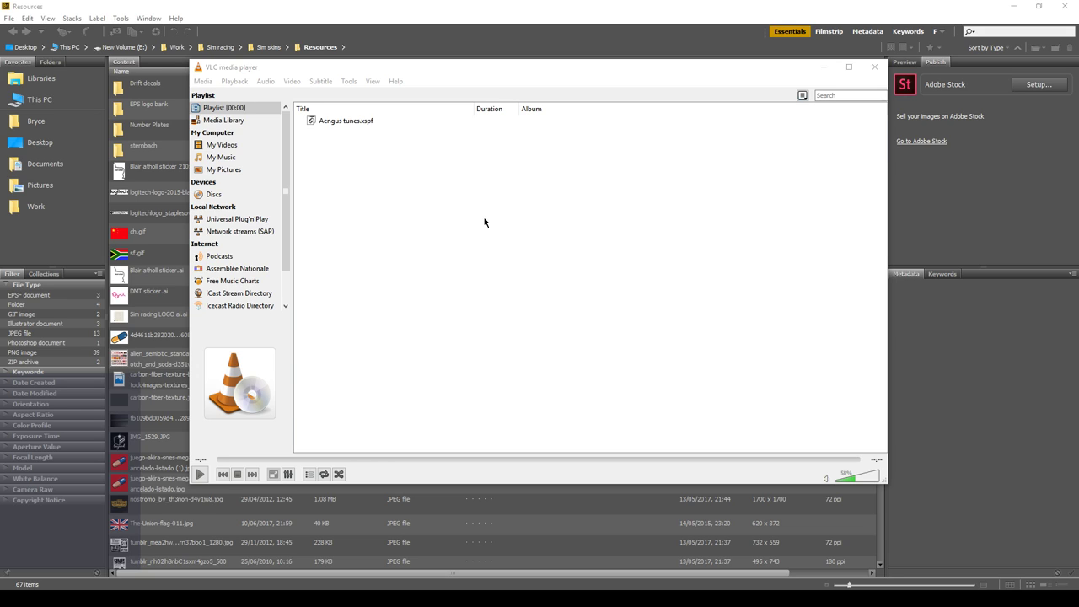
Step: Load the tracks of Aengus tunes.xspf, play Nion - Weh (Mastered).mp3 and toggle random playback
double_click(357, 120)
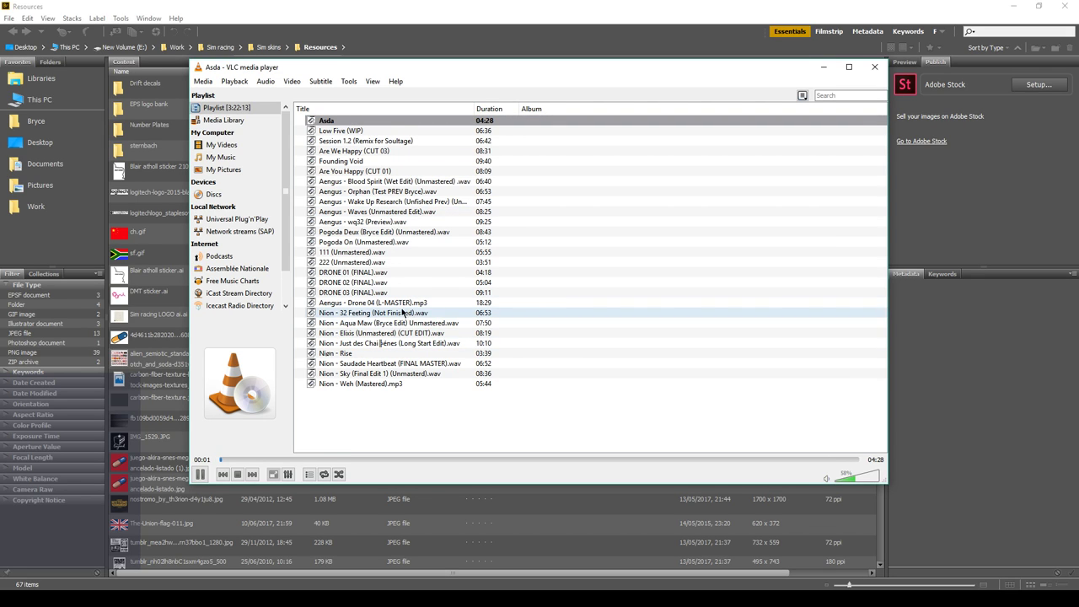
double_click(362, 383)
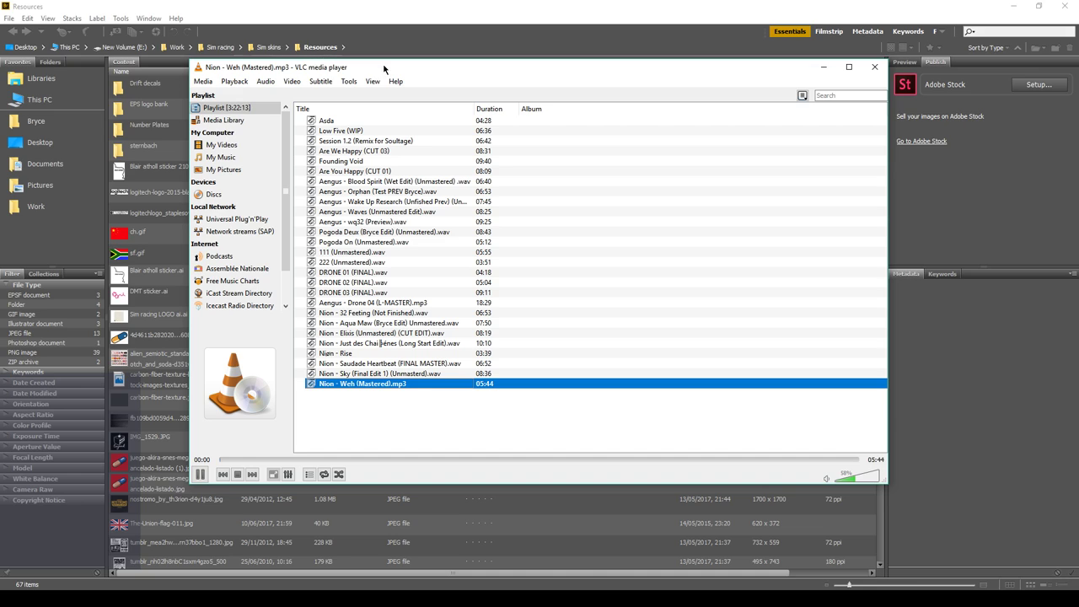
left_click(339, 472)
left_click(191, 15)
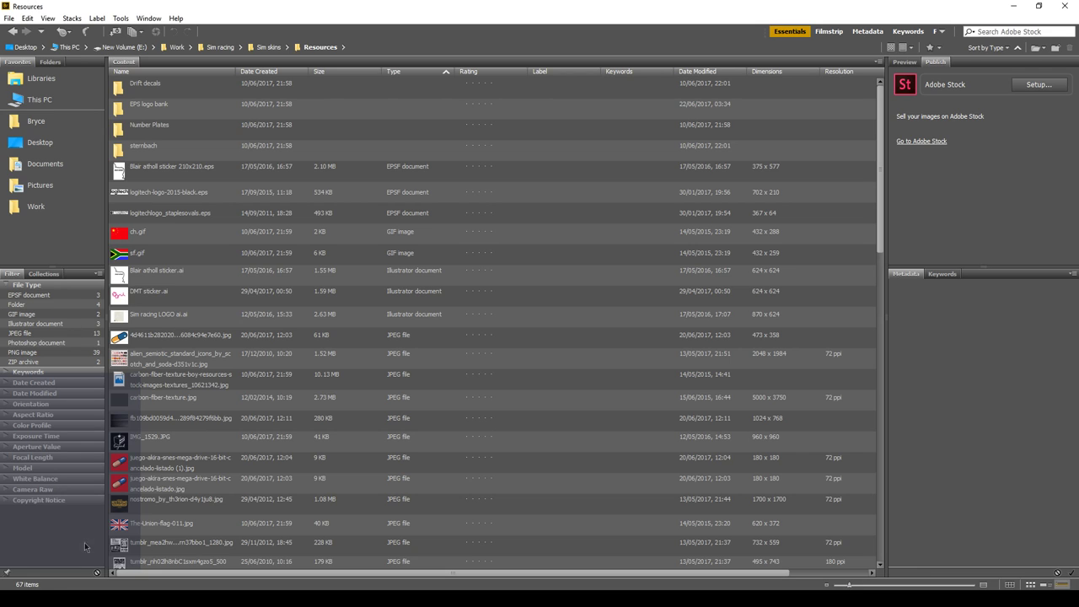
Step: Relaunch Photoshop CC 2017 and Illustrator CC 2017, dismissing the Creative Cloud billing notice
key("super")
left_click(84, 328)
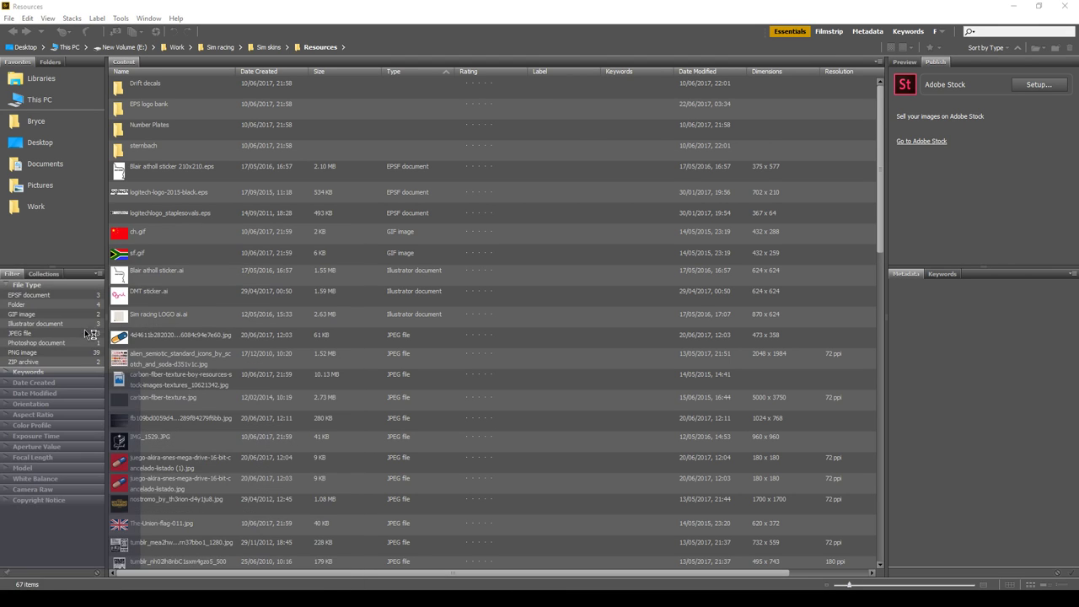
key("super")
scroll(55, 450, "down", 5)
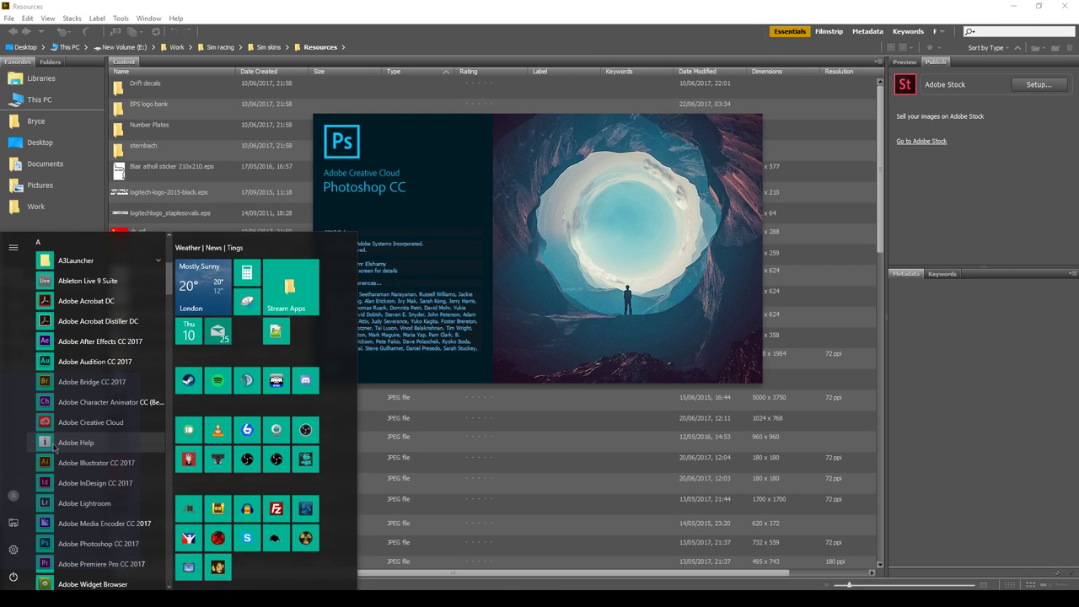
left_click(70, 460)
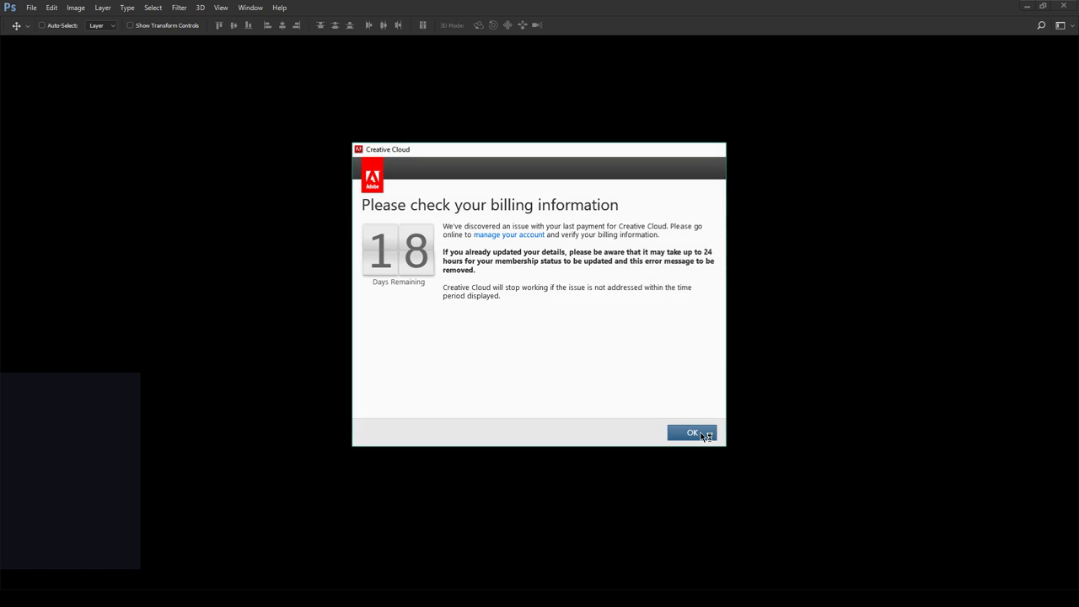
left_click(692, 432)
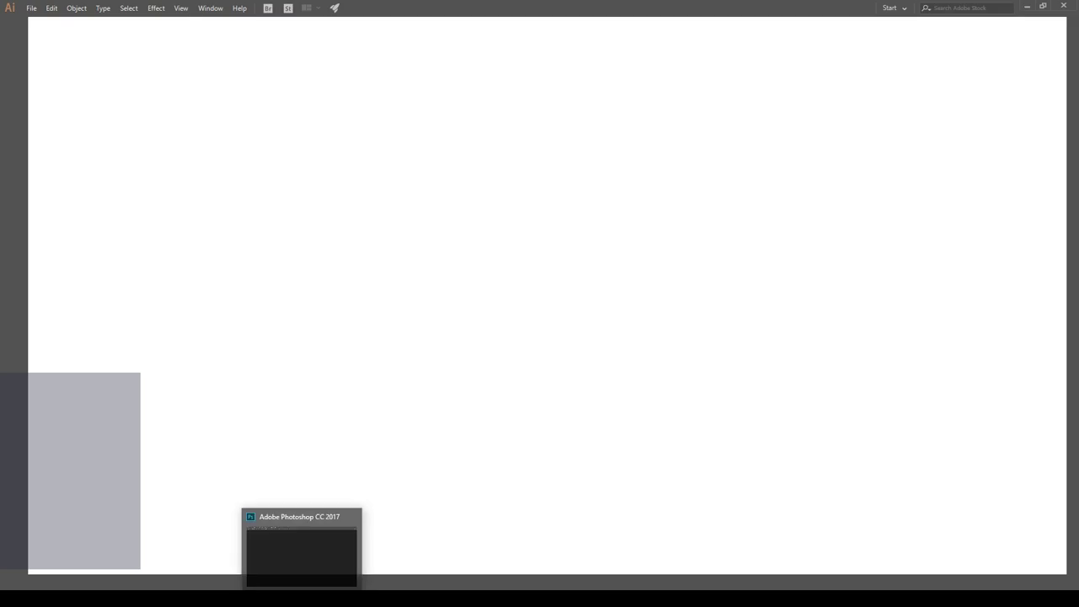
Step: Reopen the recent McLaren Zansho document in Photoshop and Zansho LIVERY pieces.ai in Illustrator
left_click(302, 597)
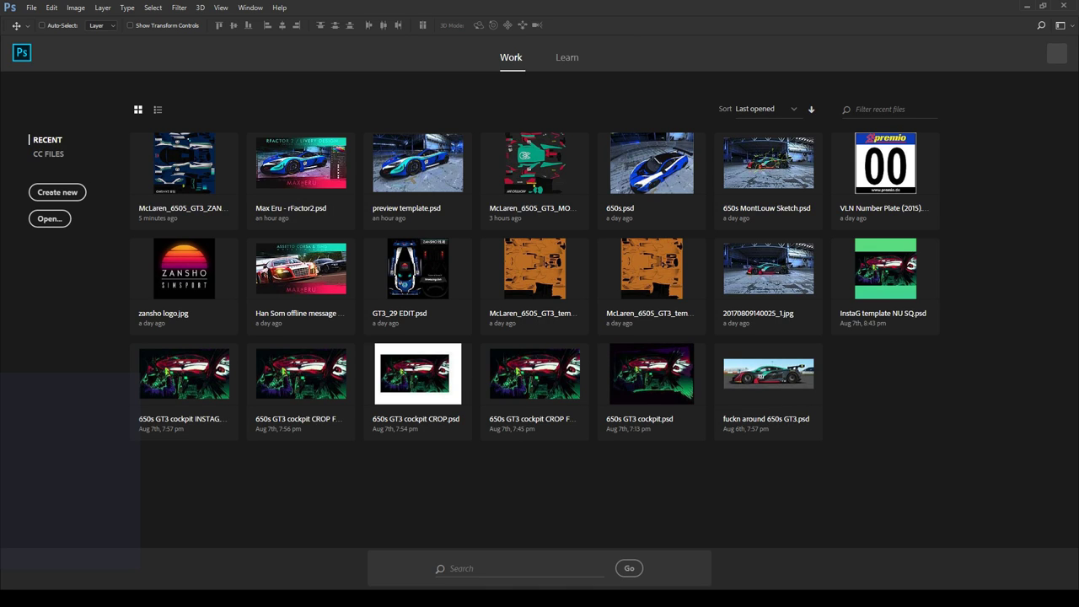
left_click(201, 177)
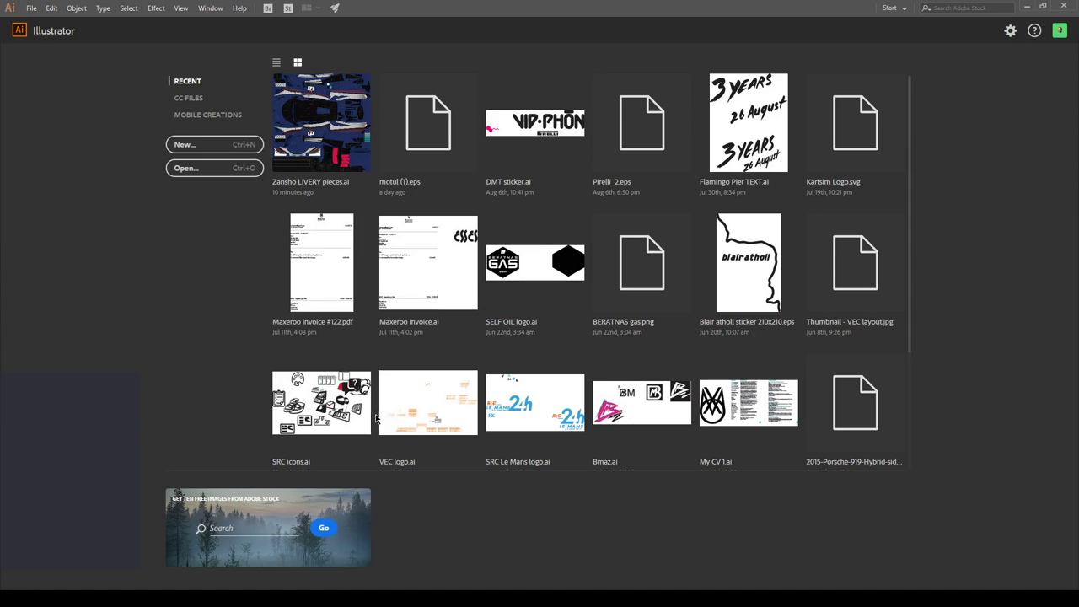
left_click(320, 137)
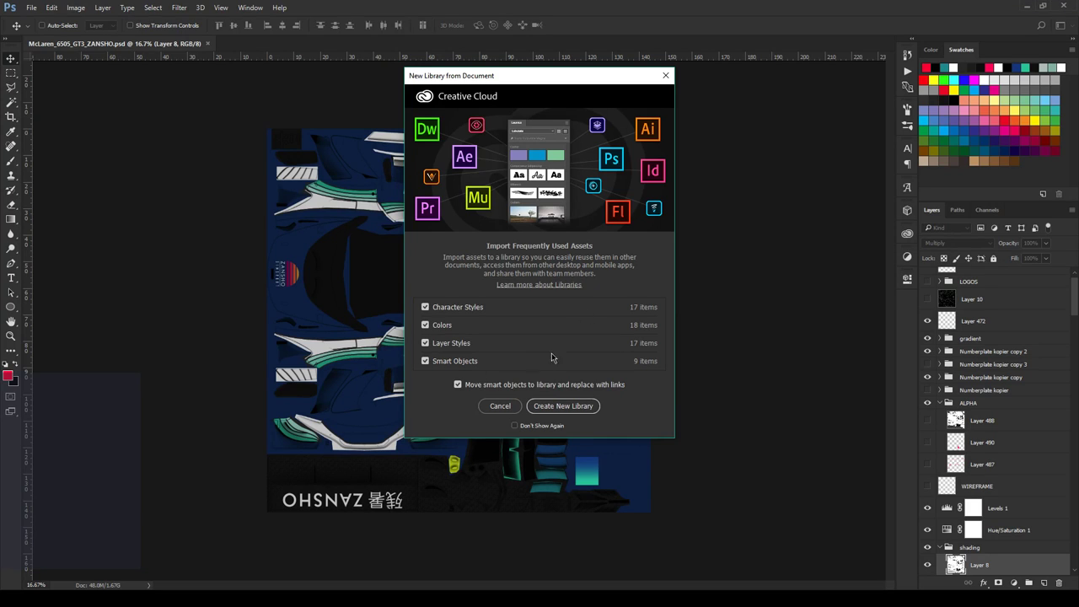
Step: Dismiss the library import dialog without creating a library and look over the McLaren livery texture up close
left_click(503, 412)
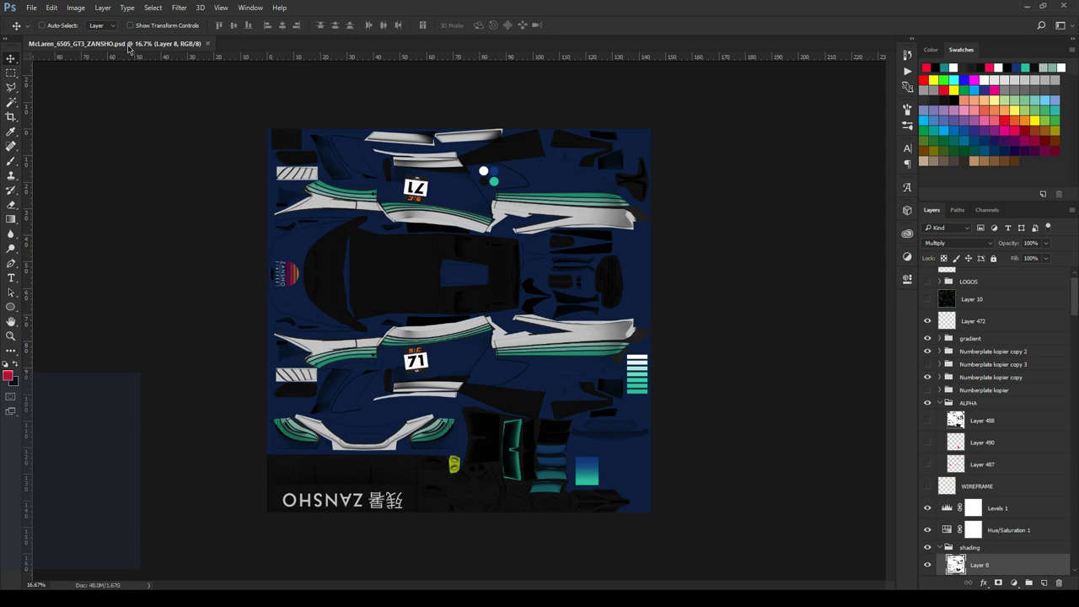
scroll(967, 488, "down", 3)
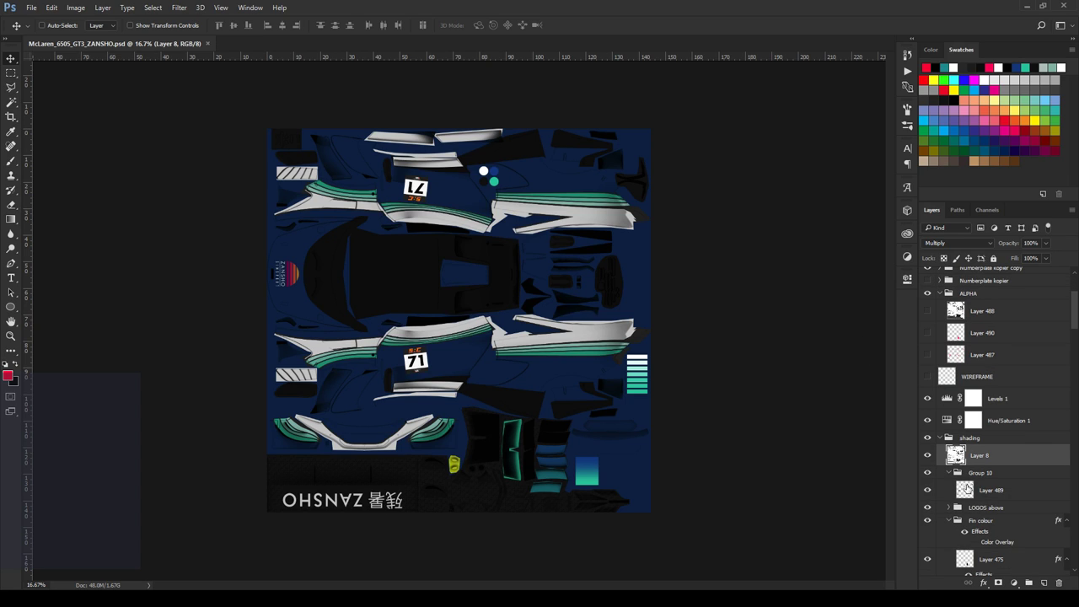
key("ctrl+a")
key("ctrl+d")
key("z")
left_click(472, 258)
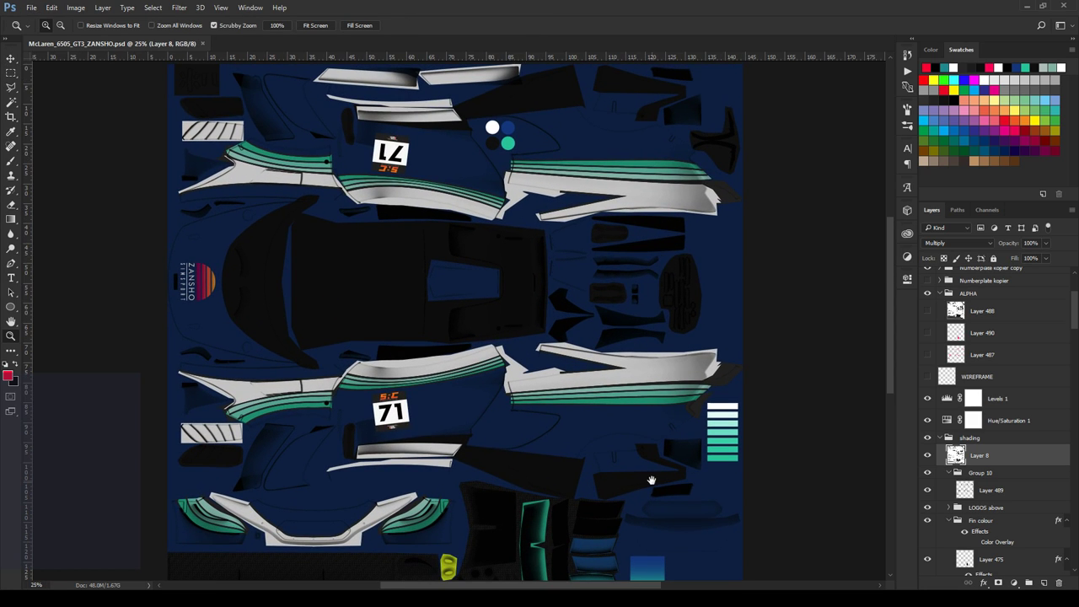
left_click_drag(652, 479, 658, 311)
left_click(527, 236)
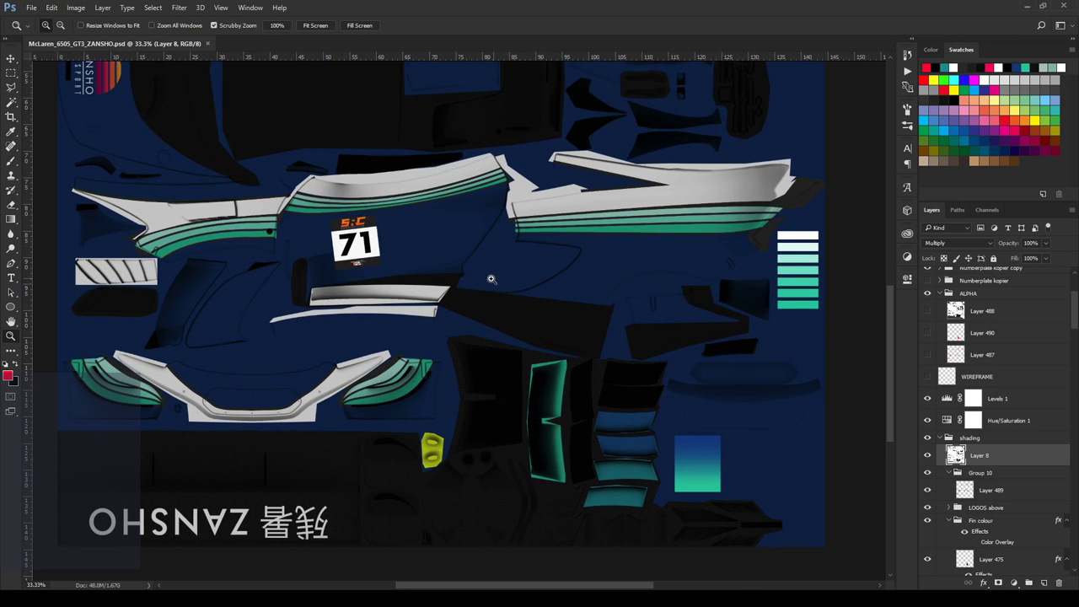
left_click(491, 279, "alt")
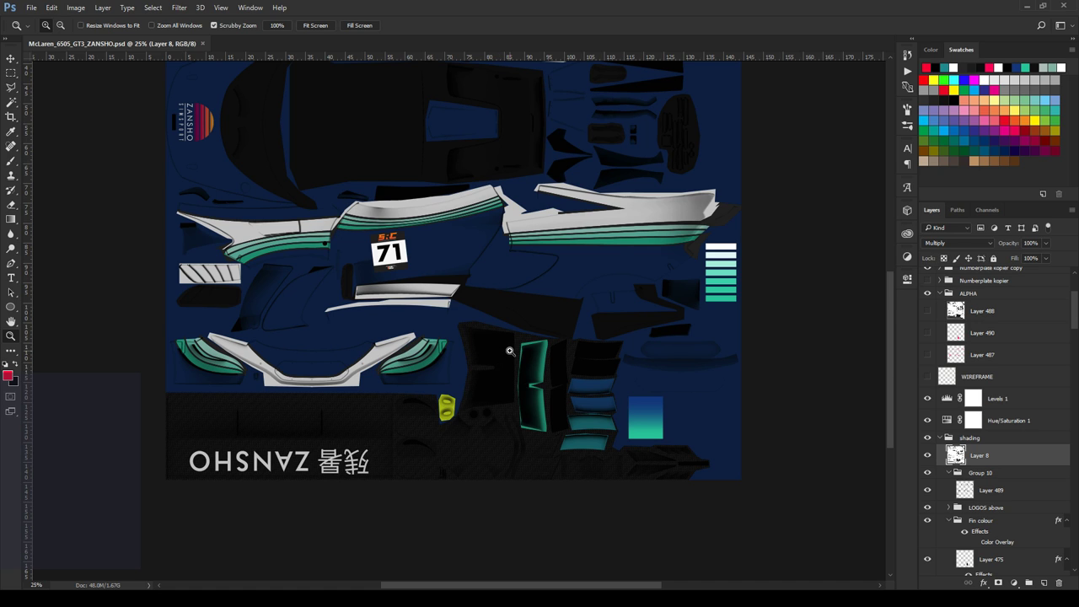
left_click(557, 297, "alt")
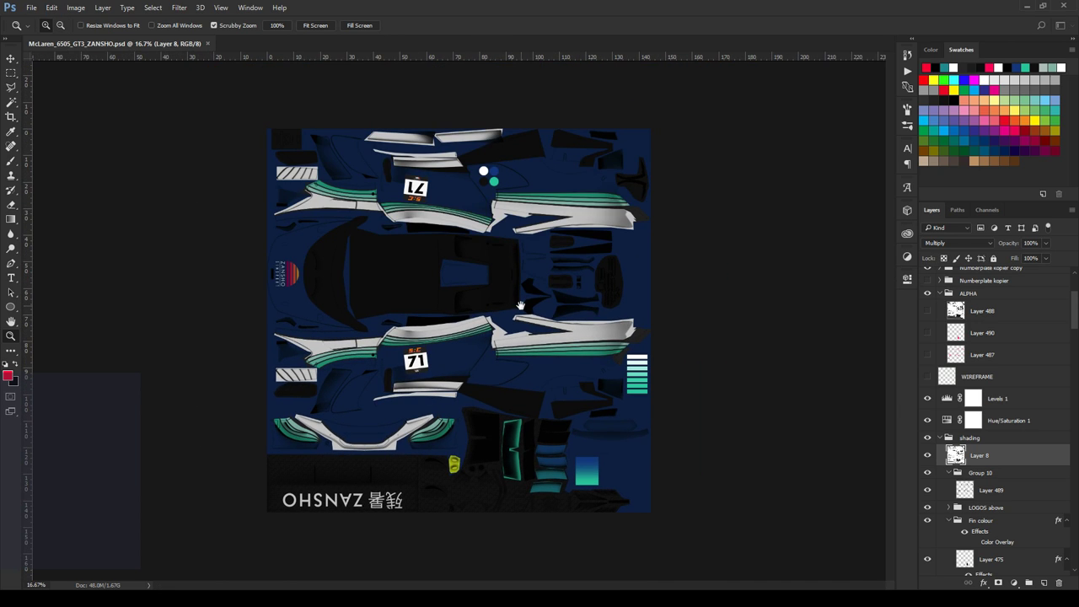
left_click(509, 292)
left_click_drag(500, 294, 494, 228)
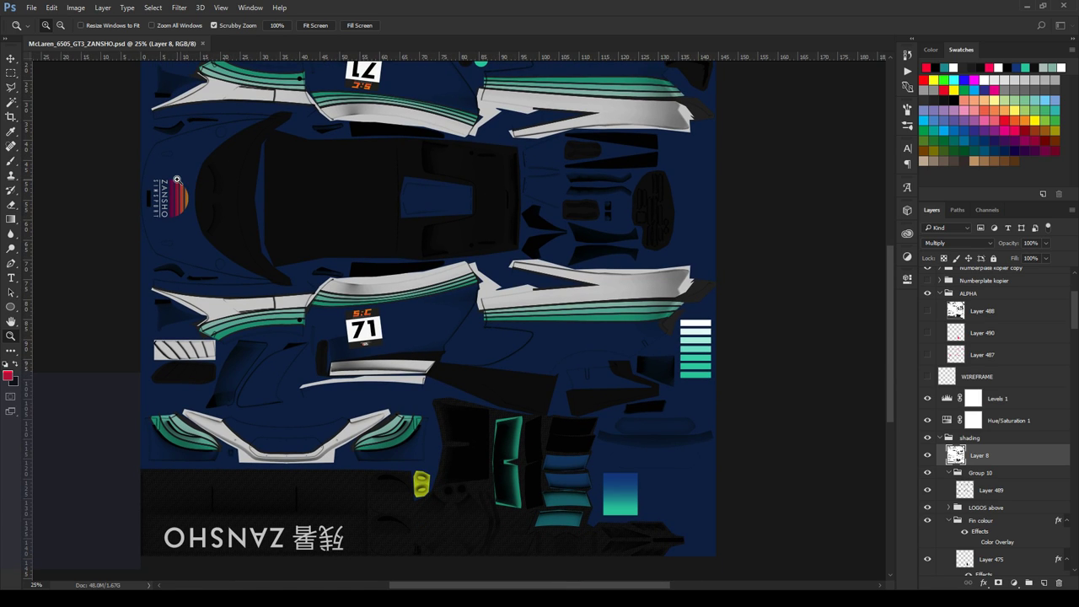
left_click(36, 7)
left_click(34, 6)
left_click(34, 8)
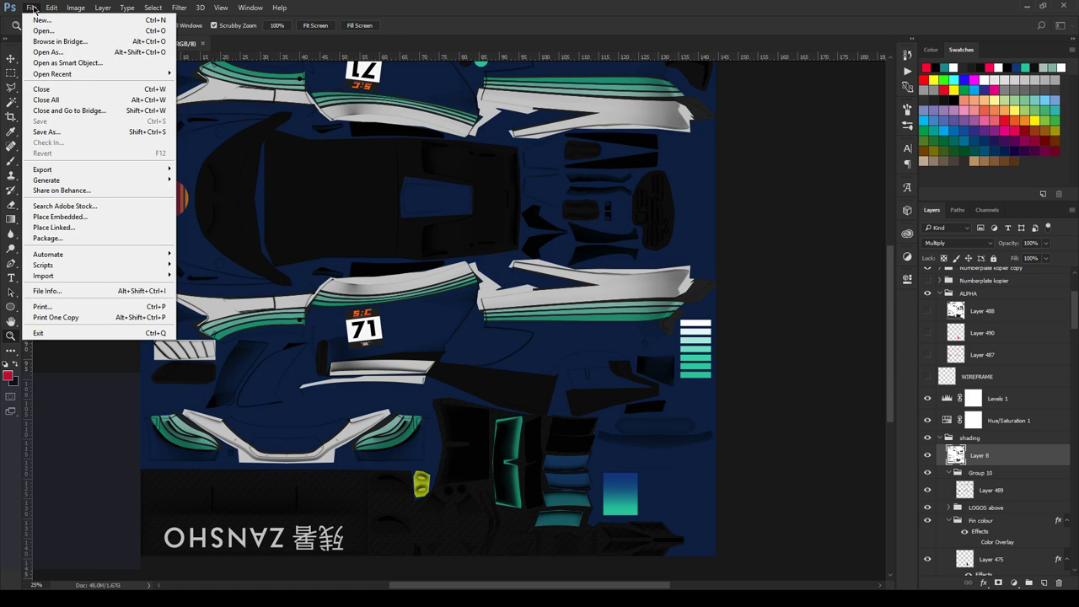
left_click(35, 9)
left_click(34, 9)
left_click(34, 8)
left_click(34, 8)
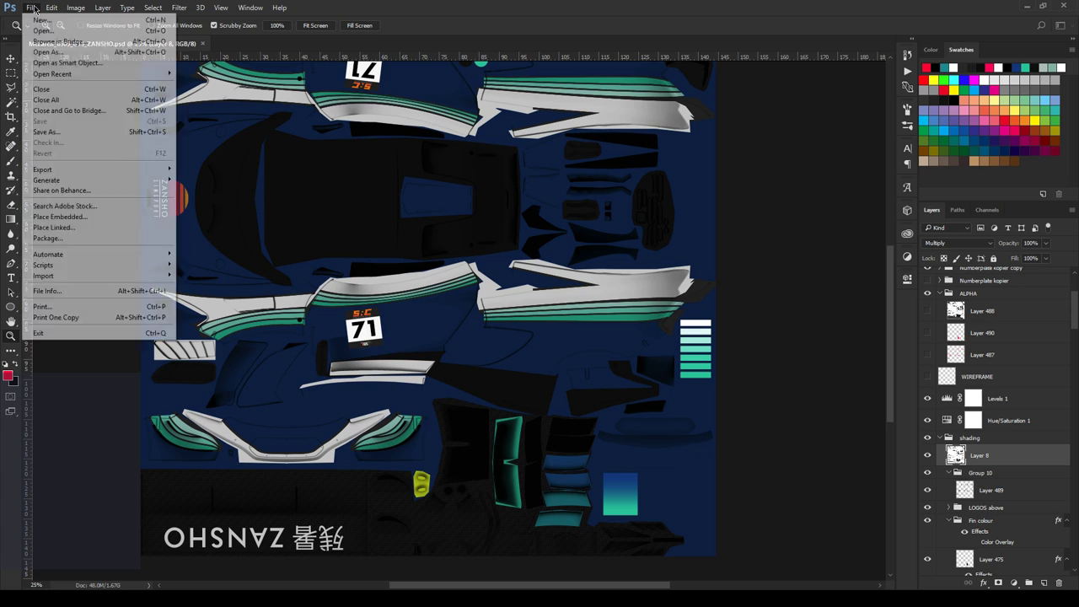
left_click(35, 9)
left_click(30, 9)
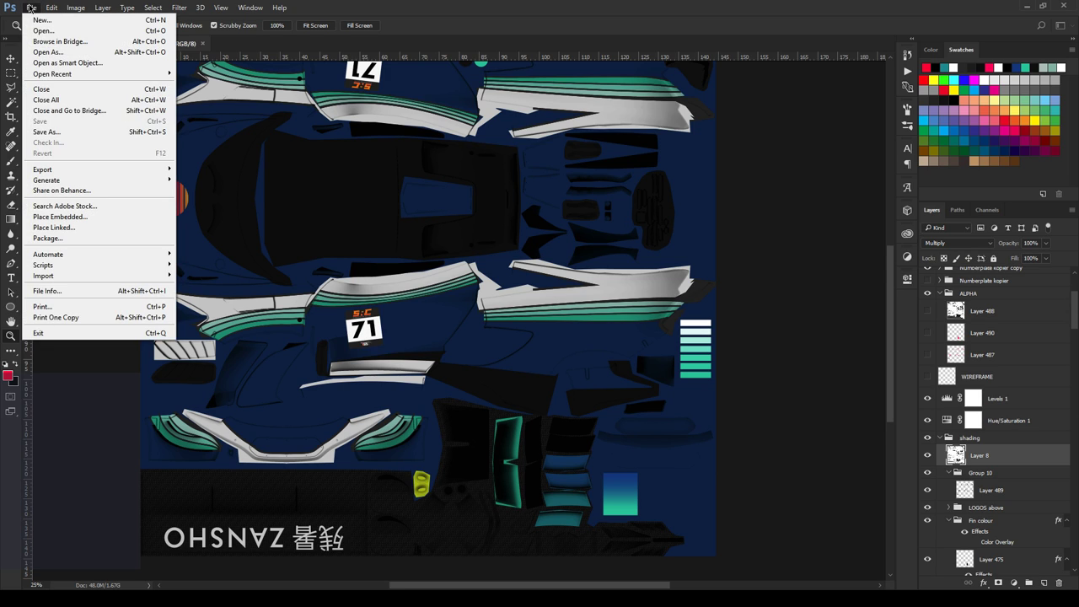
left_click(318, 43)
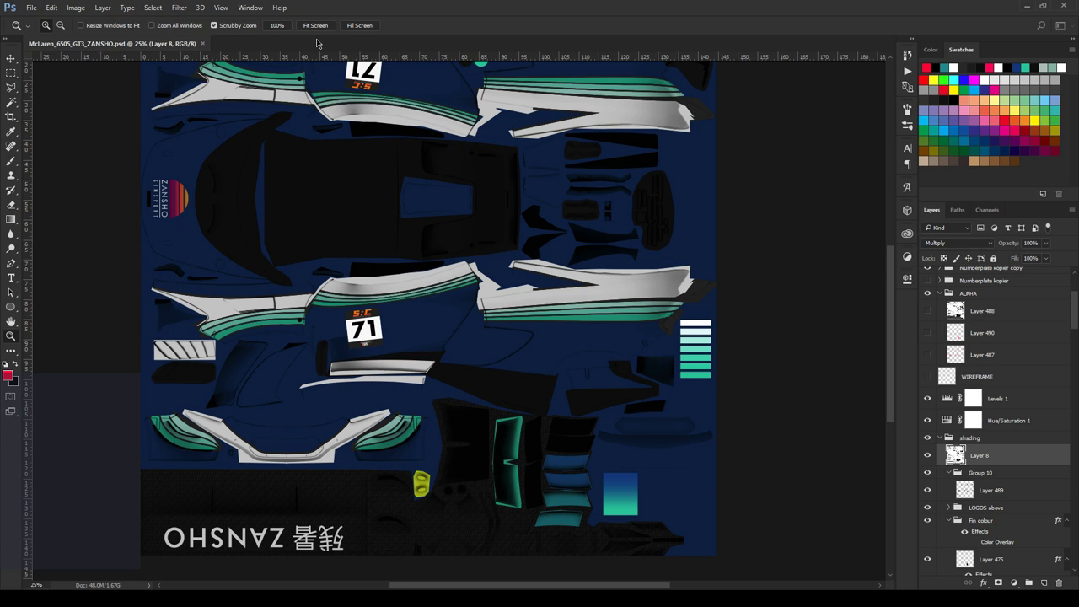
left_click(35, 9)
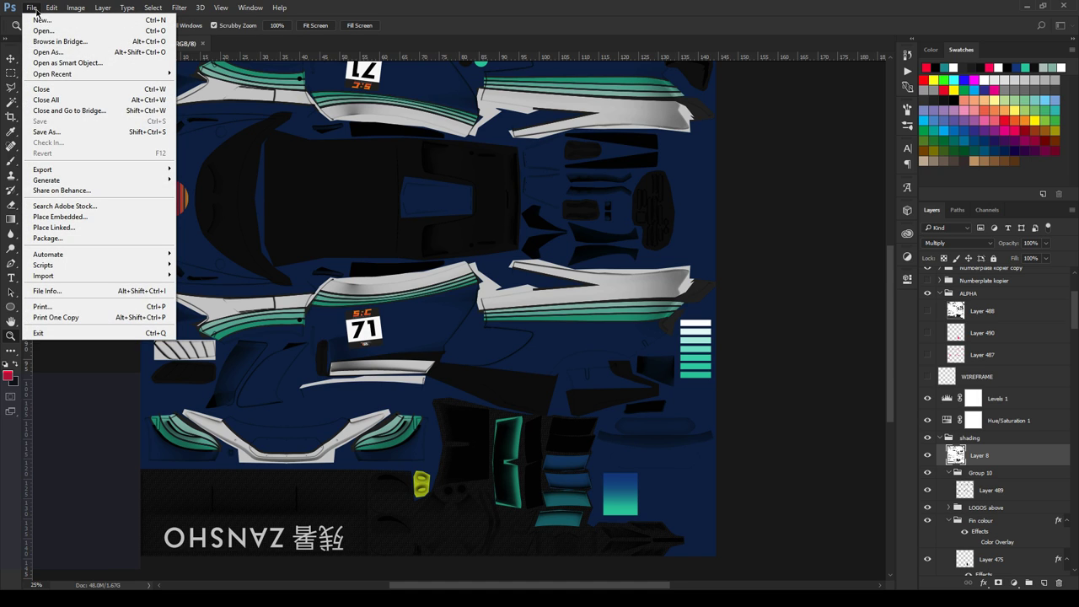
left_click(34, 8)
left_click(34, 10)
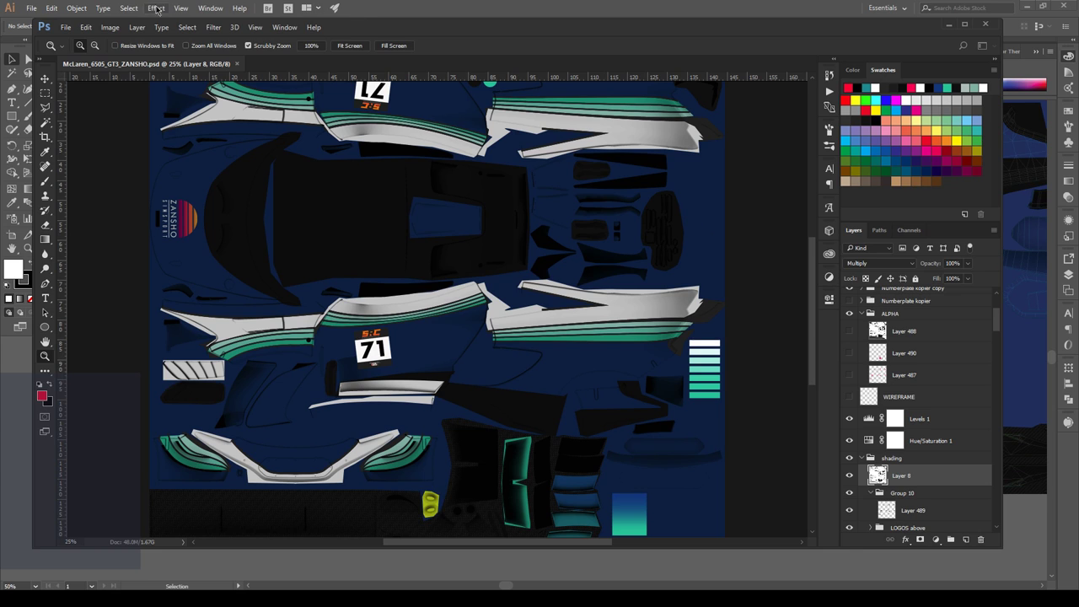
double_click(395, 36)
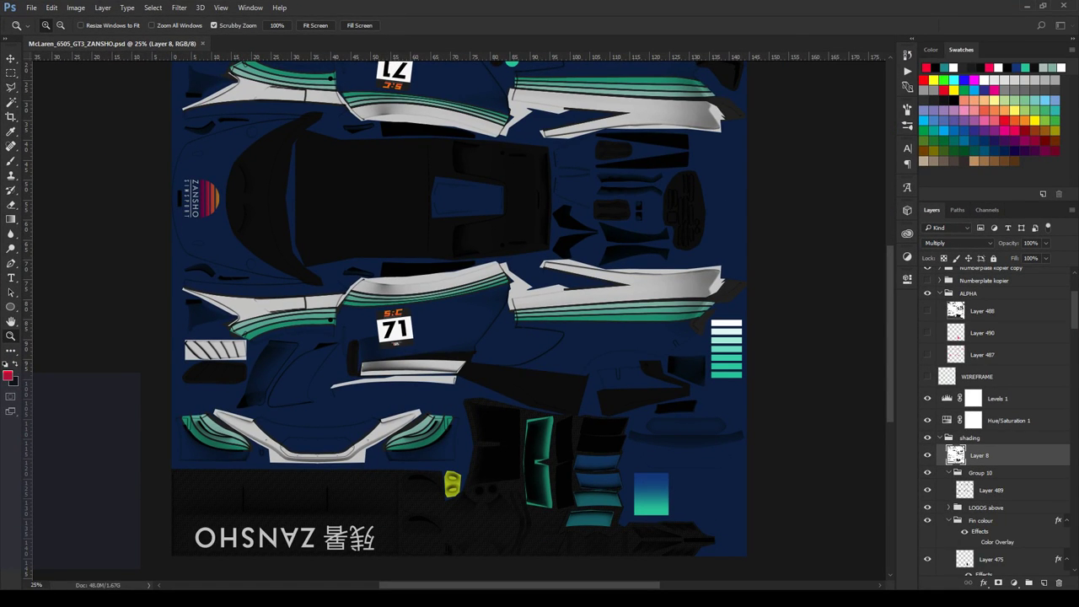
Step: Switch to Illustrator and delete the two white corner shapes from the front bumper area
key("alt+Tab")
left_click(615, 294)
left_click(174, 294, "shift")
left_click_drag(550, 292, 551, 396)
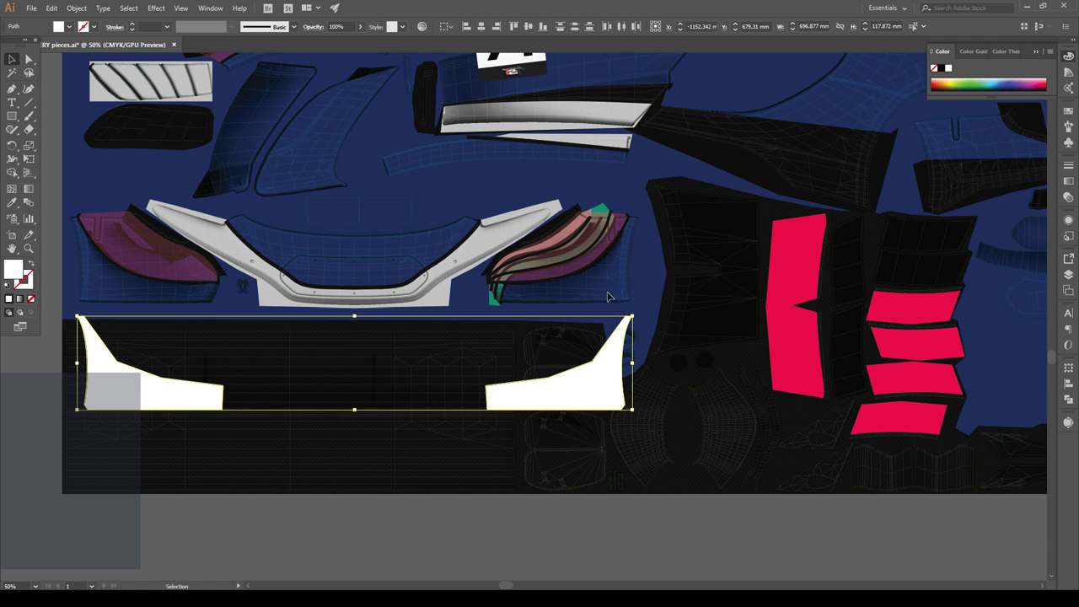
key("Delete")
Step: Look over the remaining pieces on the car template in Illustrator and return to the livery in Photoshop
left_click_drag(669, 118, 514, 420)
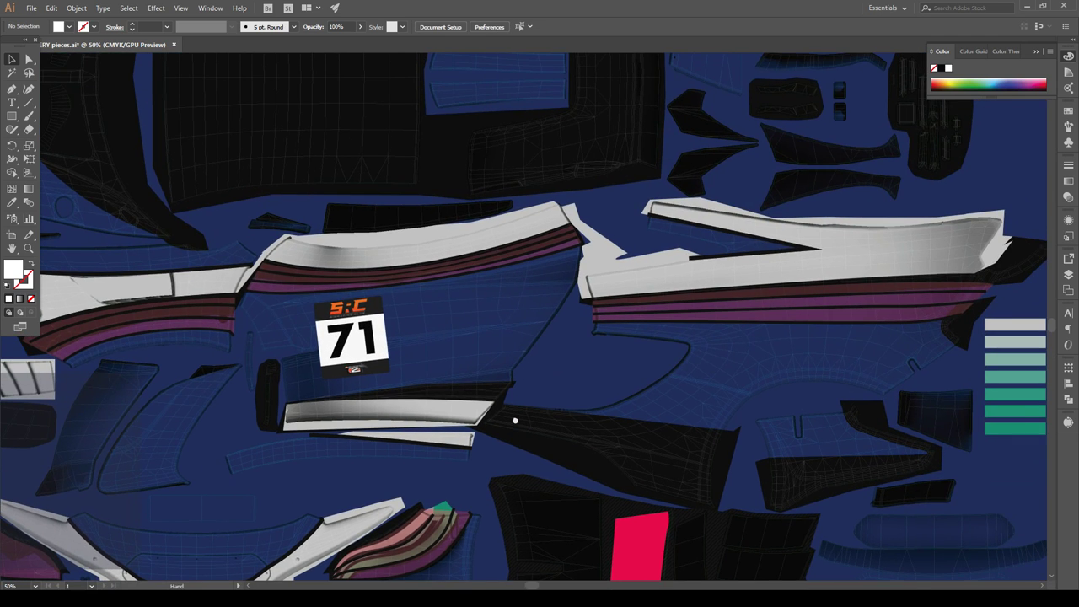
key("z")
left_click(588, 320, "alt")
left_click(568, 275, "alt")
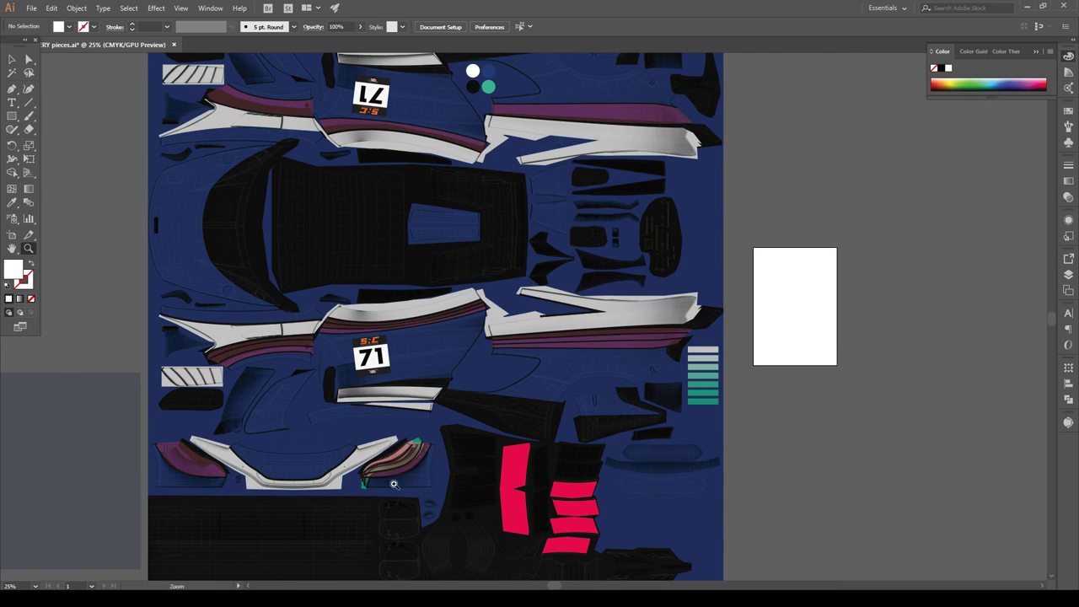
left_click(329, 597)
Step: Hide the Layer 8 shading in the shading group
left_click_drag(454, 295, 472, 399)
left_click_drag(493, 441, 454, 314)
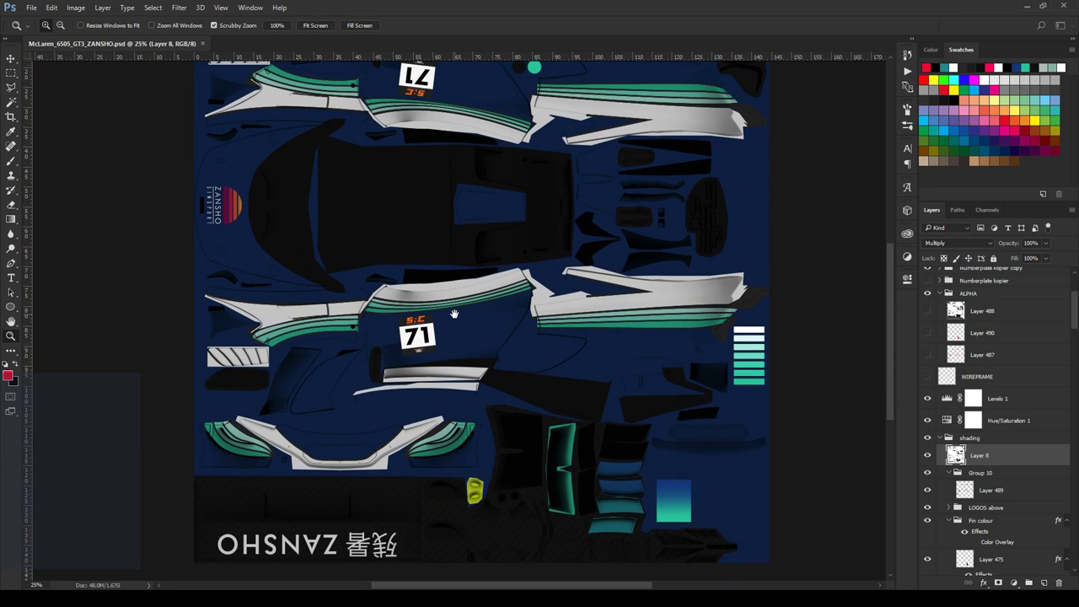
left_click(425, 400)
left_click(426, 400)
left_click(427, 392)
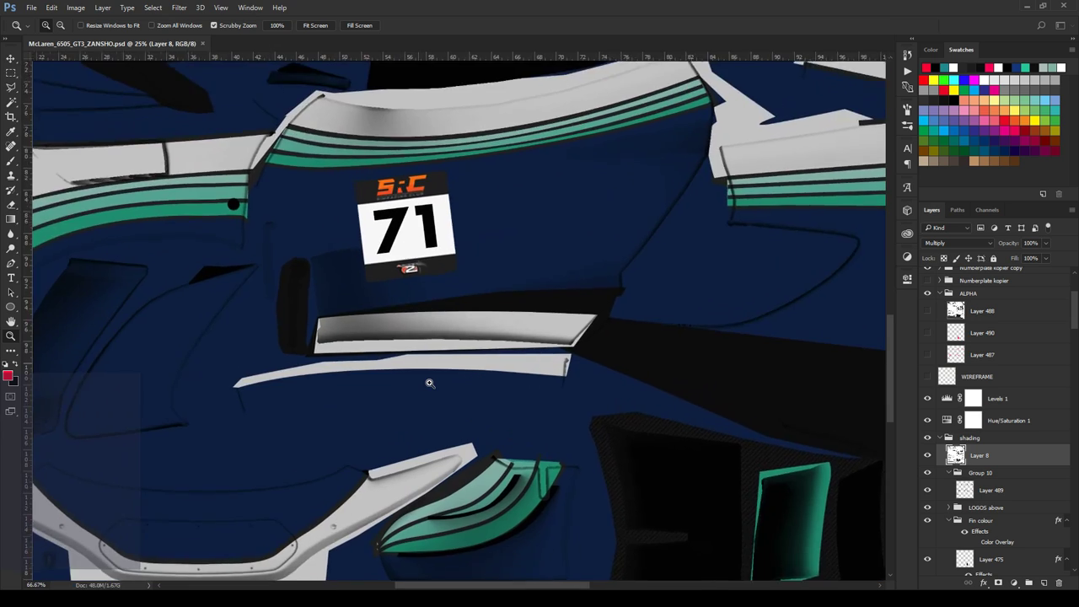
left_click(429, 383)
key("v")
left_click(927, 456)
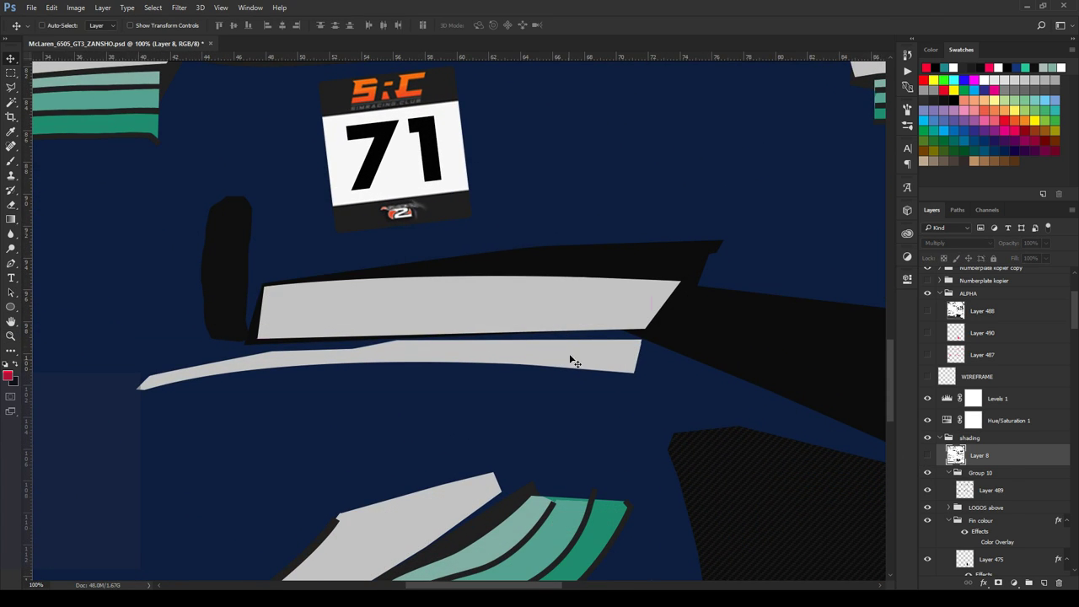
Step: Hide the thin light grey strips beside the side skirts on both sides of the car, Layer 428 and Layer 428 copy 2
left_click(582, 364, "ctrl")
left_click(927, 564)
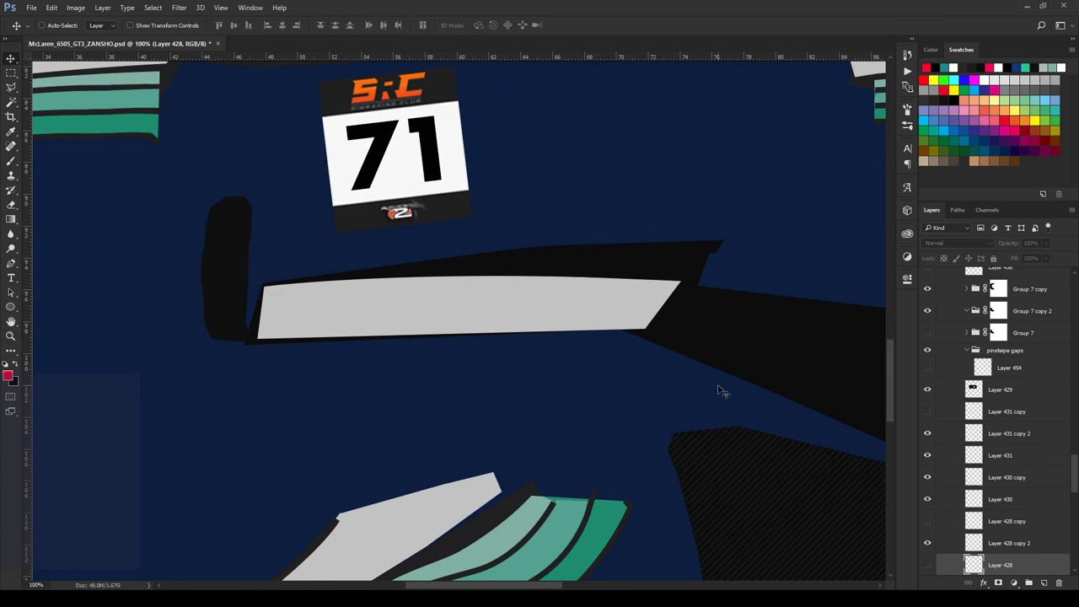
scroll(557, 303, "up", 10)
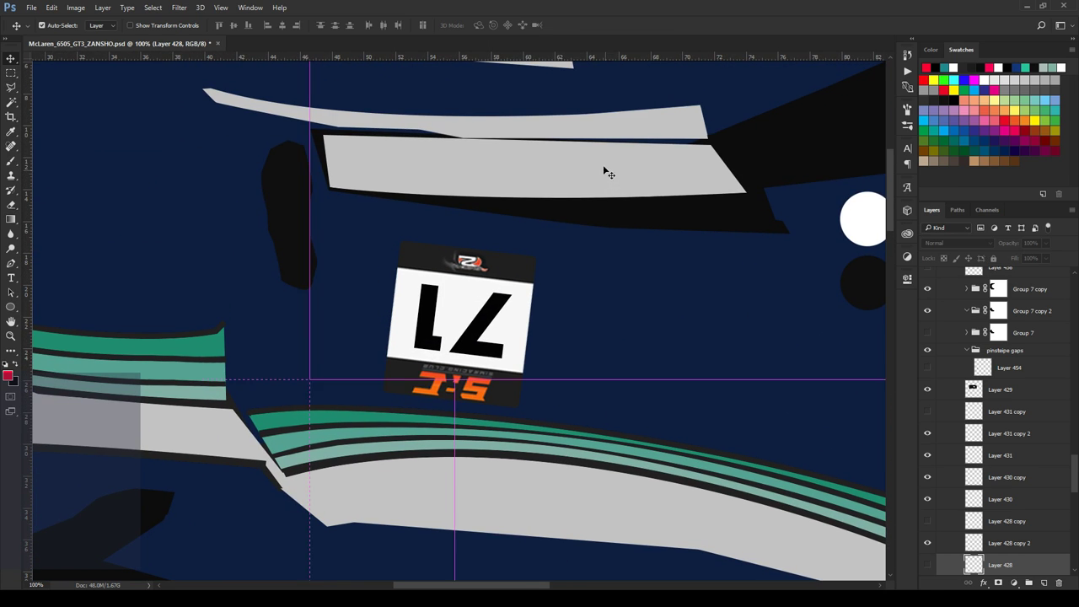
left_click(593, 137, "ctrl")
left_click(927, 543)
Step: Select the light grey rear side panel's layer and make the WIREFRAME layer visible
key("z")
left_click(749, 474, "alt")
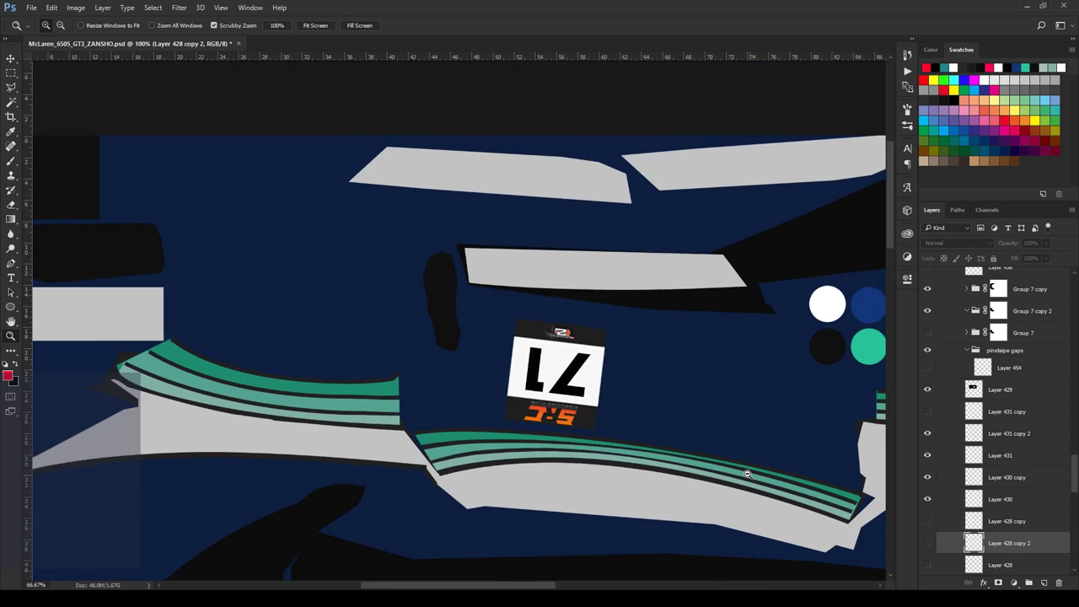
left_click(748, 474, "alt")
left_click(749, 474, "alt")
left_click_drag(782, 558, 439, 195)
key("v")
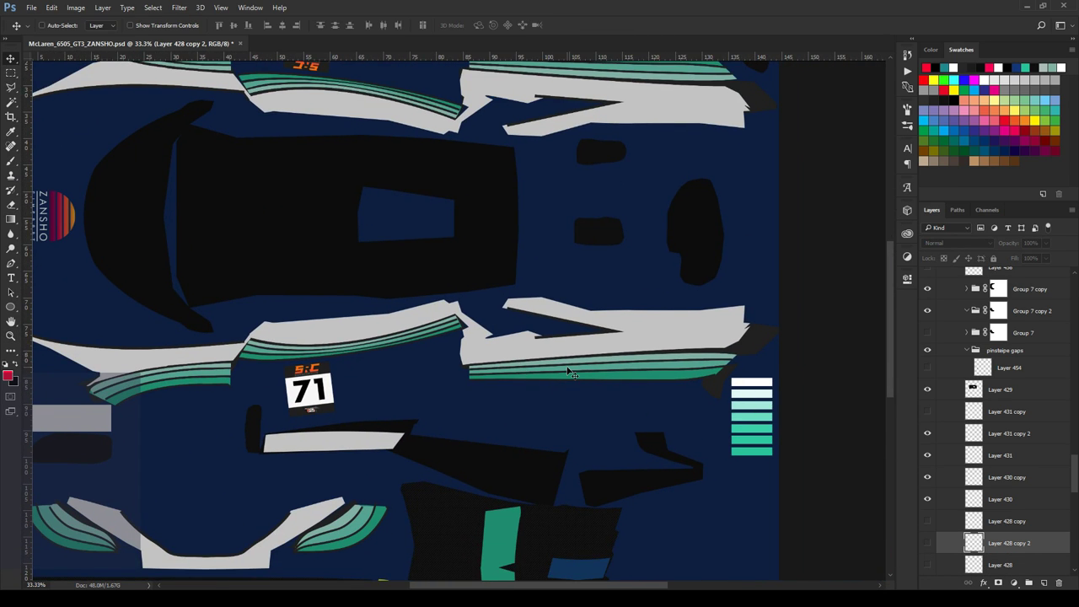
left_click(554, 317, "ctrl")
scroll(1022, 403, "up", 3)
left_click_drag(1076, 456, 1020, 316)
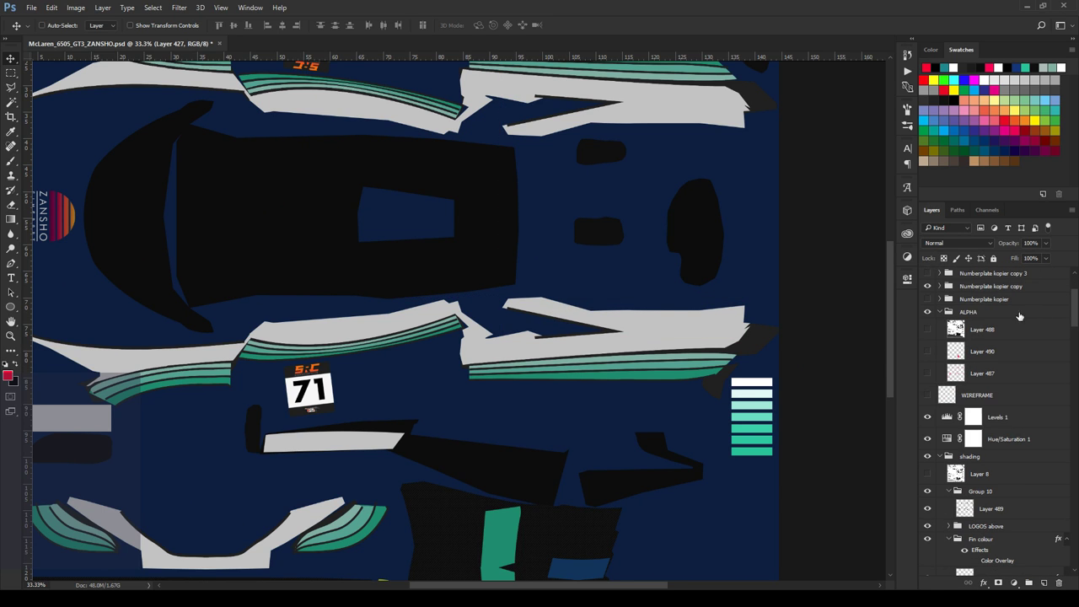
left_click(927, 395)
Step: Delete the part of Layer 489 edging the V-shaped notch in the grey rear side panel, using a polygonal lasso selection
key("z")
left_click(562, 297)
left_click(561, 319)
left_click(561, 319)
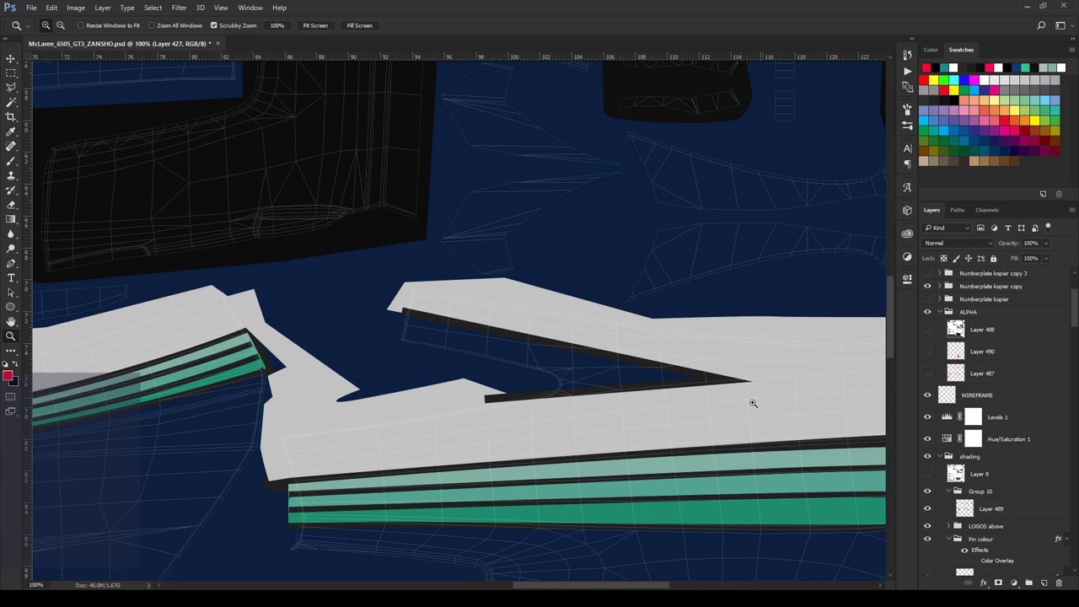
key("v")
left_click(506, 342, "ctrl")
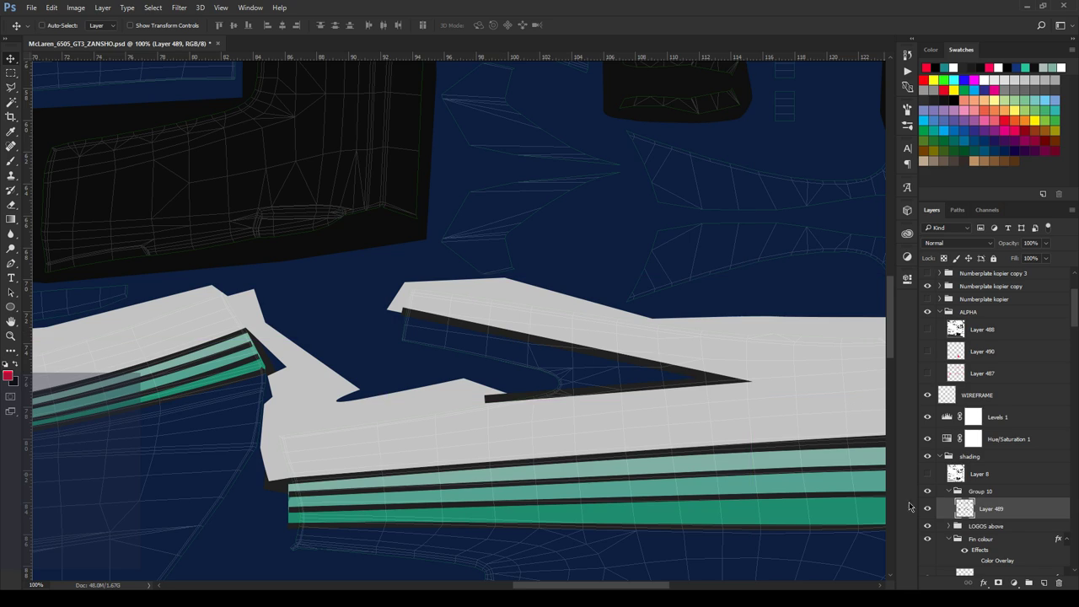
left_click(929, 511)
left_click(928, 511)
left_click(11, 87)
left_click(361, 270)
left_click(799, 365)
left_click(770, 415)
left_click(449, 432)
double_click(407, 373)
key("Delete")
key("ctrl+d")
key("v")
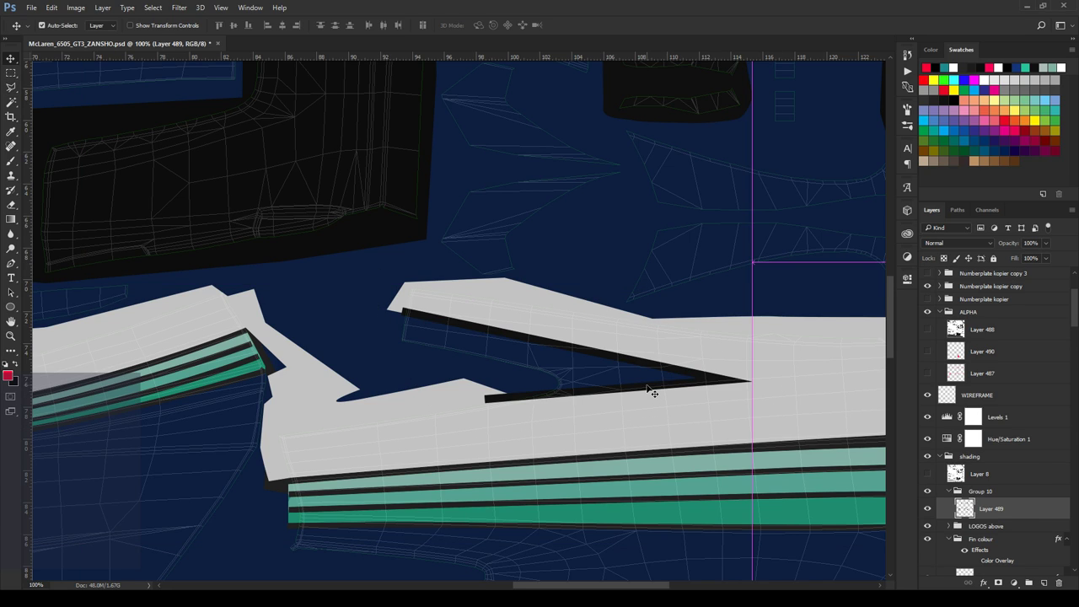
Step: Select the layer of the remaining black edging around the notch and delete that edging with a polygonal lasso selection
left_click(650, 391, "ctrl")
key("l")
left_click(449, 408)
left_click(792, 386)
left_click(751, 348)
left_click(698, 334)
left_click(378, 293)
key("Return")
key("Delete")
key("ctrl+d")
key("v")
Step: Select Layer 427 and widen the V-shaped notch by deleting the inner part of the panel's slanted arm with a polygonal lasso selection
left_click(713, 374, "ctrl")
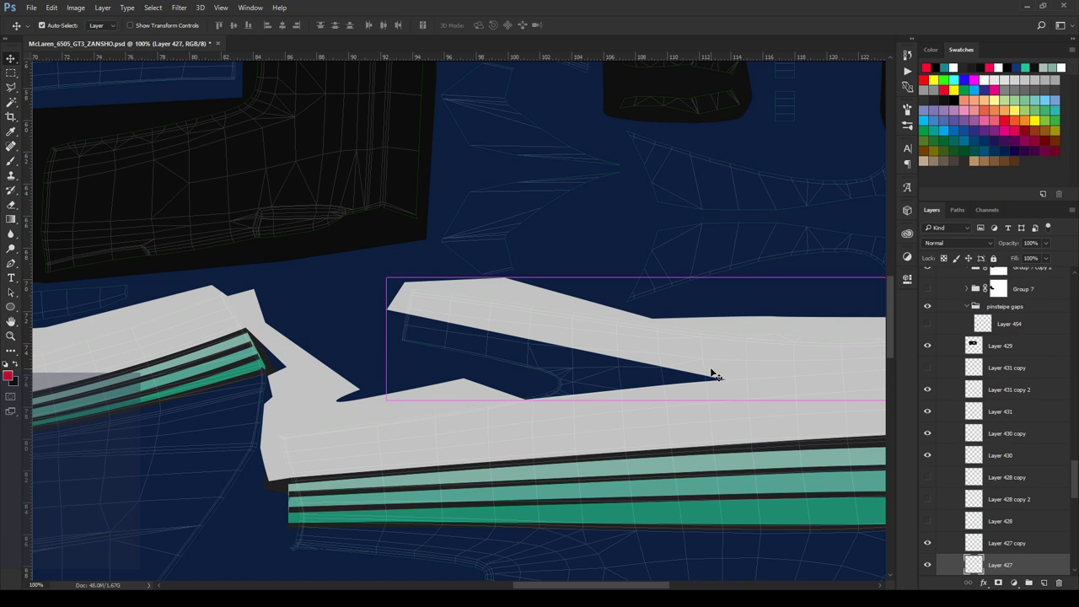
key("l")
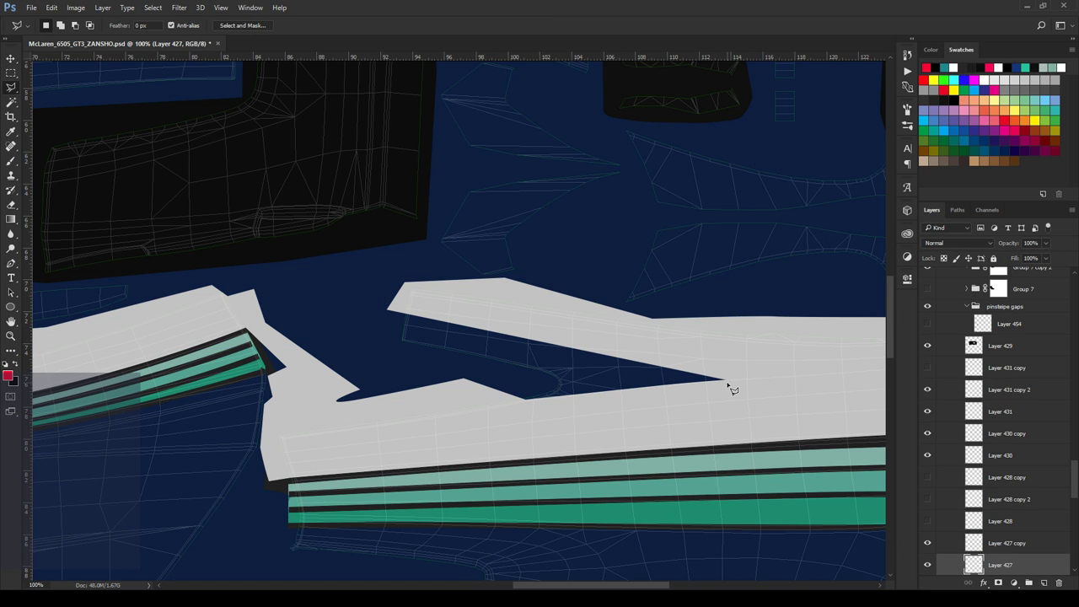
key("z")
left_click_drag(728, 384, 729, 382)
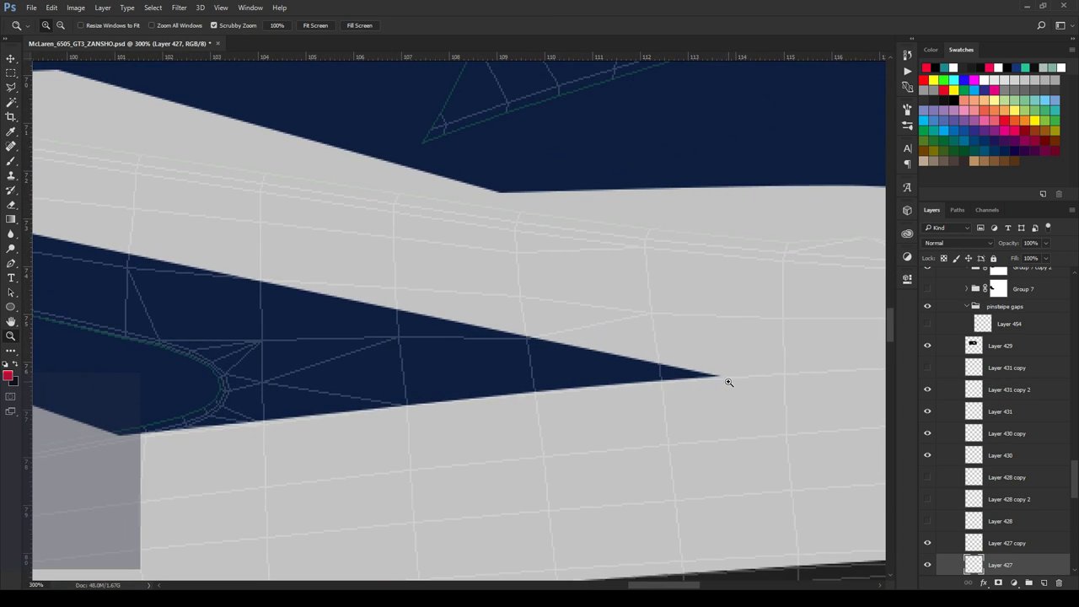
key("l")
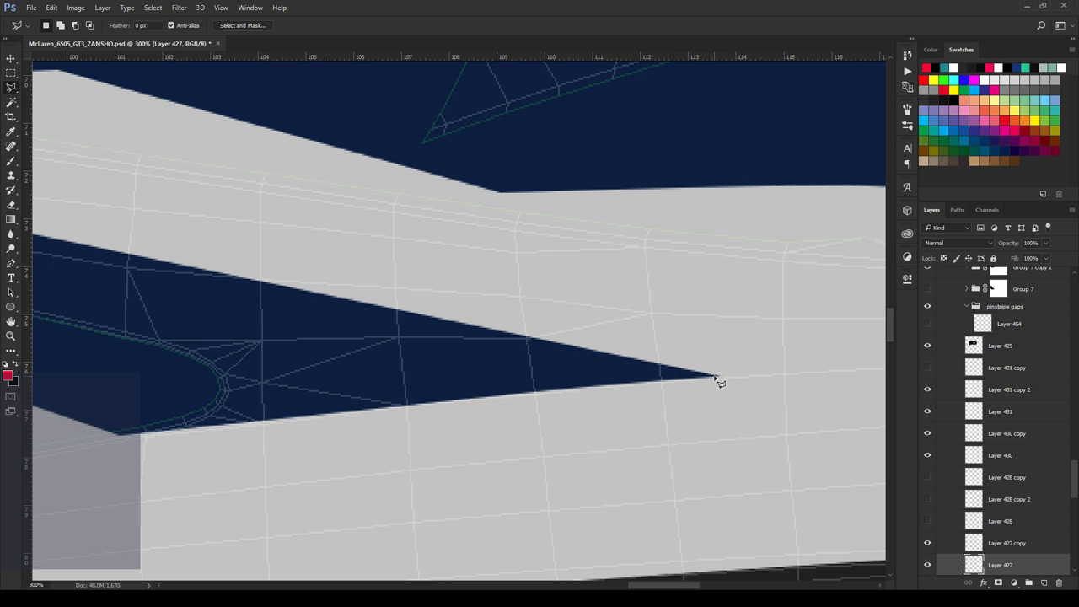
left_click(716, 382)
left_click_drag(202, 176, 767, 229)
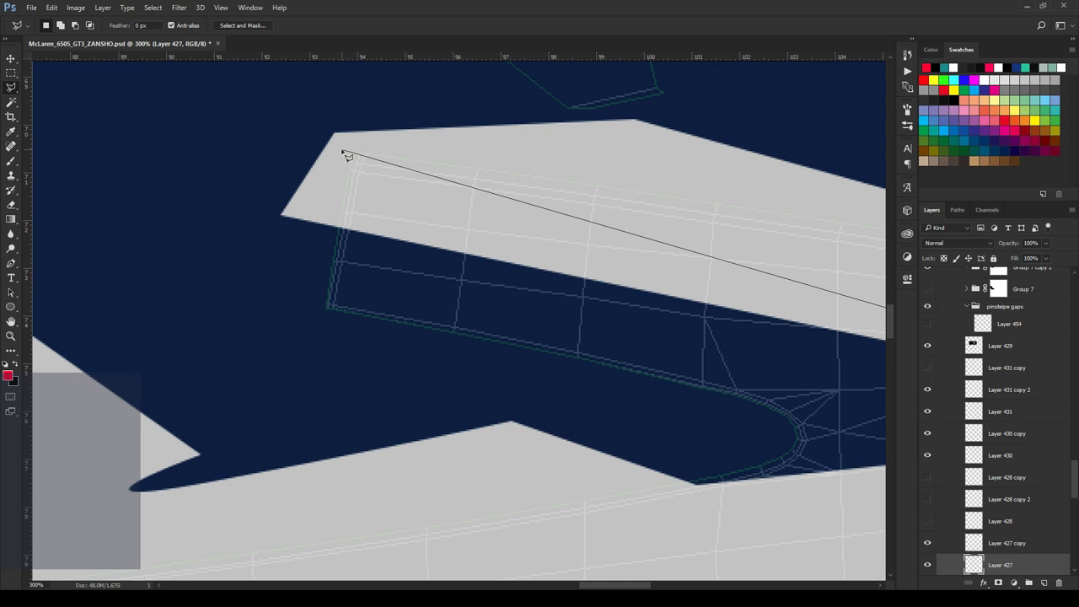
left_click(302, 142)
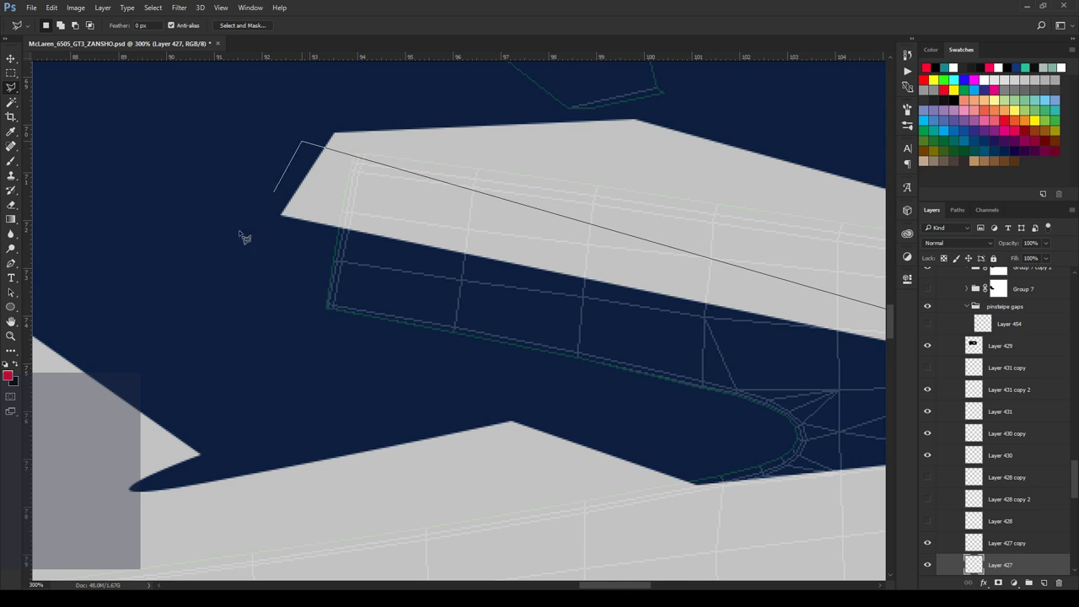
left_click(224, 285)
left_click_drag(686, 419, 99, 287)
double_click(515, 286)
key("z")
left_click(462, 258, "alt")
left_click(463, 258, "alt")
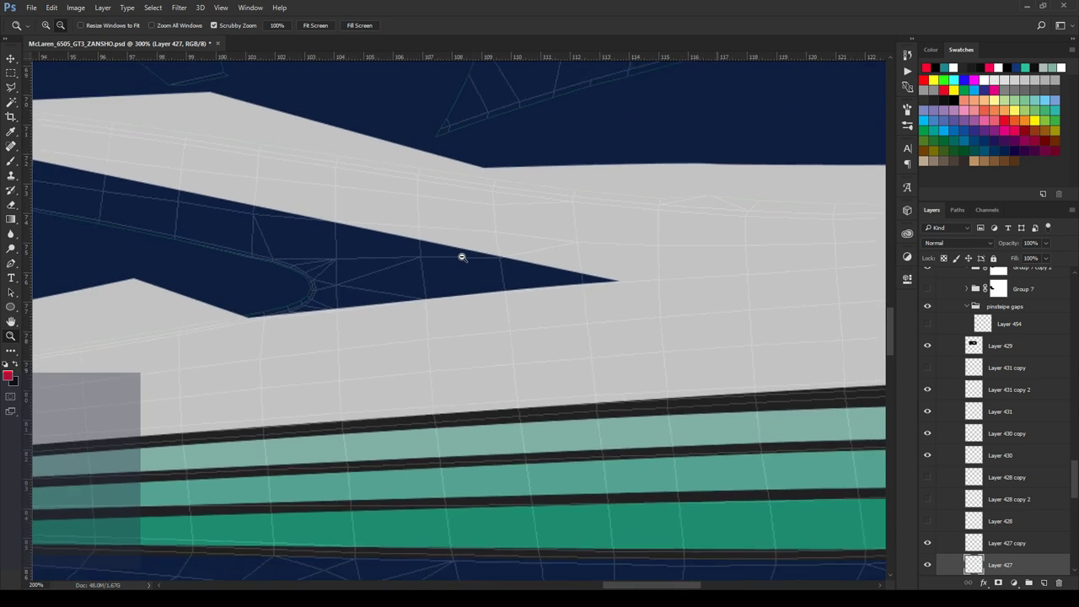
left_click(463, 258, "alt")
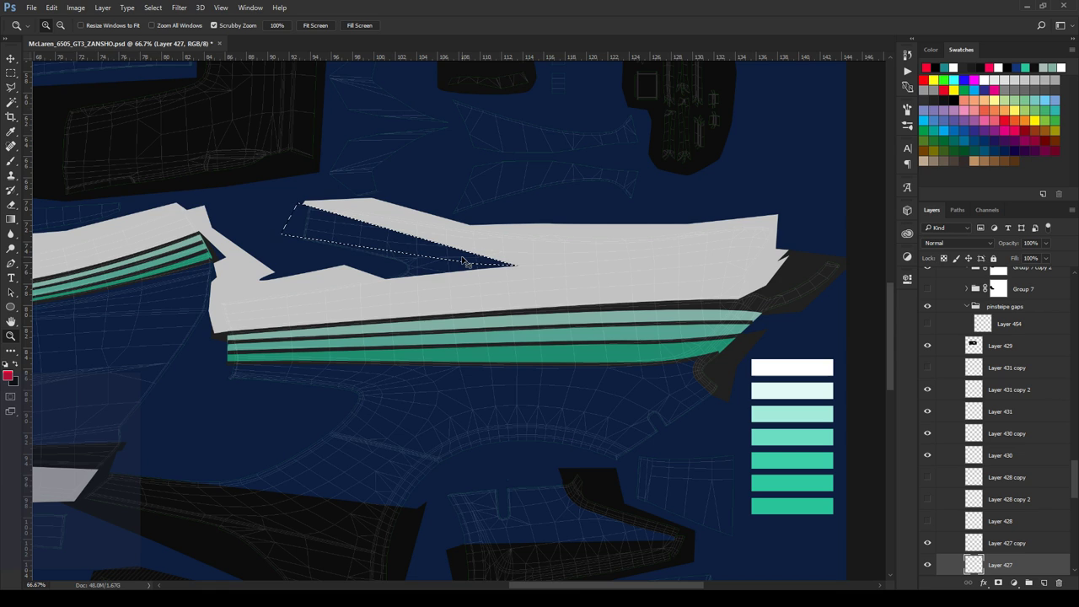
Step: On the opposite side's grey rear panel, delete the part of Layer 489 edging the V-shaped notch with a polygonal lasso selection
left_click_drag(459, 255, 515, 398)
left_click_drag(505, 199, 446, 374)
key("v")
left_click(494, 277, "ctrl")
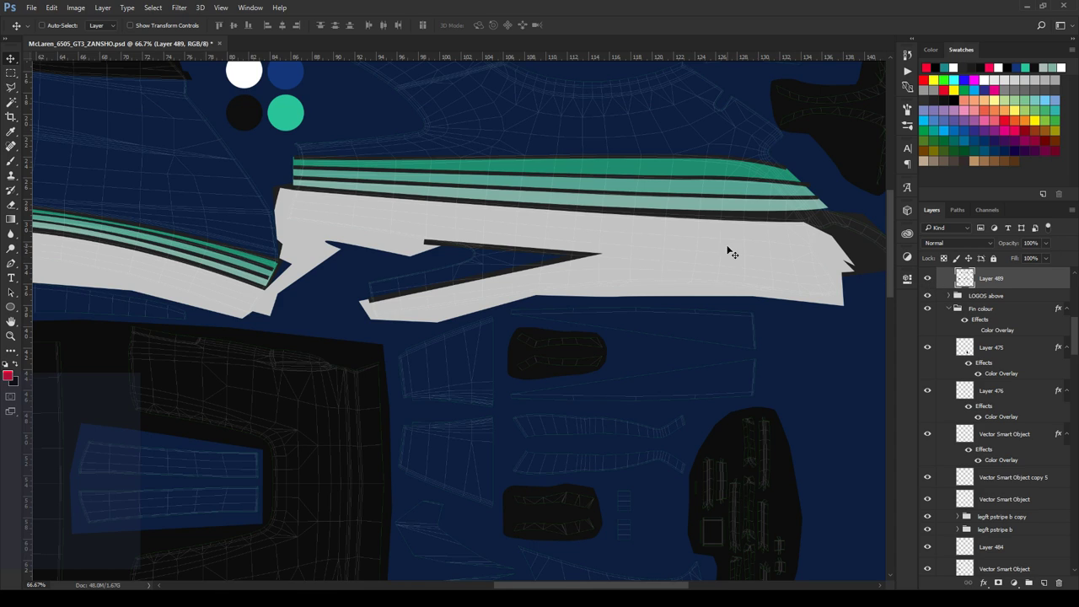
key("l")
left_click(394, 226)
left_click(629, 226)
left_click(672, 266)
double_click(288, 345)
key("ctrl+d")
key("v")
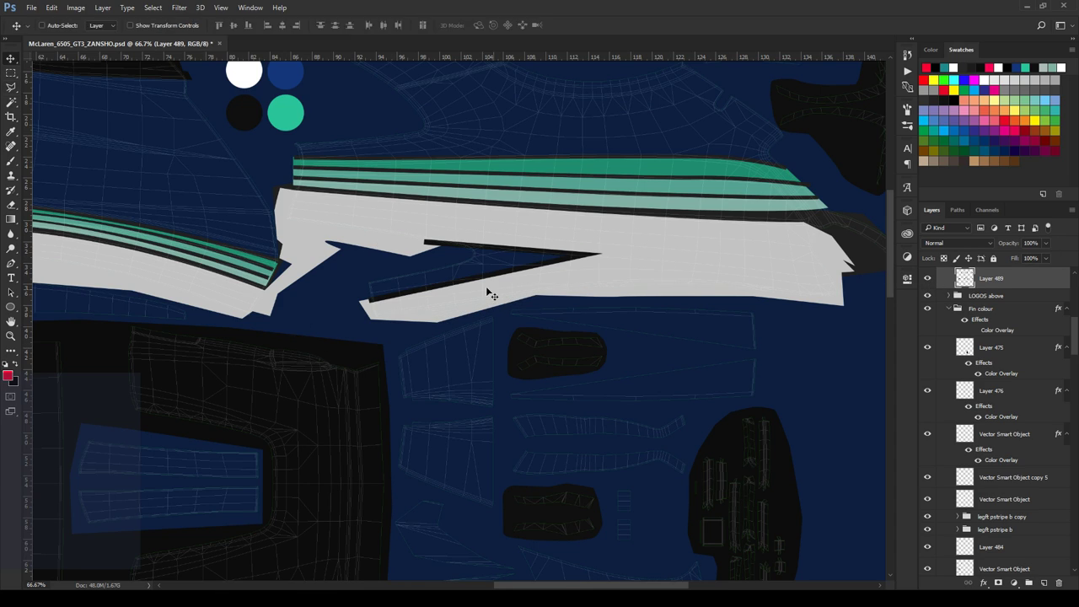
Step: Select the Vector Smart Object layer holding the remaining black edging of this notch and delete that edging with a polygonal lasso selection
left_click(490, 281, "ctrl")
key("l")
left_click(408, 219)
left_click(695, 228)
left_click(337, 348)
left_click(273, 301)
key("Delete")
key("ctrl+d")
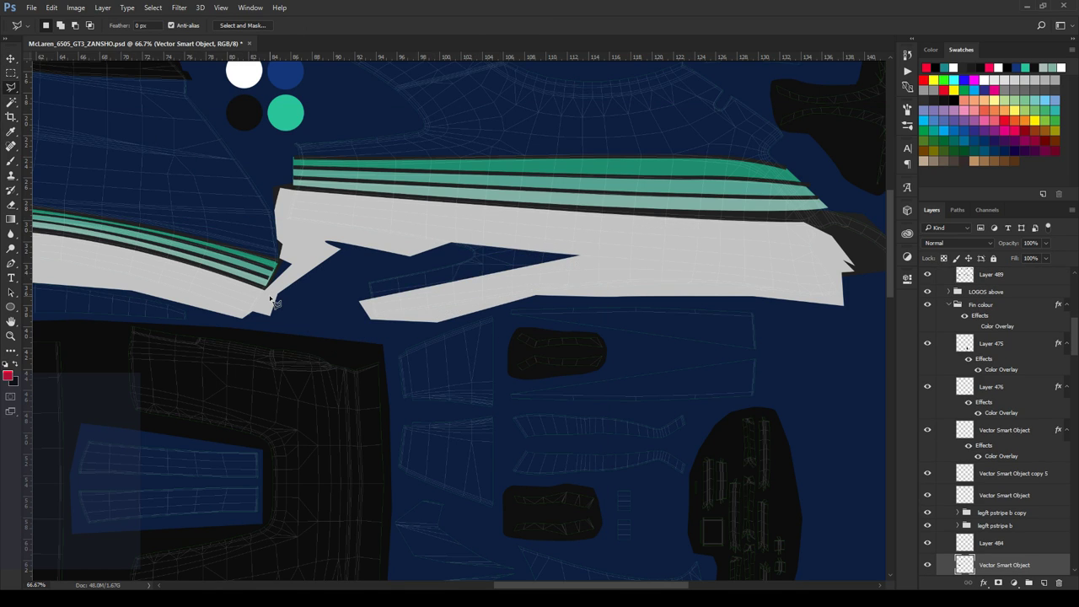
Step: Select Layer 427 copy and cut the inner part off the slanted arm, from the notch tip to the arm's end, using a polygonal lasso
key("v")
left_click(580, 283)
left_click_drag(580, 283, 581, 263)
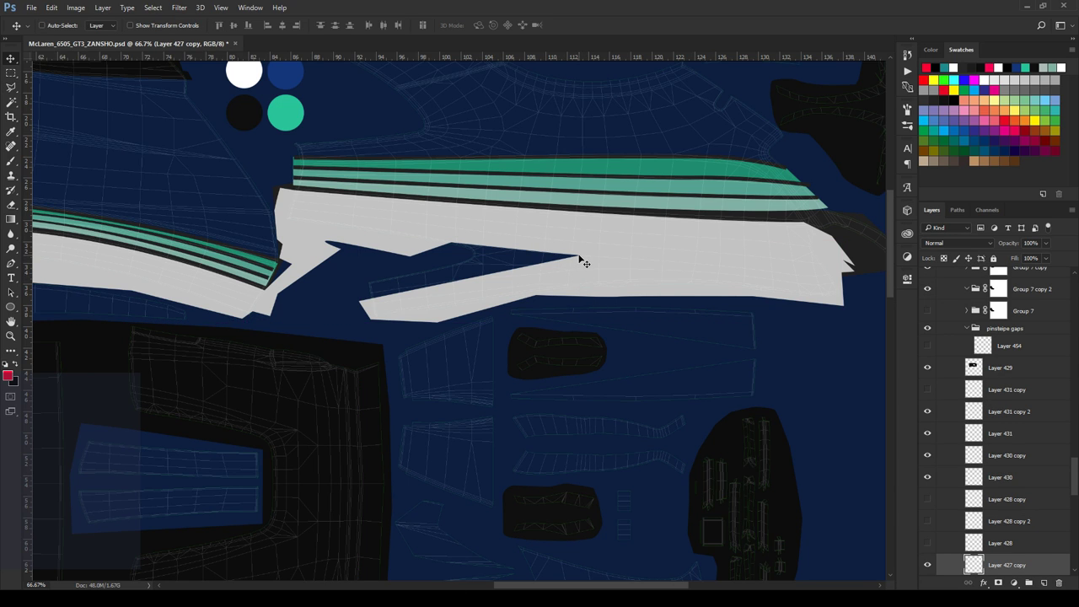
key("l")
key("ctrl+space")
left_click(579, 257)
left_click(579, 257)
left_click(580, 257)
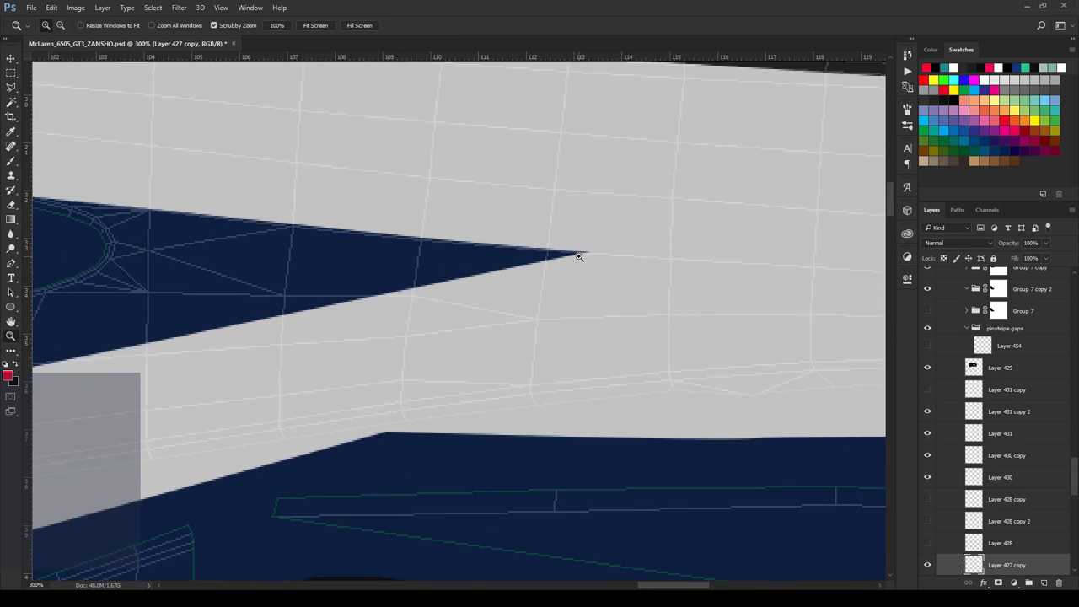
left_click(580, 254)
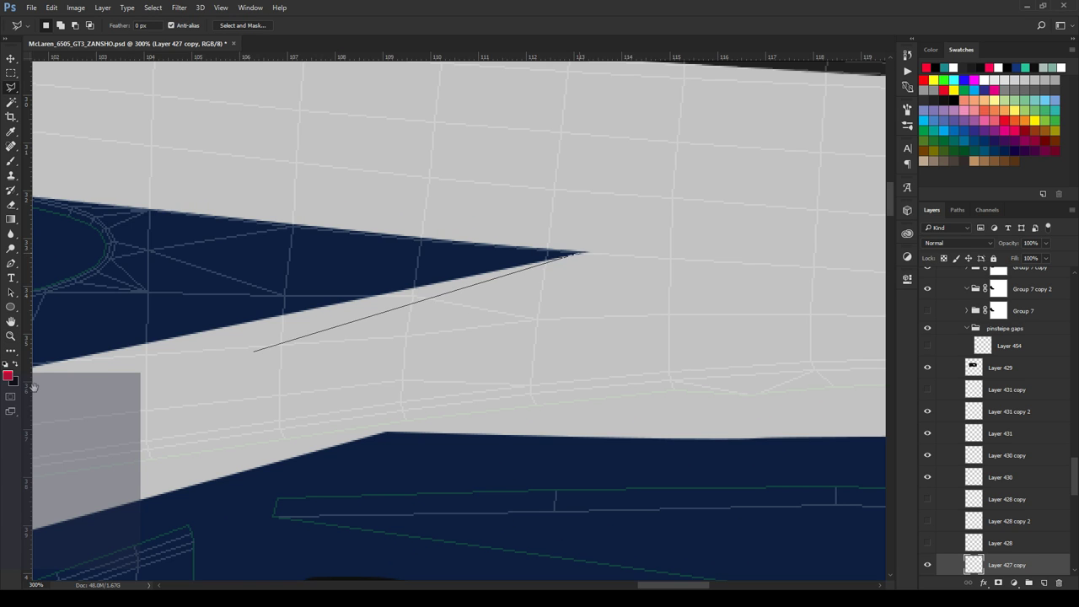
left_click_drag(34, 388, 669, 180)
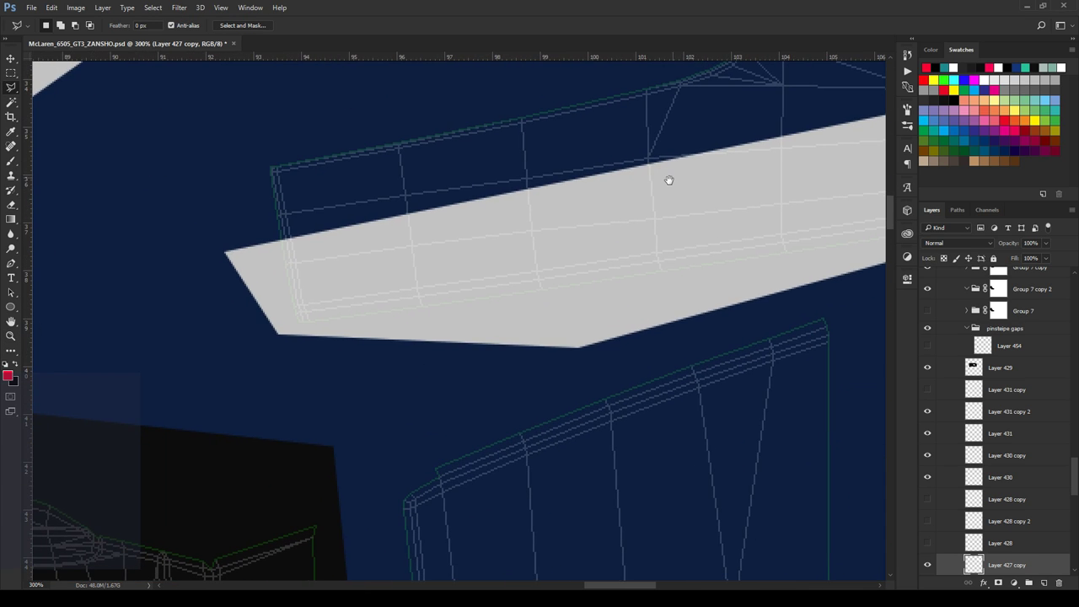
left_click(261, 330)
left_click(135, 215)
mouse_move(513, 206)
left_mouse_down()
mouse_move(448, 244)
mouse_move(300, 364)
left_mouse_up()
double_click(288, 309)
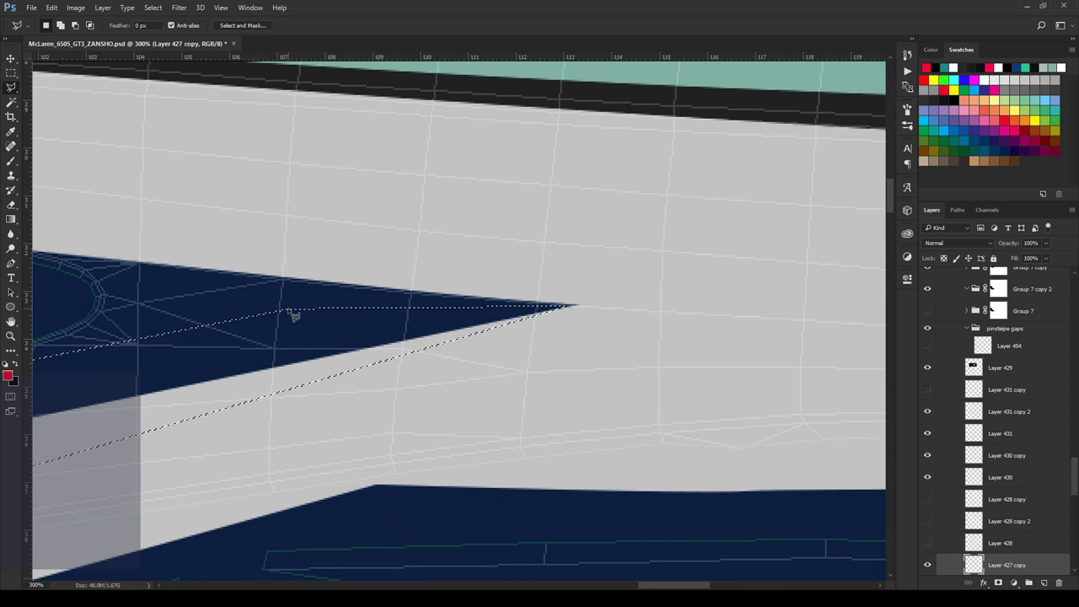
key("Delete")
key("ctrl+d")
Step: Save the McLaren livery document with both rear side panels reshaped
key("z")
left_click(291, 311, "alt")
left_click(292, 312, "alt")
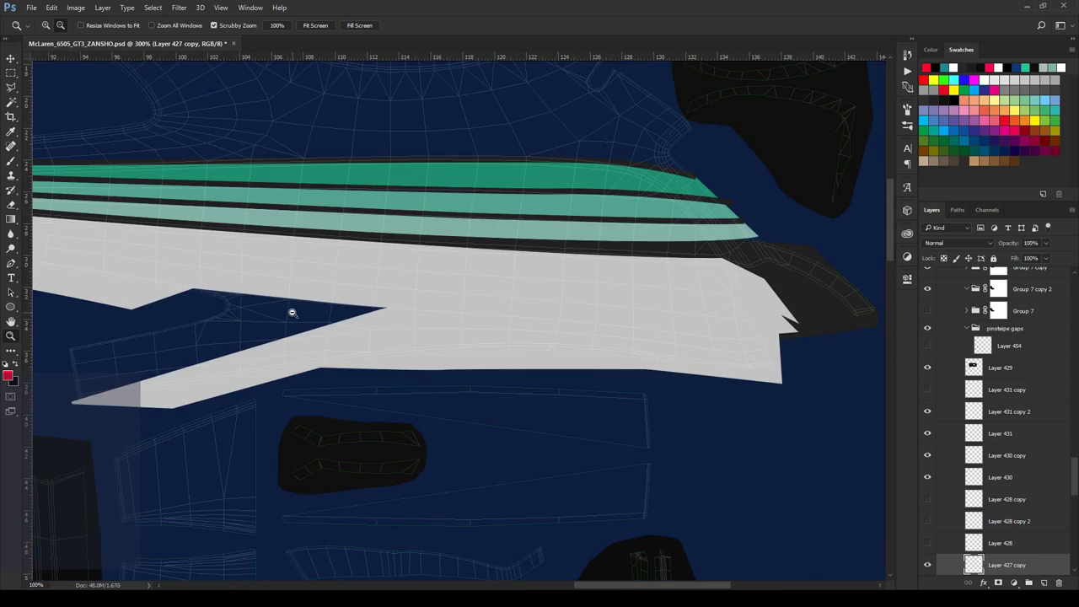
left_click(291, 314, "alt")
left_click(258, 375, "alt")
key("ctrl+s")
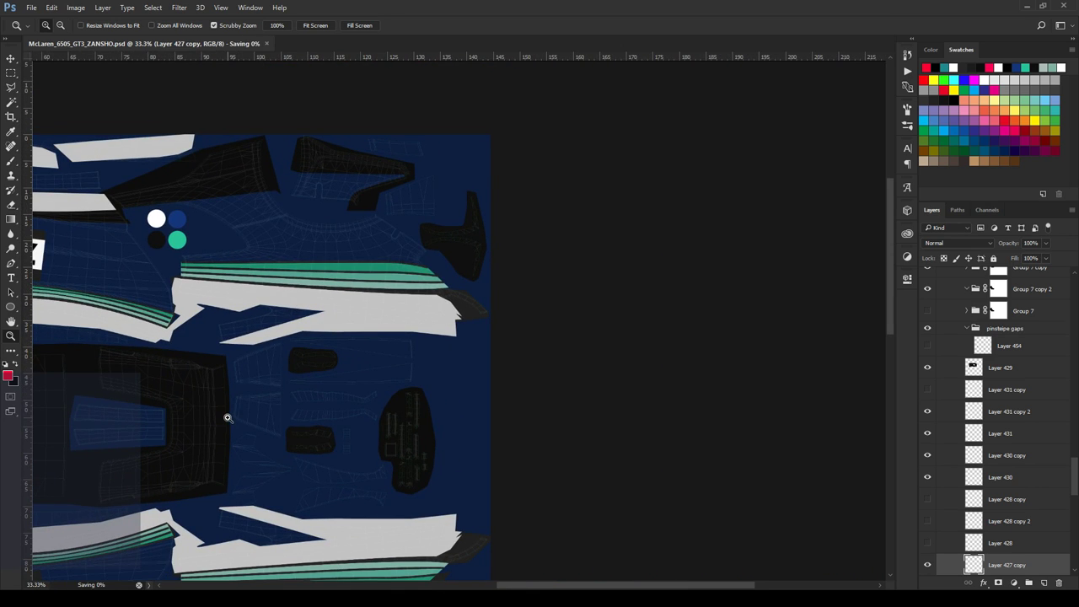
Step: Switch to Illustrator to examine the rear side panel in the livery pieces file, and return to Photoshop
key("alt+Tab")
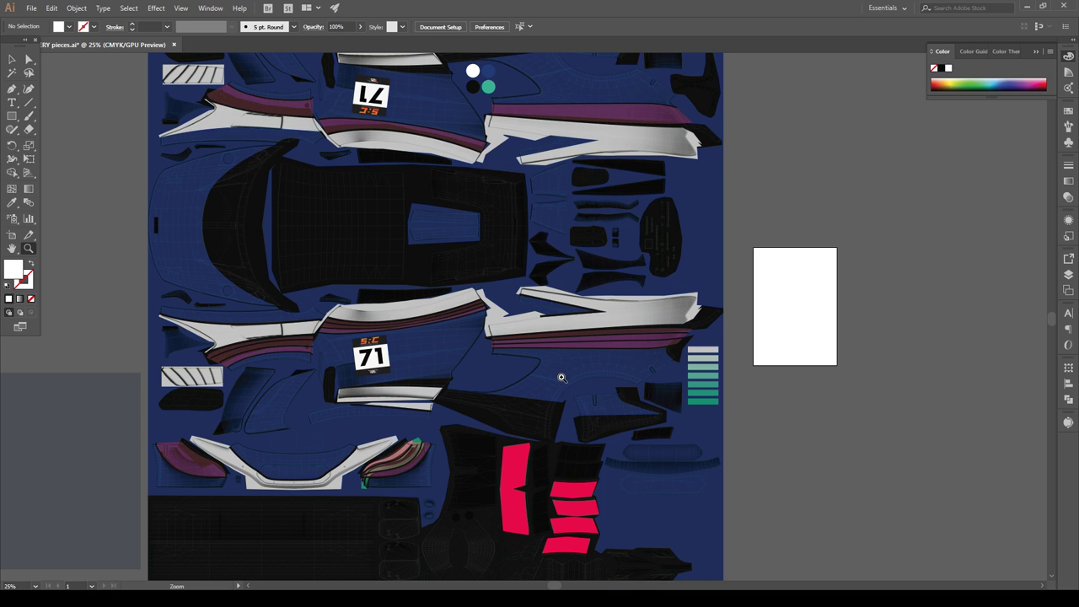
left_click(548, 326)
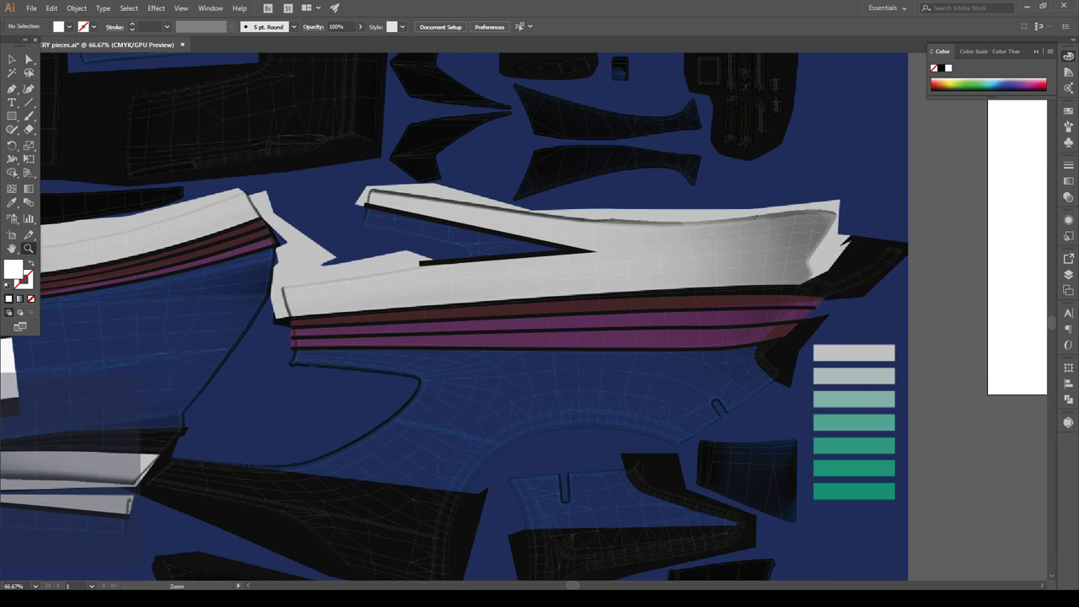
left_click(302, 598)
left_click_drag(342, 395, 647, 268)
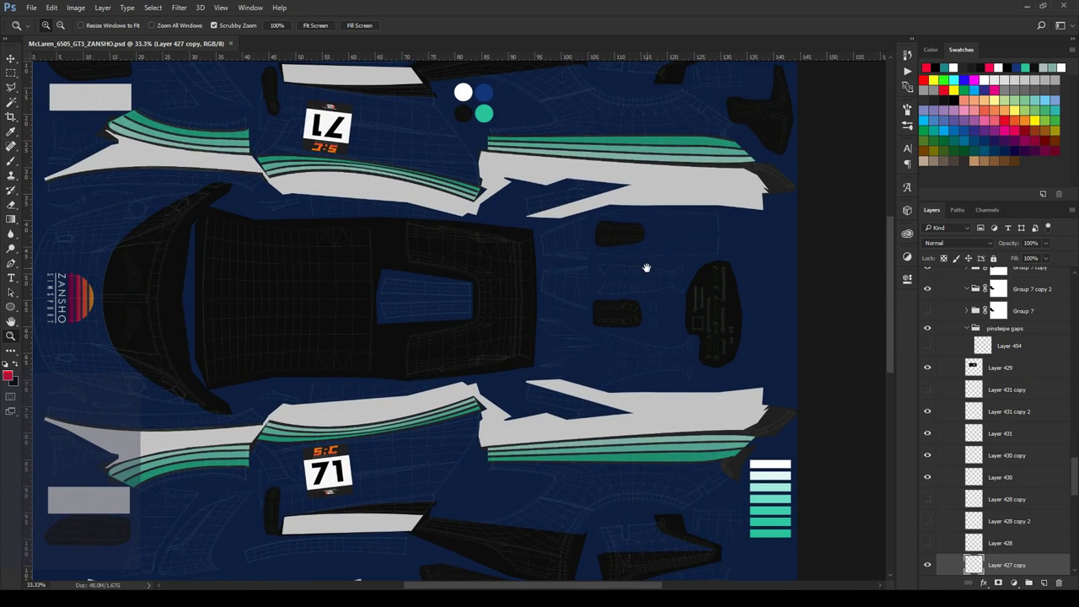
Step: Make Layer 8 in the shading group visible and save the document
left_click(572, 304, "alt")
scroll(1025, 386, "down", 2)
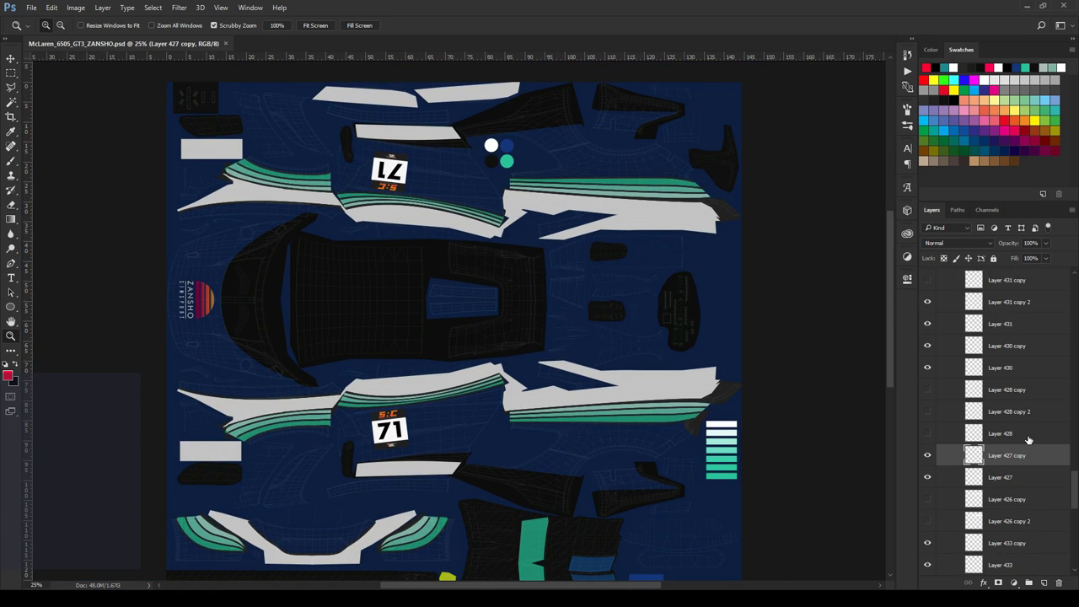
scroll(1029, 442, "up", 4)
left_click_drag(1073, 455, 1076, 353)
scroll(1077, 314, "up", 3)
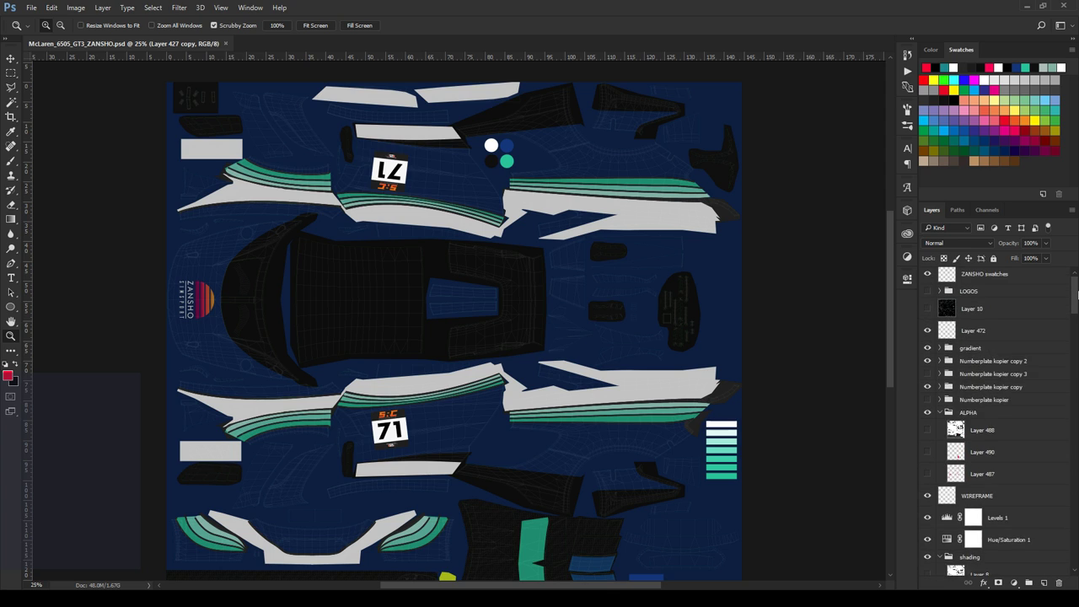
left_click(928, 460)
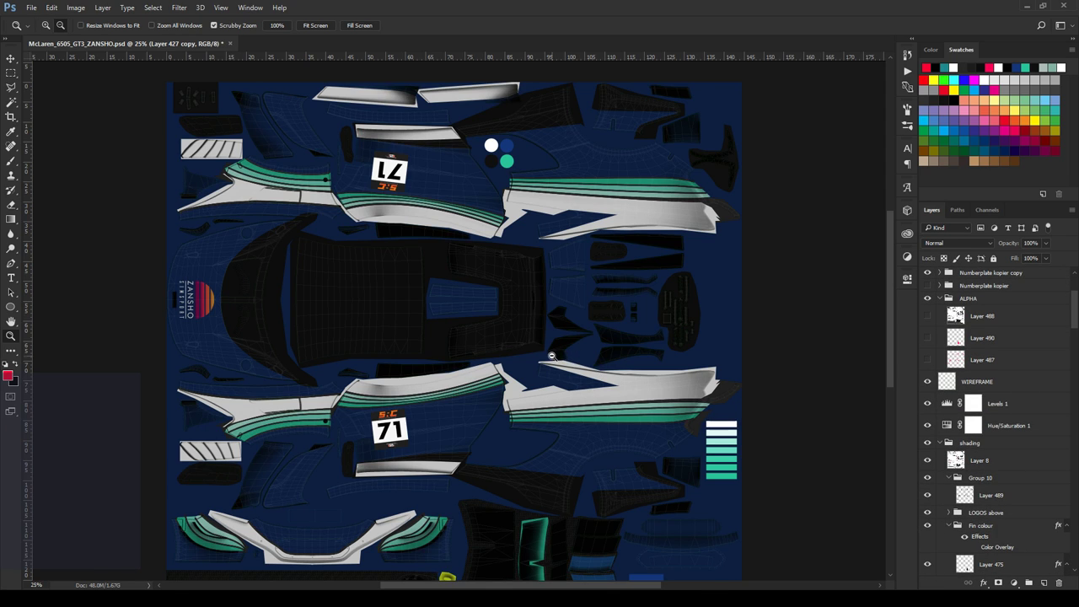
left_click(575, 359, "alt")
key("ctrl+s")
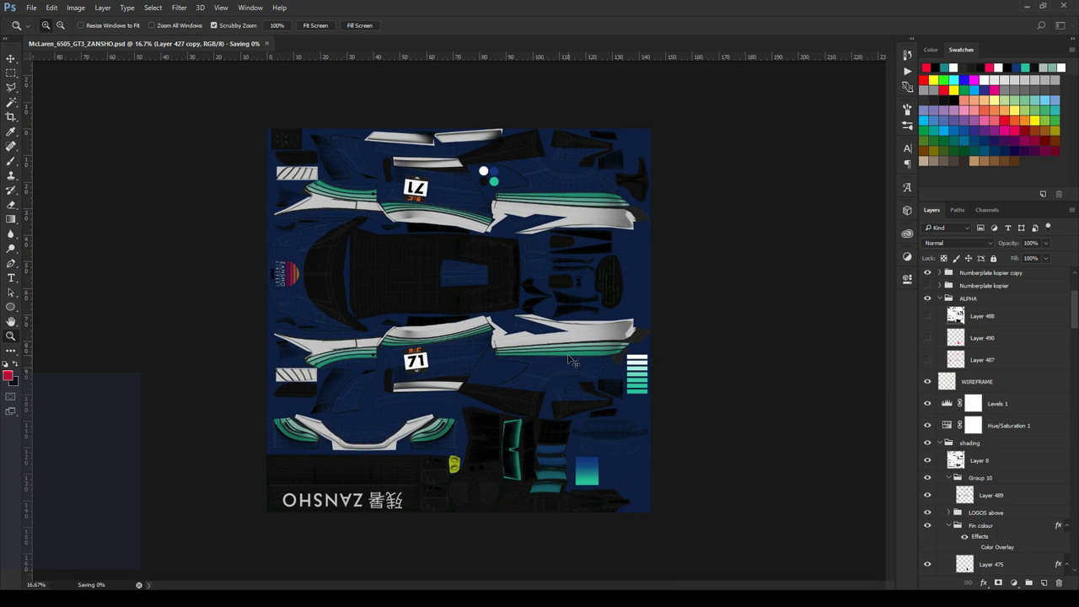
Step: Flatten the livery image into a single layer
left_click(102, 8)
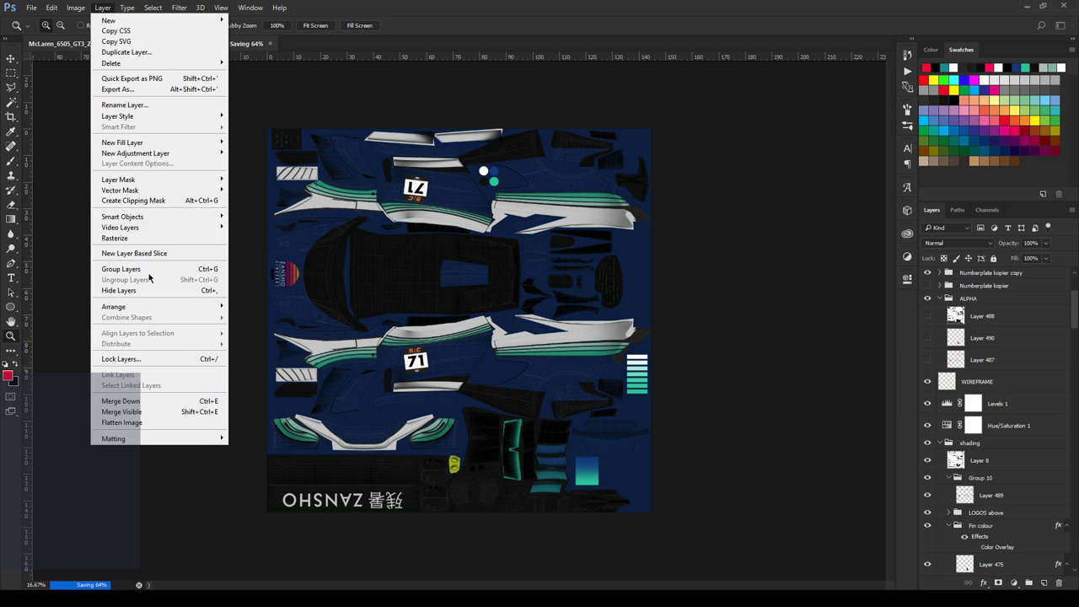
left_click(150, 421)
left_click(511, 229)
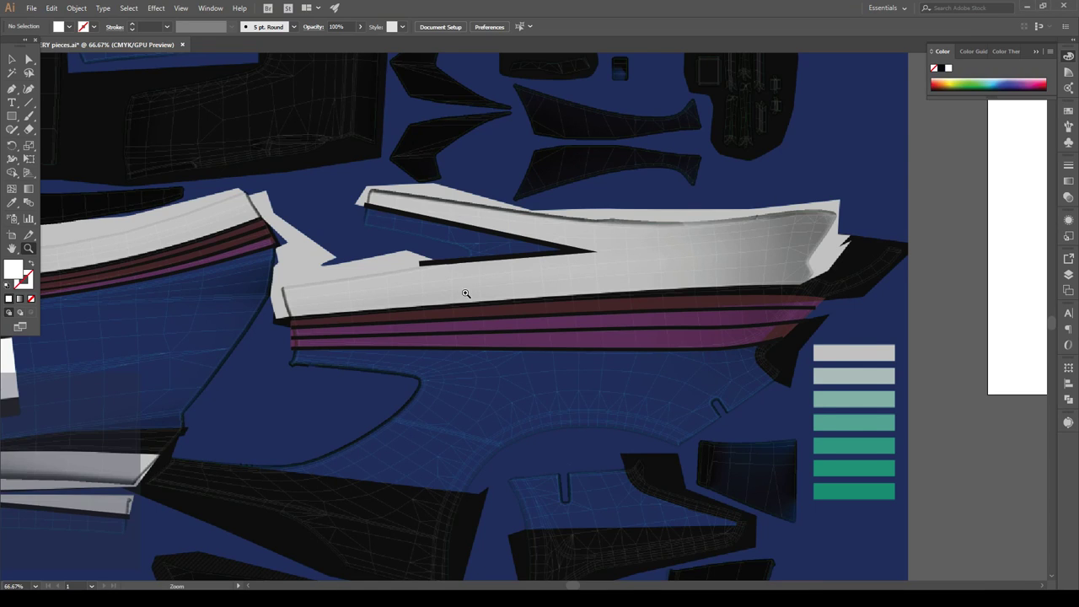
Step: In the Illustrator livery pieces file, add the updated livery image to Layer 1 and align it over the old livery image
left_click(95, 123, "alt")
left_click(95, 124, "alt")
left_click(11, 60)
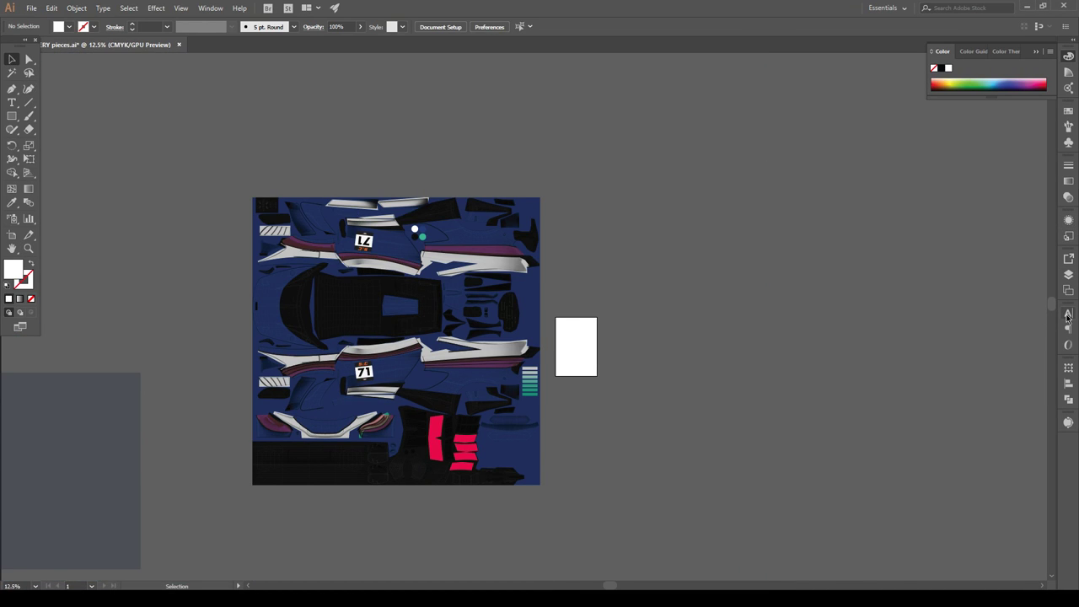
left_click(1068, 398)
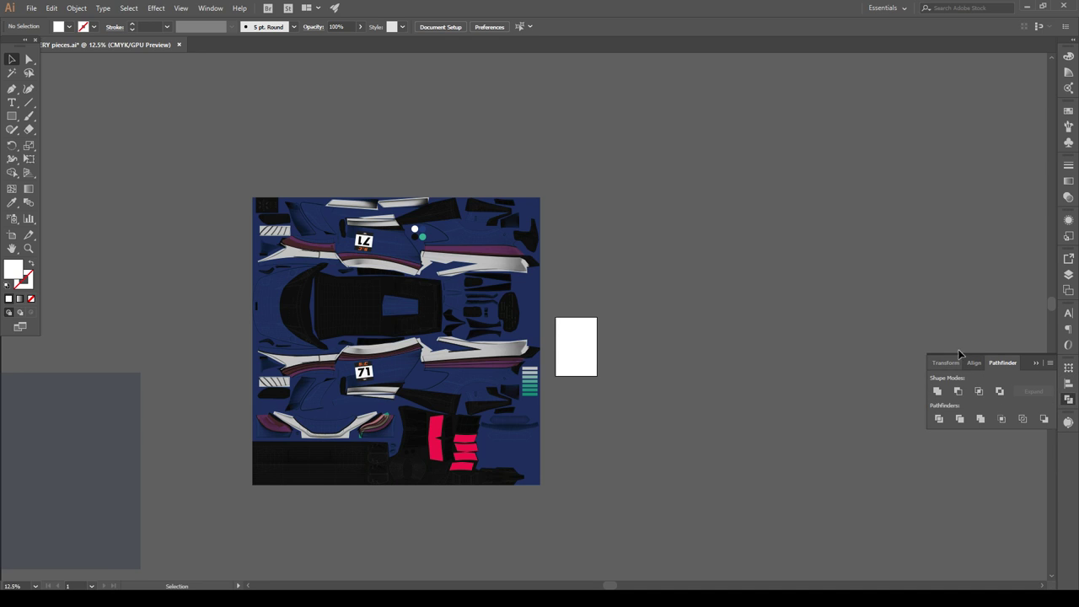
left_click(1069, 274)
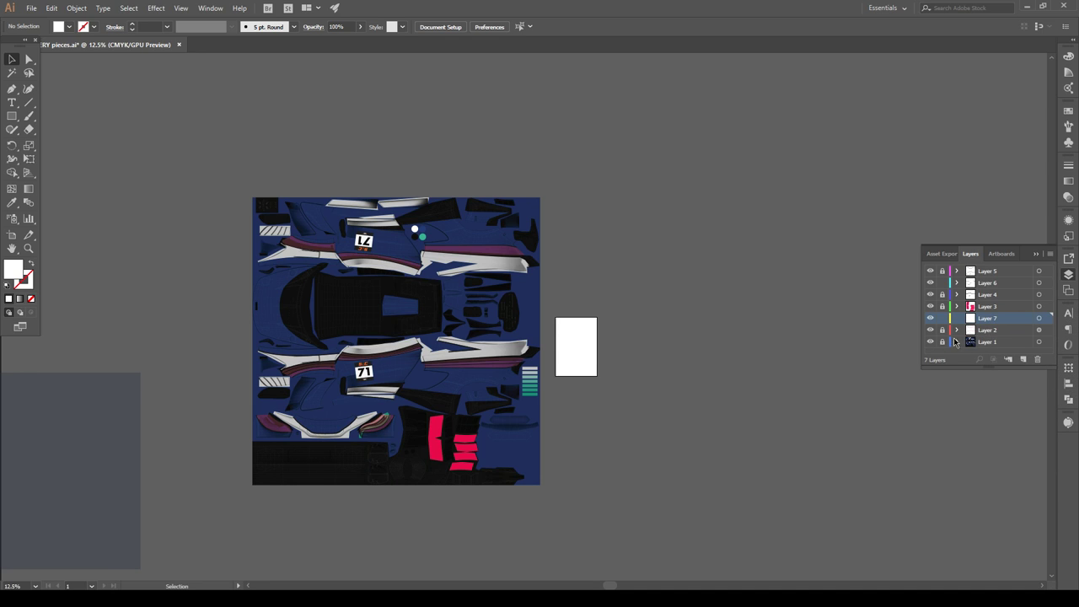
left_click(468, 211)
key("ctrl+v")
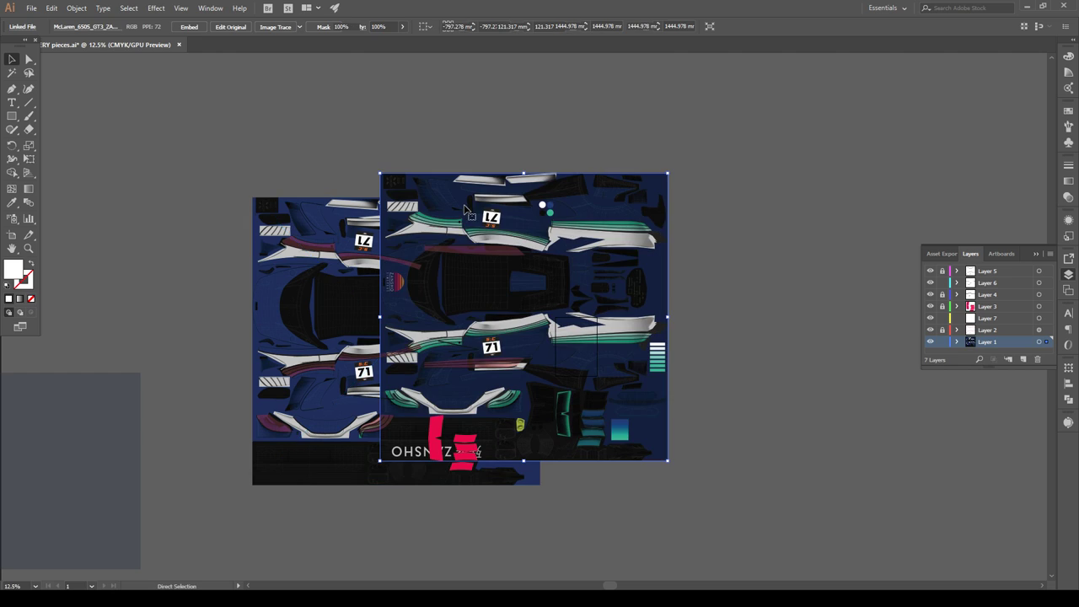
left_click_drag(598, 224, 472, 248)
left_click(409, 175)
Step: Examine how the stripe shapes overlay the side stripes and grey panels of the updated livery image
key("z")
left_click(429, 295)
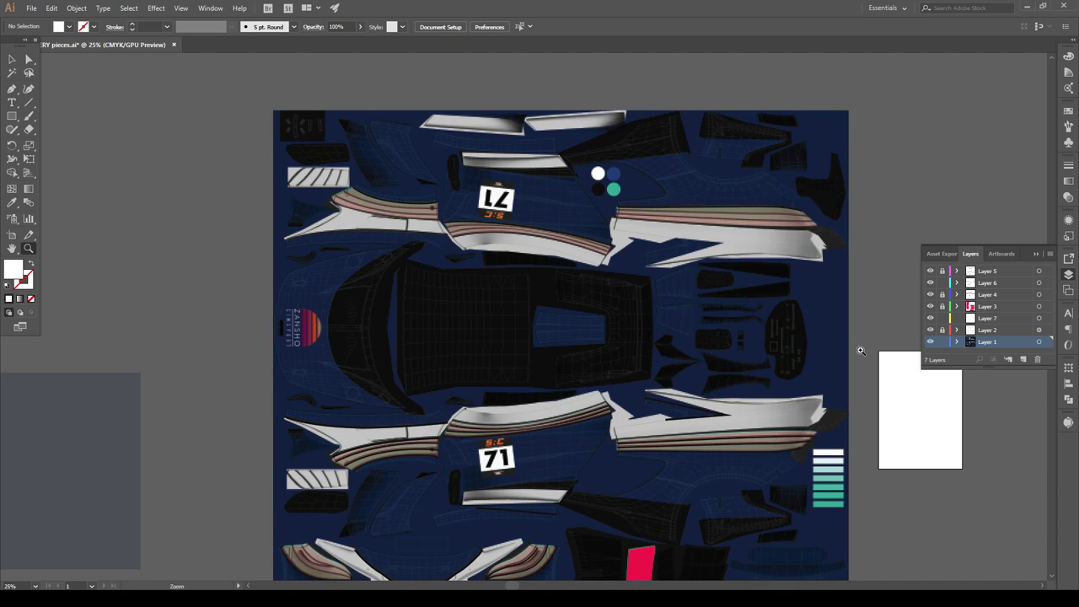
left_click(578, 305)
left_click(578, 306)
left_click(578, 305)
left_click_drag(431, 251, 671, 407)
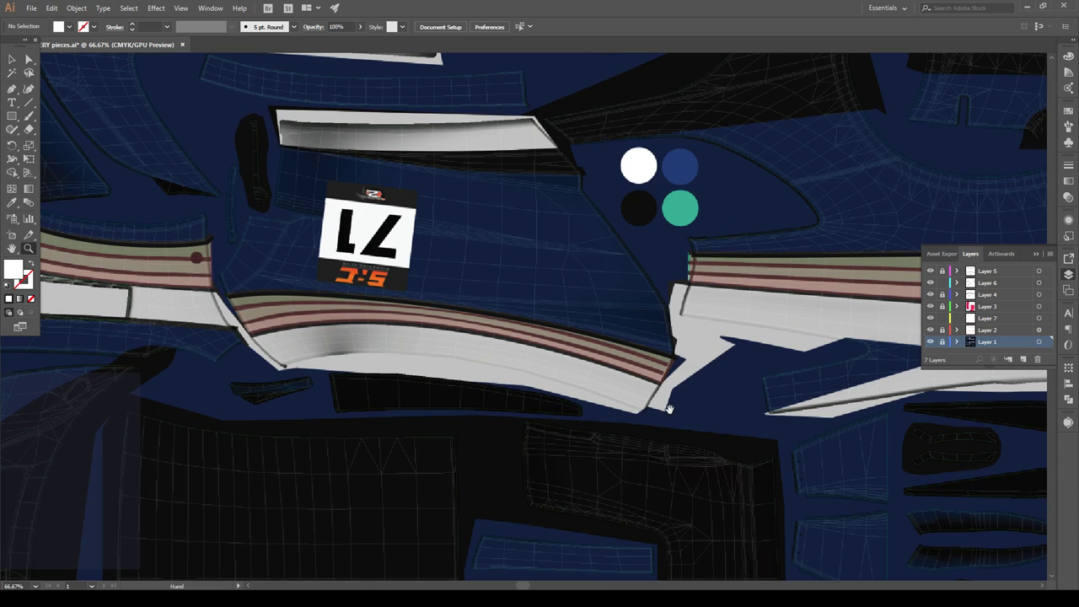
key("v")
key("z")
key("v")
key("z")
left_click(740, 324, "alt")
left_click(740, 324, "alt")
left_click(741, 324, "alt")
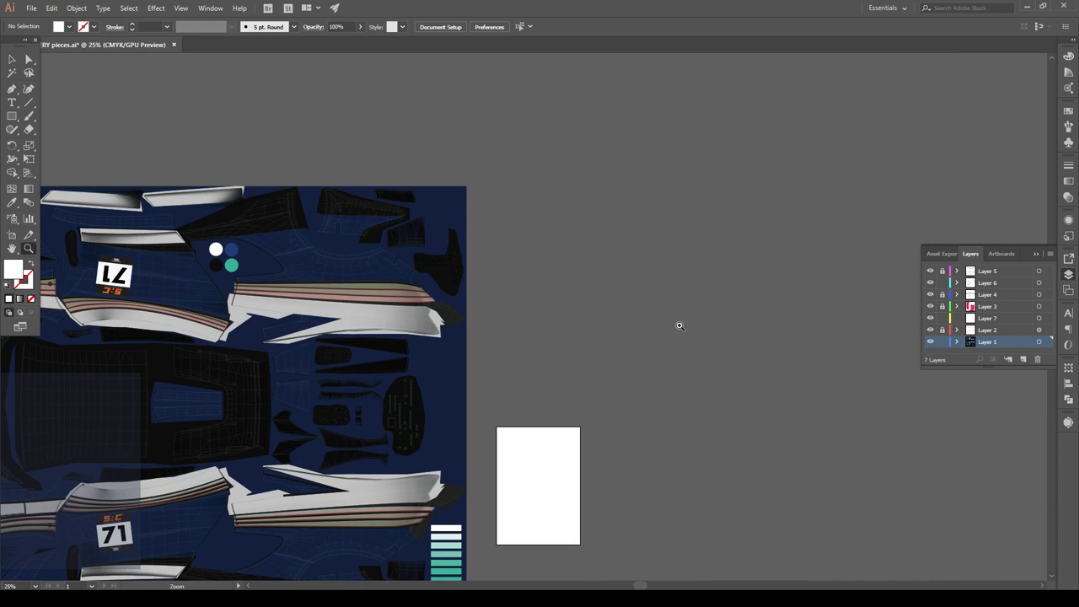
Step: Compare the updated livery image with the old linked image in Layer 1 by hiding and showing the updated one
left_click(957, 342)
scroll(961, 345, "down", 1)
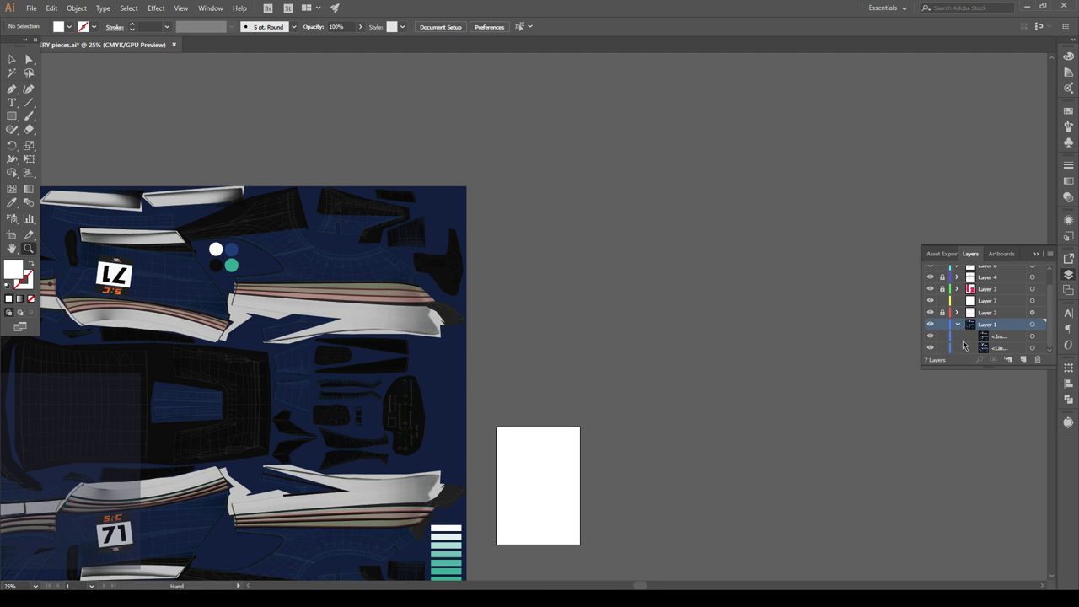
left_click(930, 338)
left_click(930, 337)
left_click(930, 337)
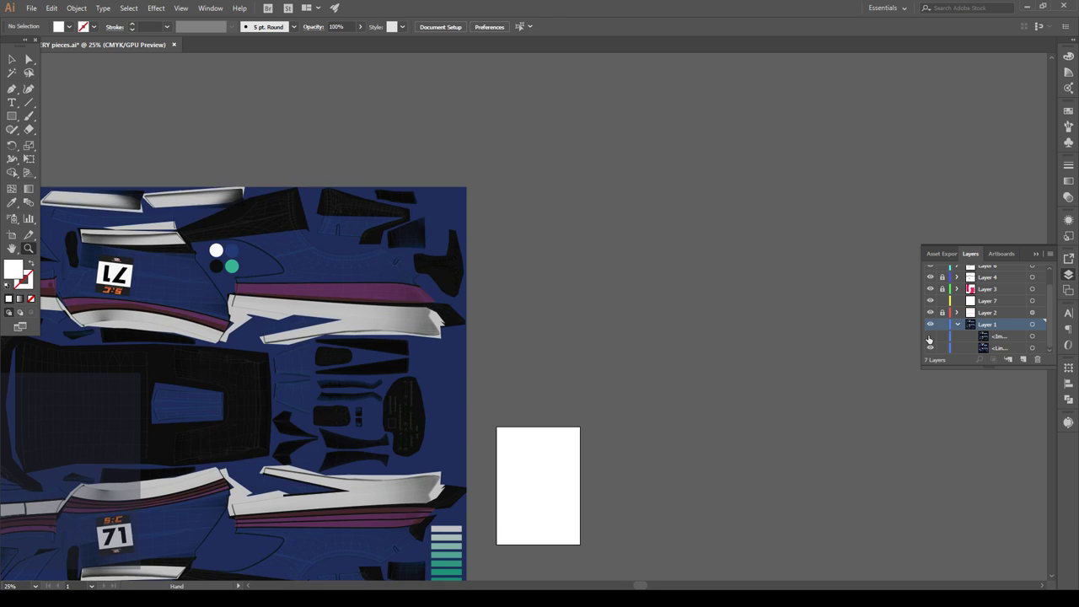
left_click(307, 287)
left_click(307, 287)
left_click(627, 331)
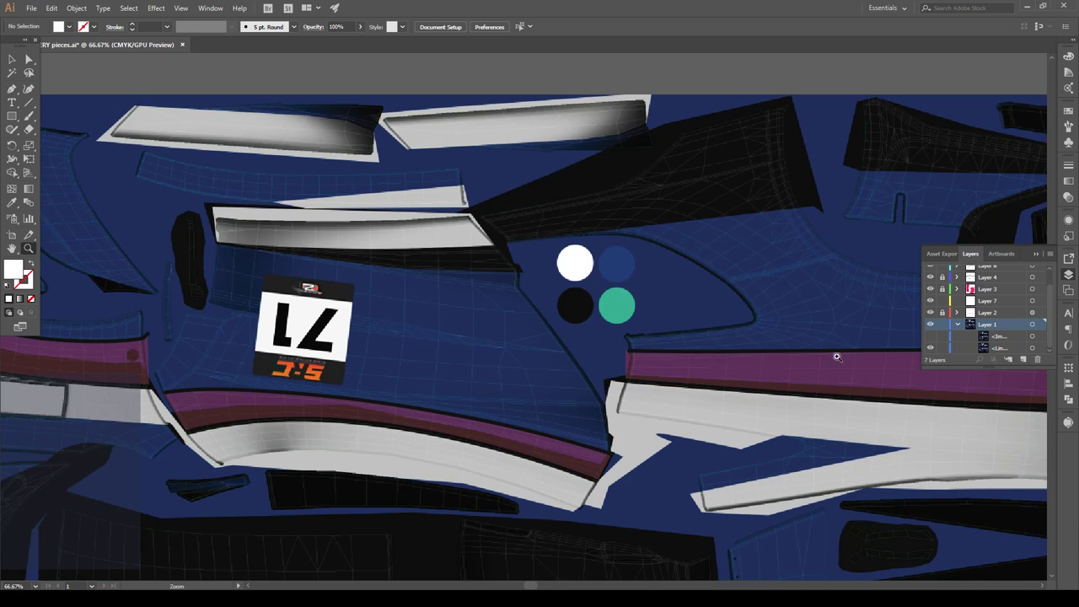
left_click(930, 337)
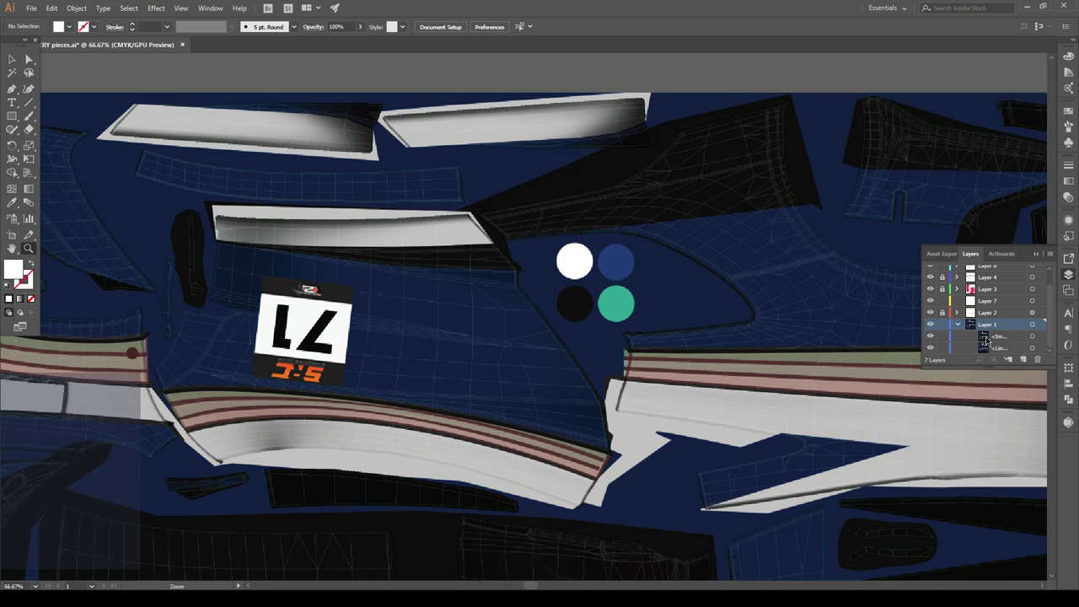
Step: Select the updated livery image in Layer 1 and lower its opacity to 42%
left_click(985, 337)
left_click(1030, 337)
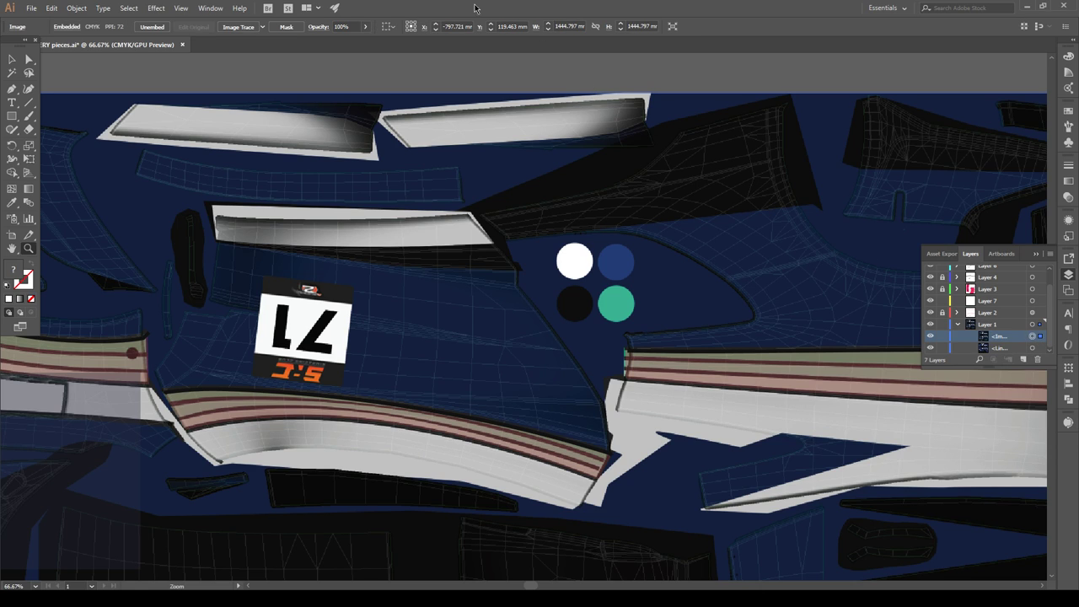
left_click(365, 26)
left_click(342, 44)
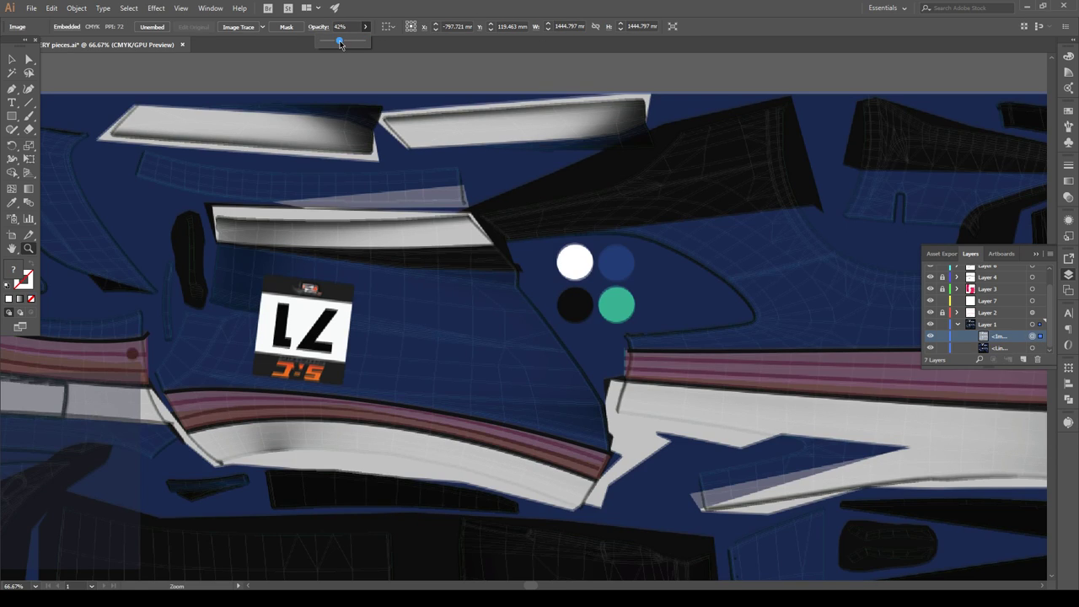
left_click(942, 337)
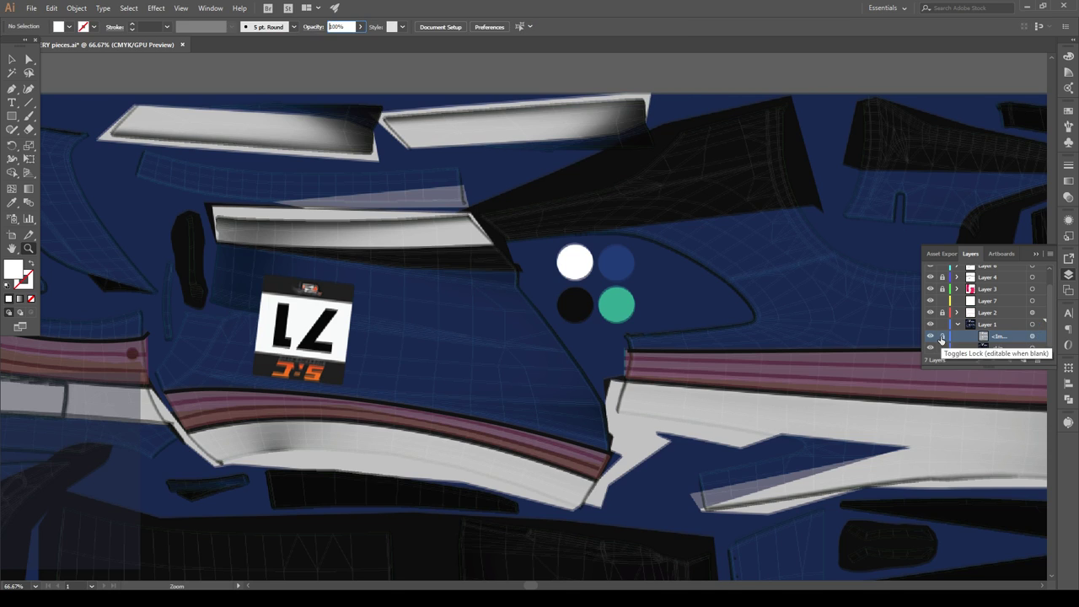
left_click(943, 338)
left_click(1040, 337)
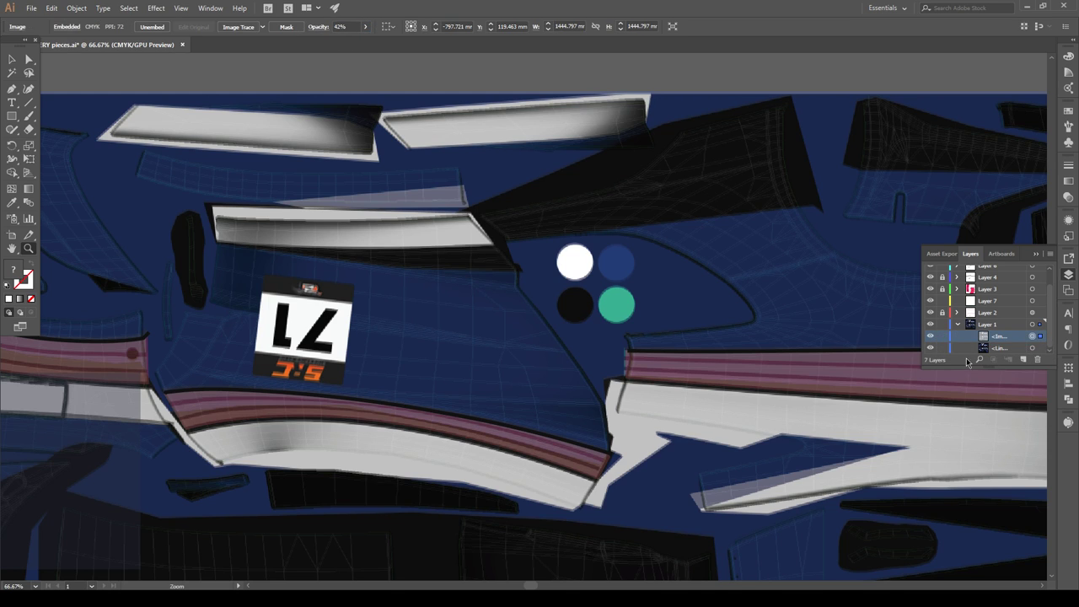
Step: Nudge the semi-transparent livery image down and back up to match it against the old image beneath
key("Down")
key("Down")
key("Down")
key("Down")
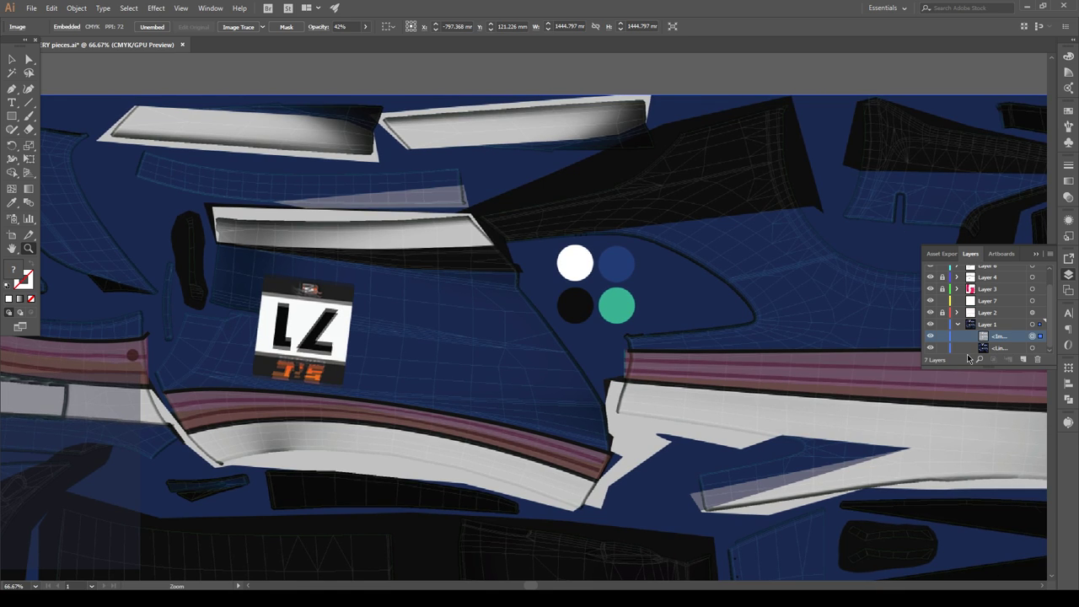
key("Up")
key("Up")
key("Up")
key("Up")
key("Up")
key("Up")
key("Up")
key("Up")
key("Up")
key("Up")
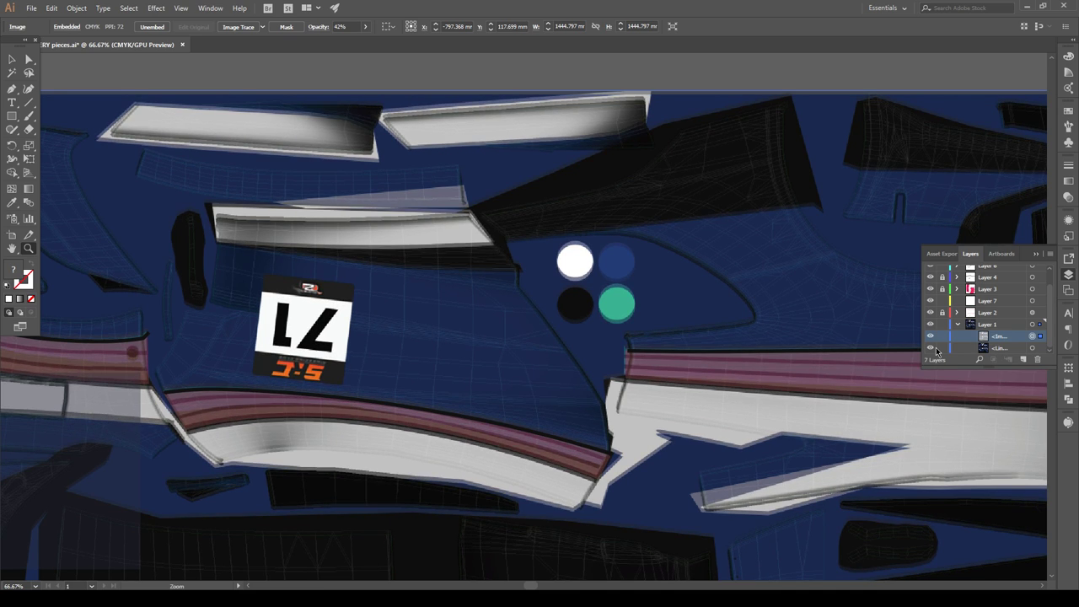
Step: Check the overlay around the lower side panels, try to move the updated image over the old one, and undo the move
left_click(760, 301, "alt")
left_click(760, 301, "alt")
left_click_drag(484, 452, 834, 194)
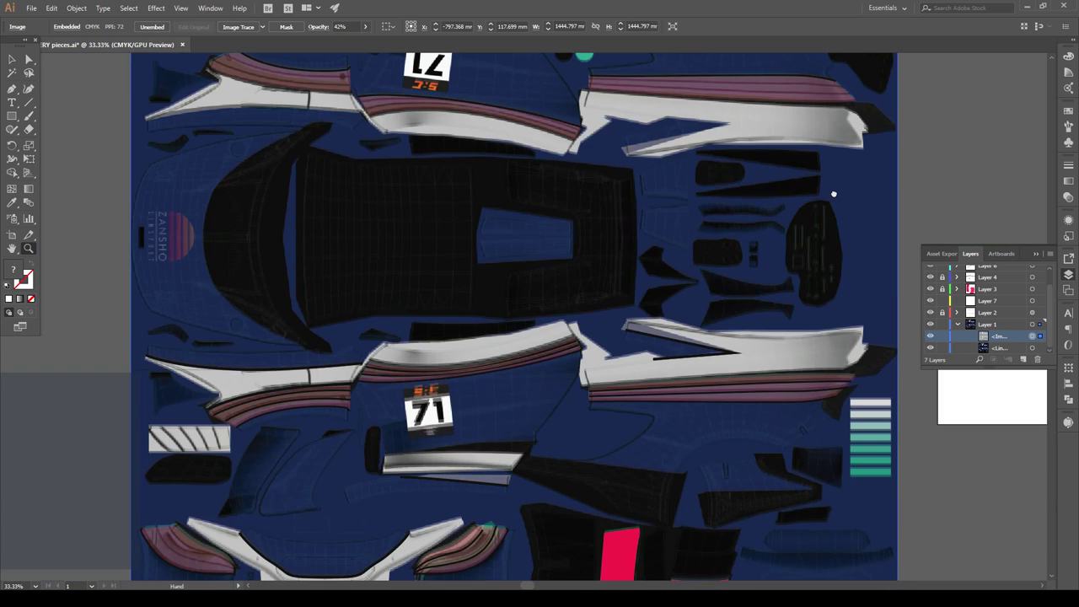
left_click_drag(688, 440, 699, 242)
left_click(474, 220)
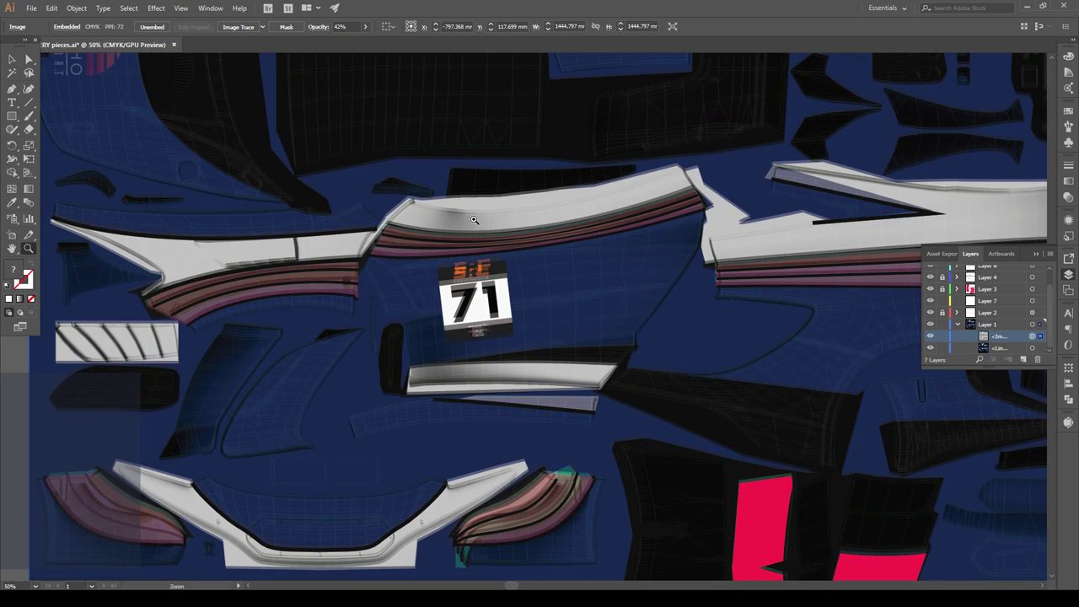
left_click(584, 232, "alt")
left_click_drag(598, 244, 600, 253)
key("z")
key("v")
key("ctrl+z")
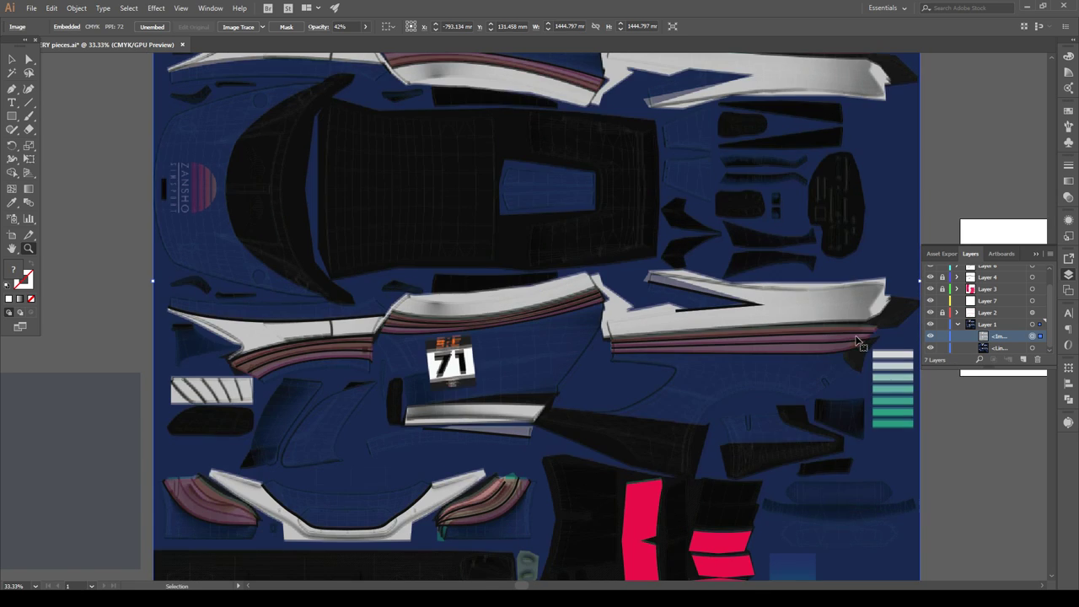
Step: Nudge the semi-transparent livery image downward so its number 71 plate lines up with the old image
key("Down")
key("Down")
key("Down")
key("Down")
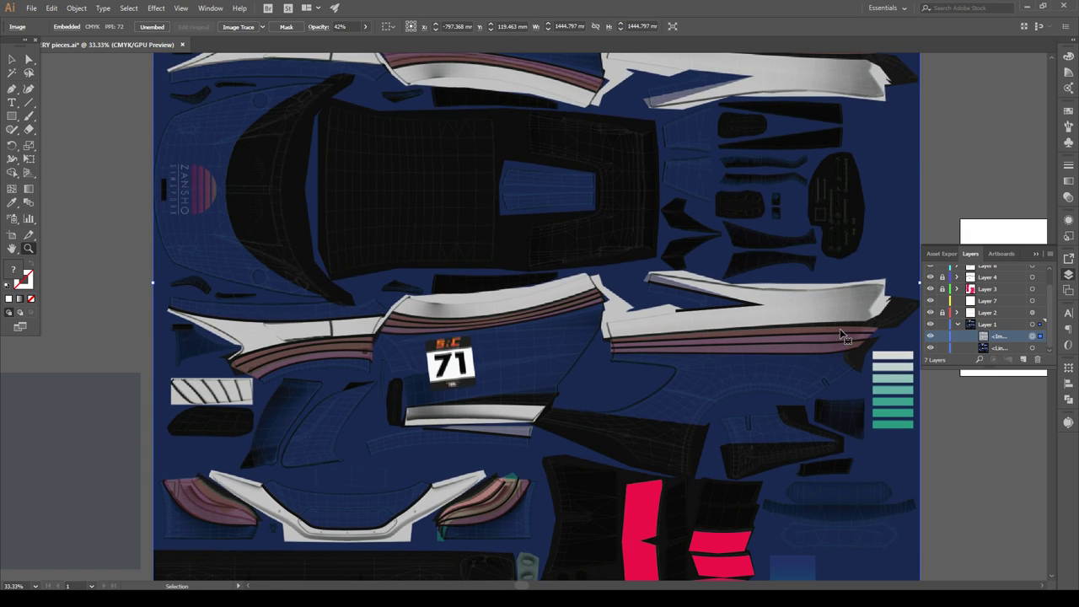
Step: Compare the full sheets of the old and updated livery images by toggling the updated image's visibility
key("ctrl+2")
key("ctrl+shift+a")
key("z")
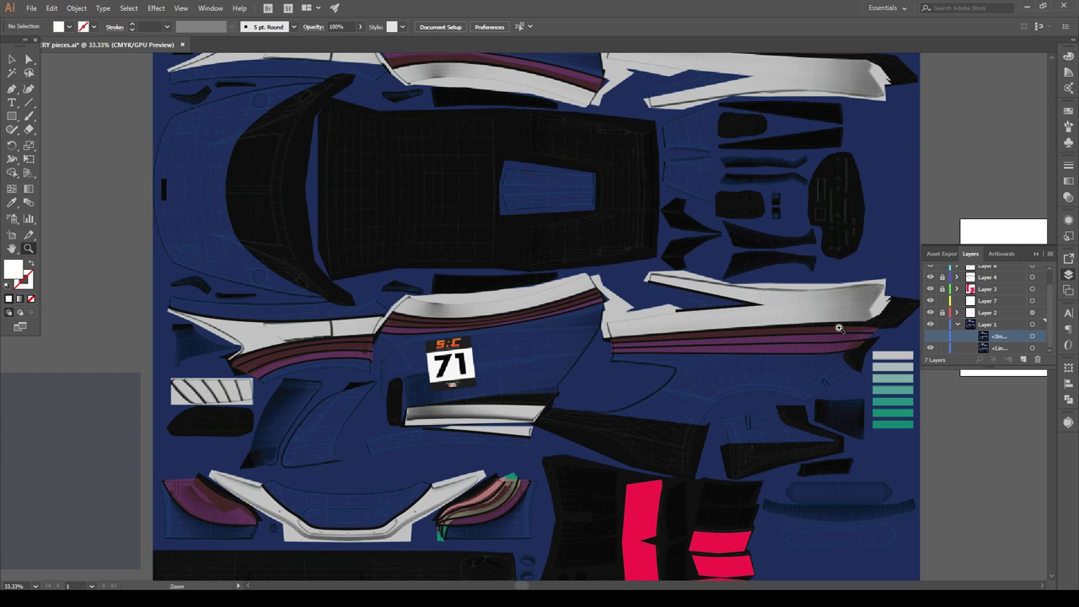
left_click(564, 250, "alt")
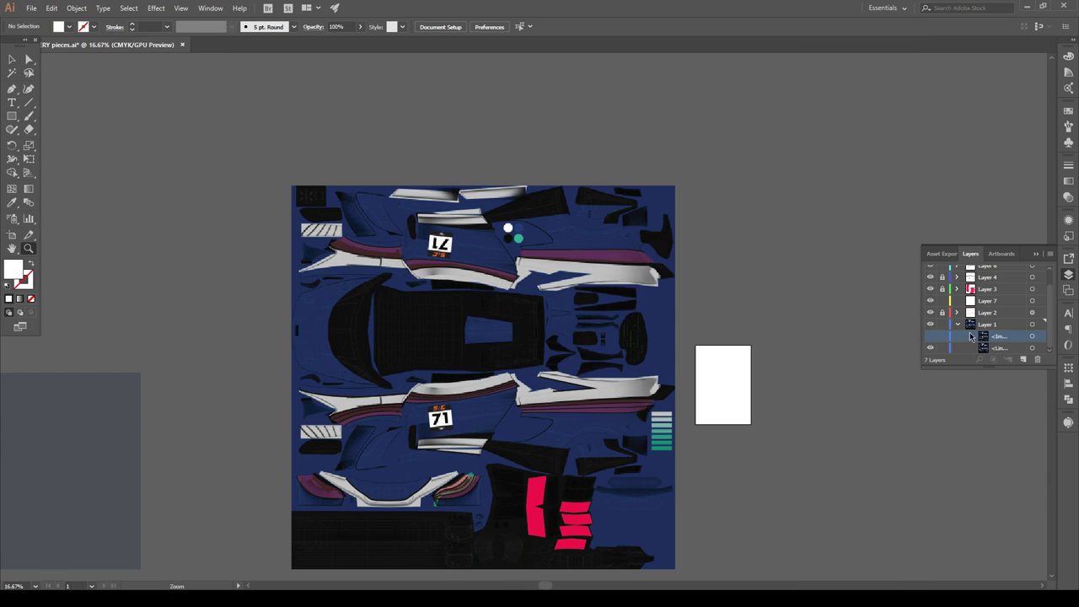
left_click(932, 336)
left_click(932, 336)
left_click(931, 337)
Step: Delete the embedded copy of the updated livery image from Layer 1
left_click(1032, 337)
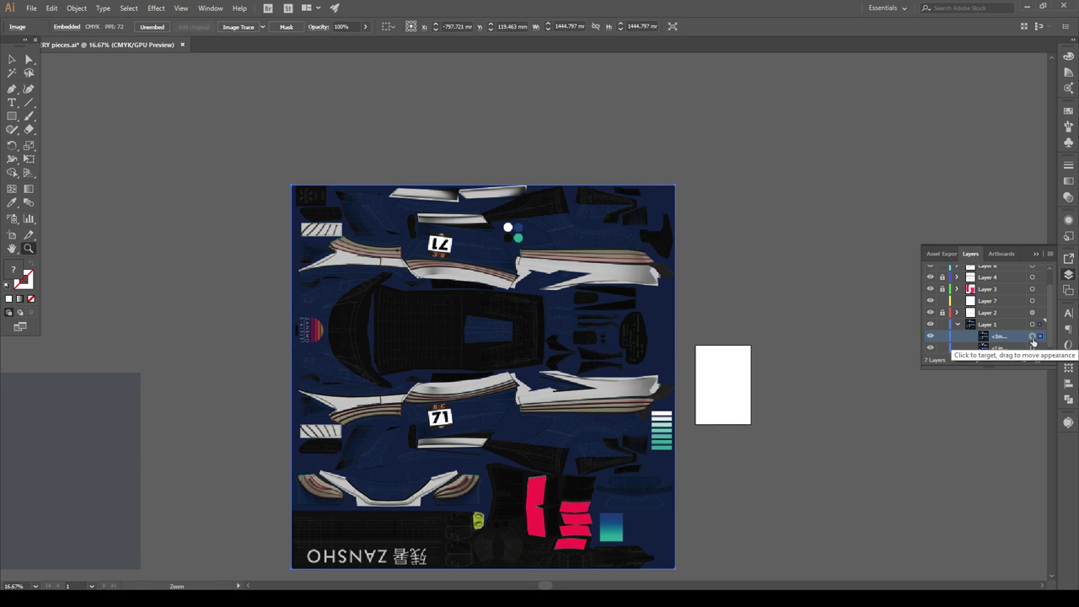
key("Delete")
left_click(580, 354)
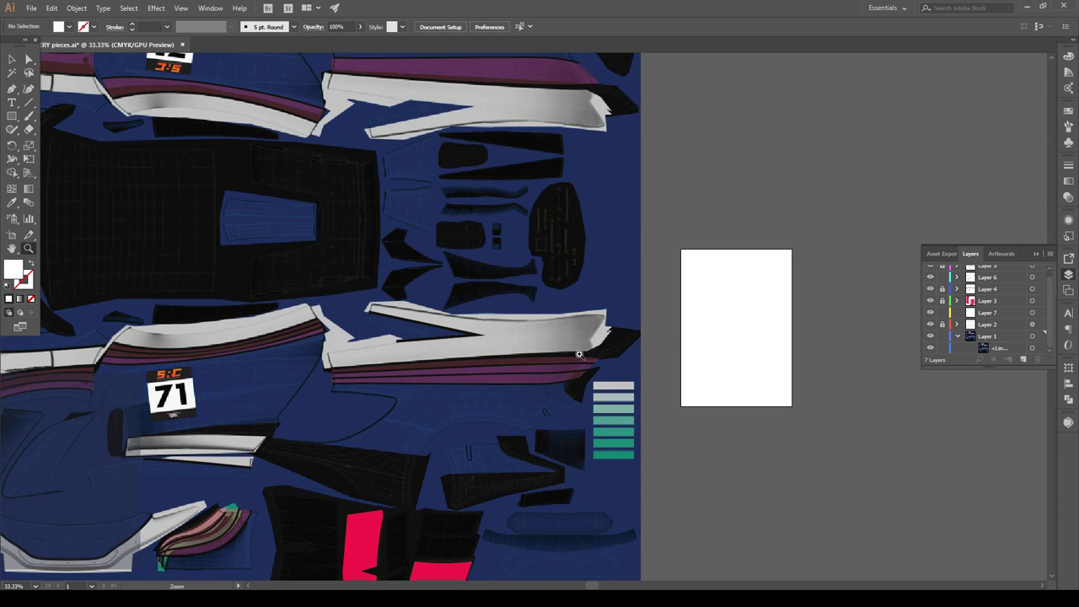
left_click(570, 342, "alt")
left_click(554, 307, "alt")
left_click(11, 60)
scroll(797, 205, "right", 6)
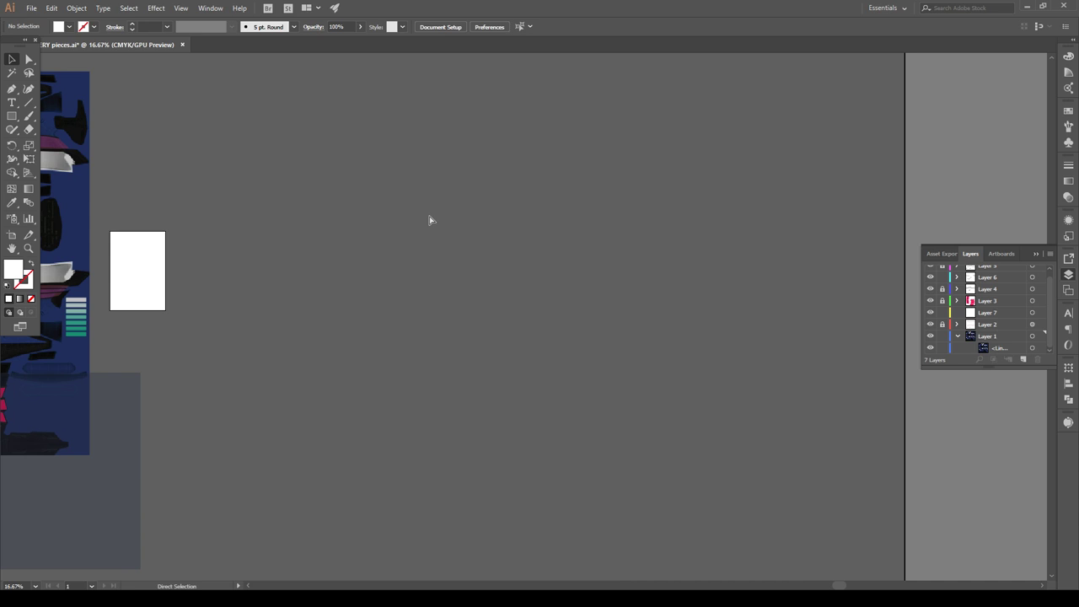
Step: Replace the old linked image in Layer 1 with a fresh paste of the updated livery image, aligned in its place
key("ctrl+v")
left_click_drag(596, 258, 435, 210)
left_click_drag(470, 186, 827, 175)
left_click_drag(754, 198, 247, 169)
left_click(181, 7)
left_click(209, 366)
left_click(542, 119)
Step: Examine how the stripe shapes sit on the side panels of the newly placed livery image
key("z")
left_click(338, 199)
left_click(447, 282)
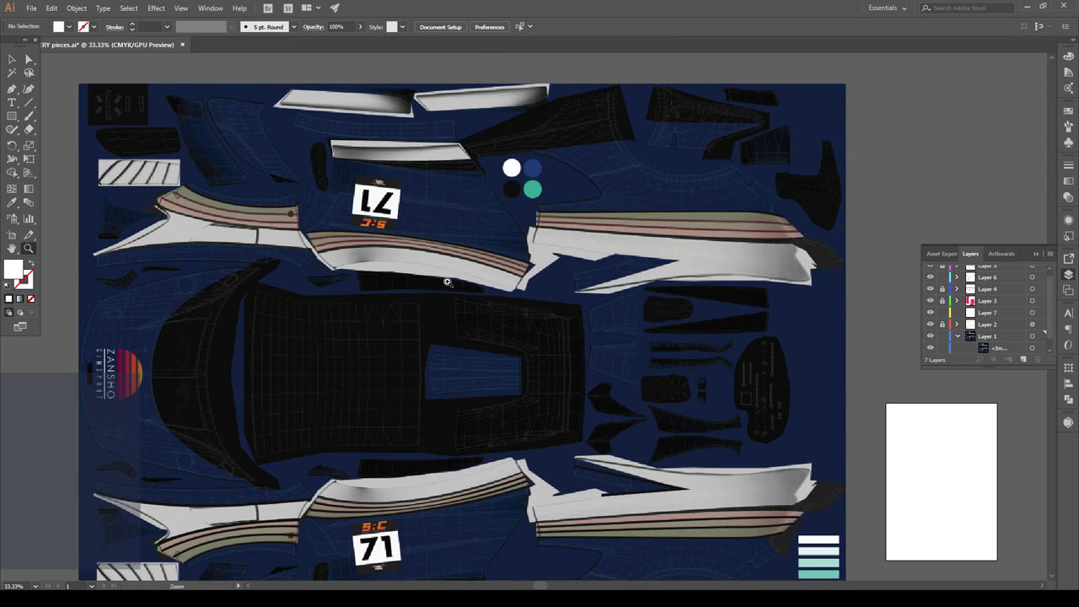
left_click(447, 282)
scroll(477, 212, "down", 5)
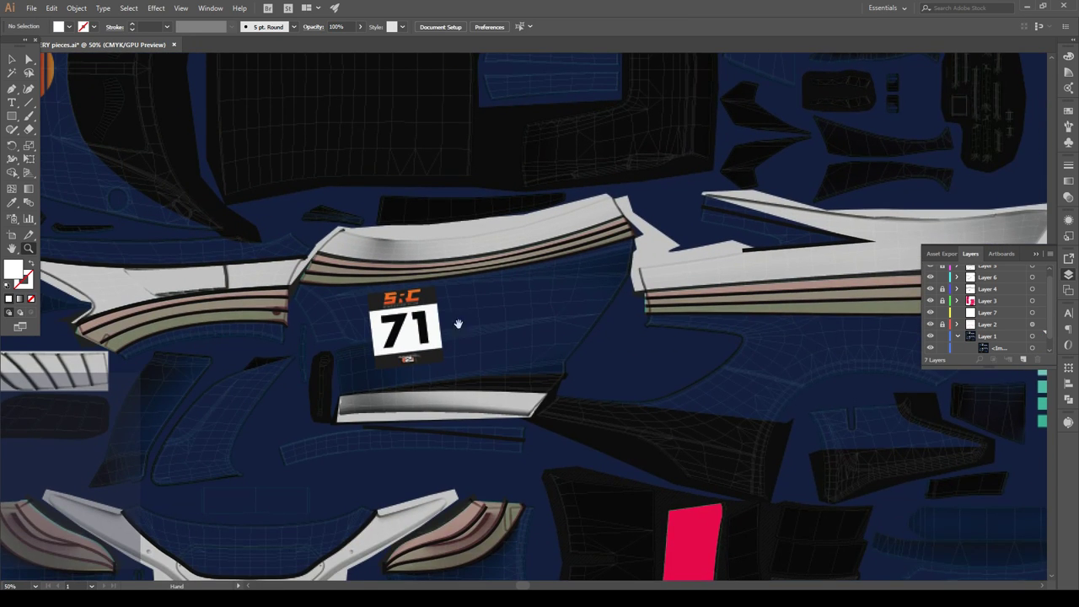
left_click(457, 339)
left_click(457, 339)
left_click(519, 236)
left_click(519, 231)
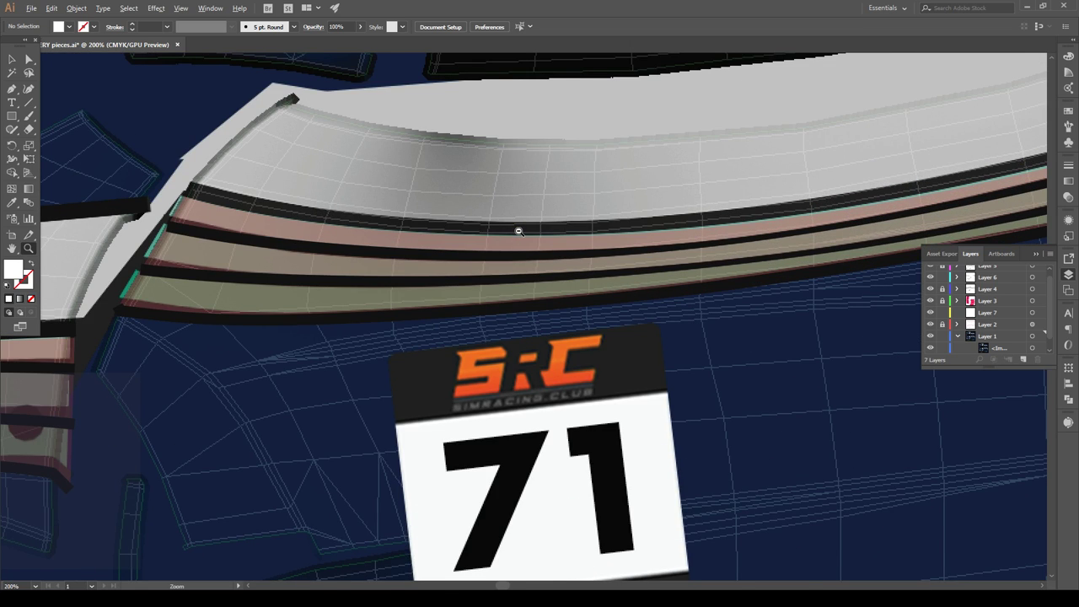
left_click(518, 231, "alt")
left_click(518, 231, "alt")
left_click(518, 231, "alt")
left_click(519, 231, "alt")
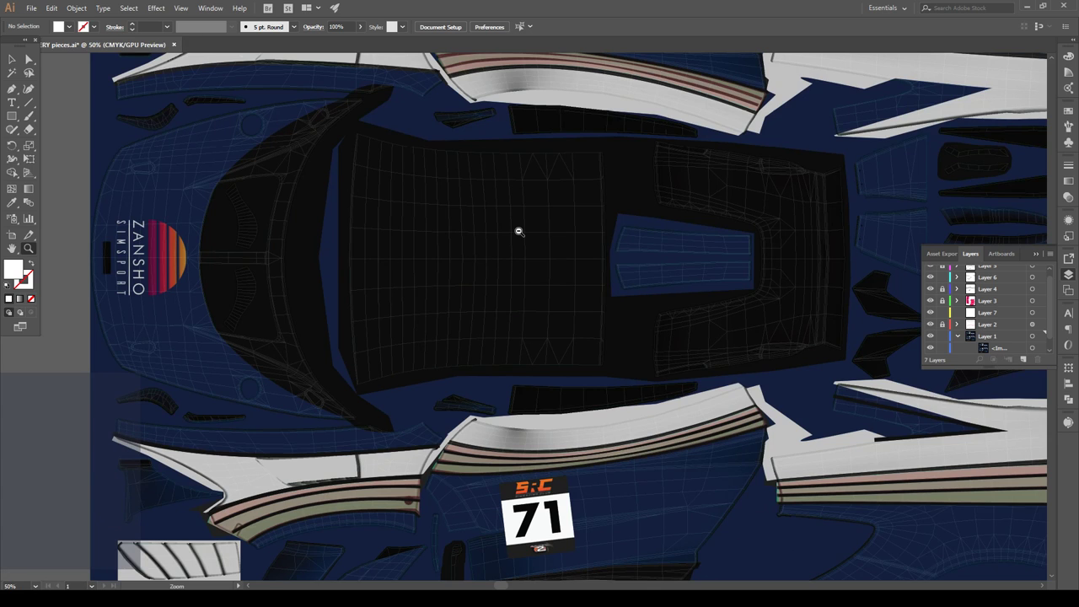
key("ctrl+minus")
key("ctrl+minus")
left_click_drag(572, 403, 558, 204)
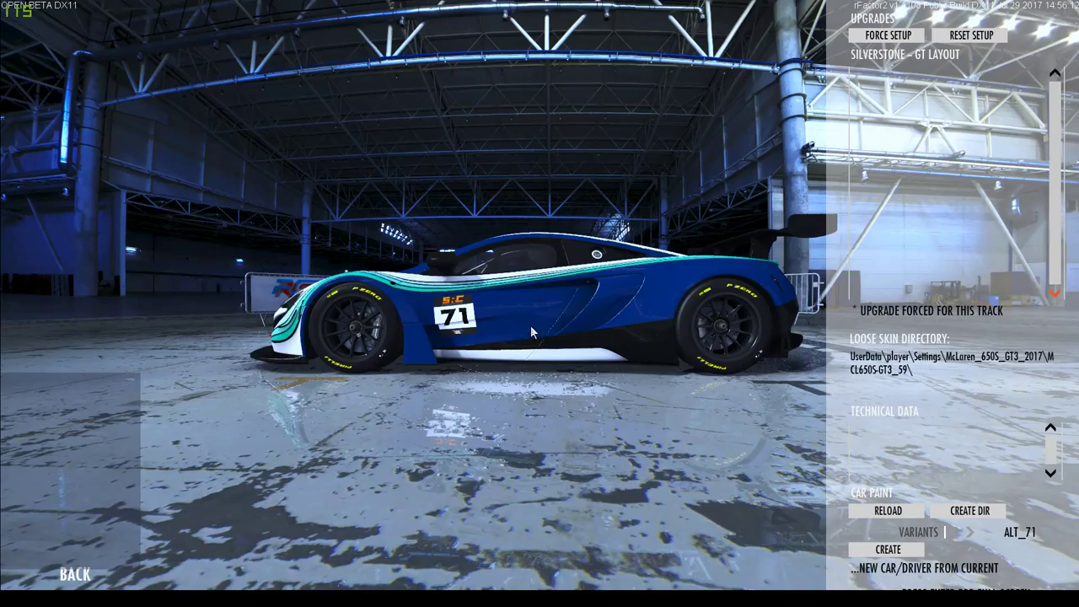
Step: Inspect the car's side in rFactor 2, and in Illustrator raise the black V-shaped line's upper end to the white rear panel's tip
left_click_drag(531, 326, 587, 167)
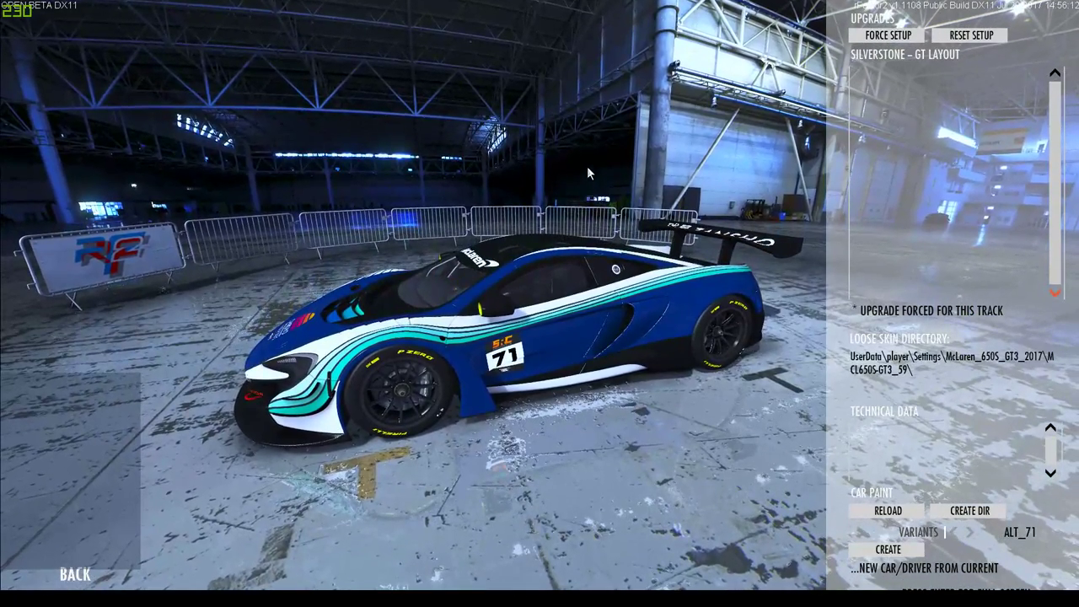
key("alt+Tab")
left_click(643, 273)
left_click(642, 274)
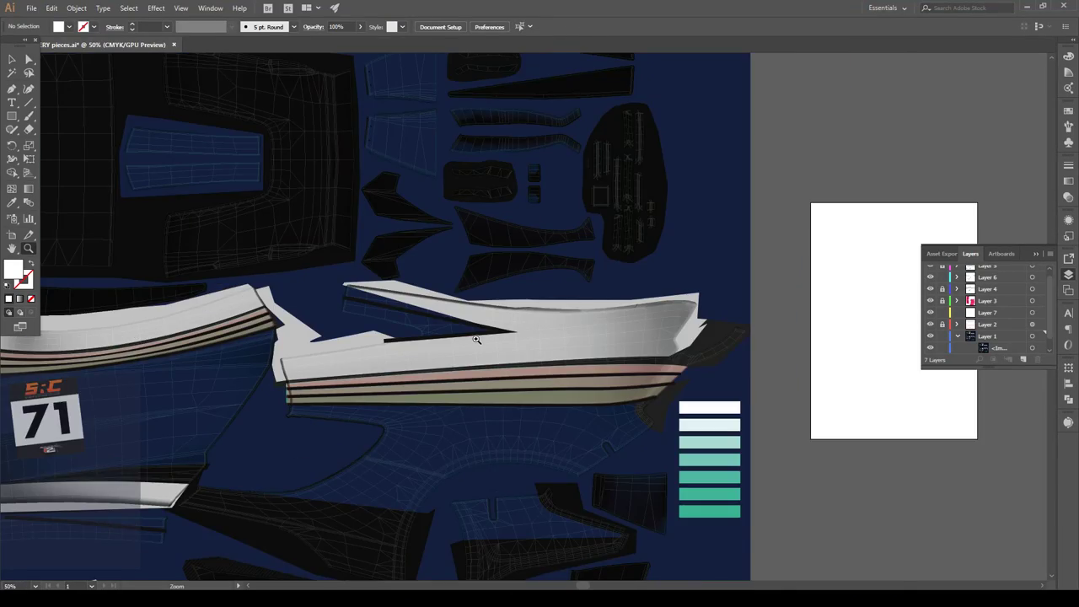
left_click(475, 339)
key("v")
left_click(494, 295)
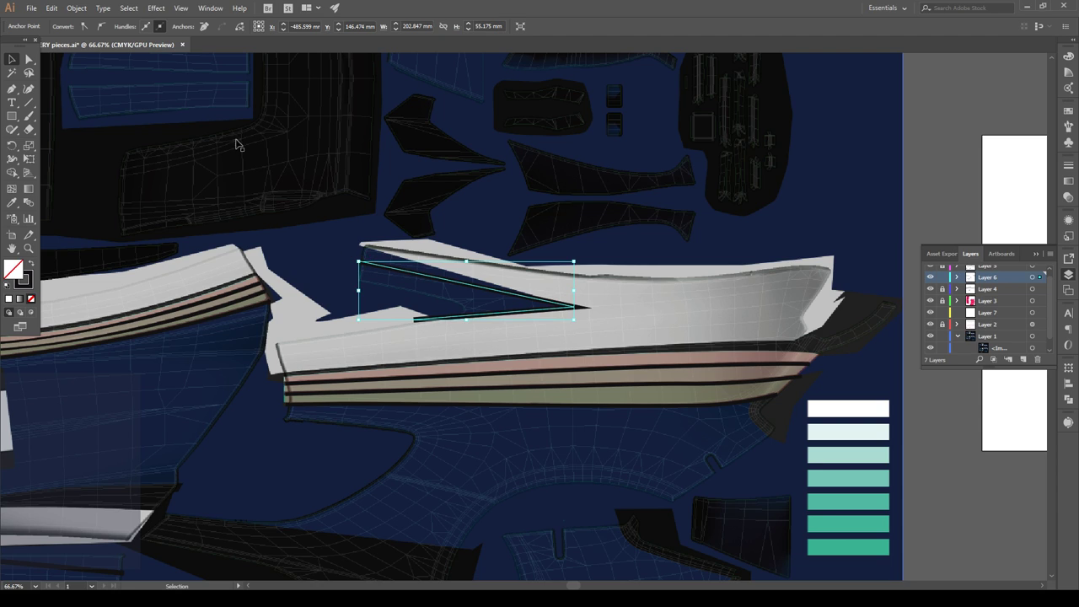
key("a")
left_click_drag(357, 263, 363, 244)
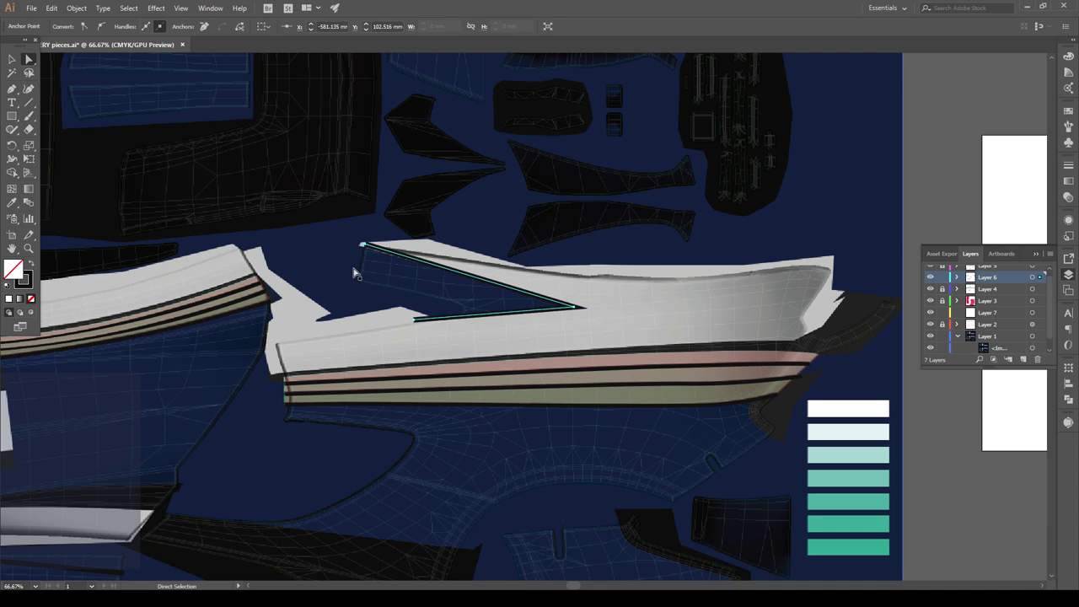
left_click(354, 269)
Step: Extend the upper end of the black V-shaped line outward past the tip of the white rear panel
key("z")
left_click(376, 259)
left_click(595, 332)
left_click(440, 278)
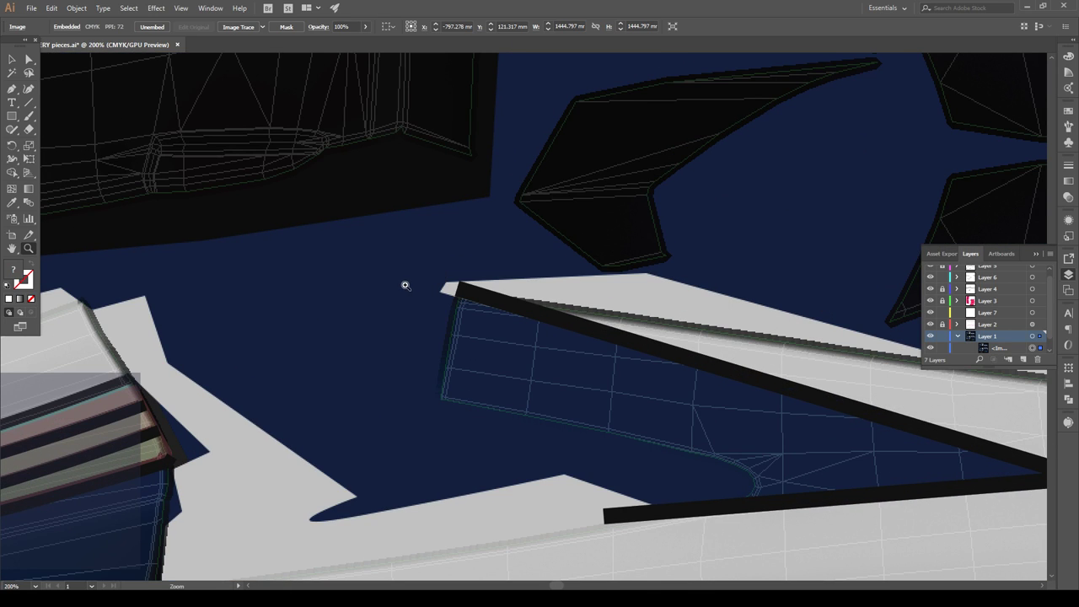
left_click(29, 59)
left_click(491, 299)
left_click_drag(461, 291, 439, 285)
left_click(416, 259)
key("z")
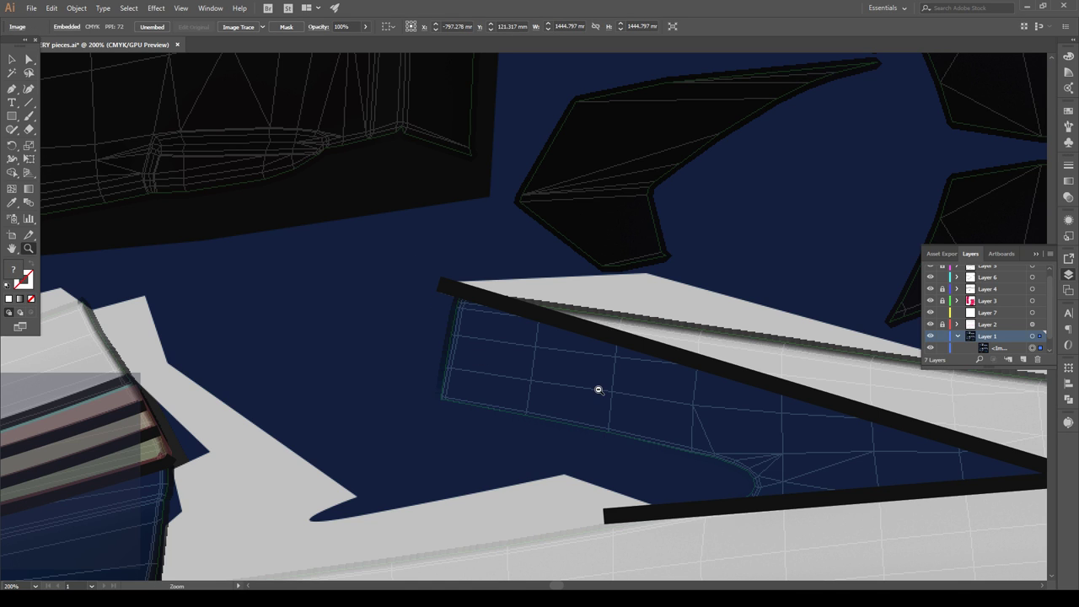
Step: Examine the extended black line's end up close and compare it with the car's roof and side in rFactor 2
left_click(594, 388, "alt")
left_click(599, 389, "alt")
left_click(527, 286, "alt")
left_click(430, 259)
left_click(446, 267)
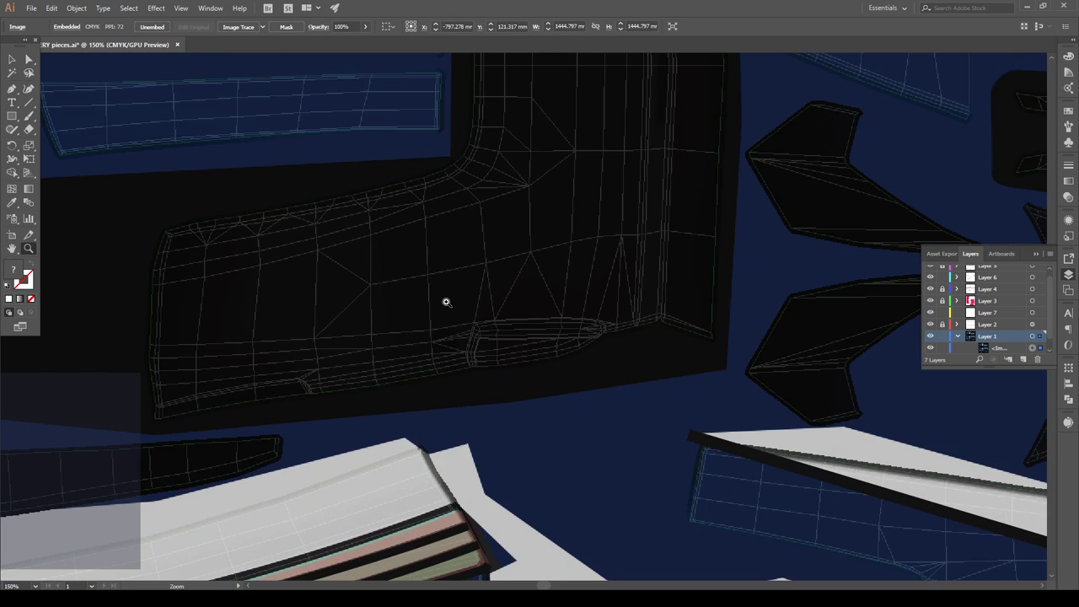
left_click(736, 502)
left_click(693, 375)
left_click(503, 257)
left_click_drag(406, 255, 529, 348)
left_click(27, 60)
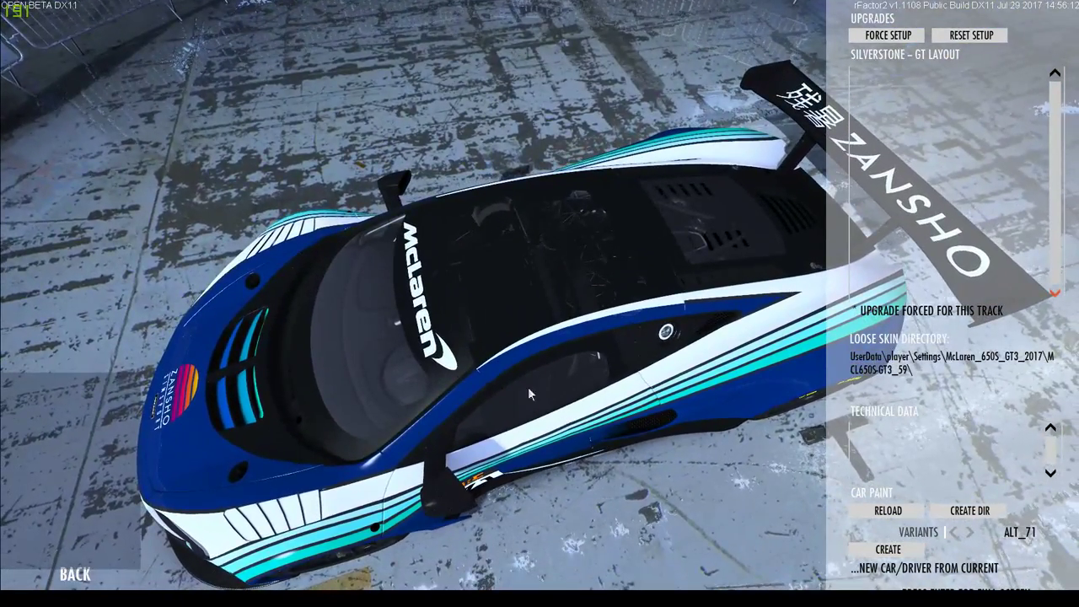
left_click_drag(528, 387, 573, 511)
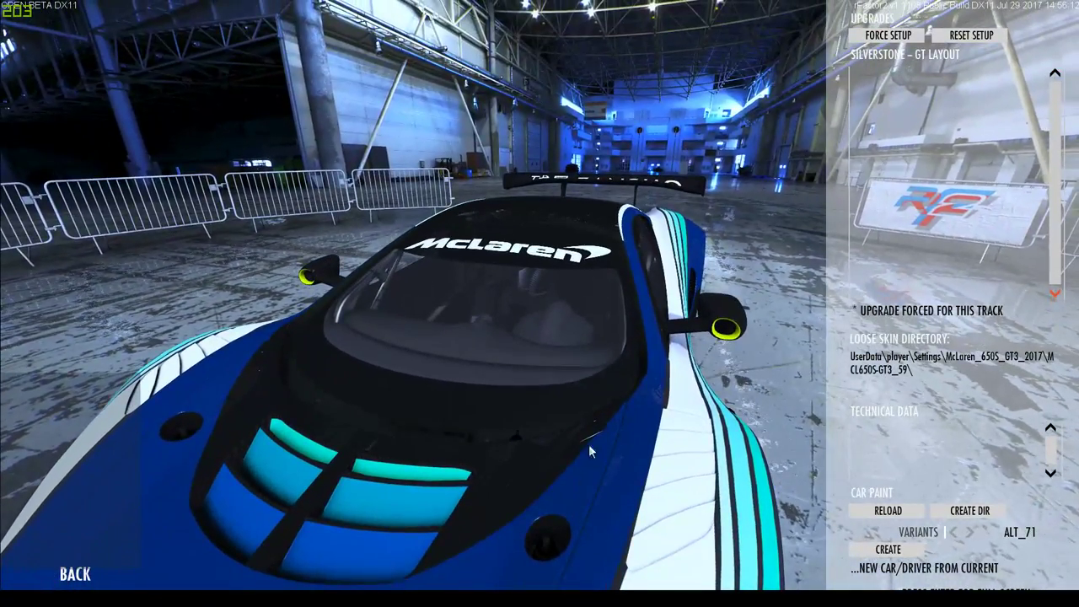
left_click_drag(588, 444, 597, 297)
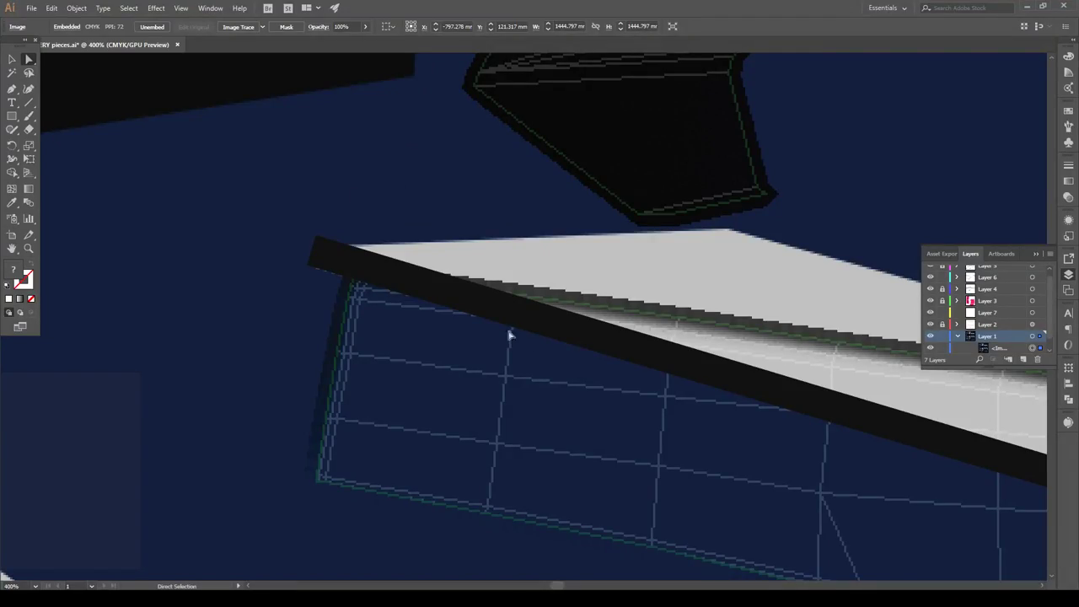
Step: Shift the black line's outer end point slightly inward and up along the white panel's tip
left_click(327, 251)
left_click(312, 250)
left_click_drag(311, 250, 319, 250)
left_click(446, 253)
key("z")
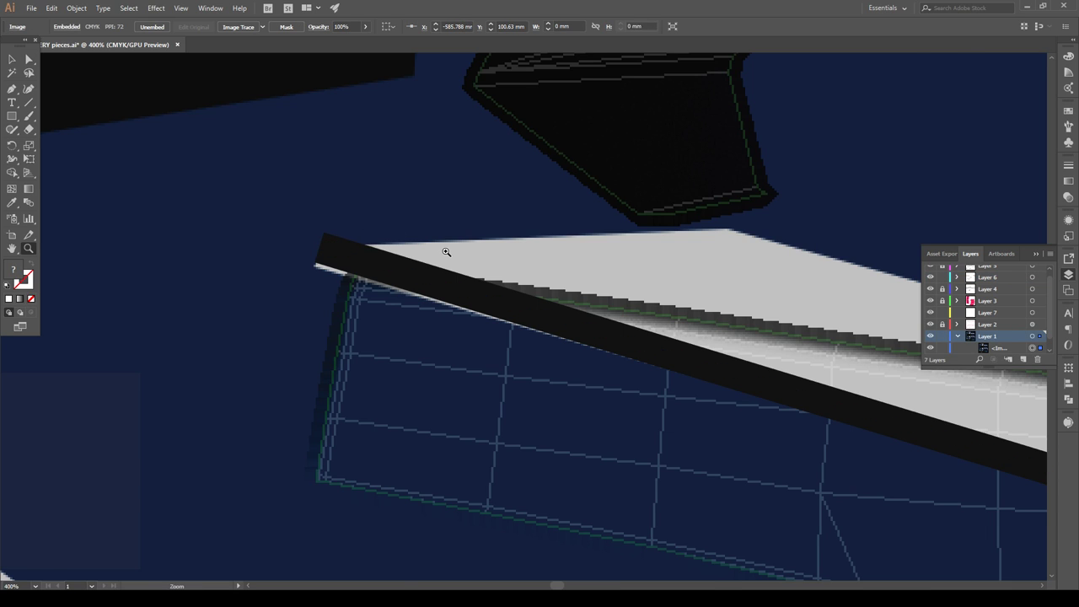
Step: Duplicate the black V-shaped line and place the copy over the notch of the opposite side panel
left_click(446, 253, "alt")
left_click(446, 253, "alt")
left_click(446, 253, "alt")
left_click(446, 252, "alt")
left_click(696, 371, "alt")
scroll(549, 261, "up", 3)
key("v")
left_click_drag(618, 533, 620, 103)
left_click_drag(644, 180, 630, 346)
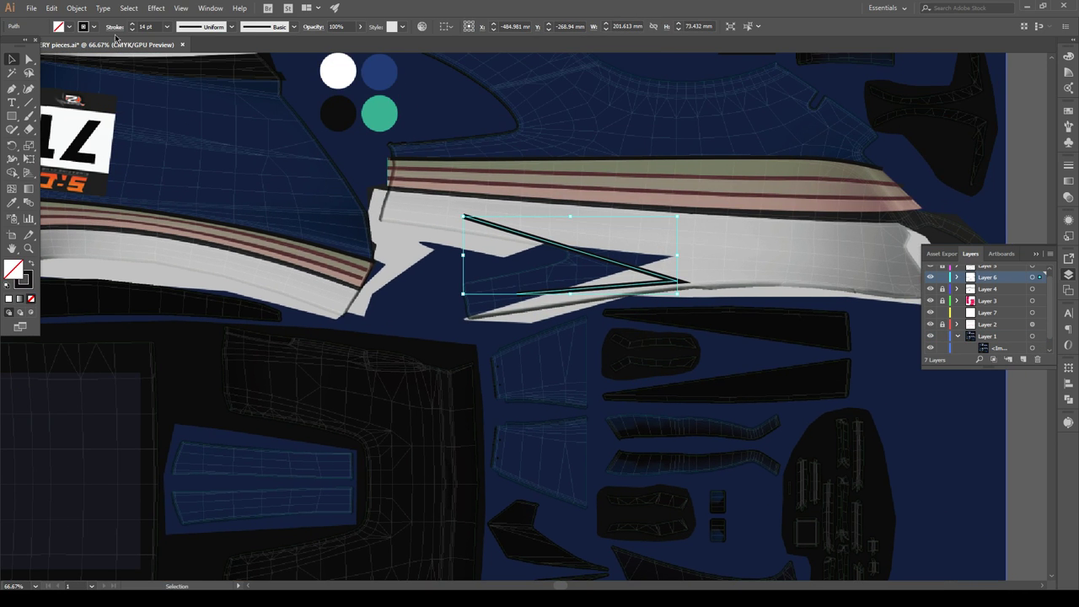
Step: Reflect the copied V-shaped line across the horizontal axis
left_click(51, 8)
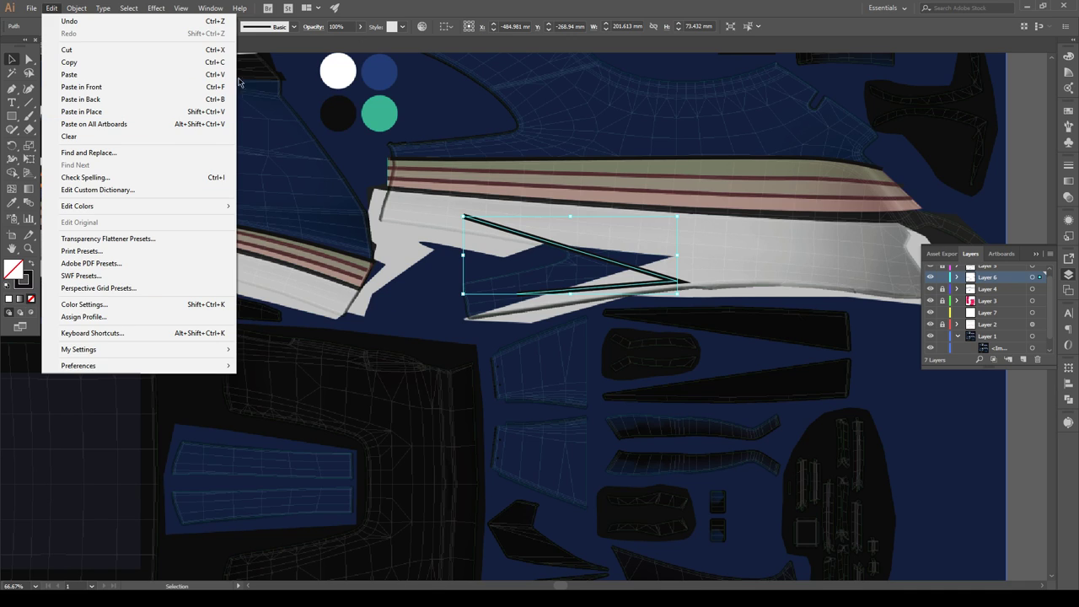
mouse_move(80, 8)
mouse_move(84, 34)
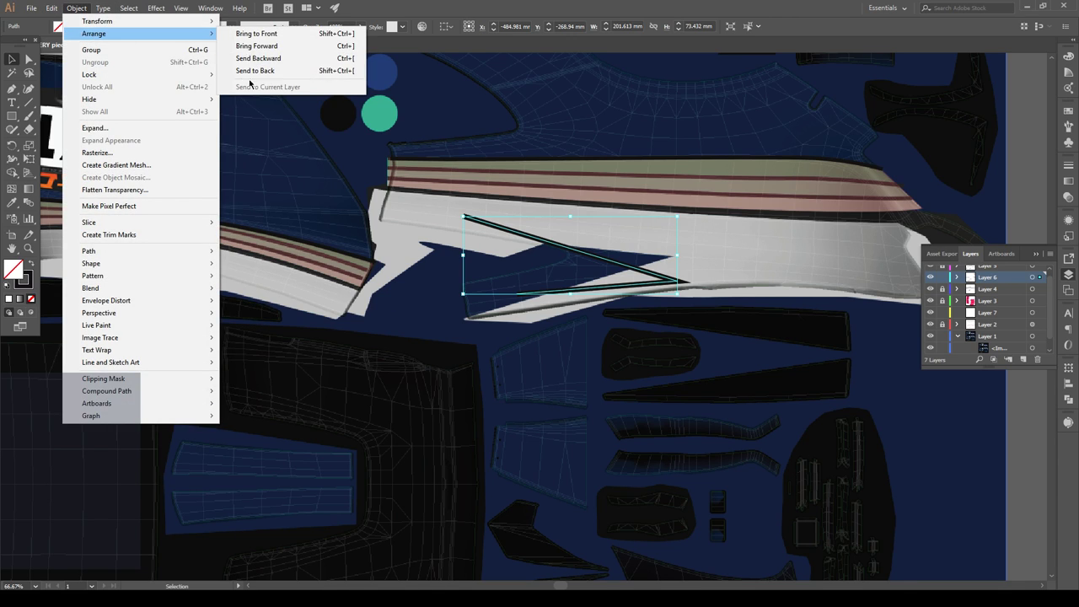
mouse_move(180, 22)
left_click(261, 62)
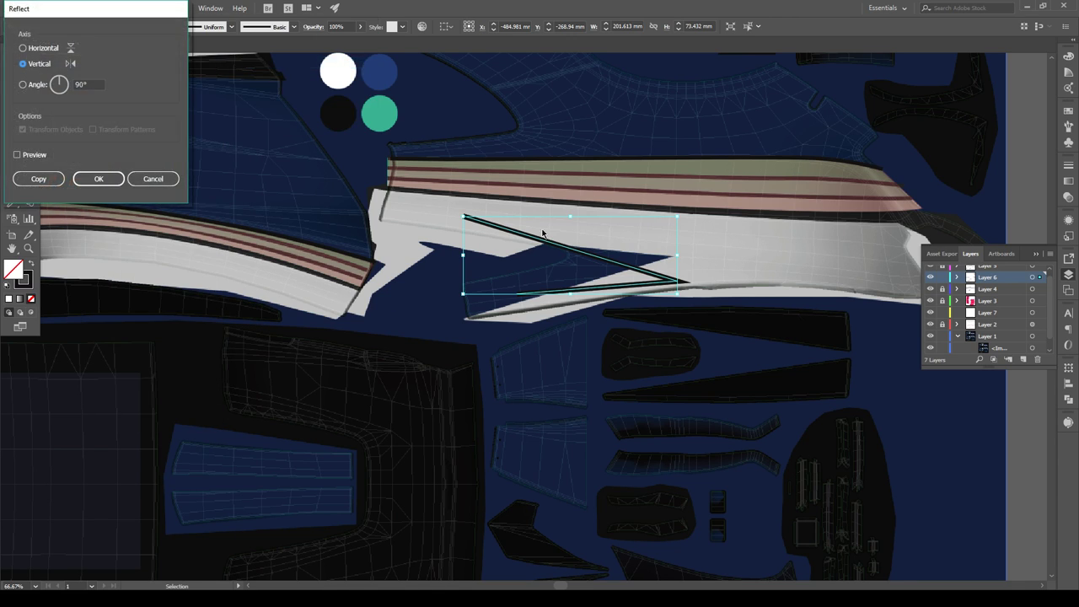
left_click(48, 48)
left_click(99, 179)
Step: Move the reflected V-shaped line onto the notch of the white rear panel, fine-tuning its vertical position against the panel's edges
left_click_drag(651, 221, 651, 262)
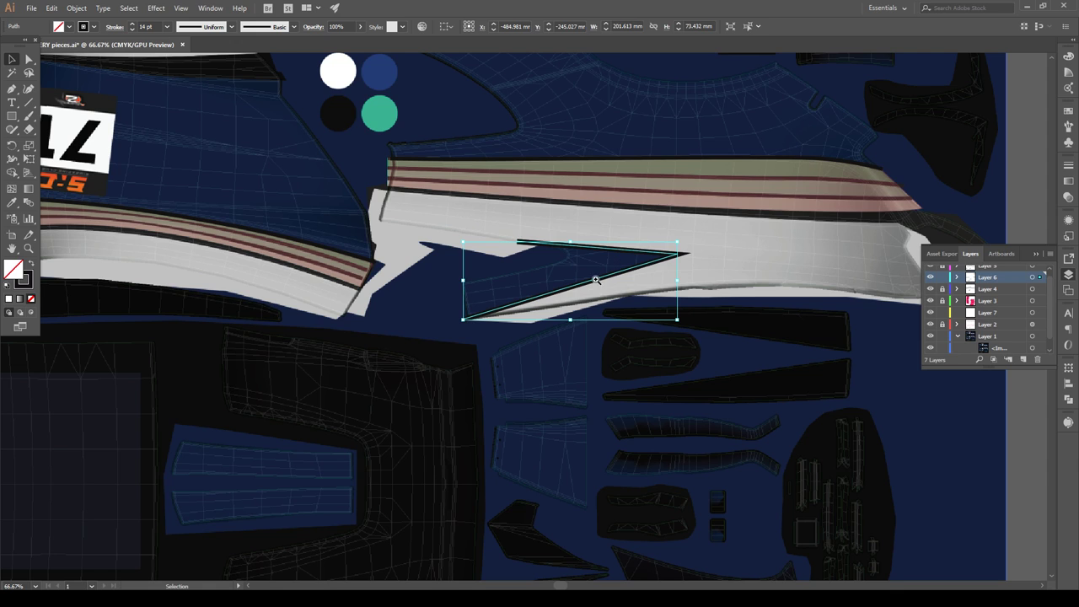
key("z")
left_click(559, 298)
left_click(564, 299)
key("v")
key("Down")
key("Down")
key("Down")
key("Down")
key("Down")
key("Down")
key("Down")
key("Down")
key("Down")
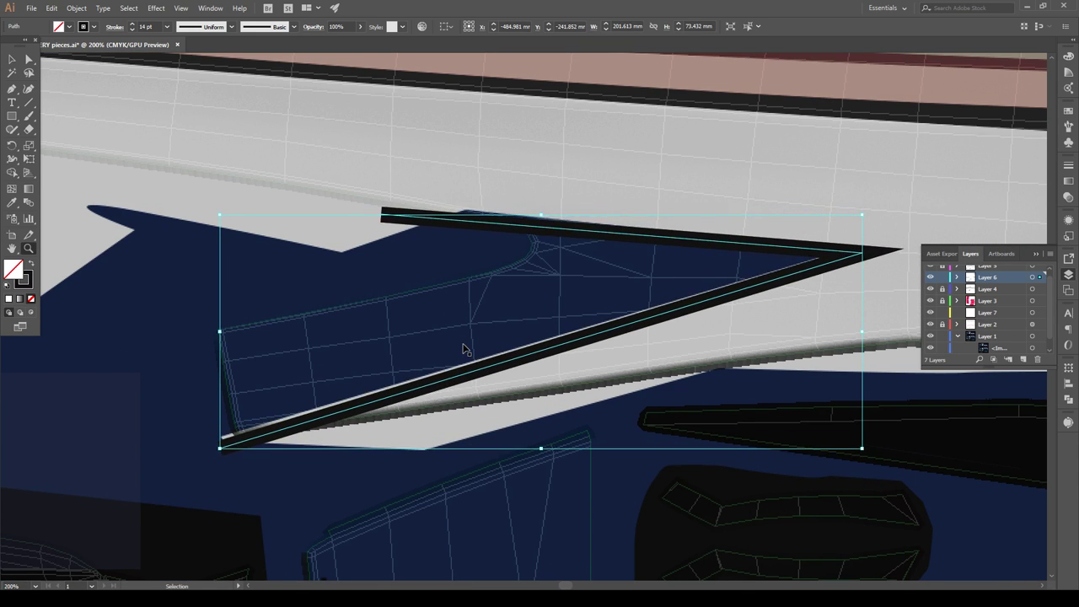
key("z")
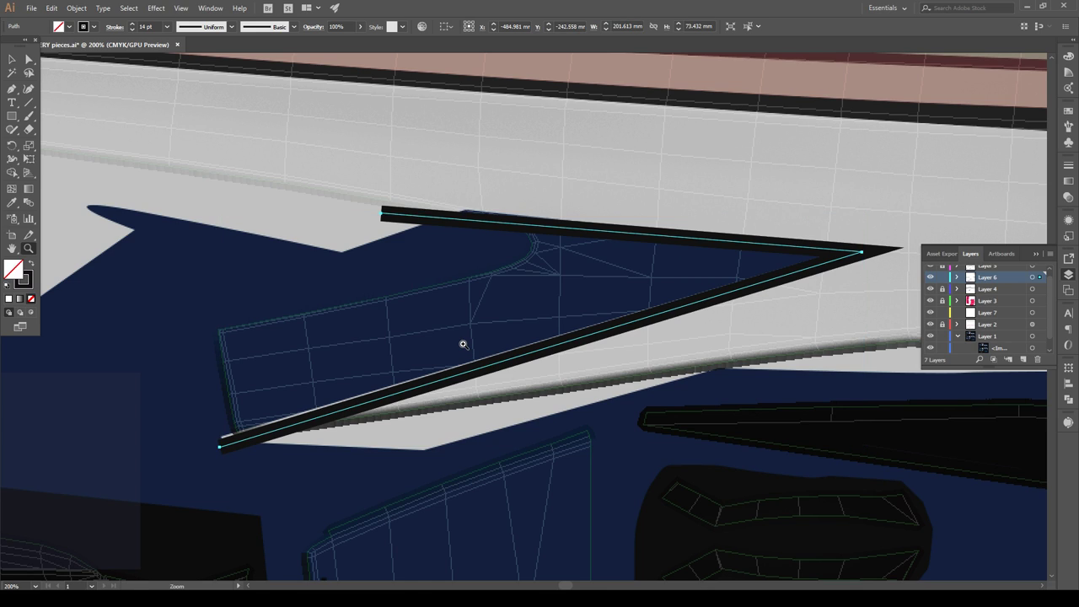
key("v")
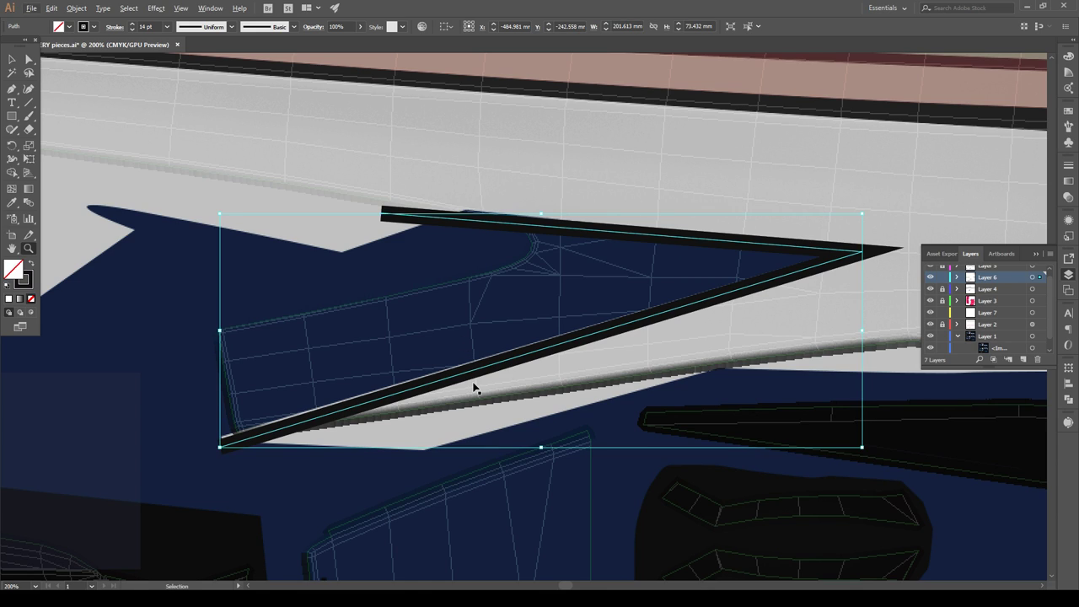
key("Down")
key("z")
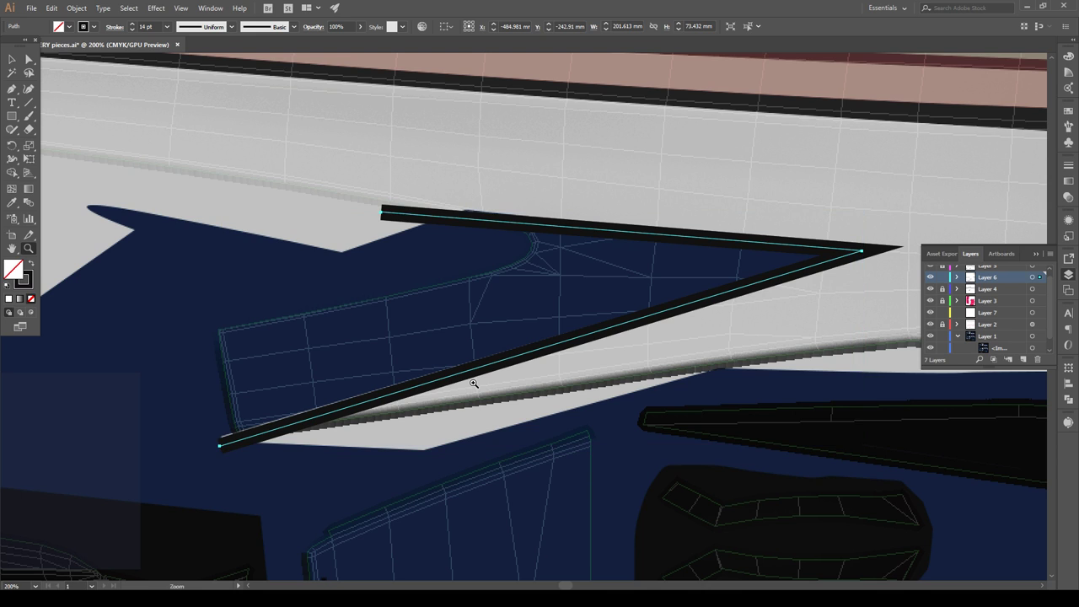
Step: Compare the reflected line's fit with the original V-shaped line on the opposite side panel
left_click_drag(517, 533, 514, 246)
left_click_drag(517, 392, 539, 103)
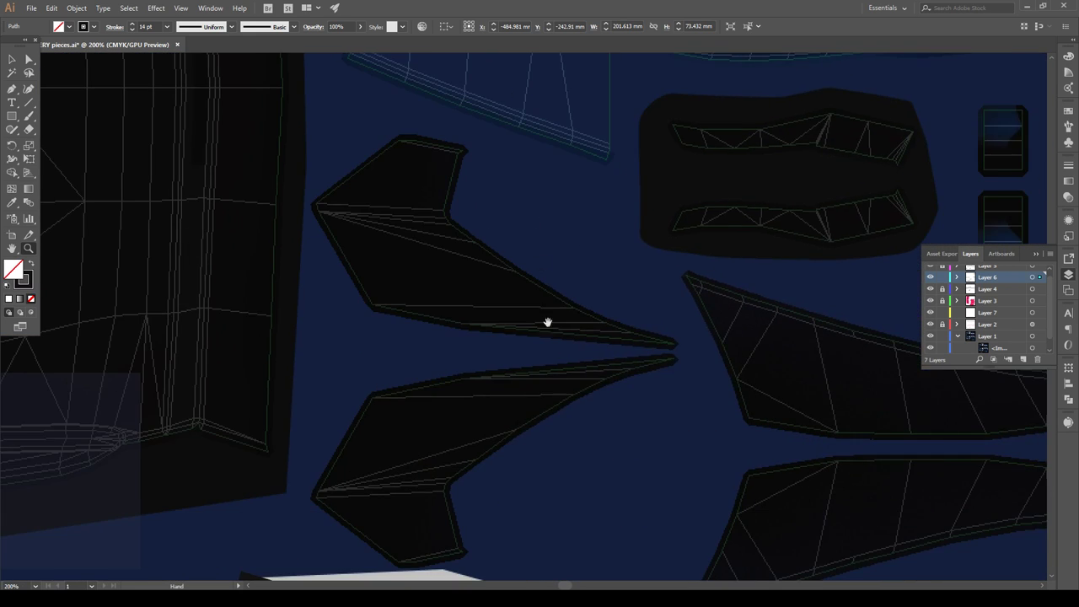
left_click_drag(554, 377, 512, 7)
left_click_drag(509, 336, 503, 282)
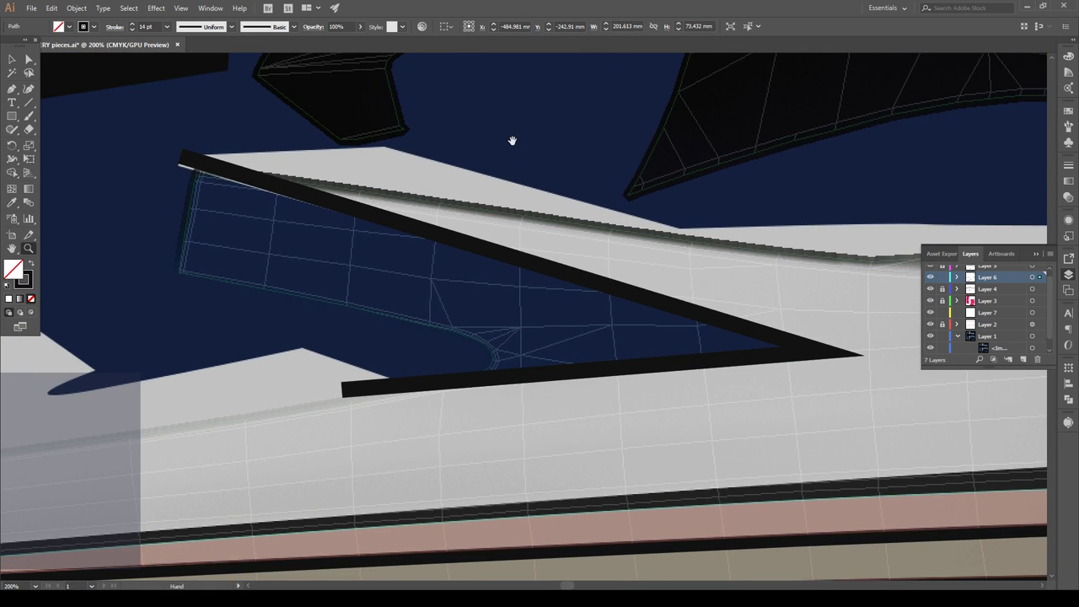
left_click_drag(498, 104, 498, 110)
left_click_drag(497, 69, 531, 508)
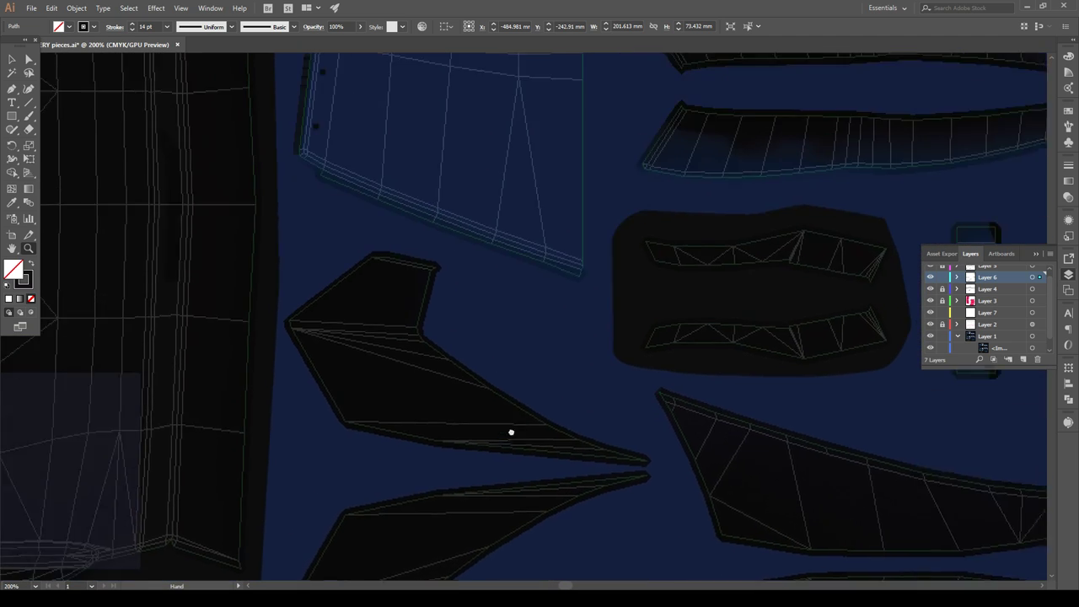
left_click_drag(552, 93, 554, 537)
left_click_drag(553, 148, 557, 233)
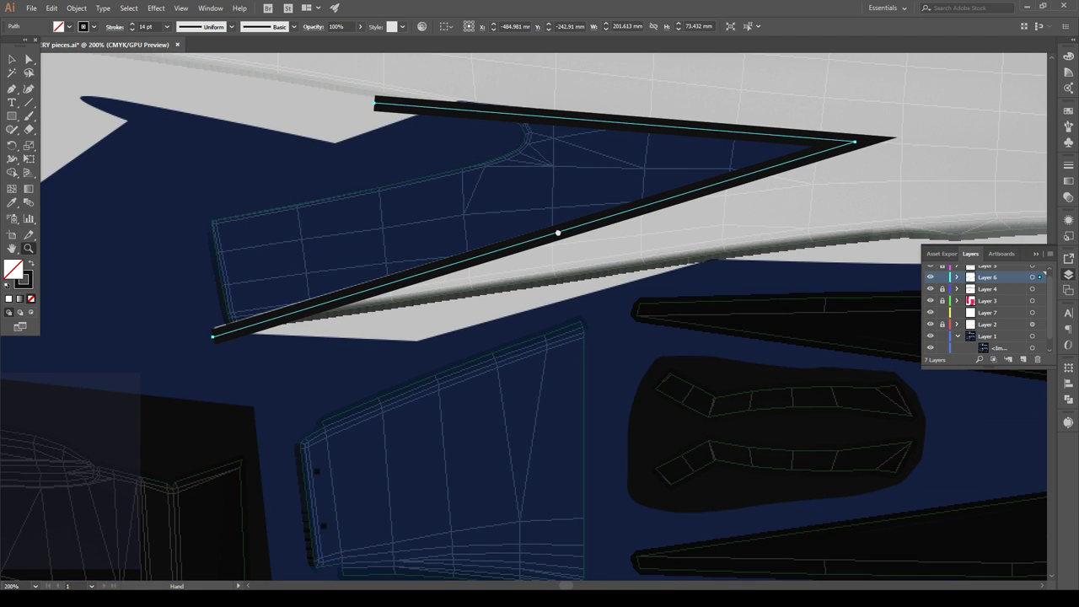
Step: Raise the end point of the reflected line's short arm slightly to cover the white panel's edge
left_click(28, 59)
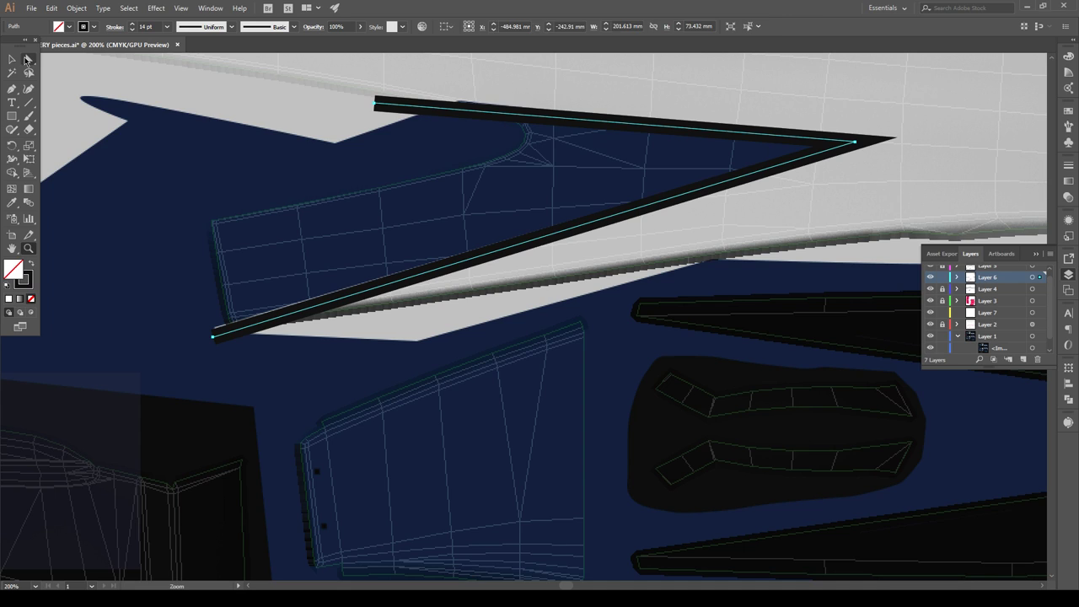
left_click(374, 102)
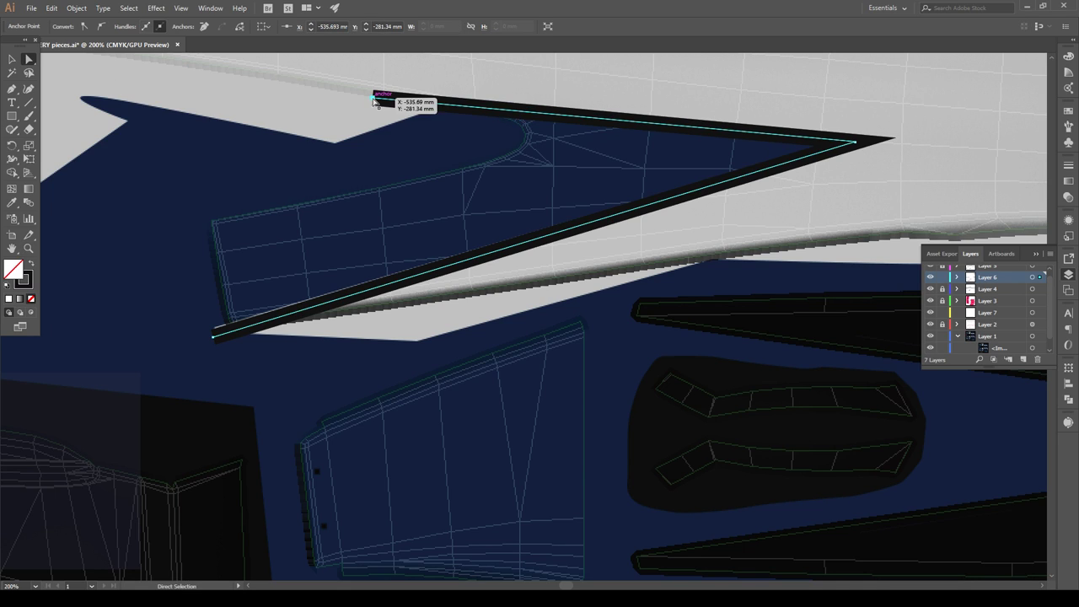
left_click_drag(373, 99, 374, 105)
key("ctrl+z")
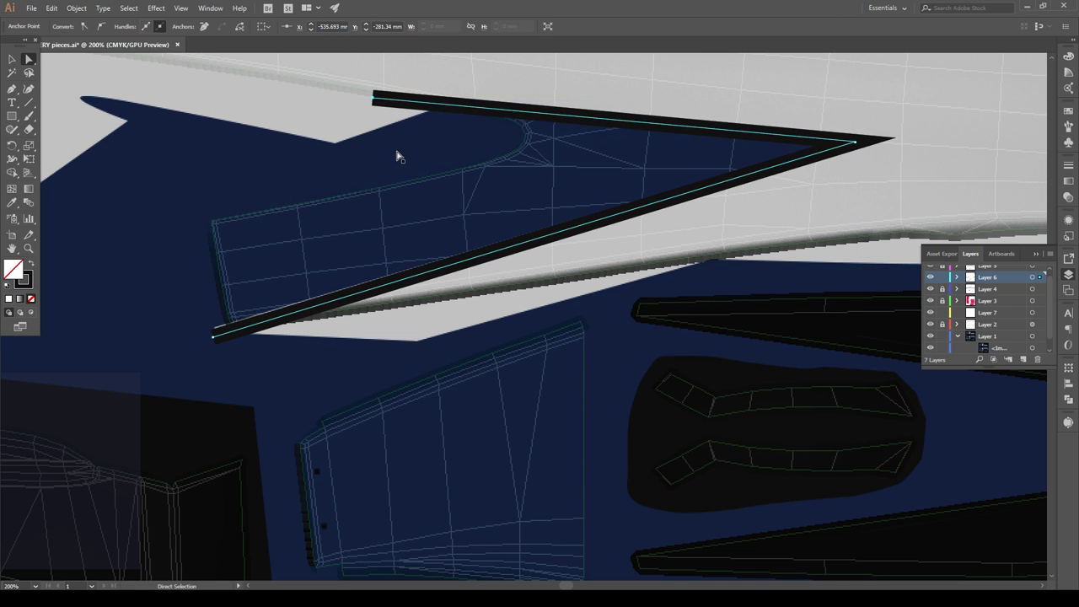
left_click(394, 155, "ctrl")
left_click(12, 59)
Step: Copy the V-shaped lines of both side panels and switch to the McLaren_6505_GT3_ZANSHO.psd livery in Photoshop
key("z")
left_click(418, 303, "alt")
left_click(408, 301, "alt")
left_click(430, 302, "alt")
left_click(692, 411, "alt")
left_click(675, 411, "alt")
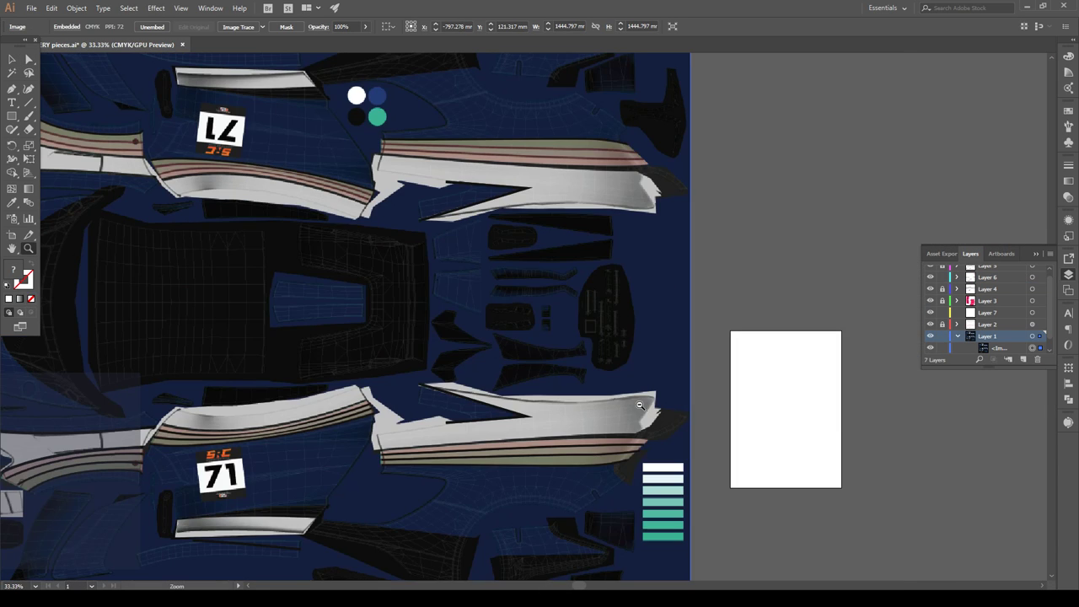
key("v")
left_click(460, 192)
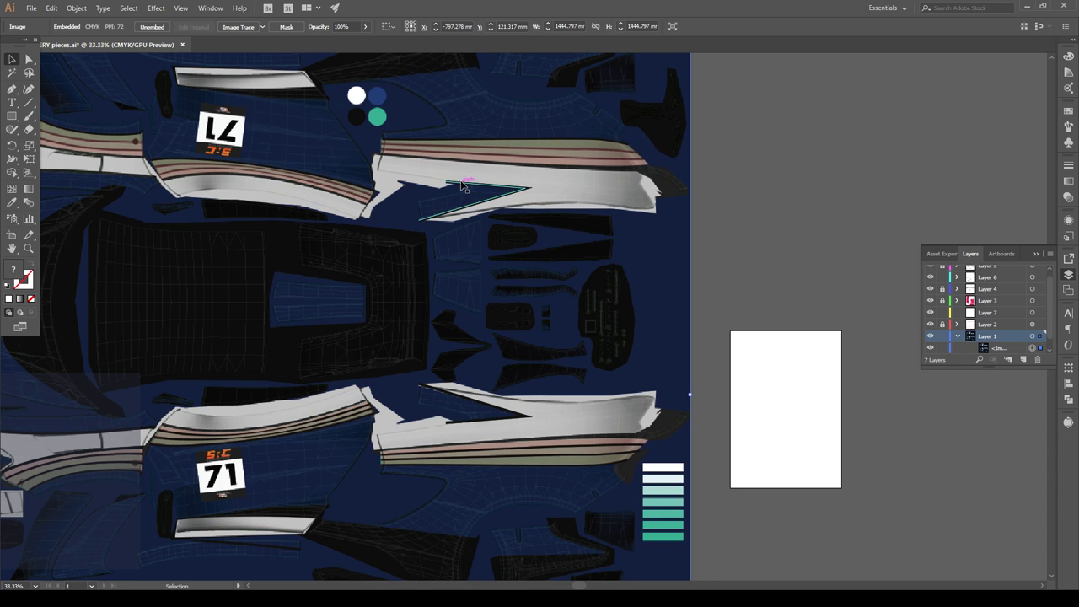
left_click(469, 411, "shift")
key("a")
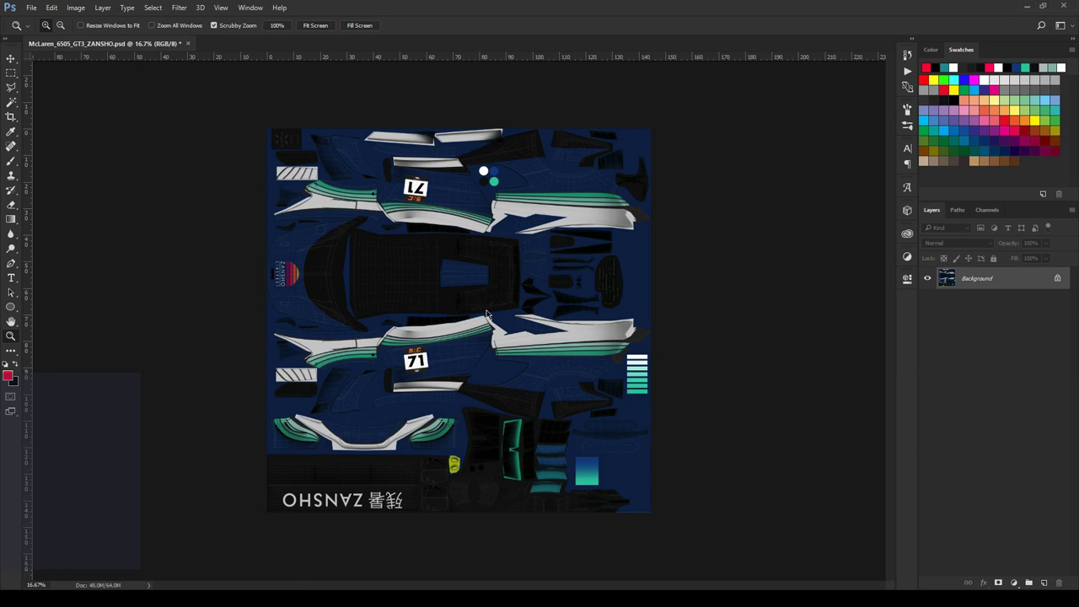
Step: Check the contents of Layer 427 copy in the layered livery and hide the shading on Layer 8
left_click(561, 290)
left_click(561, 290)
left_click(561, 290)
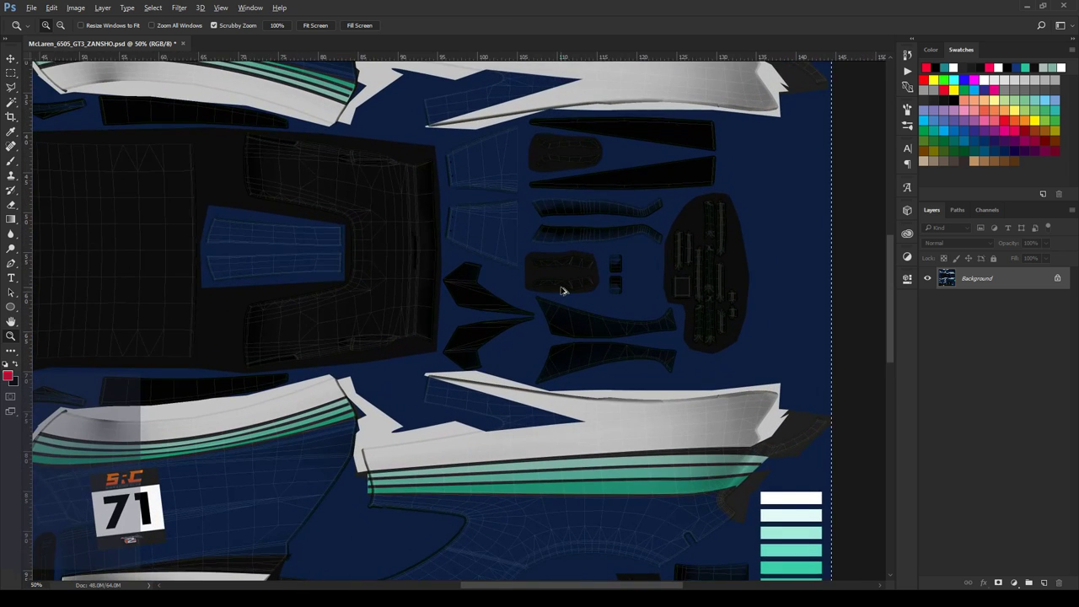
left_click(928, 566)
left_click(928, 567)
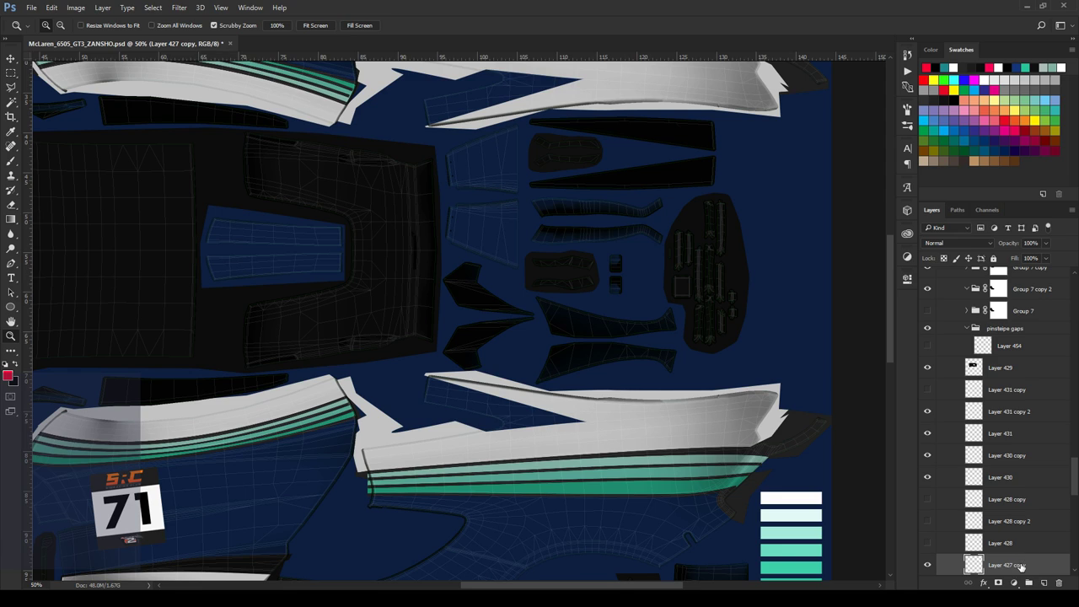
key("v")
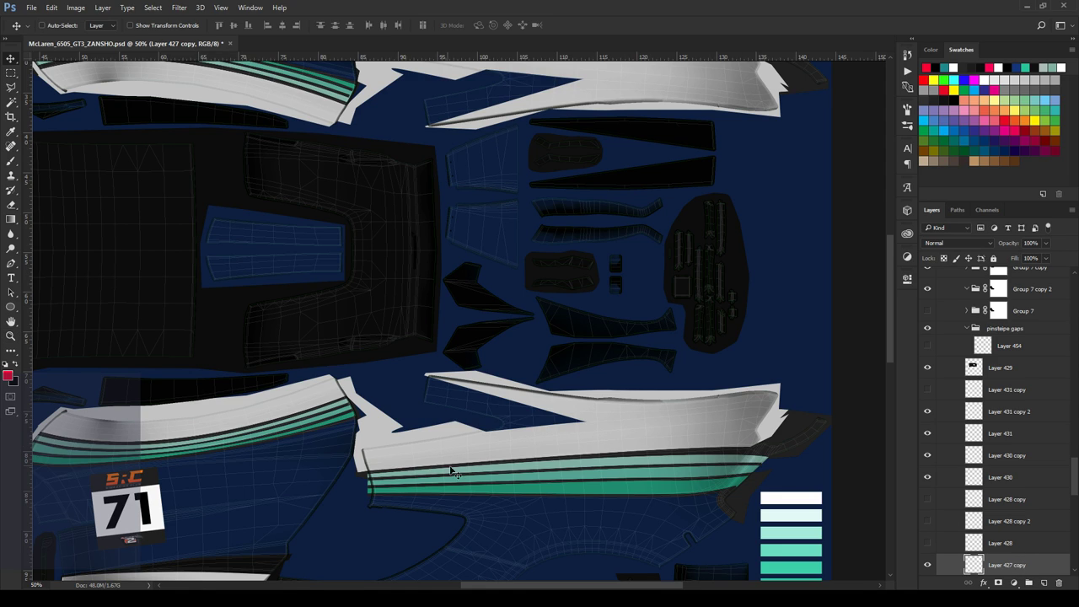
key("ctrl")
left_click(732, 456, "ctrl")
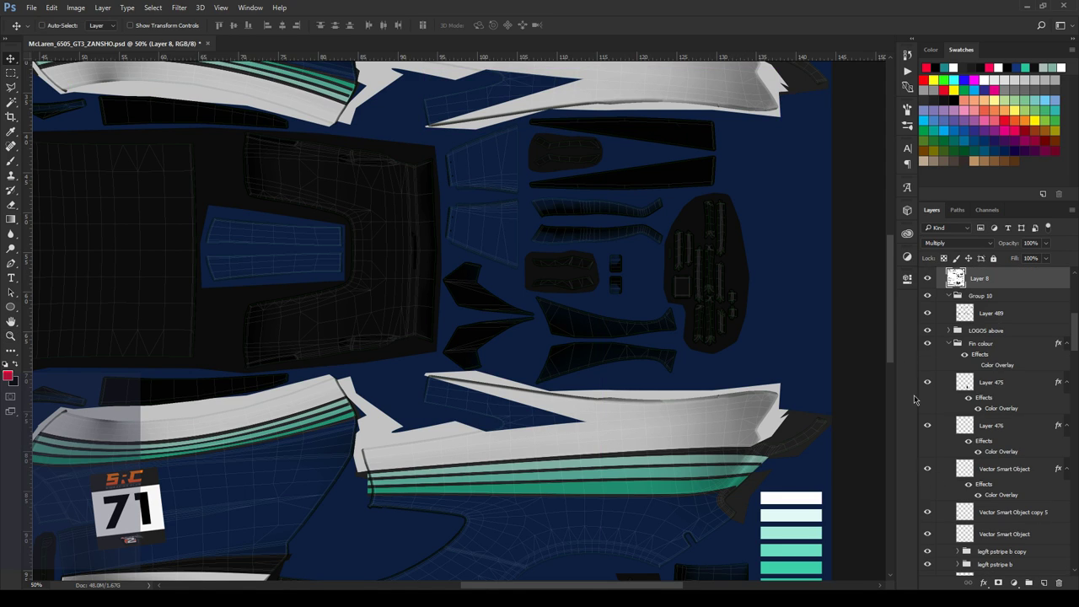
left_click(928, 283)
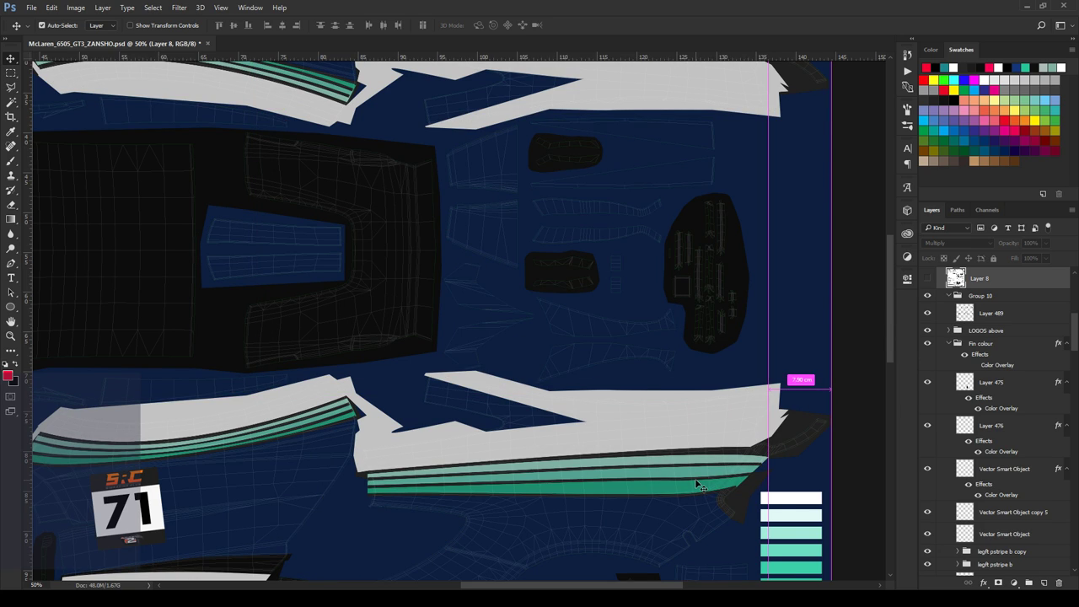
Step: Check what Vector Smart Object copy 3 contains and hide Layer 489
left_click(697, 486, "ctrl")
left_click(928, 566)
left_click(928, 566)
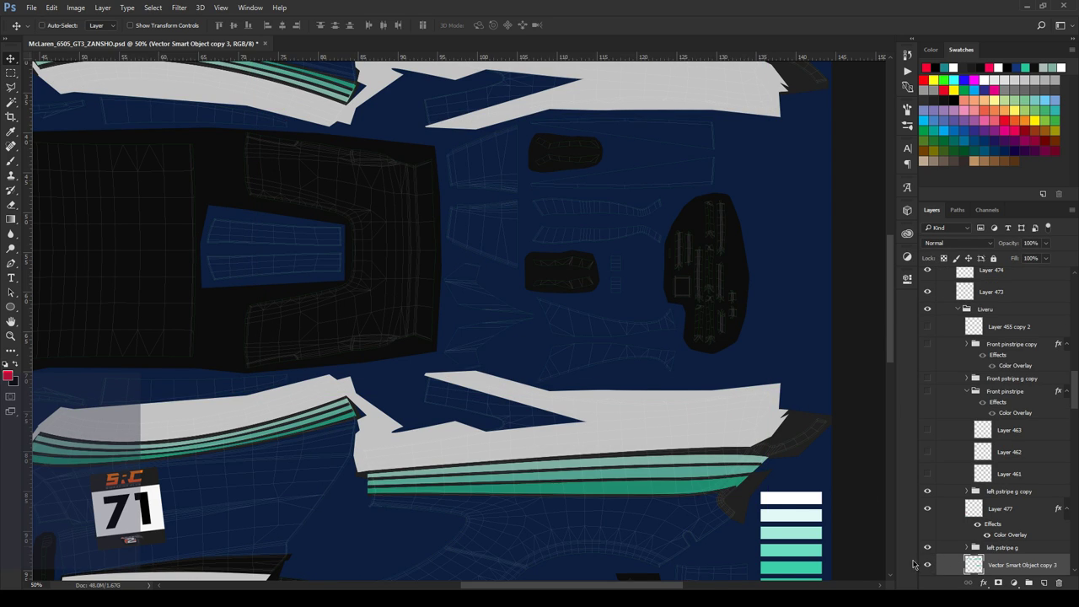
left_click(764, 513, "ctrl")
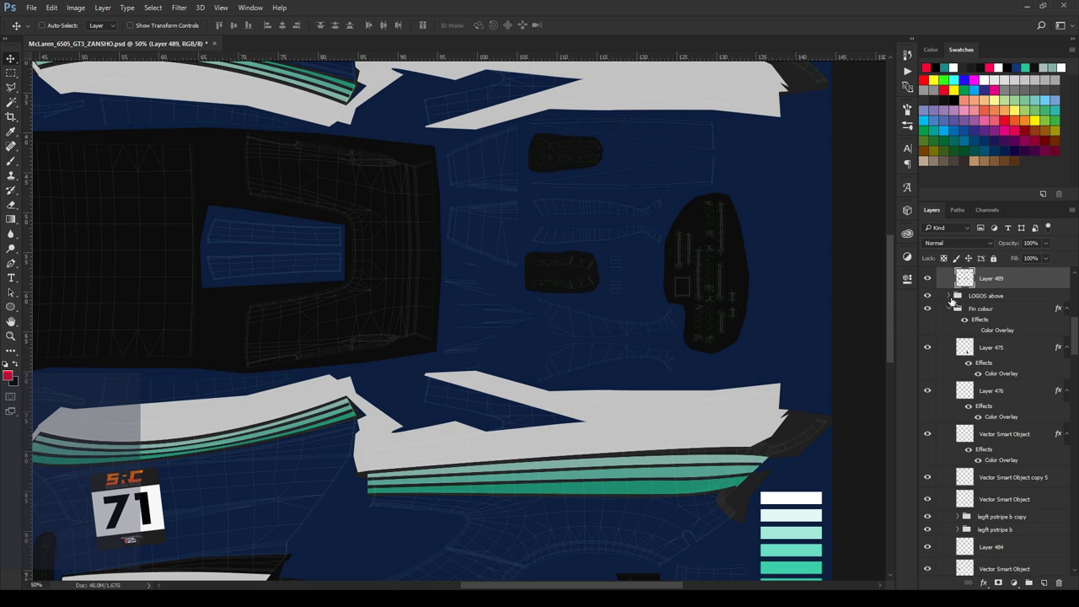
left_click(929, 279)
left_click(928, 279)
left_click(928, 279)
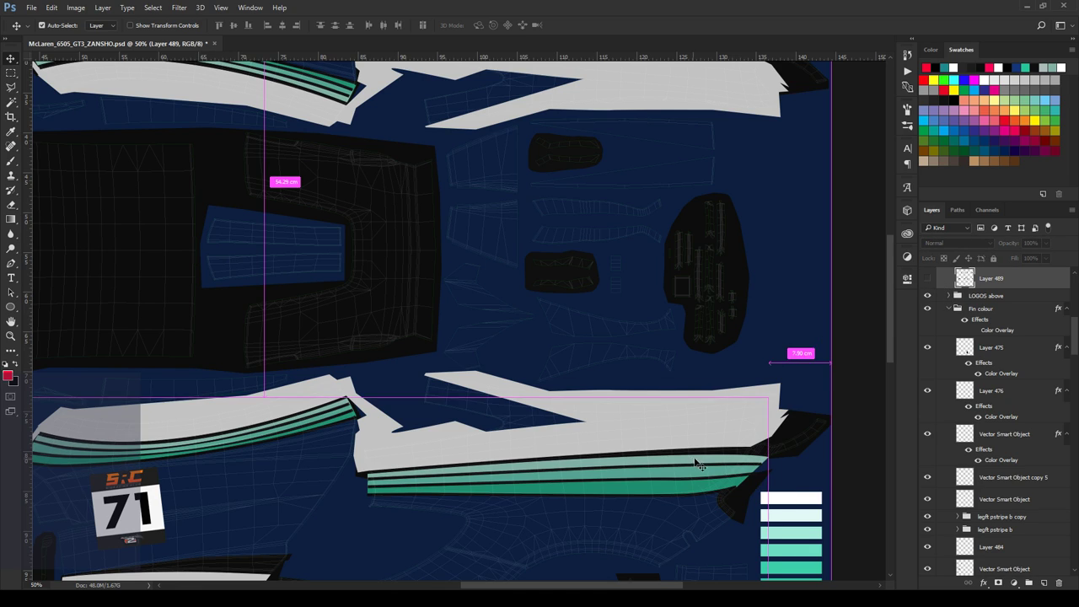
Step: Identify the layers of the black outlines and make the Vector Smart Object below Layer 484 the active layer
left_click(693, 500, "ctrl")
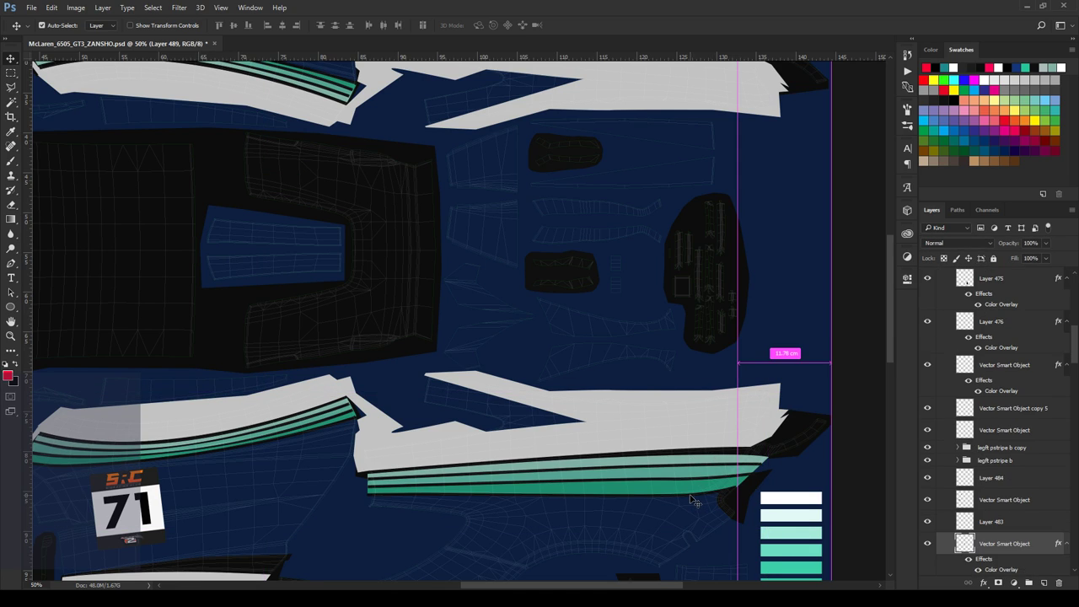
left_click(928, 543)
left_click(929, 544)
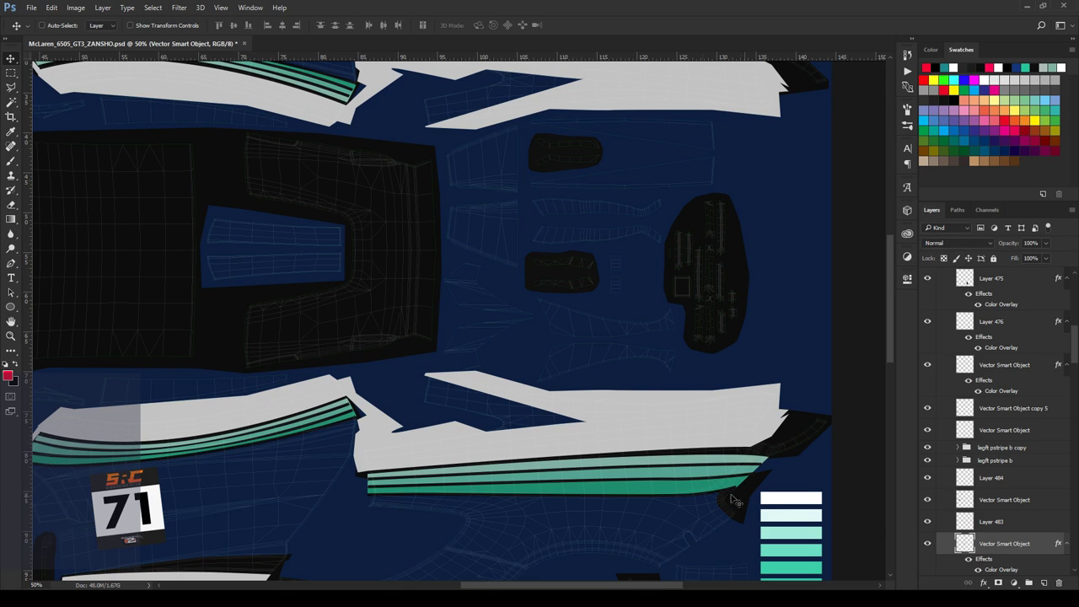
left_click(675, 486, "ctrl")
scroll(422, 447, "left", 5)
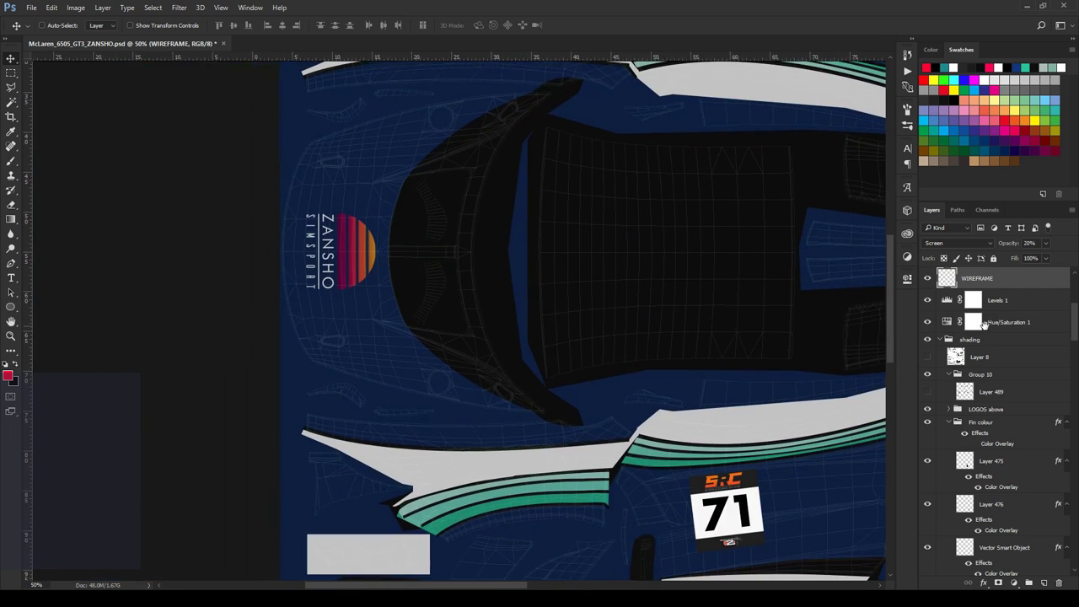
left_click(416, 447)
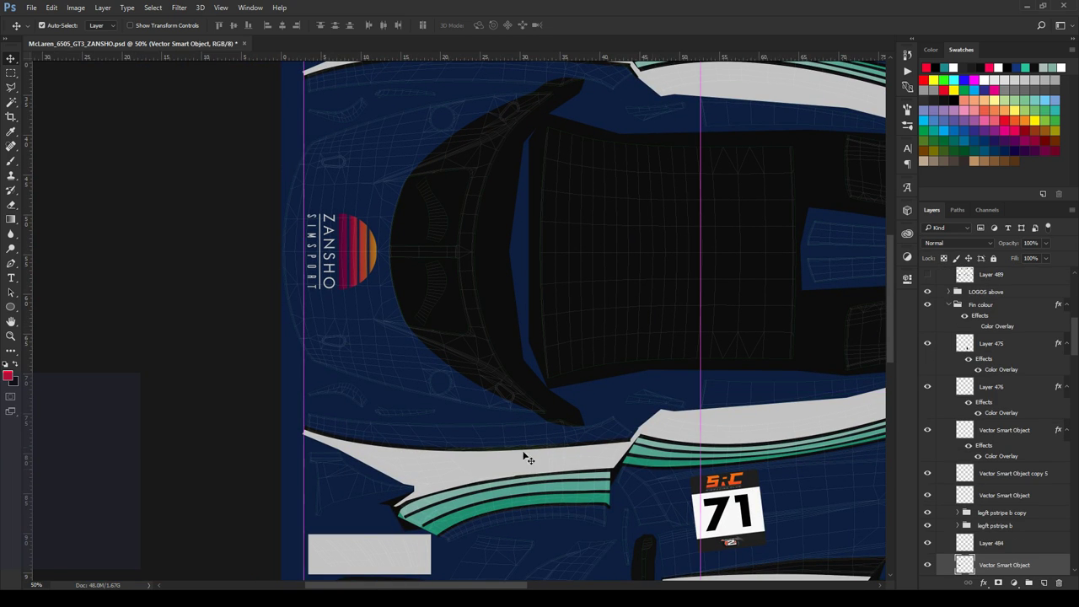
left_click(926, 567)
Step: Paste the copied V-shaped lines as a smart object and align them with the notches of both white rear panels
left_click_drag(815, 405, 248, 384)
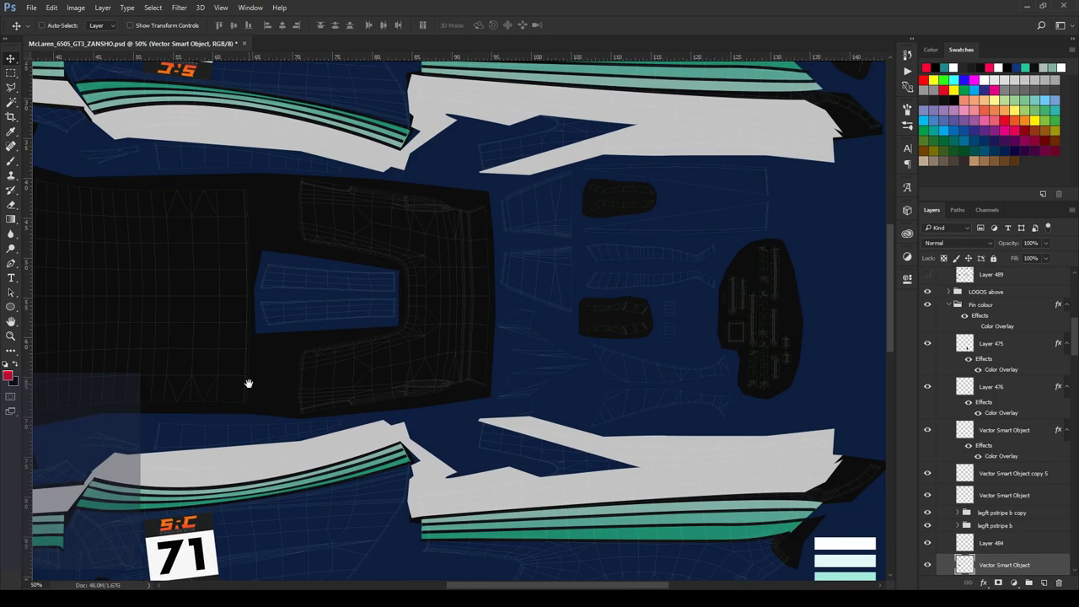
key("ctrl+v")
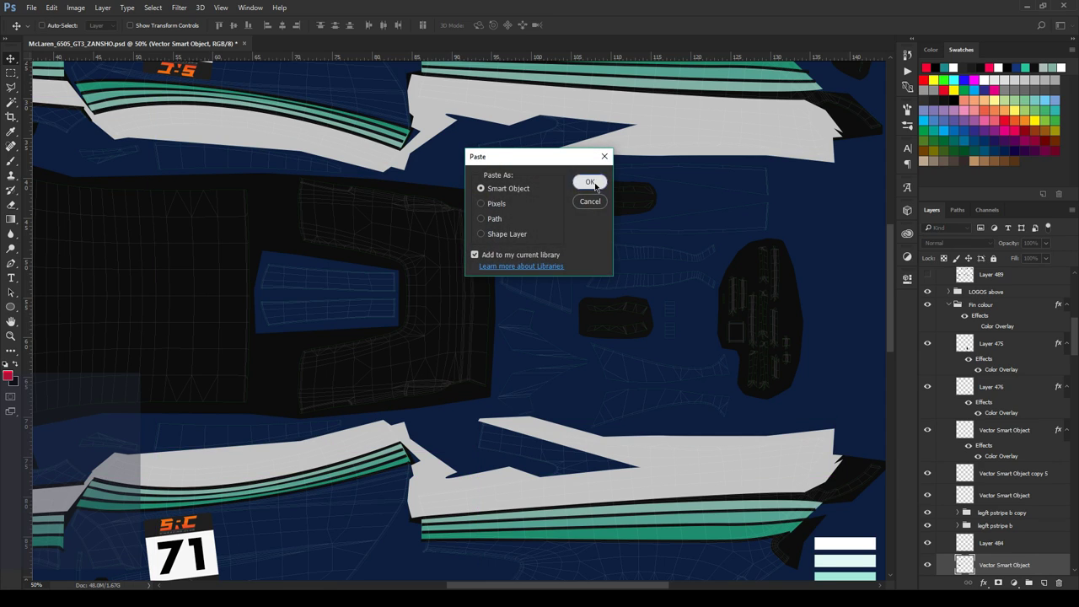
left_click(585, 181)
left_click_drag(494, 268, 593, 236)
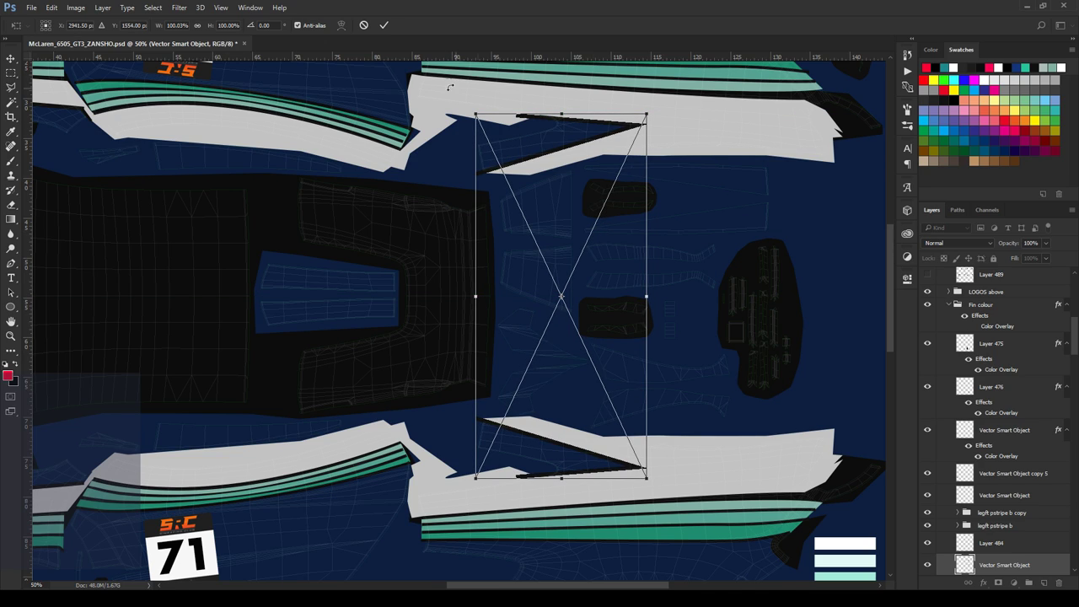
left_click(384, 26)
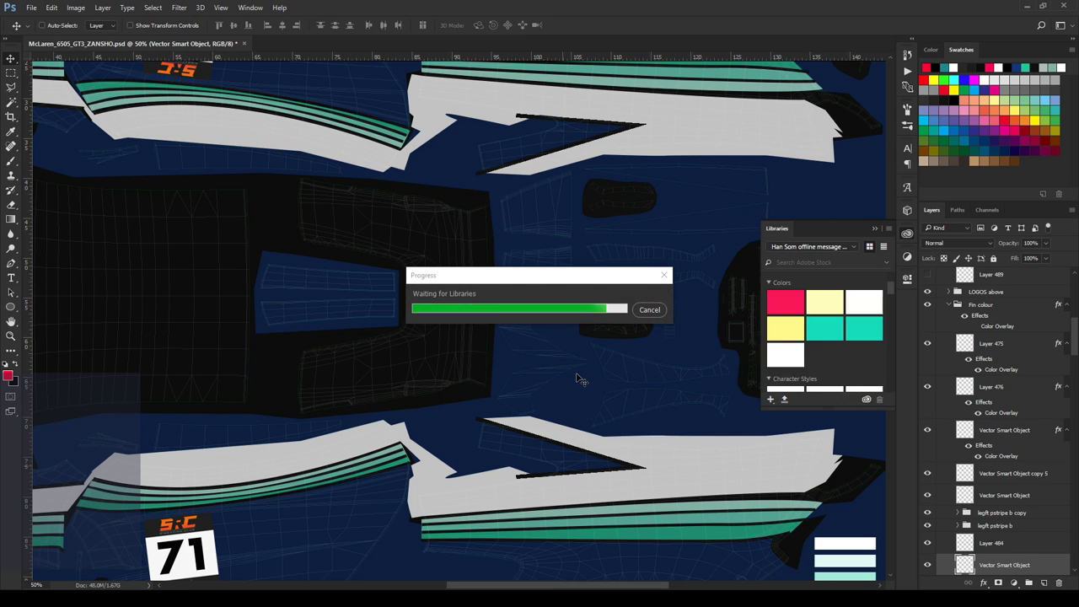
Step: Select the area around the upper V-shaped line with a rectangular marquee and rasterize the Vector Smart Object layer
key("z")
left_click(568, 441)
left_click(568, 440)
left_click(567, 441)
left_click_drag(567, 432, 556, 278)
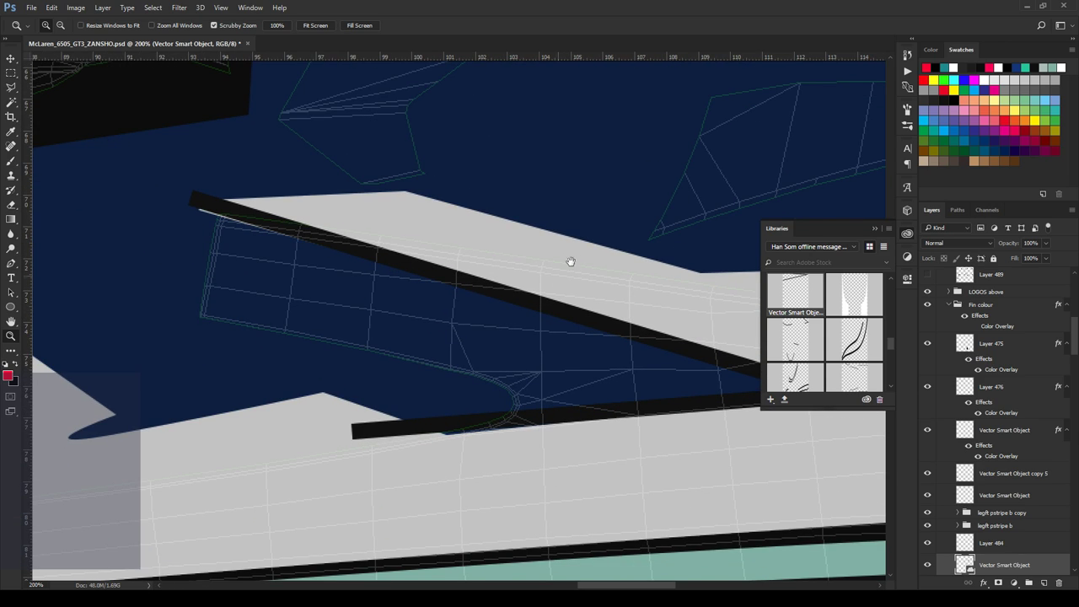
left_click_drag(590, 210, 555, 553)
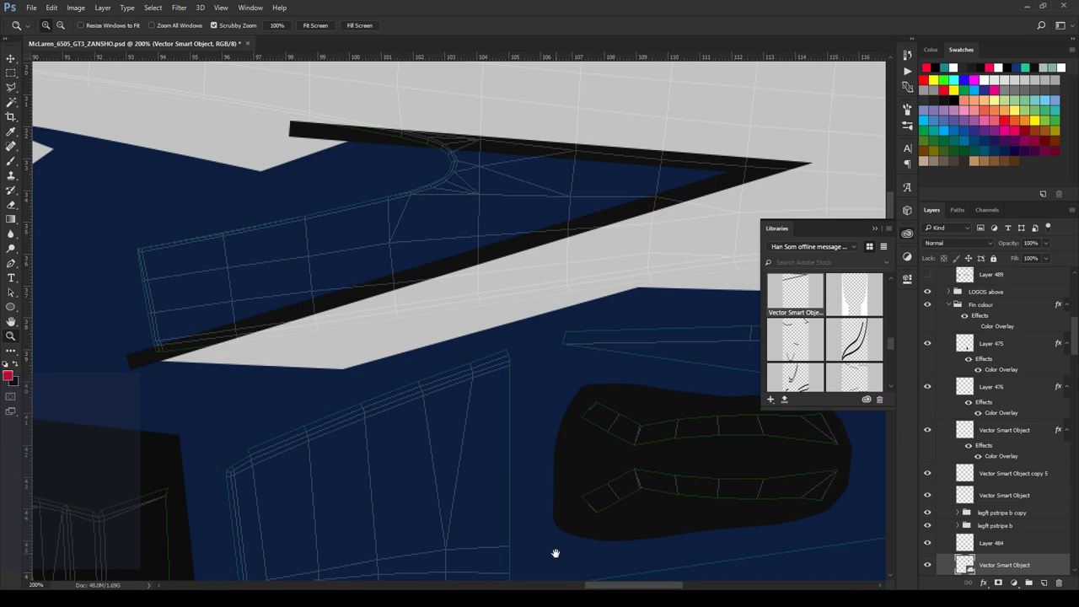
left_click(15, 74)
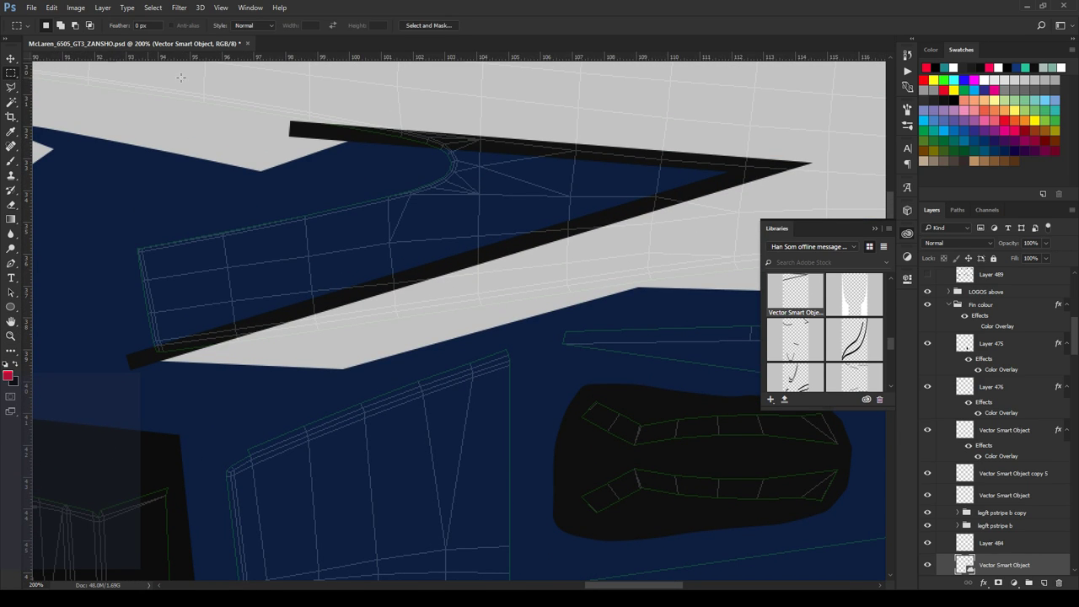
left_click_drag(59, 75, 830, 394)
right_click(969, 566)
right_click(1006, 570)
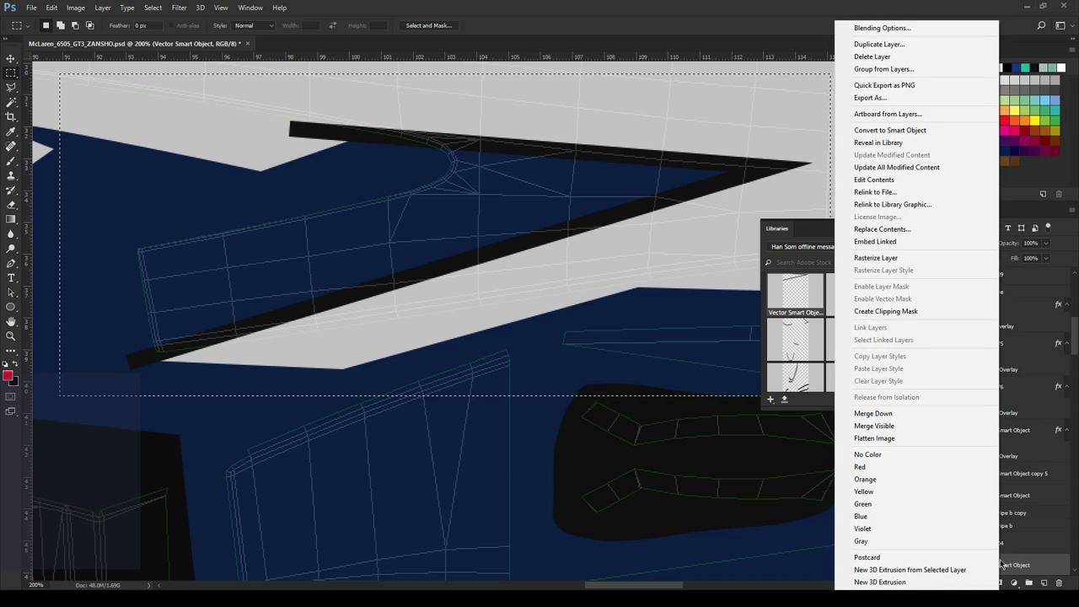
left_click(899, 247)
Step: Cut the selected upper V-shaped line onto its own layer and nudge it down a few pixels
right_click(608, 227)
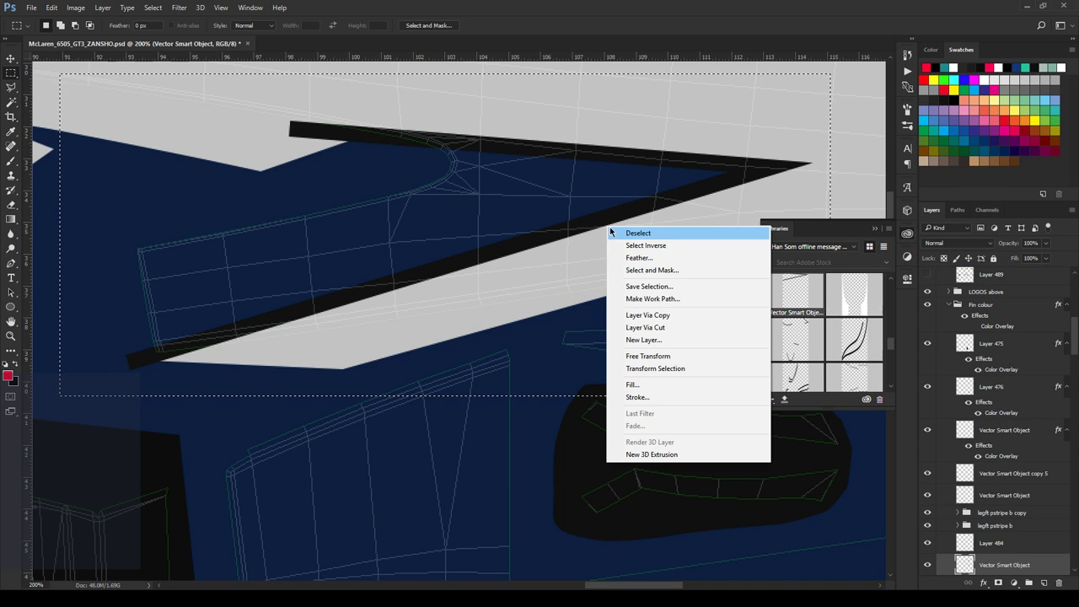
left_click(657, 328)
key("ctrl+Down")
key("ctrl+Down")
key("ctrl+Down")
key("ctrl+Down")
key("ctrl+Down")
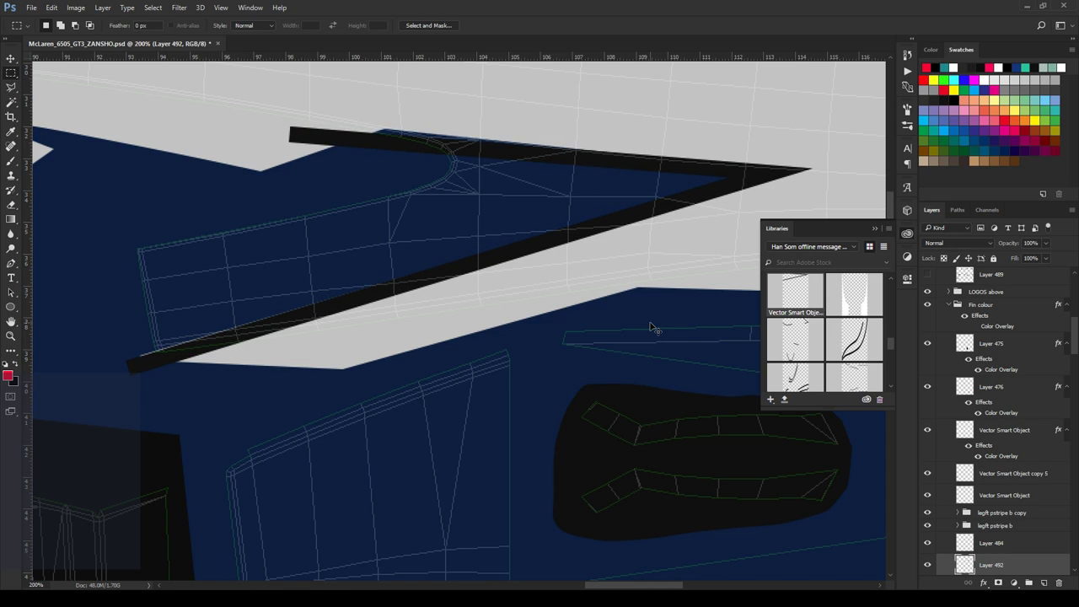
key("ctrl+Up")
key("ctrl+Down")
key("v")
left_click(514, 317, "ctrl")
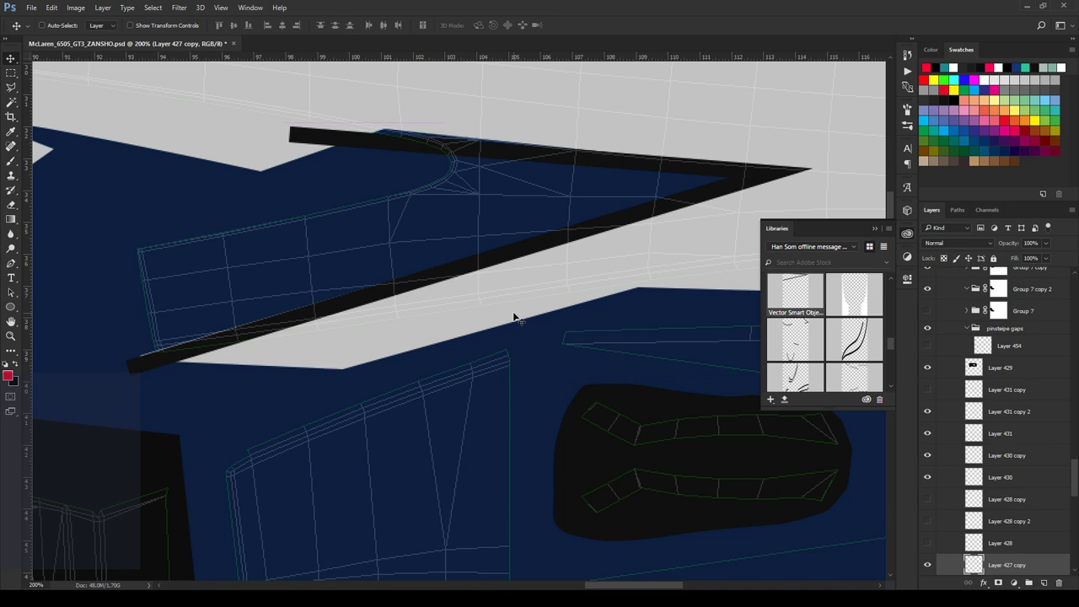
key("l")
left_click(126, 367)
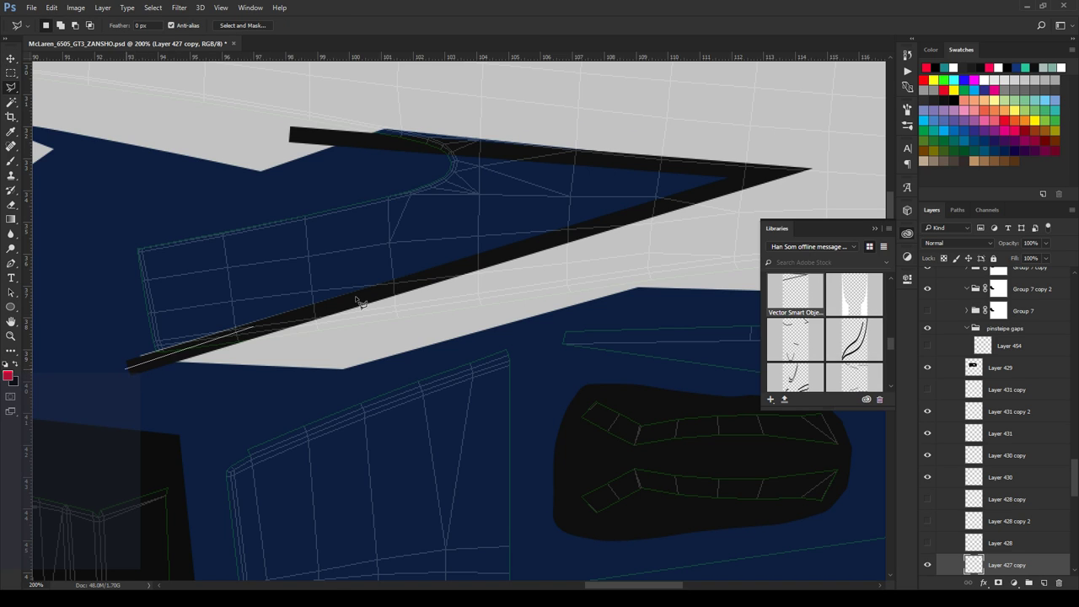
left_click(757, 174)
double_click(87, 254)
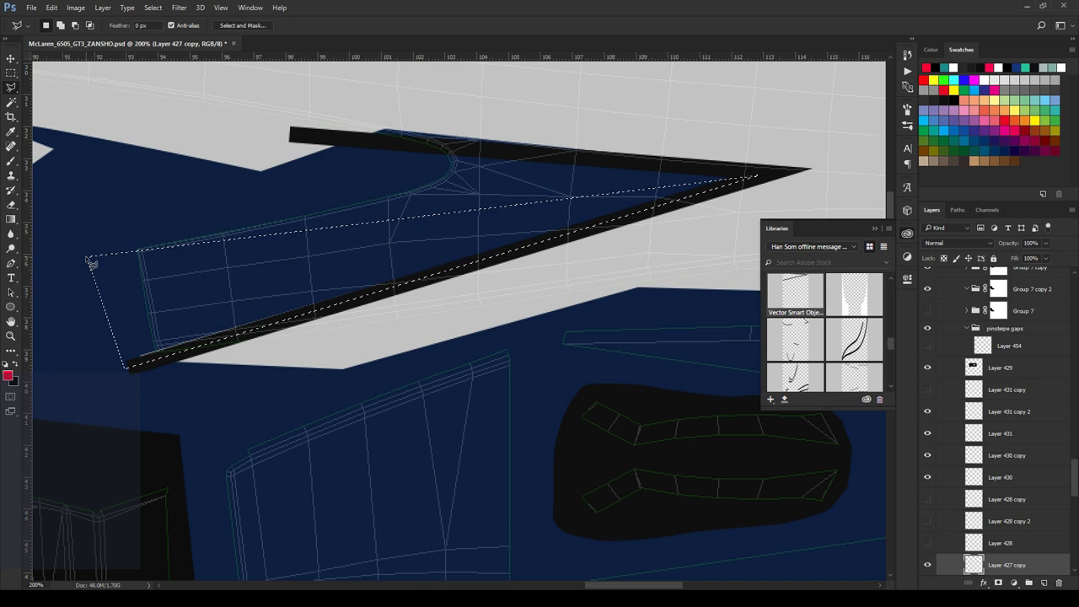
key("ctrl+d")
left_click(282, 130)
left_click(846, 177)
left_click(740, 95)
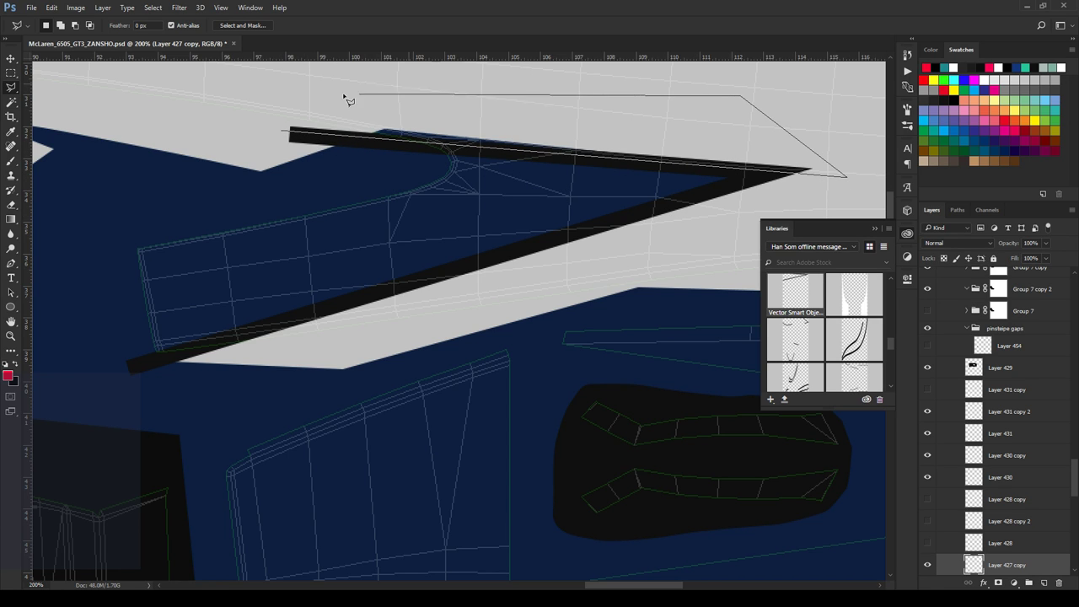
double_click(295, 97)
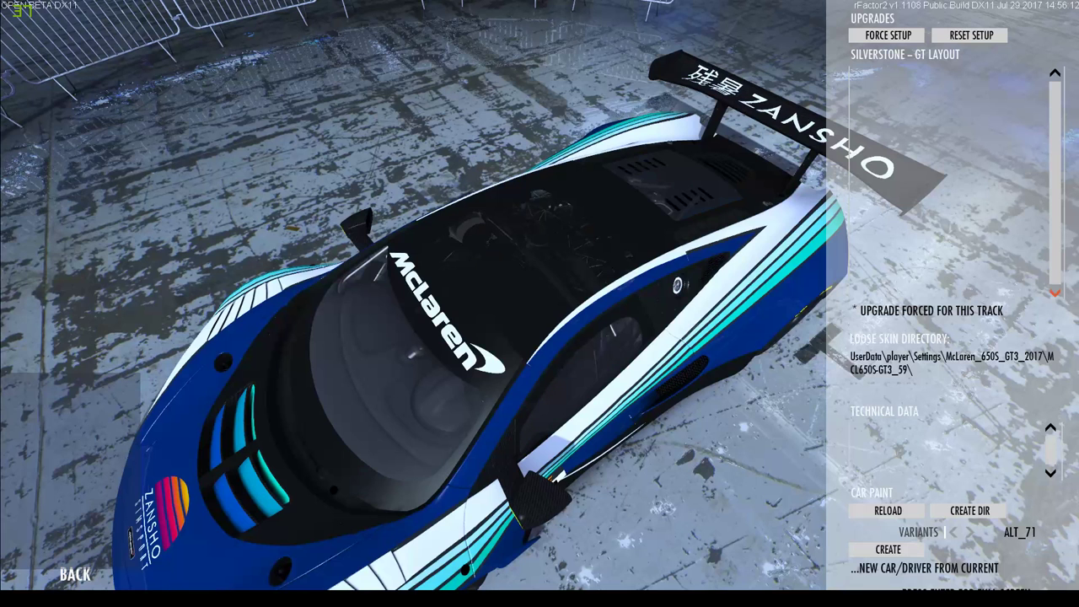
mouse_move(539, 358)
left_mouse_down()
mouse_move(570, 221)
mouse_move(650, 296)
mouse_move(669, 337)
mouse_move(549, 358)
left_mouse_up()
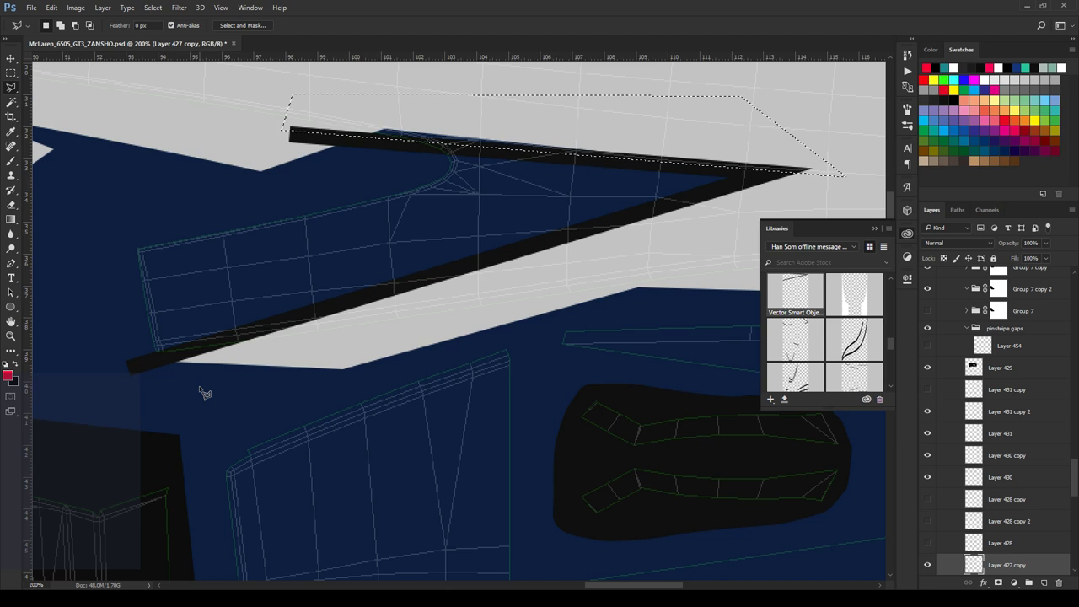
Step: Switch to Illustrator and move the tip anchor of the lower V-shaped line upward and slightly inward
key("alt+Tab")
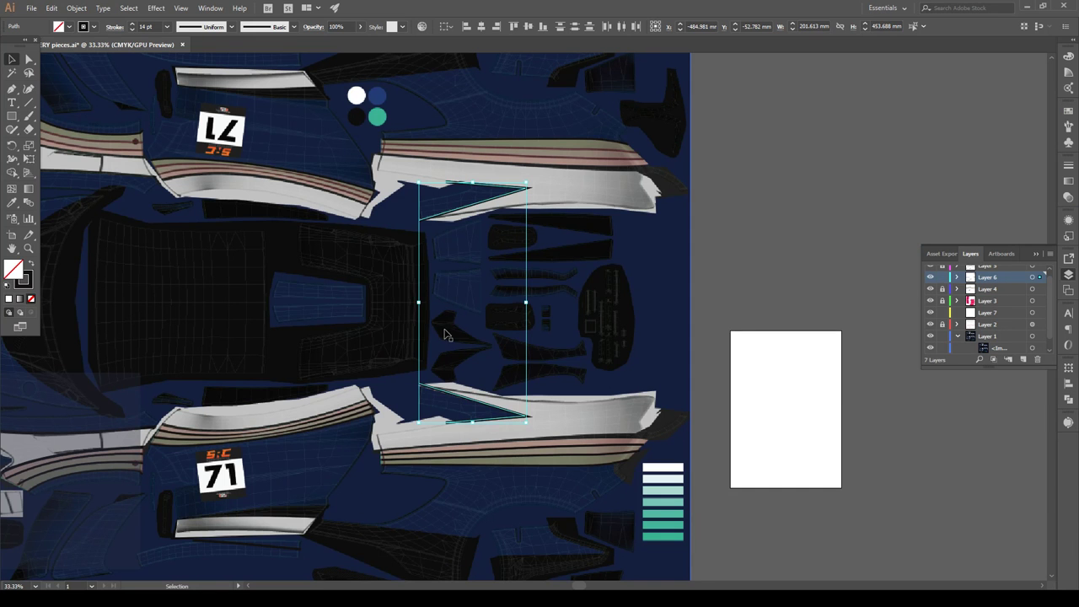
left_click(544, 389)
key("z")
left_click(528, 431)
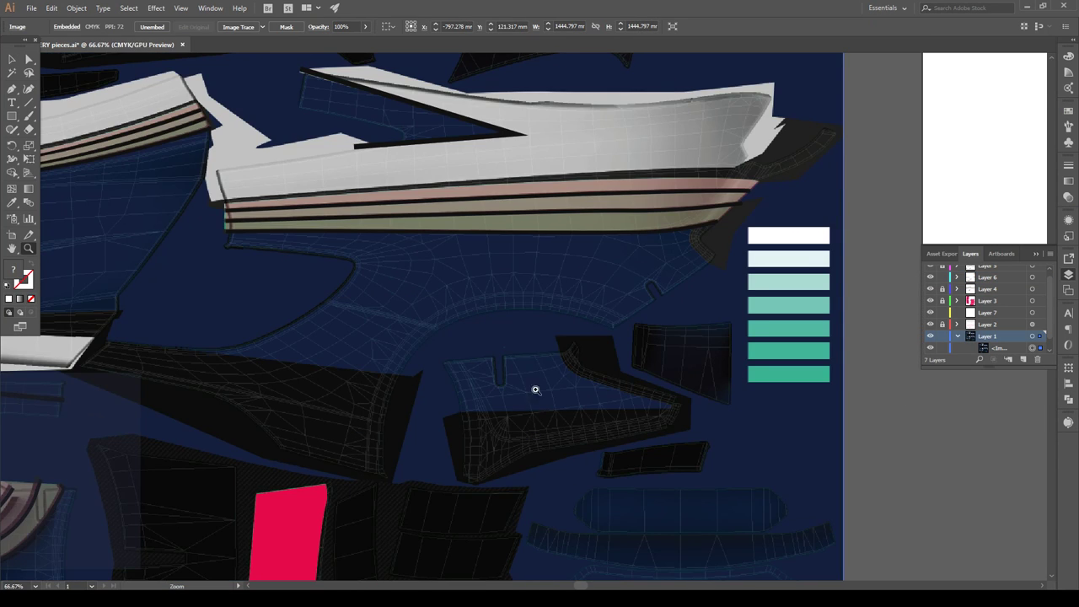
left_click(501, 269)
left_click(521, 267)
key("a")
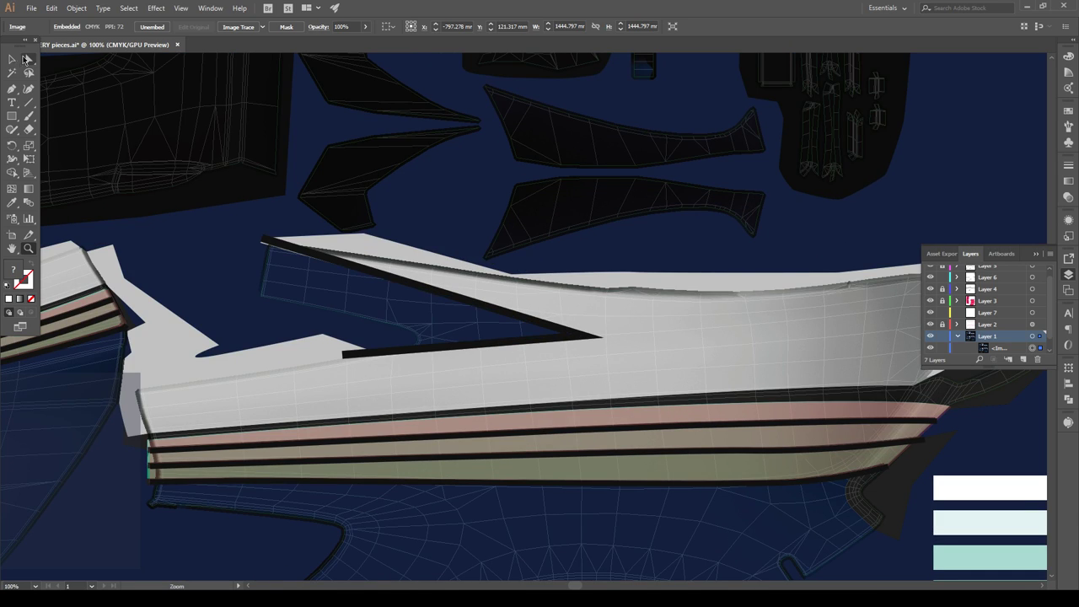
left_click(506, 342)
left_click_drag(591, 336, 582, 321)
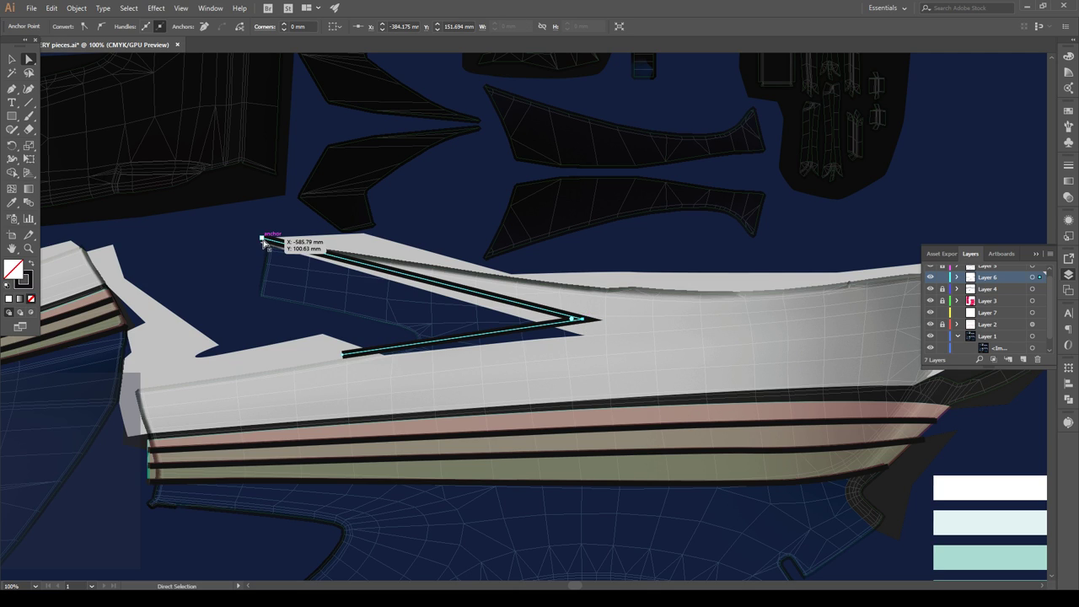
left_click_drag(262, 240, 262, 240)
Step: Copy the adjusted lower V-shaped line on its own and return to Photoshop
left_click(273, 330)
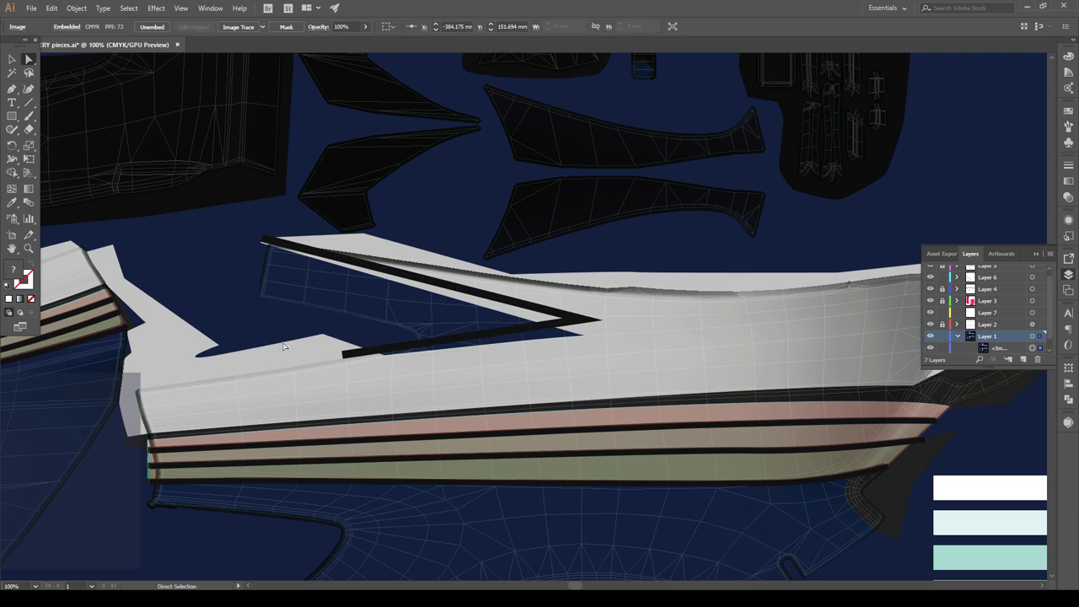
left_click(589, 319)
key("v")
left_click(420, 272)
key("a")
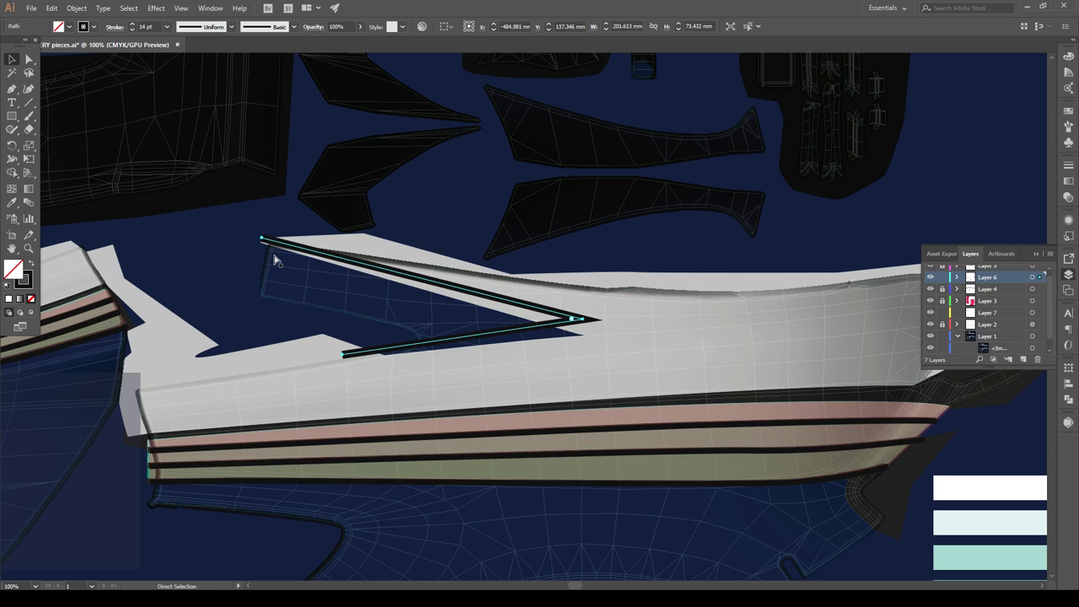
key("v")
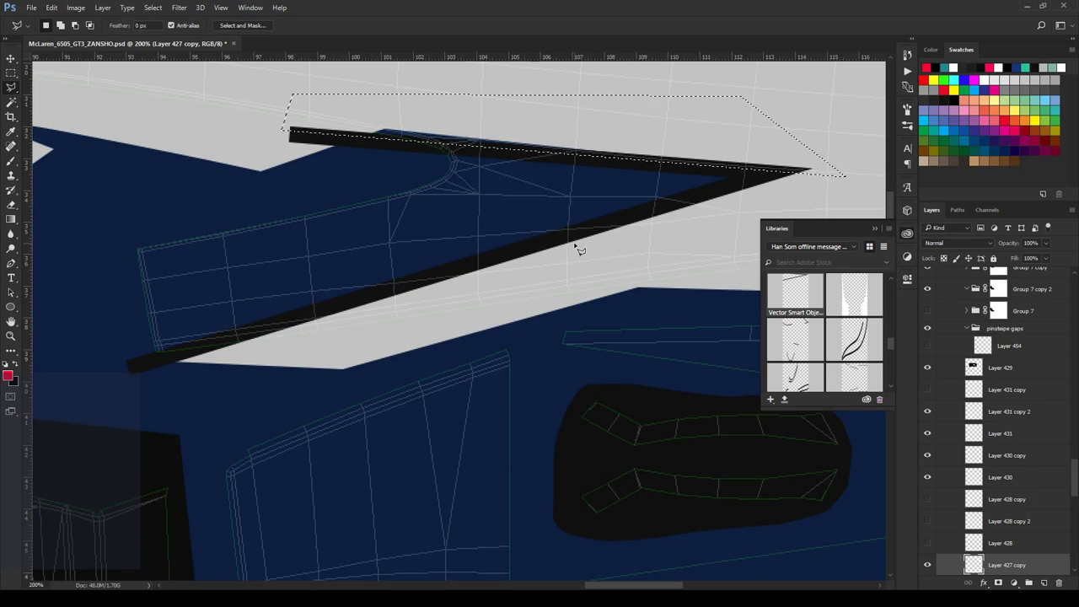
Step: Discard the lasso selection and check what Layer 427 copy and Layer 427 contain by toggling their visibility
key("ctrl+d")
left_click_drag(541, 487, 523, 229)
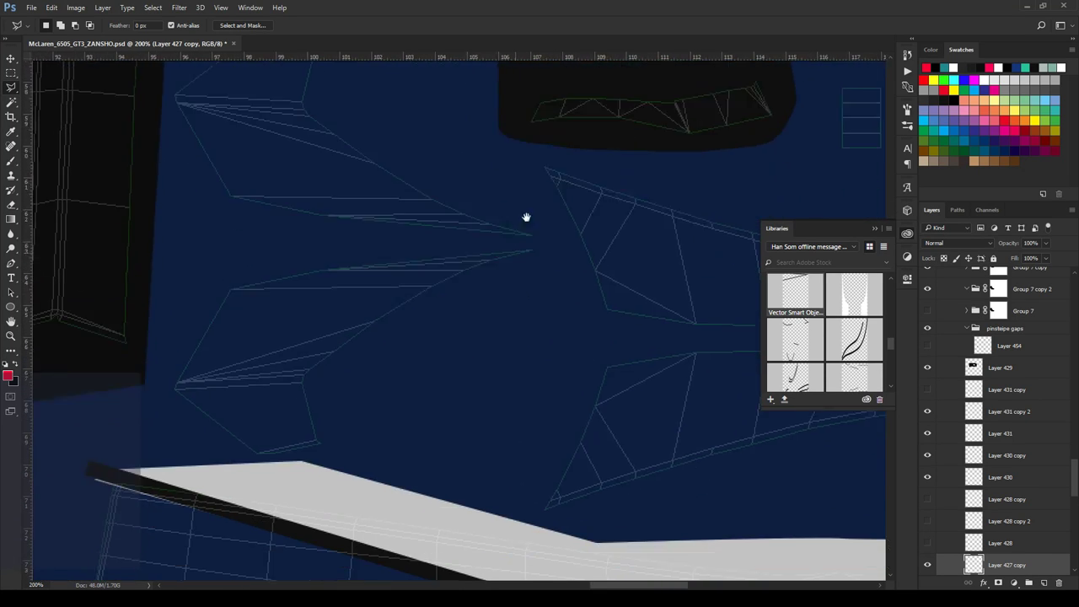
left_click(928, 565)
scroll(947, 559, "down", 2)
left_click(929, 499)
left_click(928, 500)
left_click(931, 480)
Step: Hide the existing V-shaped lines on Layer 492 and on the rasterized Vector Smart Object layer directly below it
key("z")
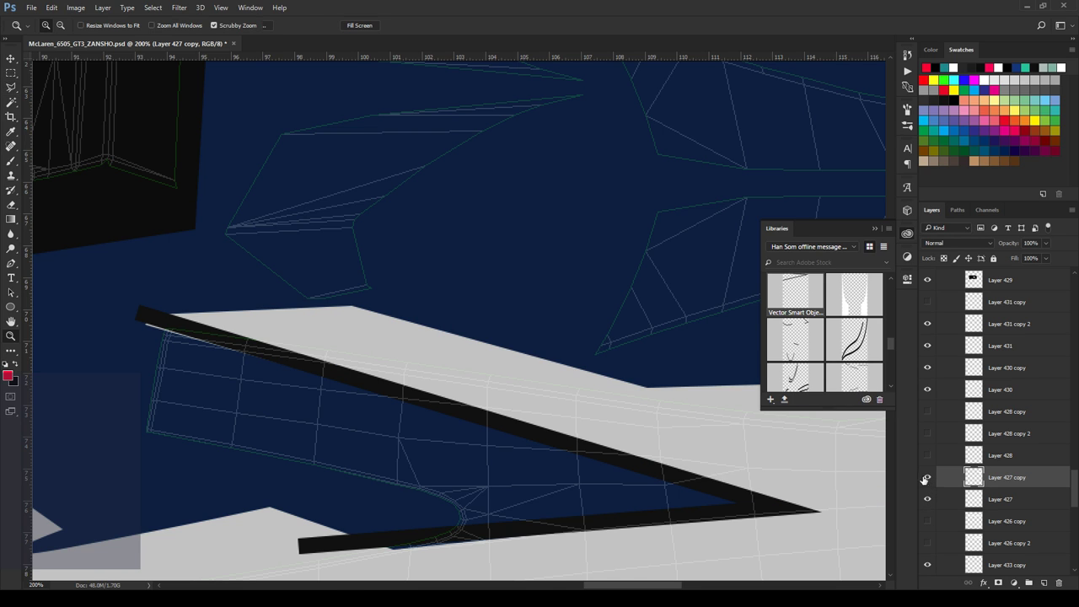
left_click(607, 382, "alt")
left_click(607, 382, "alt")
left_click(607, 381, "alt")
left_click(608, 381, "alt")
left_click(607, 381, "alt")
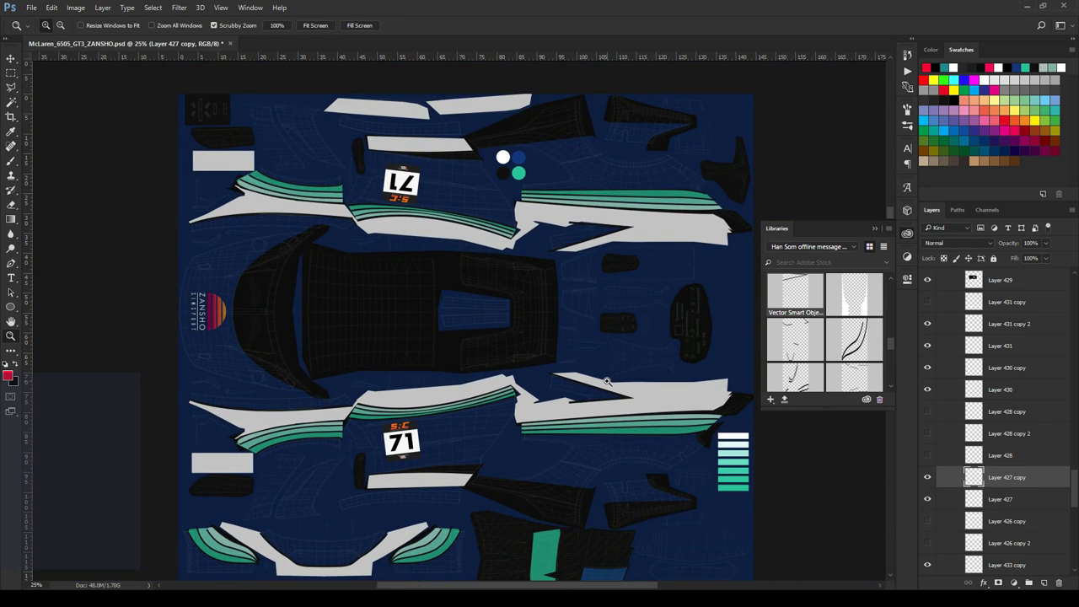
key("l")
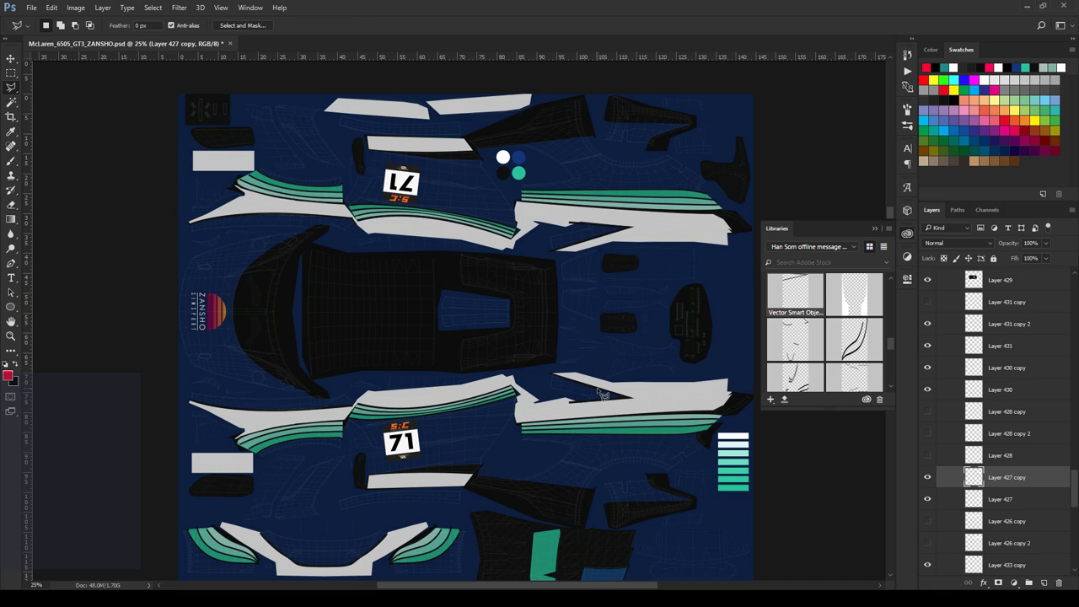
key("v")
left_click(602, 393)
left_click(928, 279)
left_click(929, 302)
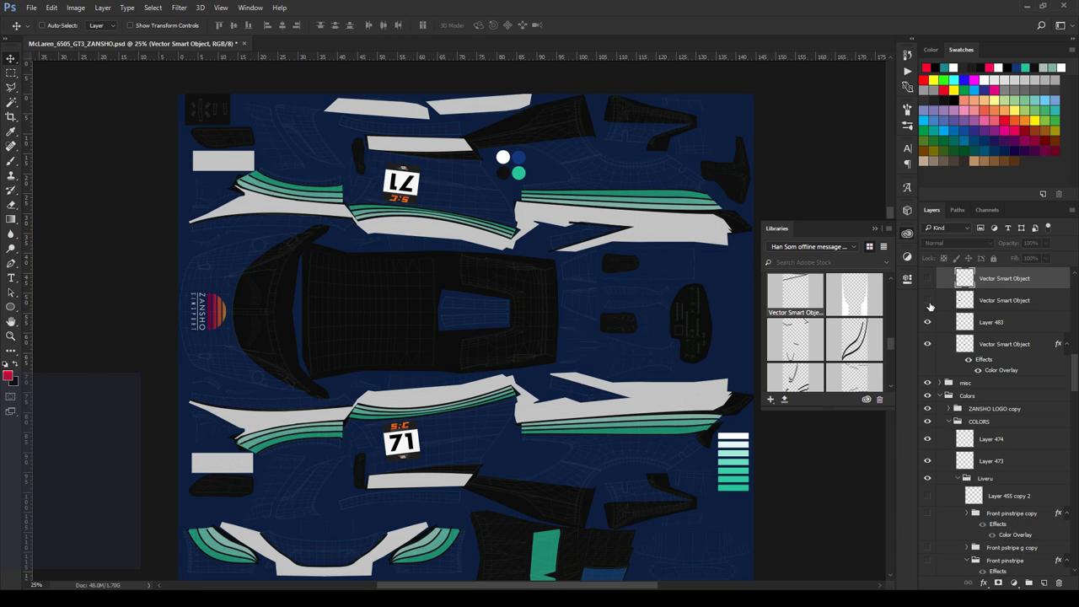
left_click(930, 302)
scroll(935, 344, "up", 1)
left_click(929, 324)
left_click(928, 323)
left_click(928, 323)
Step: Paste the copied V-shaped line as a smart object and place it over the notch of the lower white rear panel
key("z")
left_click(621, 371)
left_click(611, 384)
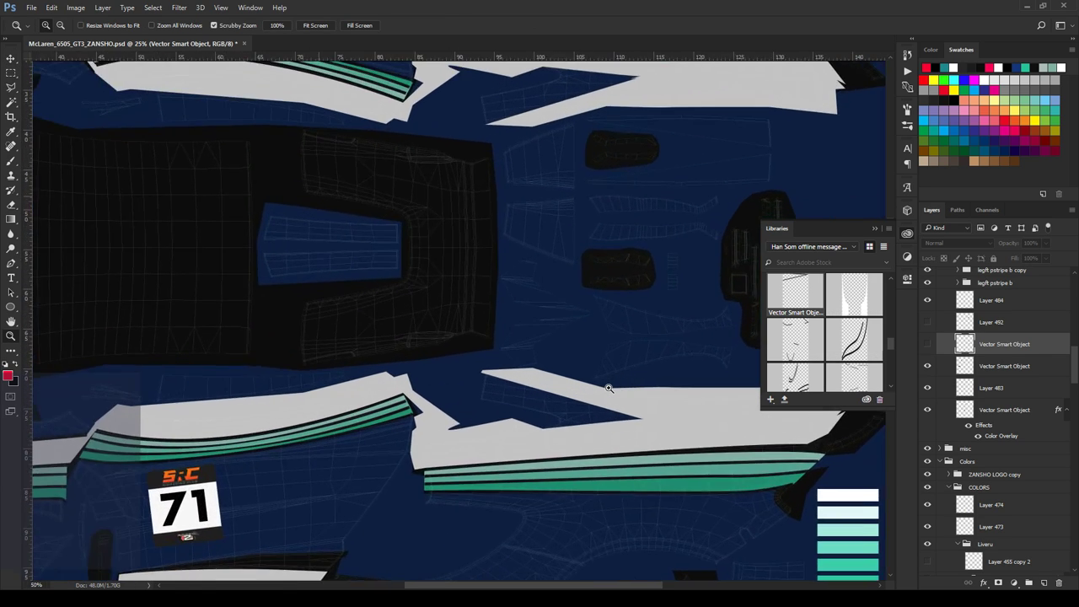
left_click(609, 388)
left_click(610, 388)
key("ctrl+v")
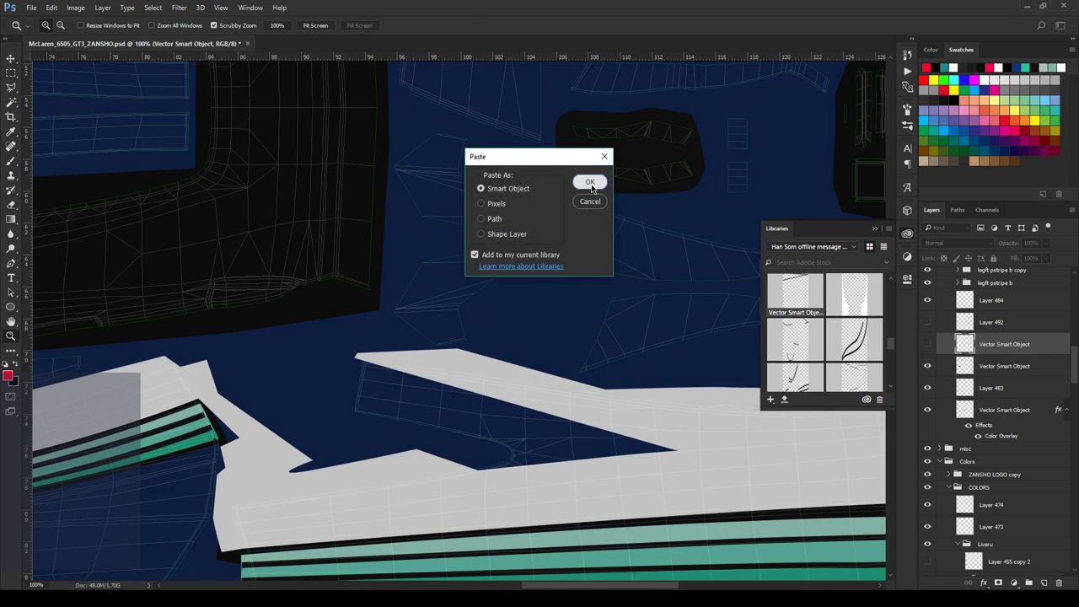
left_click(588, 181)
left_click_drag(551, 332, 608, 425)
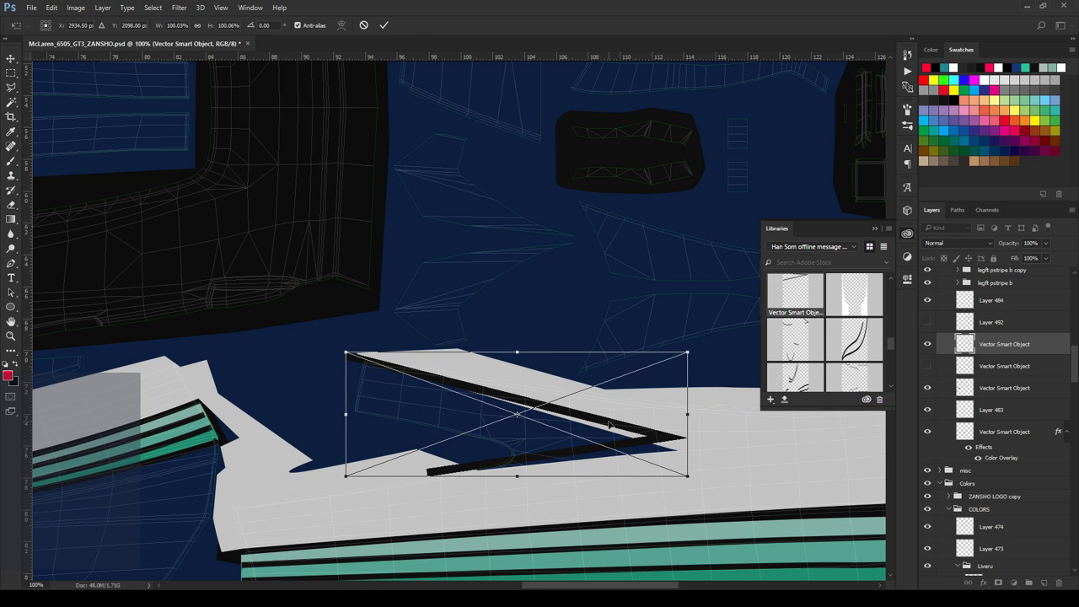
left_click(384, 24)
Step: On Layer 427, outline the blue gap beneath the V-shaped line's lower arm with the Polygonal Lasso and fill it with white
key("z")
left_click(564, 452)
left_click(564, 453)
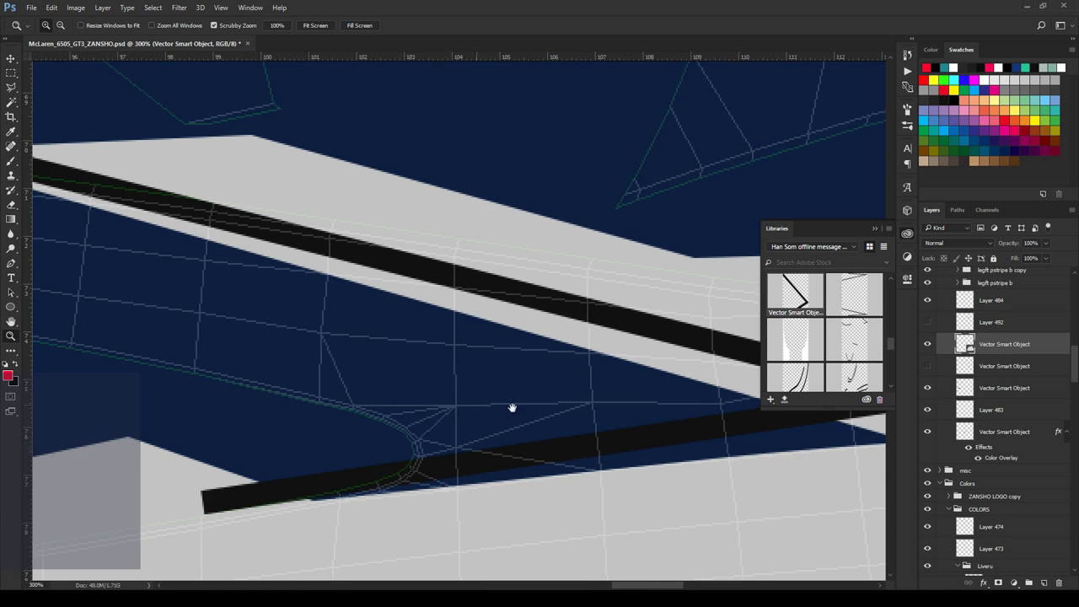
left_click_drag(495, 404, 621, 400)
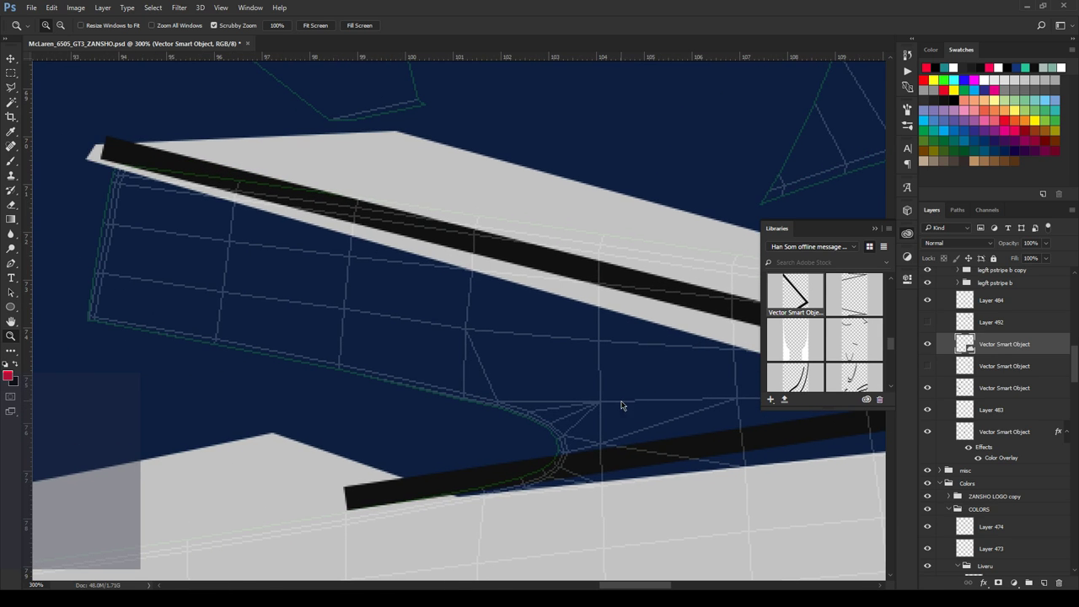
left_click(606, 393, "alt")
left_click(605, 393, "alt")
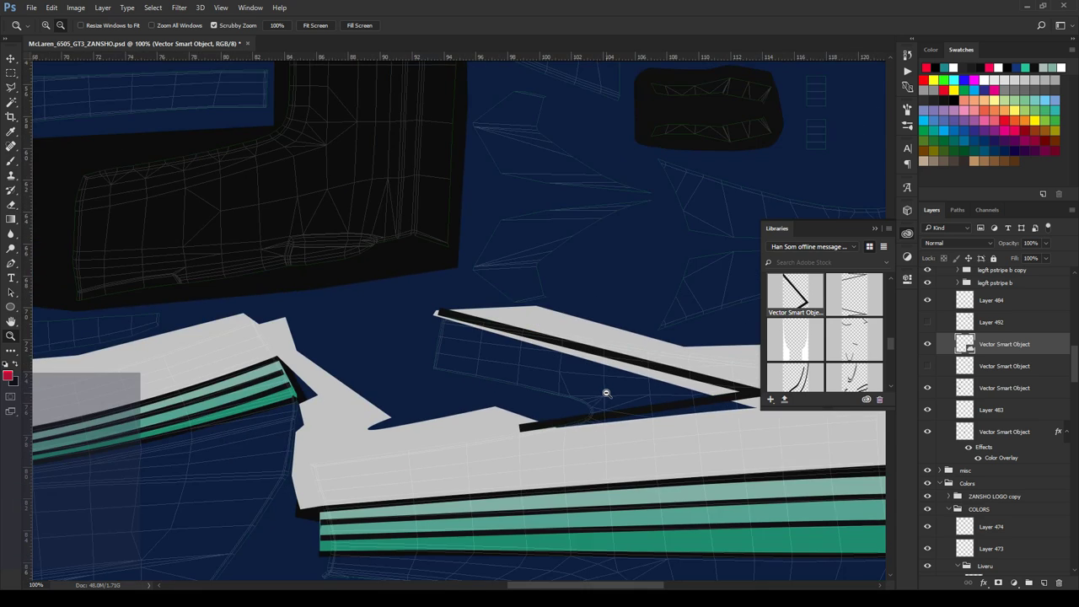
left_click_drag(665, 364, 404, 315)
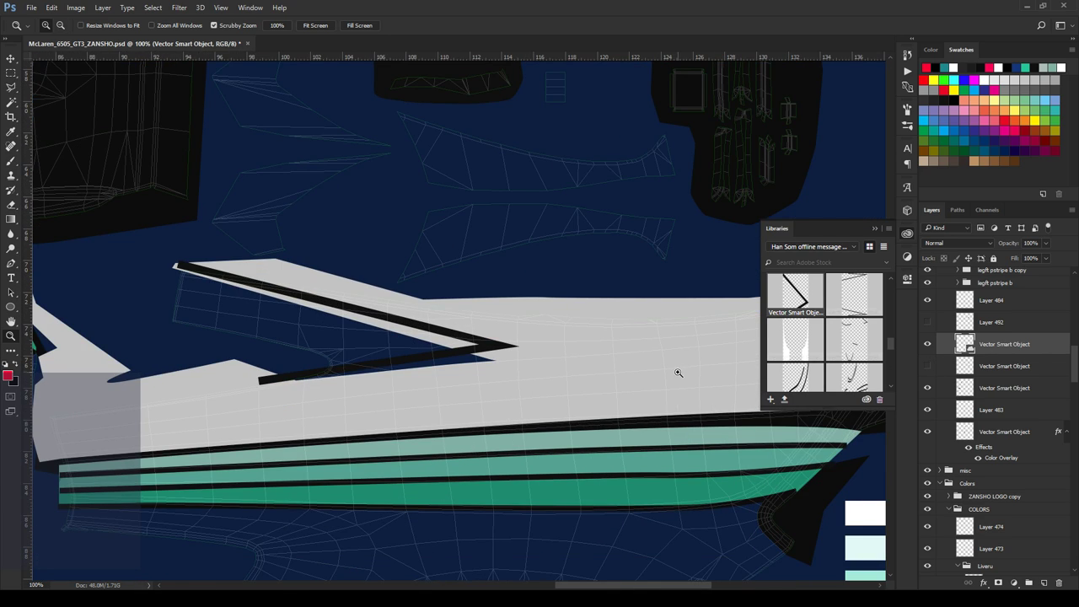
key("v")
left_click(534, 357, "ctrl")
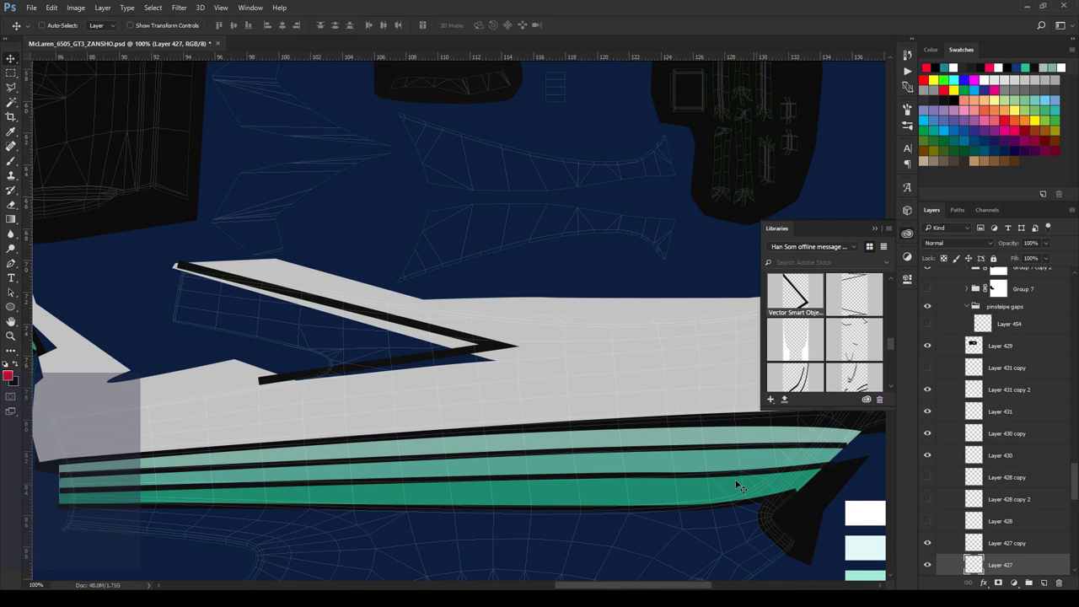
key("l")
left_click(258, 381)
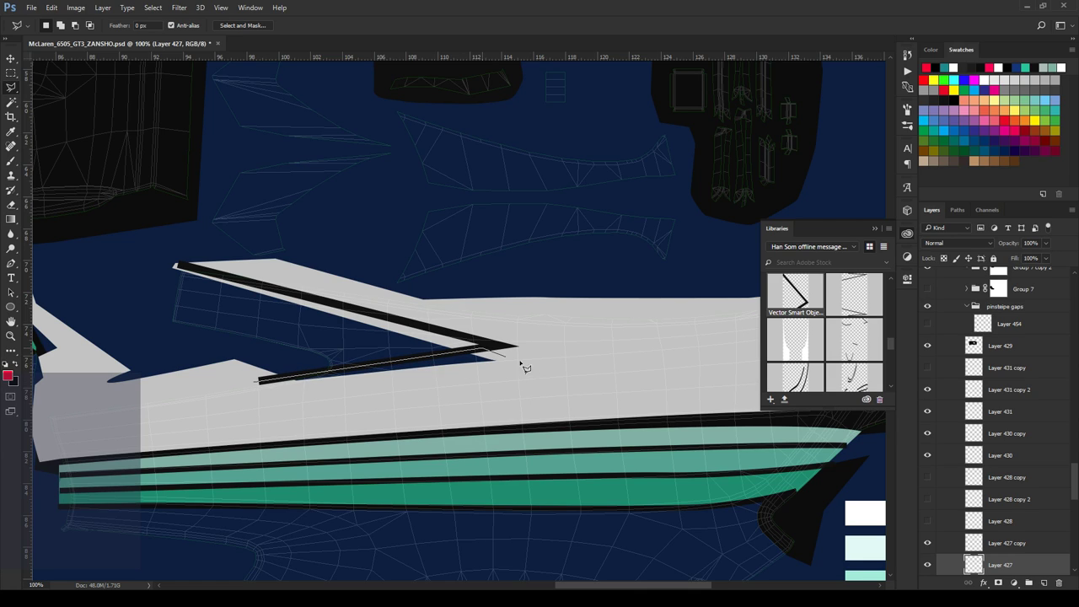
left_click(495, 395)
double_click(199, 401)
key("d")
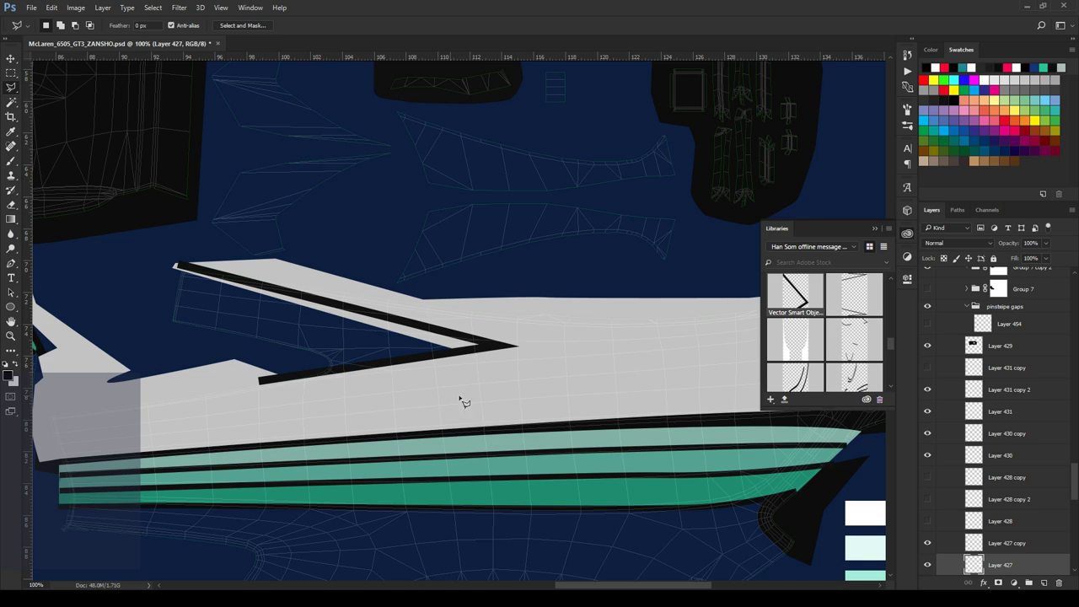
Step: On Layer 427, outline the white sliver inside the V-shaped line's upper arm with the Polygonal Lasso, delete it and deselect
left_click(487, 346)
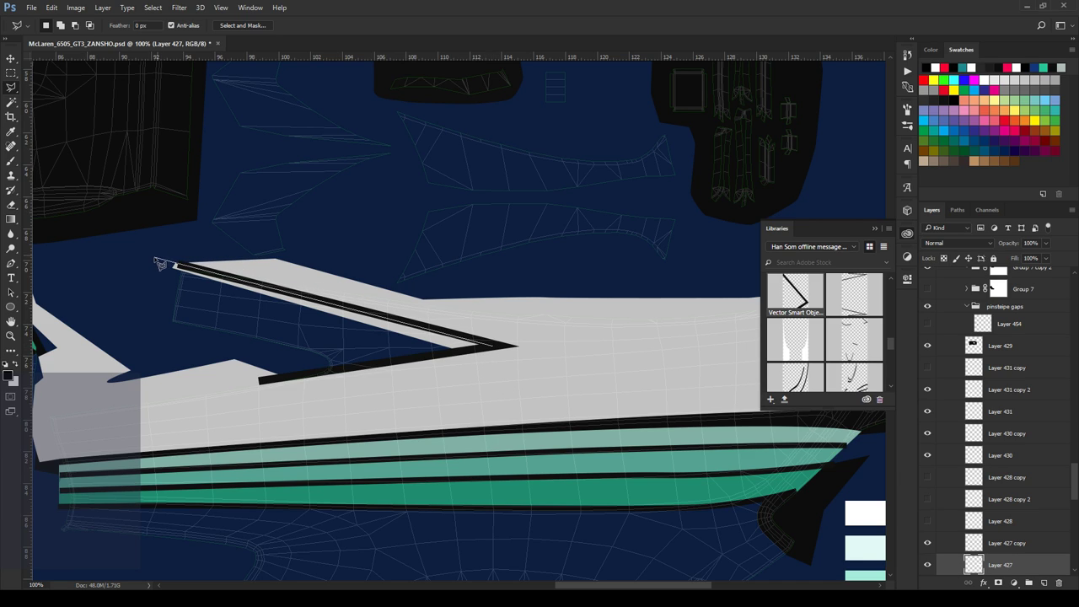
left_click(137, 287)
left_click(364, 369)
left_click(489, 346)
key("Delete")
key("ctrl+d")
key("z")
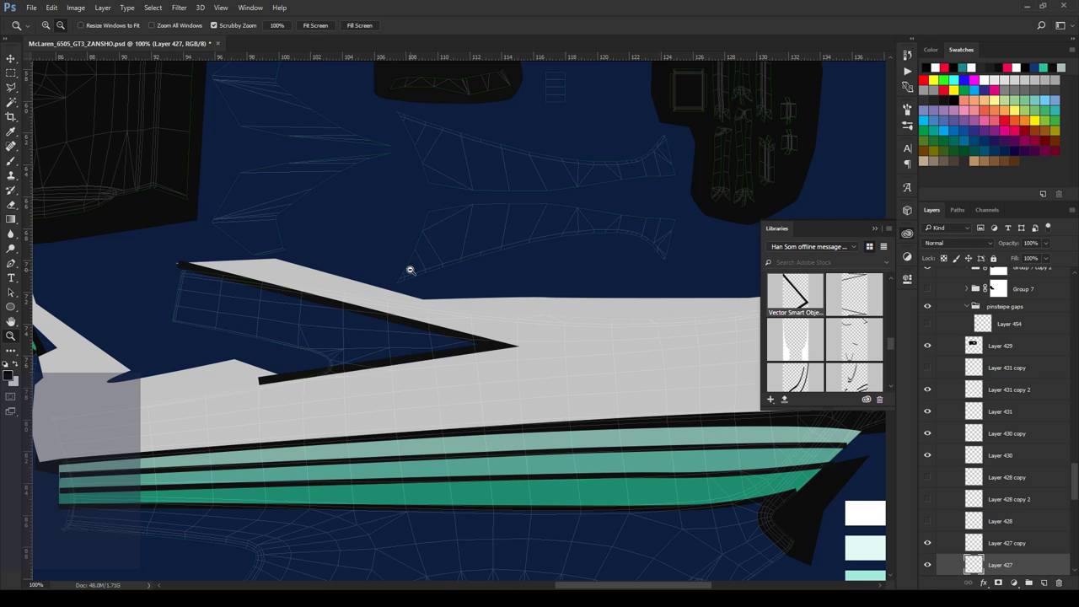
Step: Select the V-shaped line smart object on the lower rear panel and duplicate it onto the upper white rear panel
left_click(409, 270, "alt")
left_click(409, 270, "alt")
left_click(410, 270, "alt")
left_click_drag(425, 202, 478, 285)
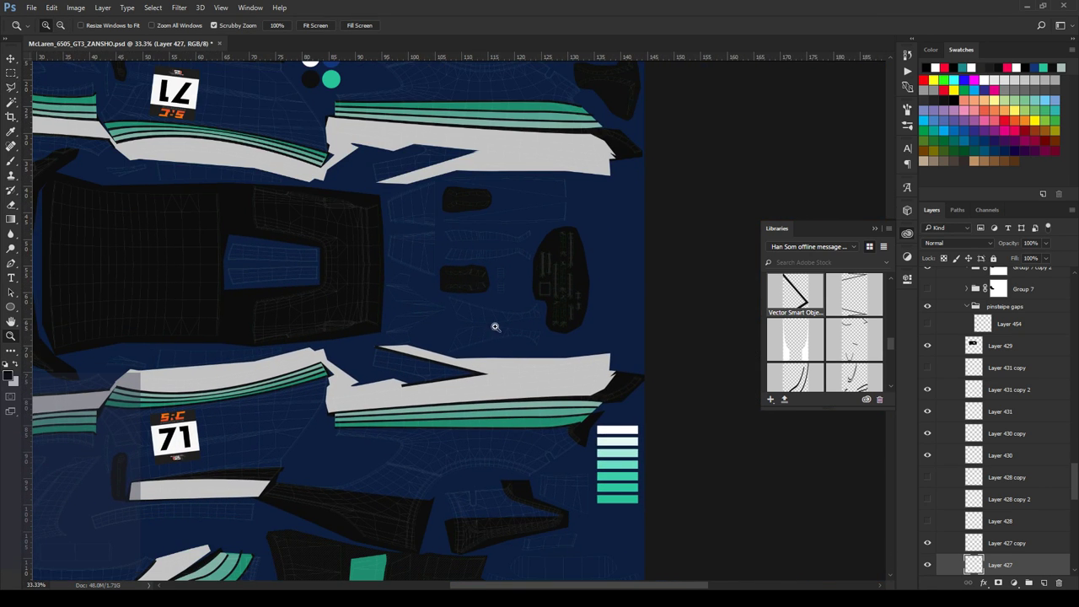
key("v")
left_click(479, 381, "ctrl")
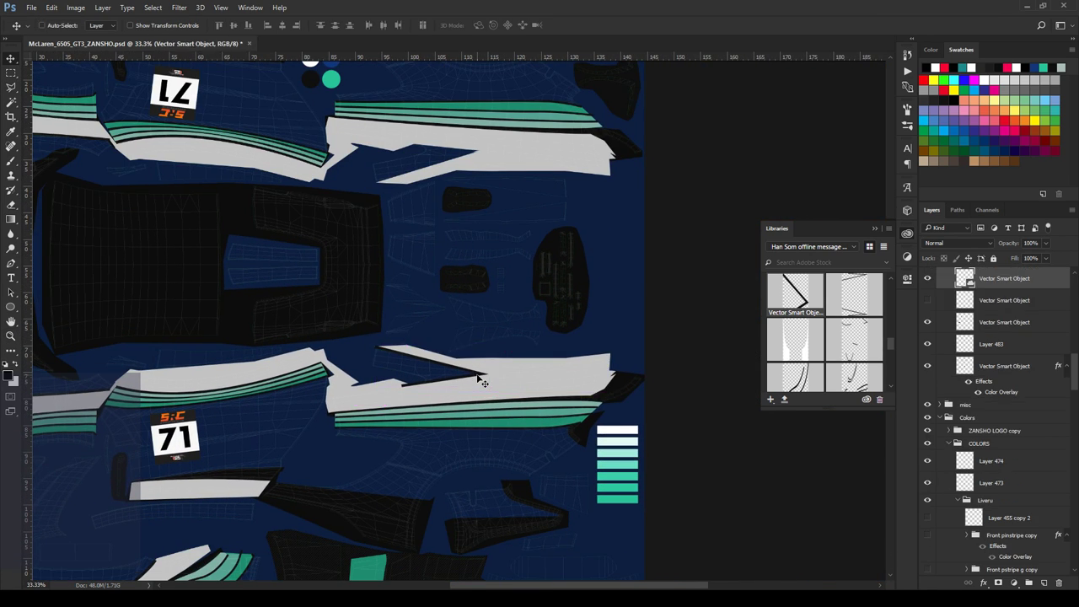
left_click_drag(451, 380, 451, 169)
Step: Flip the duplicated V-shaped line vertically and check its fit in the notch of the upper white rear panel up close
key("z")
left_click(410, 137)
left_click_drag(409, 137, 413, 139)
left_click(51, 7)
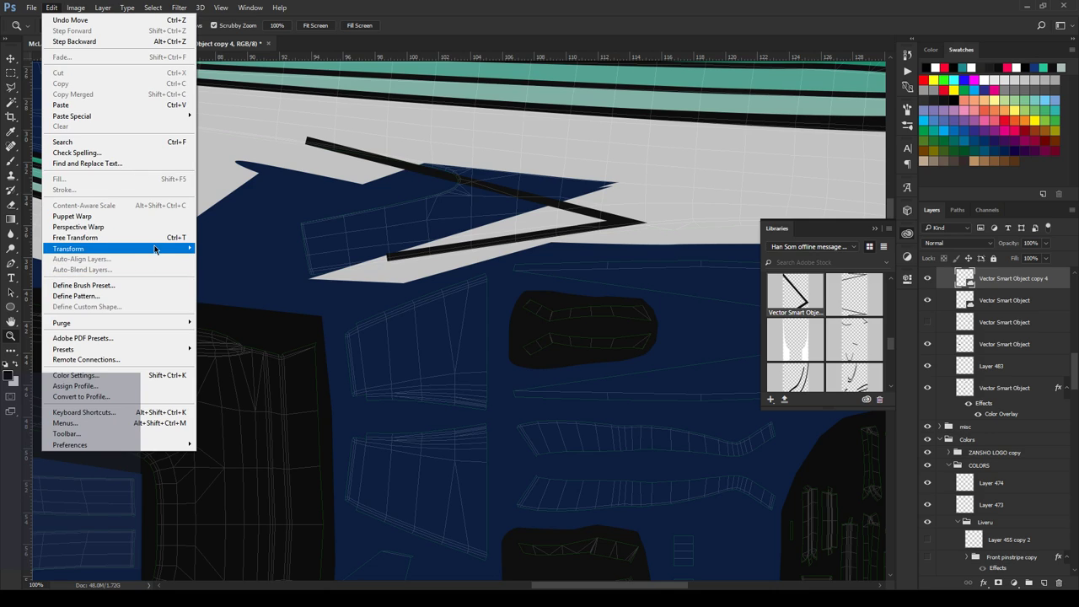
mouse_move(157, 250)
left_click(279, 381)
left_click_drag(572, 174, 183, 287)
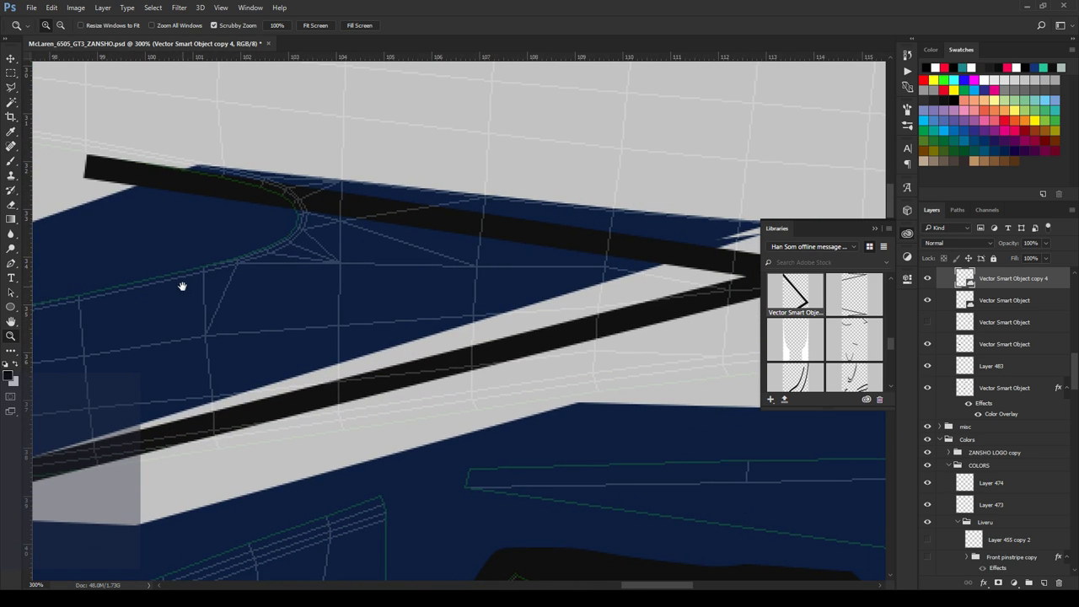
Step: On Layer 427 copy, outline the white sliver inside the upper panel's V-shaped line with the Polygonal Lasso, delete it and deselect
left_click(316, 257, "alt")
left_click(316, 257, "alt")
left_click(317, 256, "alt")
left_click(454, 263, "ctrl")
key("l")
left_click_drag(390, 253, 430, 267)
left_click_drag(465, 228, 199, 223)
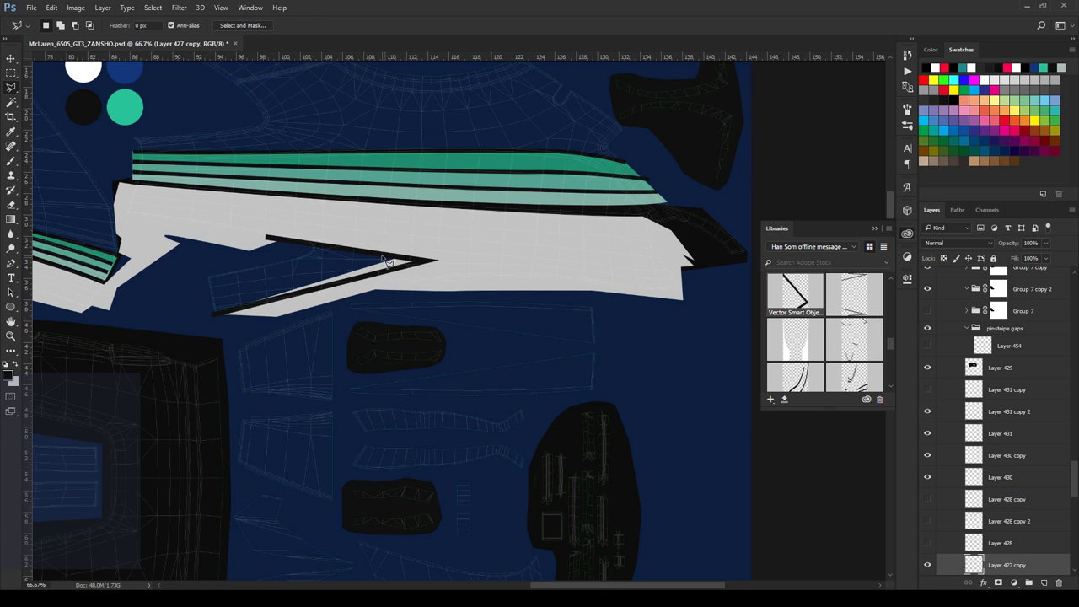
left_click_drag(300, 286, 215, 322)
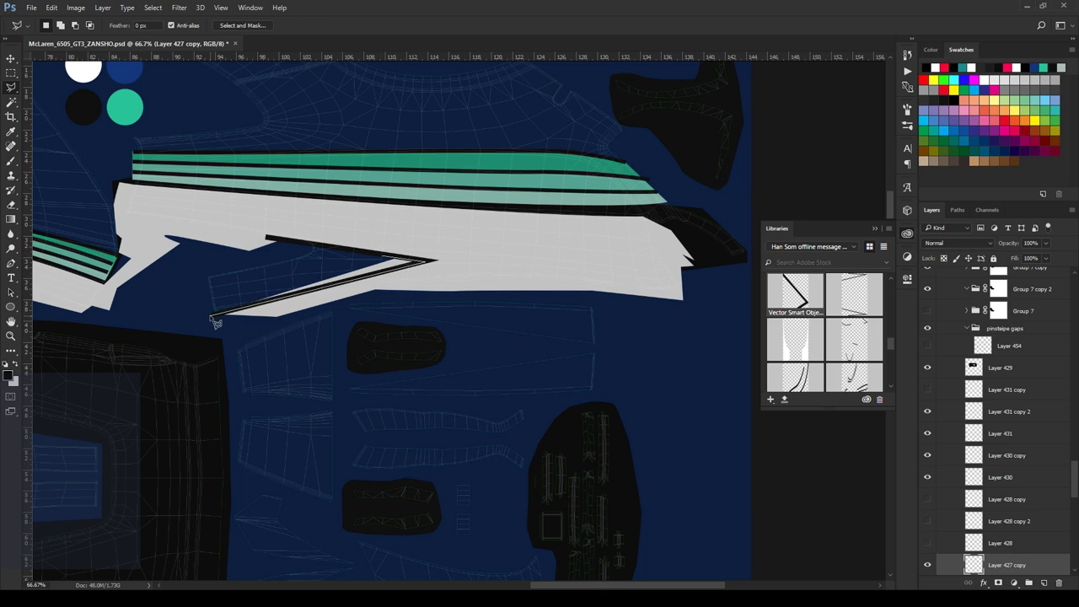
double_click(199, 293)
key("Delete")
key("ctrl+d")
key("z")
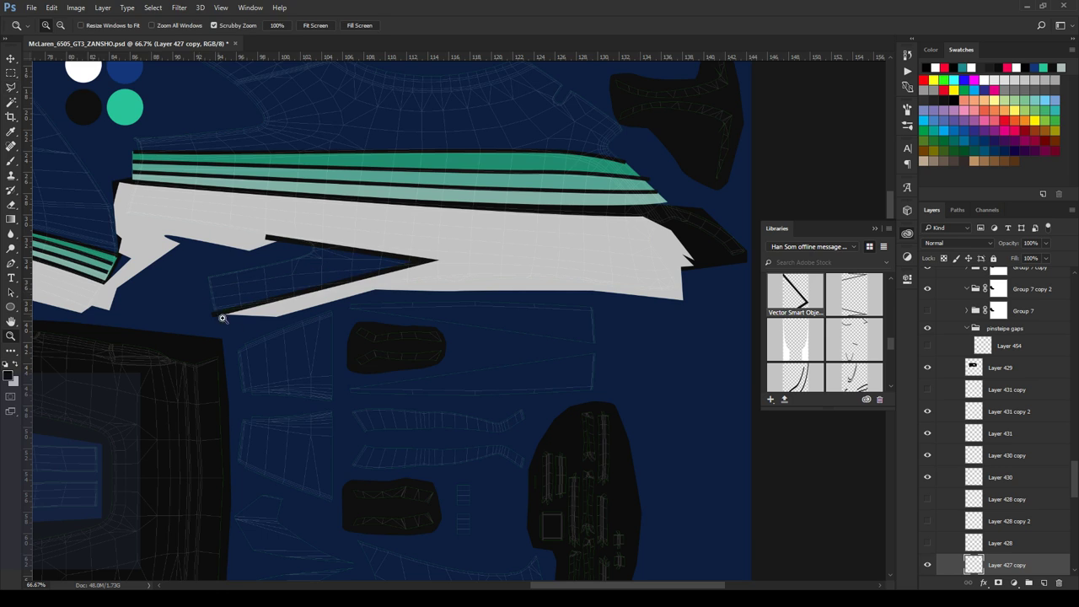
Step: Save the Photoshop document and turn on the visibility of Layer 8 in the shading group
left_click(278, 321, "alt")
left_click(278, 320, "alt")
left_click(278, 320, "alt")
key("ctrl+s")
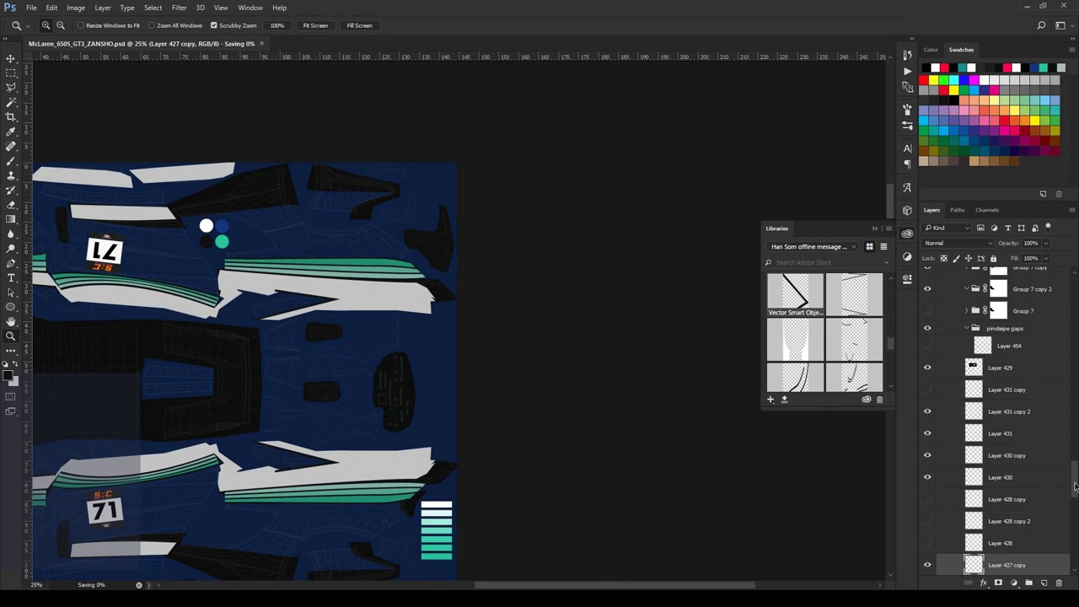
scroll(986, 421, "up", 15)
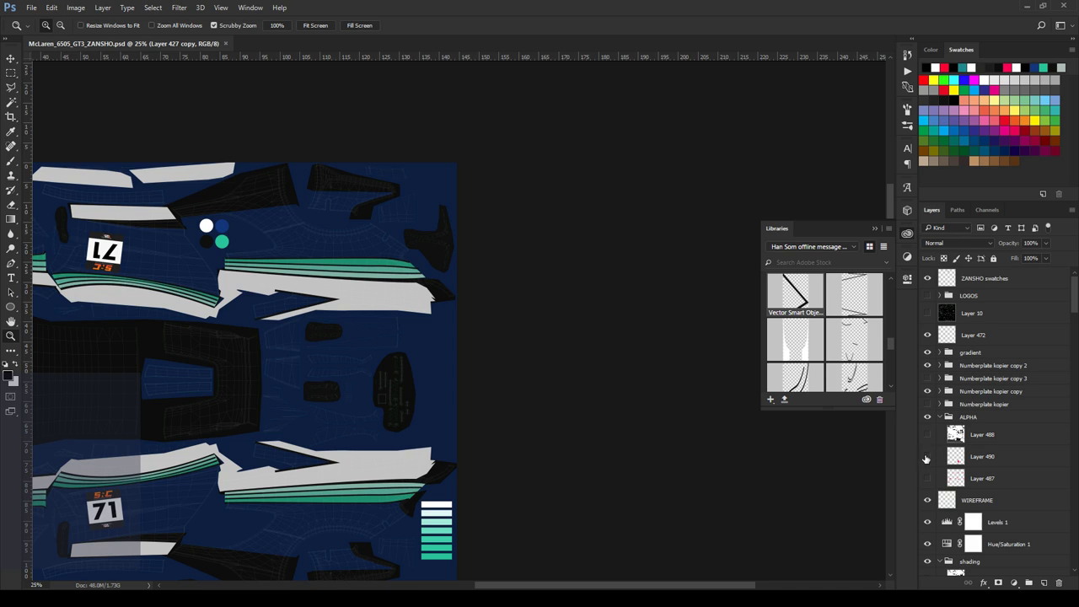
scroll(942, 462, "down", 3)
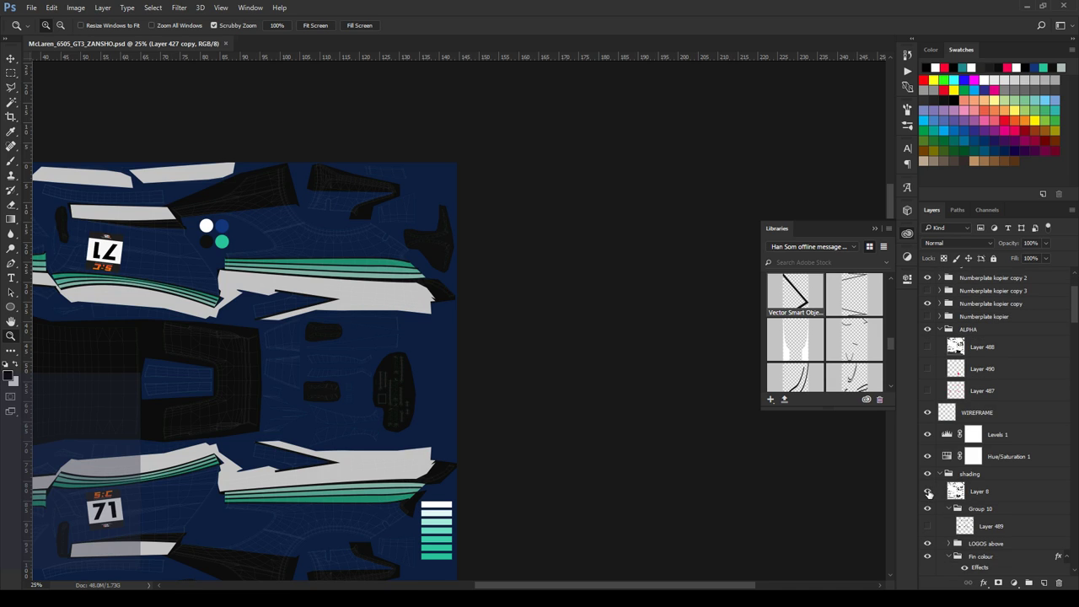
left_click(929, 493)
Step: Save a D3D/DDS copy over alt_73 in the MCL650S-GT3_59 folder, using DXT5 with interpolated alpha and generated MIP maps
left_click(31, 8)
left_click(51, 133)
left_click(181, 196)
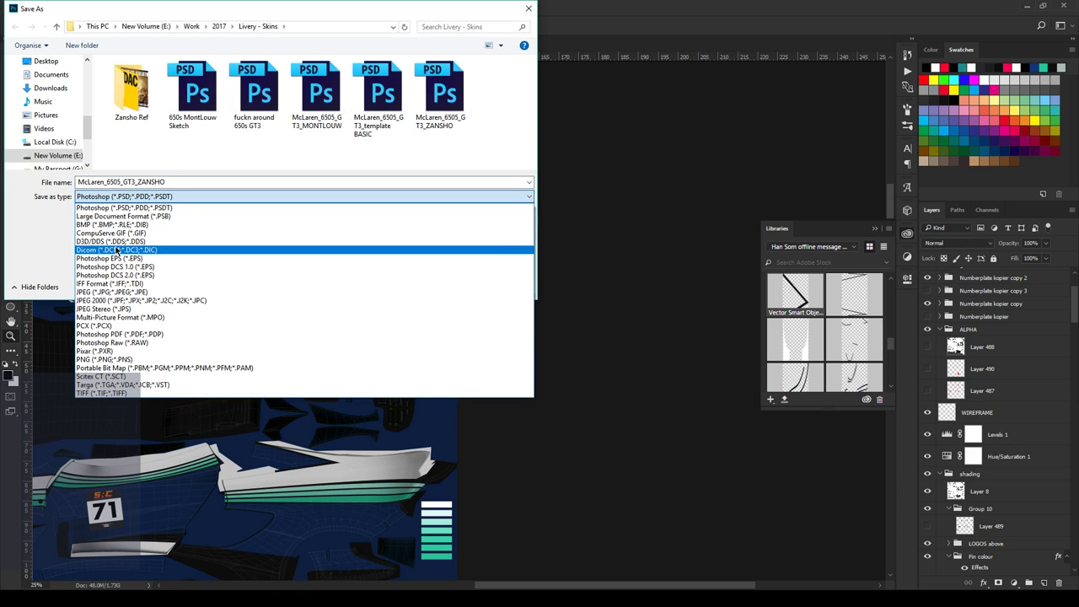
left_click(181, 248)
left_click_drag(87, 121, 87, 93)
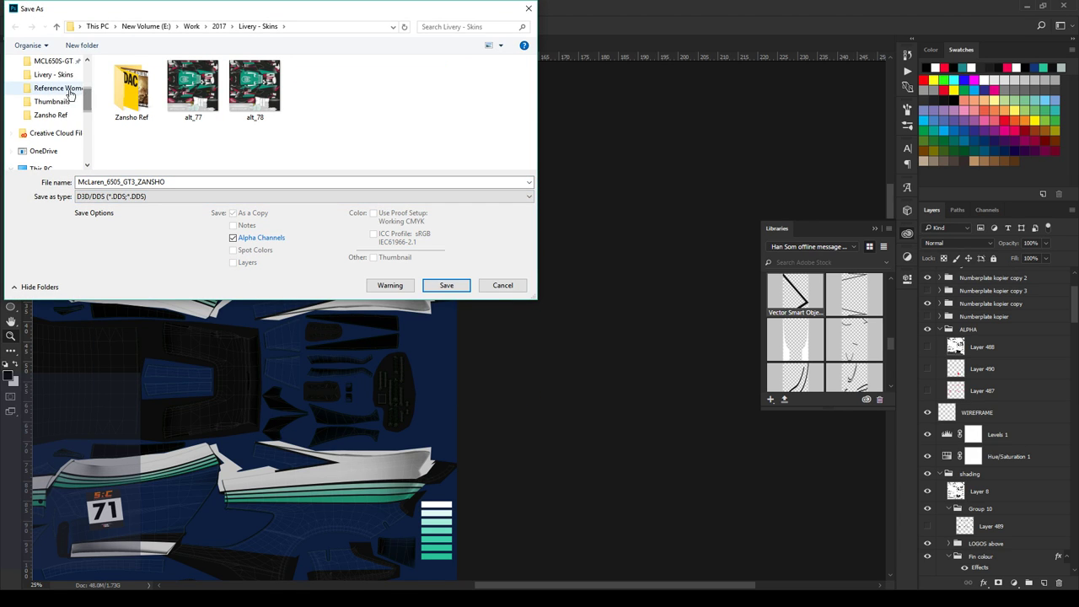
left_click(53, 63)
left_click(247, 92)
left_click(446, 285)
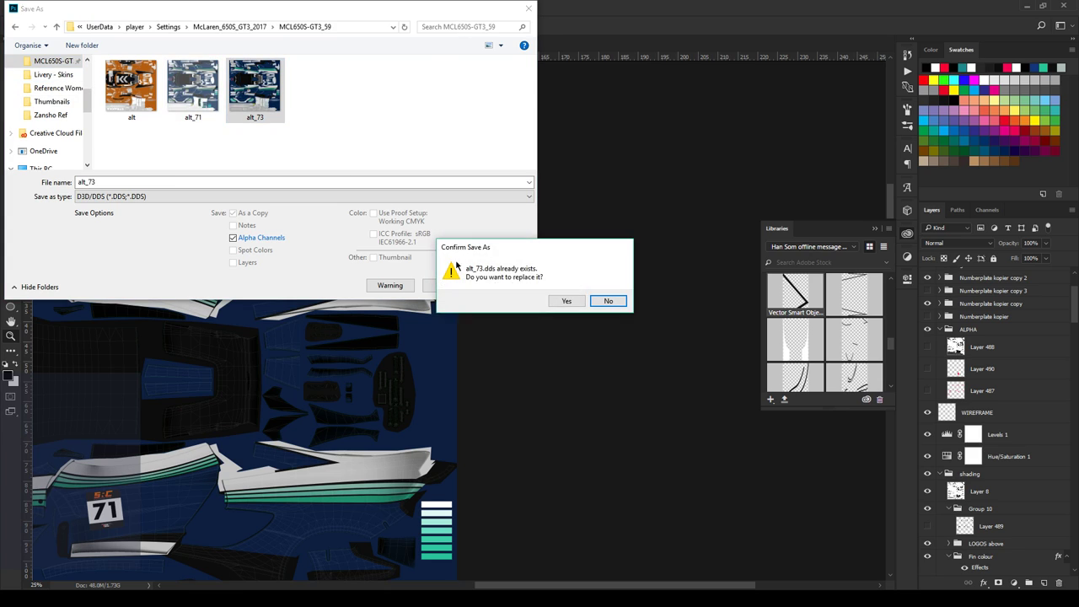
left_click(569, 301)
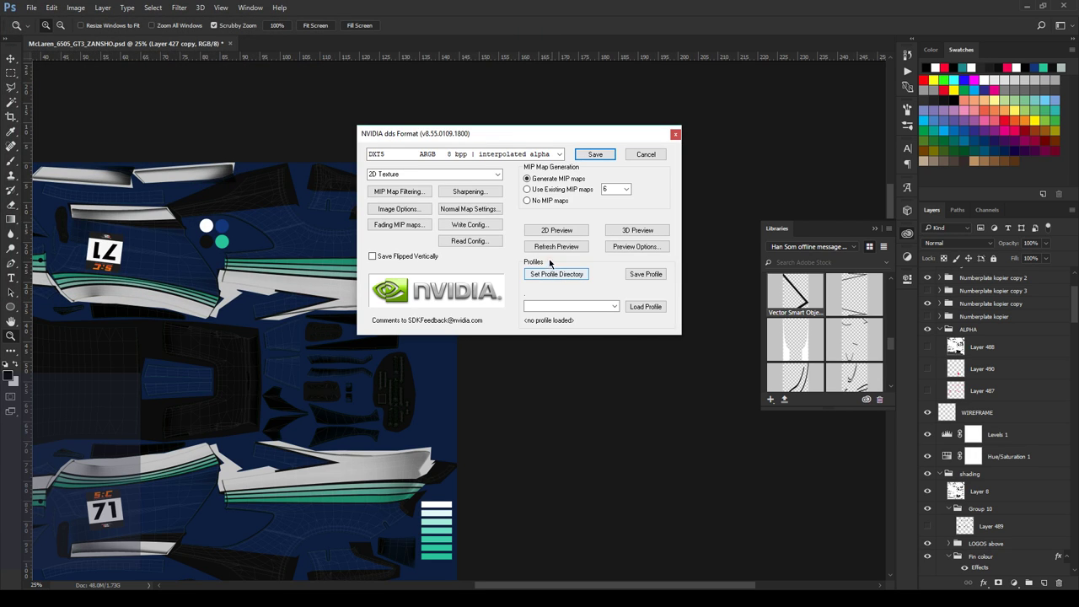
left_click(595, 156)
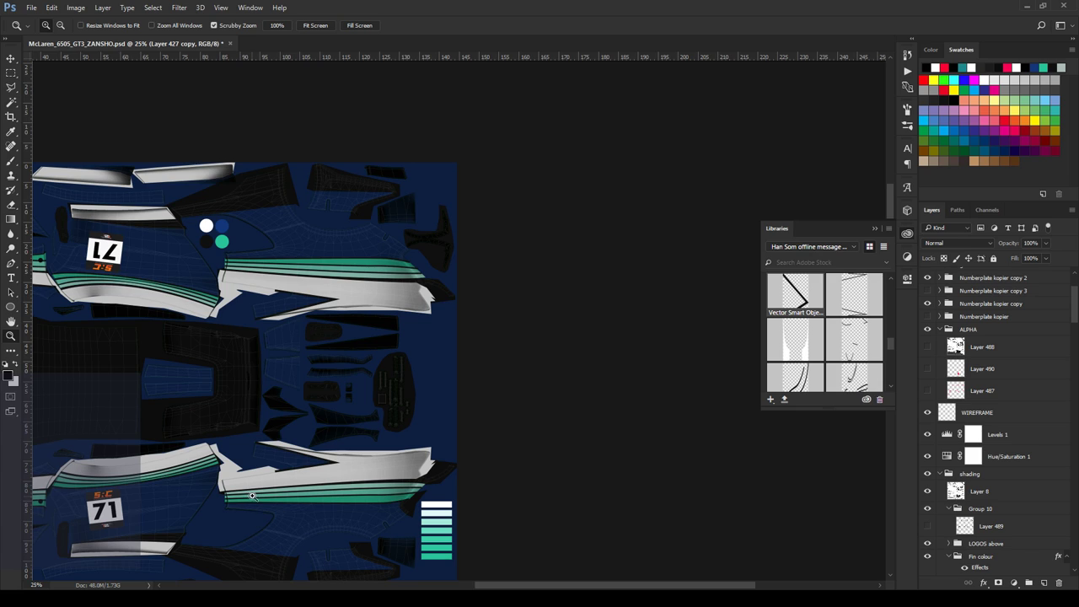
Step: Switch to rFactor 2 and examine the ALT_73 livery on the car from the front and over the roof
left_click_drag(158, 306, 423, 242)
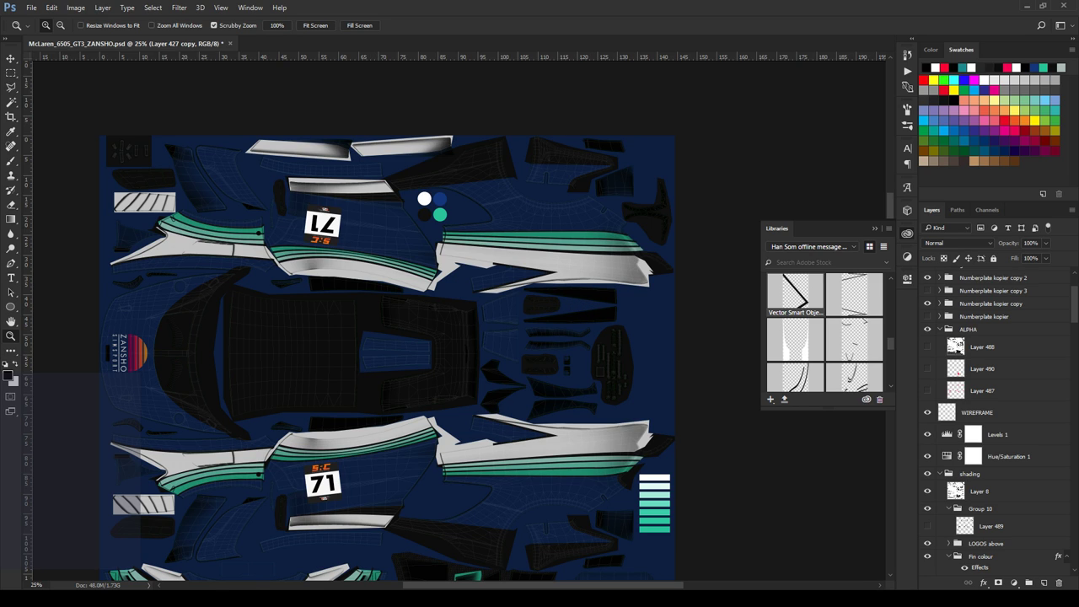
left_click(260, 600)
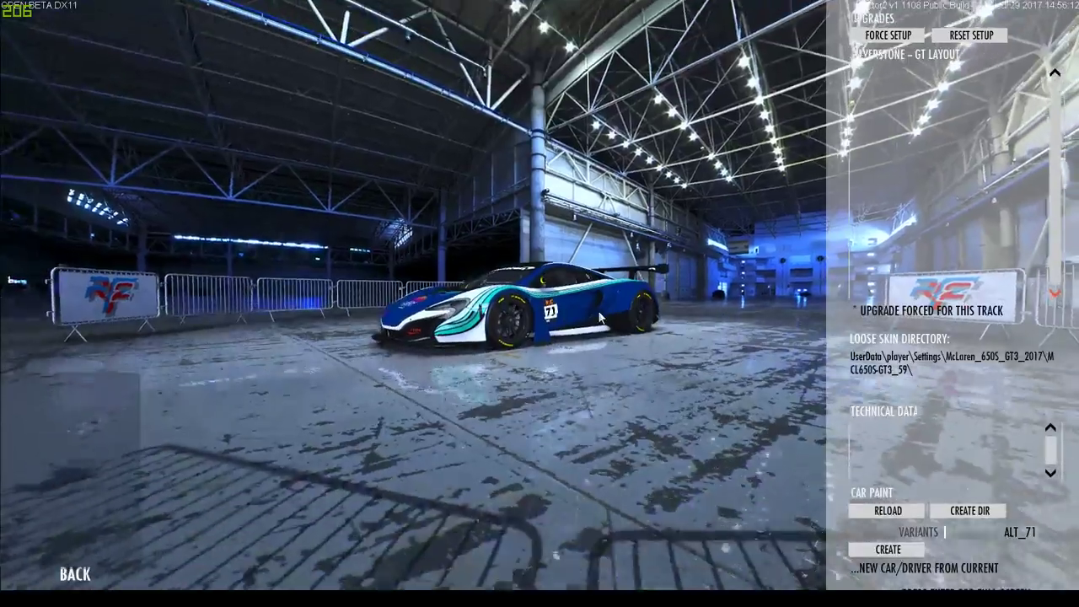
left_click_drag(600, 317, 554, 358)
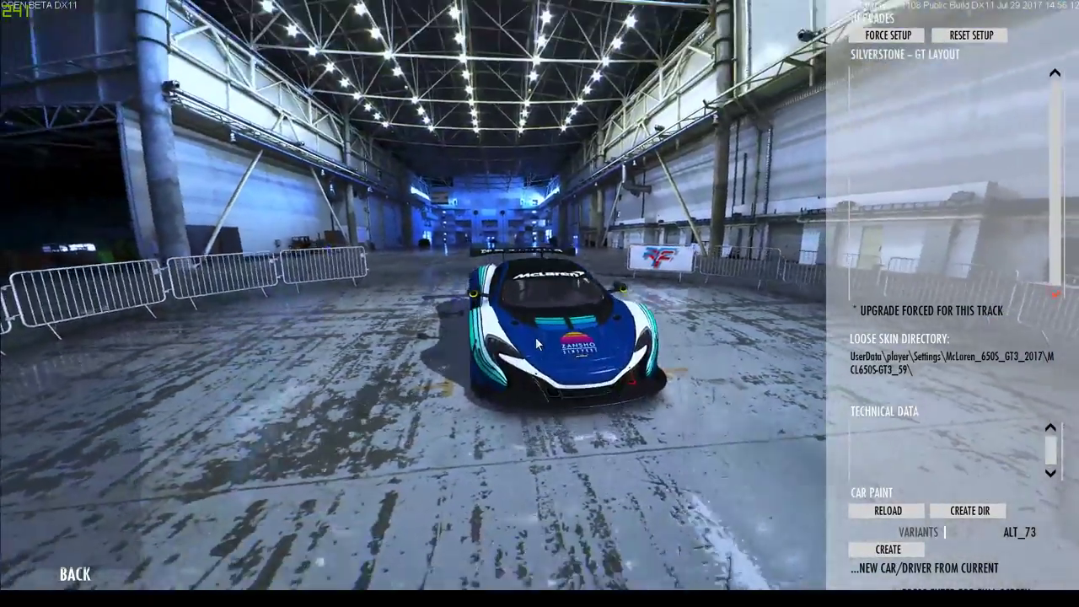
left_click_drag(536, 343, 525, 290)
scroll(527, 354, "up", 5)
left_click_drag(527, 360, 538, 316)
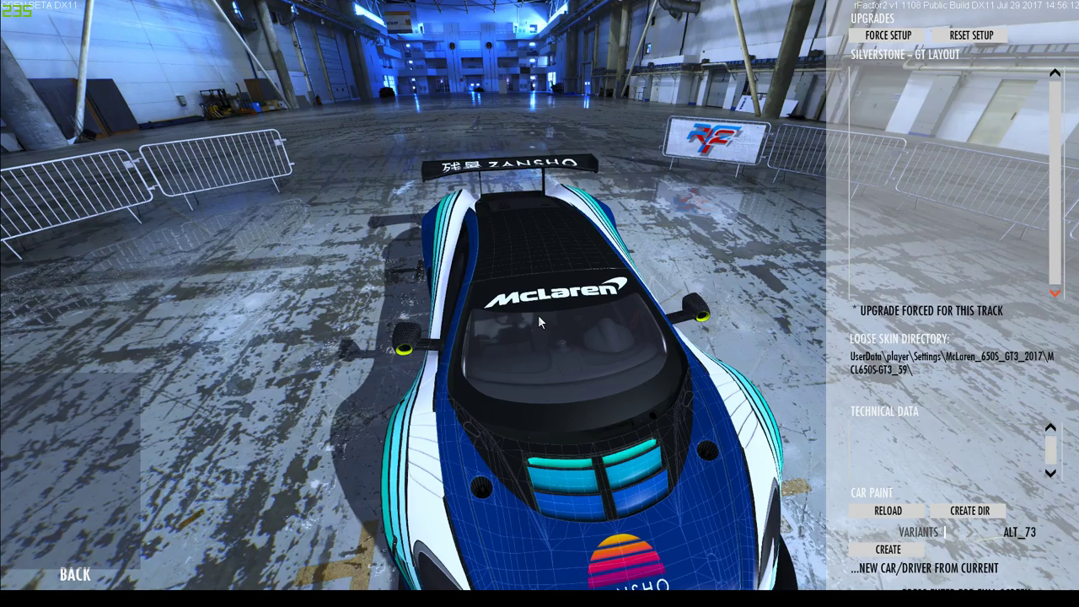
left_click_drag(538, 315, 546, 249)
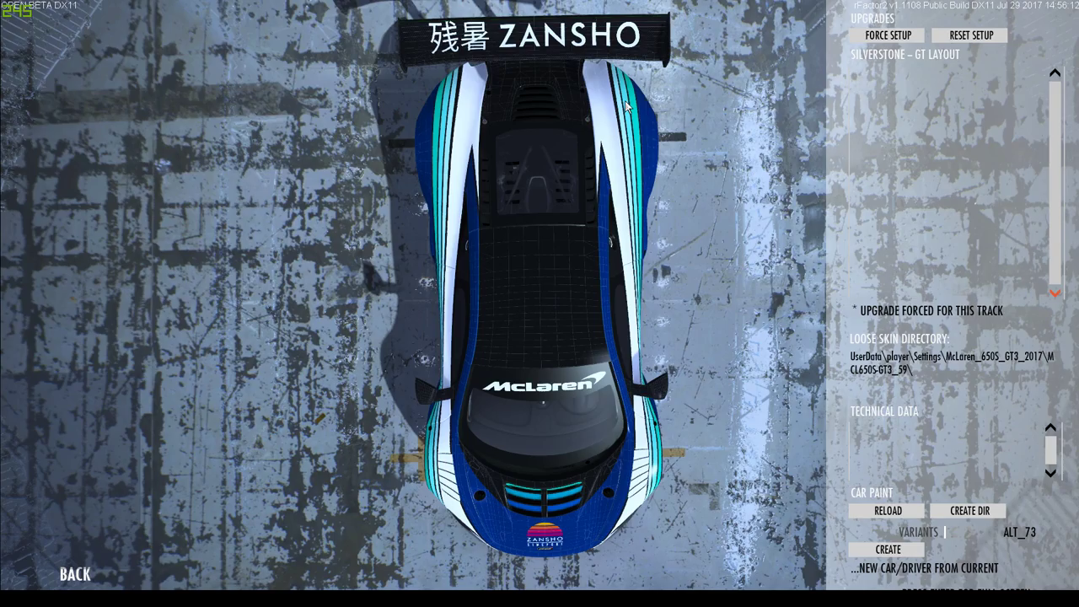
Step: Examine how the white panels and green stripes run along both sides of the car from above and behind
left_click_drag(626, 106, 626, 183)
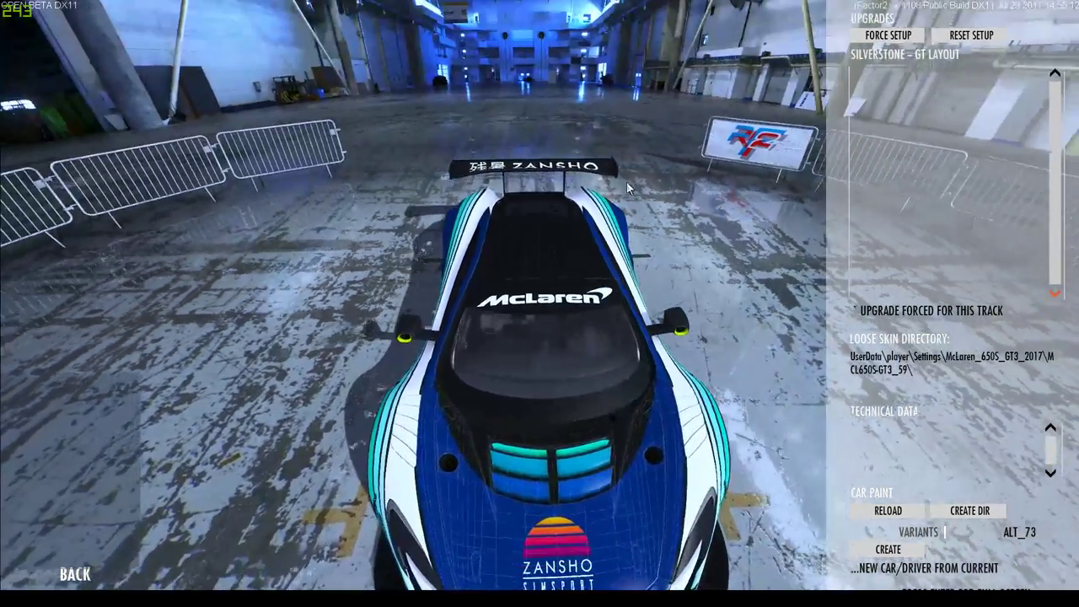
mouse_move(578, 286)
left_mouse_down()
mouse_move(534, 240)
mouse_move(497, 85)
mouse_move(445, 117)
mouse_move(509, 321)
mouse_move(532, 256)
mouse_move(513, 254)
mouse_move(609, 200)
mouse_move(591, 339)
mouse_move(596, 403)
mouse_move(572, 369)
mouse_move(687, 415)
mouse_move(582, 343)
mouse_move(595, 286)
left_mouse_up()
mouse_move(664, 357)
left_mouse_down()
mouse_move(545, 299)
mouse_move(615, 289)
mouse_move(532, 227)
mouse_move(517, 337)
mouse_move(446, 247)
mouse_move(674, 370)
left_mouse_up()
mouse_move(625, 317)
left_mouse_down()
mouse_move(649, 292)
mouse_move(625, 296)
left_mouse_up()
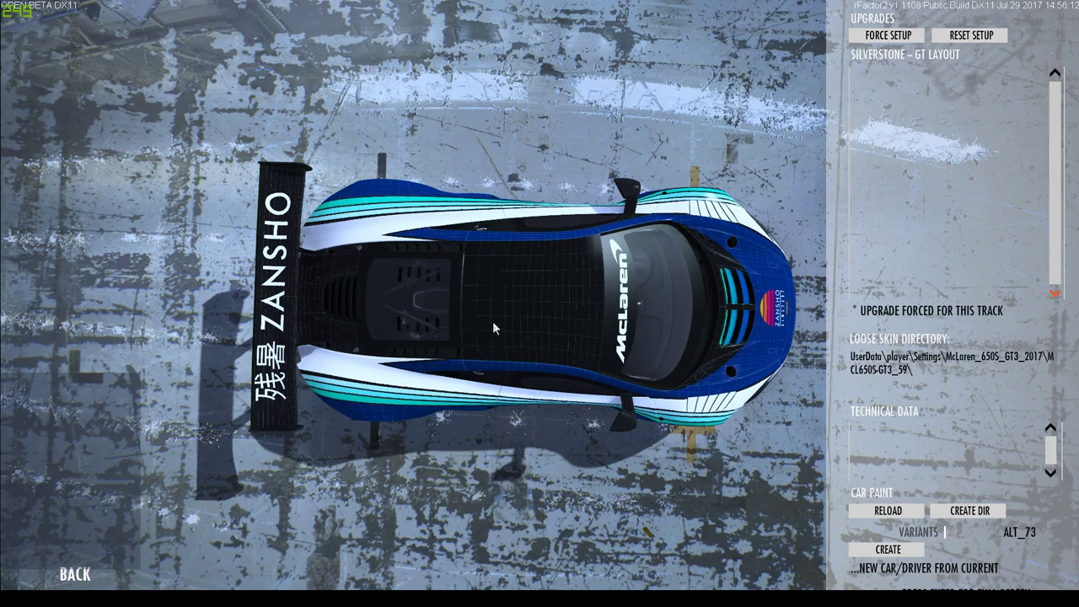
left_click_drag(475, 224, 470, 170)
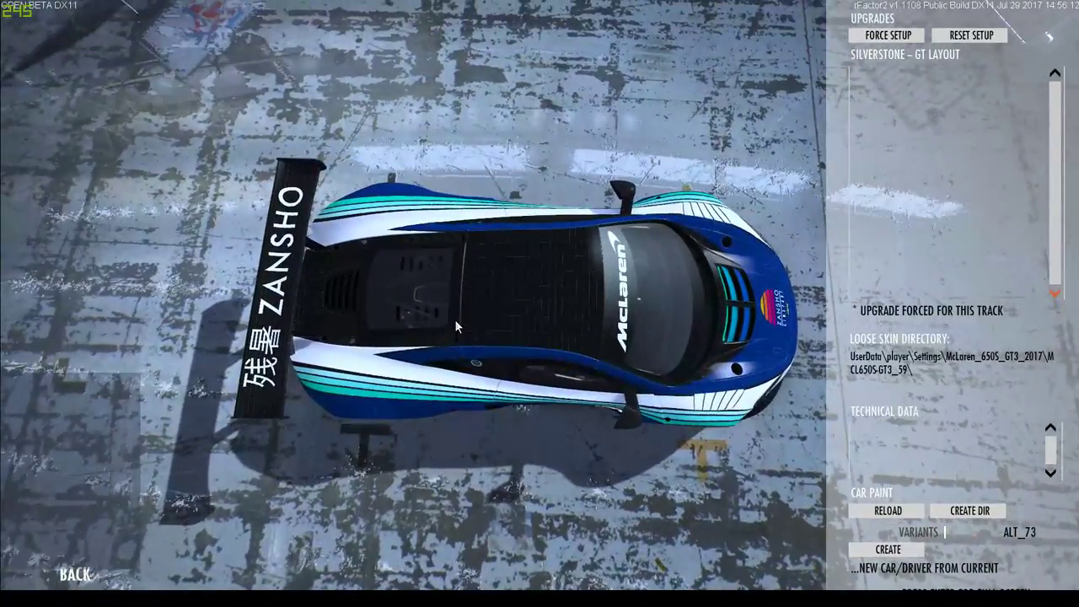
left_click_drag(455, 318, 565, 290)
left_click_drag(576, 251, 580, 151)
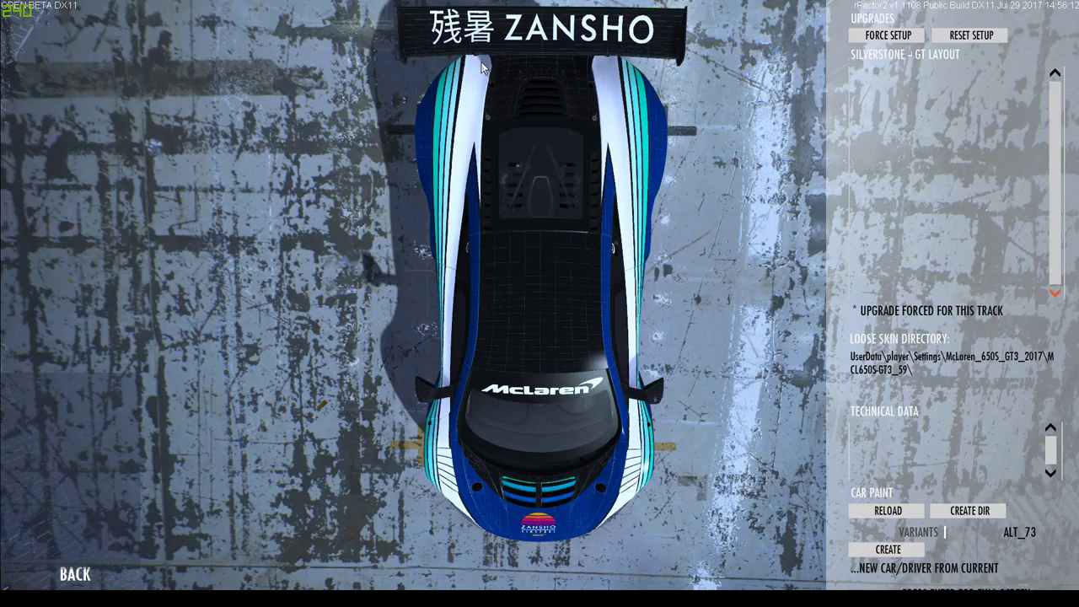
left_click_drag(513, 204, 451, 289)
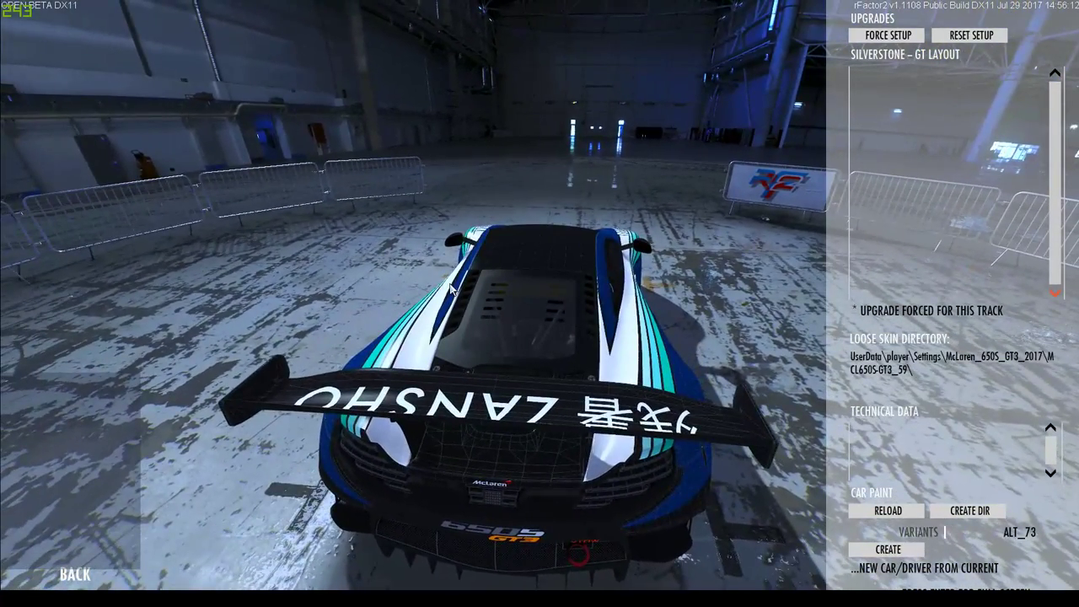
Step: Inspect the white rear shoulder panels close up beneath the rear wing and compare both sides from overhead
left_click_drag(390, 560, 455, 284)
left_click_drag(449, 358, 482, 210)
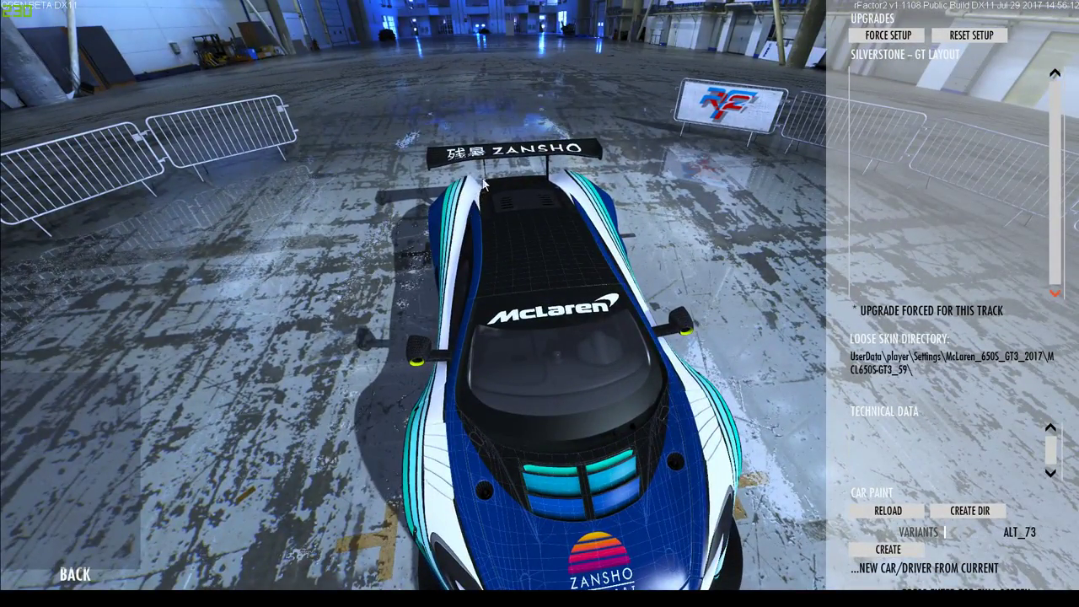
scroll(476, 192, "up", 3)
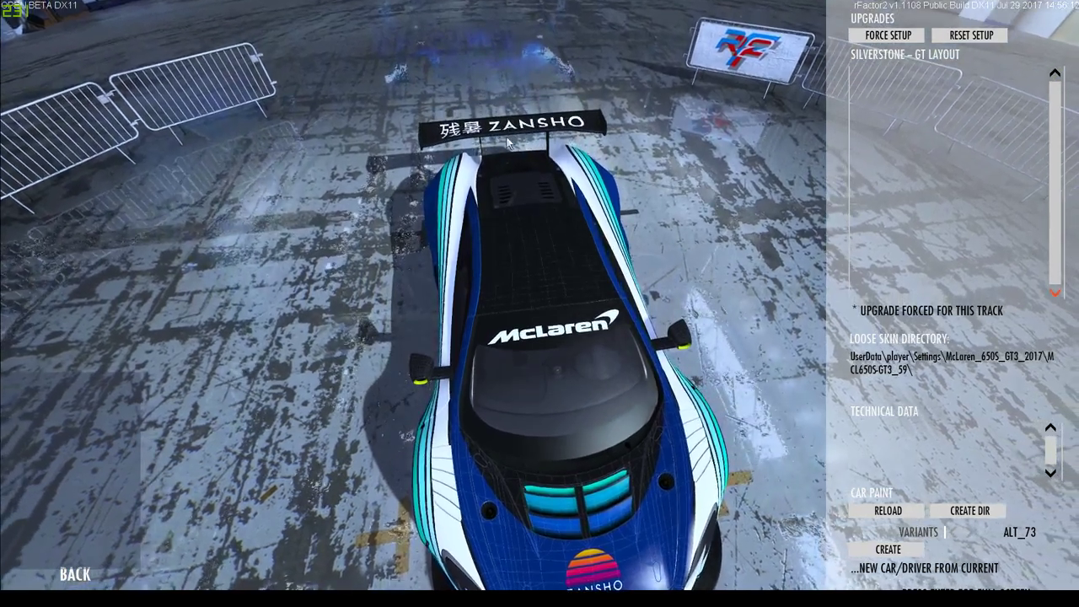
left_click_drag(515, 202, 537, 204)
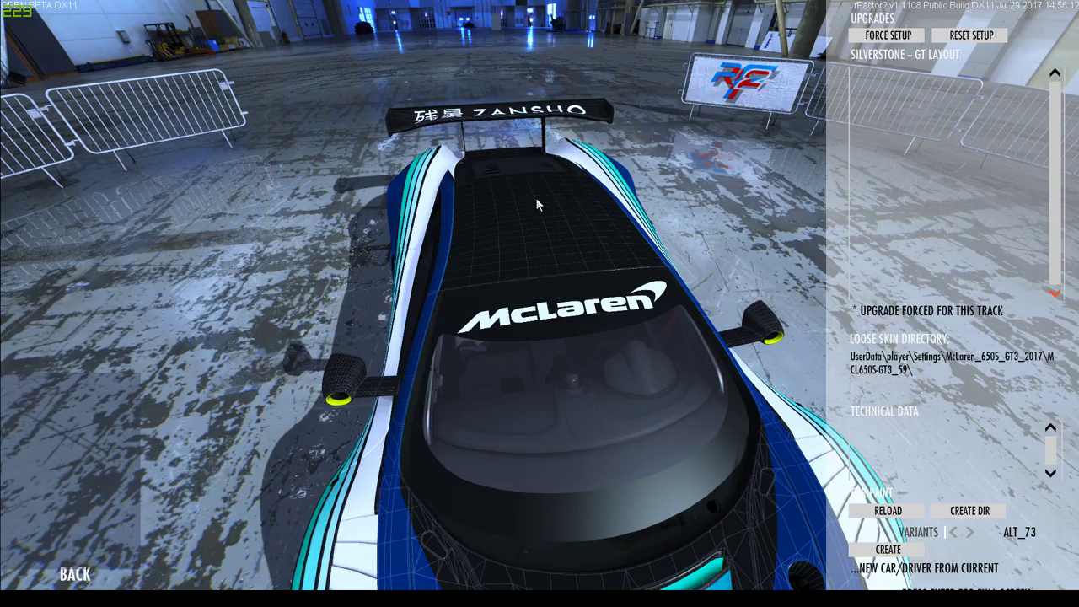
left_click_drag(480, 251, 356, 422)
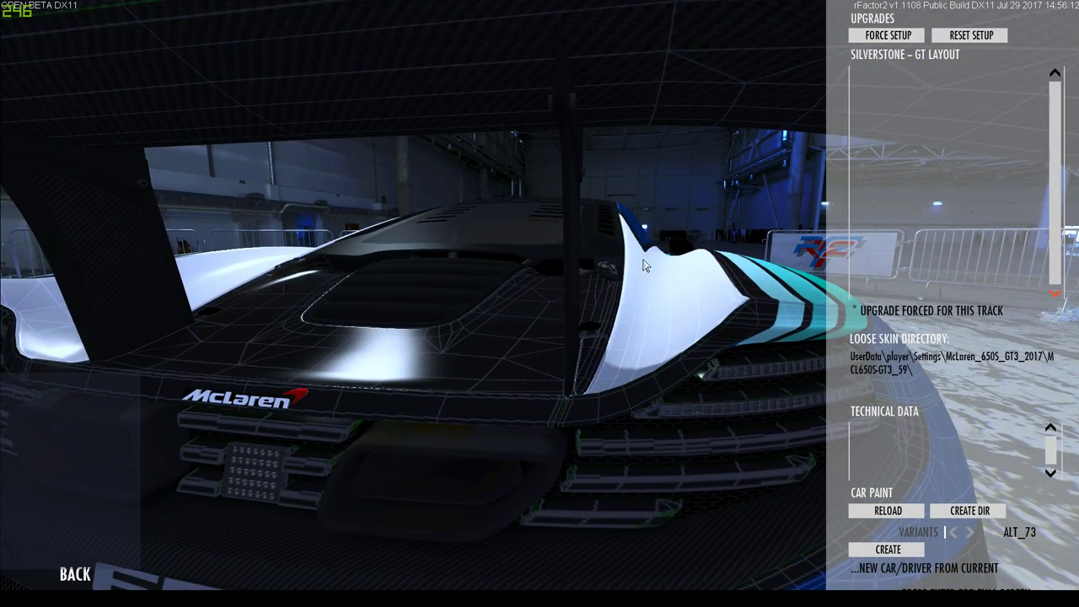
left_click_drag(618, 404, 565, 259)
scroll(628, 397, "down", 5)
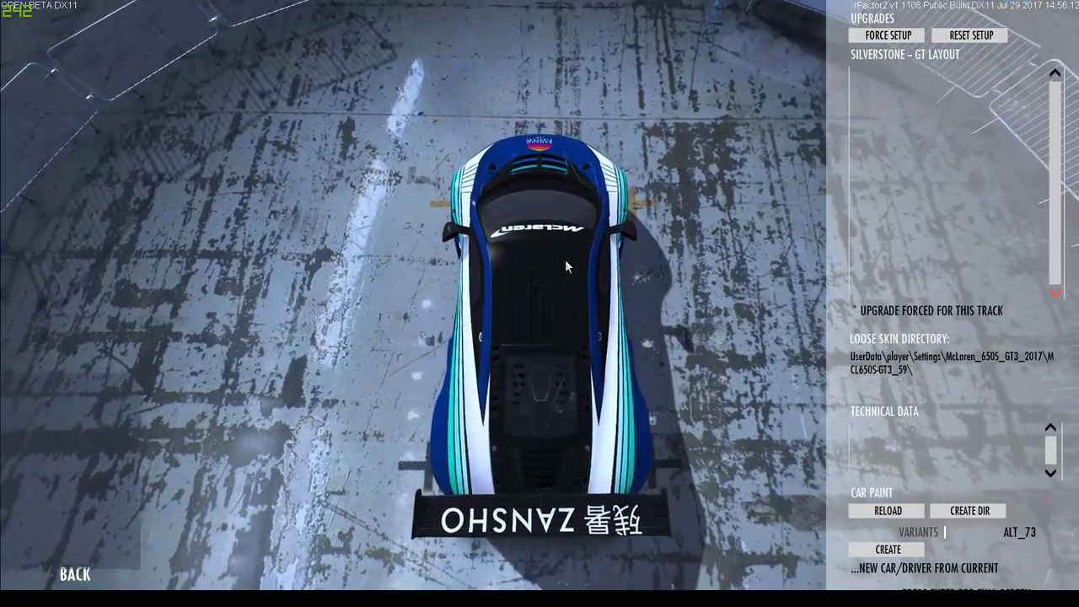
left_click_drag(541, 196, 568, 183)
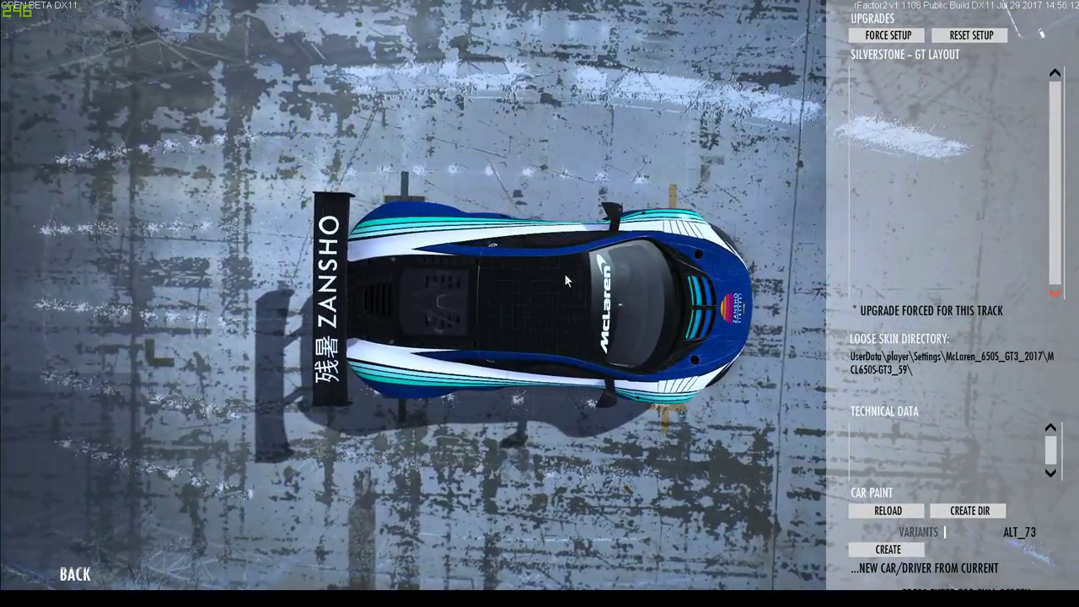
Step: Show the car preview without the side panel and view the livery larger from directly above
scroll(565, 298, "up", 3)
key("Return")
left_click_drag(570, 298, 626, 247)
scroll(609, 295, "up", 2)
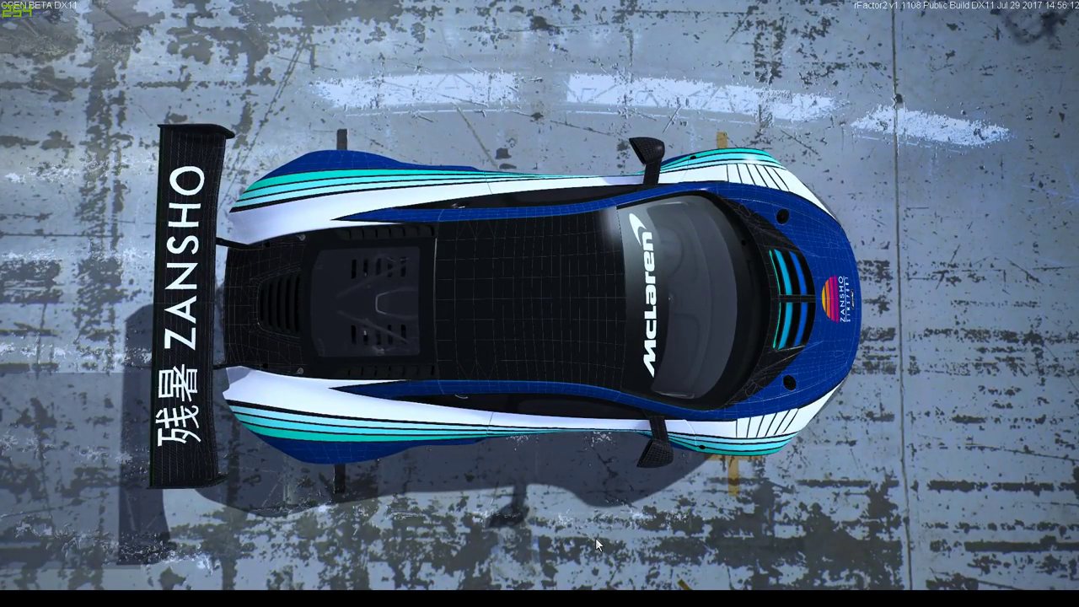
Step: Switch to Photoshop and paste the captured screenshot into a new 5760 × 1080 pixel document
key("alt+Tab")
key("Tab")
key("Tab")
key("Tab")
key("Tab")
key("Tab")
key("Tab")
key("Tab")
key("Tab")
key("Tab")
key("Tab")
key("Tab")
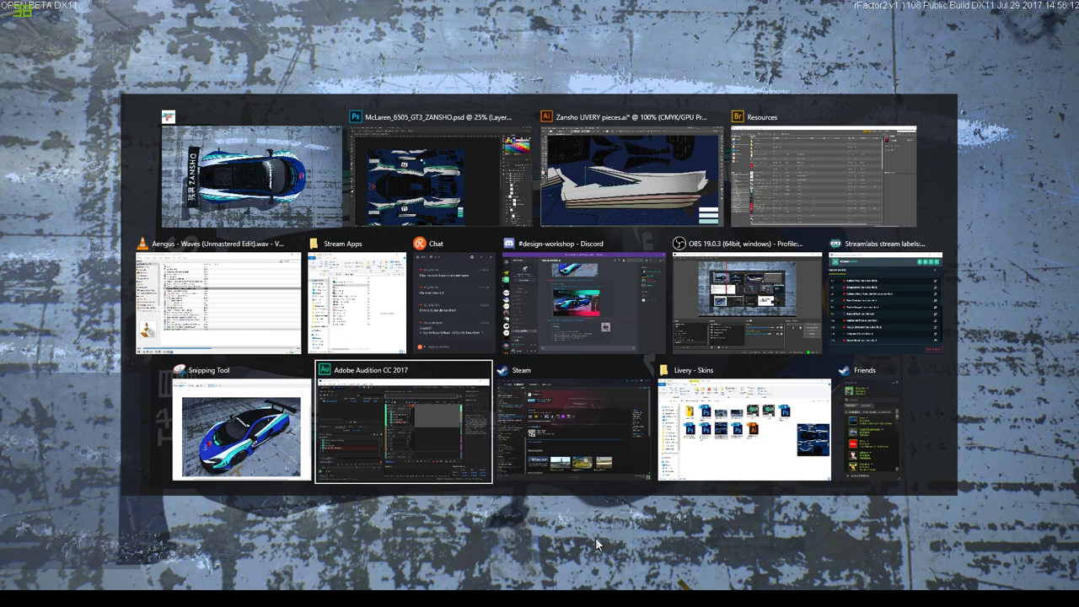
key("Tab")
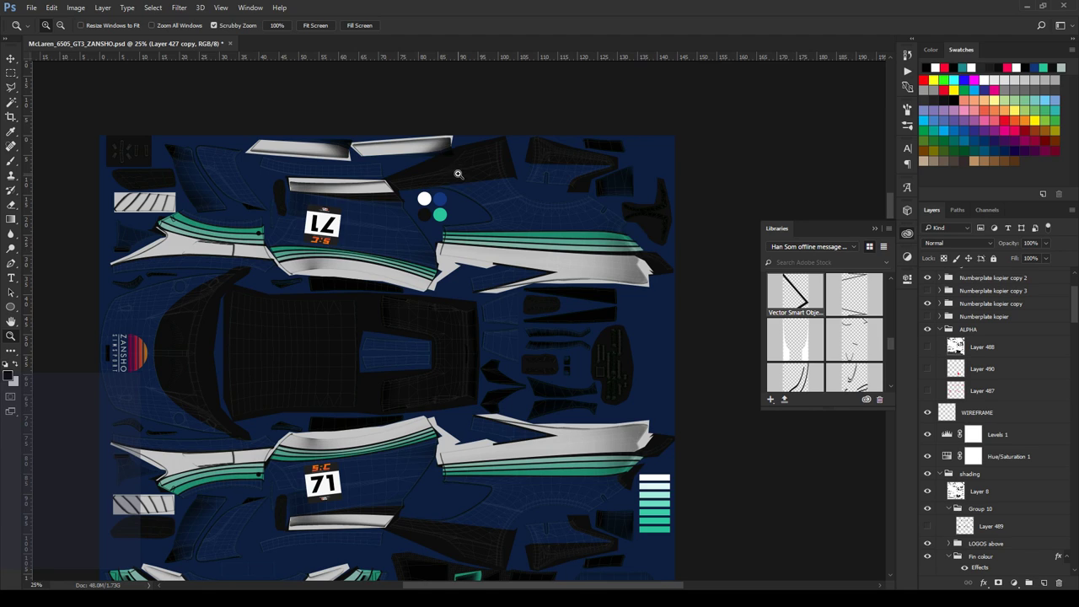
left_click(32, 9)
left_click(42, 19)
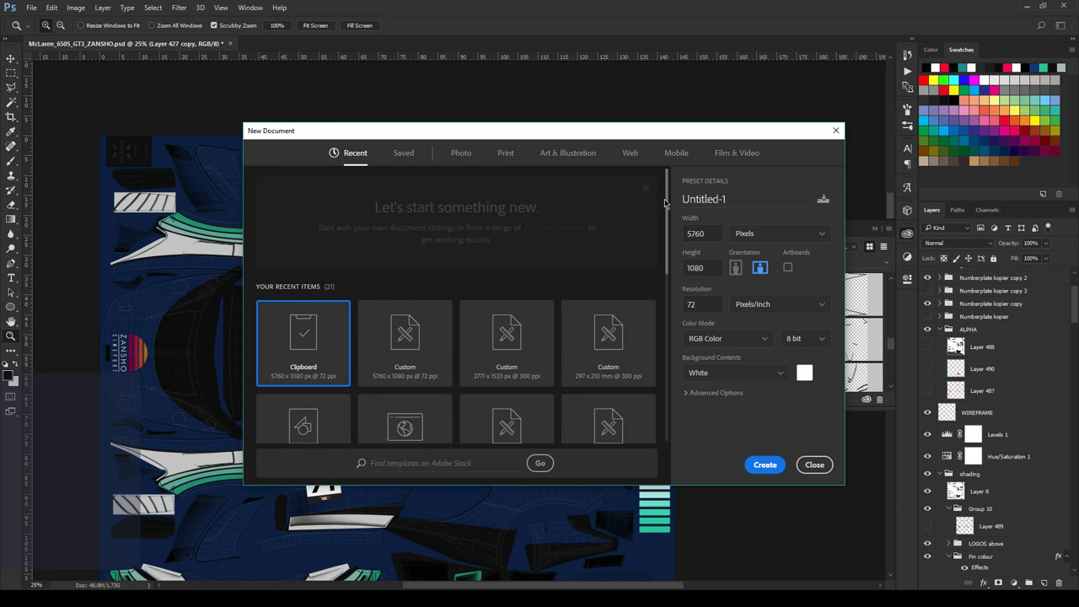
left_click(782, 465)
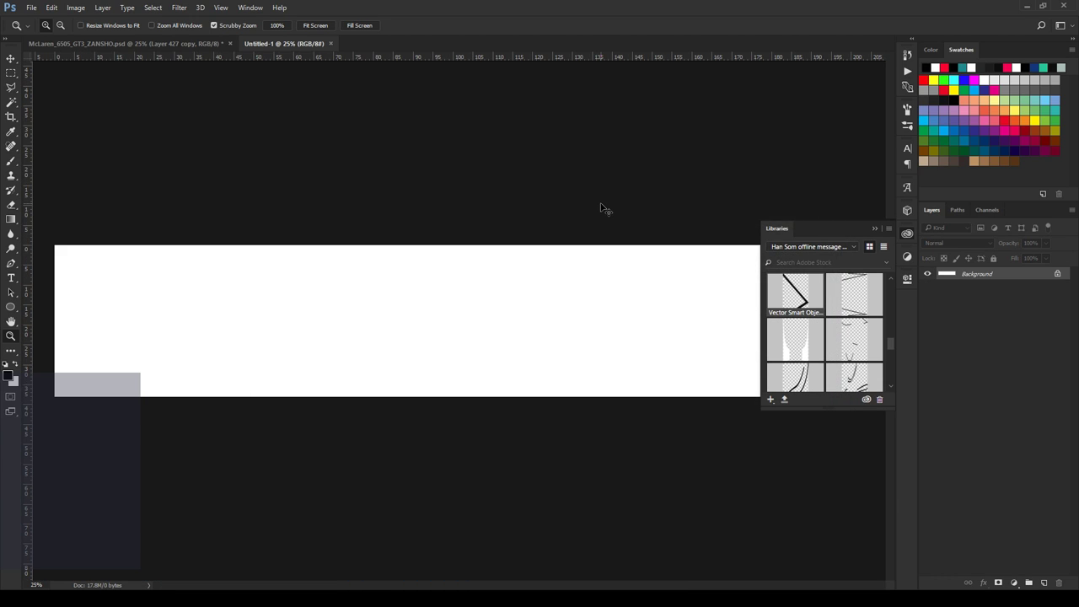
key("ctrl+v")
Step: Crop the pasted screenshot to the overhead view of the car
left_click(875, 229)
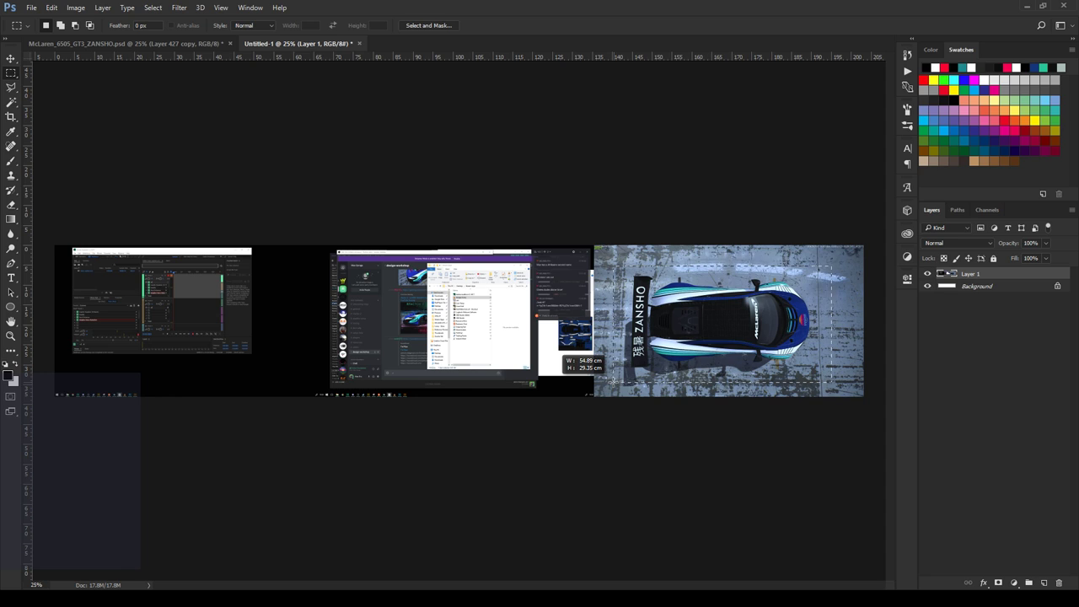
left_click_drag(724, 329, 724, 332)
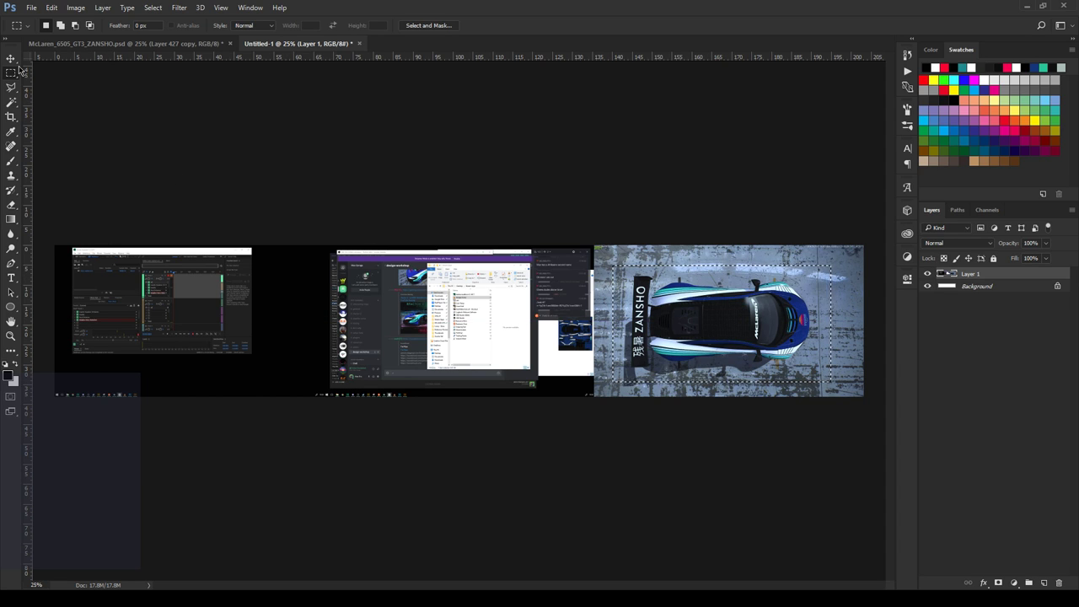
left_click(11, 117)
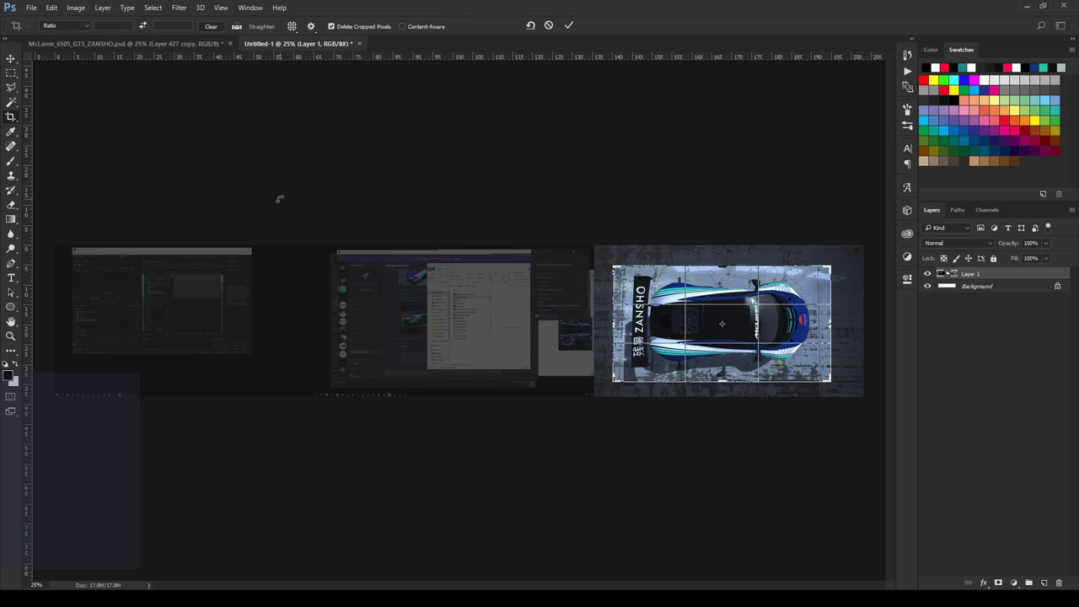
key("Return")
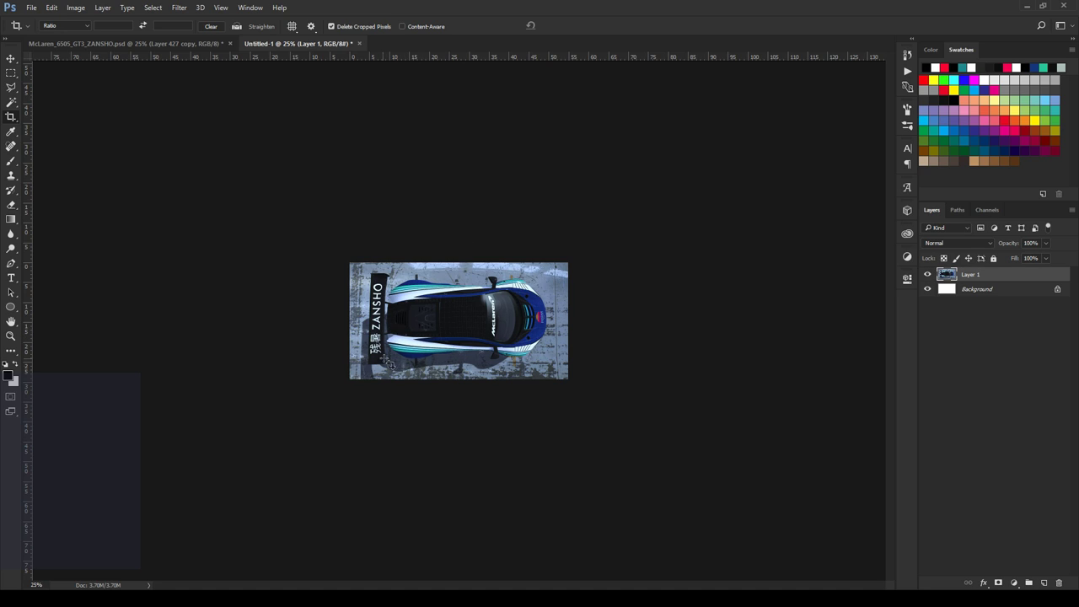
Step: Ready the Brush with a small tip and a dark blue sampled from the car for painting over the rear shoulder
key("z")
left_click(412, 316)
left_click(413, 315)
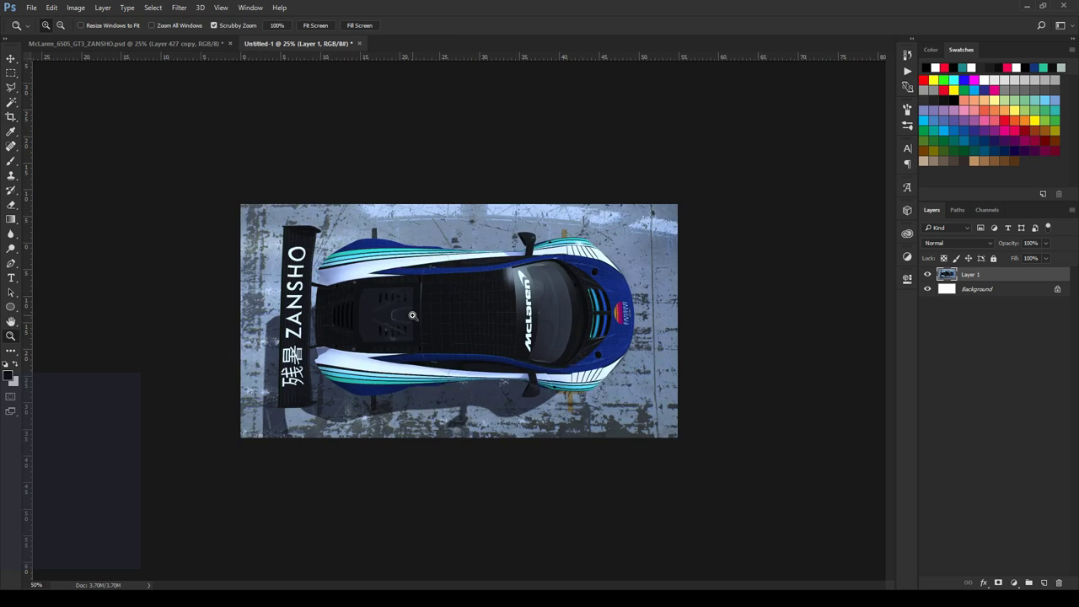
left_click(412, 316)
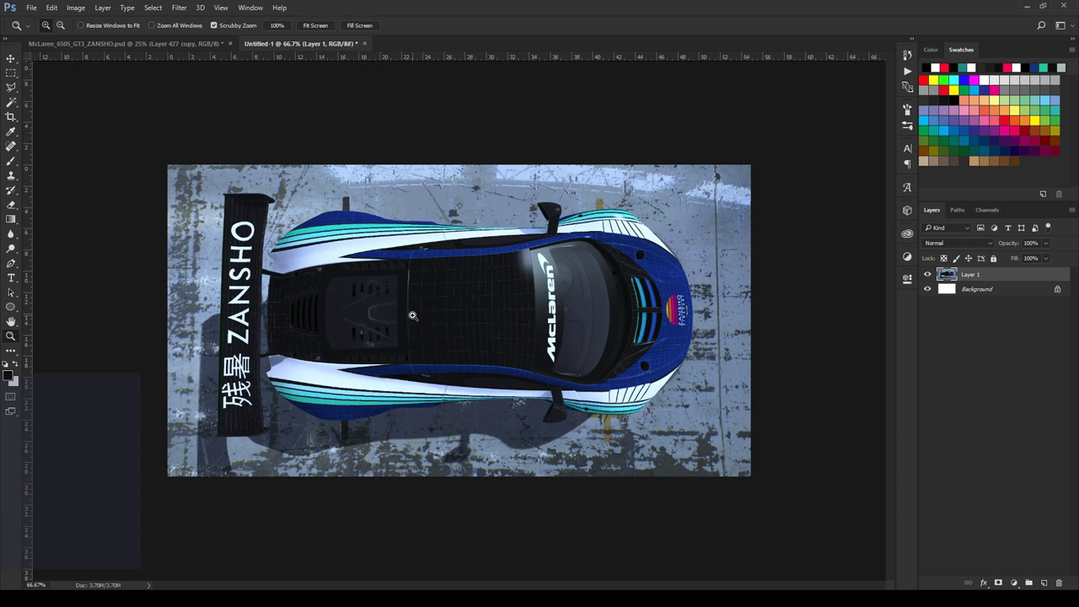
left_click(348, 330)
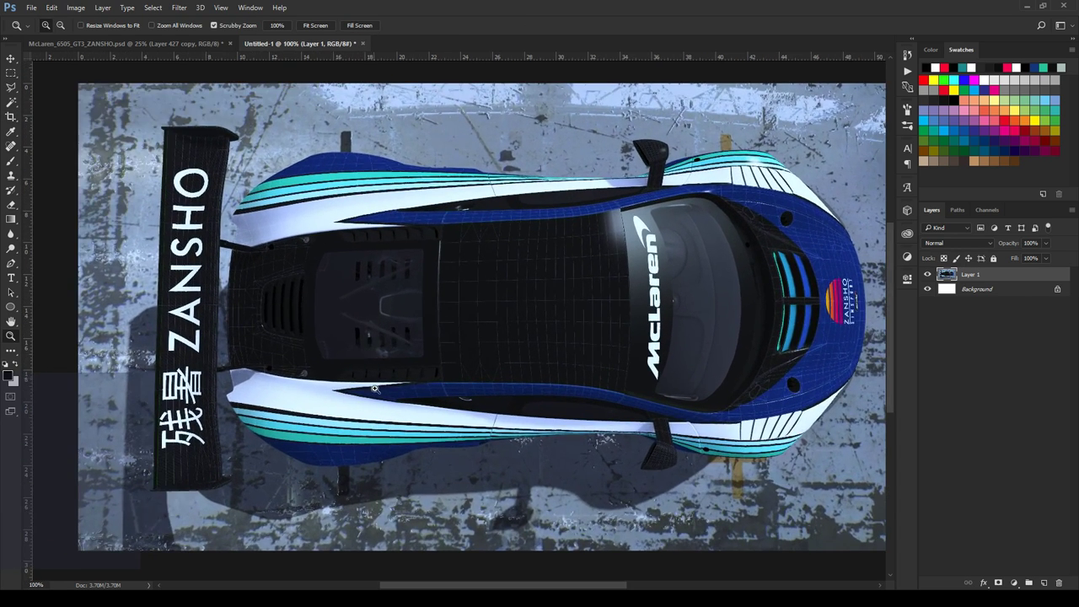
key("b")
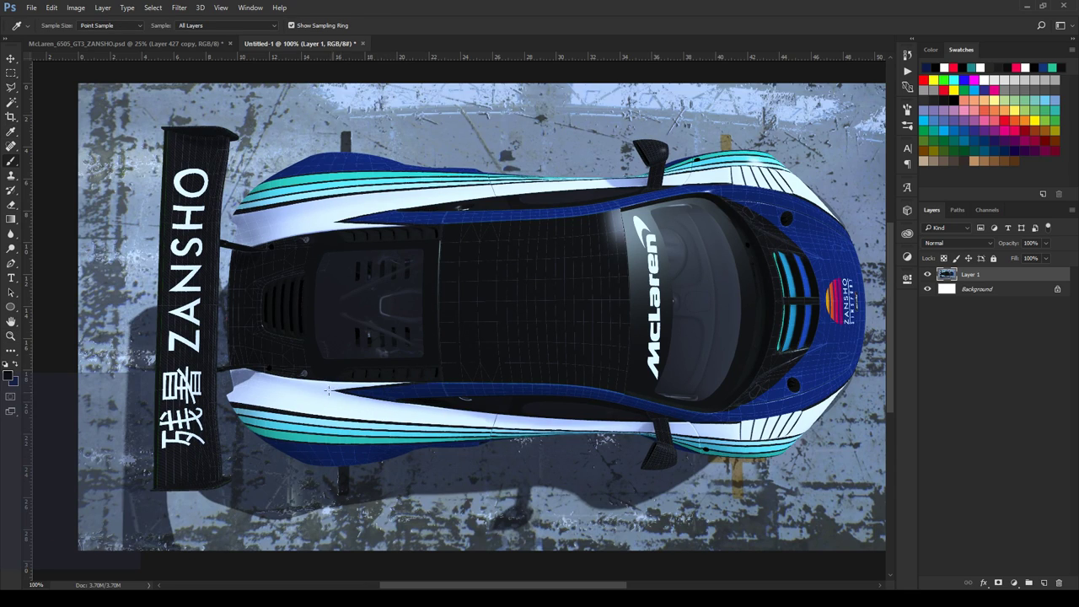
key("bracketright")
key("bracketright")
key("bracketright")
key("bracketleft")
key("bracketleft")
key("bracketleft")
key("bracketleft")
key("bracketleft")
key("bracketleft")
key("bracketleft")
key("bracketleft")
key("bracketleft")
key("bracketleft")
key("bracketleft")
key("bracketleft")
key("bracketleft")
key("bracketleft")
key("bracketleft")
key("bracketleft")
key("bracketleft")
key("bracketleft")
key("bracketleft")
key("bracketleft")
key("bracketleft")
key("bracketleft")
key("bracketleft")
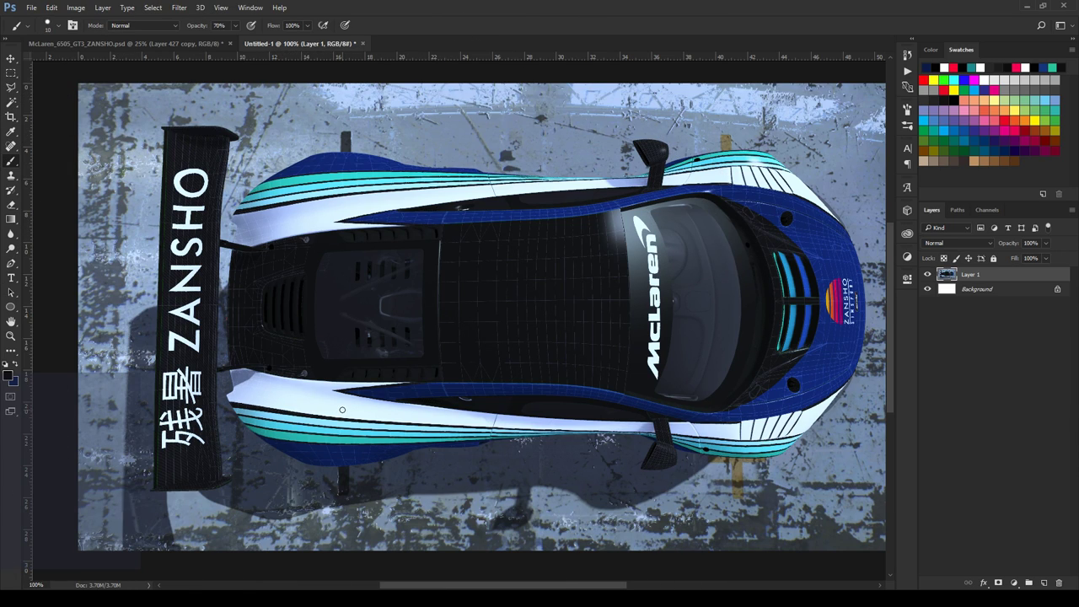
mouse_move(312, 385)
left_mouse_down()
mouse_move(361, 394)
mouse_move(339, 391)
left_mouse_up()
key("ctrl+alt+z")
key("ctrl+alt+z")
Step: Paint the inner edge of the lower white rear shoulder panel dark blue, with brush opacity at 100%
key("x")
left_click(236, 25)
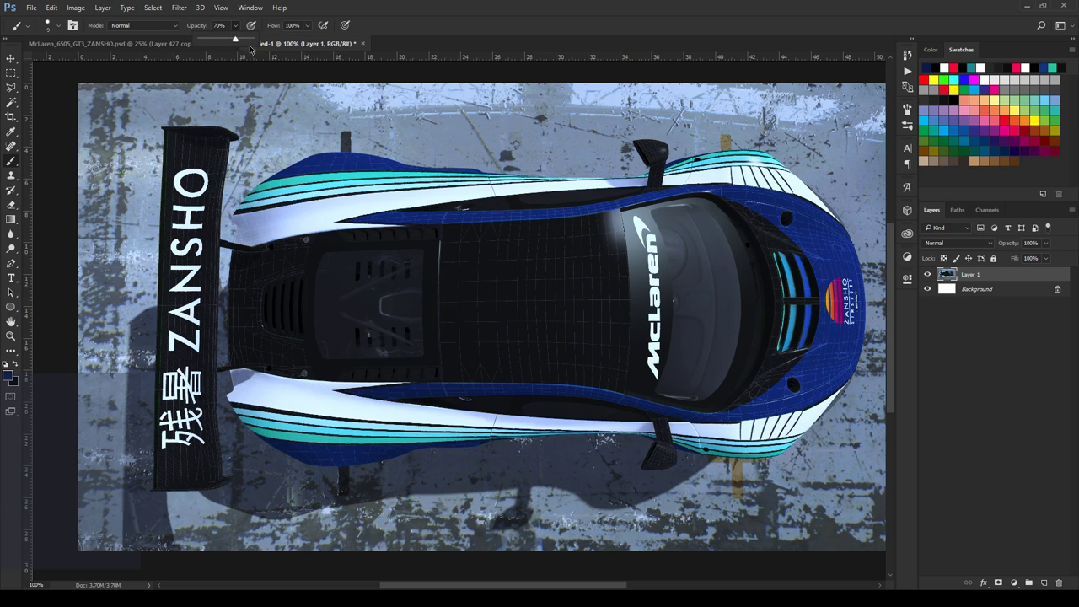
left_click_drag(235, 39, 254, 40)
left_click(289, 383)
left_click_drag(257, 373, 329, 392)
key("ctrl+alt+z")
left_click_drag(256, 372, 350, 392)
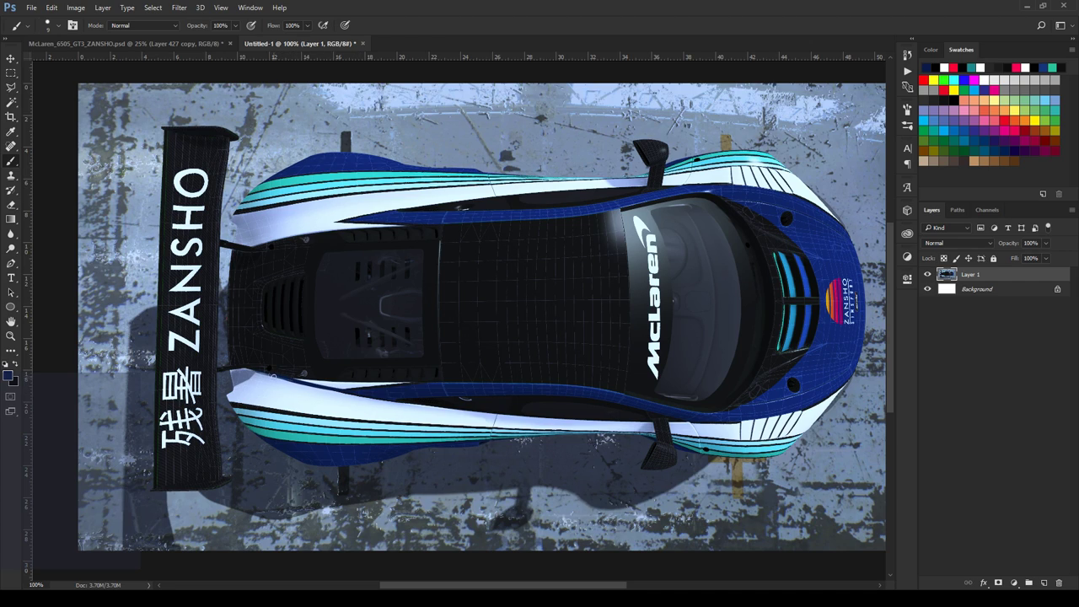
mouse_move(349, 392)
left_mouse_down()
mouse_move(296, 379)
mouse_move(400, 383)
left_mouse_up()
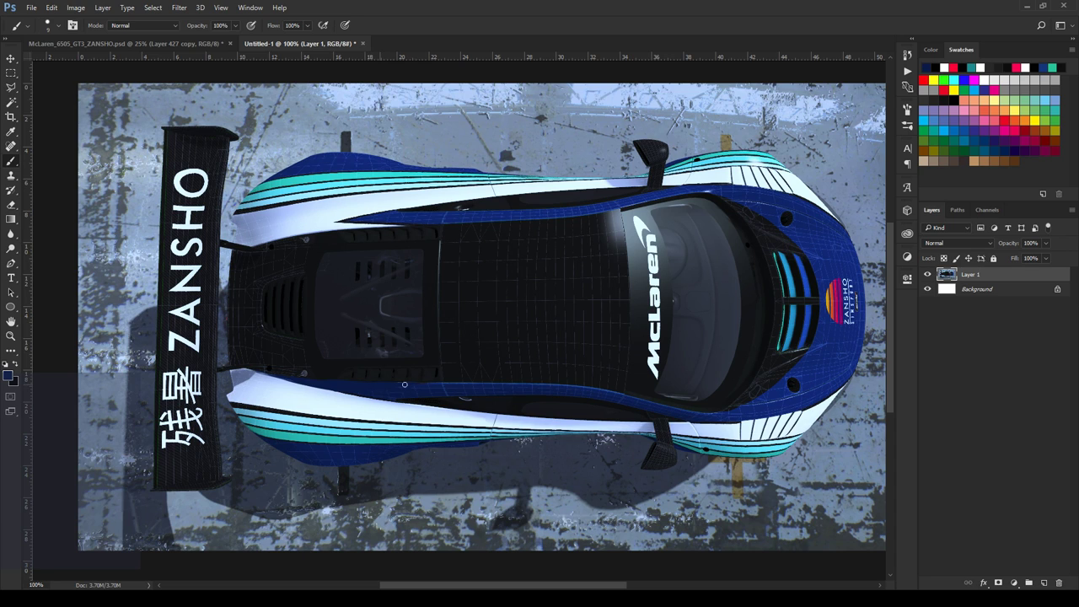
Step: Paint the matching inner edge of the upper white rear shoulder panel blue, sampling the colour from the car's bodywork
key("z")
left_click(626, 386, "alt")
left_click(630, 398, "alt")
left_click(633, 410, "alt")
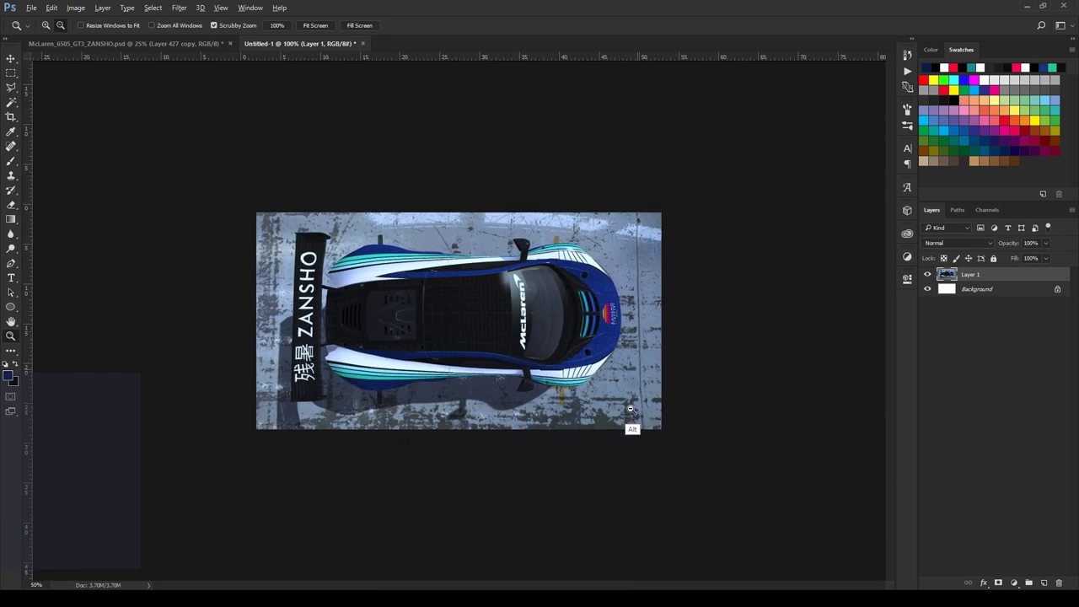
left_click(431, 275)
left_click(434, 278)
left_click(435, 285)
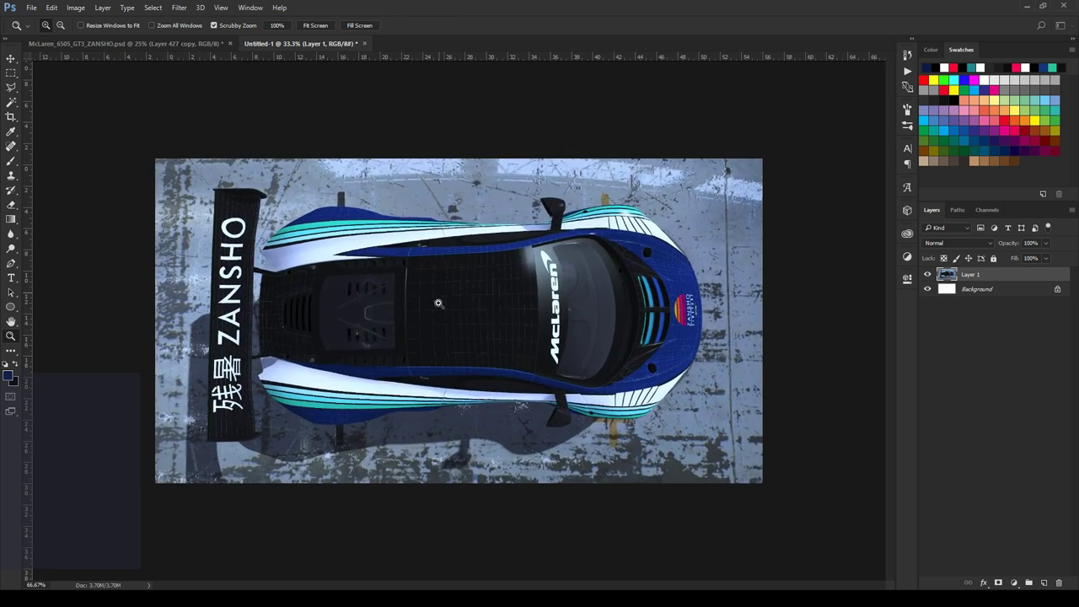
key("b")
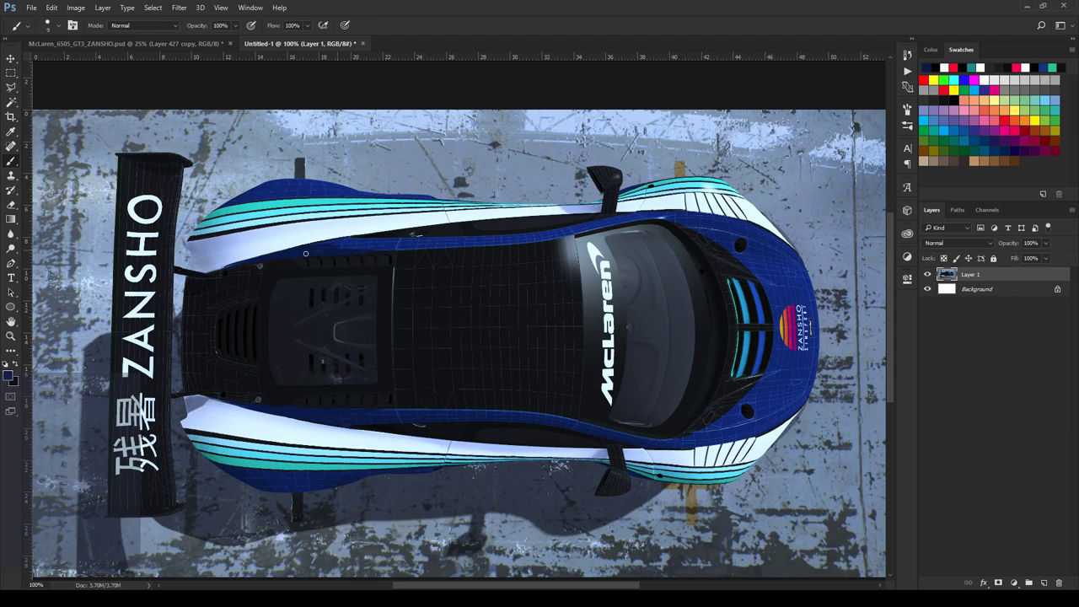
left_click(367, 240, "alt")
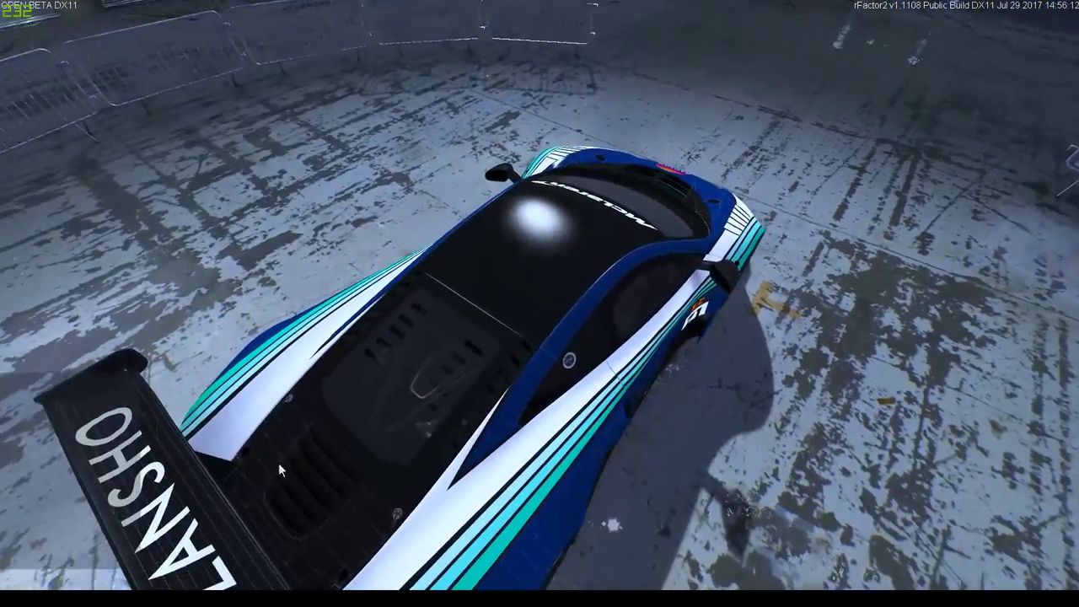
key("alt+Tab")
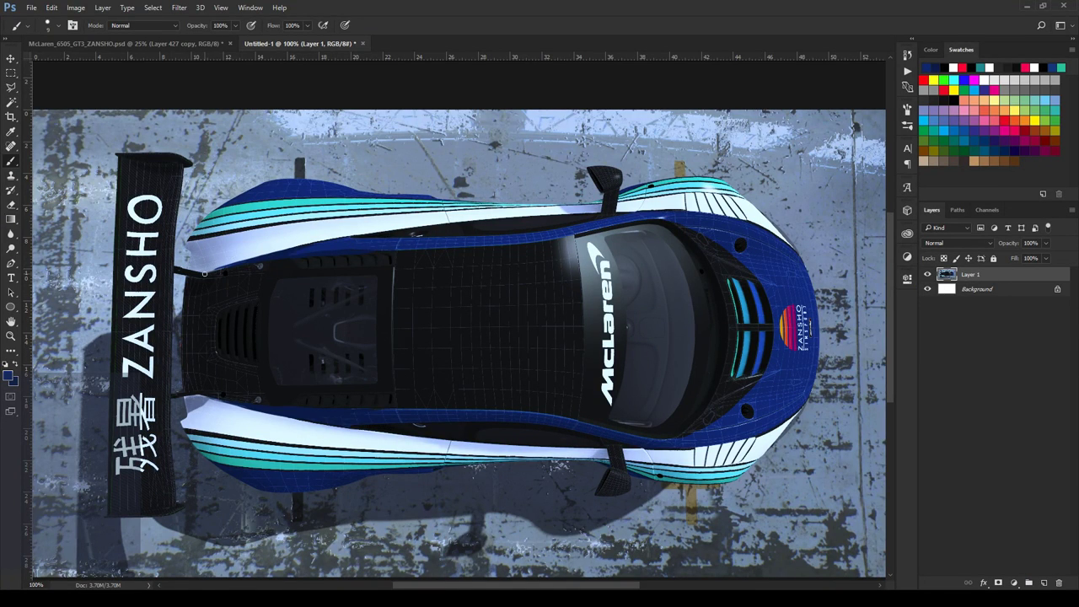
key("e")
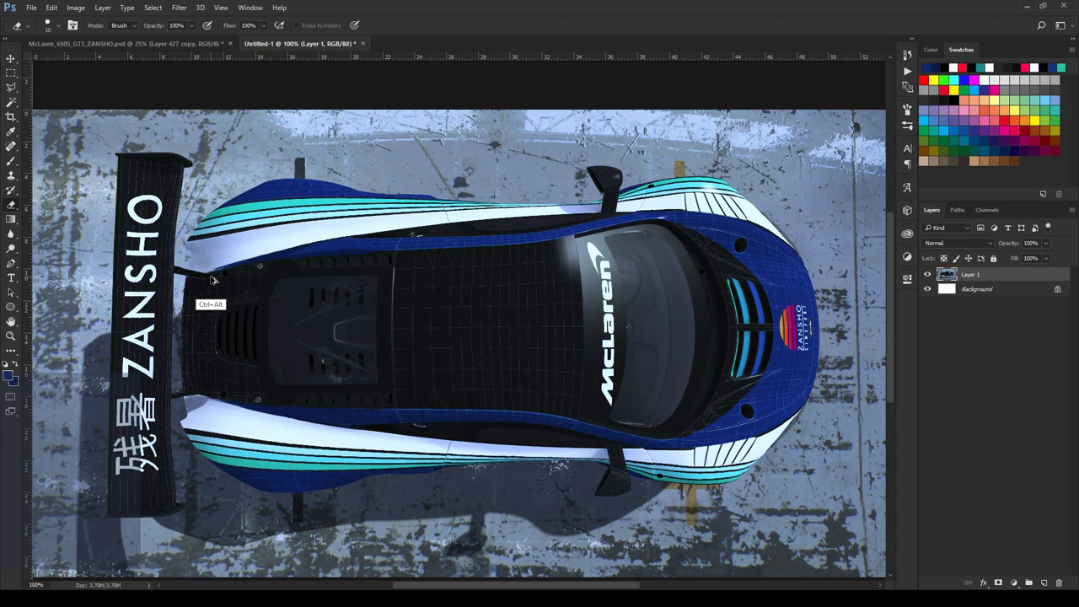
key("b")
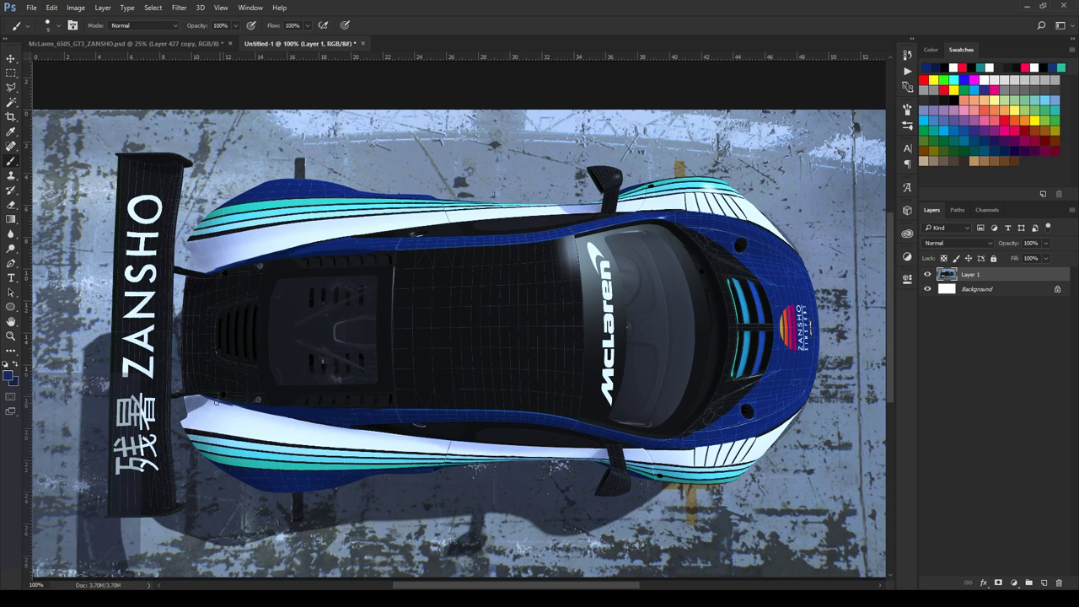
Step: Switch to rFactor 2 and examine the rear shoulder panels and side stripes from above, the side and behind
left_click(266, 597)
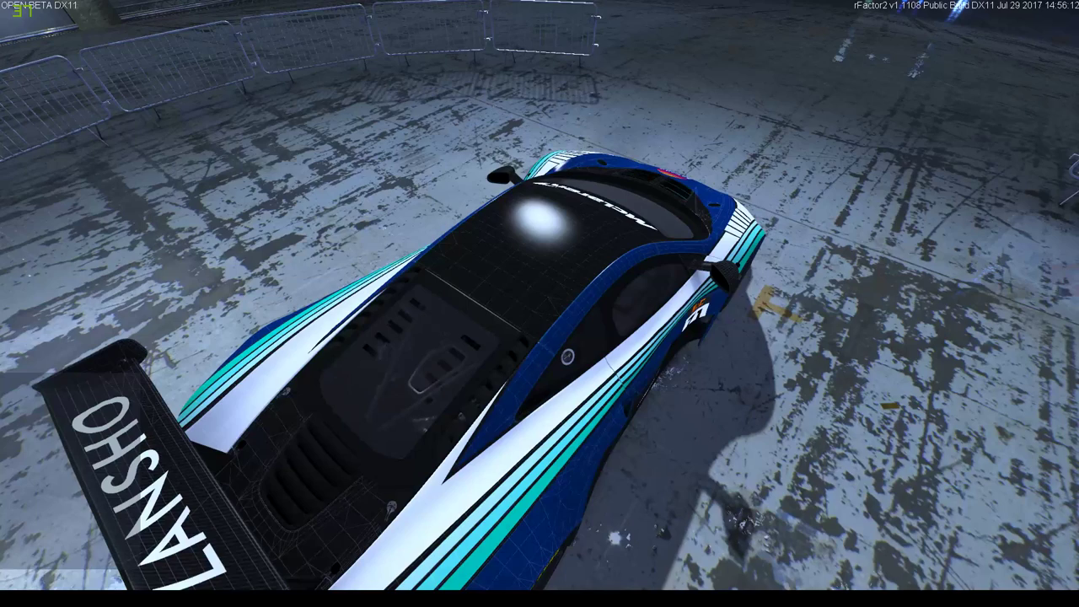
left_click_drag(391, 418, 359, 511)
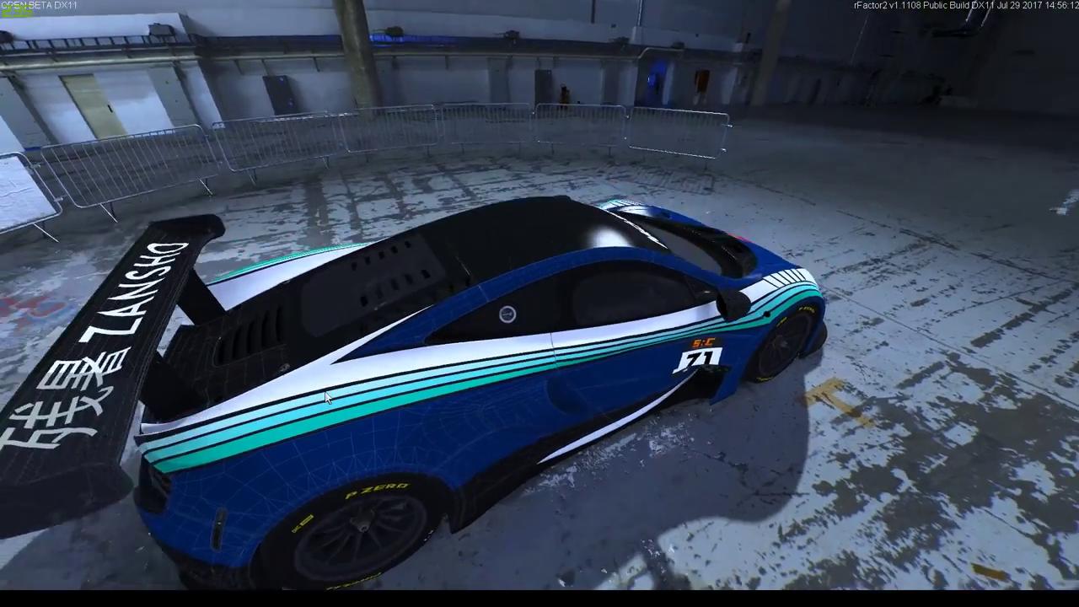
left_click_drag(327, 399, 218, 464)
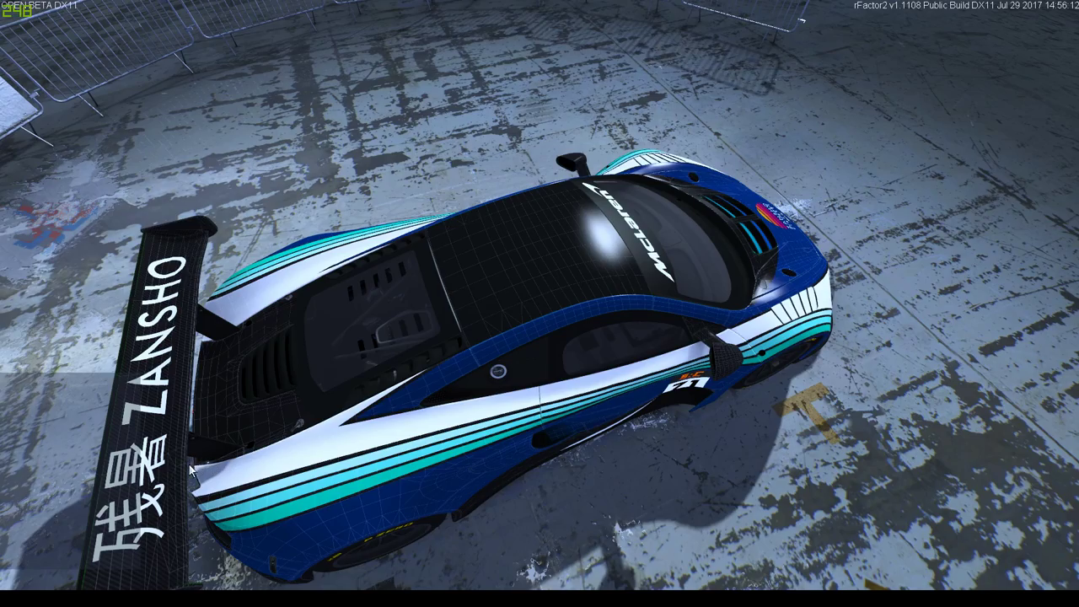
left_click_drag(486, 400, 461, 420)
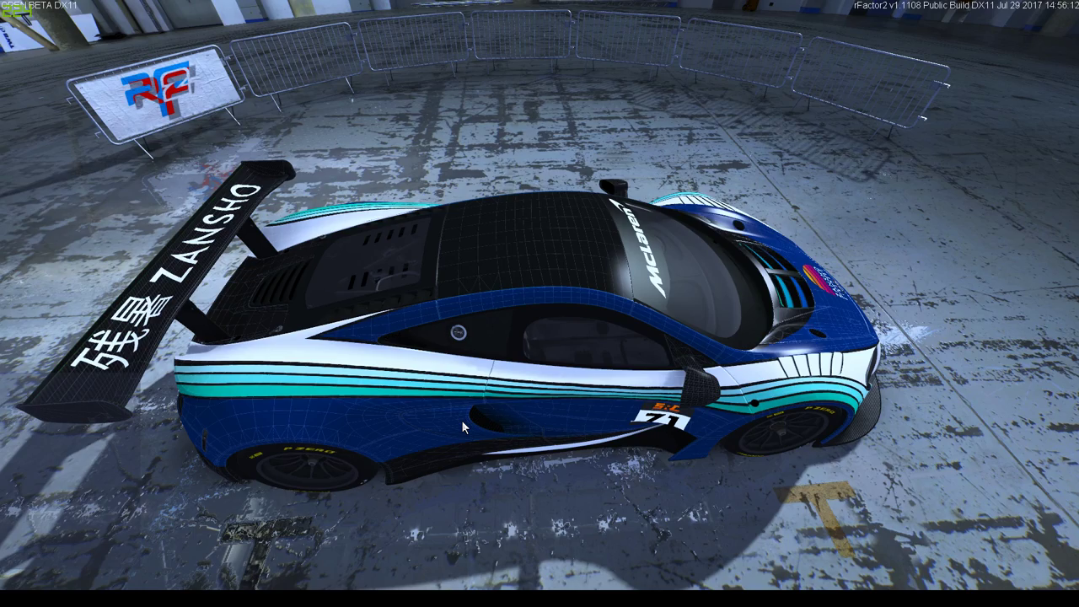
left_click_drag(441, 385, 513, 505)
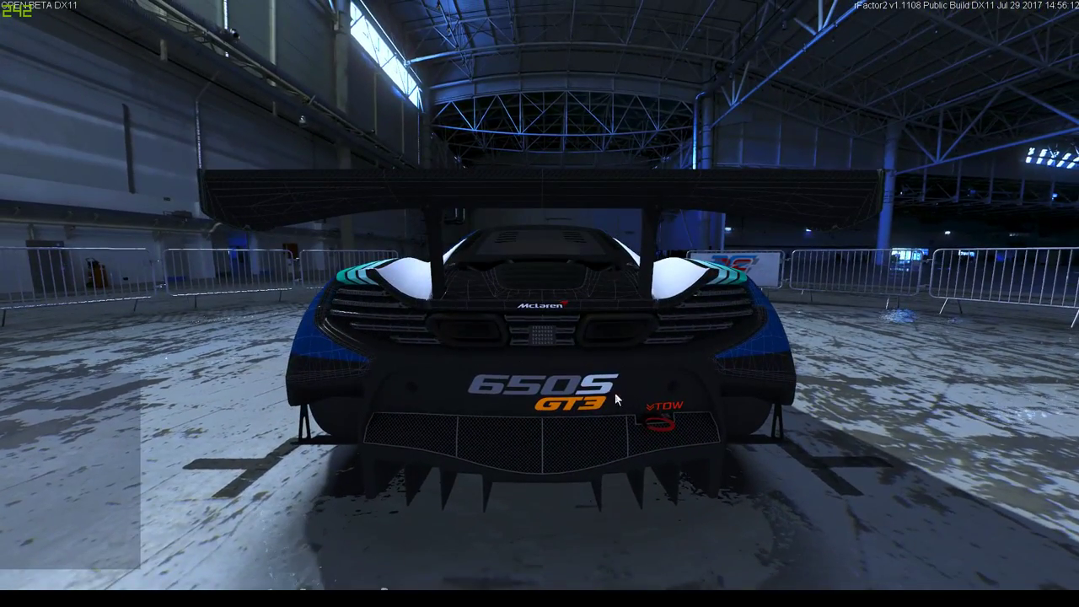
left_click_drag(602, 403, 591, 403)
left_click_drag(496, 408, 567, 411)
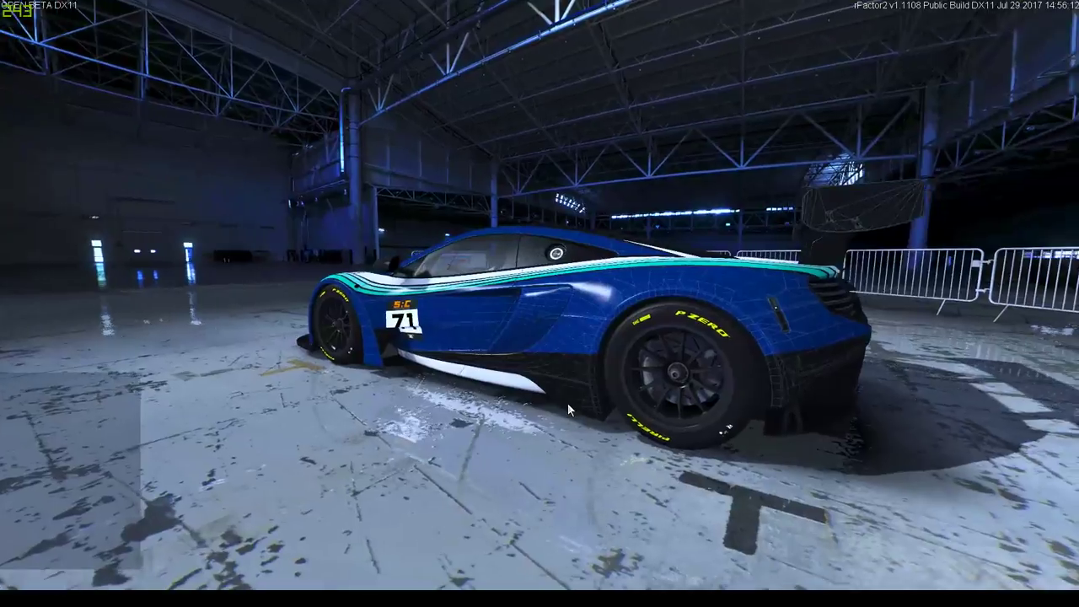
left_click_drag(420, 378, 575, 348)
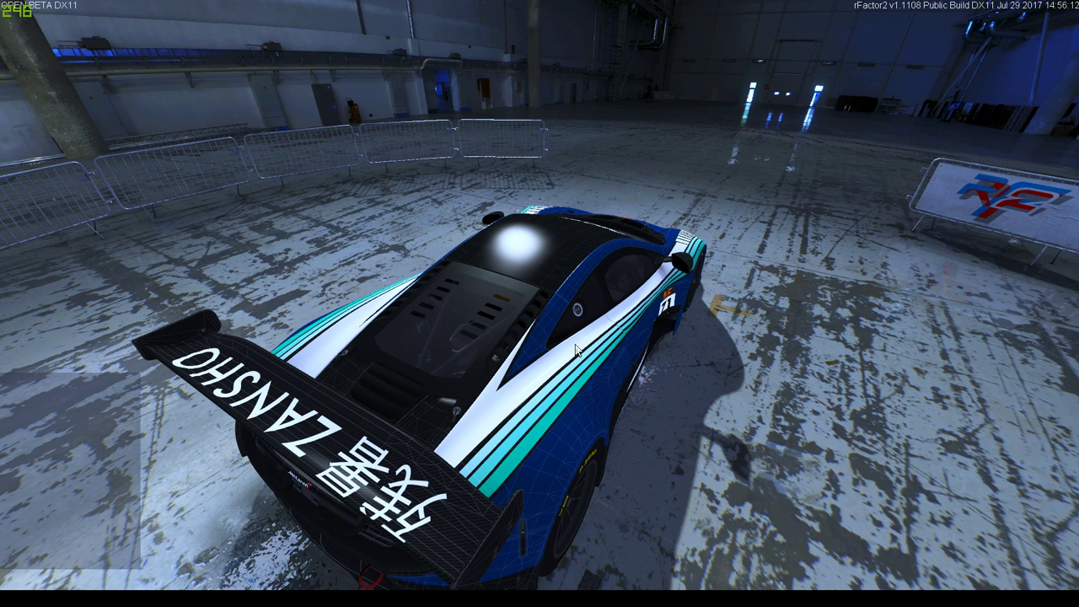
Step: Switch back to the McLaren livery document in Photoshop and hide the Layer 8 shading at the lower front fender
key("alt+Tab")
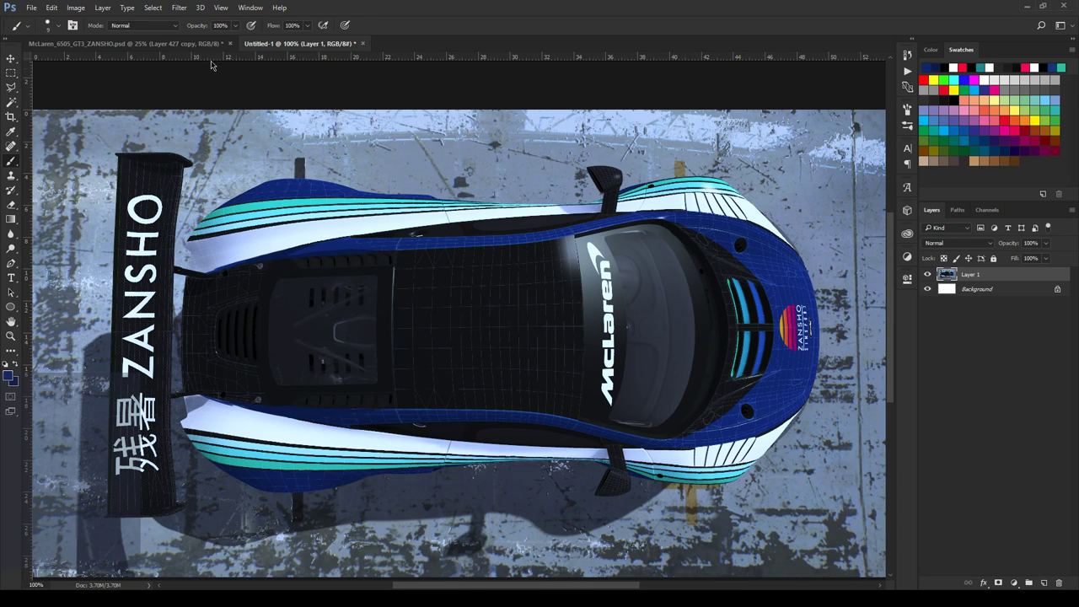
left_click(186, 44)
key("z")
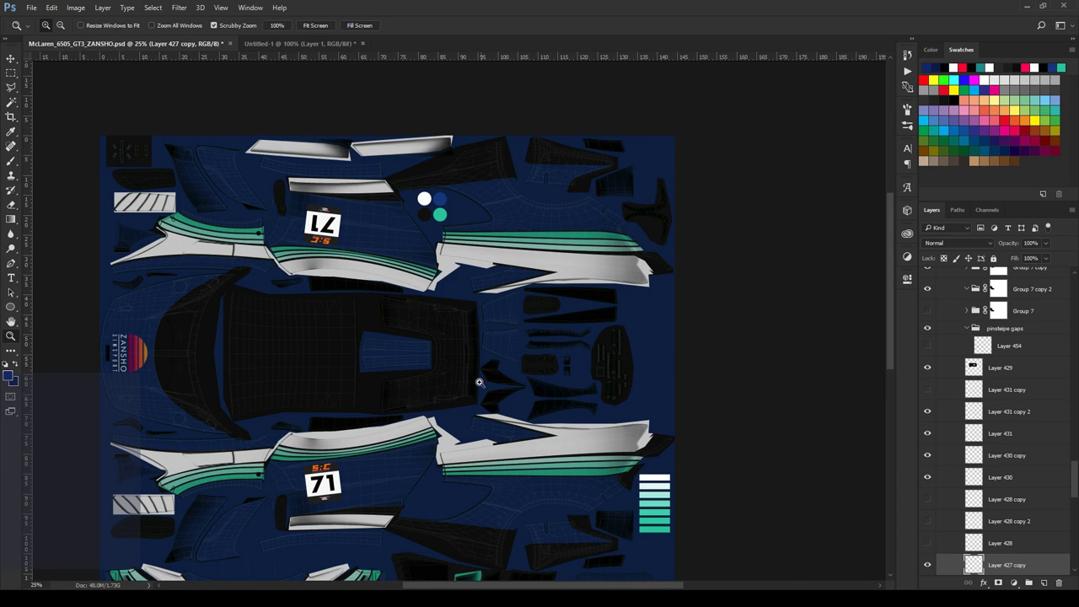
left_click(341, 423)
left_click(341, 423)
left_click_drag(217, 426, 751, 211)
left_click(670, 257)
left_click(671, 257)
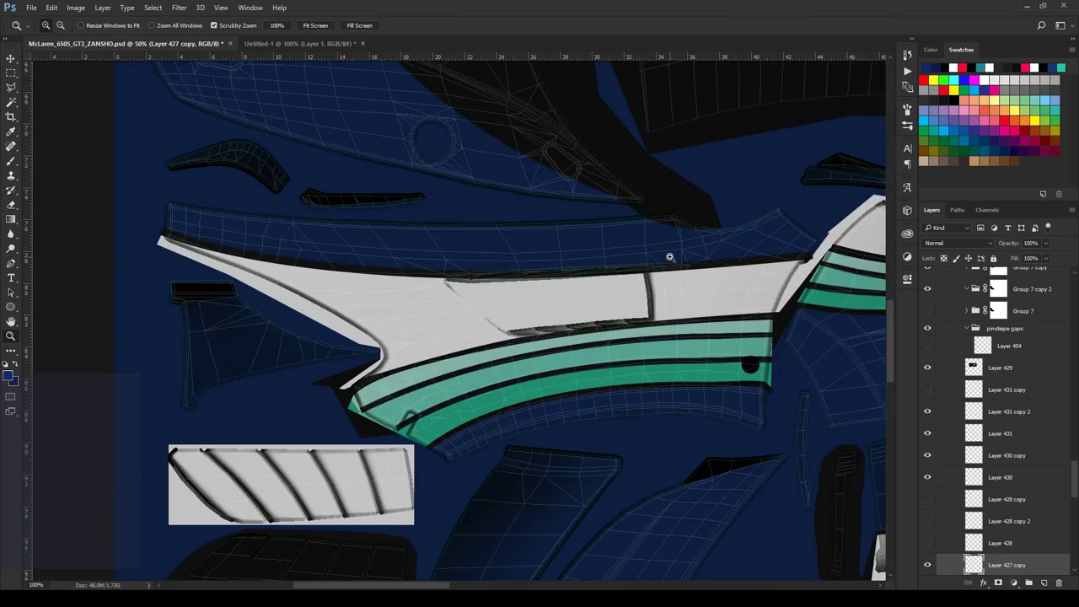
left_click(669, 256)
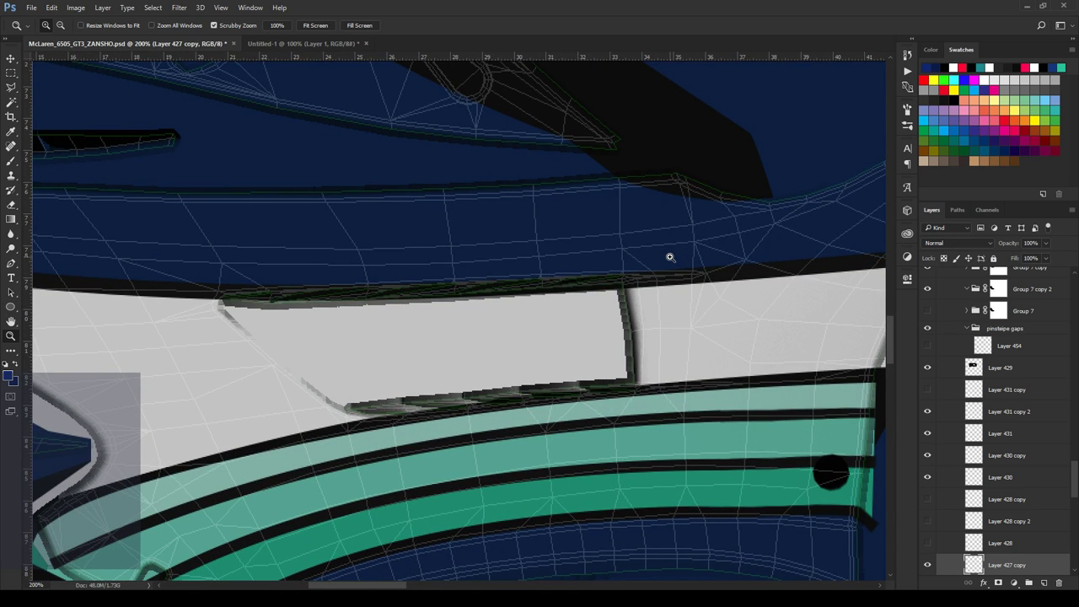
left_click(9, 73)
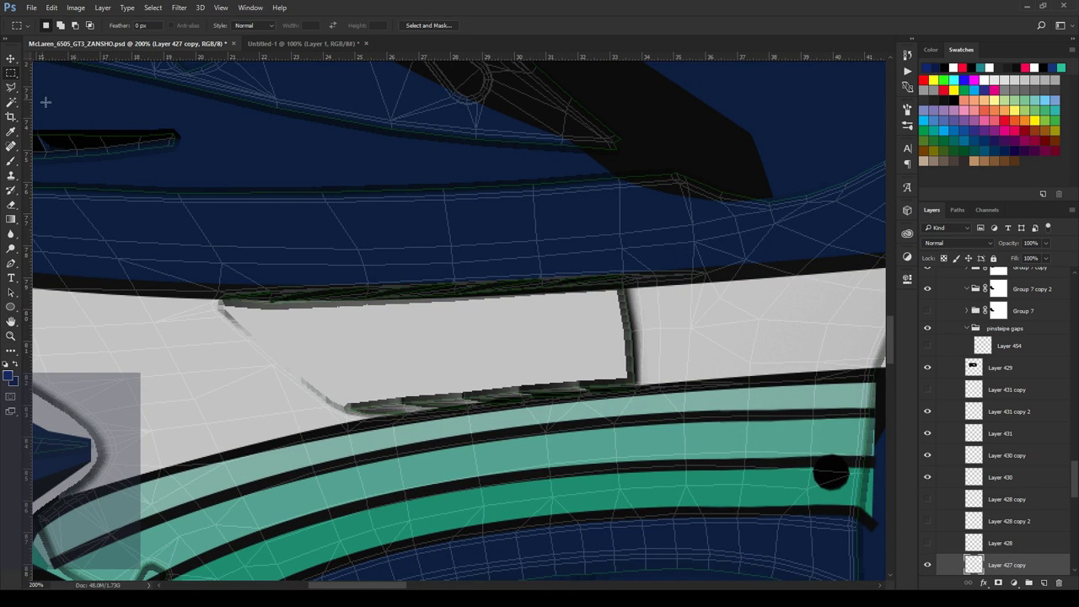
key("v")
left_click(783, 281)
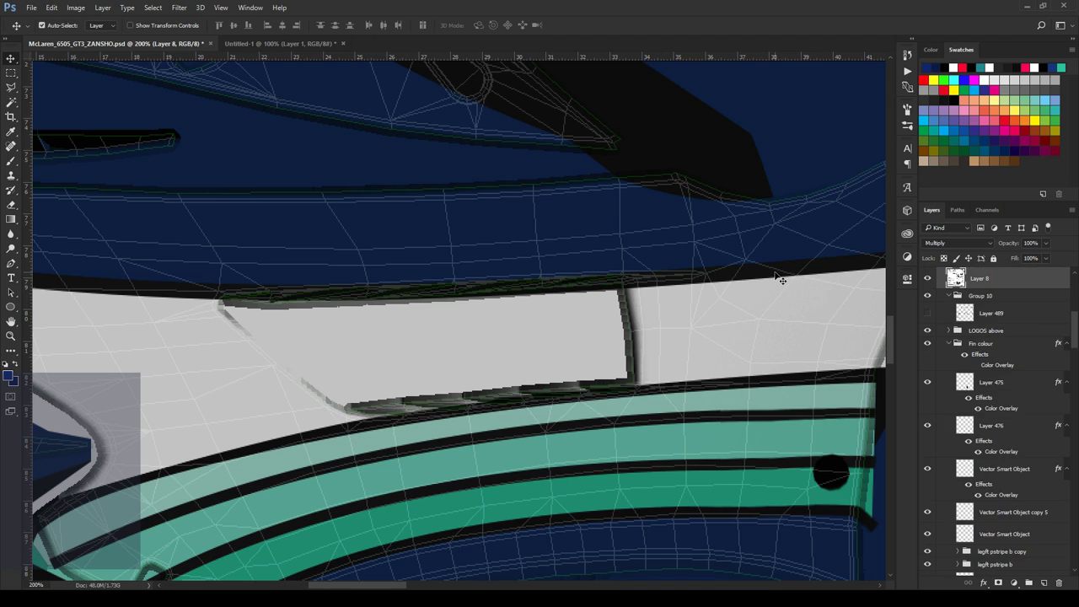
left_click(930, 280)
Step: Copy the black line segment along the upper edge of the front fender's white panel to a new layer
left_click(757, 276)
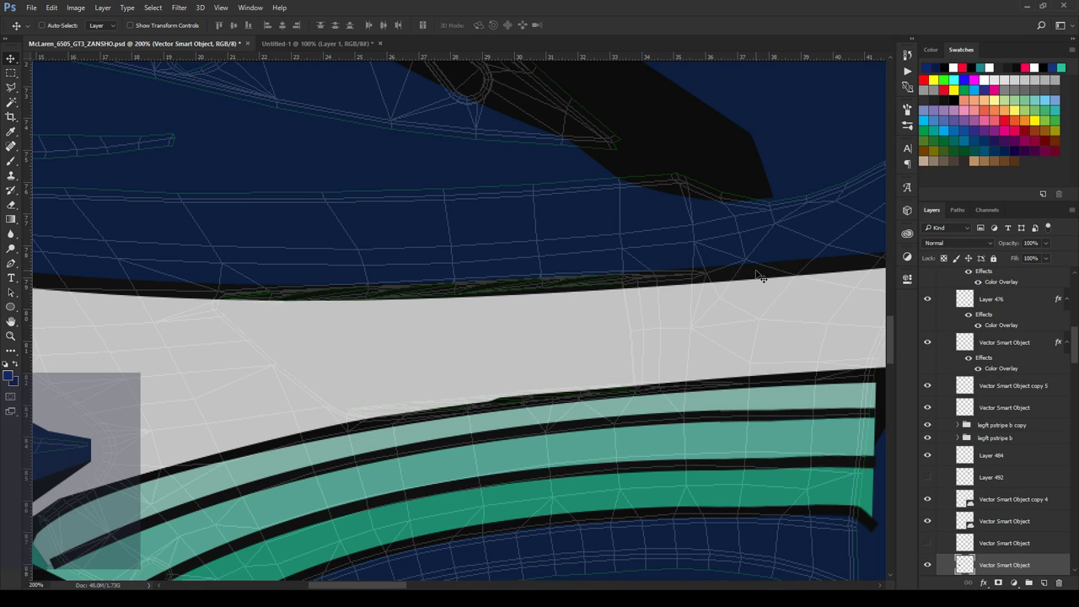
left_click(11, 74)
left_click_drag(194, 272, 653, 317)
left_click_drag(641, 256, 528, 308)
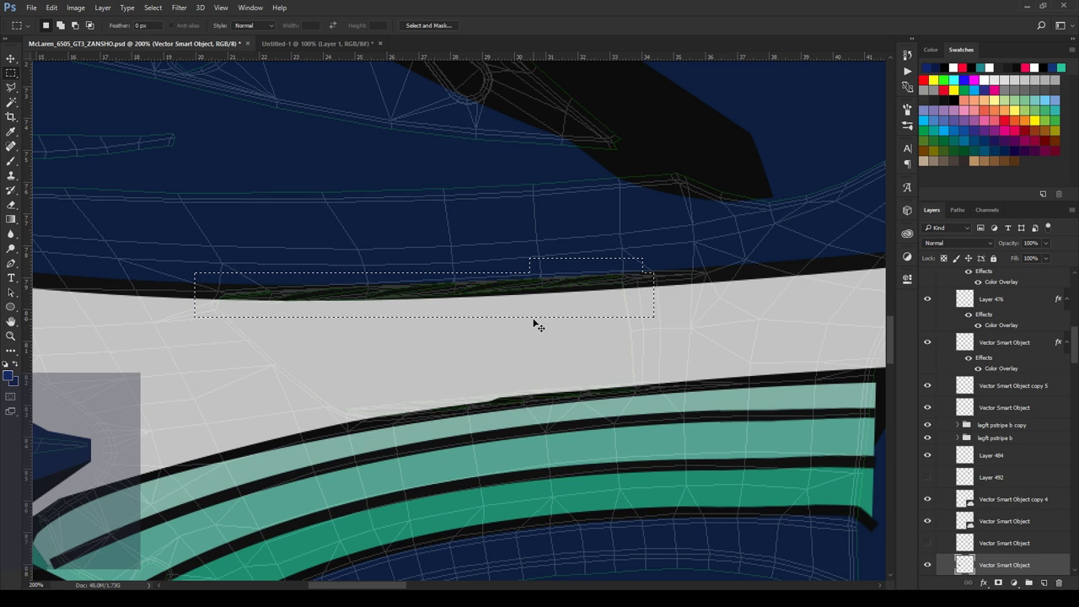
key("ctrl+j")
key("z")
left_click(533, 319, "alt")
left_click(533, 320, "alt")
left_click(534, 319, "alt")
left_click(534, 319, "alt")
left_click_drag(539, 321, 455, 382)
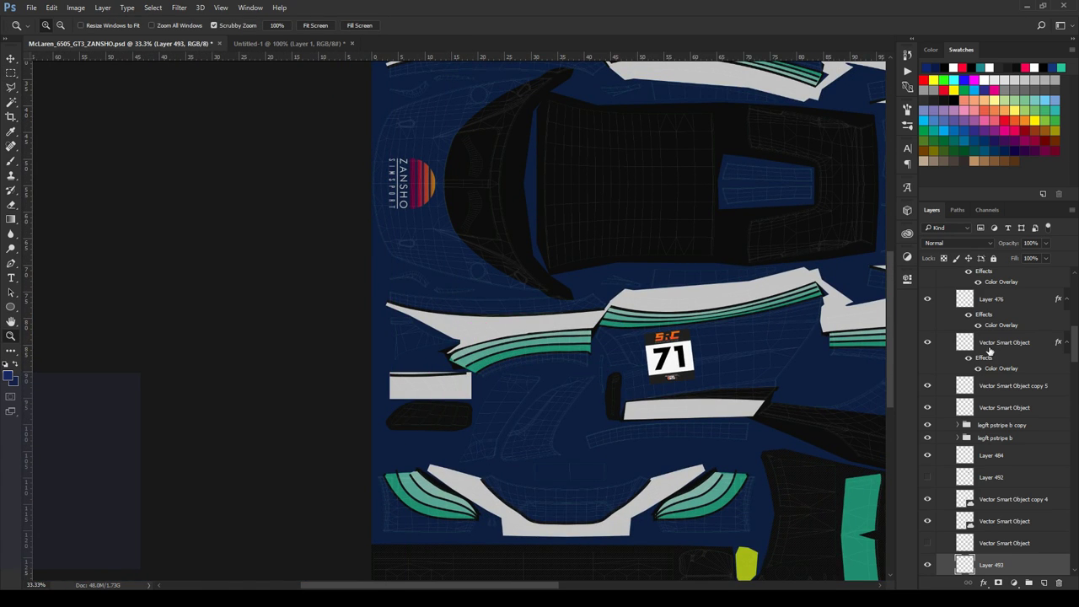
Step: Show the Layer 8 shading again
left_click_drag(1074, 345, 1076, 283)
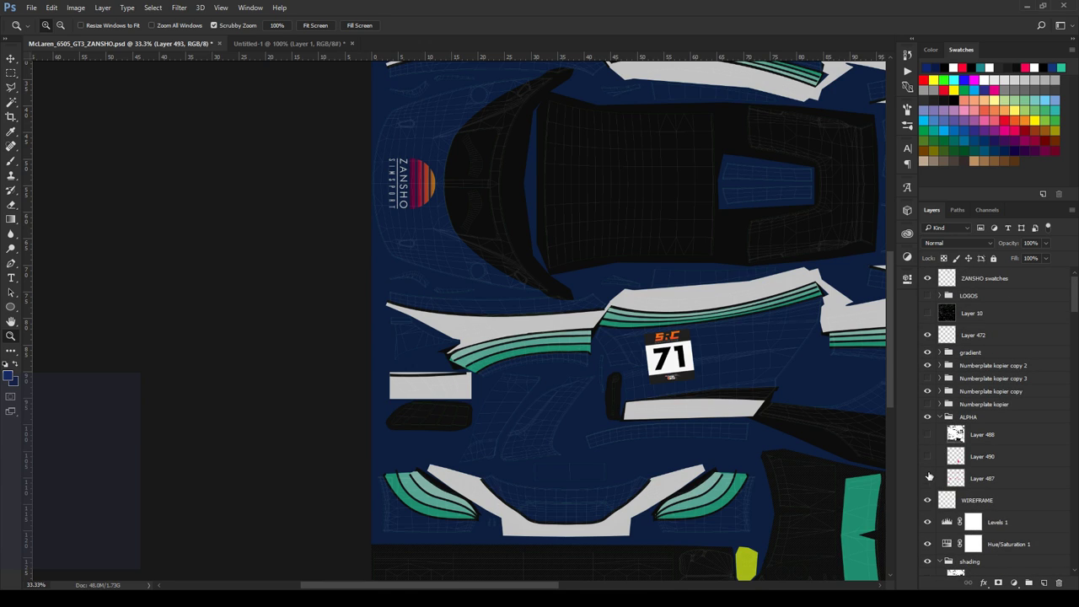
scroll(931, 544, "down", 3)
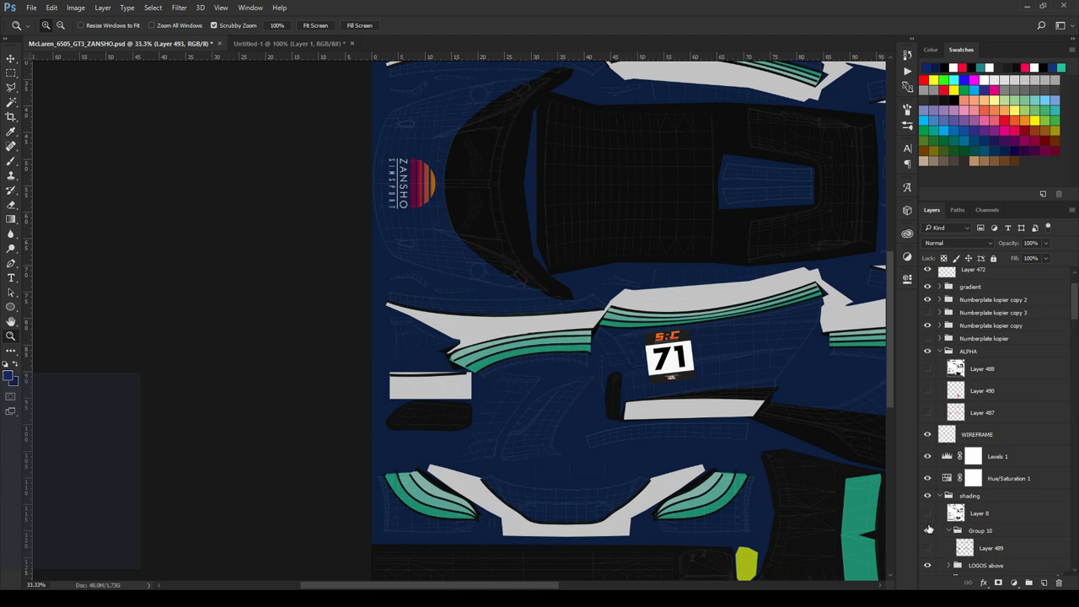
left_click(928, 513)
key("m")
key("z")
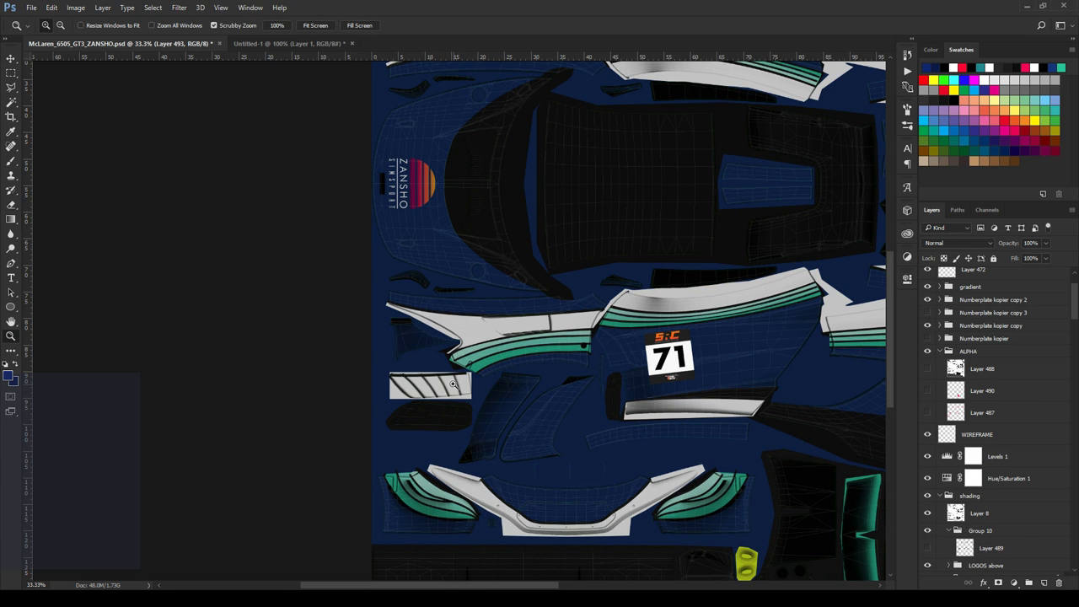
Step: Place the copied black line along the lower white louvre panel's upper edge, widened to about 105% and rotated to about 1.8°
left_click(452, 384)
left_click(452, 383)
left_click(453, 383)
left_click_drag(406, 359, 407, 354)
key("ctrl+t")
mouse_move(604, 315)
left_mouse_down()
mouse_move(613, 321)
mouse_move(609, 312)
left_mouse_up()
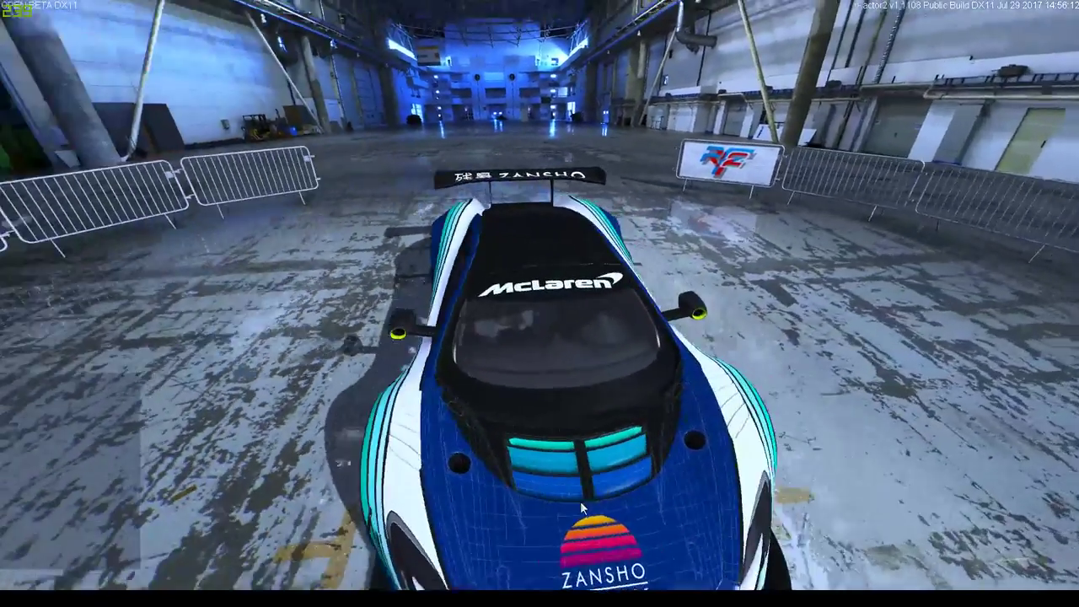
mouse_move(580, 501)
left_mouse_down()
mouse_move(629, 507)
mouse_move(596, 487)
left_mouse_up()
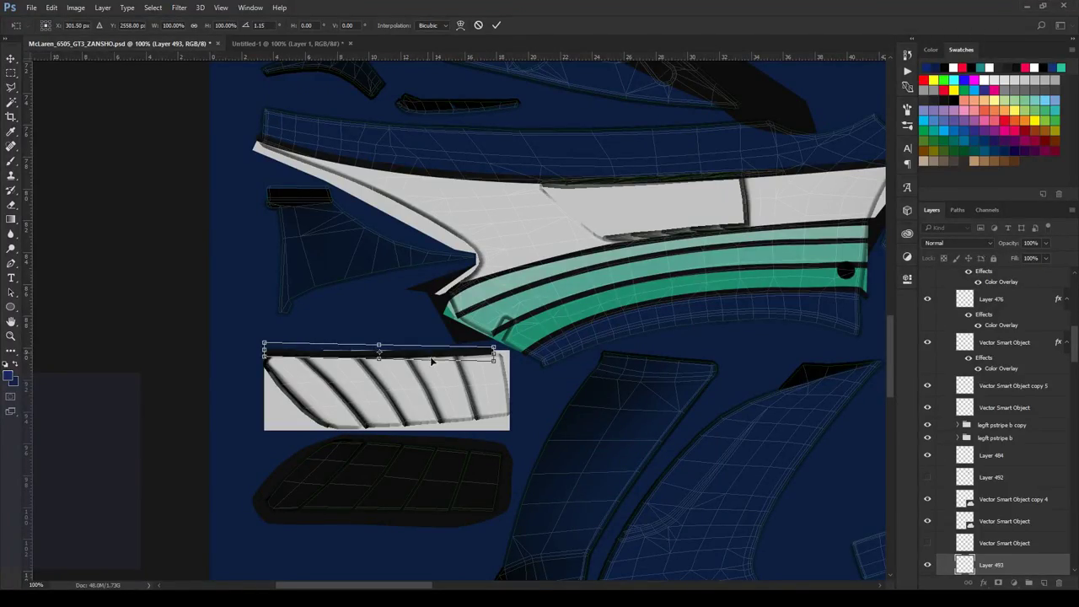
left_click_drag(431, 361, 434, 361)
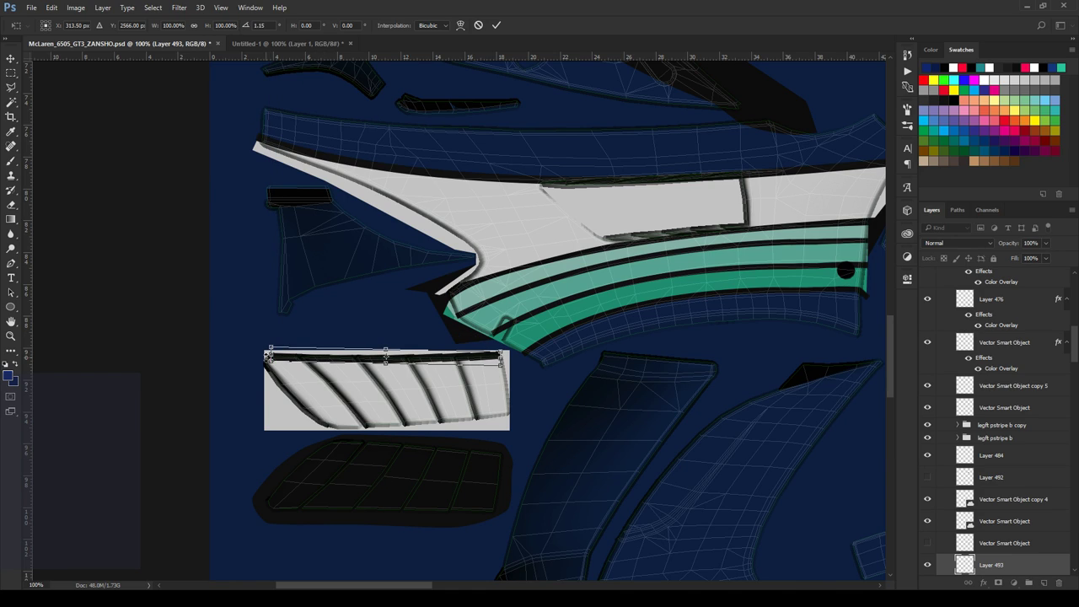
left_click_drag(271, 354, 260, 355)
left_click_drag(501, 360, 515, 336)
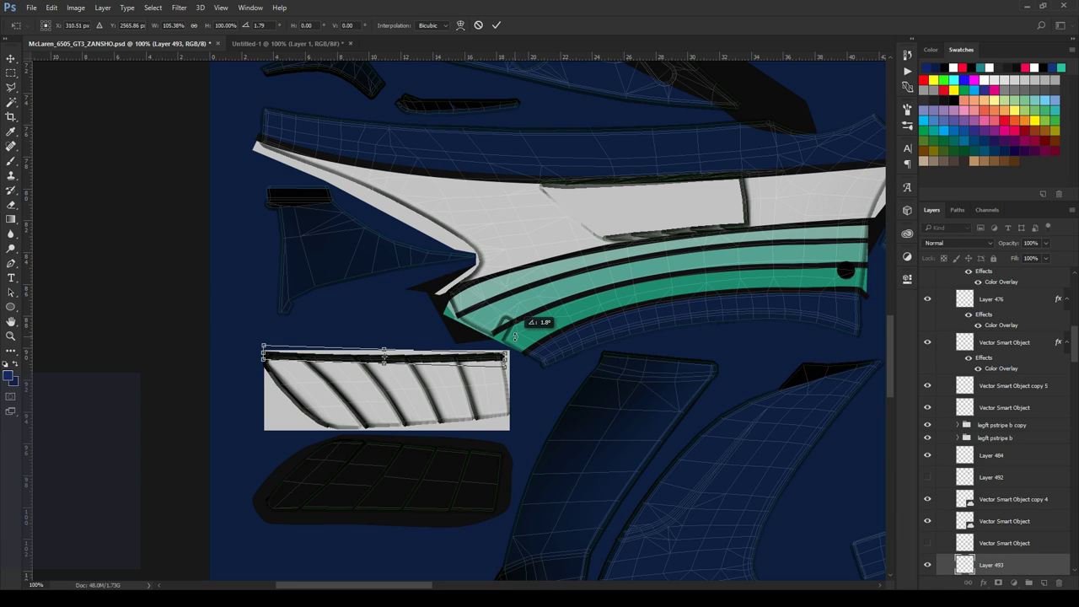
left_click(496, 25)
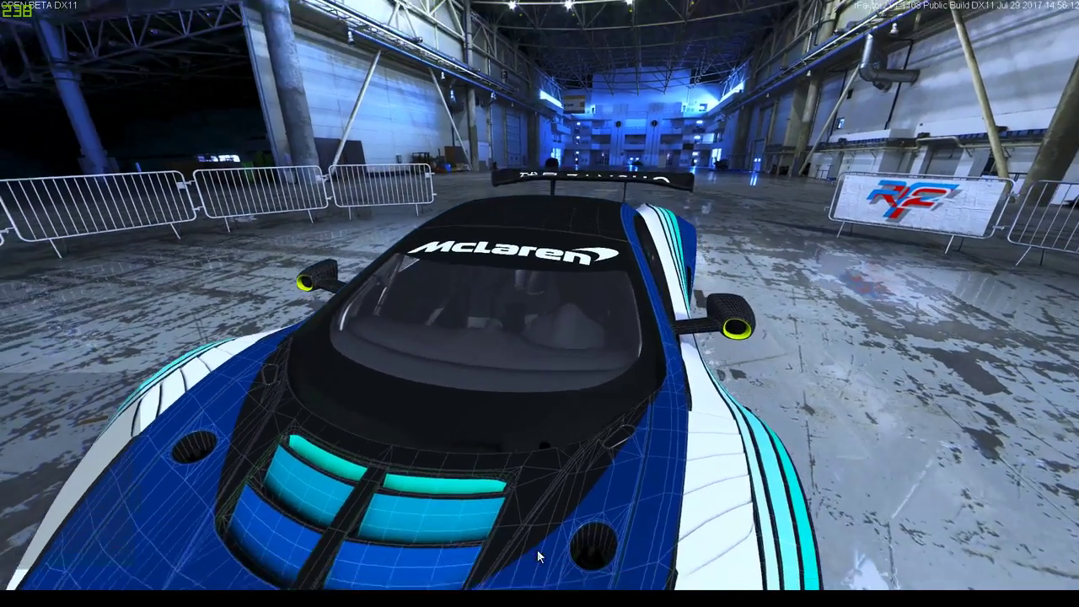
Step: Check the front fenders in rFactor 2, and back in Photoshop scale the louvre panel's black line to 95.45% height
mouse_move(538, 550)
left_mouse_down()
mouse_move(421, 544)
mouse_move(554, 537)
mouse_move(546, 532)
left_mouse_up()
key("alt+Tab")
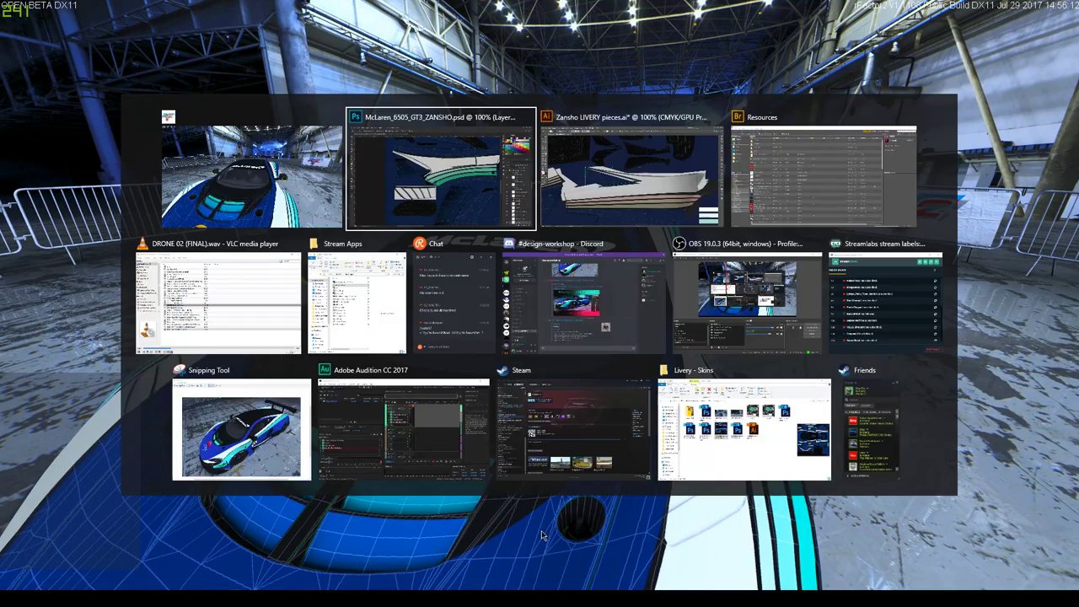
left_click(399, 371)
left_click(401, 374)
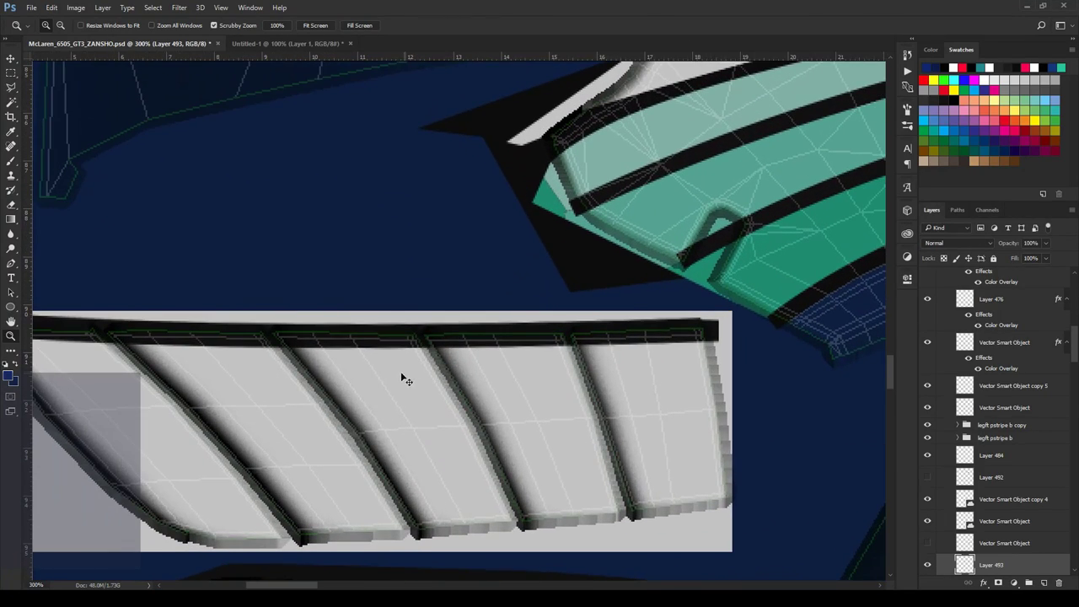
key("ctrl+t")
left_click_drag(355, 350, 355, 348)
left_click_drag(281, 229, 464, 216)
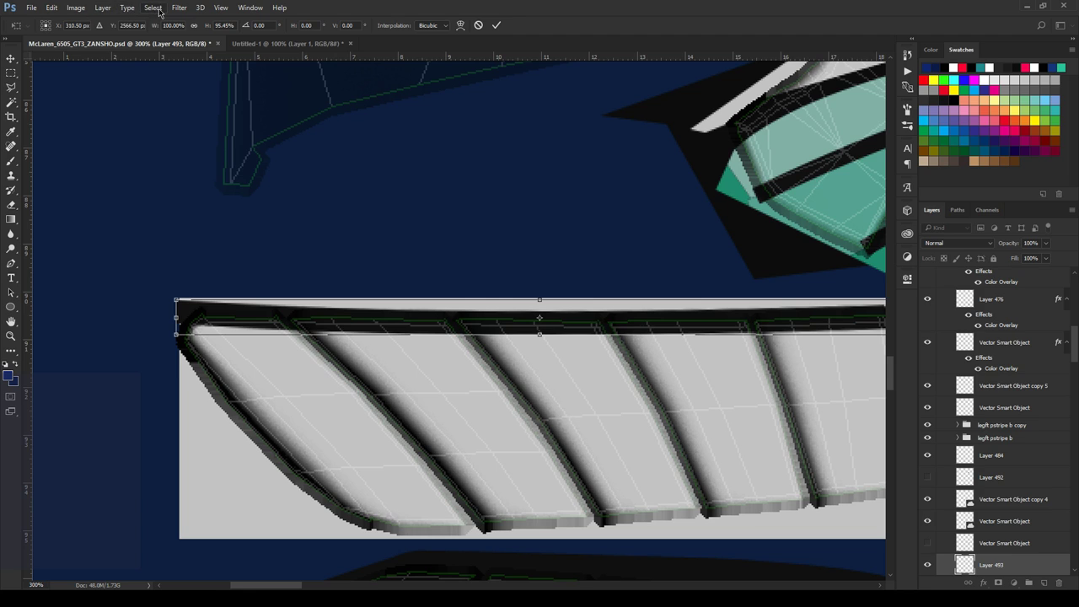
Step: Distort and warp the black line to follow the louvre panel's upper edge, reducing its height to about 88%
left_click(85, 9)
mouse_move(51, 8)
mouse_move(99, 246)
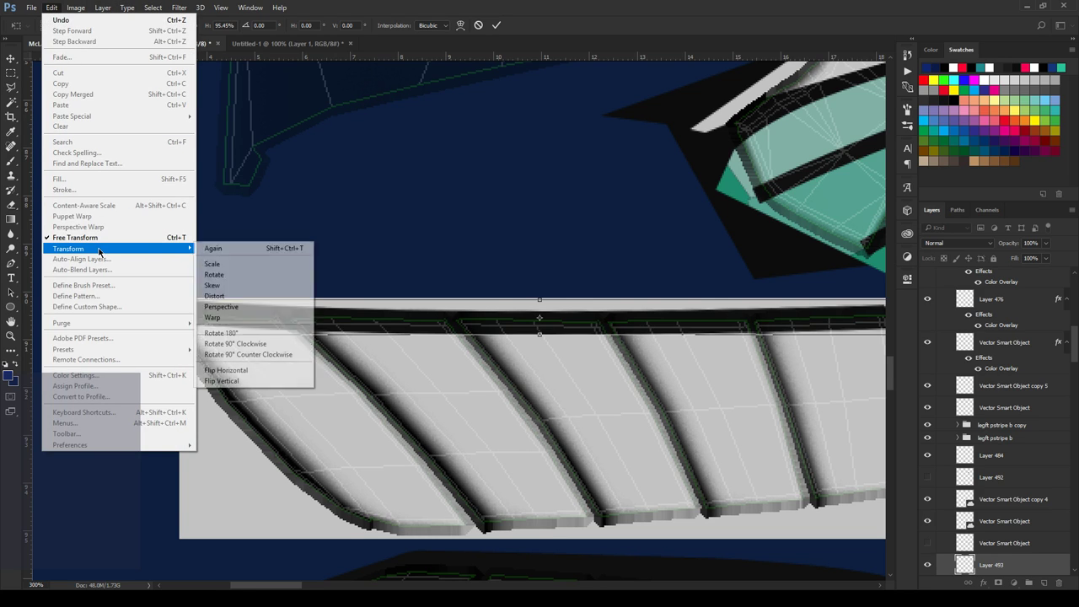
left_click(214, 296)
left_click_drag(174, 317, 170, 321)
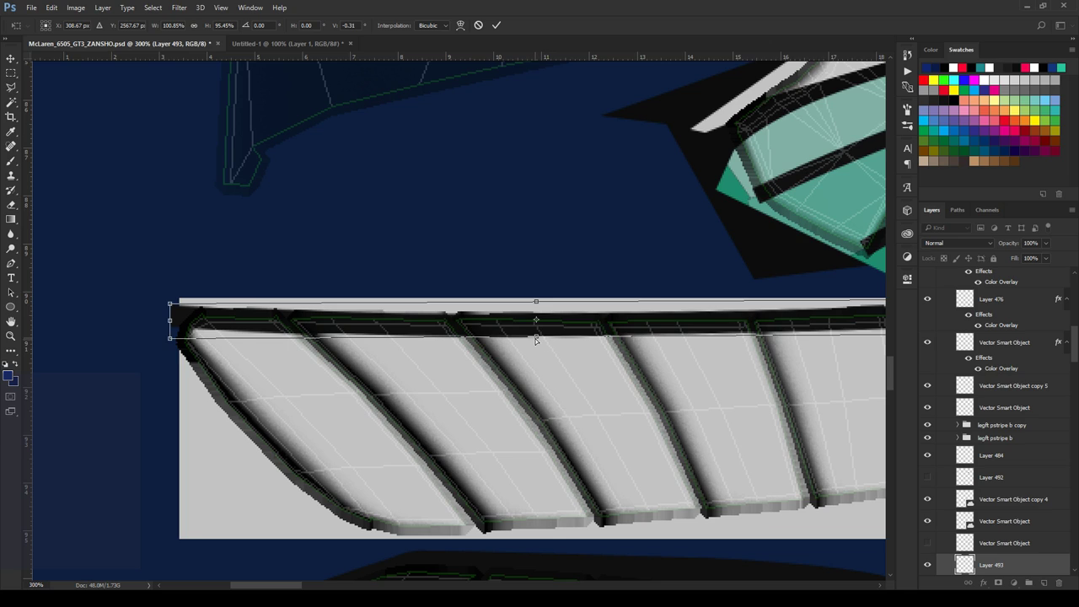
left_click_drag(535, 339, 536, 335)
left_click_drag(170, 309, 171, 340)
left_click_drag(649, 238, 665, 196)
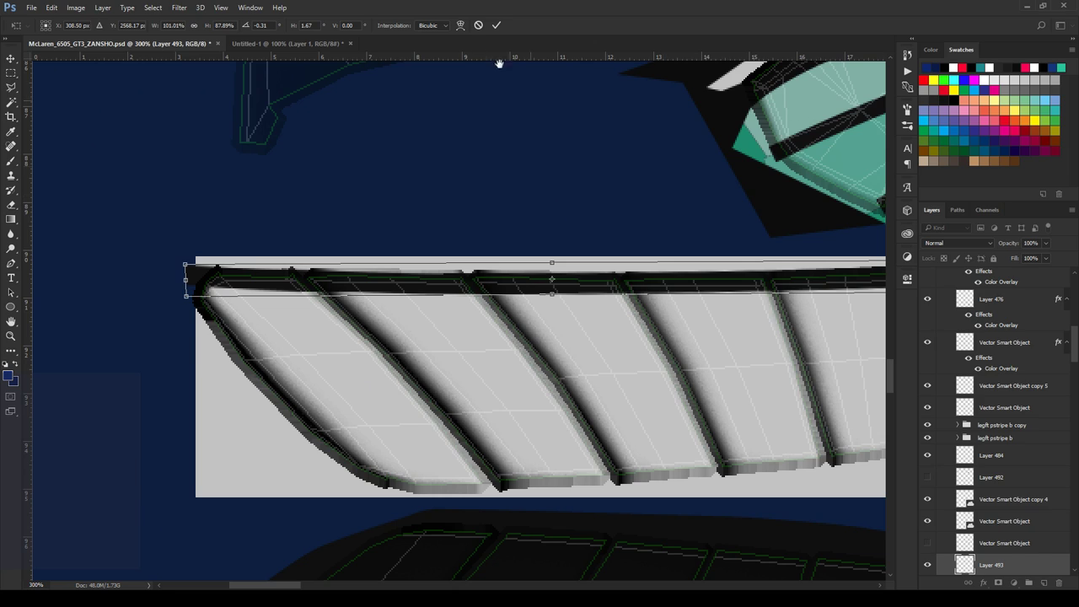
left_click(459, 25)
left_click_drag(190, 281, 186, 266)
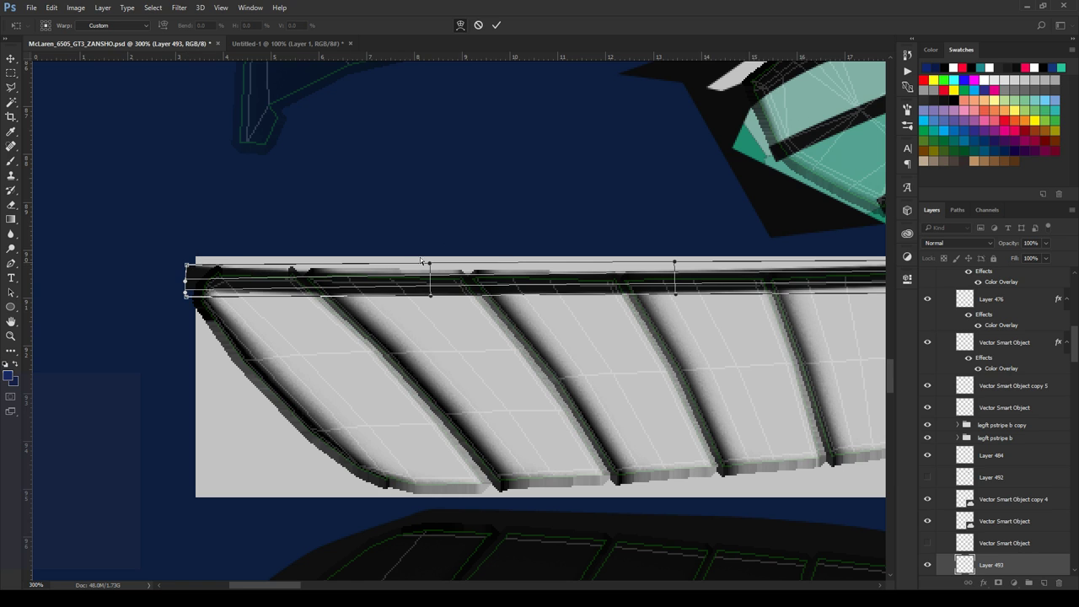
left_click(497, 26)
Step: Duplicate the black line, flip the copy vertically and align it along the lower edge of the opposite louvre panel
left_click(548, 233, "alt")
left_click(548, 232, "alt")
left_click(548, 233, "alt")
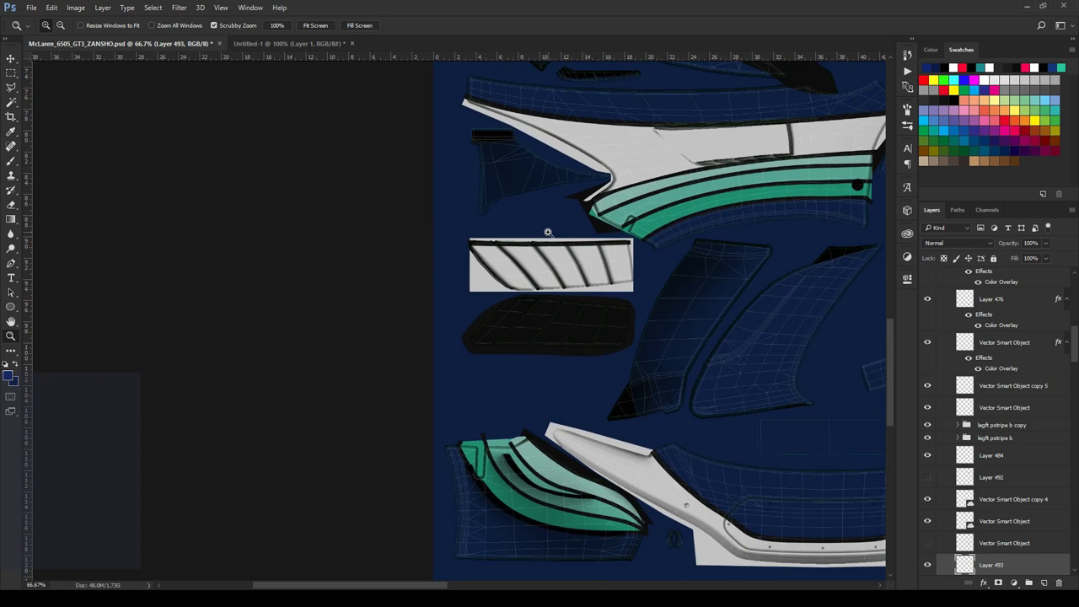
left_click_drag(579, 212, 533, 325)
left_click_drag(484, 453, 479, 107)
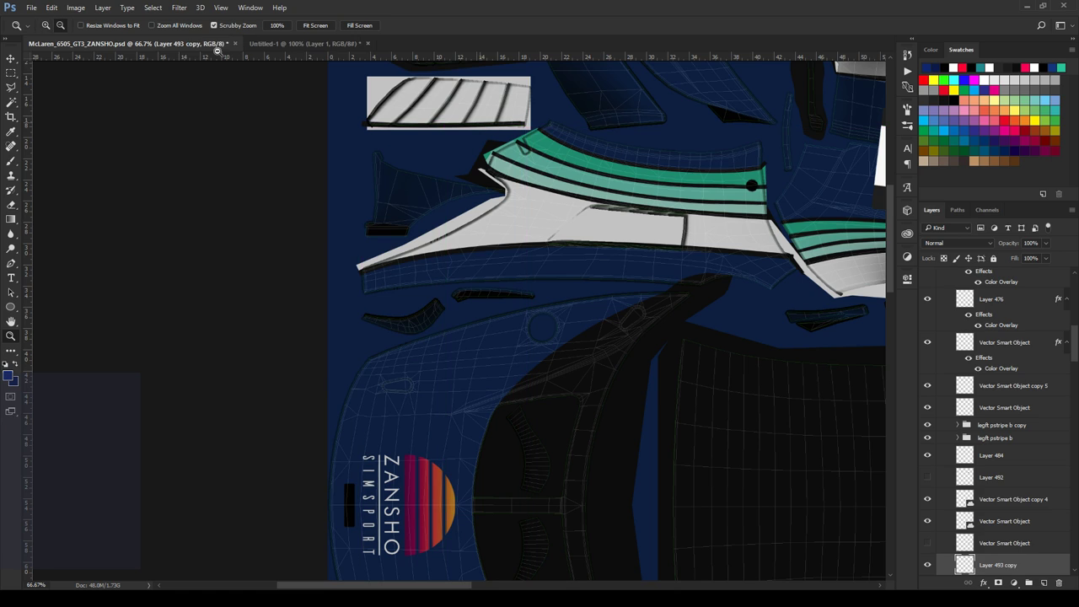
left_click(51, 8)
mouse_move(126, 248)
left_click(278, 381)
left_click_drag(500, 128, 573, 129)
left_click_drag(399, 109, 561, 259)
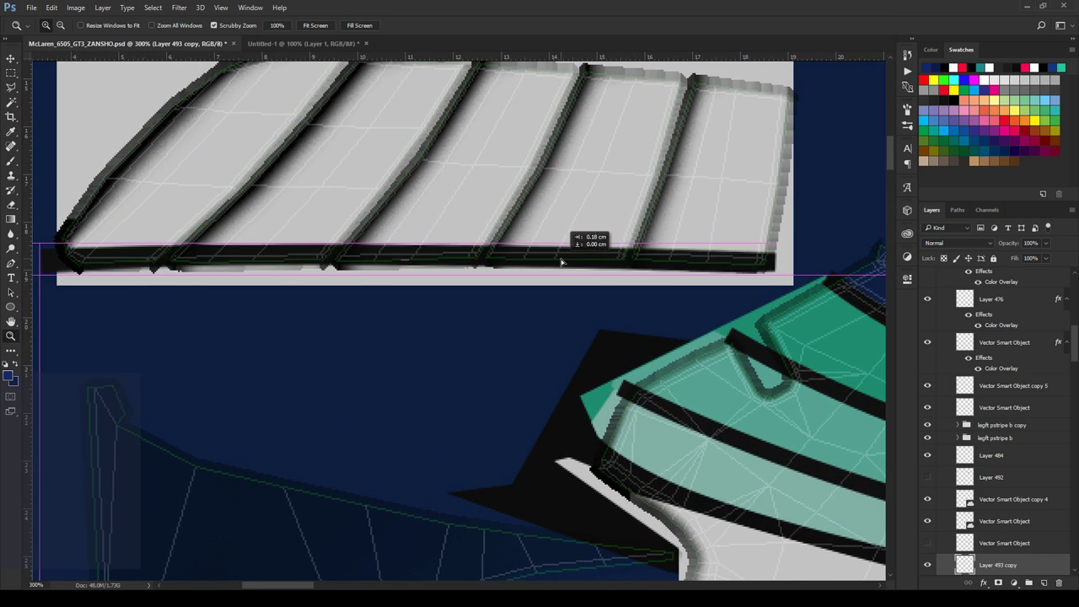
Step: Examine the livery layout and the white rear side panel around its pointed cut-out
left_click(336, 280, "alt")
left_click(335, 280, "alt")
left_click(335, 280, "alt")
left_click(335, 280, "alt")
left_click(336, 280, "alt")
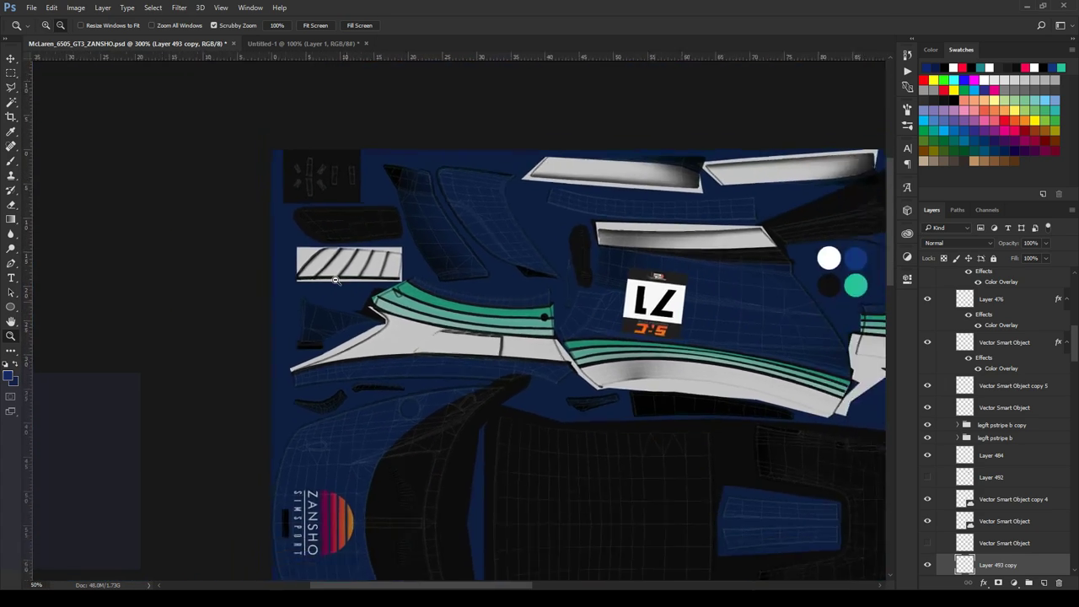
left_click(336, 280, "alt")
left_click(658, 411)
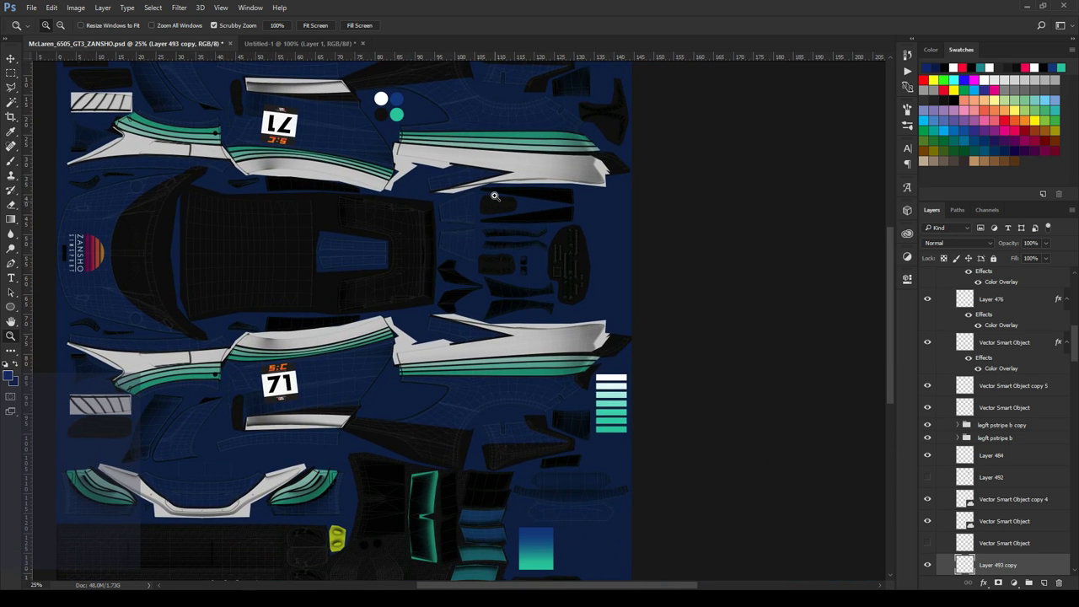
left_click(493, 193)
left_click(515, 139)
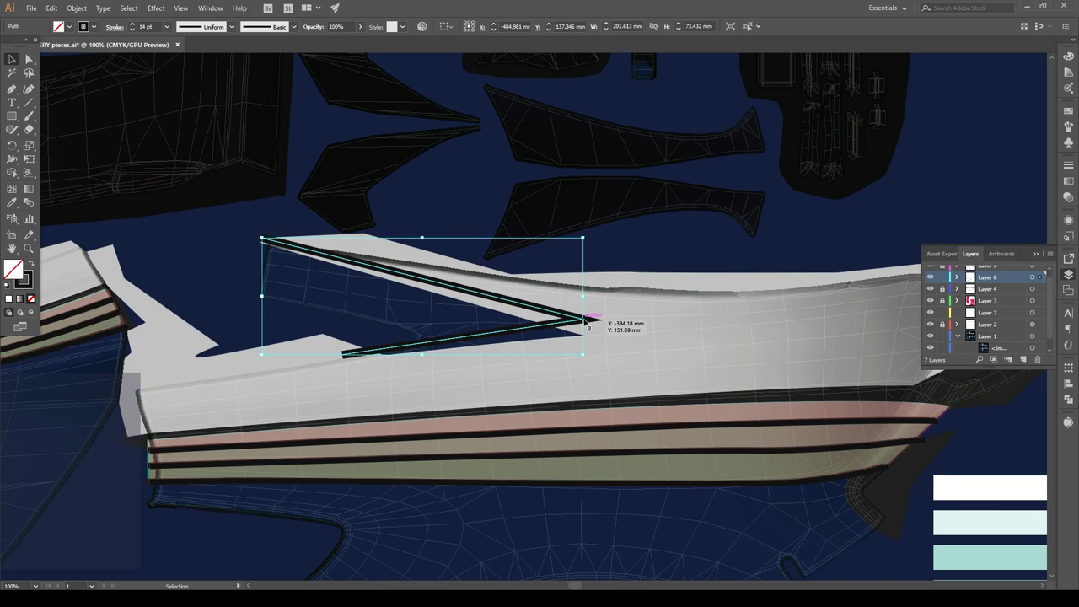
Step: In Illustrator, delete the upper end anchor of the black V-shaped path on the white rear side panel
key("p")
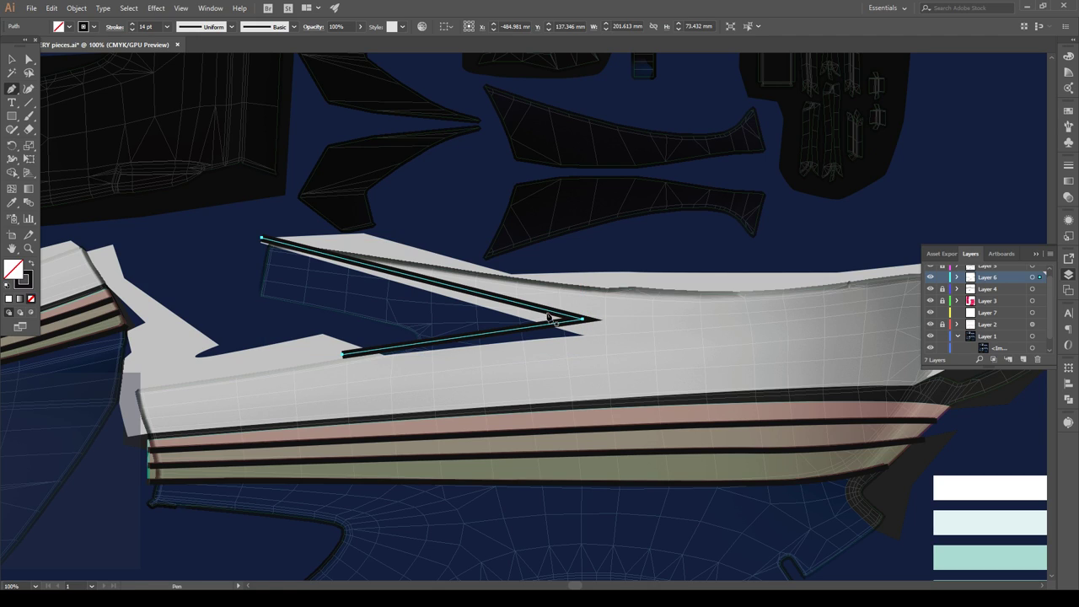
key("a")
key("v")
left_click(271, 257)
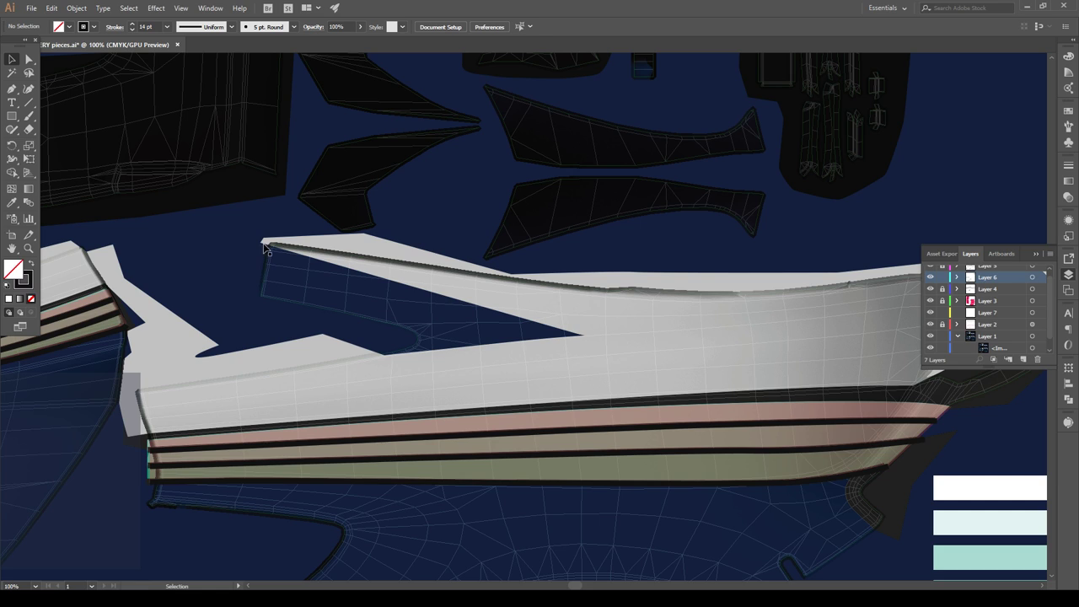
left_click(268, 246)
left_click(29, 59)
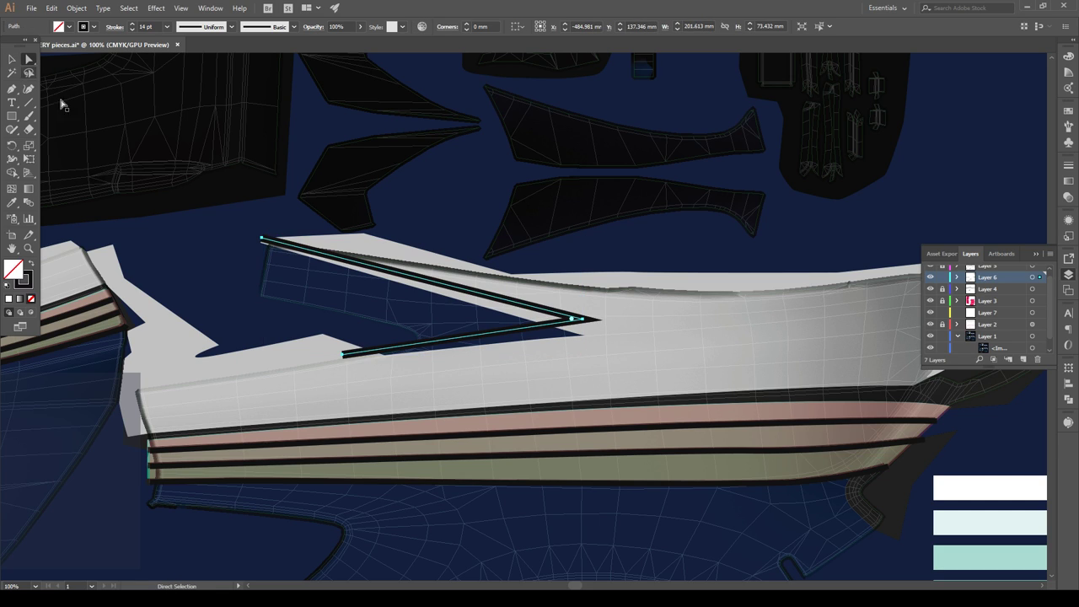
left_click(262, 239)
key("Delete")
Step: Extend the remaining black line by moving its end anchor to the white side panel's upper rear edge
left_click_drag(582, 322, 853, 279)
left_click_drag(855, 356, 716, 317)
left_click_drag(716, 243, 763, 238)
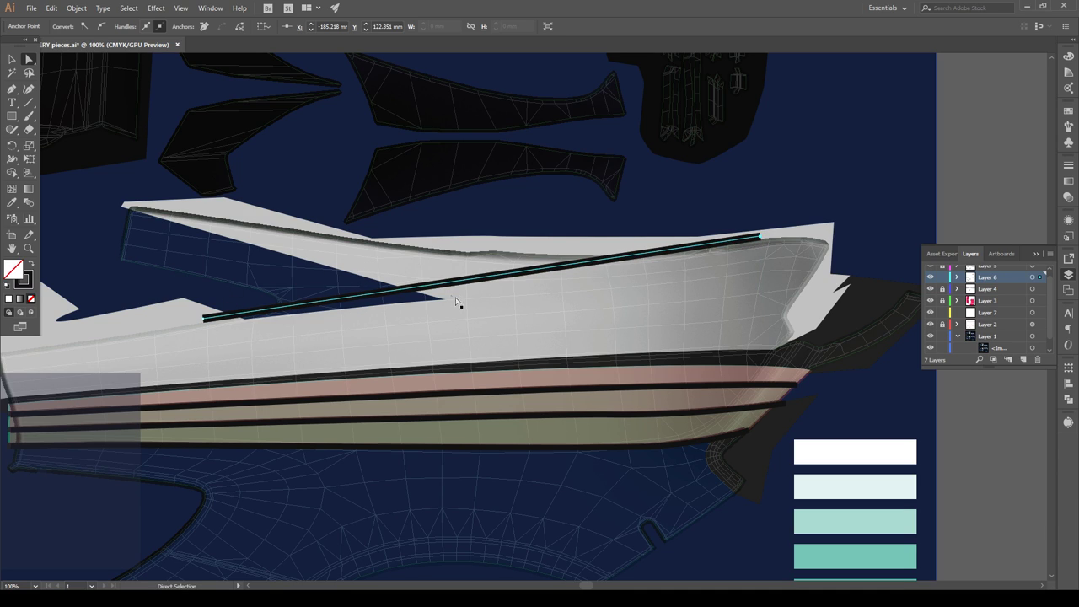
key("v")
left_click(547, 328)
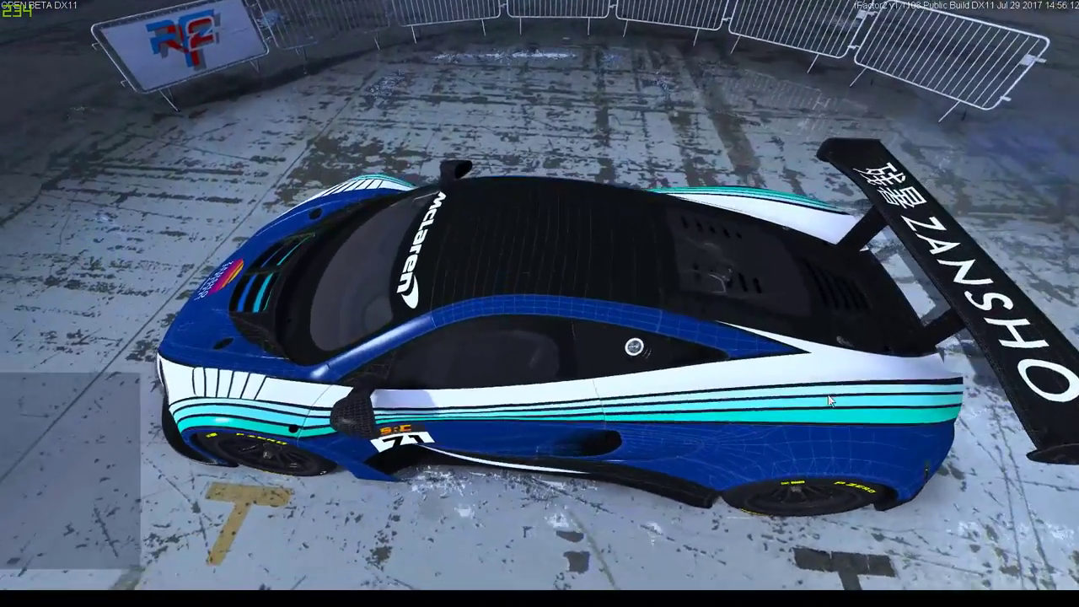
Step: Examine the rear shoulder and white rear side panel of the car in rFactor 2 from several angles
left_click_drag(829, 395, 841, 452)
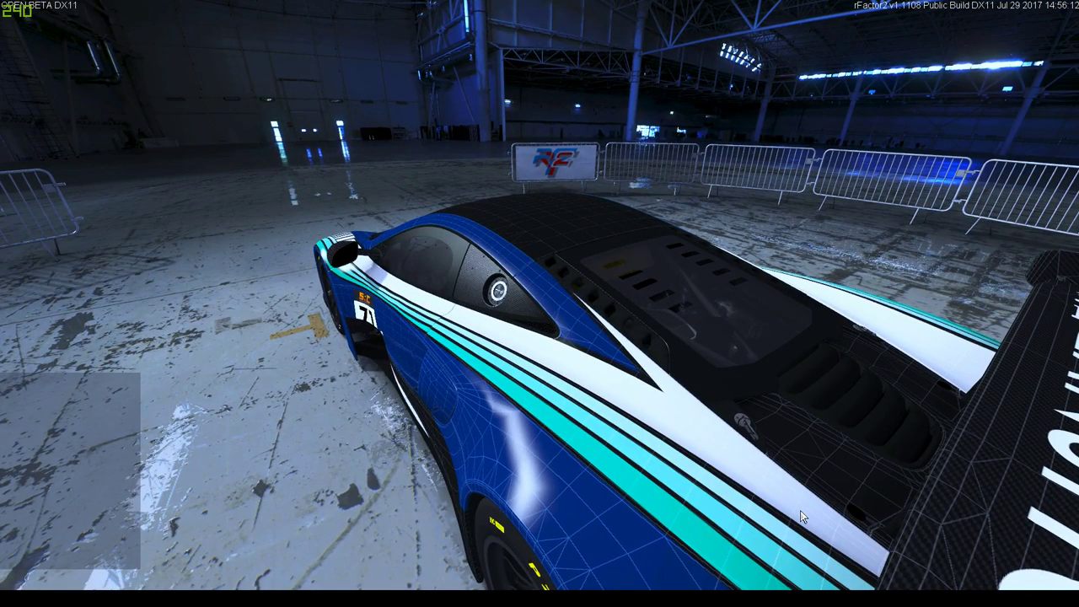
left_click_drag(805, 514, 868, 486)
key("alt+Tab")
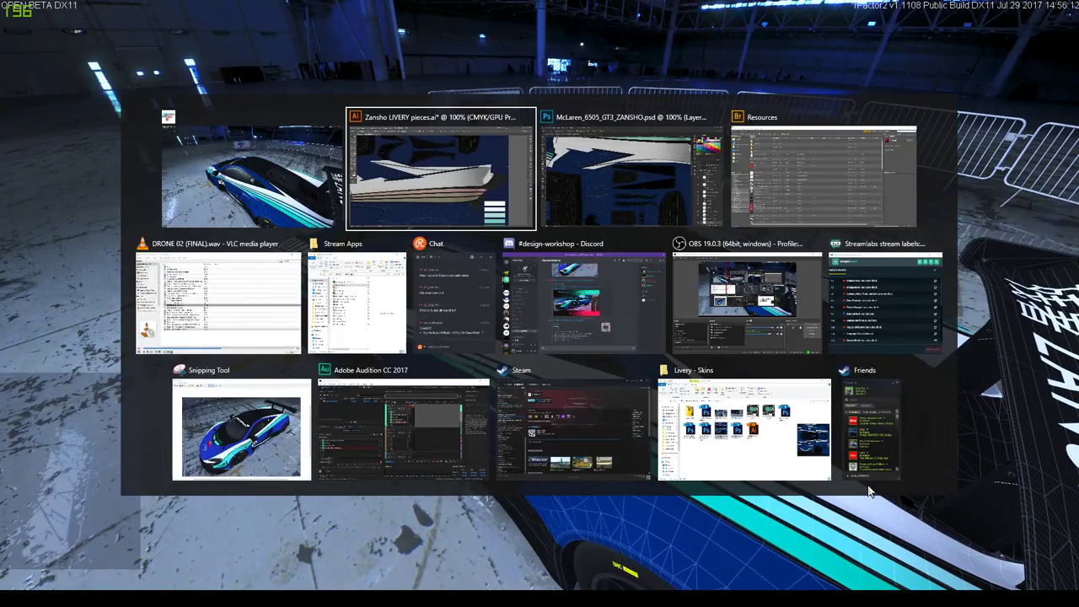
left_click_drag(761, 238, 812, 241)
Step: In Illustrator, select and copy the extended black line on the white rear side panel
key("v")
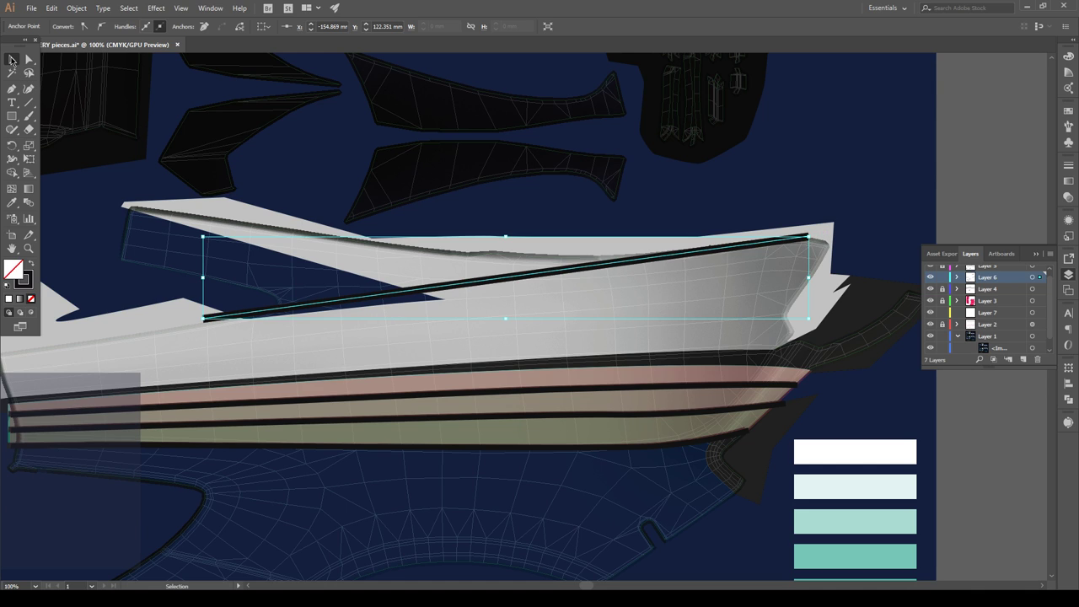
left_click(295, 264)
left_click(327, 302, "ctrl")
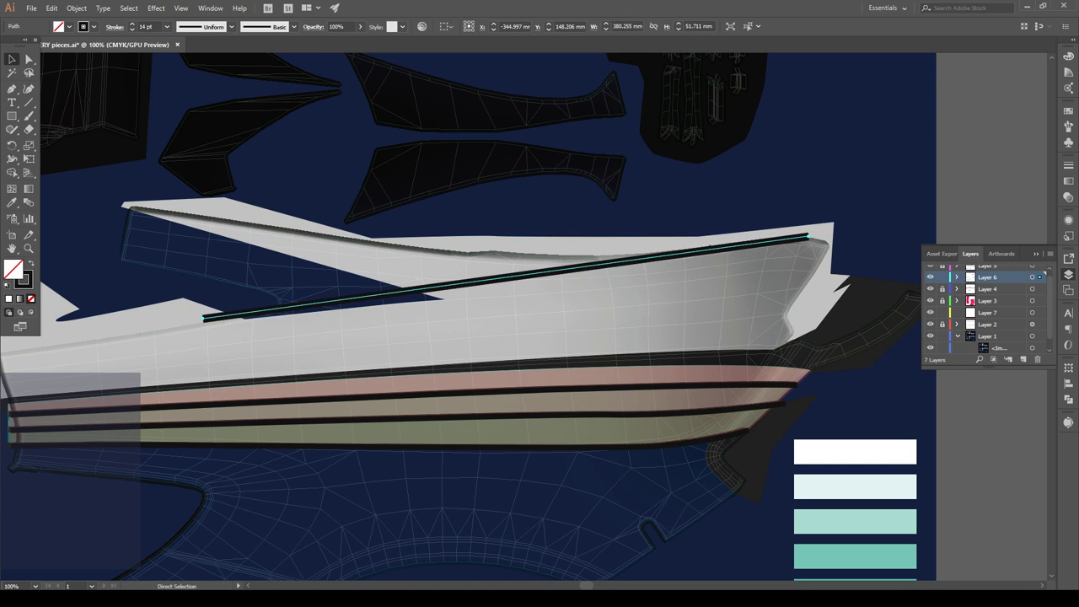
Step: In Photoshop, hide shading Layer 8 and the old black V-shaped outlines on both white rear side panels
key("alt+Tab")
left_click_drag(581, 508, 562, 344)
key("v")
left_click(447, 287)
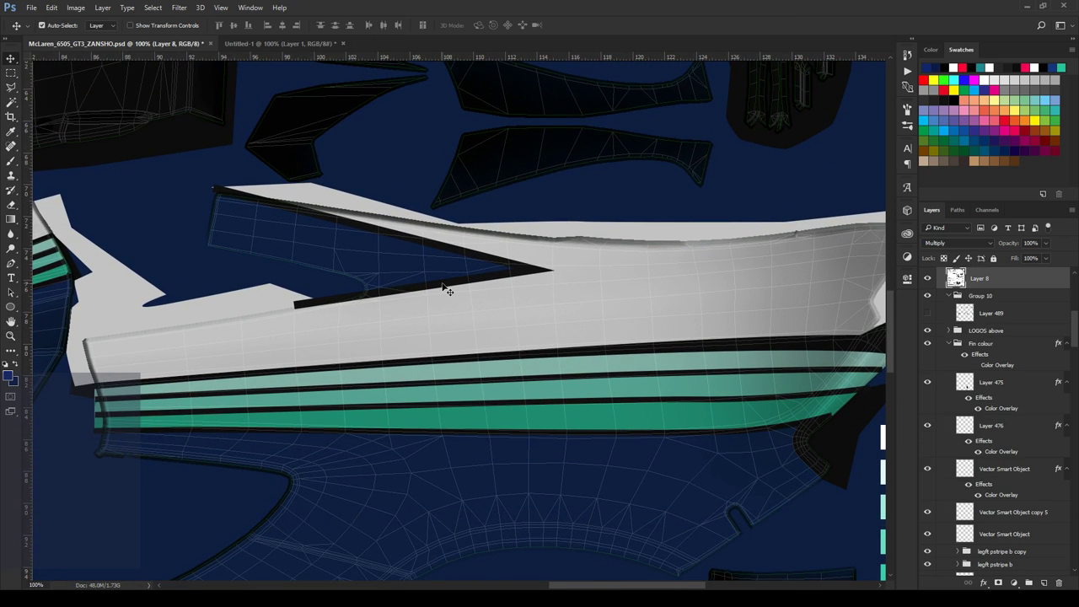
left_click(928, 278)
left_click(489, 296)
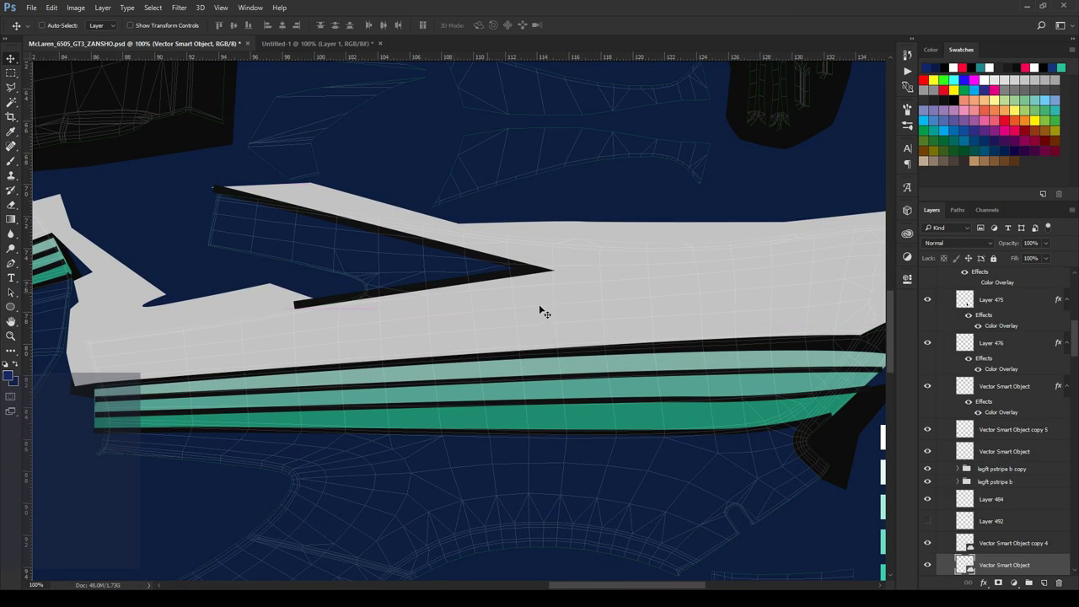
left_click(927, 565)
left_click(928, 544)
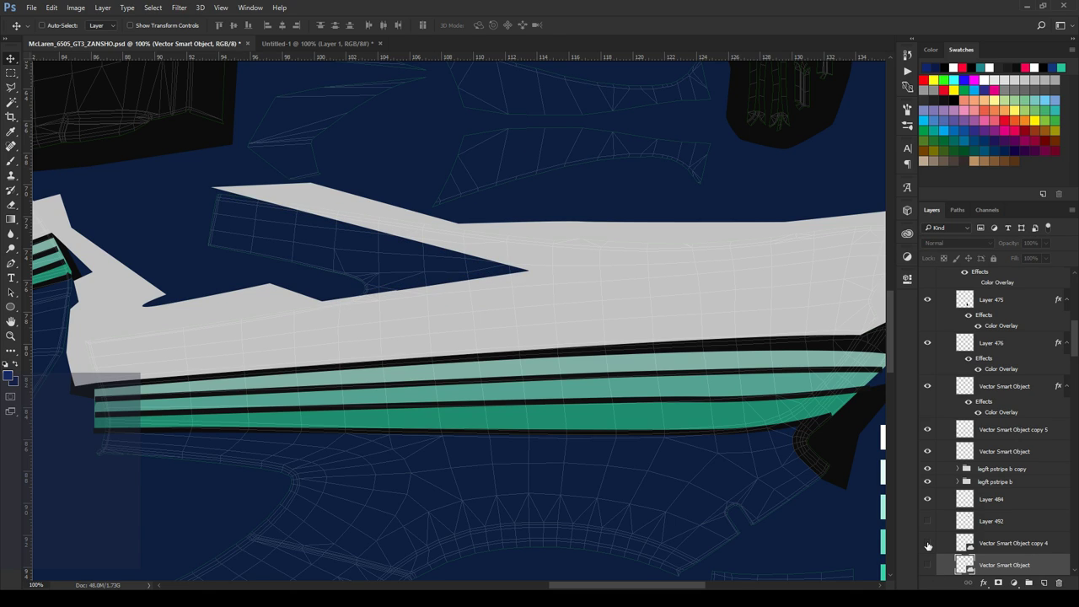
left_click(928, 544)
scroll(946, 550, "down", 2)
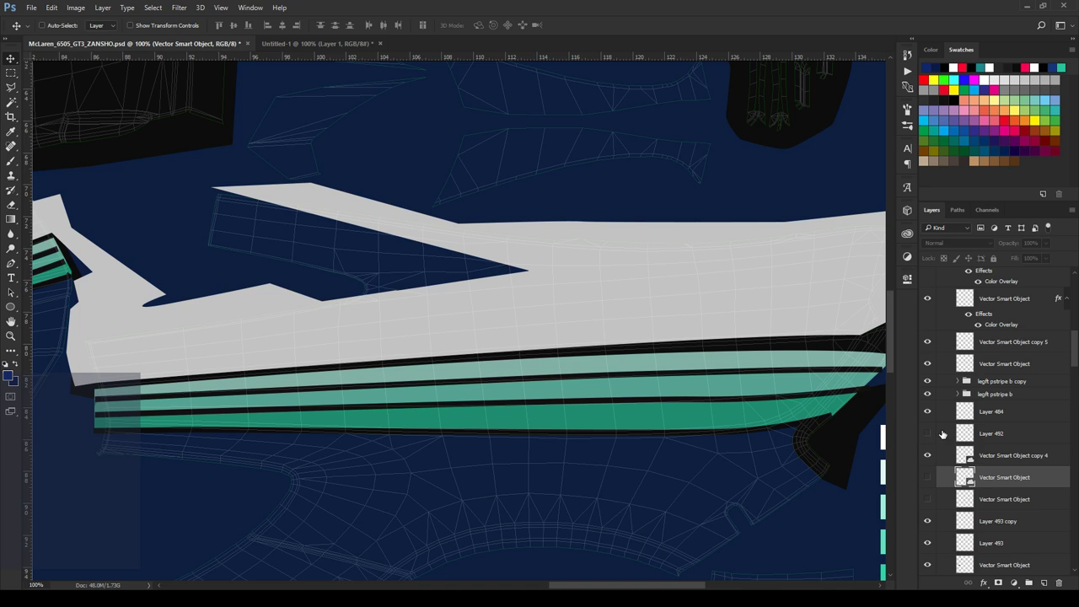
left_click_drag(535, 183, 532, 359)
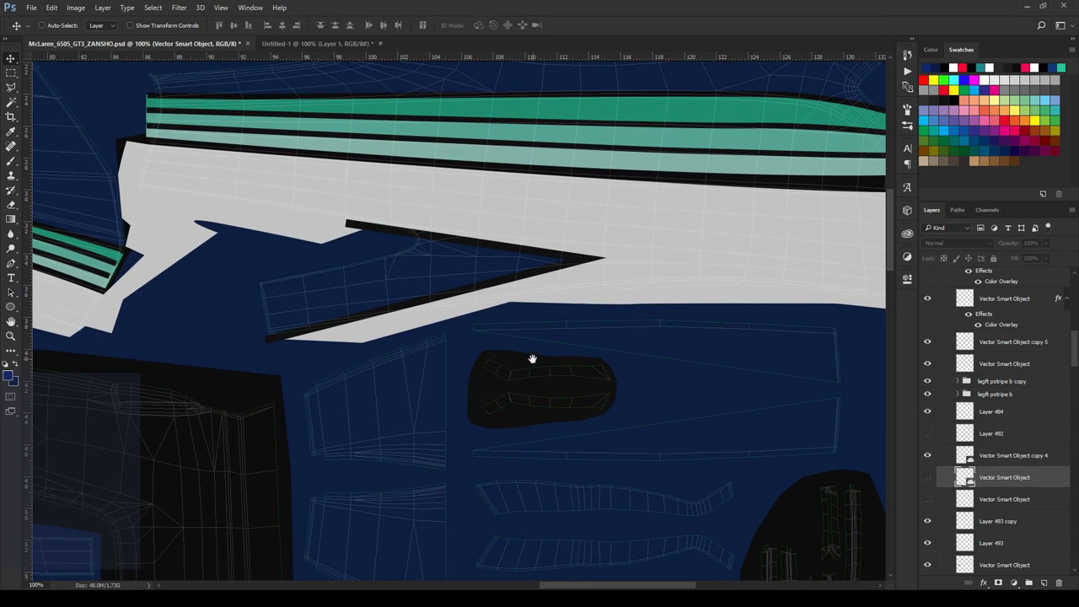
left_click(928, 457)
Step: Paste the black line as a smart object and place it diagonally across the white rear side panel
left_click_drag(708, 506, 593, 344)
left_click_drag(667, 371, 702, 462)
key("ctrl+v")
key("Up")
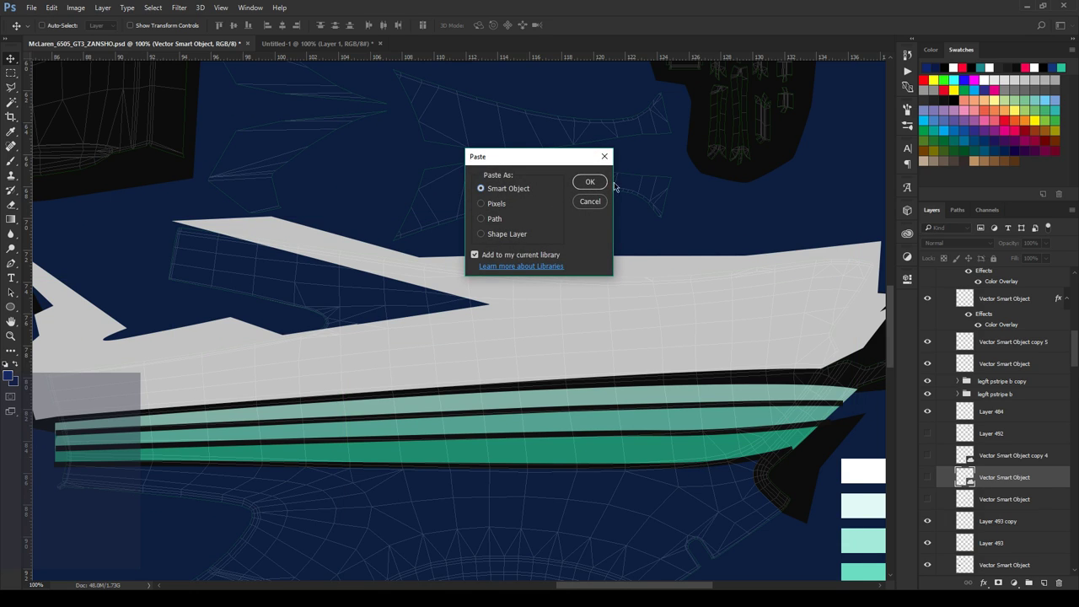
left_click(591, 182)
left_click_drag(547, 311, 579, 297)
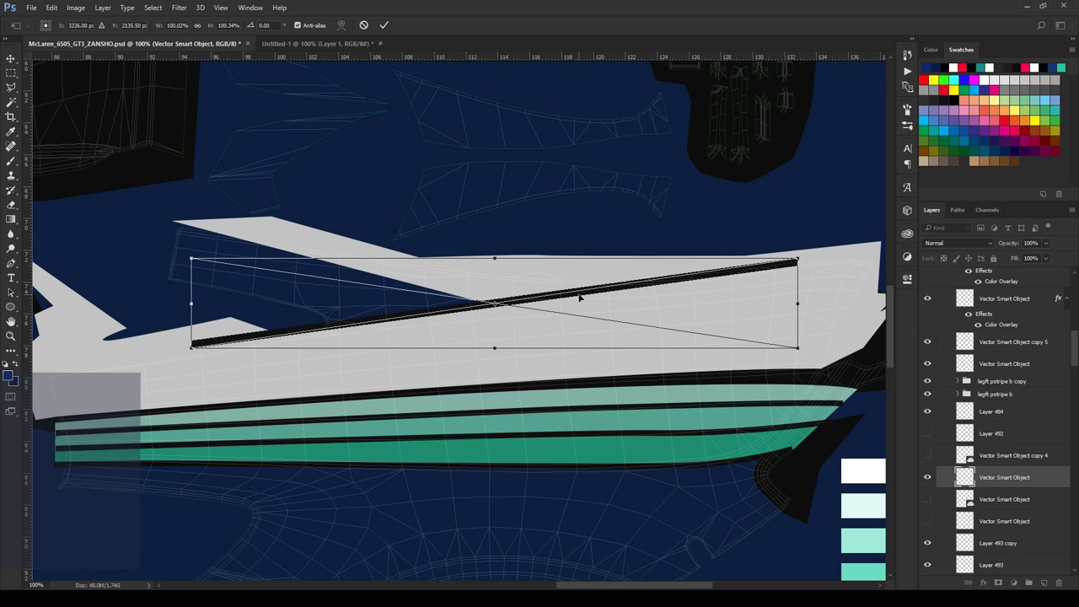
left_click(383, 25)
Step: Rotate the pasted black line by -0.42° to follow the wireframe edge of the rear side panel
key("z")
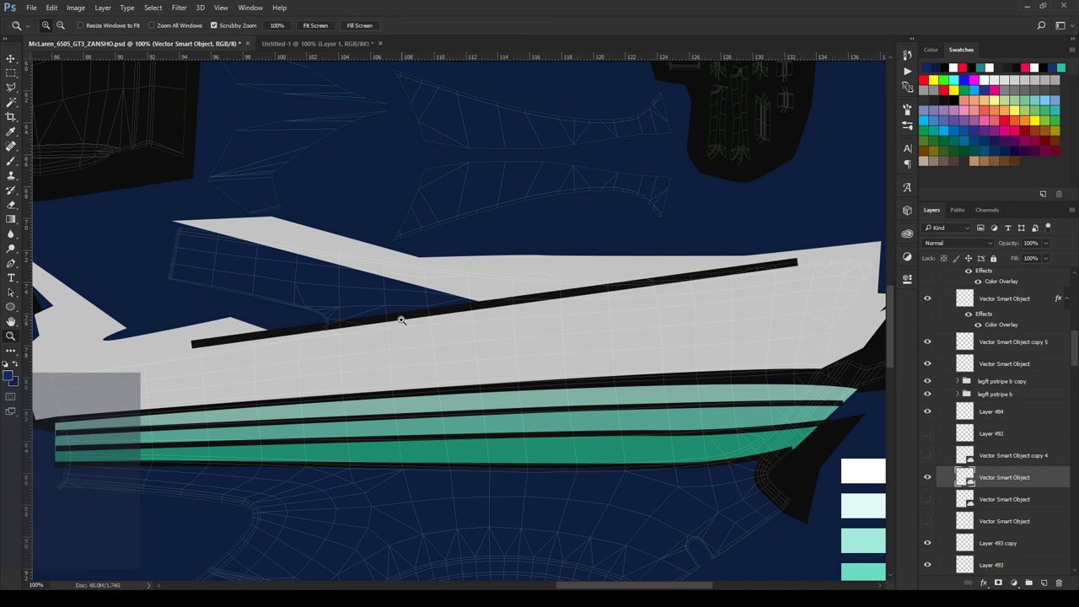
left_click(401, 321)
left_click_drag(430, 316, 429, 321)
left_click_drag(618, 251, 188, 356)
left_click_drag(563, 335, 628, 331)
left_click_drag(477, 366, 795, 231)
left_click_drag(337, 337, 675, 319)
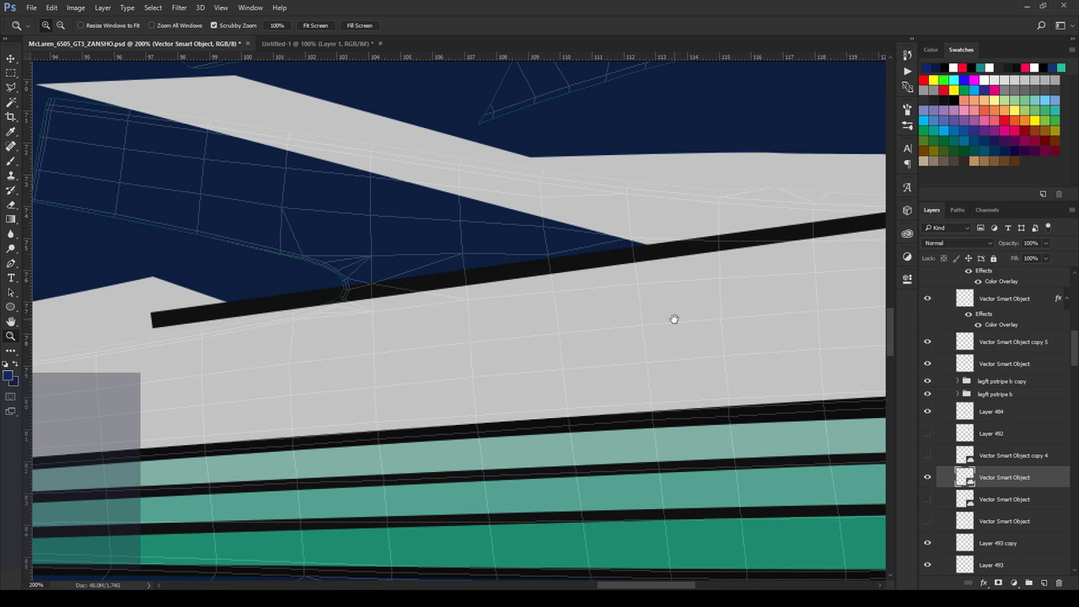
left_click_drag(765, 296, 90, 393)
key("ctrl+t")
left_click_drag(744, 212, 752, 207)
left_click_drag(340, 401, 869, 282)
left_click_drag(432, 335, 553, 325)
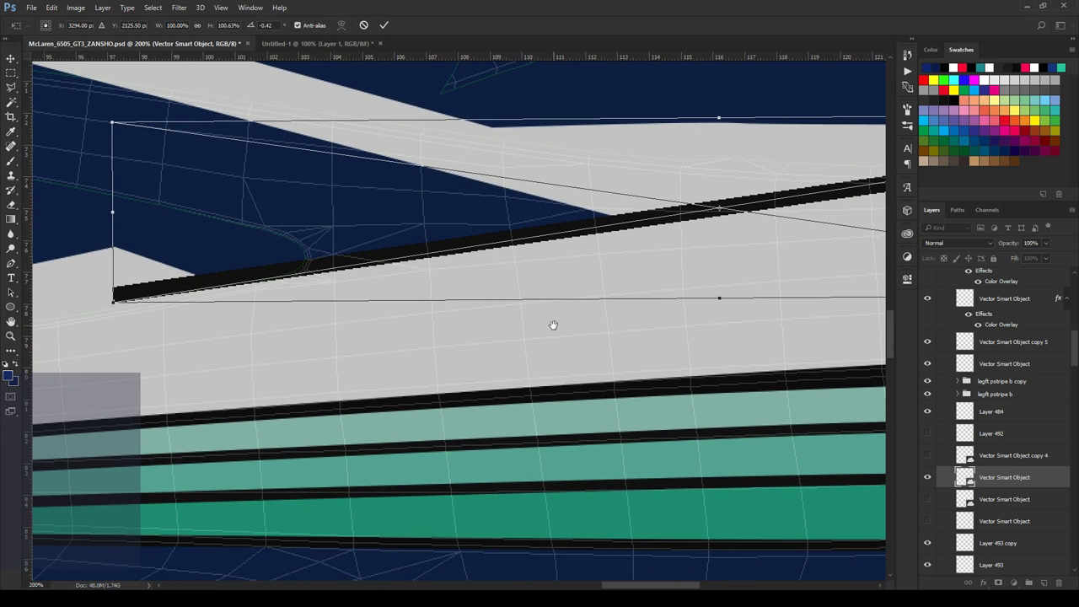
left_click_drag(682, 279, 163, 416)
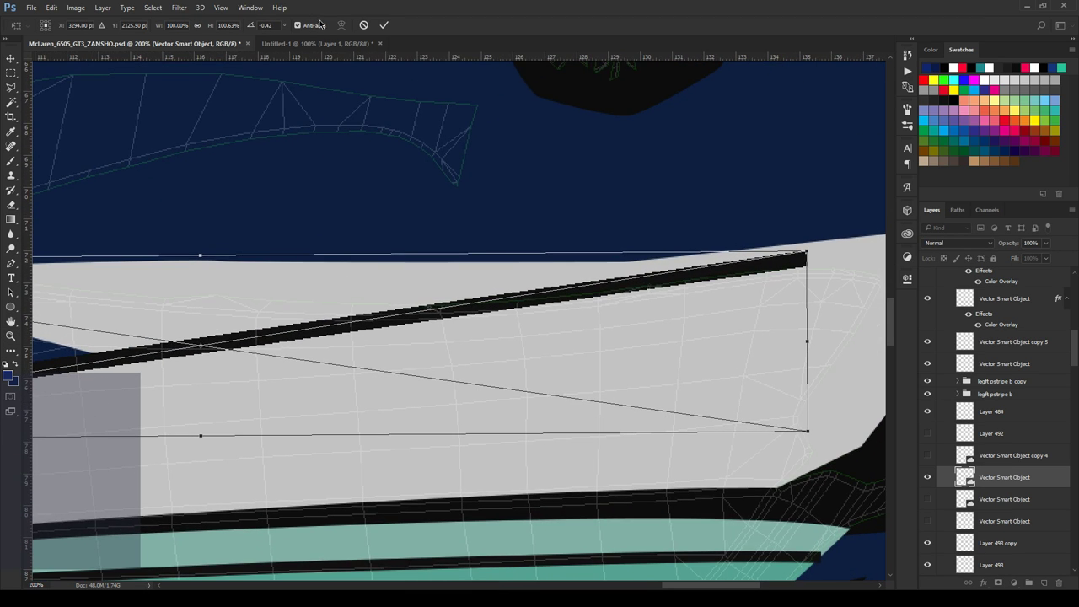
left_click(384, 25)
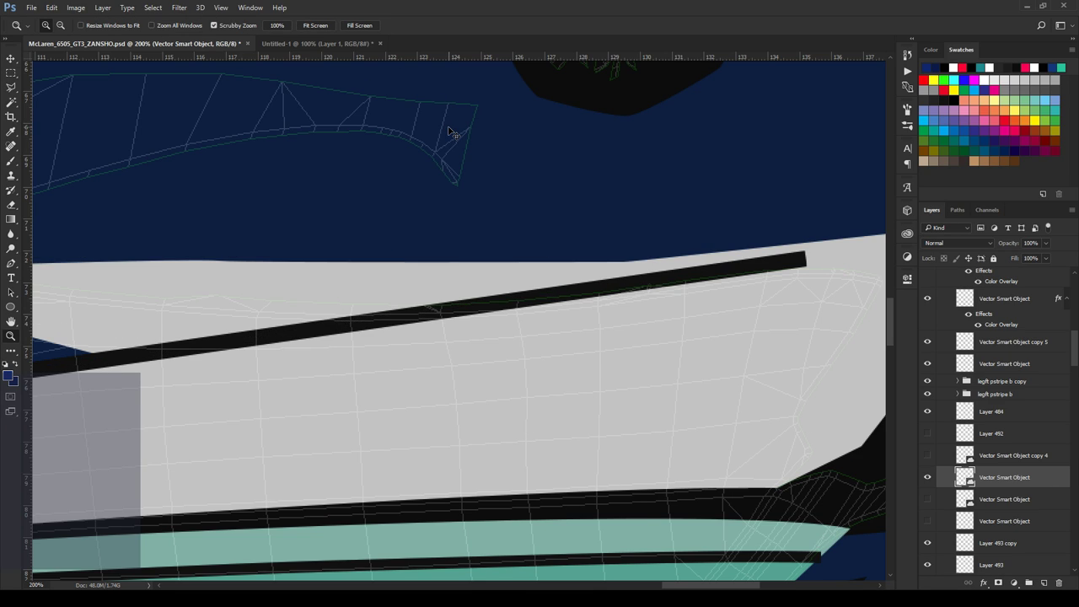
Step: Nudge the black line slightly down and to the right to align it with the panel's wireframe edge
key("ctrl+Down")
key("ctrl+Down")
key("ctrl+Right")
key("ctrl+Right")
key("ctrl+Right")
key("ctrl+Right")
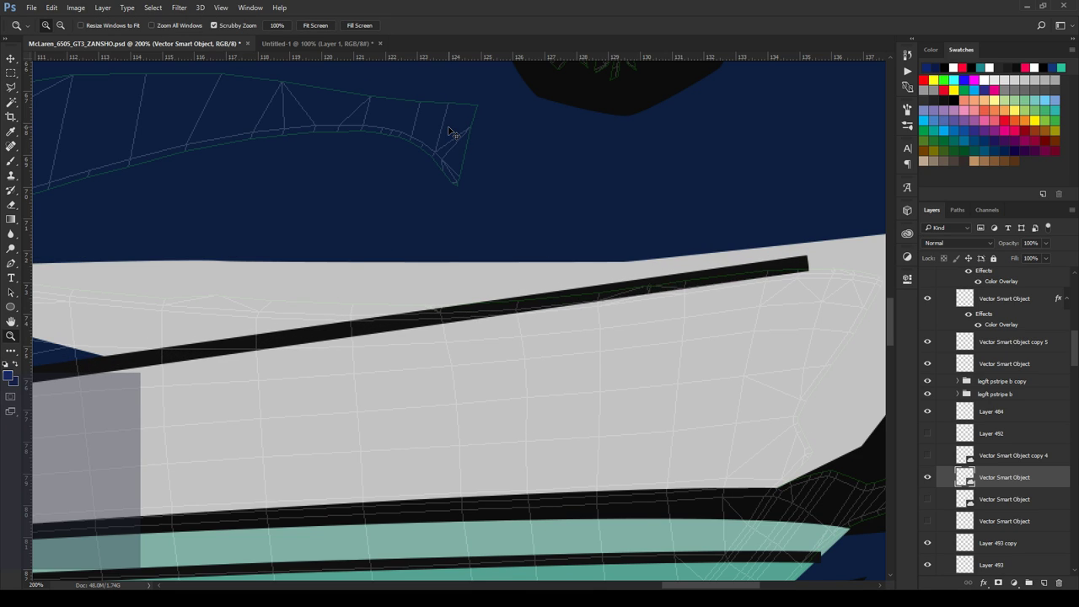
key("ctrl+Up")
key("ctrl+Right")
key("ctrl+Down")
key("ctrl+Down")
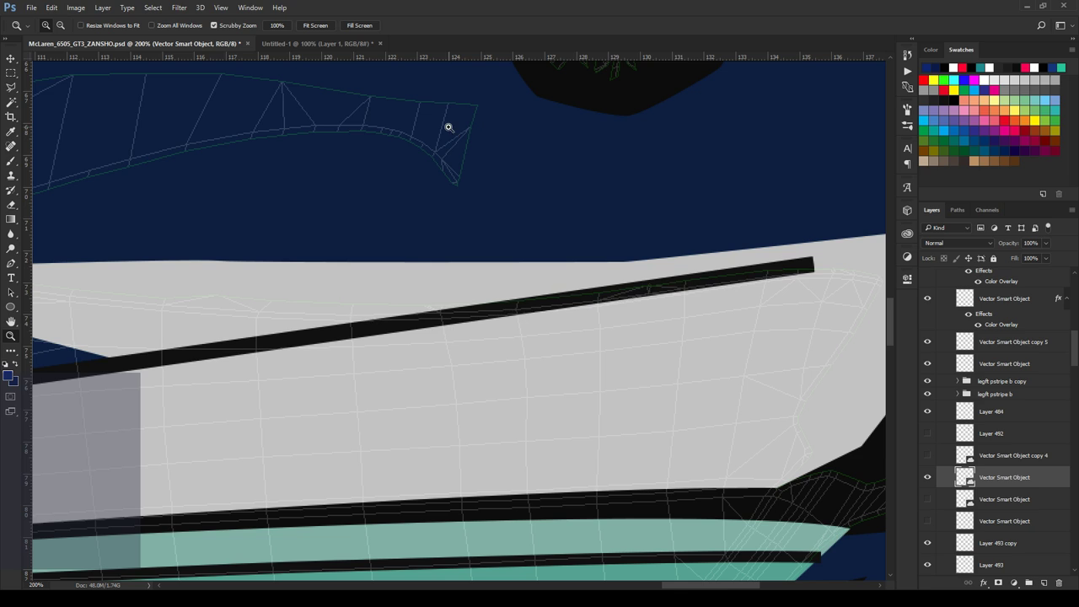
left_click_drag(355, 173, 800, 181)
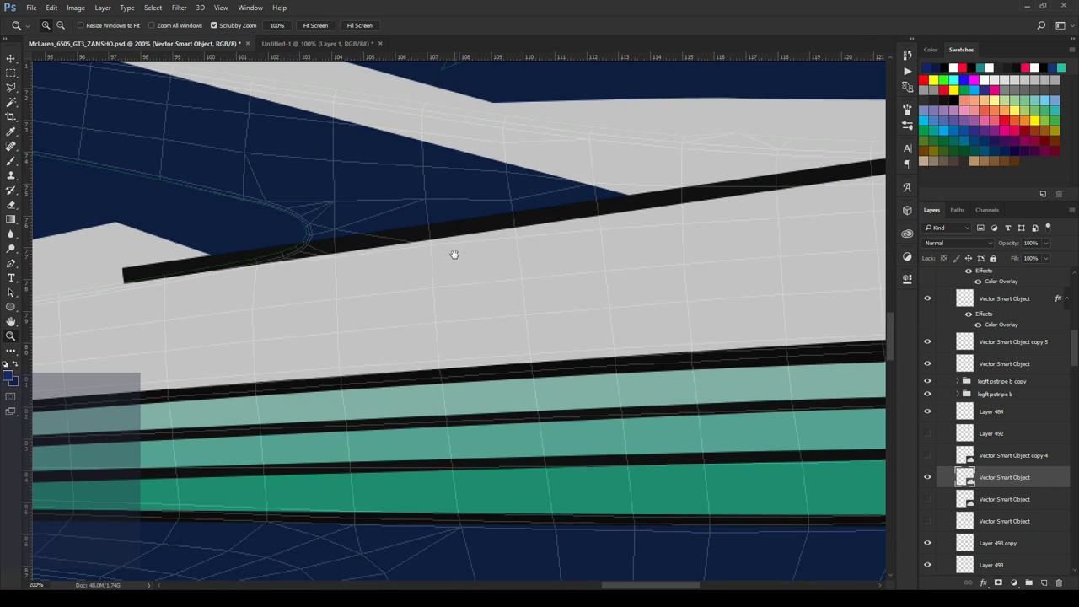
key("ctrl+Up")
Step: On Layer 427, lasso the white area above the black line with the Polygonal Lasso, delete it and deselect
left_click_drag(669, 176, 564, 312)
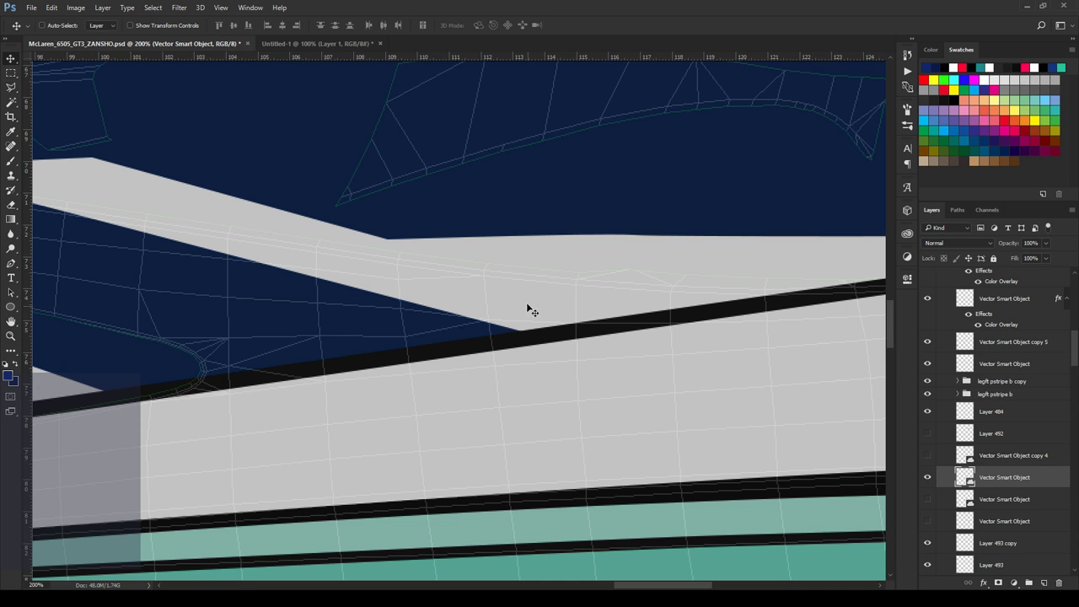
left_click(479, 310, "ctrl")
key("l")
mouse_move(365, 305)
left_mouse_down()
mouse_move(712, 274)
mouse_move(104, 275)
left_mouse_up()
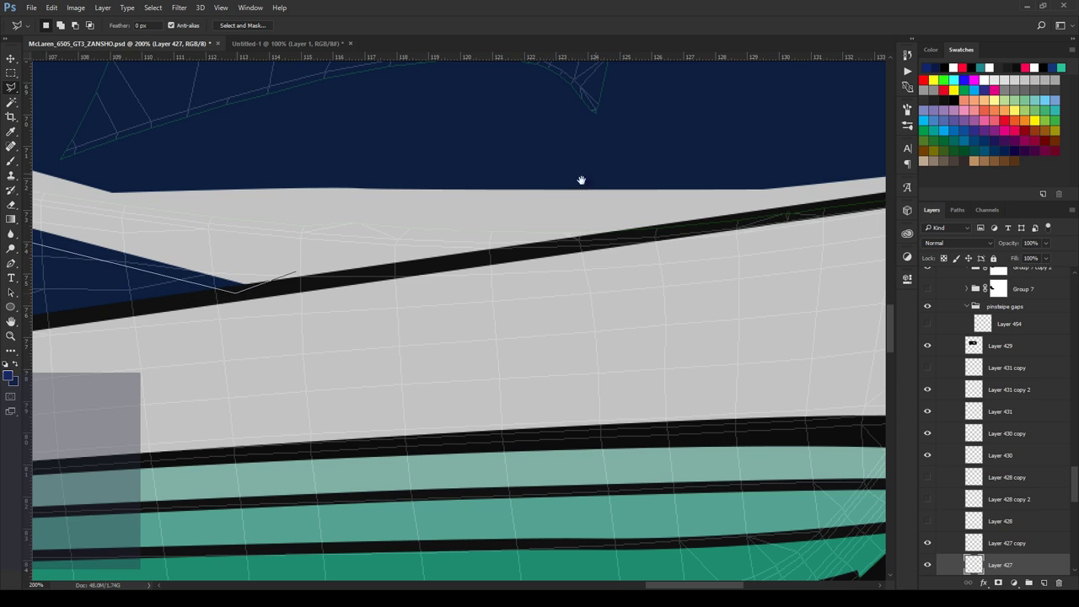
left_click_drag(878, 190, 467, 289)
left_click(650, 270)
left_click(604, 210)
mouse_move(228, 226)
left_mouse_down()
mouse_move(780, 227)
mouse_move(994, 208)
left_mouse_up()
double_click(132, 167)
key("Delete")
key("ctrl+d")
Step: Duplicate the black line onto the opposite white rear side panel and flip the copy vertically
key("z")
left_click_drag(579, 371, 456, 371)
left_click_drag(582, 322, 397, 373)
key("v")
left_click(393, 438)
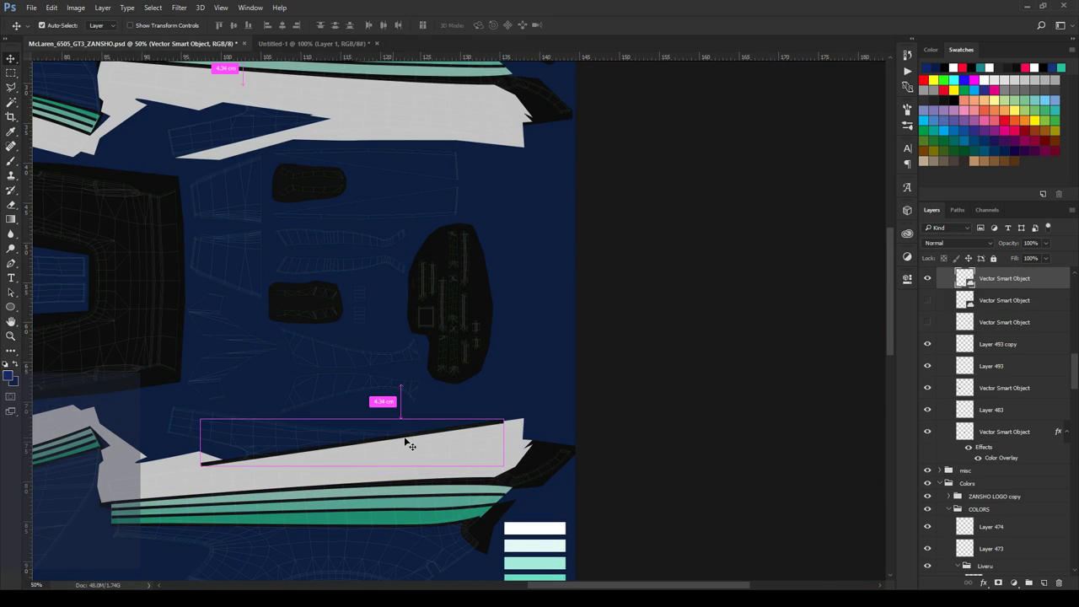
left_click_drag(307, 253, 376, 340)
left_click_drag(453, 525, 453, 204, "alt")
left_click(51, 8)
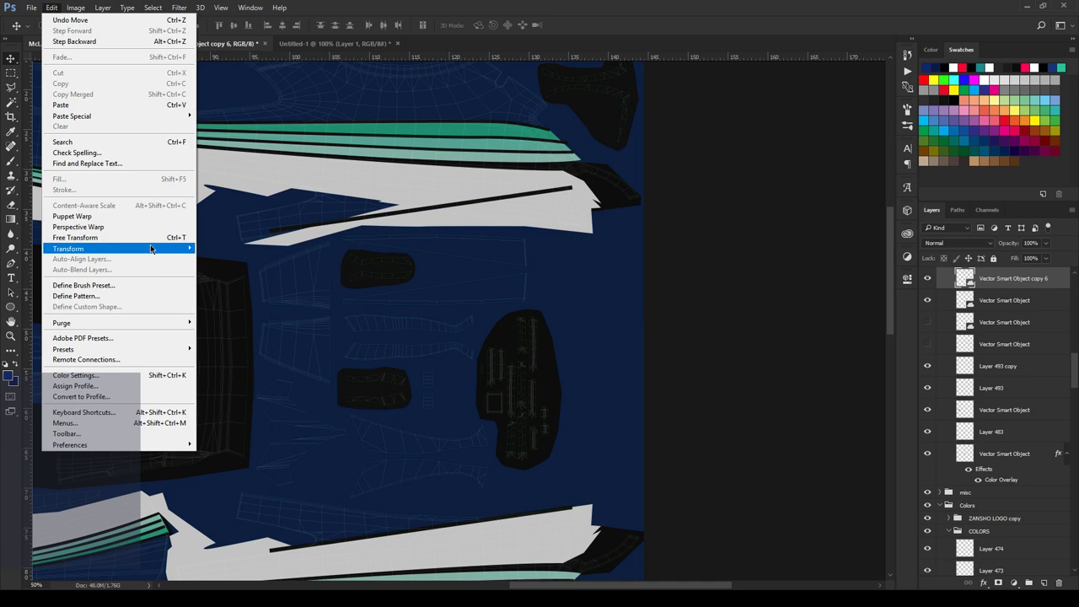
mouse_move(152, 249)
left_click(278, 376)
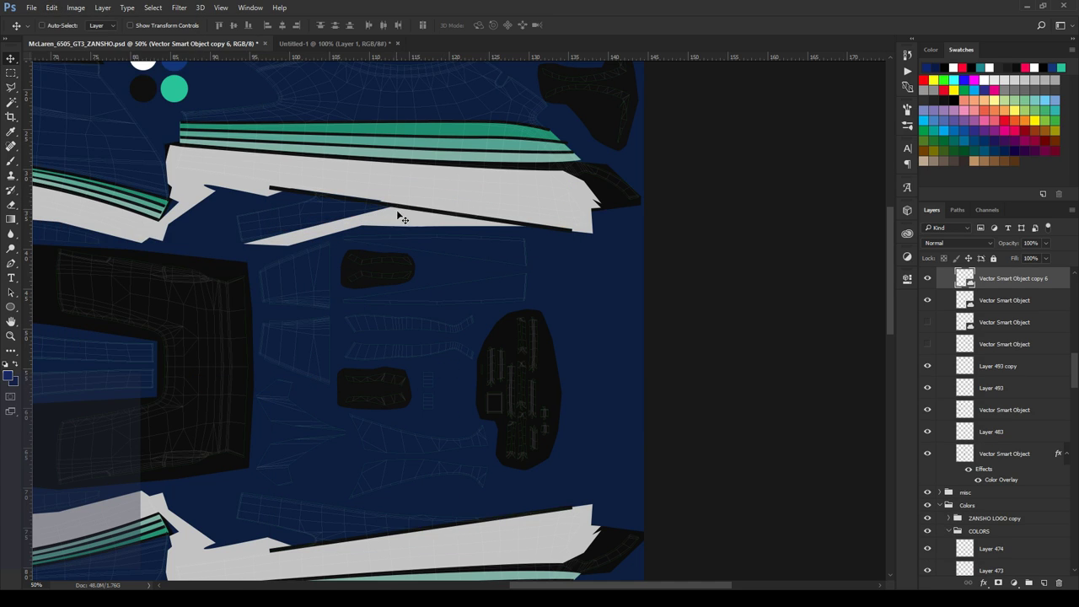
Step: Nudge the flipped black line upward to cover the inner edge of the opposite white panel
key("z")
left_click_drag(403, 219, 407, 266)
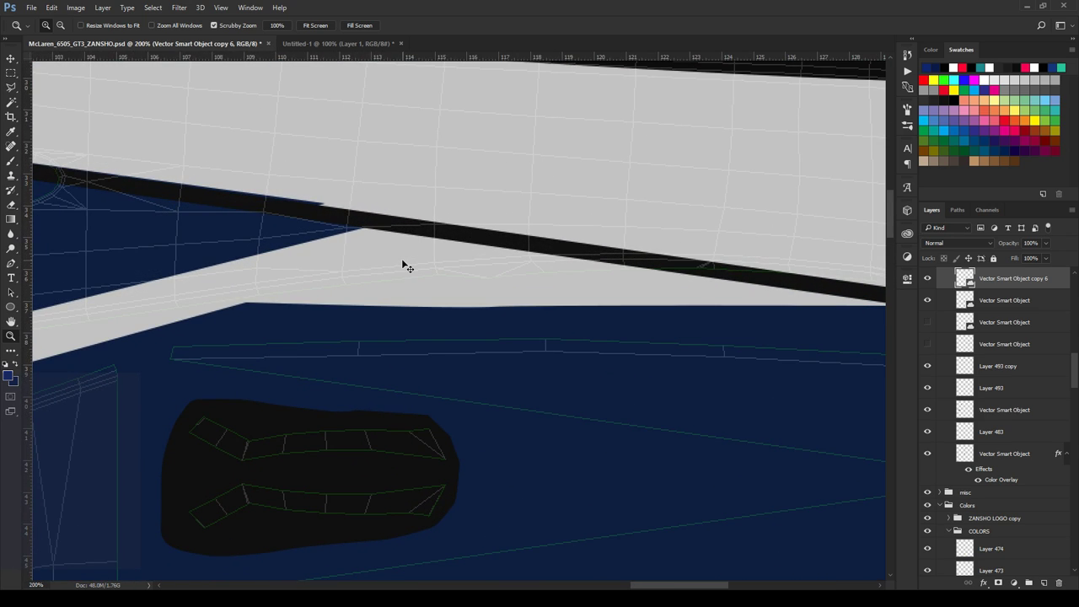
left_click_drag(301, 233, 578, 210)
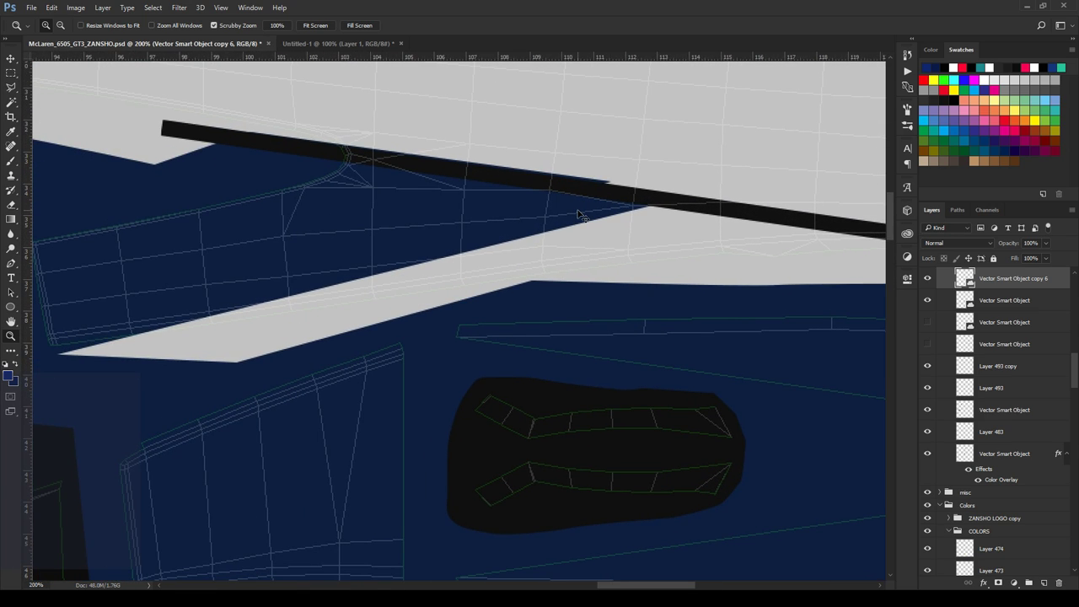
key("ctrl+Up")
key("ctrl+Up")
key("ctrl+Up")
key("ctrl+Up")
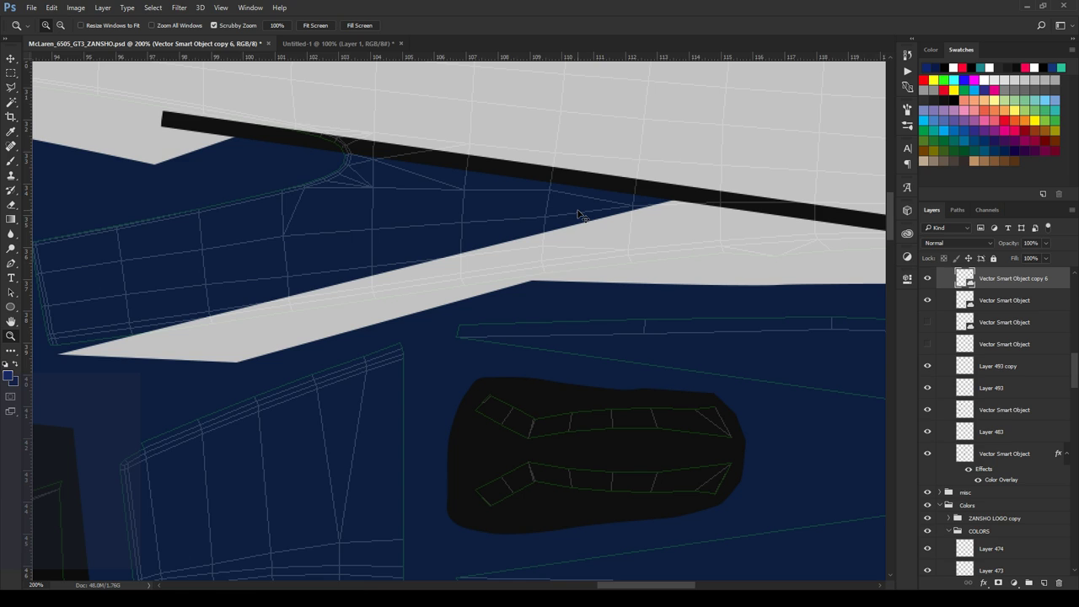
left_click_drag(578, 210, 440, 253)
Step: On Layer 427 copy, lasso the white area below the flipped black line, delete it and deselect
key("l")
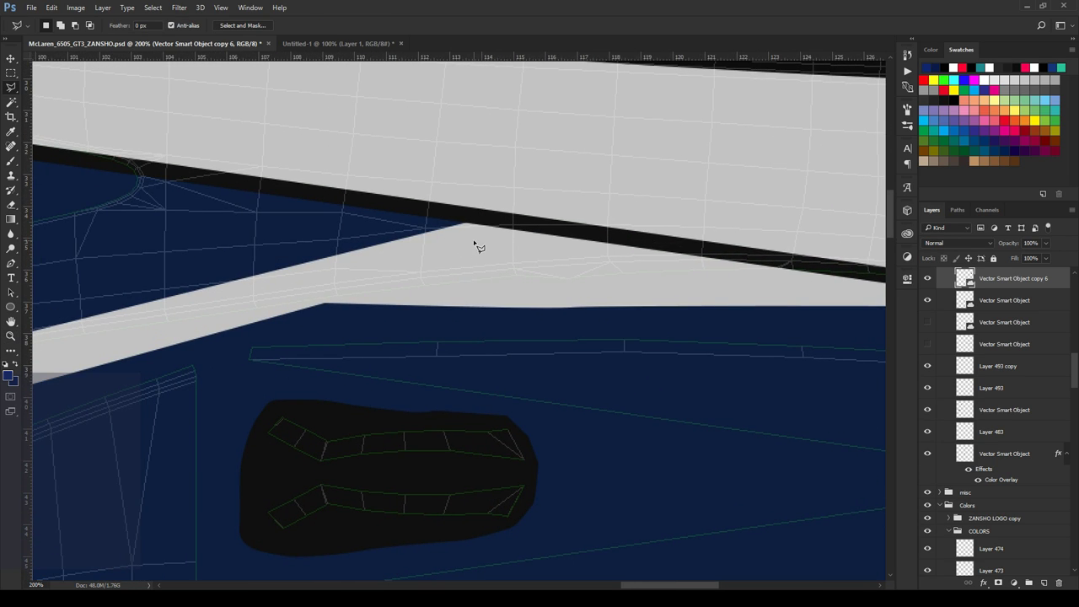
left_click_drag(264, 319, 585, 239)
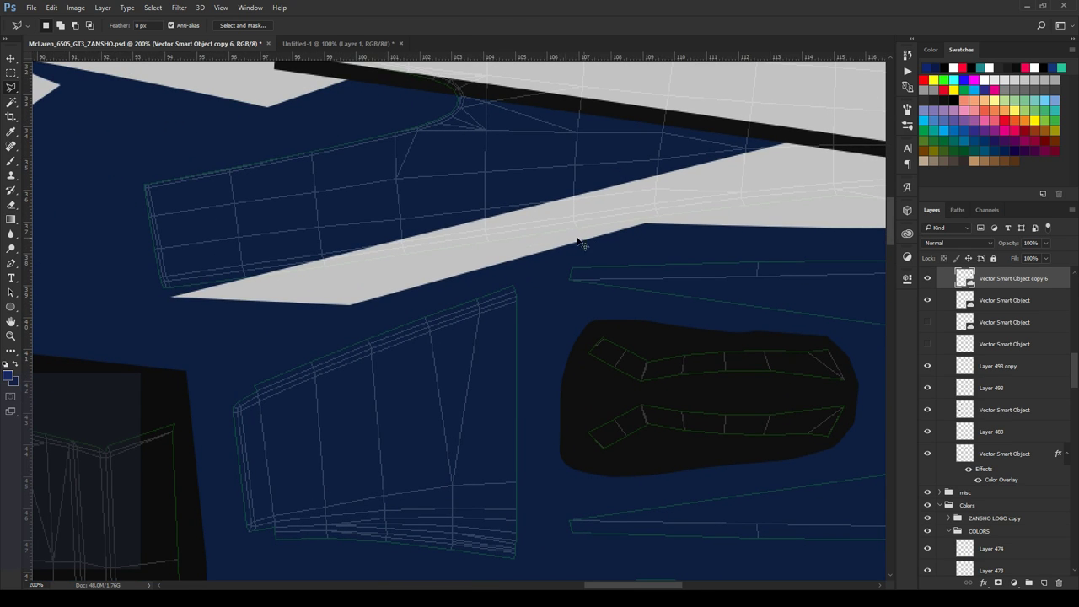
left_click(458, 265, "ctrl")
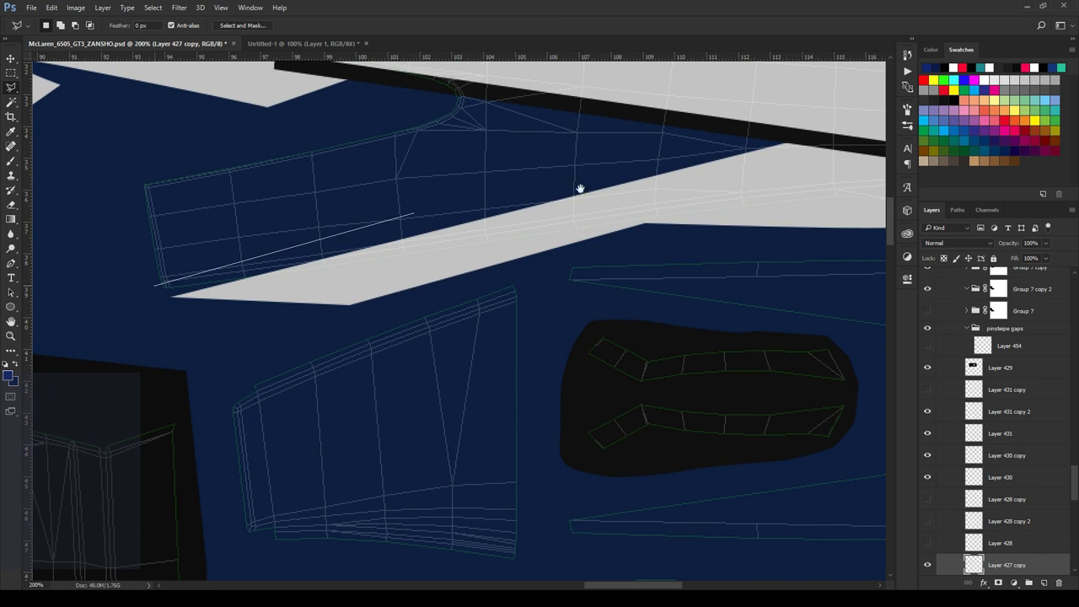
left_click_drag(556, 191, 385, 229)
left_click_drag(549, 180, 134, 103)
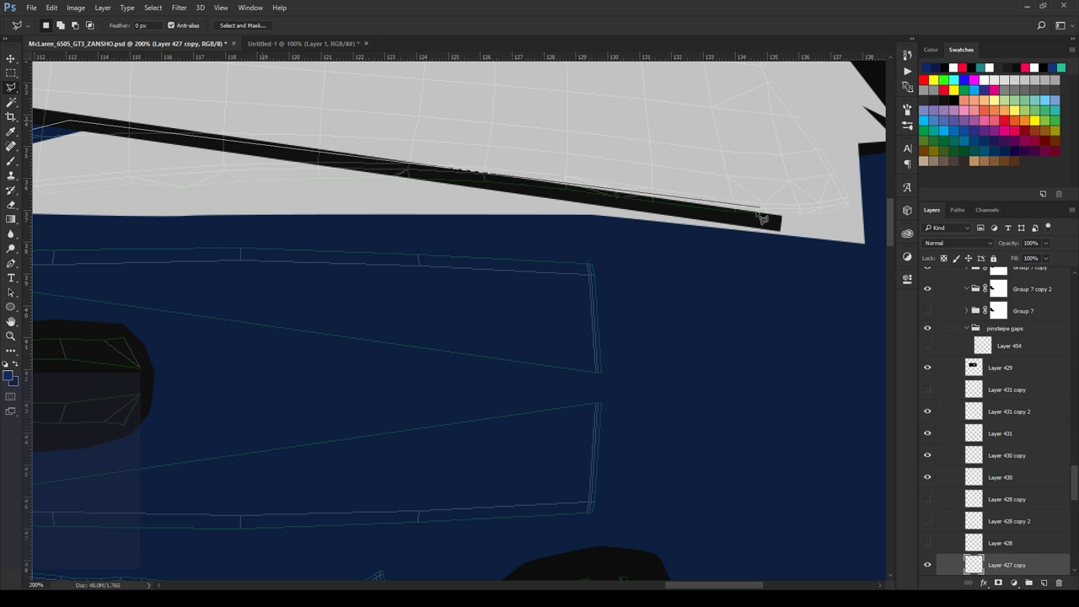
left_click(801, 223)
left_click(787, 289)
left_click_drag(357, 294, 917, 281)
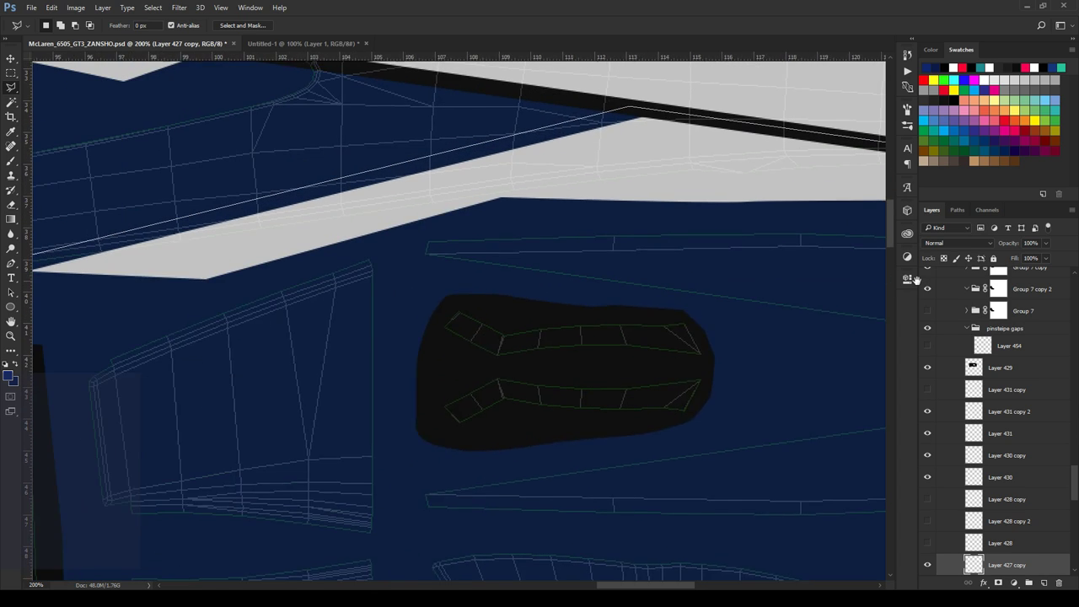
double_click(48, 312)
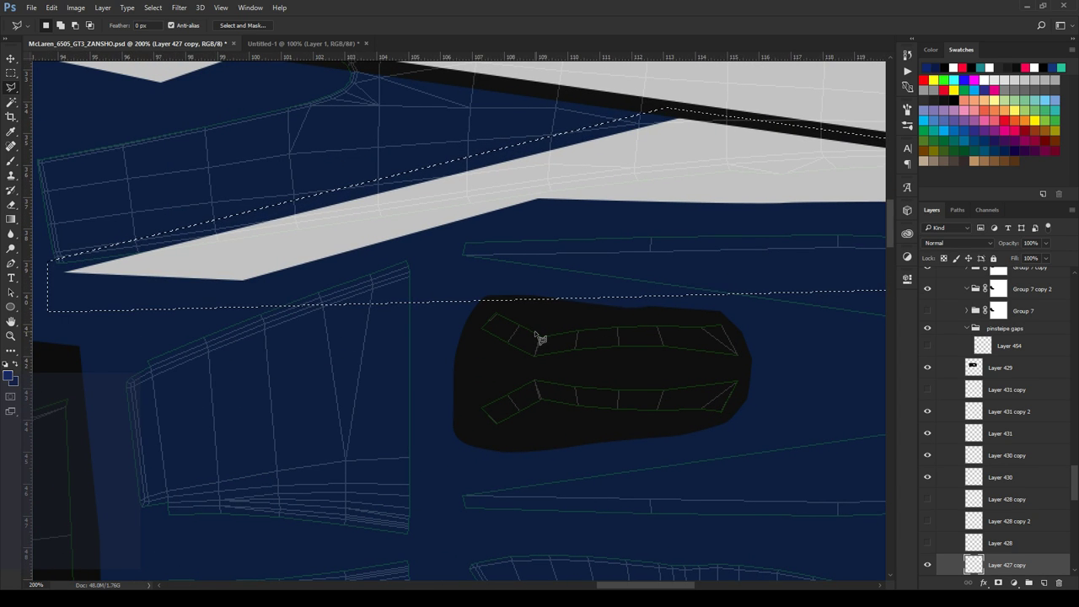
key("Delete")
key("ctrl+d")
Step: Review the whole livery layout with both rear side panels and return to the top of the layer stack
key("z")
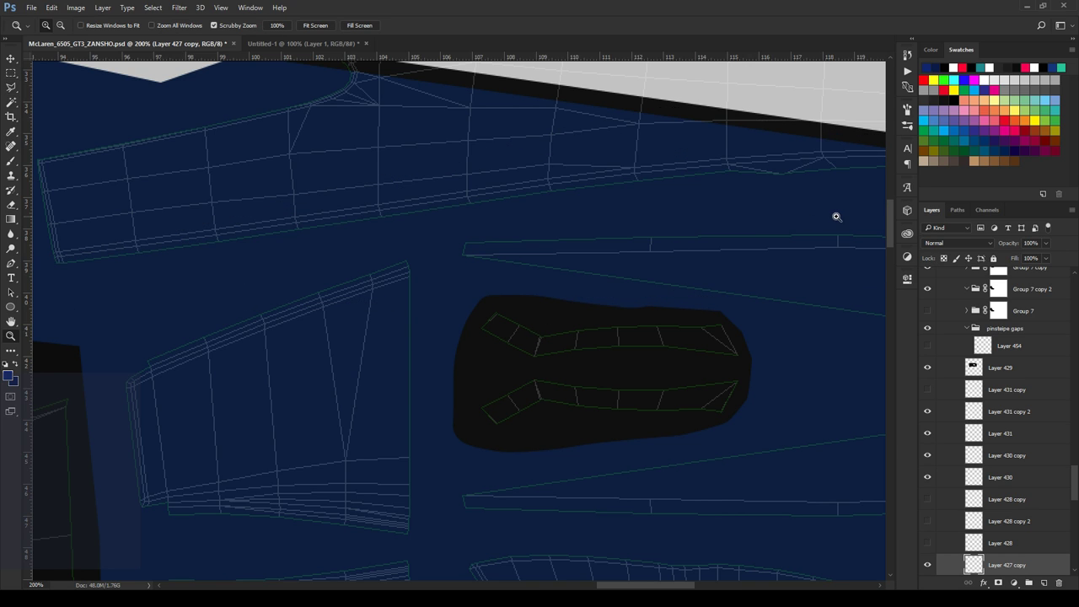
left_click(691, 237, "alt")
left_click(692, 237, "alt")
left_click(692, 237, "alt")
left_click_drag(747, 246, 527, 221)
left_click(391, 225, "alt")
left_click(392, 225, "alt")
left_click_drag(1076, 478, 1077, 307)
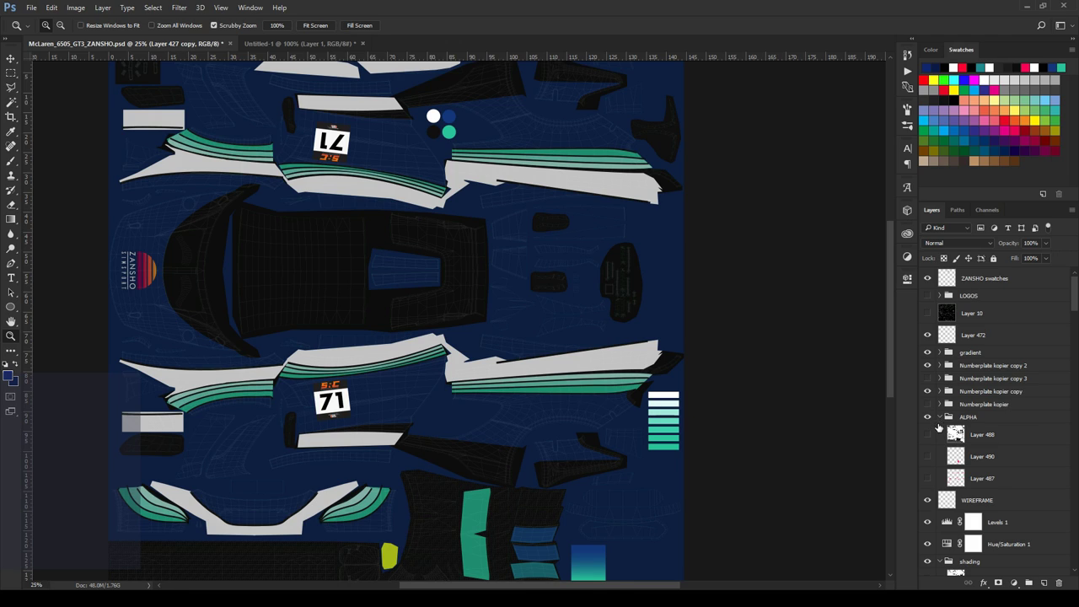
Step: Show Layer 8 in the shading group, hide the WIREFRAME layer, and save the livery document
scroll(939, 423, "down", 2)
scroll(937, 431, "down", 4)
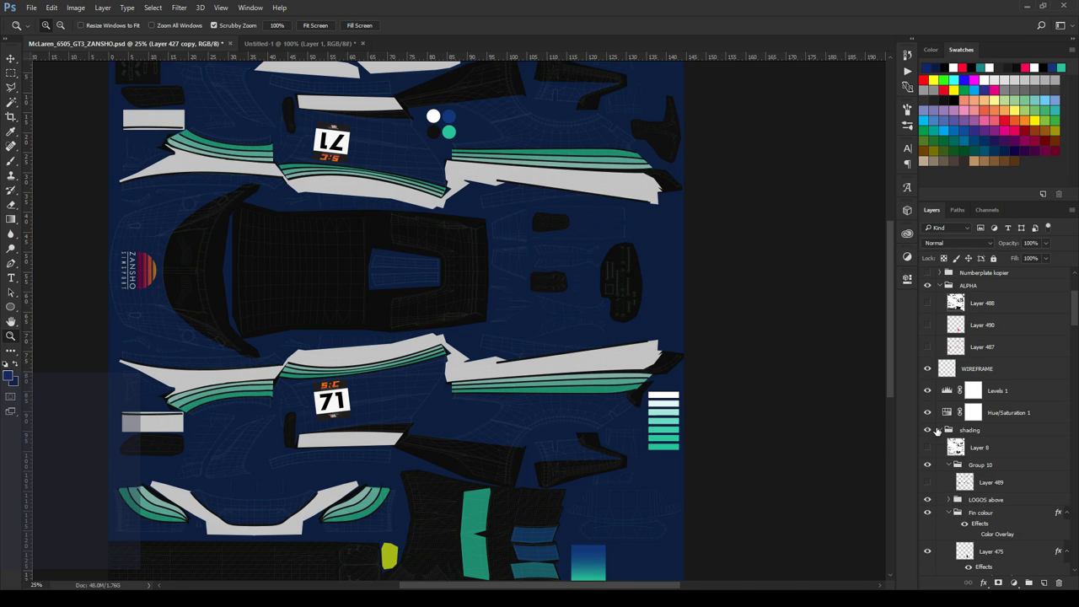
scroll(938, 432, "down", 1)
left_click(928, 426)
left_click(927, 346)
key("ctrl+s")
Step: Close the Untitled-1 document with the top-view car screenshot without saving its changes
left_click(30, 8)
left_click(30, 8)
left_click(30, 8)
left_click(30, 8)
left_click(279, 44)
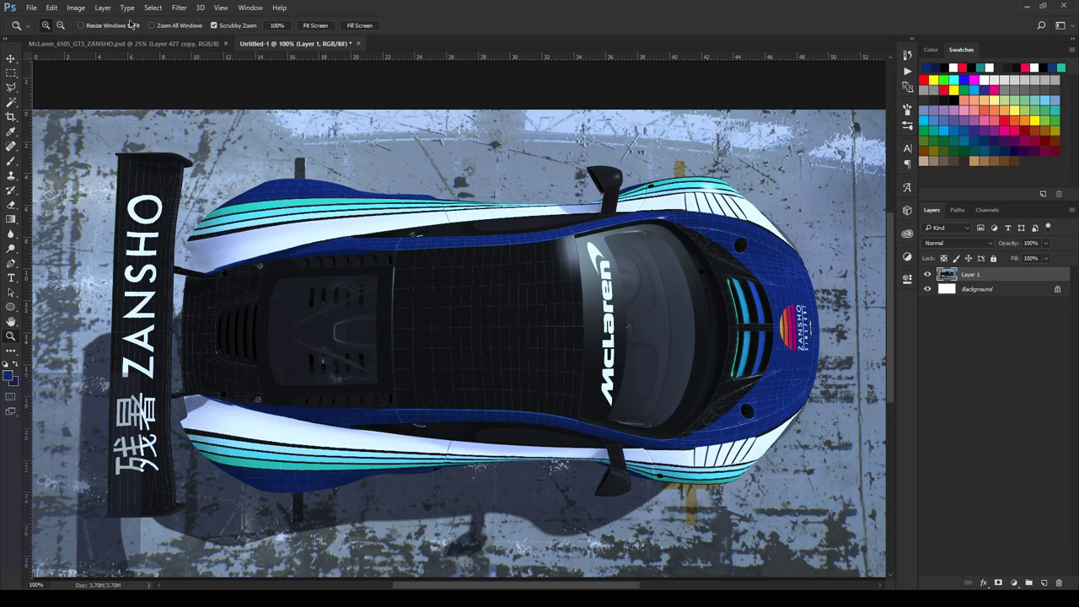
left_click(358, 44)
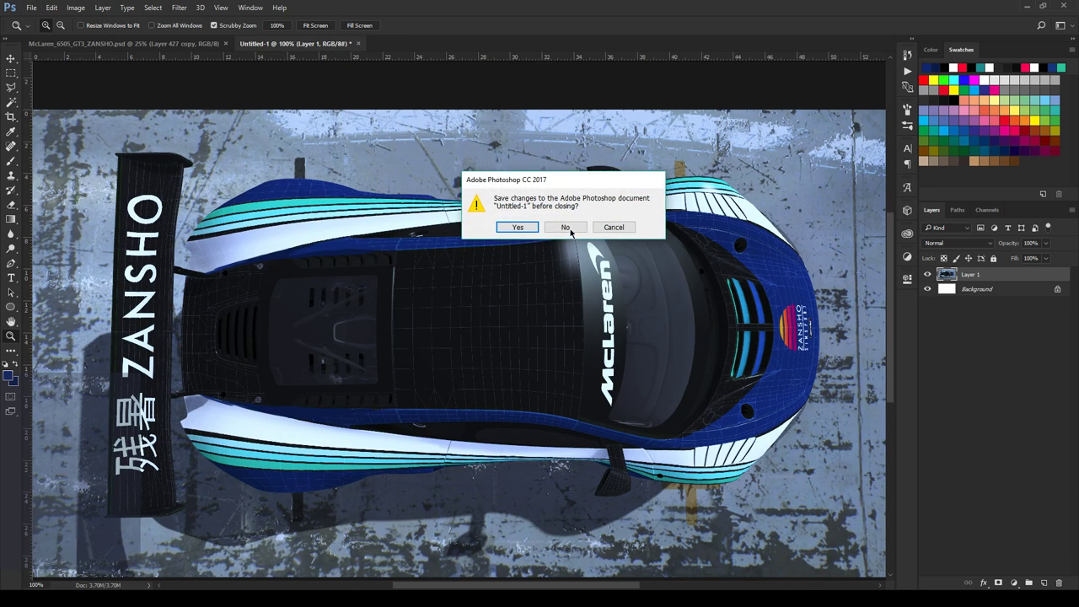
left_click(564, 226)
Step: Save the livery as a D3D/DDS texture in the MCL650S-GT3_59 folder, replacing alt_71 with DXT5 interpolated alpha and generated MIP maps
left_click(30, 8)
left_click(63, 131)
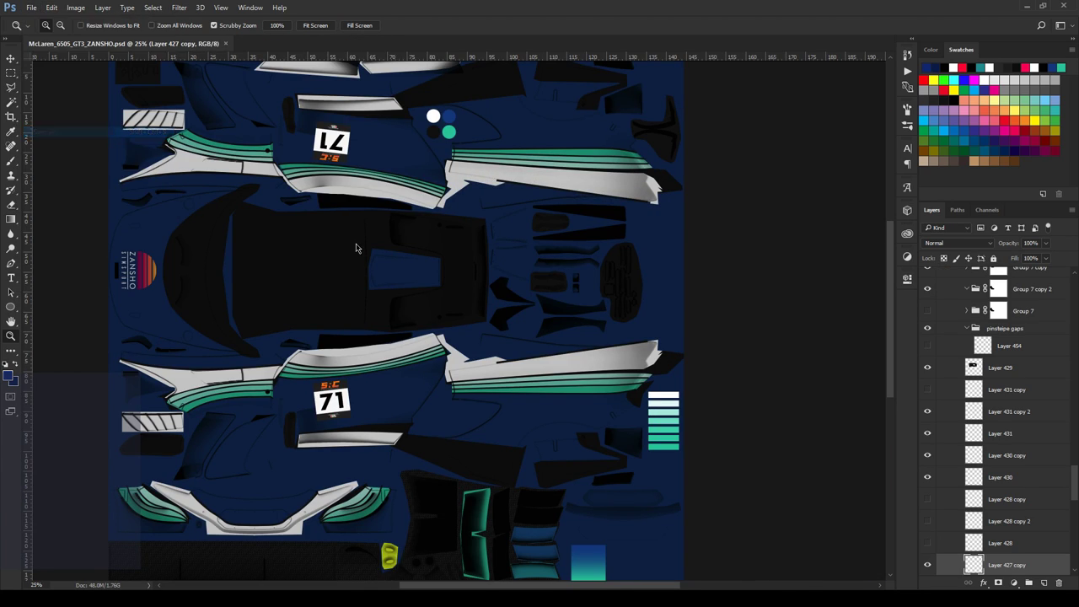
left_click(335, 197)
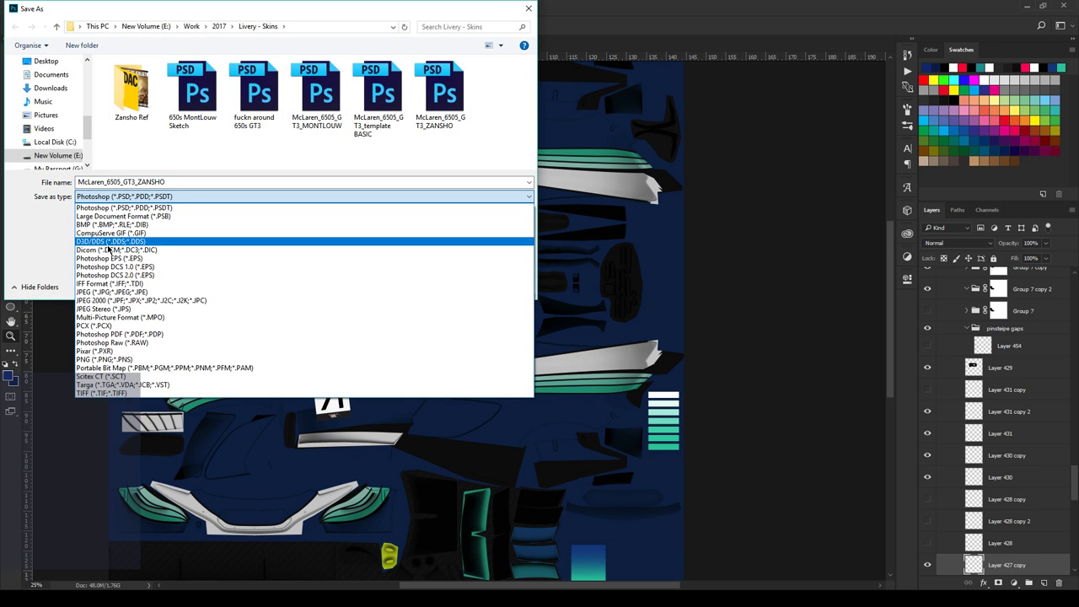
left_click(110, 242)
left_click_drag(88, 126, 90, 94)
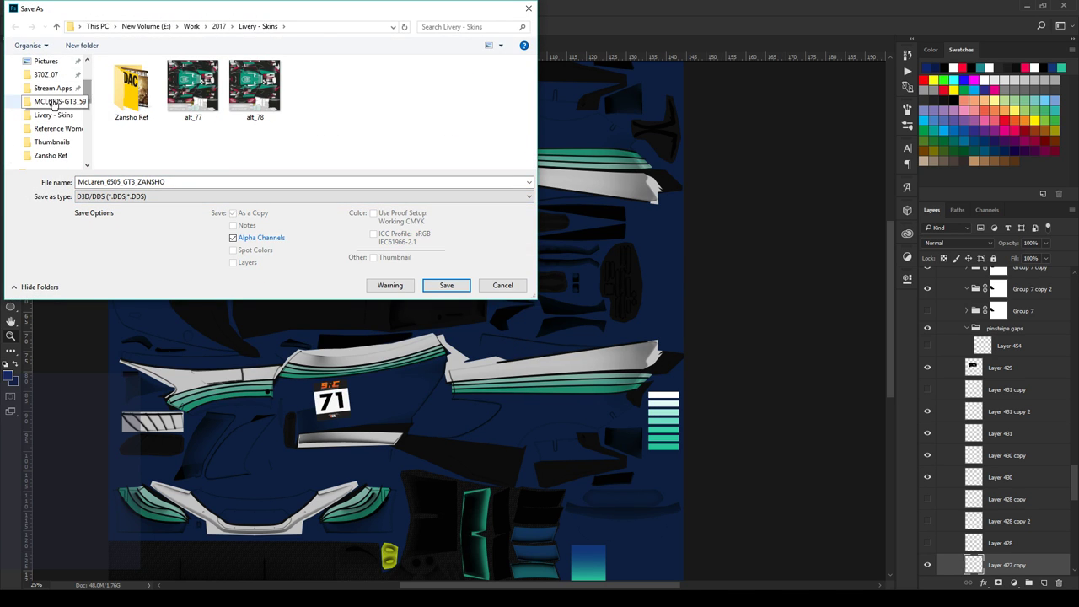
left_click(53, 101)
left_click(193, 85)
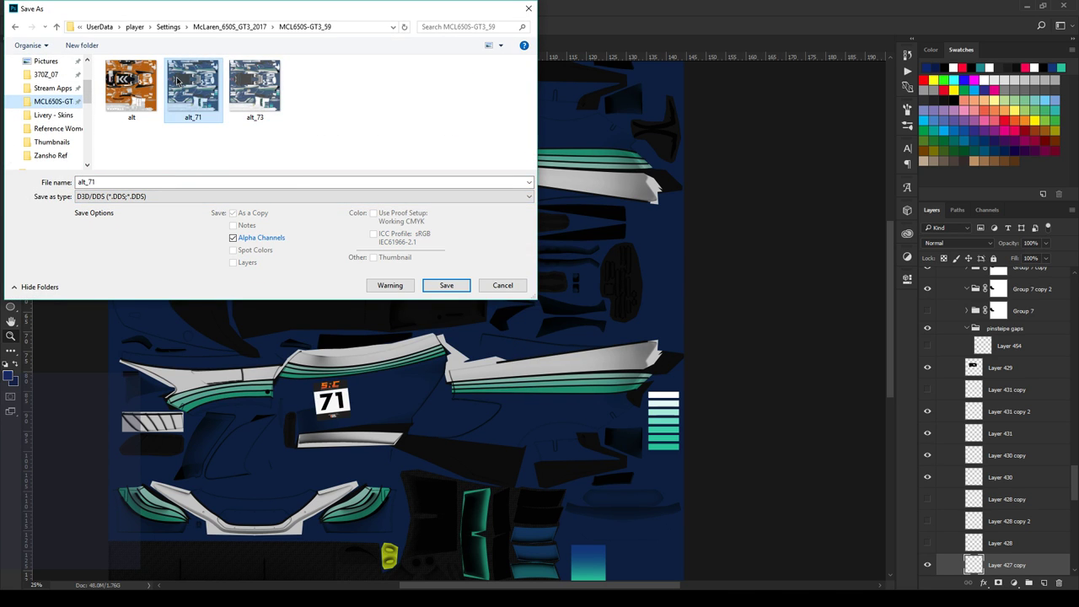
left_click(444, 286)
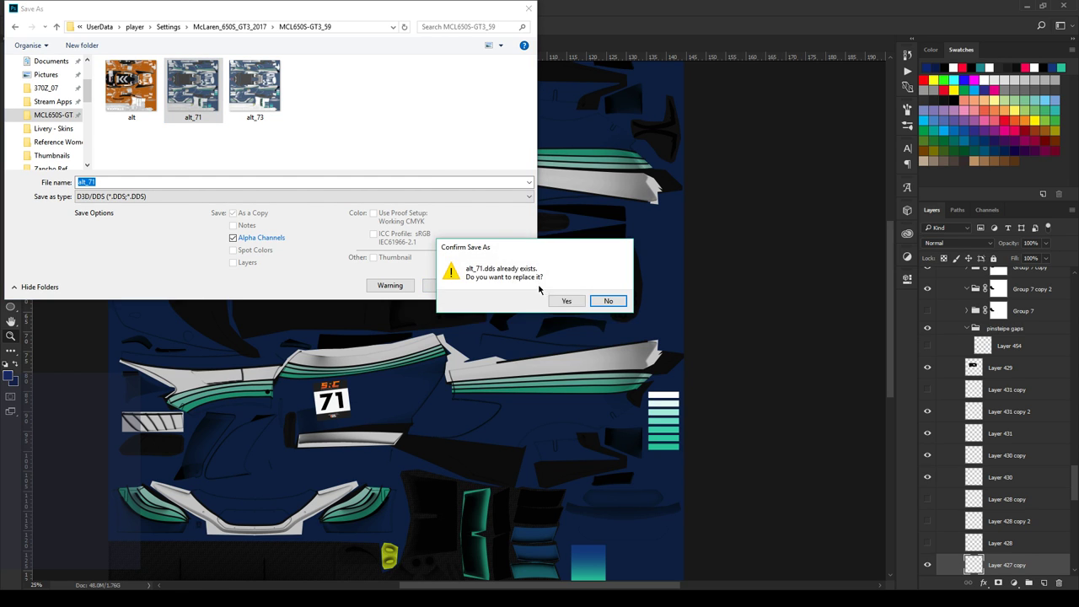
left_click(564, 302)
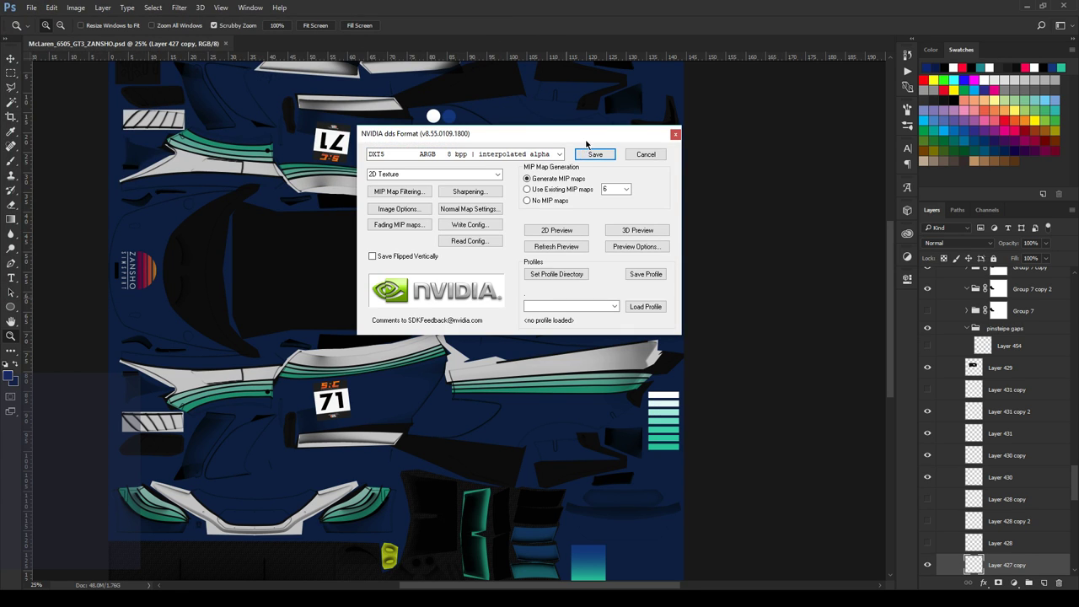
left_click(593, 153)
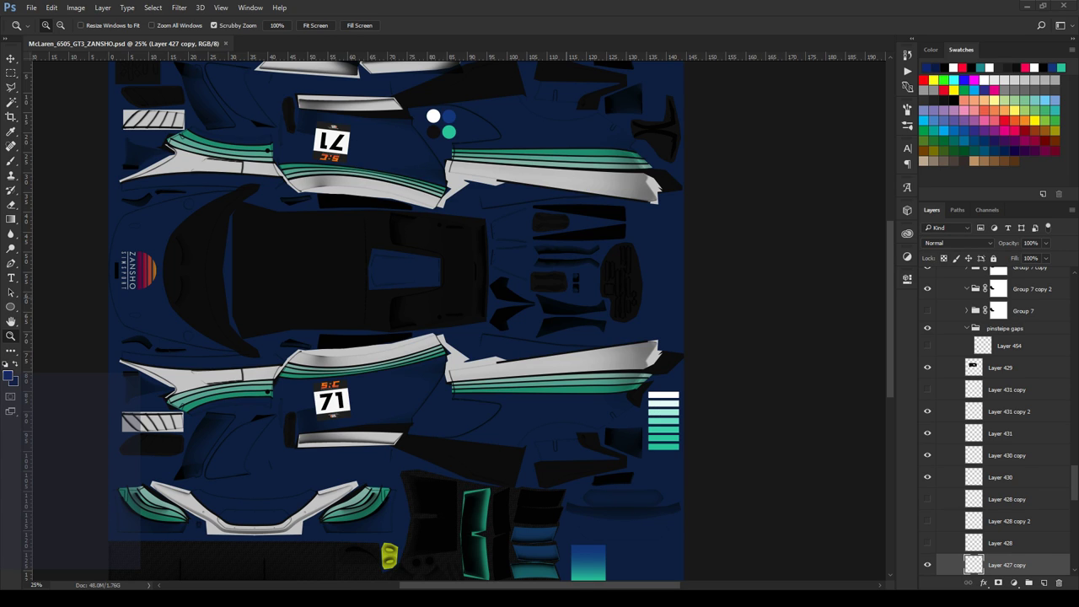
Step: Switch to VLC media player, stop the music playback and return to Photoshop
key("alt+Tab")
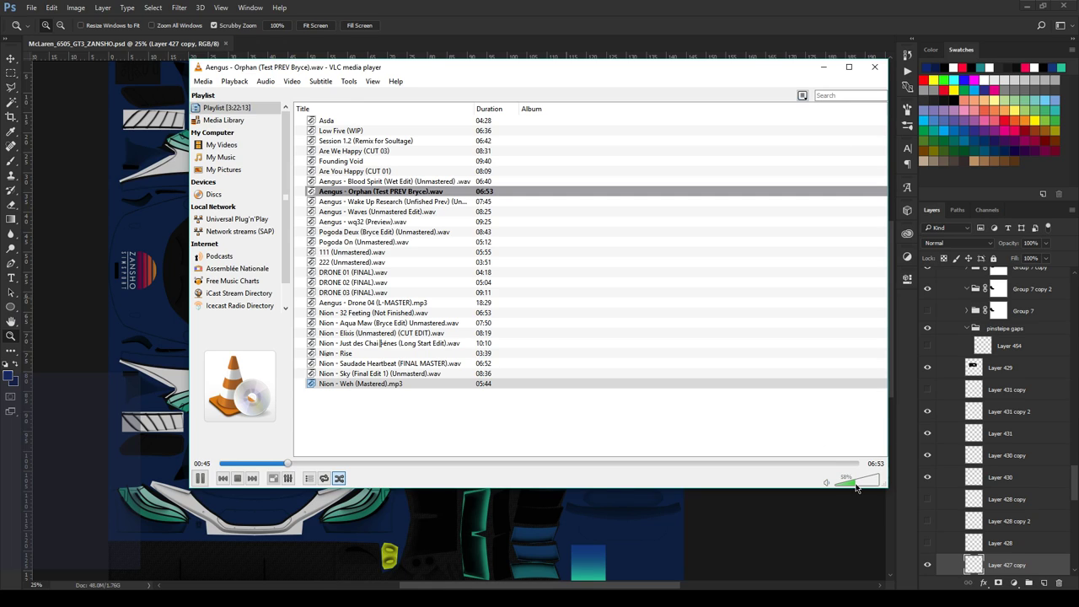
left_click_drag(846, 485, 843, 486)
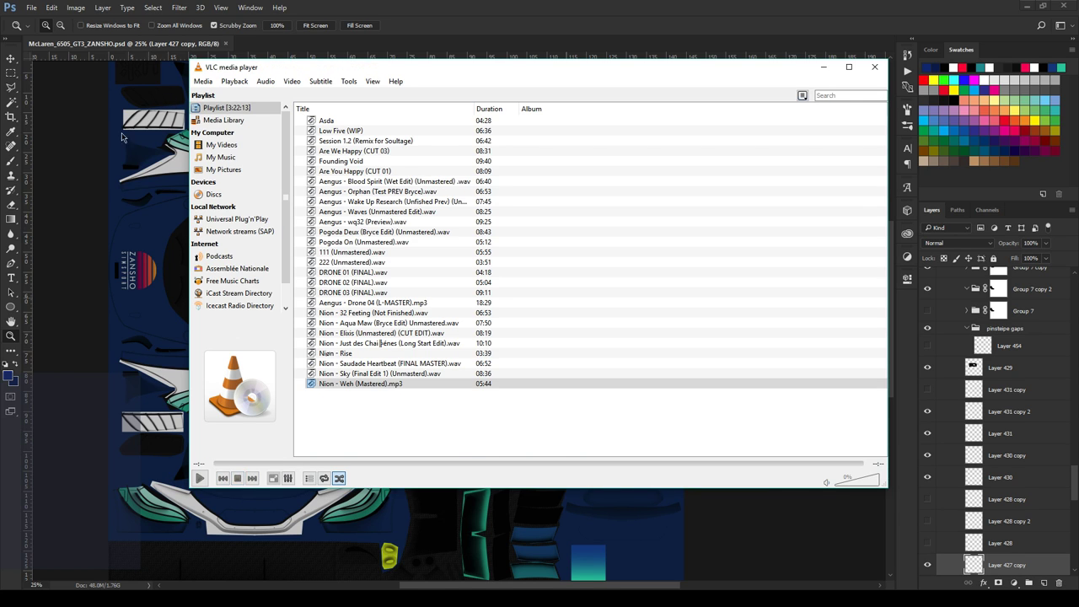
left_click(91, 189)
Step: Switch to rFactor 2 to check the livery on the car
left_click_drag(476, 381, 531, 400)
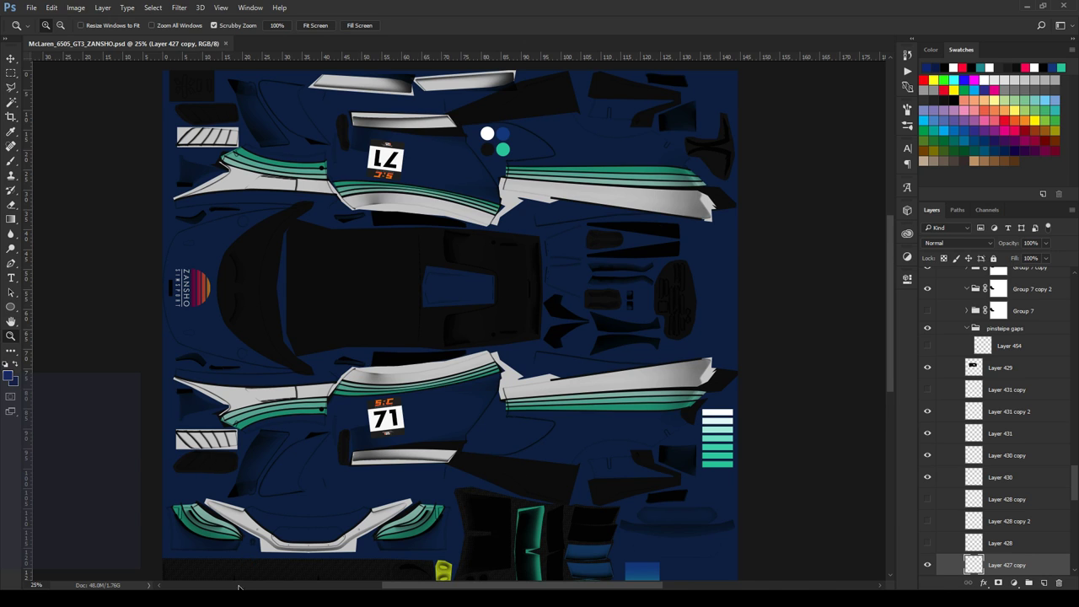
left_click(242, 597)
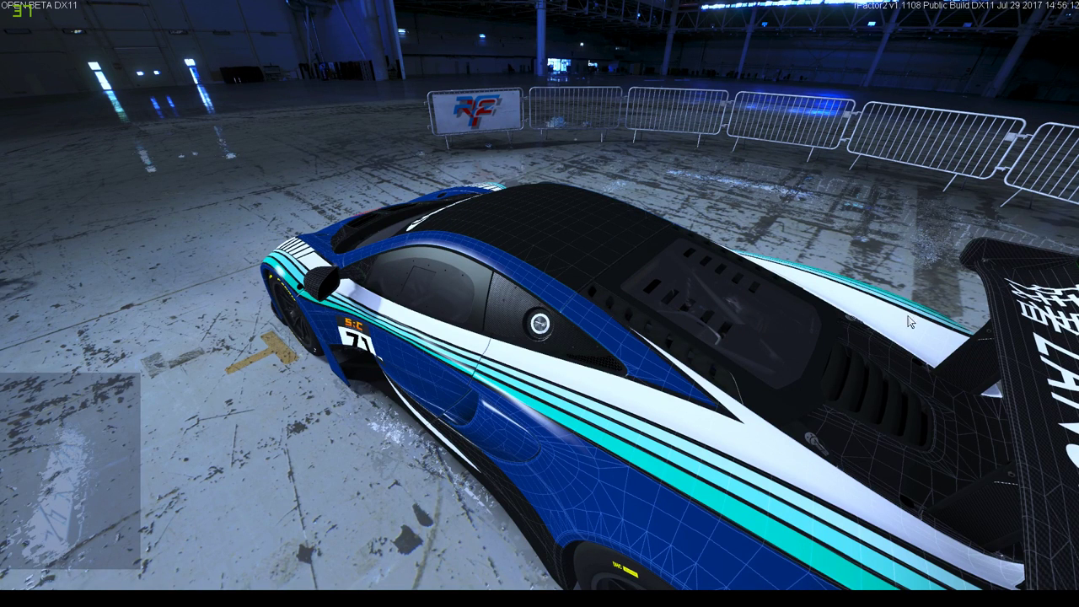
key("alt+Tab")
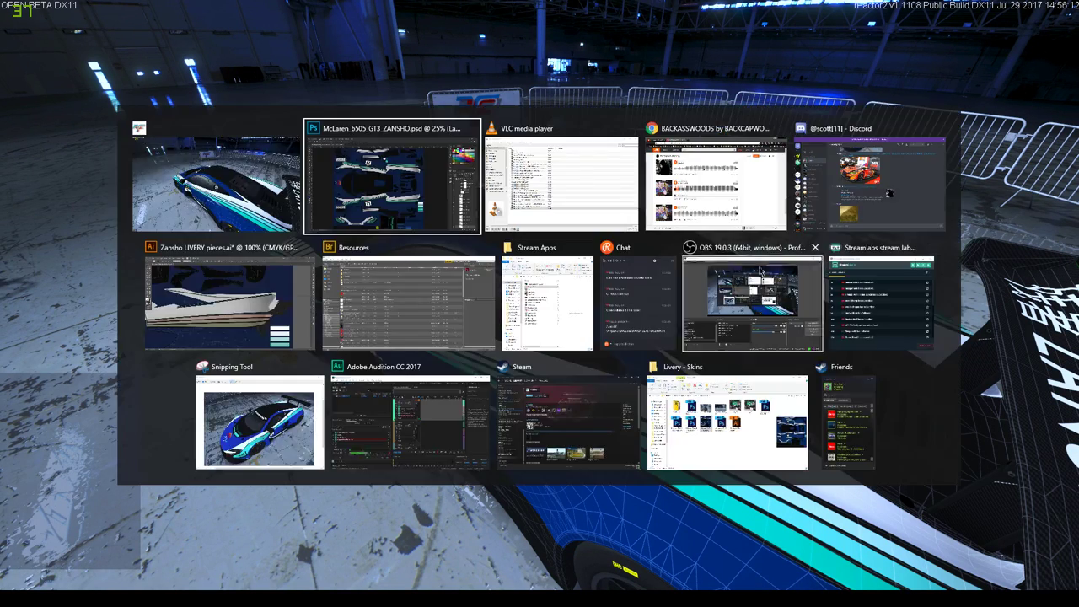
key("alt+Tab")
key("alt+Tab")
key("alt+Tab")
key("alt+Tab")
key("alt+Tab")
key("alt+Tab")
key("alt+Tab")
key("alt+Tab")
key("alt+Tab")
key("alt+Tab")
key("alt+Tab")
key("alt+Tab")
key("alt+Tab")
key("alt+Tab")
key("alt+Tab")
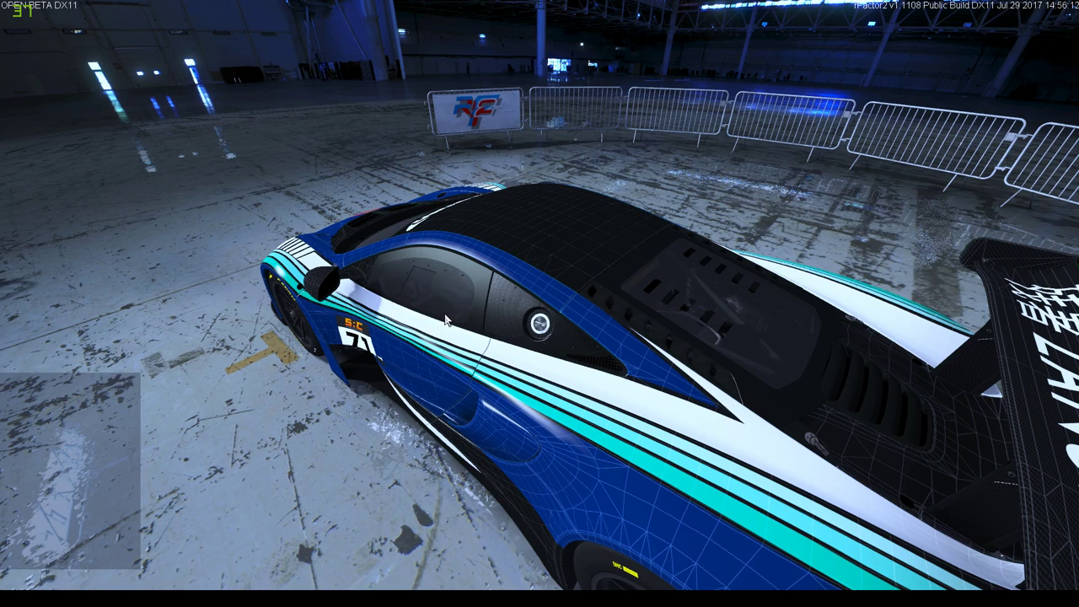
key("alt+Tab")
Step: Force-quit rFactor 2 from Task Manager and move the Task Manager window out of the way
key("ctrl+shift+Escape")
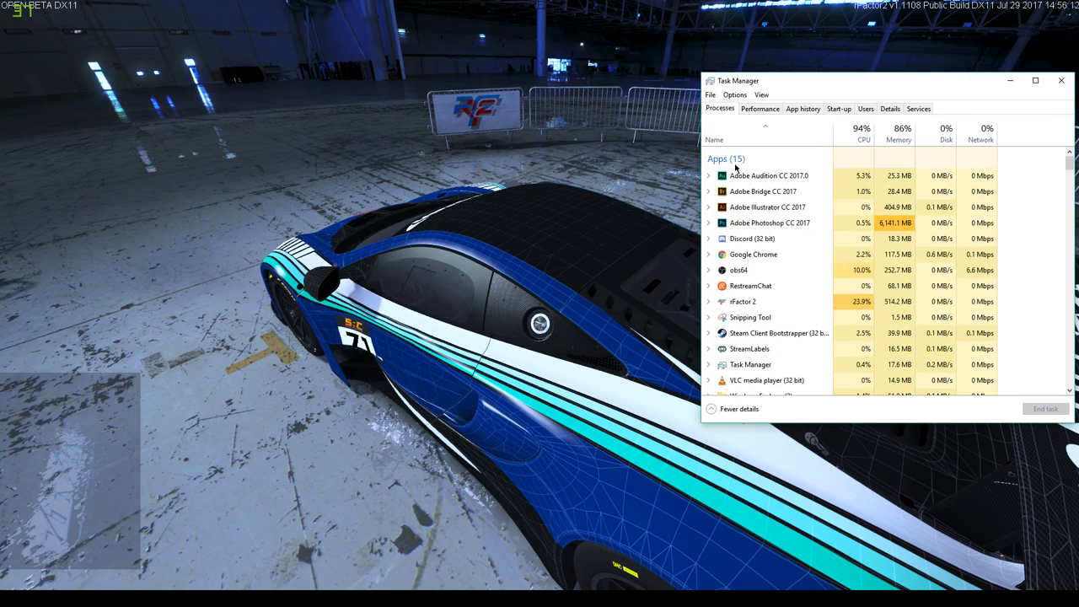
left_click(742, 301)
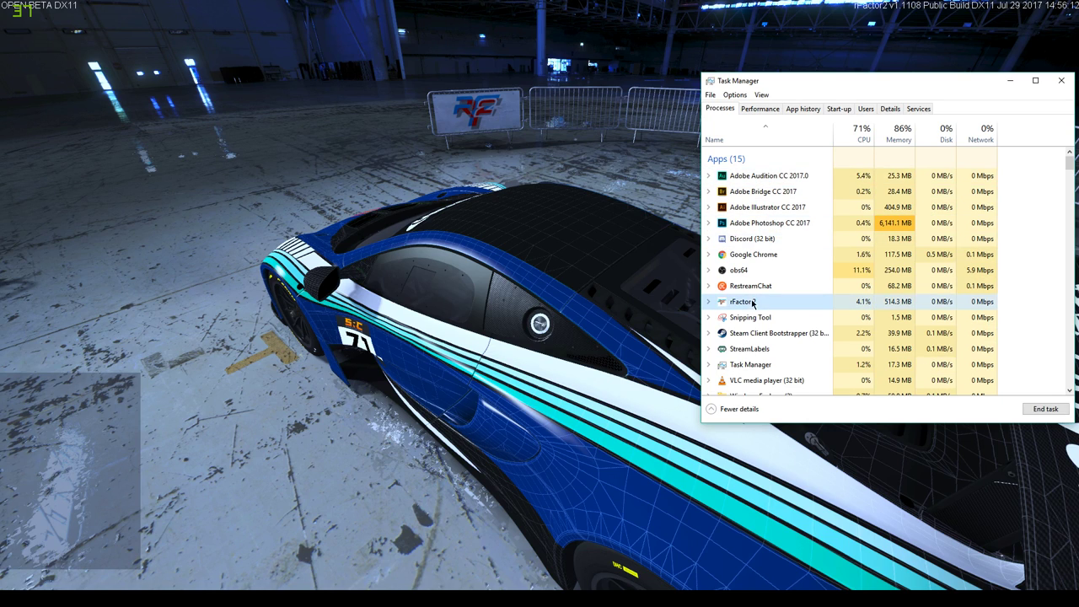
left_click(1033, 409)
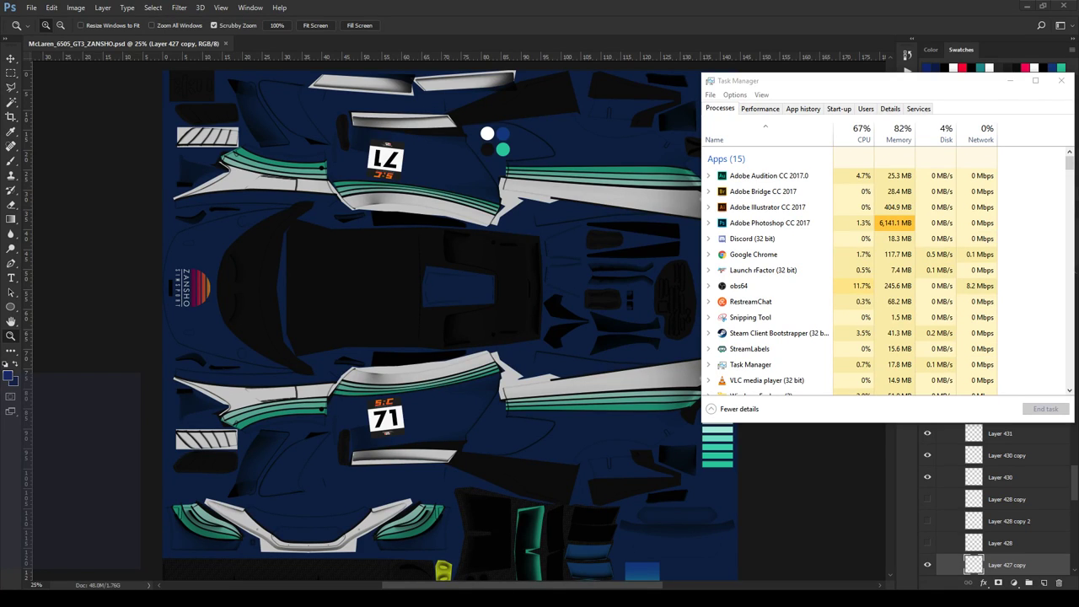
left_click_drag(789, 88, 0, 67)
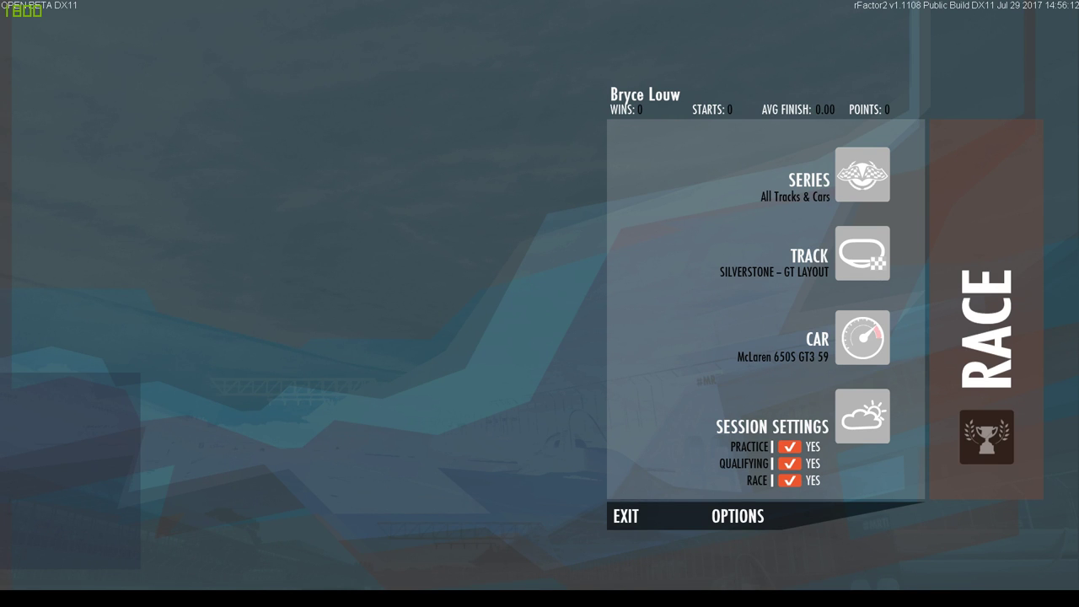
Step: In rFactor 2, open the McLaren 650S GT3 59 in the tuning showroom and examine its side stripes and rear shoulders from above
left_click(822, 356)
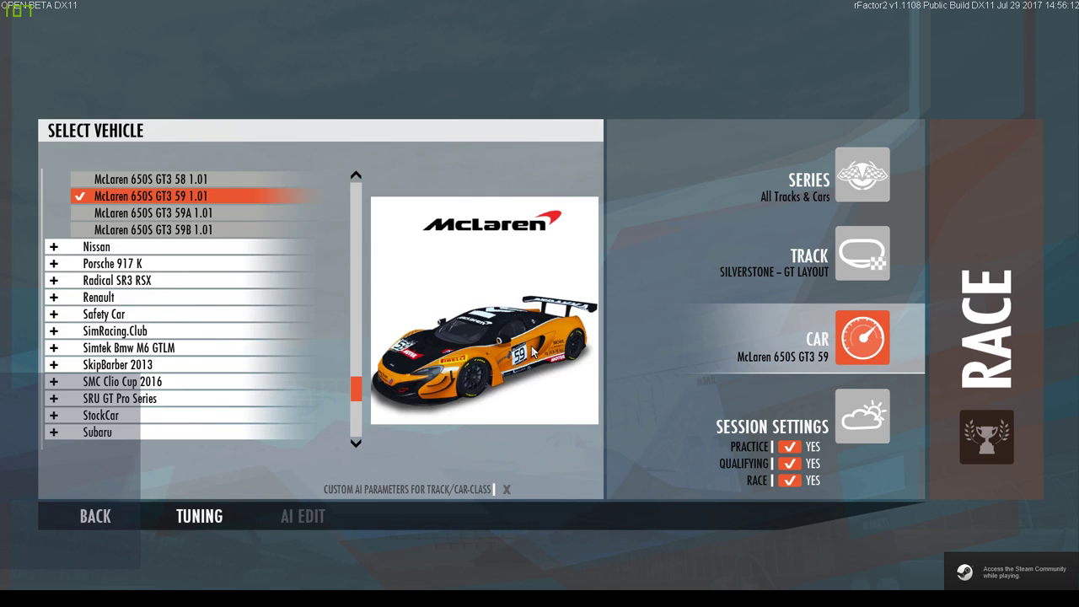
left_click(204, 518)
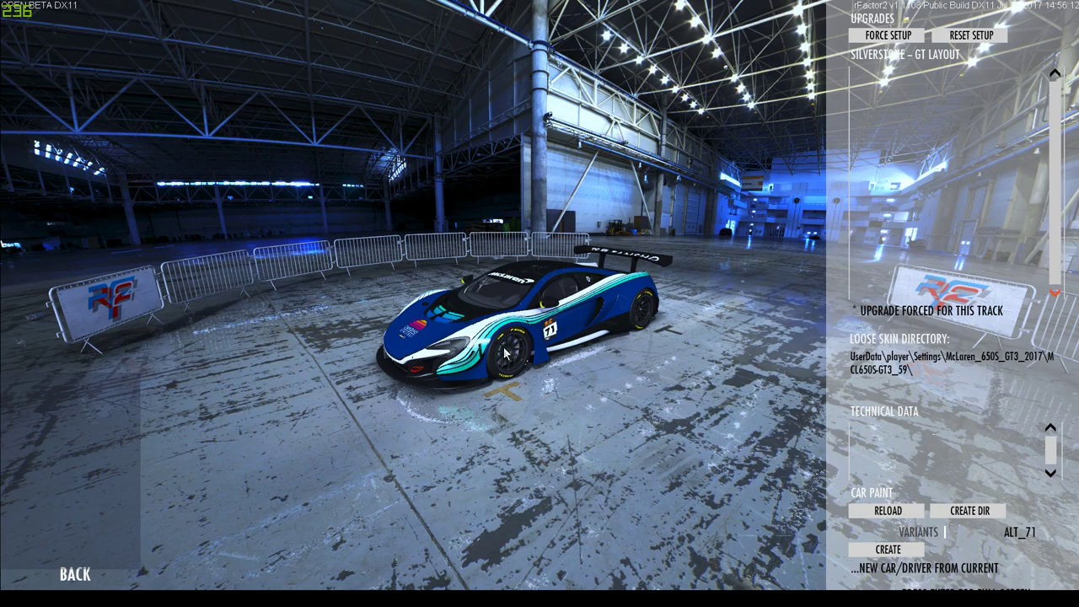
scroll(508, 355, "up", 3)
left_click_drag(499, 400, 621, 360)
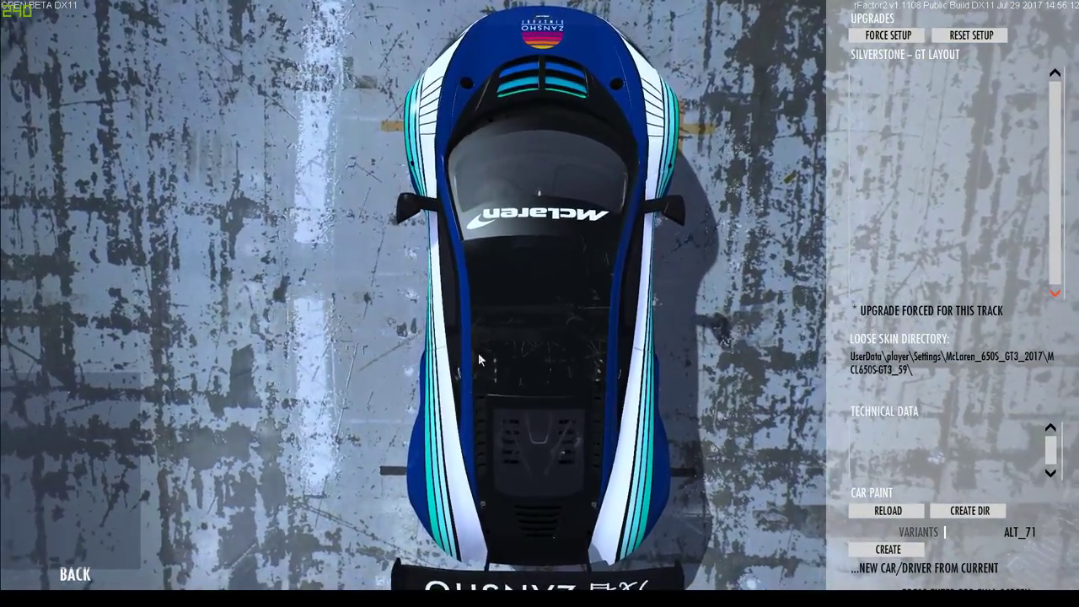
scroll(511, 391, "down", 3)
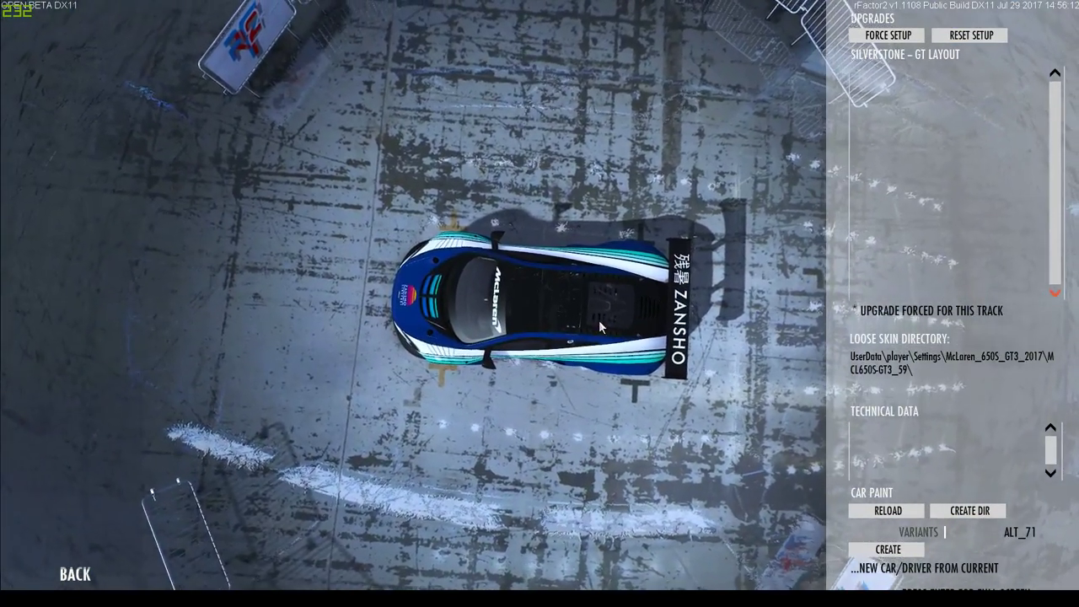
scroll(592, 358, "up", 3)
left_click_drag(586, 366, 579, 296)
left_click_drag(615, 341, 560, 206)
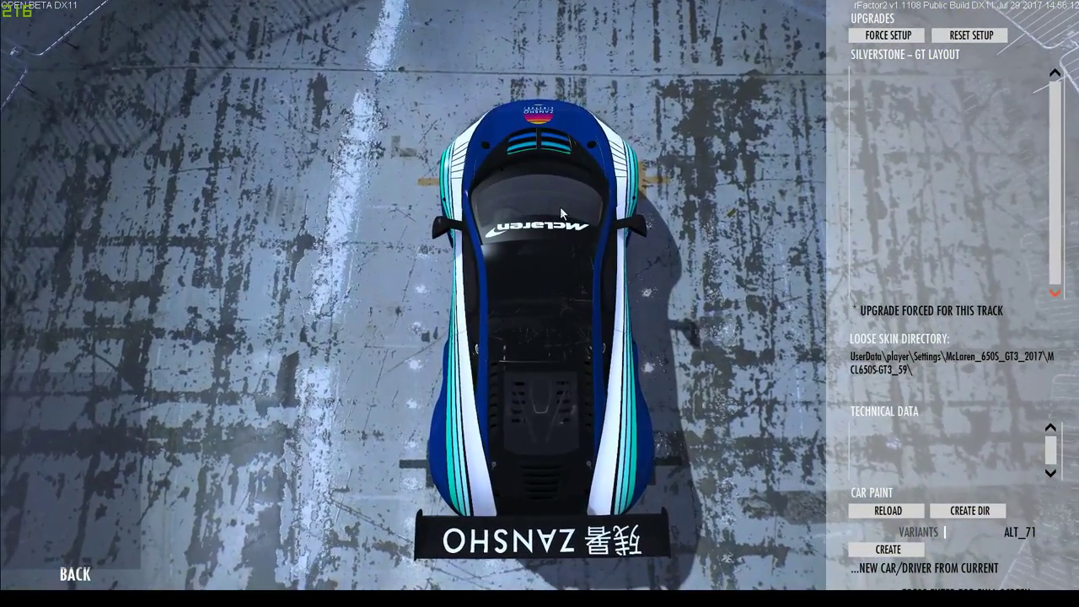